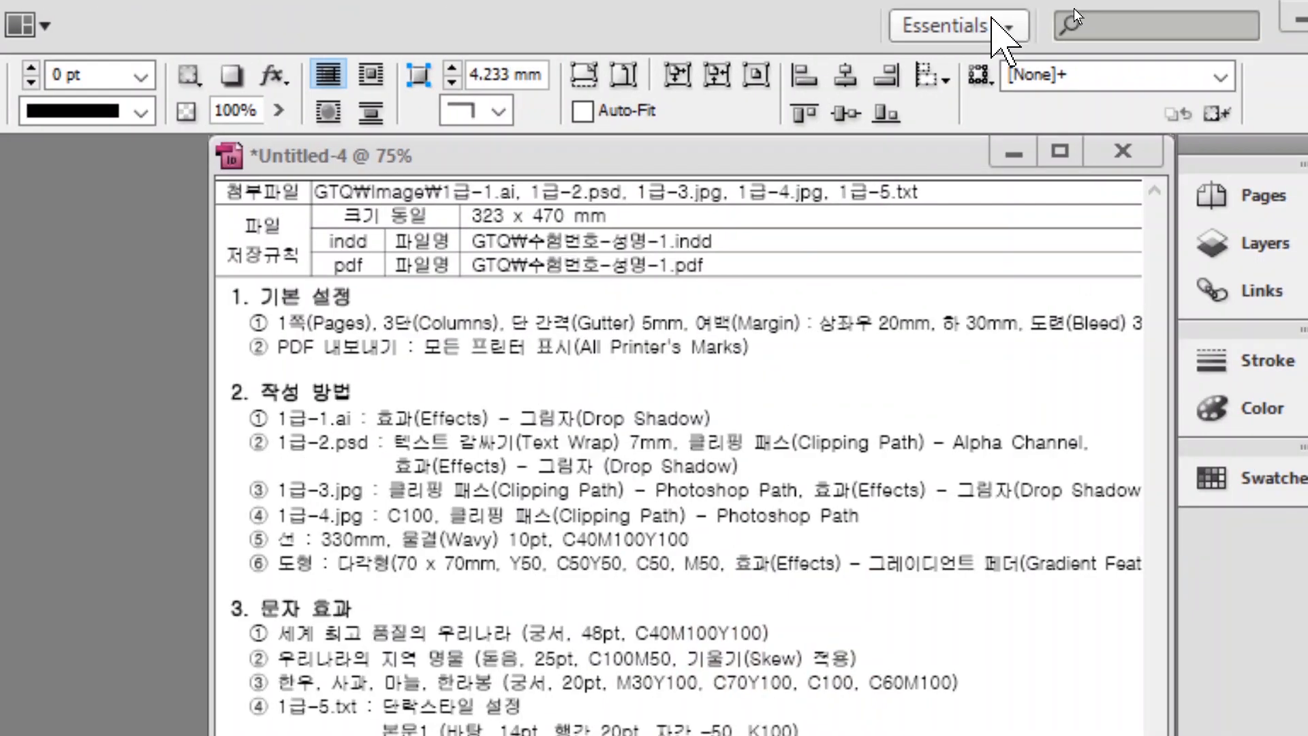
Change the workspace from Essentials to the Typography layout.
left_click(1000, 25)
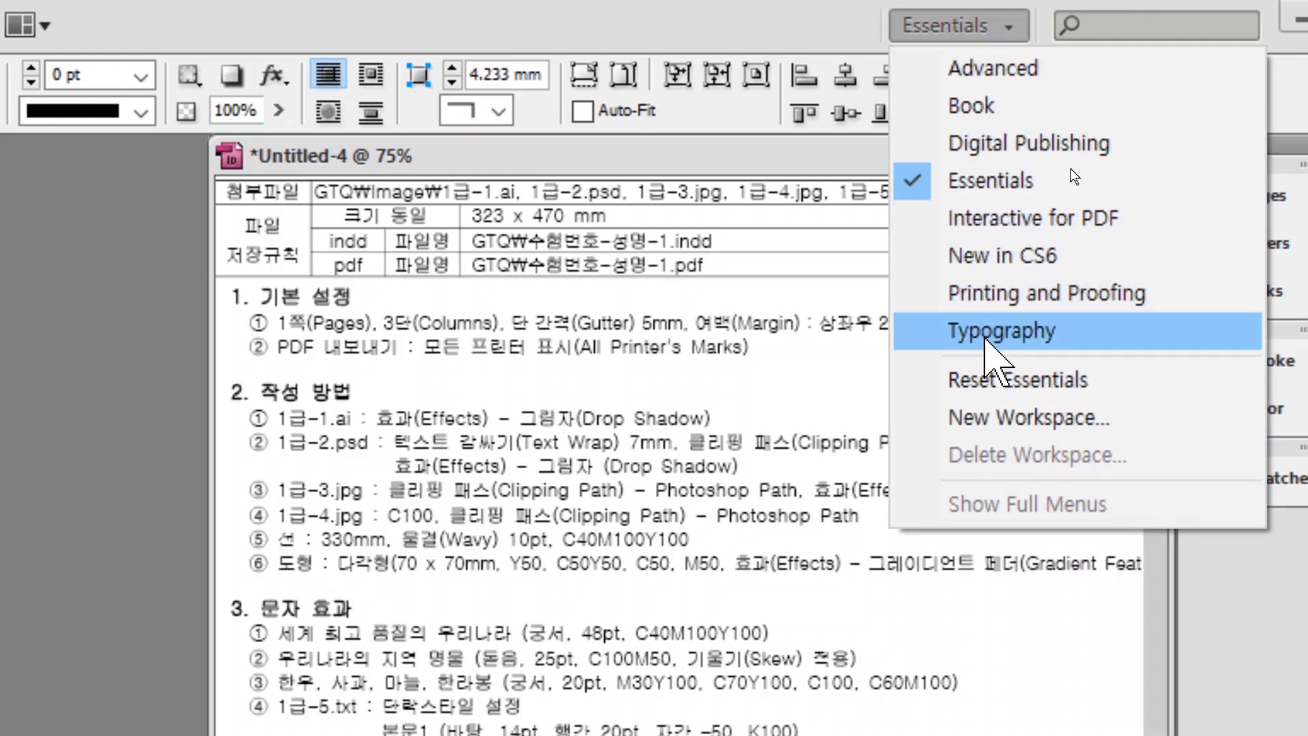
left_click(986, 339)
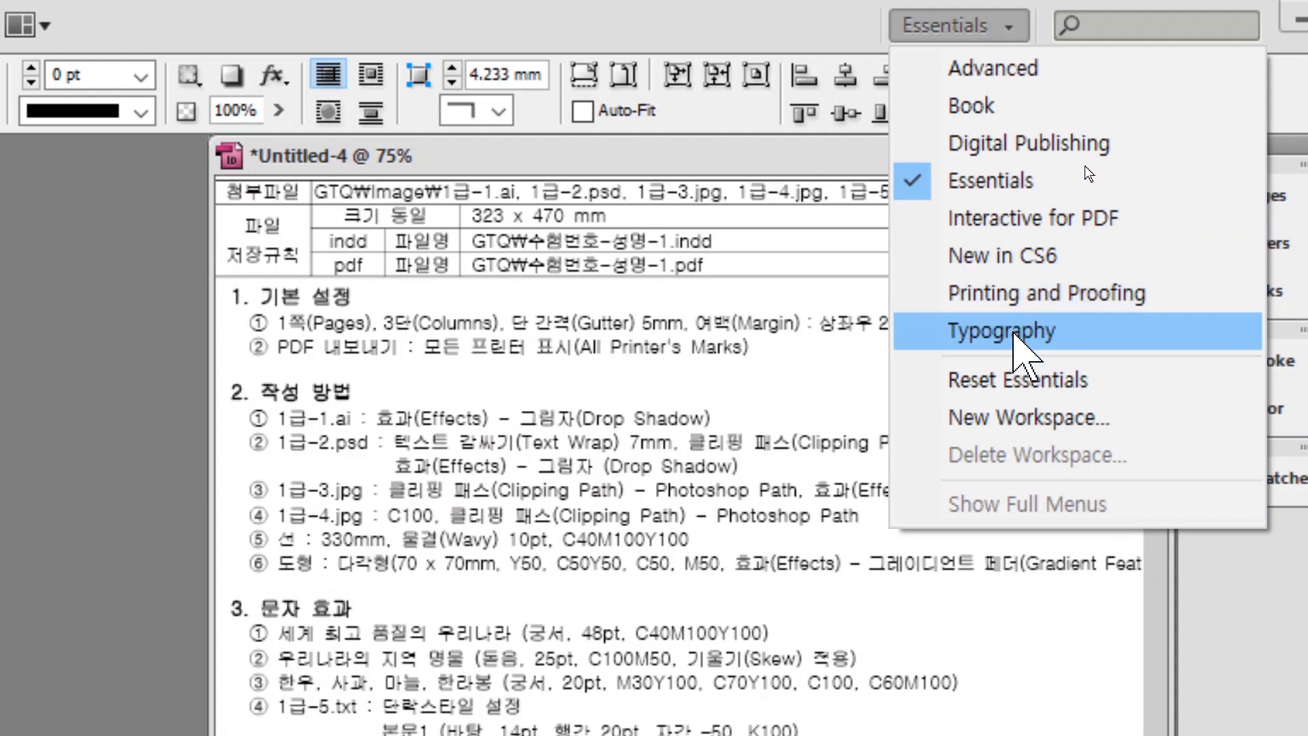
left_click(1015, 332)
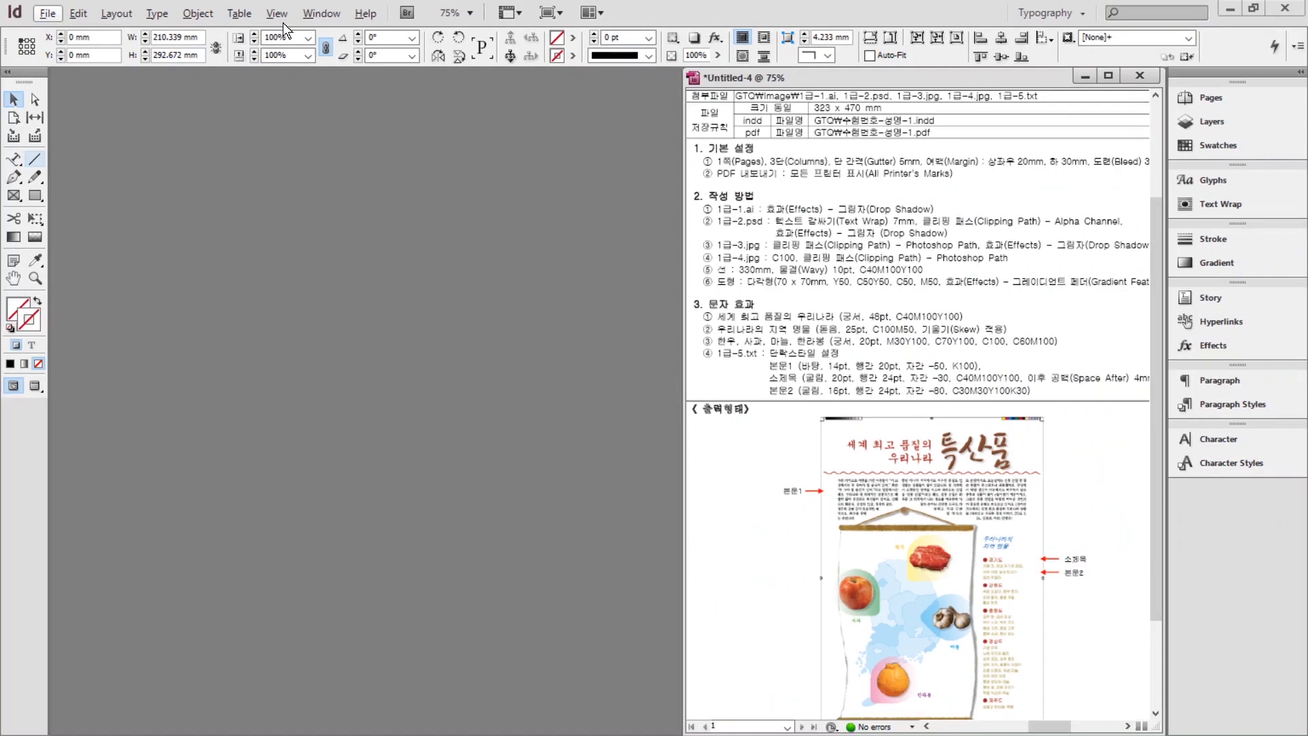
left_click(79, 15)
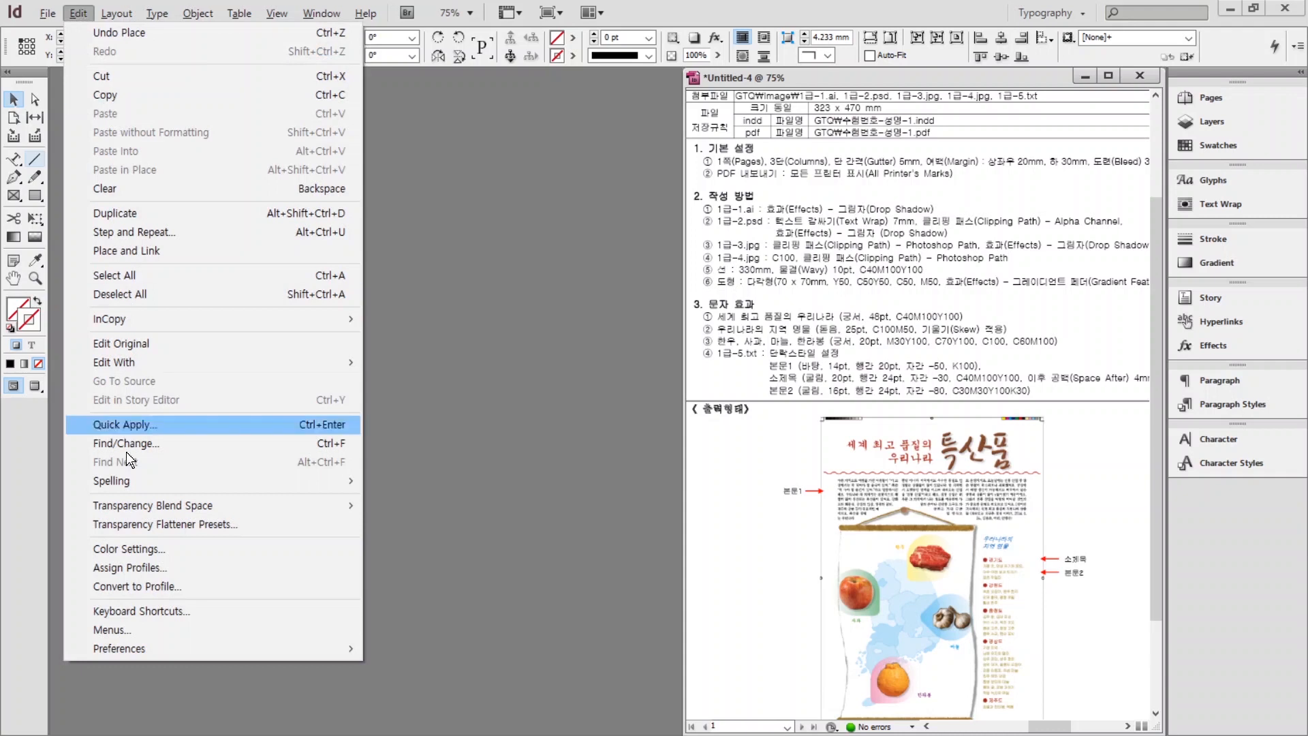
mouse_move(134, 648)
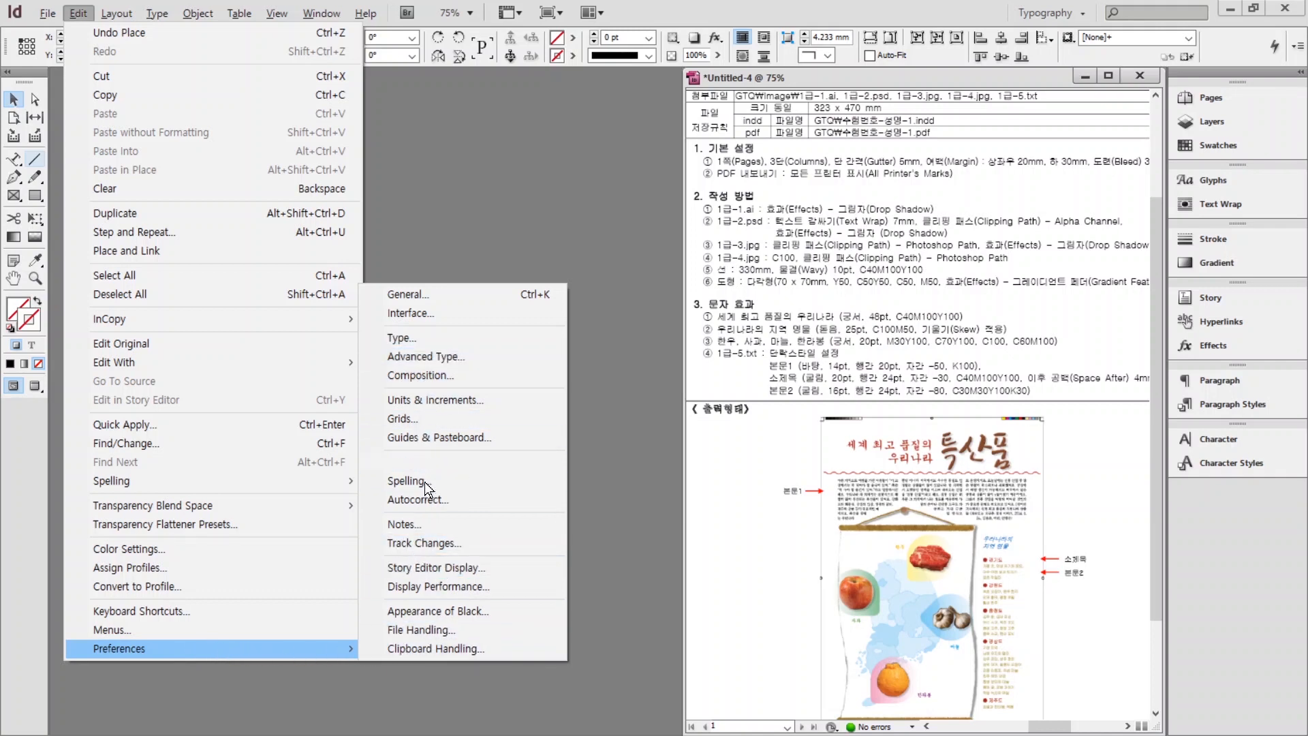
left_click(415, 293)
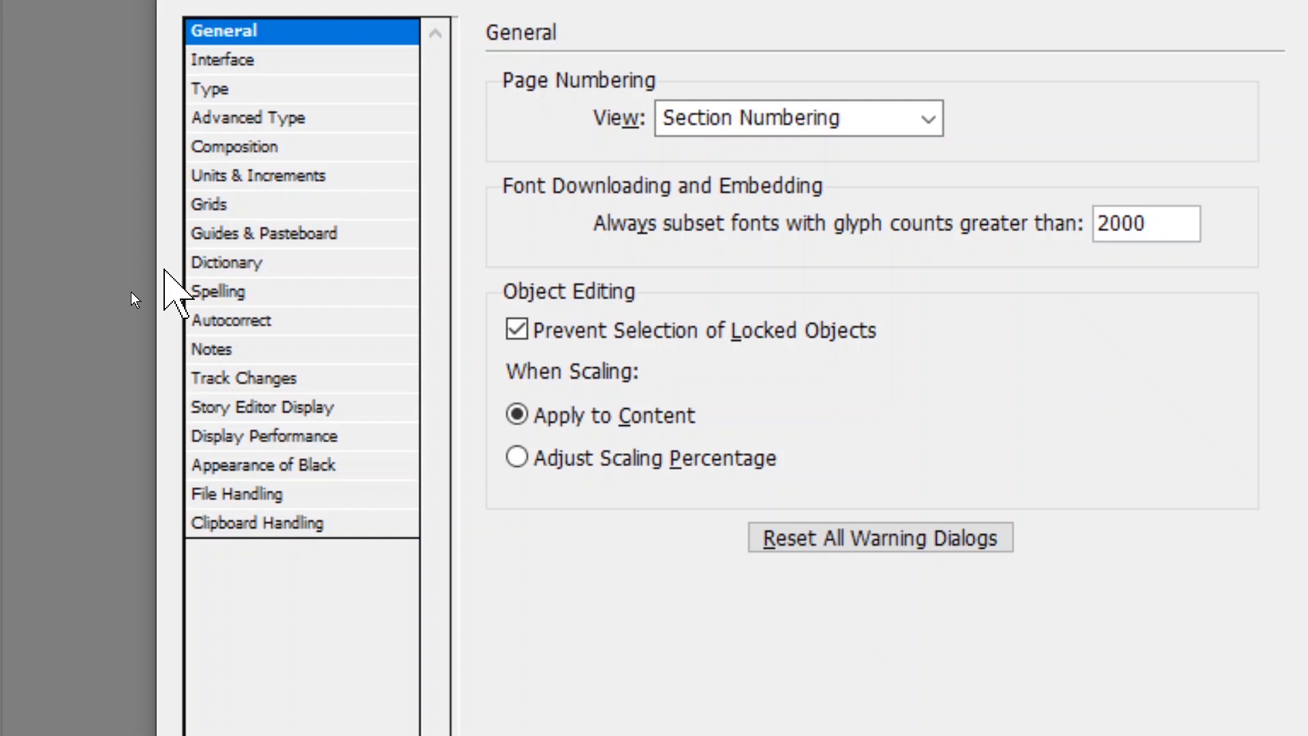
left_click(236, 62)
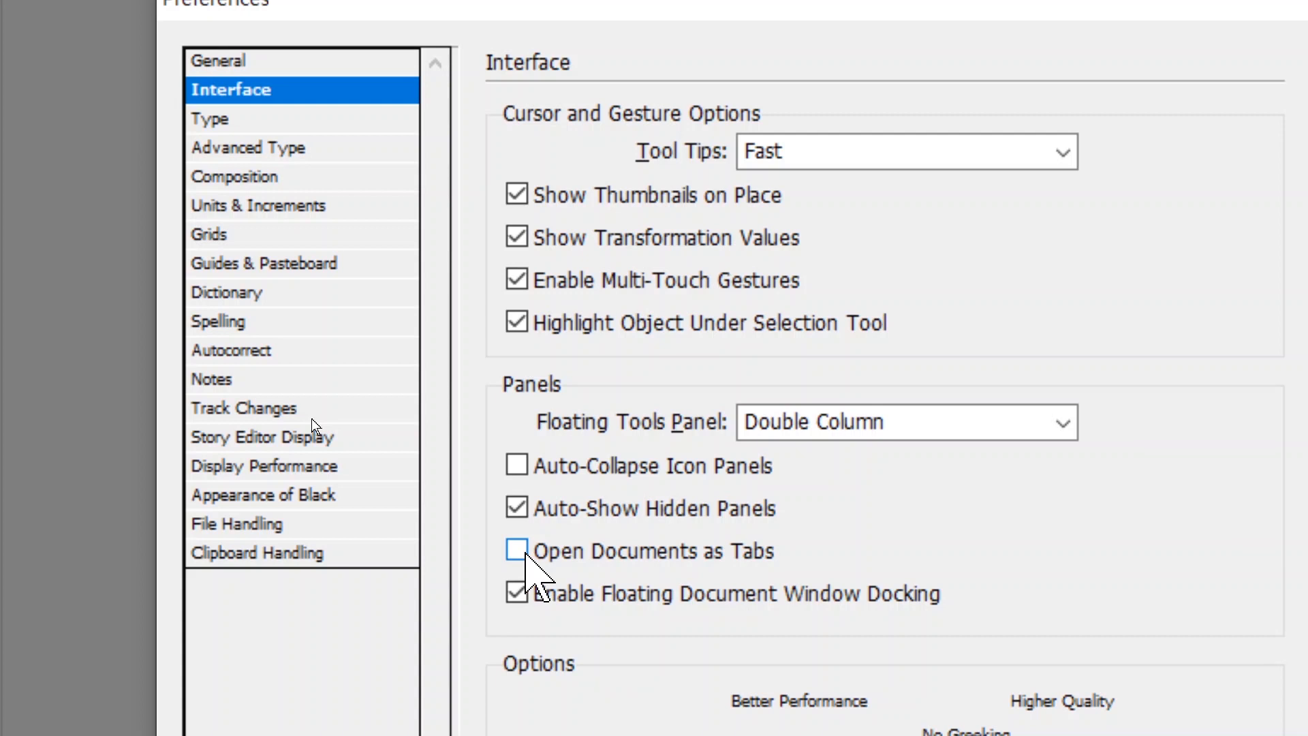
left_click(515, 551)
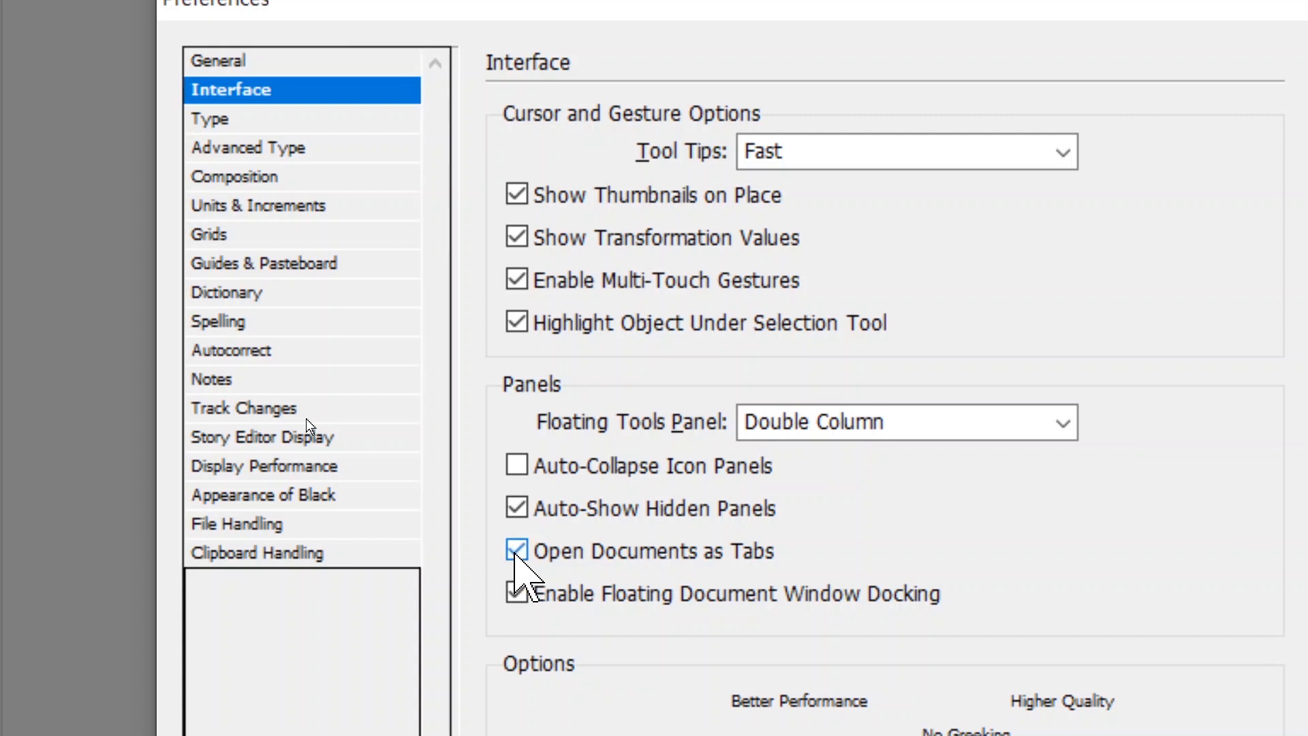
left_click(516, 551)
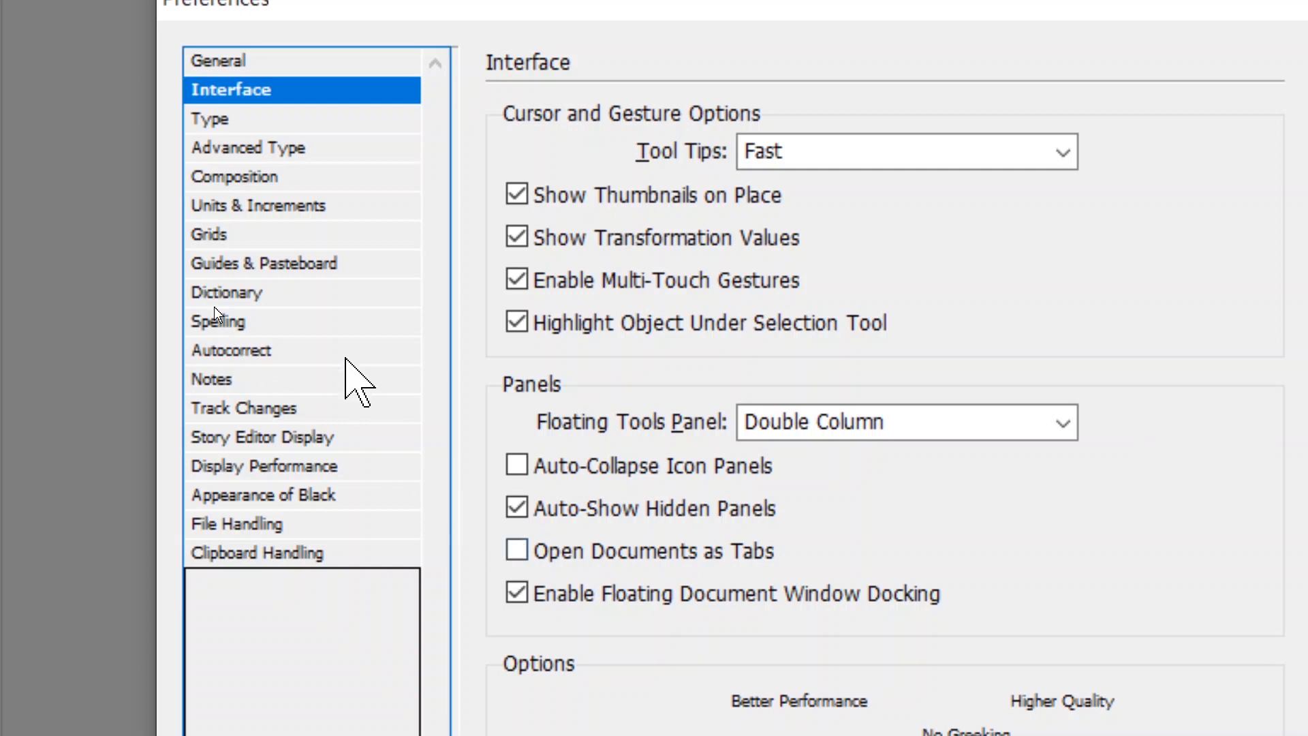
left_click(207, 207)
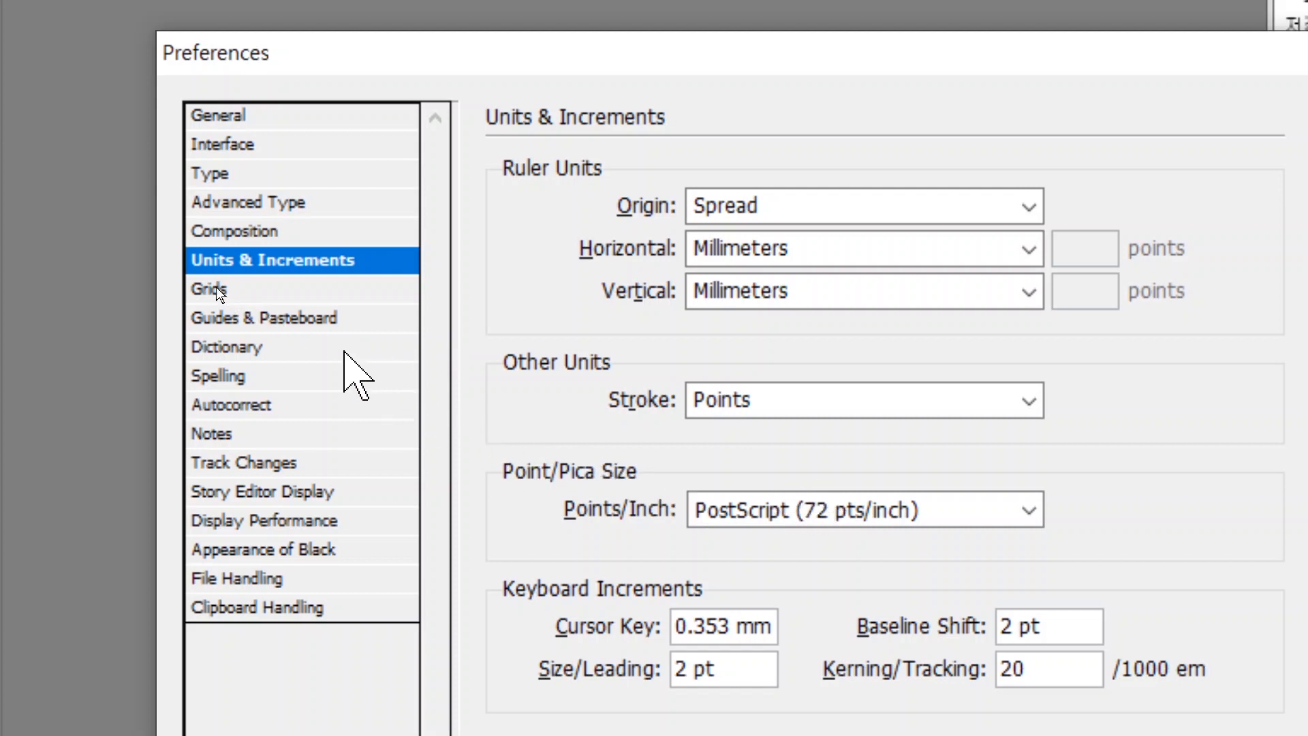
left_click(278, 317)
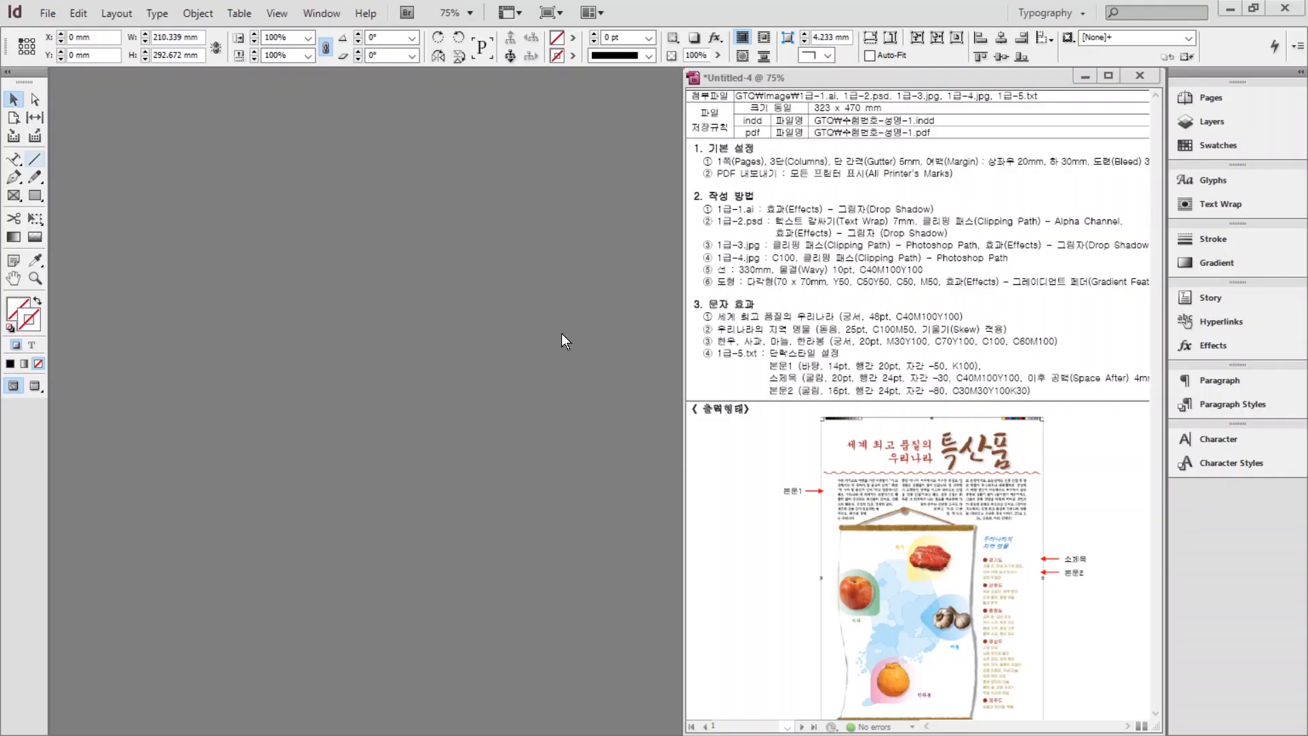
Start a new 323 × 470 mm document with 3 columns and a 5 mm gutter.
left_click(45, 13)
mouse_move(79, 13)
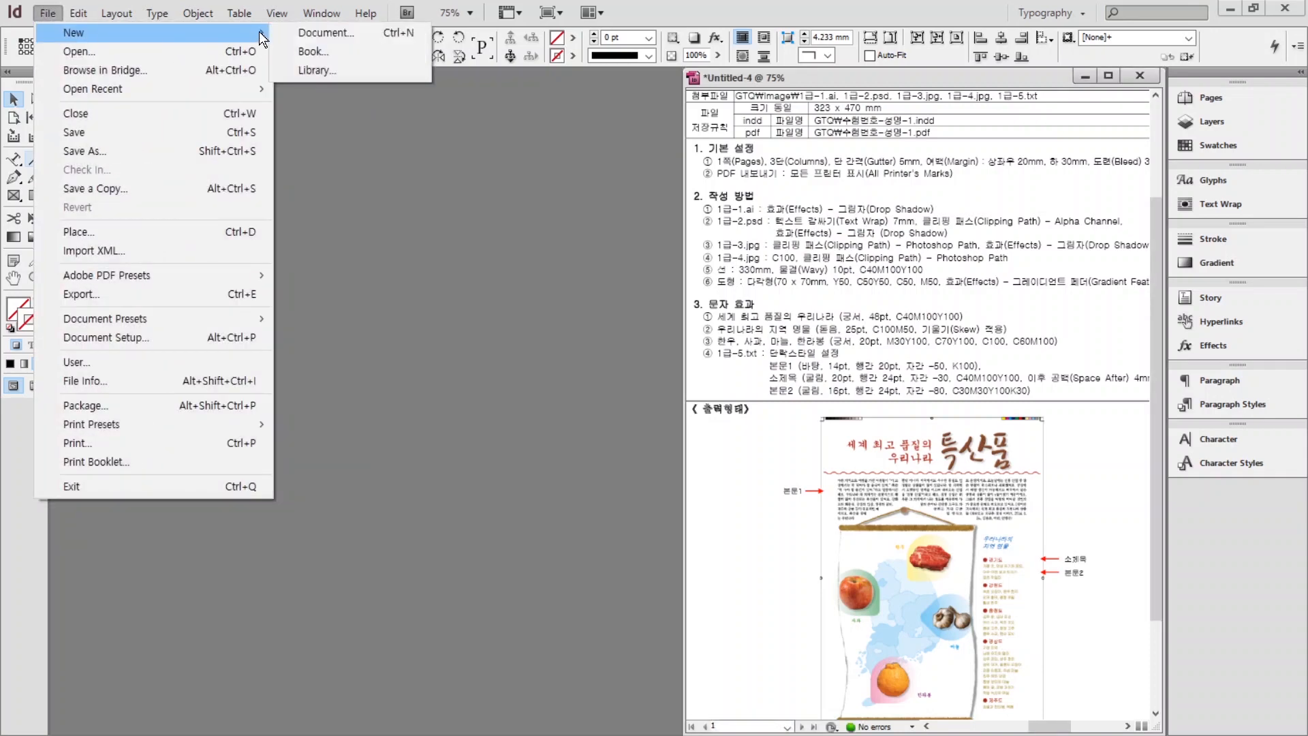
left_click(300, 33)
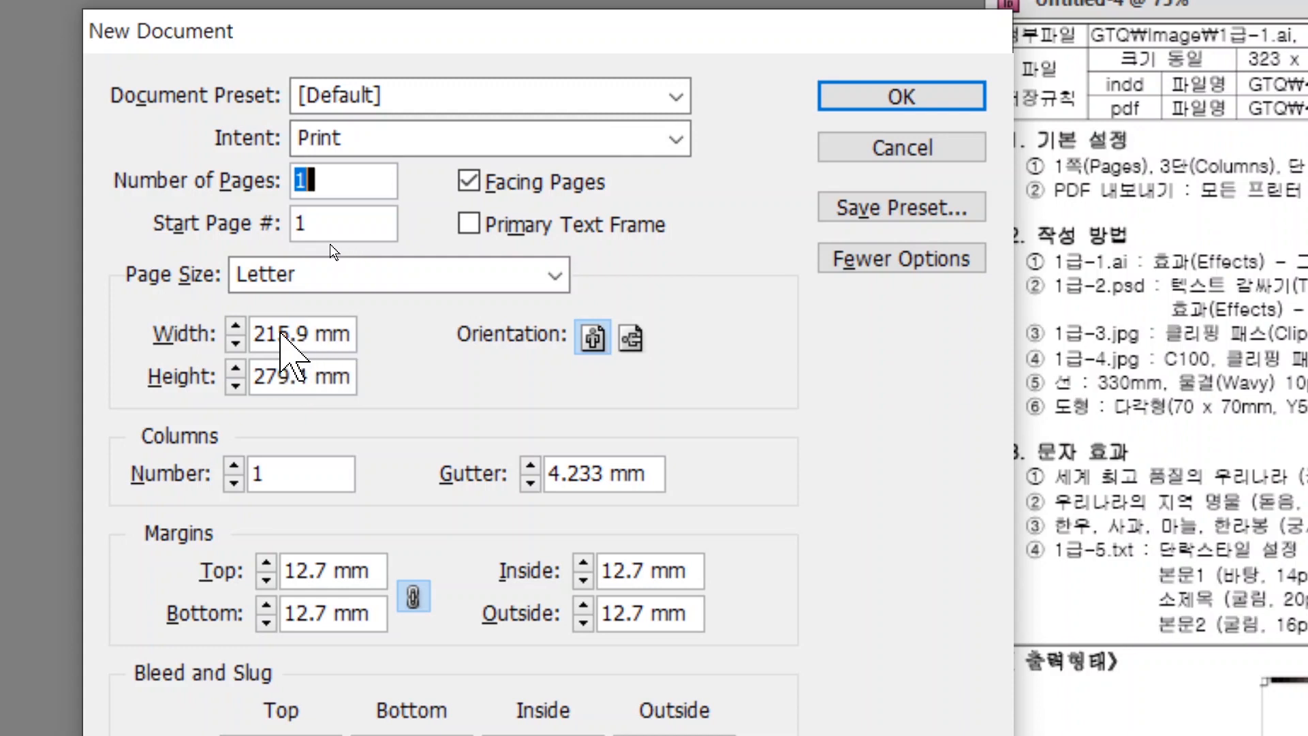
double_click(283, 334)
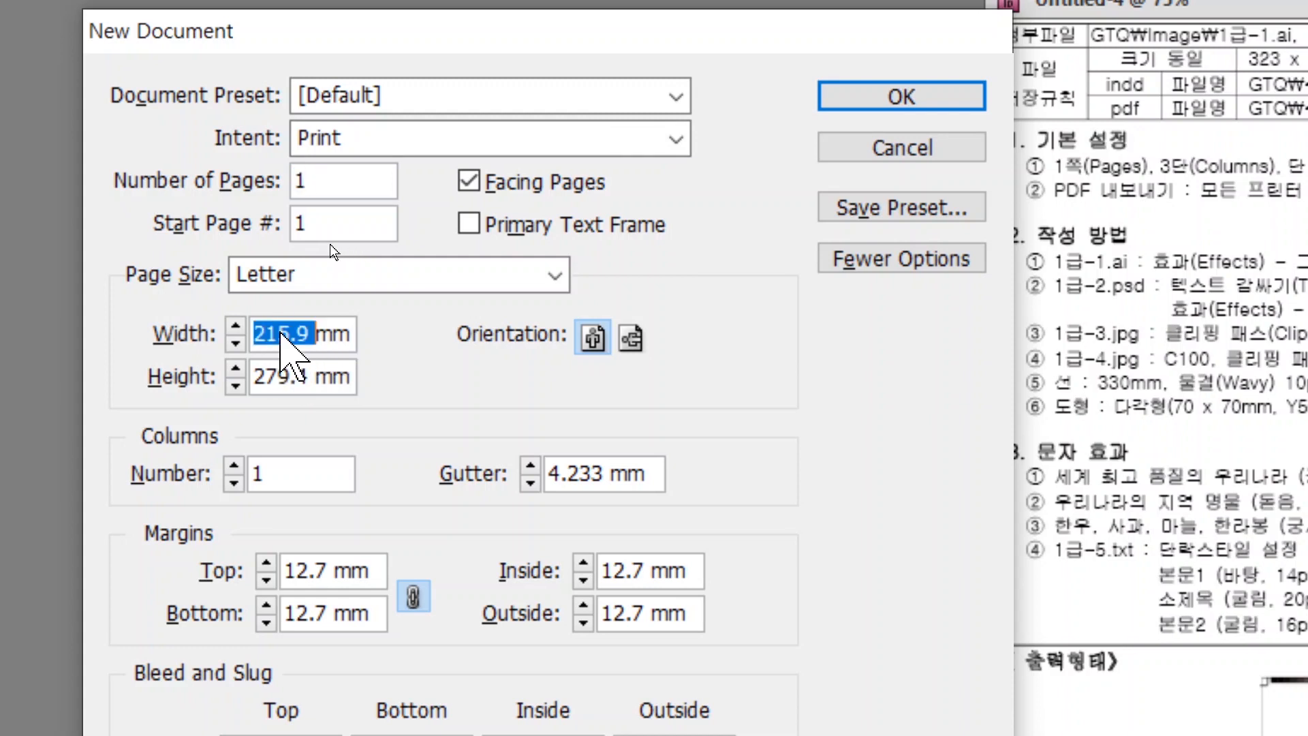
type("323")
key("Tab")
type("47")
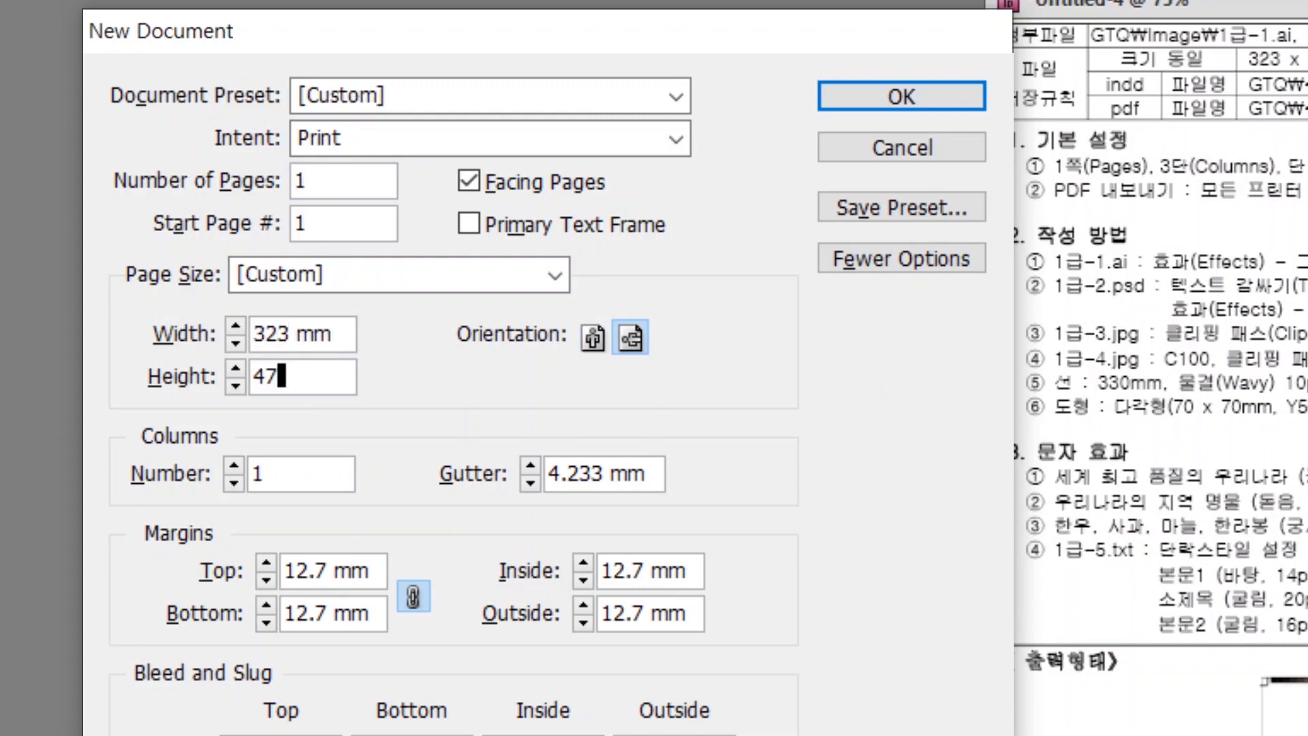
type("0")
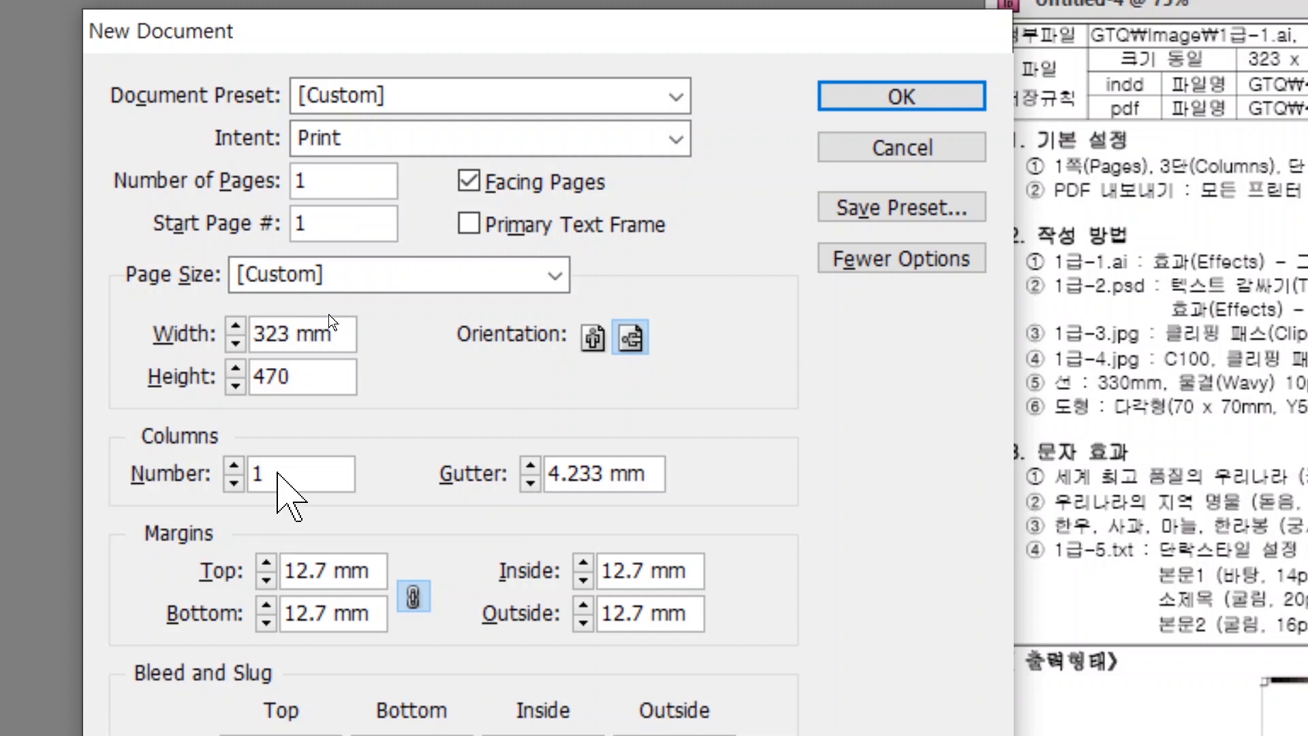
left_click(233, 465)
left_click(234, 465)
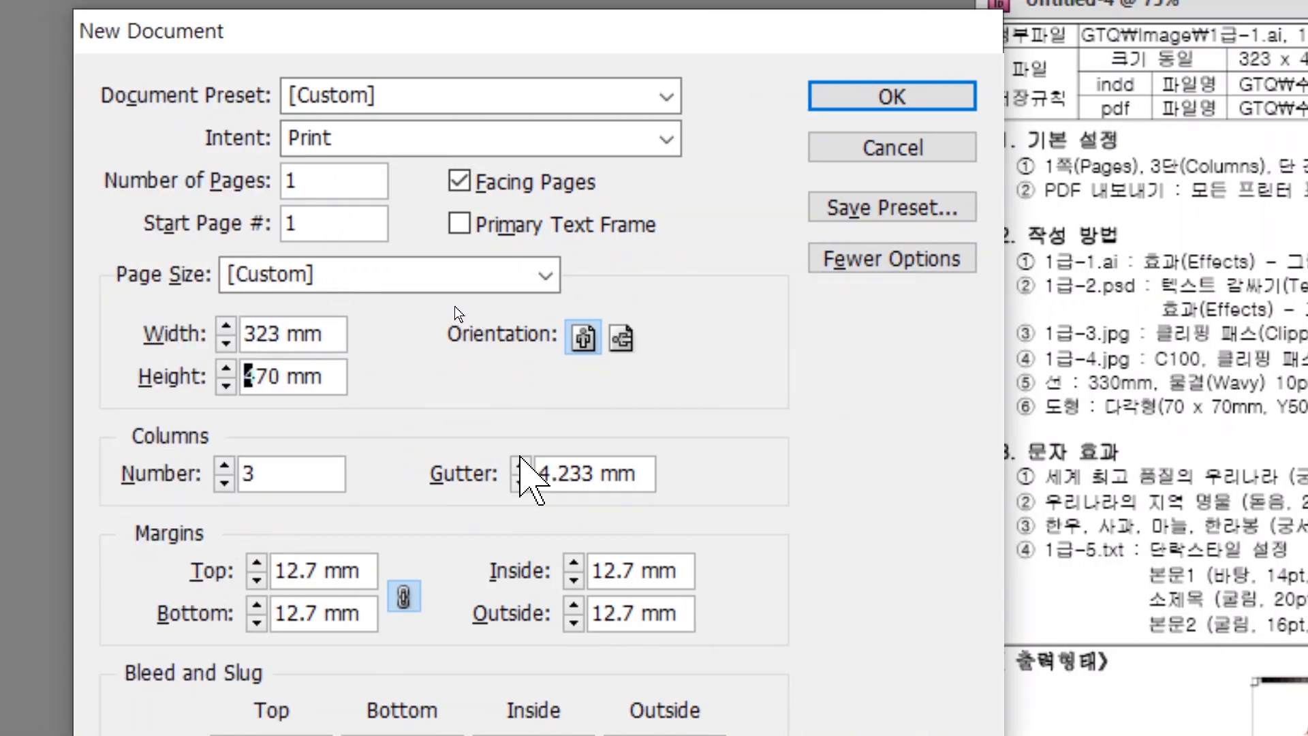
left_click(521, 465)
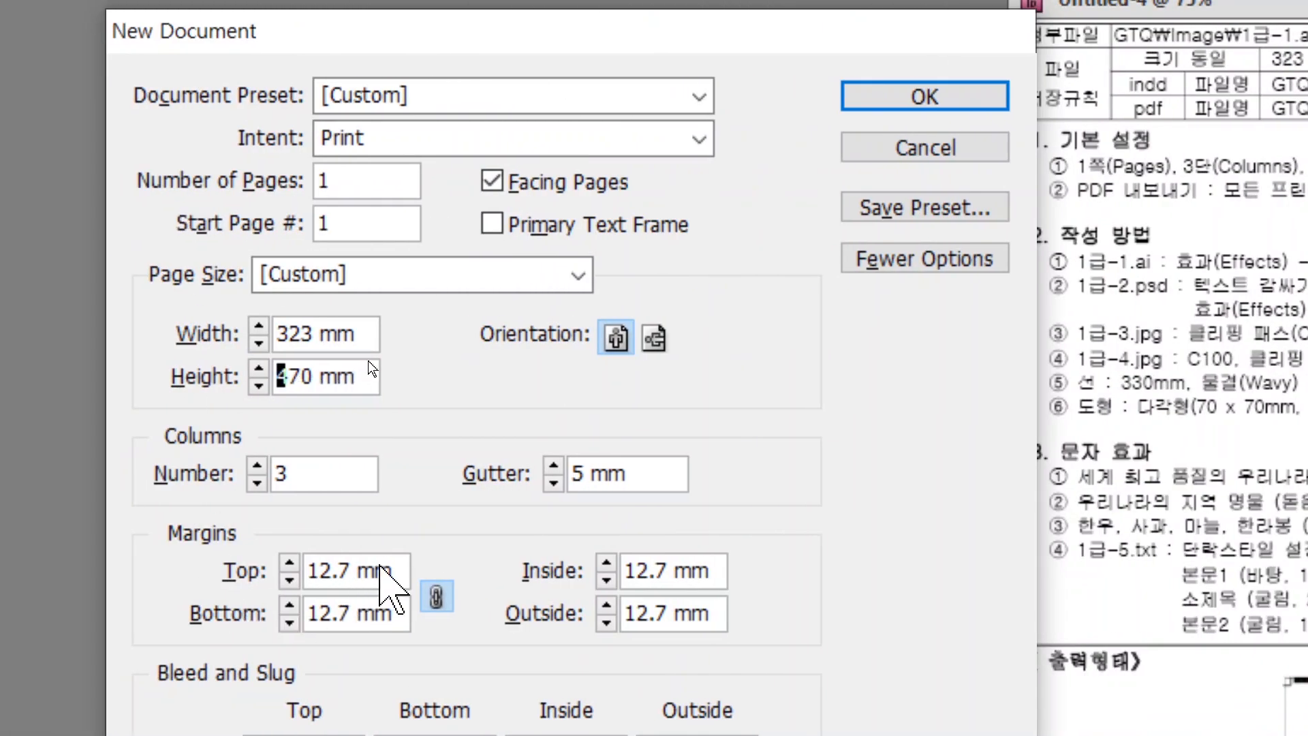
Set 20 mm margins with a 30 mm bottom margin and 3 mm bleed, then create it.
double_click(351, 570)
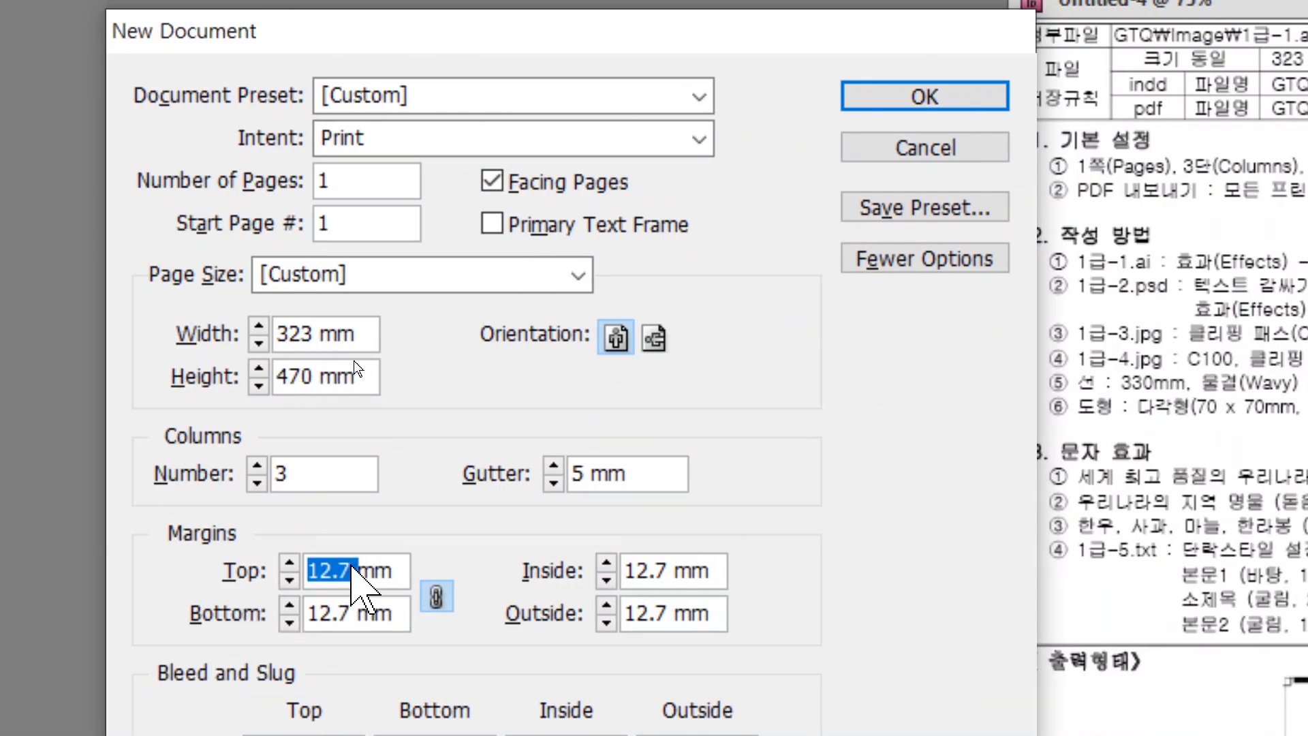
type("20")
key("Tab")
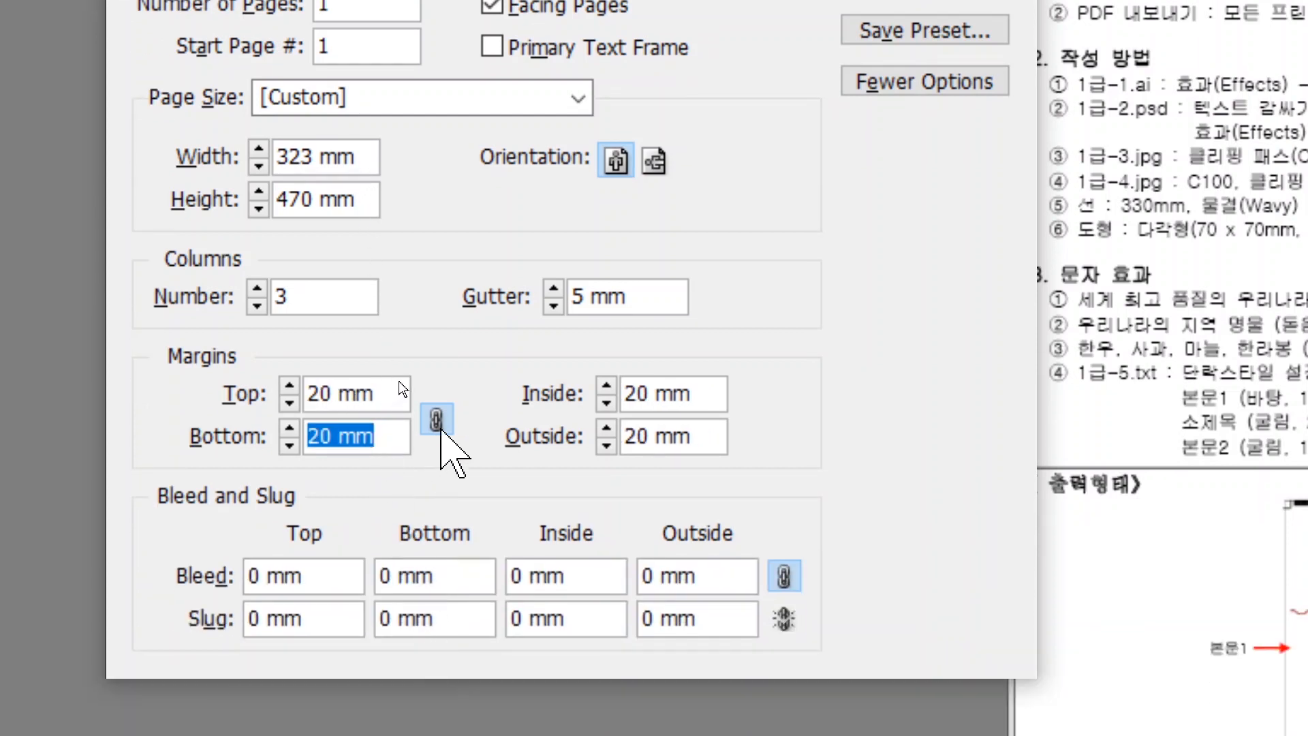
left_click(437, 421)
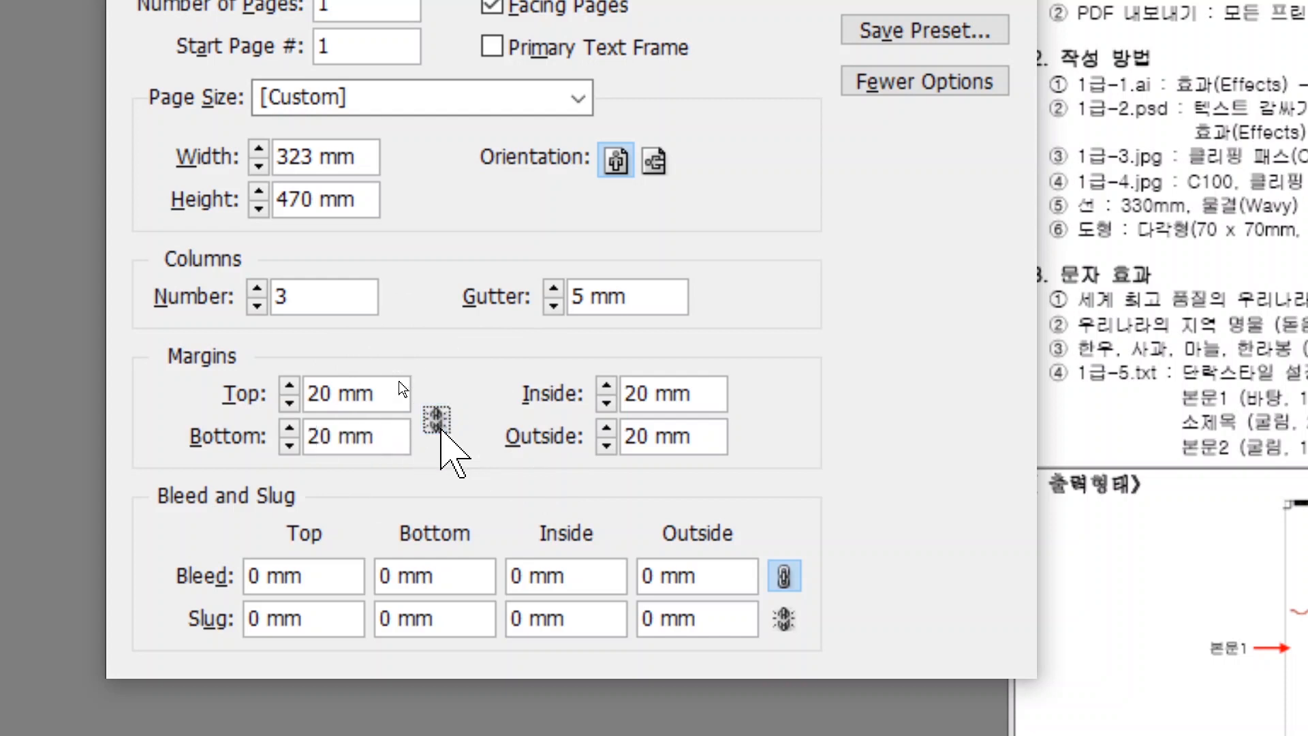
left_click_drag(384, 438, 263, 443)
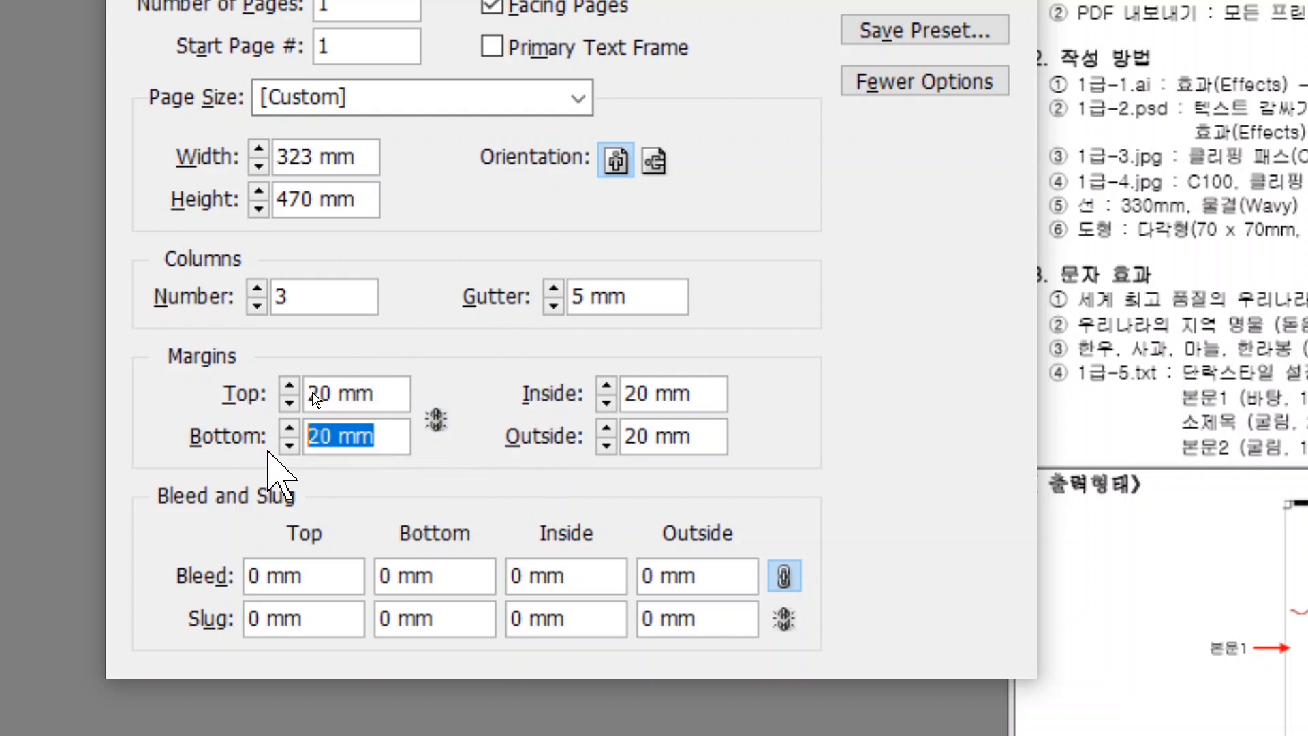
type("30")
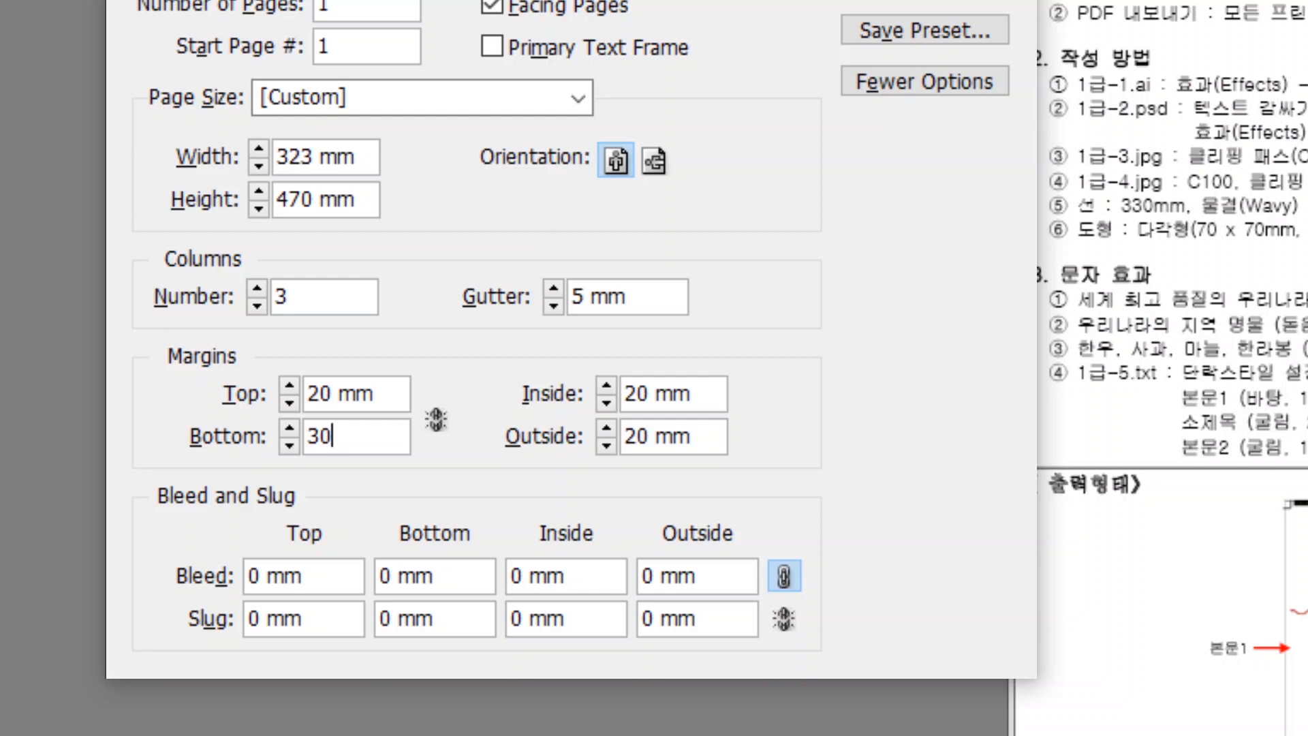
left_click(272, 575)
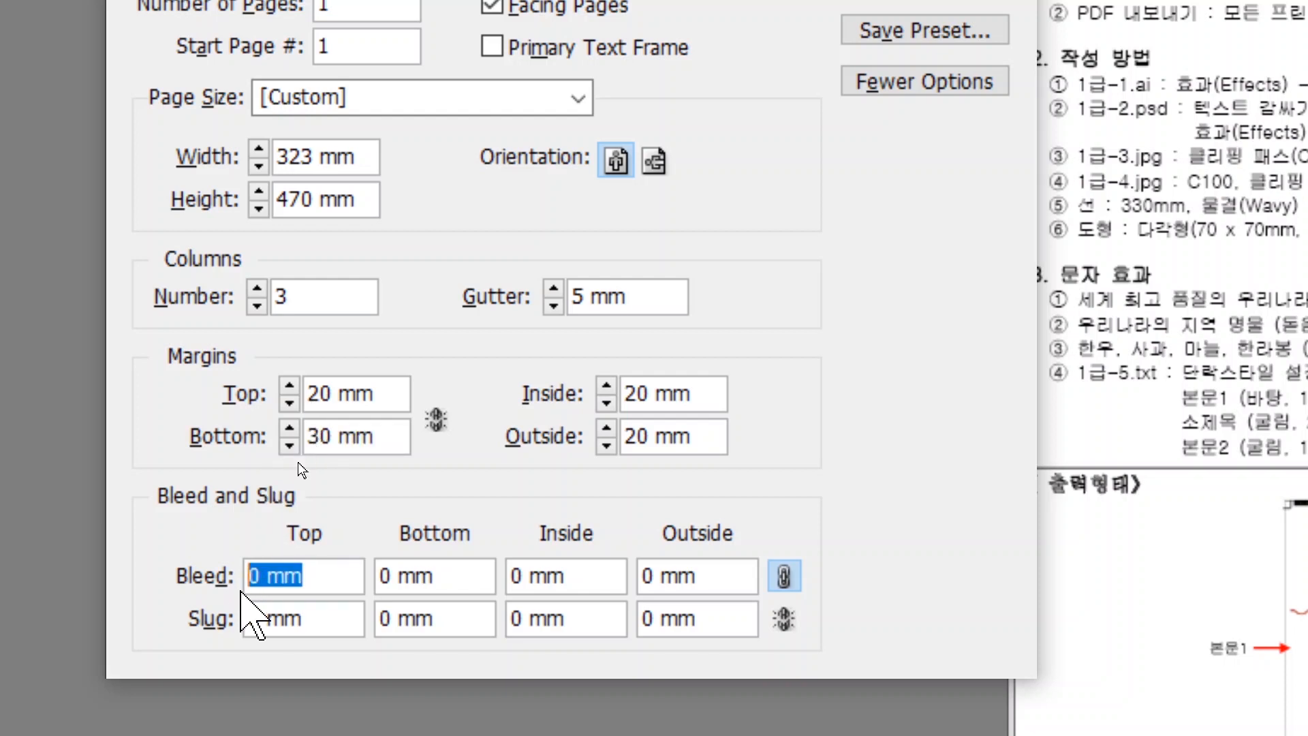
type("3")
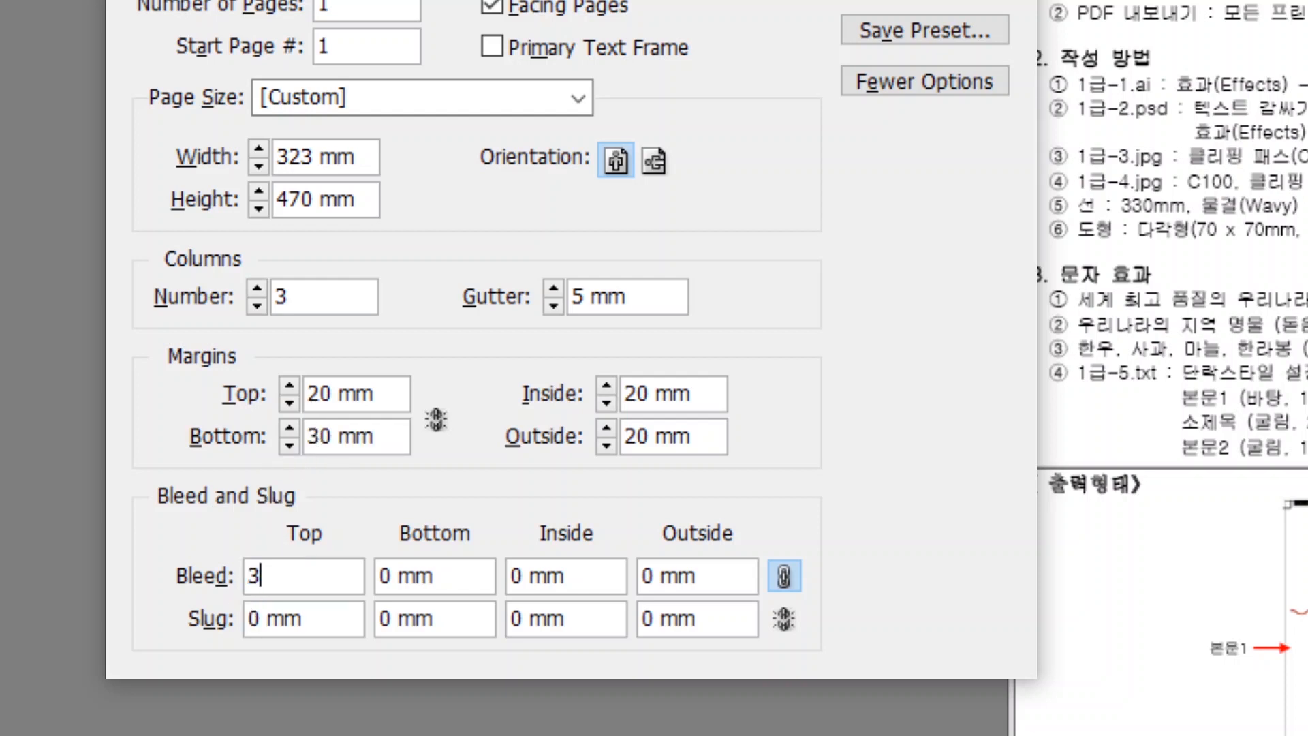
key("Tab")
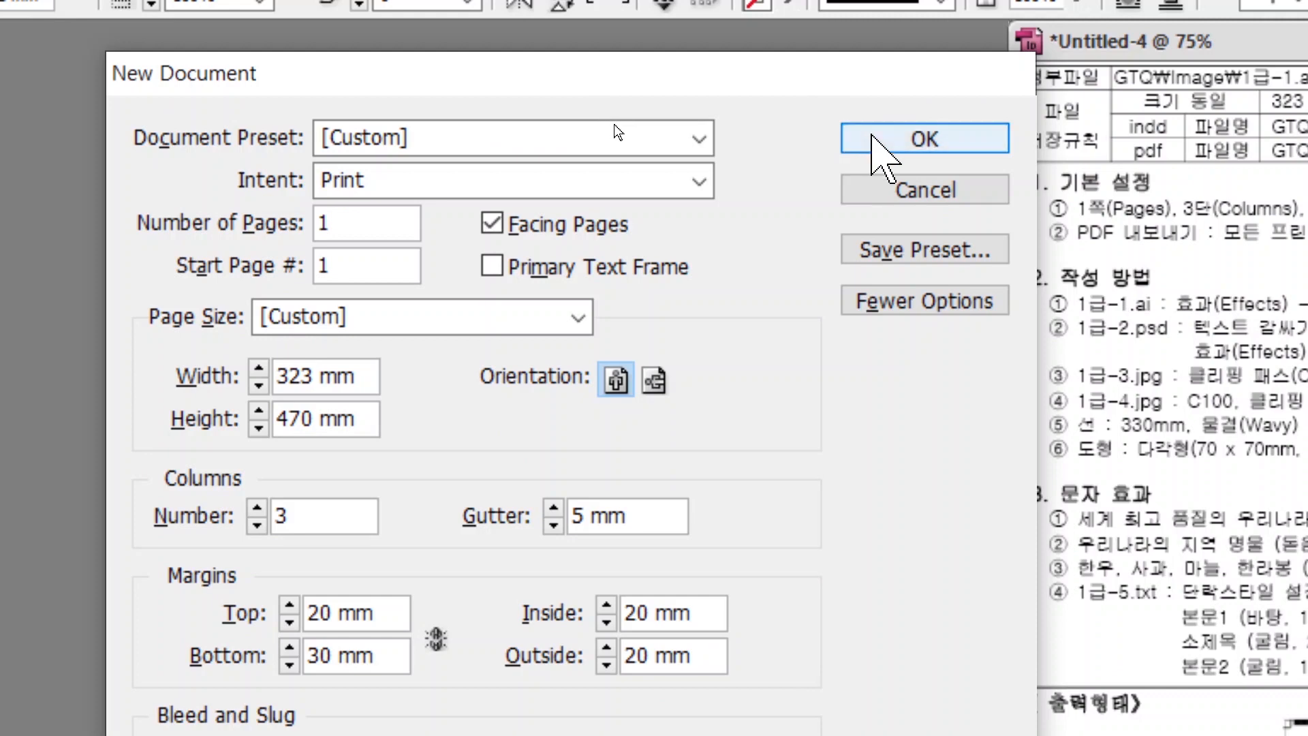
left_click(873, 137)
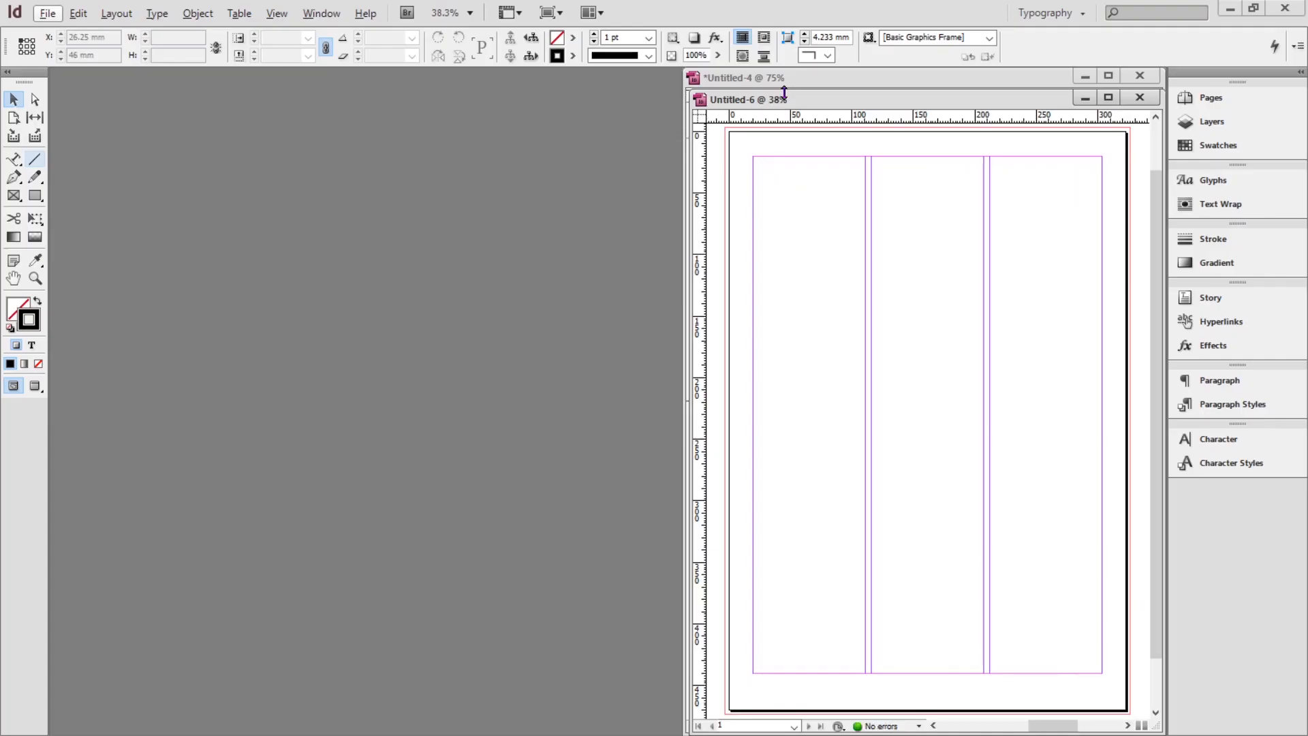
Reposition and widen the document window, then expand the Swatches panel.
left_click_drag(713, 105, 88, 92)
left_click_drag(538, 279, 674, 286)
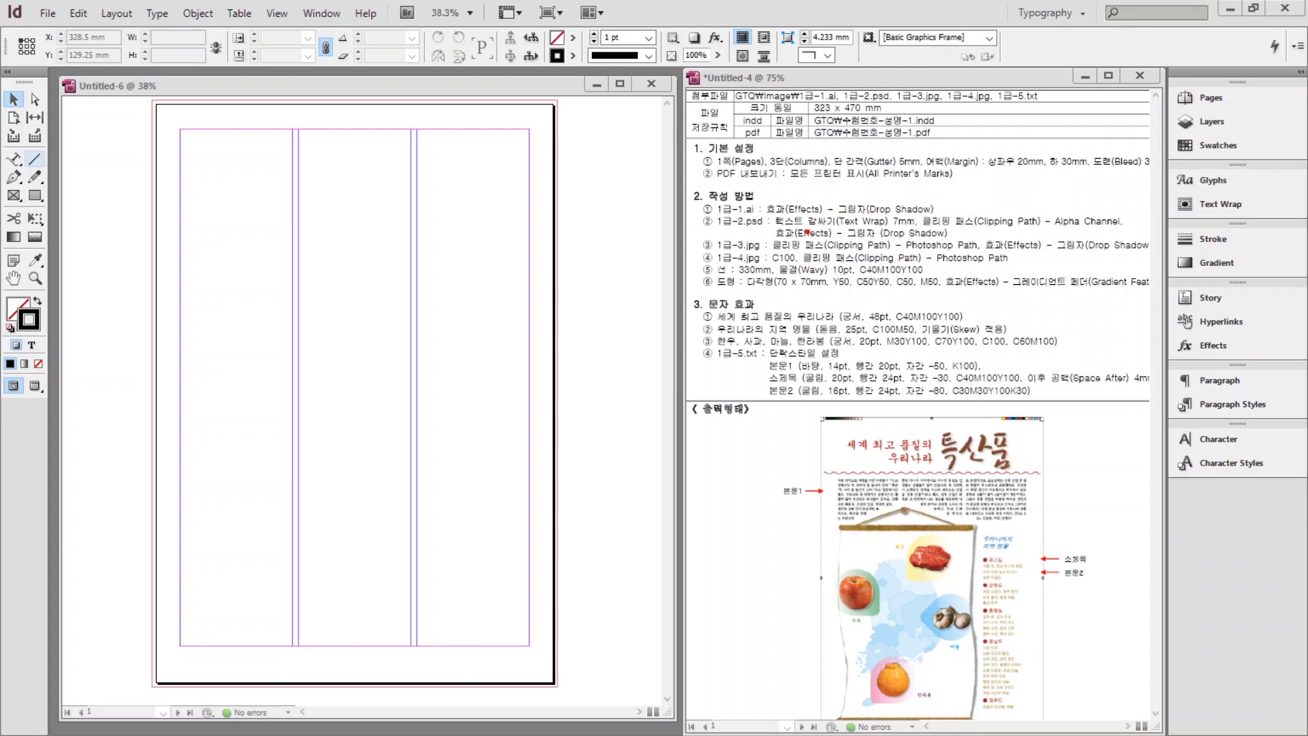
left_click_drag(756, 245, 803, 271)
left_click_drag(838, 271, 993, 300)
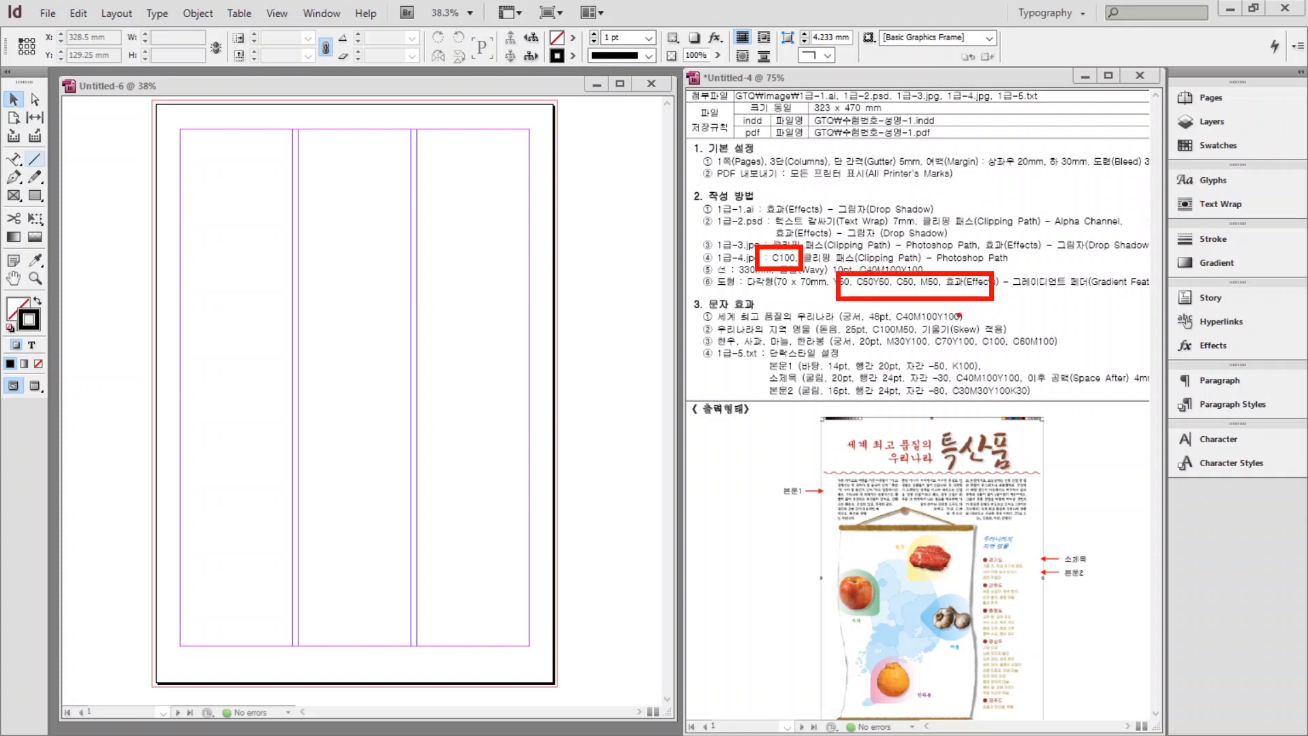
left_click_drag(1144, 133, 1262, 156)
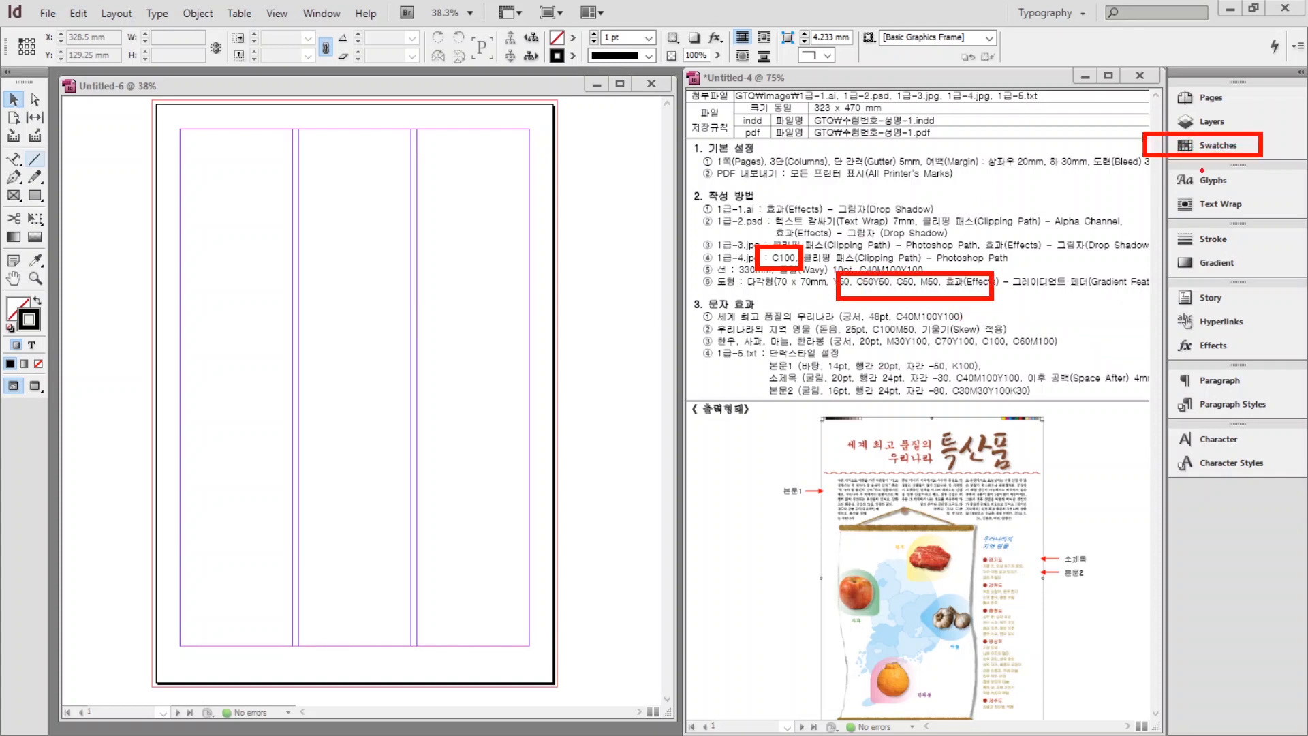
left_click_drag(1159, 142, 1054, 225)
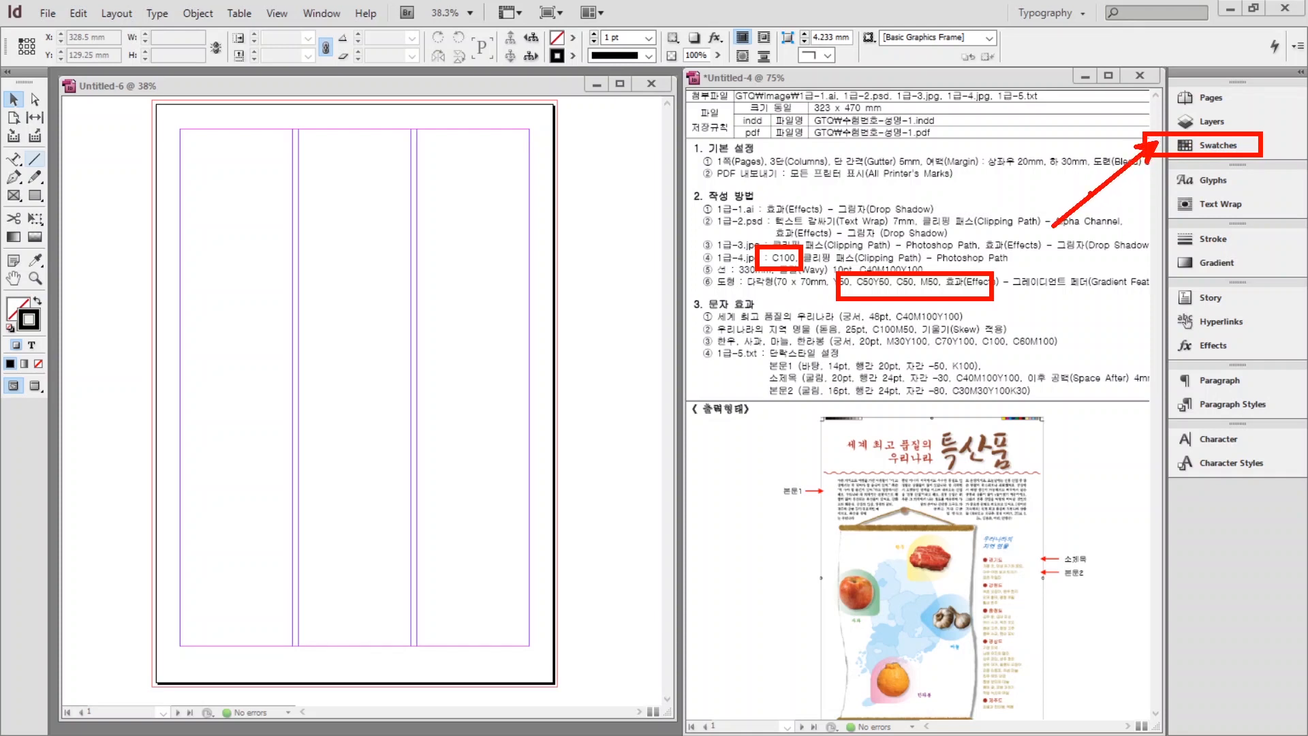
key("Escape")
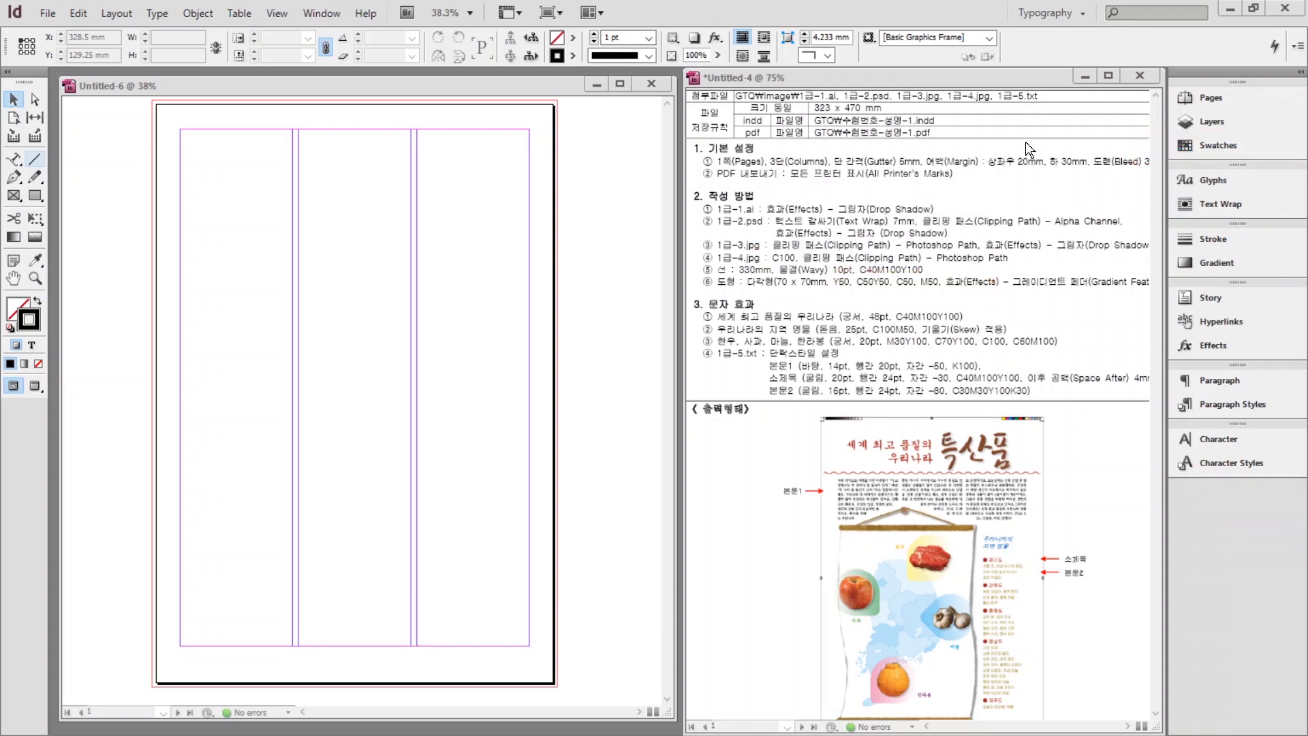
left_click(1204, 143)
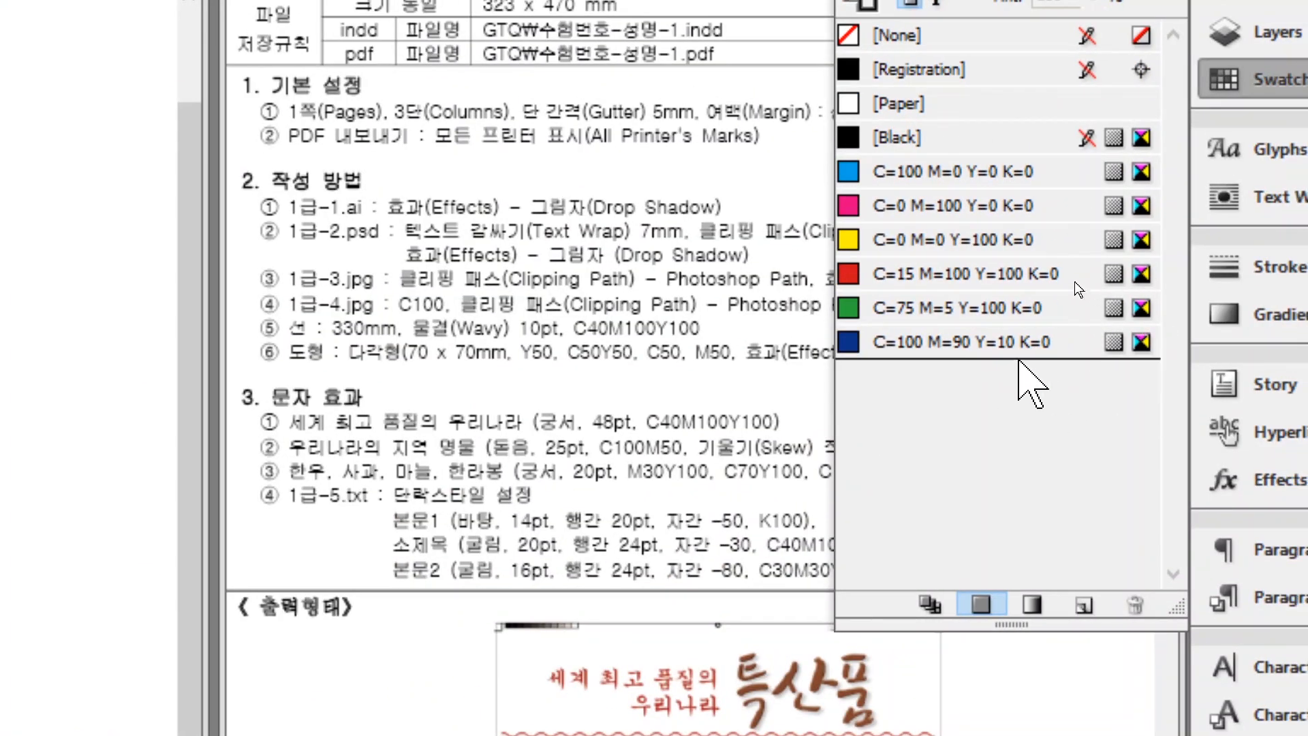
Duplicate the C=100 M=90 Y=10 K=0 swatch and redefine it as C=40 M=100 Y=100 K=0.
left_click(1014, 275)
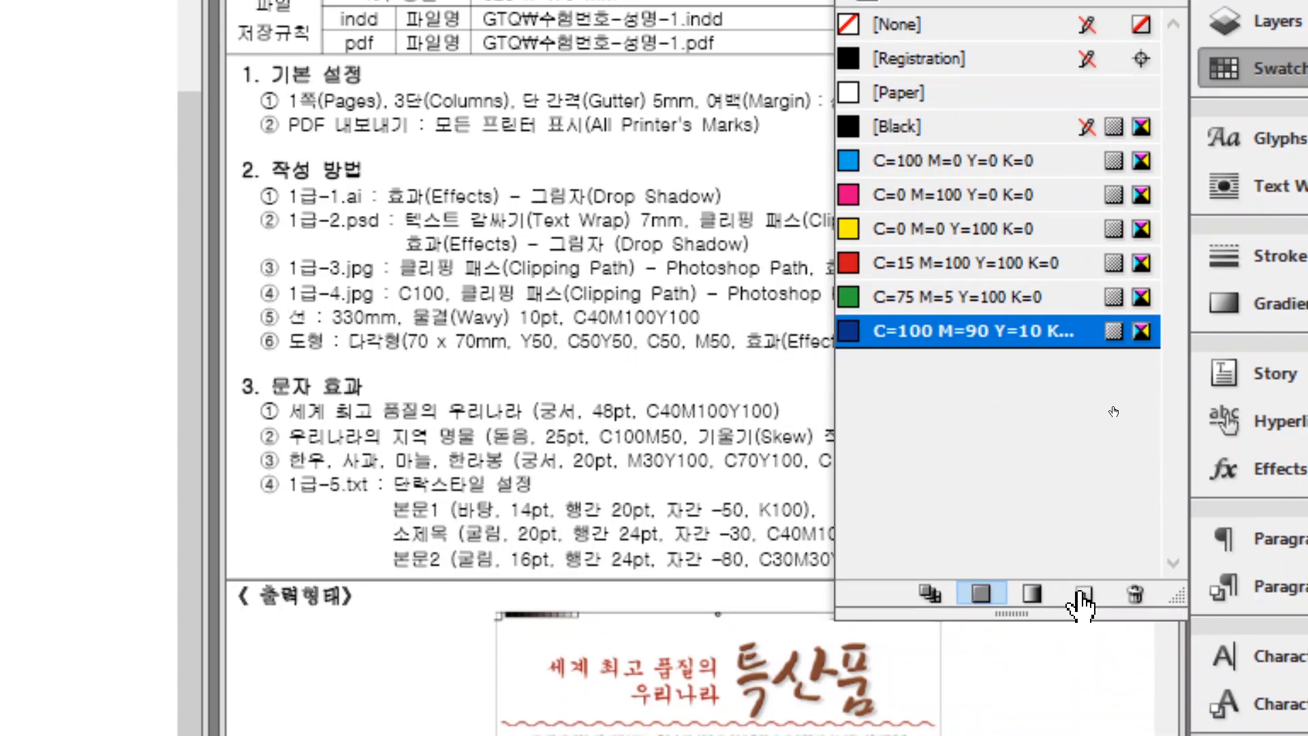
left_click(1084, 596)
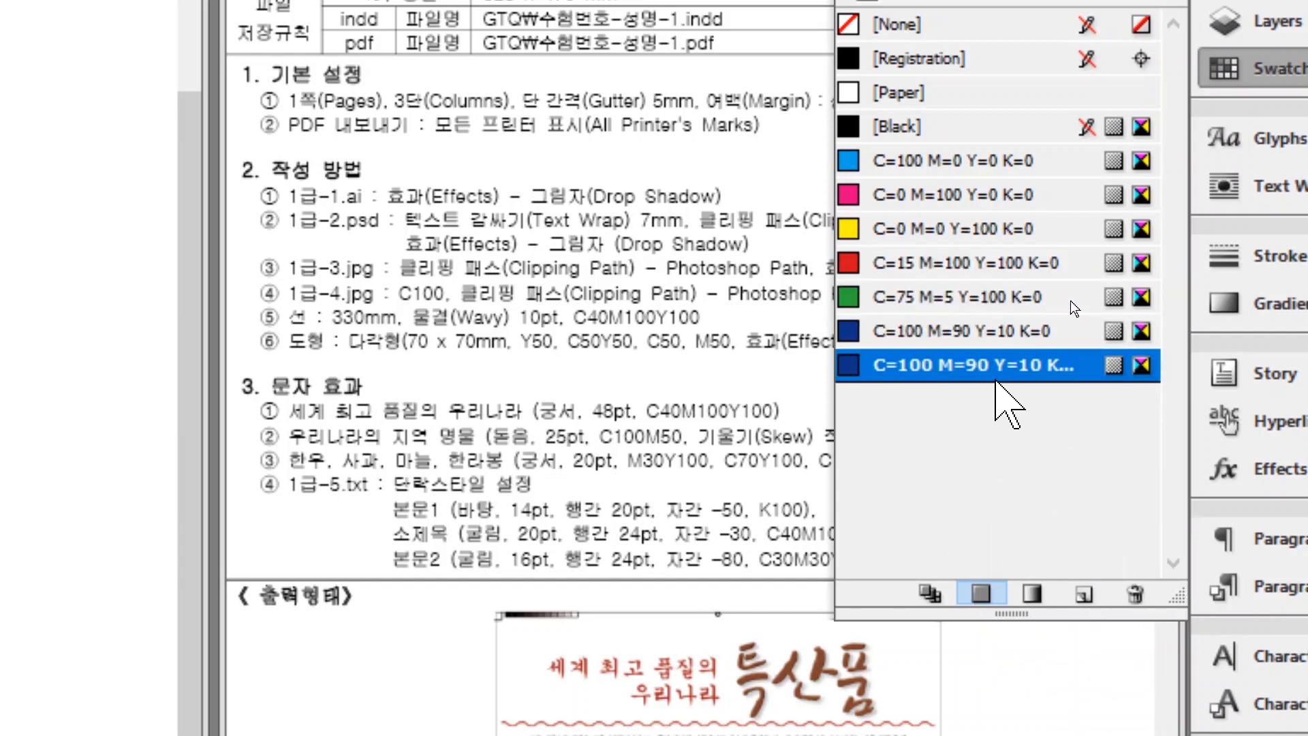
double_click(962, 366)
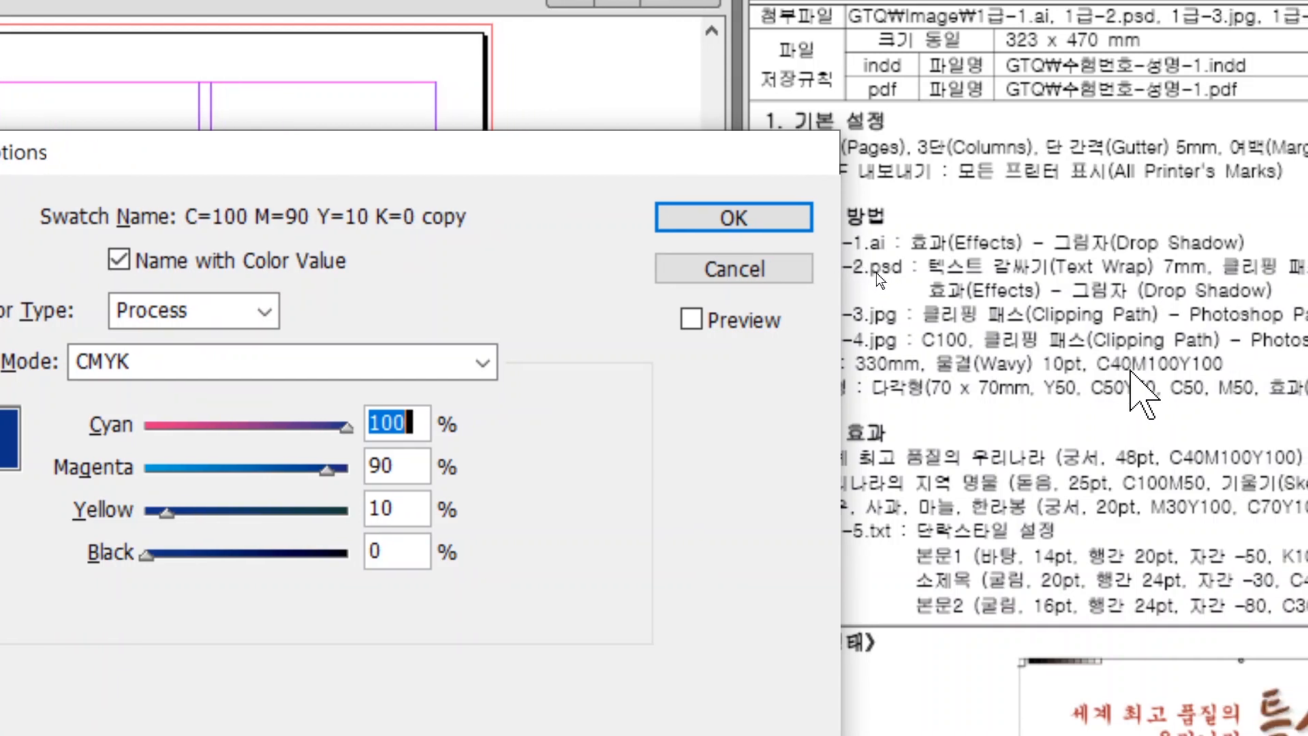
type("40")
key("Tab")
type("1")
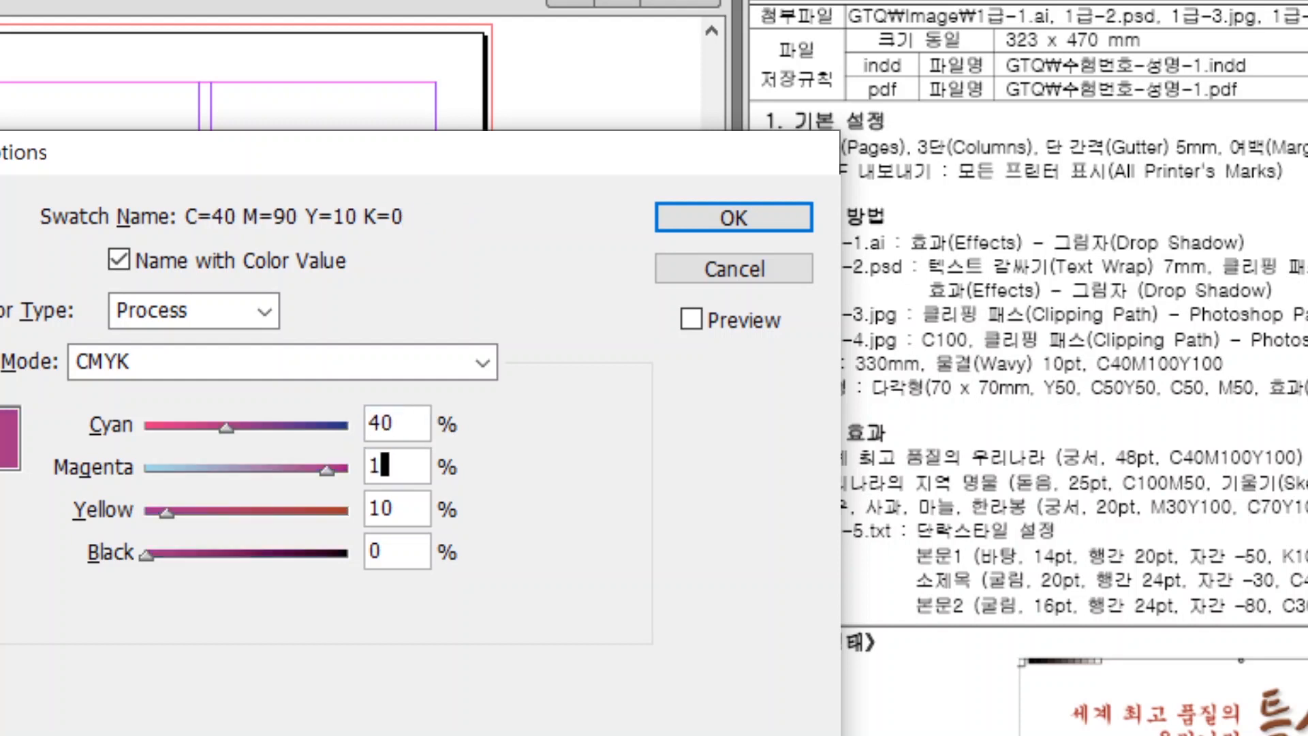
type("00")
key("Tab")
type("100")
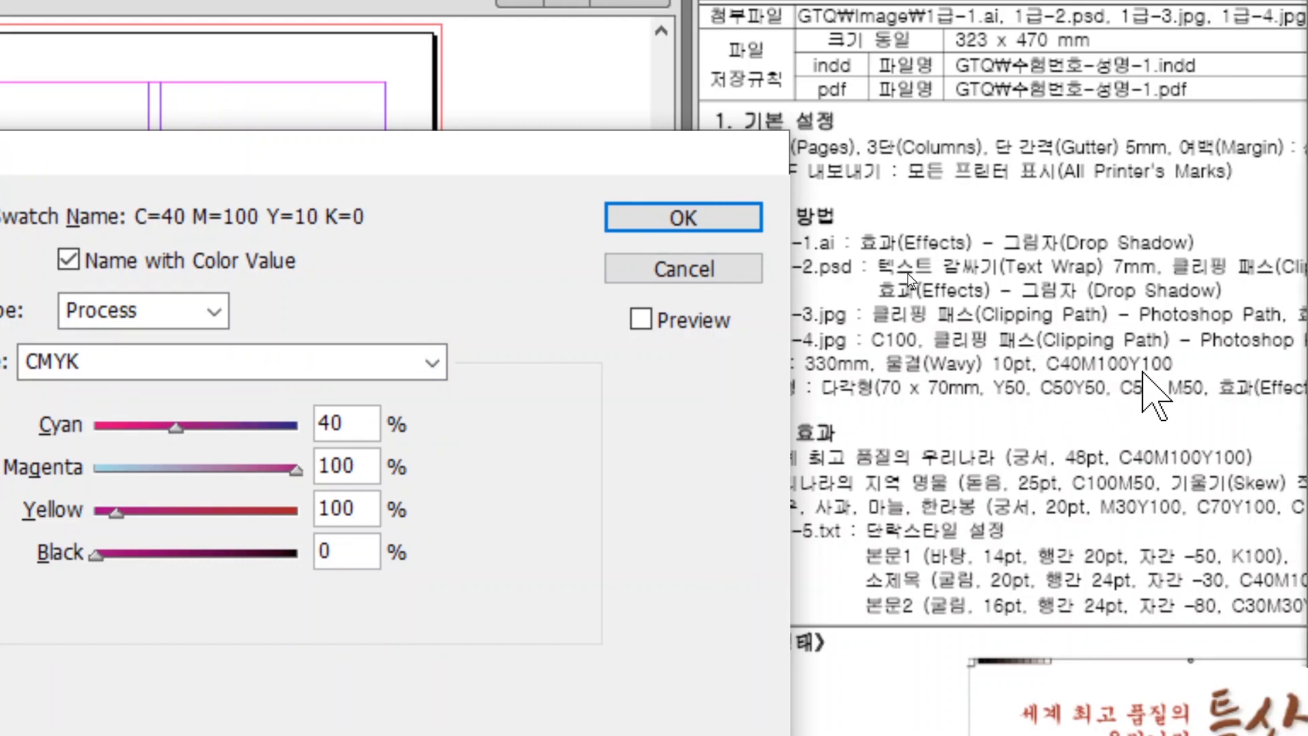
left_click(684, 217)
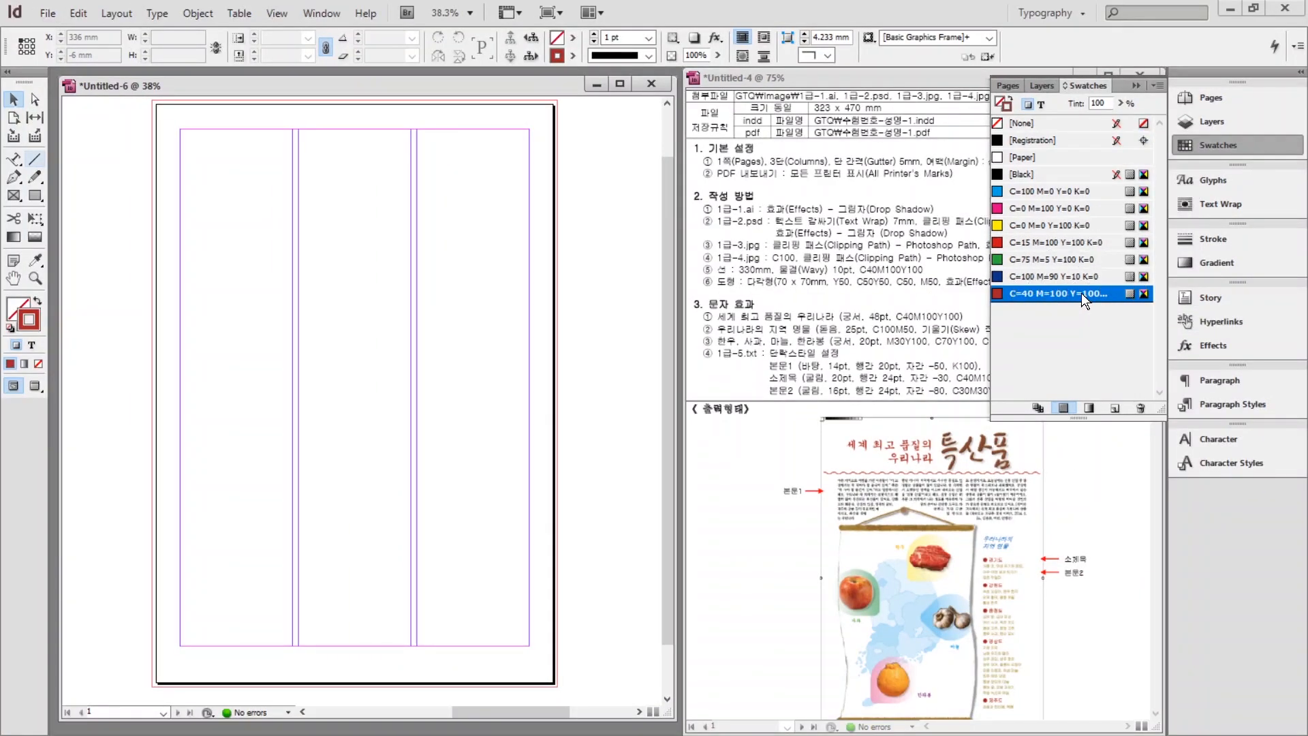
Add a pale yellow Y50 swatch and a C50 Y50 swatch.
left_click(1115, 409)
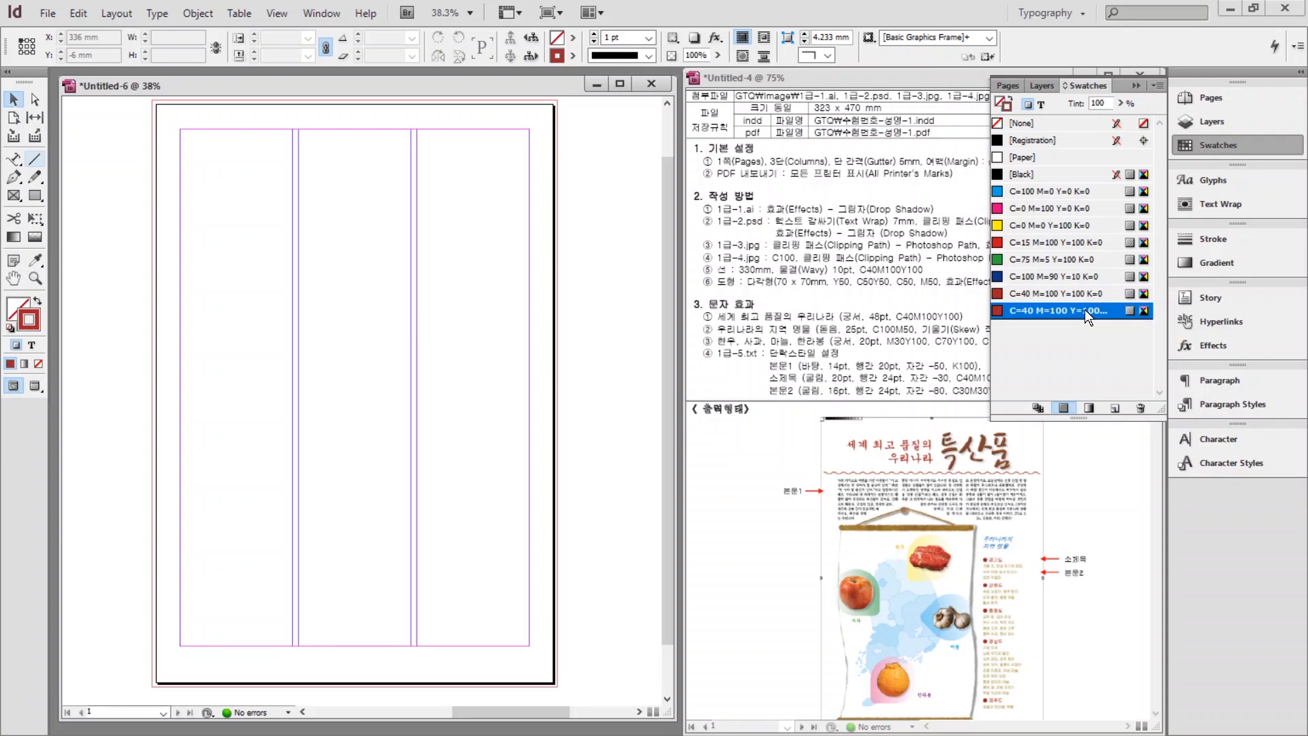
double_click(1085, 309)
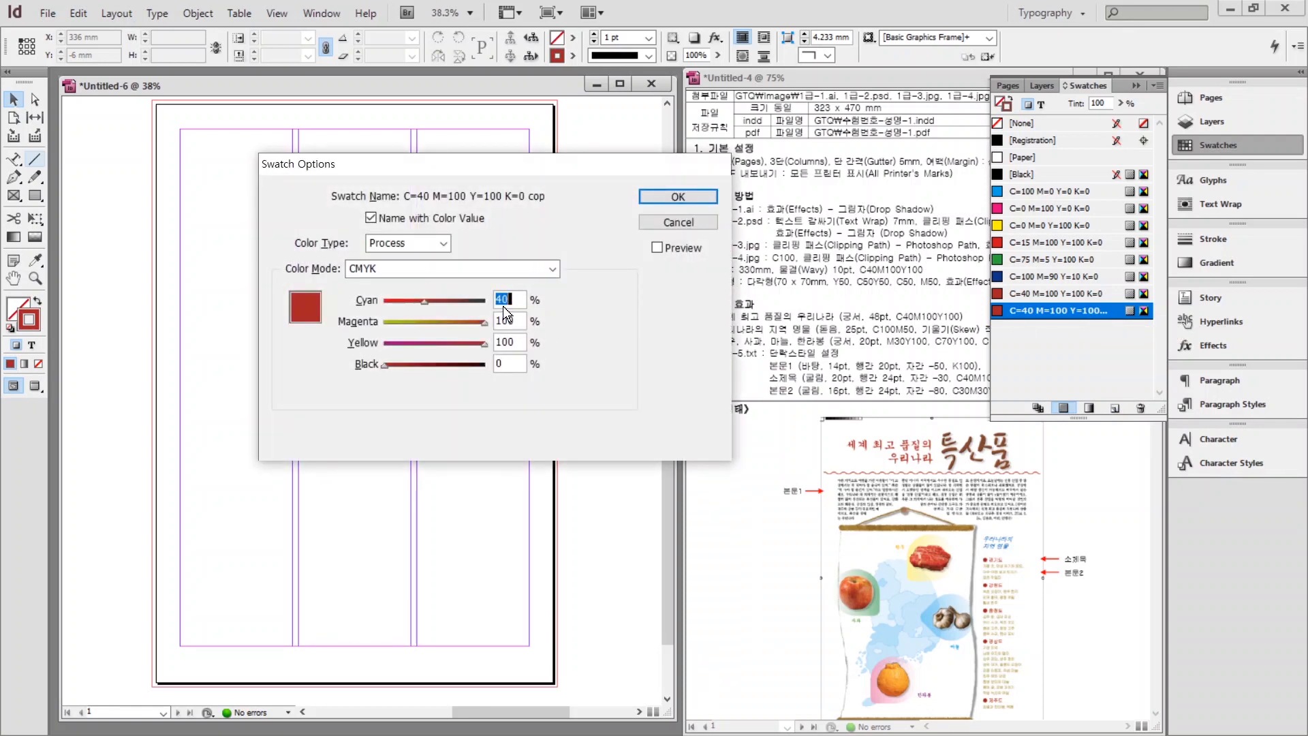
type("0")
key("Tab")
type("0")
key("Tab")
type("50")
key("Tab")
Add a C50 swatch and an M50 pink swatch.
type("0")
key("Return")
double_click(1085, 327)
type("50")
key("Tab")
type("50")
key("Tab")
type("0")
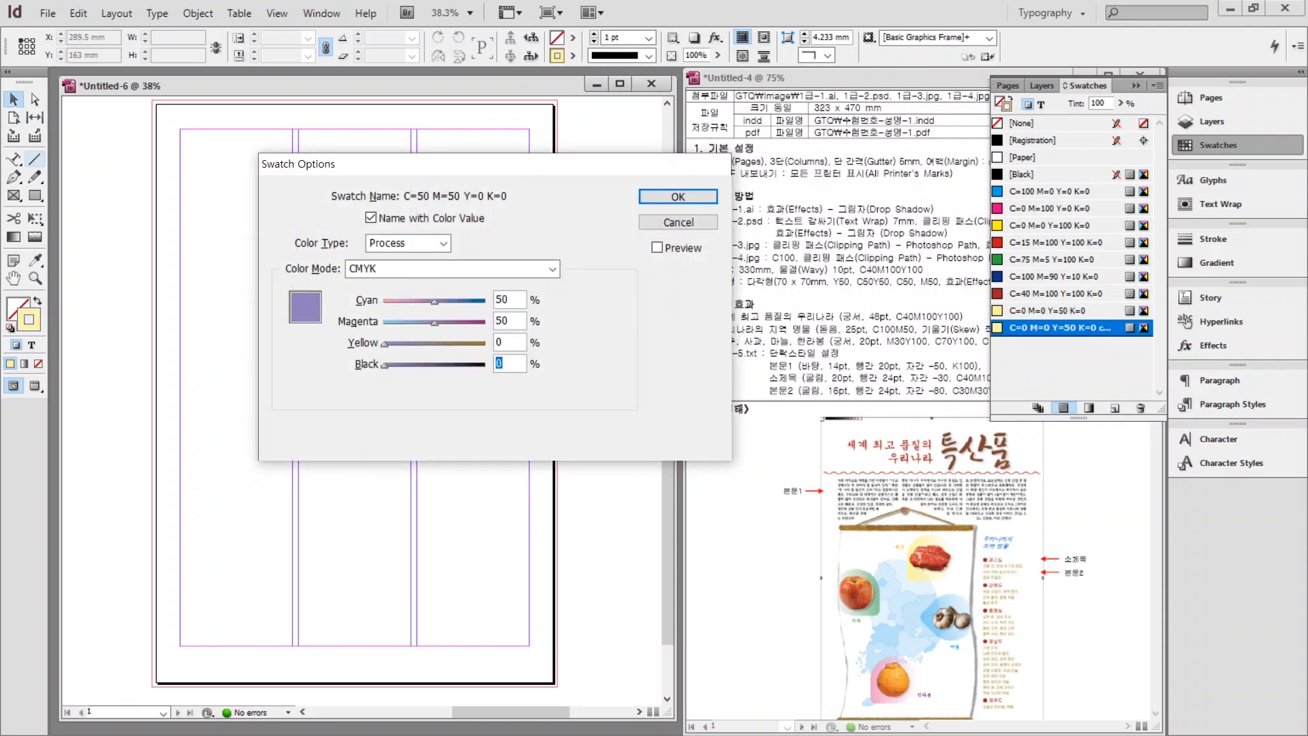
key("Return")
double_click(1029, 327)
key("Tab")
type("0")
key("Tab")
type("50")
key("Return")
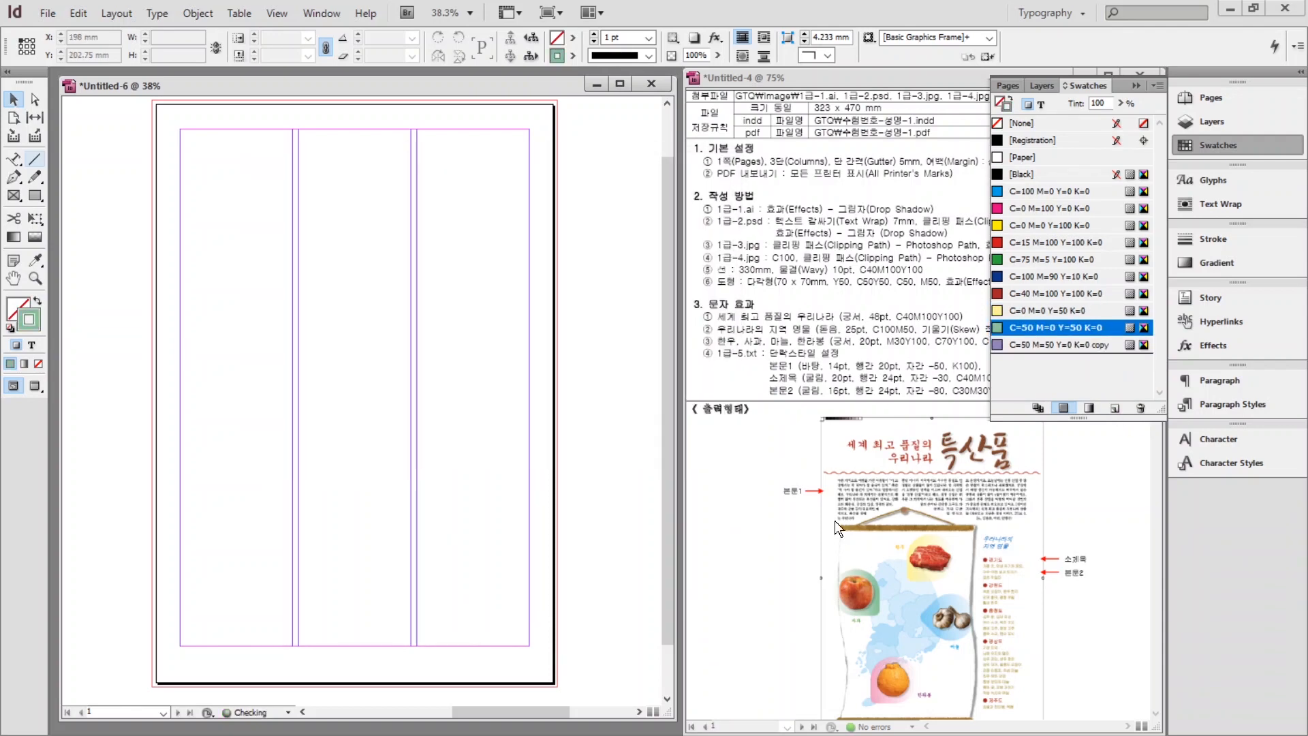
double_click(1049, 344)
key("Return")
left_click(1104, 407)
double_click(1049, 361)
type("0")
Add an extra C40 M100 Y100 red swatch and a C100 M50 blue swatch.
key("Tab")
type("50")
key("Return")
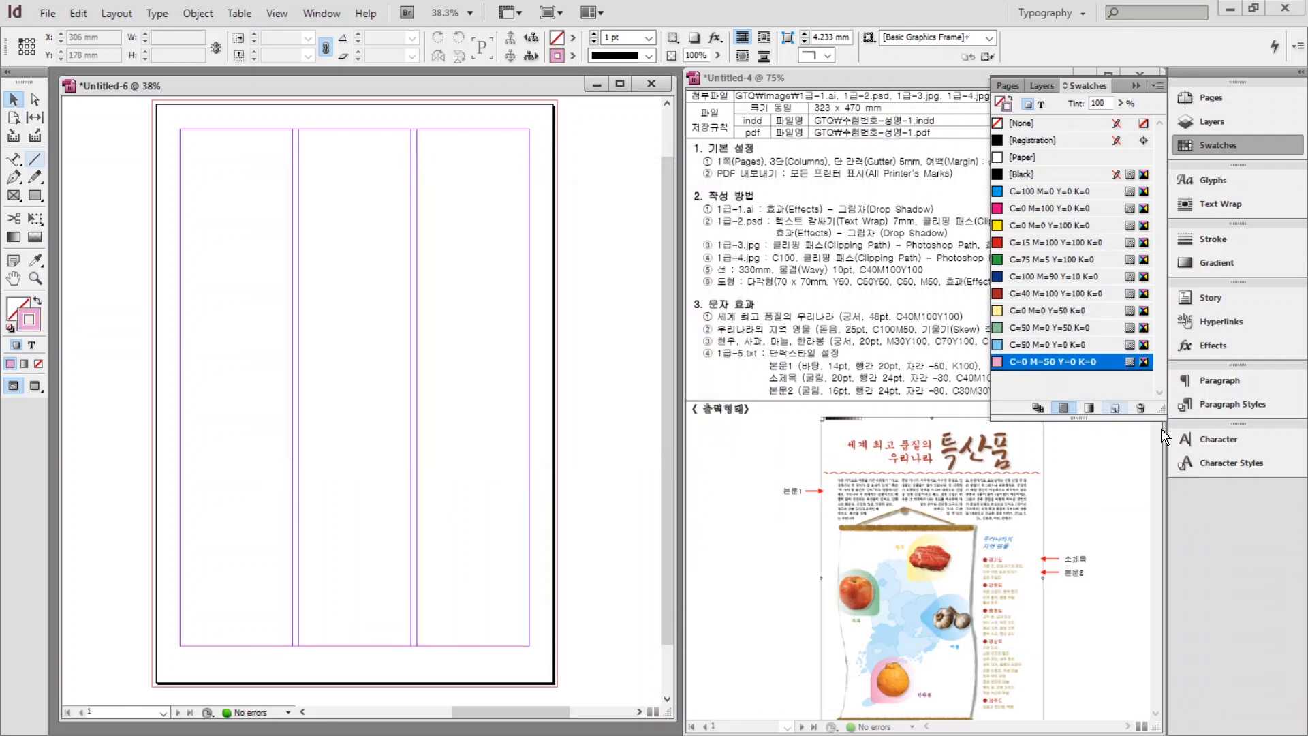
left_click(1103, 407)
double_click(1065, 378)
type("40")
key("Tab")
type("100")
key("Tab")
type("100")
key("Return")
left_click(1104, 408)
double_click(1066, 395)
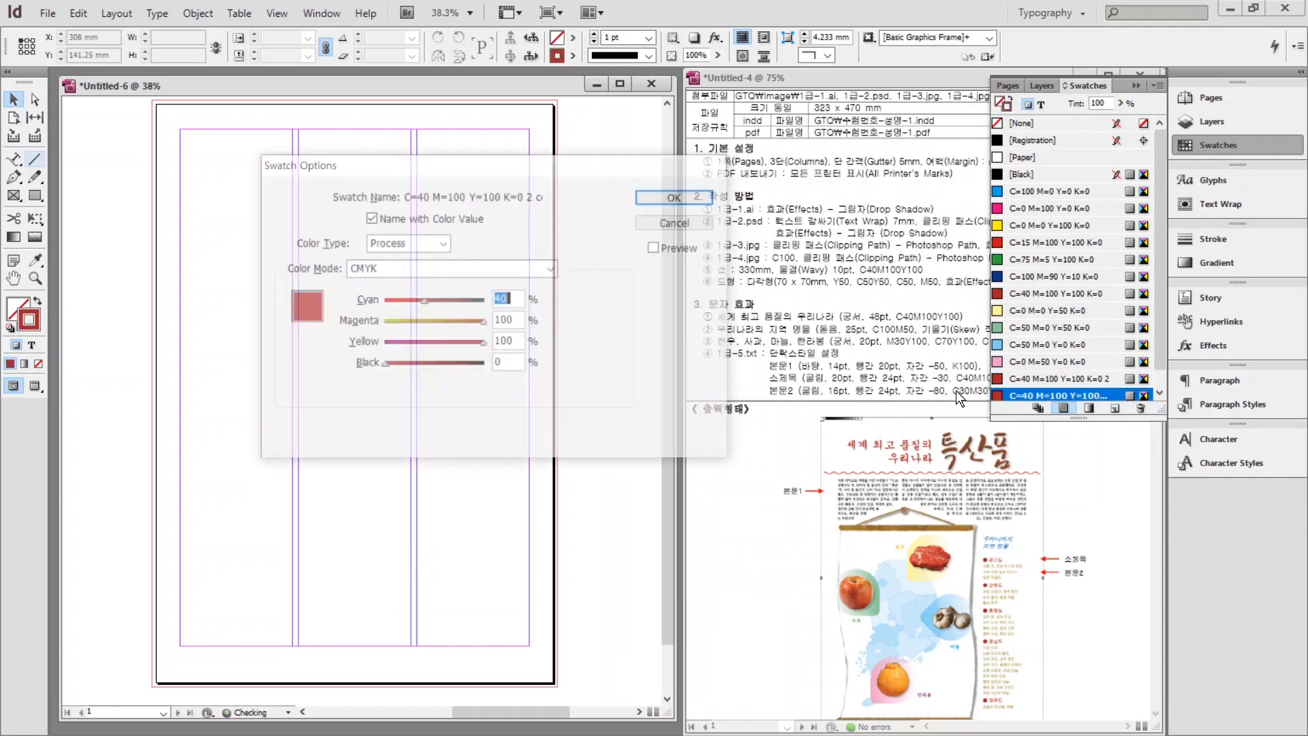
Add an M30 Y100 swatch and a C70 Y100 green swatch.
left_click(1115, 407)
double_click(1066, 391)
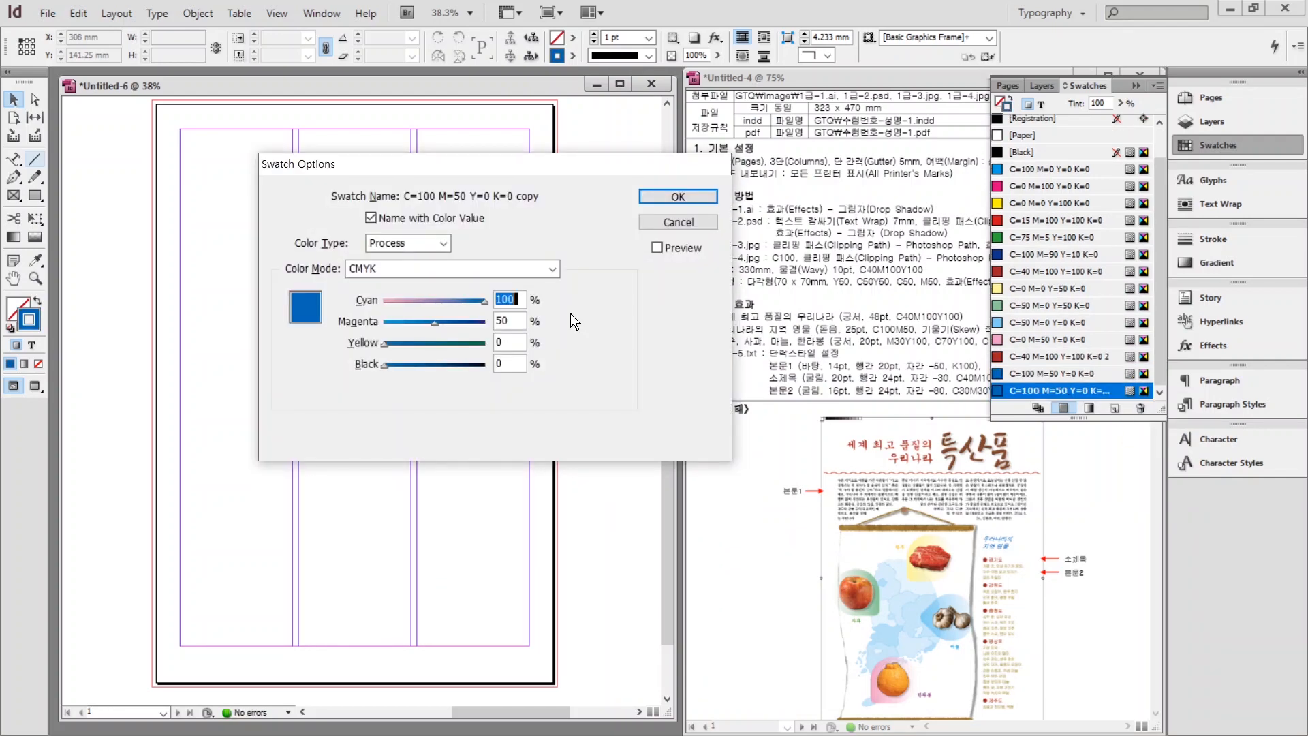
type("0")
key("Tab")
type("30")
key("Tab")
type("100")
key("Tab")
key("Return")
double_click(1066, 390)
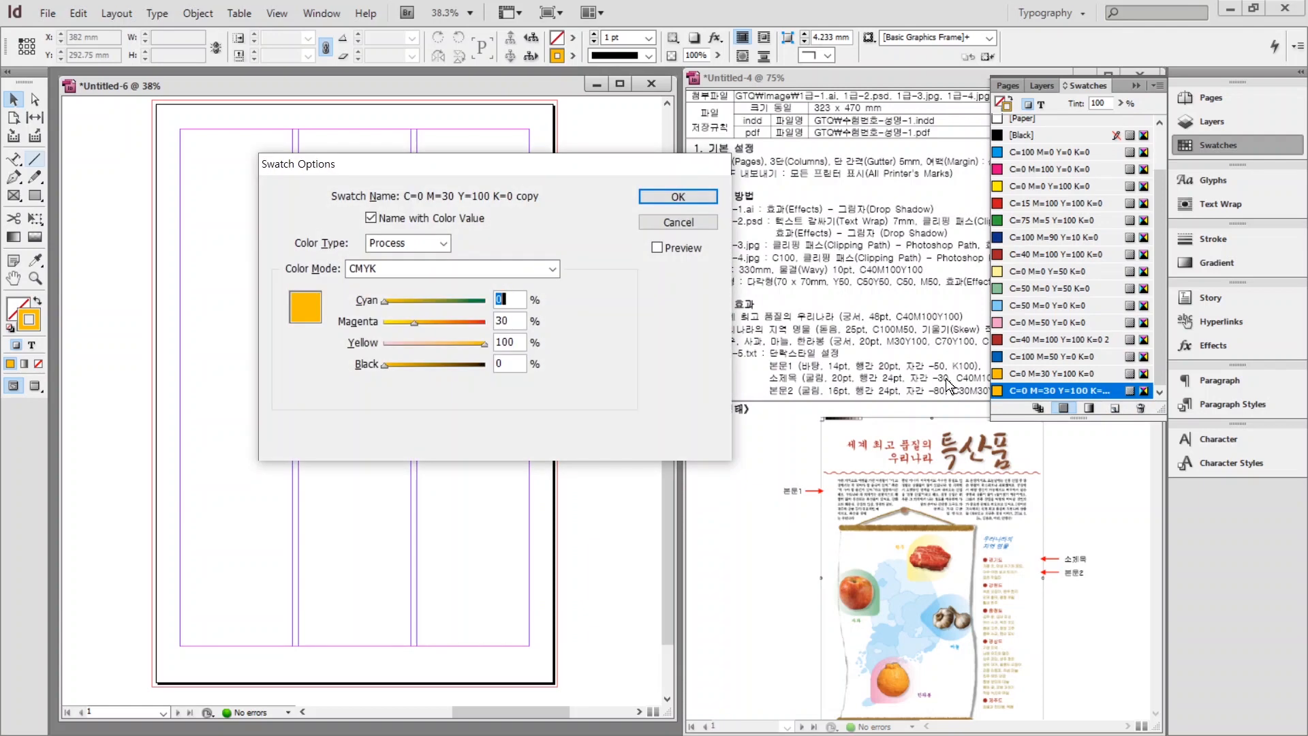
type("70")
key("Tab")
type("0")
key("Return")
Add a C60 M100 Y0 swatch and another C40 M100 Y100 red swatch.
left_click(1115, 407)
double_click(1008, 387)
type("60\t100\t0")
key("Return")
left_click(1114, 408)
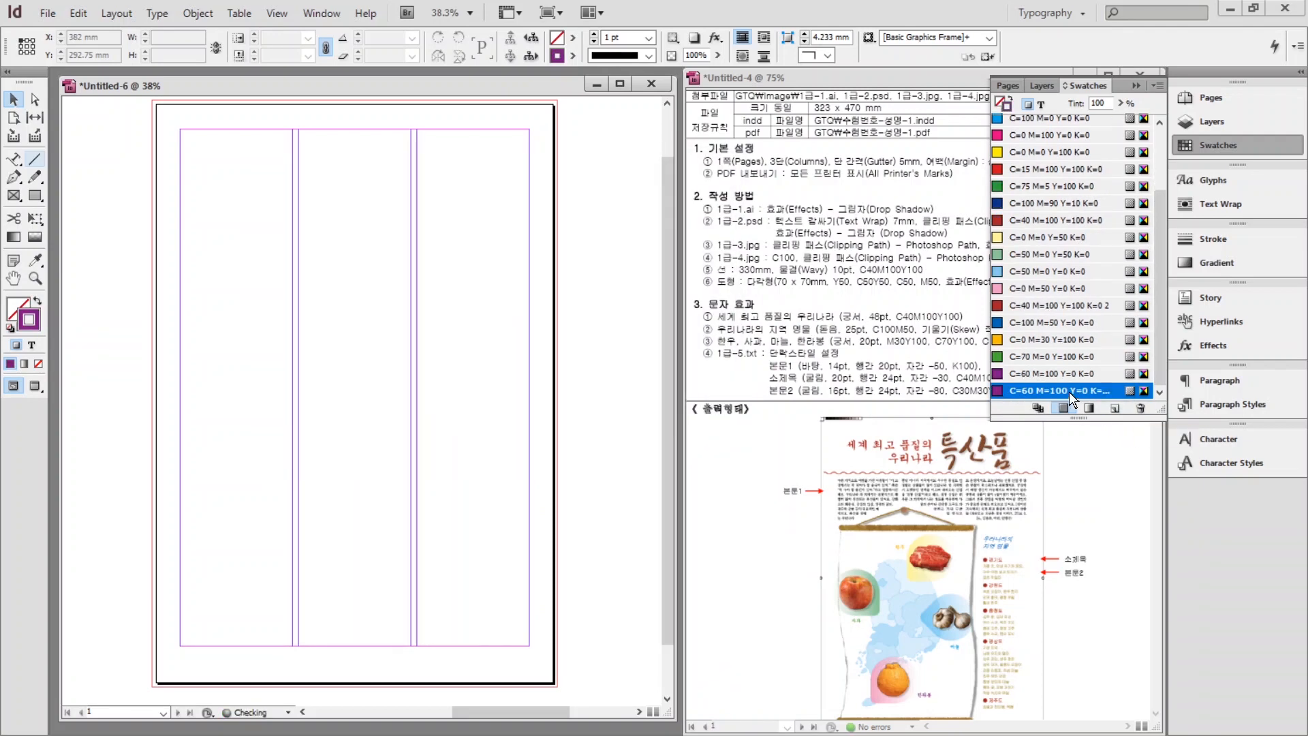
double_click(1066, 390)
type("40\t100\t100")
key("Return")
Add a gold C30 M30 Y100 swatch and collapse the Swatches panel.
left_click(1115, 407)
double_click(1078, 391)
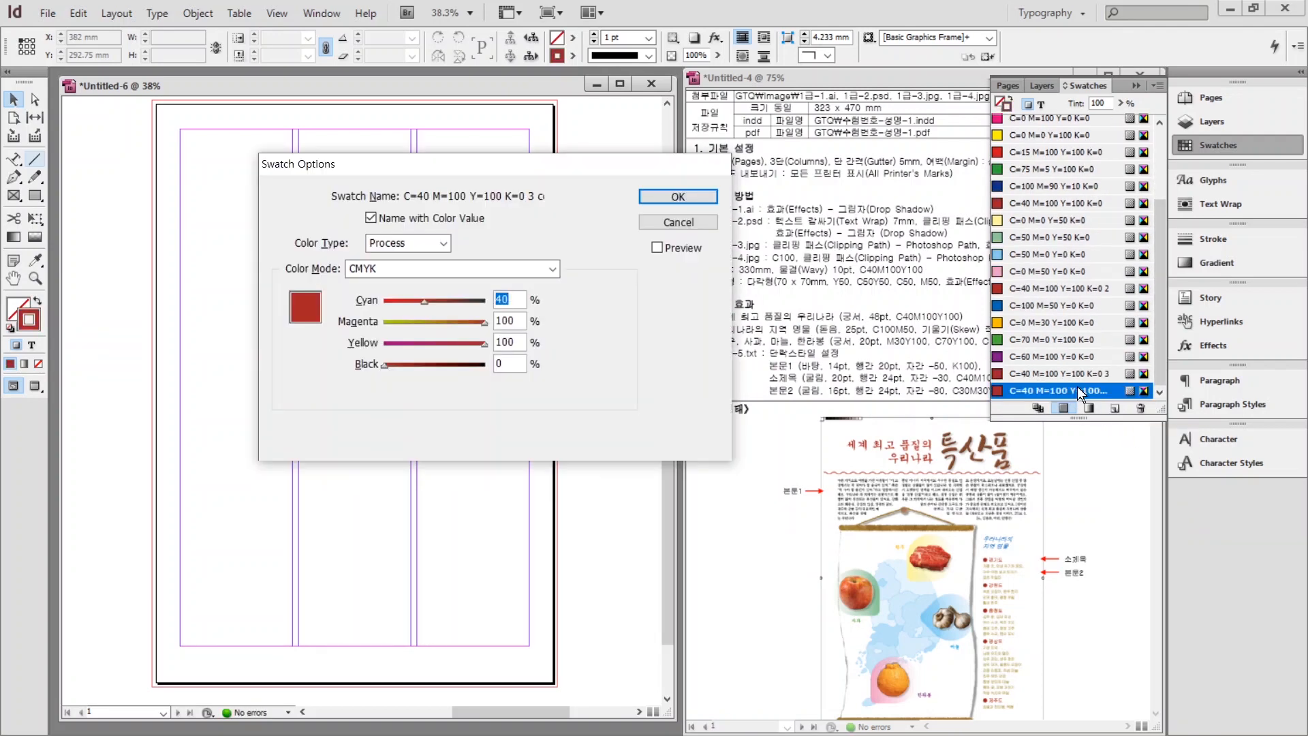
type("30\t30\t100")
key("Return")
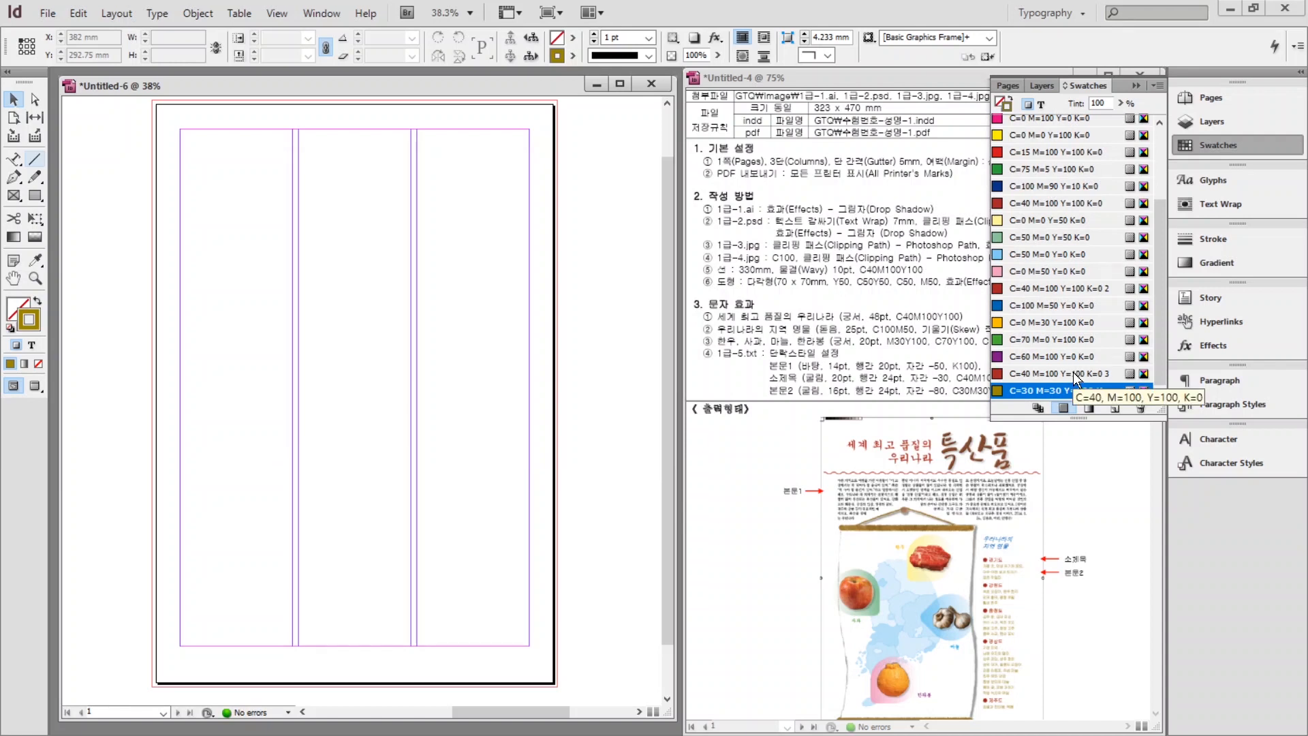
left_click(755, 349)
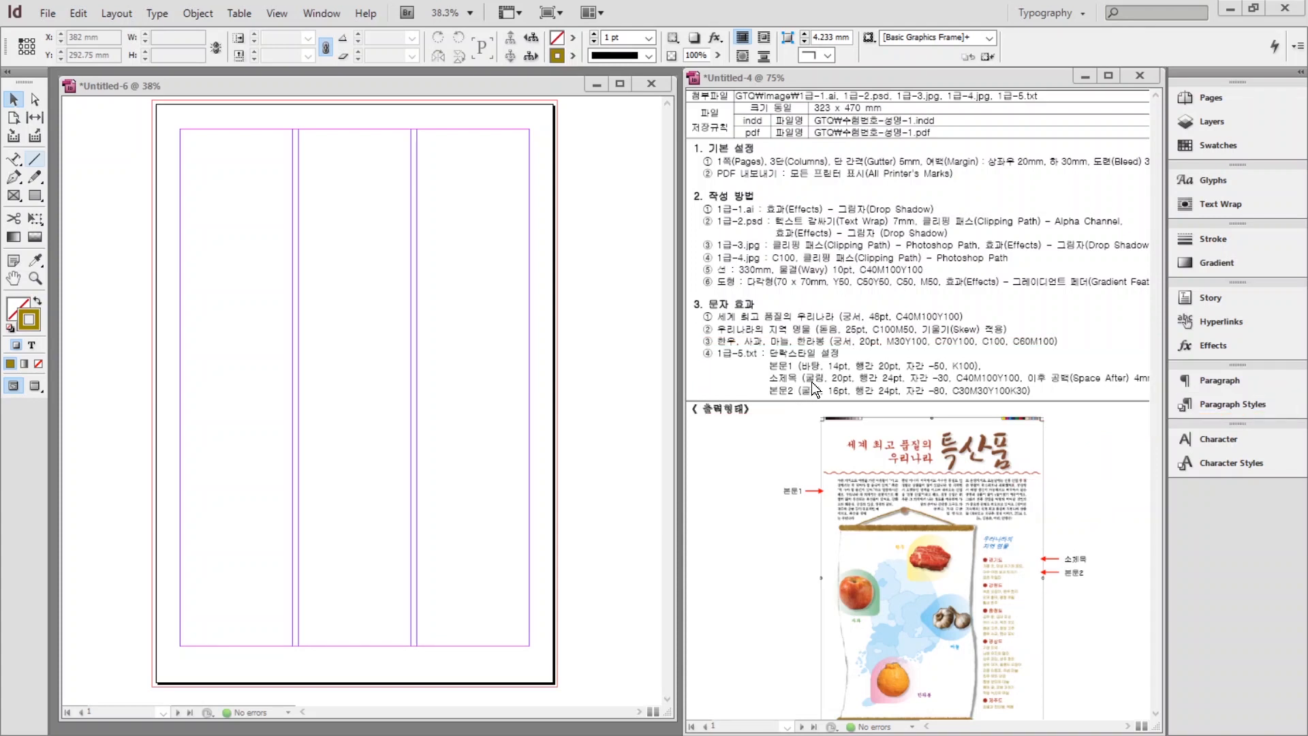
Expand the Paragraph Styles panel from the right-hand dock.
left_click(1199, 411)
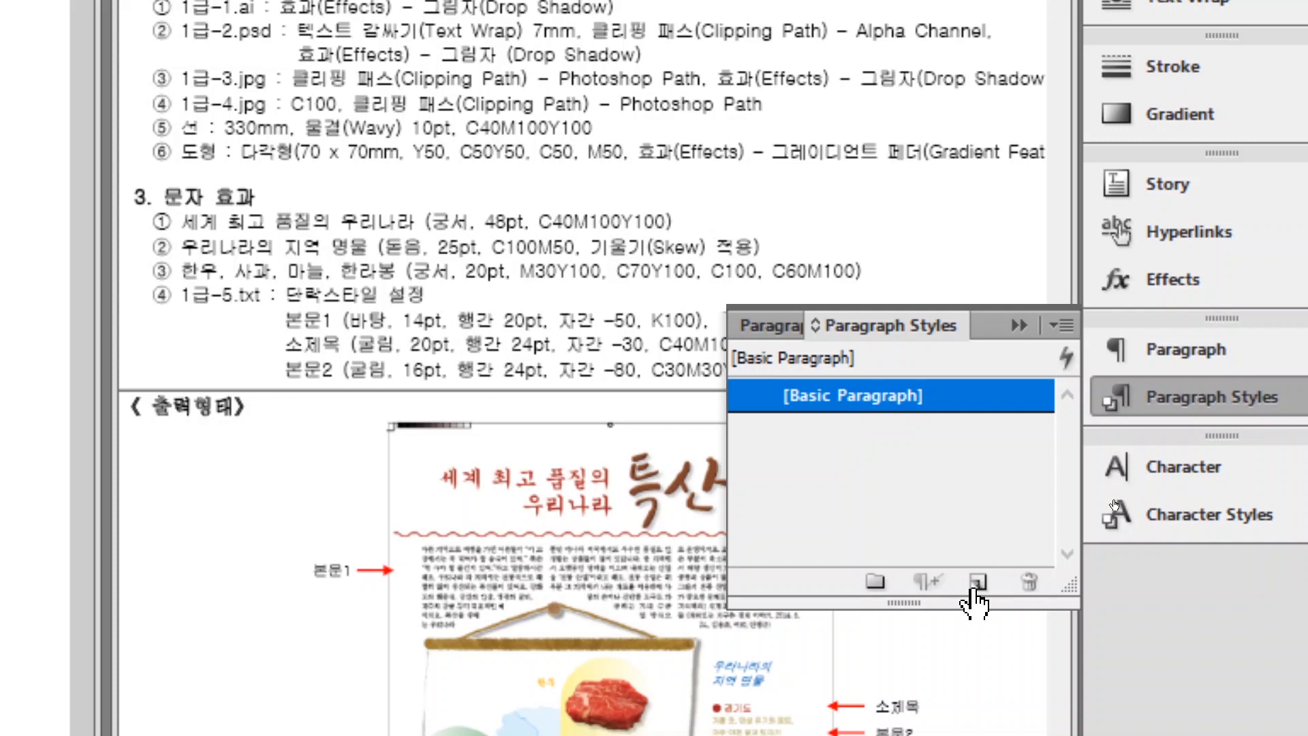
Create a new paragraph style and name it 본문1.
left_click(977, 582)
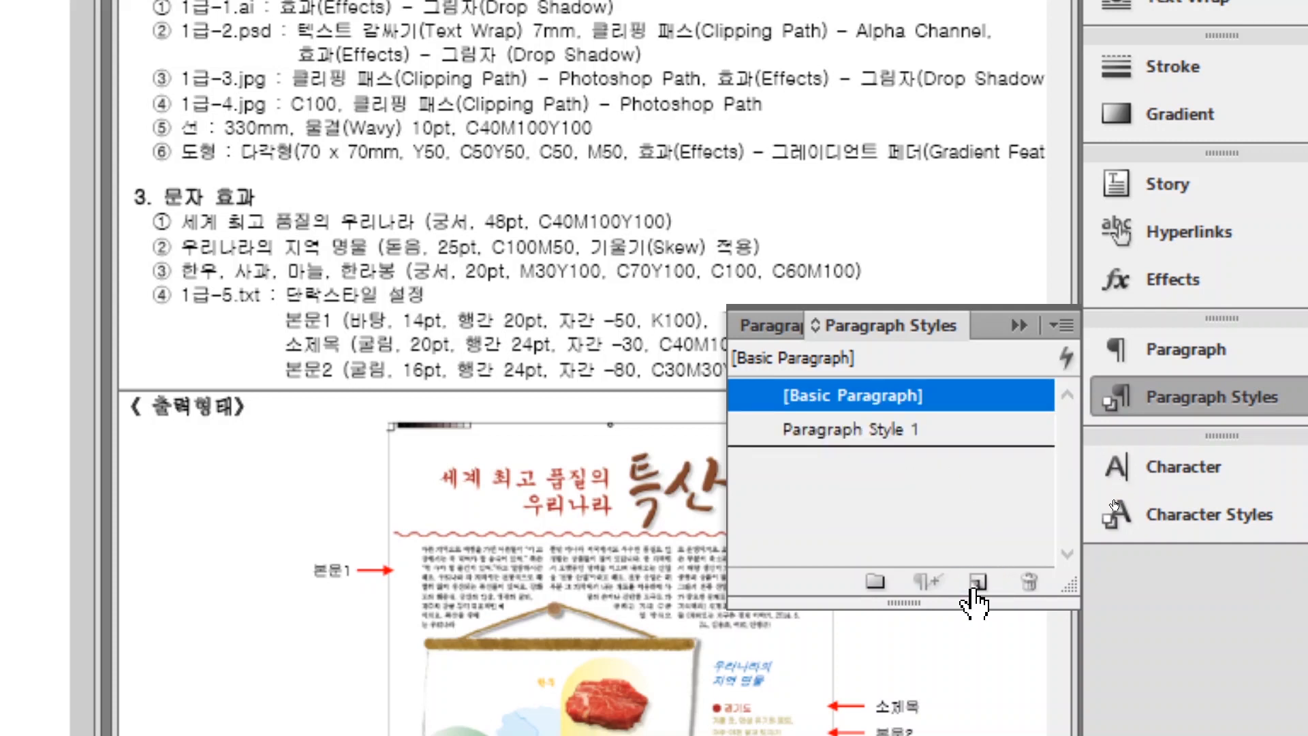
left_click(1030, 427)
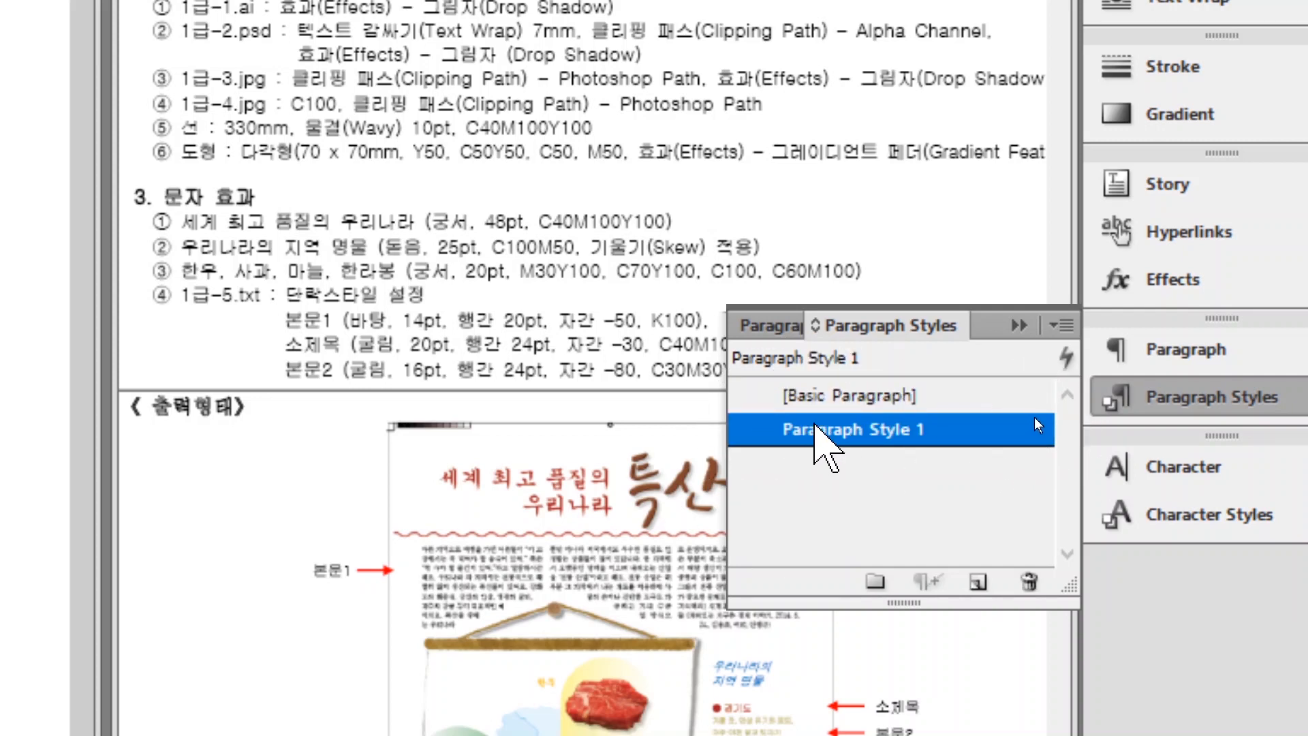
double_click(1034, 417)
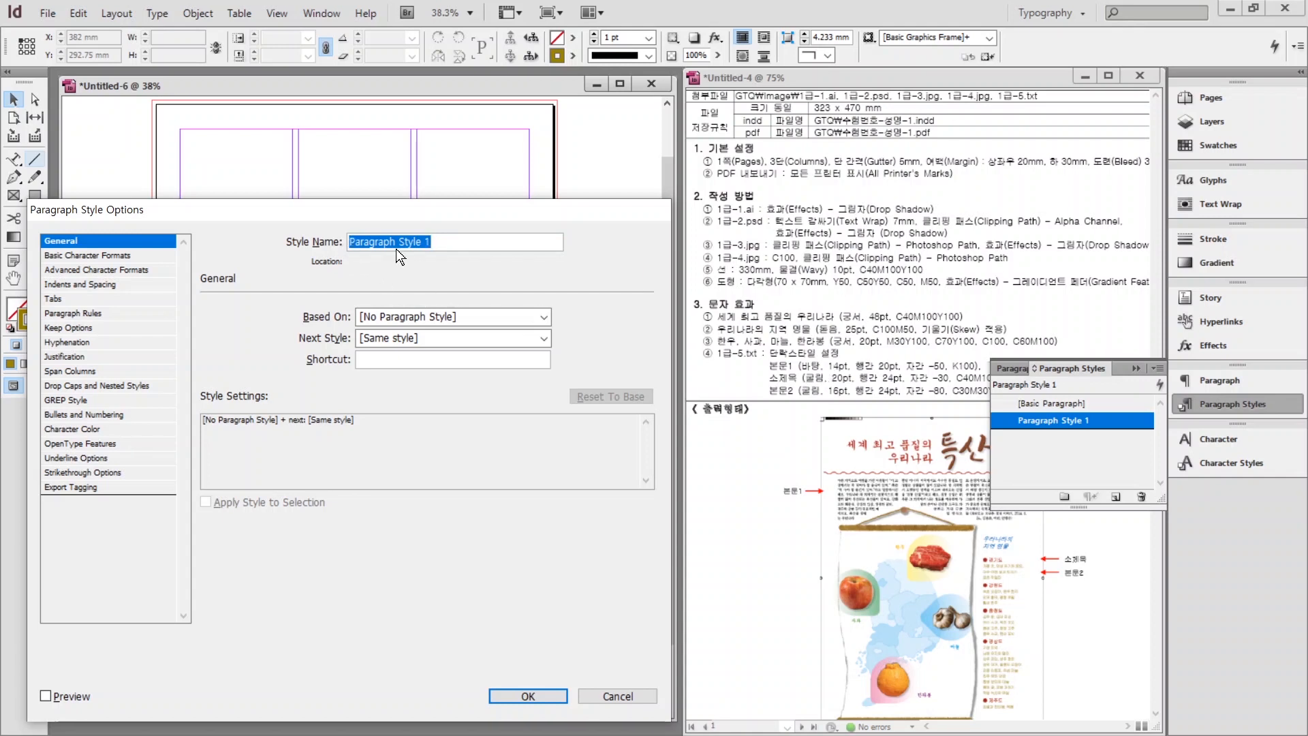
left_click_drag(360, 212, 436, 216)
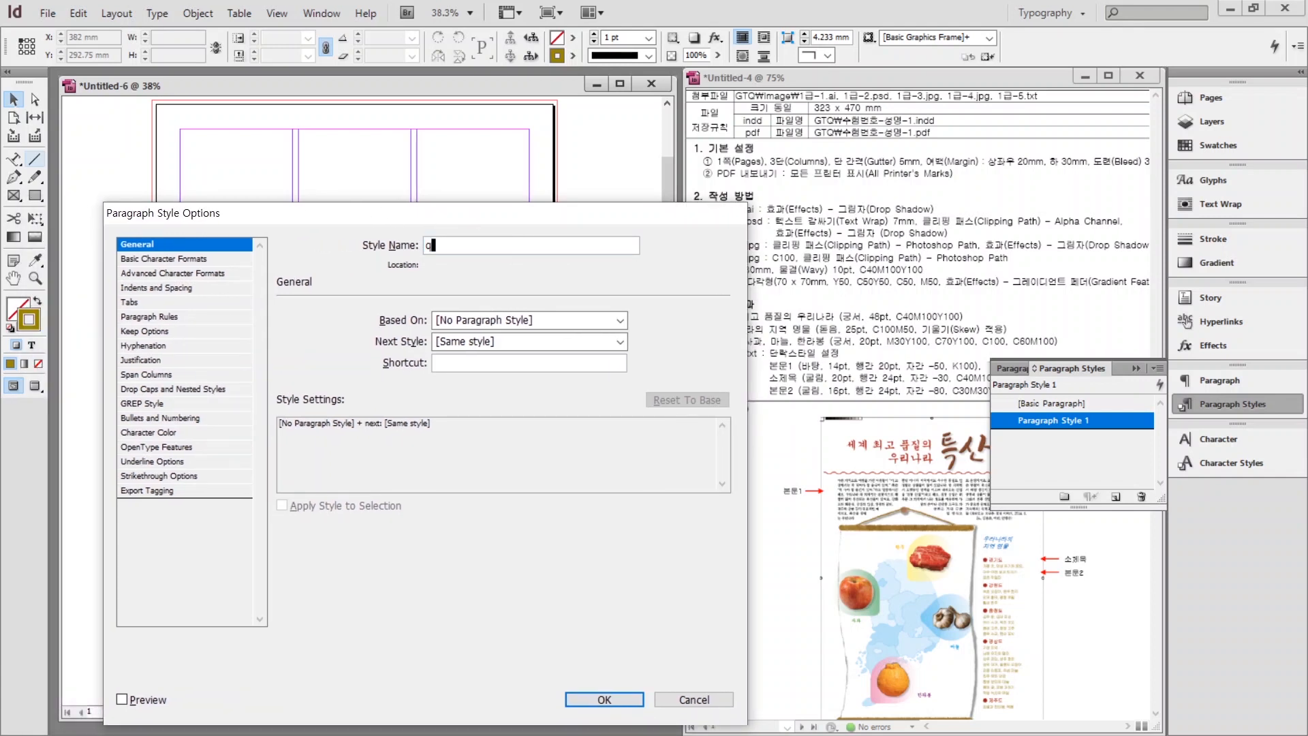
type("ㅗㄴㅁㅜ1")
left_click(161, 263)
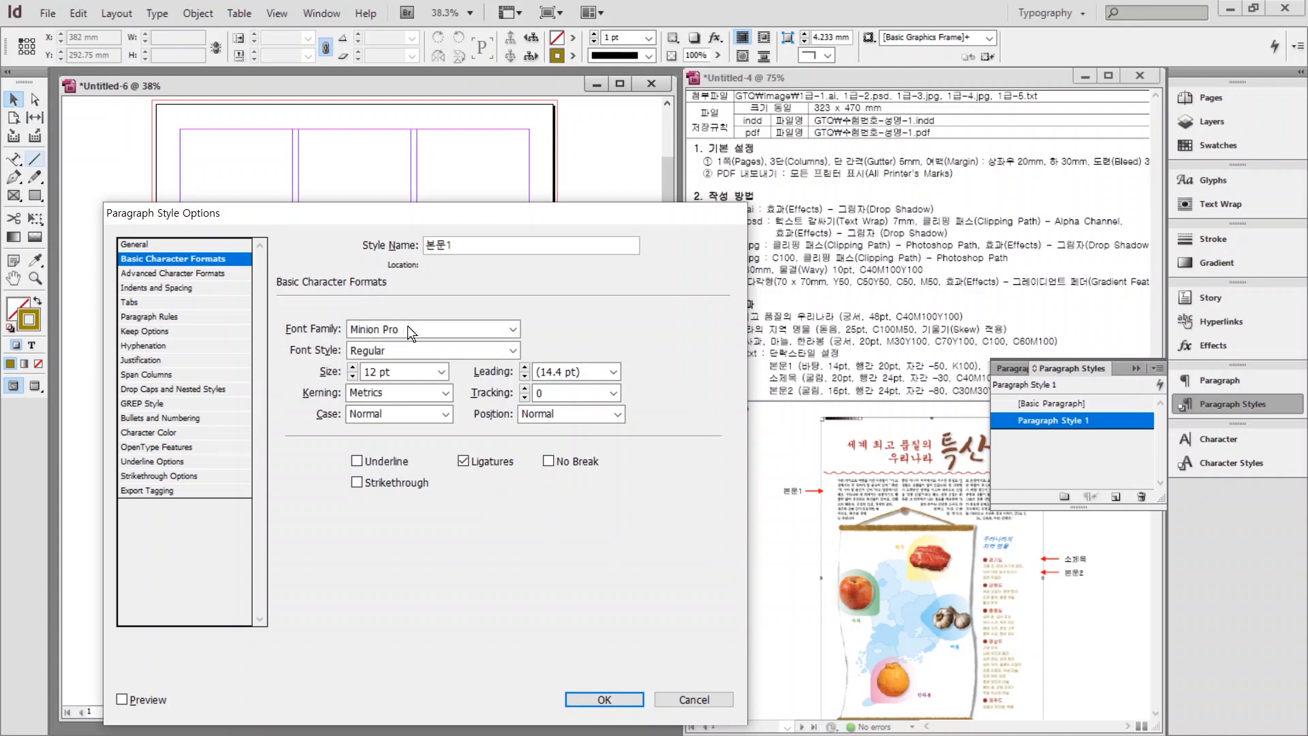
Give 본문1 Batang 14 pt, 20 pt leading, −50 tracking and Black text colour.
left_click(504, 330)
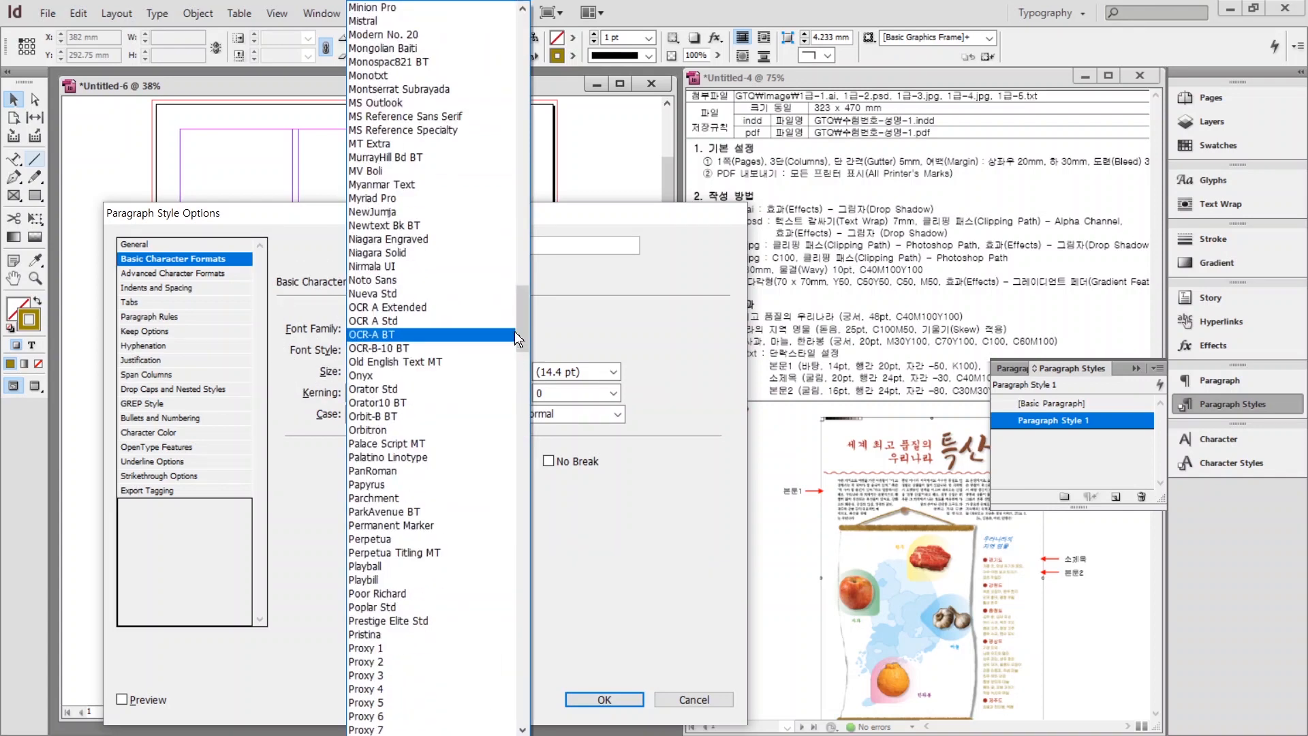
left_click_drag(519, 308, 503, 150)
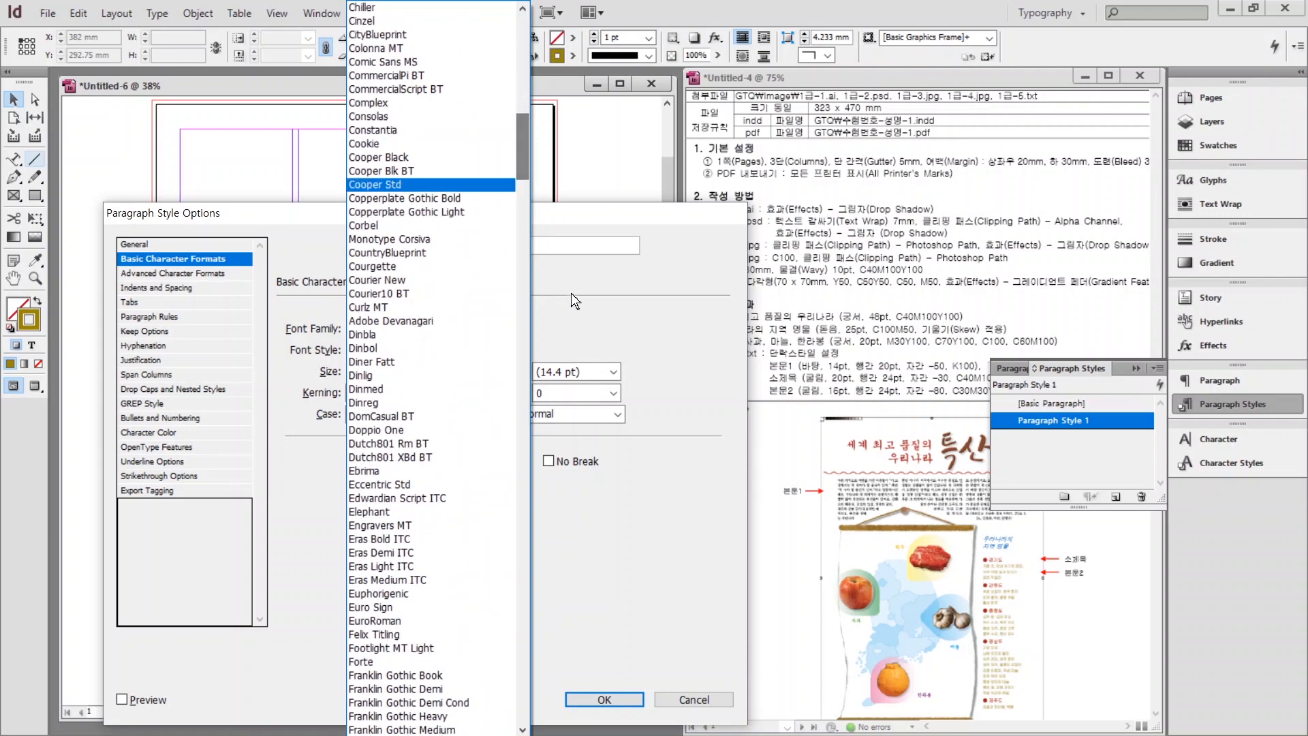
left_click(590, 334)
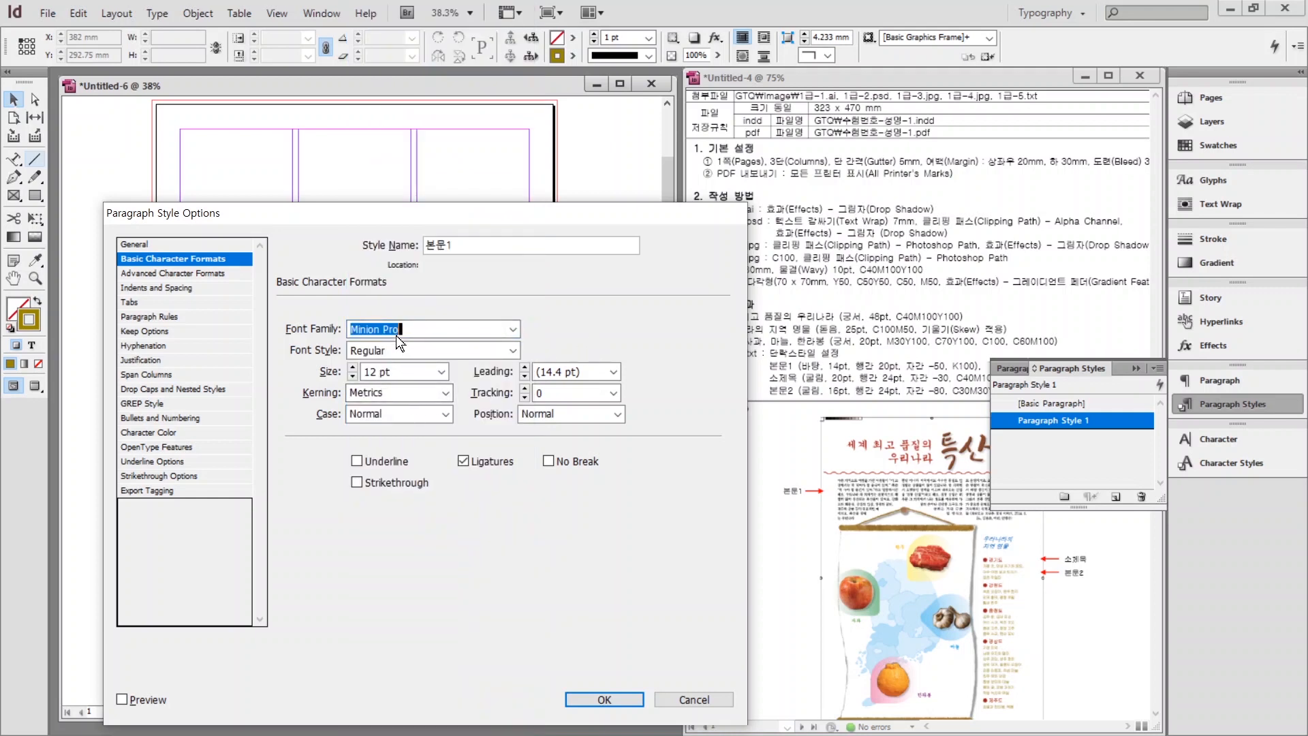
key("BackSpace")
left_click(525, 369)
left_click(524, 368)
double_click(551, 391)
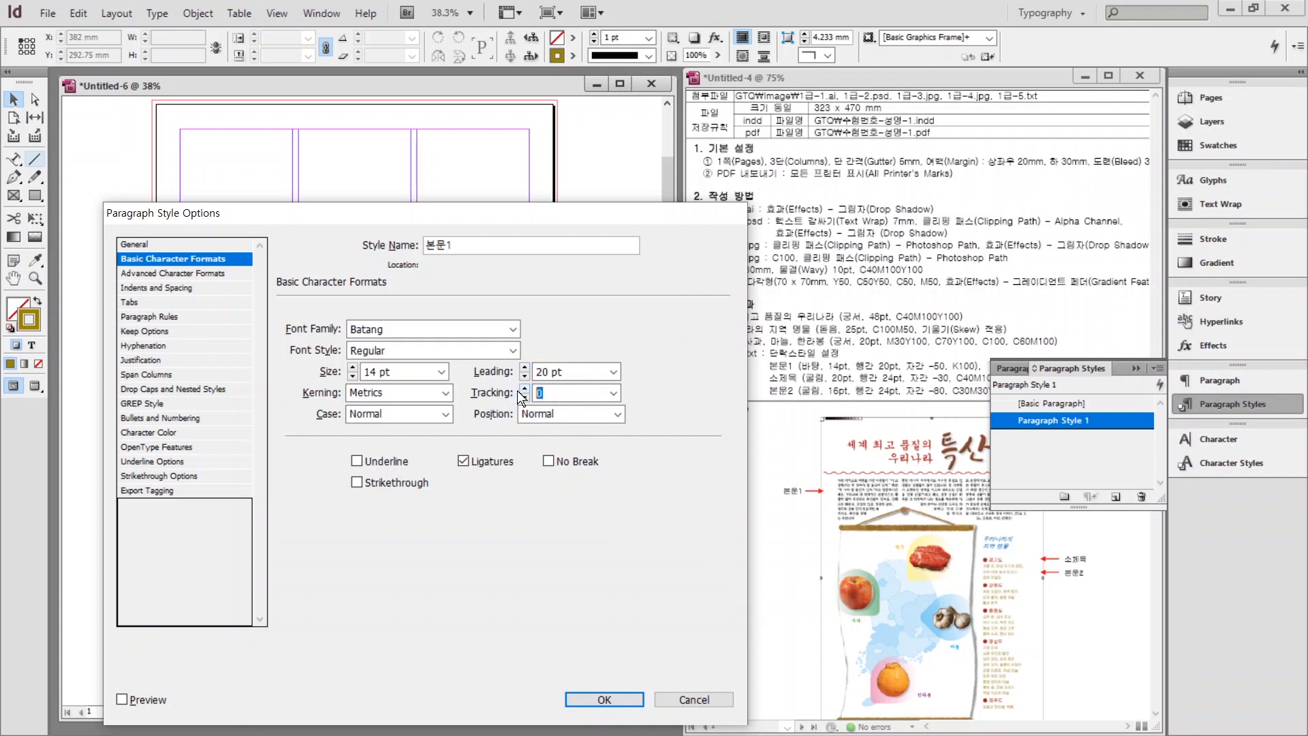
type("-50")
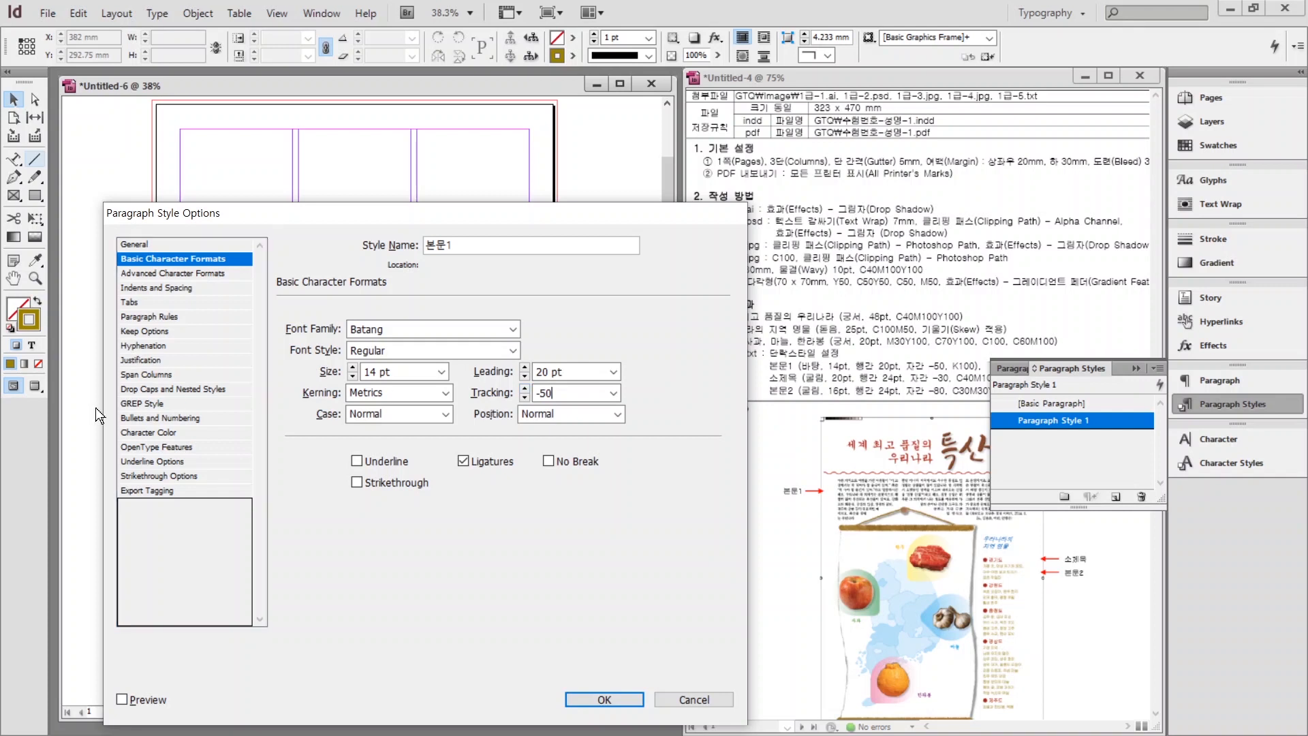
left_click(129, 435)
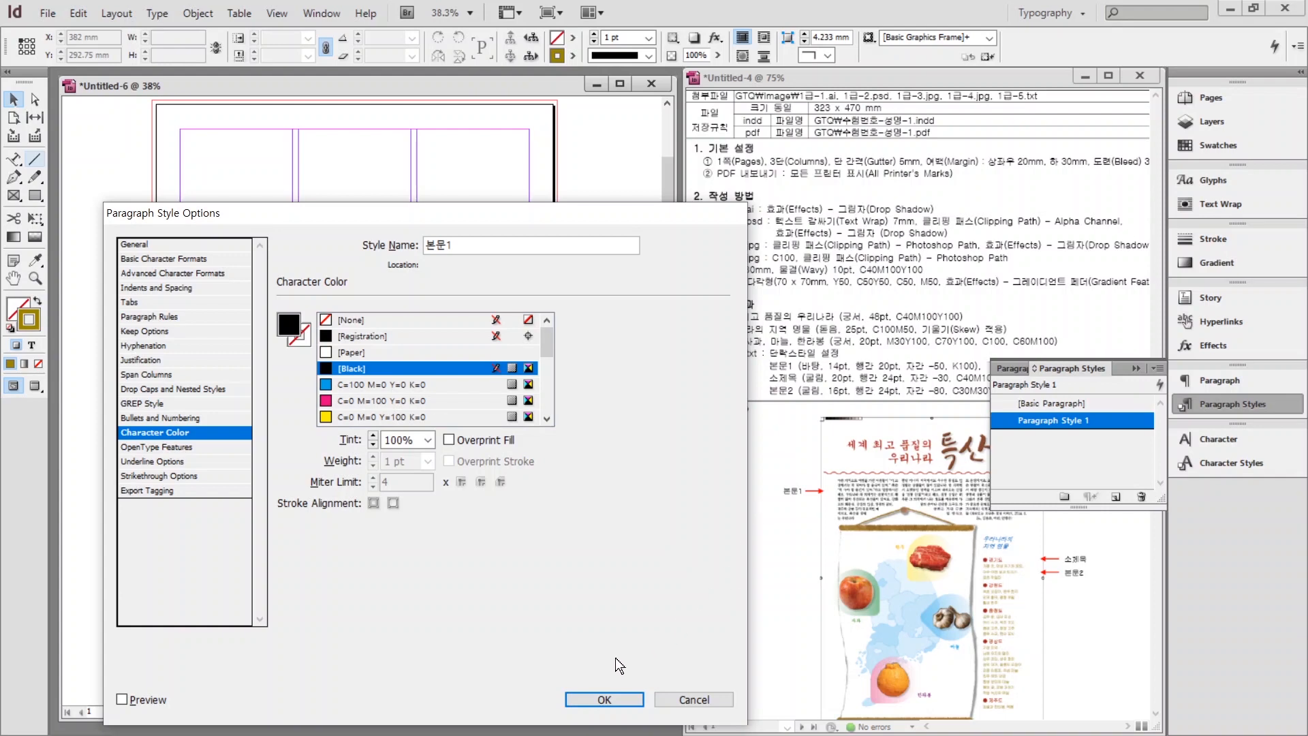
left_click(601, 696)
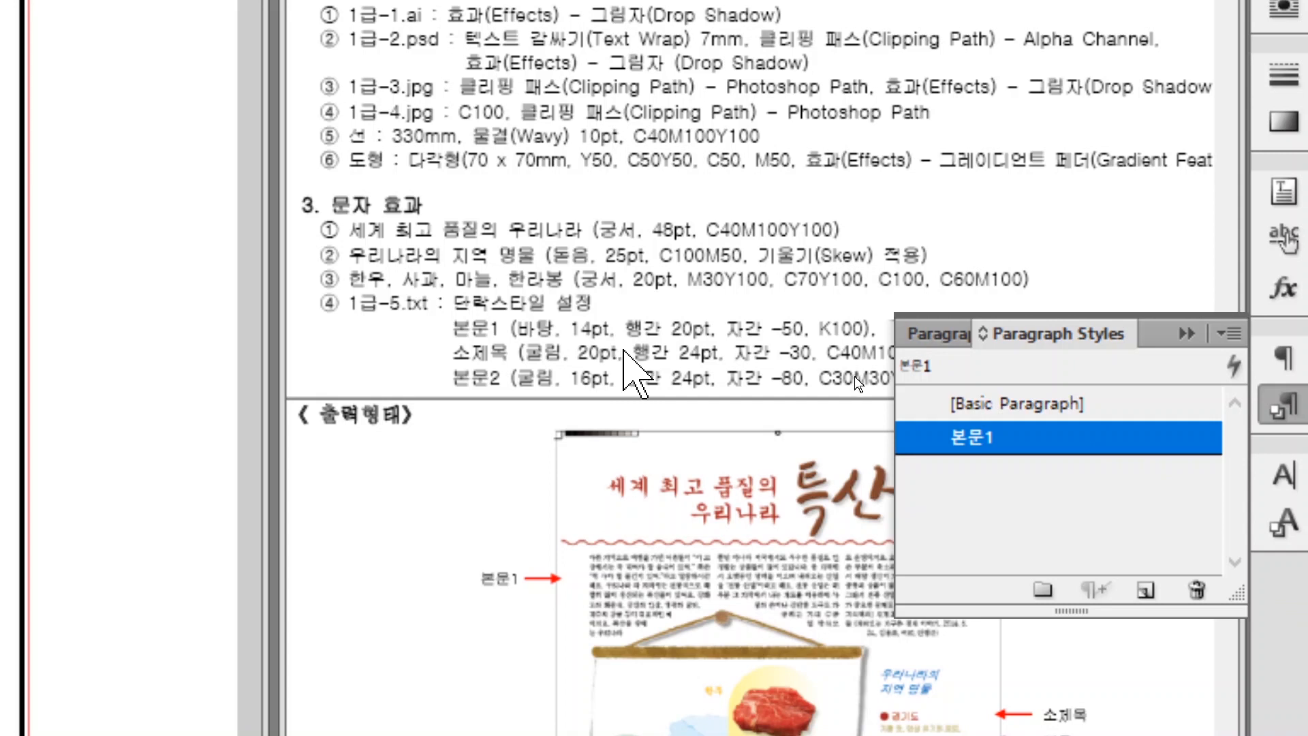
Create a new paragraph style based on [Basic Paragraph] named 소제목.
left_click(1054, 406)
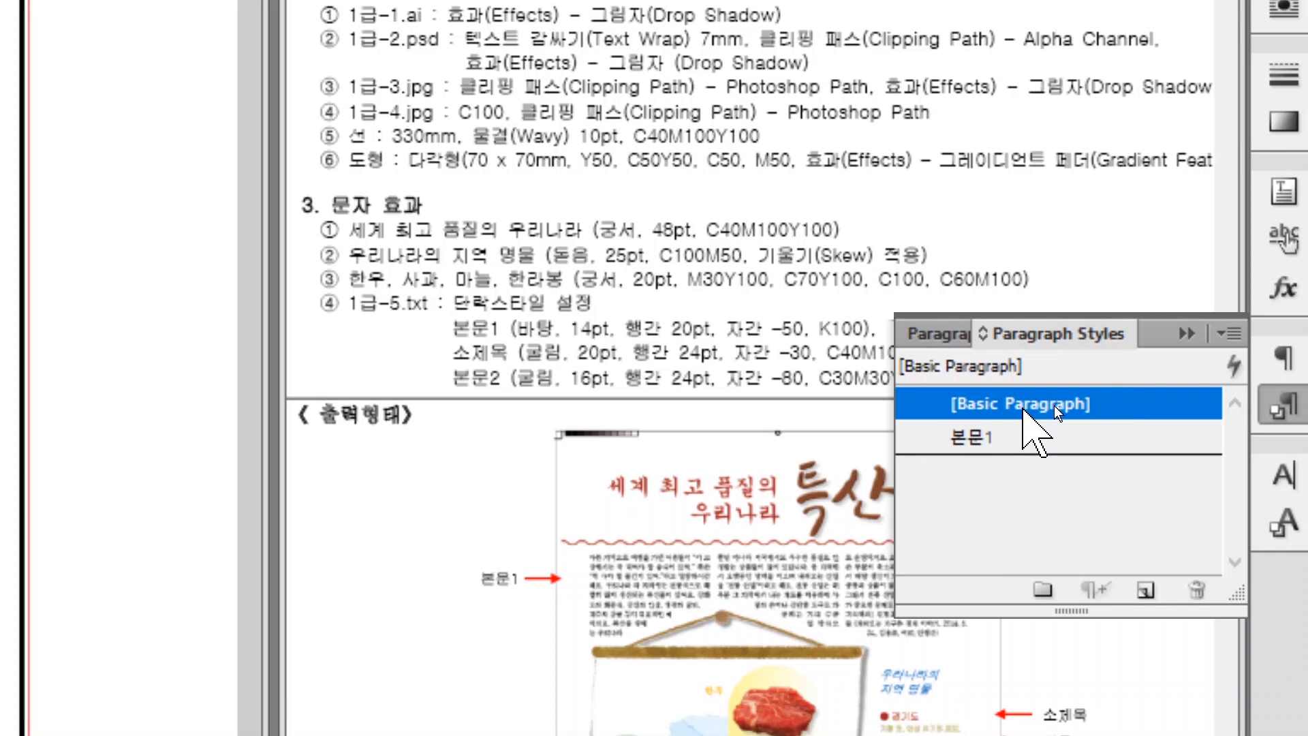
left_click(1147, 591)
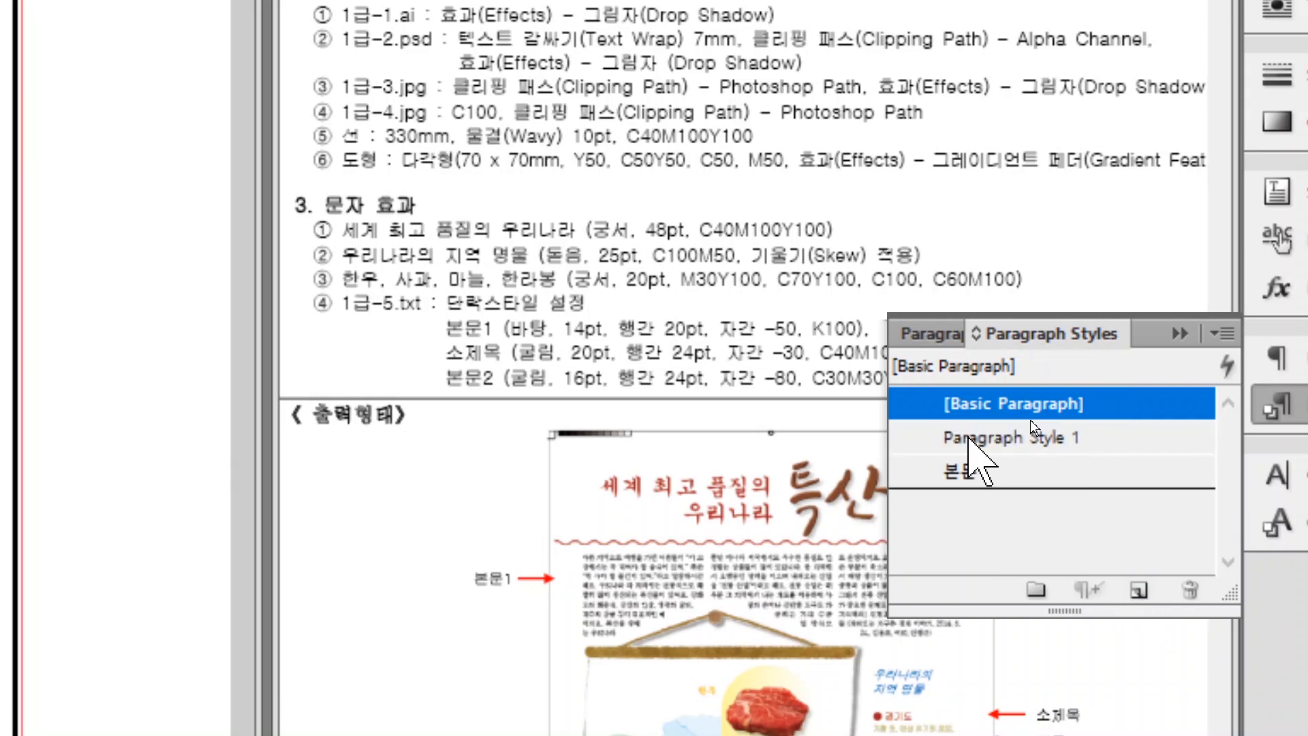
double_click(1031, 423)
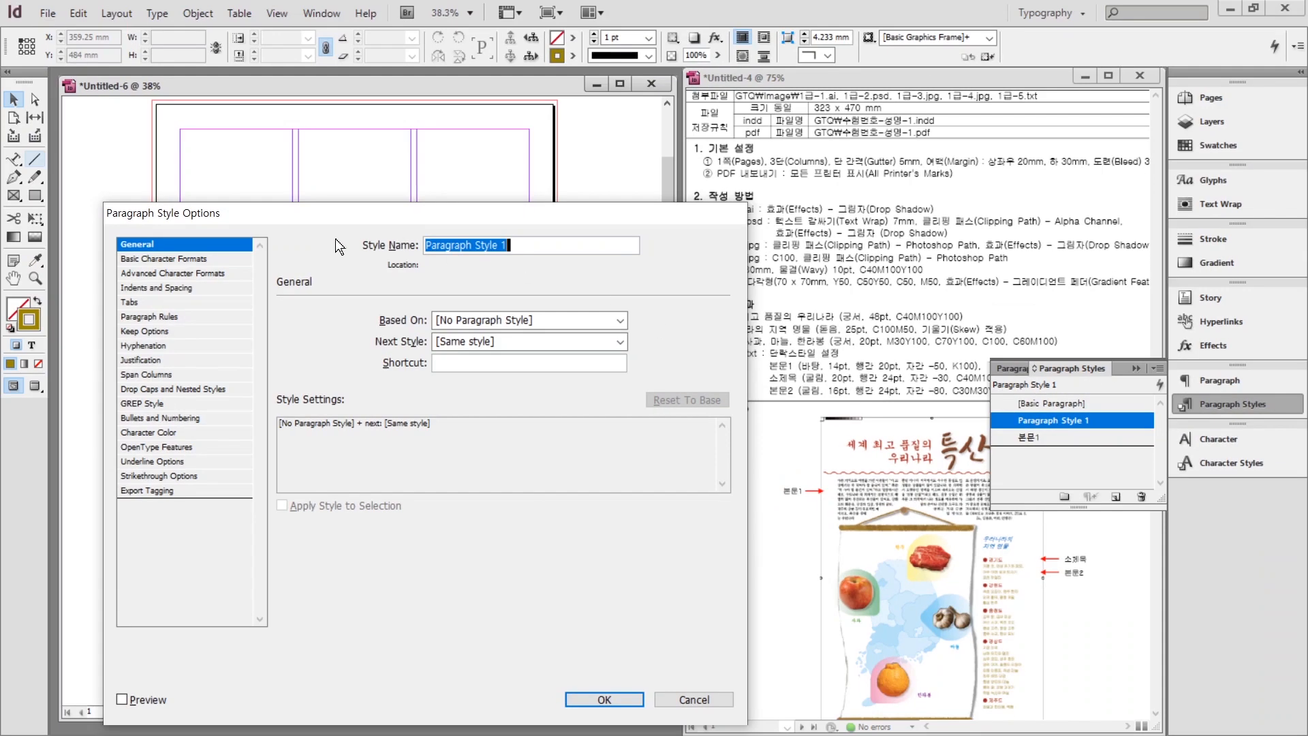
type("소")
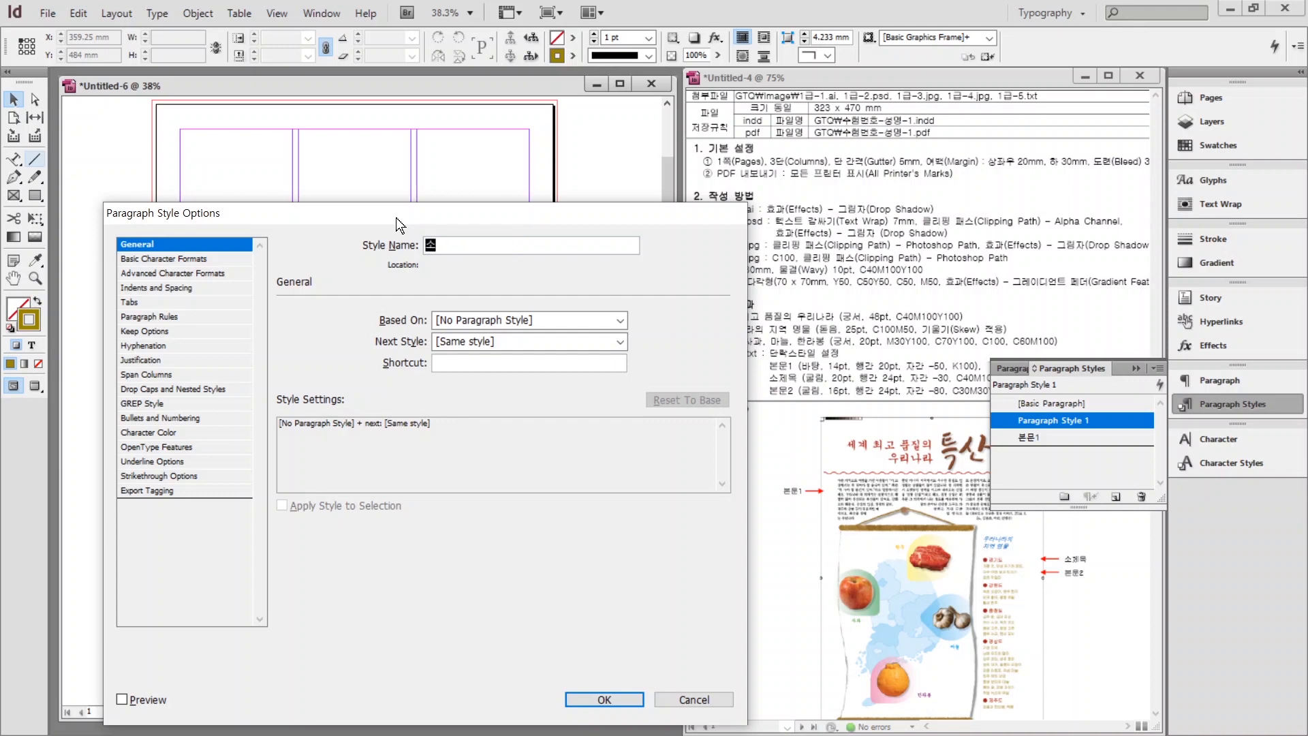
type("제목")
left_click(149, 259)
Set 소제목 to Gulim 20 pt with 24 pt leading and −30 tracking.
triple_click(392, 328)
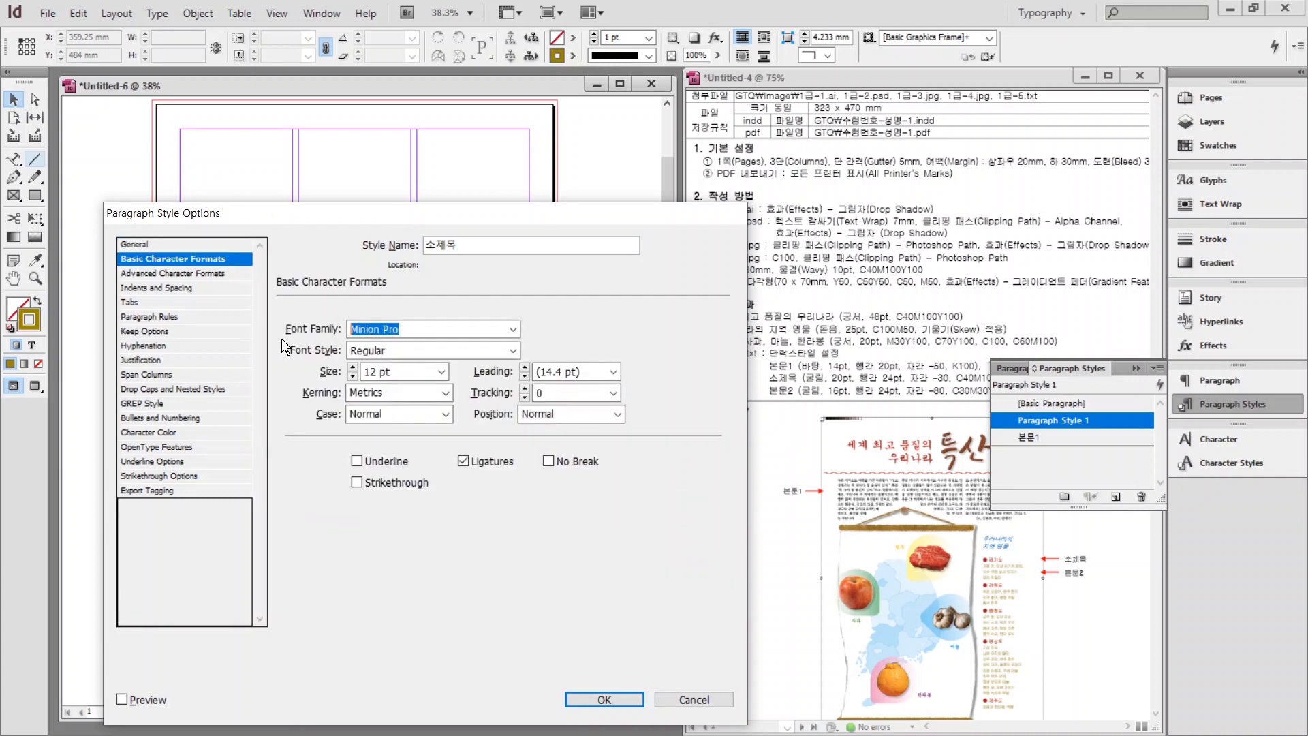
type("Gulim")
triple_click(391, 373)
type("20")
key("Tab")
key("Tab")
type("24")
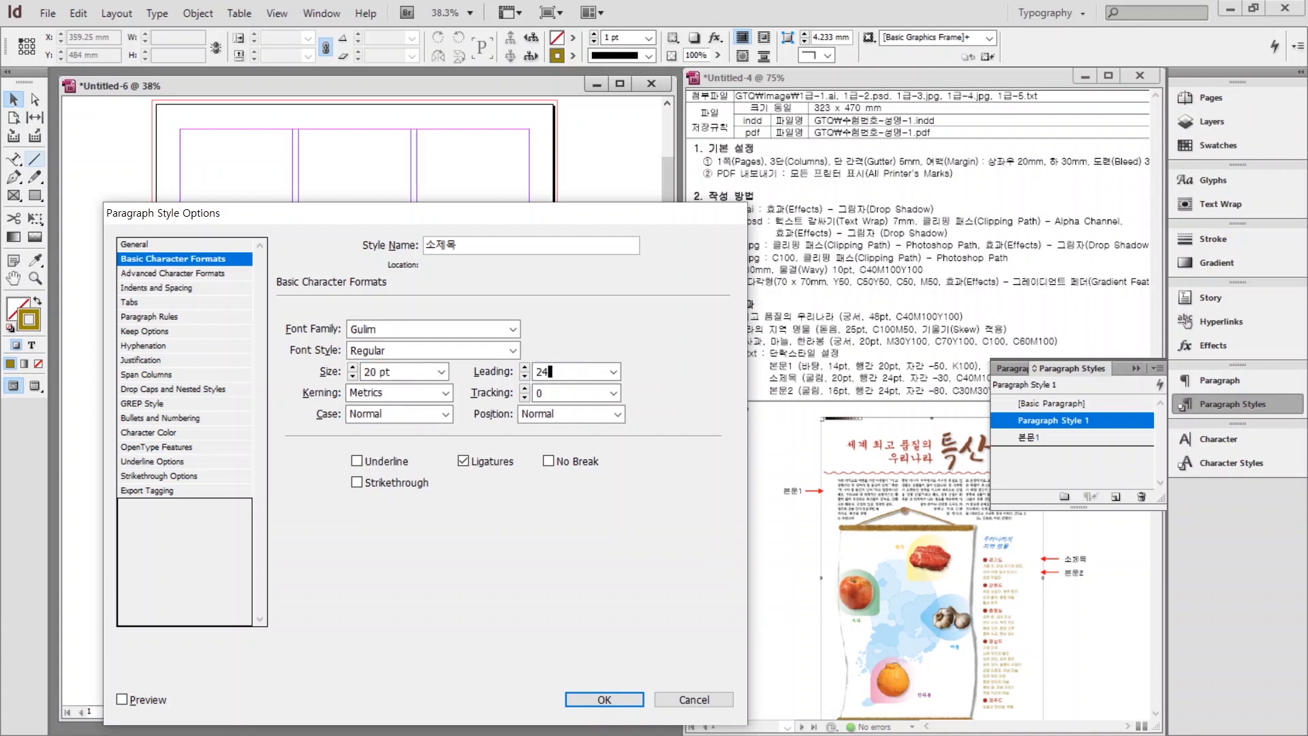
key("Tab")
type("-30")
Colour 소제목 red C=40 M=100 Y=100 K=0 with 4 mm space after.
left_click(155, 432)
scroll(375, 345, "down", 3)
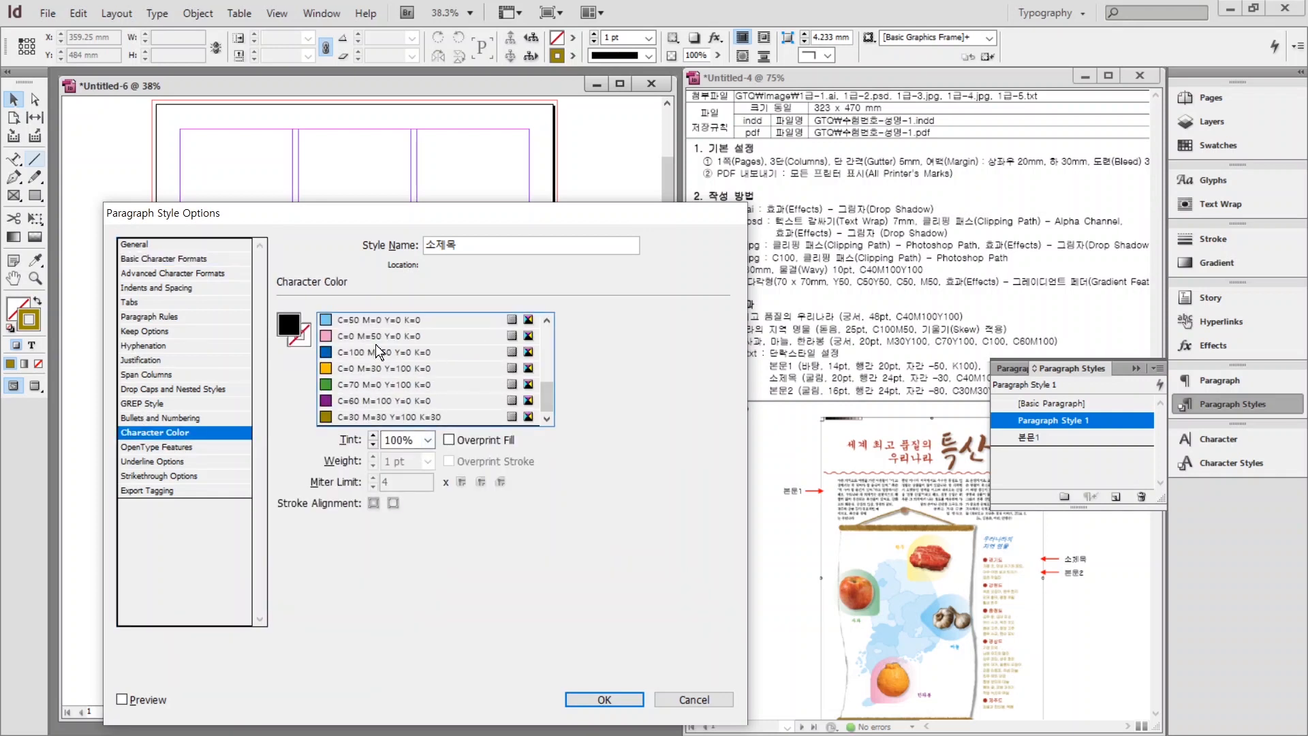
left_click(379, 336)
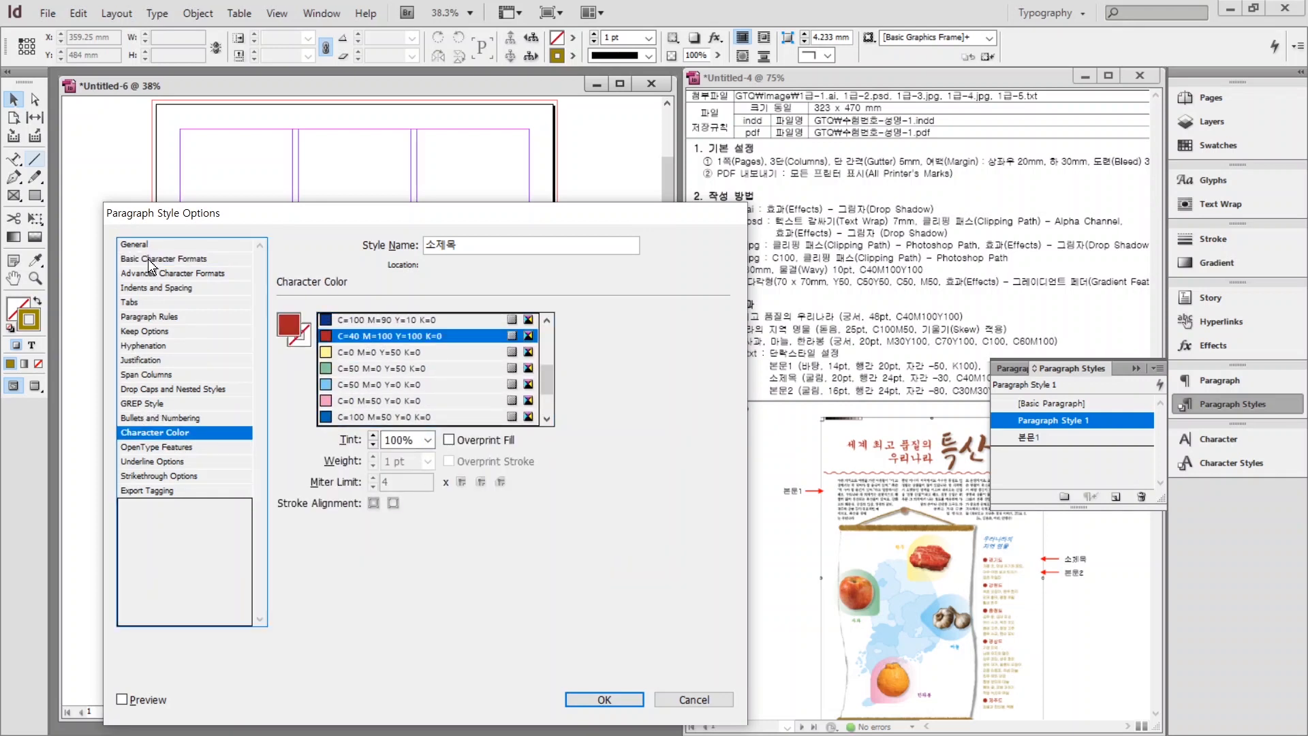
left_click(149, 287)
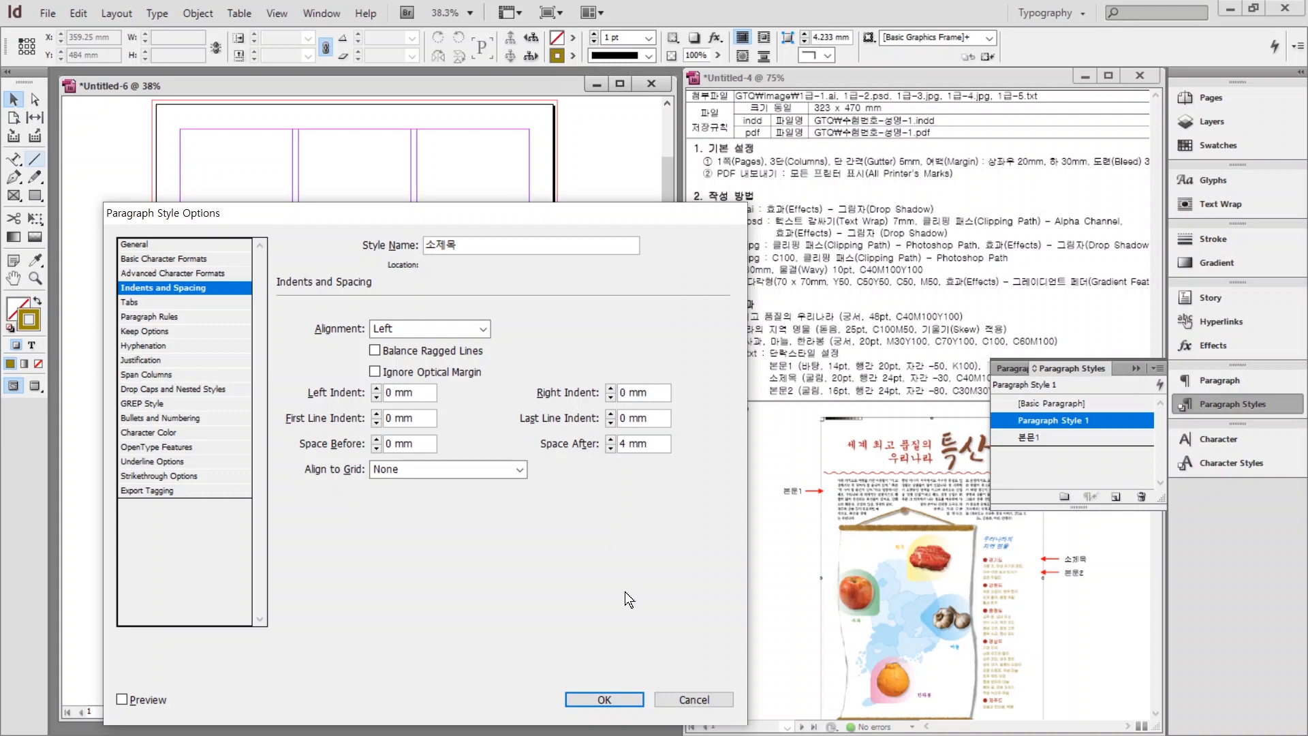
left_click(604, 699)
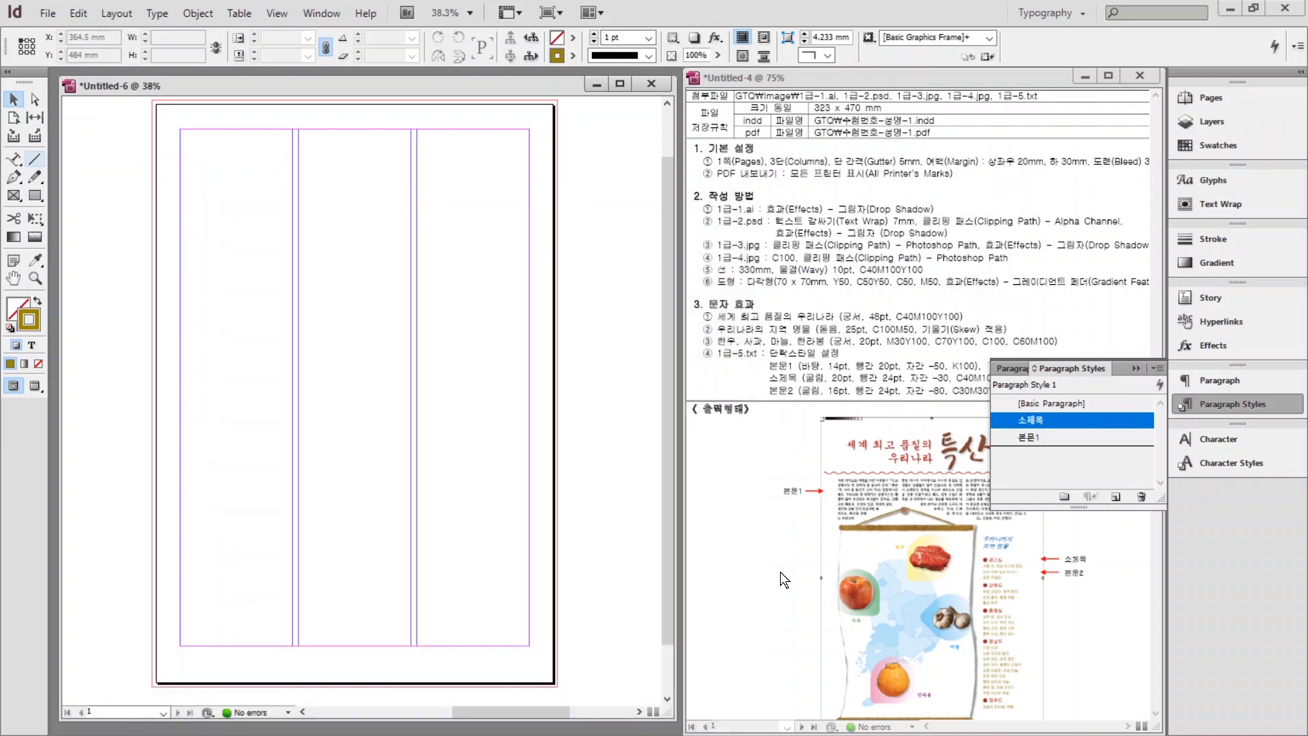
Create paragraph style 본문2 in Gulim 16 pt with −80 tracking and its own character colour.
left_click(1045, 403)
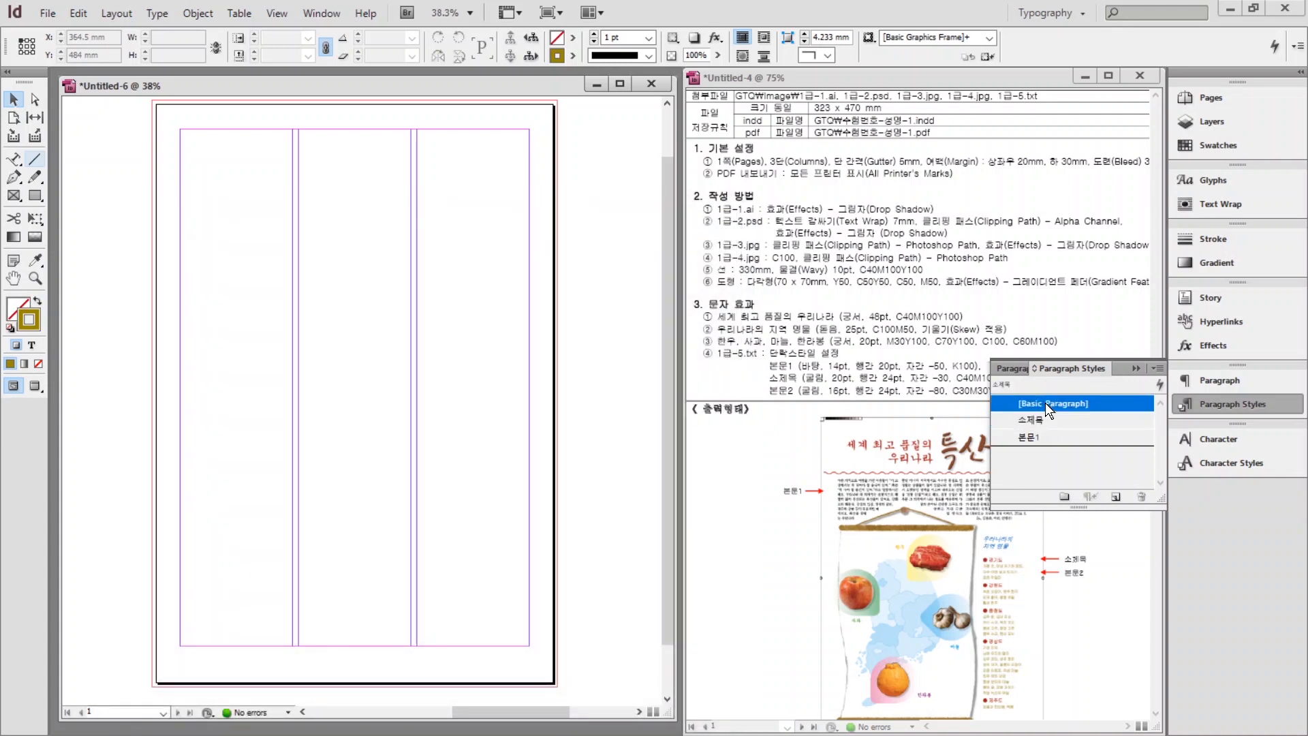
left_click(1116, 496)
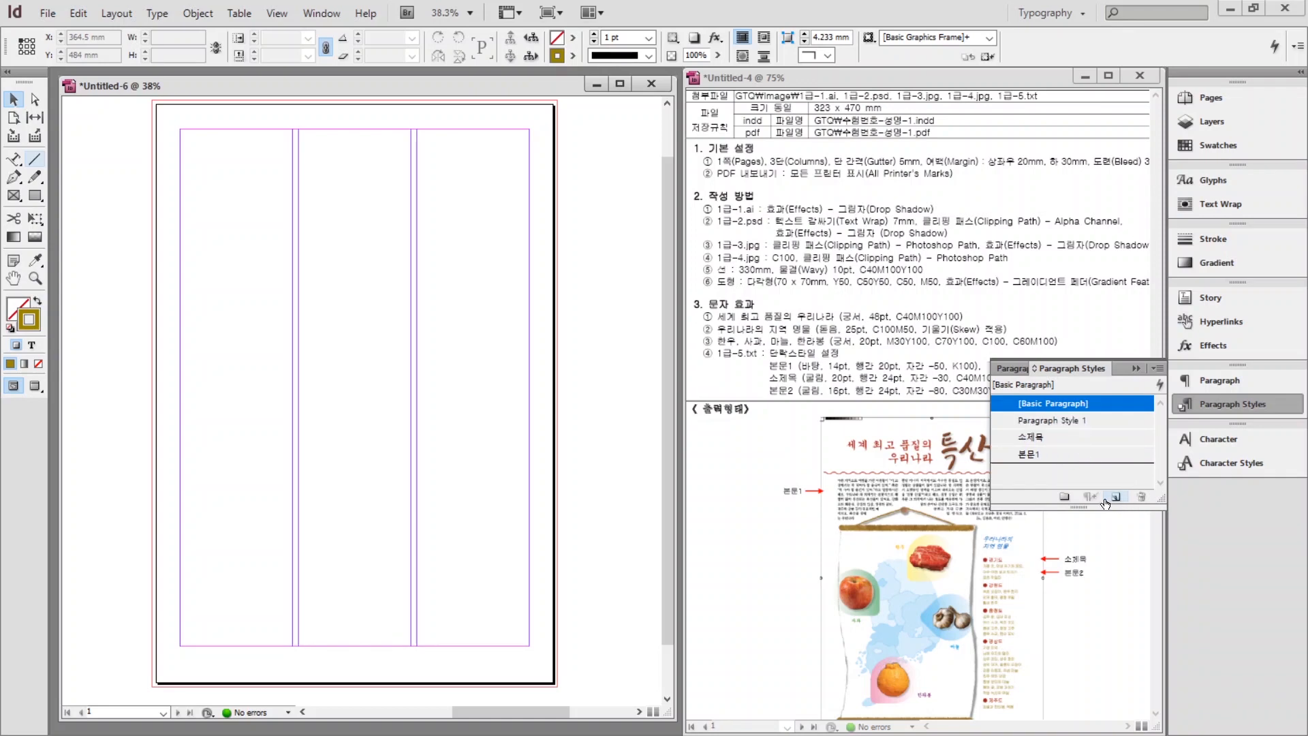
double_click(1036, 419)
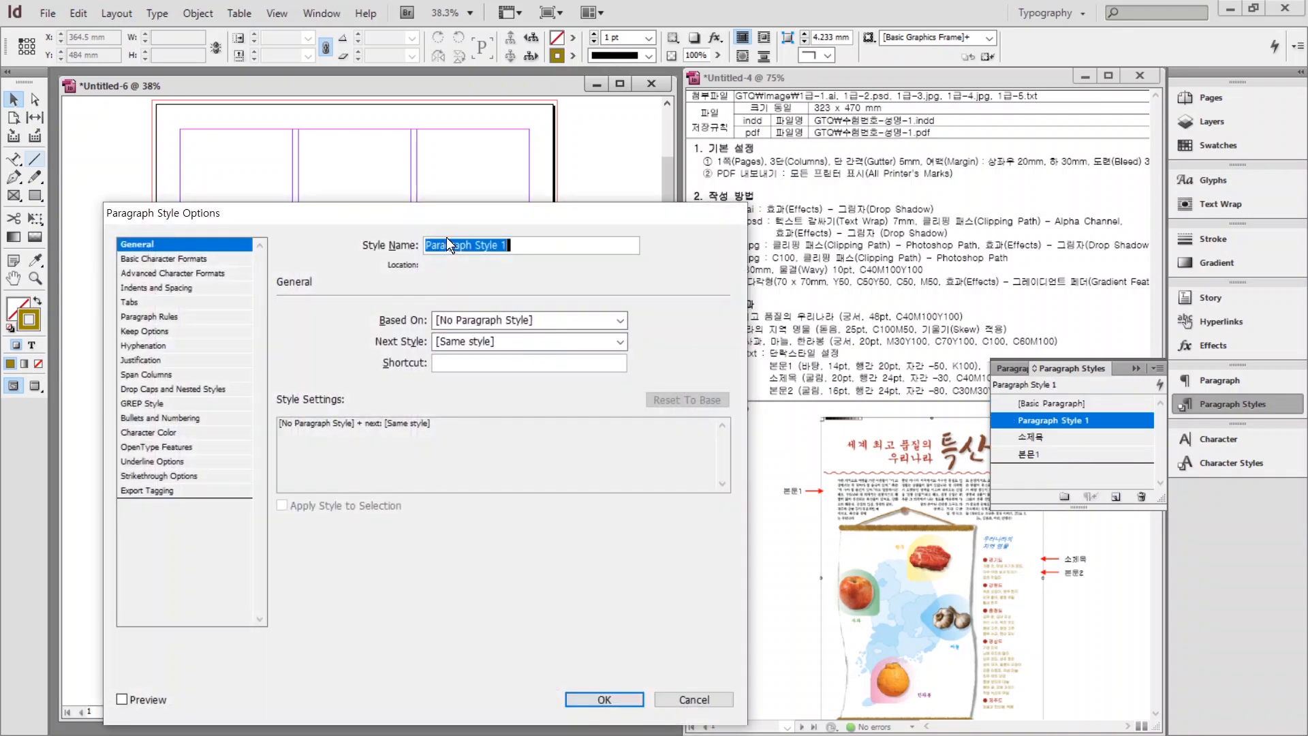
type("ㅂㅗㄴ문2")
left_click(141, 258)
left_click(352, 368)
left_click(352, 368)
left_click(352, 367)
left_click(352, 368)
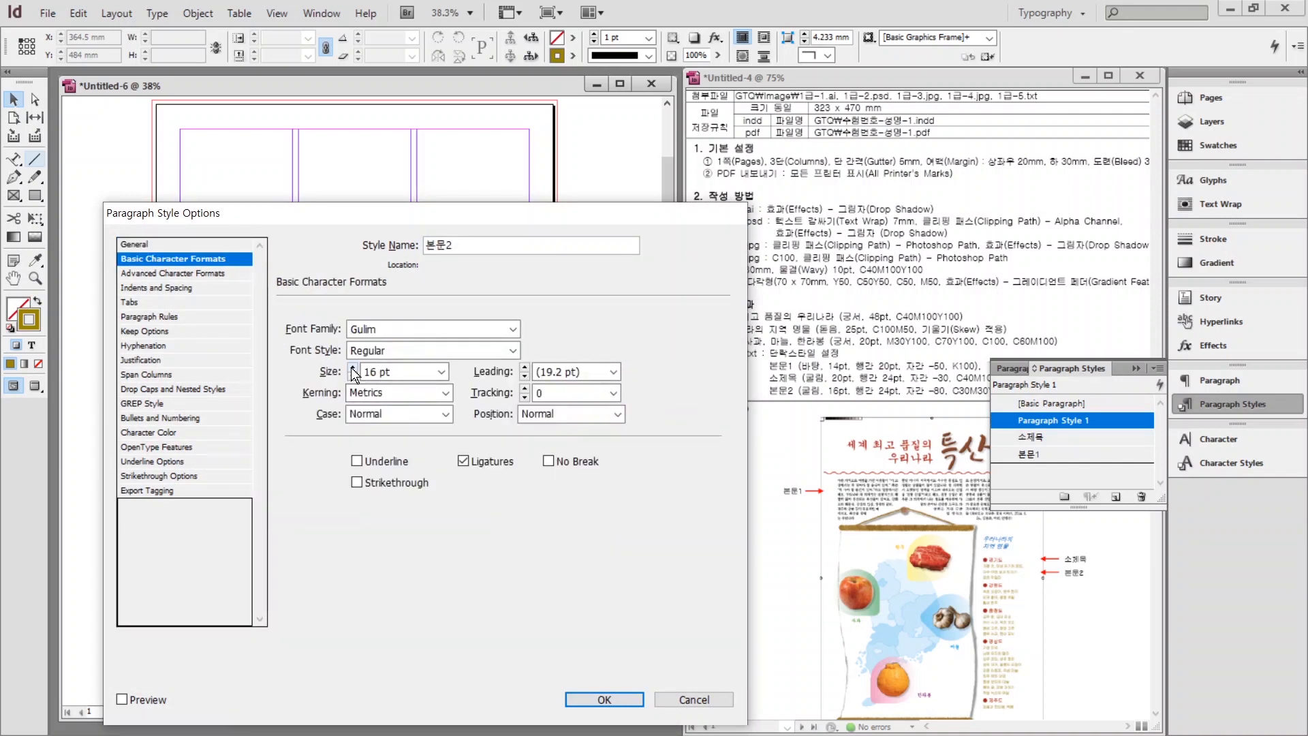
left_click(524, 368)
left_click(525, 368)
left_click(524, 368)
left_click(525, 368)
type("-80")
left_click(148, 432)
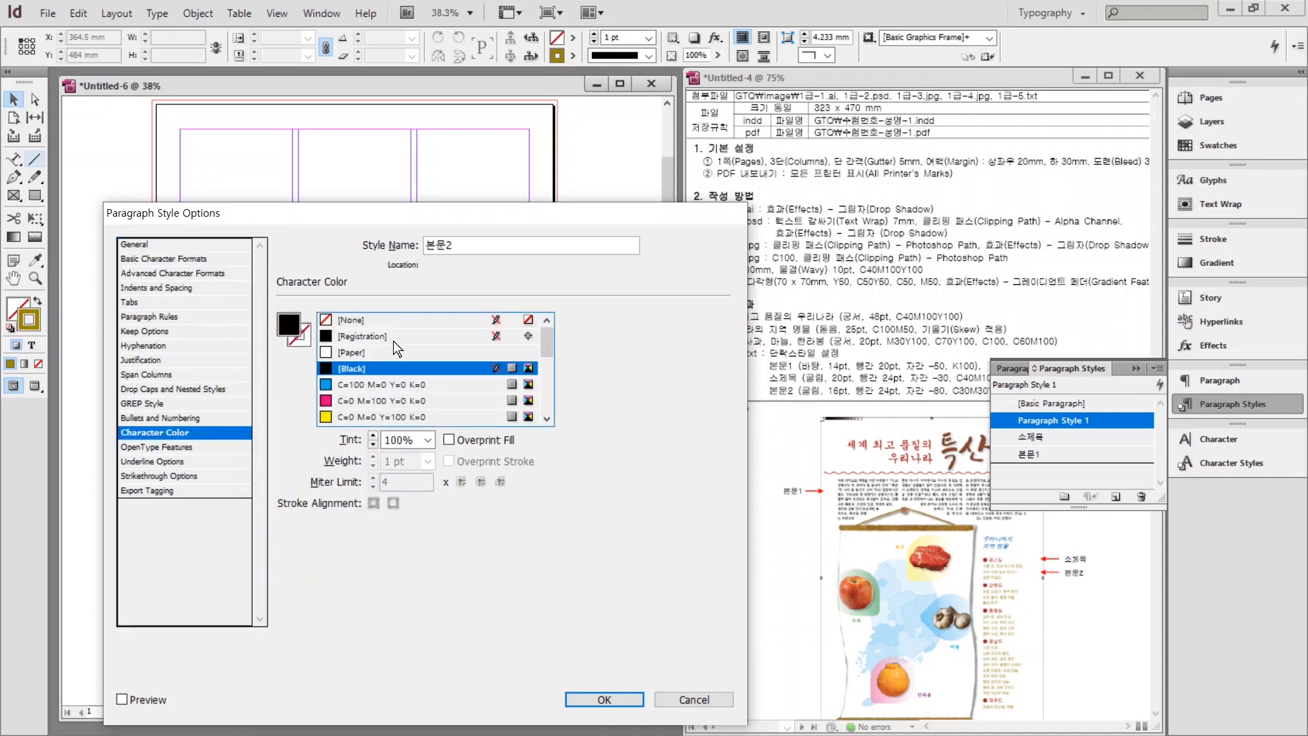
left_click(371, 416)
key("Return")
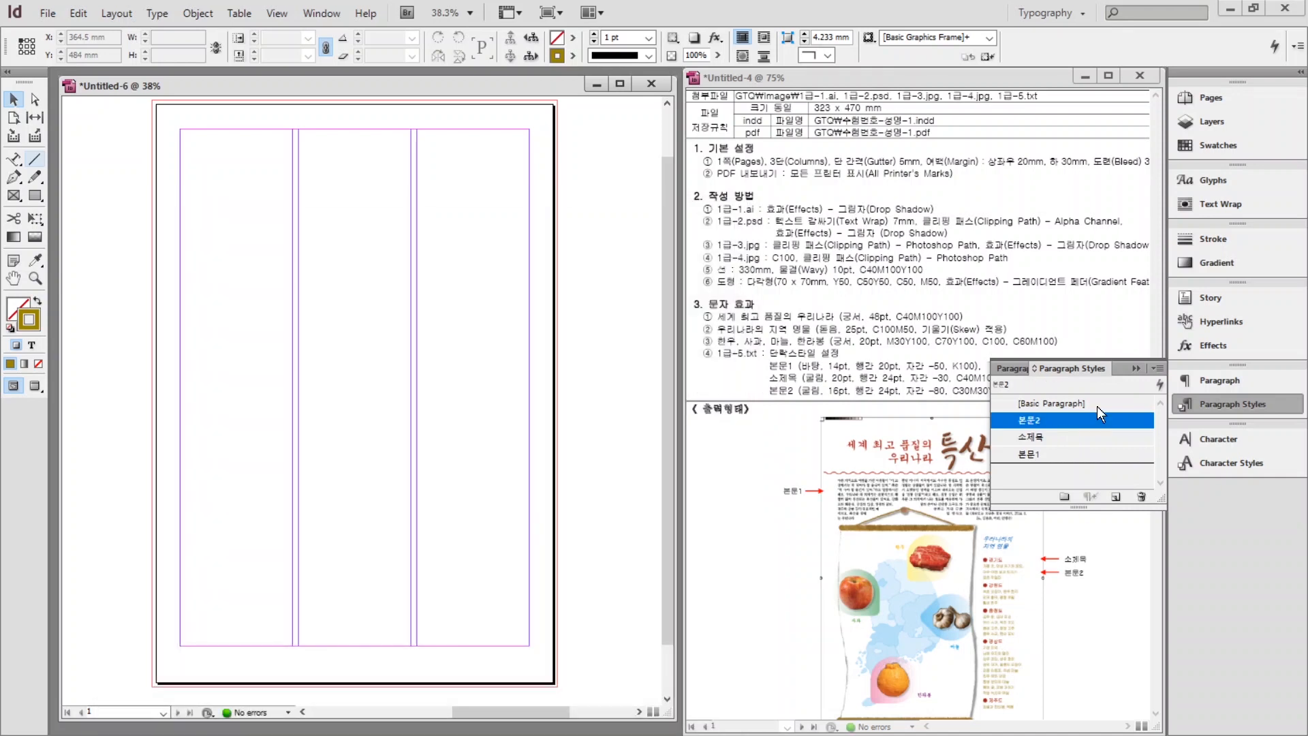
left_click(1202, 402)
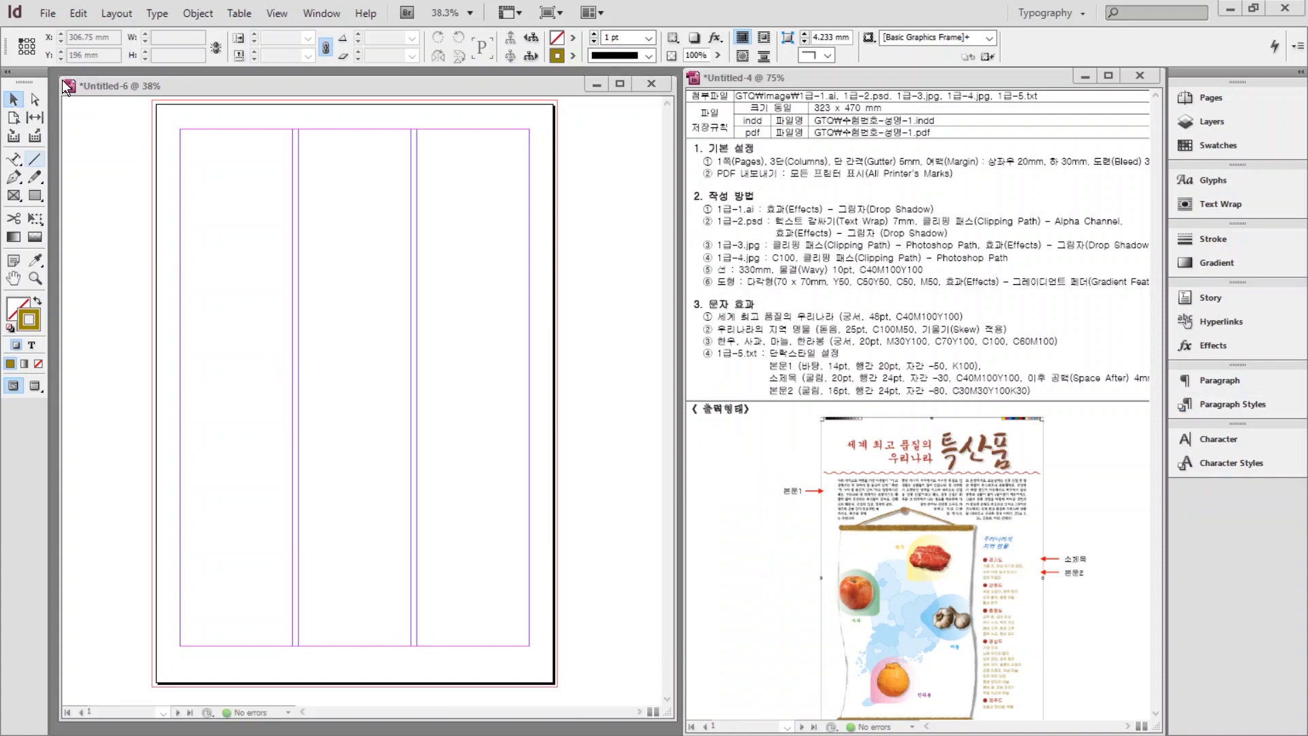
Place 1급-1.ai from the GTQ image folder in a frame at the top of the page.
left_click(49, 14)
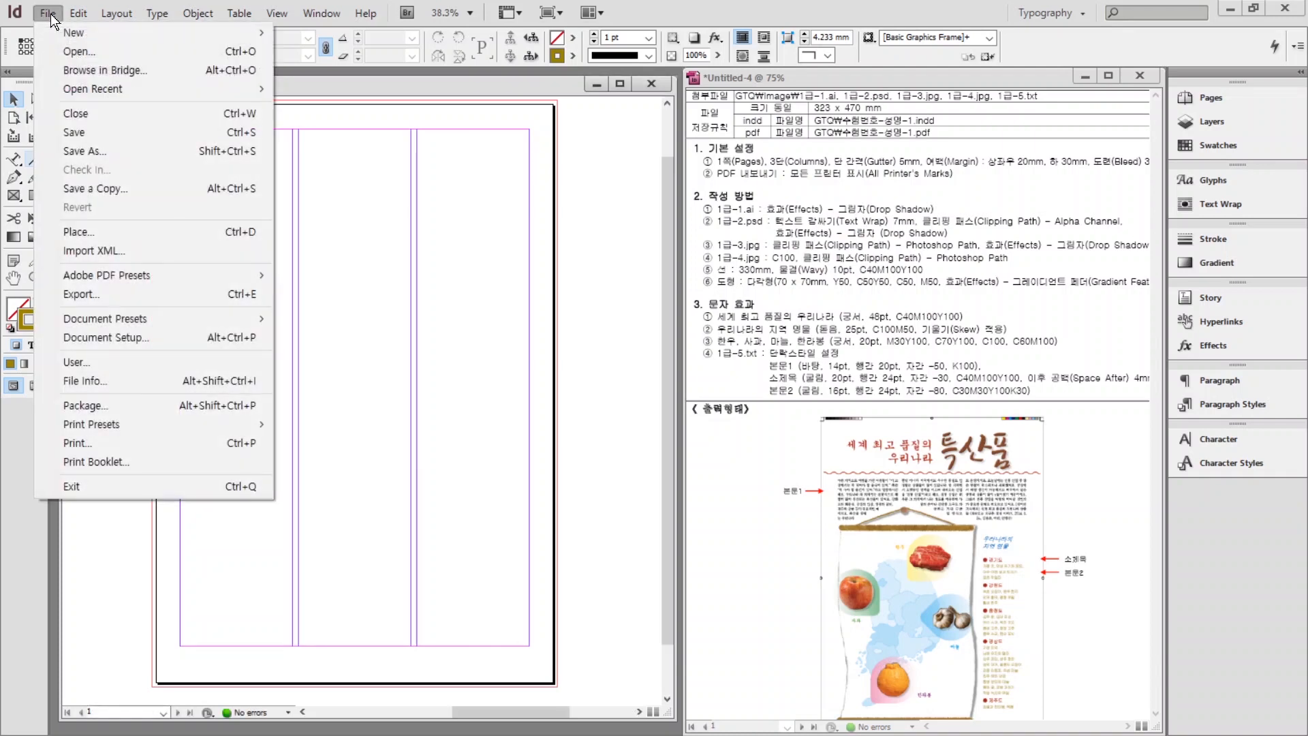
left_click(81, 231)
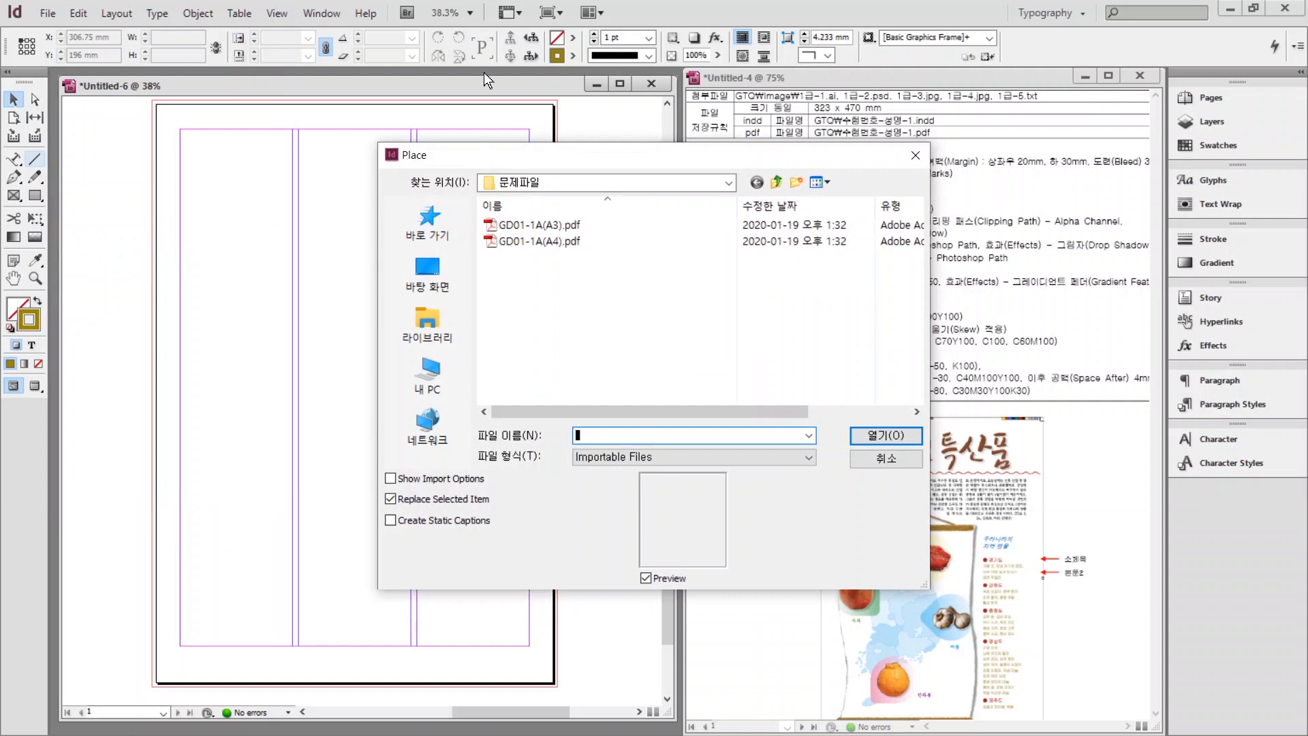
left_click(428, 311)
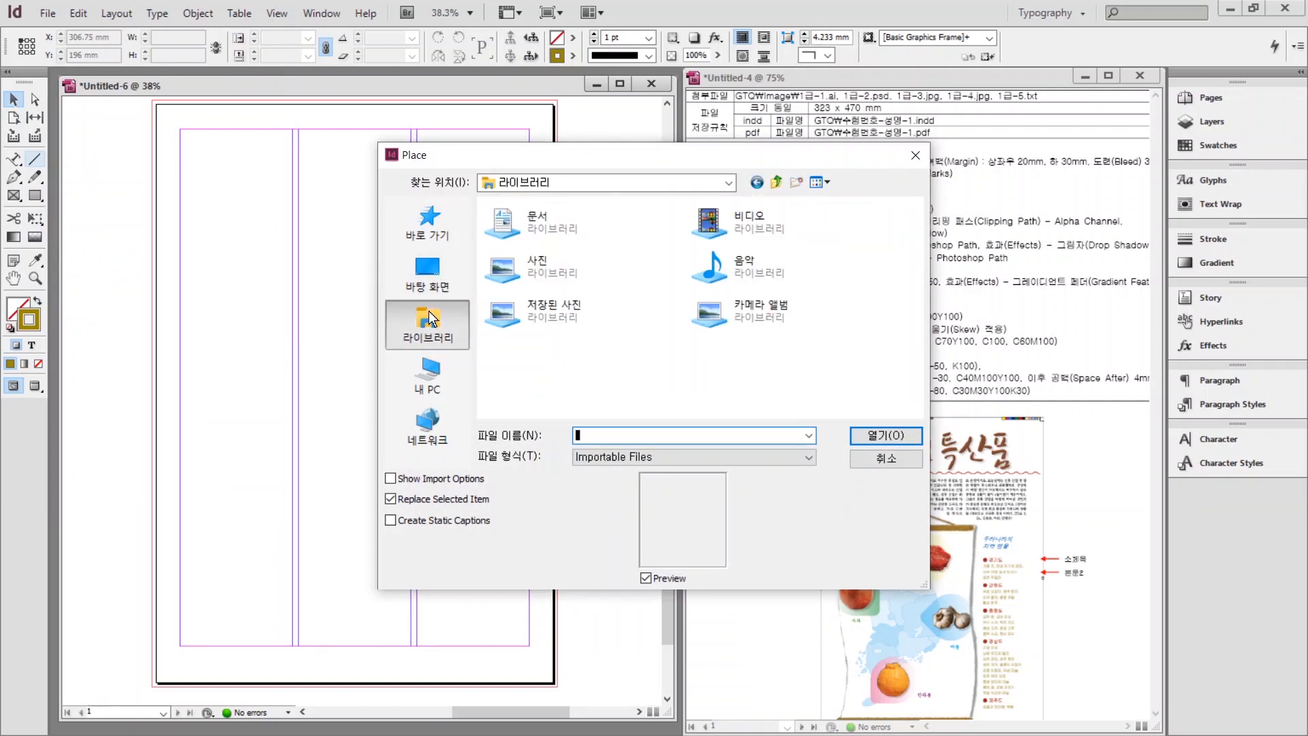
double_click(528, 223)
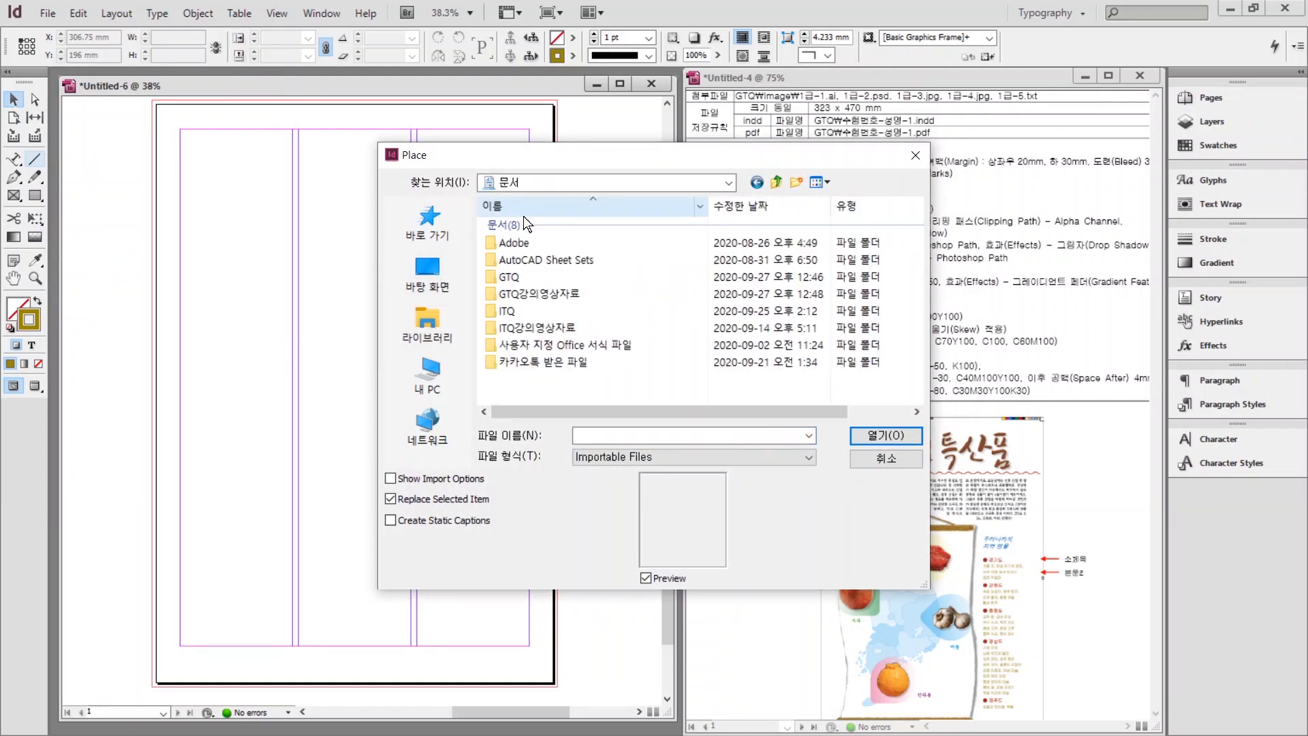
double_click(522, 280)
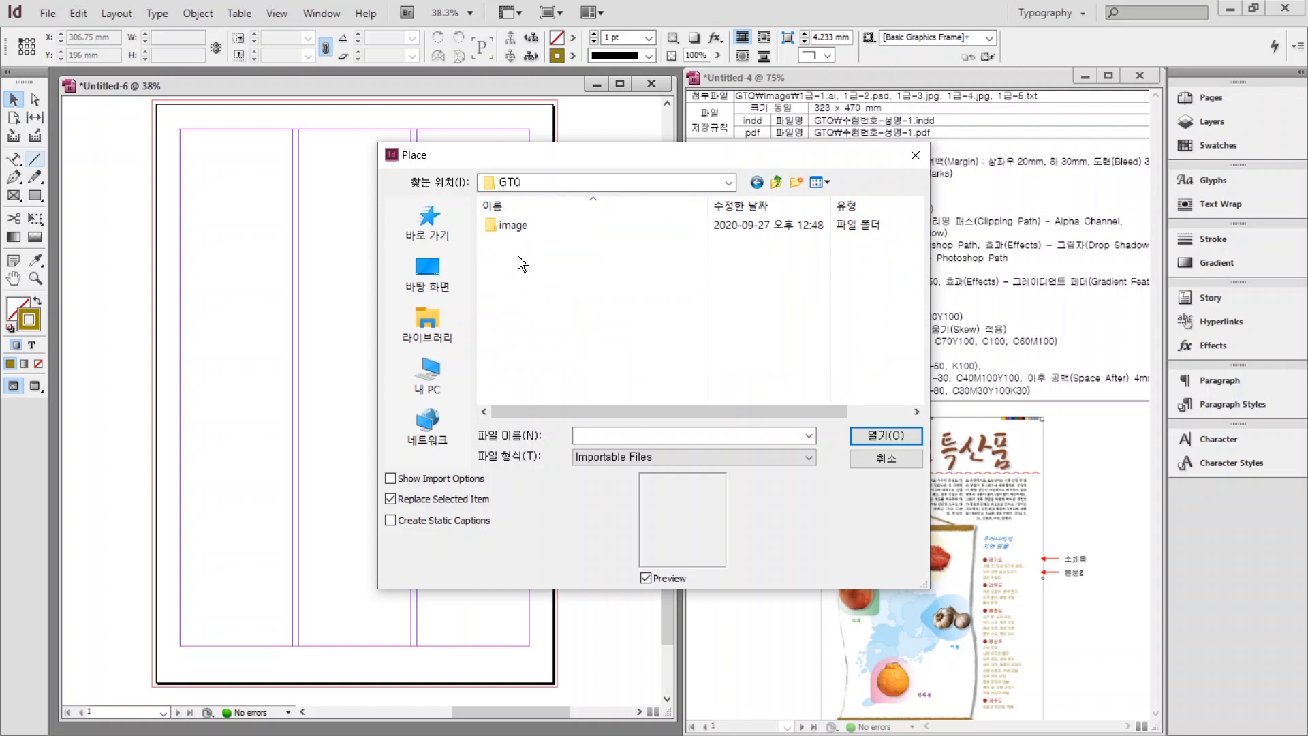
double_click(509, 225)
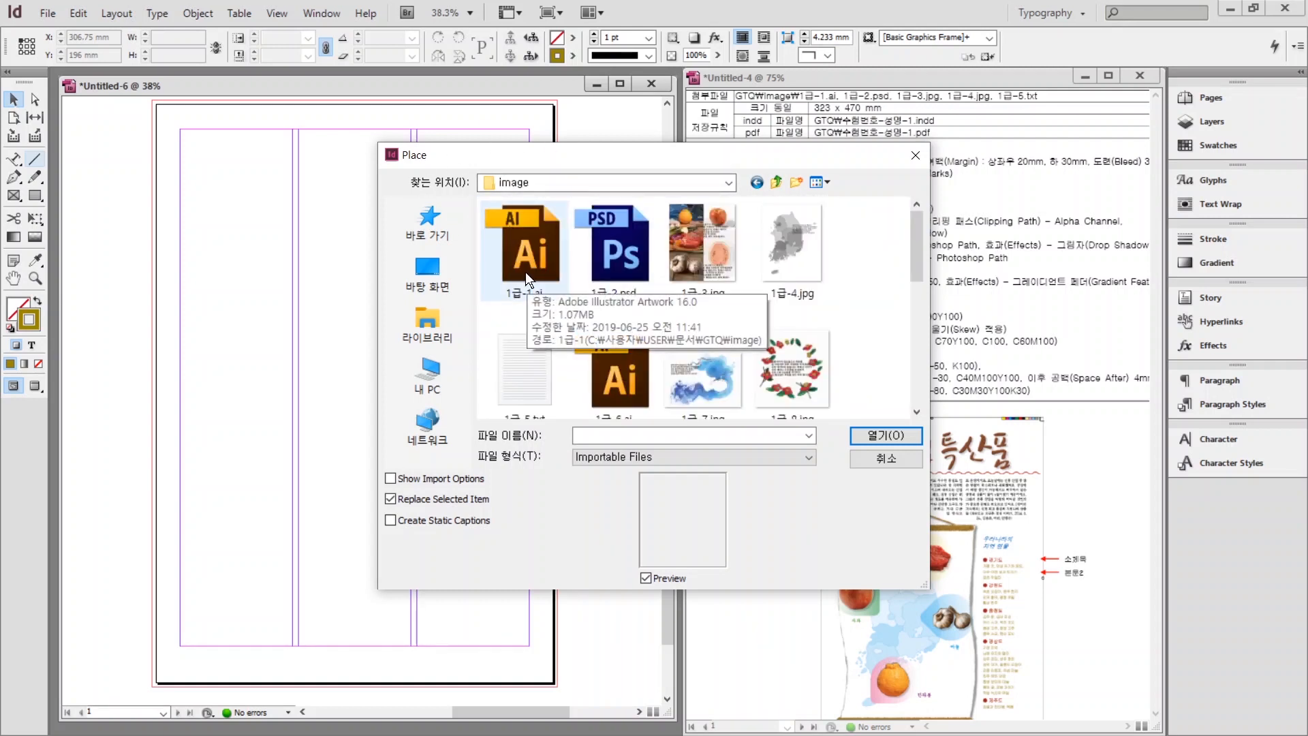
left_click(522, 268)
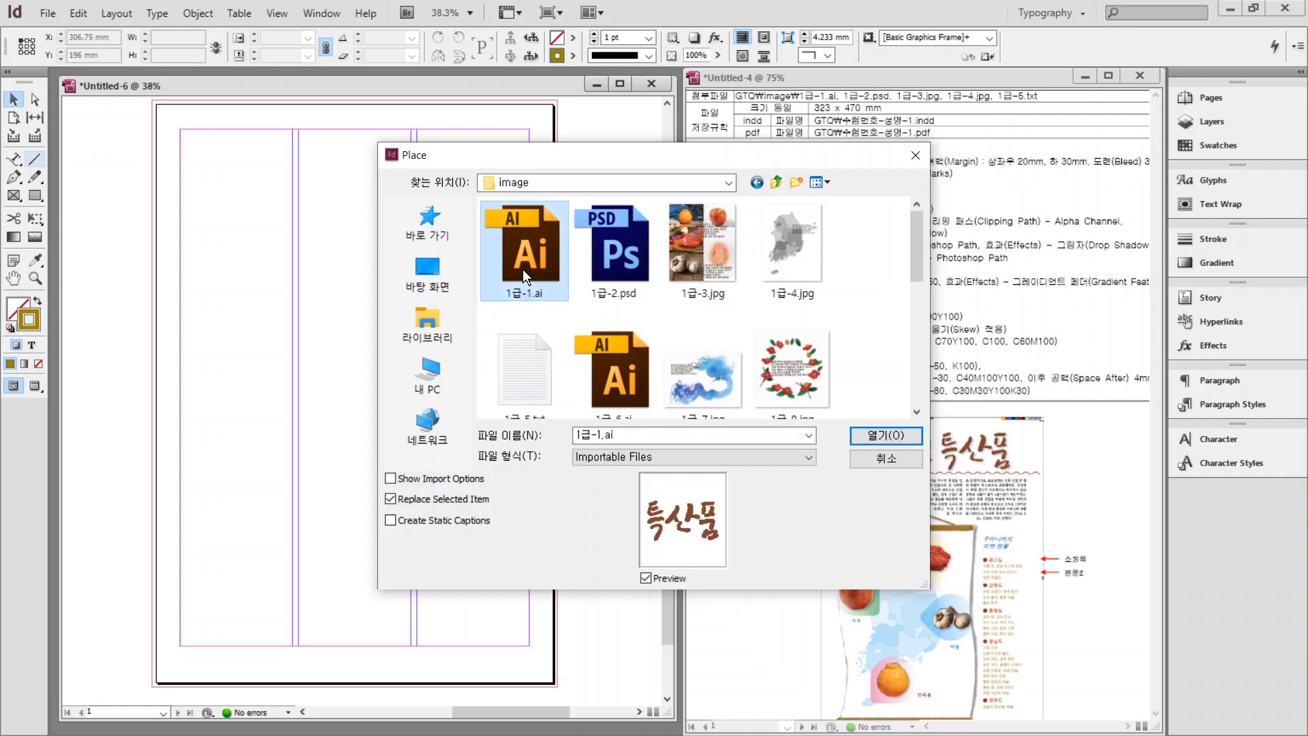
left_click(872, 435)
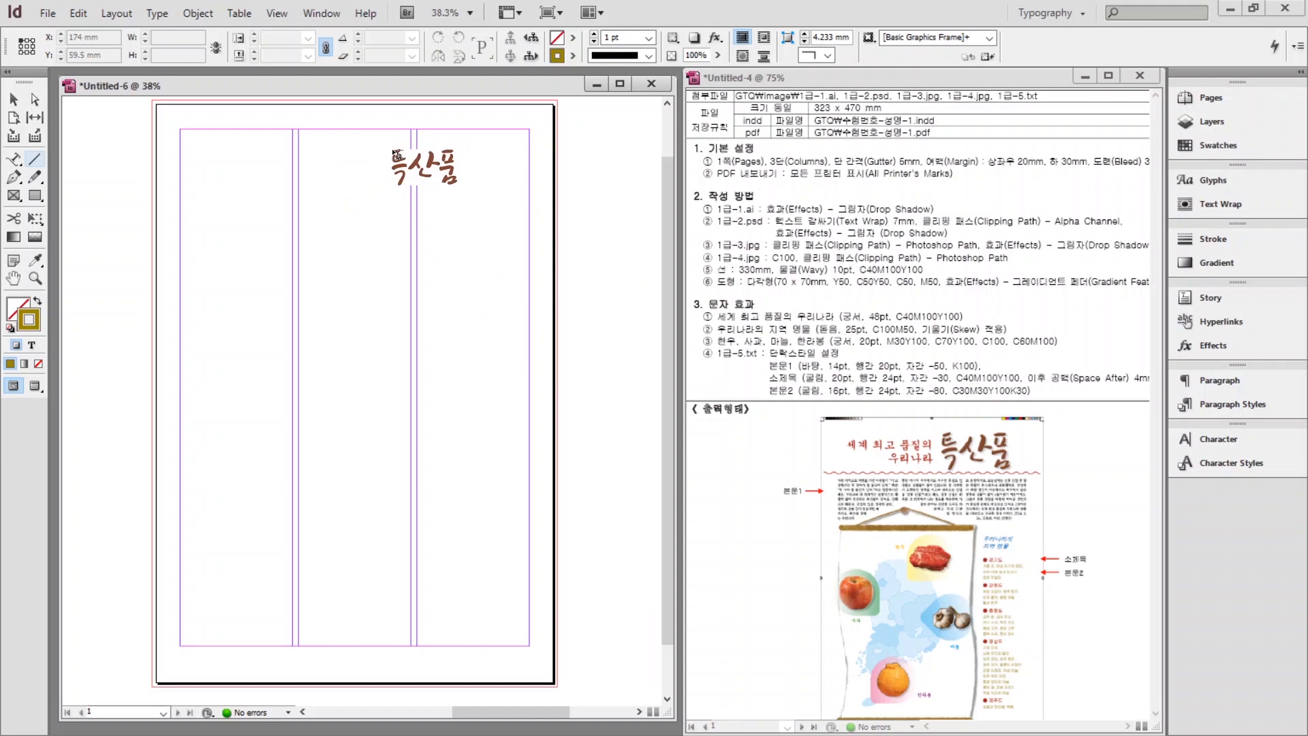
left_click_drag(383, 113, 578, 219)
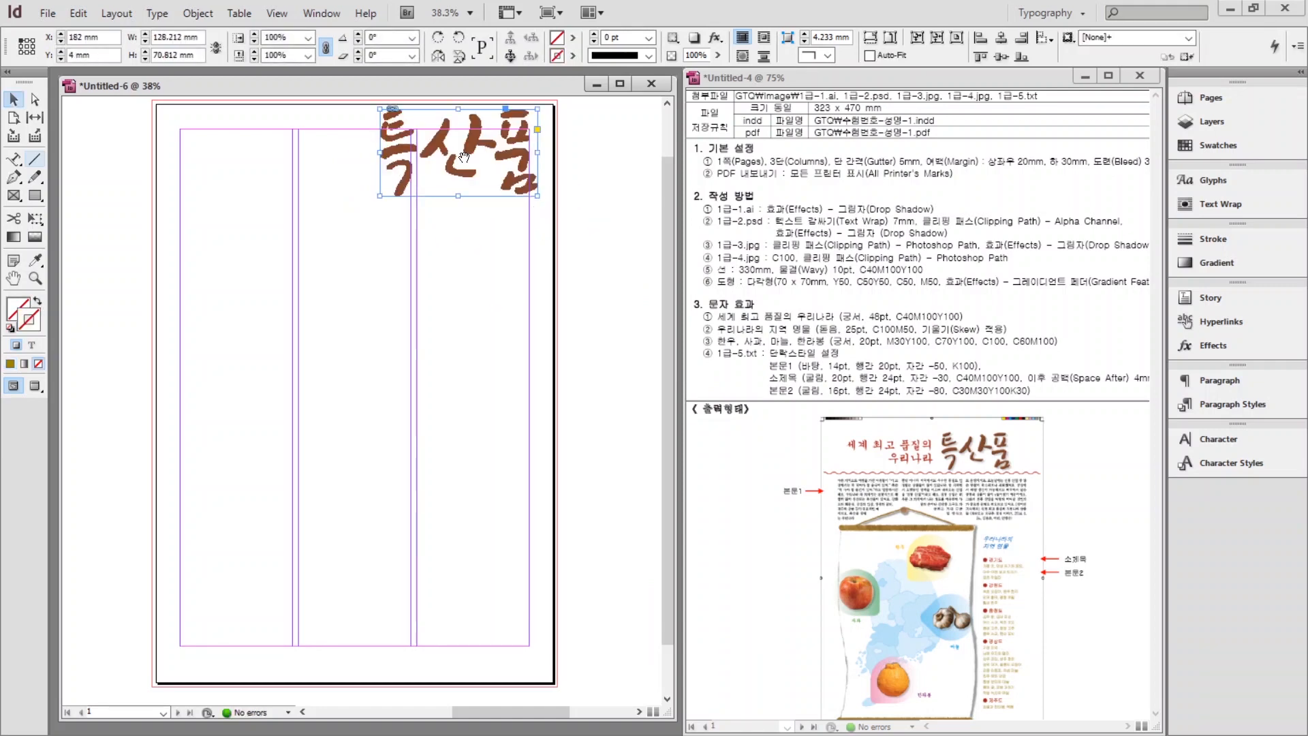
Set the title artwork to High Quality Display and zoom out to see it.
scroll(499, 165, "up", 4)
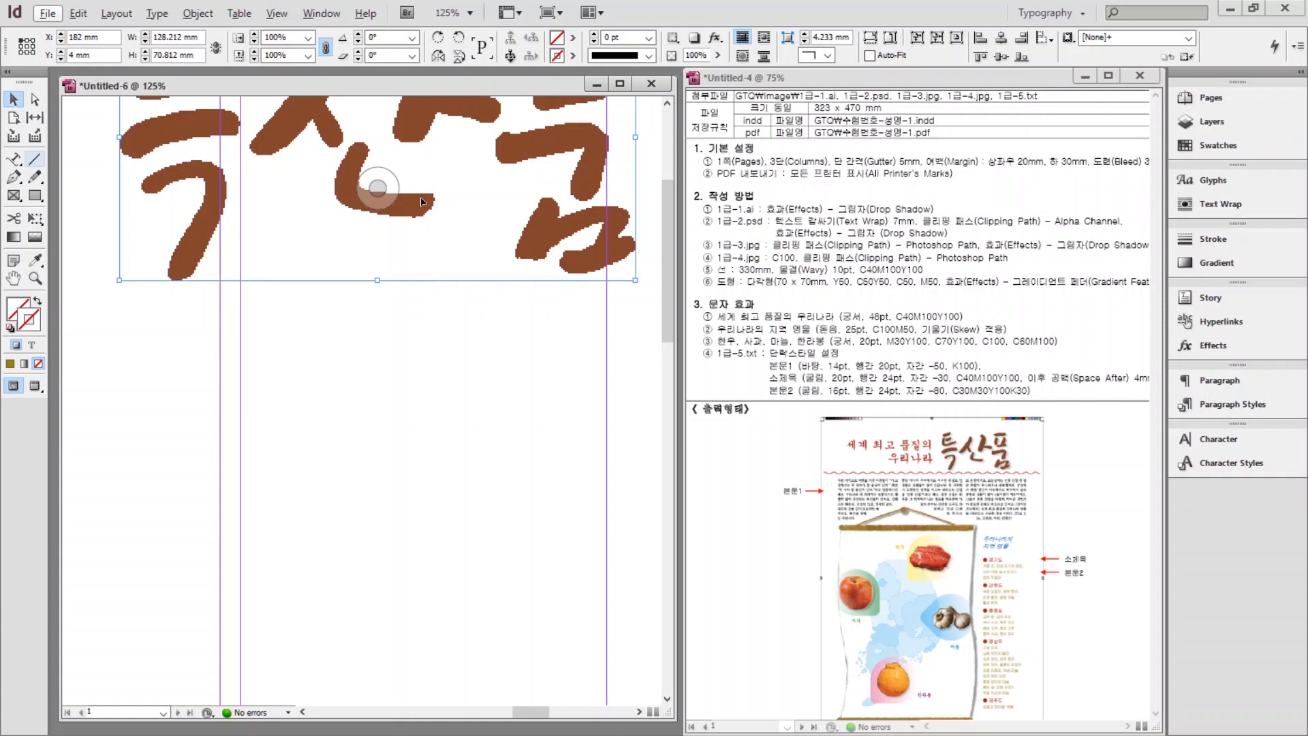
right_click(422, 202)
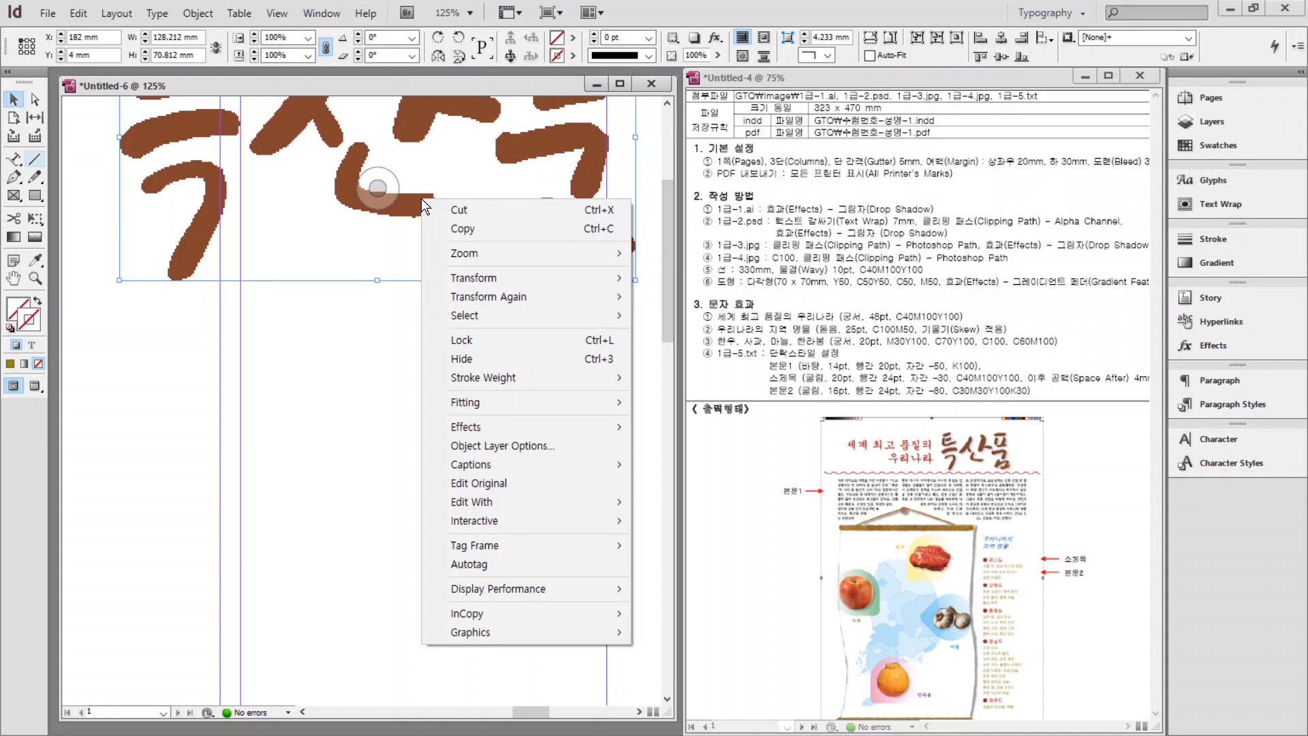
left_click(486, 589)
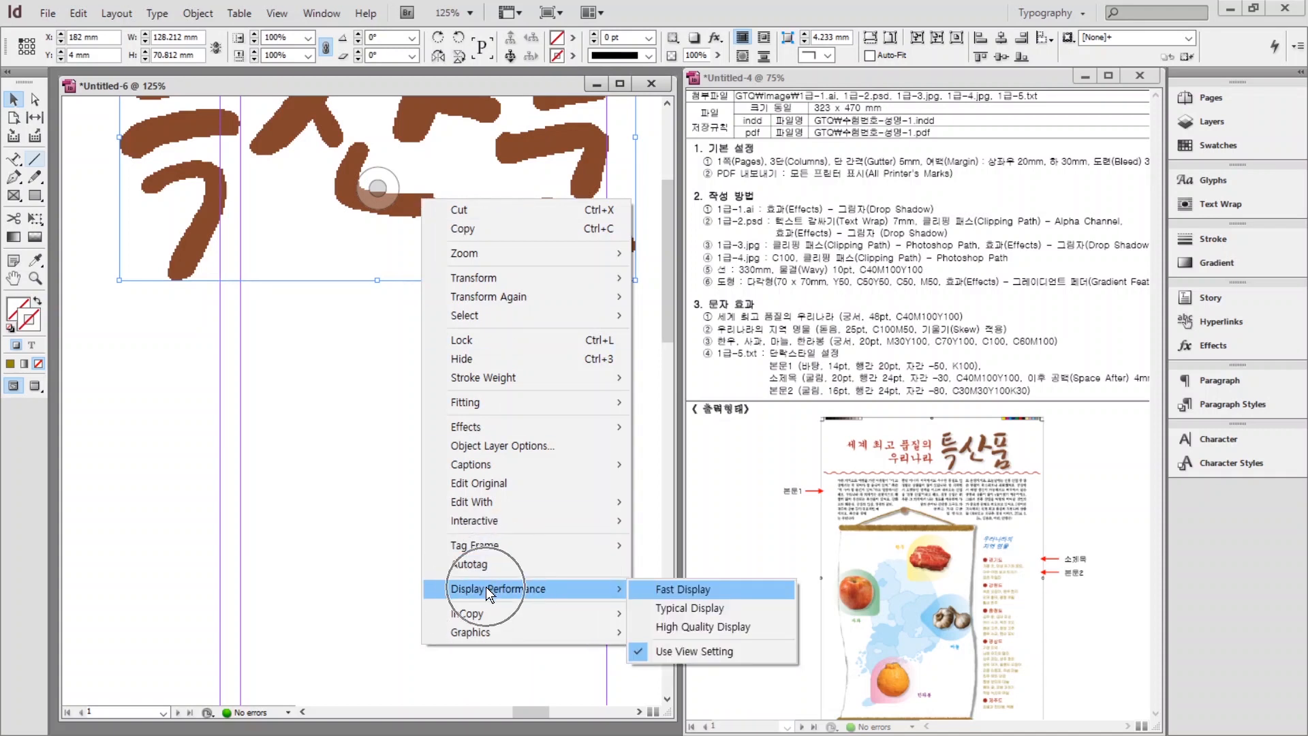
left_click(705, 631)
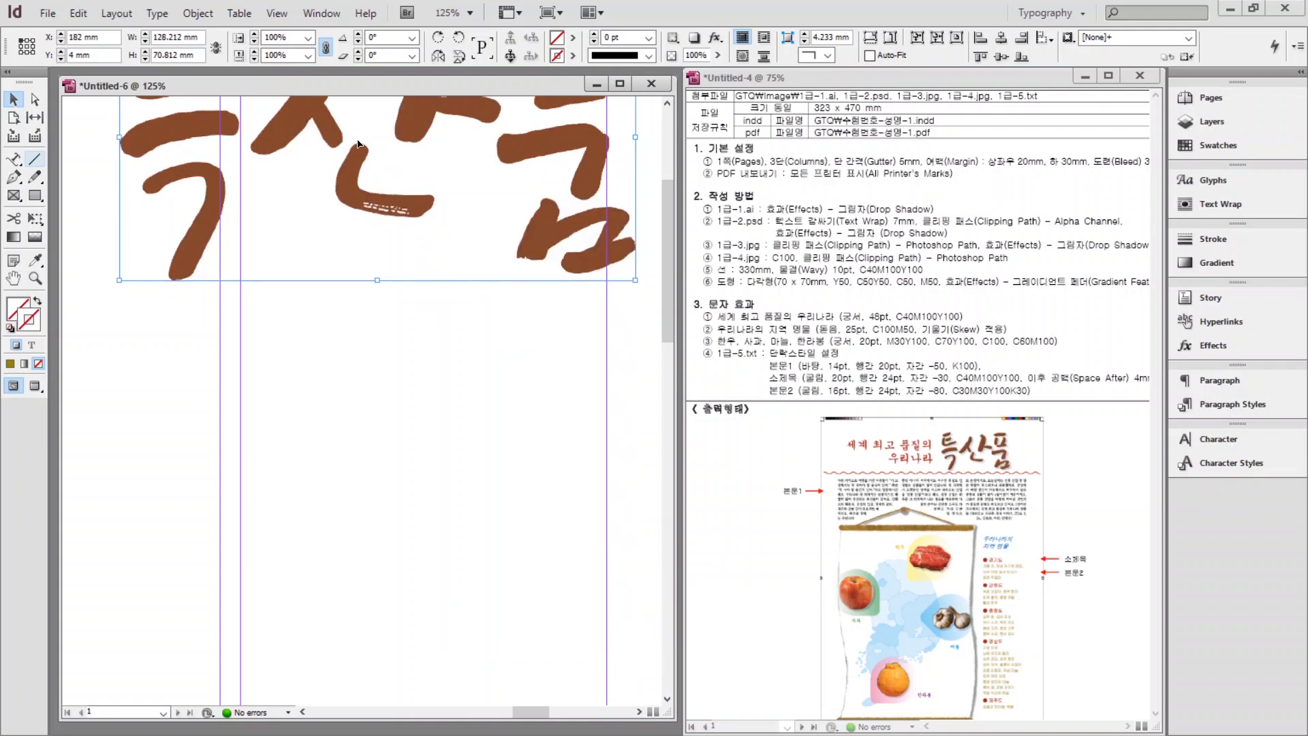
left_click(378, 188)
left_click(269, 197)
key("ctrl+minus")
key("ctrl+minus")
key("ctrl+minus")
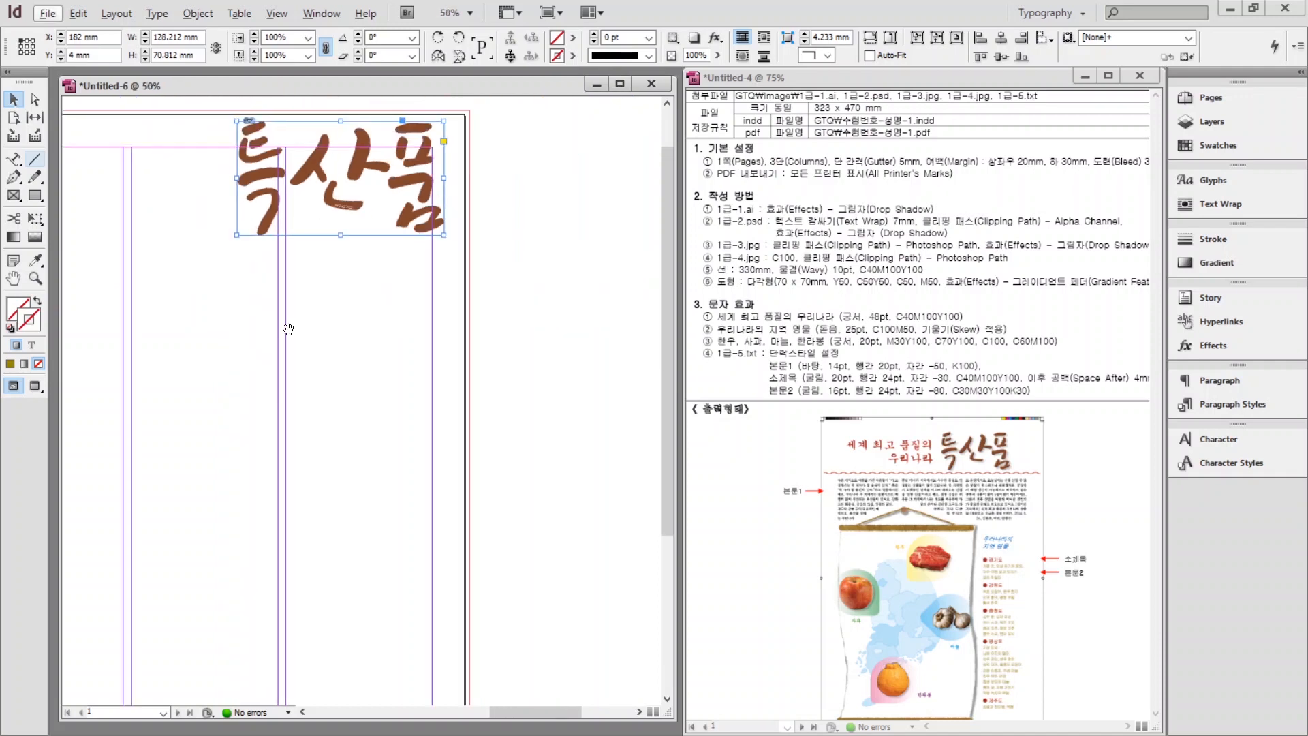
left_click_drag(283, 326, 466, 361)
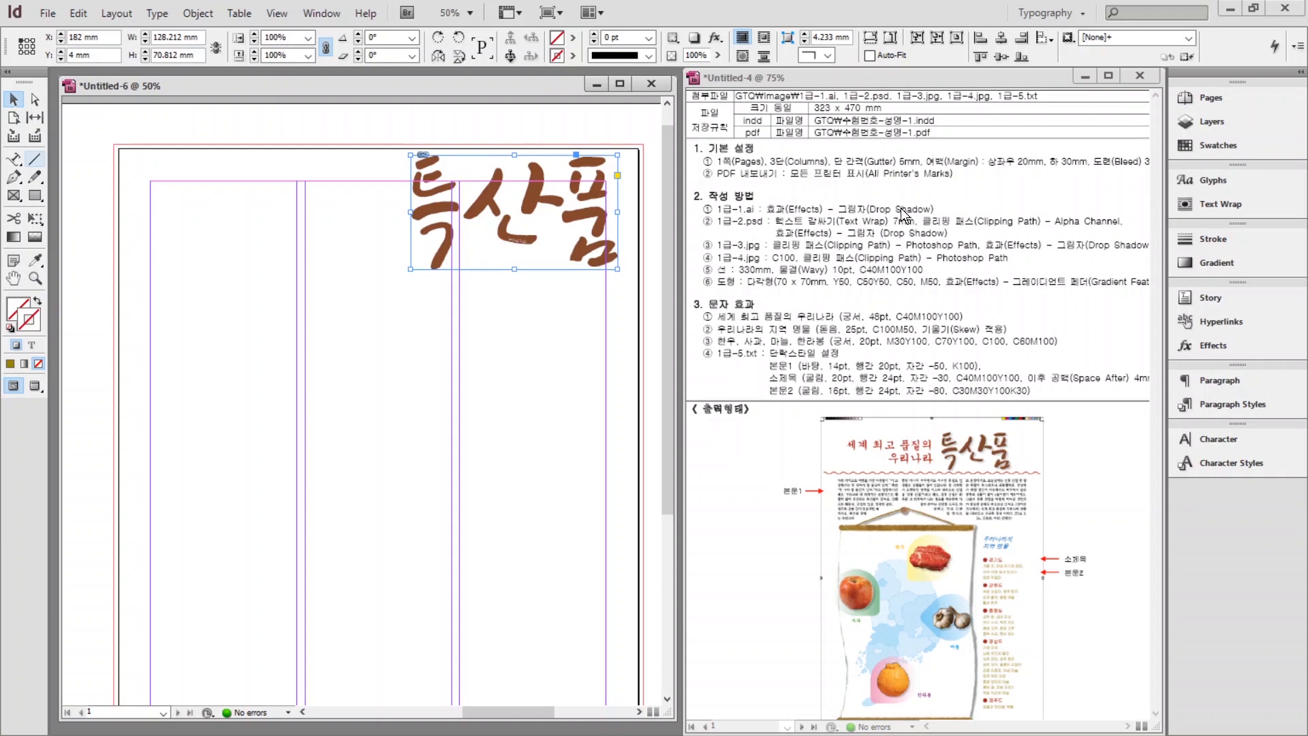
Apply a Drop Shadow effect to the 특산물 title frame with opacity 50%.
right_click(480, 201)
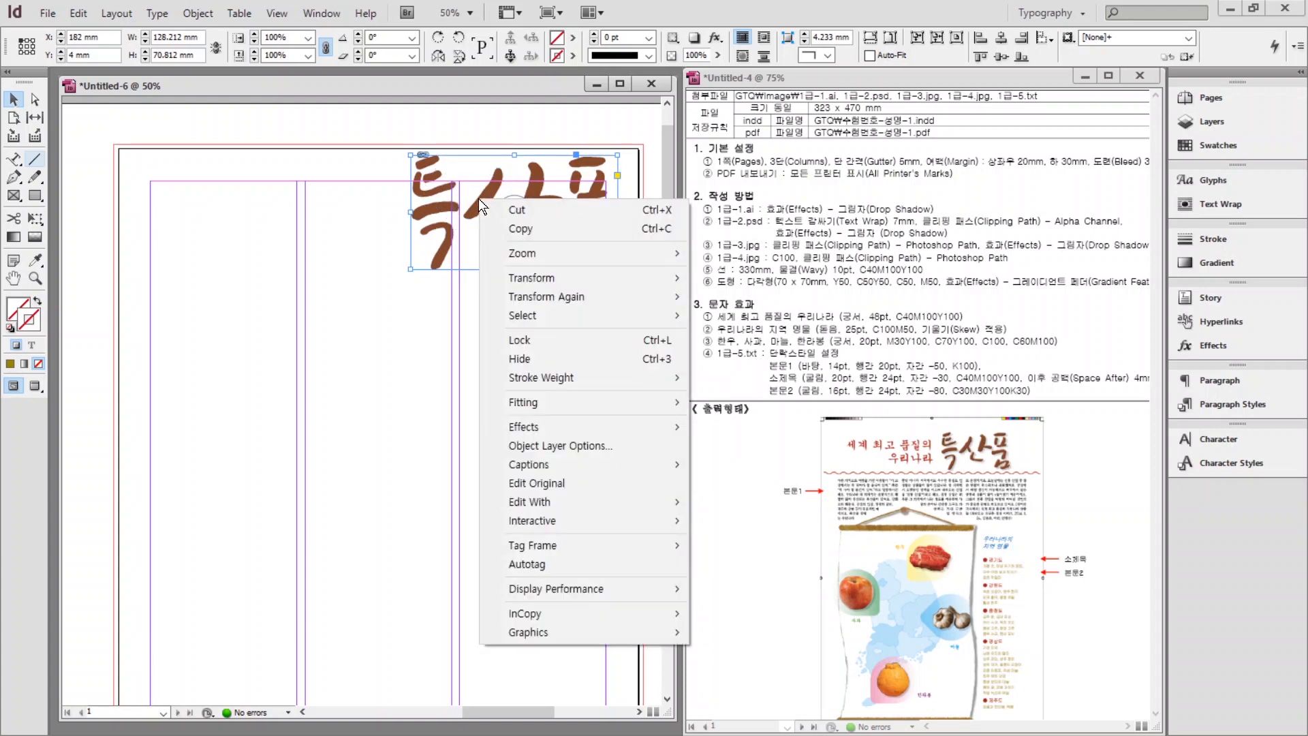
mouse_move(535, 427)
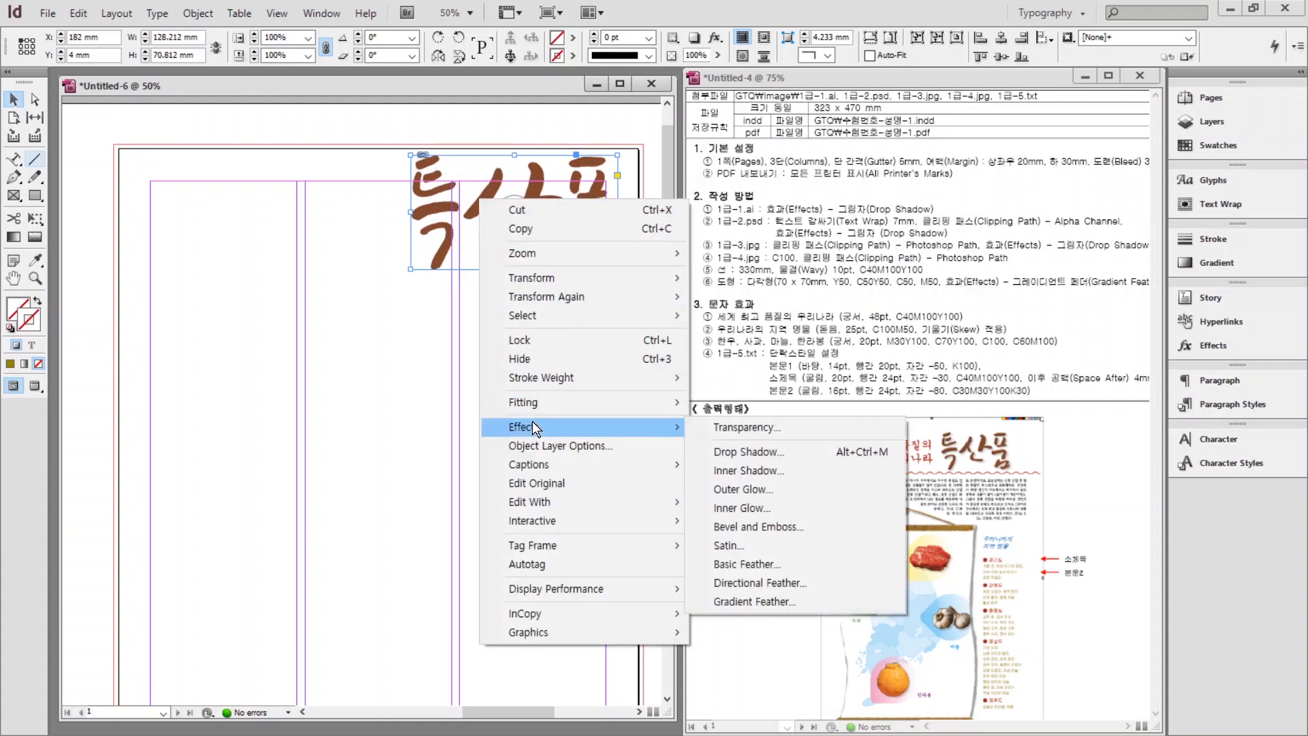
left_click(758, 452)
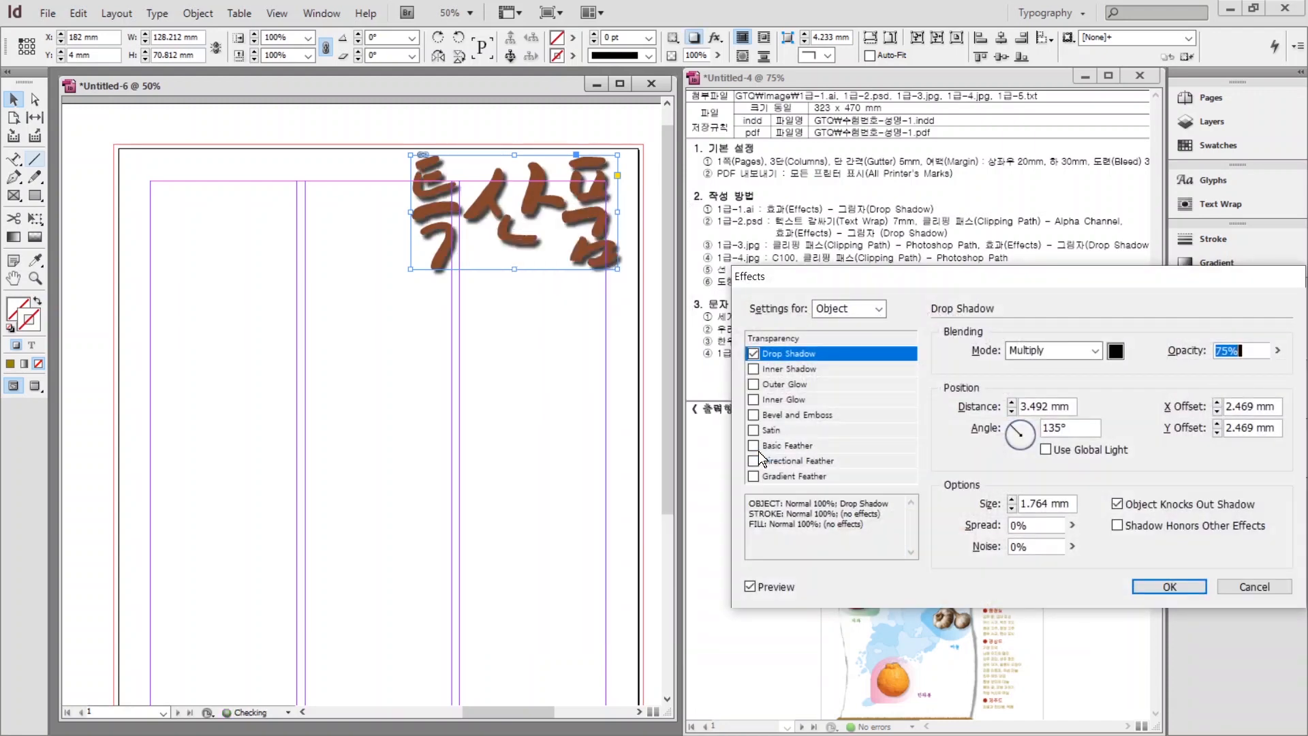
left_click_drag(864, 279, 317, 373)
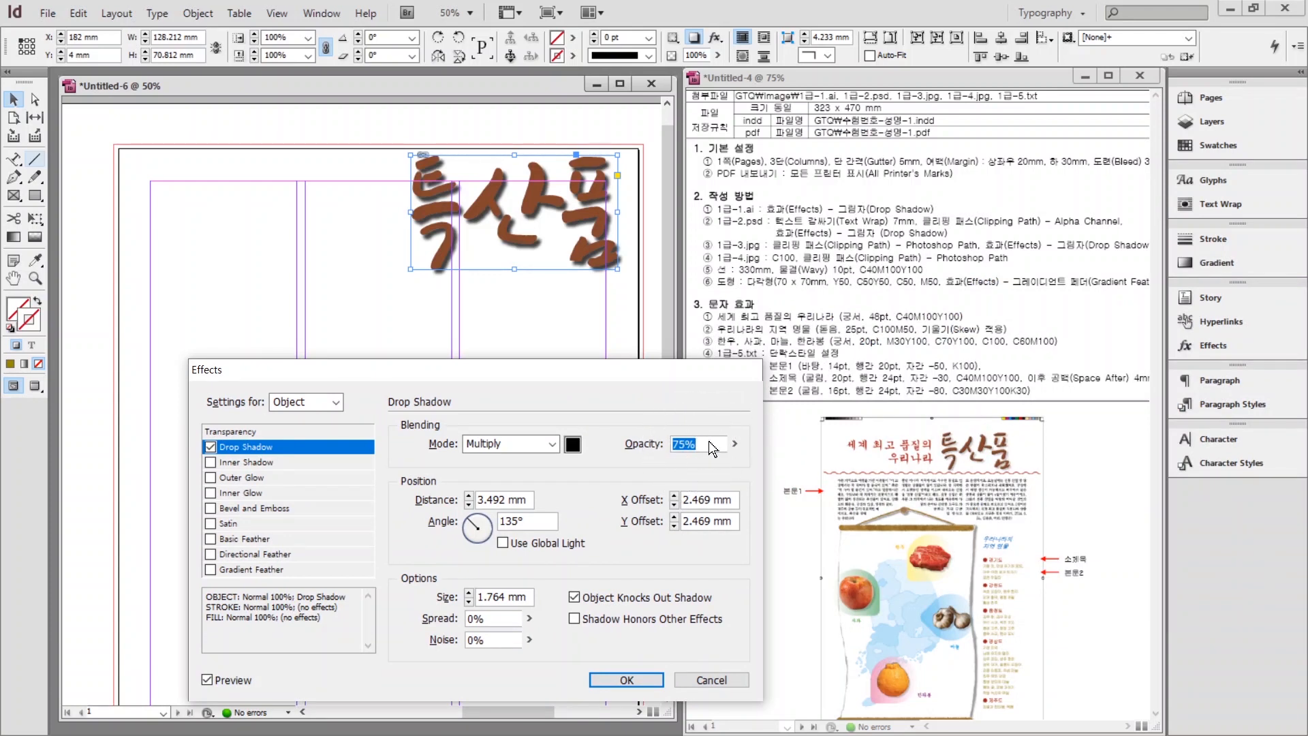
type("50")
key("Return")
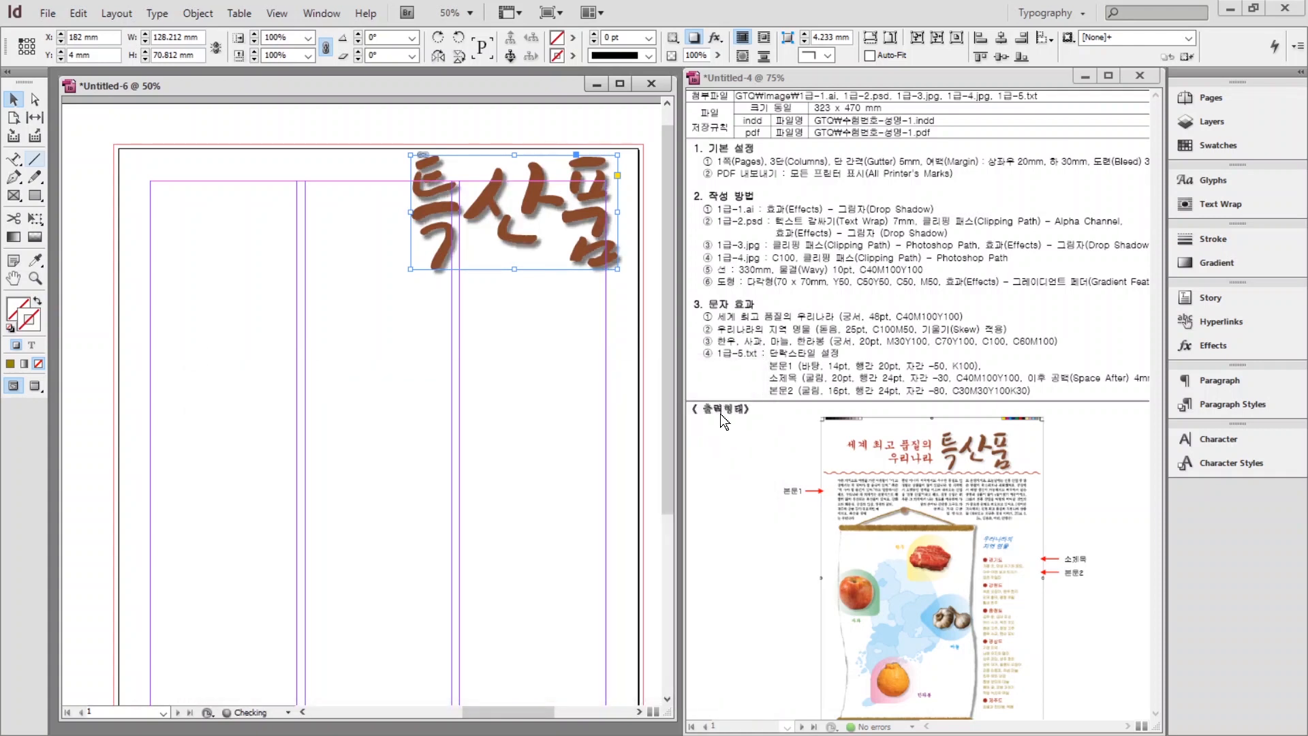
left_click(440, 391)
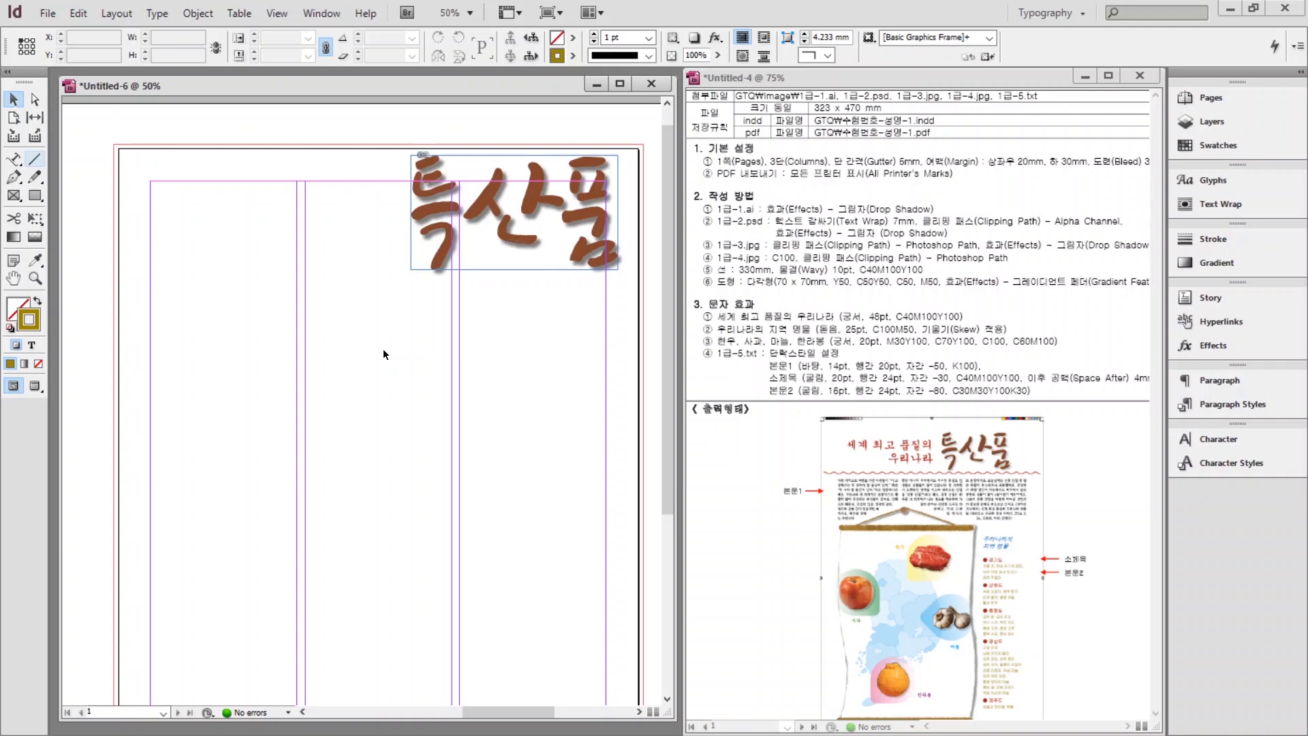
Place 1급-2.psd in a large frame drawn from the top-left margin, nudged slightly left.
left_click(47, 14)
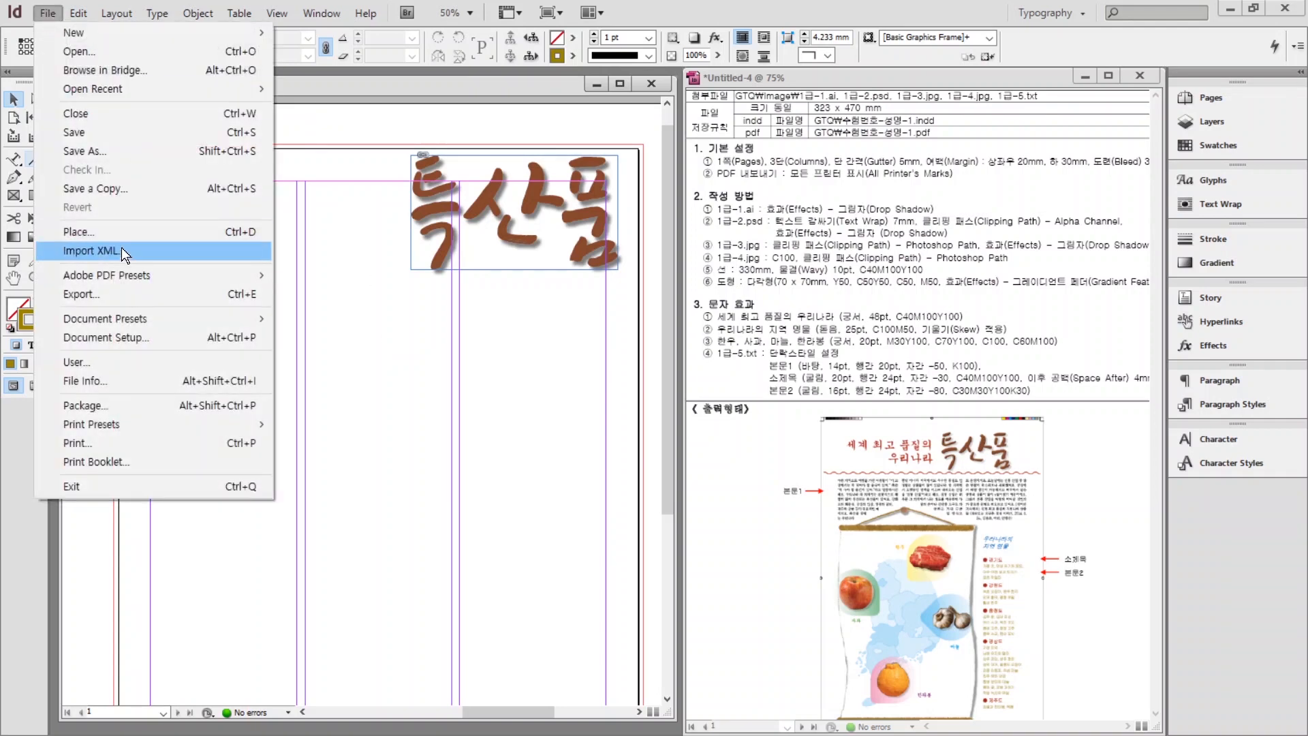
left_click(105, 231)
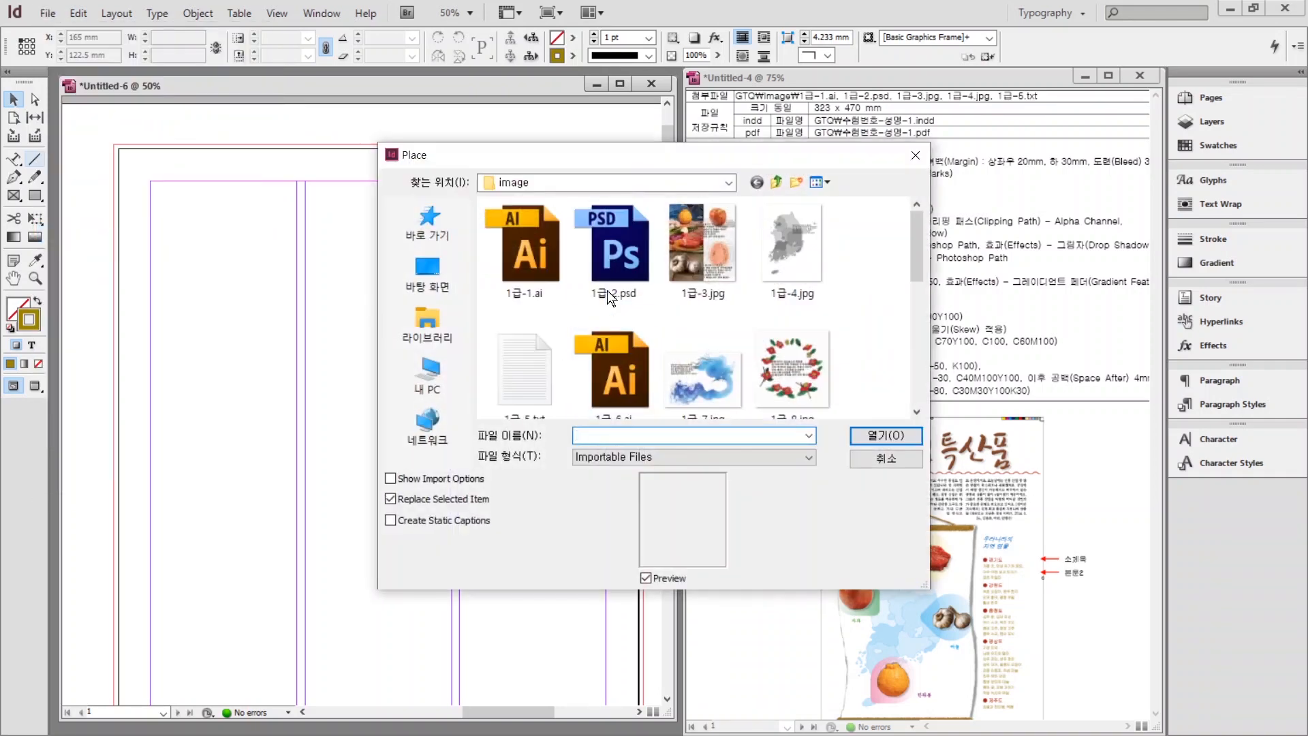
left_click(611, 252)
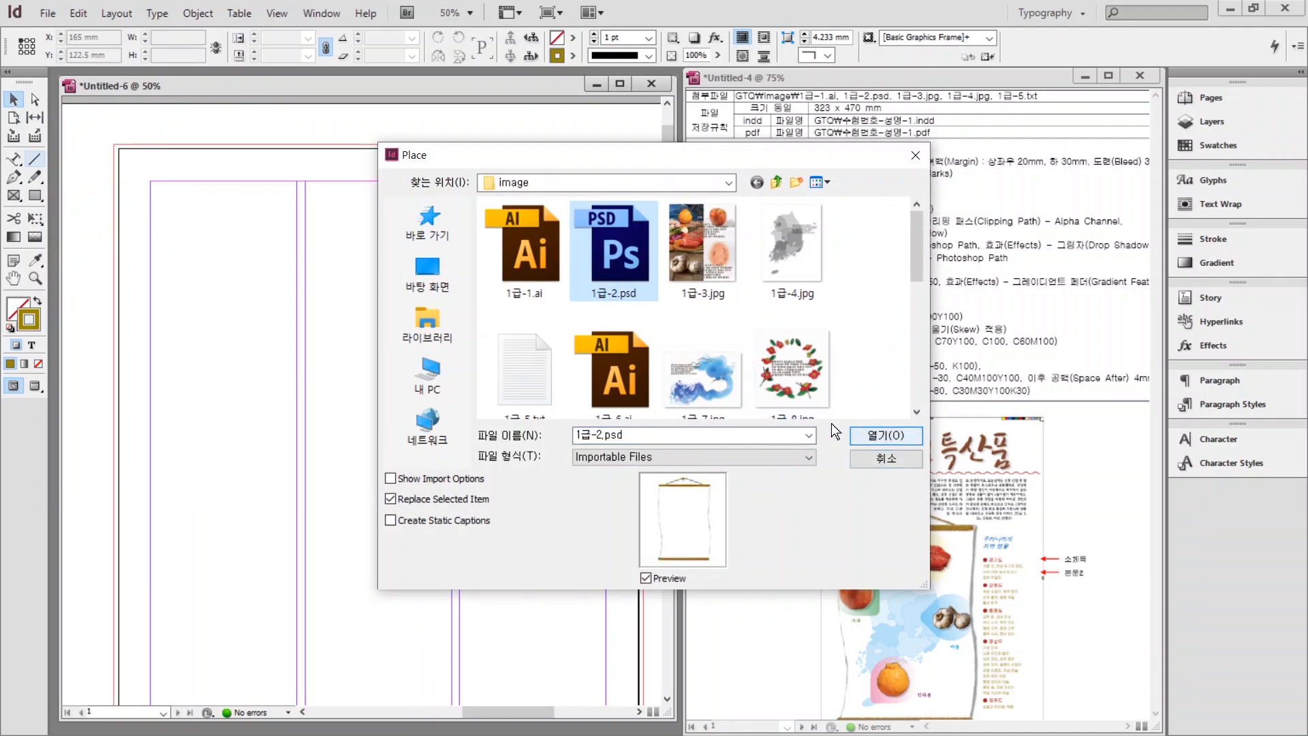
left_click(901, 436)
scroll(293, 341, "down", 5)
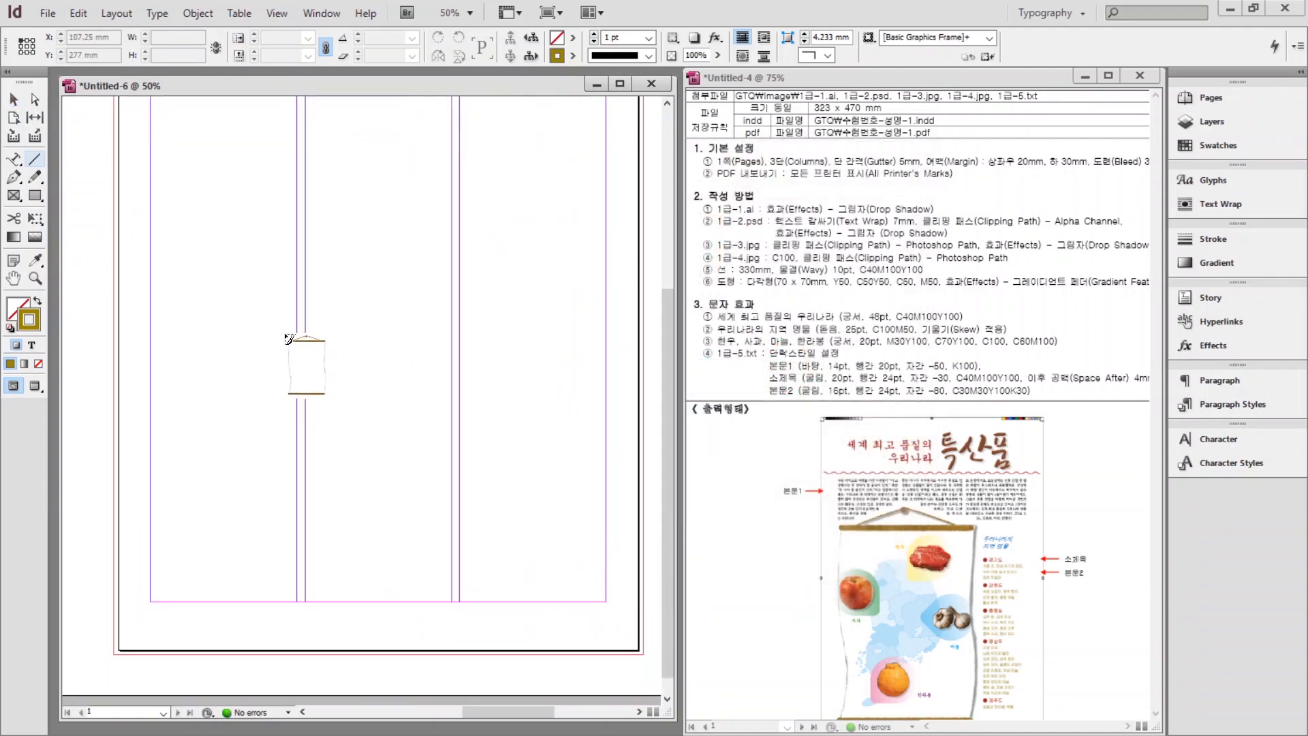
scroll(141, 133, "up", 1)
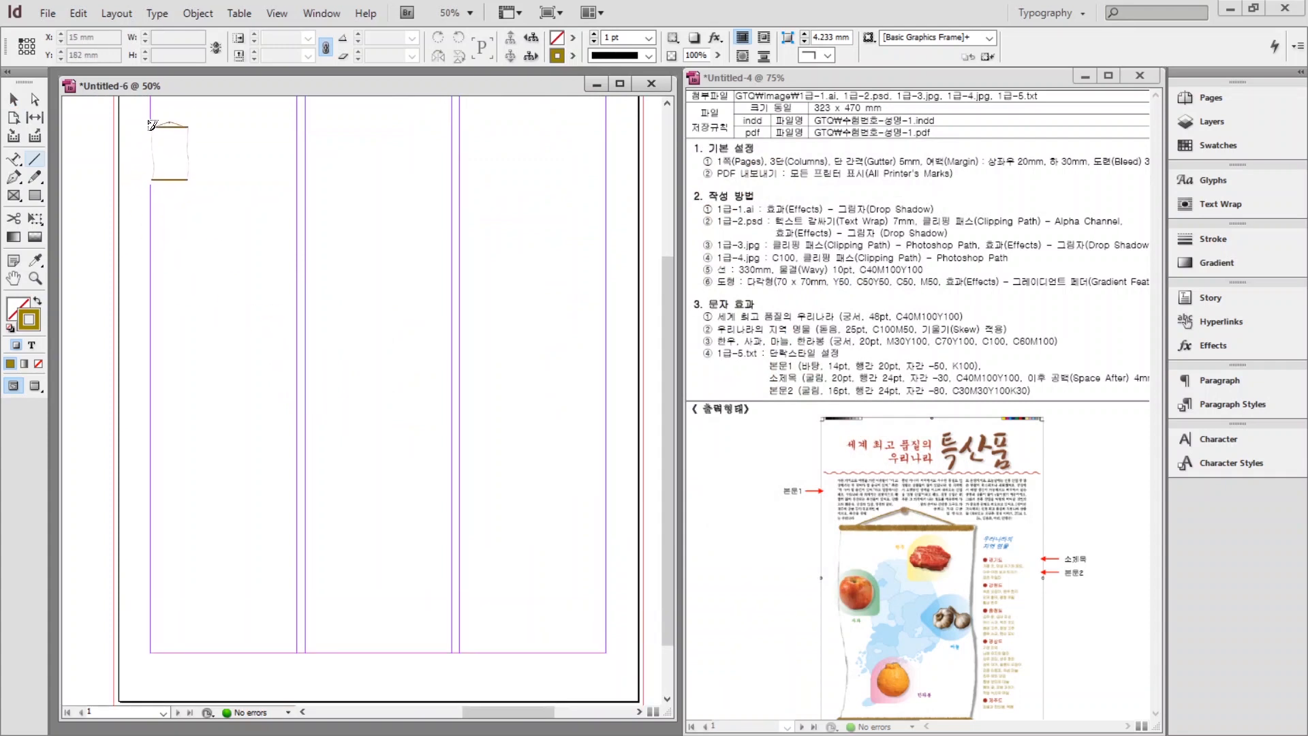
left_click_drag(152, 126, 492, 695)
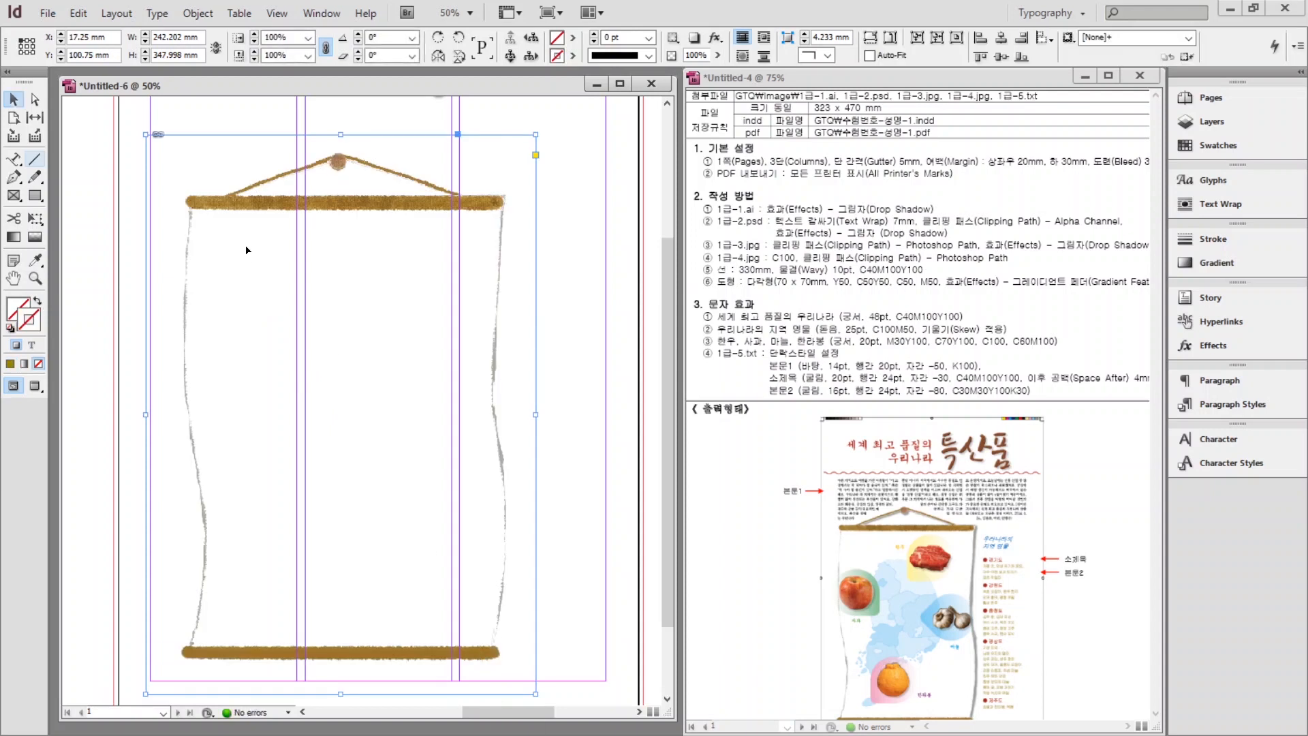
left_click_drag(252, 248, 218, 250)
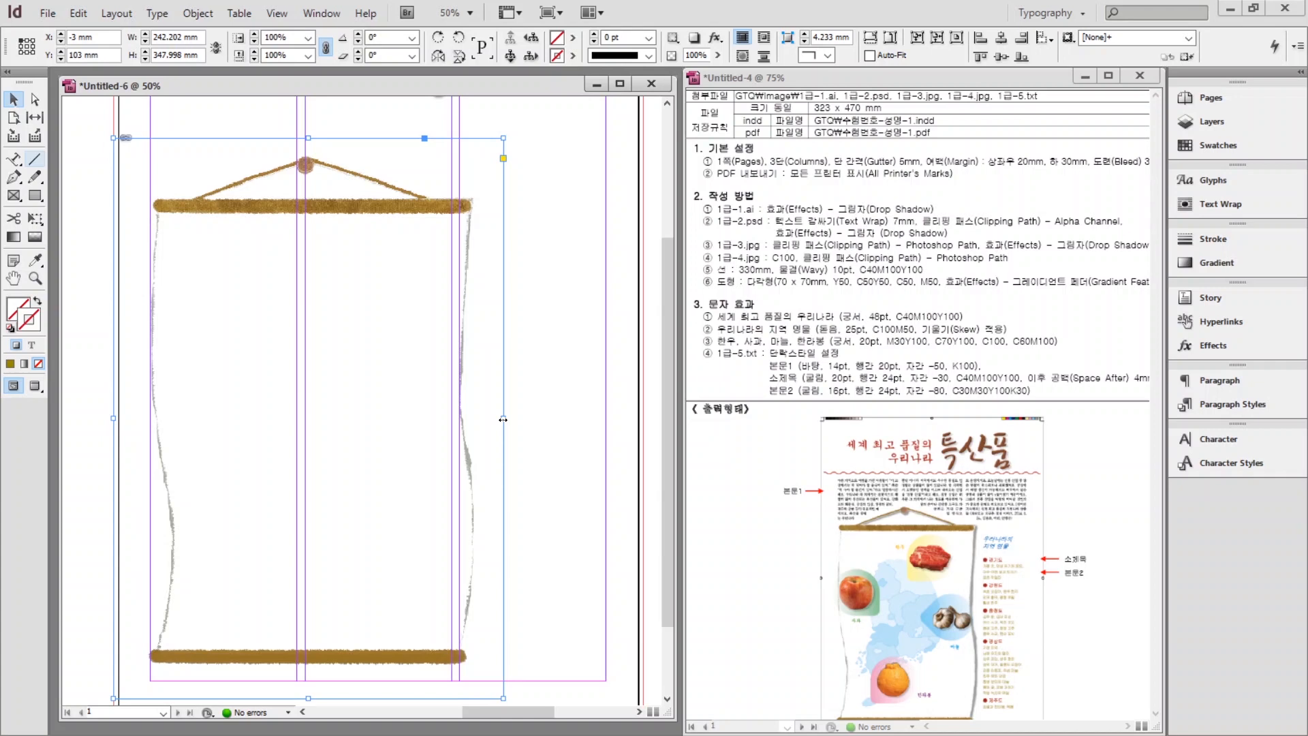
Try cropping and squeezing the scroll frame and image, then undo the squeeze.
left_click_drag(503, 419, 379, 419)
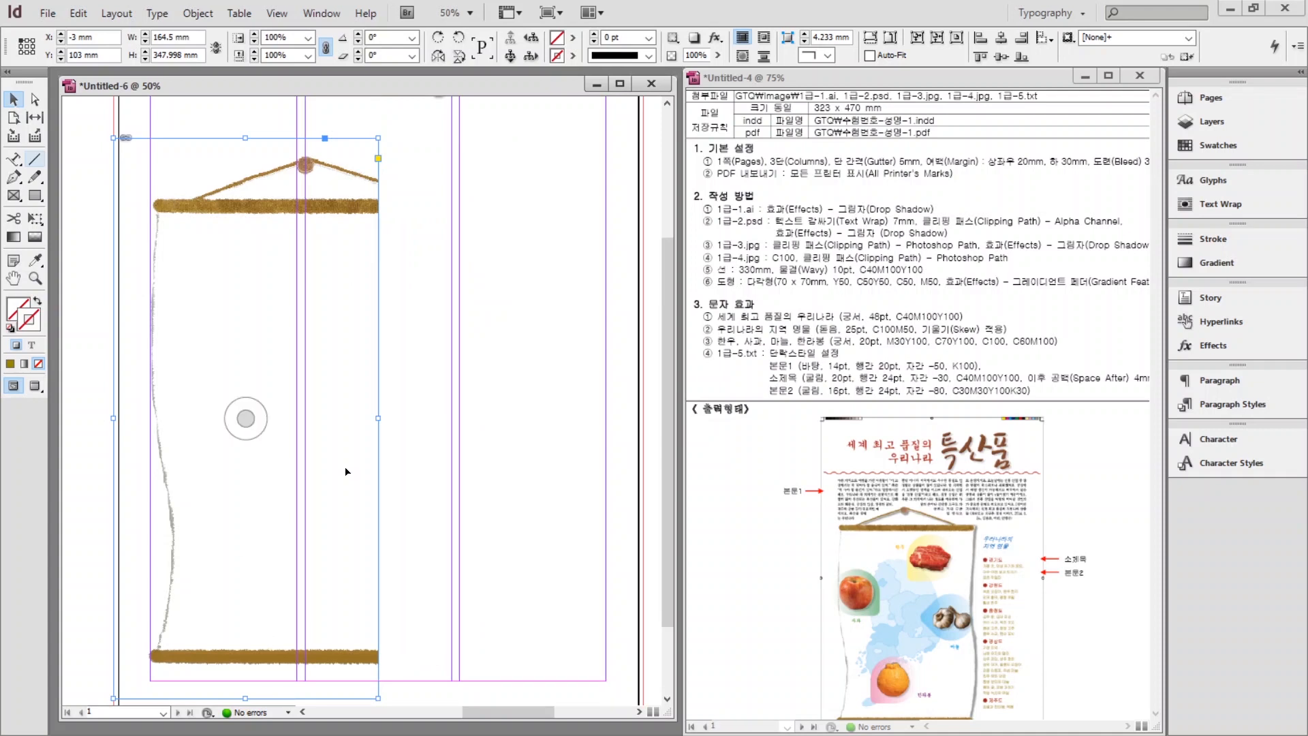
left_click_drag(377, 419, 495, 419)
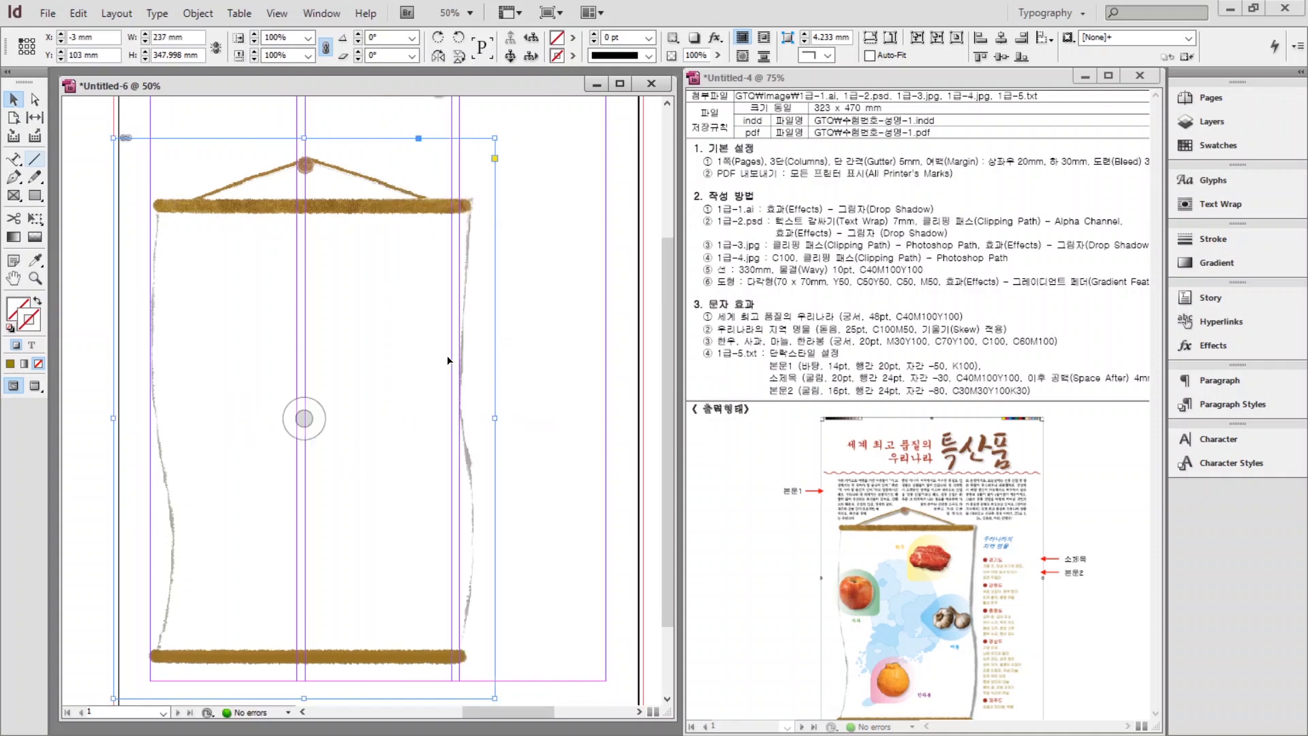
double_click(436, 321)
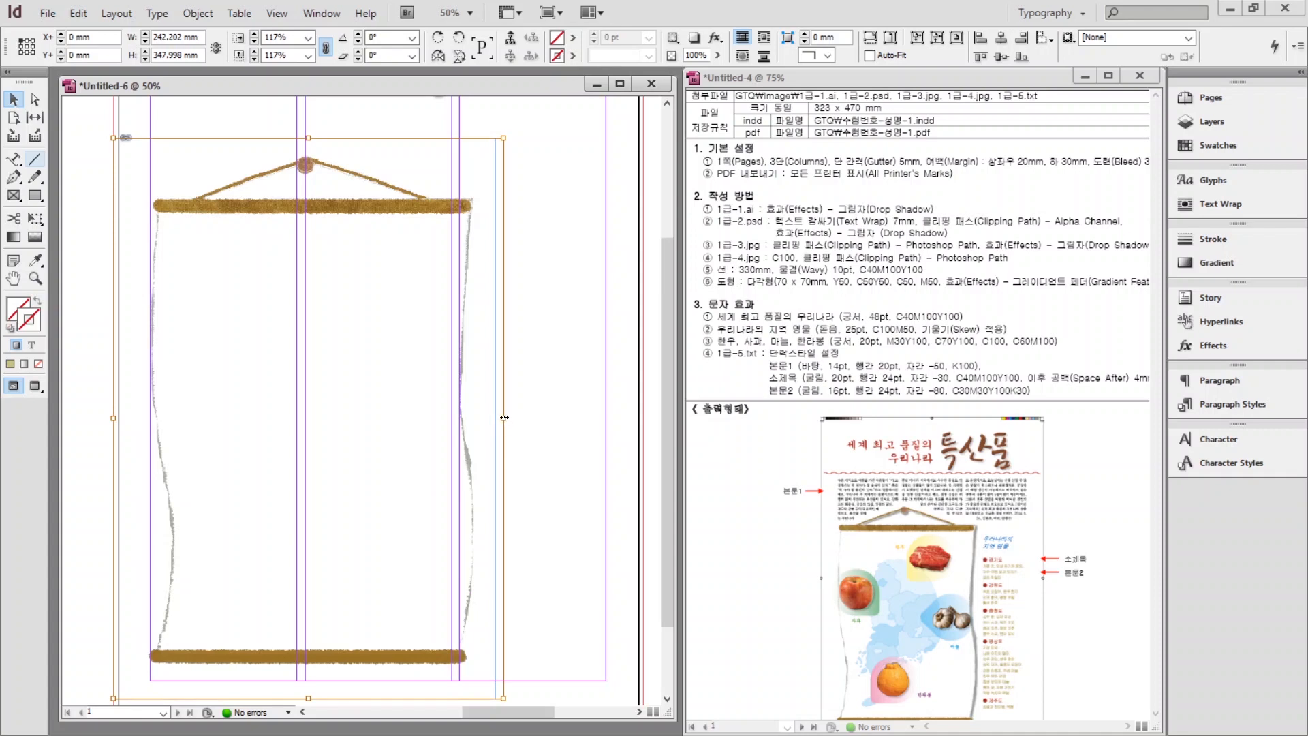
left_click_drag(504, 420, 348, 420)
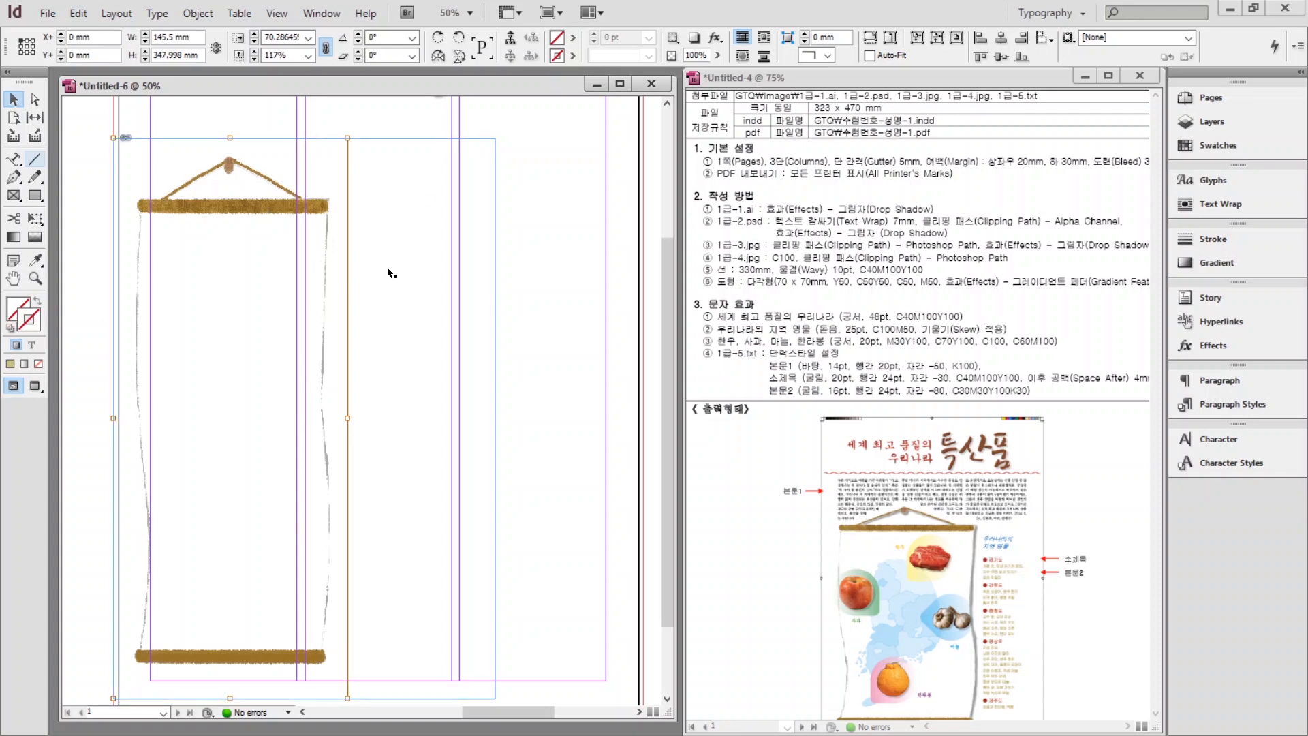
key("ctrl+z")
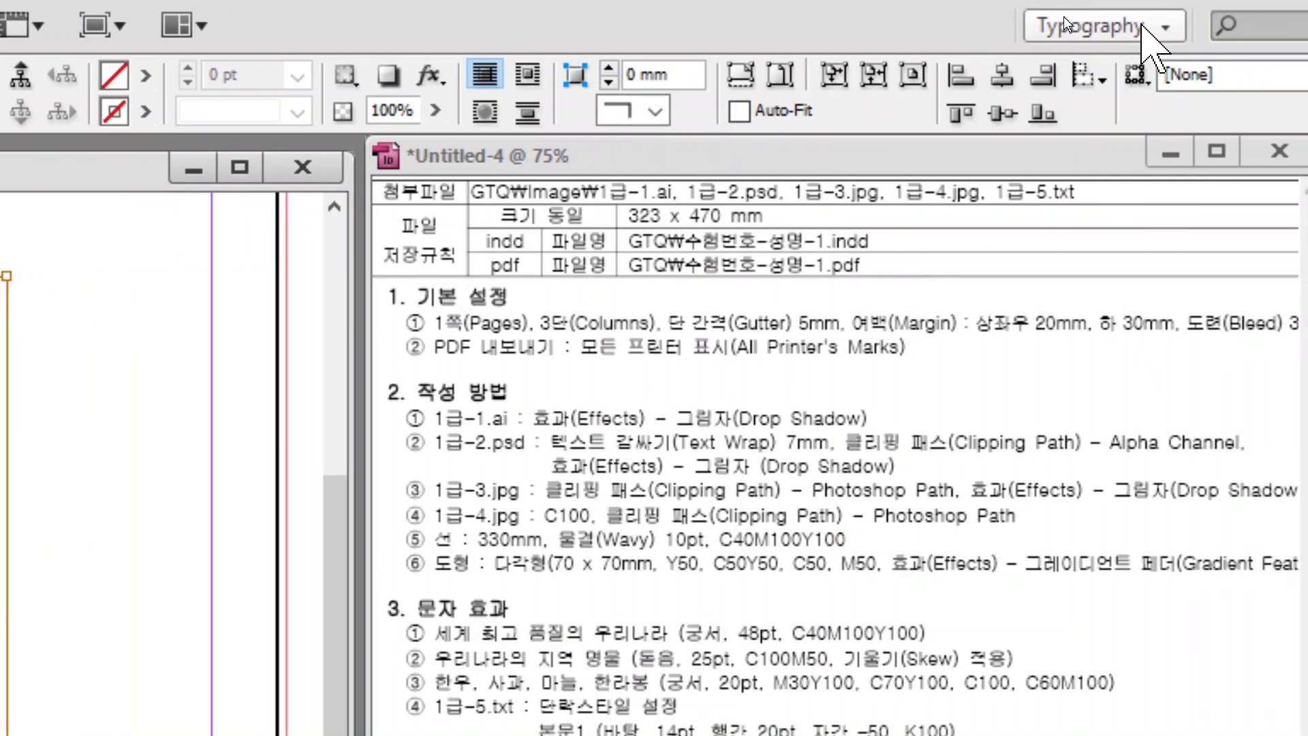
Turn on auto-fit and scale the scroll frame and image down to about 150 × 229 mm.
left_click(869, 59)
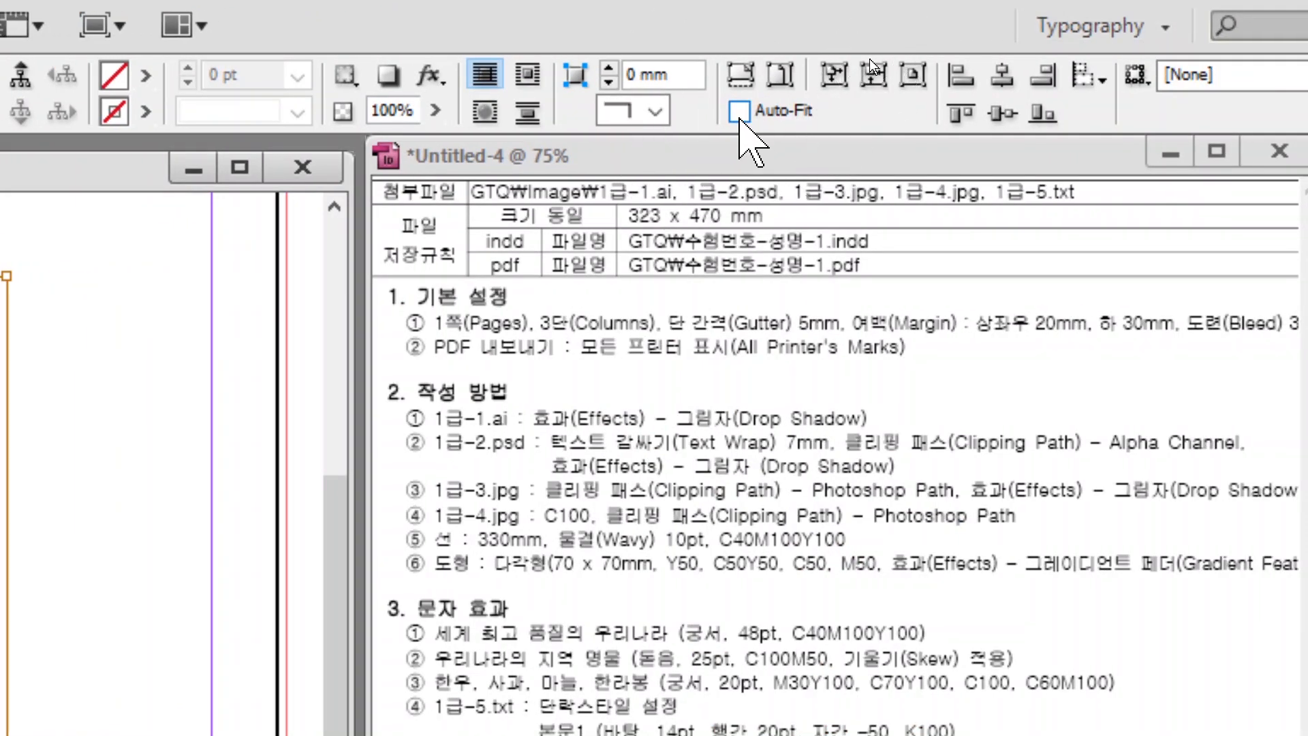
left_click(740, 111)
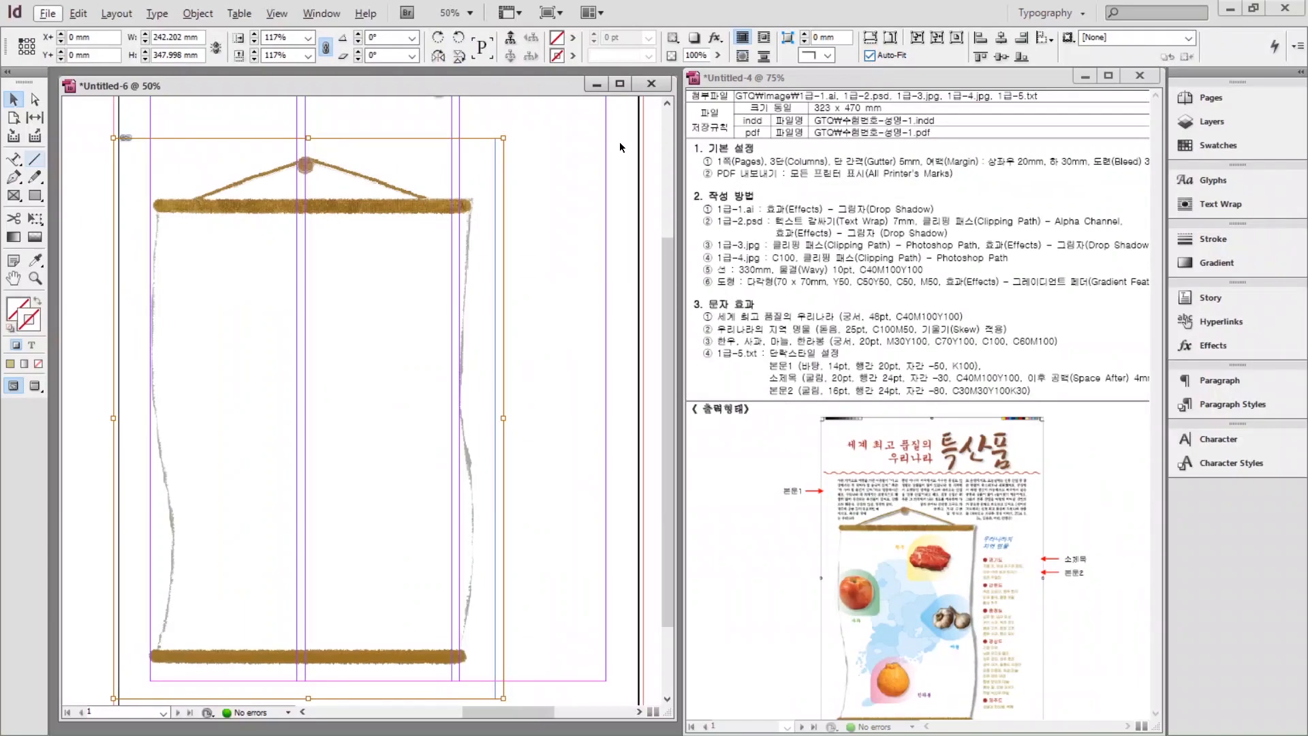
left_click(495, 151)
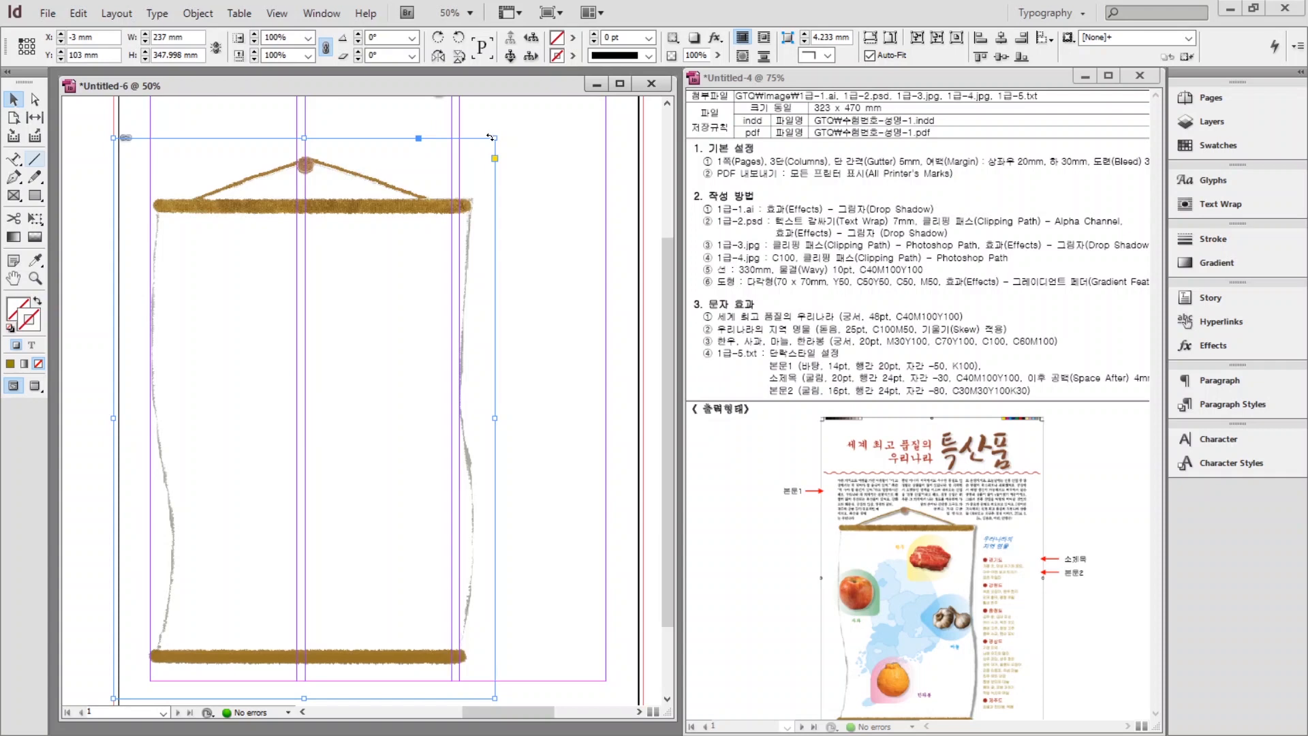
left_click_drag(498, 138, 356, 330)
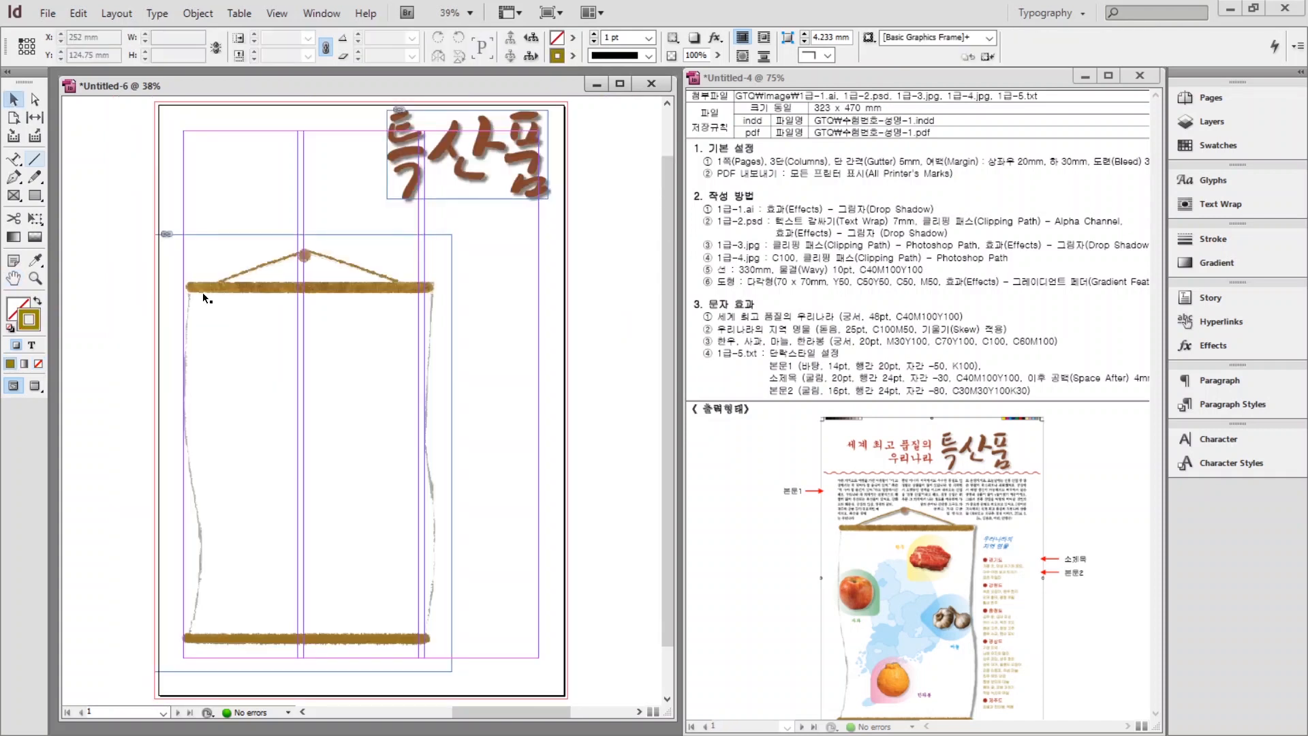
Move the scroll to the lower left and set Wrap around object shape with 7 mm offset.
left_click_drag(203, 293, 186, 317)
left_click(546, 279)
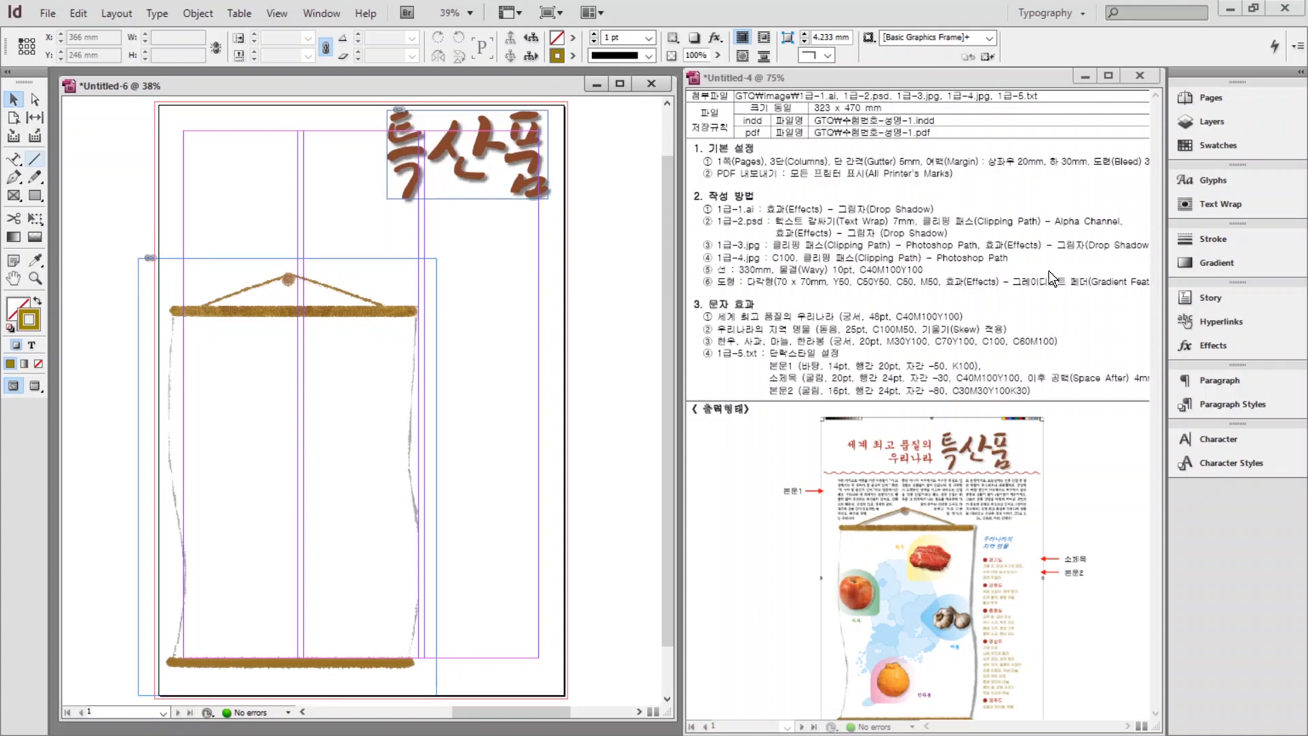
left_click(1219, 202)
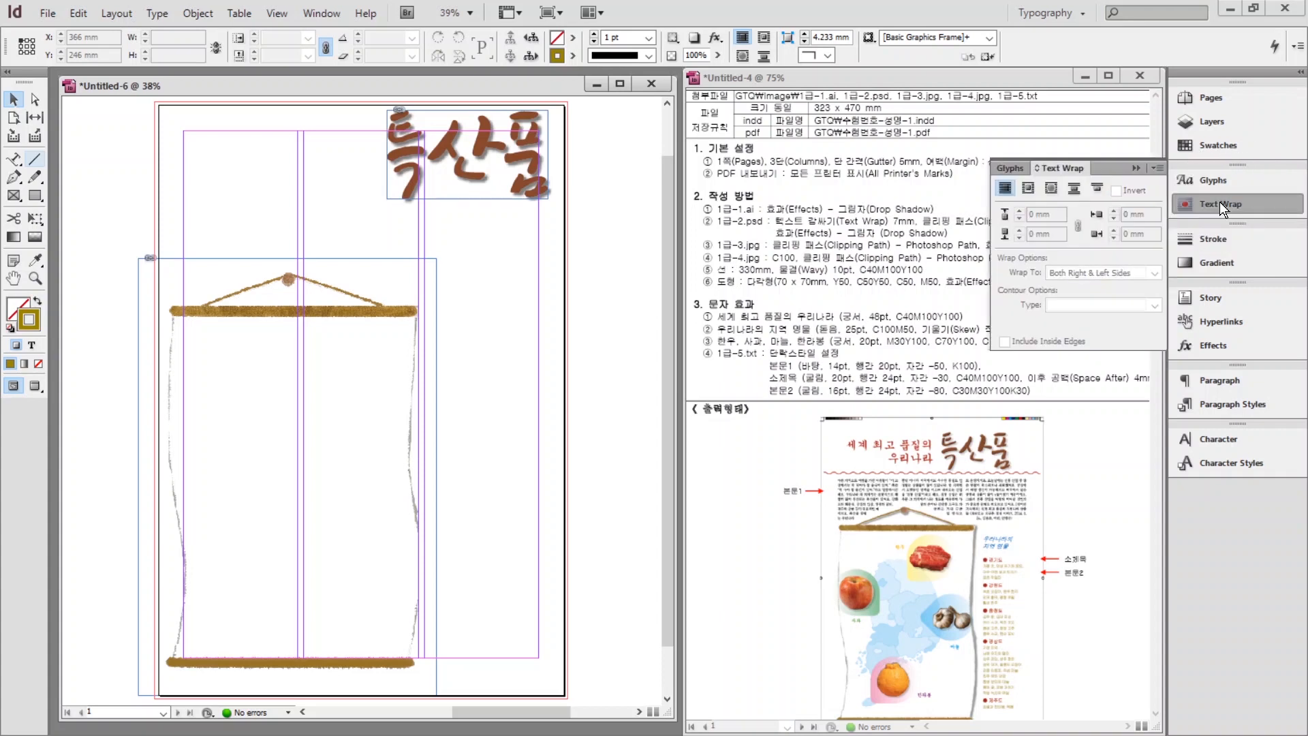
left_click(1053, 187)
left_click(1053, 188)
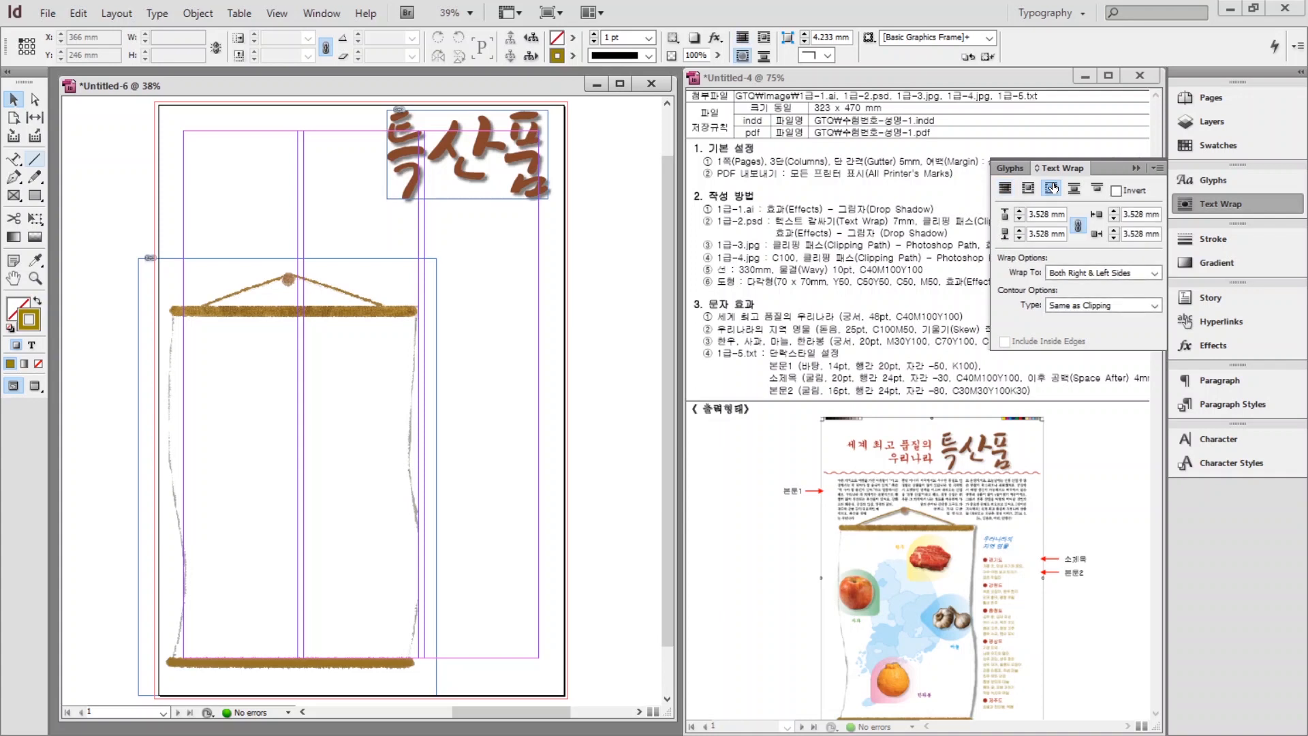
double_click(1031, 215)
type("7")
key("Return")
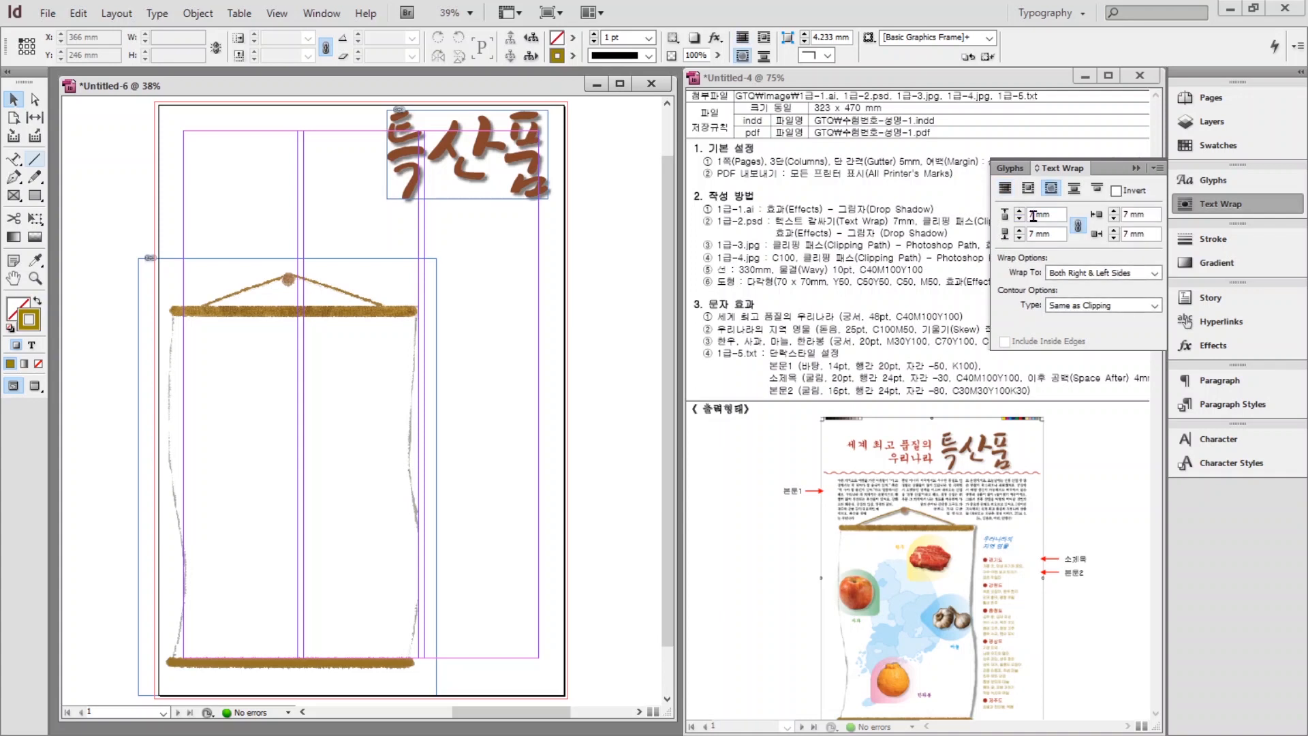
Reapply the shape wrap with a 7 mm offset to the selected scroll frame.
left_click(368, 308)
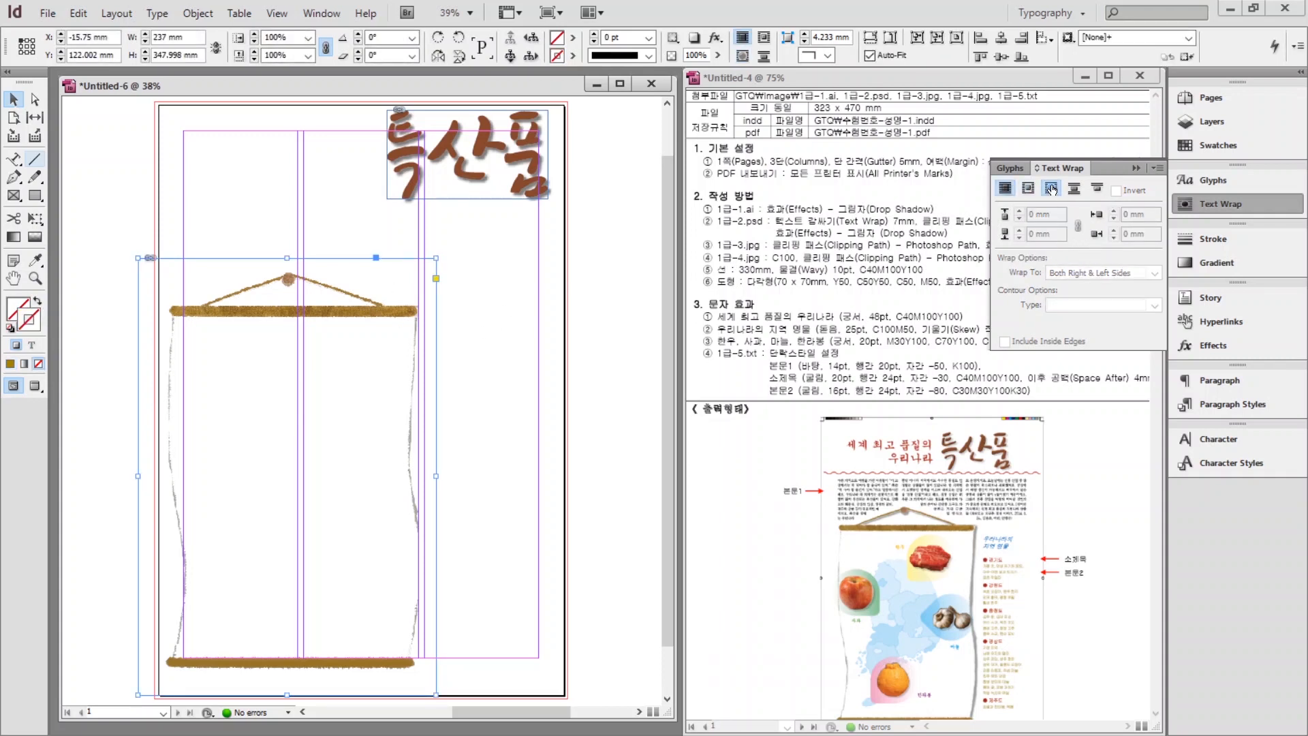
left_click(1051, 189)
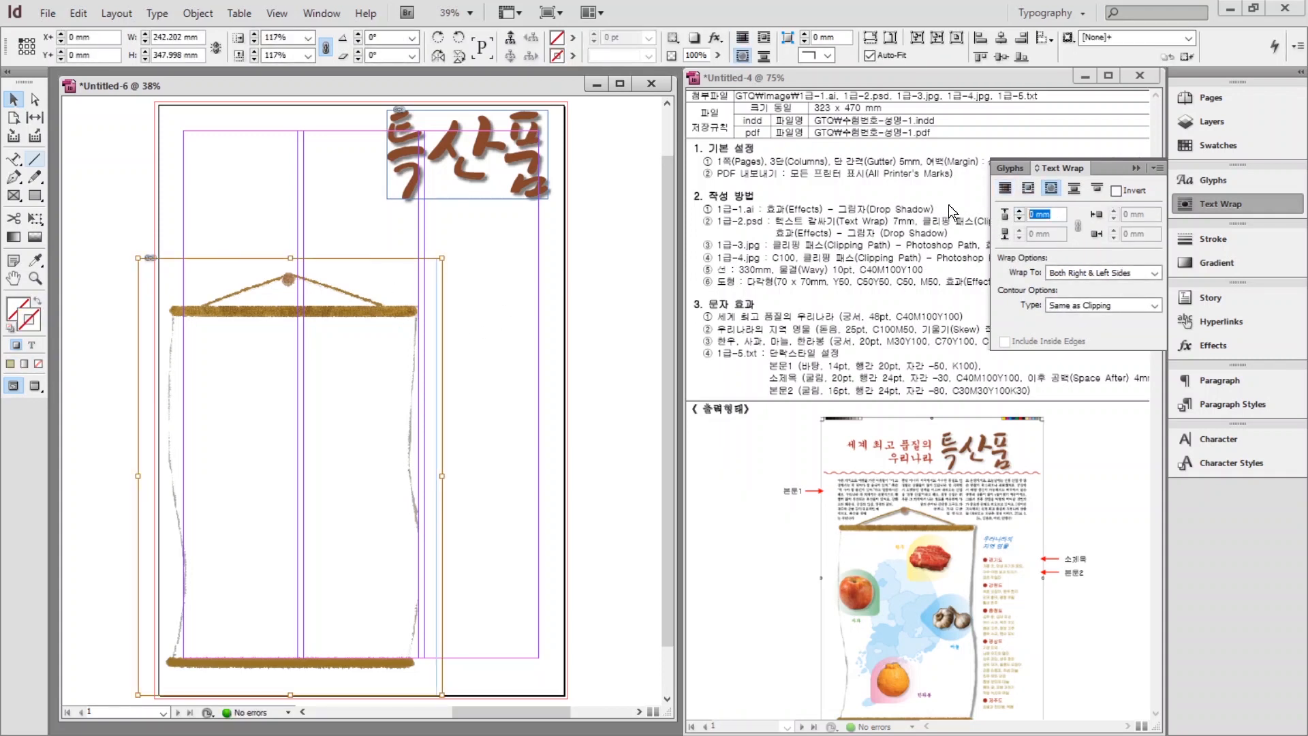
type("7")
key("Return")
key("ctrl+shift+a")
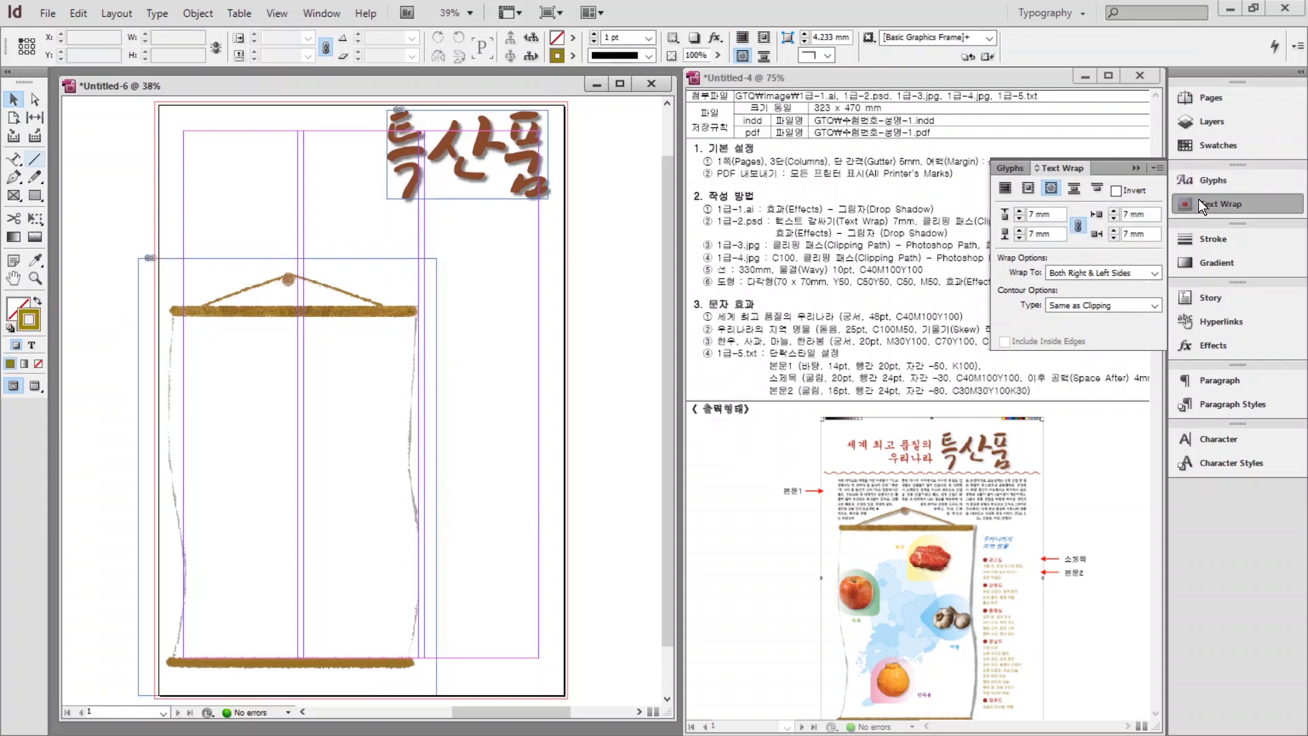
Close the Text Wrap panel and select the scroll image.
left_click(1199, 201)
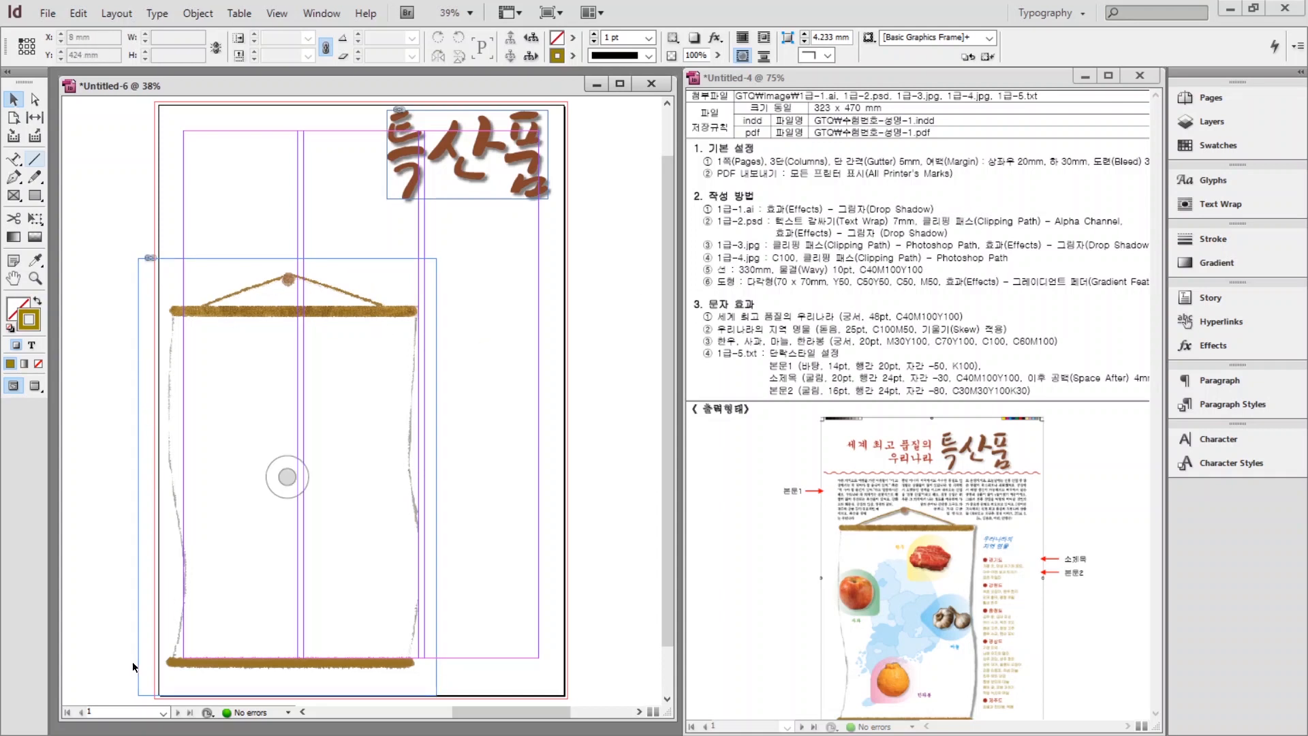
left_click(203, 15)
left_click(203, 13)
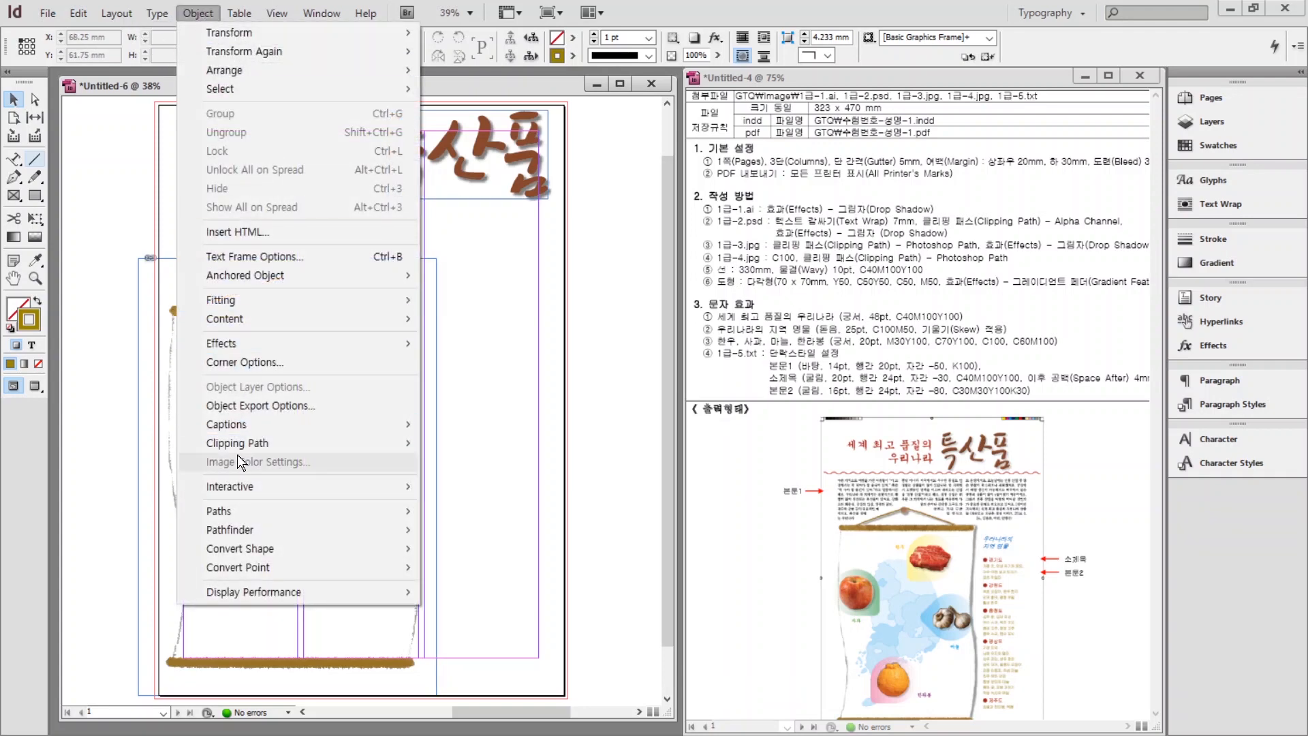
mouse_move(236, 448)
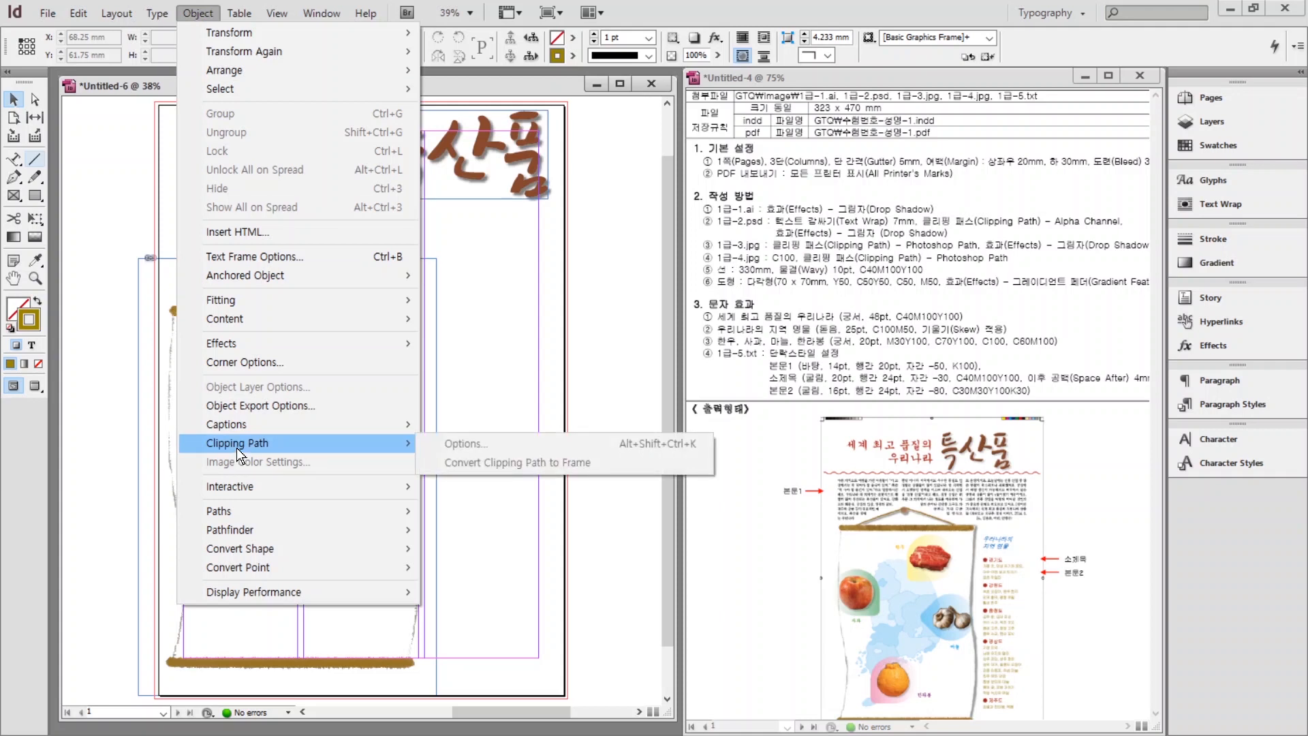
left_click(96, 358)
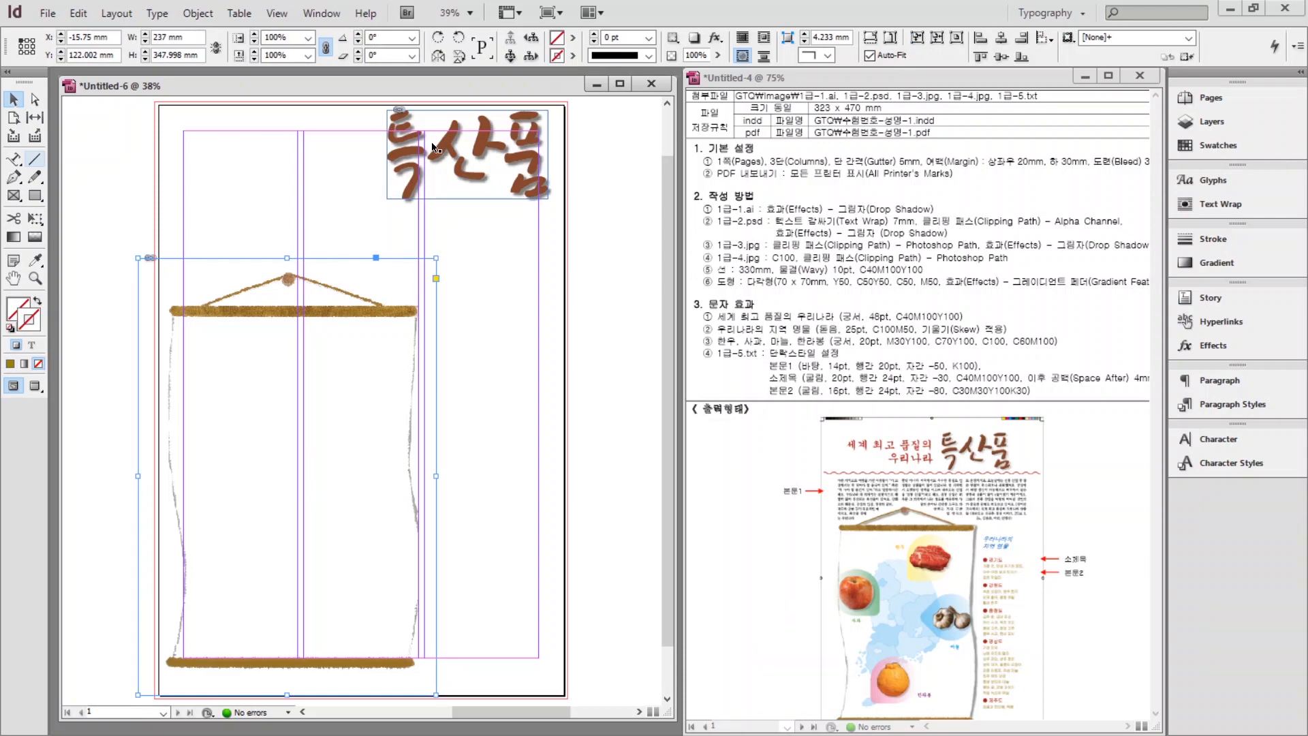
Set the scroll image's clipping path type to Alpha Channel.
left_click(199, 14)
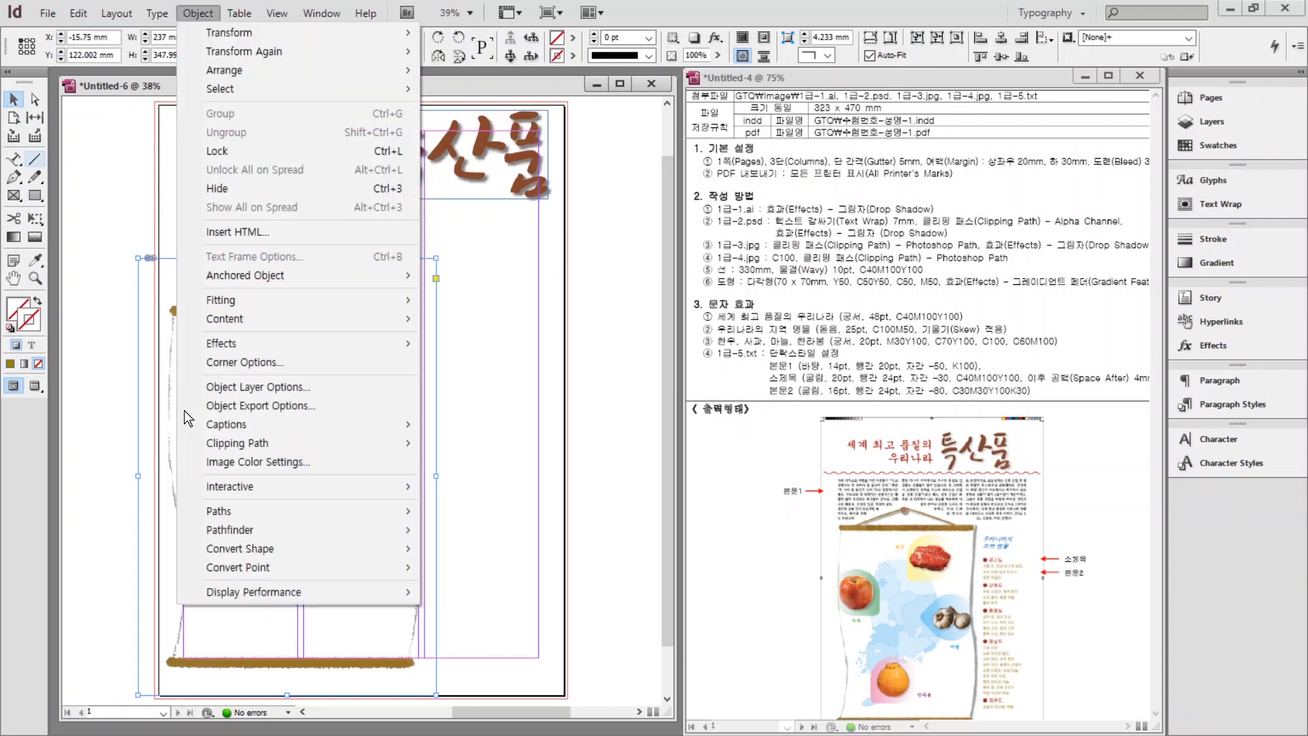
mouse_move(290, 444)
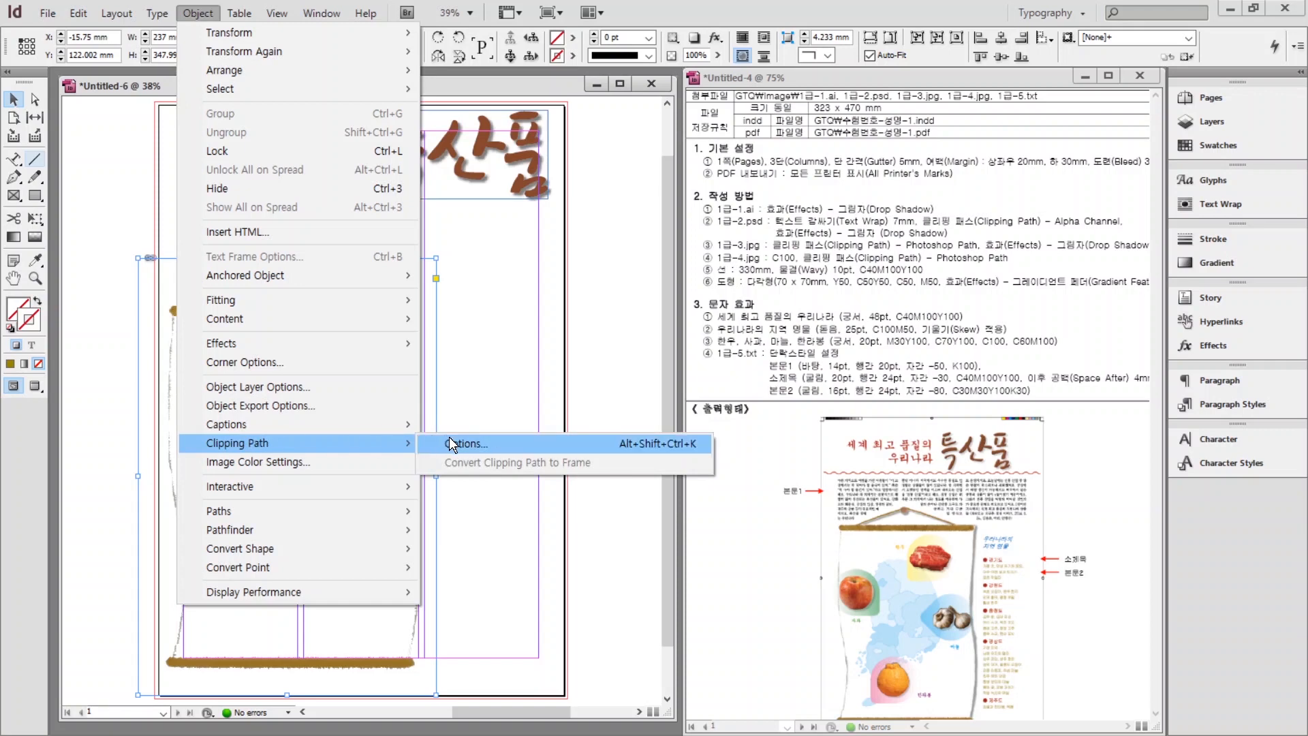
left_click(450, 444)
left_click(784, 419)
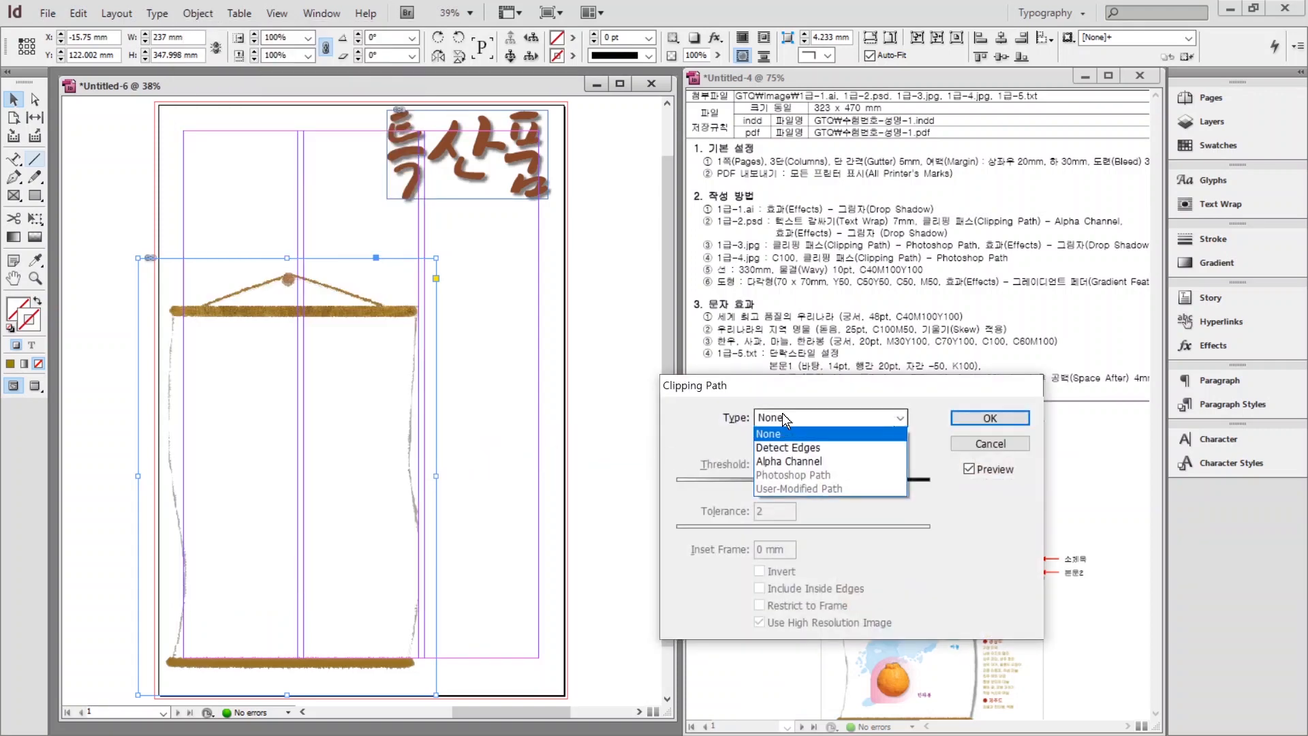
left_click(790, 461)
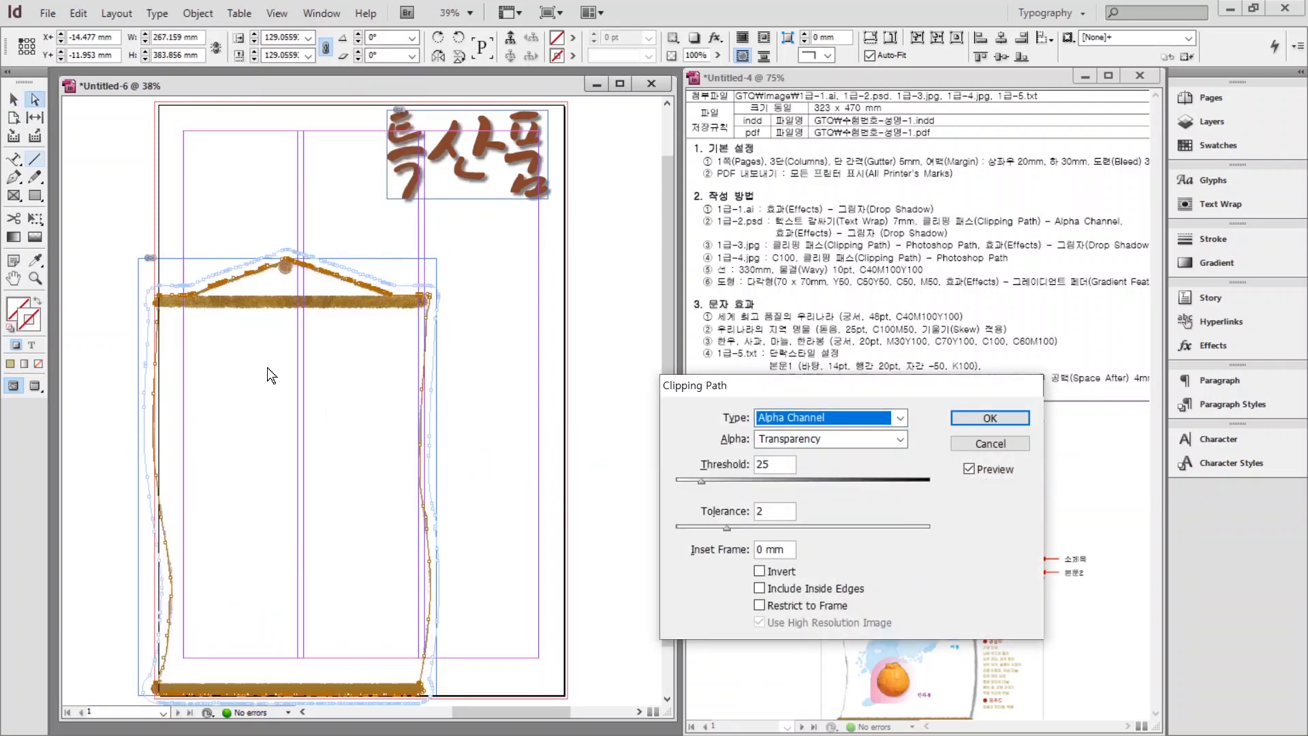
left_click(973, 416)
Reselect the scroll to check its clipping outline, then return to the Selection tool.
left_click(565, 394)
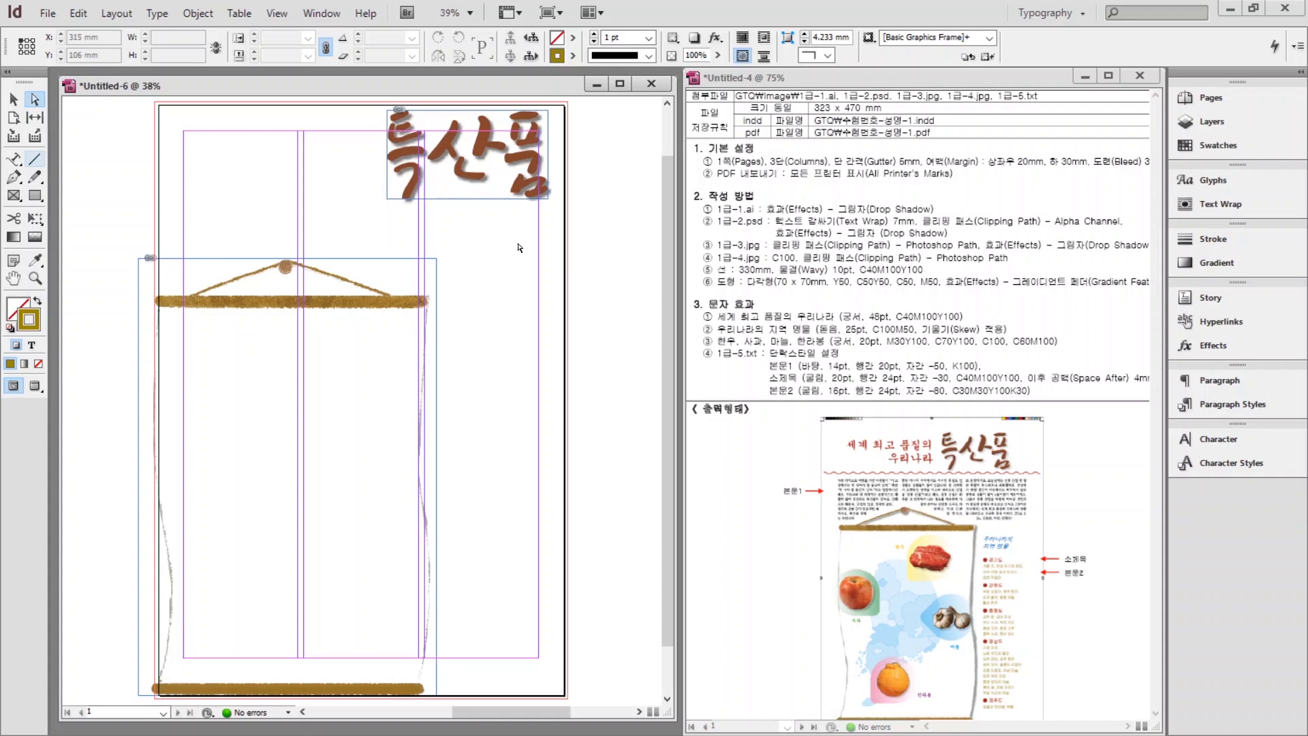
left_click(350, 347)
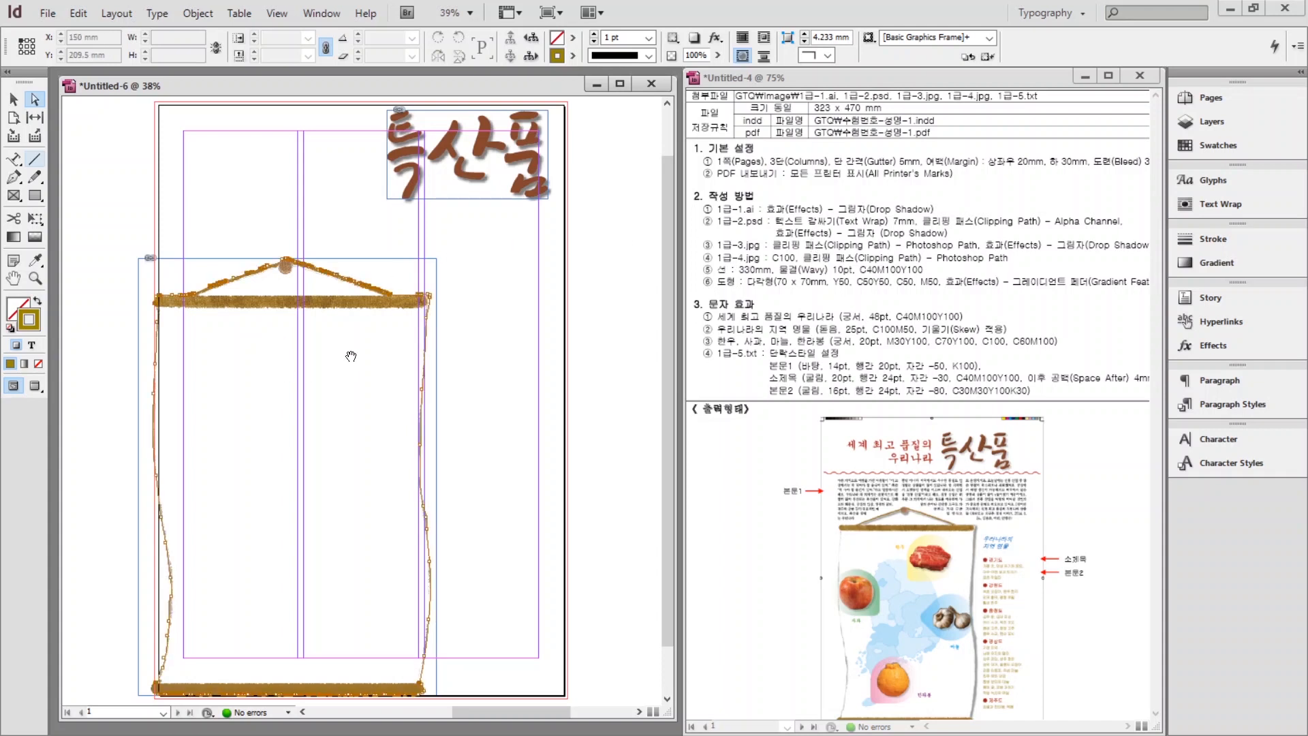
right_click(312, 357)
left_click(528, 315)
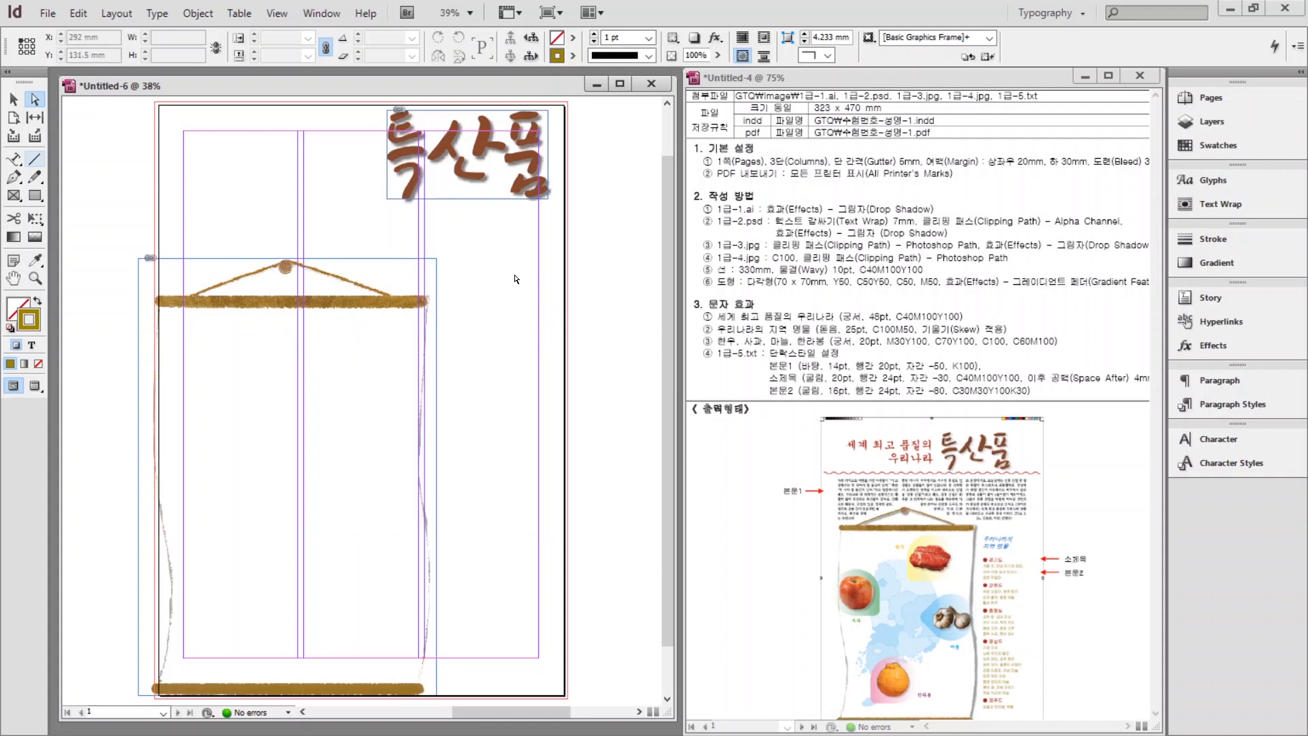
left_click(14, 100)
Give the scroll image a default Drop Shadow: Multiply, 75% opacity, 3.492 mm, 135°.
left_click(333, 306)
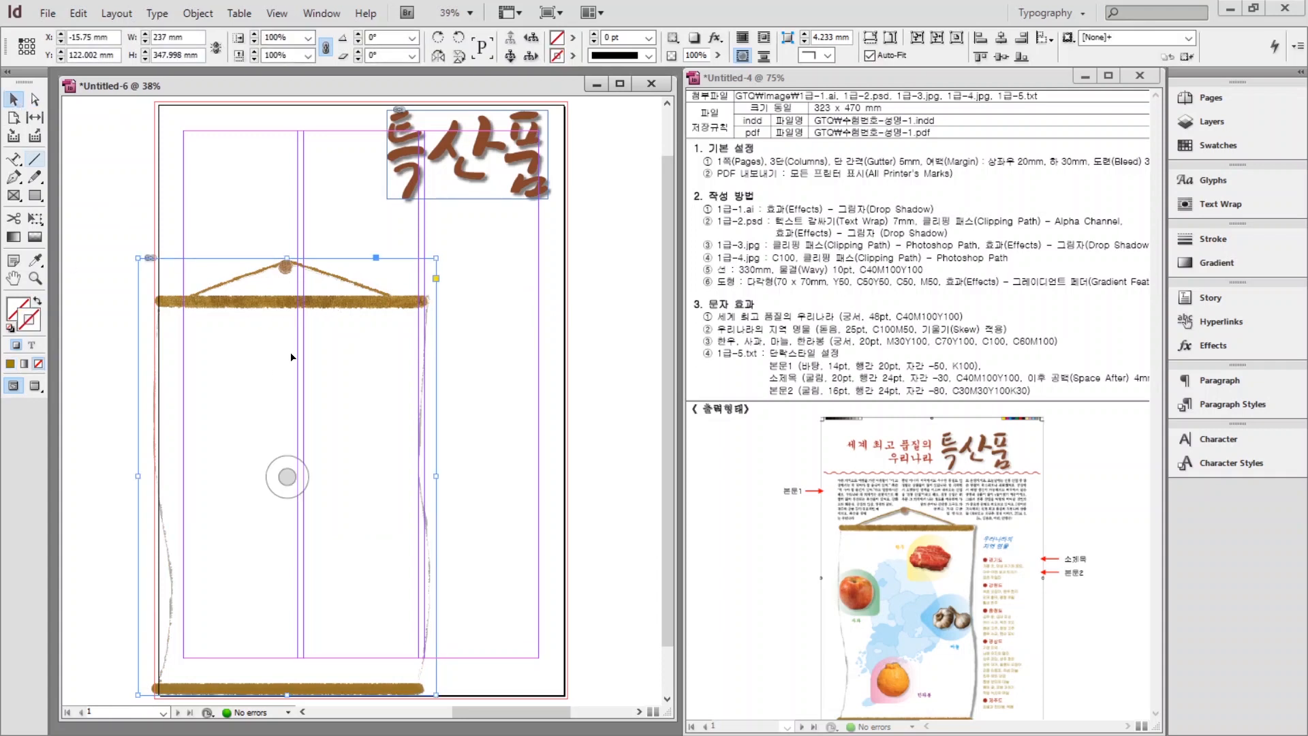
right_click(374, 342)
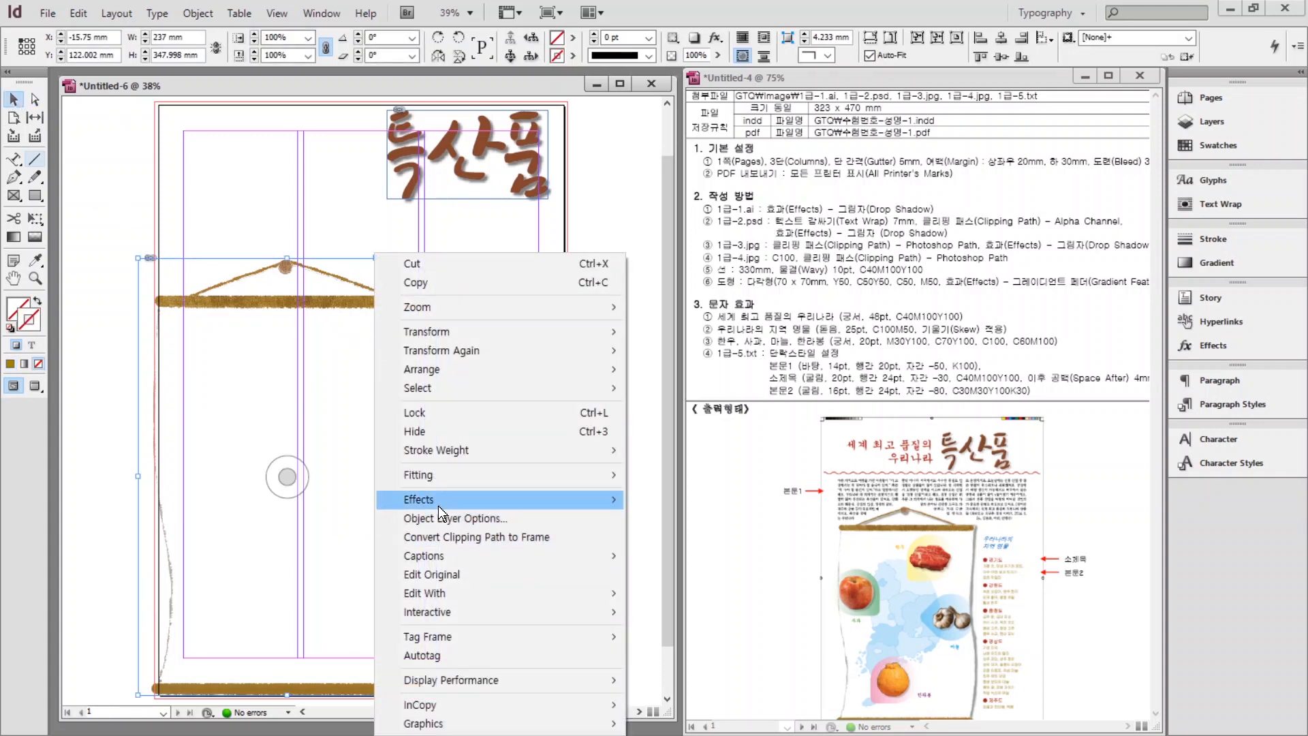
mouse_move(457, 510)
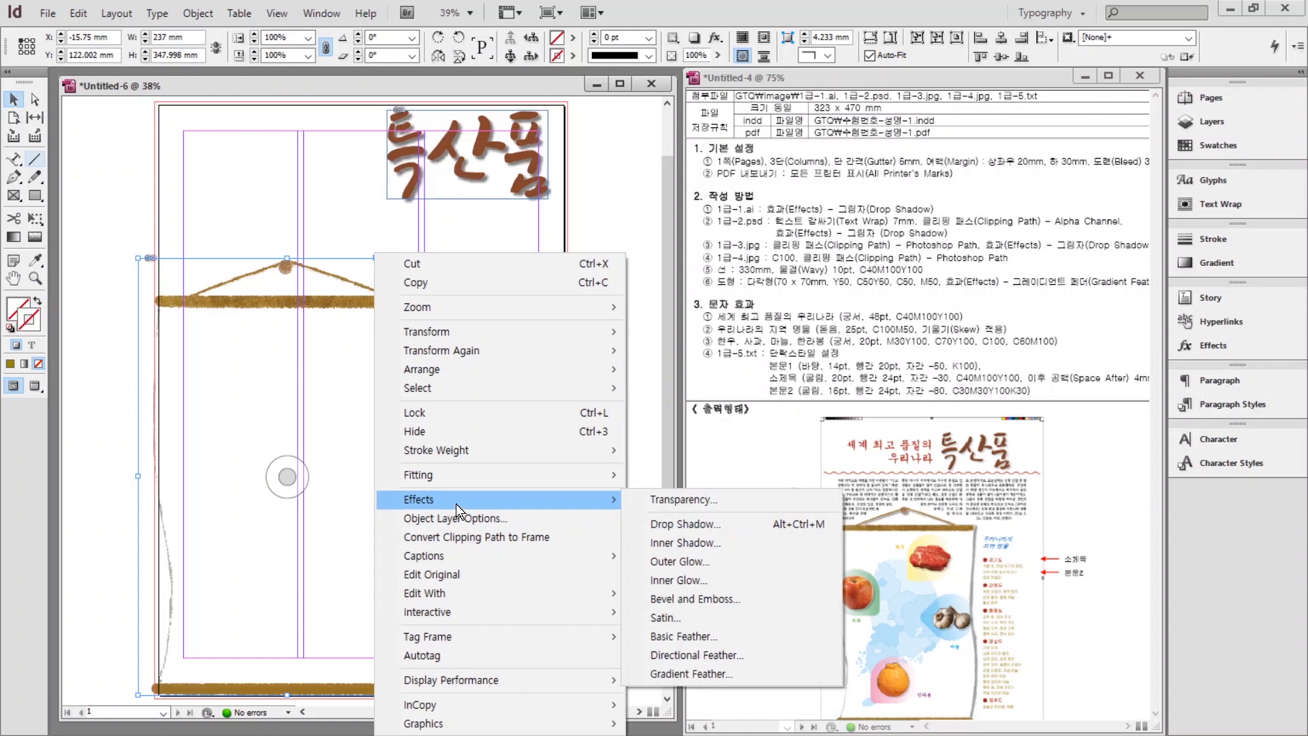
left_click(693, 526)
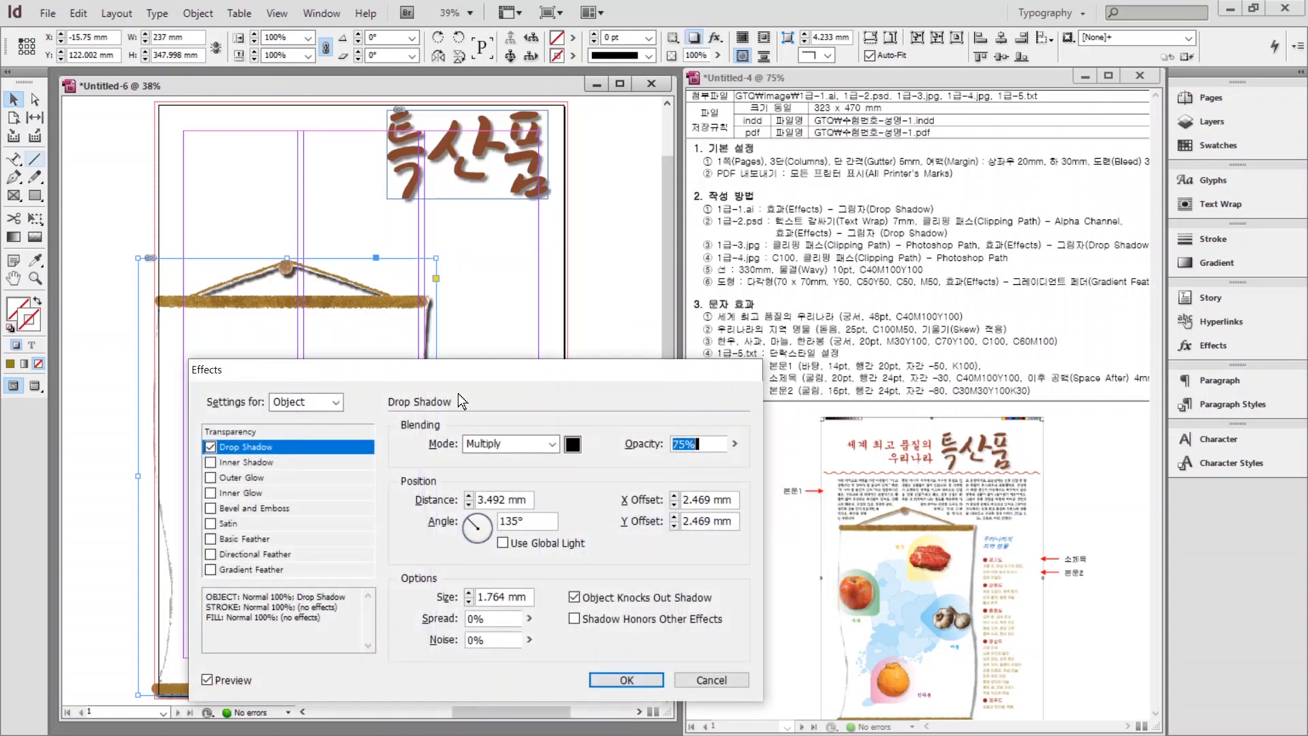
left_click_drag(460, 363, 379, 339)
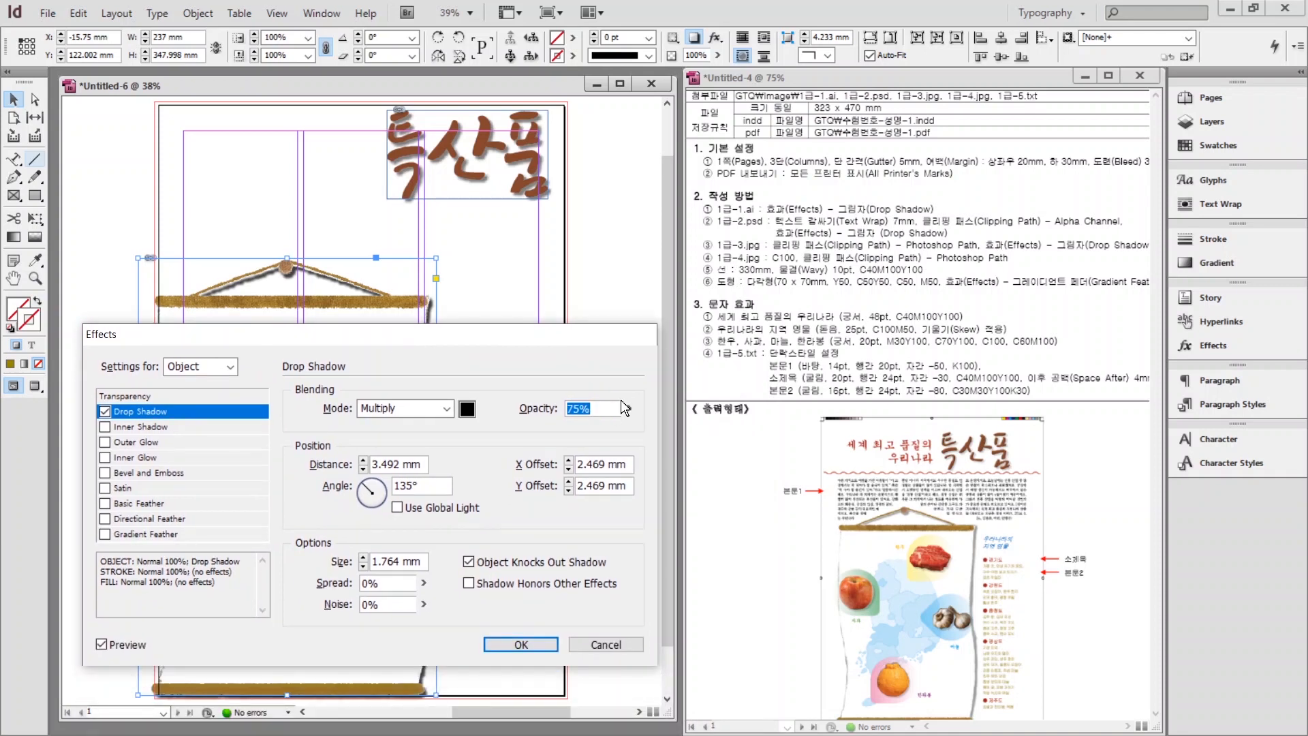
key("Return")
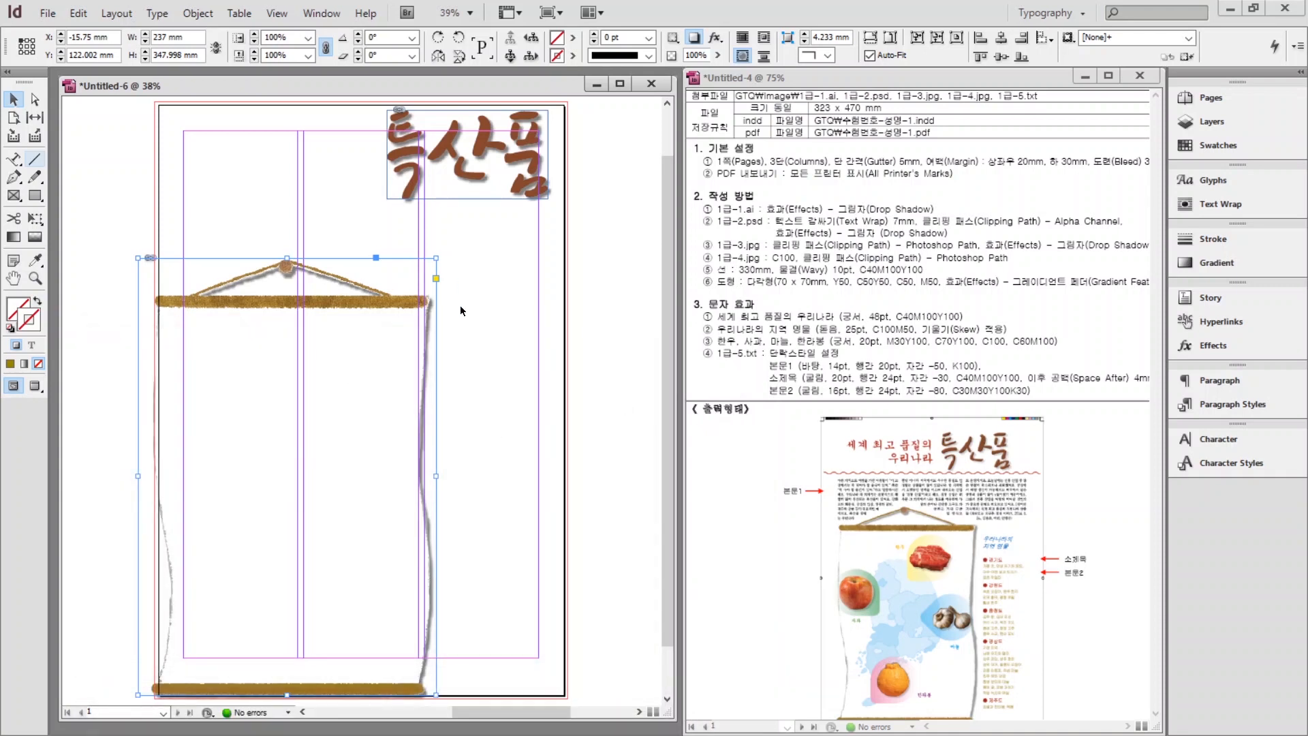
left_click(462, 312)
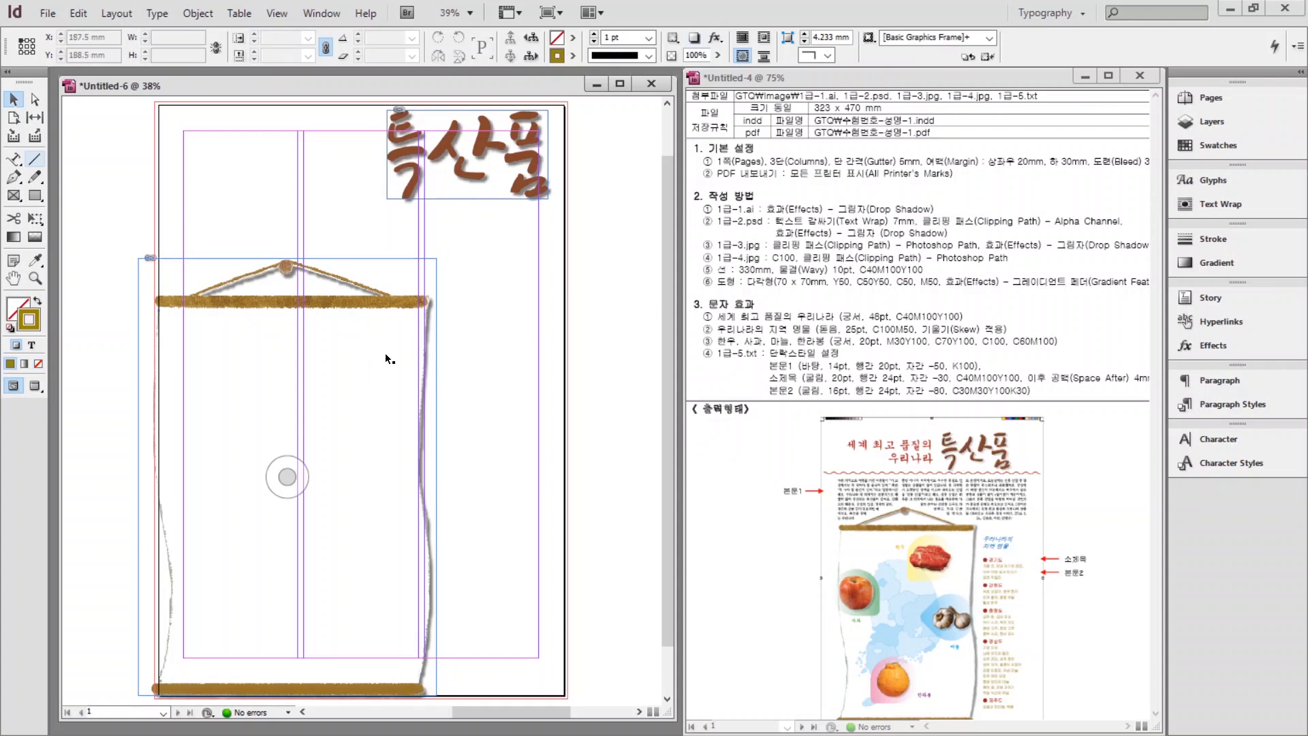
Nudge the scroll slightly and place 1급-3.jpg in a small frame beside it.
left_click(386, 353)
mouse_move(437, 258)
left_mouse_down()
mouse_move(450, 299)
mouse_move(437, 253)
left_mouse_up()
left_click(554, 275)
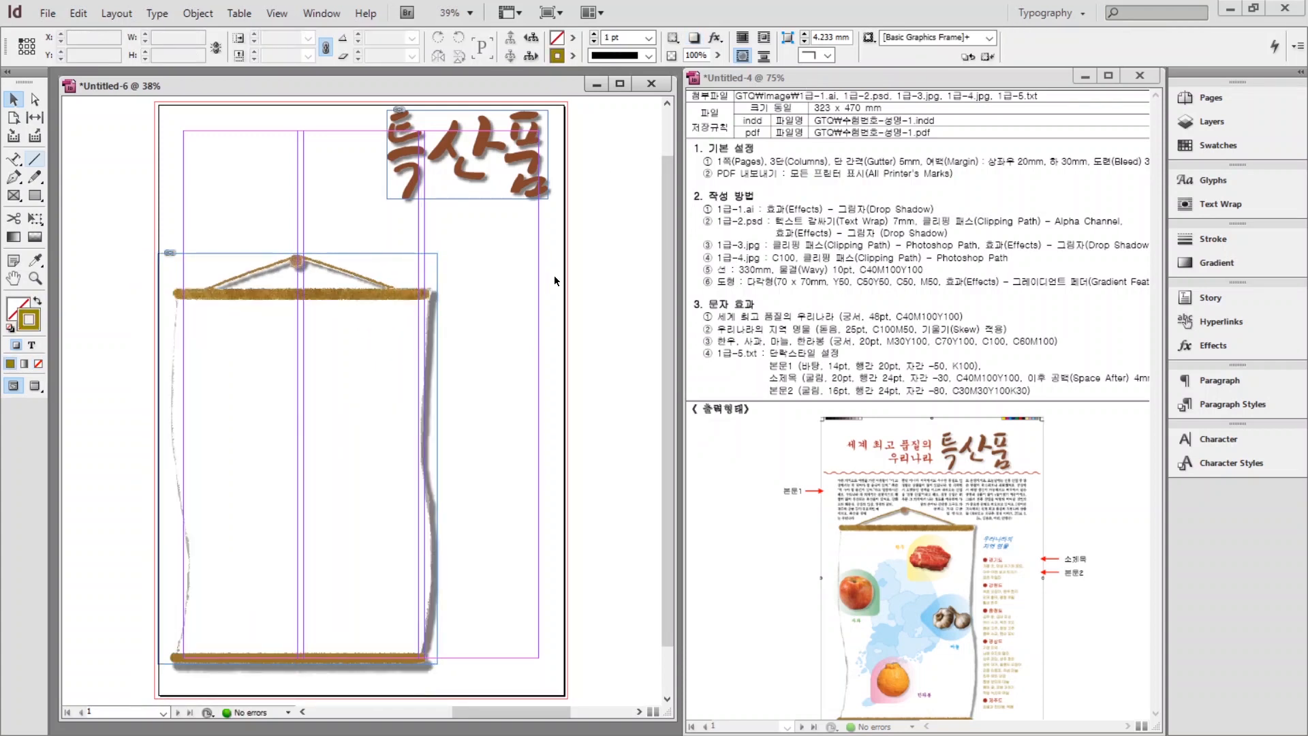
left_click(49, 15)
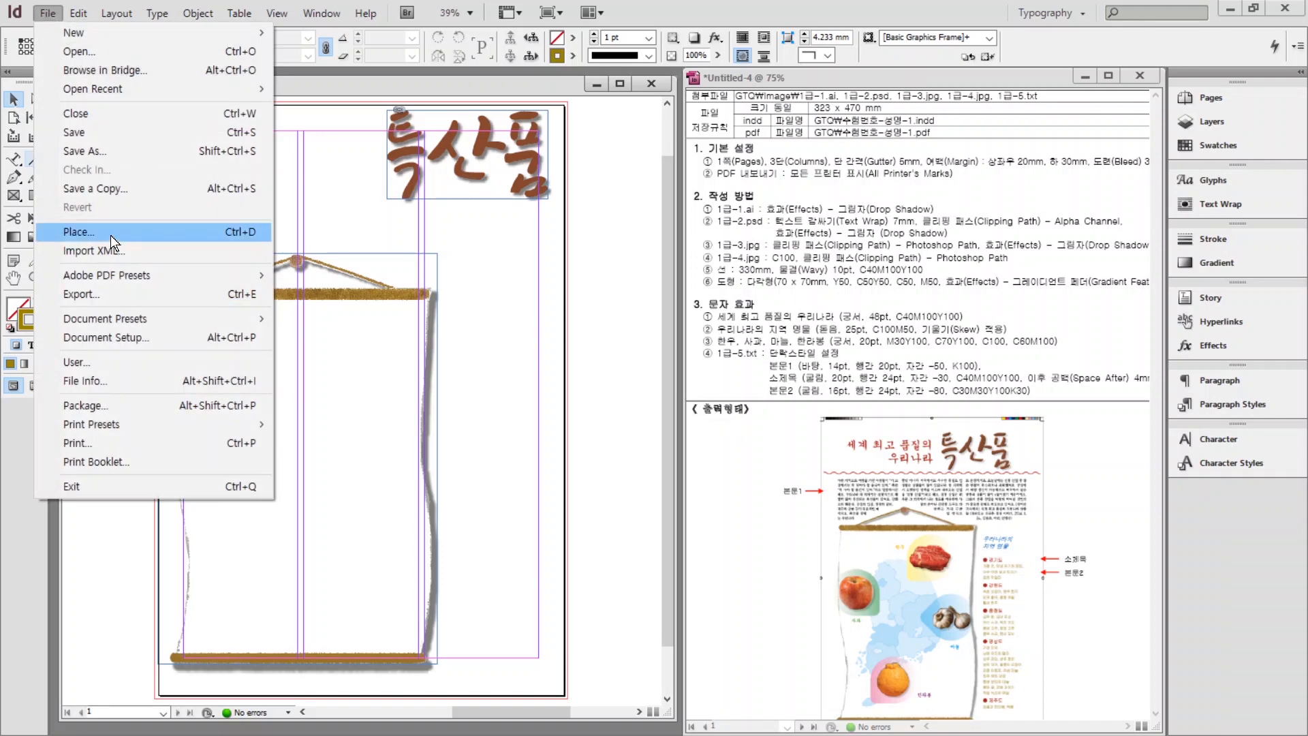
left_click(80, 235)
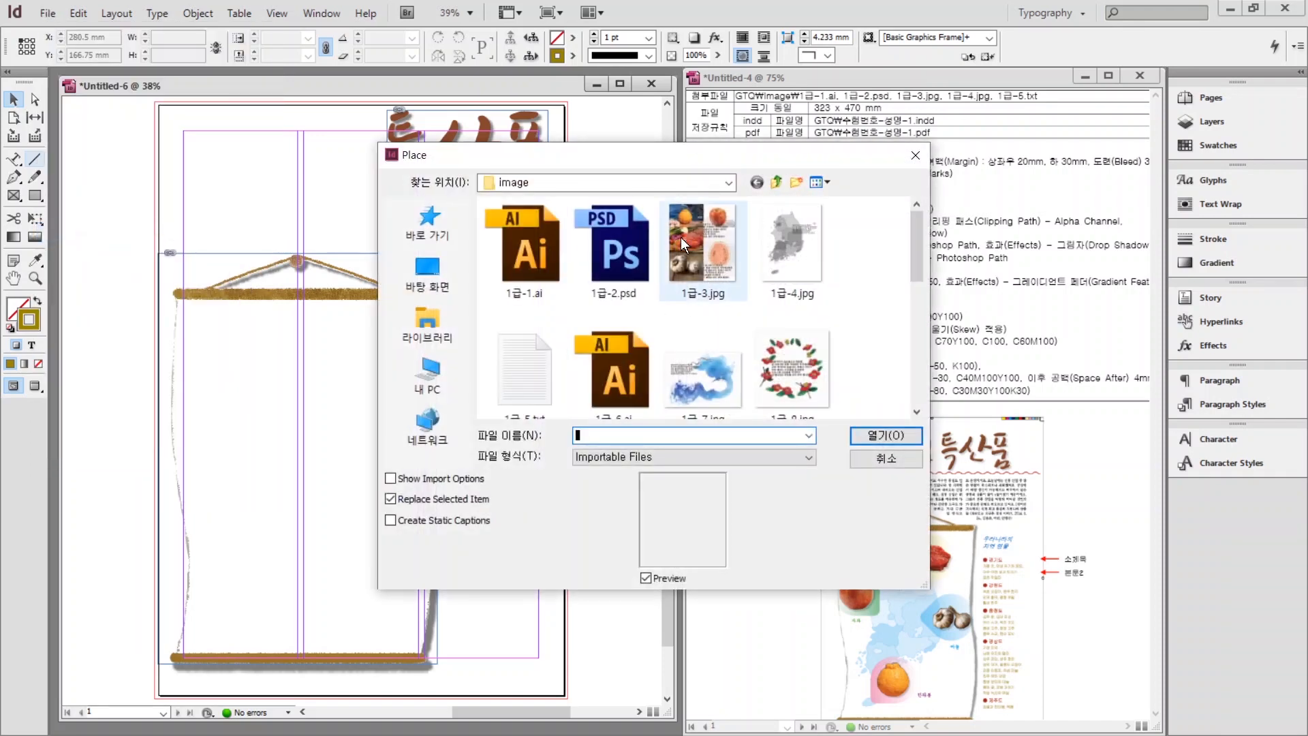
left_click(681, 237)
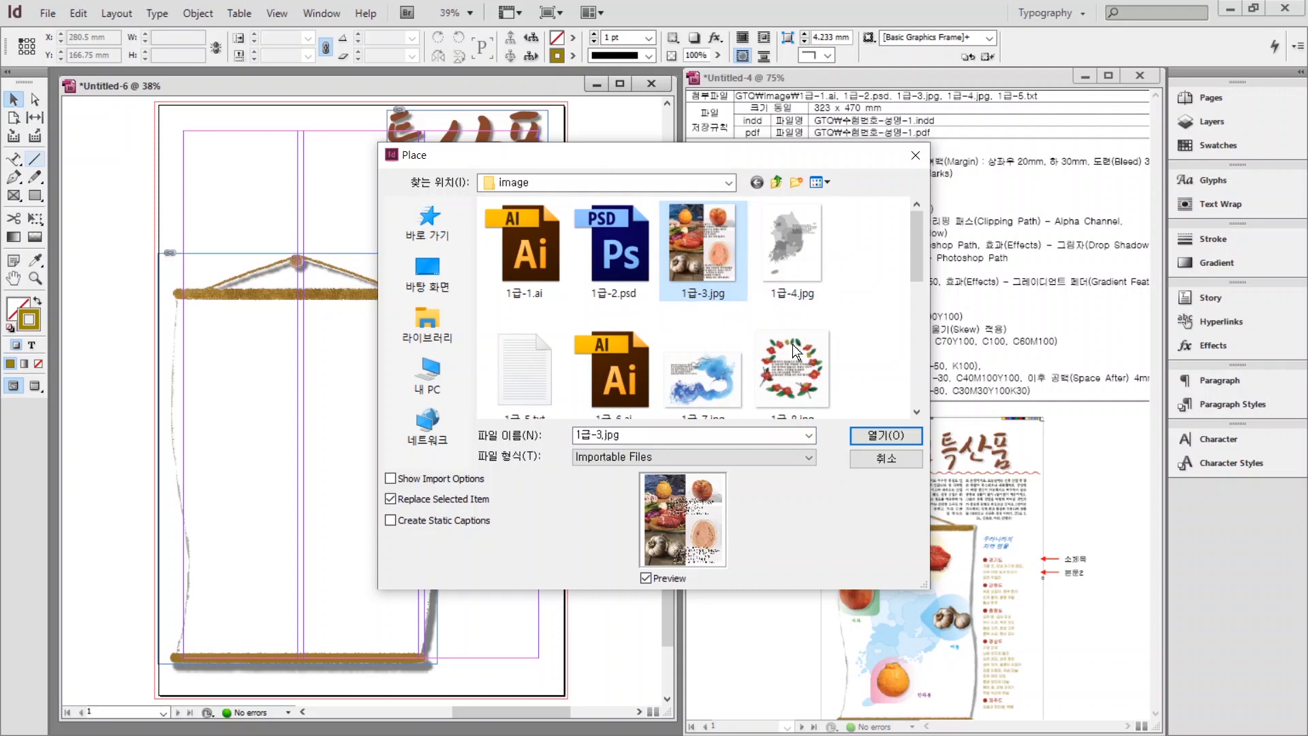
left_click(862, 434)
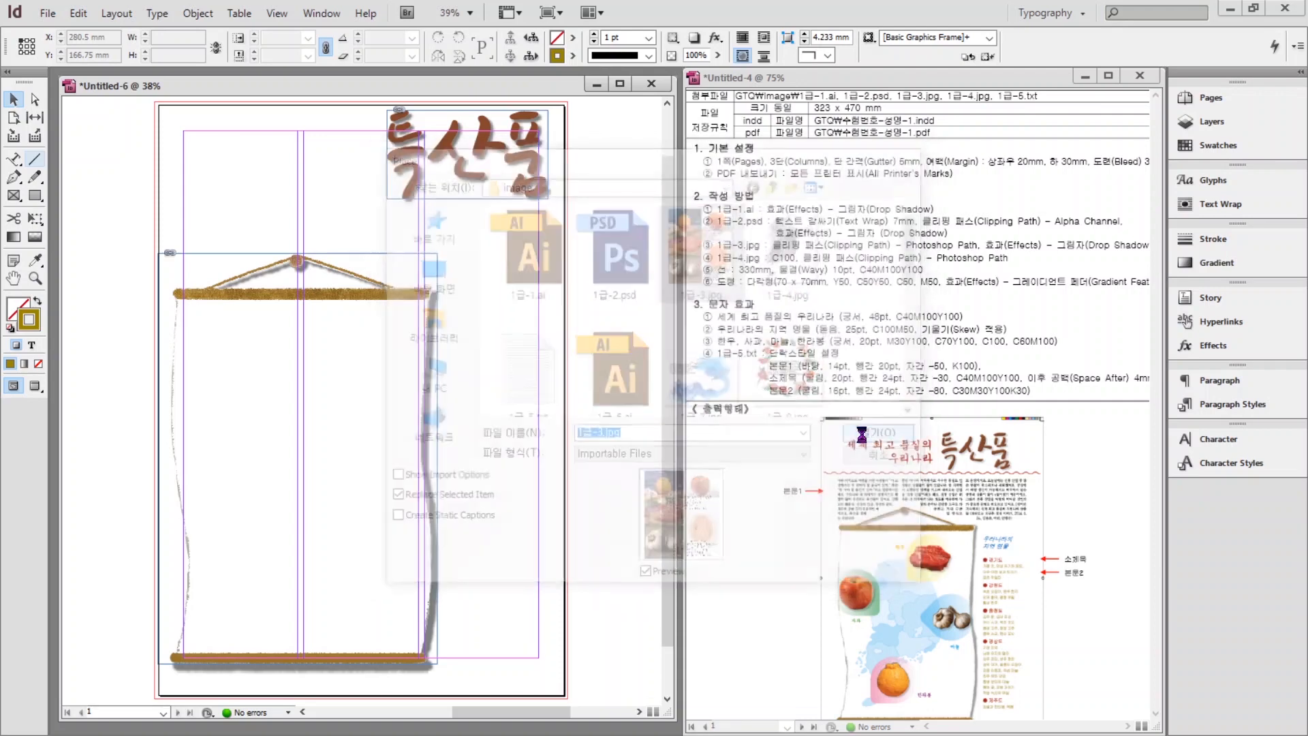
left_click_drag(456, 250, 553, 306)
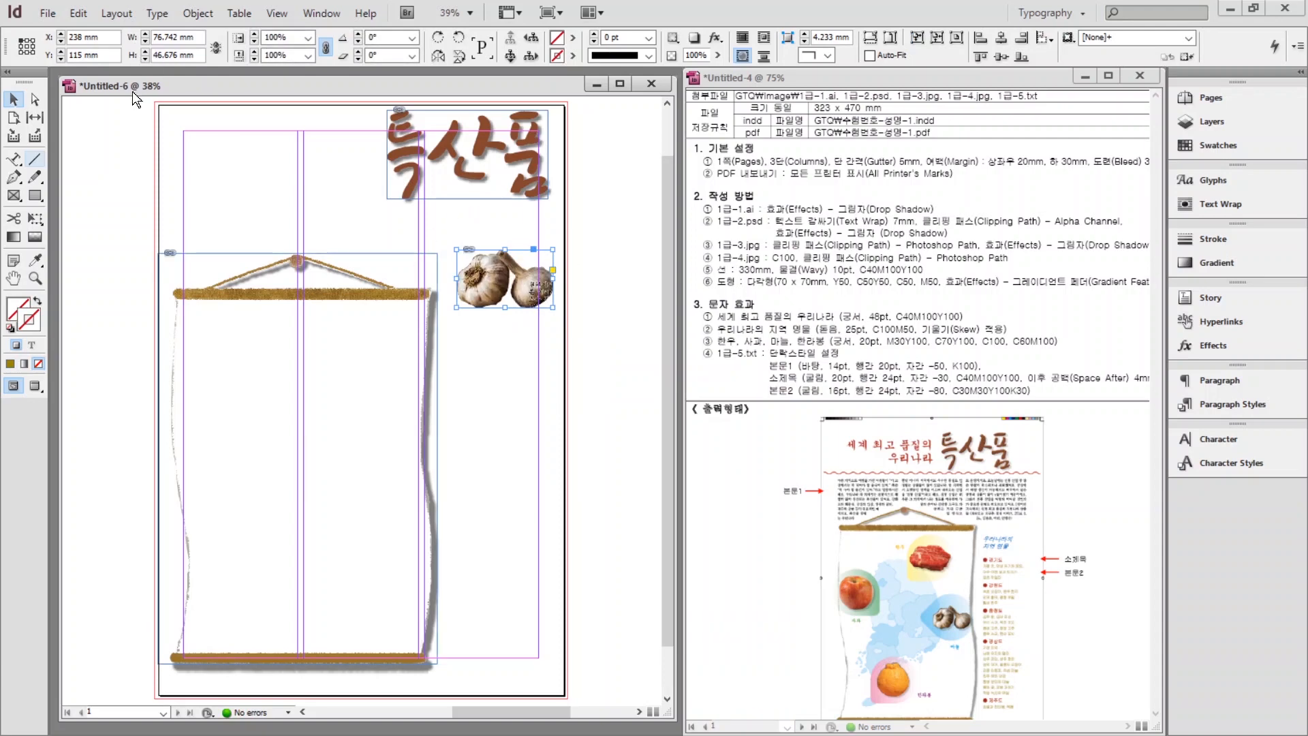
Place 1급-3.jpg again to replace the selected garlic frame's content.
left_click(49, 15)
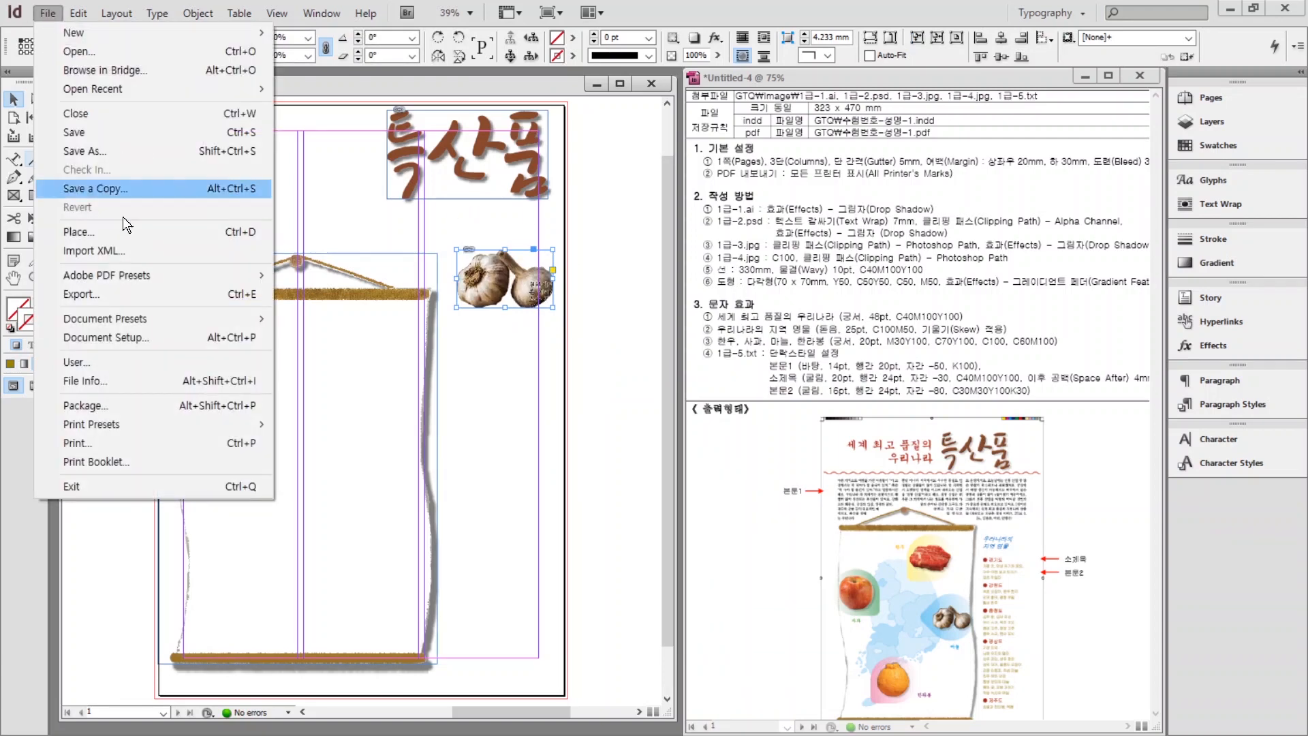
left_click(78, 233)
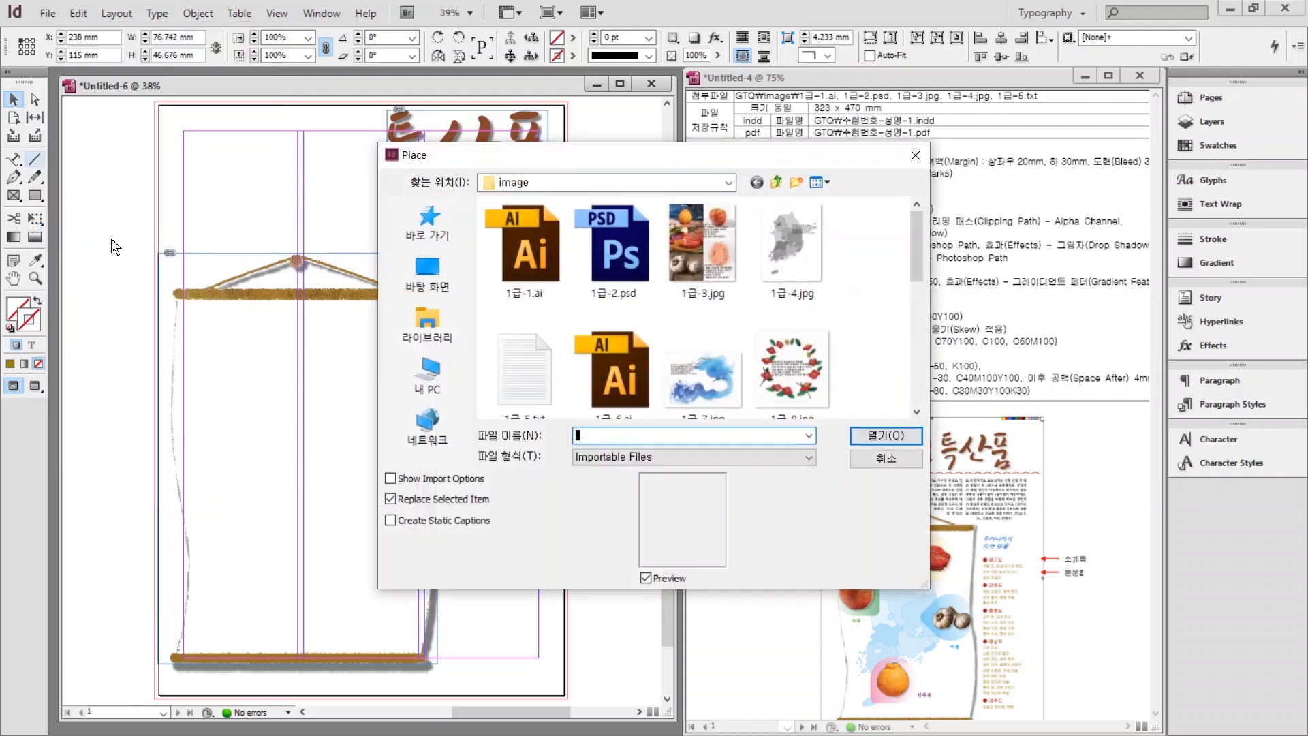
left_click(691, 255)
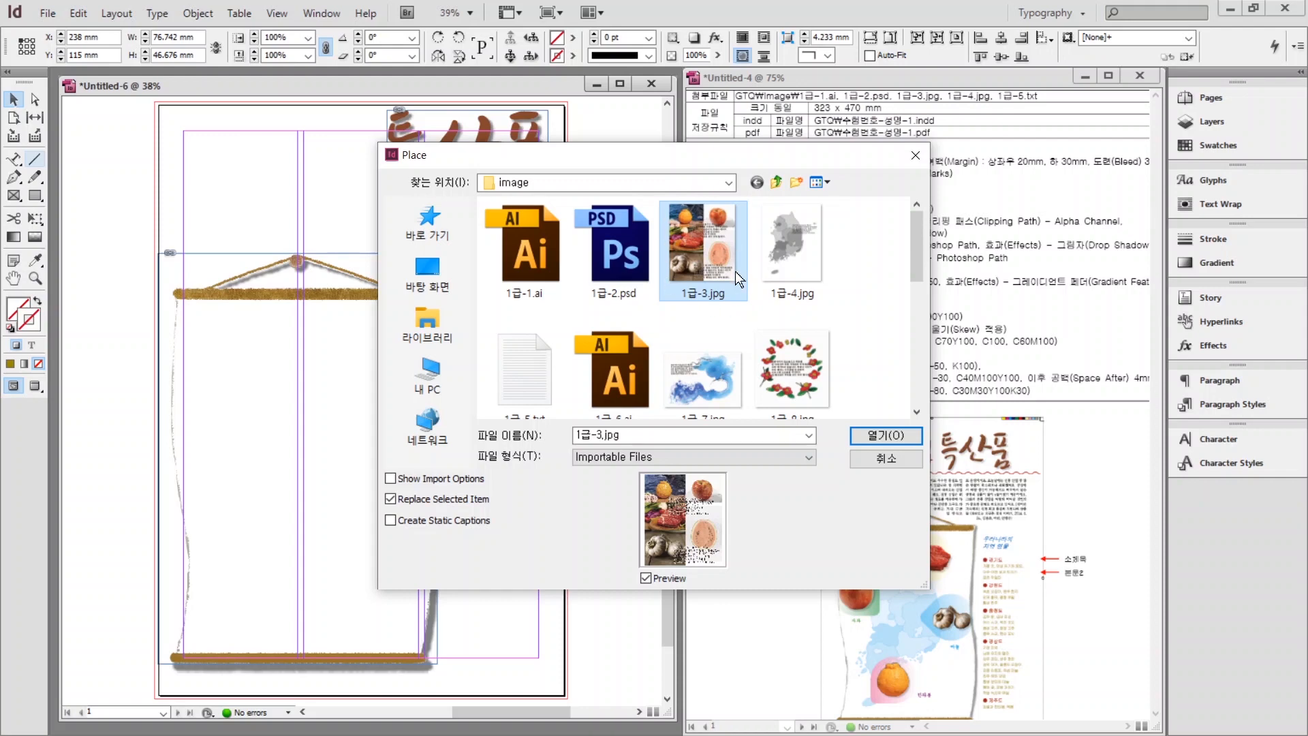
left_click(885, 435)
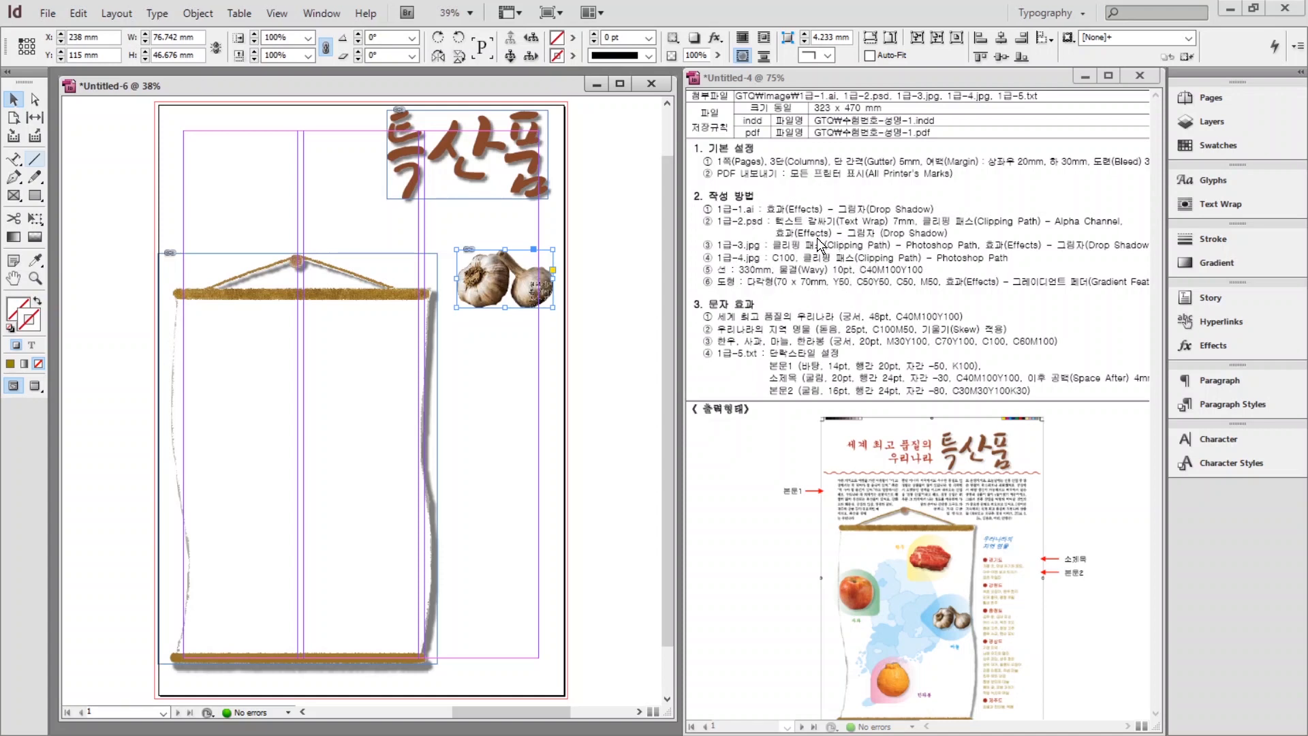
left_click(533, 402)
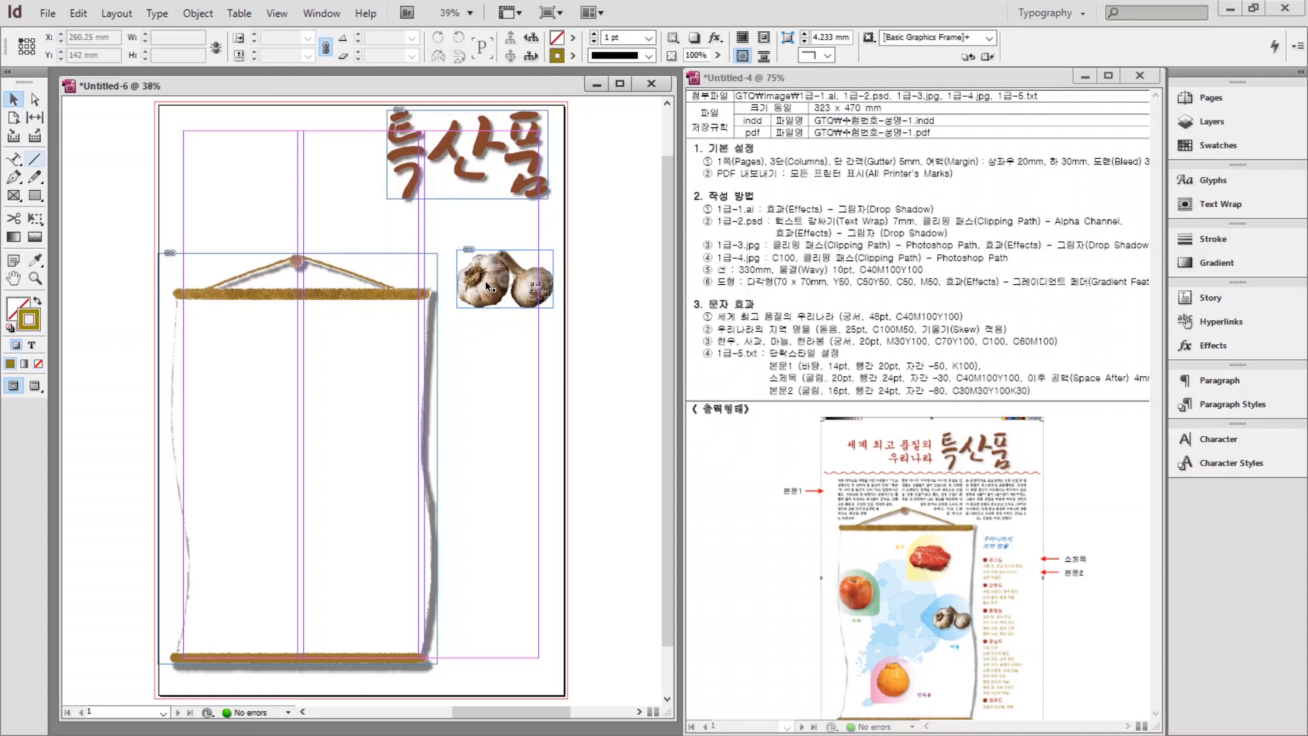
left_click(485, 281)
left_click(198, 13)
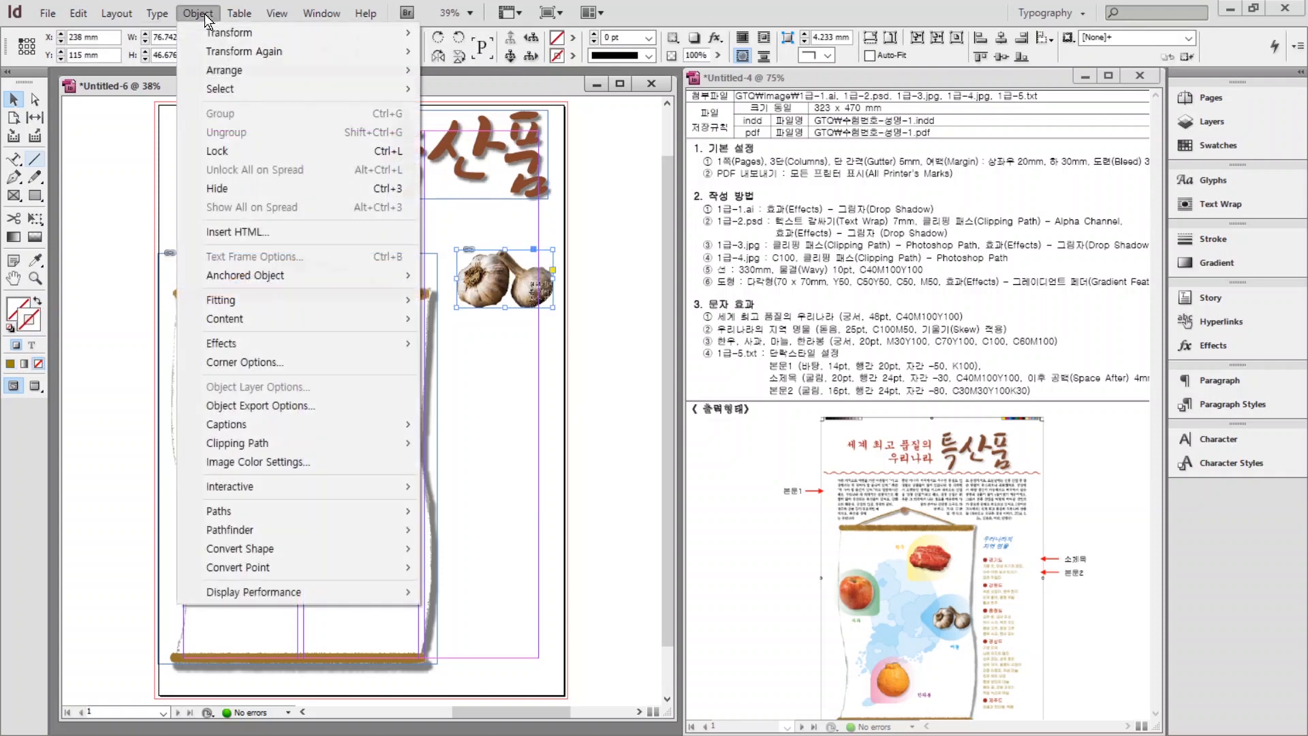
mouse_move(264, 440)
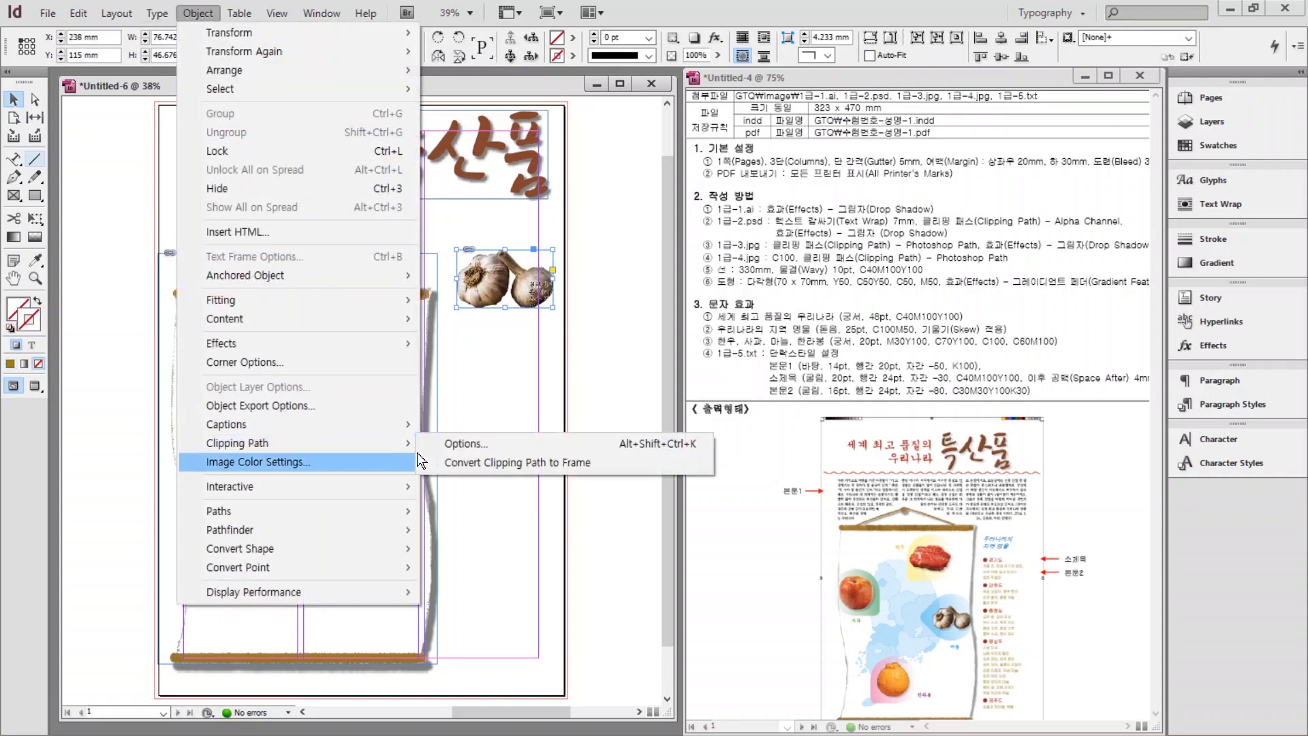
left_click(473, 443)
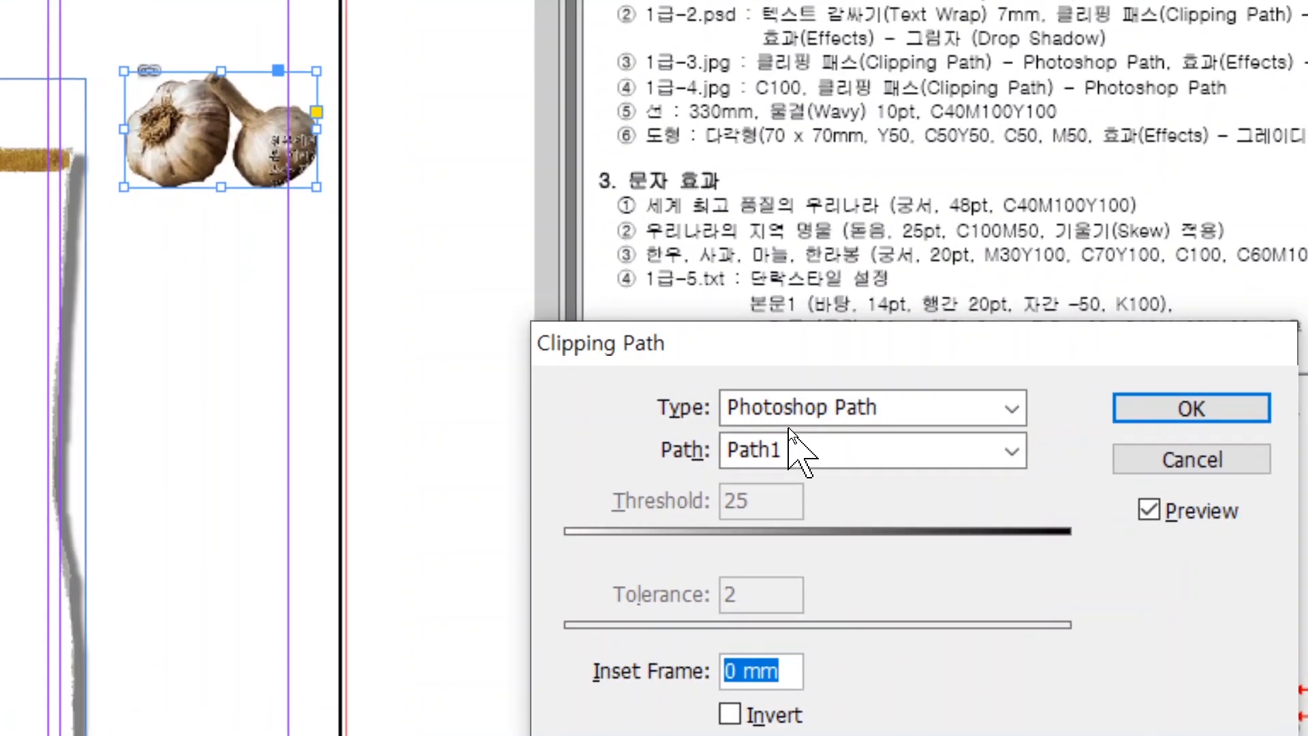
left_click(787, 409)
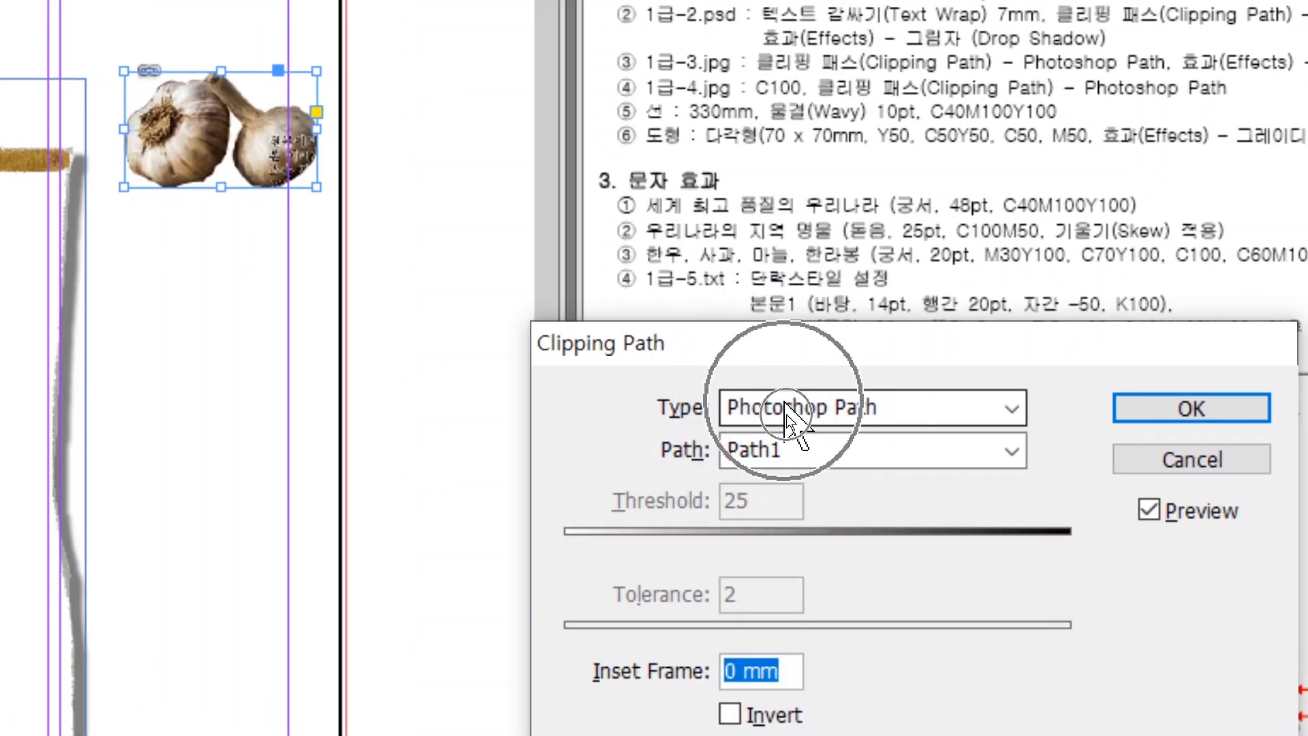
left_click(790, 441)
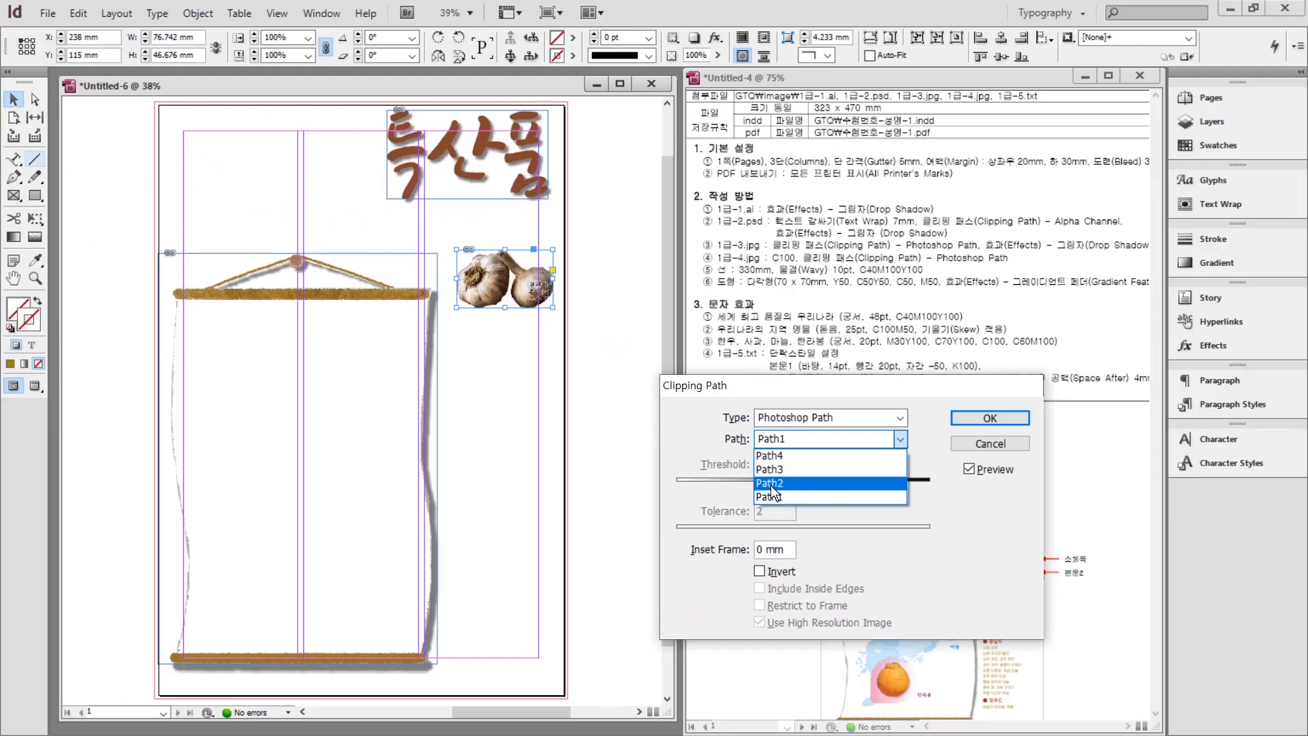
left_click(772, 484)
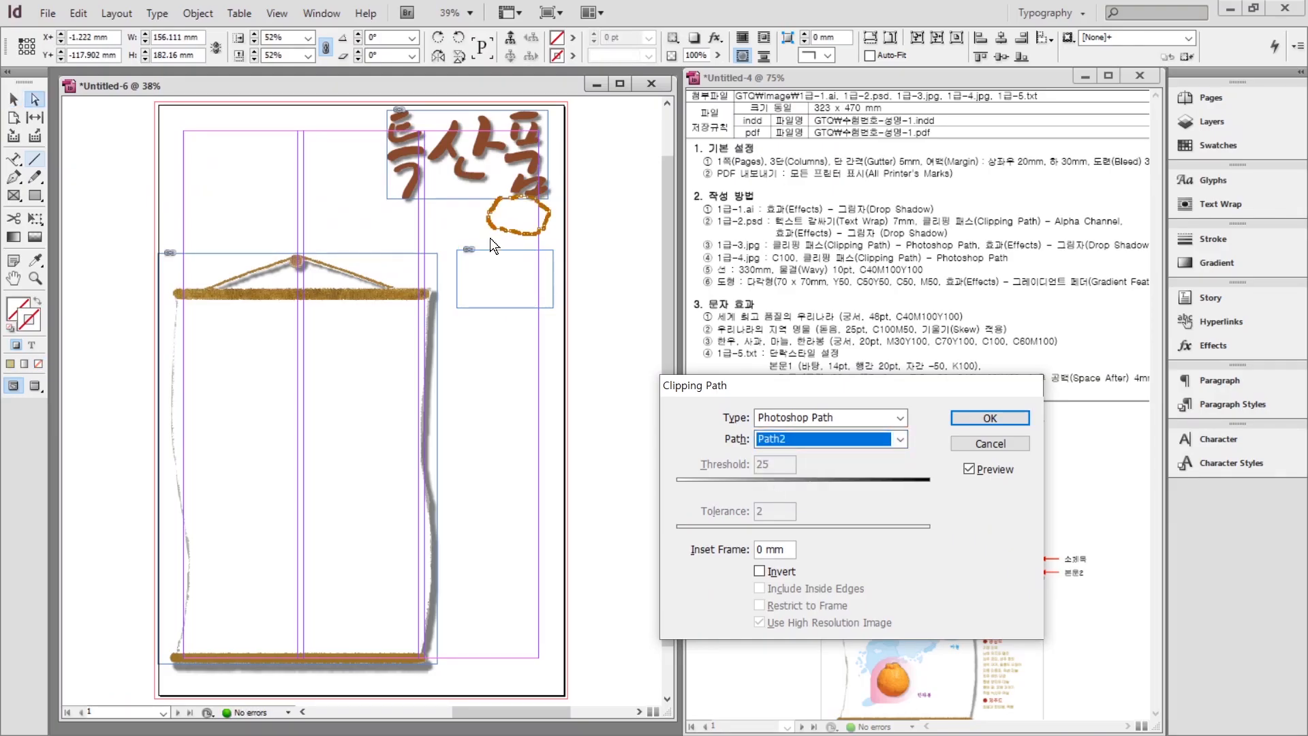
left_click(780, 439)
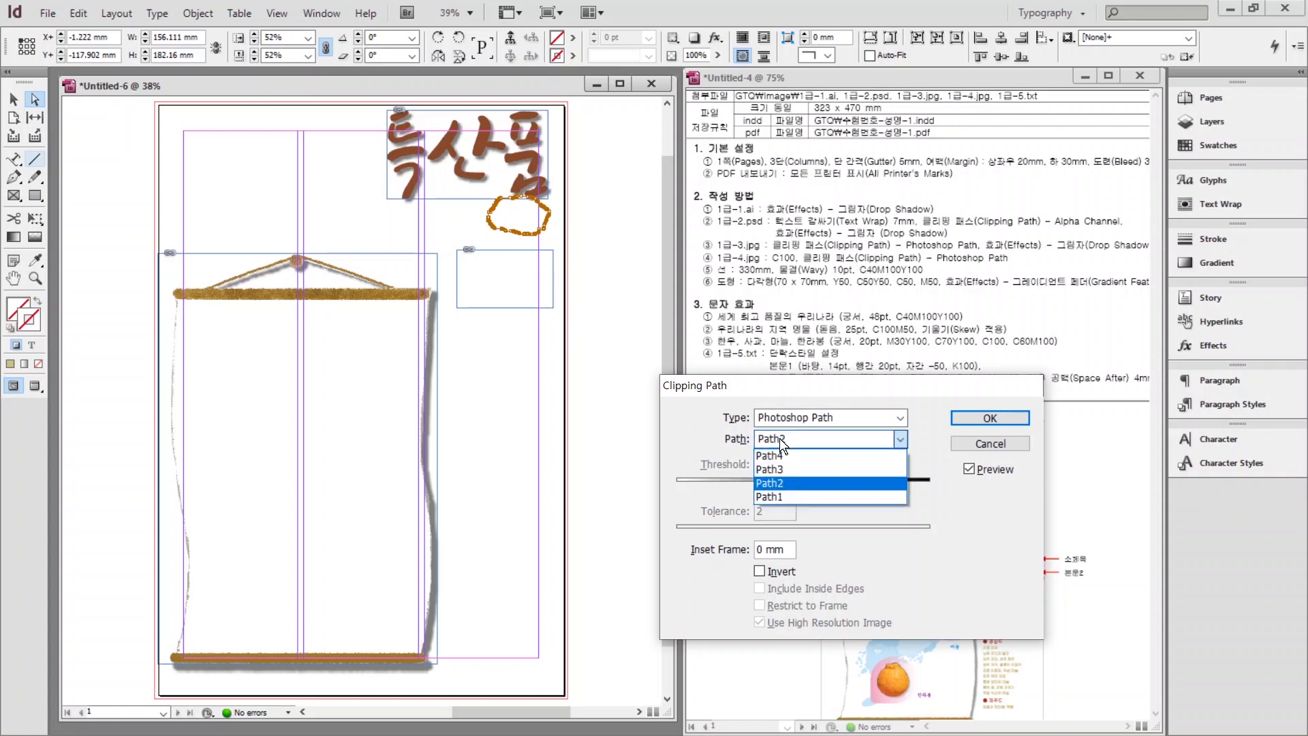
left_click(786, 470)
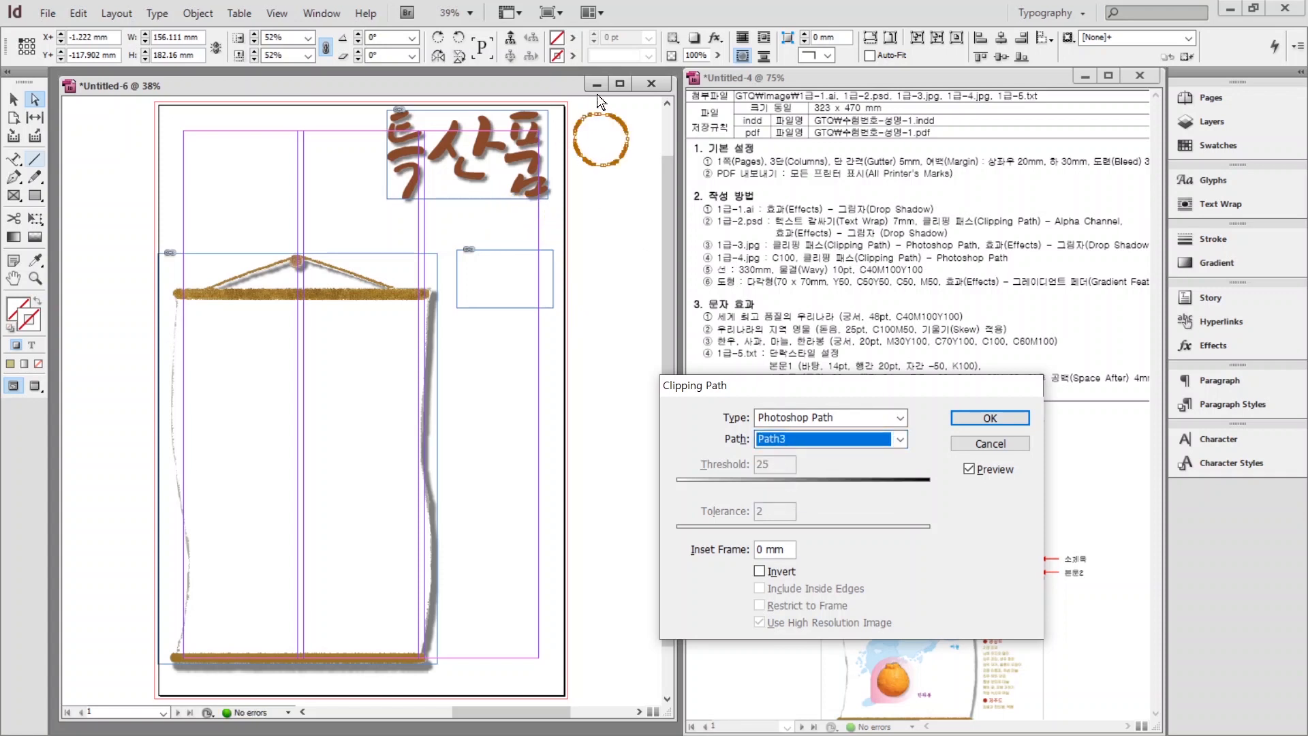
left_click(788, 439)
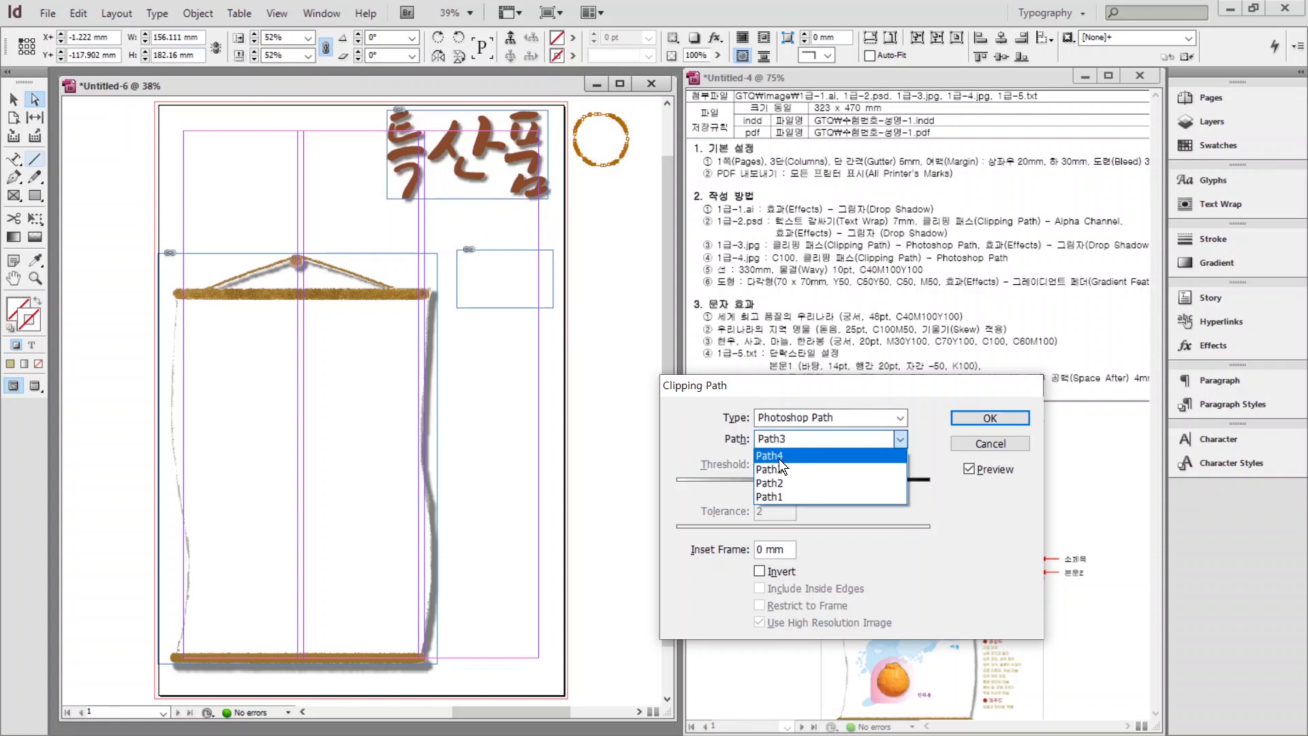
left_click(779, 491)
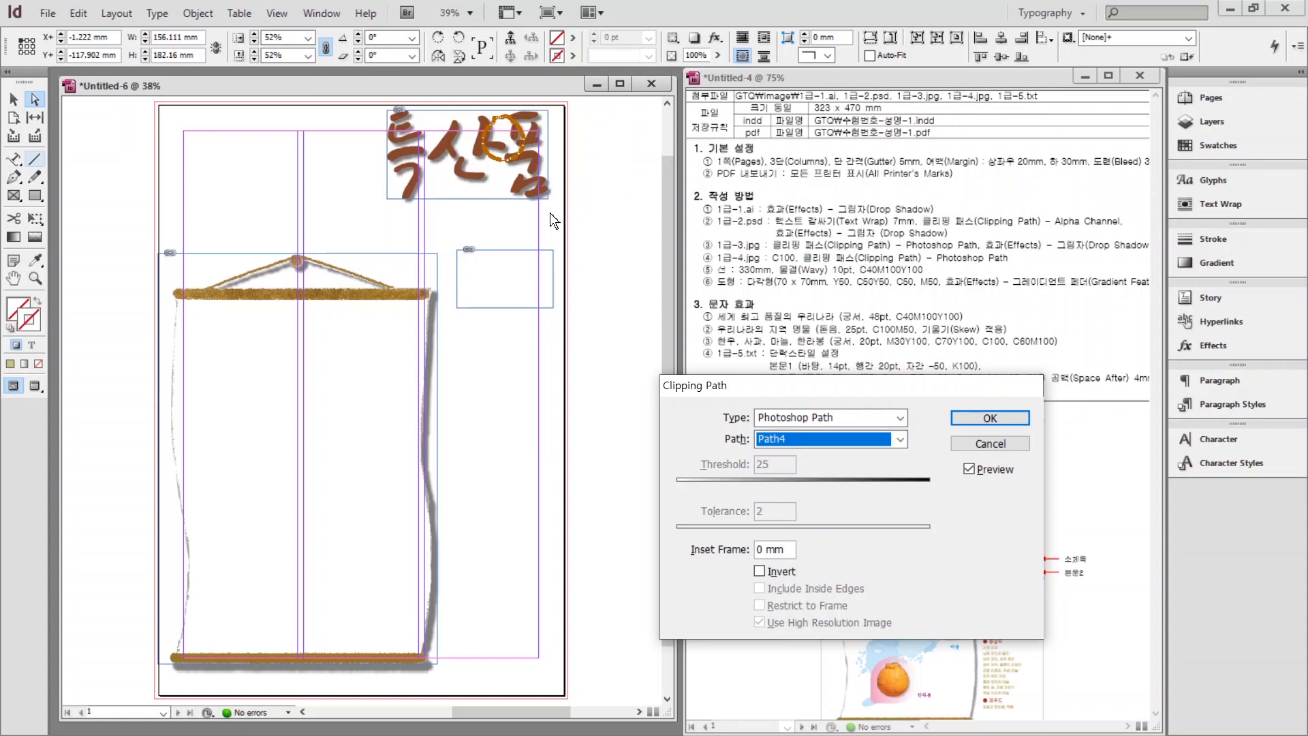
left_click(999, 443)
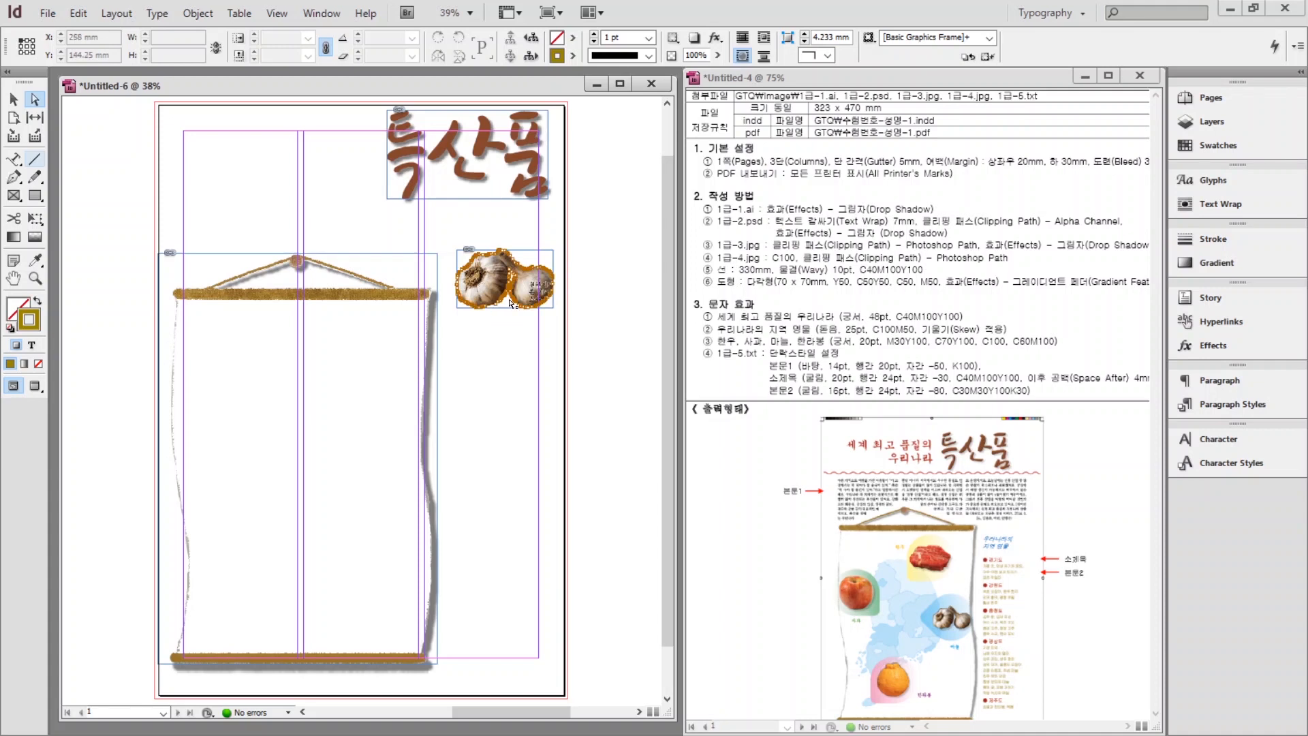
left_click(13, 99)
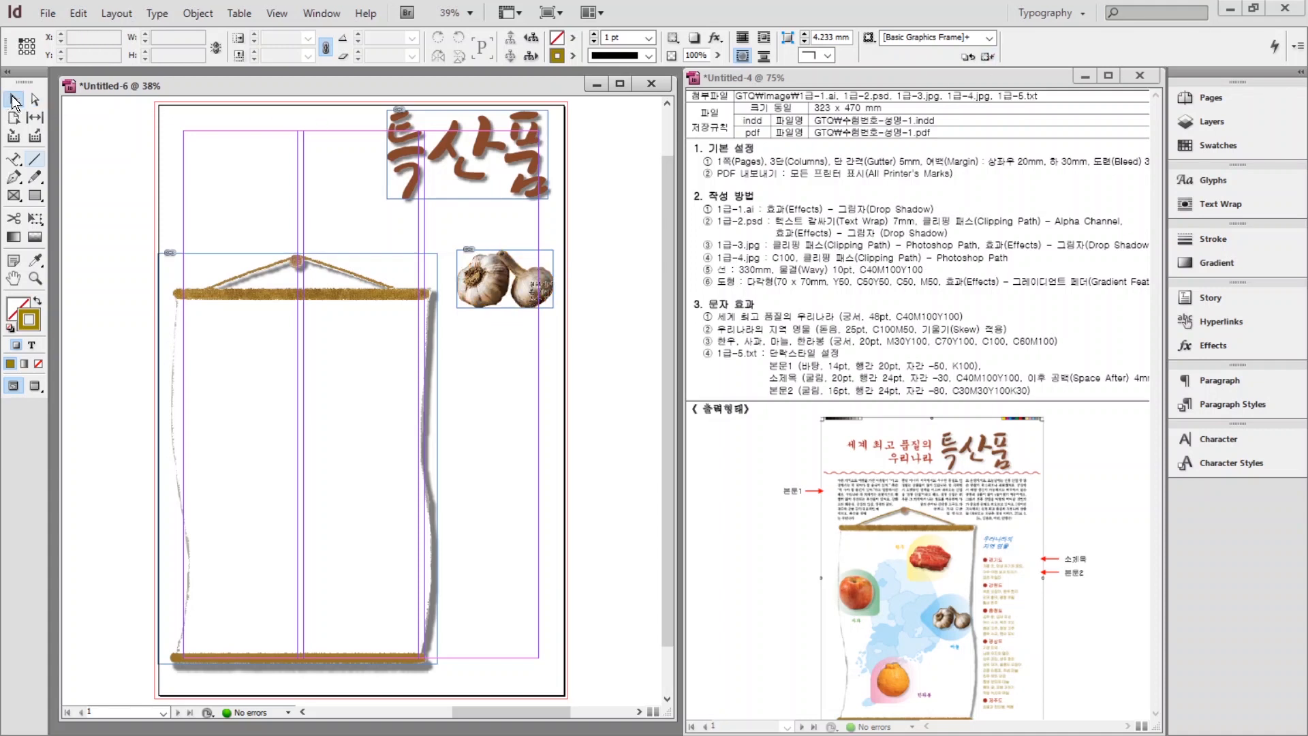
Duplicate the garlic frame below the original and select the second copy.
left_click(489, 297)
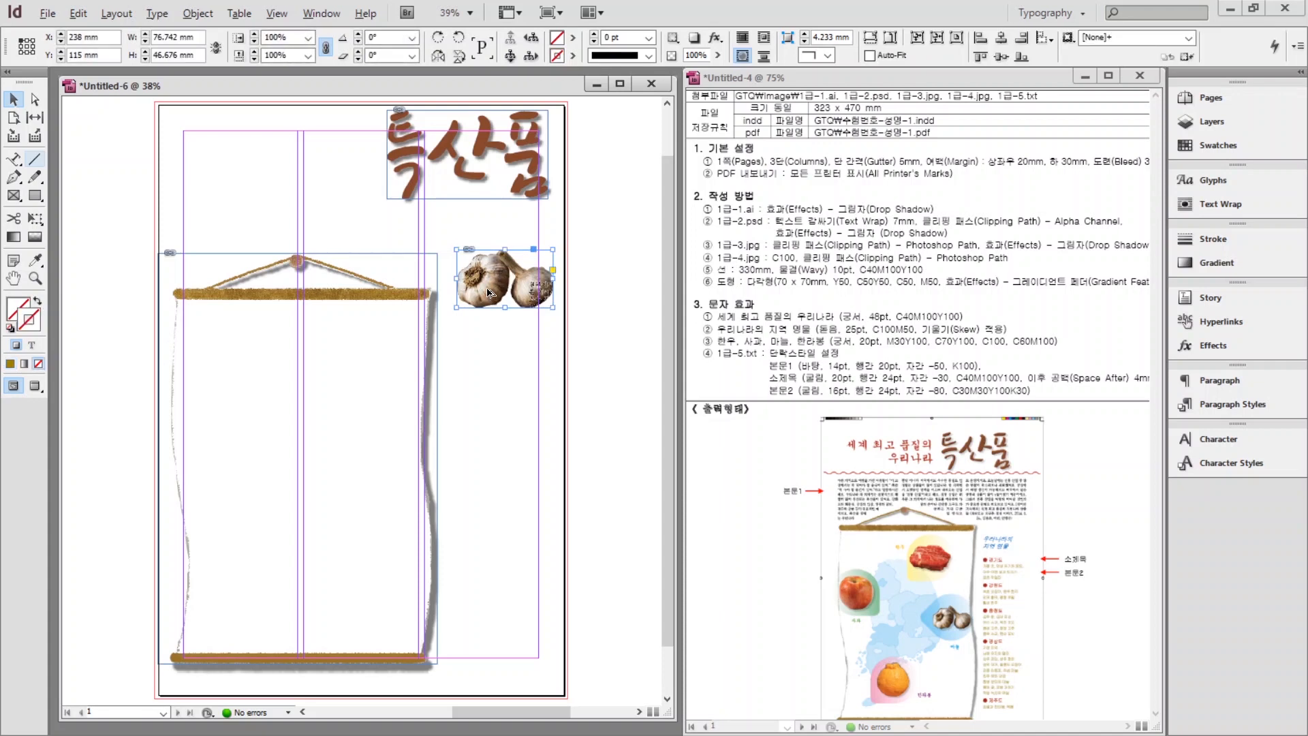
left_click_drag(489, 298, 497, 535)
left_click(596, 409)
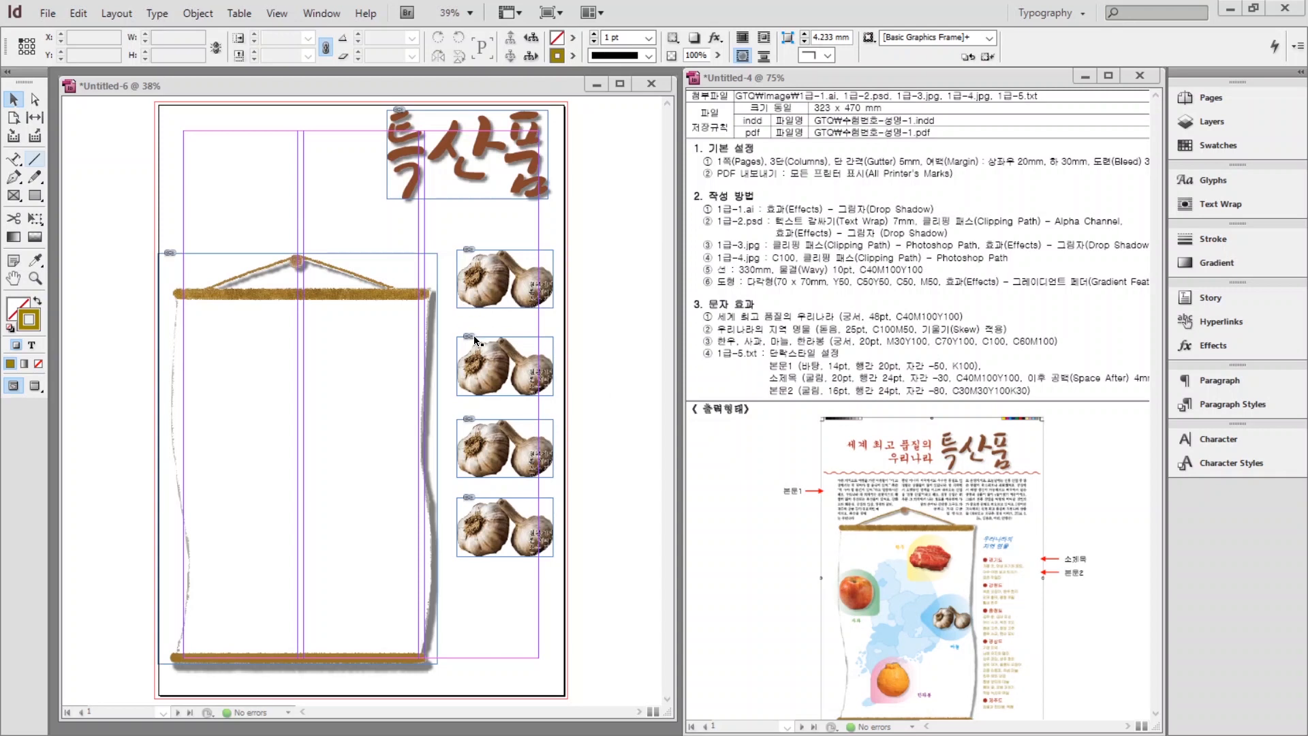
left_click(486, 358)
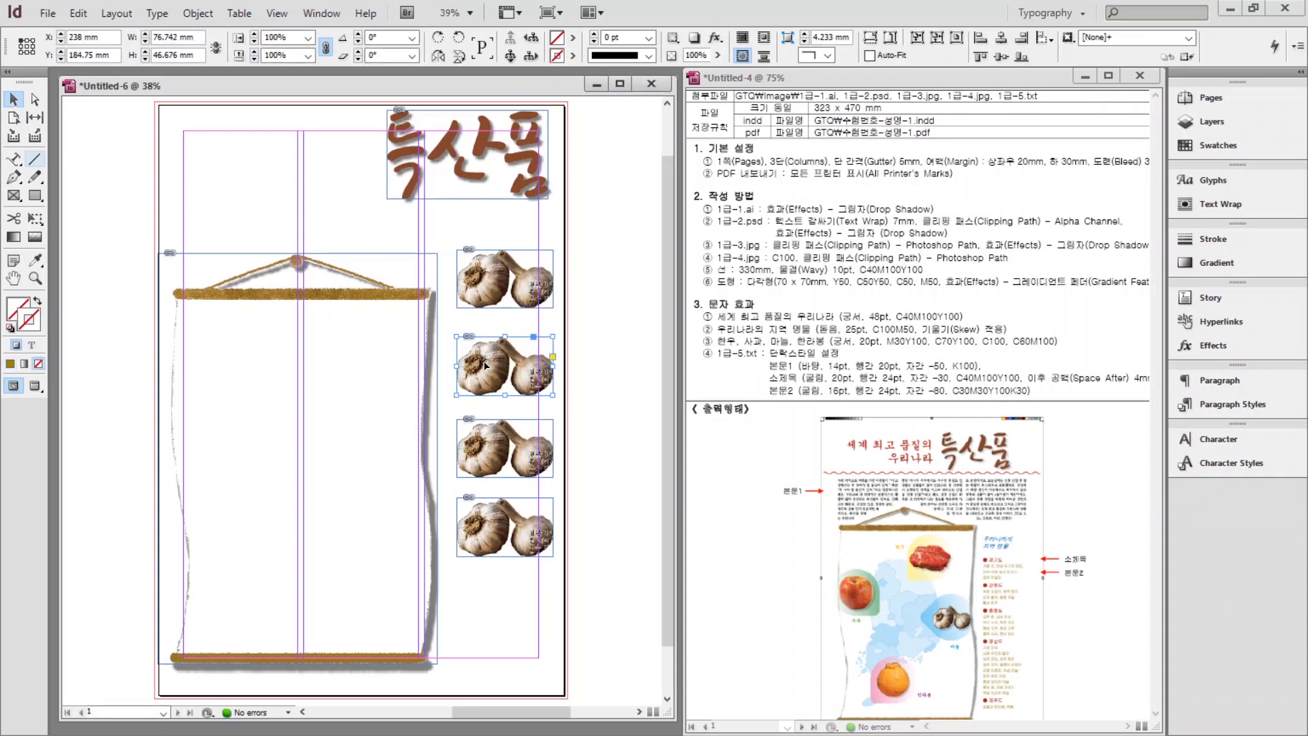
left_click(198, 13)
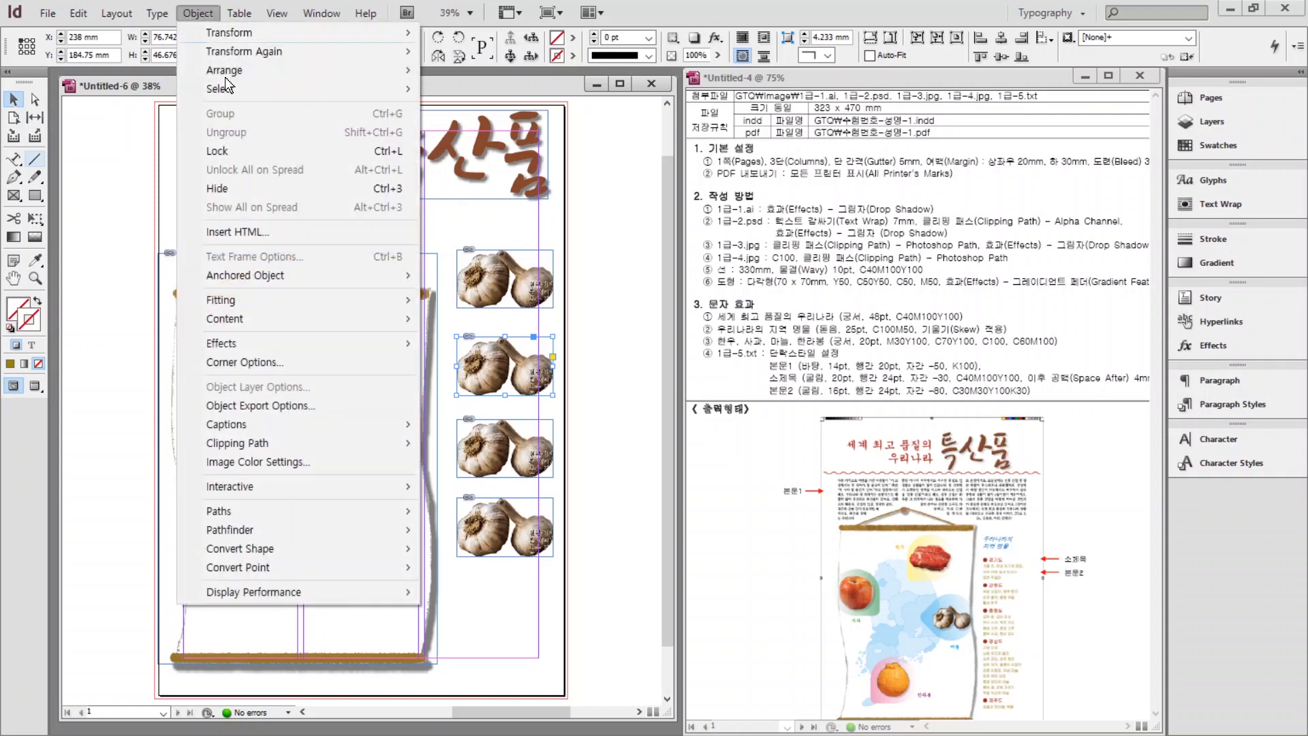
Clip the second image copy to Path2 so only the meat shows.
mouse_move(240, 455)
left_click(461, 452)
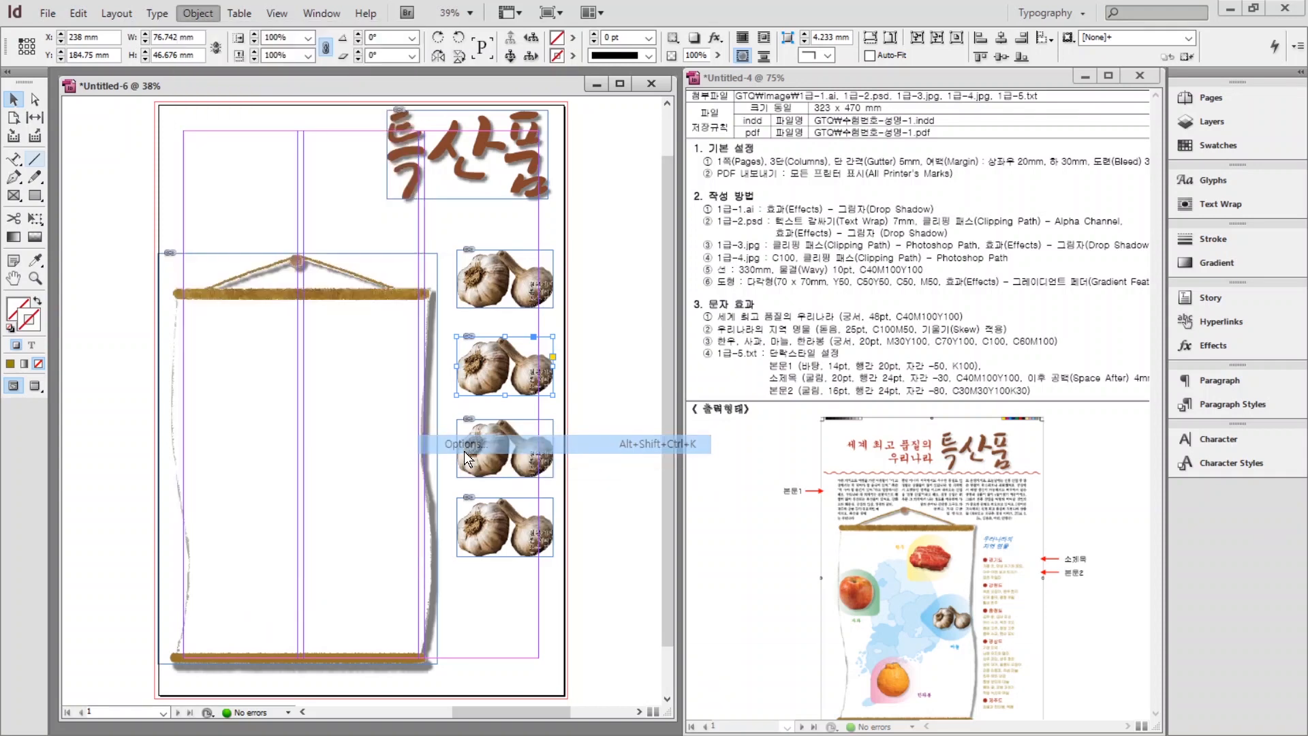
left_click(836, 438)
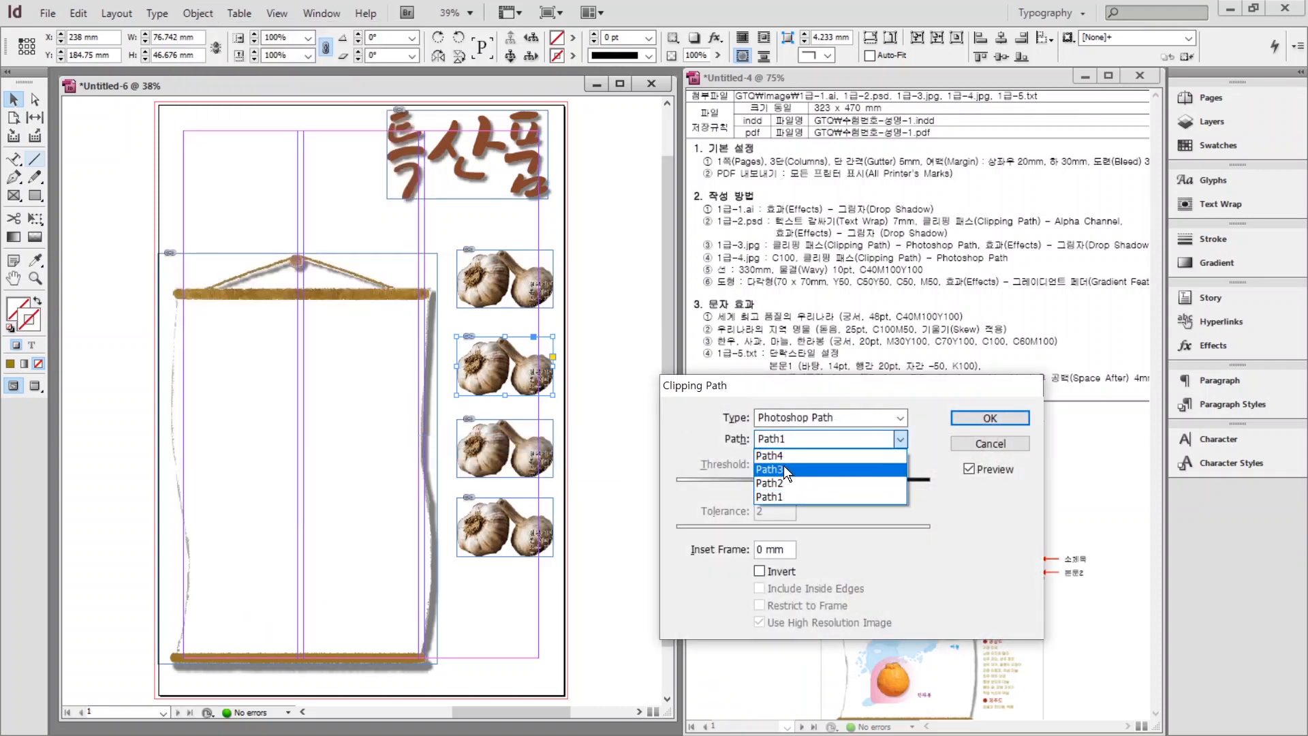
left_click(782, 484)
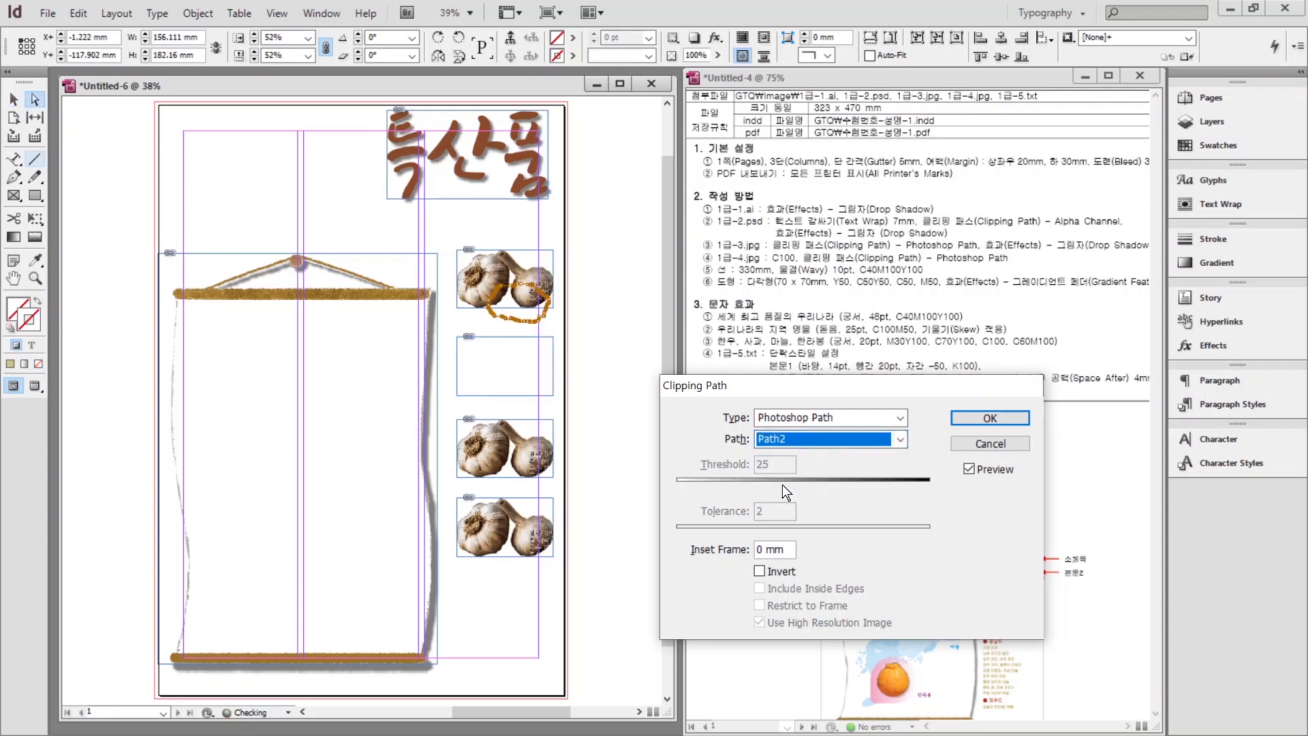
left_click(980, 416)
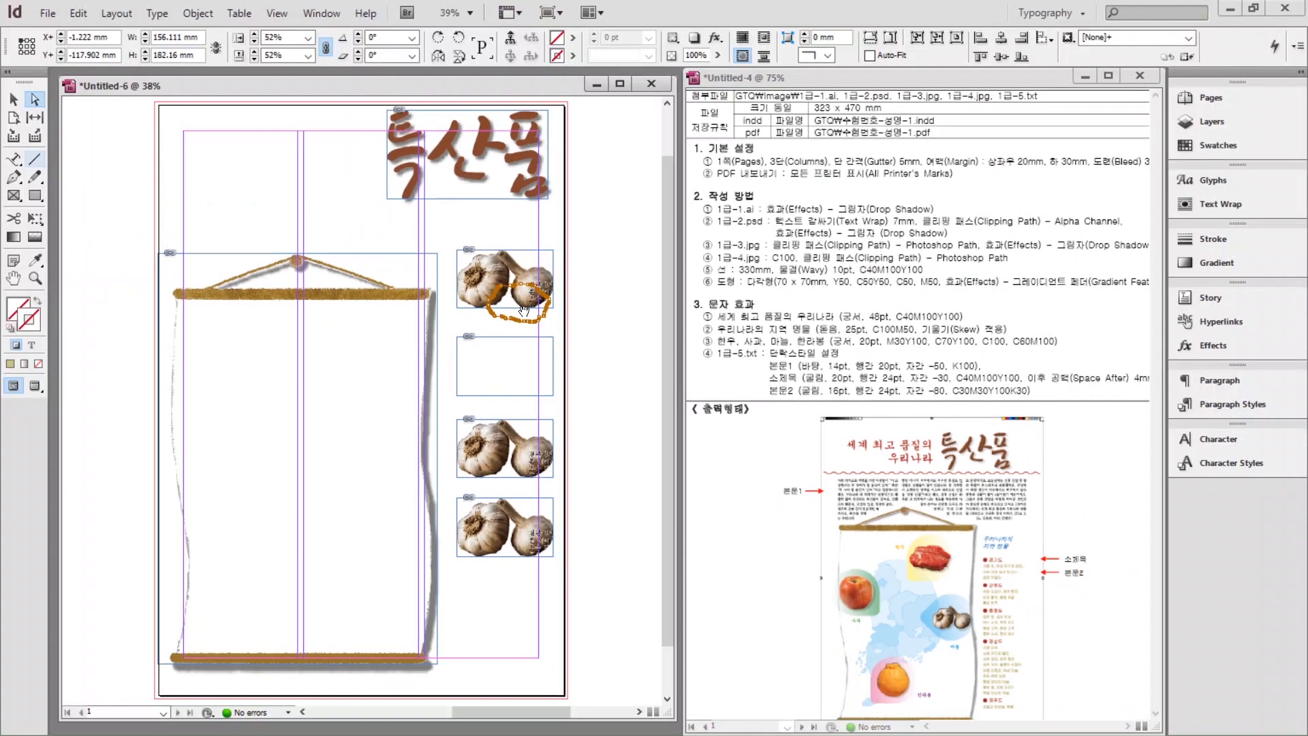
Convert the meat's Path2 clipping path into its own frame.
left_click(199, 14)
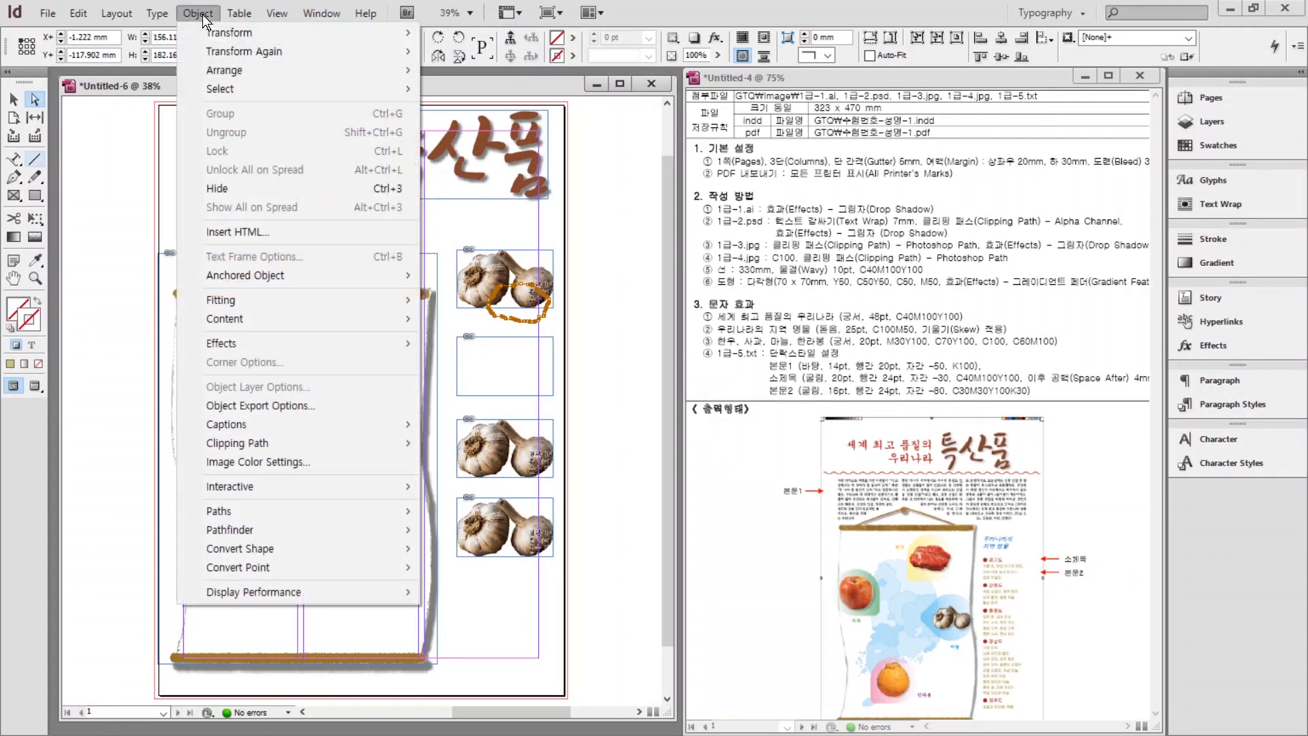
mouse_move(261, 443)
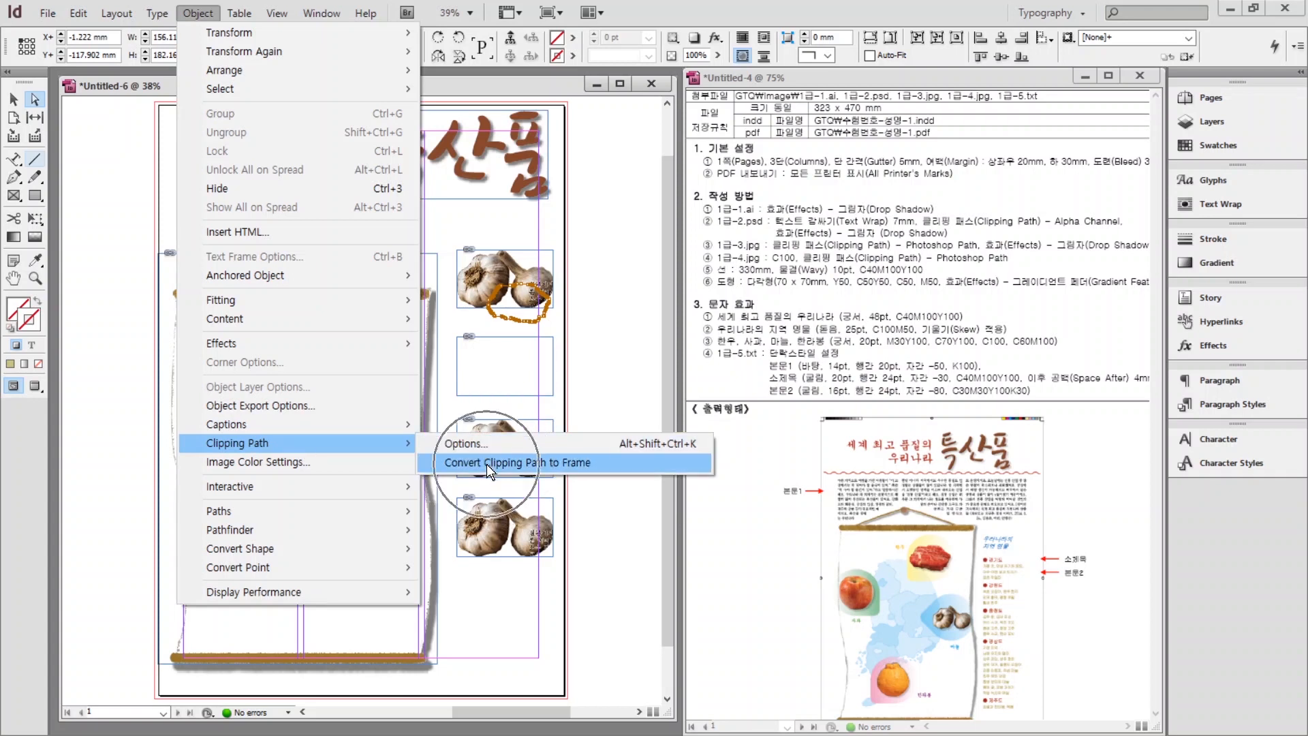
left_click(556, 461)
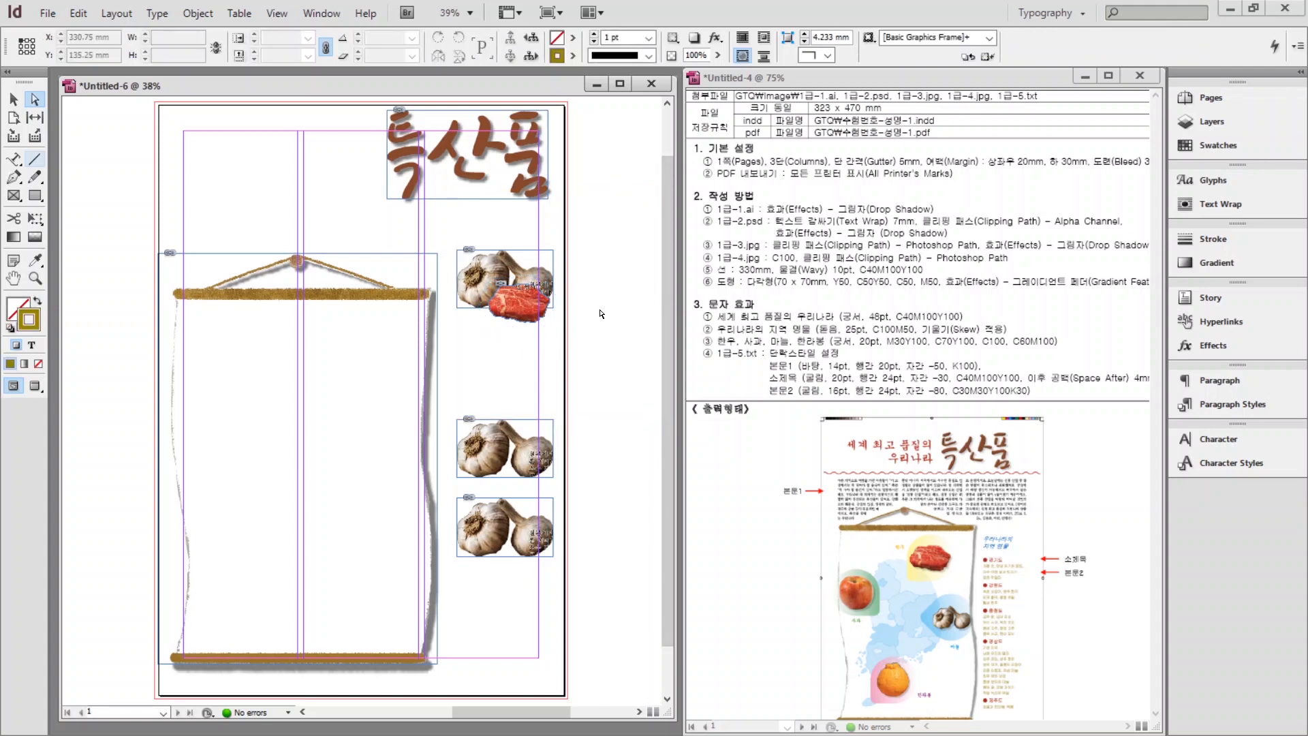
Move the cut-out meat frame below the top garlic.
left_click(525, 311)
left_click(12, 100)
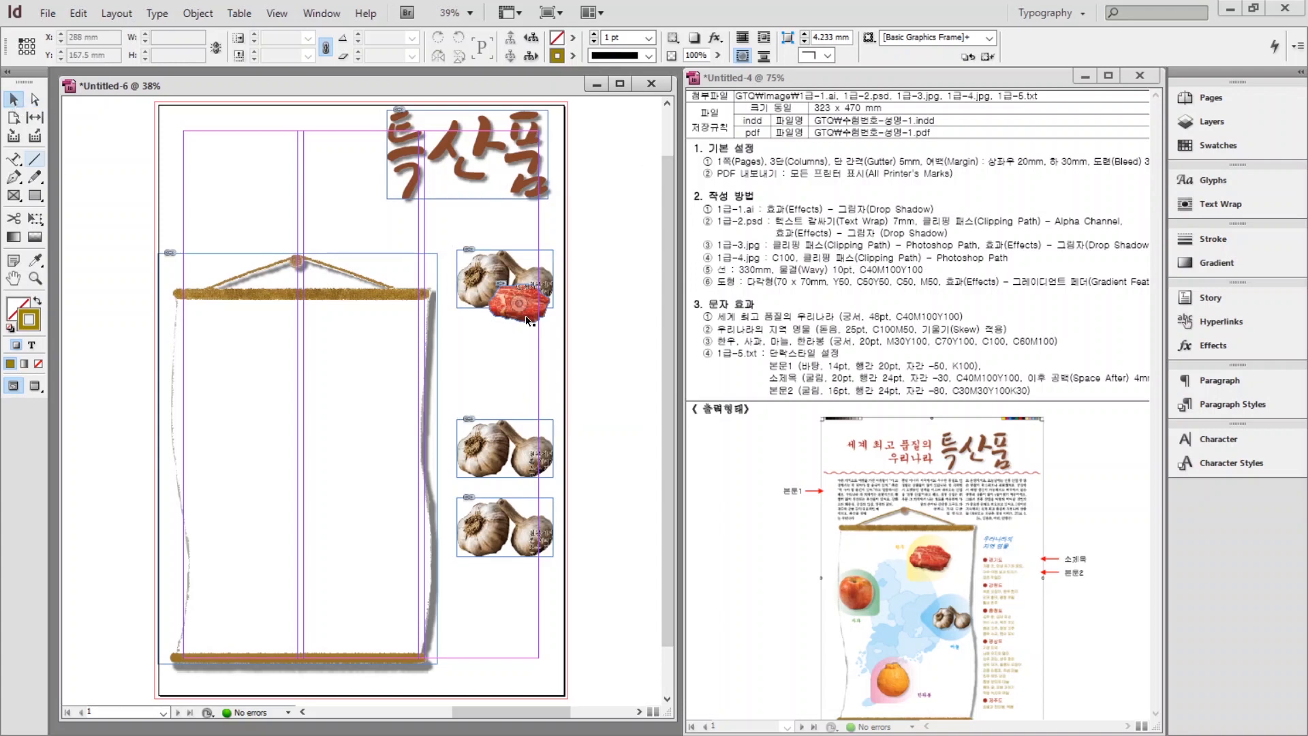
left_click_drag(504, 312, 481, 359)
left_click(543, 409)
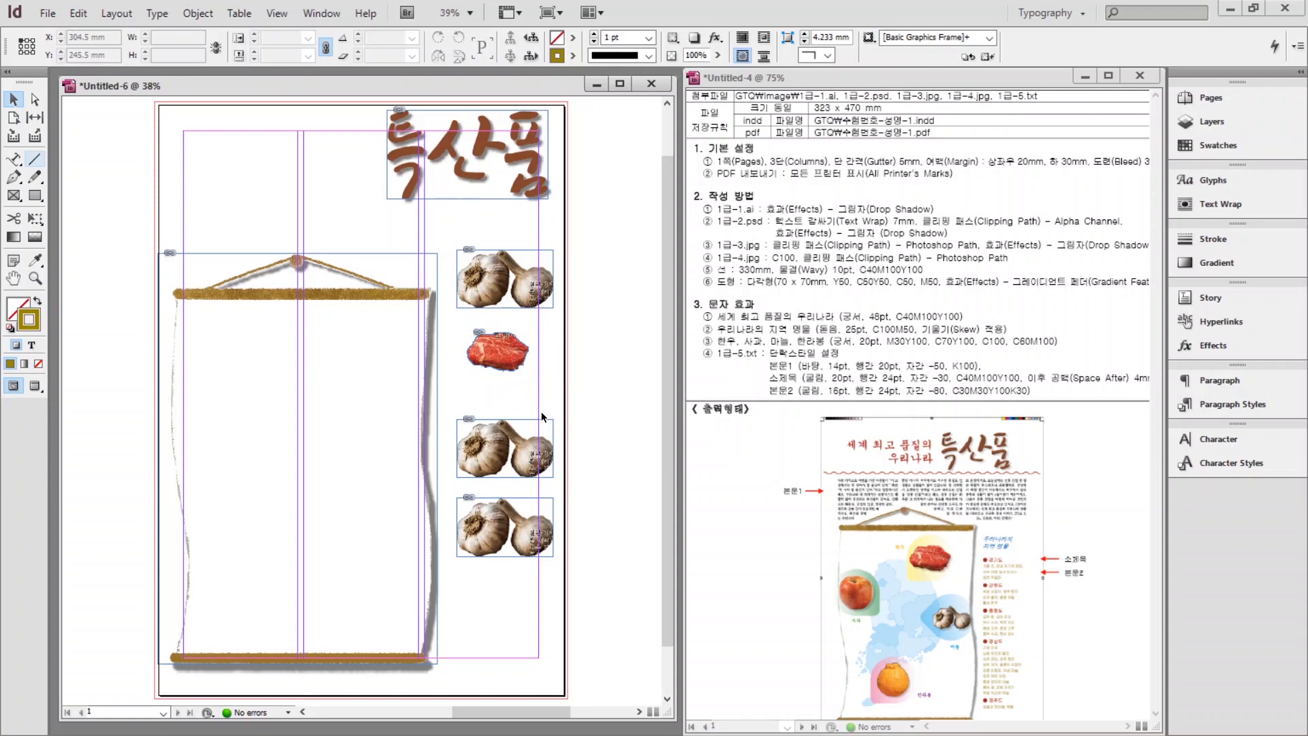
Clip the third garlic image copy to Path3 to isolate the apple.
left_click(479, 450)
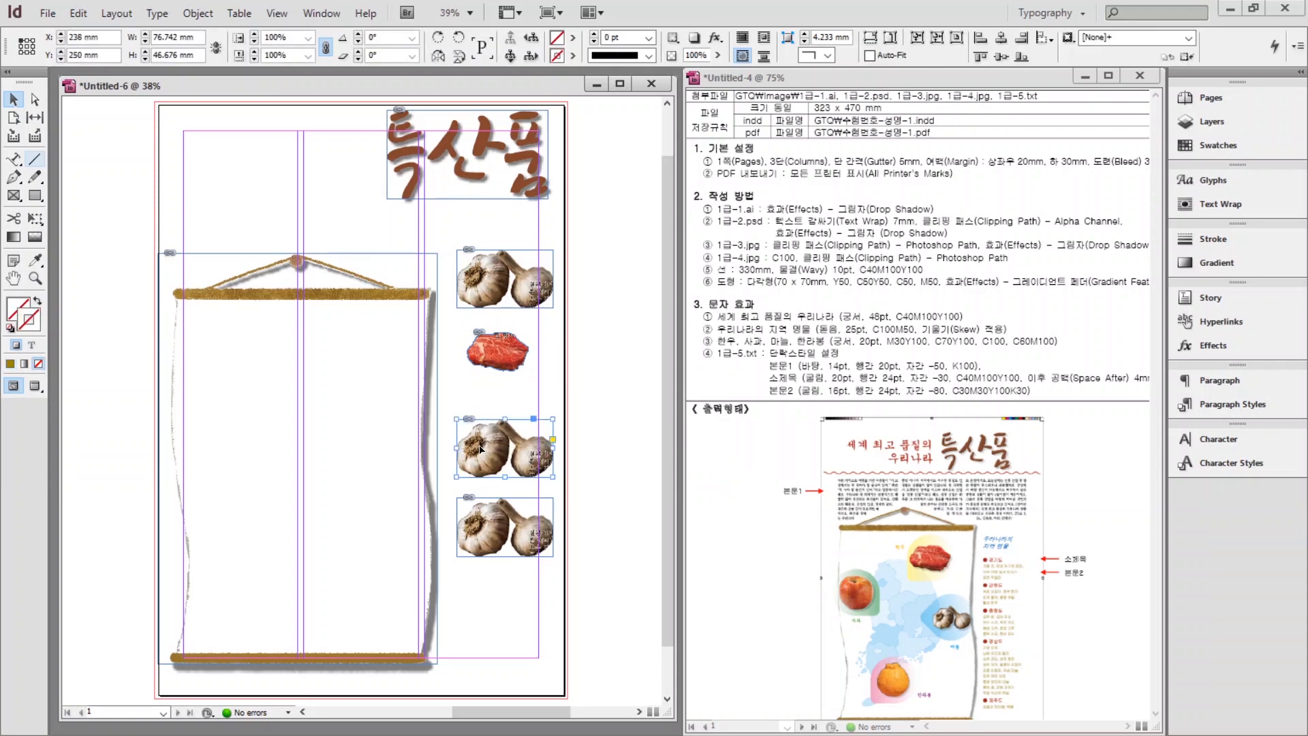
left_click(203, 13)
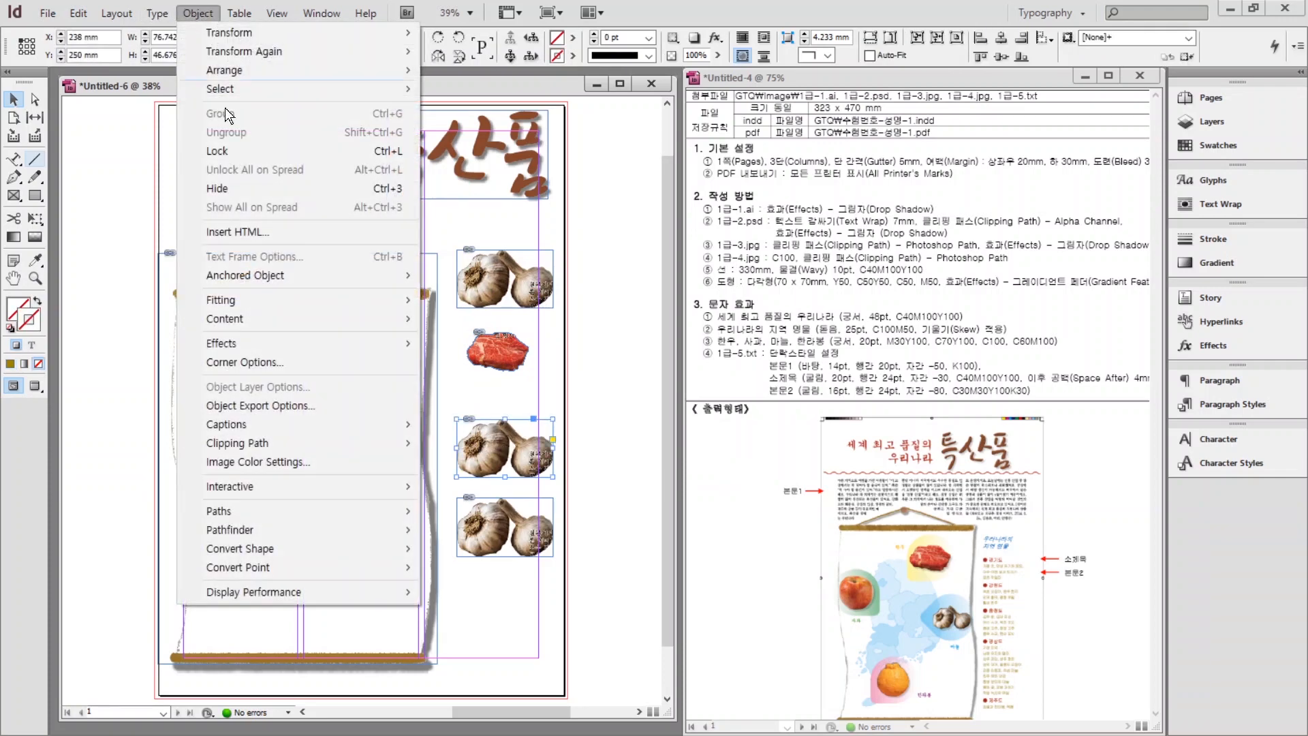
mouse_move(235, 443)
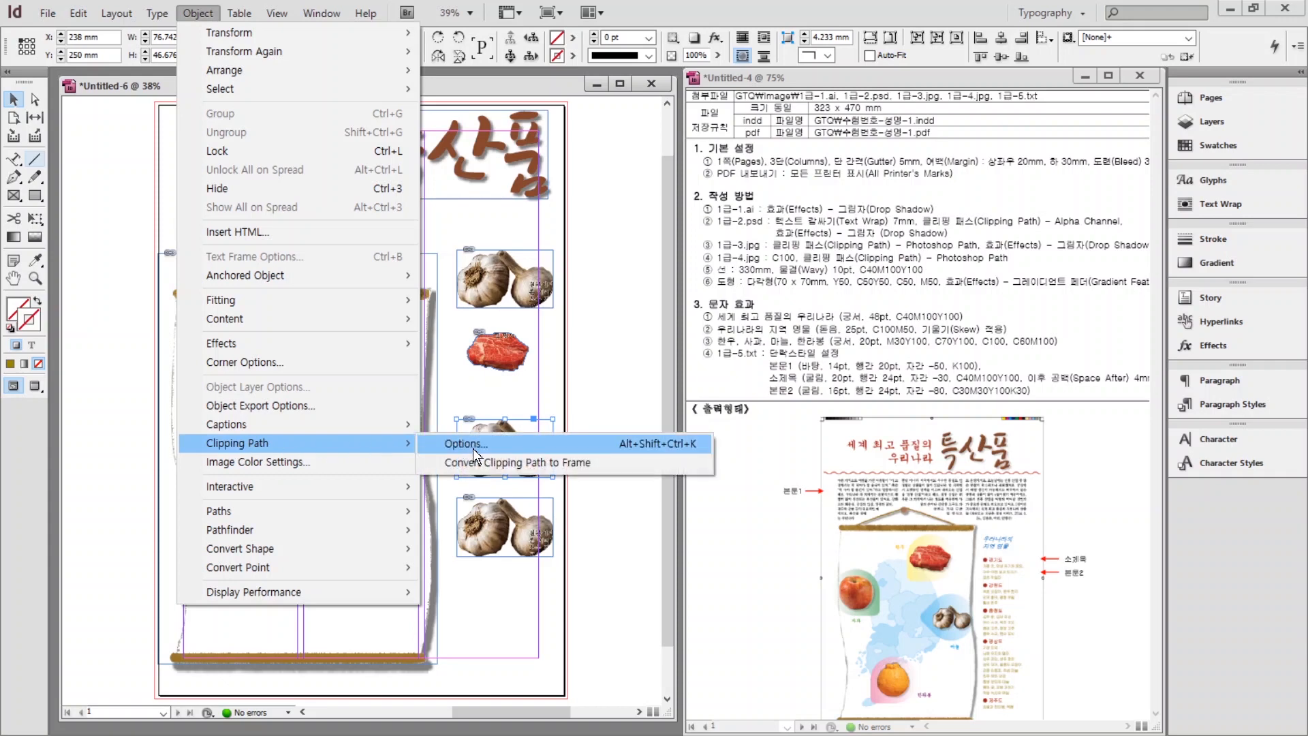
left_click(473, 449)
left_click(801, 440)
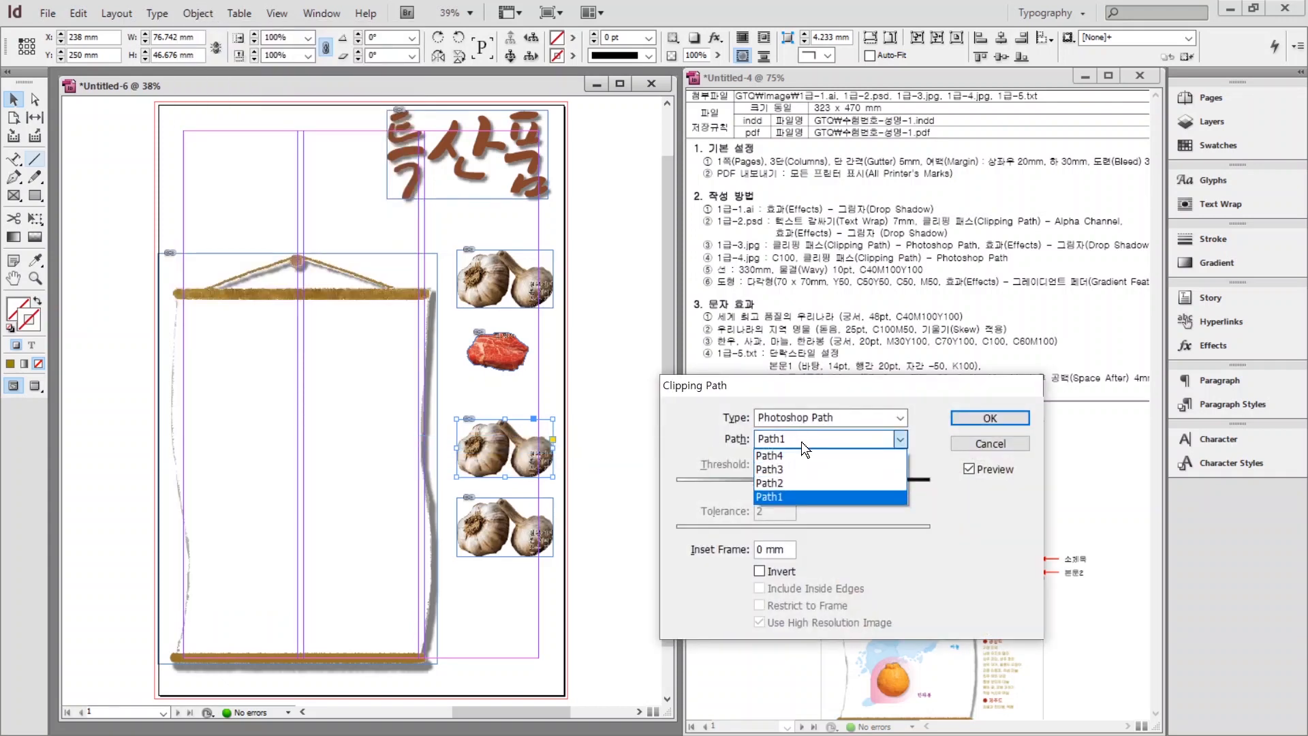
left_click(783, 471)
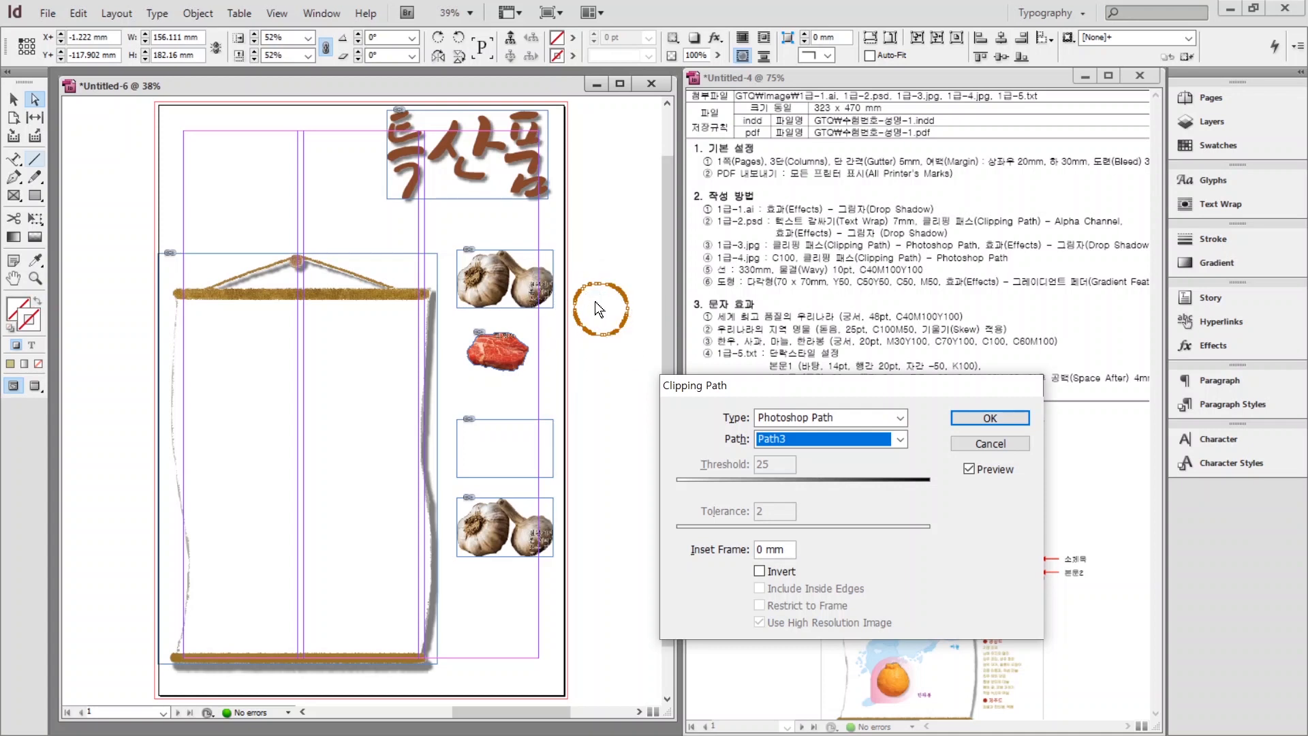
left_click(977, 417)
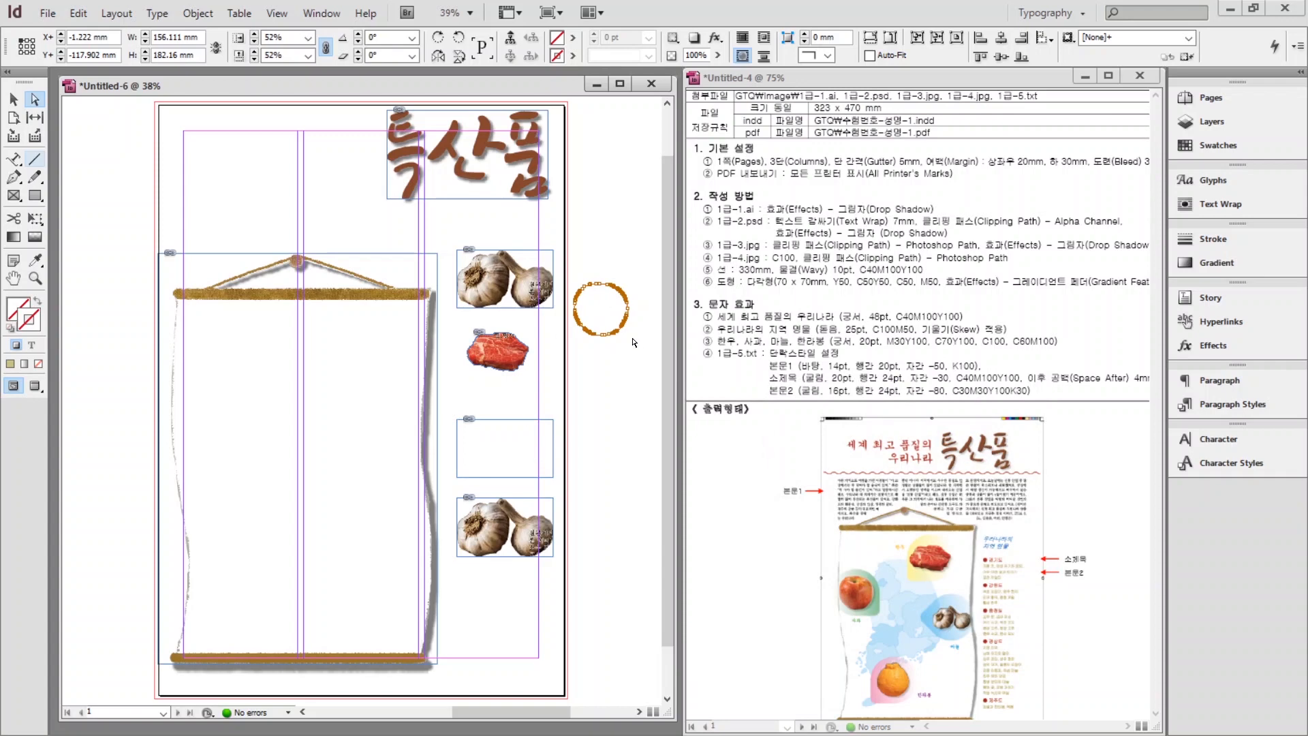
Convert the apple's clipping path to a frame and move it below the meat.
left_click(197, 13)
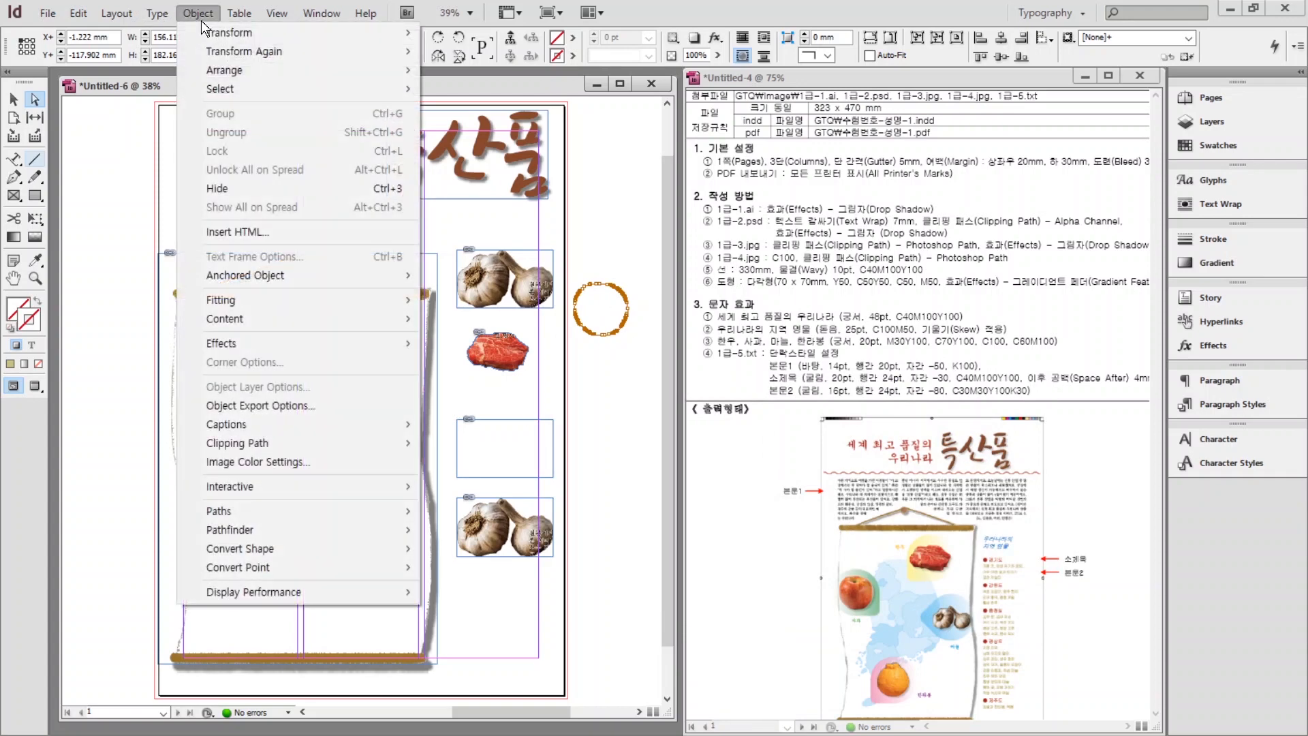
mouse_move(257, 443)
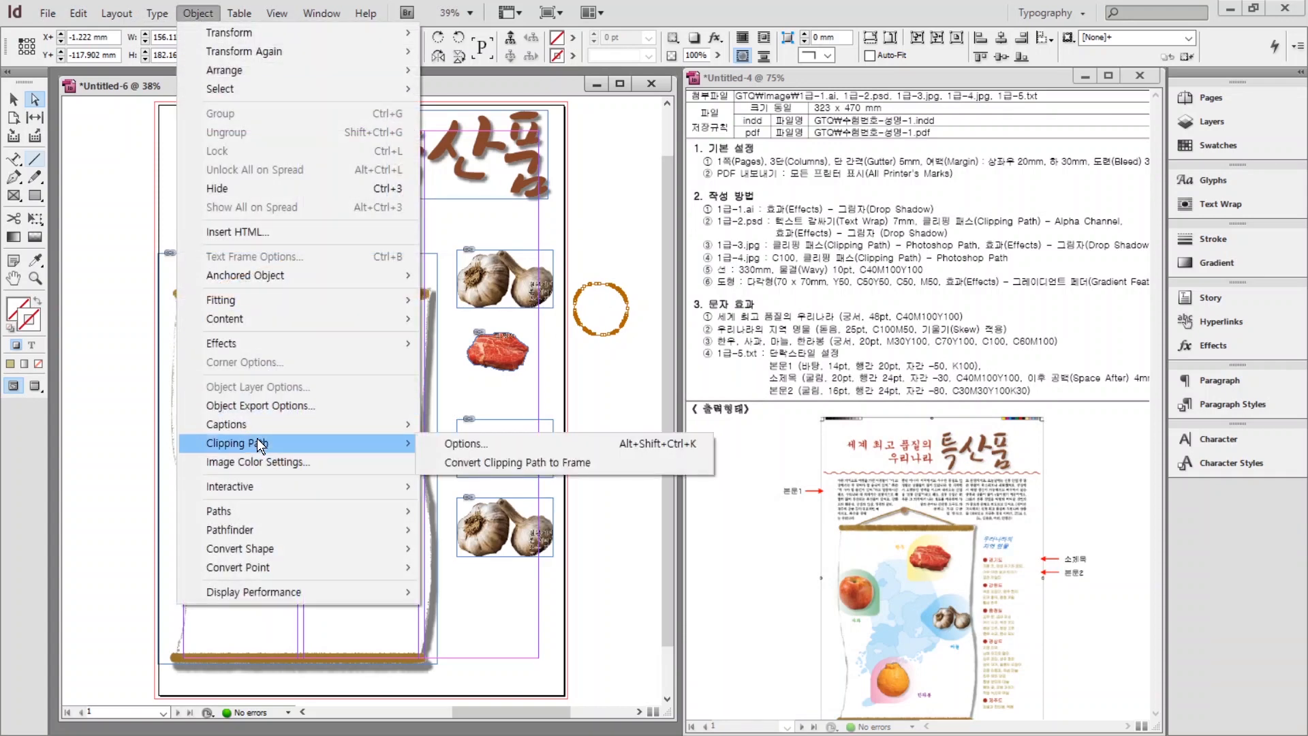
left_click(512, 463)
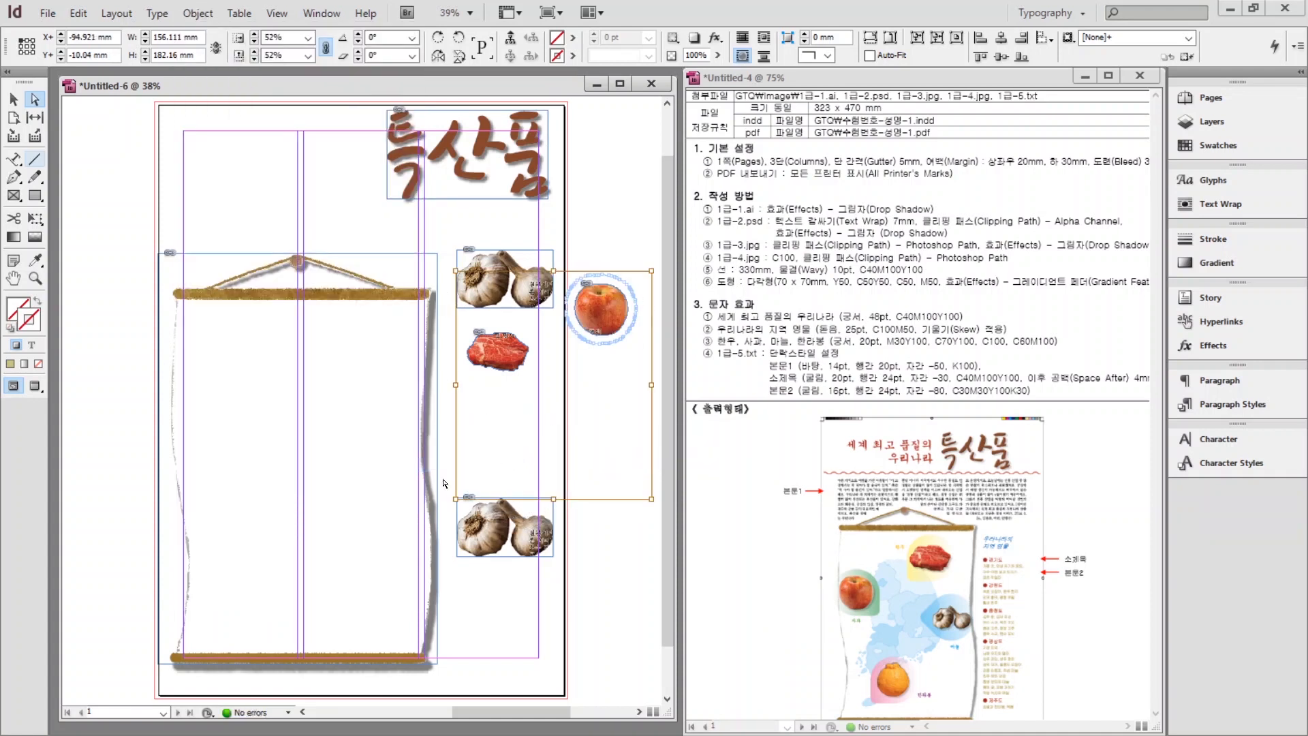
left_click(645, 180)
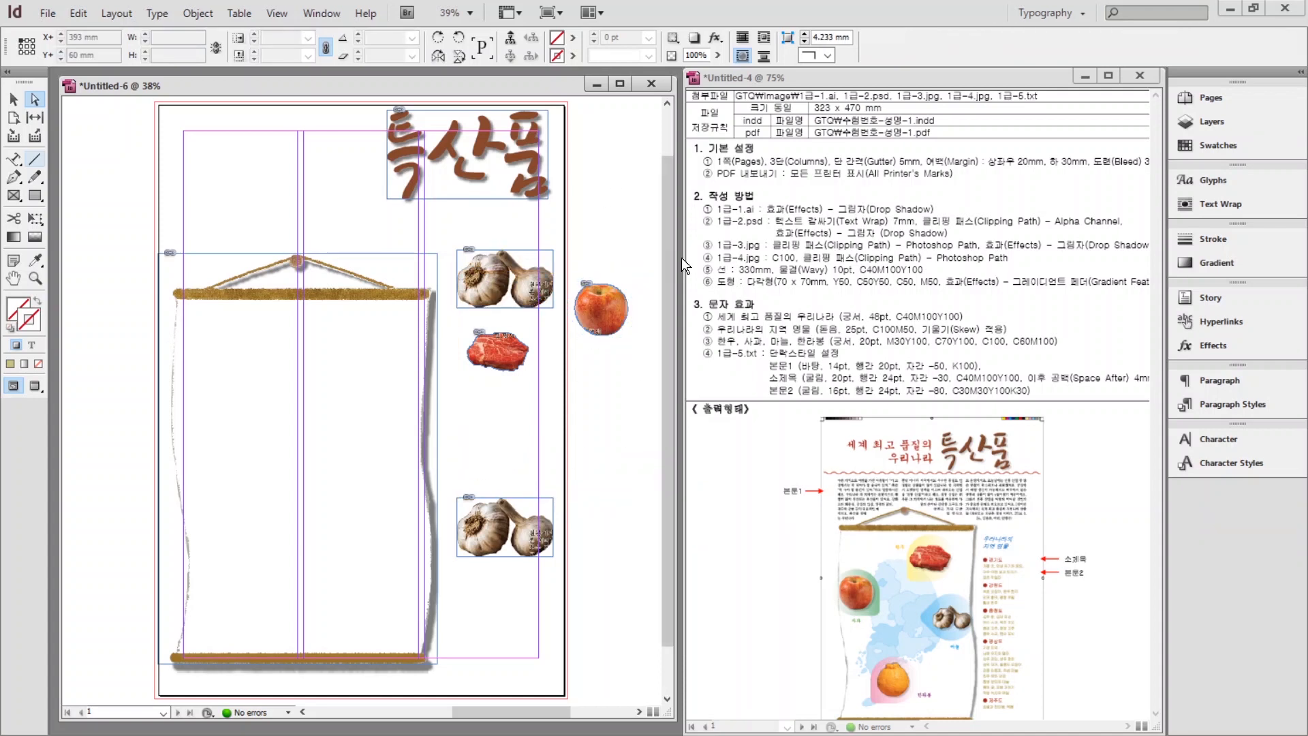
left_click(14, 99)
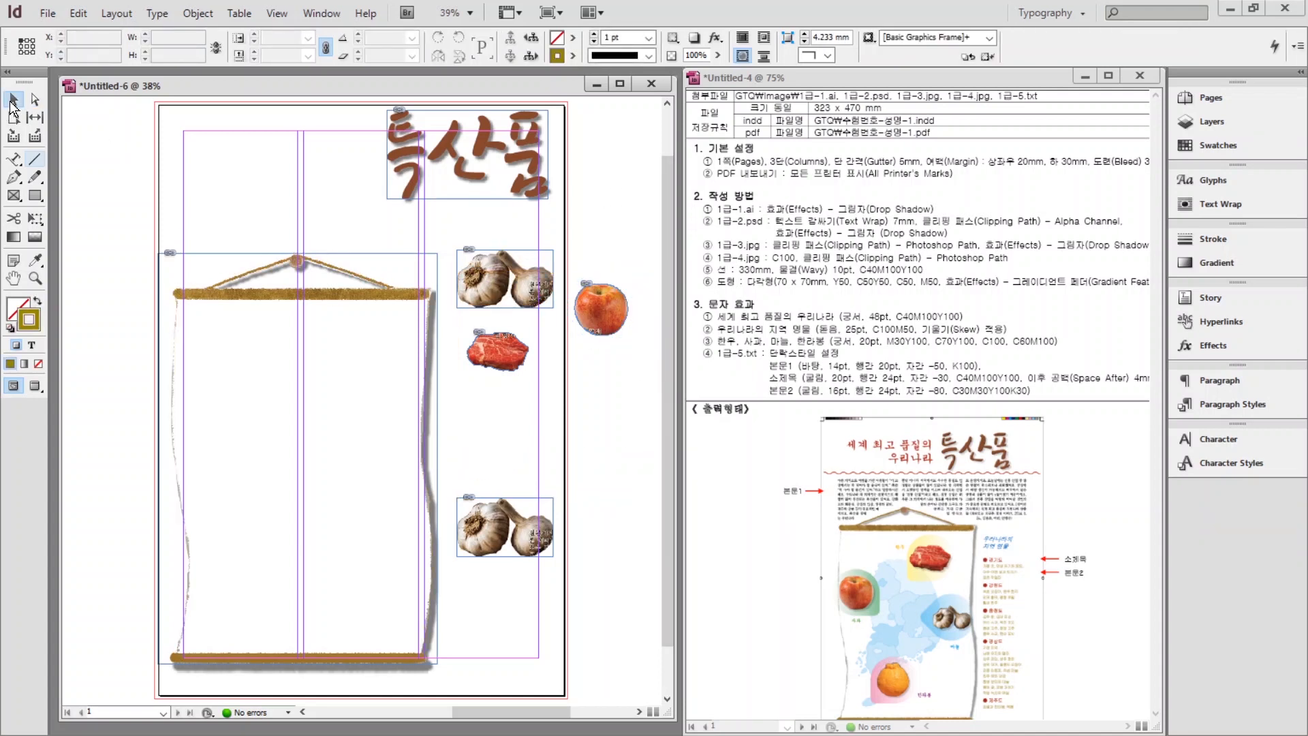
left_click(593, 314)
left_click_drag(593, 316, 493, 428)
left_click(492, 516)
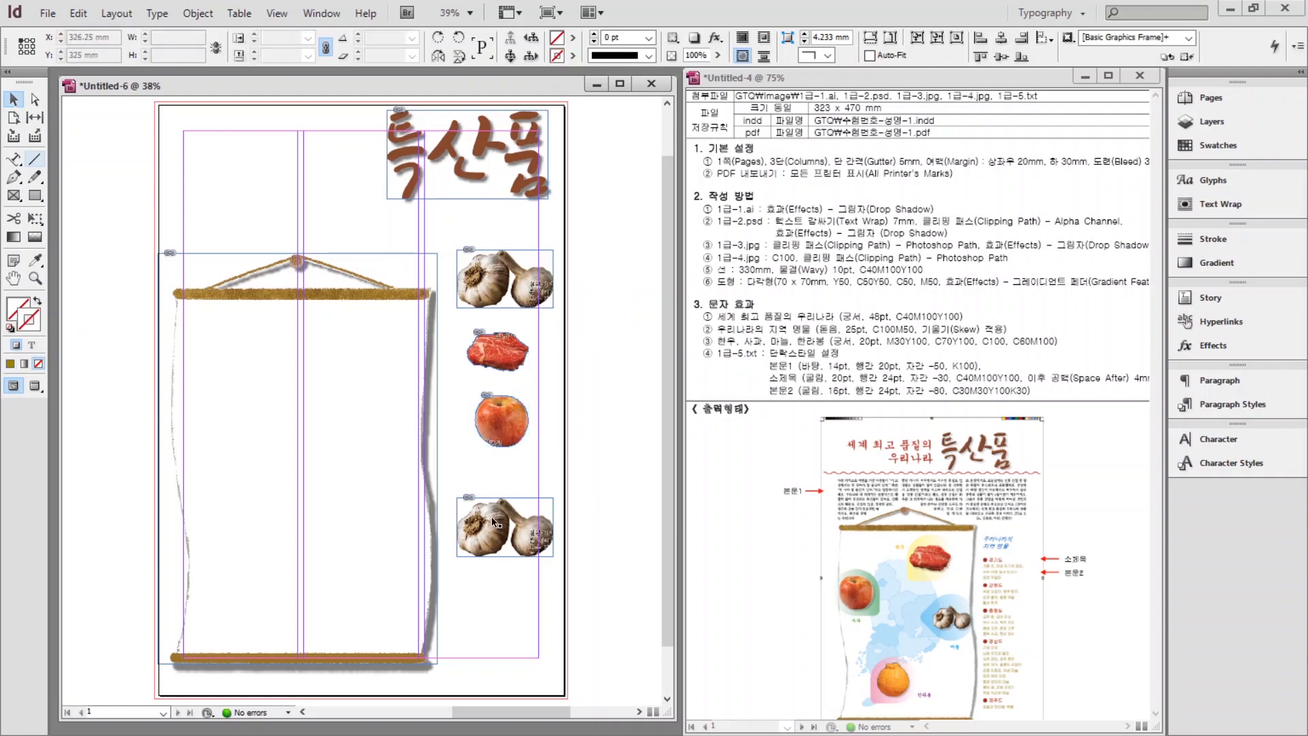
Clip the bottom image copy to Path4 to isolate the orange.
left_click(189, 18)
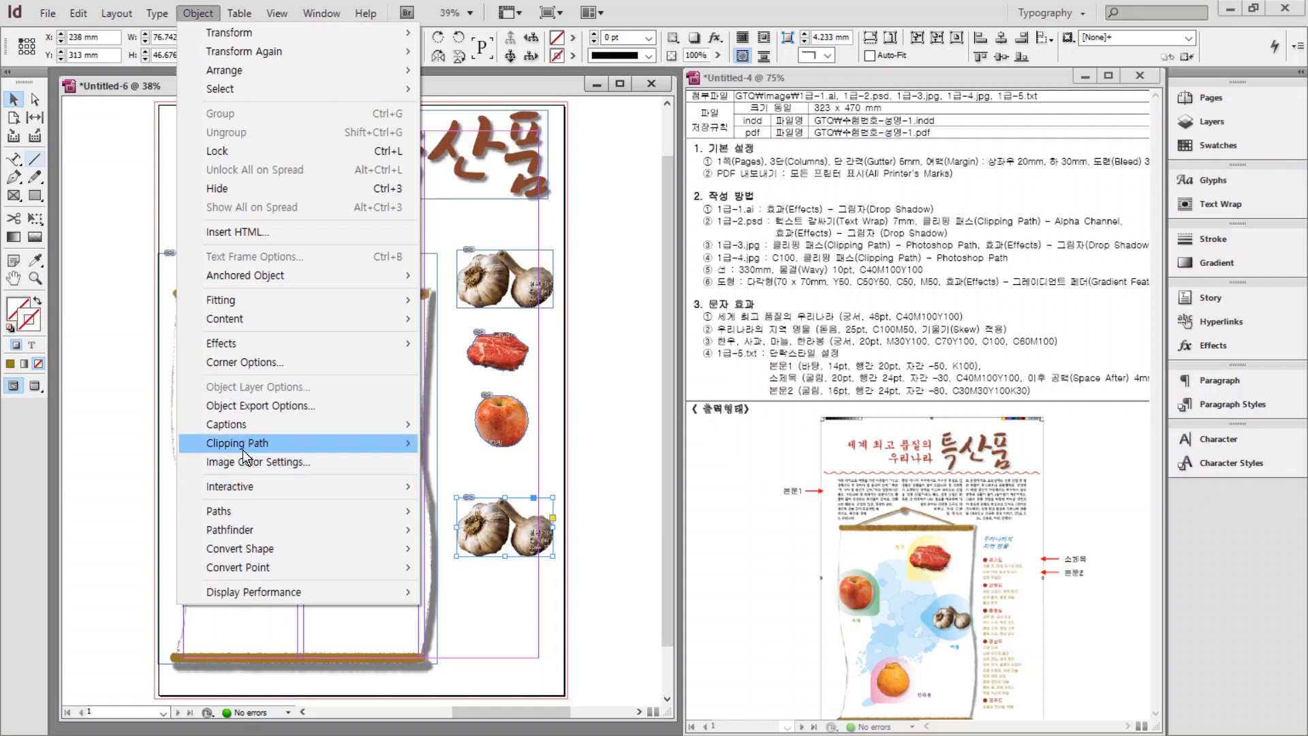
mouse_move(243, 450)
left_click(455, 446)
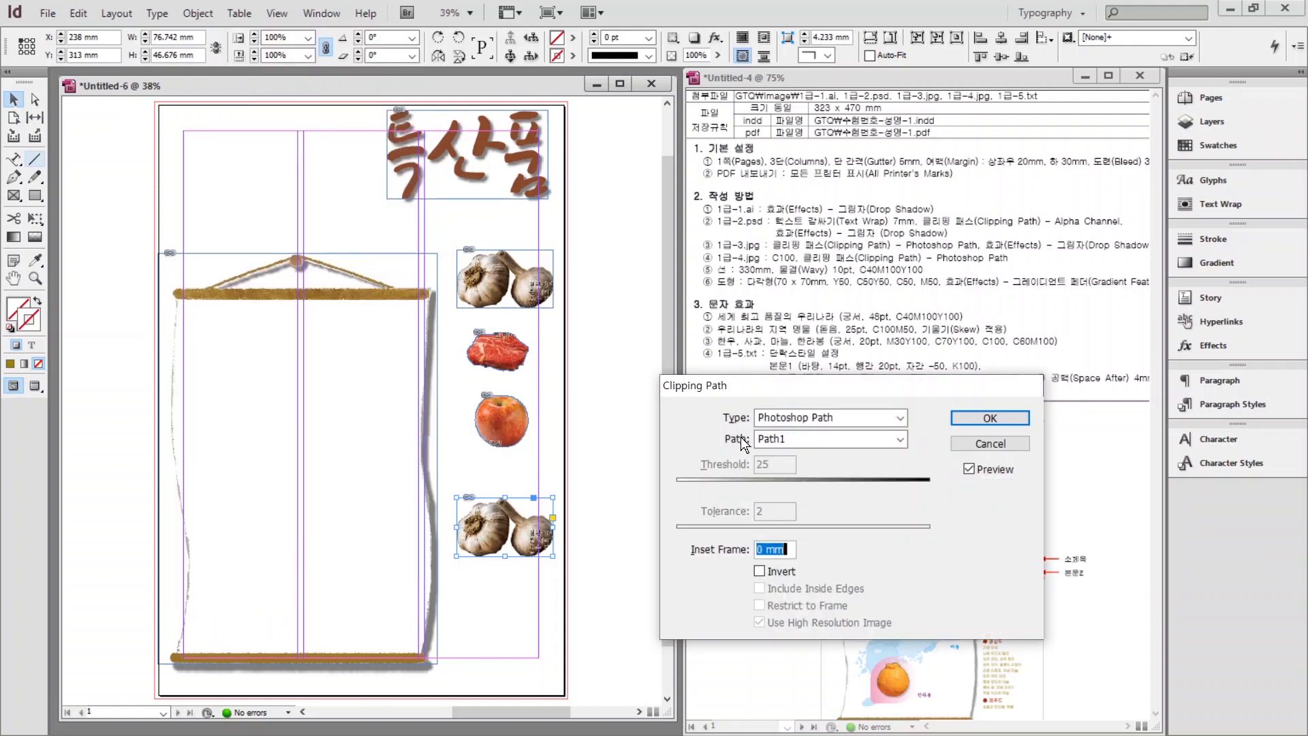
left_click(805, 442)
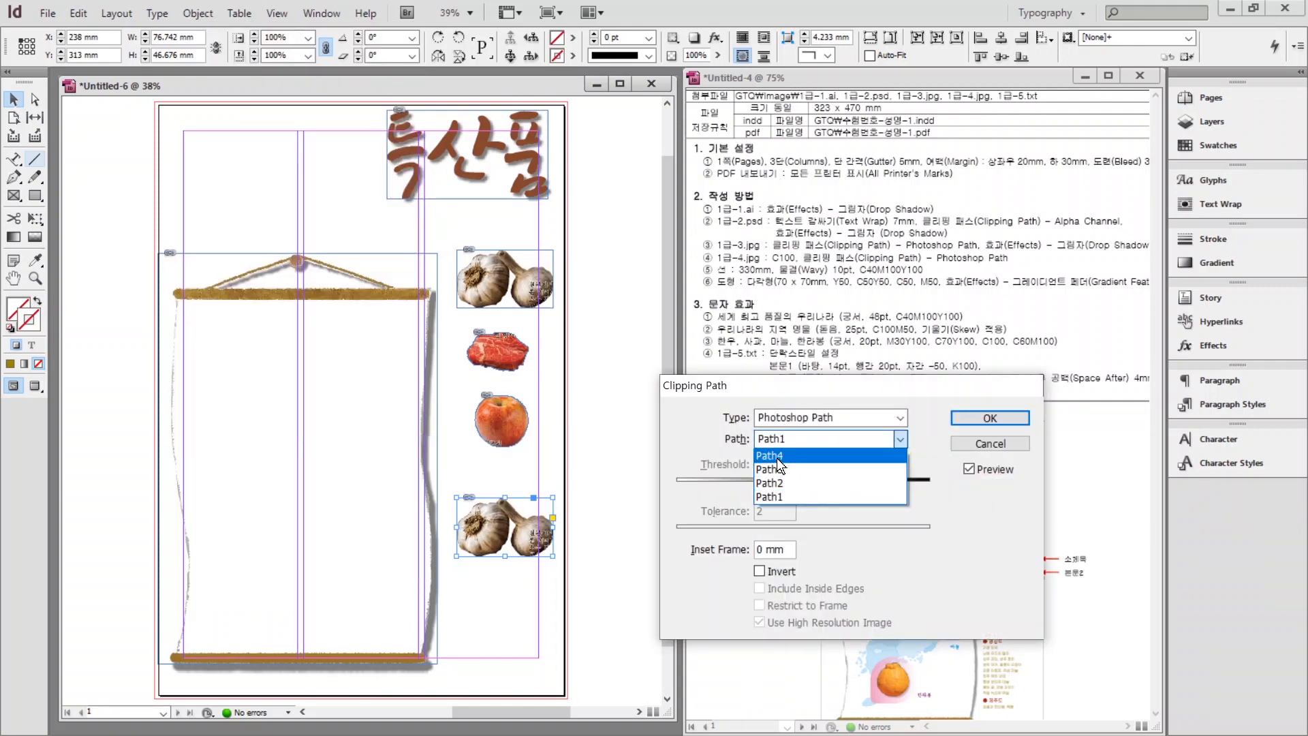
left_click(776, 457)
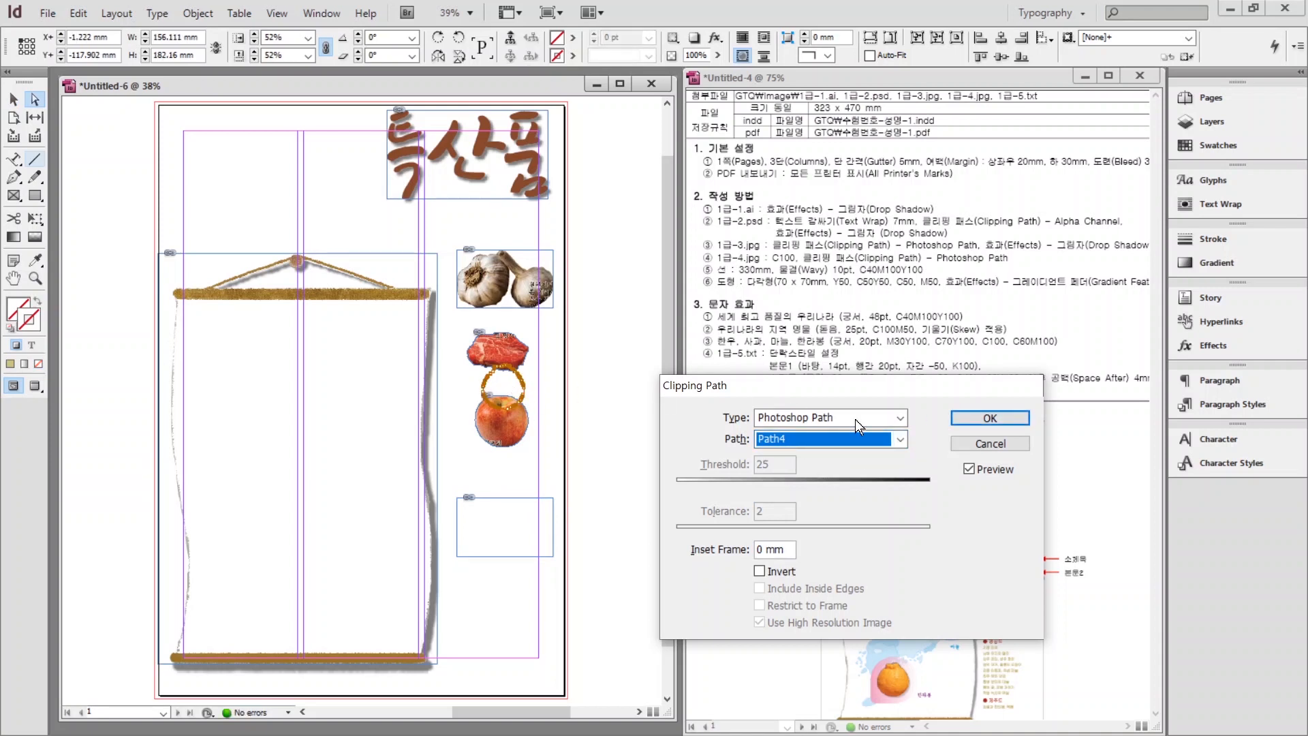
left_click(976, 418)
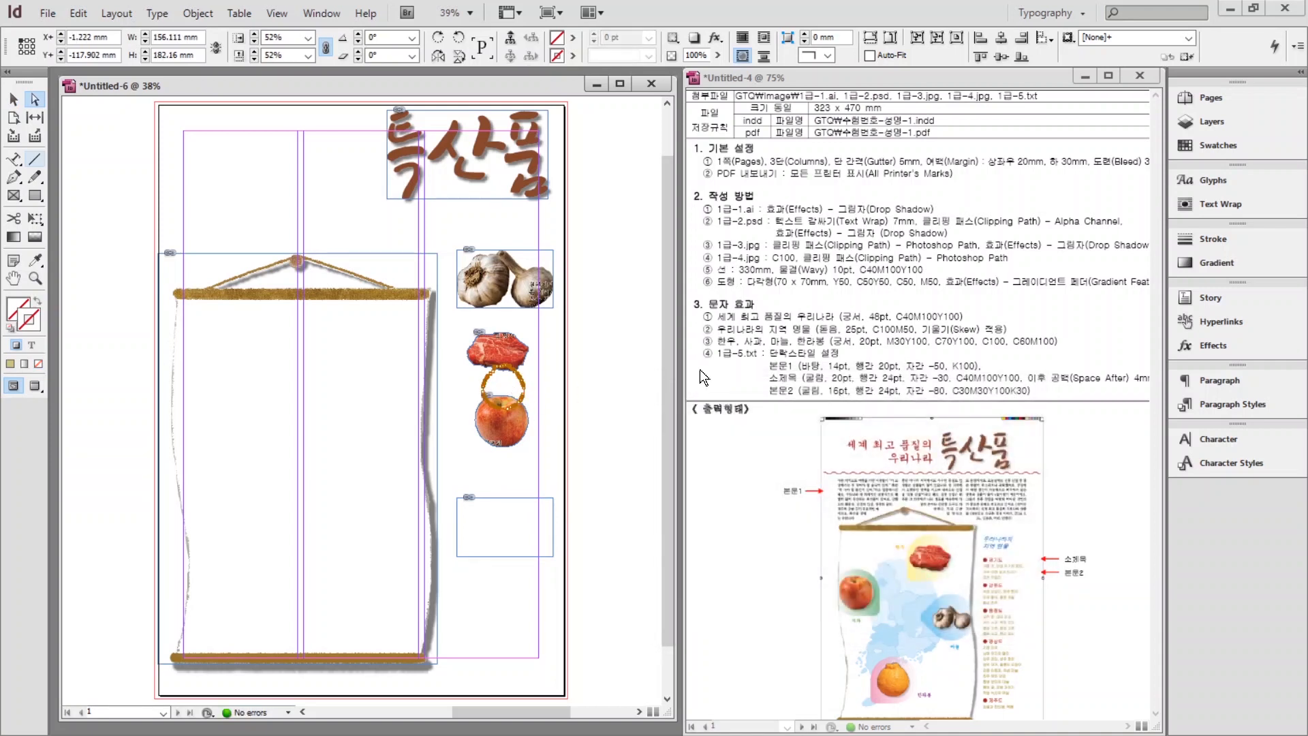
Convert the orange's clipping path to a frame and drag it below the apple.
left_click(199, 13)
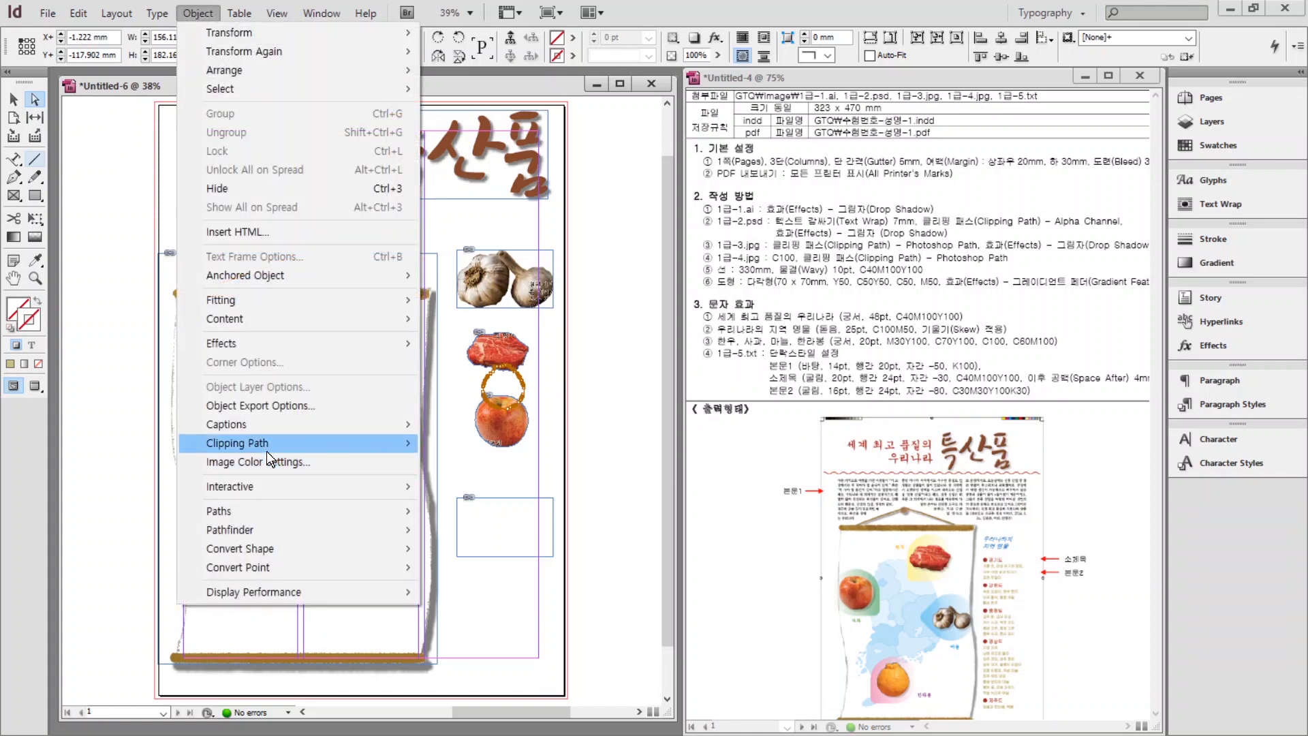
mouse_move(267, 450)
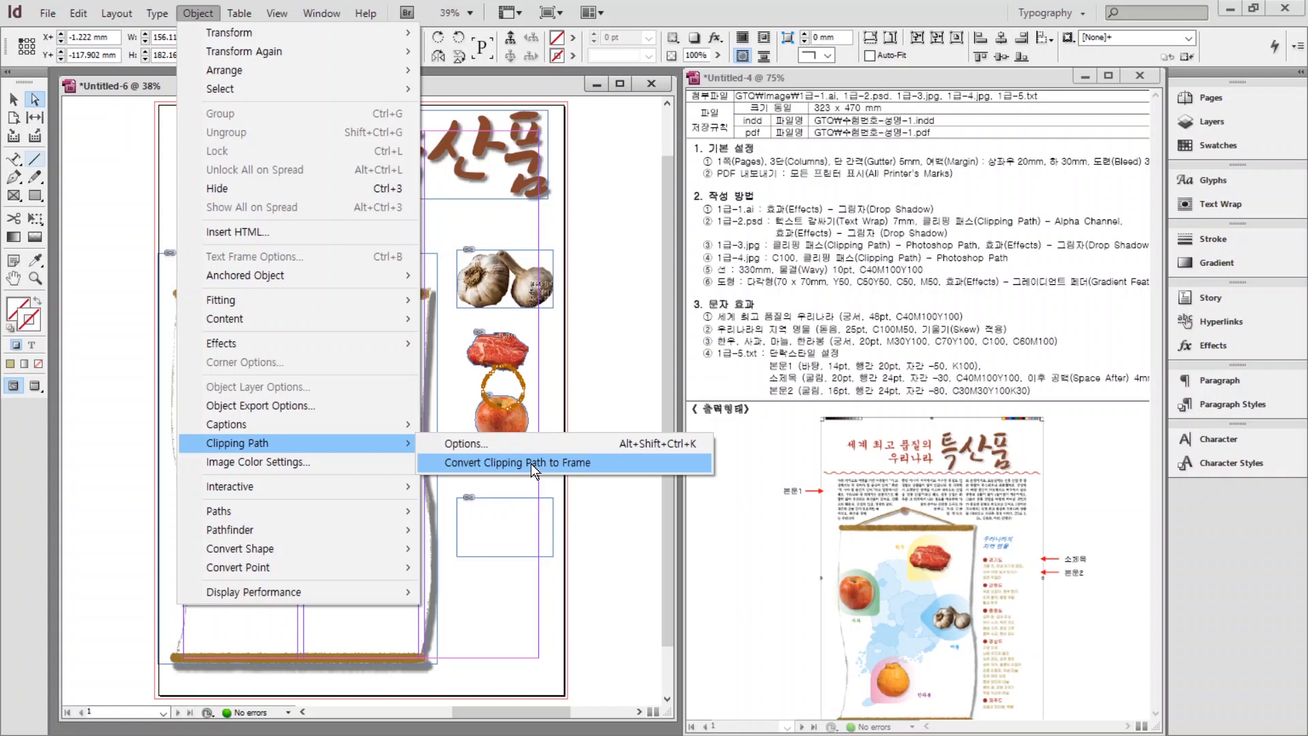
left_click(532, 464)
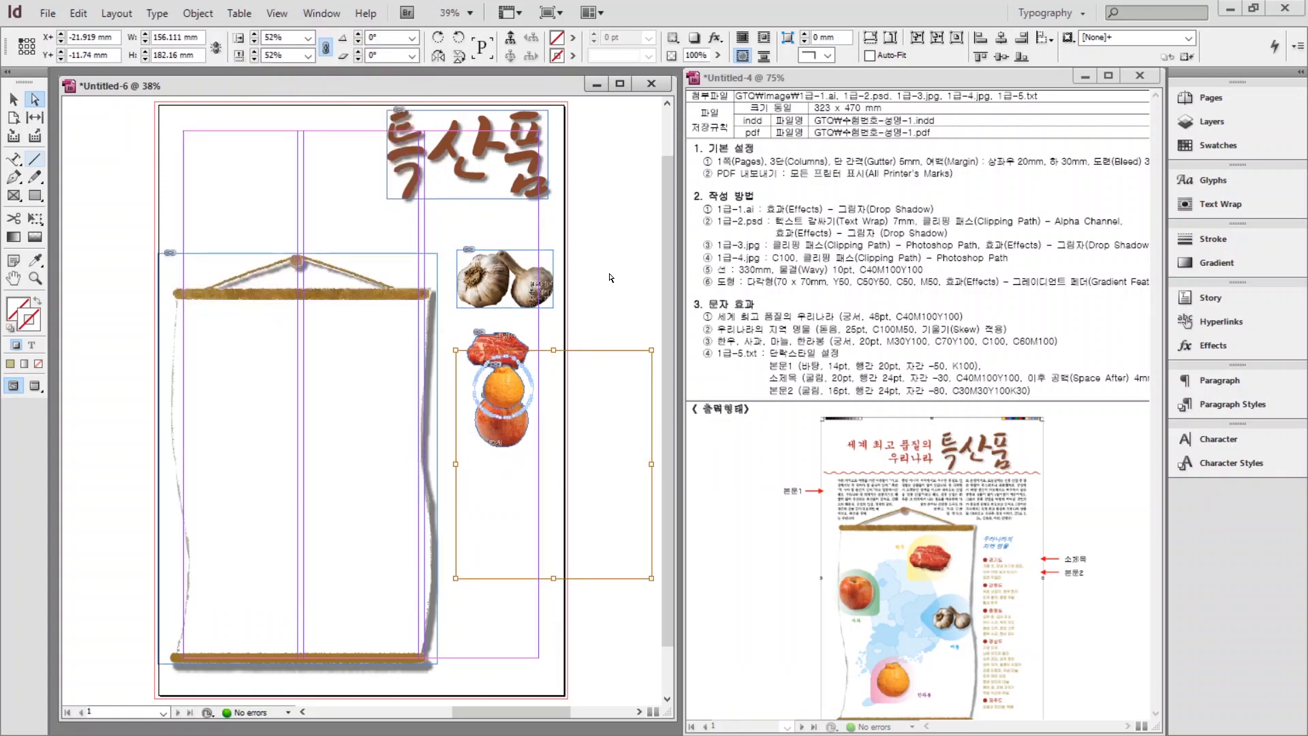
left_click(249, 249)
left_click(12, 103)
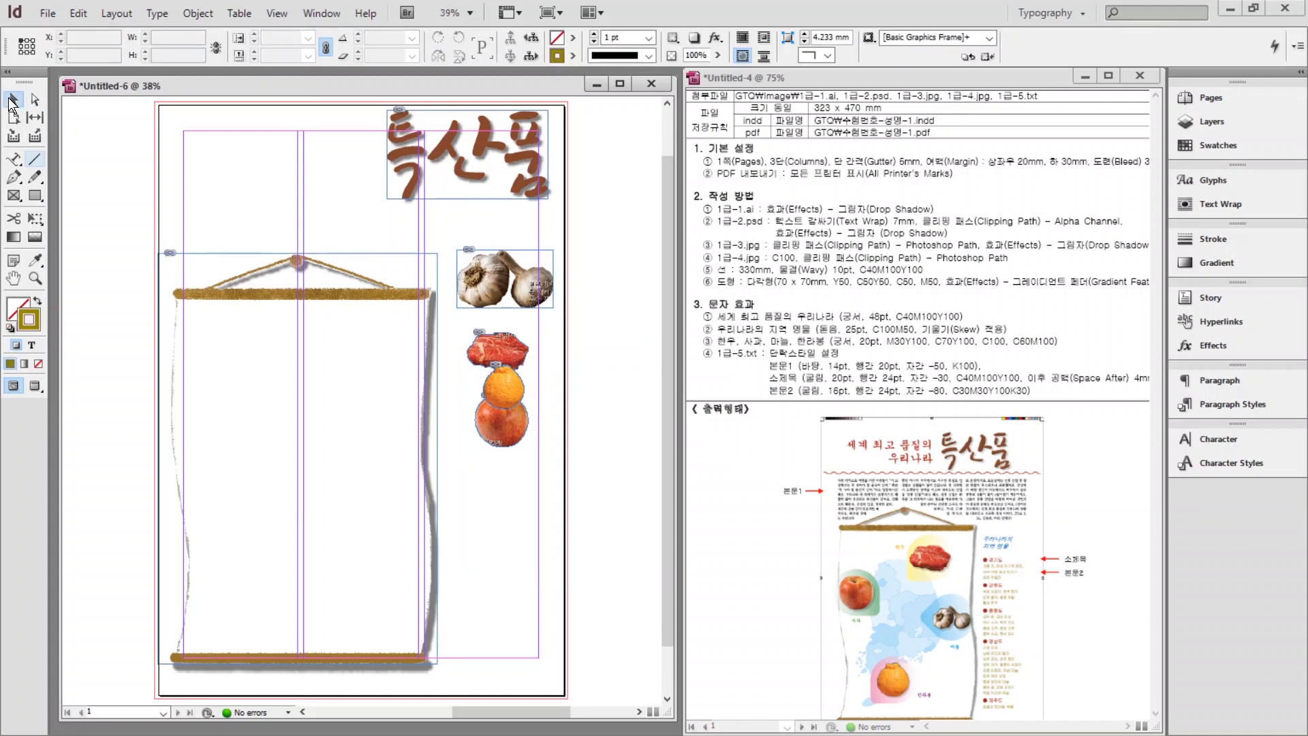
left_click_drag(491, 383, 503, 504)
left_click(590, 429)
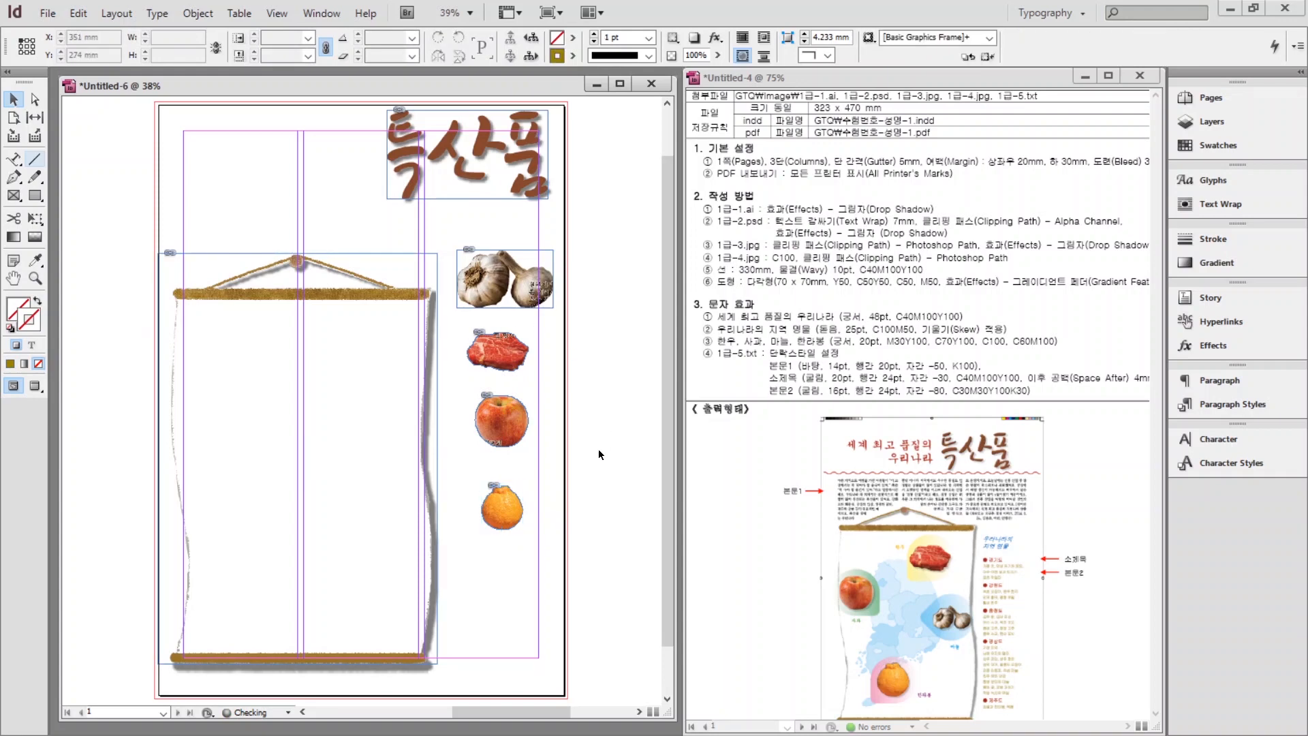
Place 1급-4.jpg in a frame drawn over the hanging scroll.
left_click(49, 15)
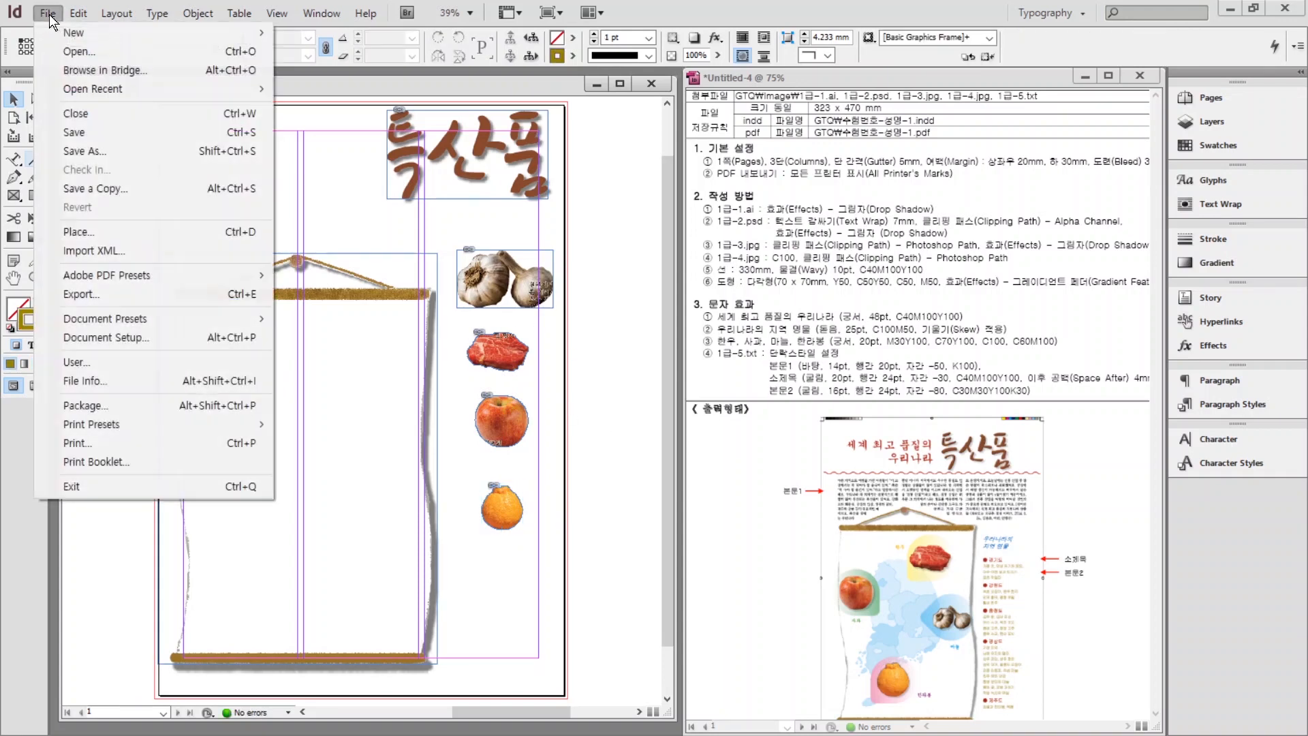
left_click(74, 233)
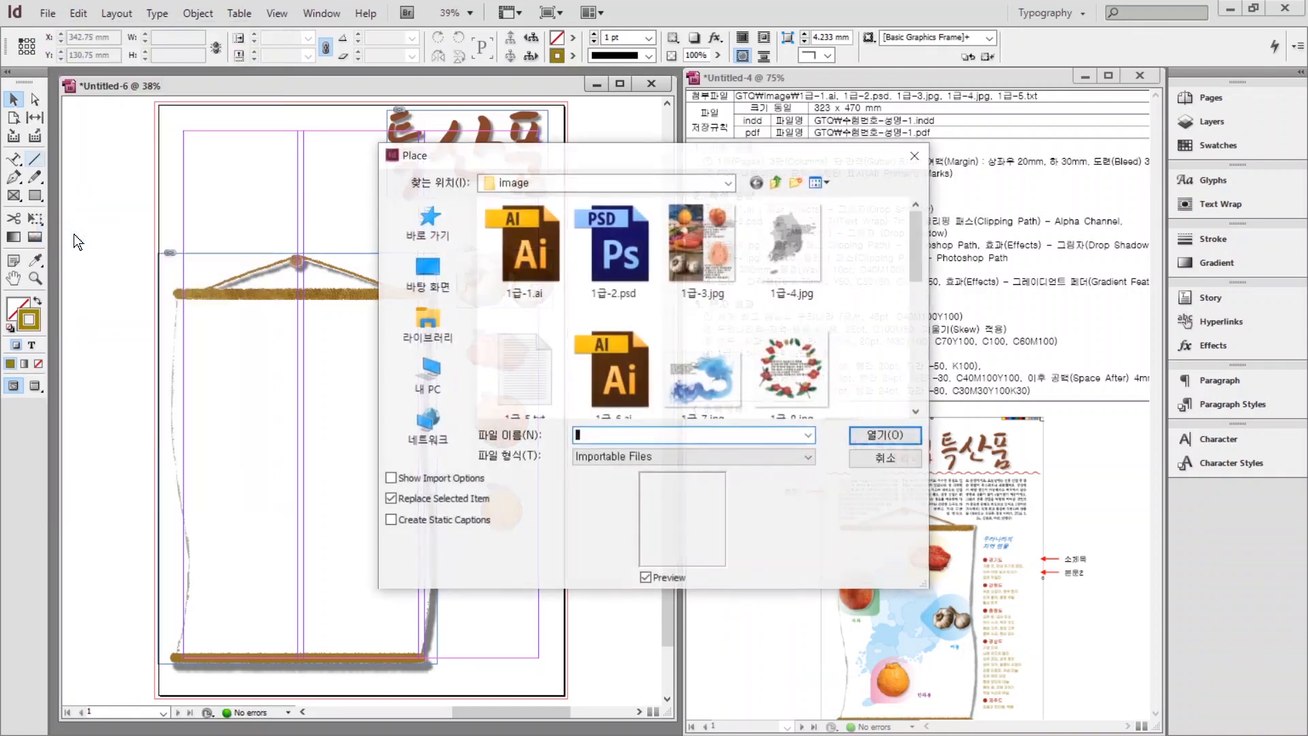
left_click(804, 239)
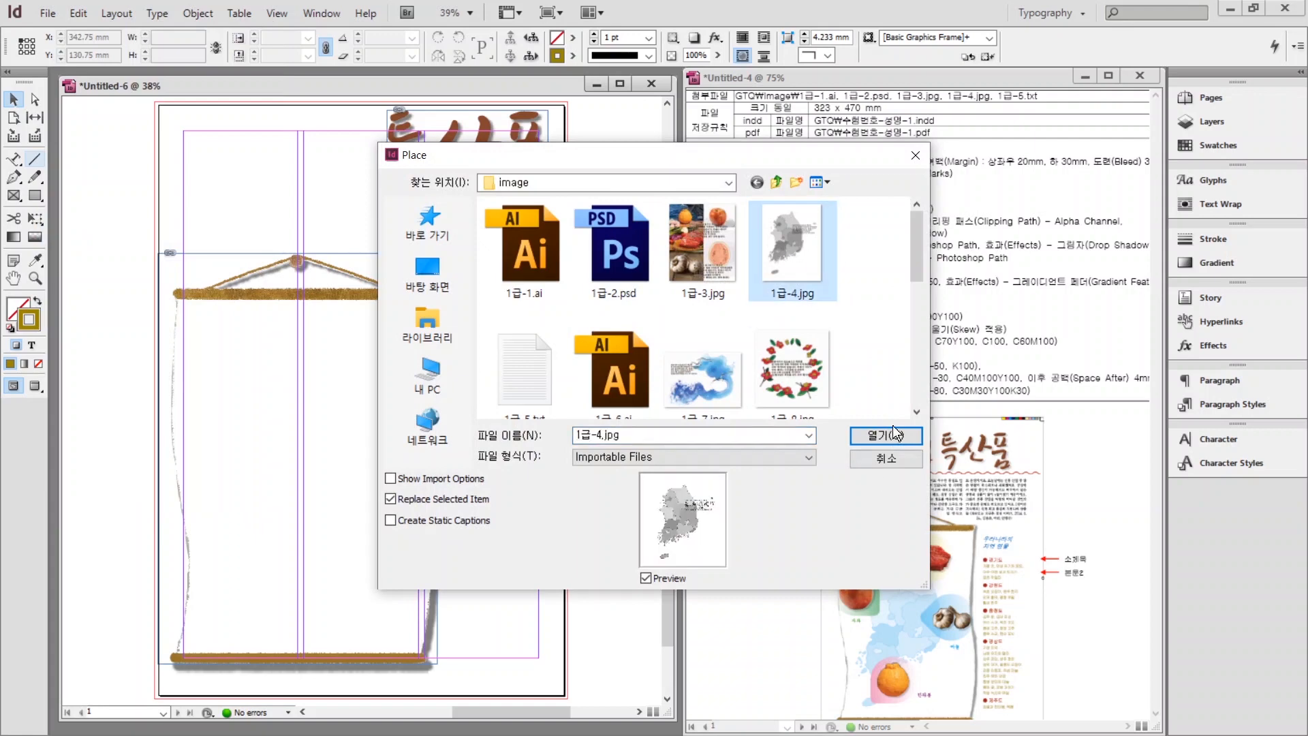
left_click(881, 439)
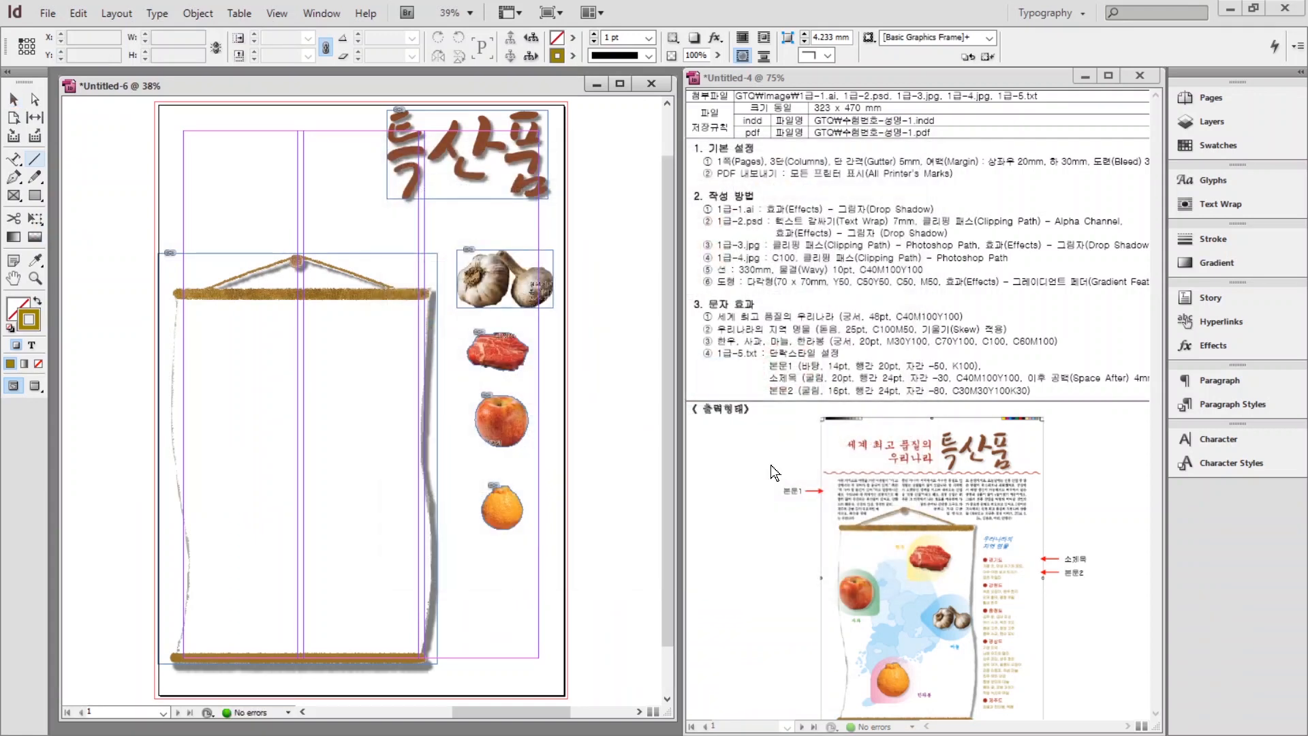
left_click_drag(194, 313, 442, 637)
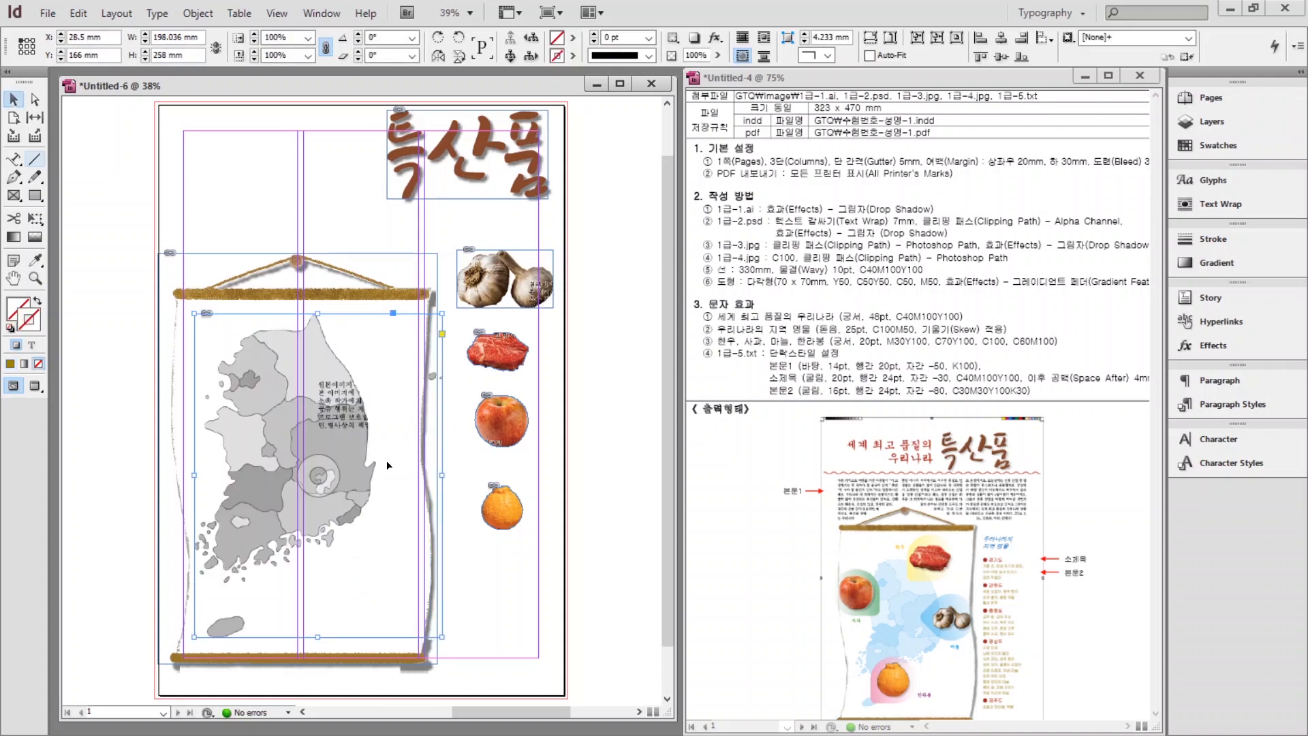
left_click(871, 701)
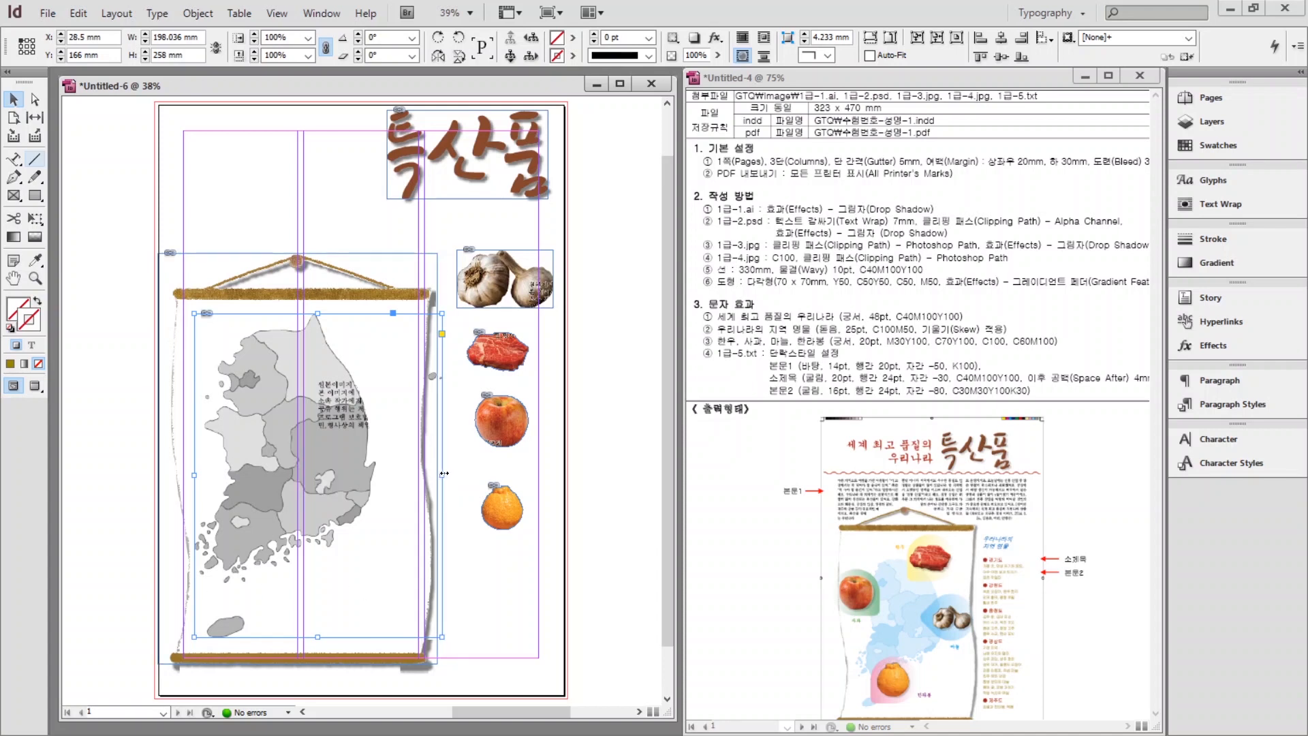
Narrow the map frame to 159.75 mm wide and reselect it.
left_click_drag(443, 473, 394, 483)
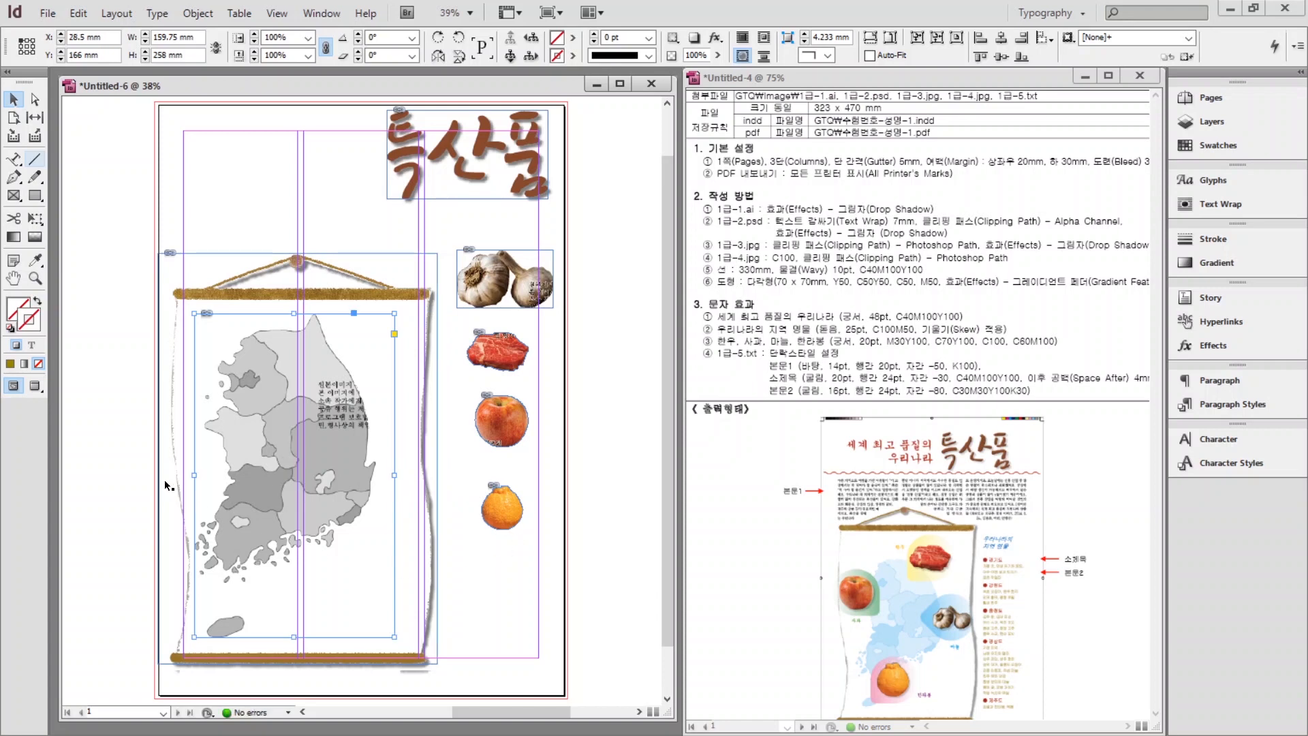
left_click(138, 484)
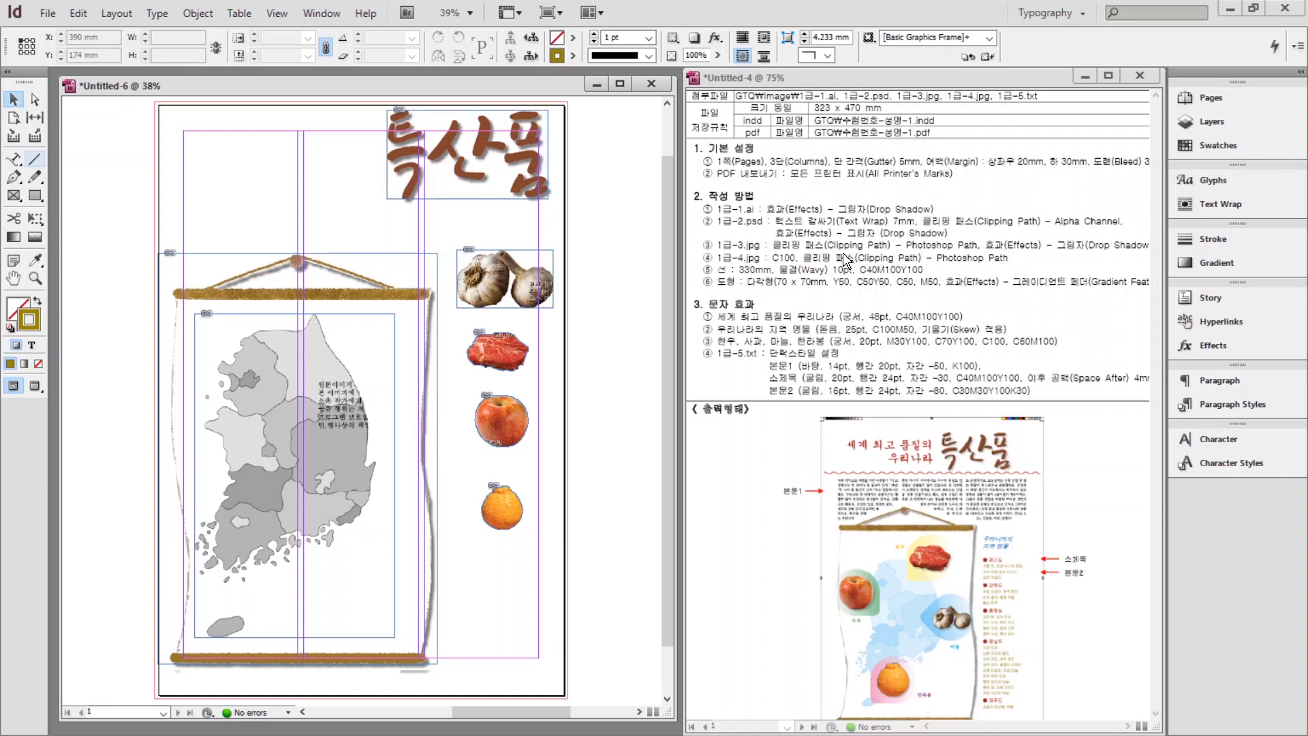
left_click(288, 406)
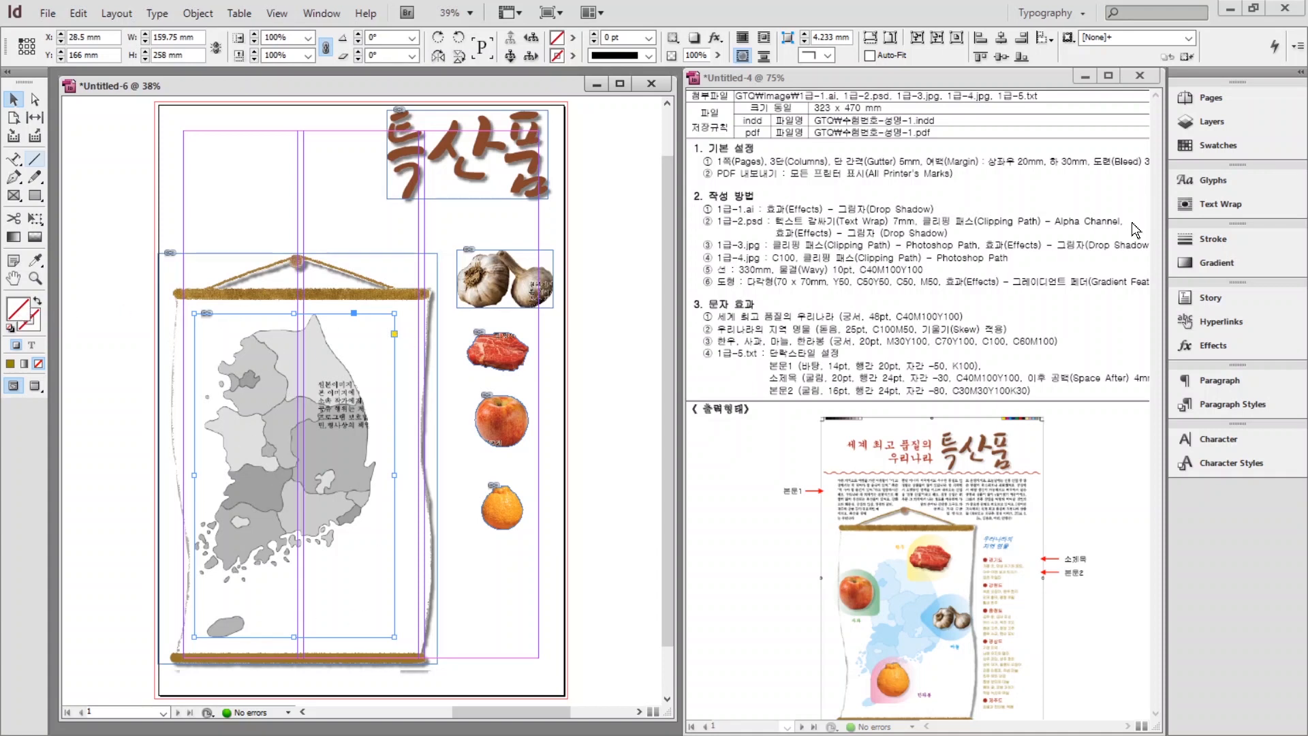
left_click(1208, 145)
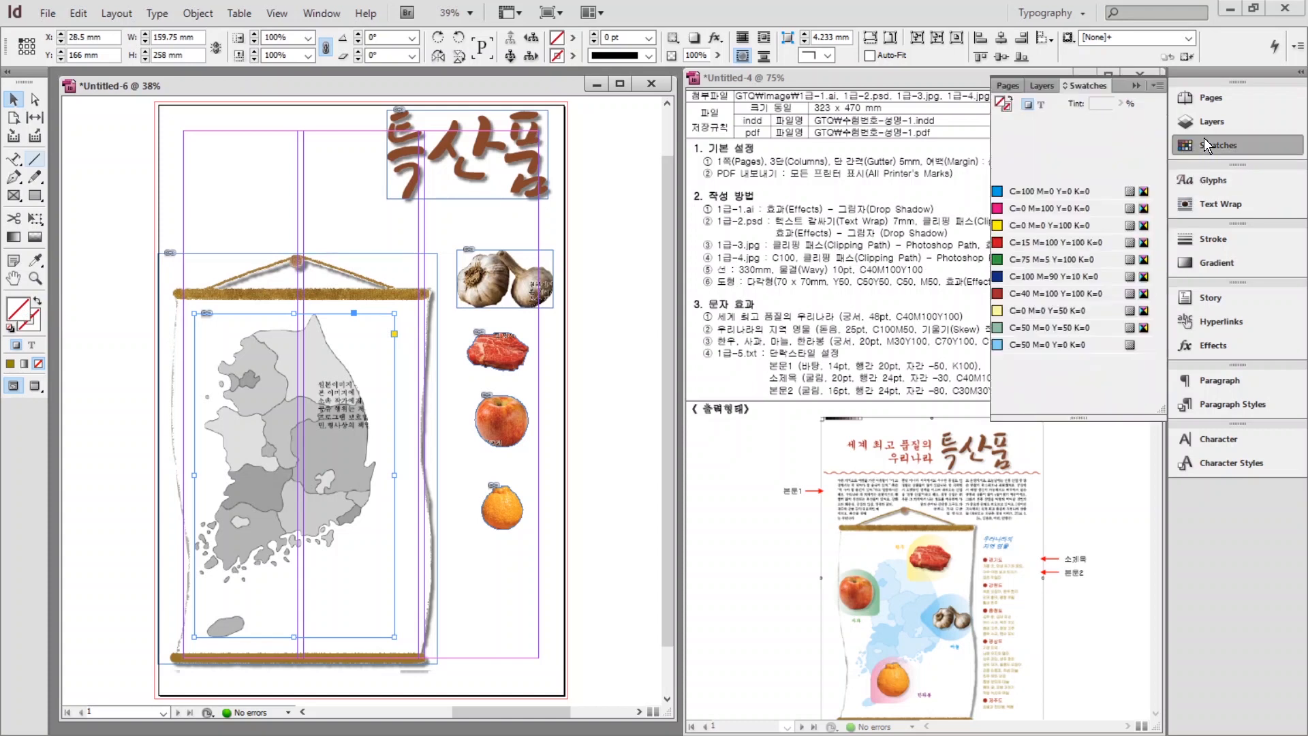
Undo an accidental cyan fill on the map frame and reselect the frame.
left_click(1028, 197)
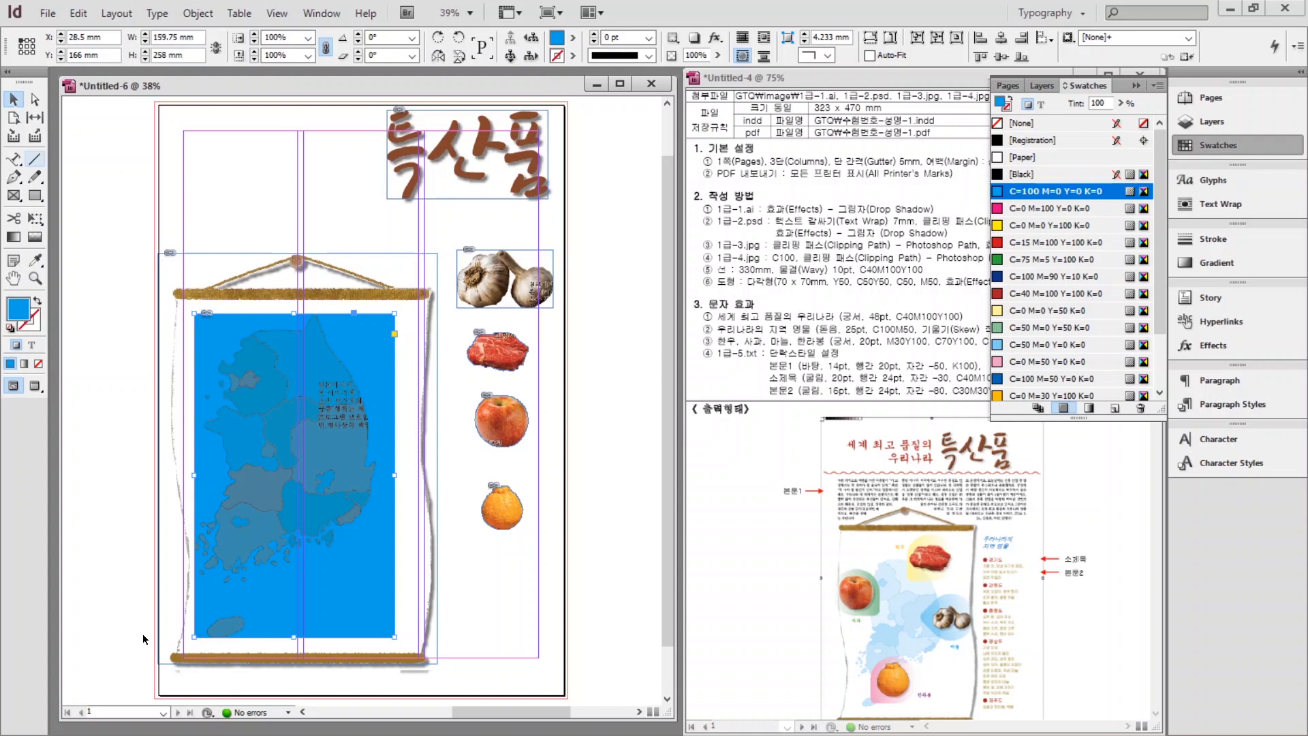
key("ctrl+z")
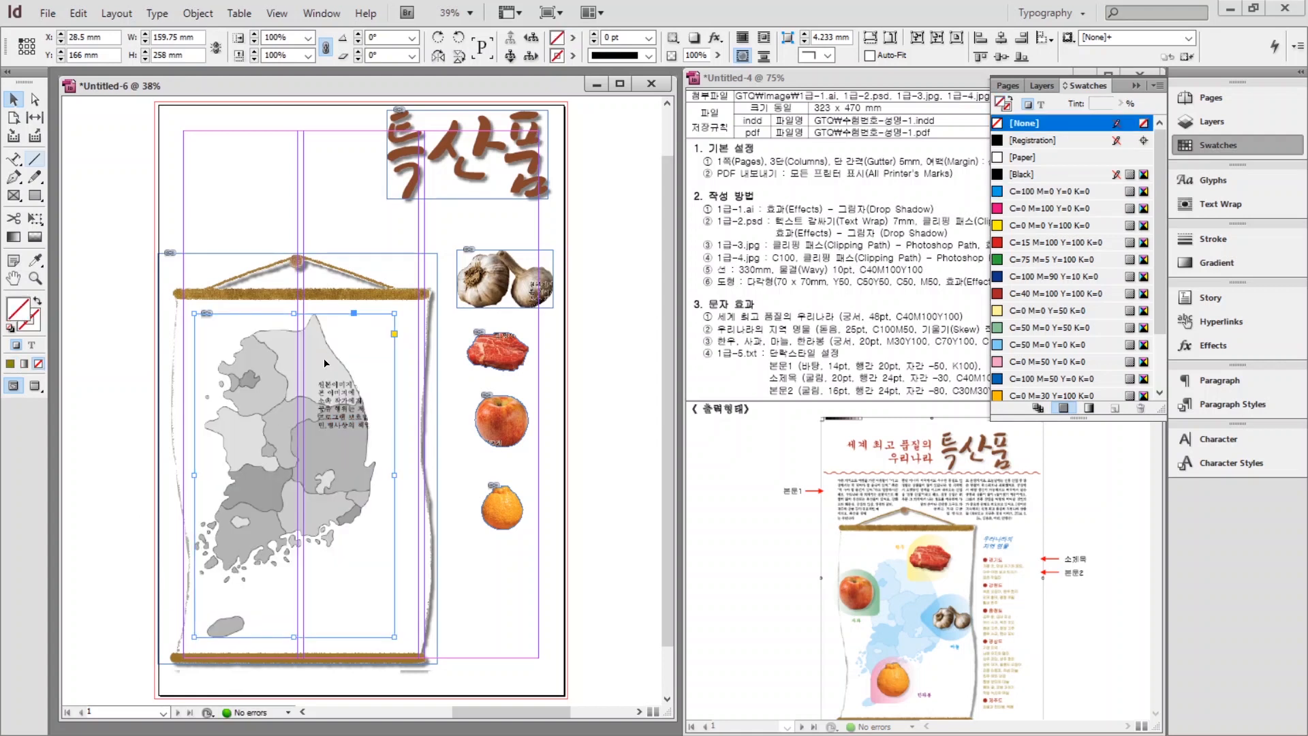
left_click(251, 320)
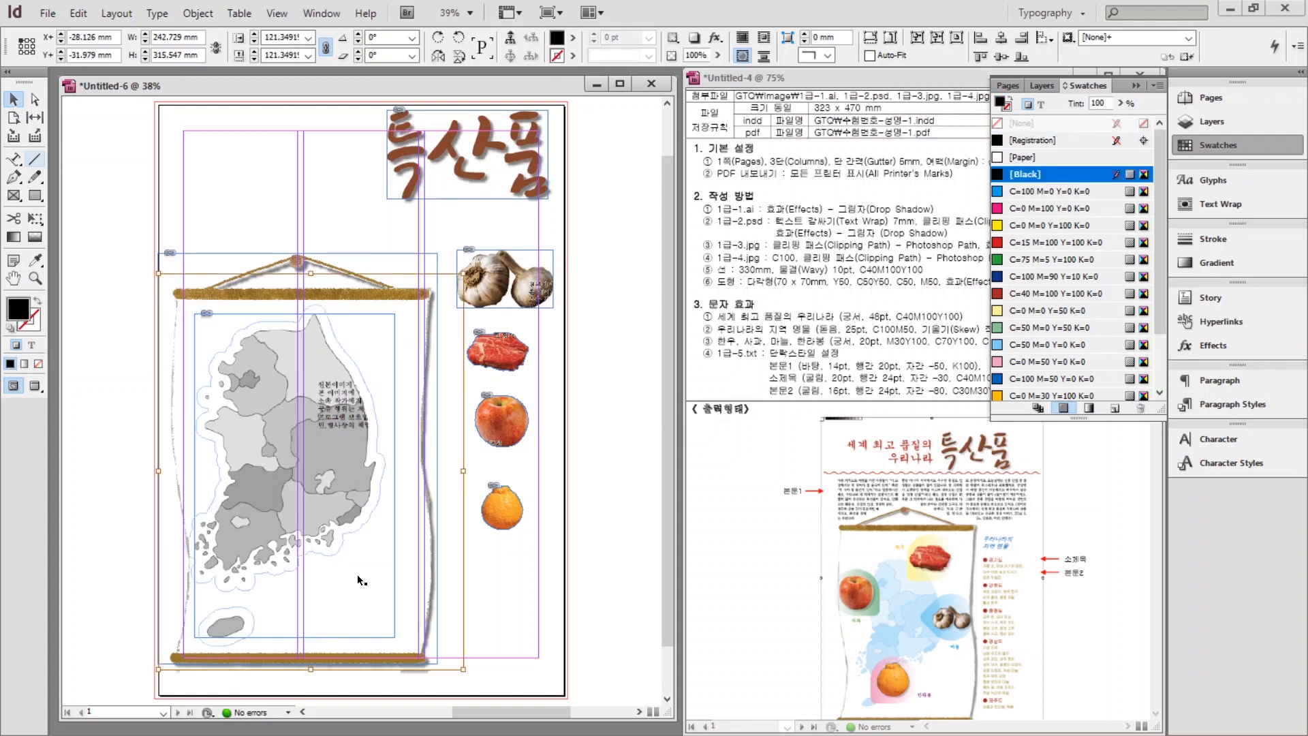
left_click(224, 345)
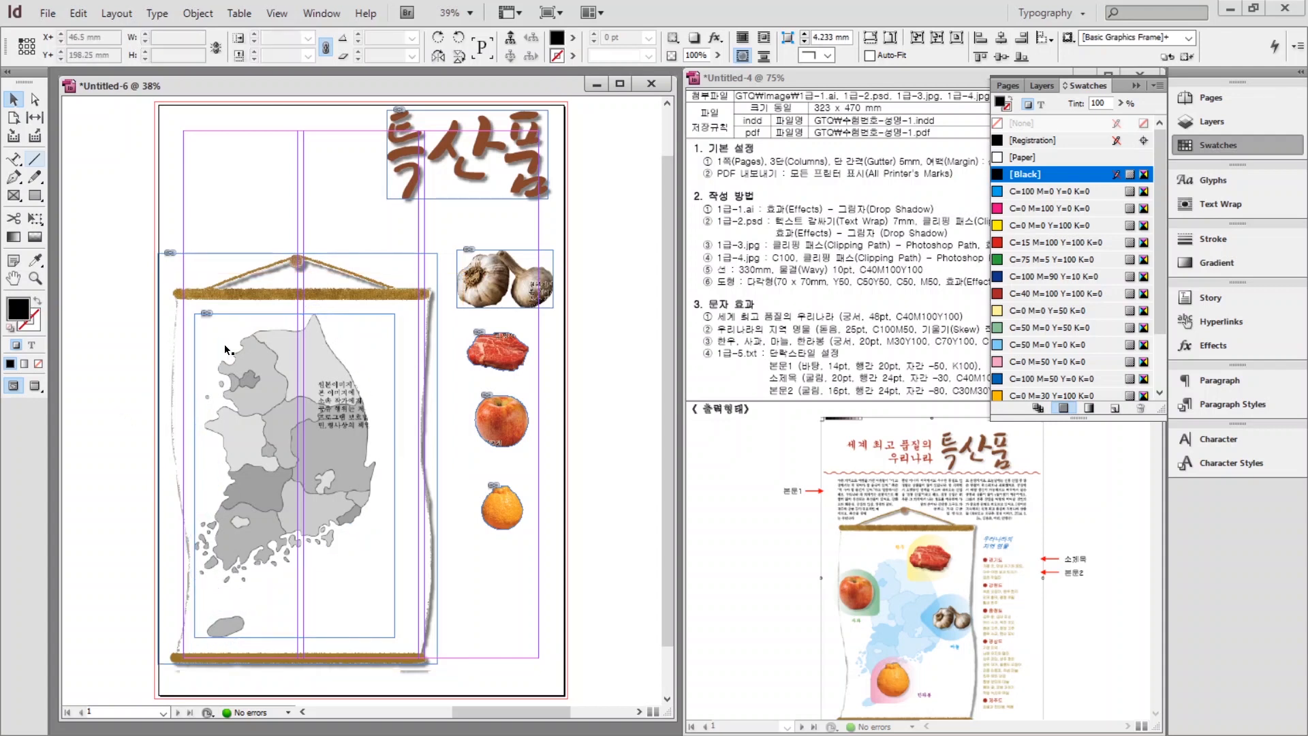
left_click(253, 334)
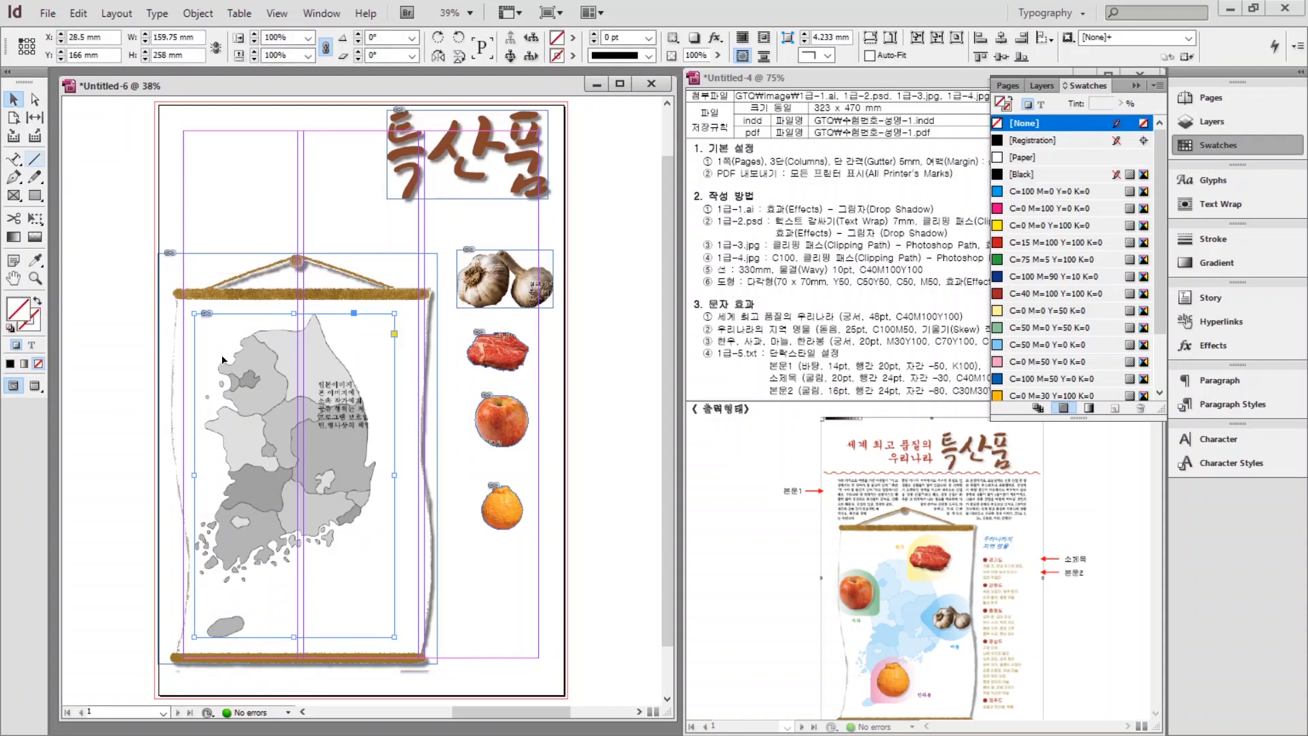
Tint the map image itself with the C=100 M=0 Y=0 K=0 swatch.
left_click(299, 487)
left_click(300, 486)
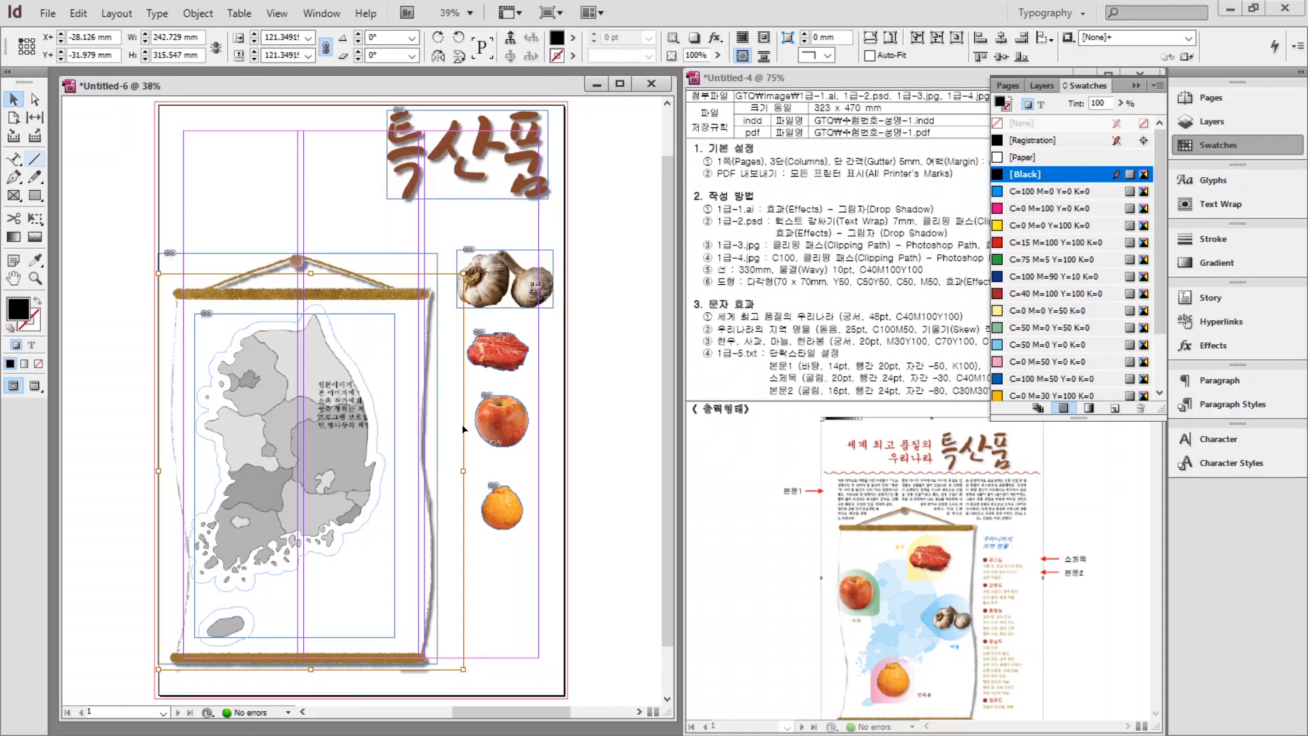
left_click(1029, 198)
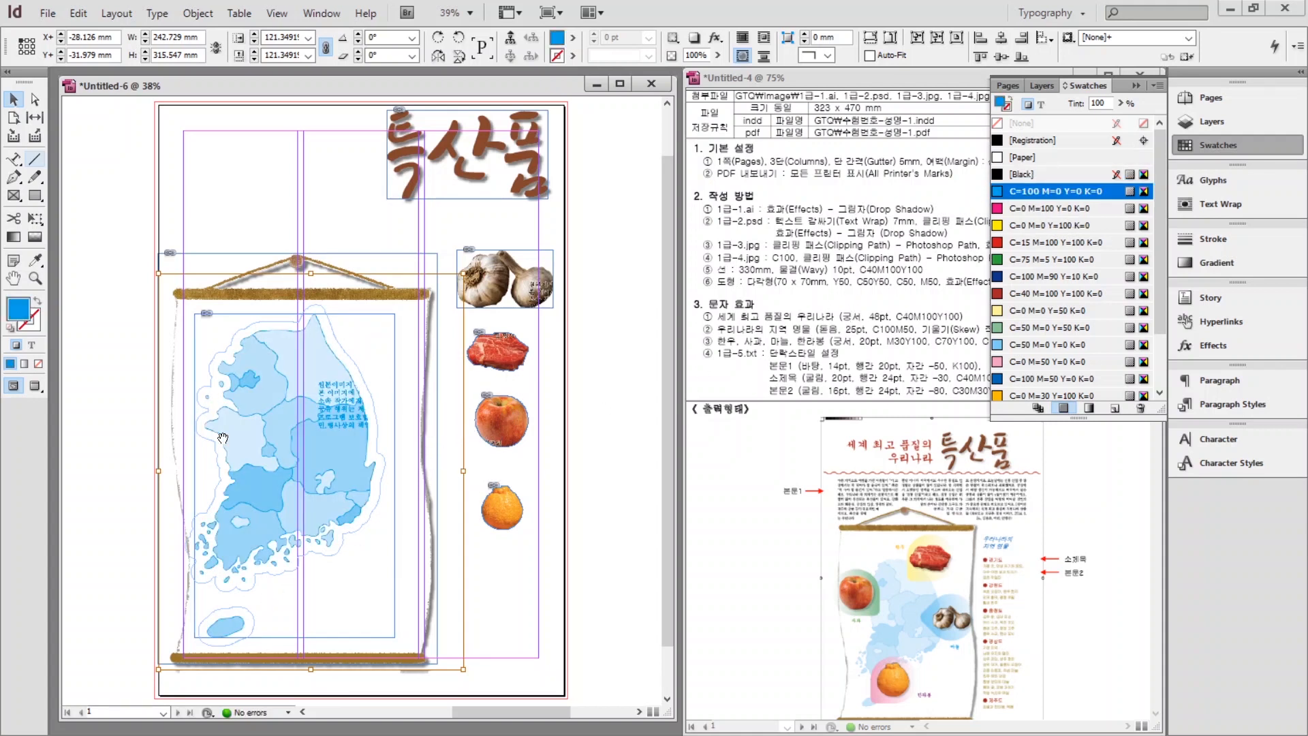
left_click(100, 384)
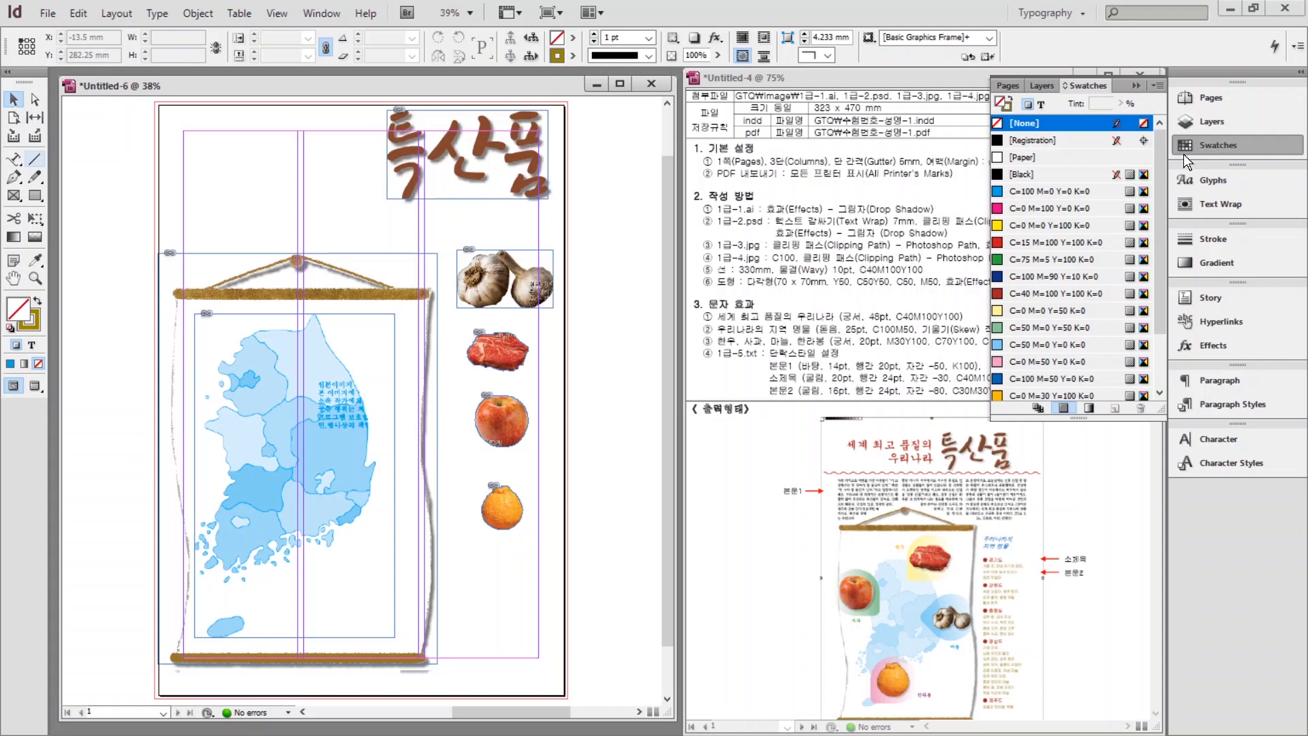
left_click(1217, 147)
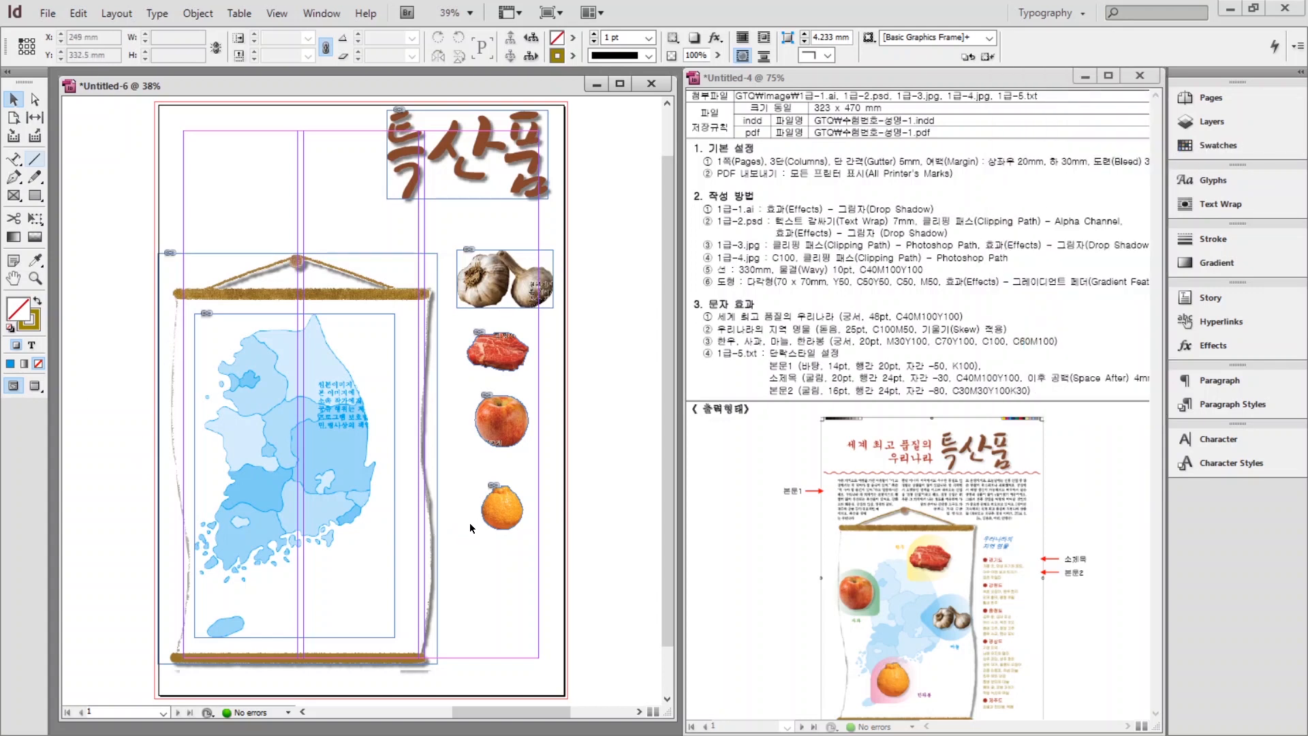
left_click(319, 367)
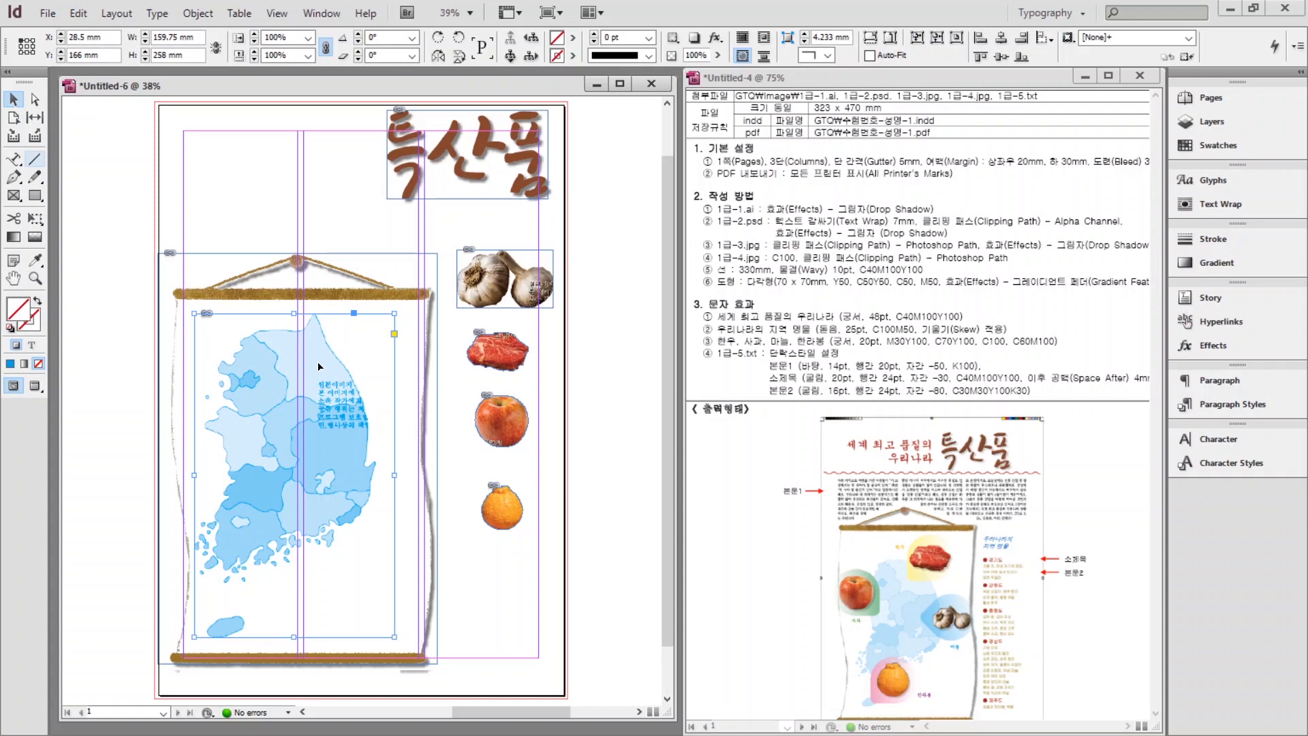
Set the map's clipping path to its Photoshop path (패스 1), then return to the Selection tool.
left_click(198, 14)
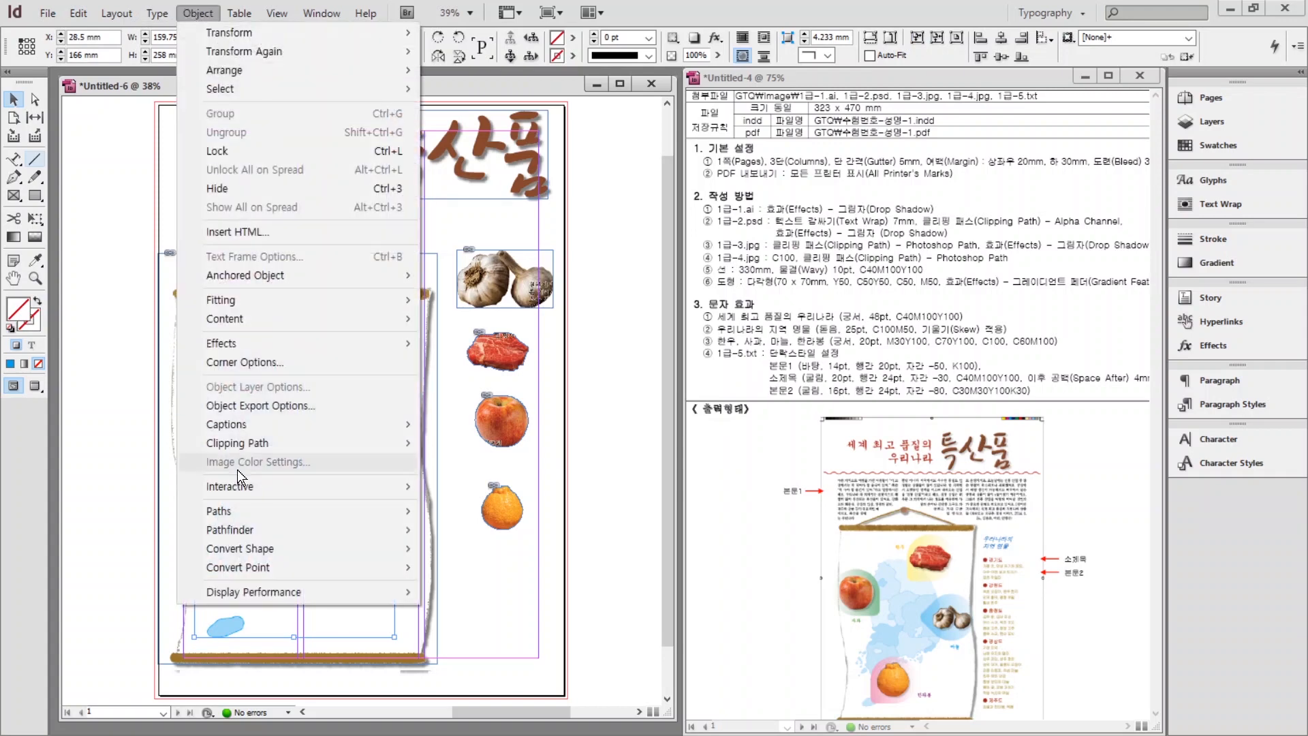
mouse_move(238, 445)
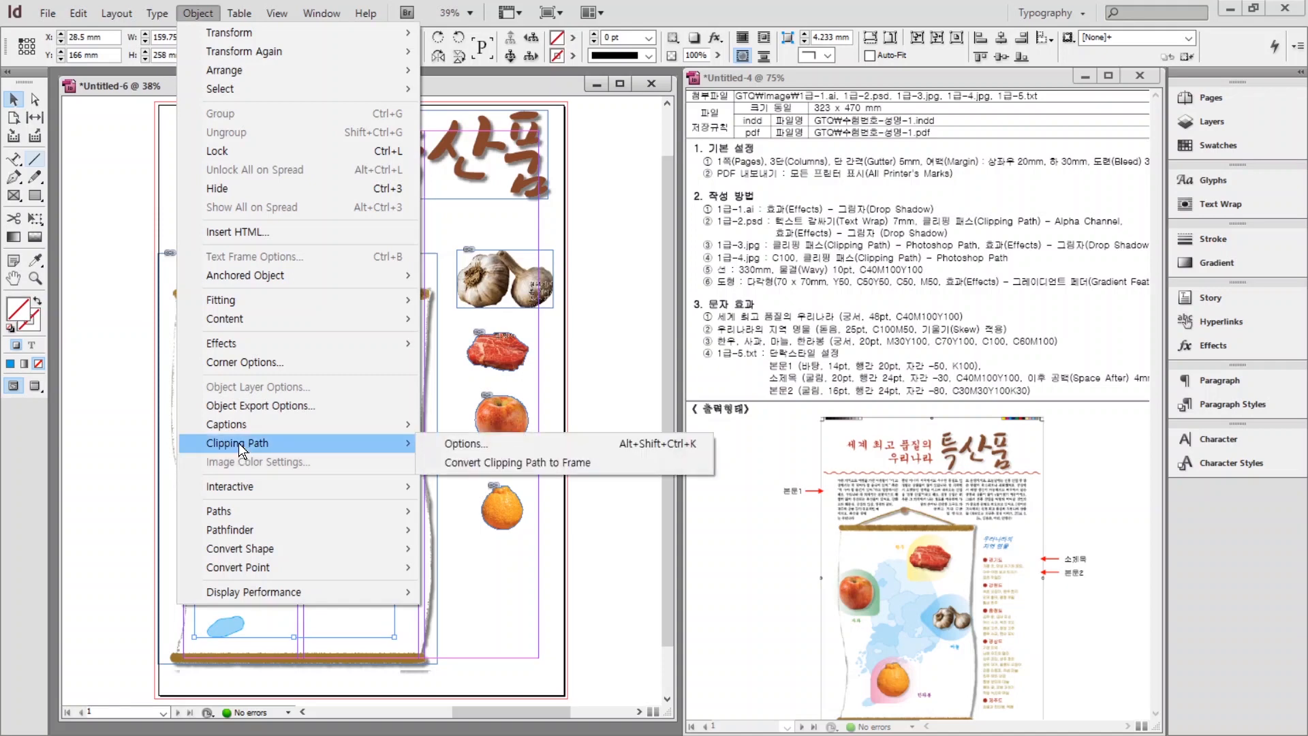
left_click(465, 444)
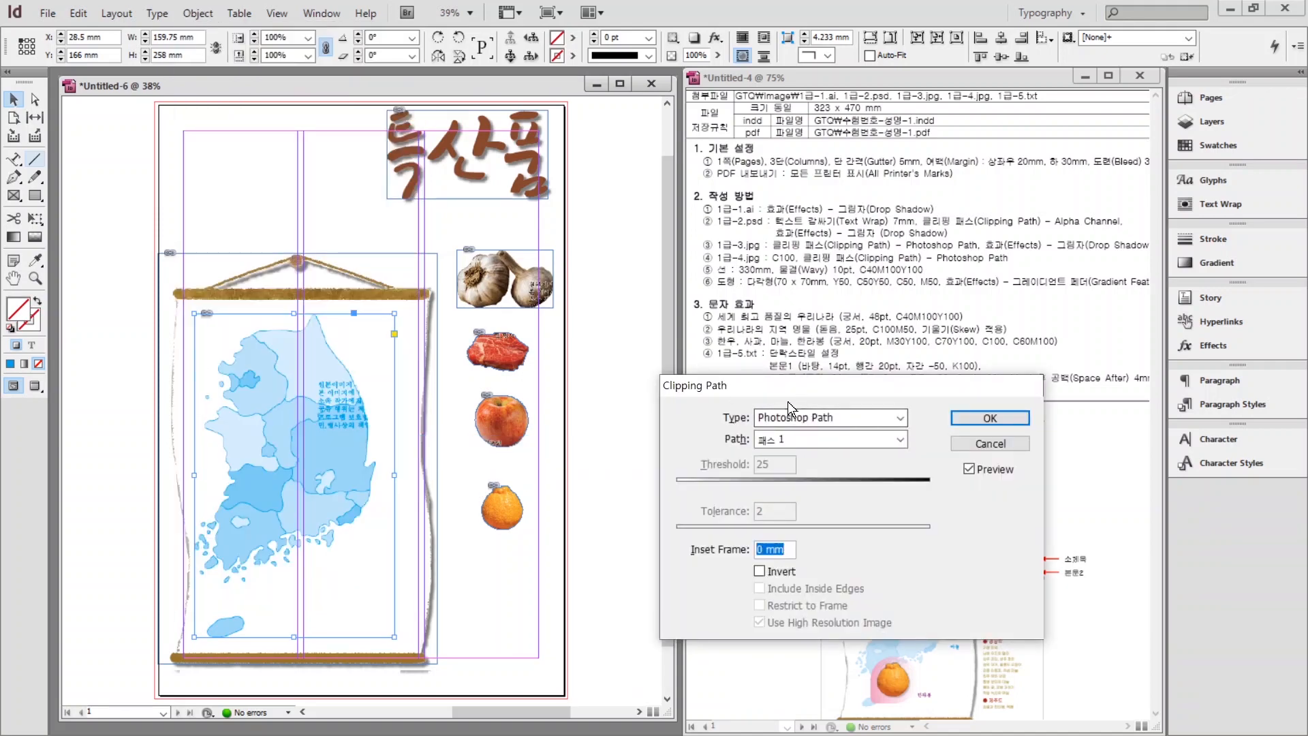
left_click(990, 418)
key("v")
left_click(181, 128)
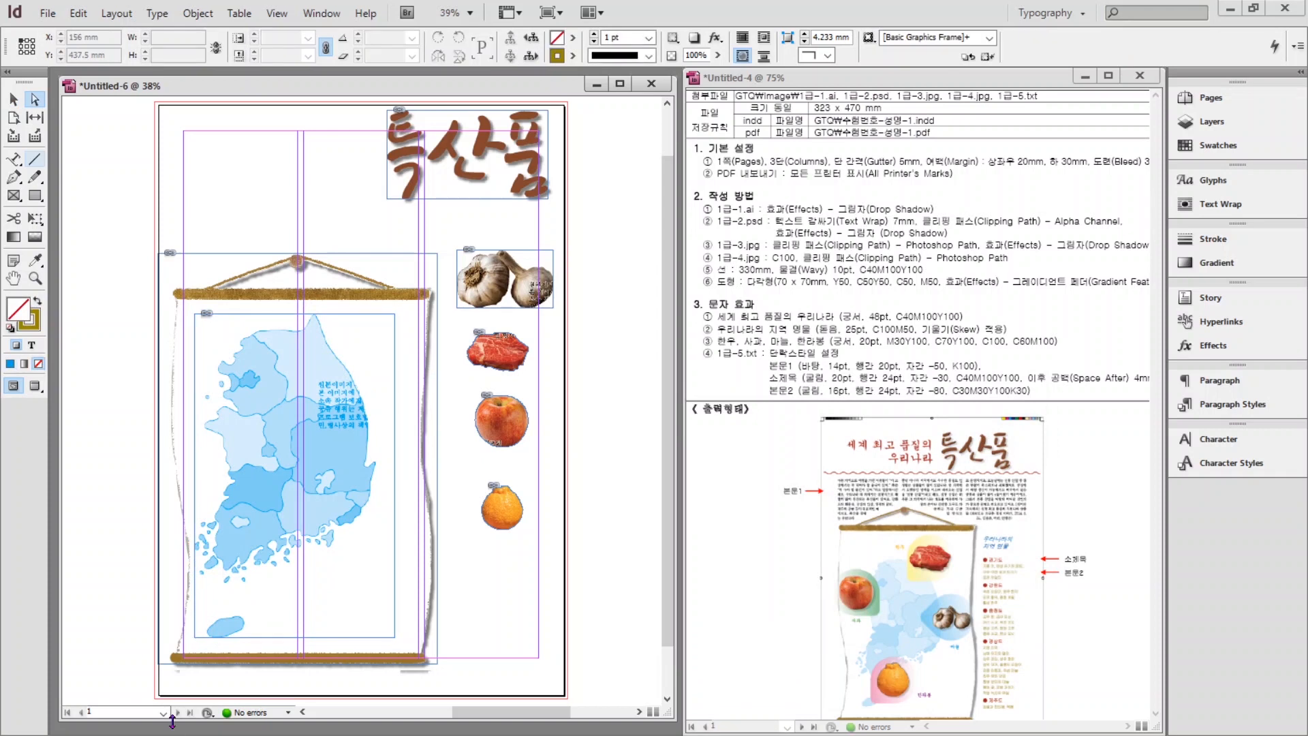
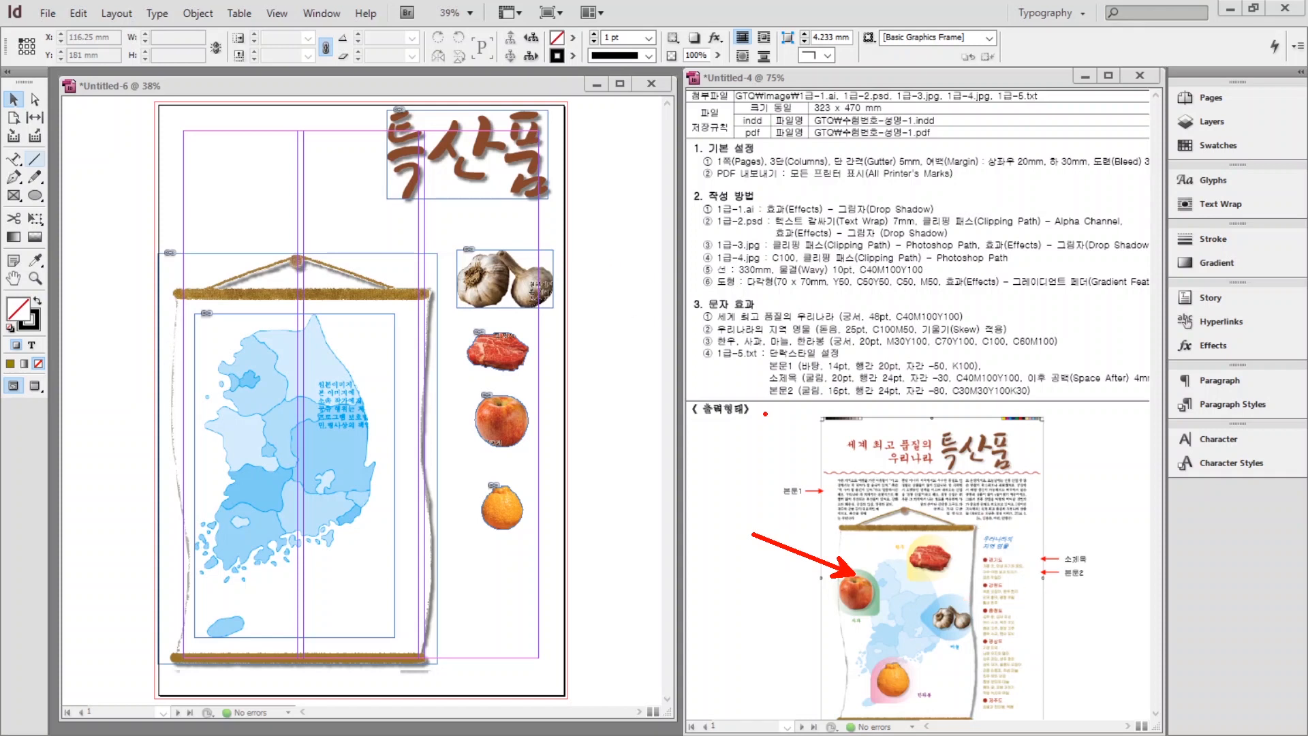
Draw a 70 × 70 mm circle near the page's top left with the Ellipse tool.
left_click(36, 195)
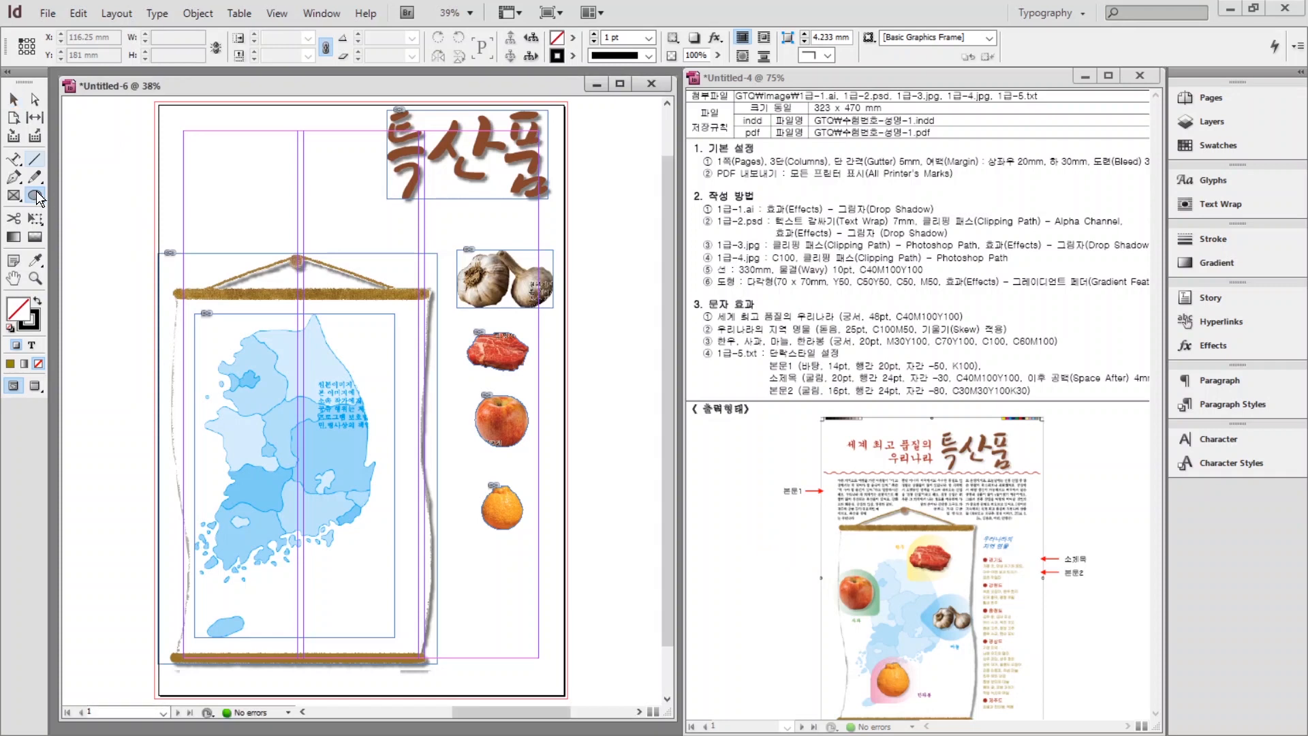
left_click(178, 179)
type("7")
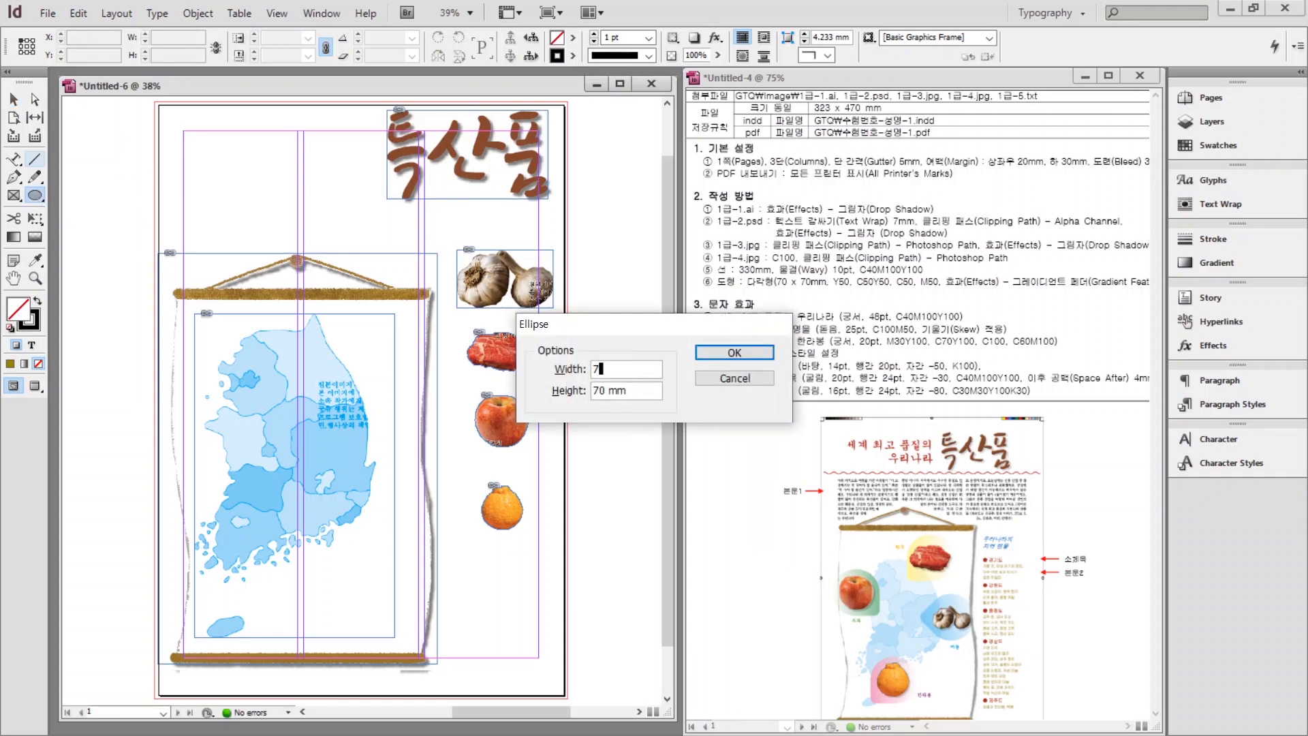
type("0")
key("Tab")
type("7")
key("Return")
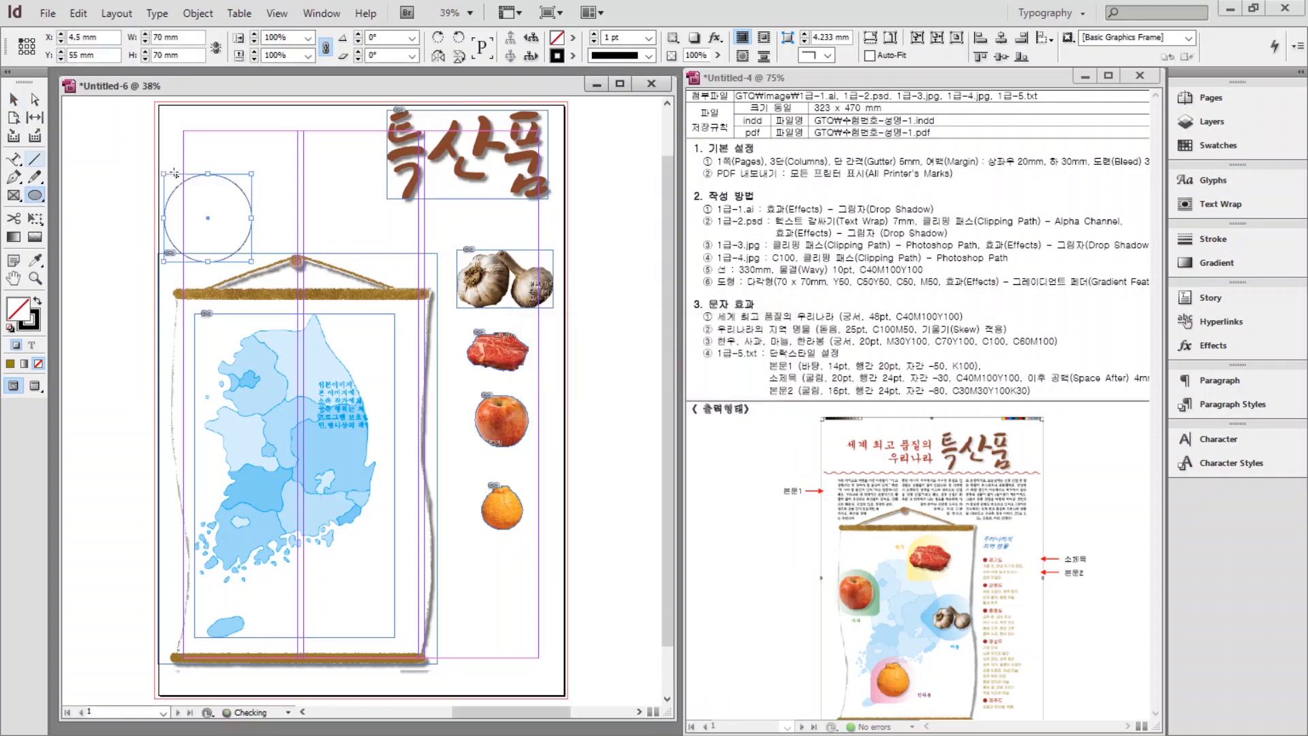
Fill the circle with the C=0 M=0 Y=50 K=0 yellow swatch, with no stroke, and nudge it into place.
left_click(38, 300)
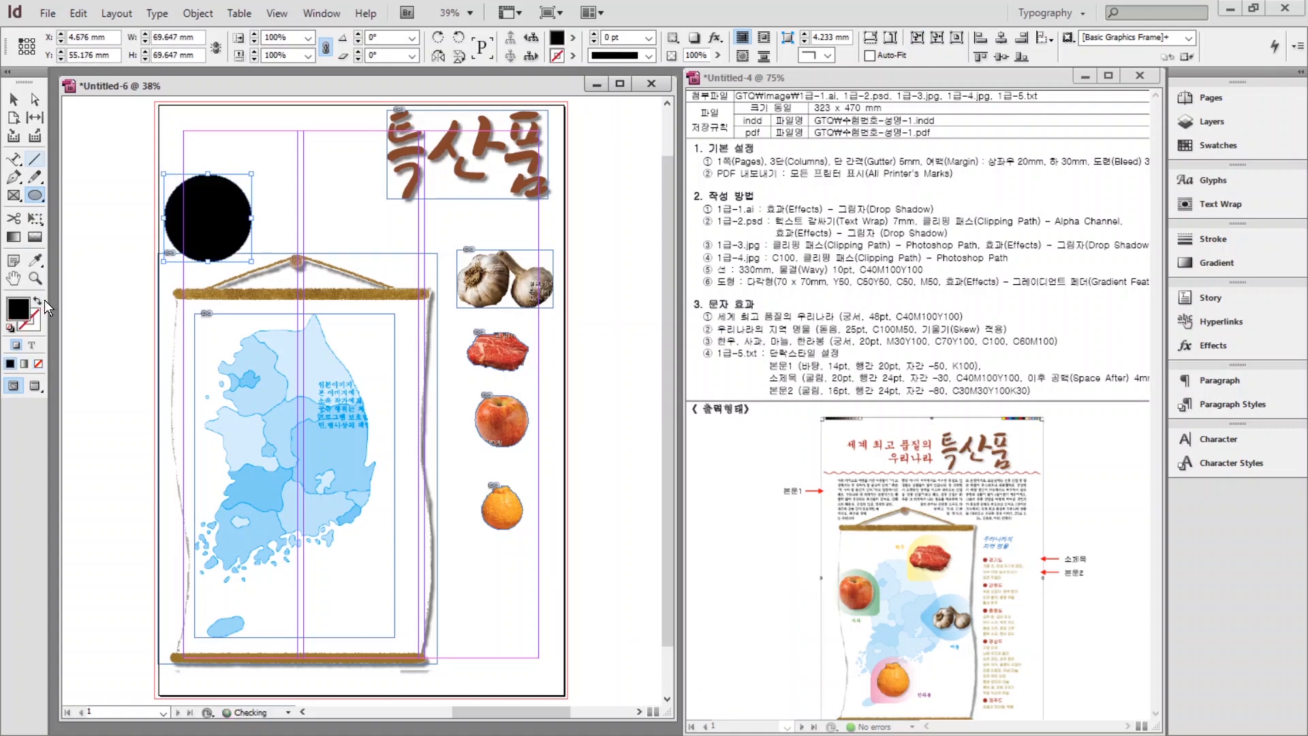
left_click(1216, 146)
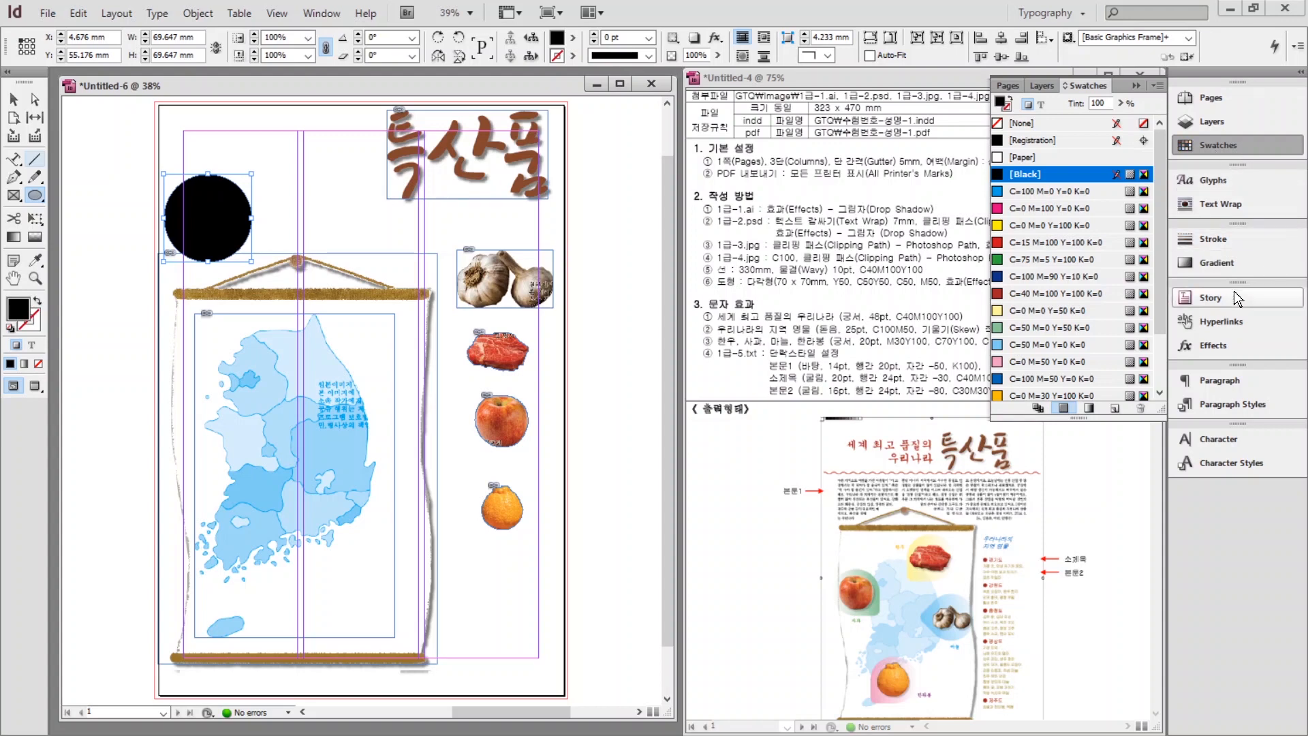
left_click(1054, 313)
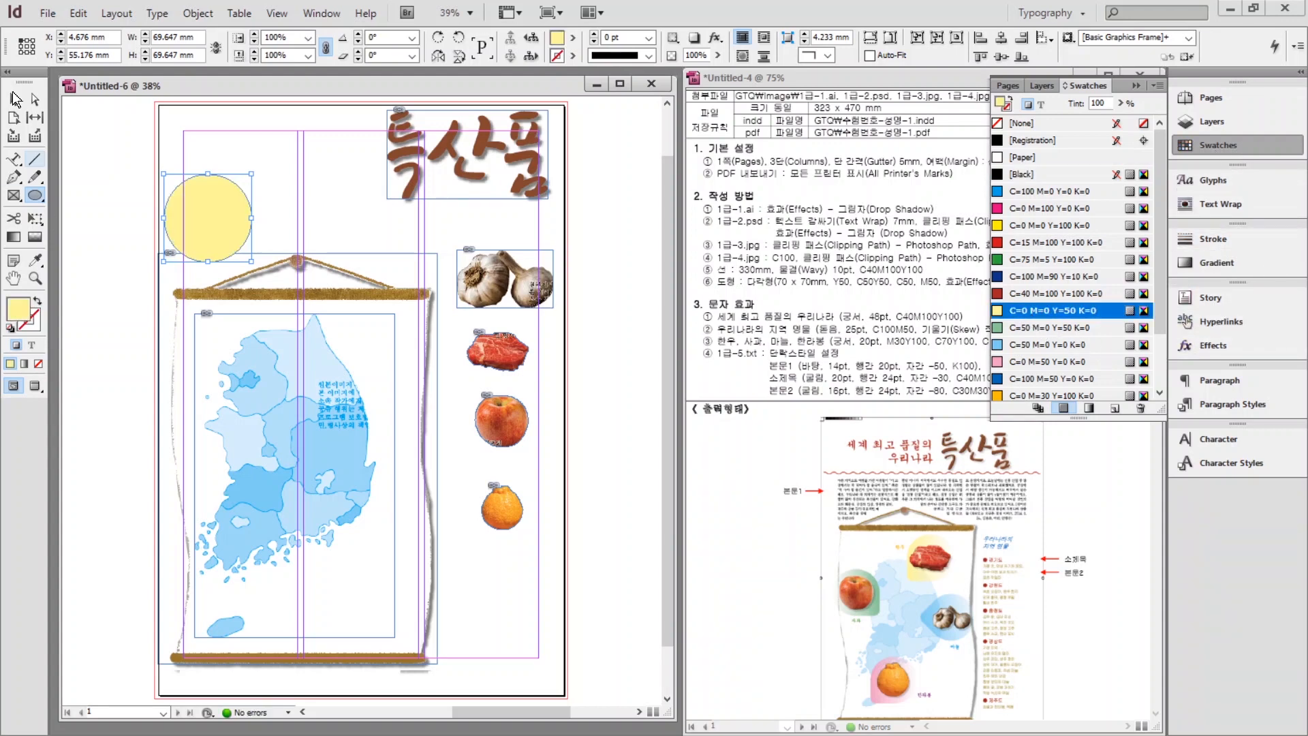
left_click(13, 101)
left_click_drag(226, 208, 529, 312)
scroll(288, 208, "up", 4)
Draw a square over the circle's right side and eyedropper the circle's yellow fill into it.
left_click(548, 300)
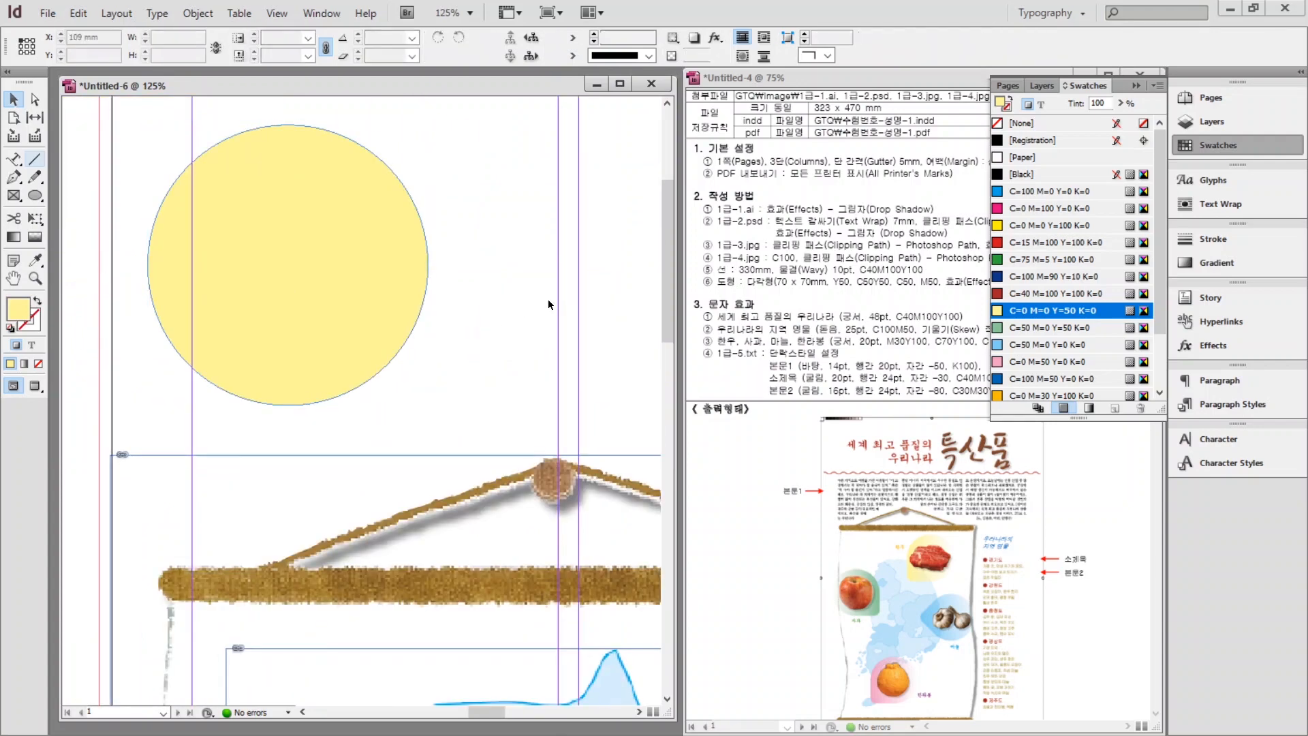
left_click(34, 196)
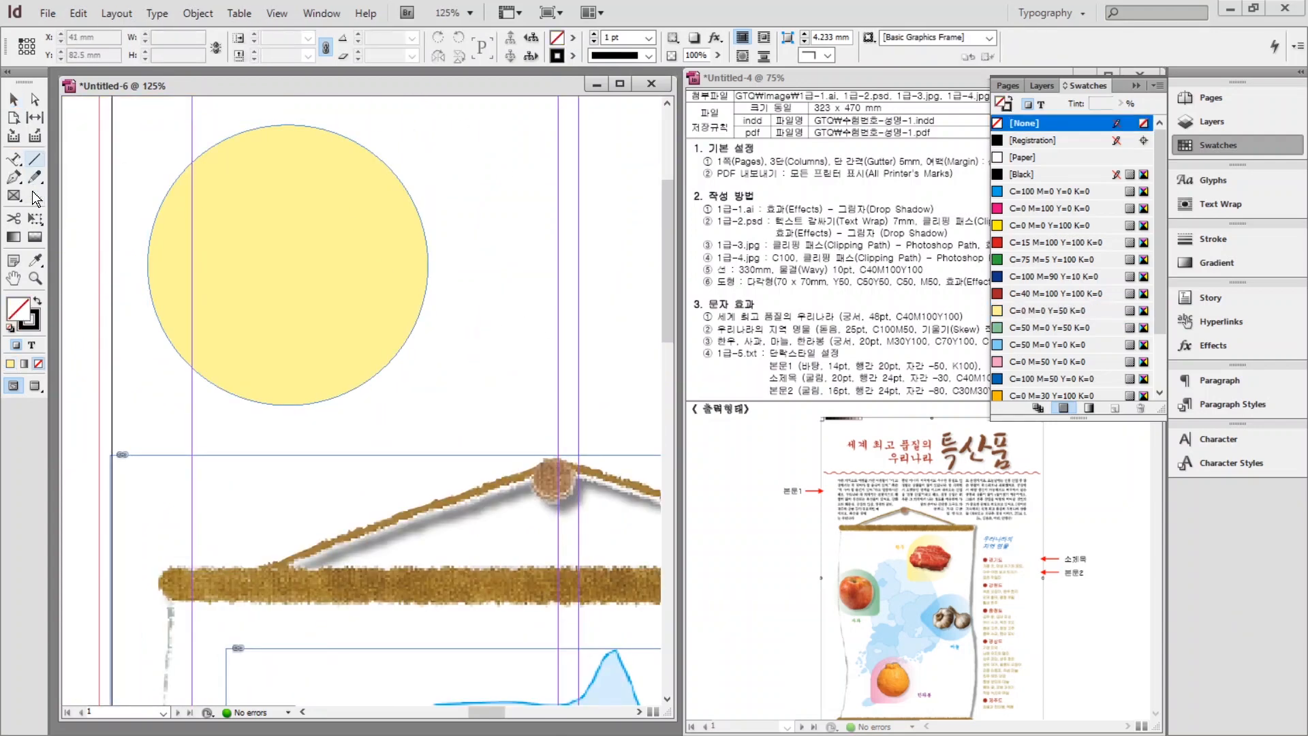
left_click(69, 197)
left_click_drag(288, 223, 479, 413)
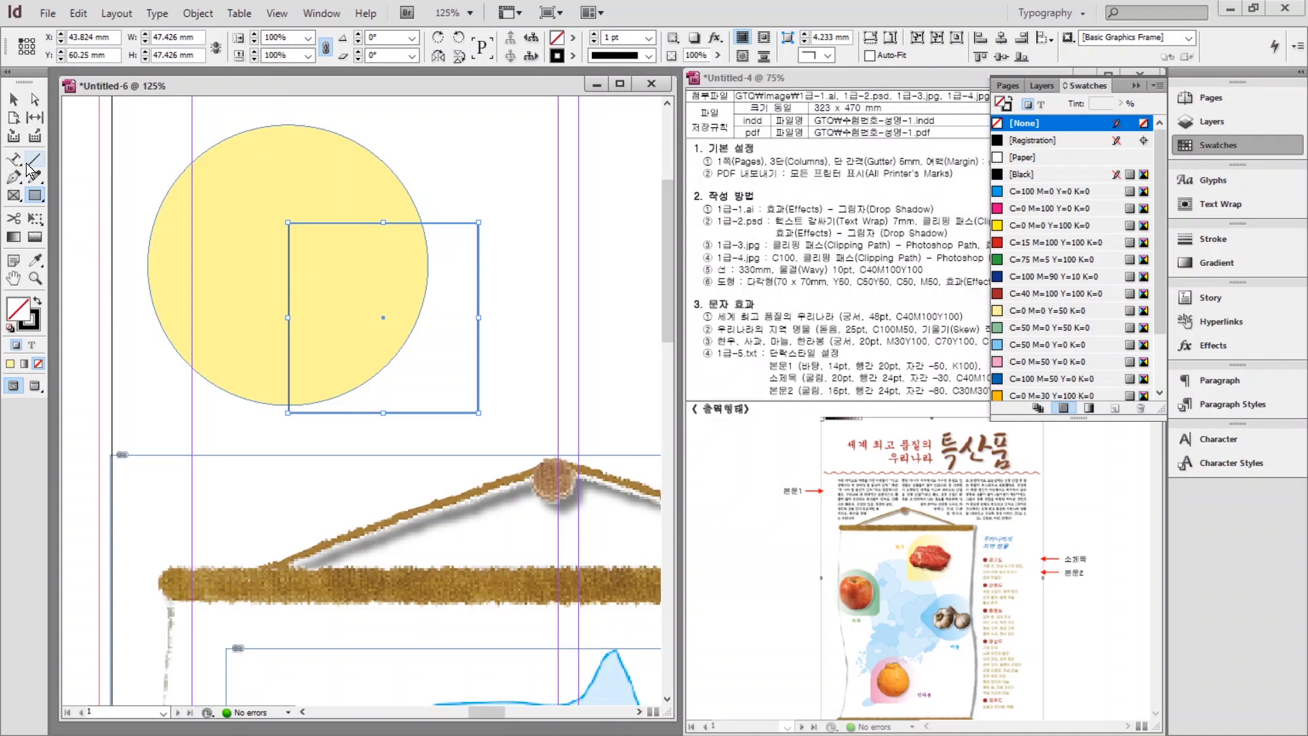
left_click(35, 259)
left_click(231, 185)
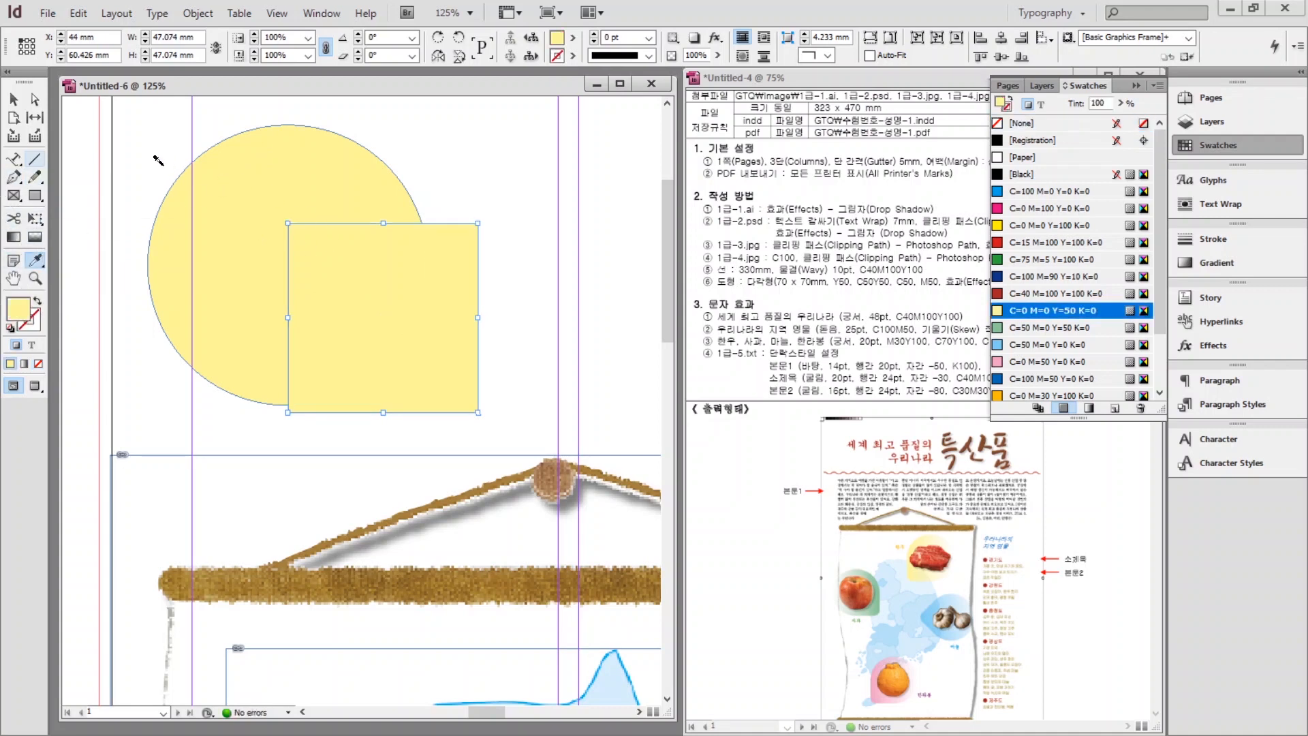
left_click(12, 101)
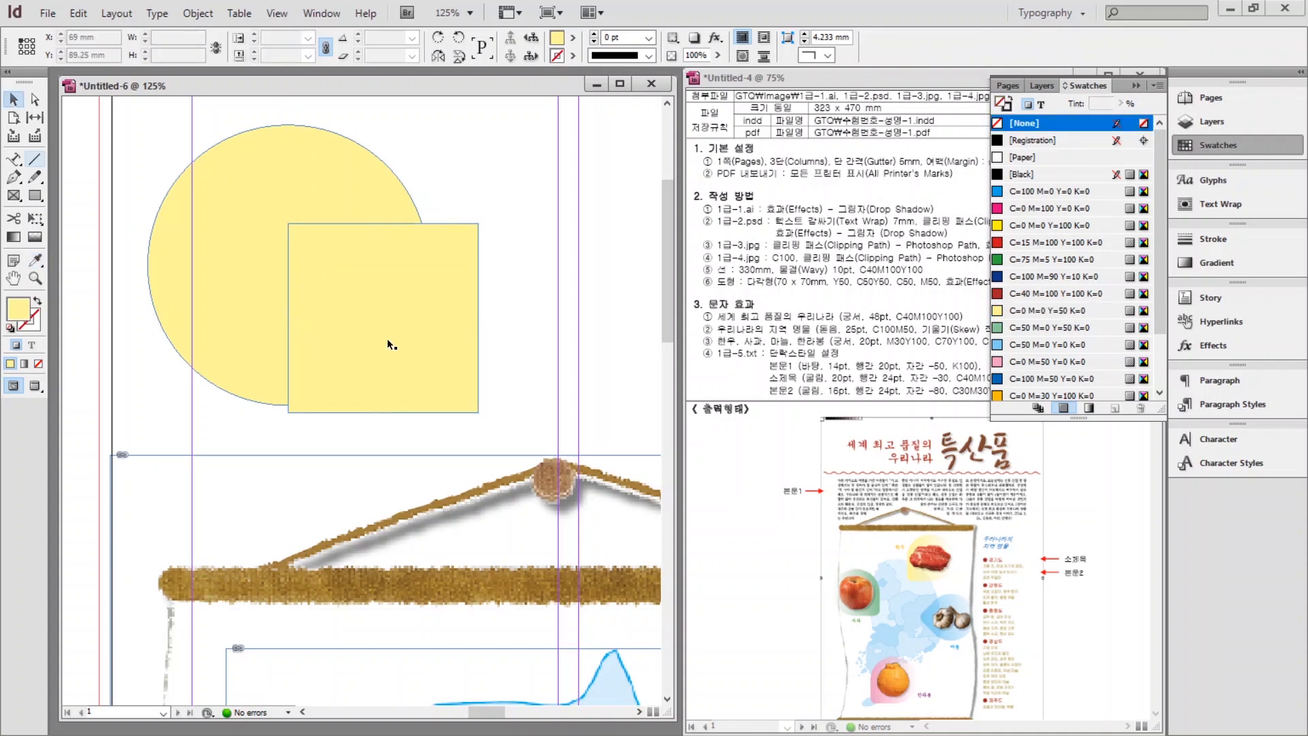
left_click_drag(387, 338, 458, 325)
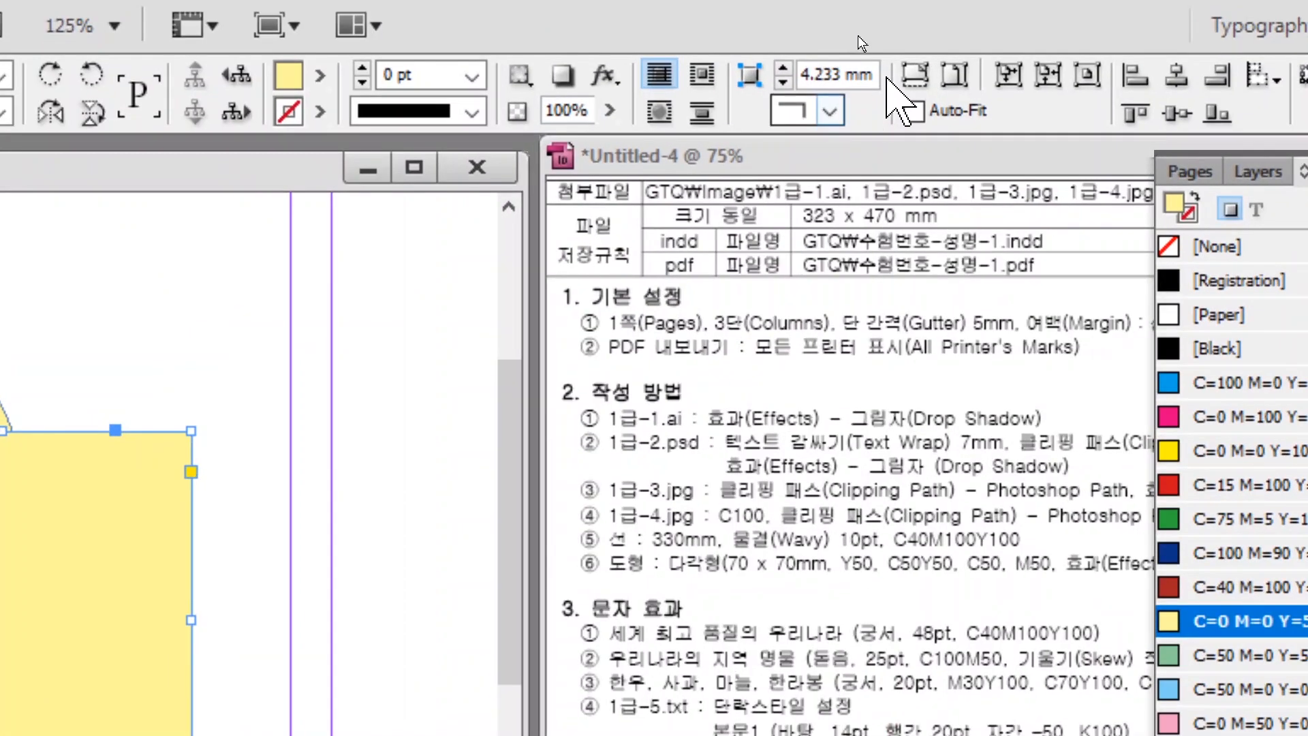
Give the square 11 mm rounded corners, move it into the circle, and select both shapes.
left_click(827, 55)
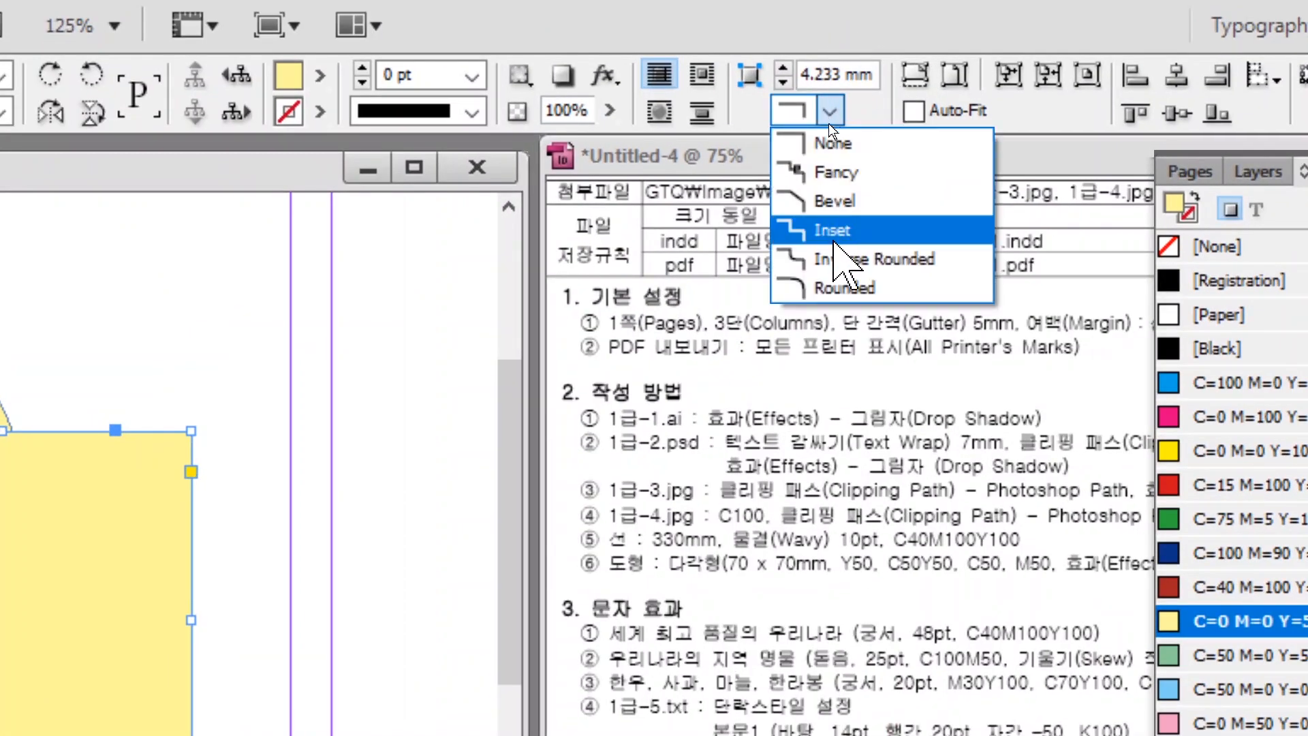
left_click(835, 287)
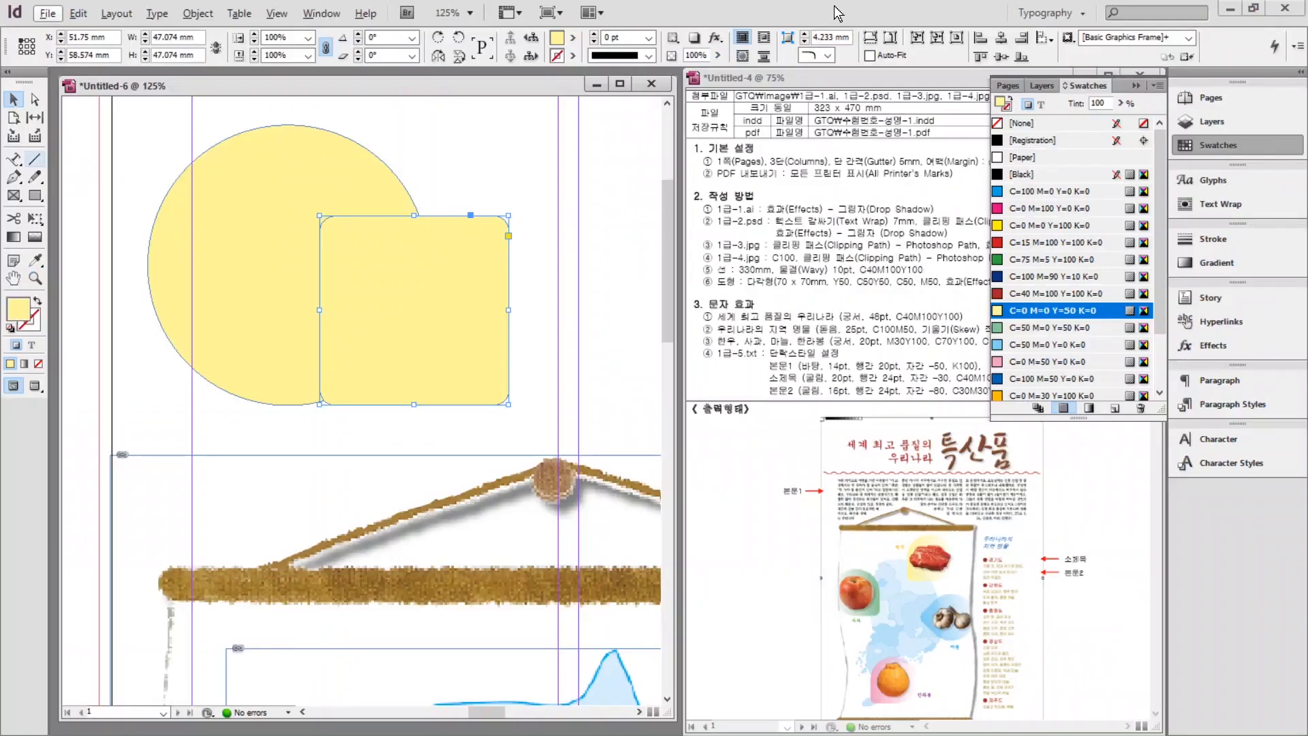
left_click(805, 34)
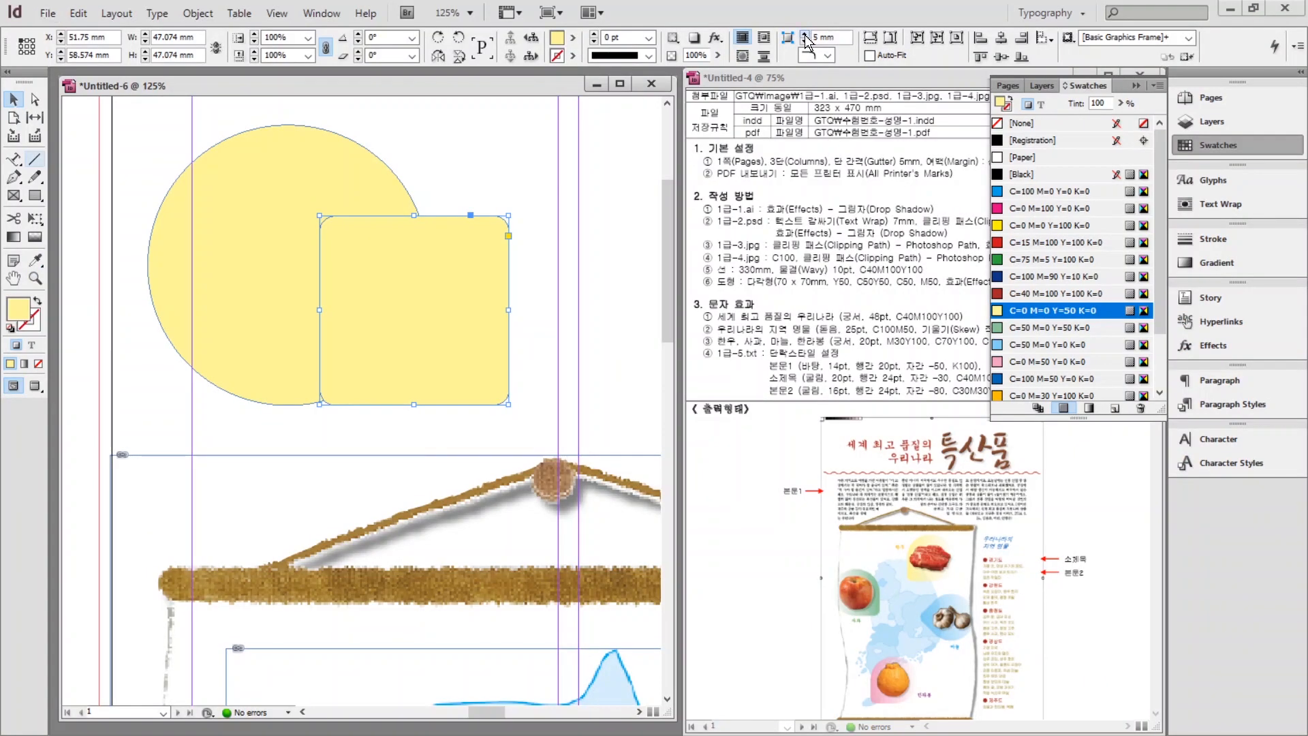
left_click(805, 34)
left_click(806, 34)
left_click(805, 34)
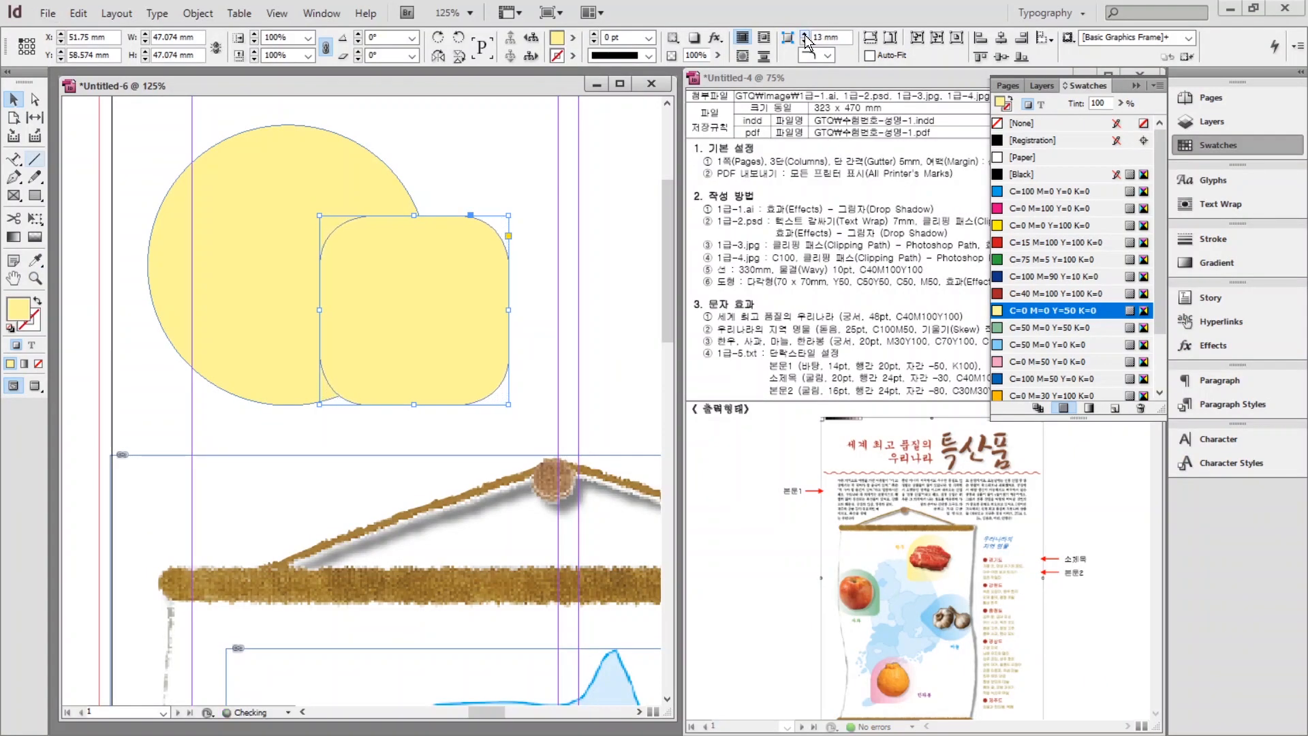
left_click_drag(470, 303, 388, 303)
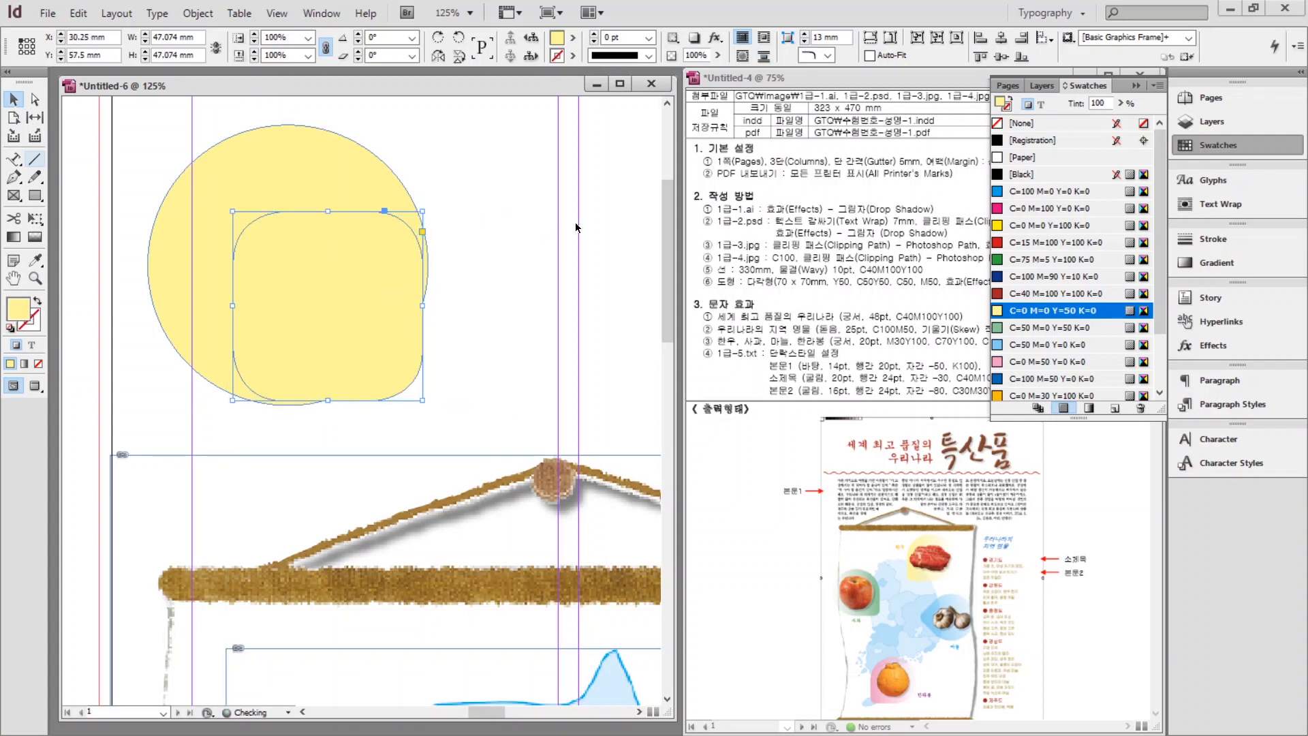
left_click(805, 40)
left_click(443, 313)
left_click(357, 310)
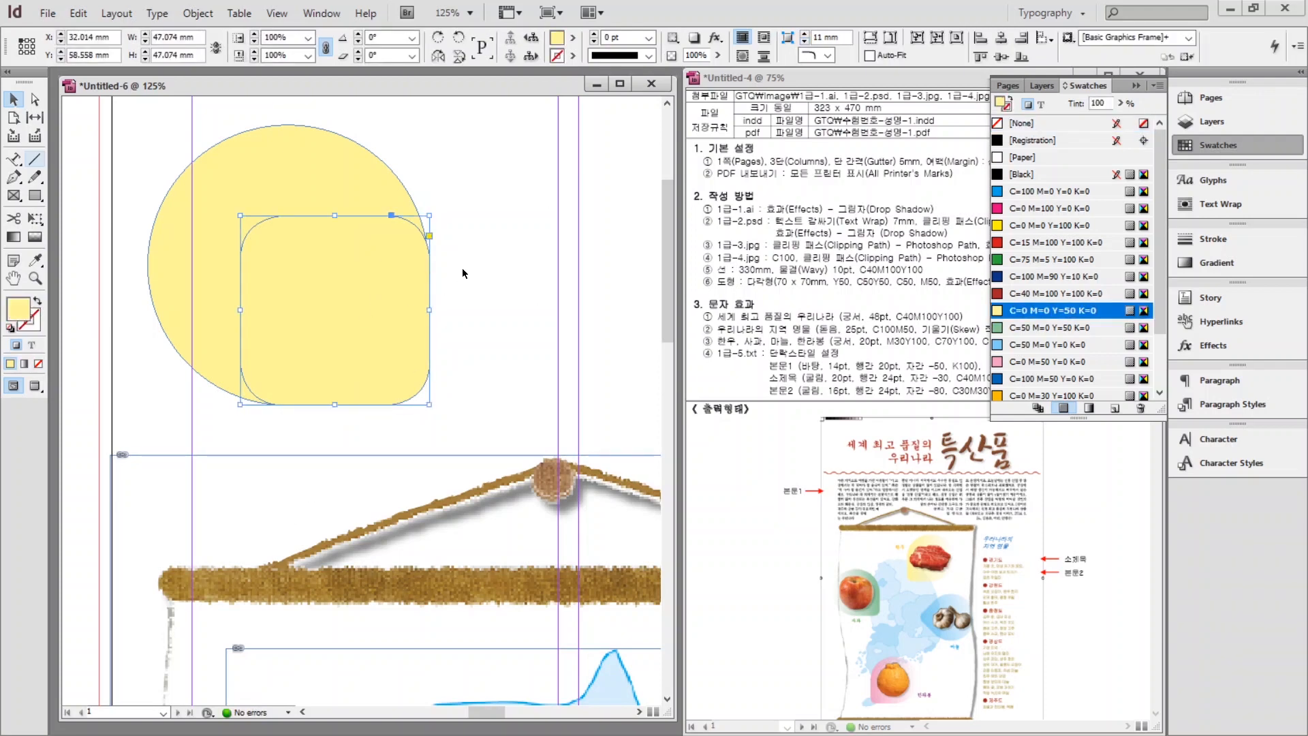
left_click_drag(488, 327, 371, 252)
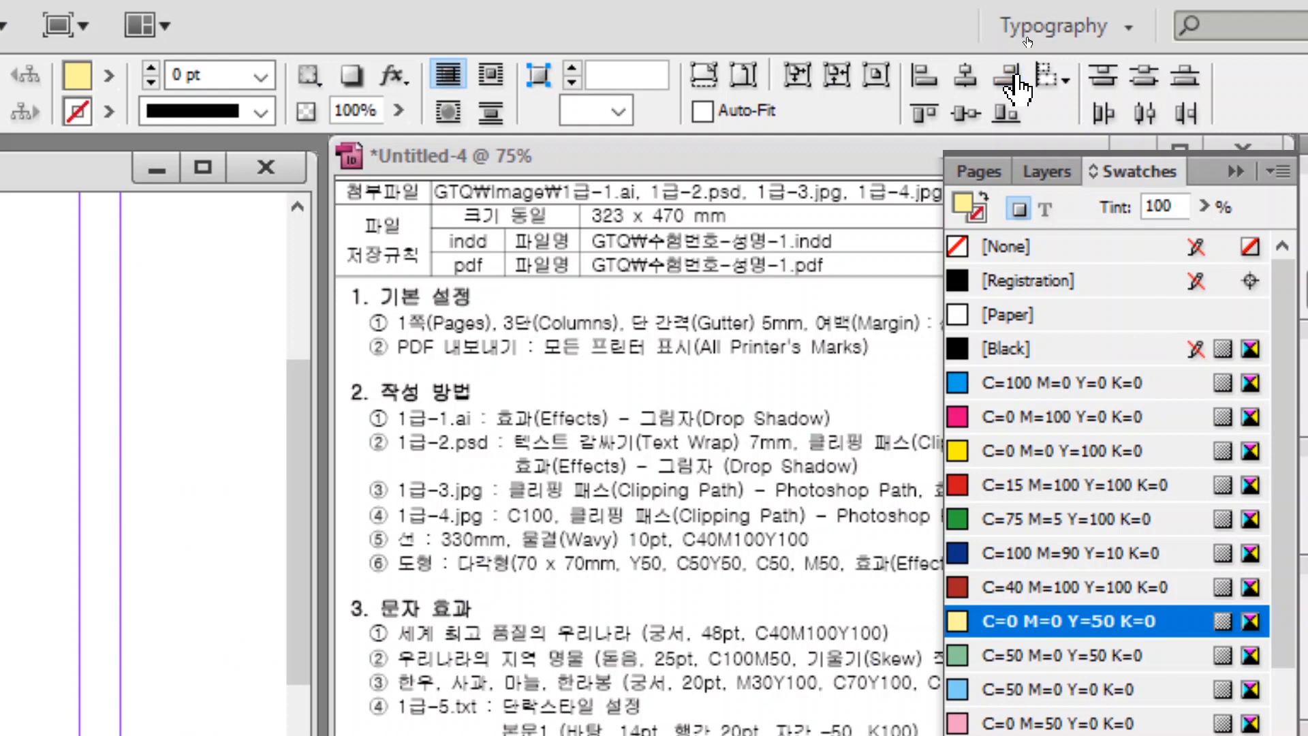
Align the rounded square's bottom edge with the circle's and reselect both shapes.
left_click(981, 113)
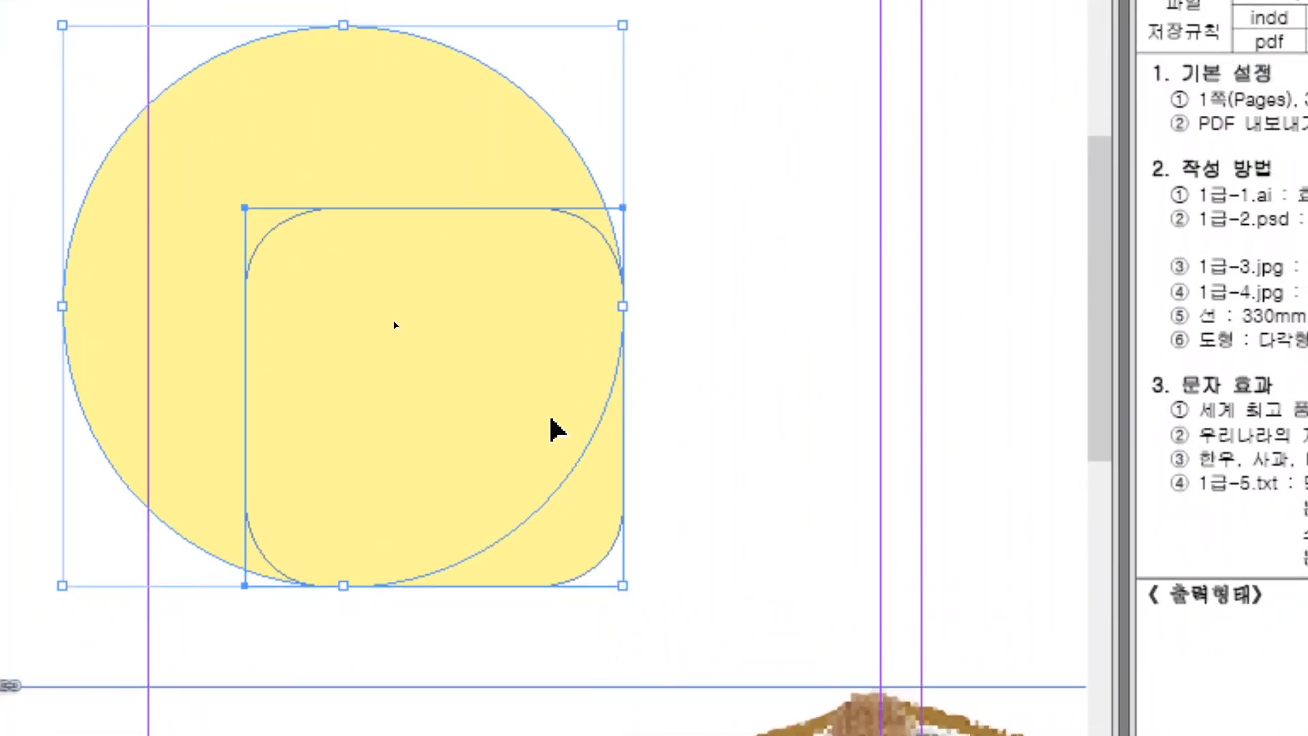
left_click(736, 443)
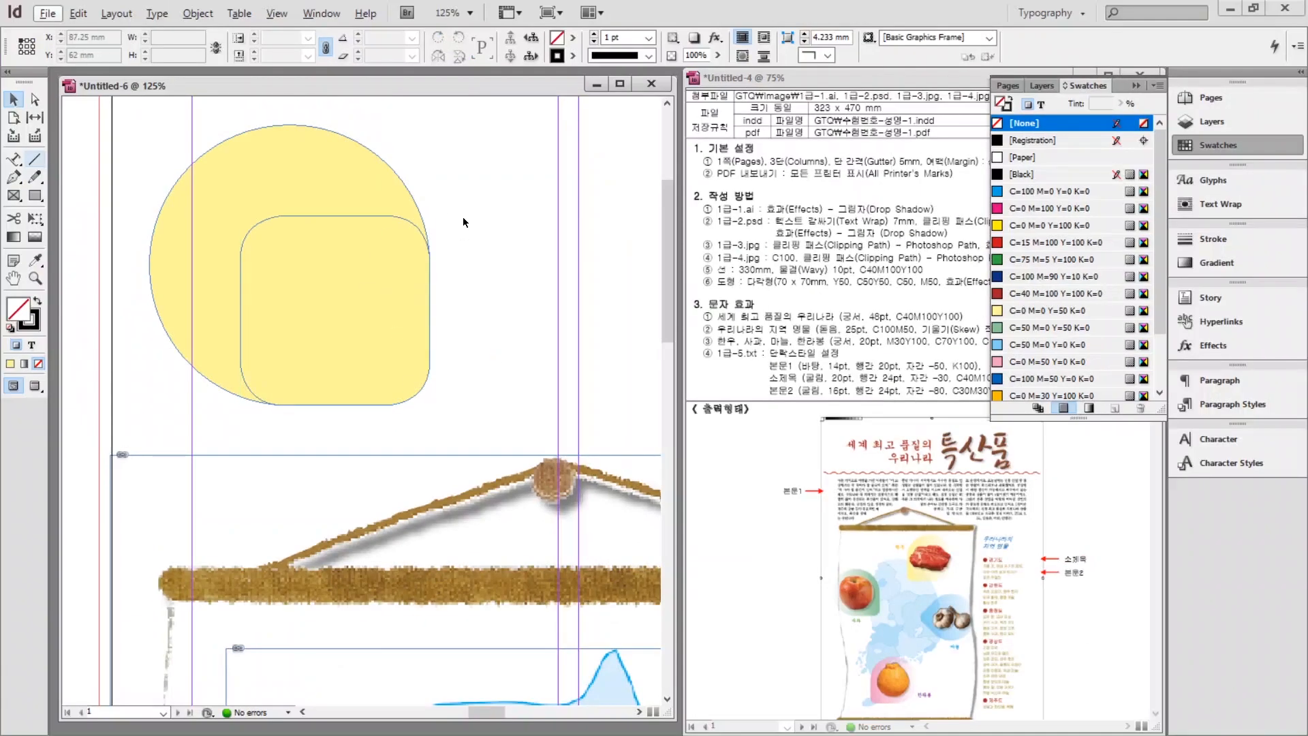
left_click_drag(698, 188, 471, 403)
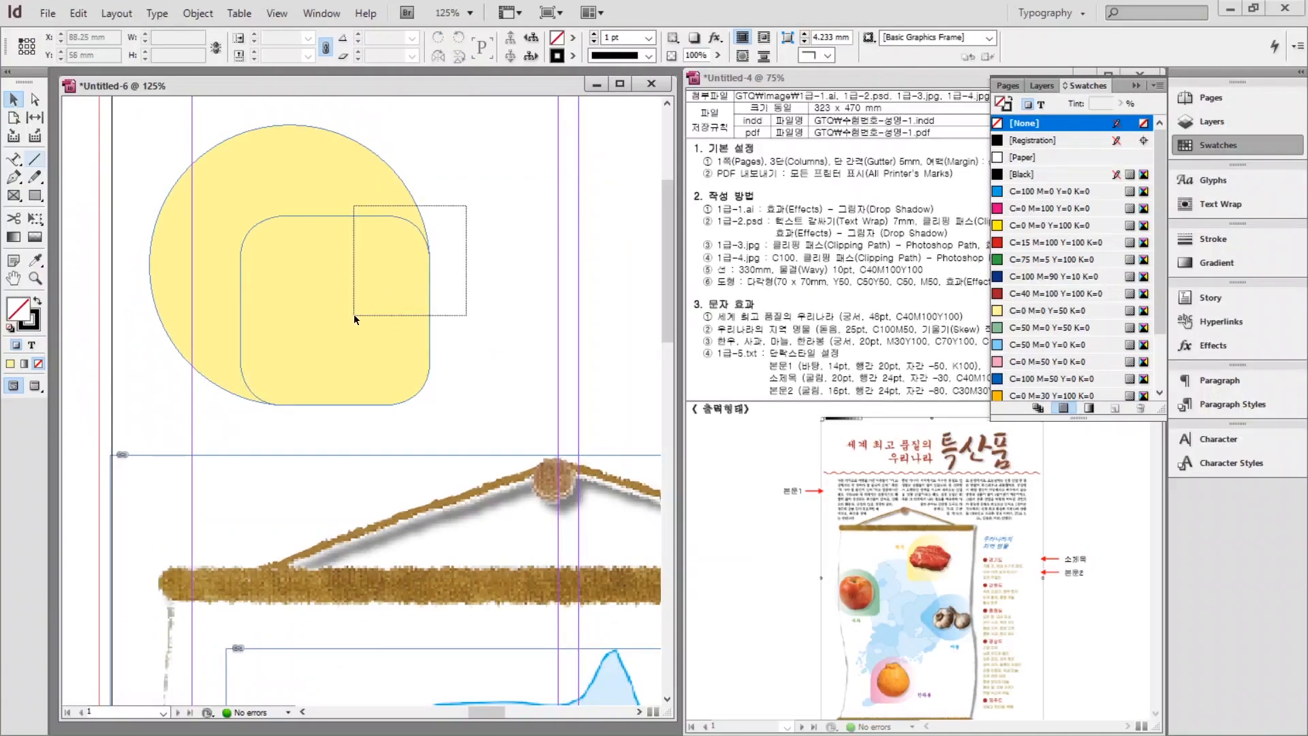
left_click_drag(353, 313, 351, 312)
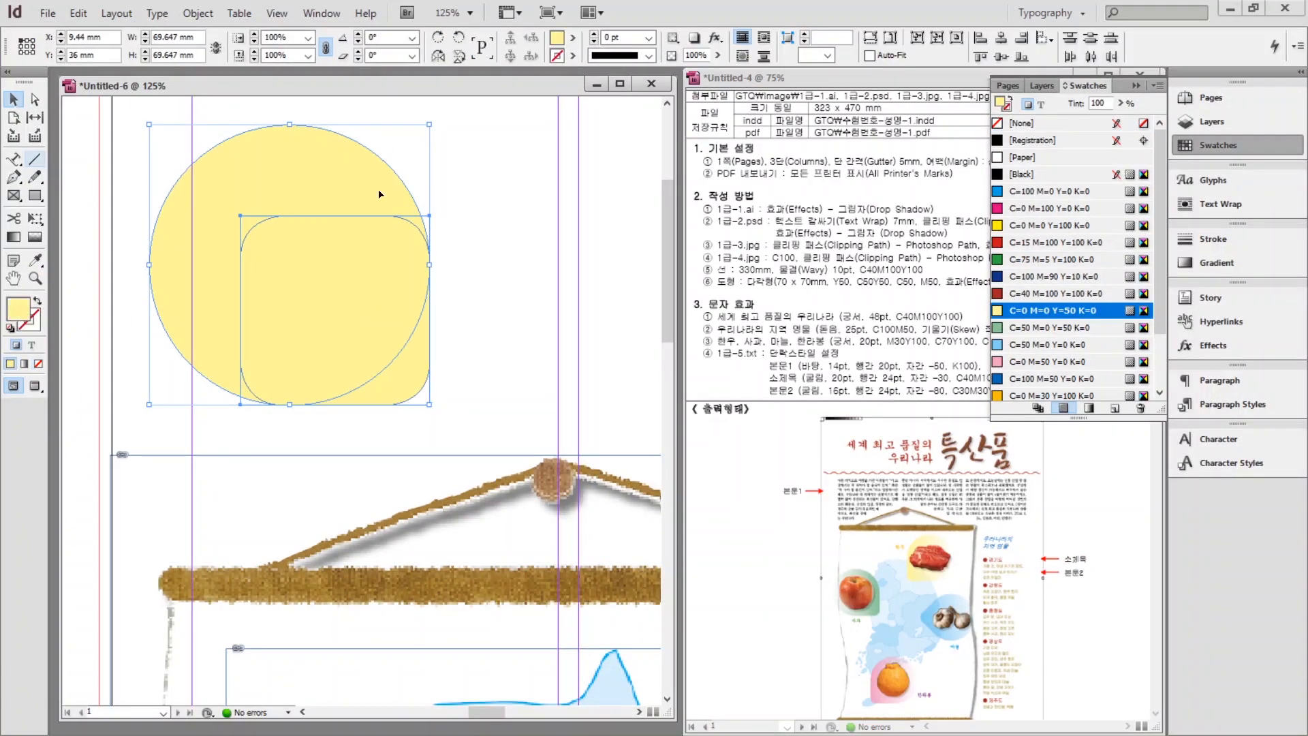
Unite the two shapes with Pathfinder Add, then fit the page in the window.
left_click(320, 13)
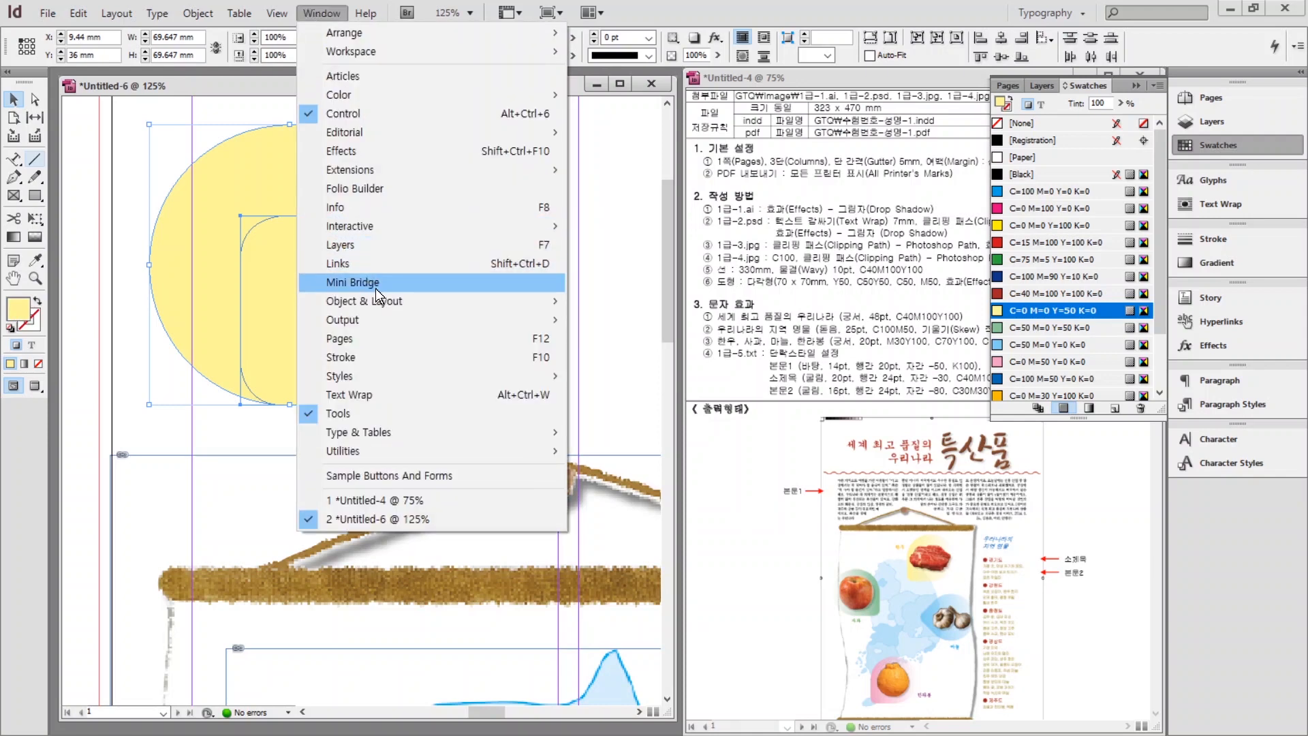
mouse_move(377, 304)
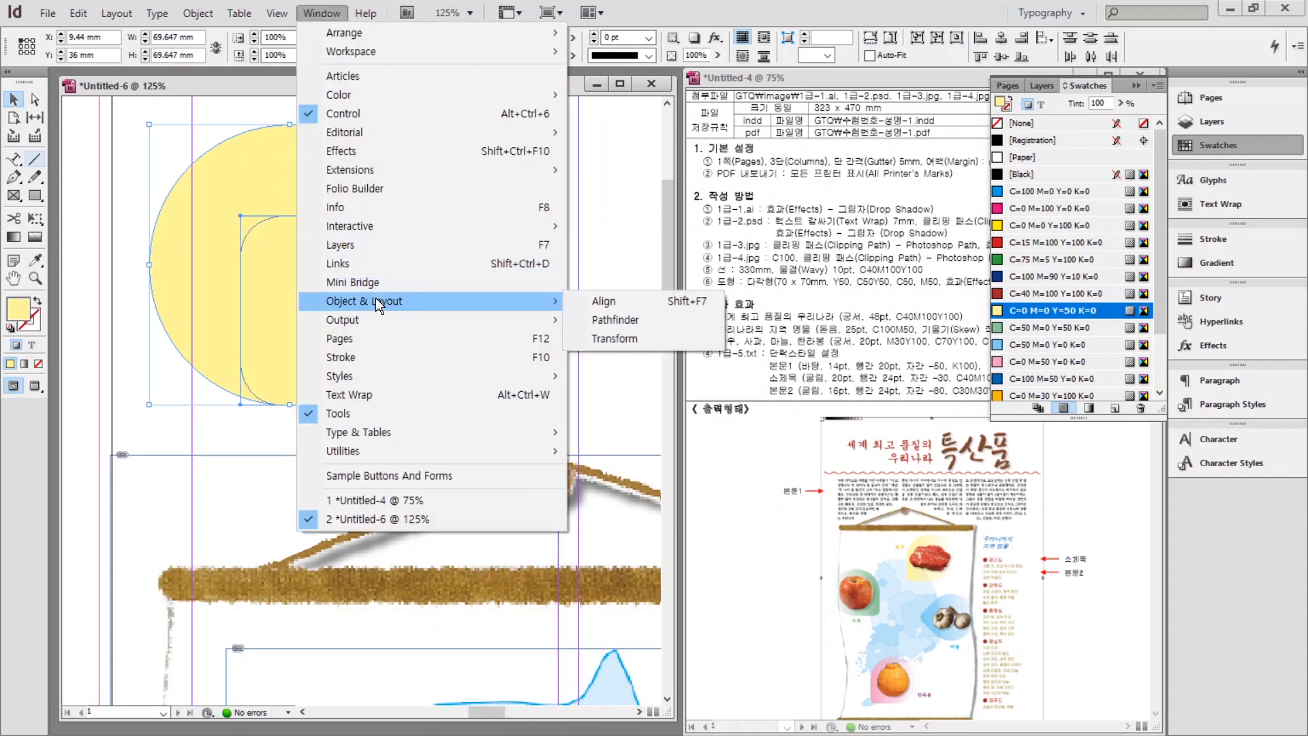
left_click(609, 319)
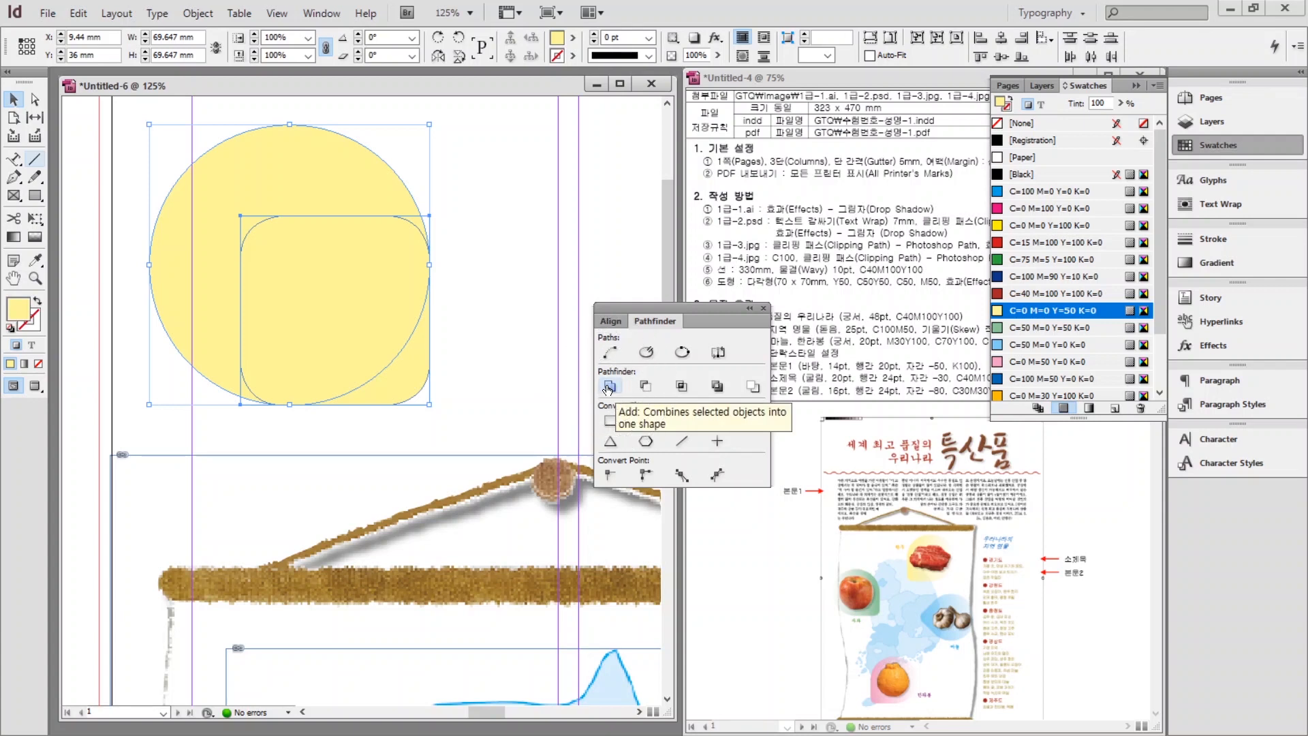
left_click(608, 387)
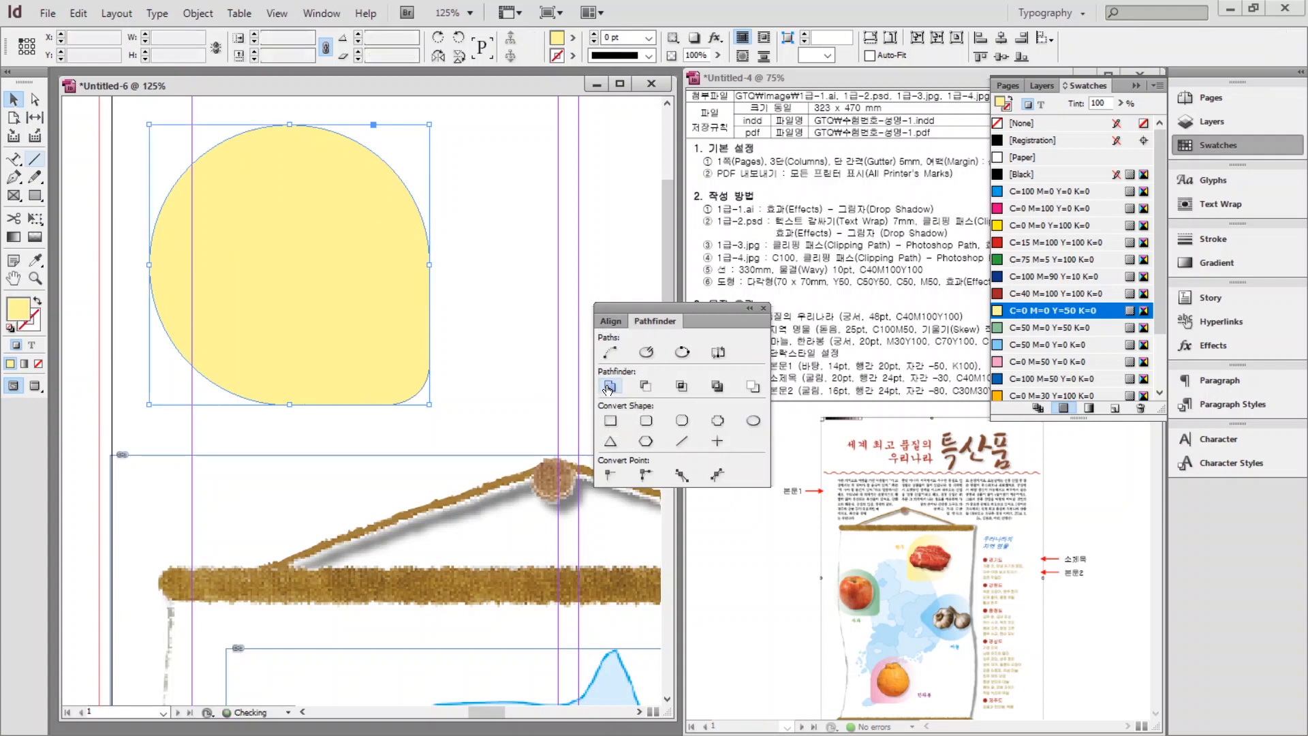
left_click(764, 308)
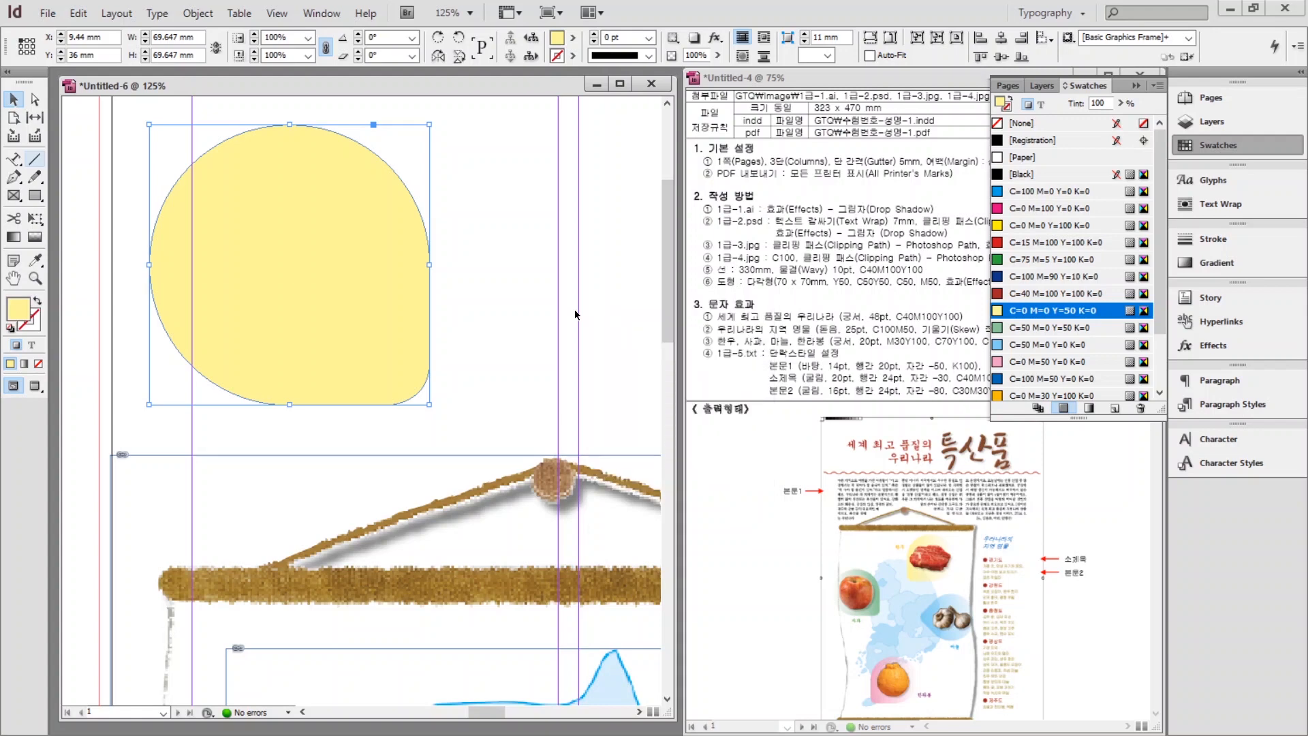
double_click(13, 278)
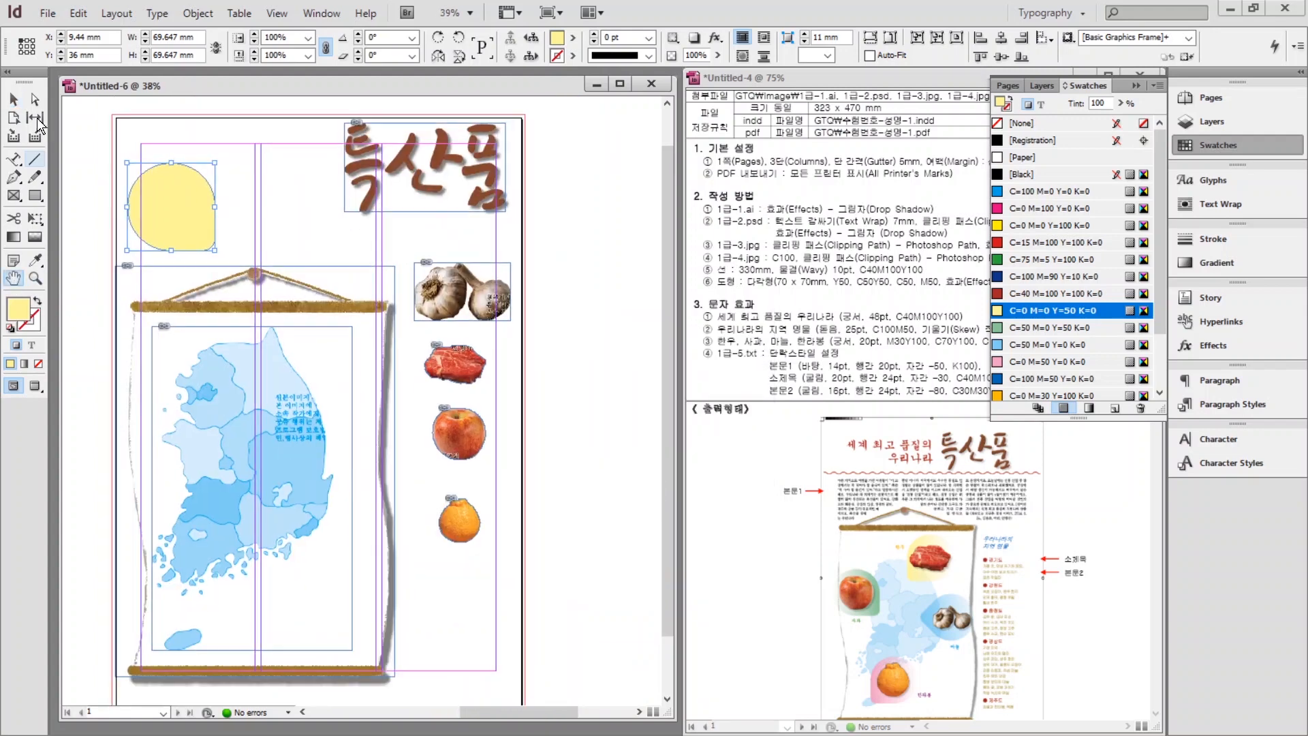
Move the merged yellow shape onto the map, rotate it to -90°, and shift it up and right.
left_click(14, 99)
left_click_drag(175, 206, 294, 378)
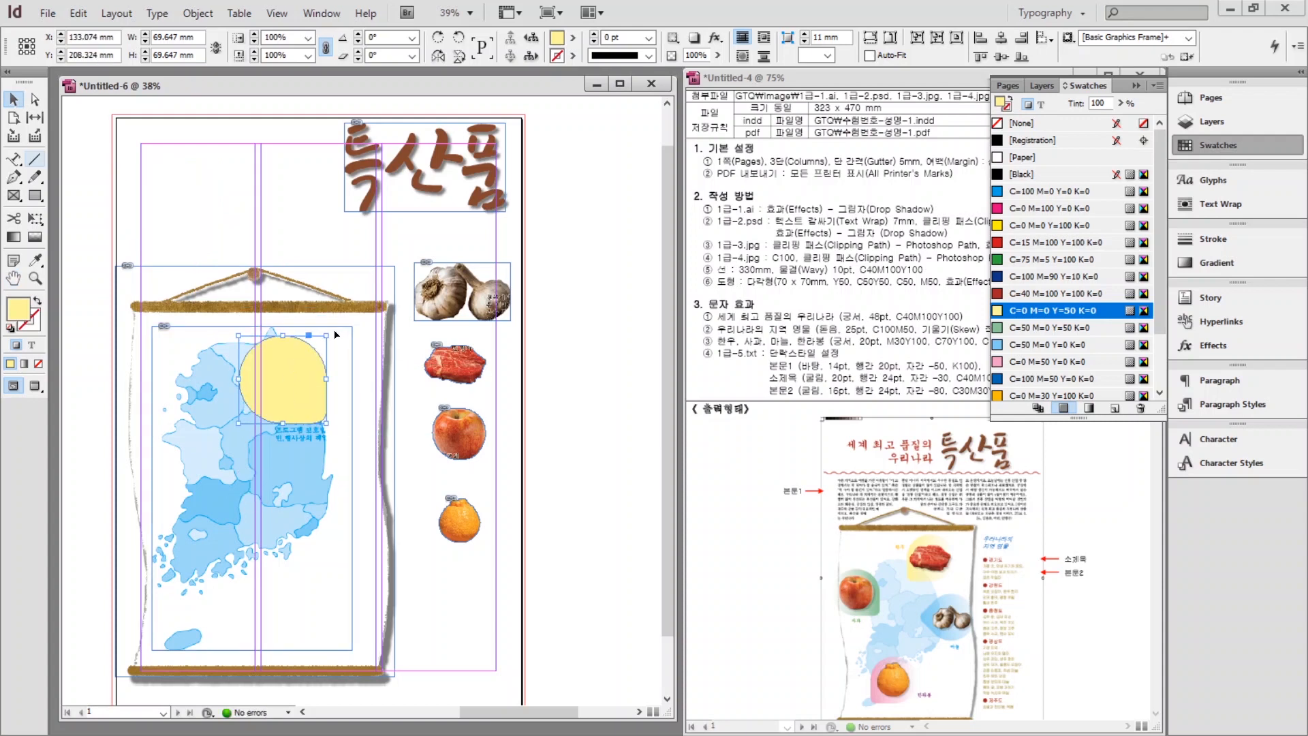
left_click_drag(335, 334, 322, 429)
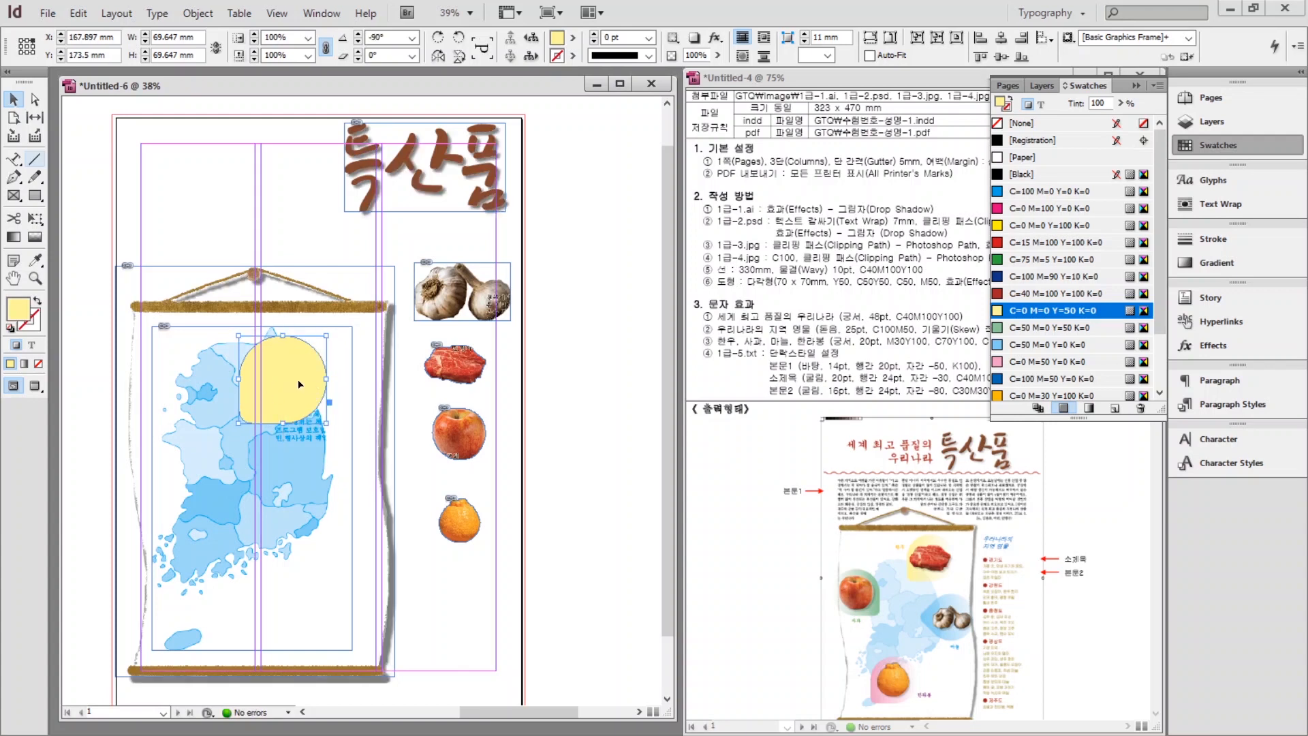
left_click_drag(300, 384, 325, 375)
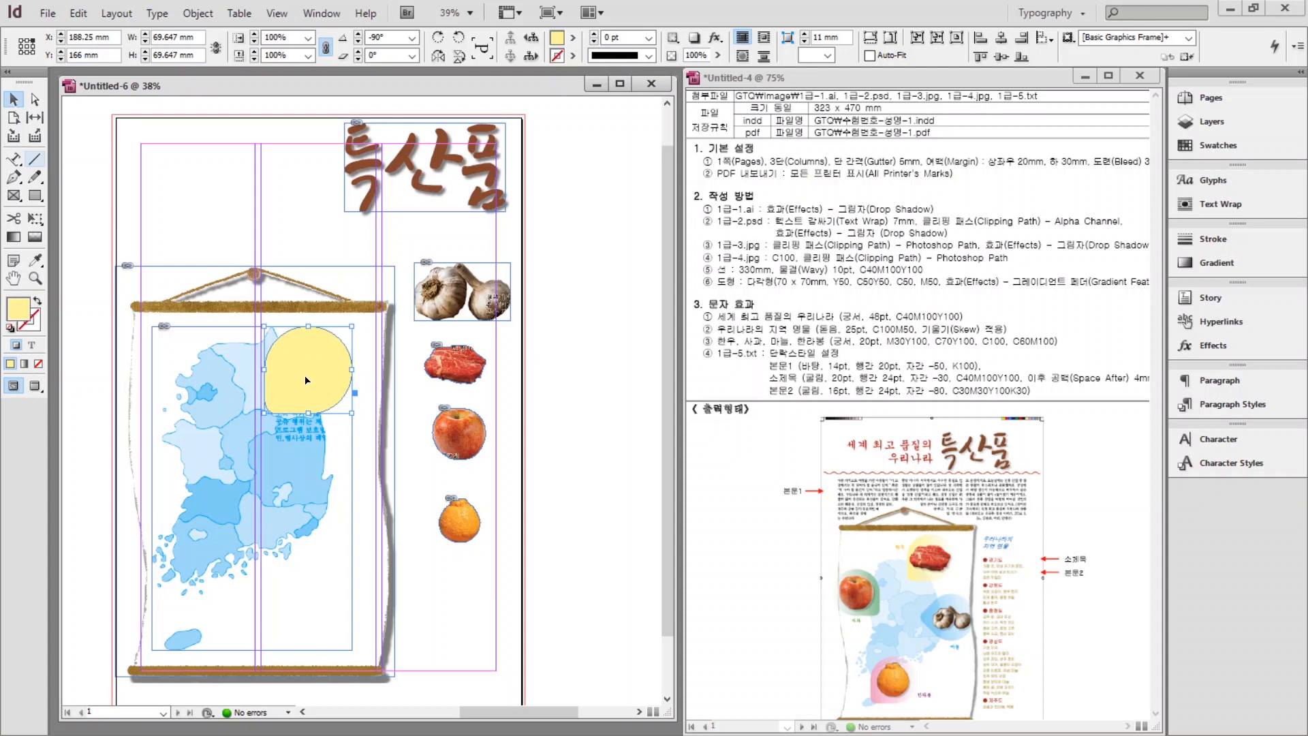
Apply a Gradient Feather effect to the yellow shape with its angle set to 99°.
right_click(306, 380)
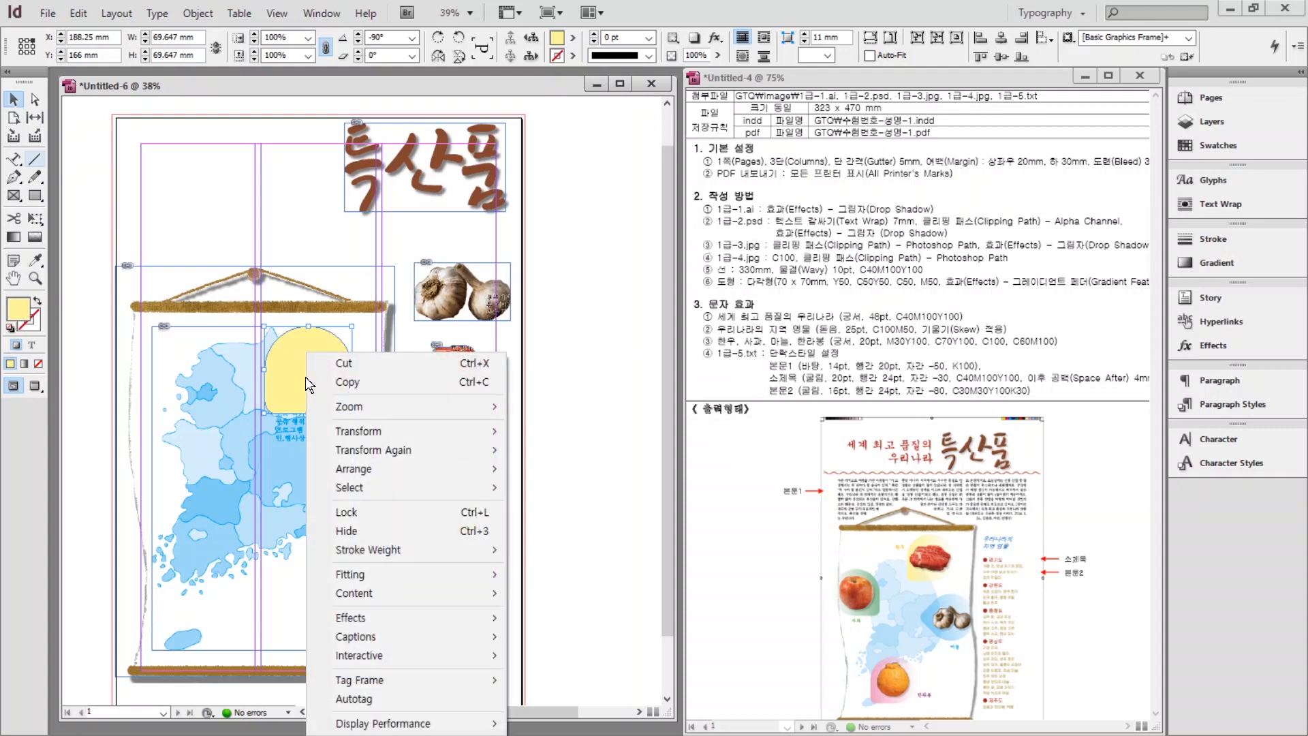
mouse_move(379, 625)
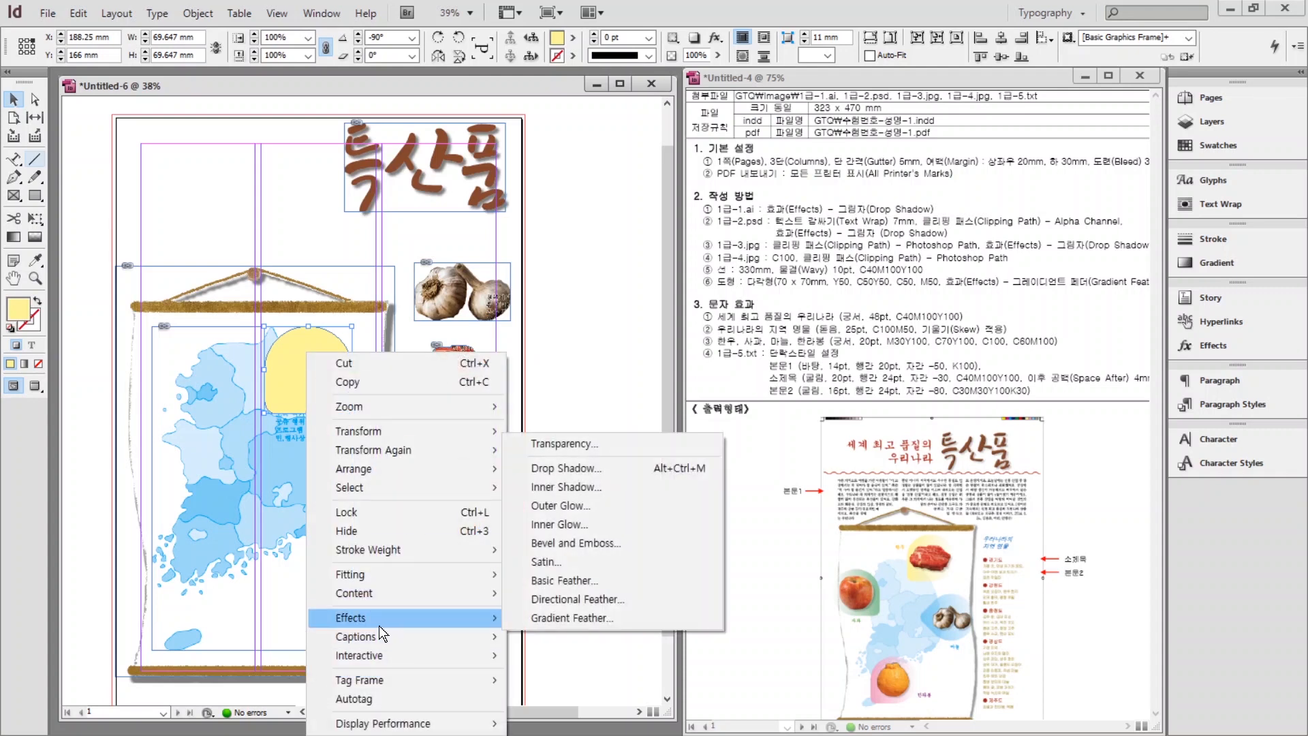
left_click(593, 618)
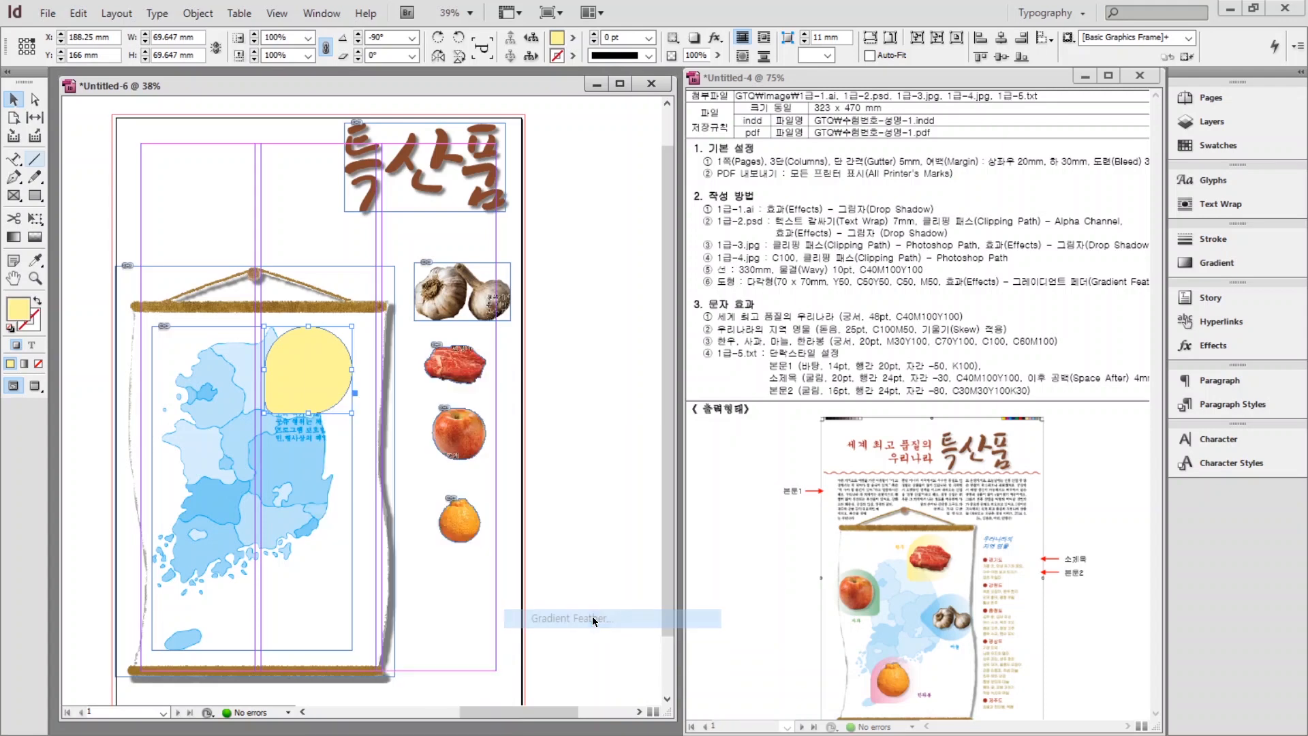
left_click_drag(330, 310, 635, 170)
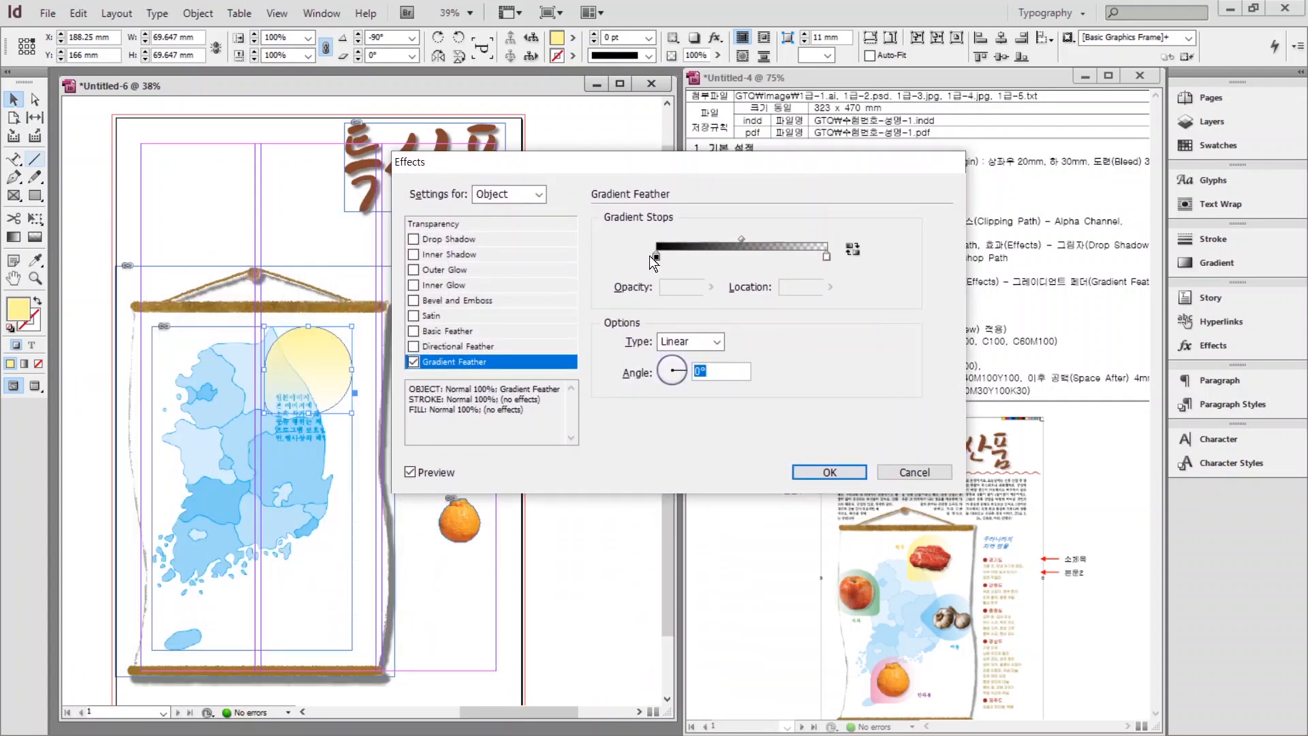
left_click(677, 363)
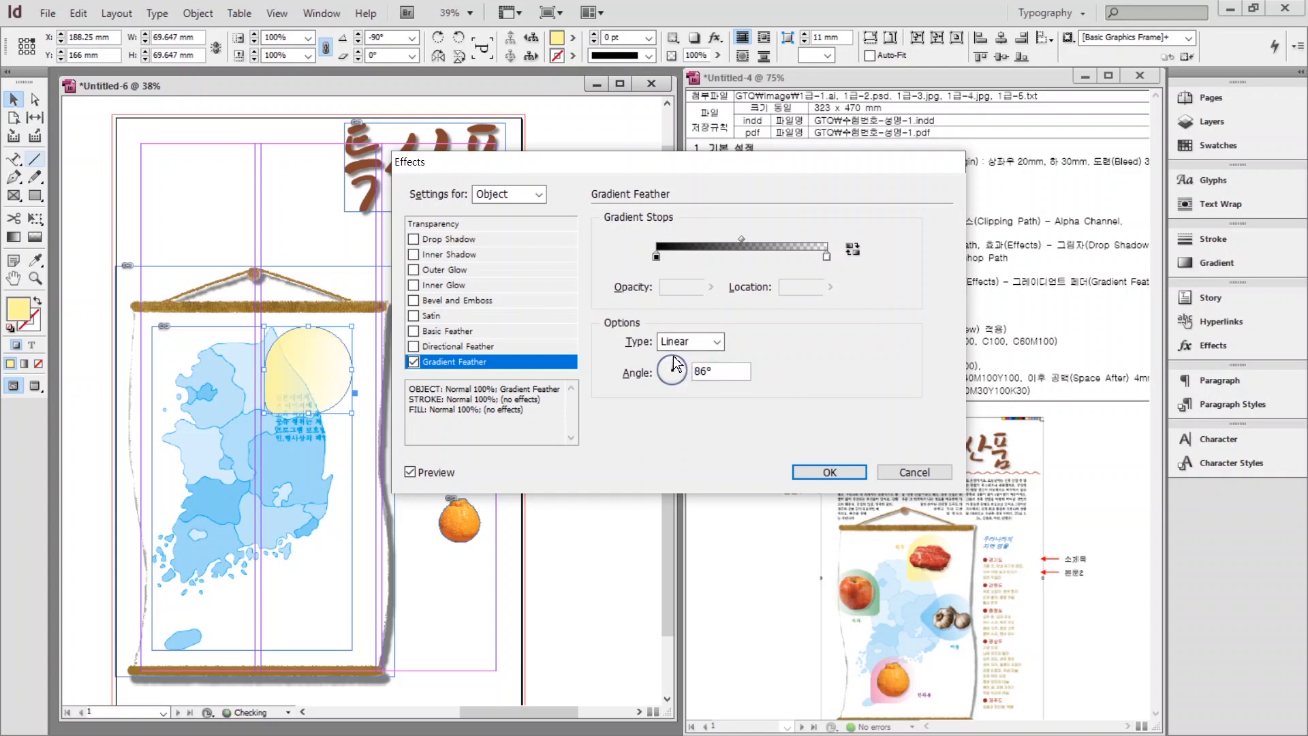
left_click(672, 361)
left_click(672, 364)
left_click(818, 474)
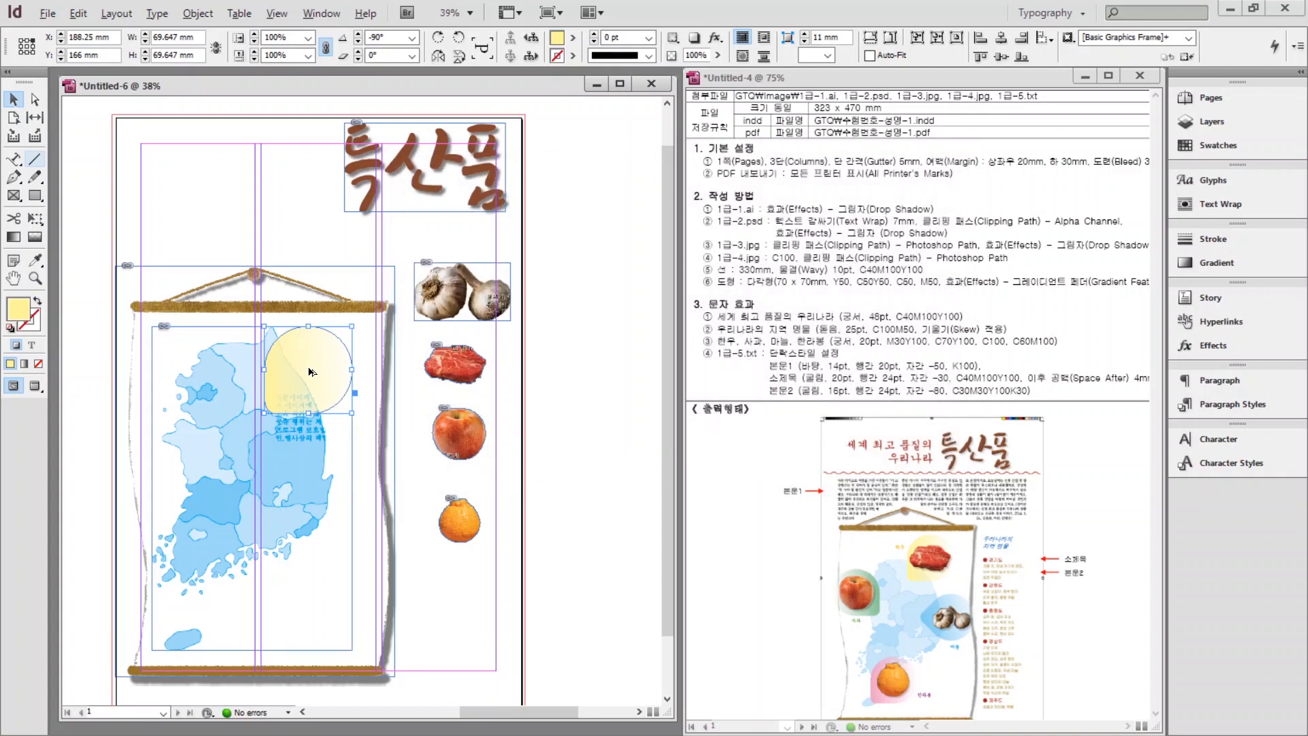
Duplicate the shape onto the map's left side and fill the copy C=50 M=0 Y=50 K=0 green.
left_click_drag(308, 372, 140, 445)
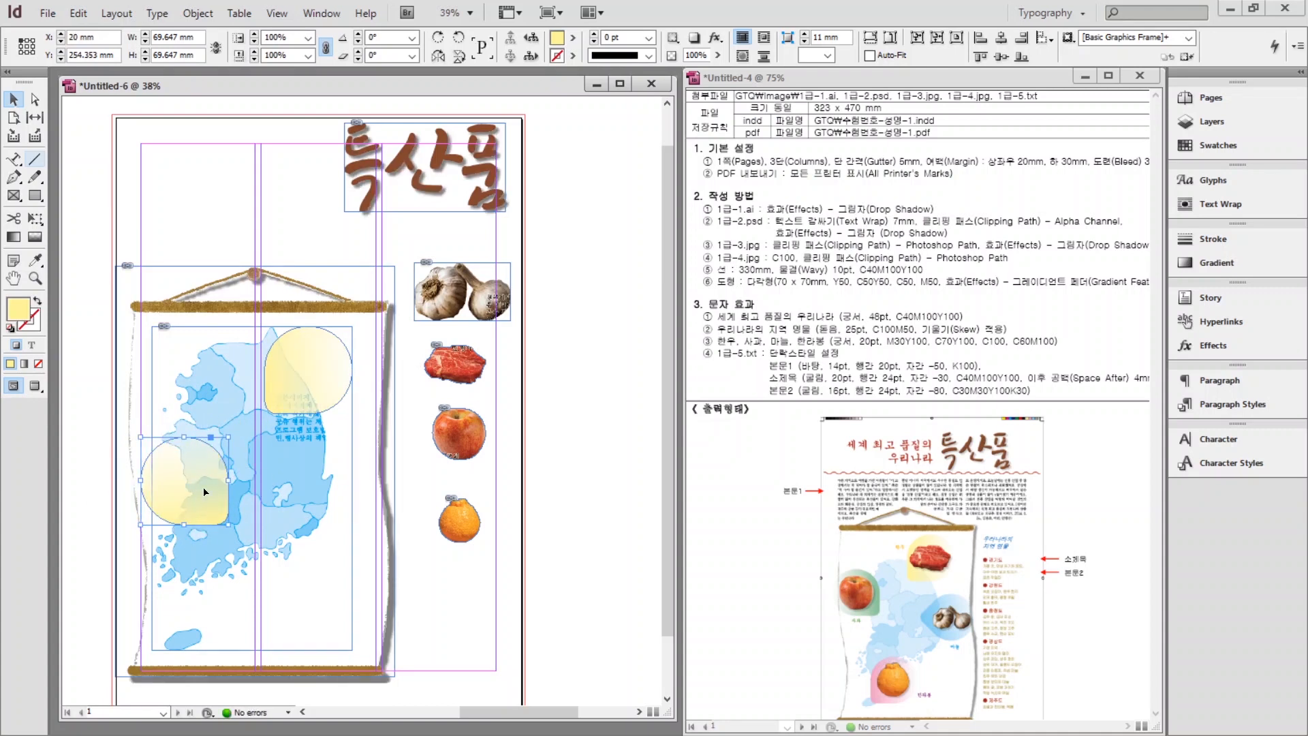
left_click_drag(204, 492, 185, 451)
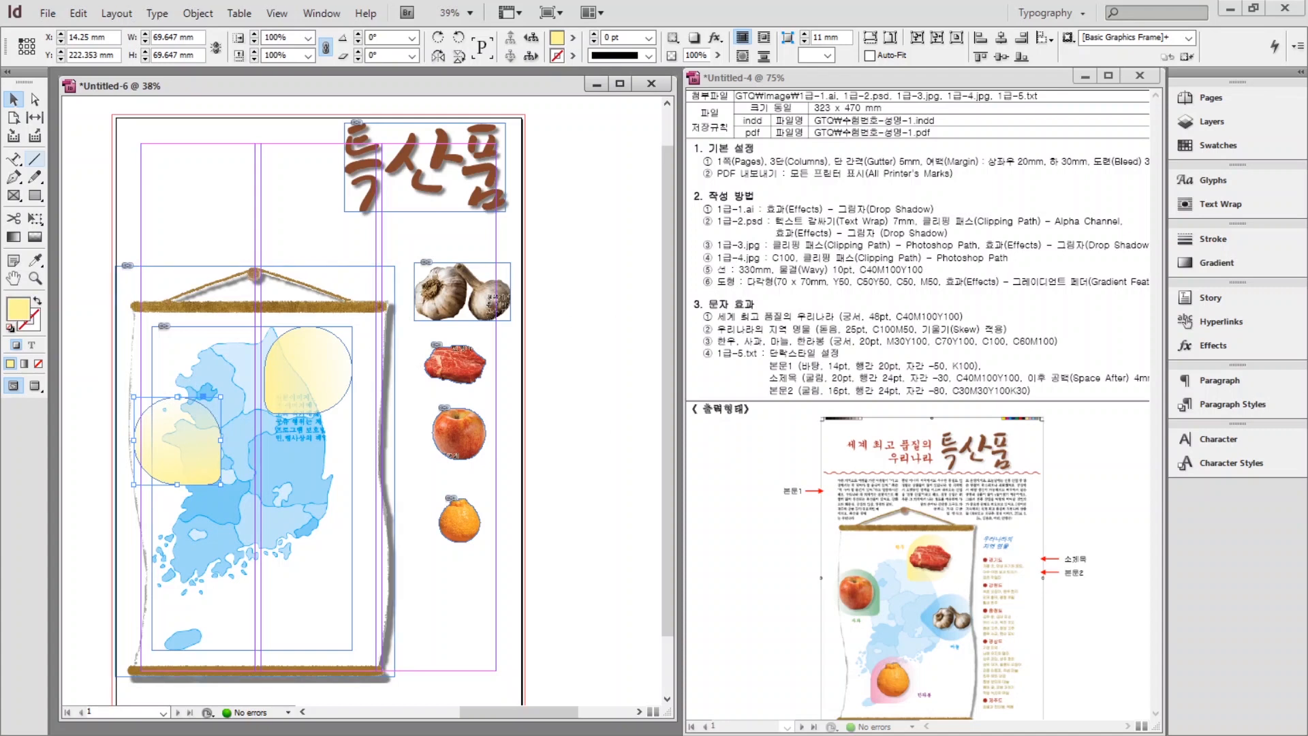
left_click(1214, 145)
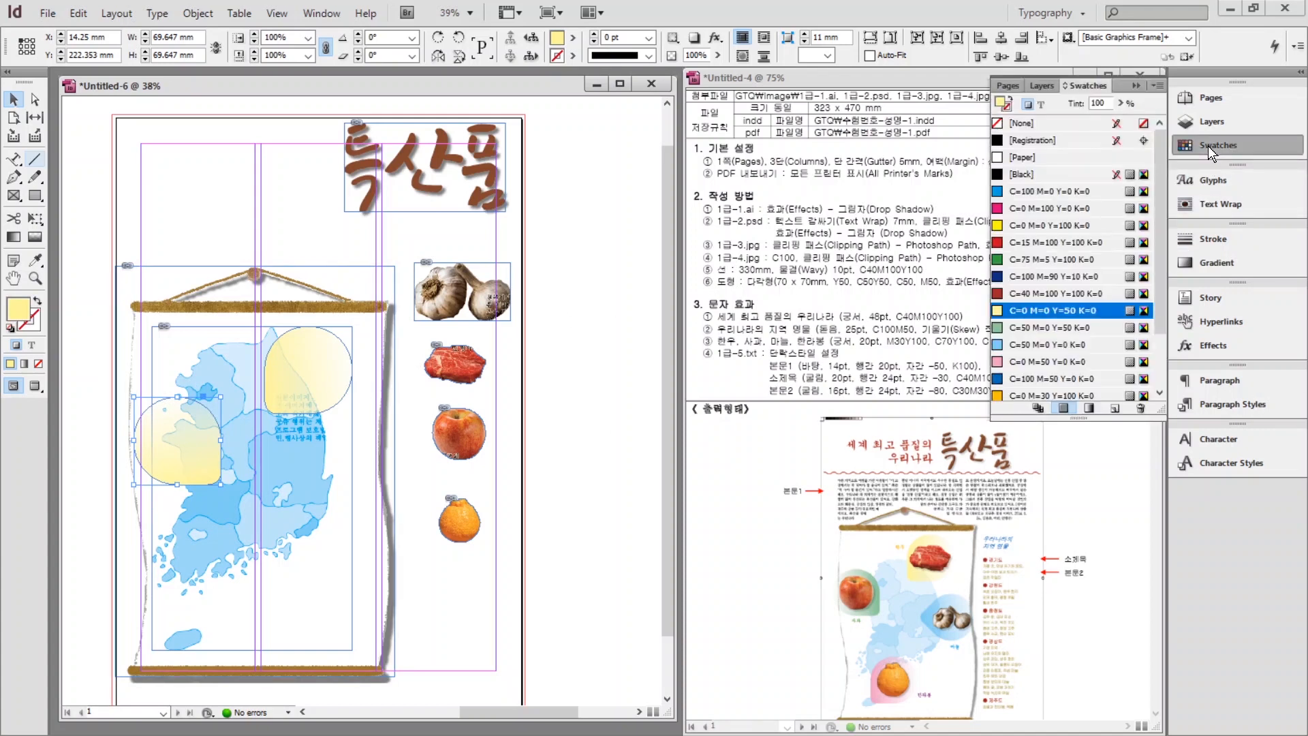
left_click(1053, 328)
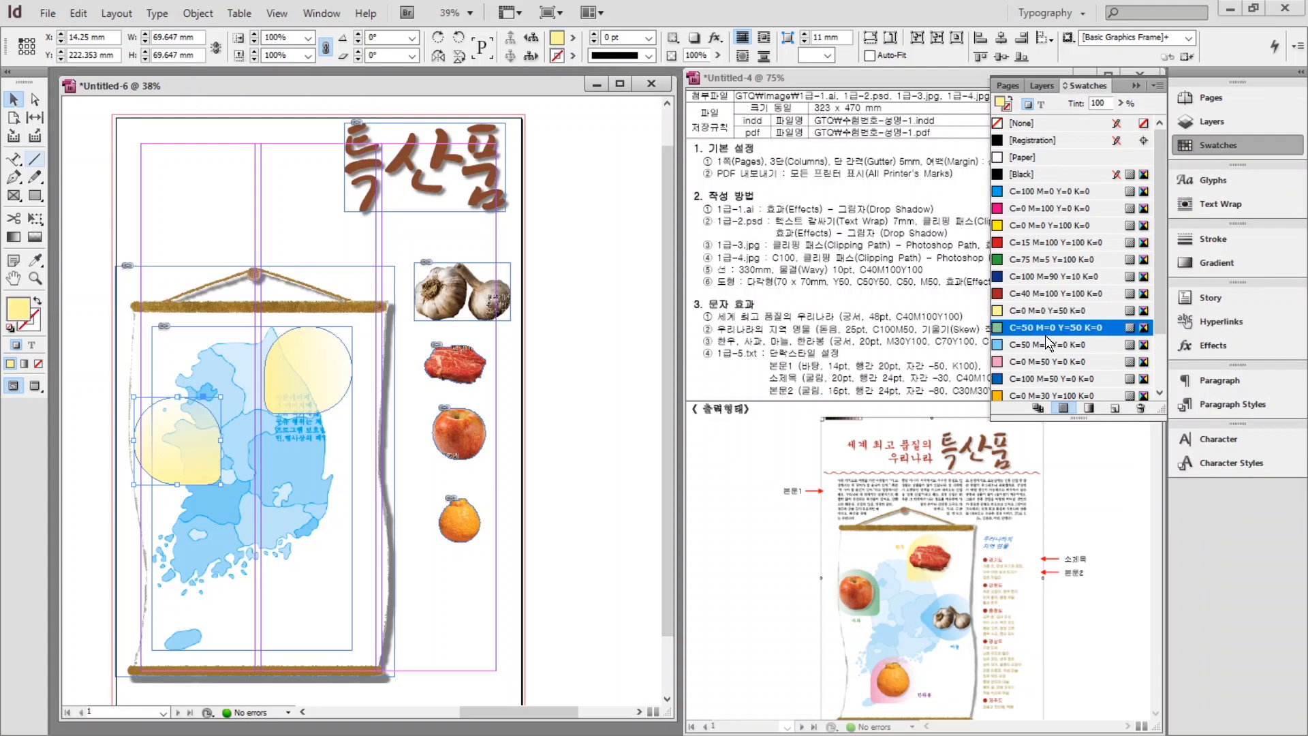
Apply a Gradient Feather effect to the green copy.
right_click(199, 440)
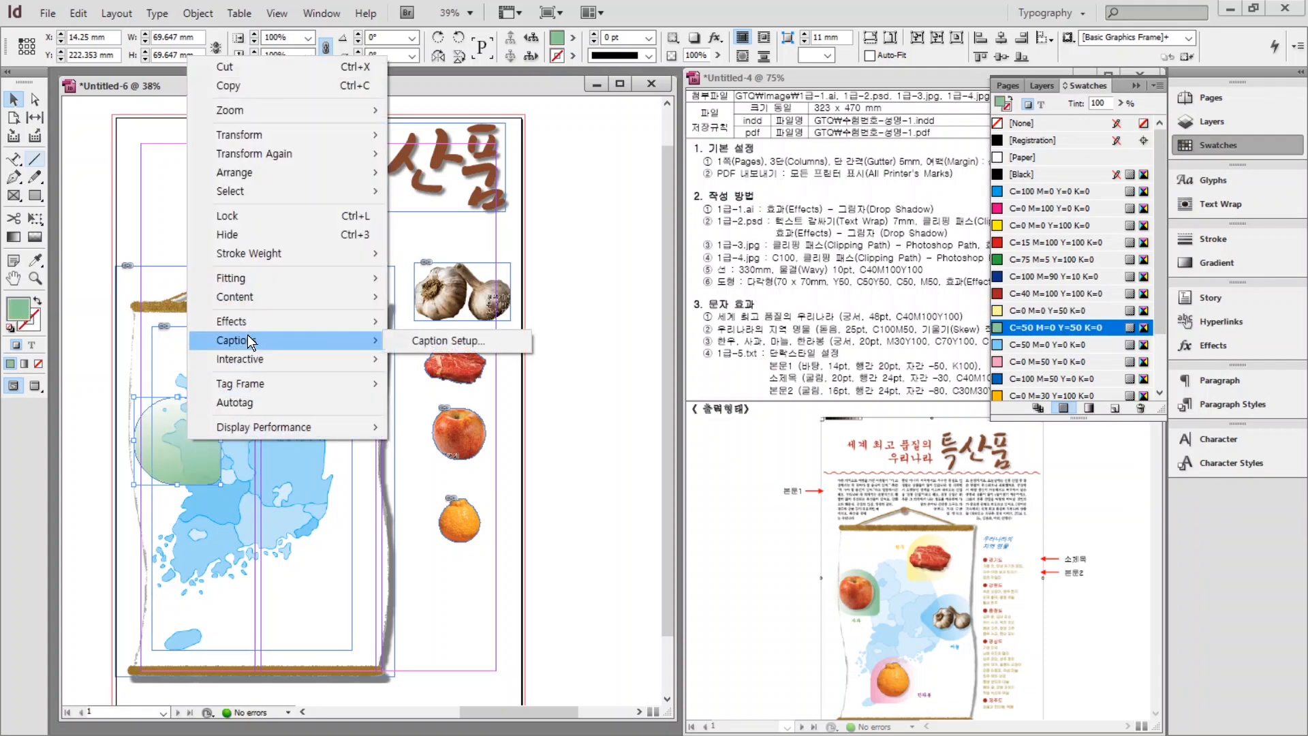
mouse_move(236, 306)
left_click(435, 501)
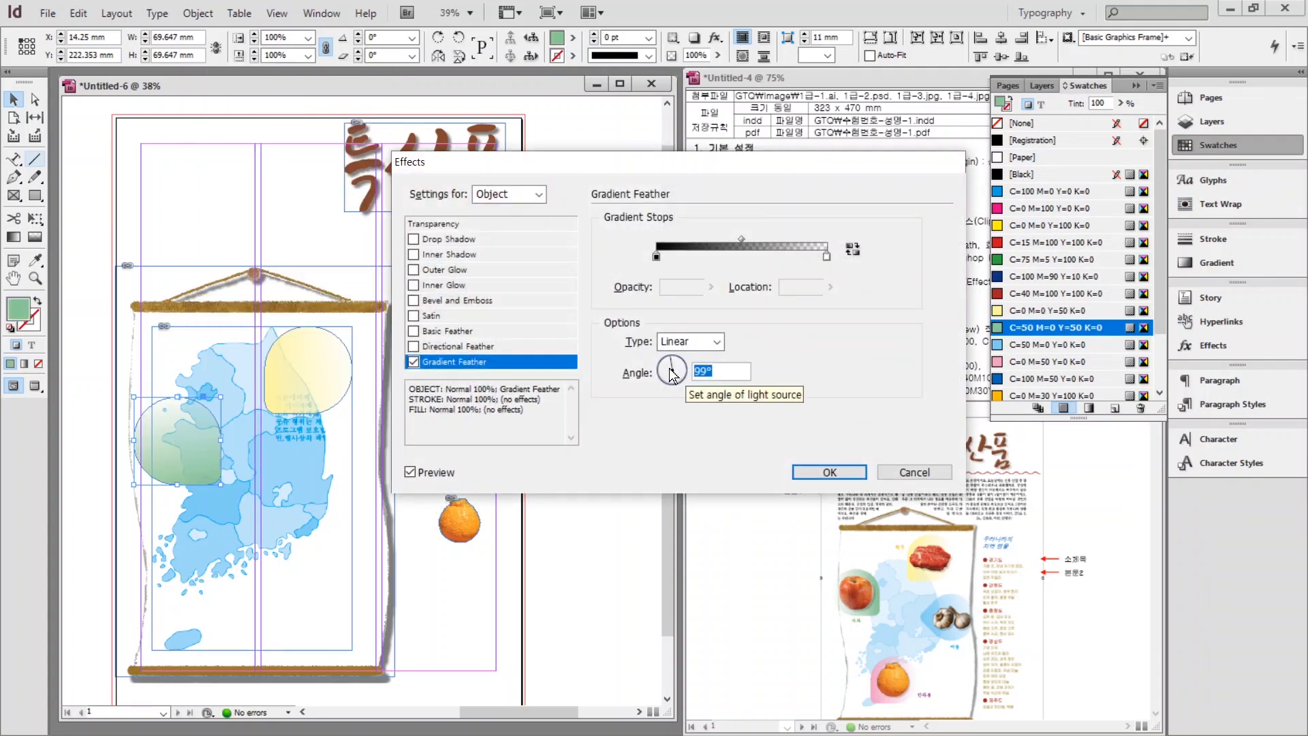
left_click(658, 374)
key("Return")
Duplicate the green shape toward the map's bottom, rotate it -90°, and fill it C=0 M=50 Y=0 K=0 pink.
left_click_drag(198, 443, 227, 589)
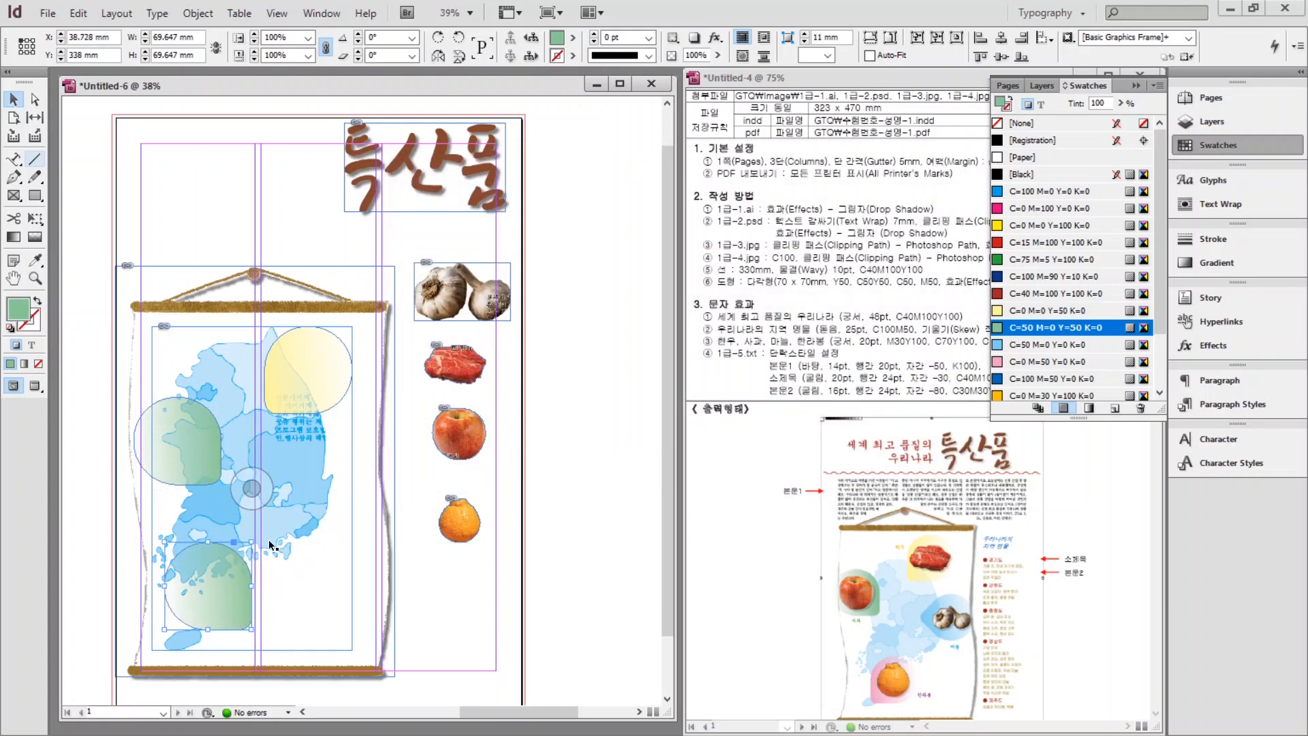
left_click_drag(256, 539, 216, 617)
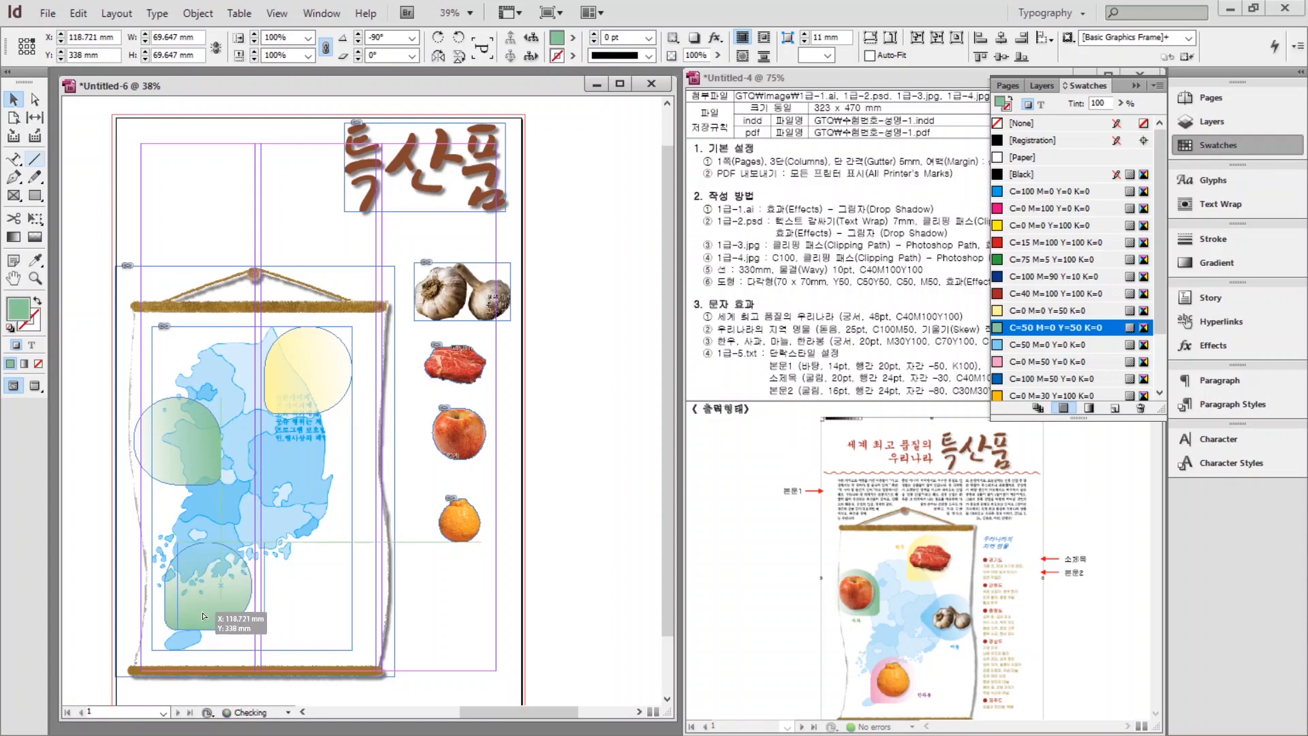
left_click(1050, 361)
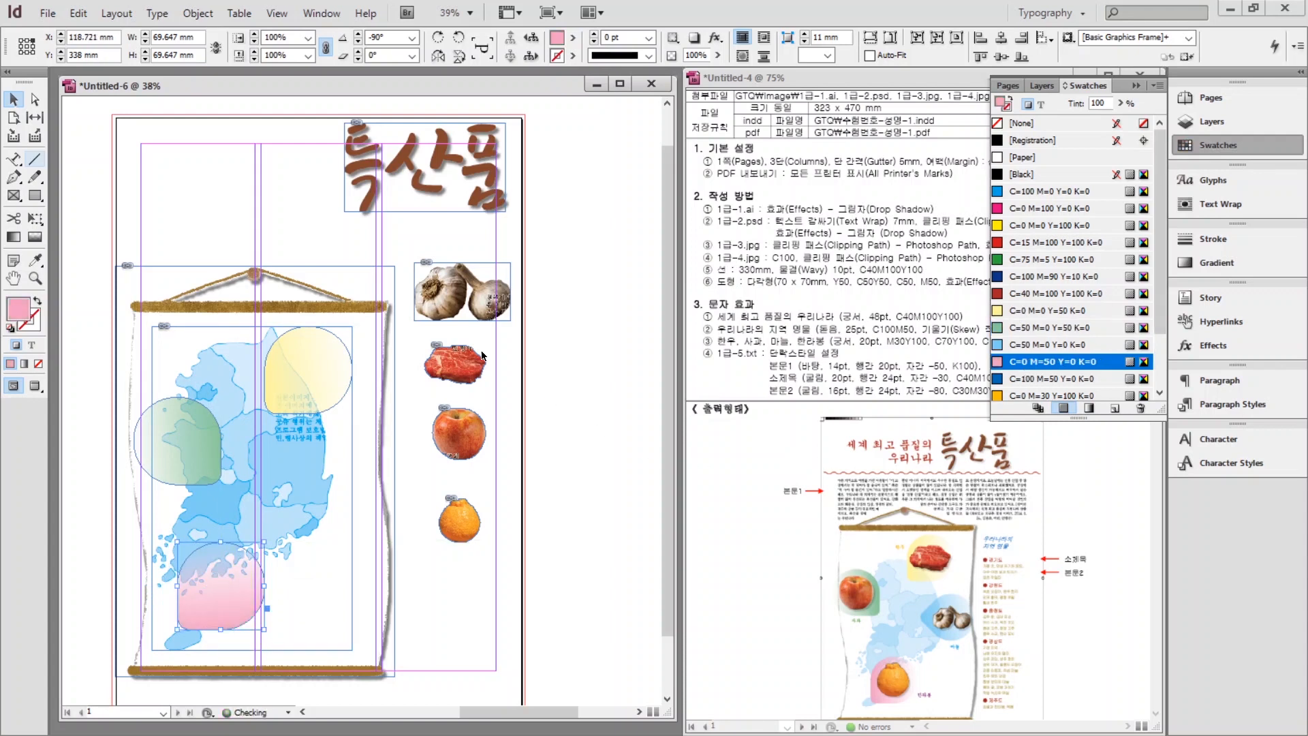
Change the Gradient Feather angle on the pink shape.
right_click(209, 592)
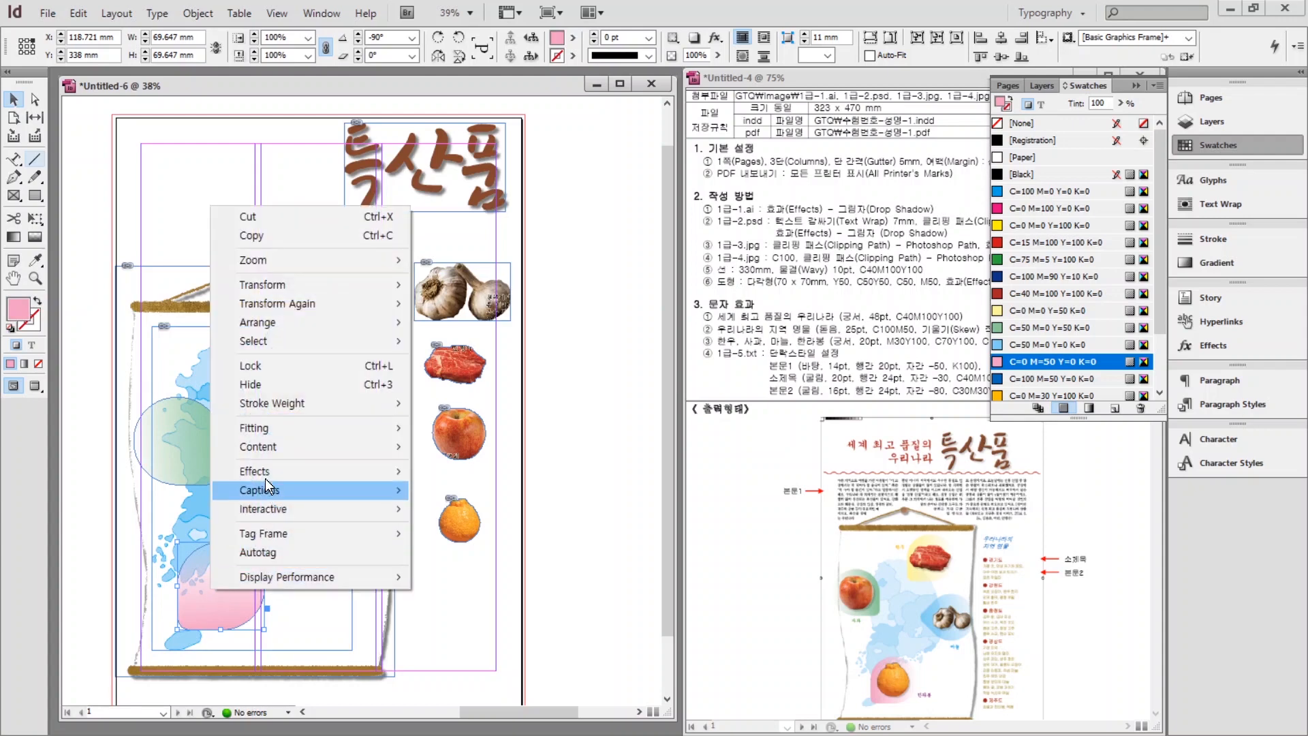
mouse_move(284, 472)
left_click(480, 646)
left_click(672, 370)
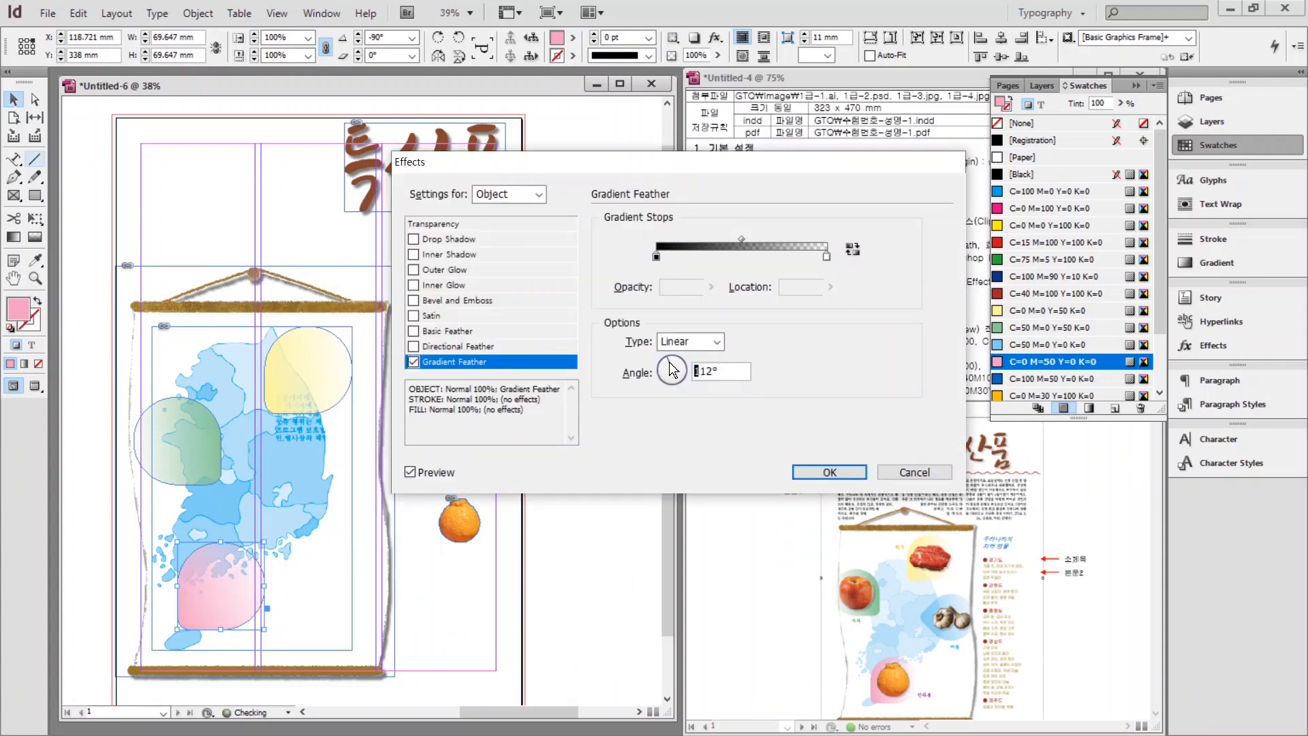
key("Return")
Duplicate the pink shape to the map's right, rotate it -135°, fill it C=50 M=0 Y=0 K=0 blue, and feather it.
left_click_drag(210, 590, 347, 475, "alt")
left_click_drag(405, 423, 424, 474, "shift")
left_click(1029, 346)
right_click(341, 474)
left_click(586, 518)
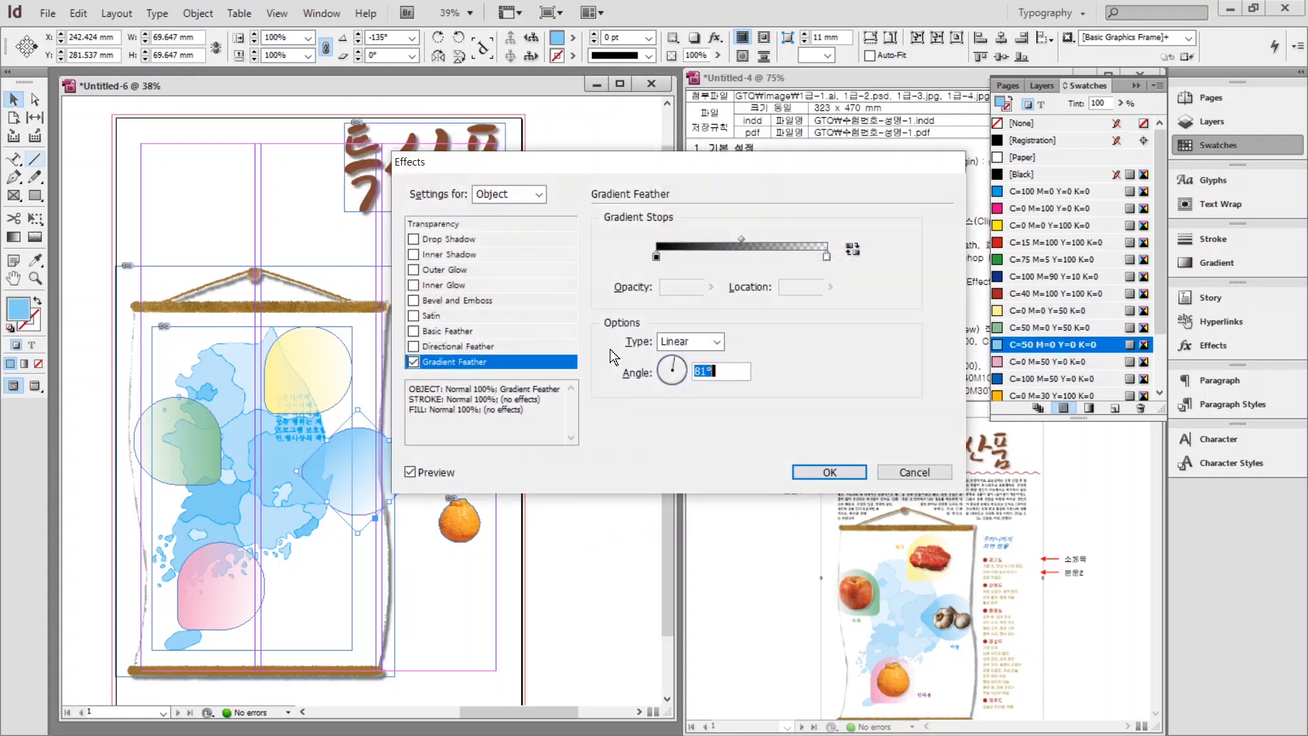
left_click(672, 364)
left_click(815, 470)
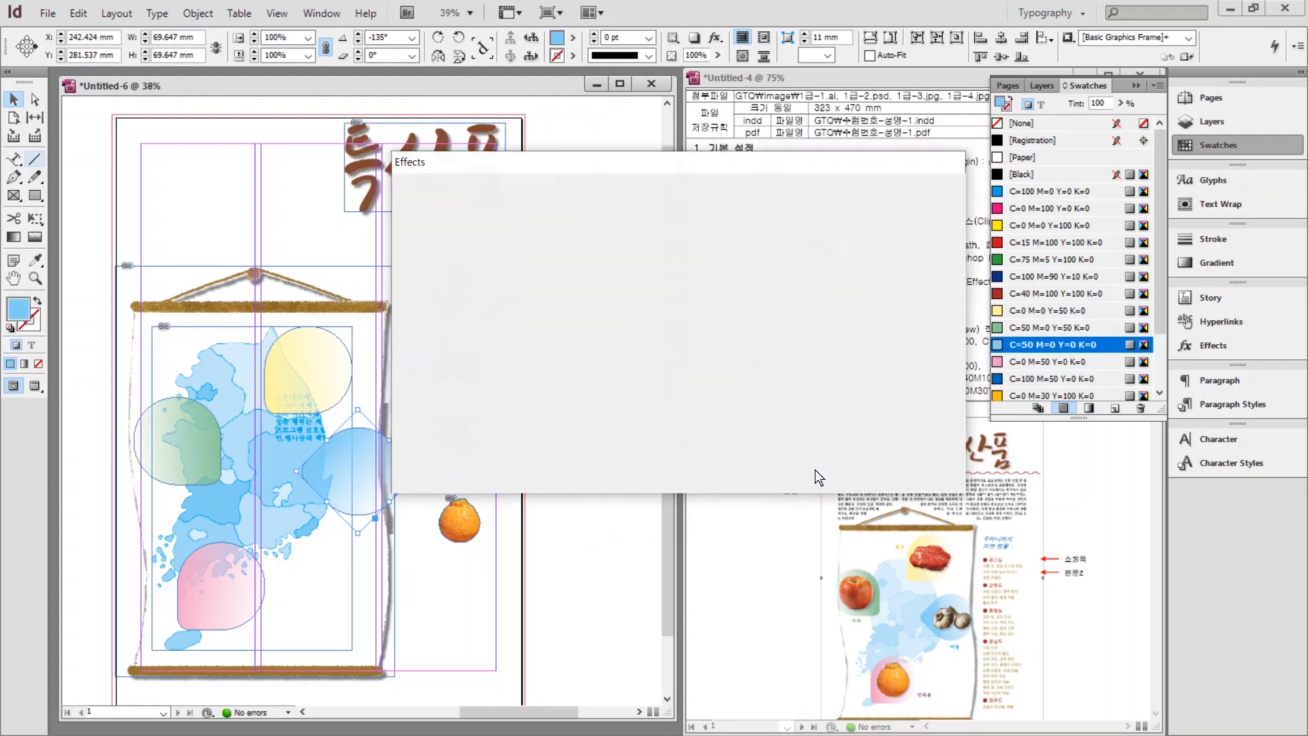
left_click_drag(336, 485, 337, 485)
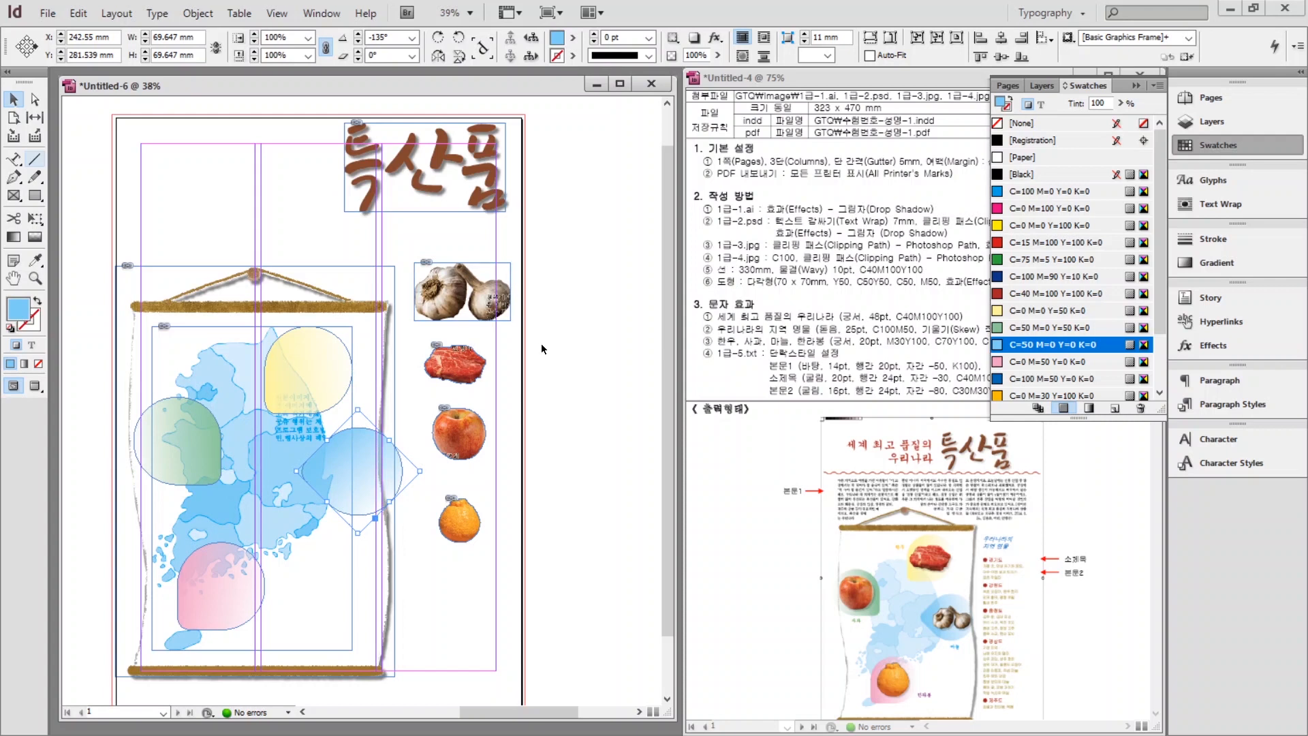
left_click(437, 303)
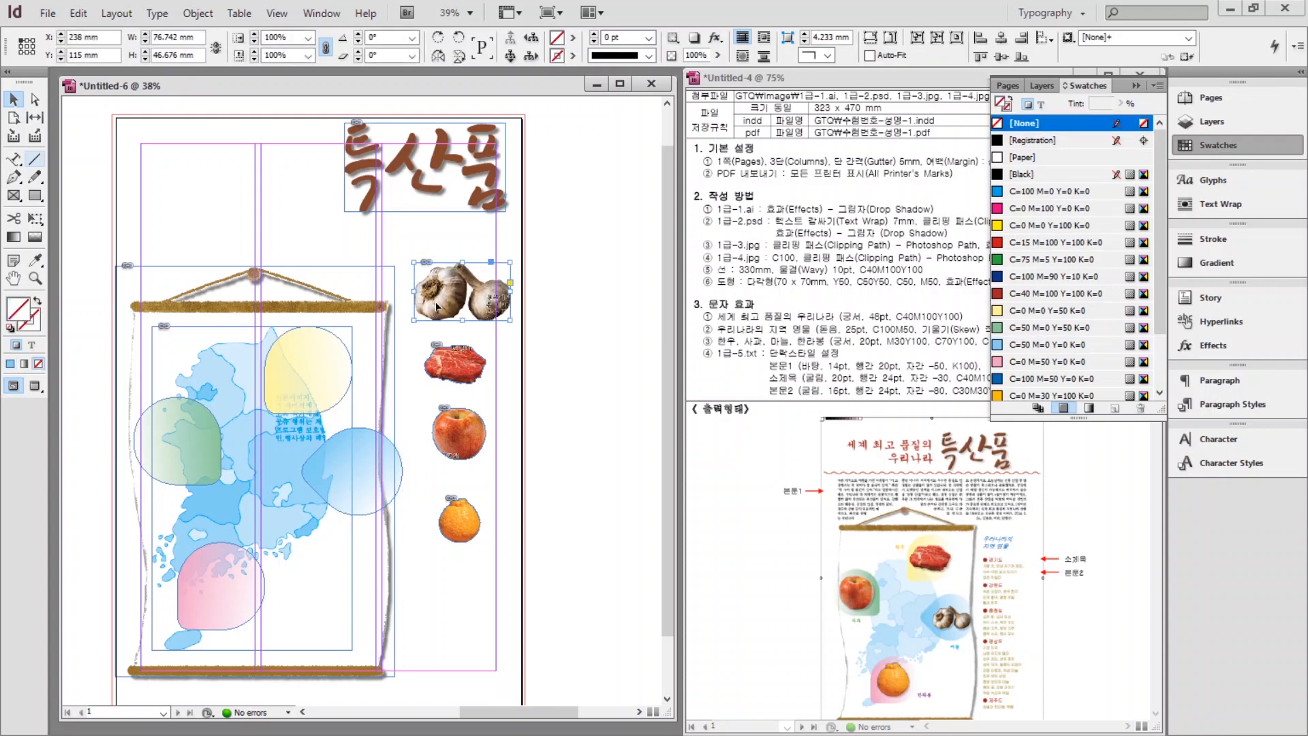
left_click_drag(437, 304, 349, 493)
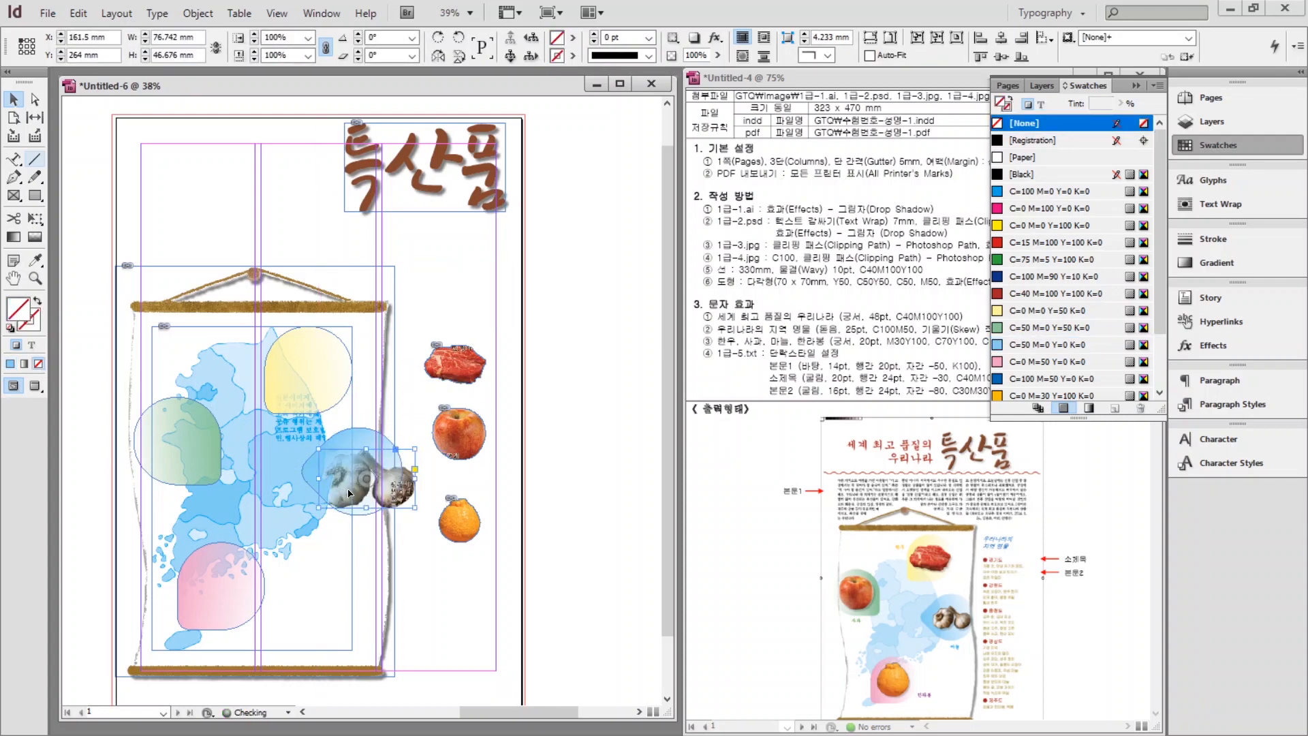
right_click(390, 501)
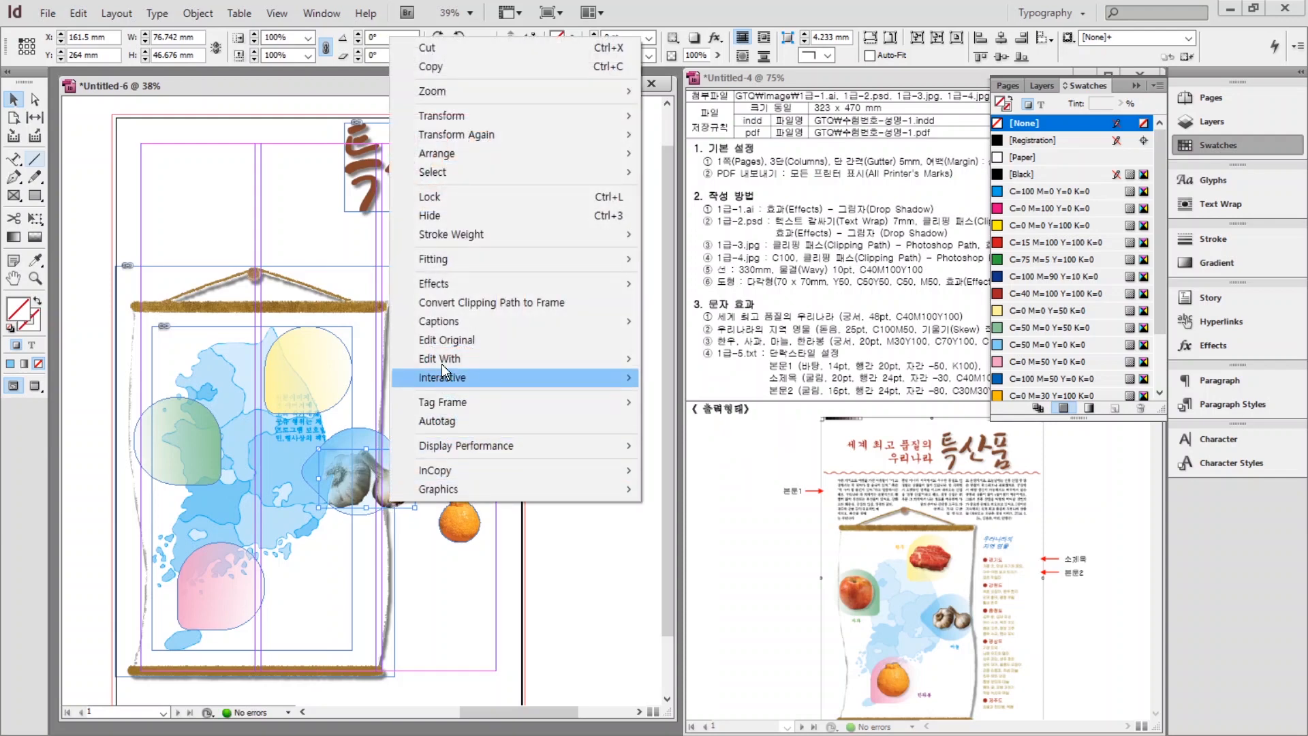
mouse_move(462, 160)
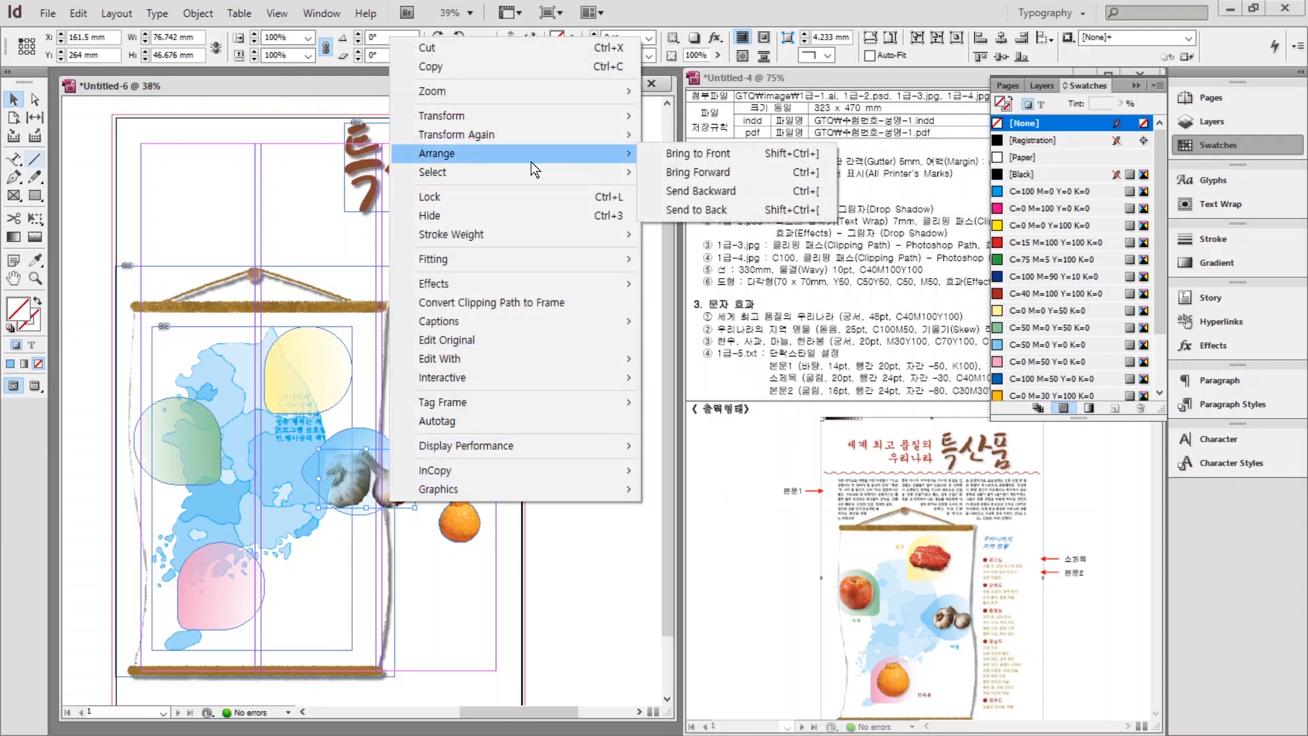
left_click(698, 153)
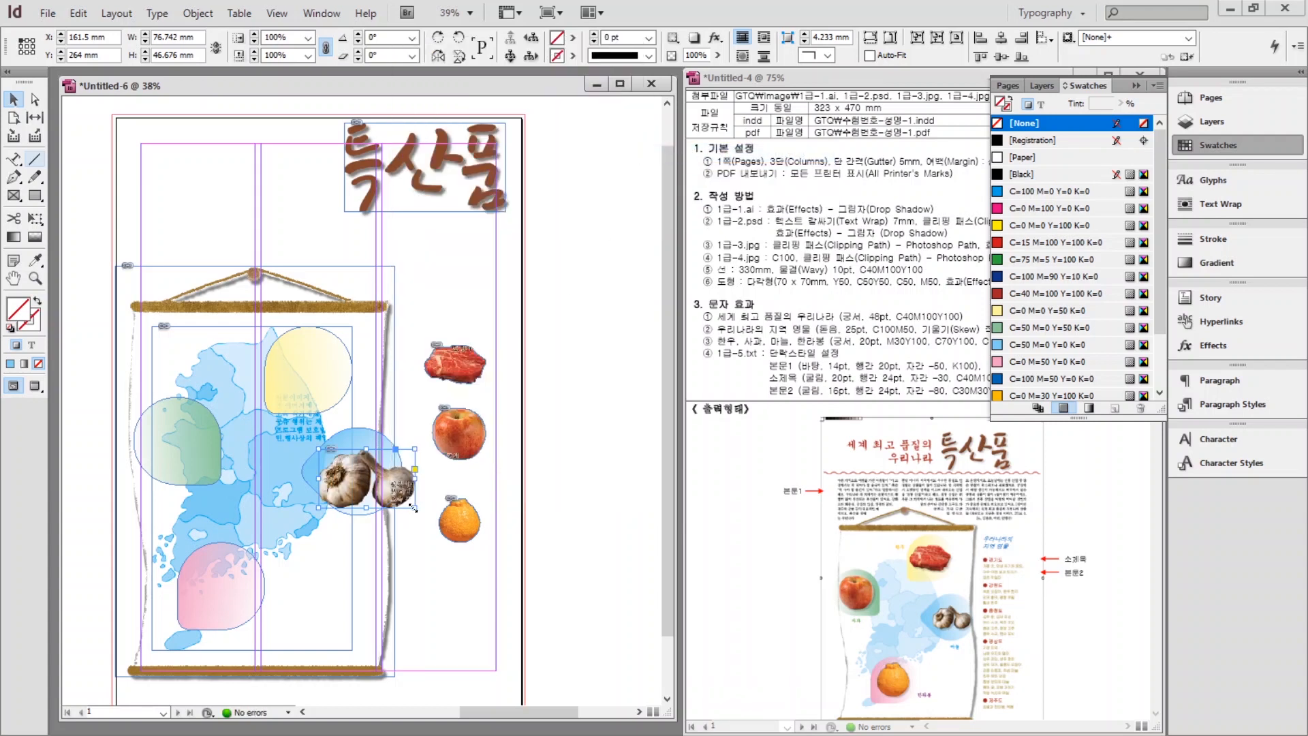
left_click_drag(415, 507, 293, 376)
right_click(323, 372)
mouse_move(382, 406)
left_click(586, 408)
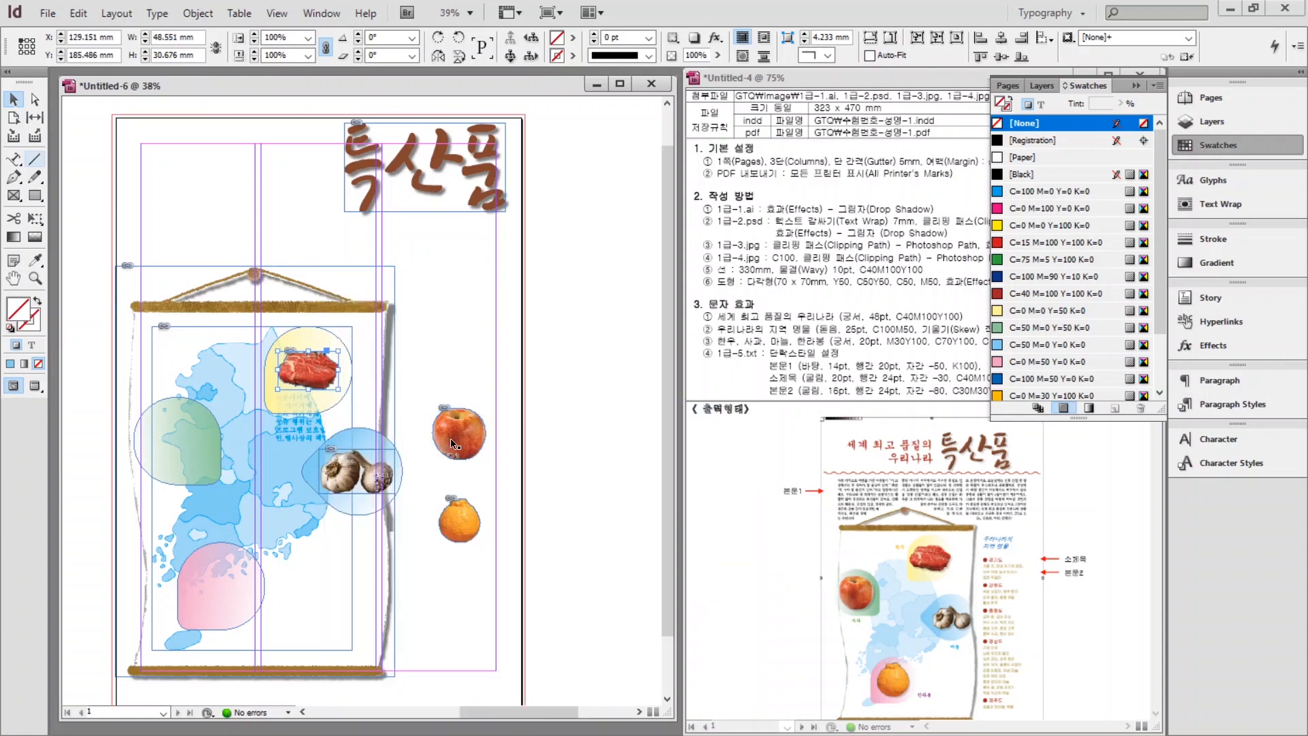
left_click_drag(451, 439, 170, 449)
right_click(170, 449)
mouse_move(261, 116)
left_click(443, 118)
left_click_drag(450, 521, 215, 587)
right_click(215, 588)
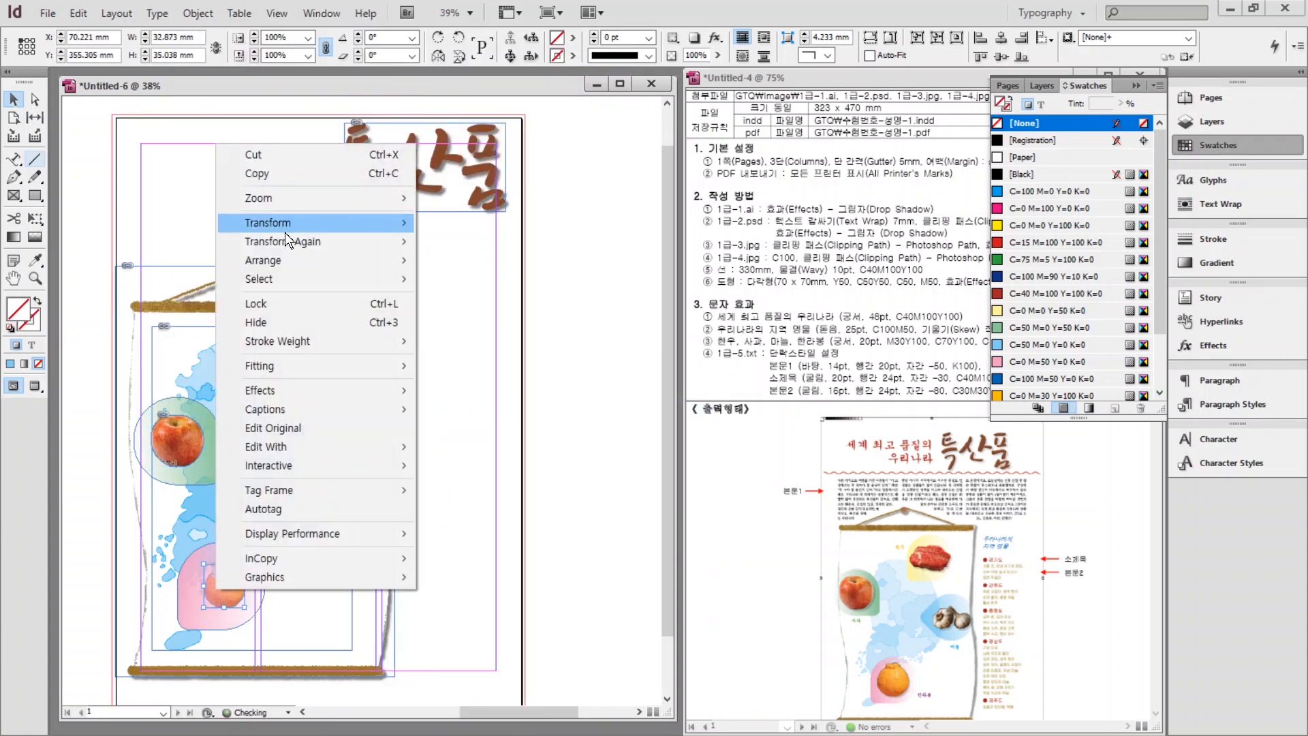
mouse_move(286, 259)
left_click(443, 263)
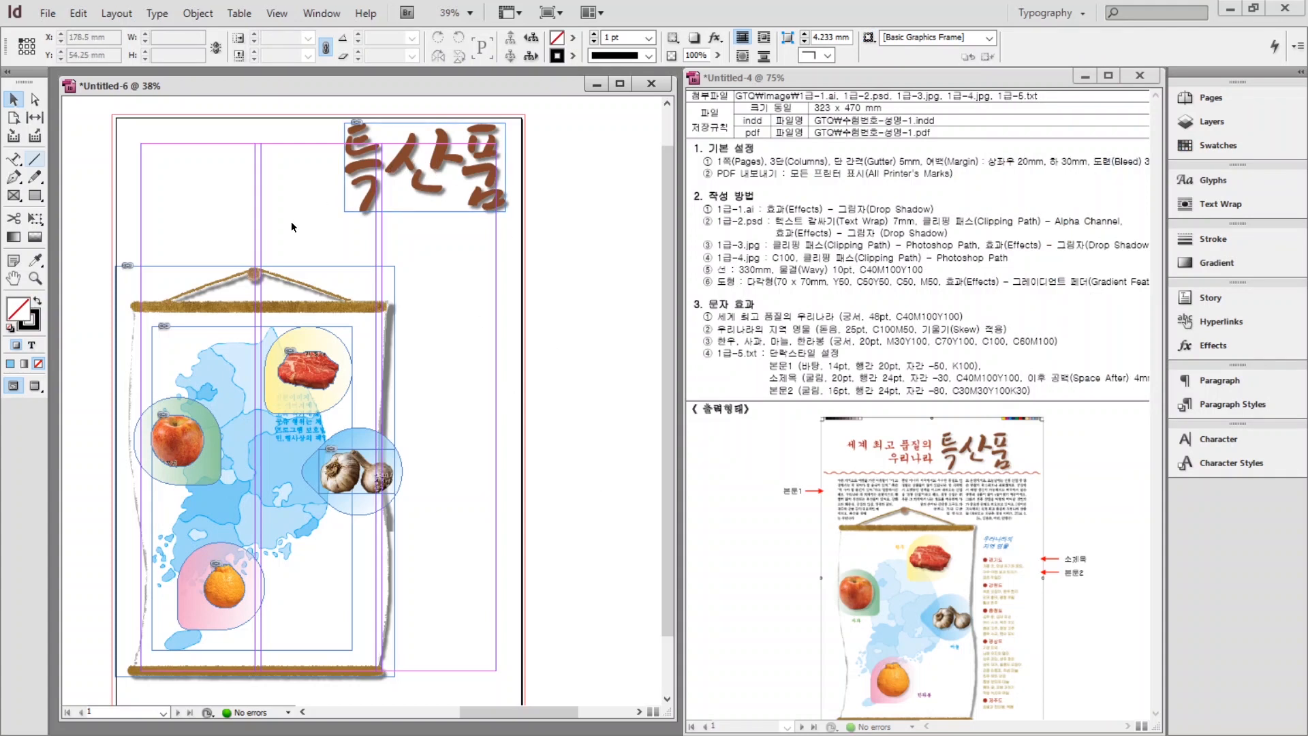
Draw a horizontal line across the page below the title and set its length to 330 mm.
left_click(32, 162)
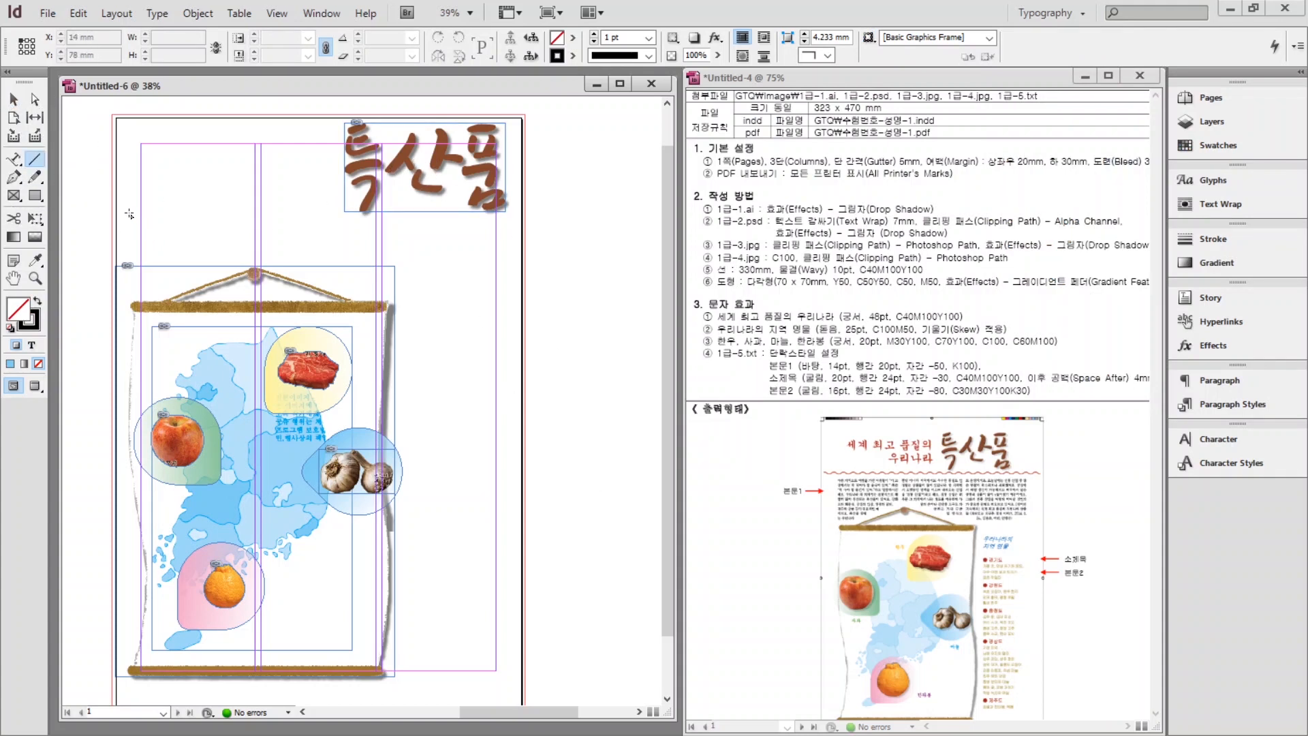
mouse_move(113, 209)
left_mouse_down()
mouse_move(376, 232)
mouse_move(494, 222)
mouse_move(497, 154)
mouse_move(521, 237)
mouse_move(521, 195)
mouse_move(521, 220)
left_mouse_up()
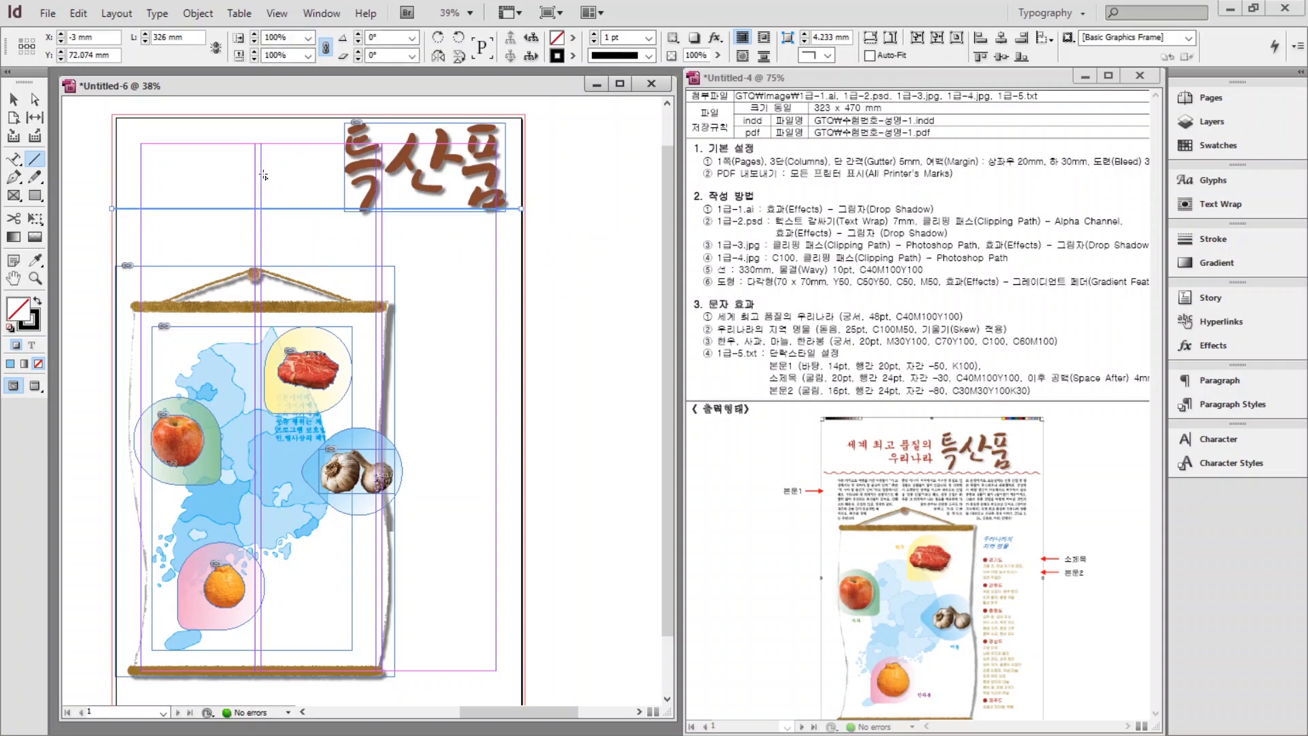
left_click(30, 330)
left_click(752, 272)
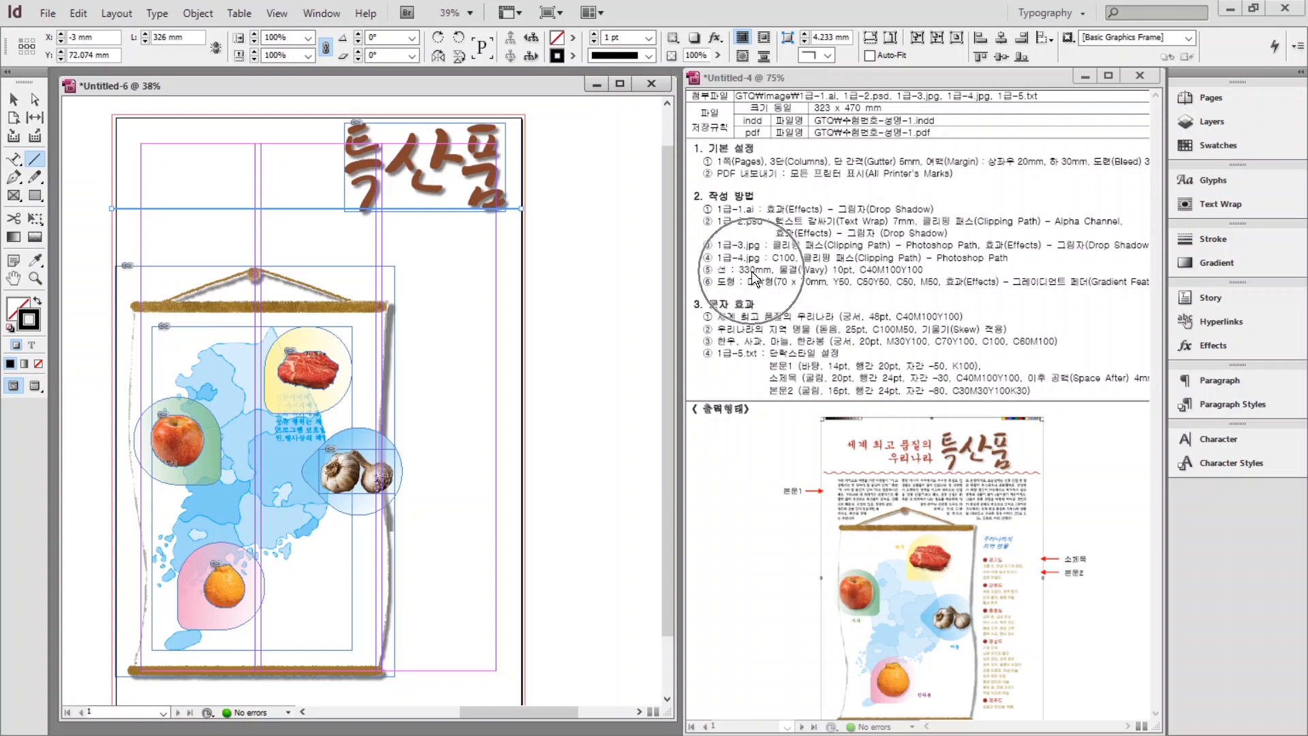
left_click(752, 271)
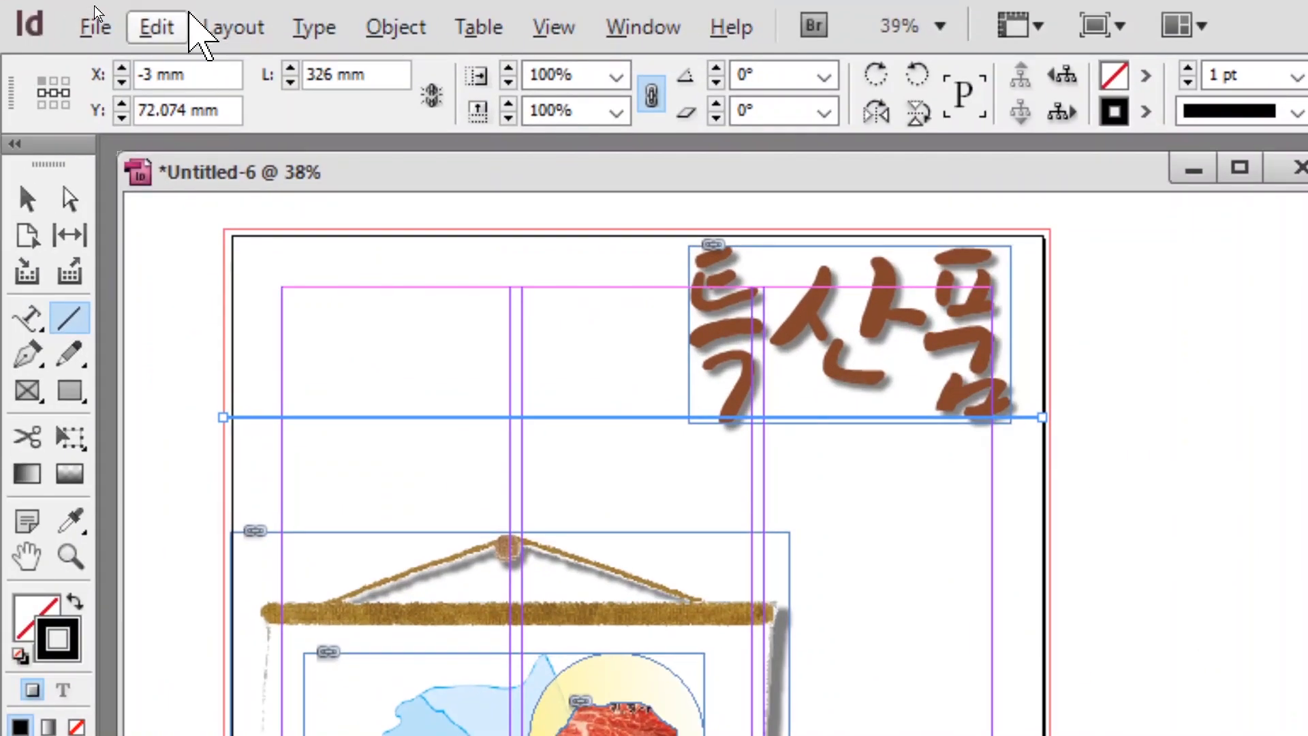
left_click_drag(339, 73, 299, 73)
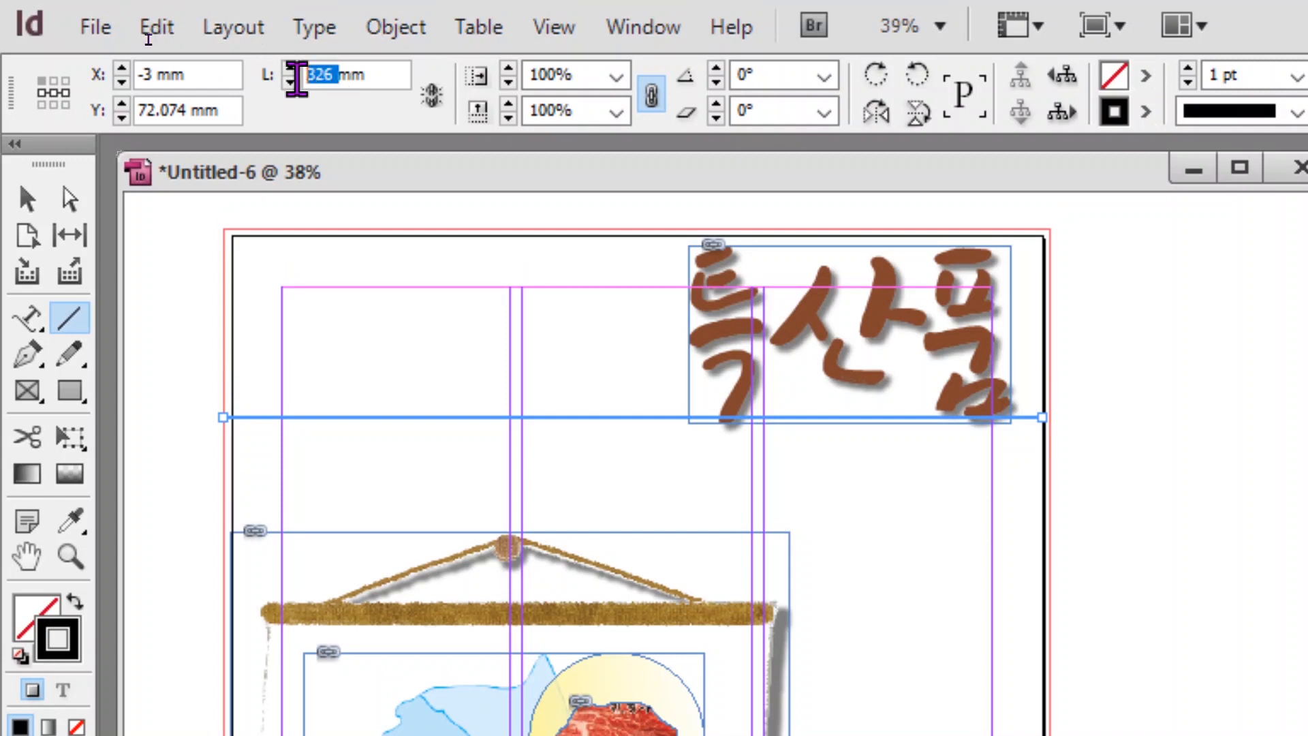
type("330")
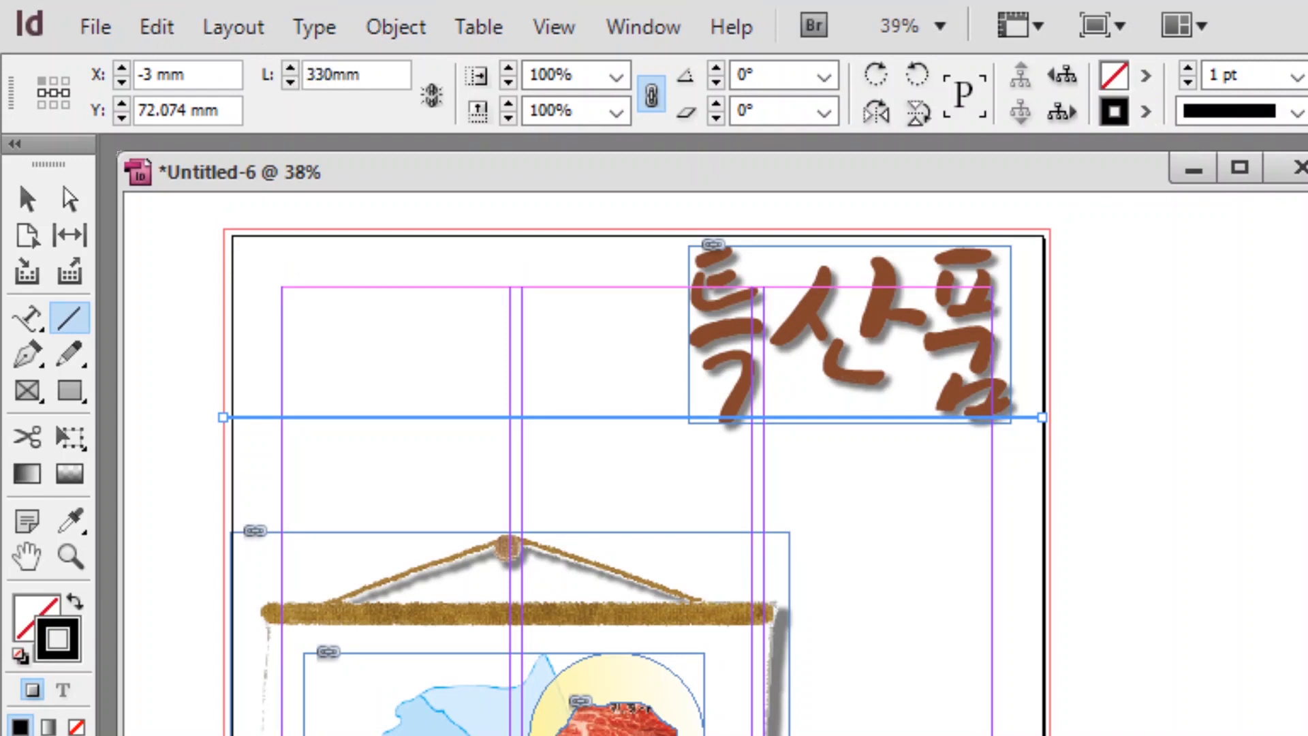
key("Return")
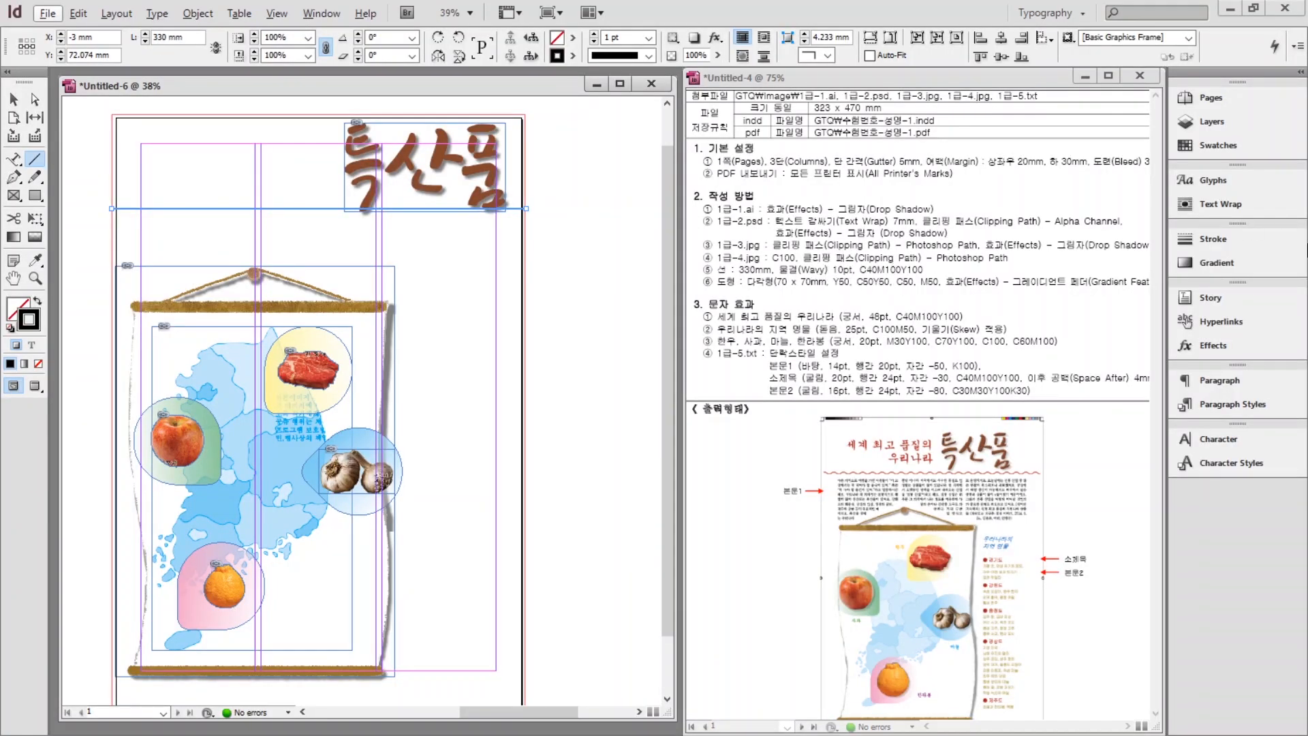
Give the line a 10 pt Wavy stroke in C=40 M=100 Y=100 K=0 and deselect it.
left_click(1221, 237)
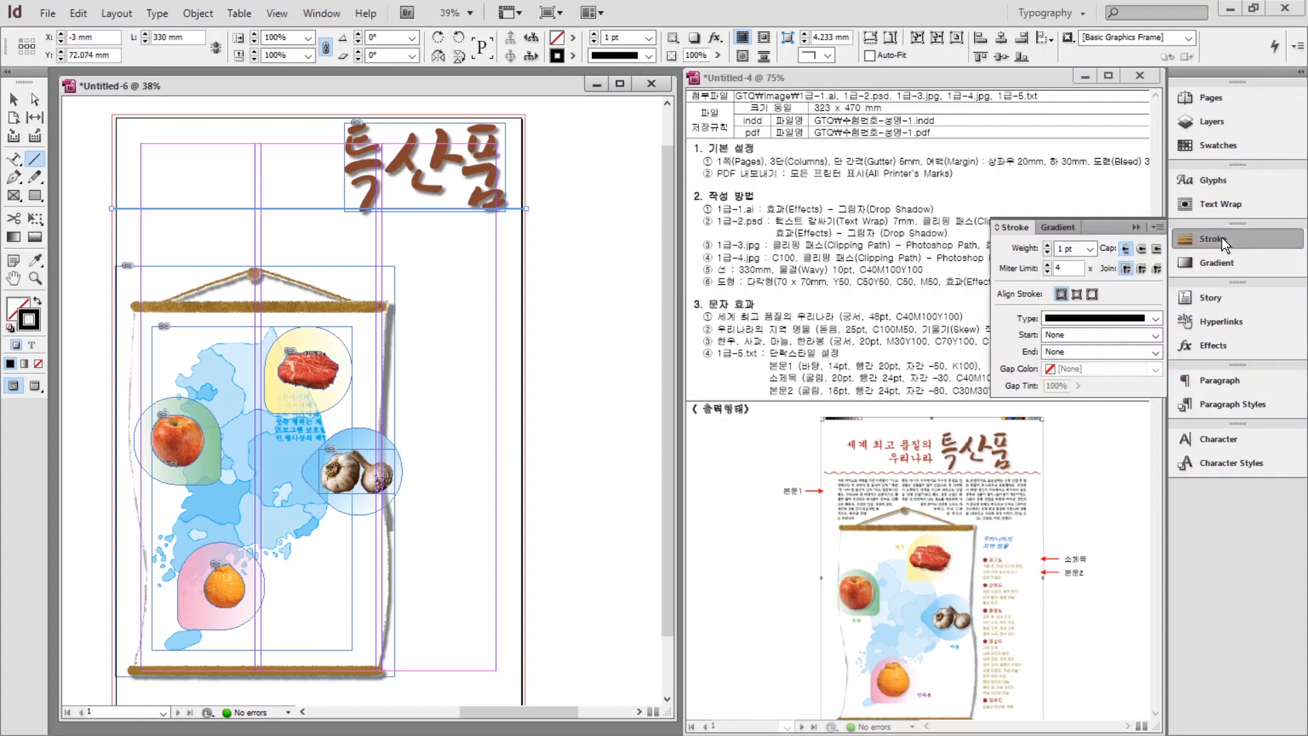
left_click(1076, 250)
type("10")
left_click(1102, 317)
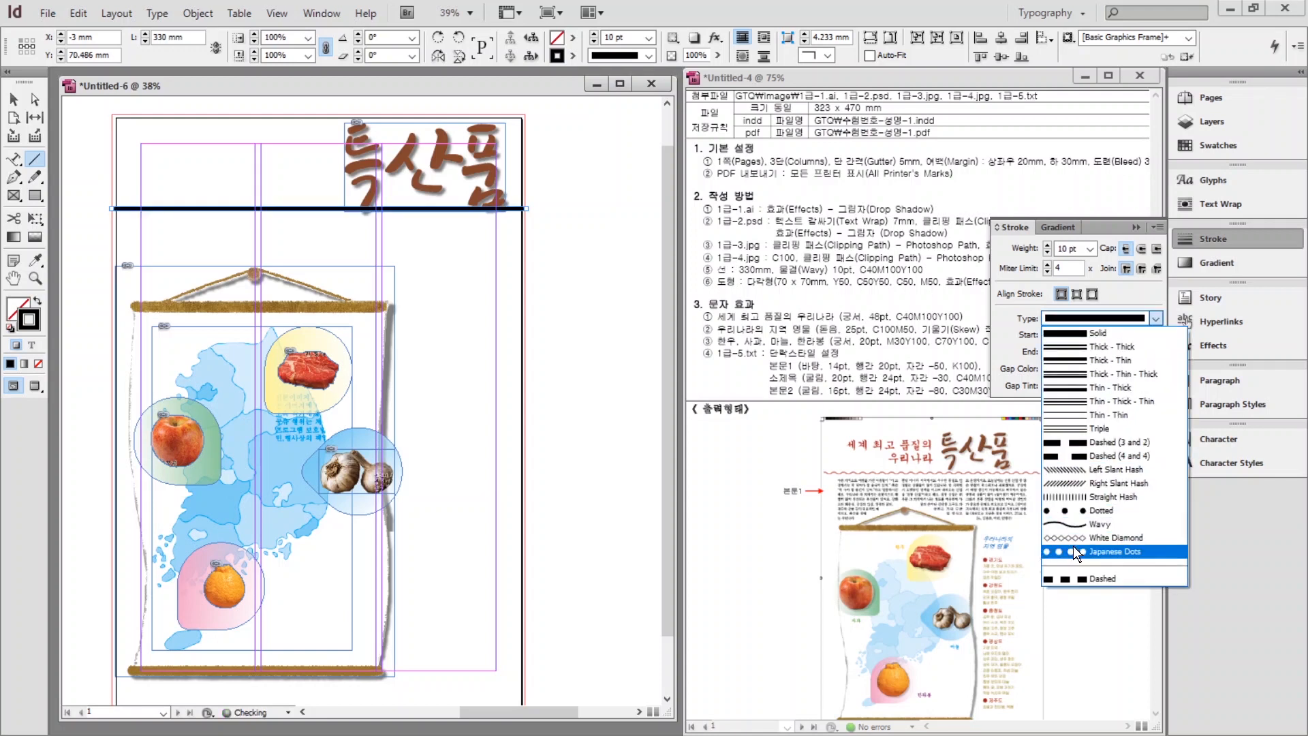
left_click(1090, 528)
left_click(1214, 143)
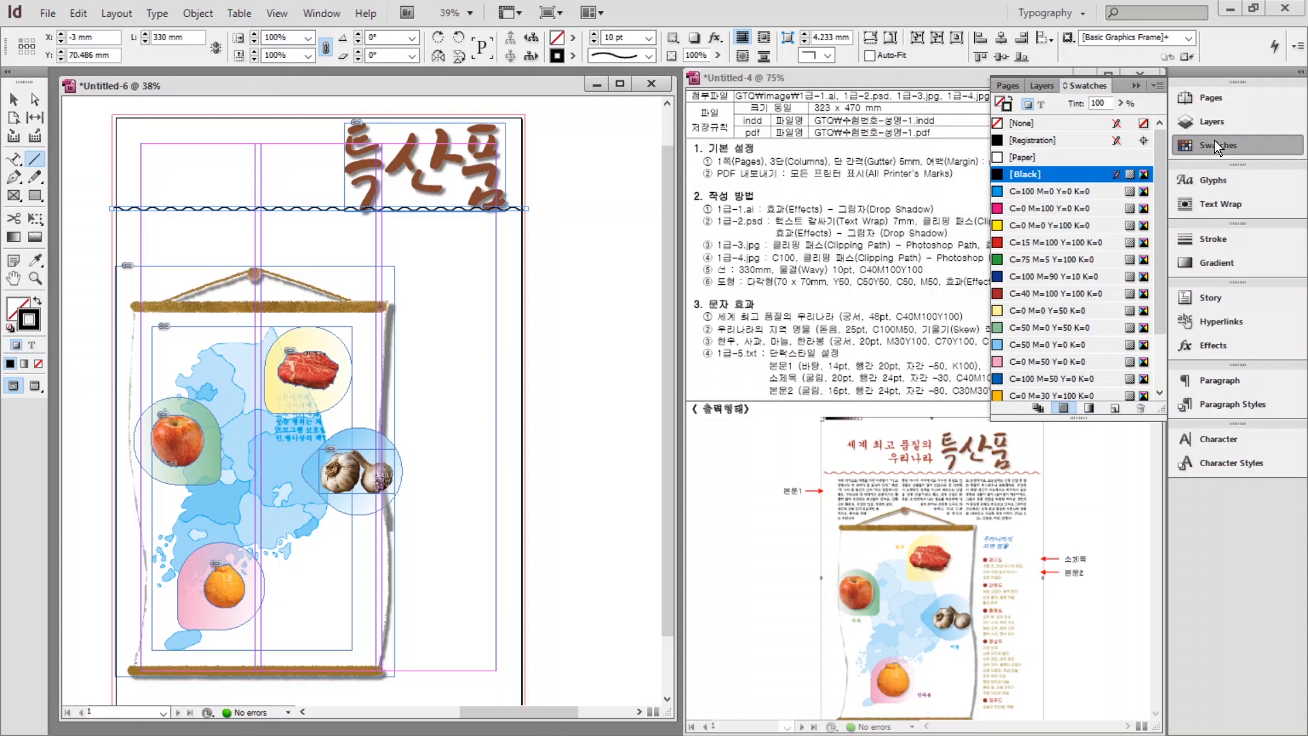
left_click(1050, 293)
left_click(13, 100)
key("ctrl+shift+a")
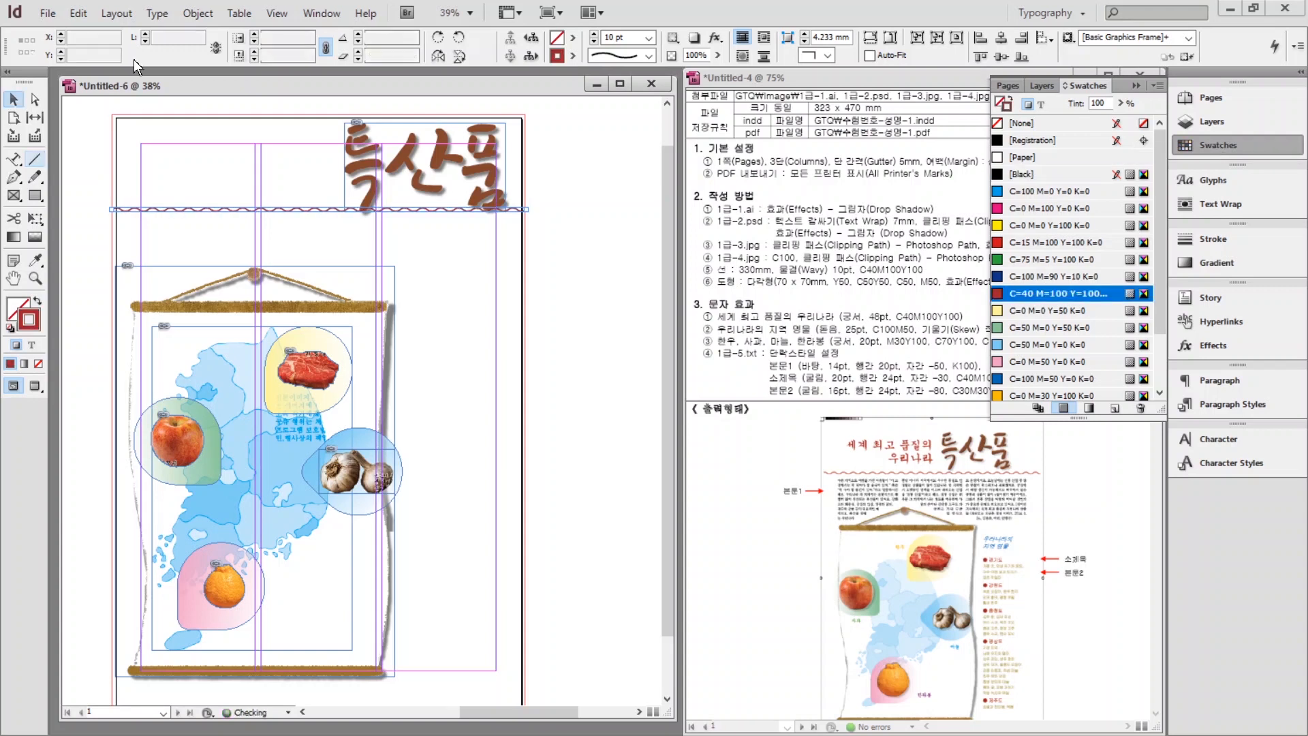
left_click(723, 252)
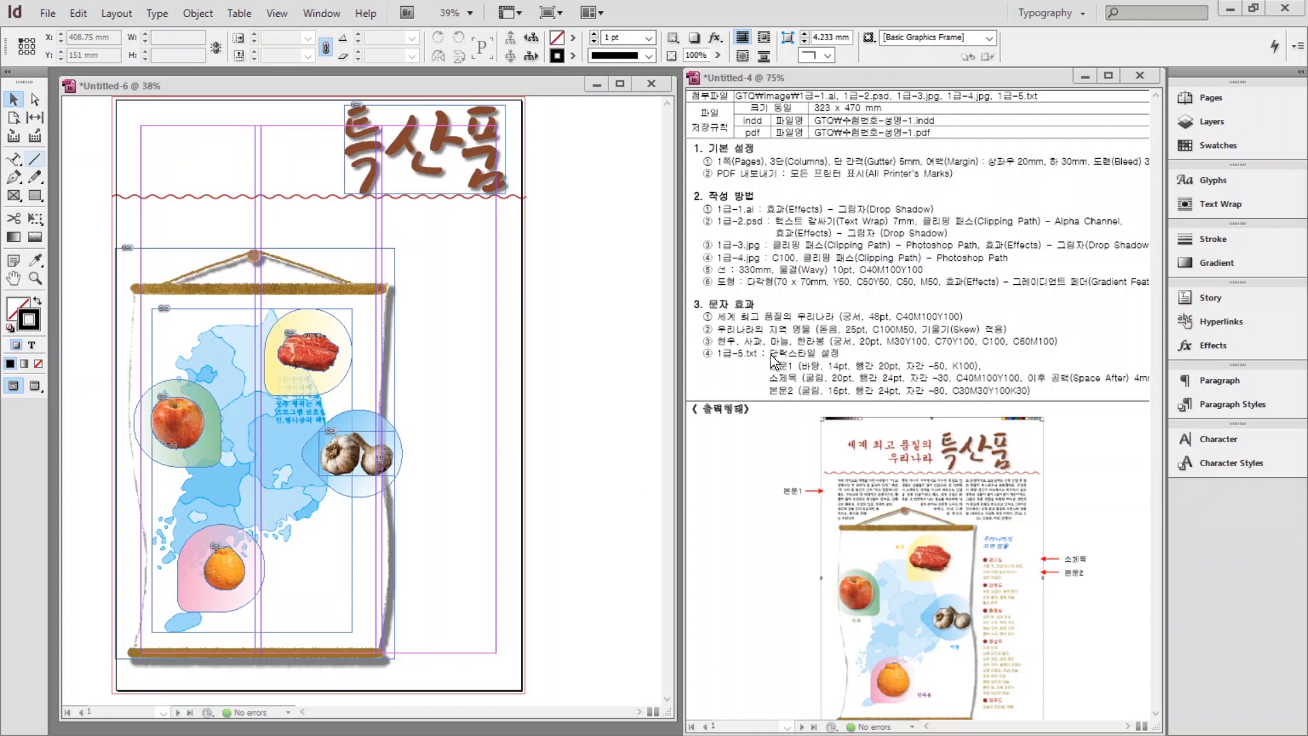
Create a text frame at the page's top left containing '세계 최고 품질의' and '우리나라' on two lines.
left_click(13, 160)
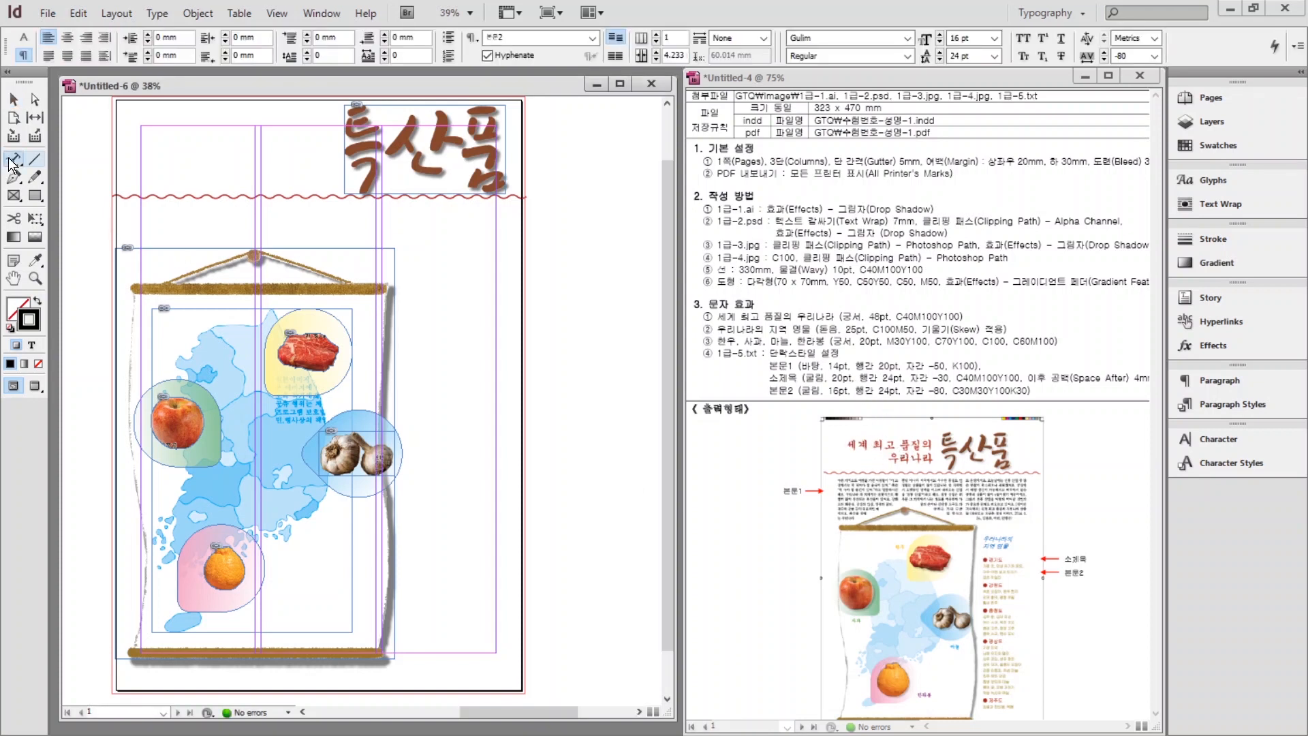
left_click_drag(145, 126, 315, 184)
left_click(150, 128)
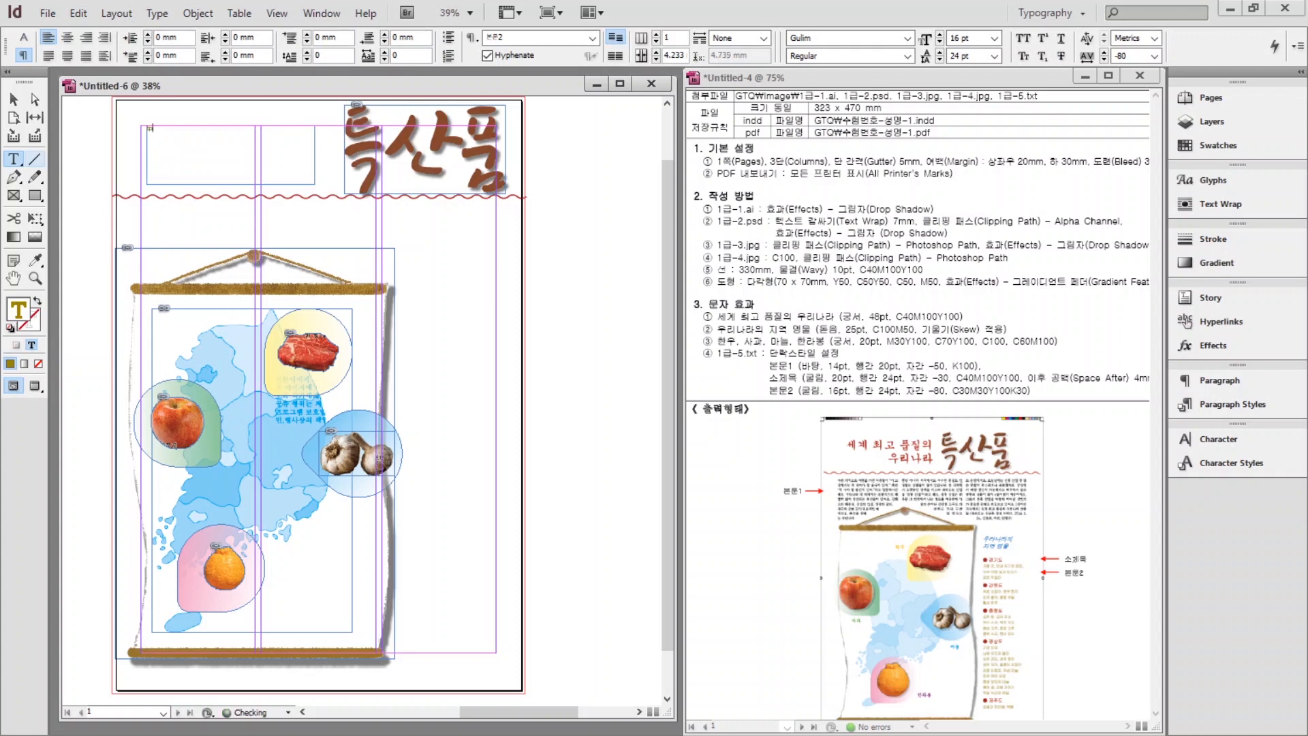
type("세계 최고 품질의")
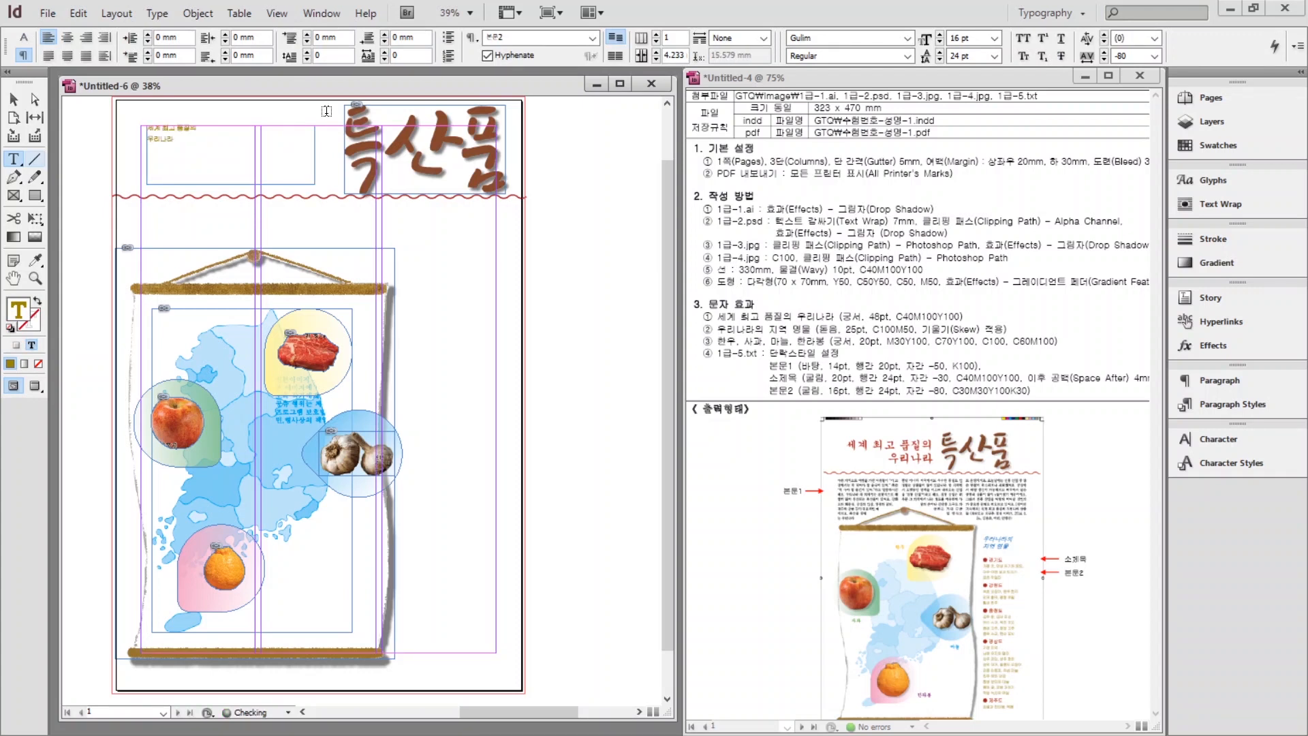
key("Return")
type("우리나라")
Set all the heading text to Gungsuh at 48 pt.
key("ctrl+a")
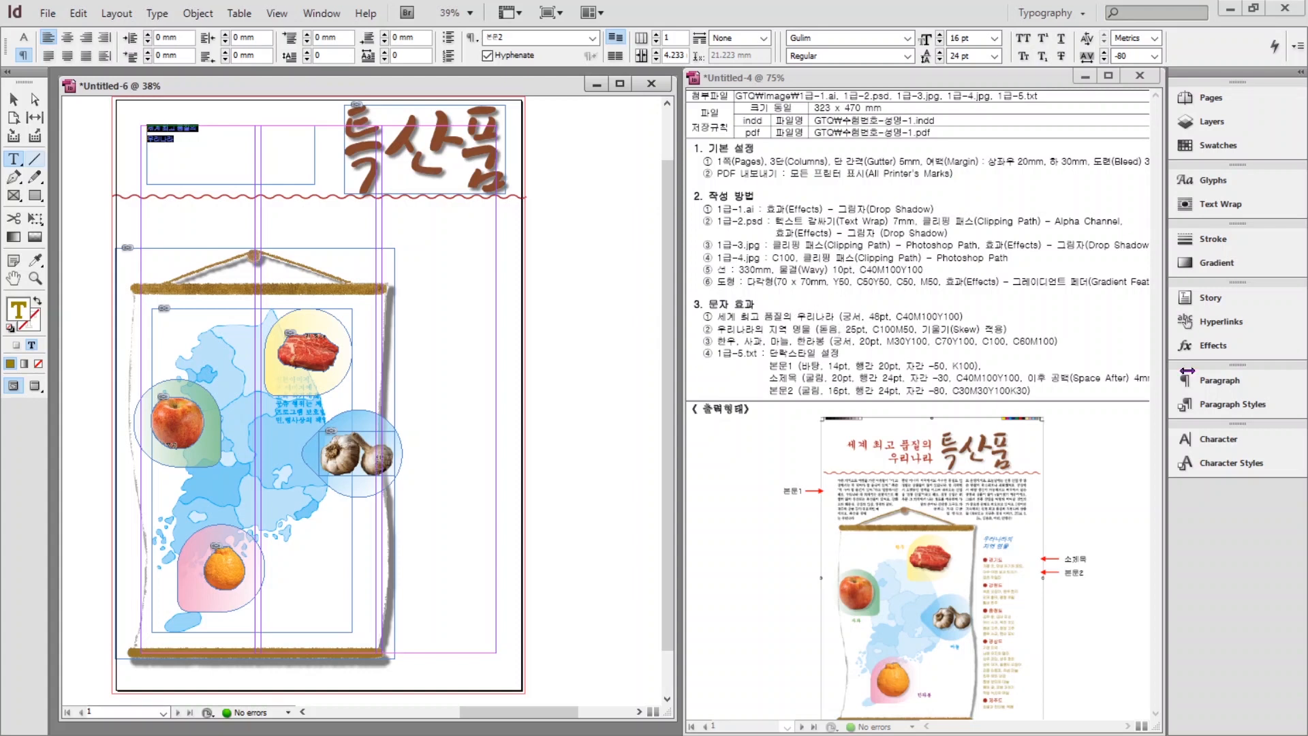
left_click(1212, 440)
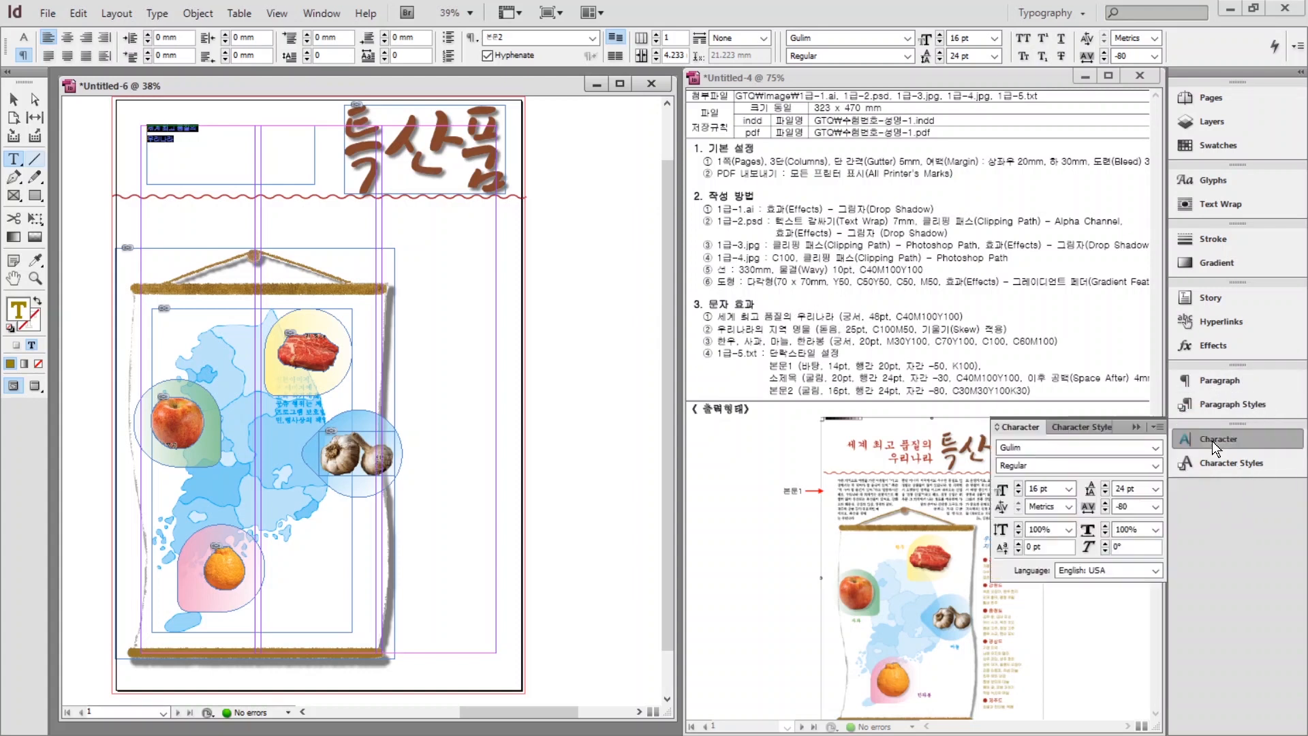
left_click_drag(1033, 449, 937, 443)
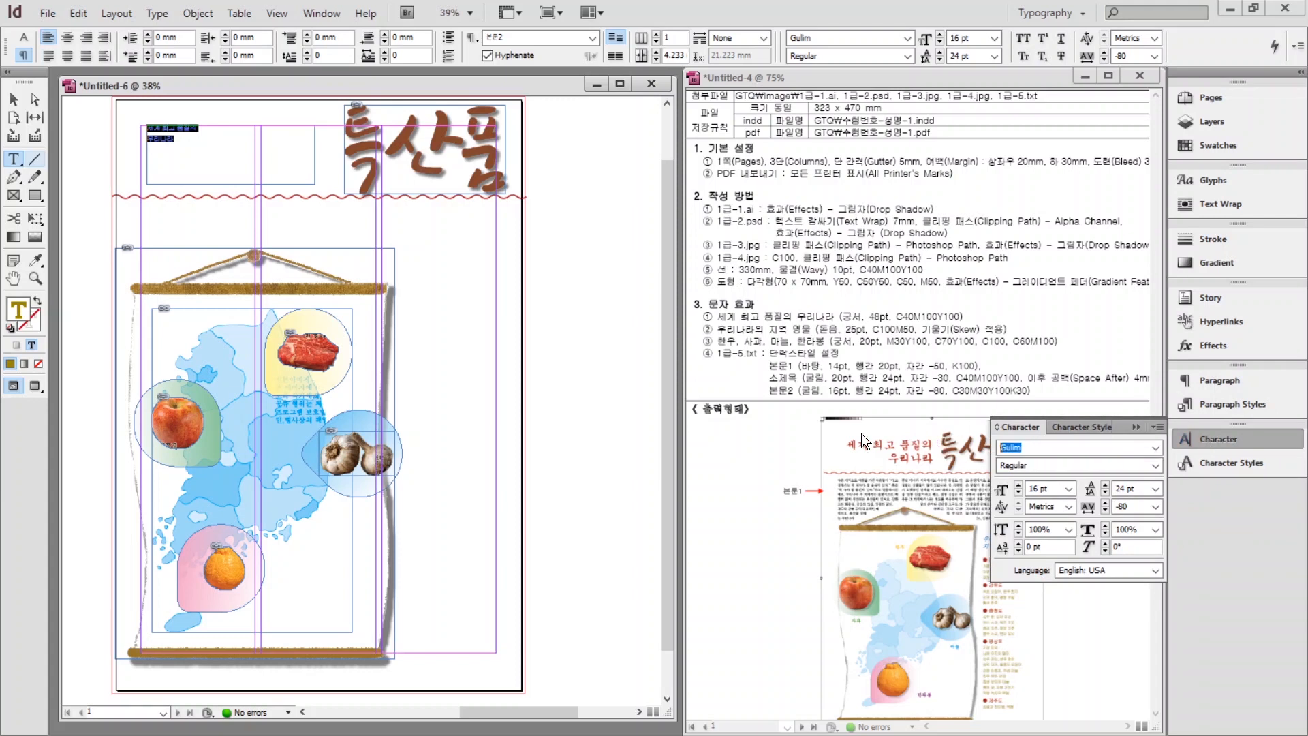
type("Gungsuh")
left_click_drag(1053, 489, 1028, 489)
type("48")
key("Return")
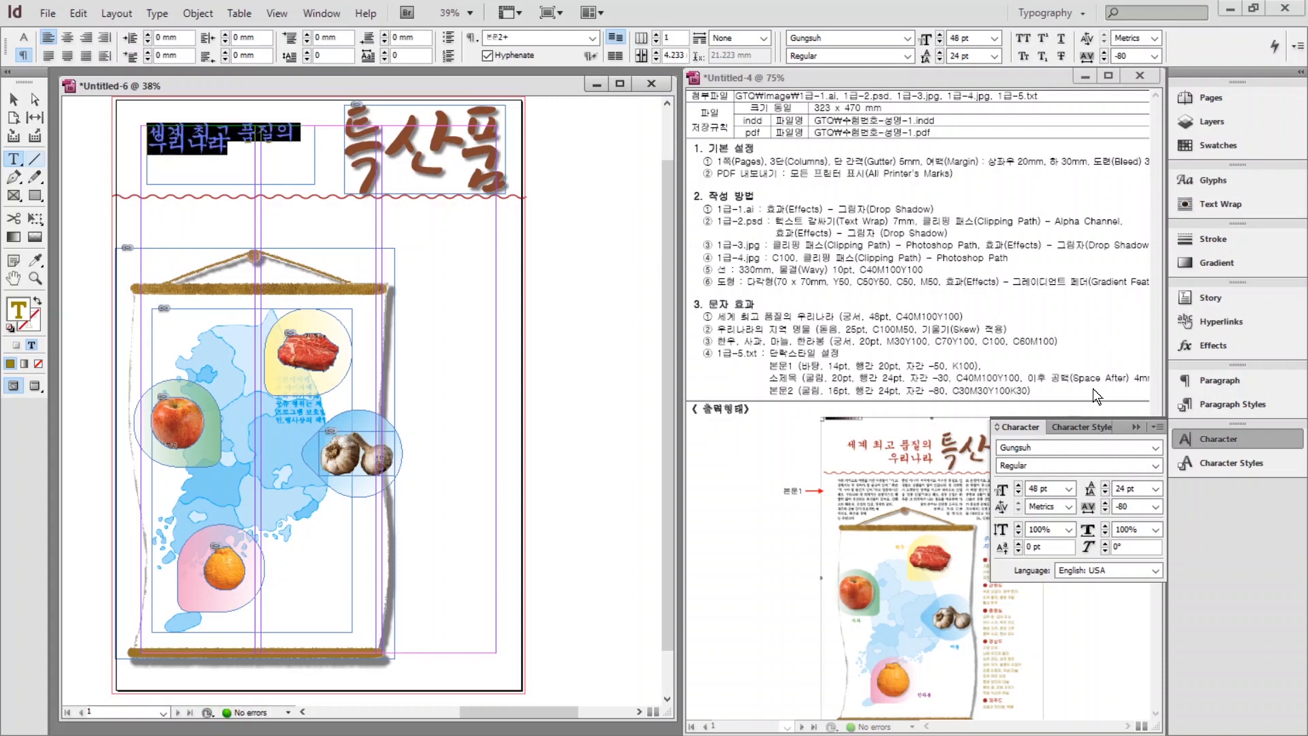
Colour the heading C=40 M=100 Y=100 K=0, set Auto leading, and right-align it.
left_click(1218, 145)
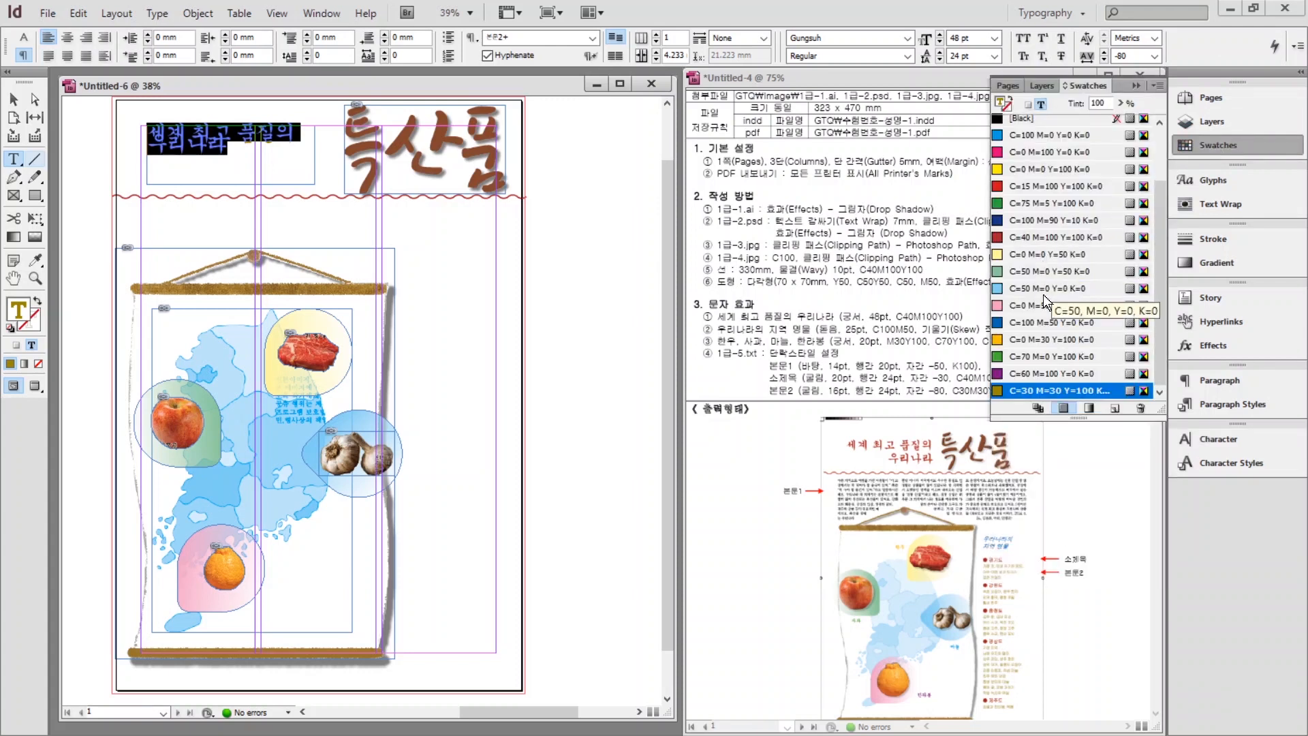
left_click(1053, 237)
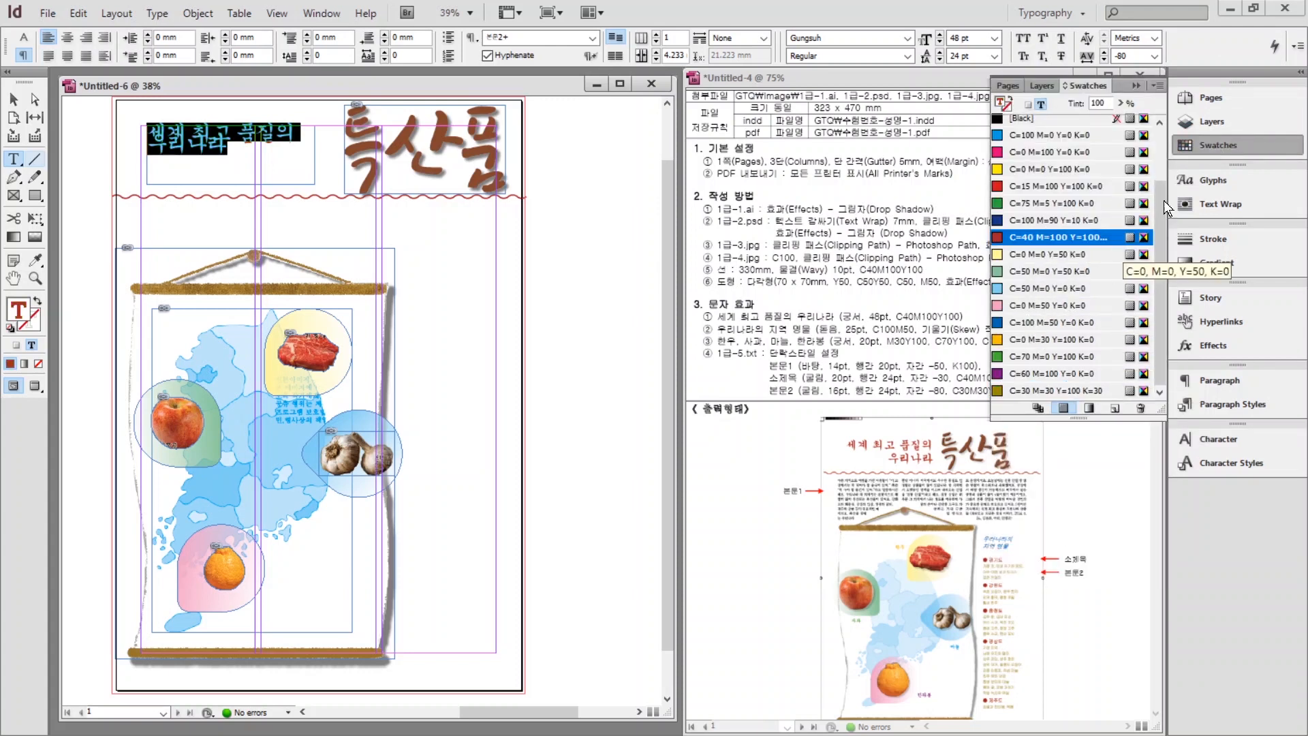
left_click(1219, 145)
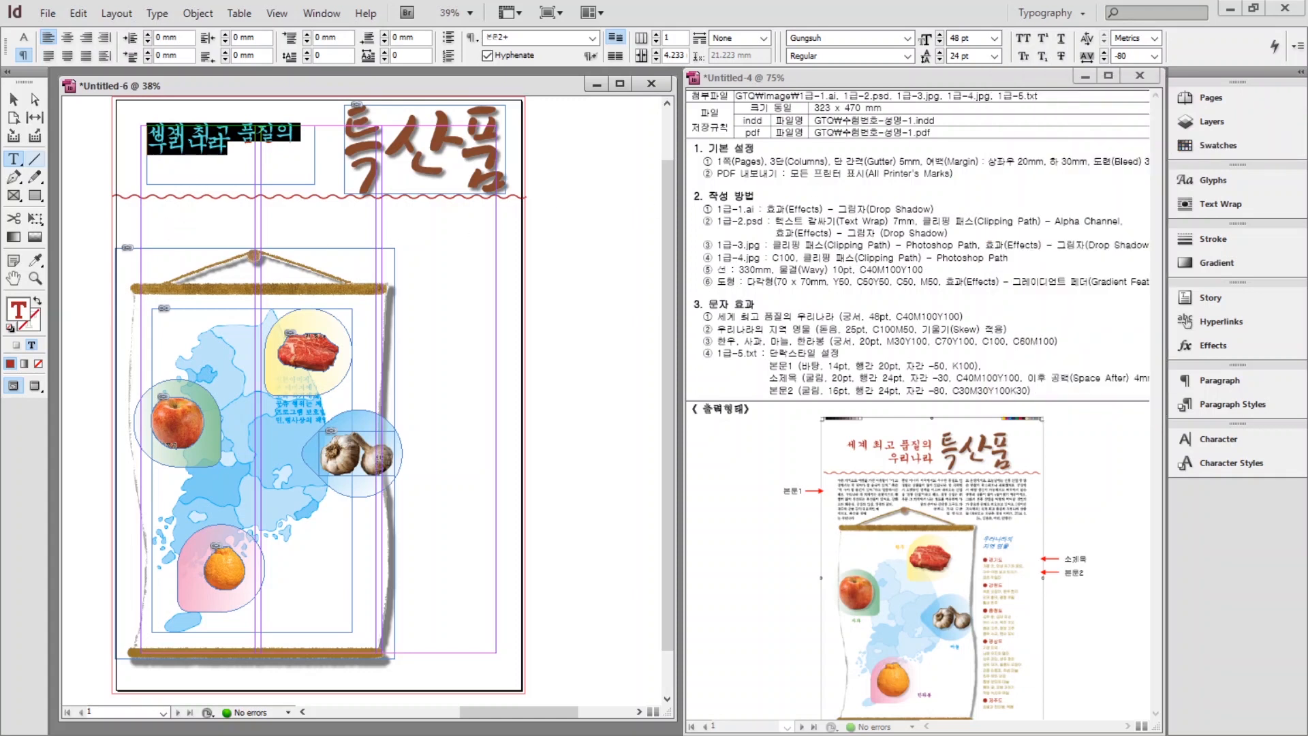
left_click(1216, 436)
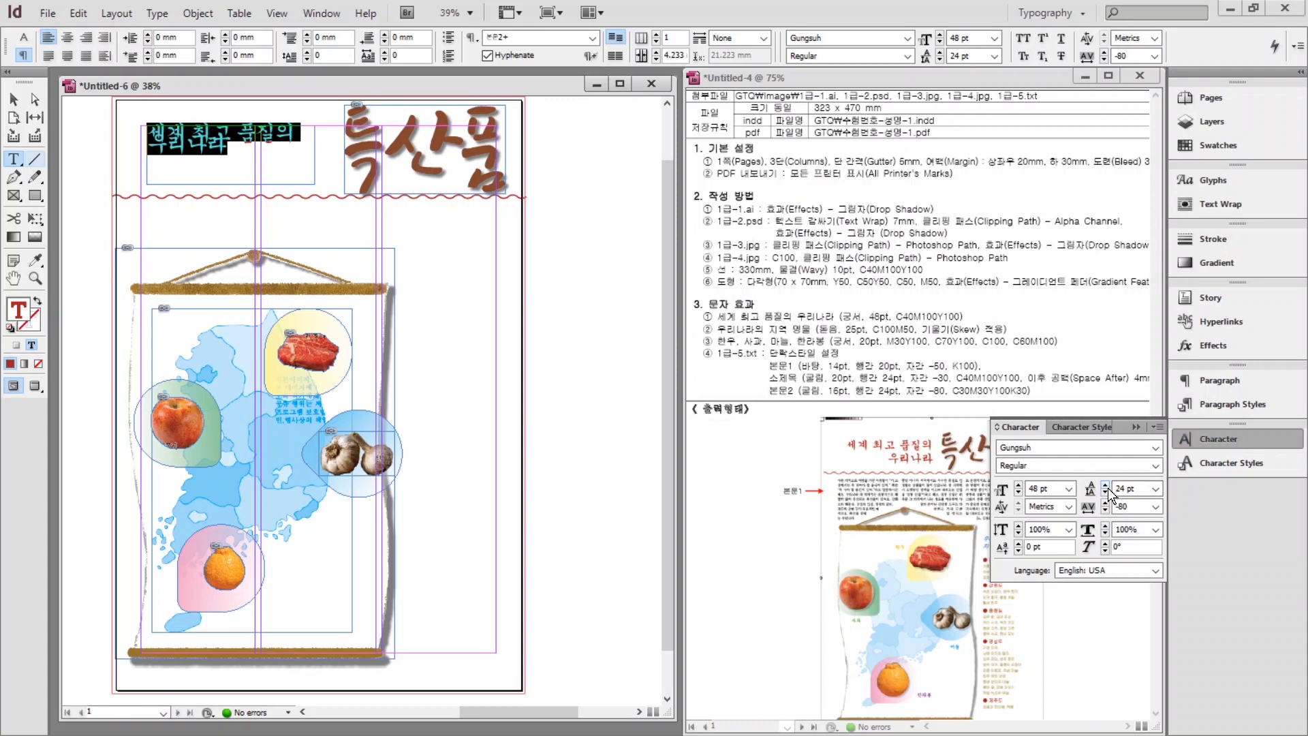
left_click(1156, 489)
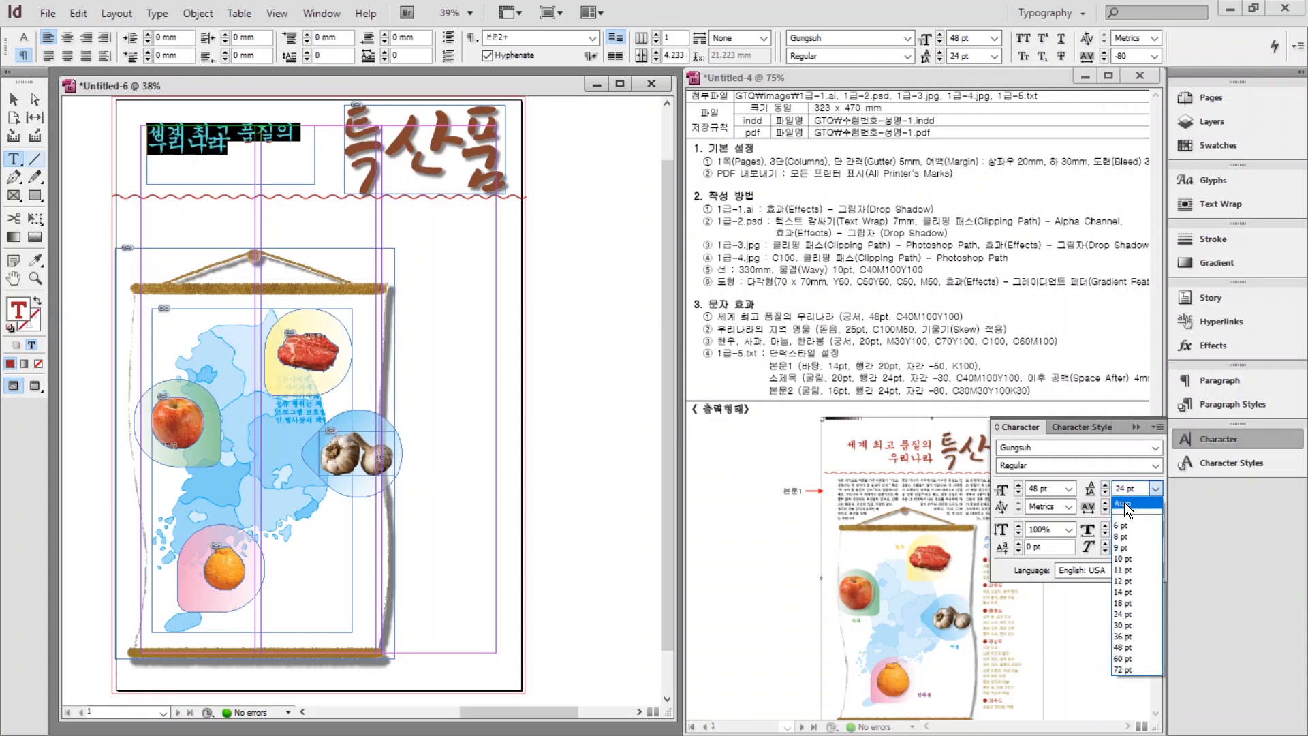
left_click(1125, 503)
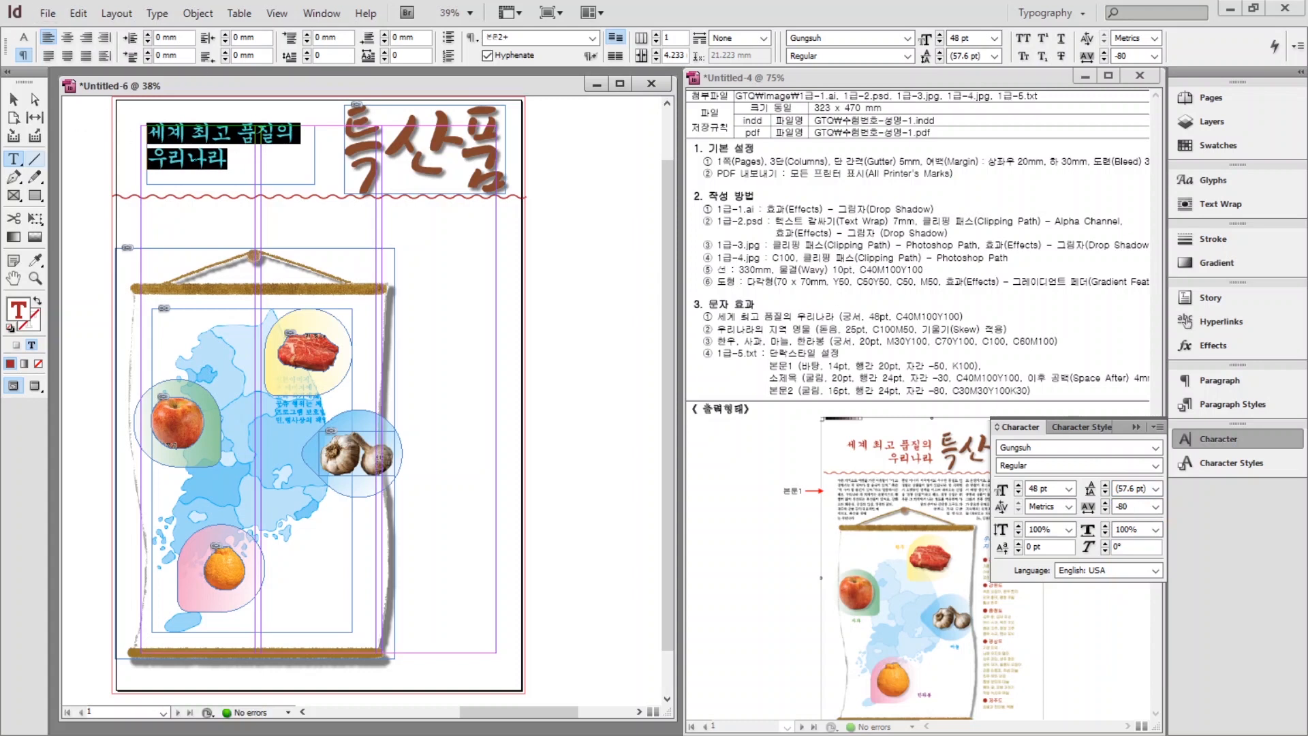
left_click(86, 38)
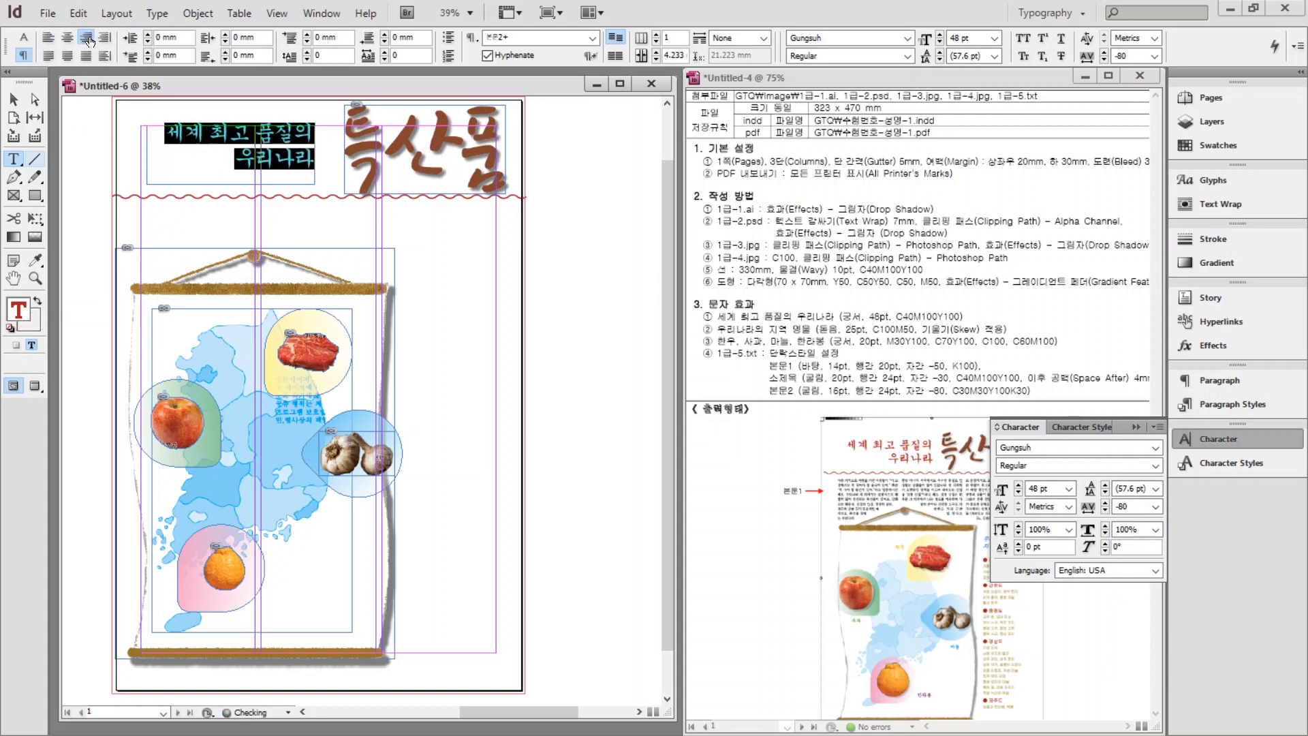
key("Escape")
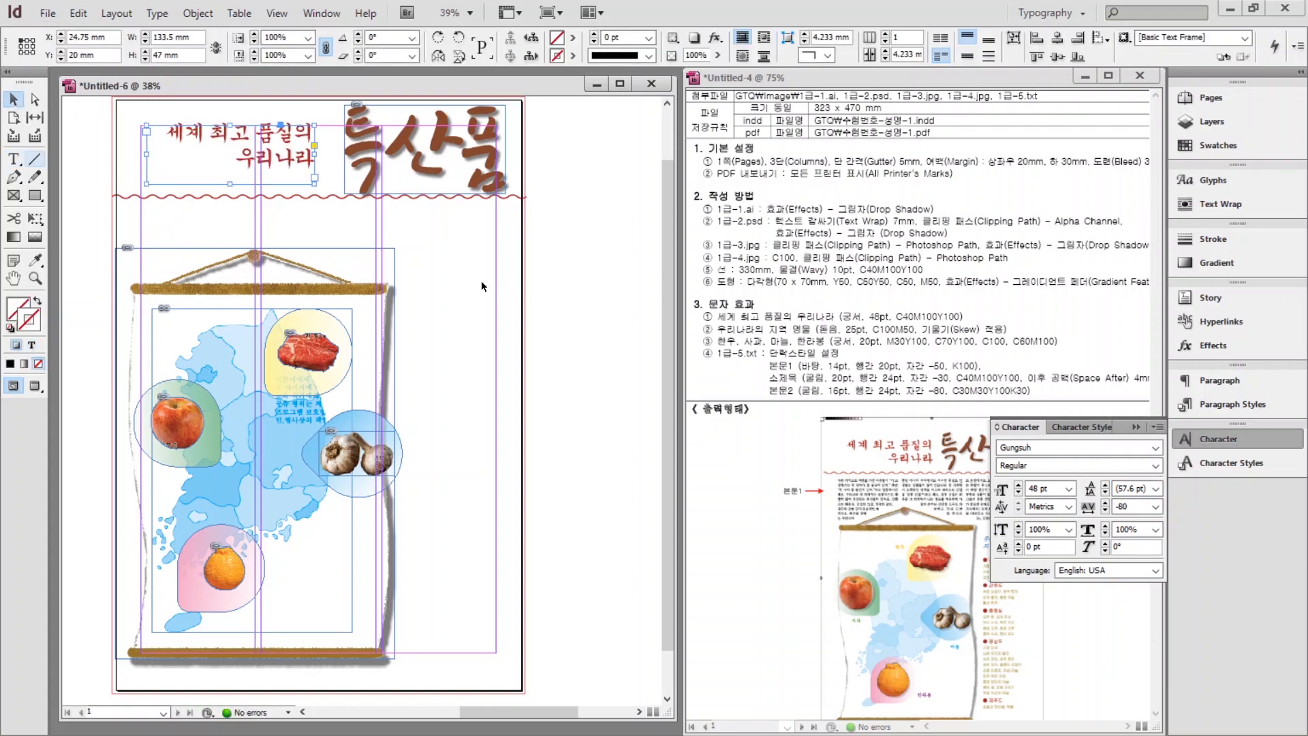
Shrink the 특산품 title graphic and move the heading beside it.
left_click(1208, 440)
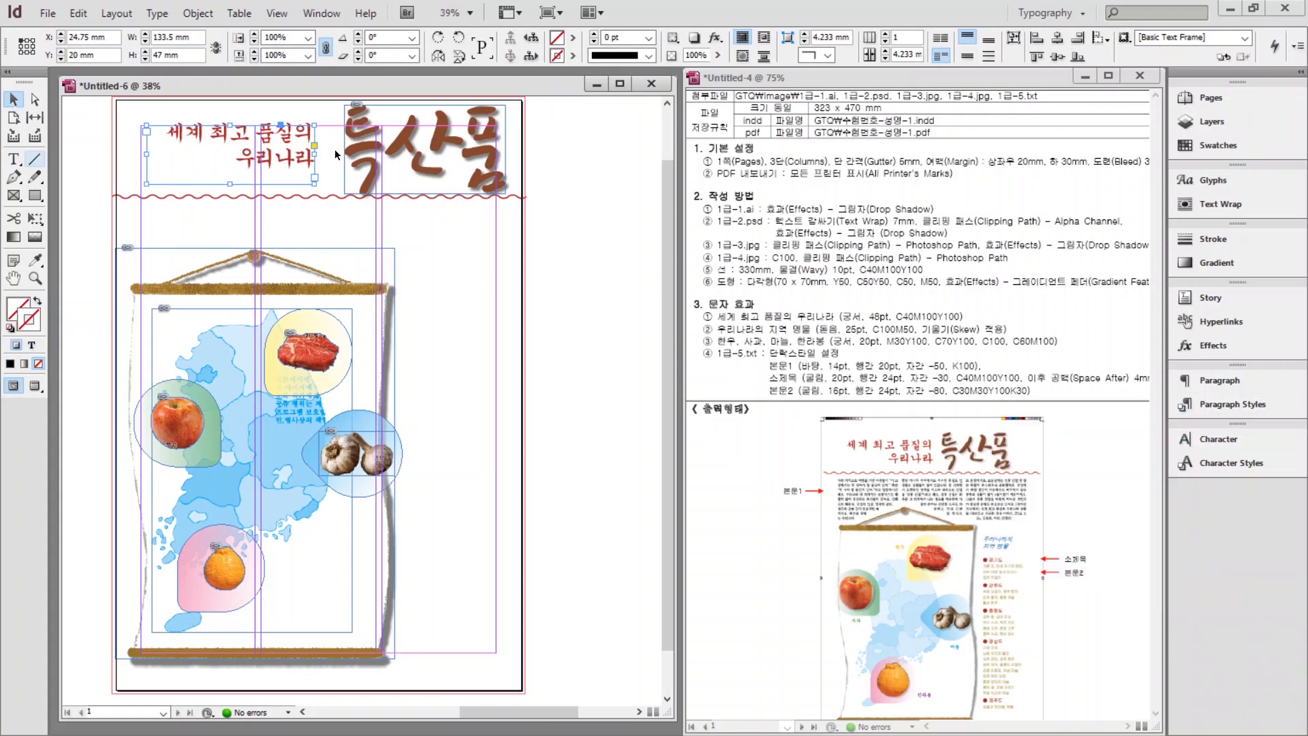
left_click(438, 157)
left_click_drag(506, 105, 479, 135)
left_click_drag(232, 155, 253, 163)
left_click(431, 338)
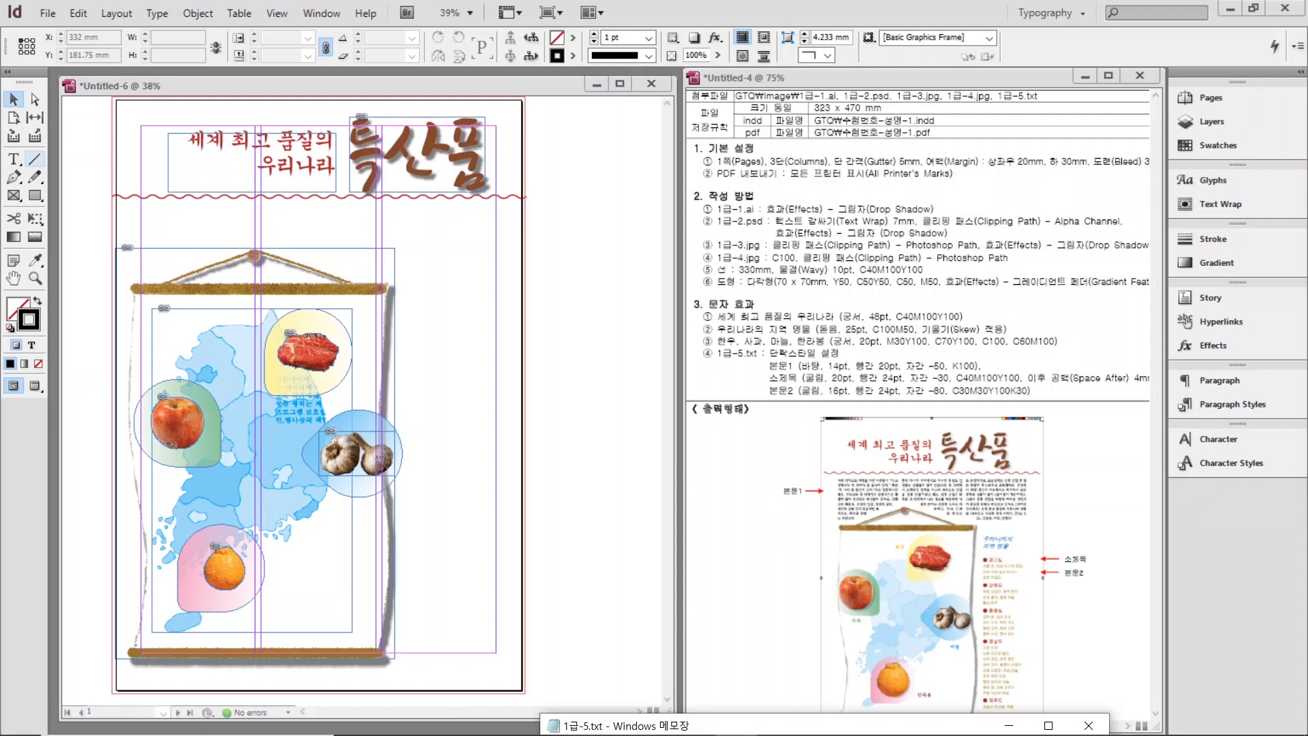
Copy the body paragraph from the 1급-5.txt Notepad file and return to InDesign.
left_click_drag(809, 726, 796, 390)
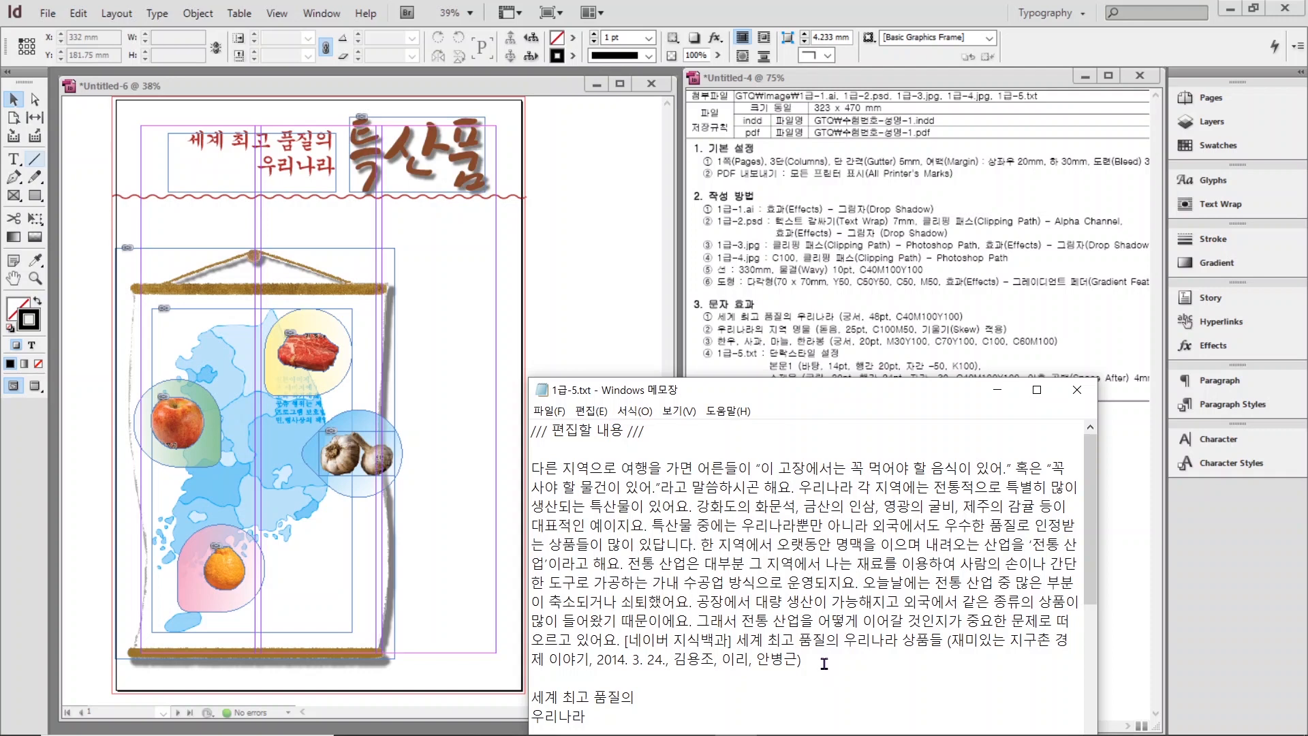
left_click_drag(818, 659, 531, 469)
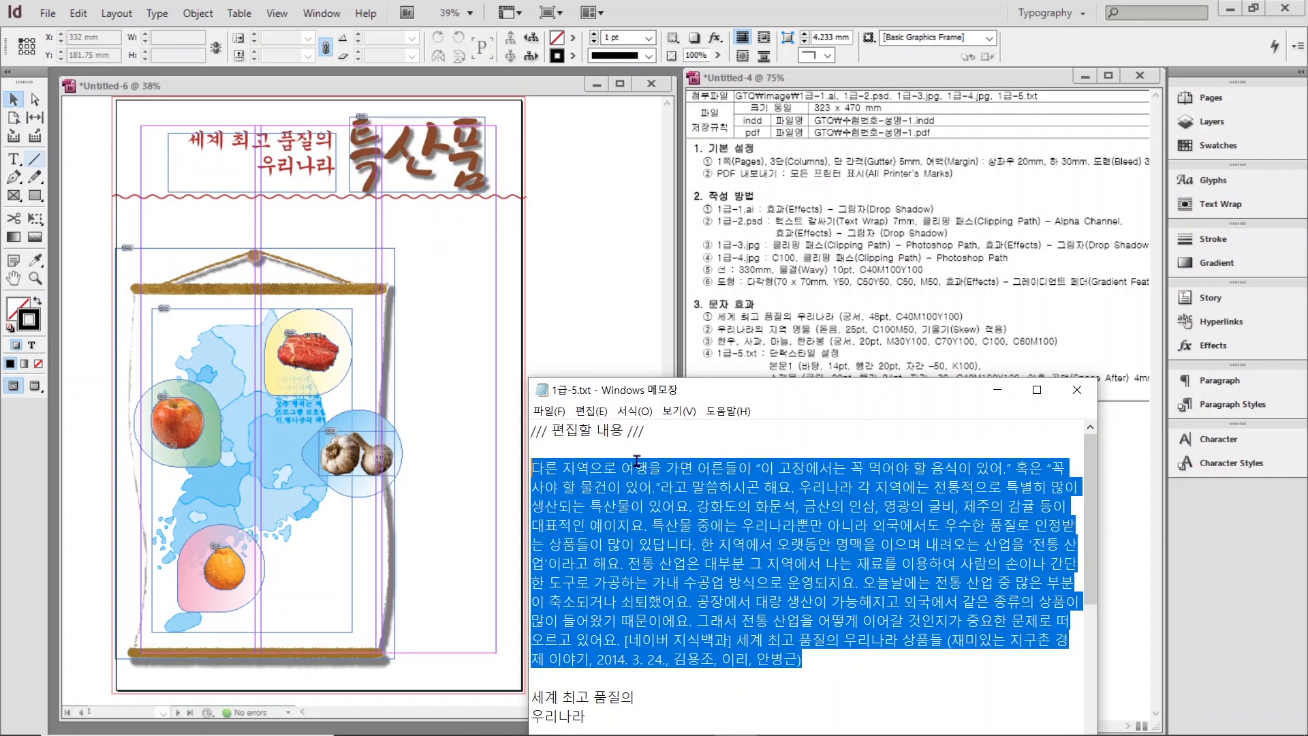
left_click(565, 237)
scroll(566, 237, "right", 3)
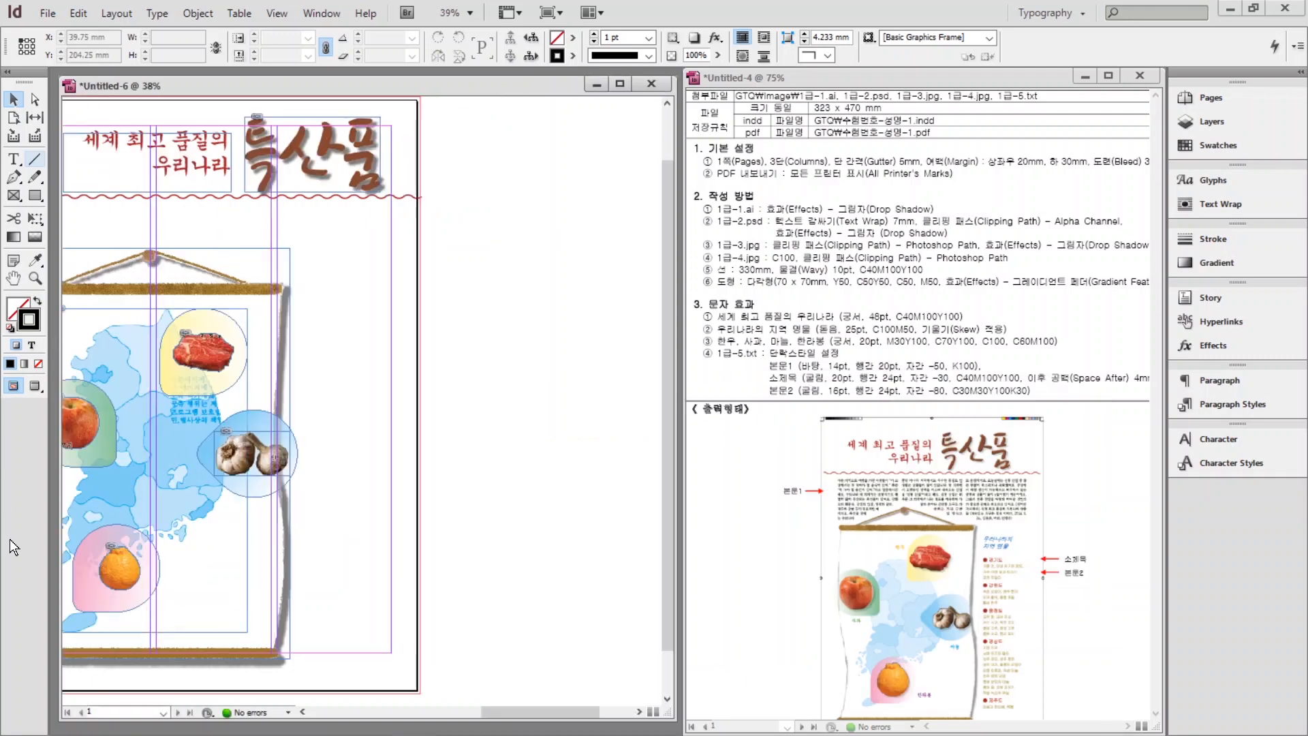
Draw a text frame below the wavy line, paste the body text and apply 본문1.
left_click_drag(517, 708, 485, 709)
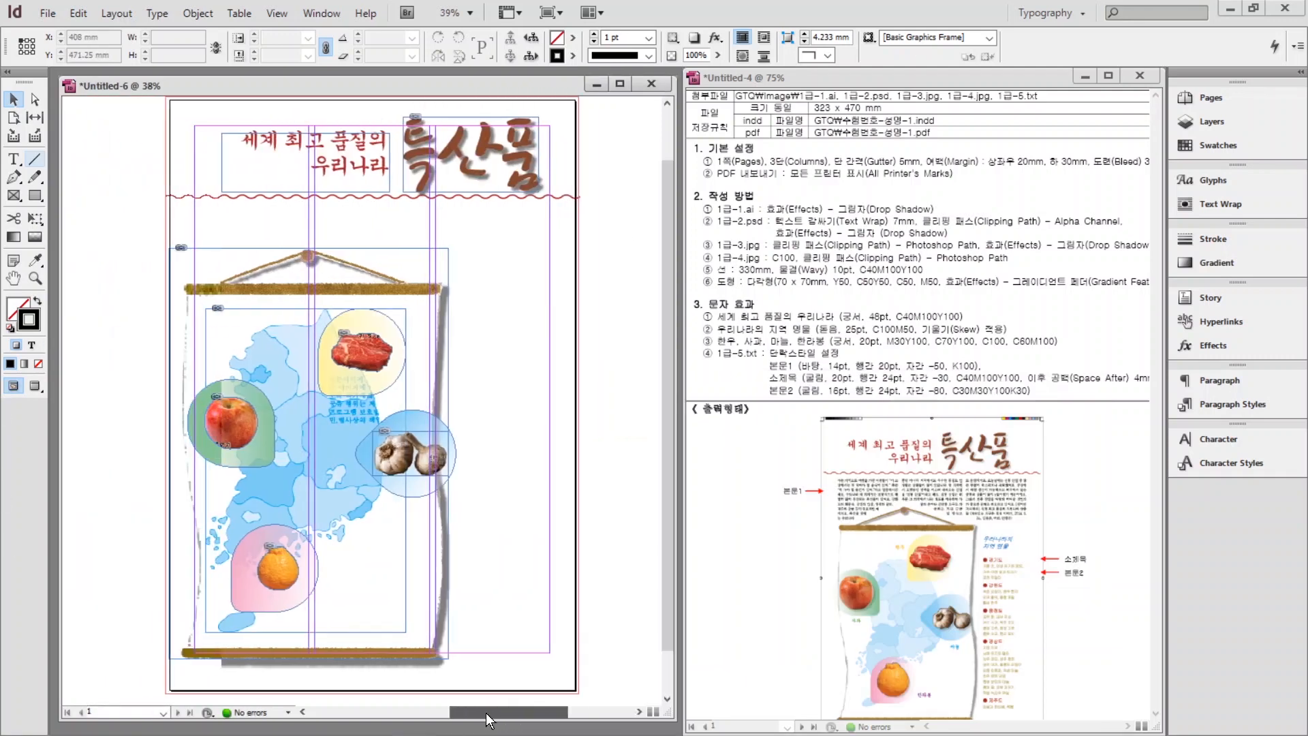
left_click(14, 162)
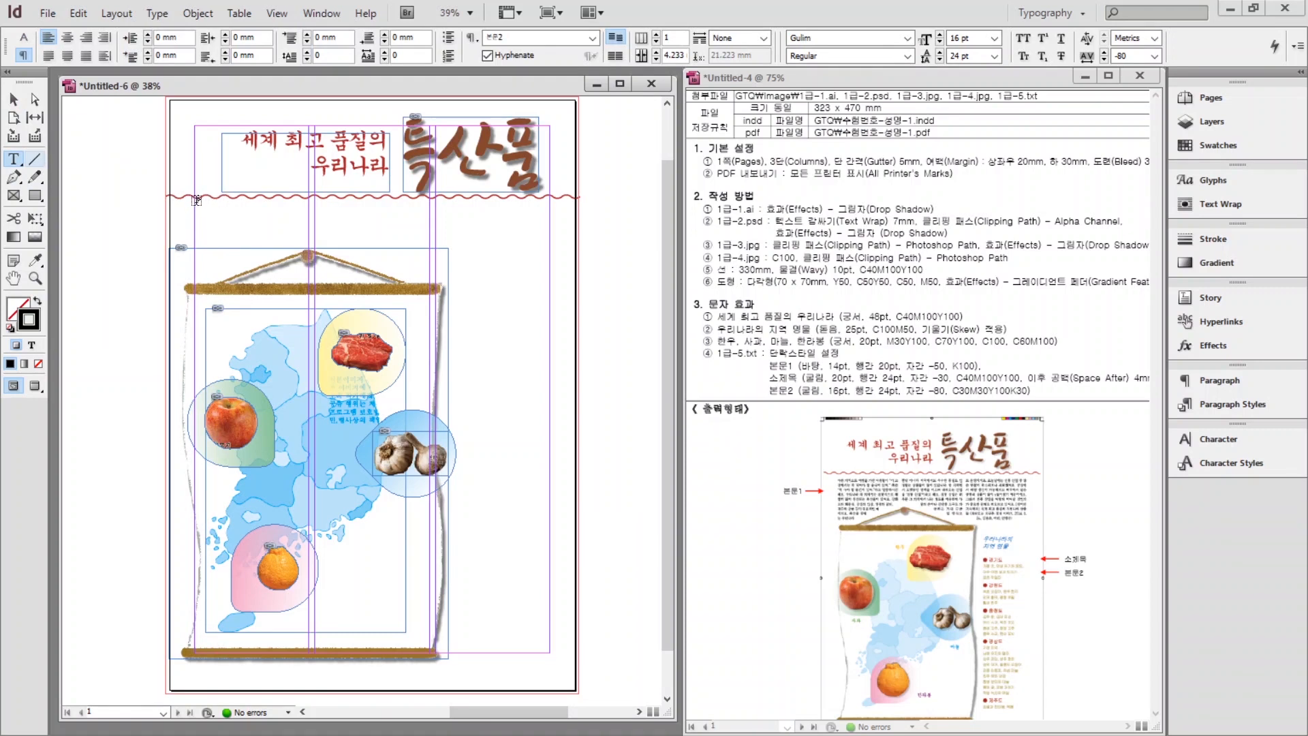
mouse_move(196, 199)
left_mouse_down()
mouse_move(374, 258)
mouse_move(548, 281)
left_mouse_up()
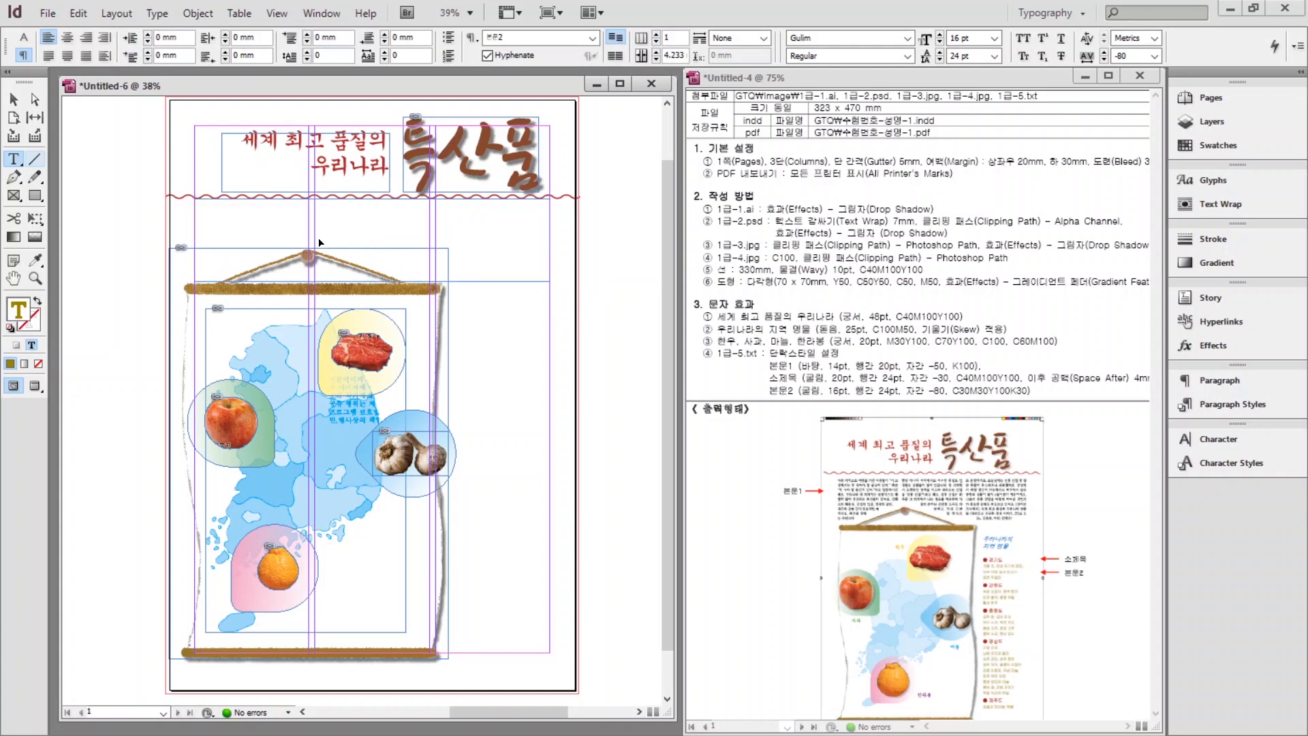
key("ctrl+v")
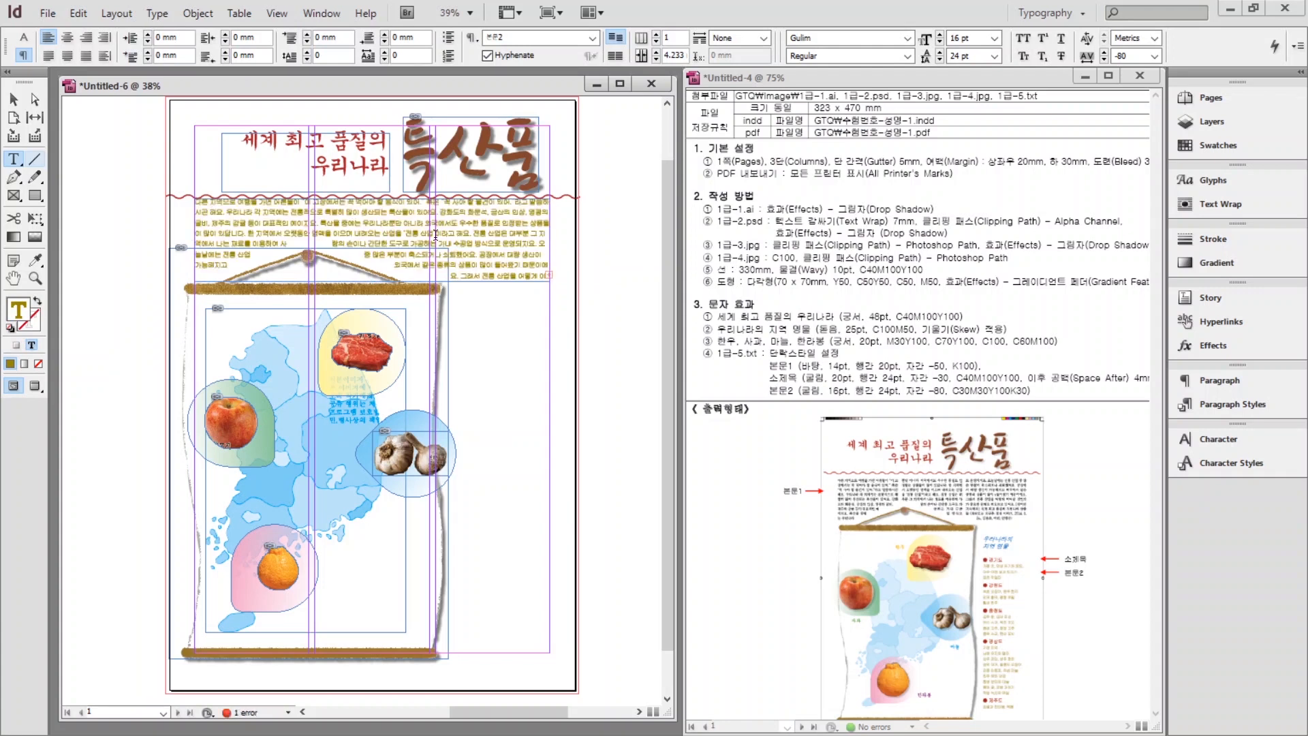
left_click(1214, 400)
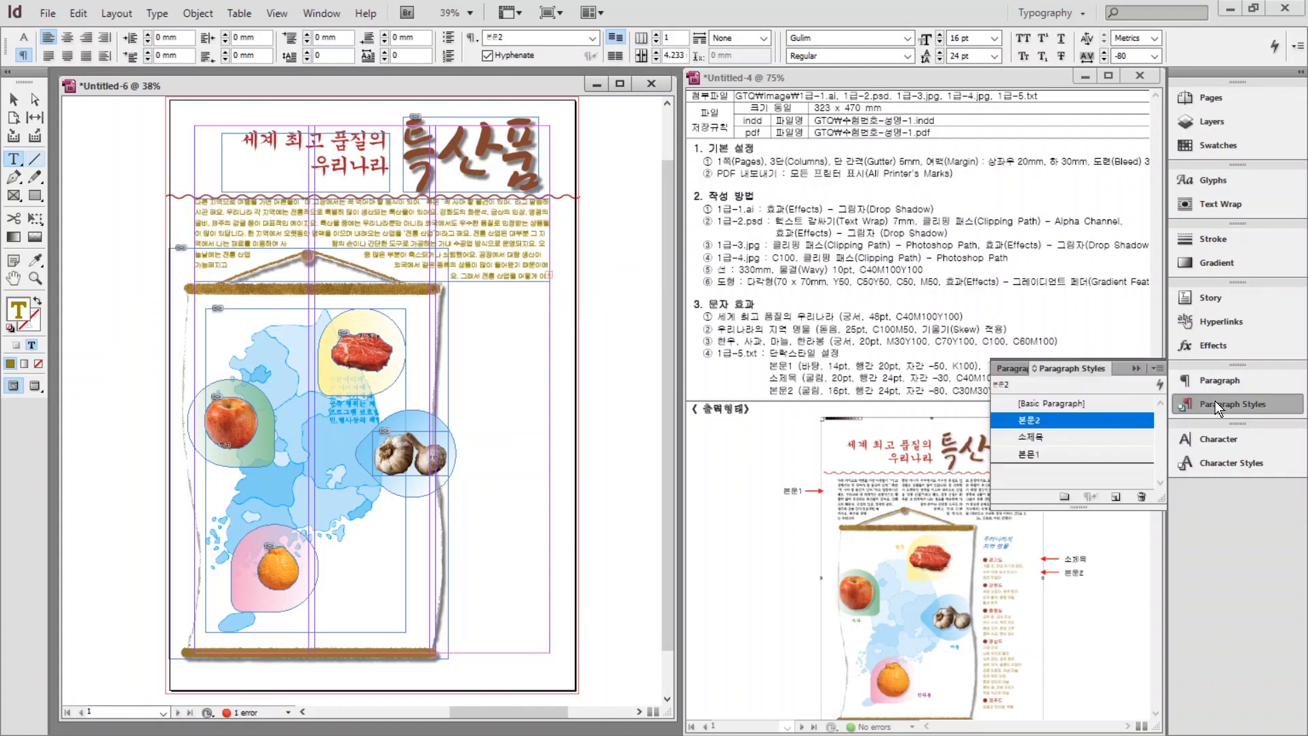
left_click(1037, 460)
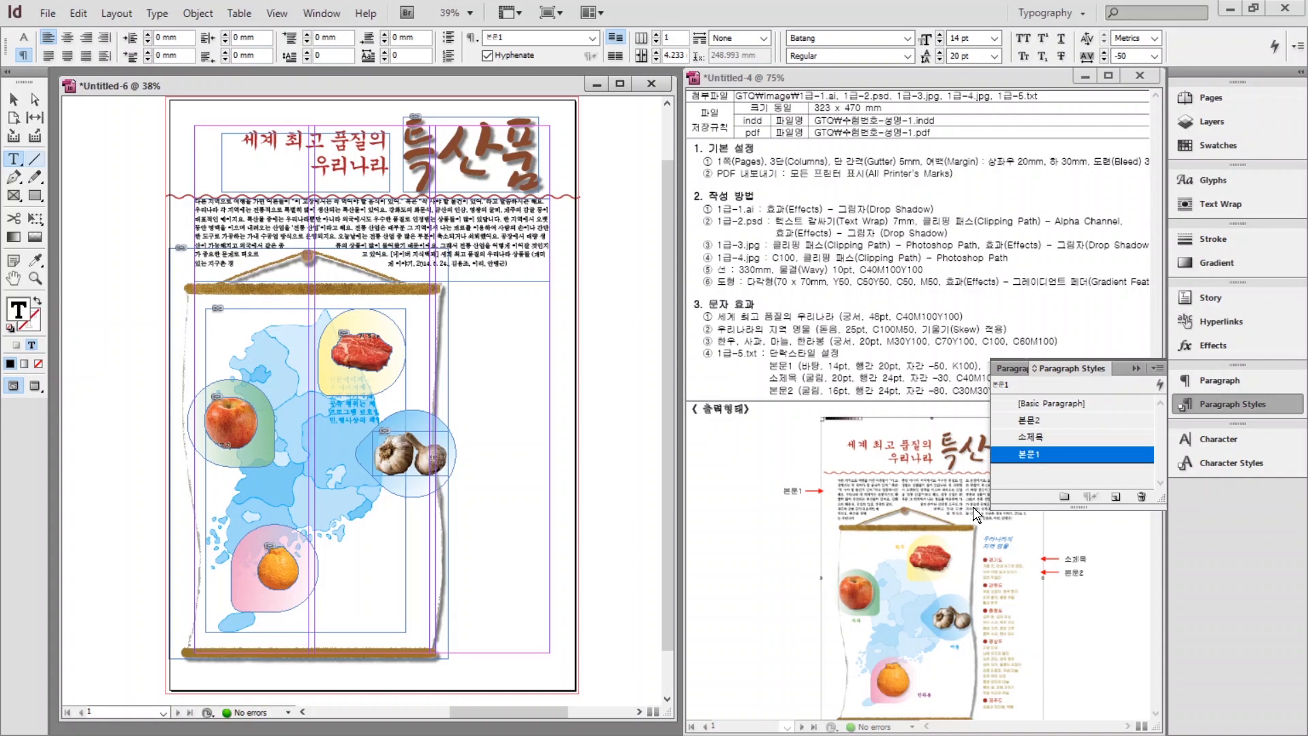
left_click(1219, 406)
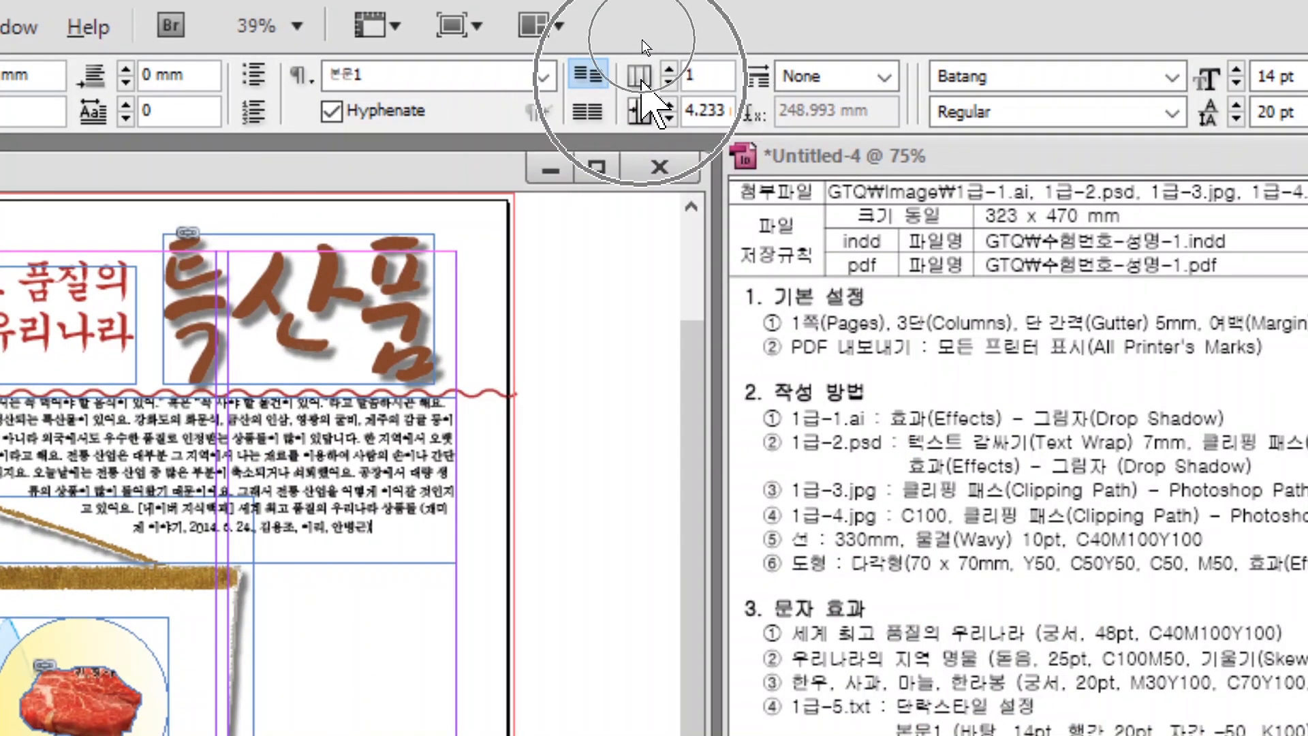
Set the body text frame to 3 columns with a 5 mm gutter.
left_click(669, 70)
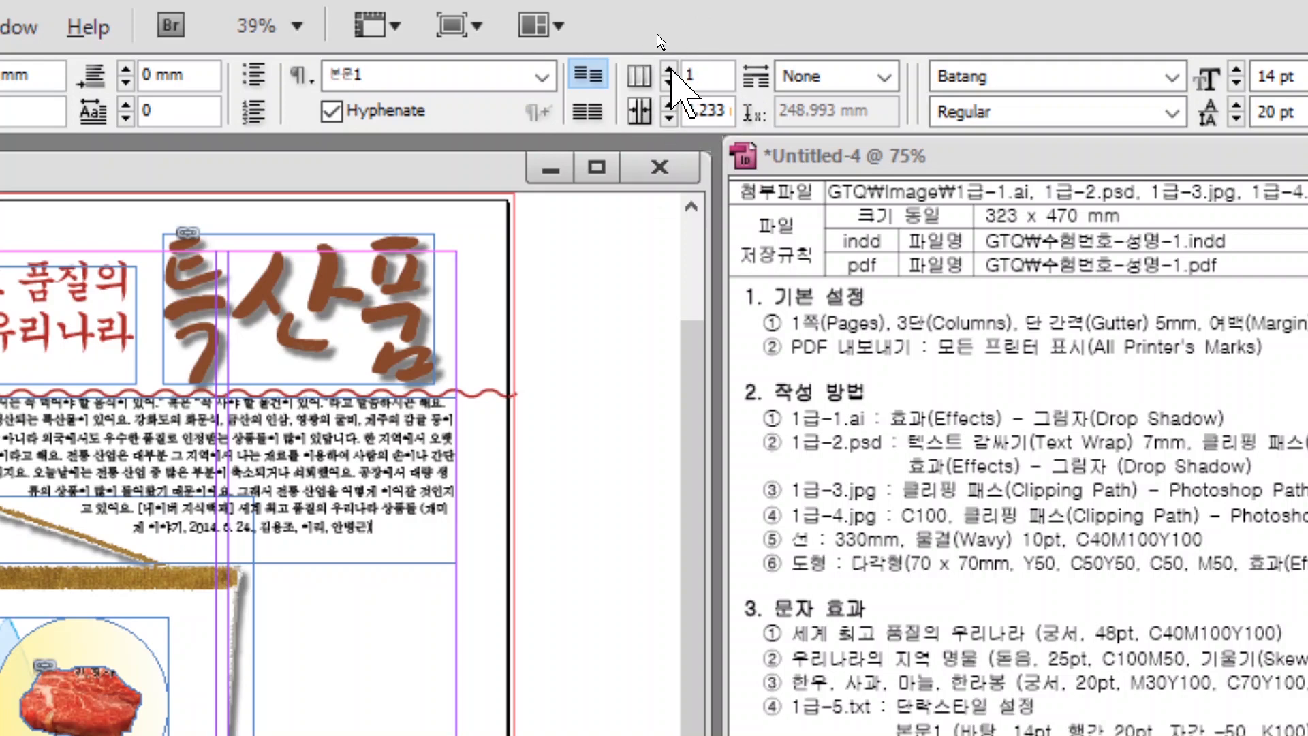
left_click(669, 70)
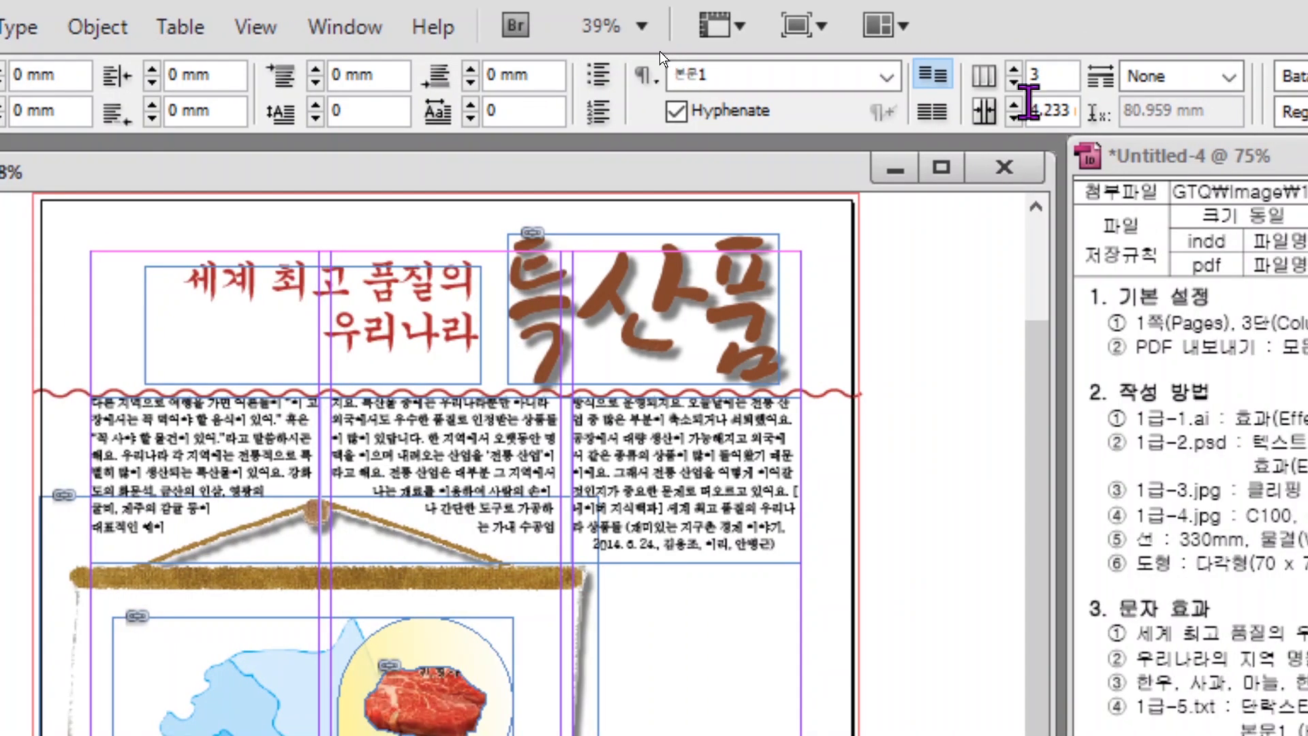
left_click(1195, 104)
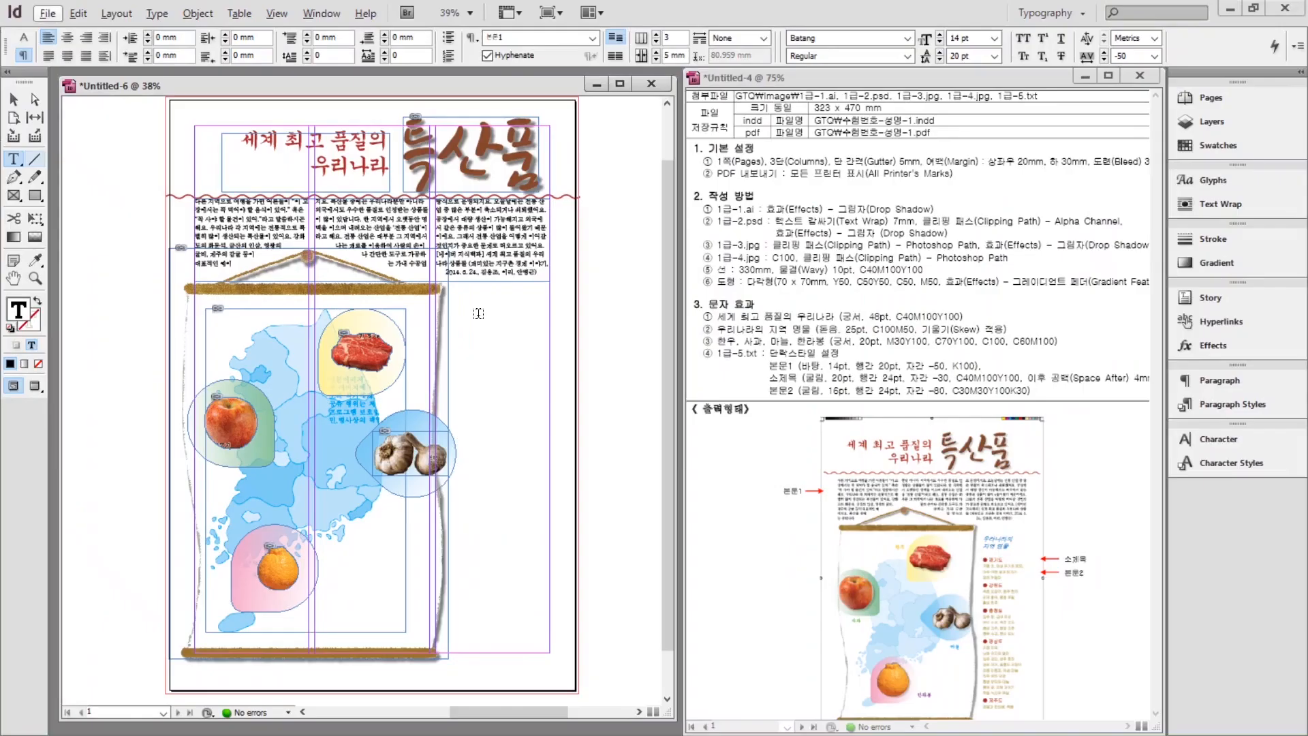
Zoom in to check the body text, then adjust the frame's position slightly.
key("ctrl+1")
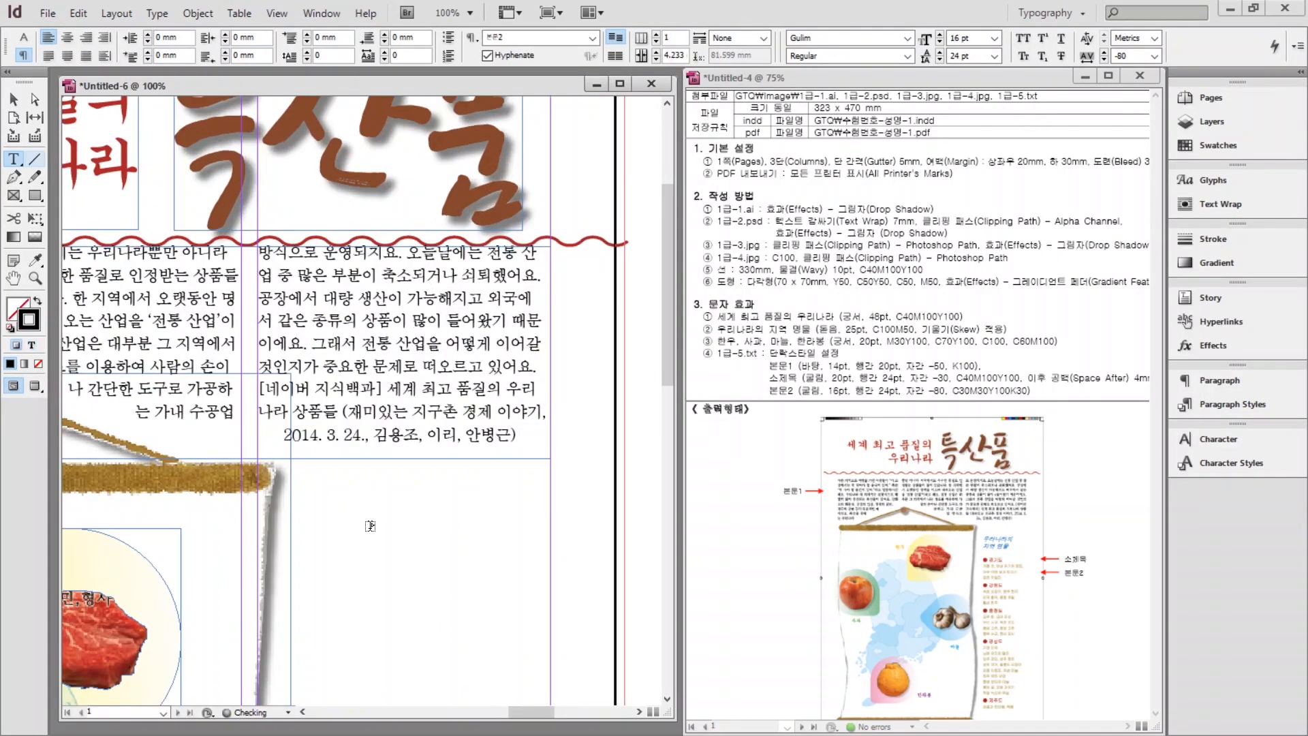
key("ctrl+minus")
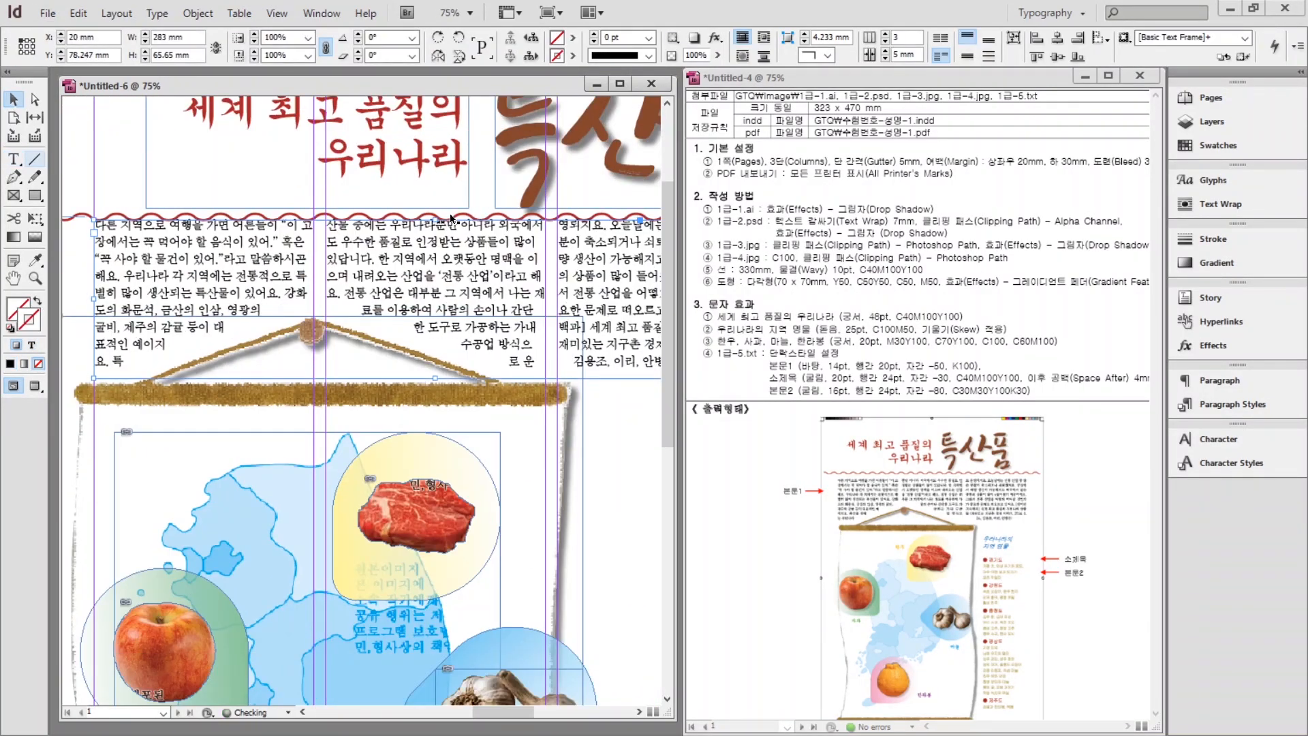
key("ctrl+minus")
left_click(265, 262)
key("ctrl+z")
key("ctrl+z")
key("ctrl+z")
key("ctrl+z")
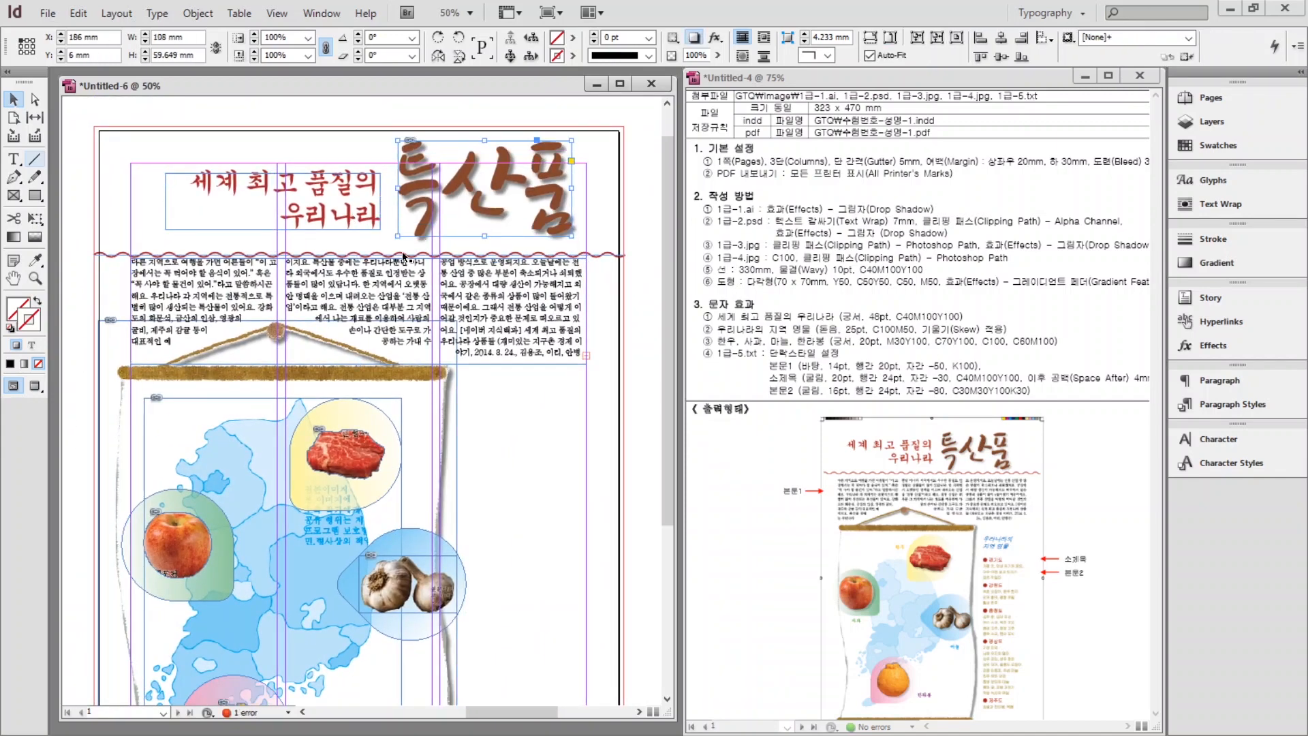
left_click(631, 455)
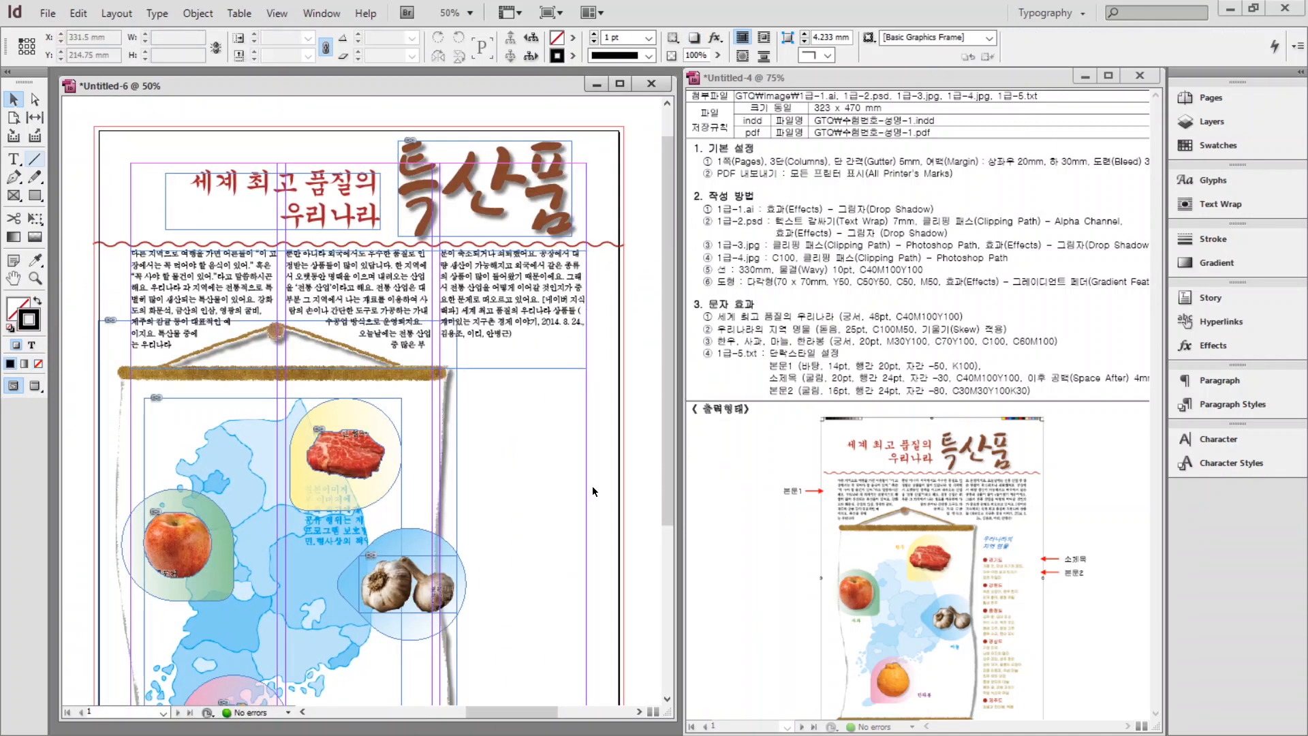
scroll(587, 480, "down", 4)
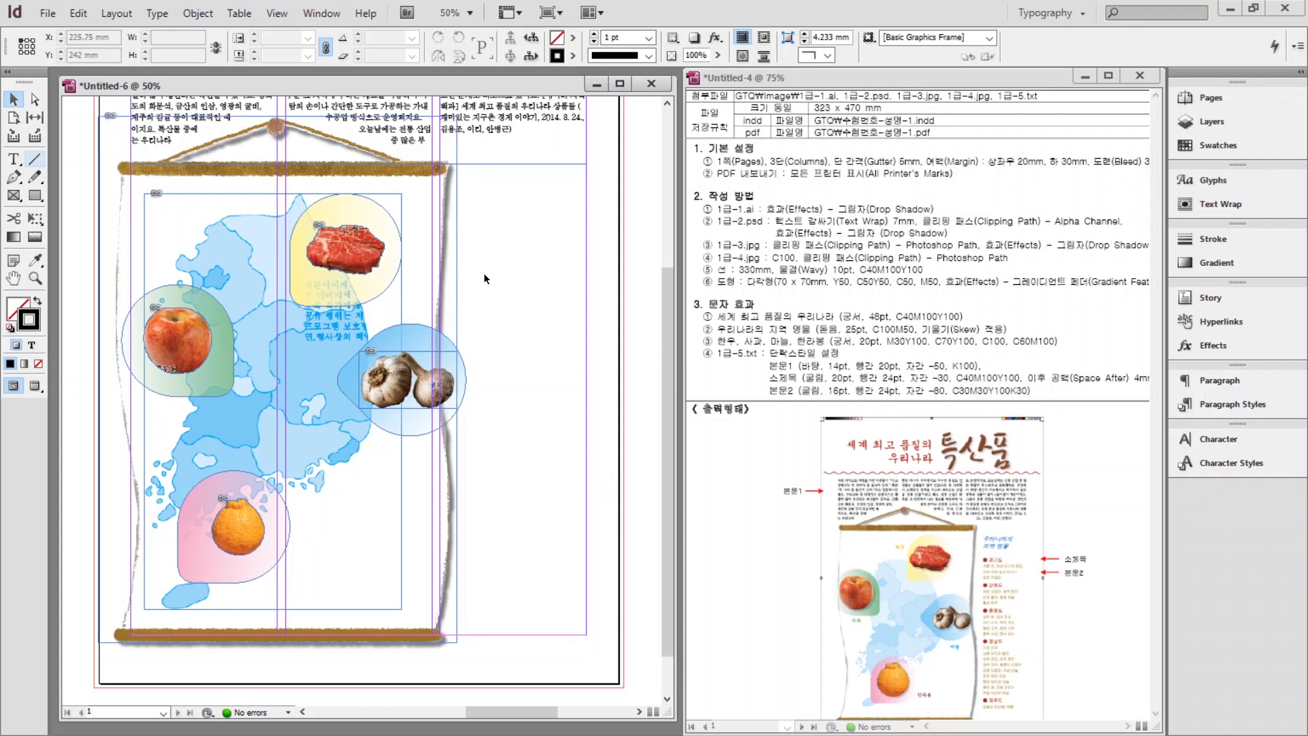
left_click(10, 161)
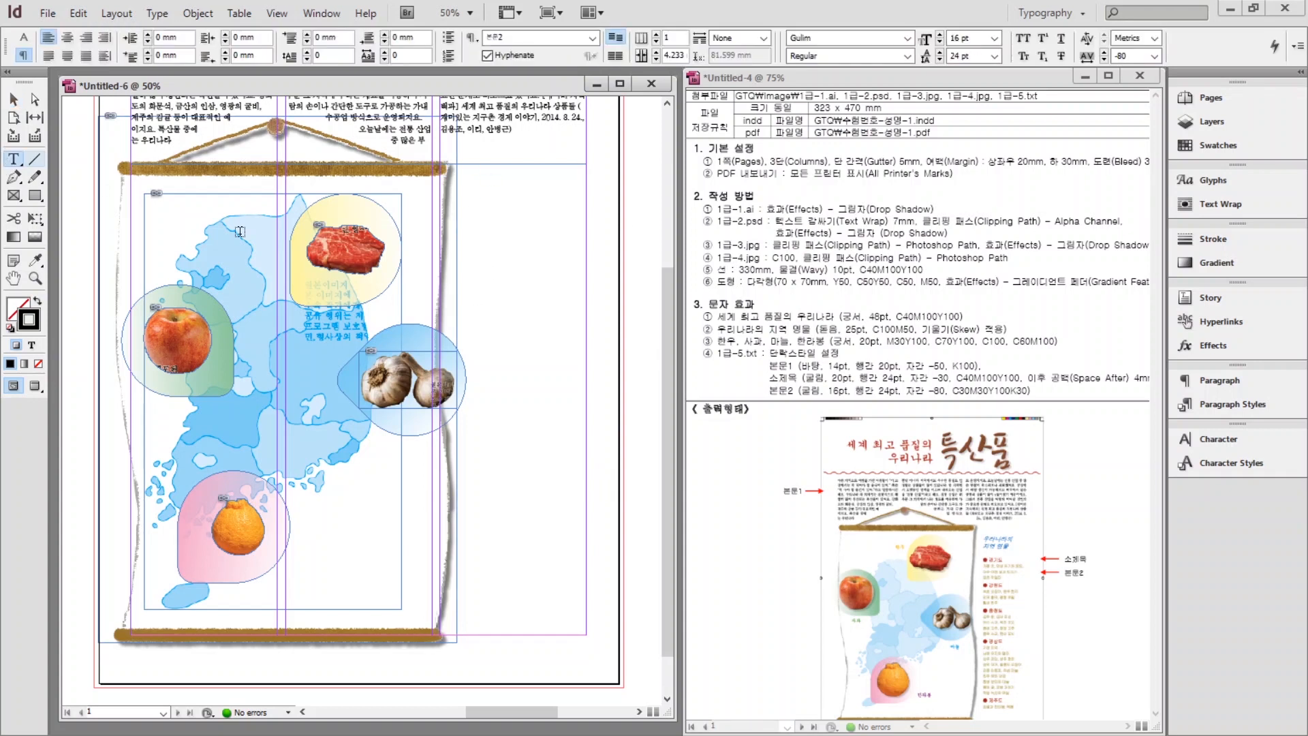
Draw a text frame right of the scroll and type the two-line heading 우리나라의 / 지역 명물.
left_click(470, 167)
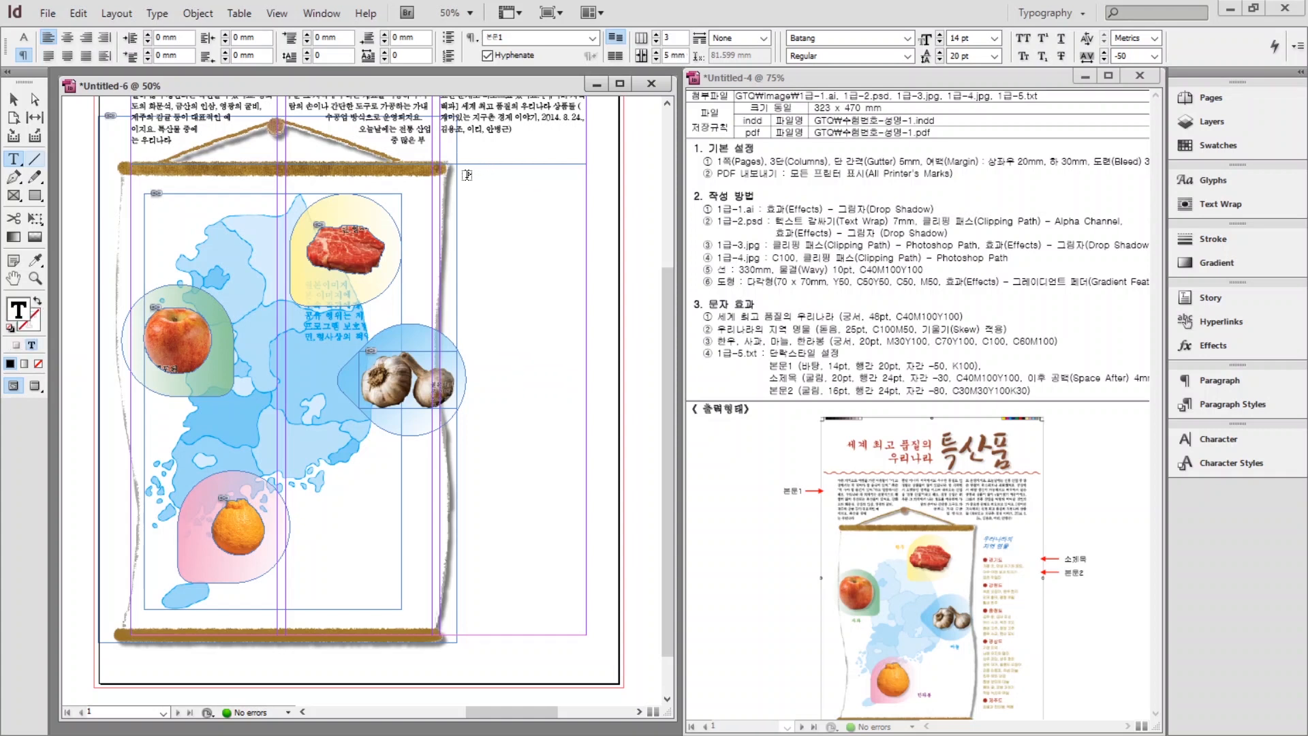
left_click_drag(467, 175, 589, 236)
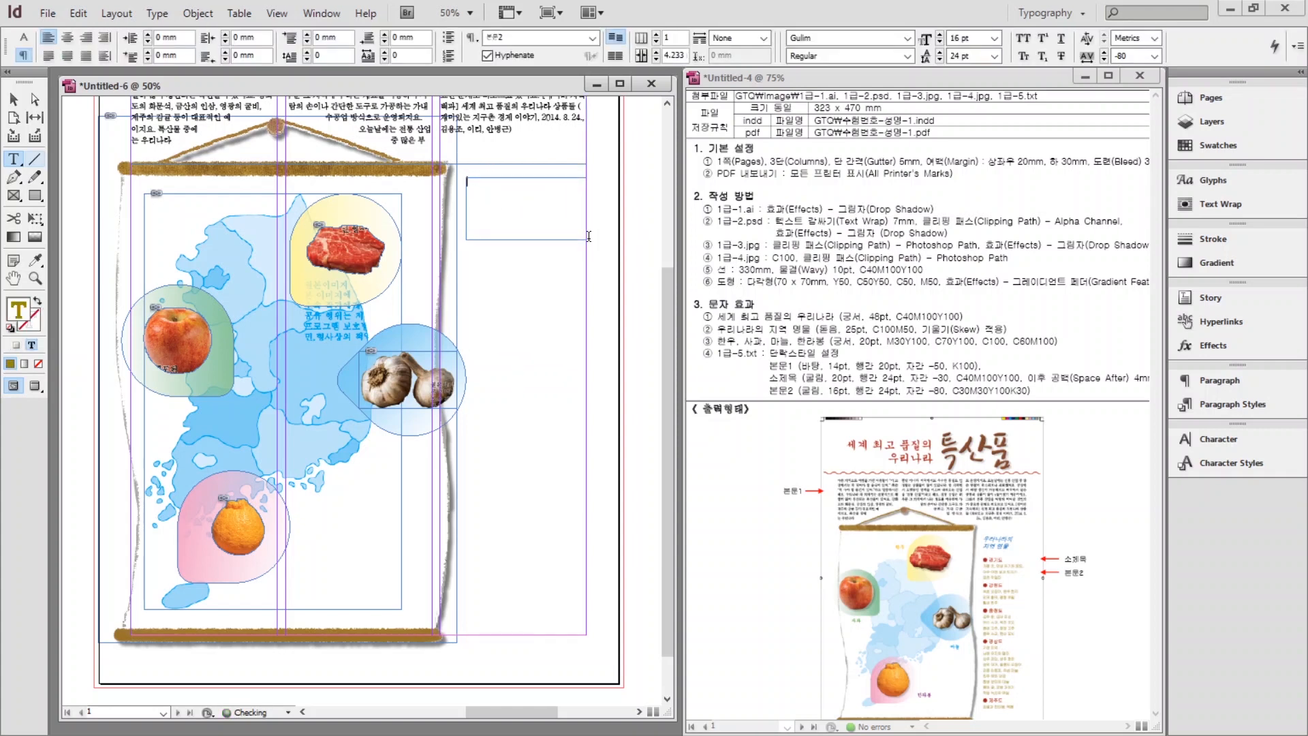
type("dnfiskl")
key("BackSpace")
key("BackSpace")
key("BackSpace")
key("BackSpace")
key("BackSpace")
key("BackSpace")
type("우리나라의")
key("Return")
type("지역 명물")
Set the heading to Dotum 25 pt and colour it C=100 M=50 Y=0 K=0.
key("ctrl+a")
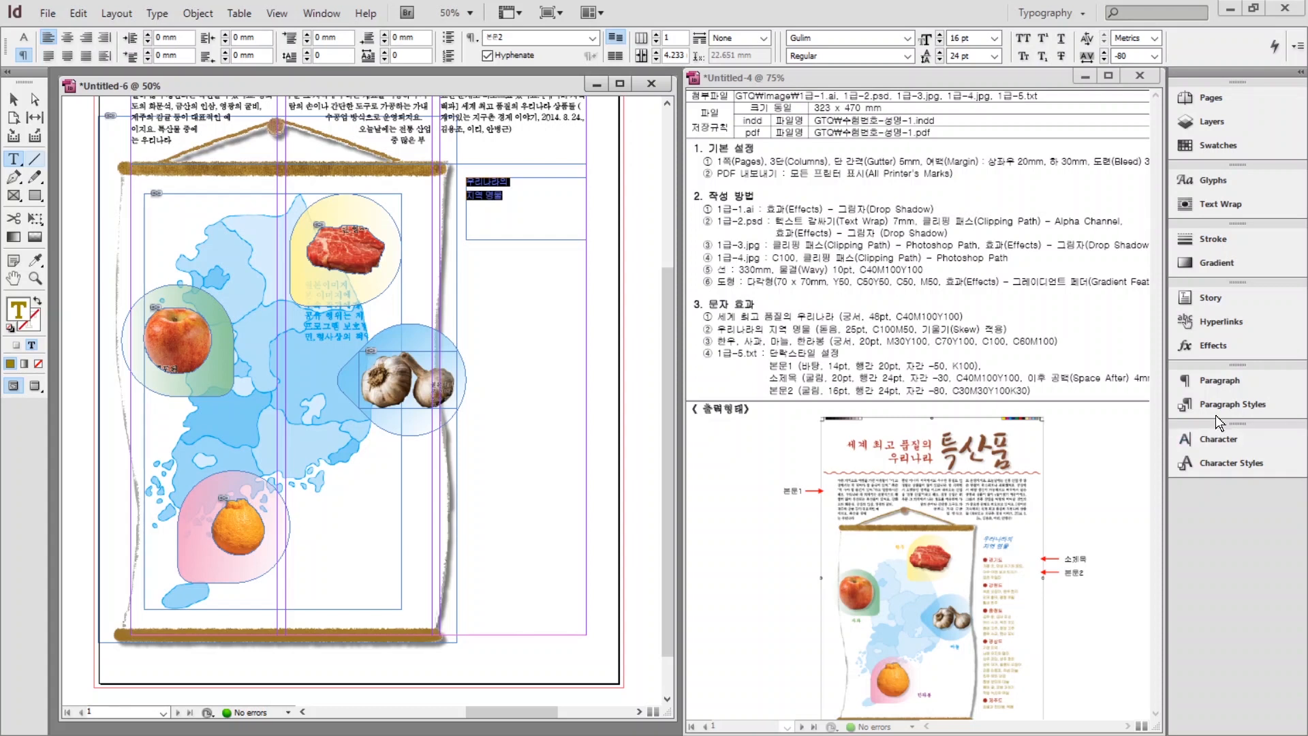
left_click(1217, 439)
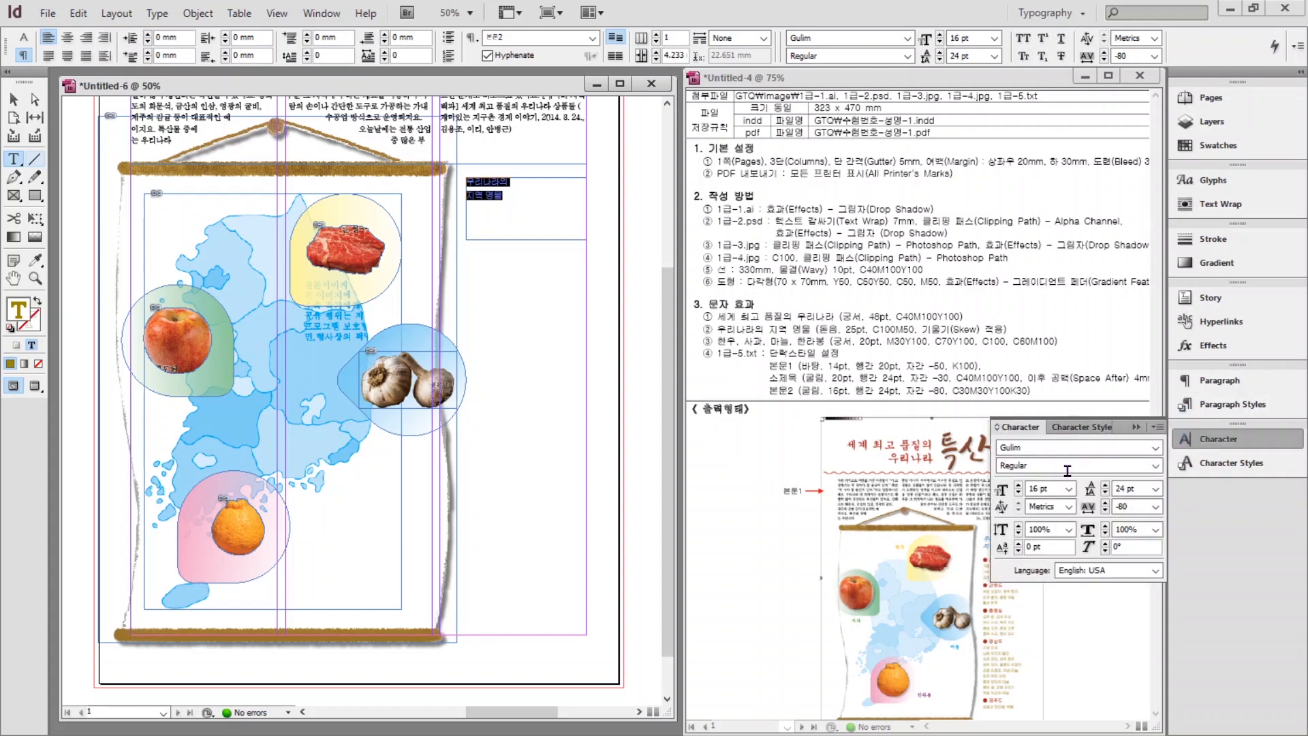
double_click(1035, 451)
type("Dotum")
triple_click(1056, 489)
type("25")
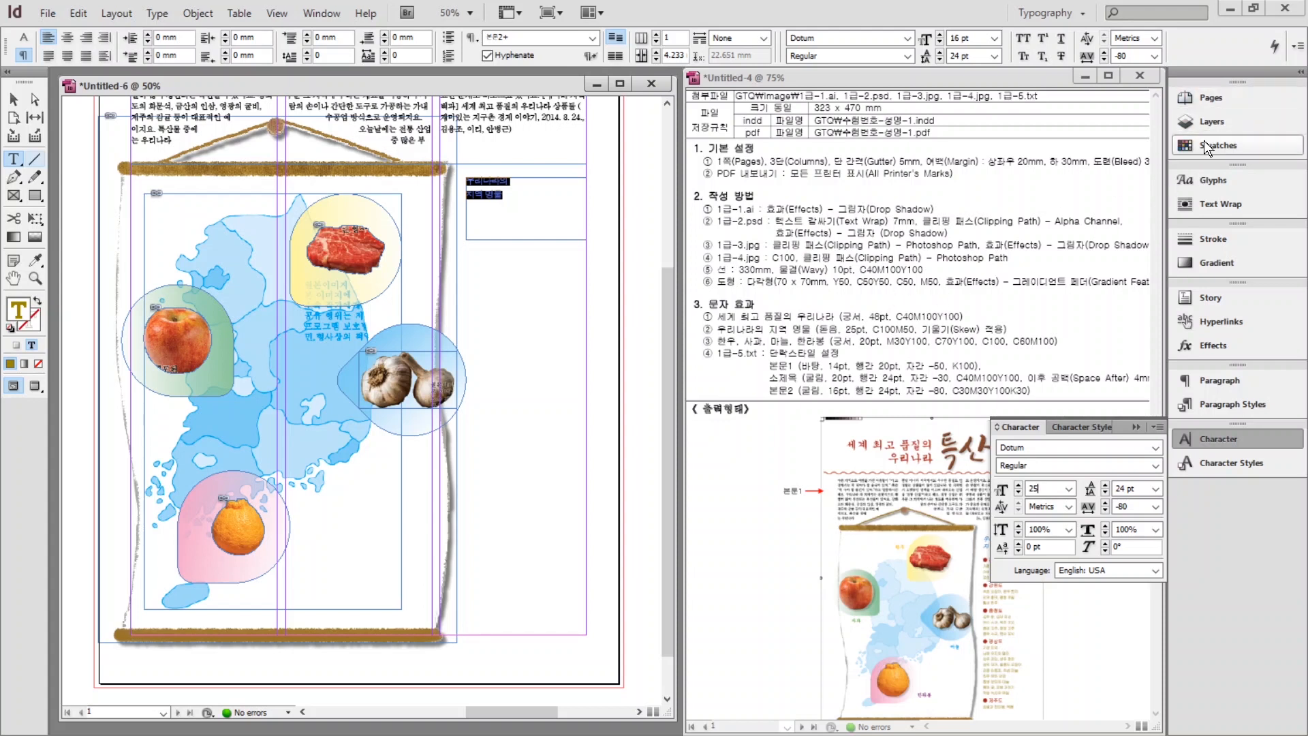
left_click(1204, 143)
left_click(1039, 323)
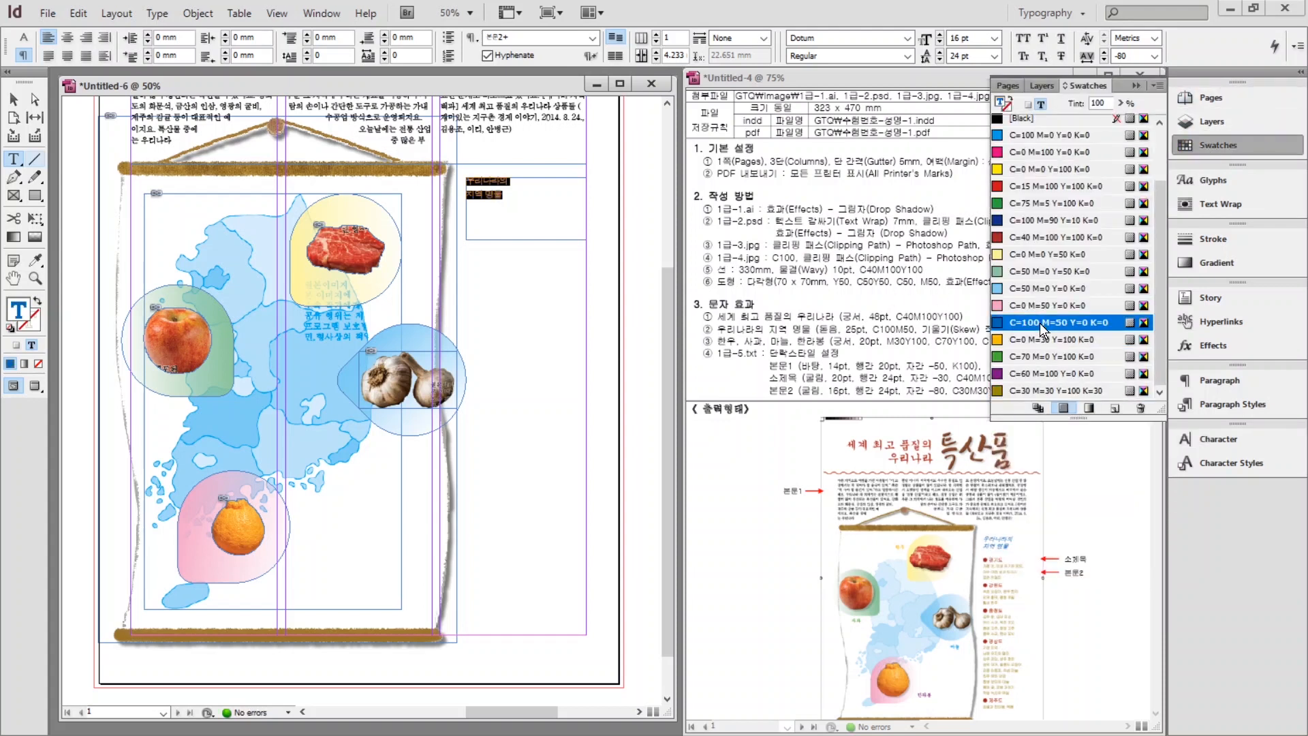
left_click(1217, 146)
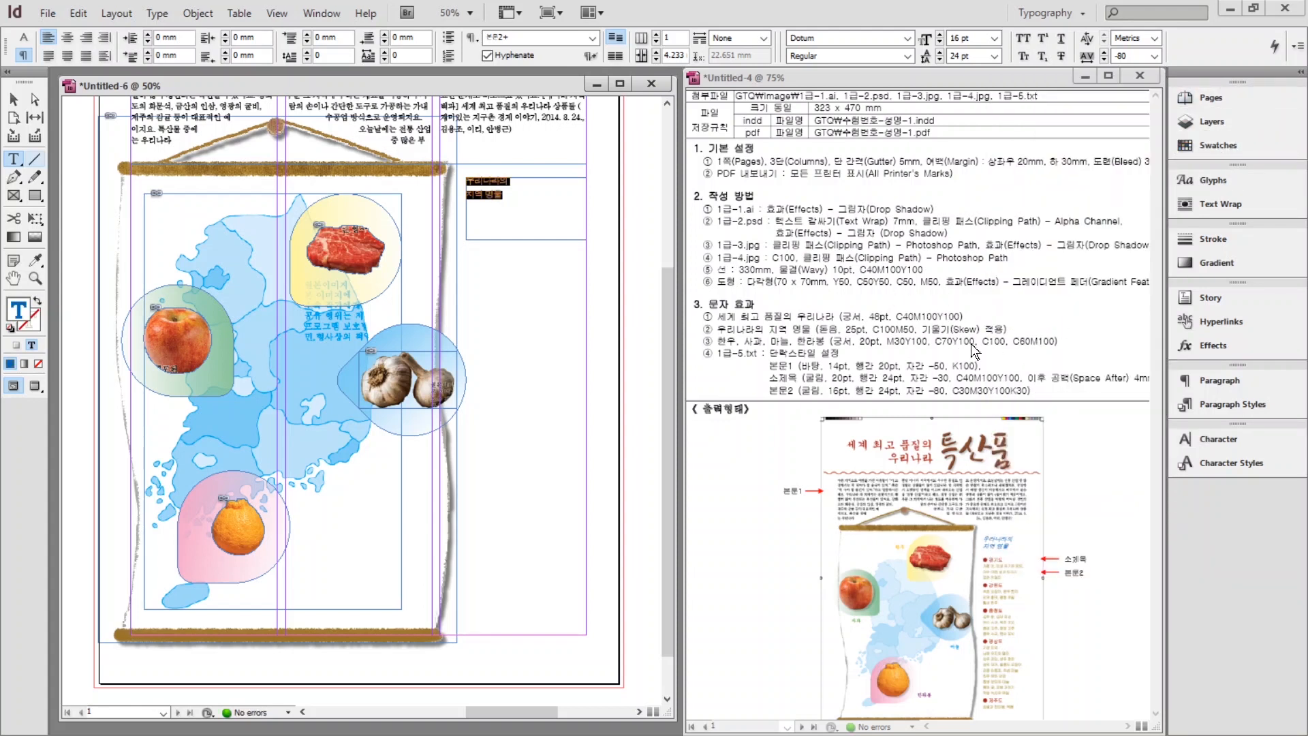
Apply a 15° skew to the heading text, correcting an initial 10° value.
left_click(1206, 437)
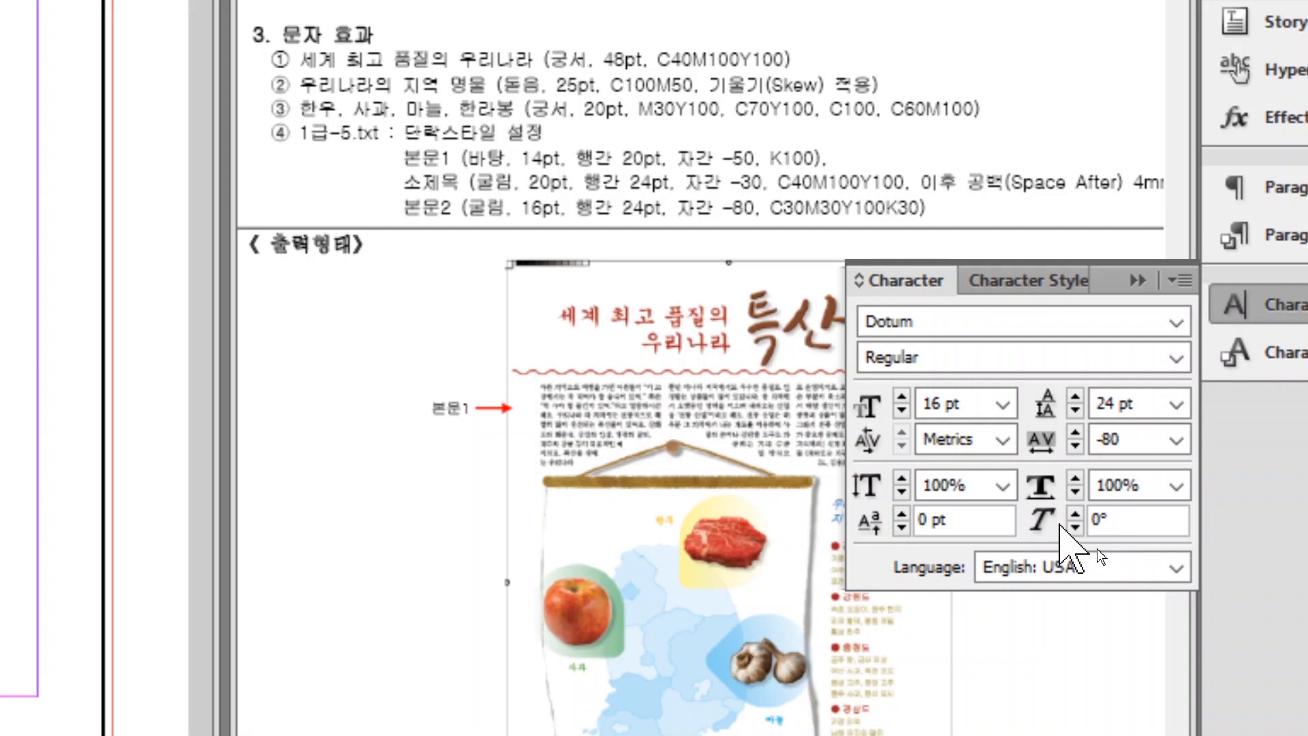
double_click(1090, 525)
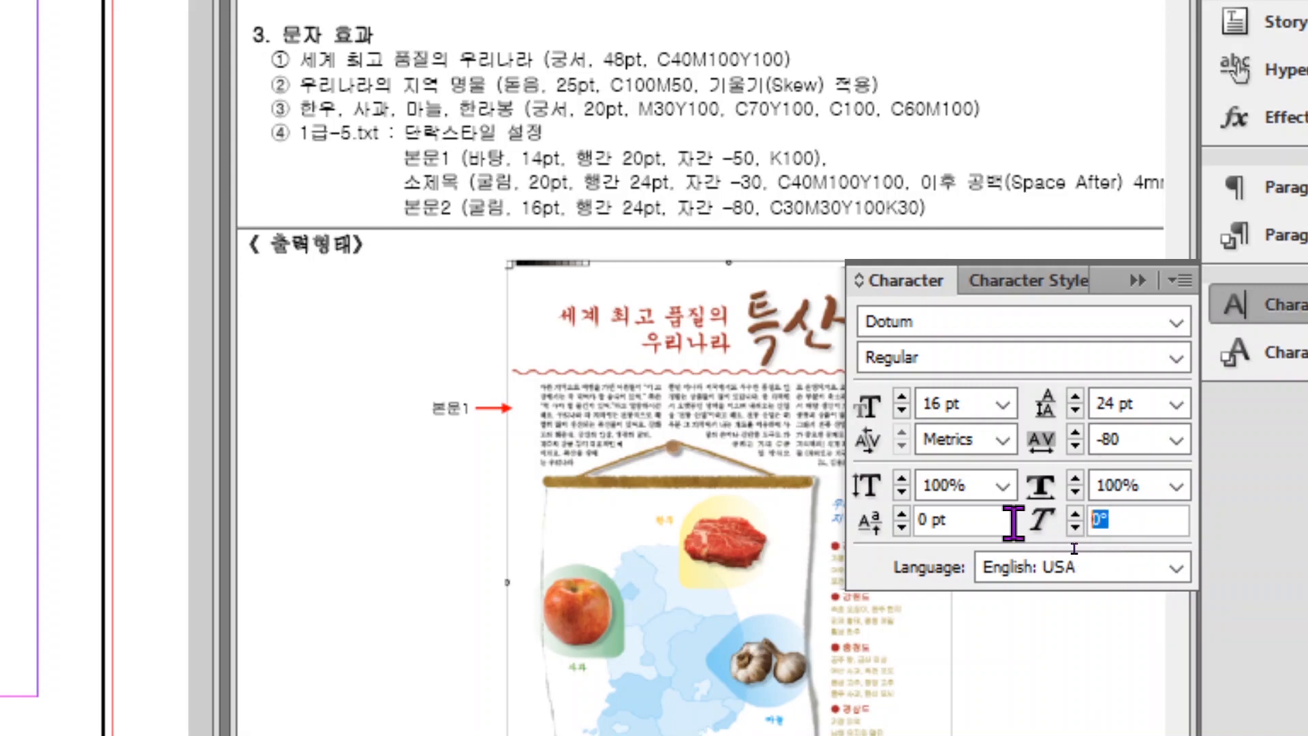
type("10")
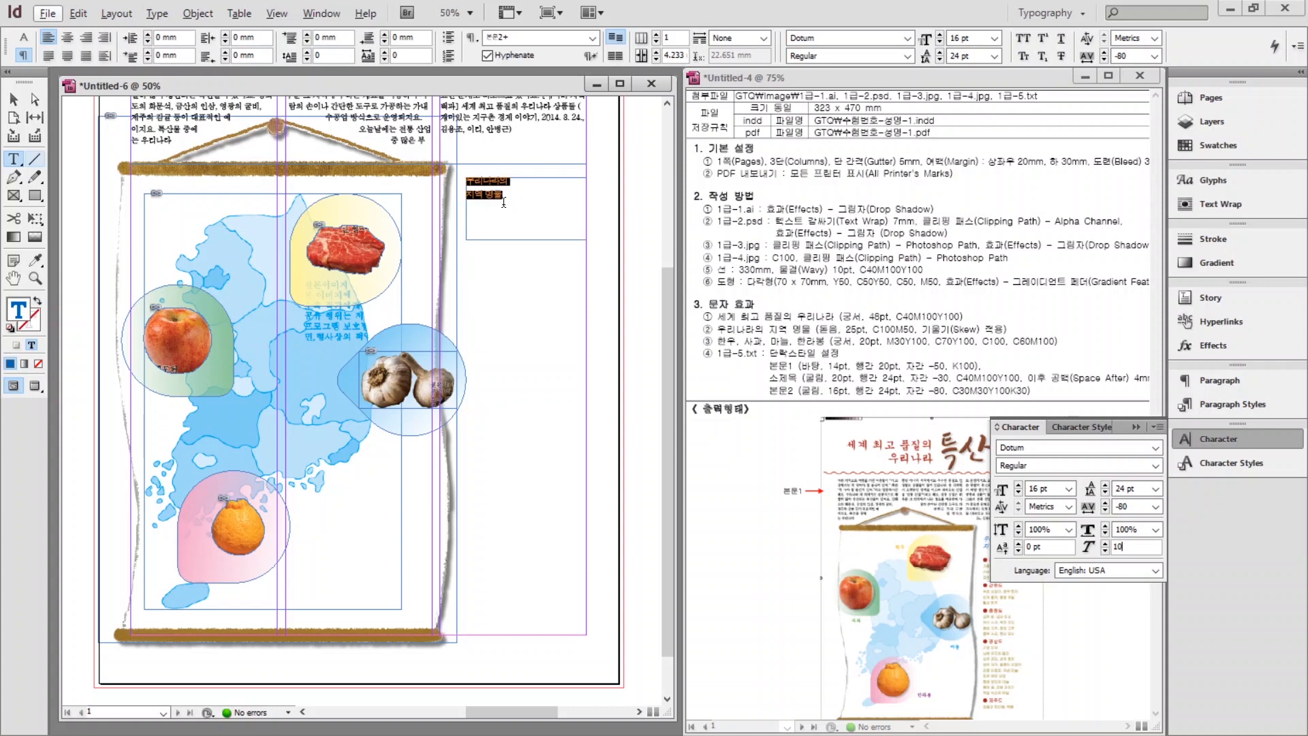
key("Return")
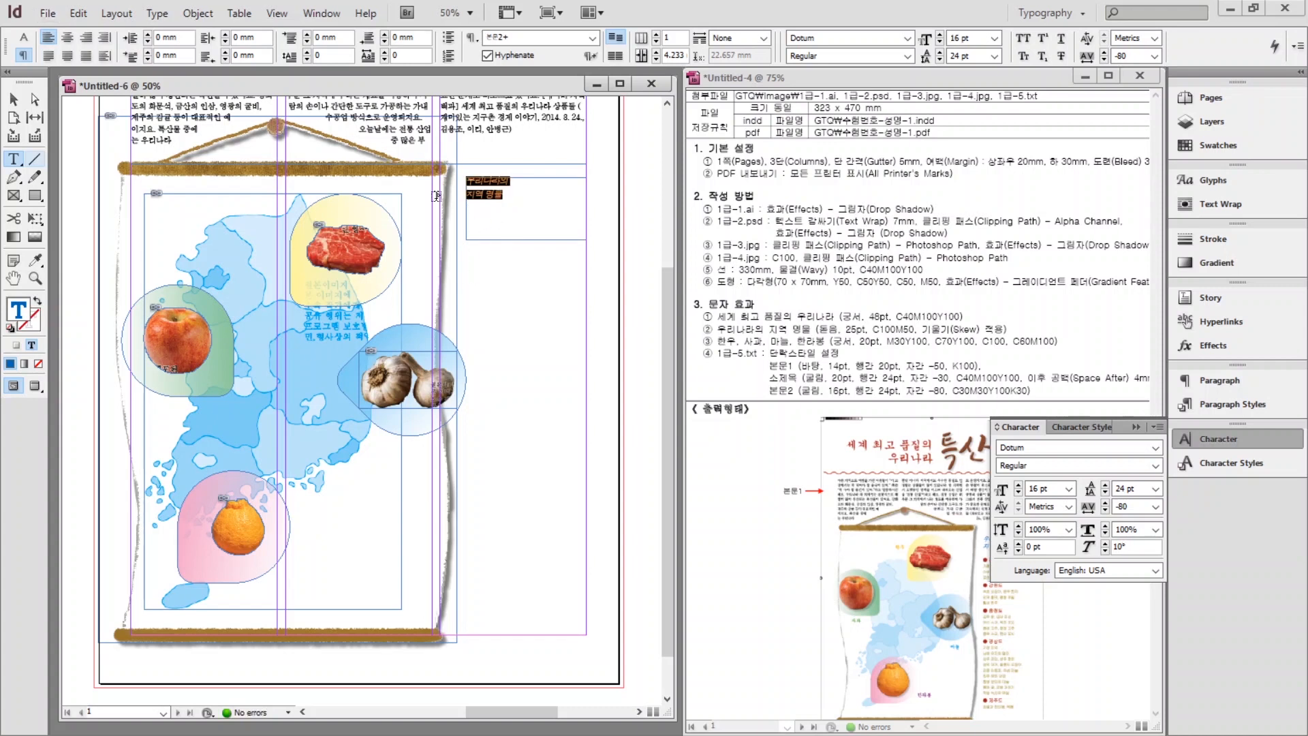
left_click_drag(1131, 548, 1104, 543)
type("15")
key("Return")
key("Escape")
left_click_drag(524, 204, 524, 202)
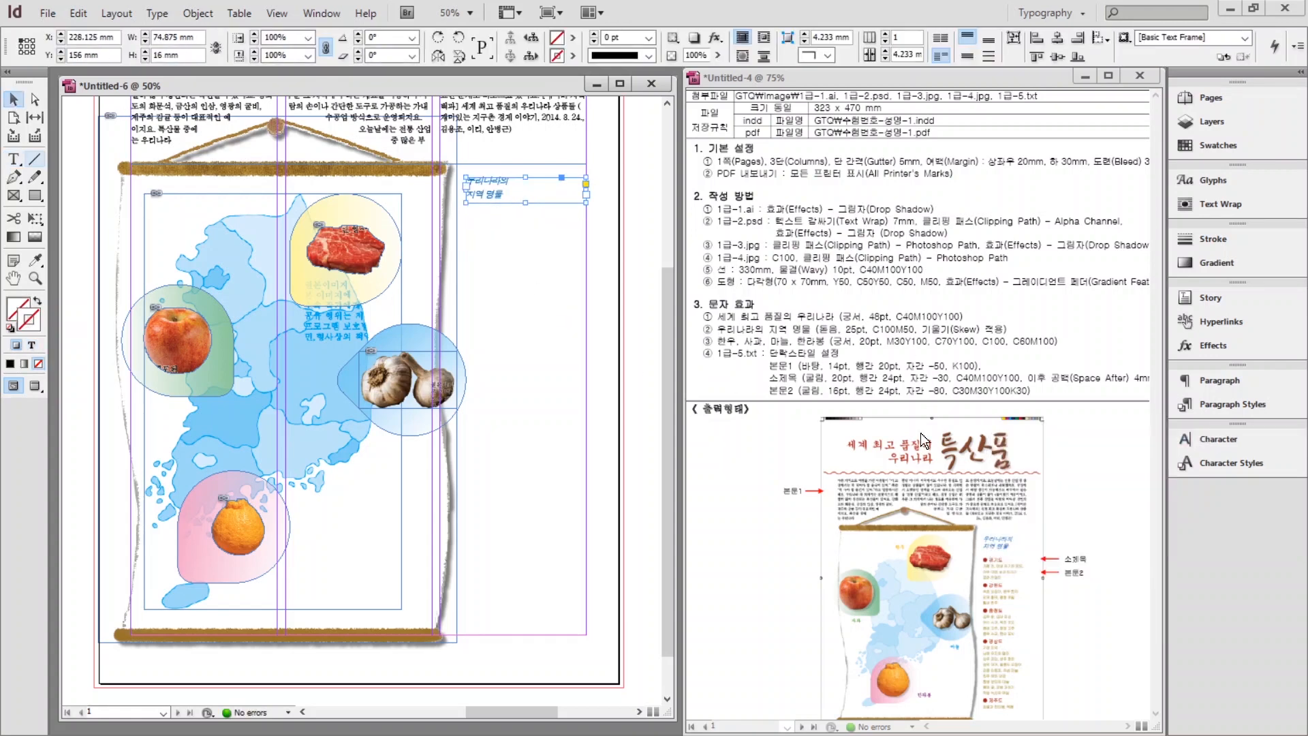
Copy the regional specialty list from Notepad and paste it into the empty frame.
key("alt+Tab")
scroll(535, 462, "down", 3)
left_click_drag(534, 451, 566, 732)
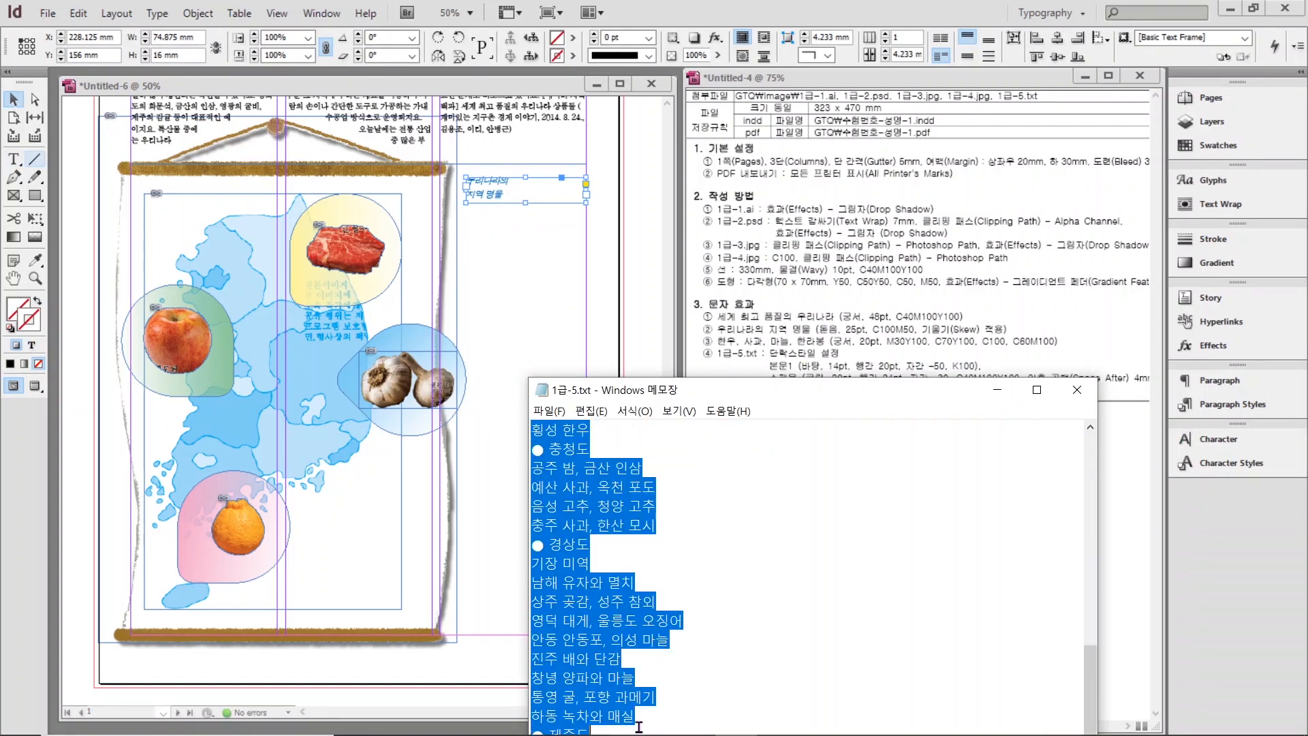
left_click_drag(818, 390, 818, 250)
scroll(682, 545, "up", 2)
key("ctrl+c")
double_click(459, 237)
key("ctrl+v")
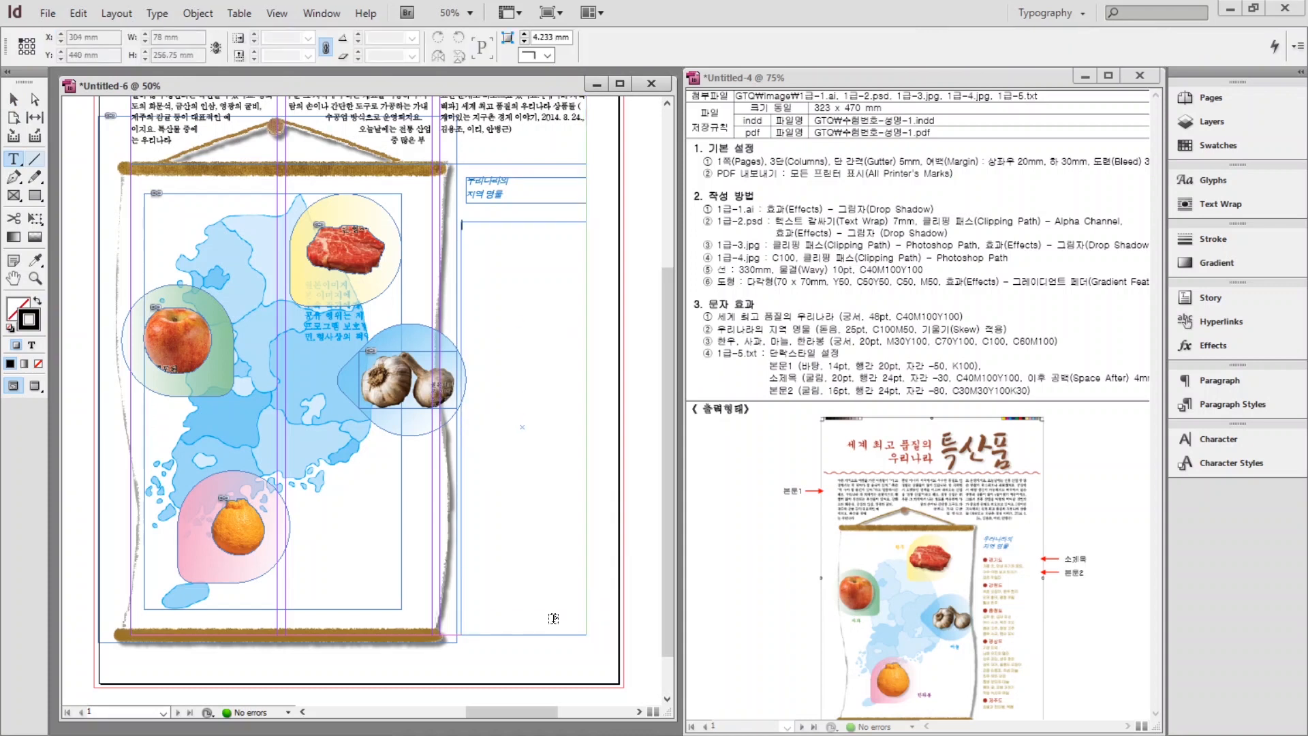
Apply 소제목 to the 경기도, 강원도, 충청도, 경상도 and 제주도 headings.
left_click(1232, 404)
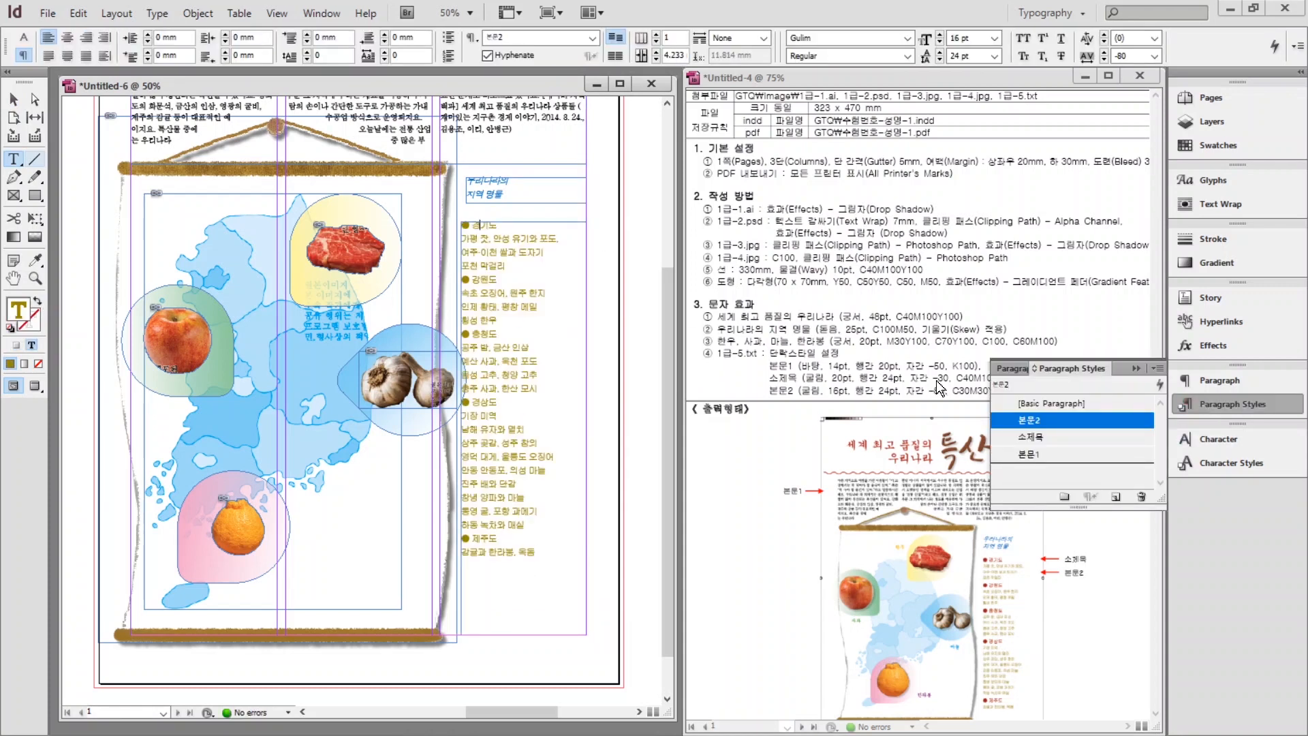
left_click(477, 225)
left_click(1031, 436)
left_click(475, 287)
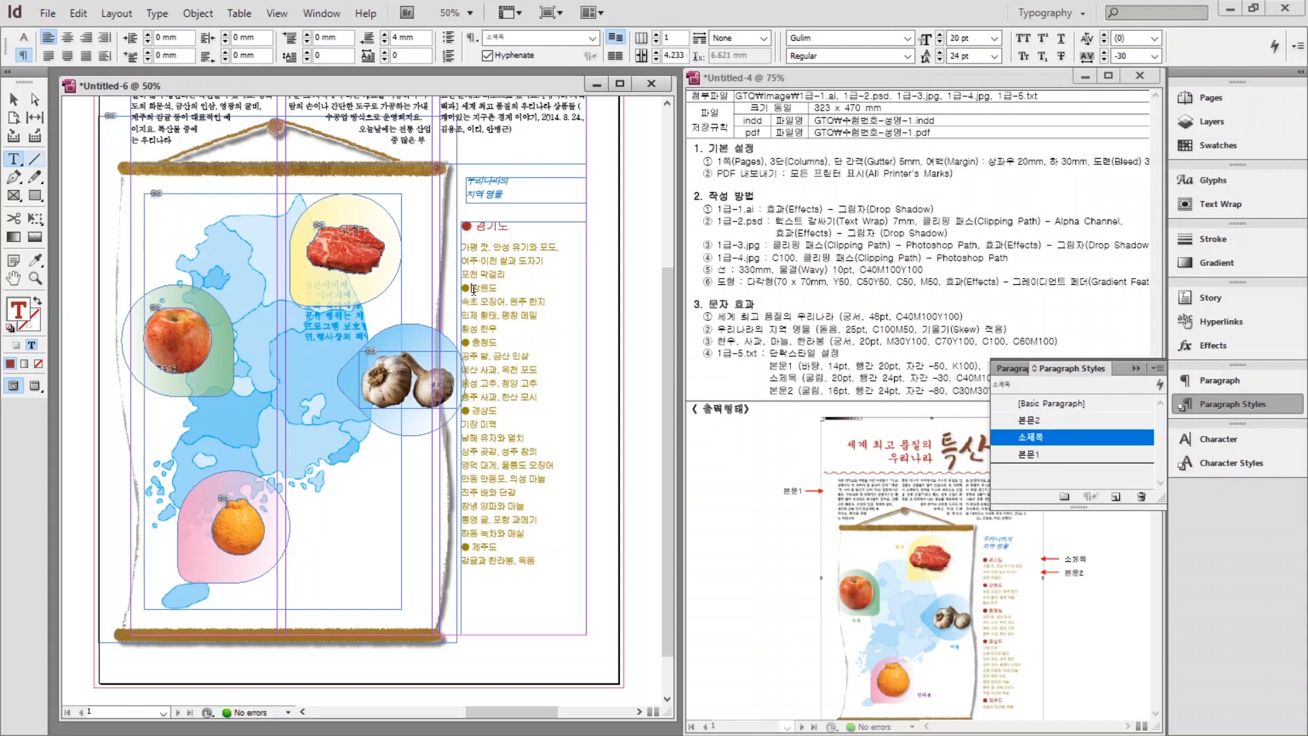
left_click(1031, 436)
key("Down")
key("Down")
key("Down")
key("Down")
left_click(1030, 436)
key("Down")
key("Down")
key("Down")
key("Down")
key("Down")
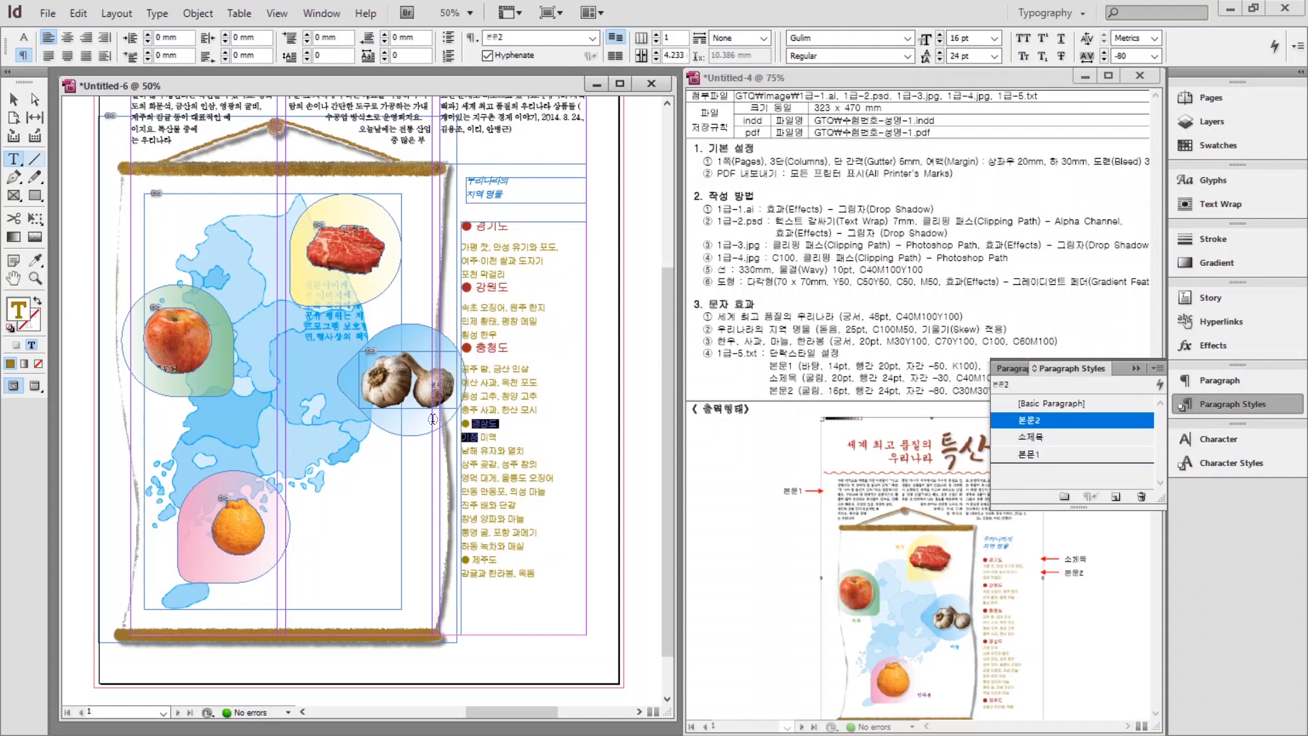
left_click(1030, 437)
key("Down")
key("Down")
key("Down")
key("Down")
key("Down")
key("Down")
key("Down")
key("Down")
key("Down")
key("Down")
left_click(1030, 437)
Narrow the regional list frame, preview the page, and nudge the scroll map right.
key("Escape")
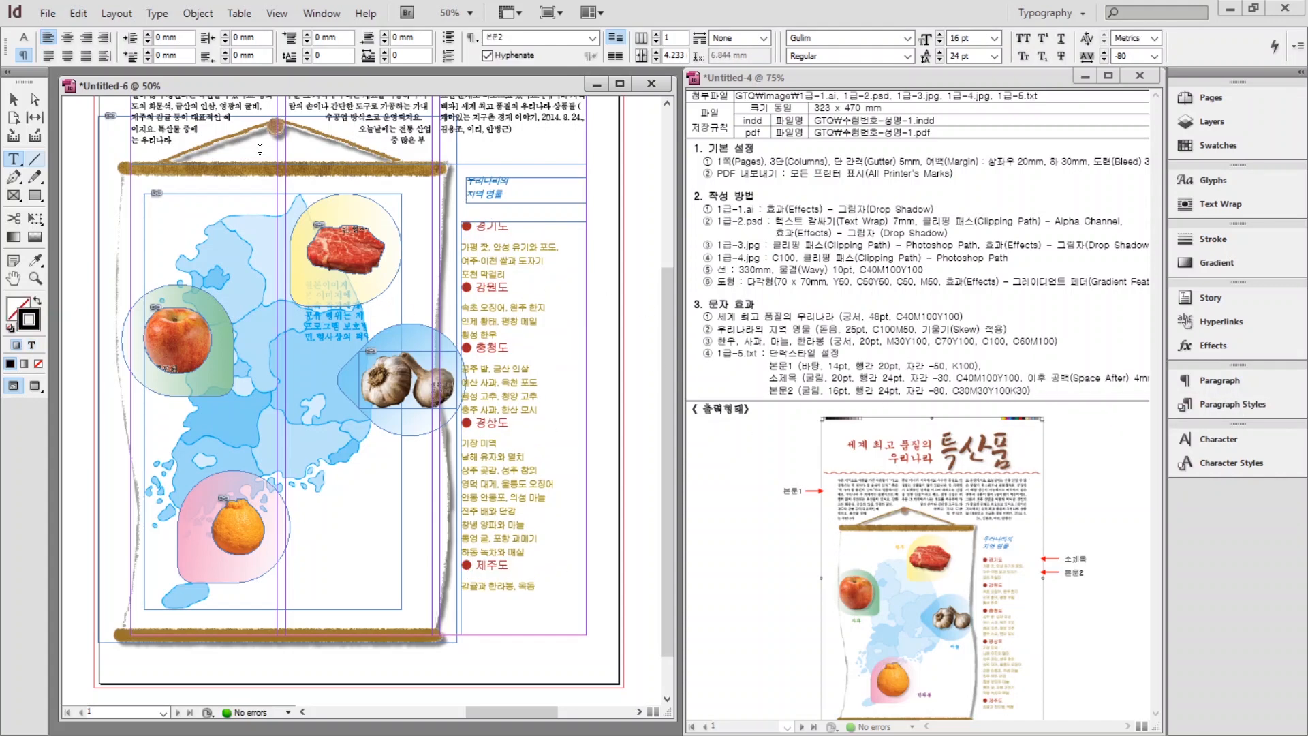
left_click(521, 296)
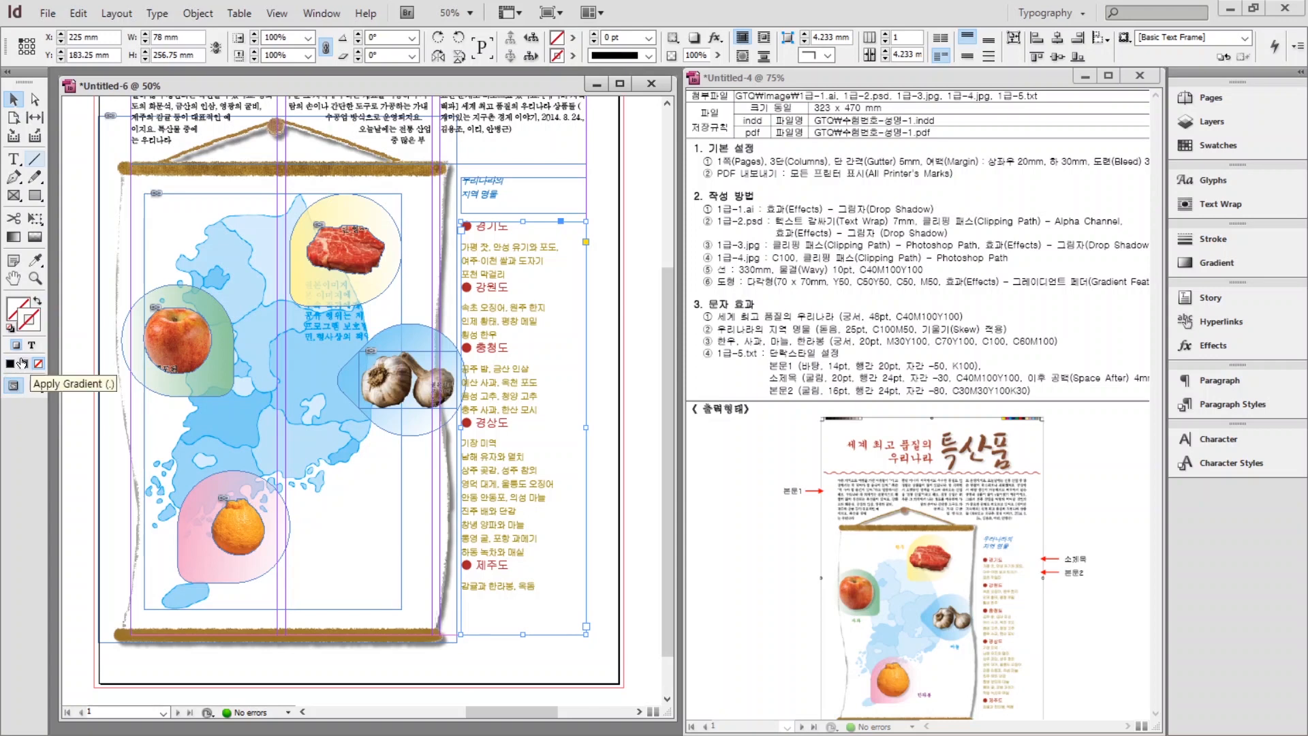
double_click(13, 278)
key("v")
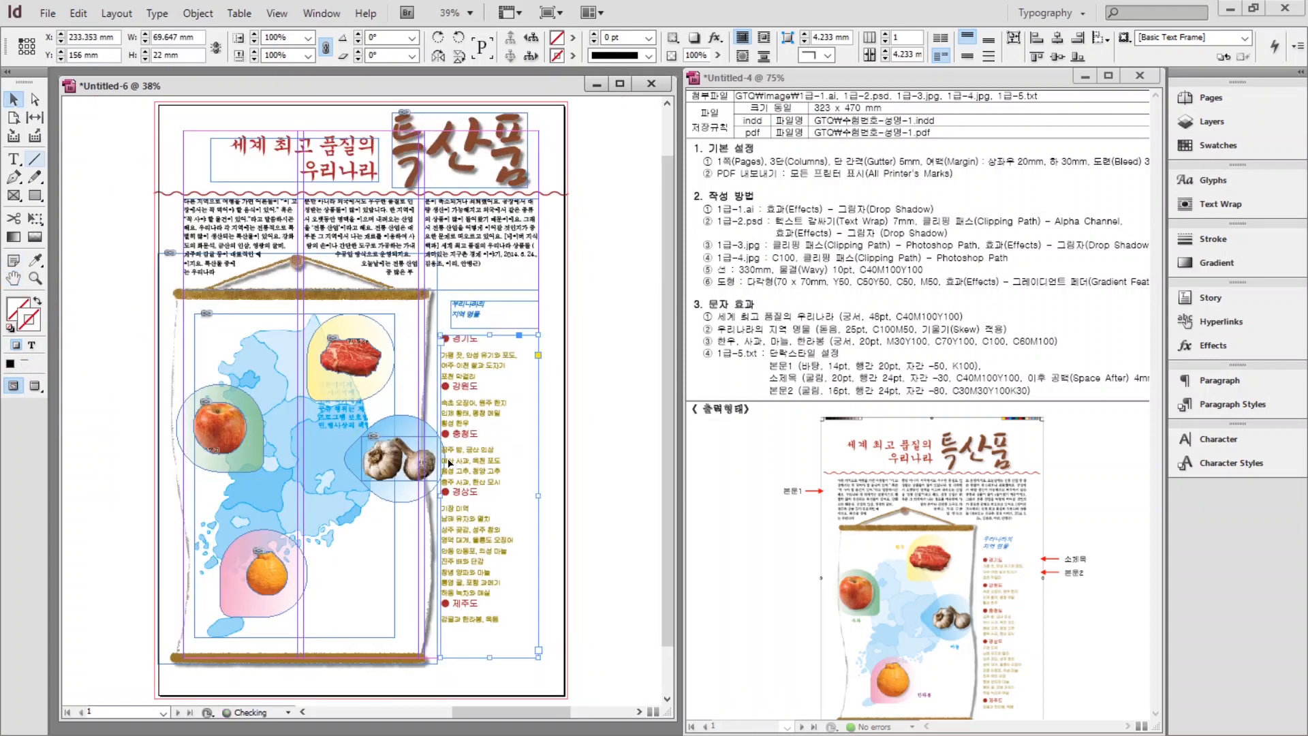
left_click_drag(440, 334, 450, 335)
key("w")
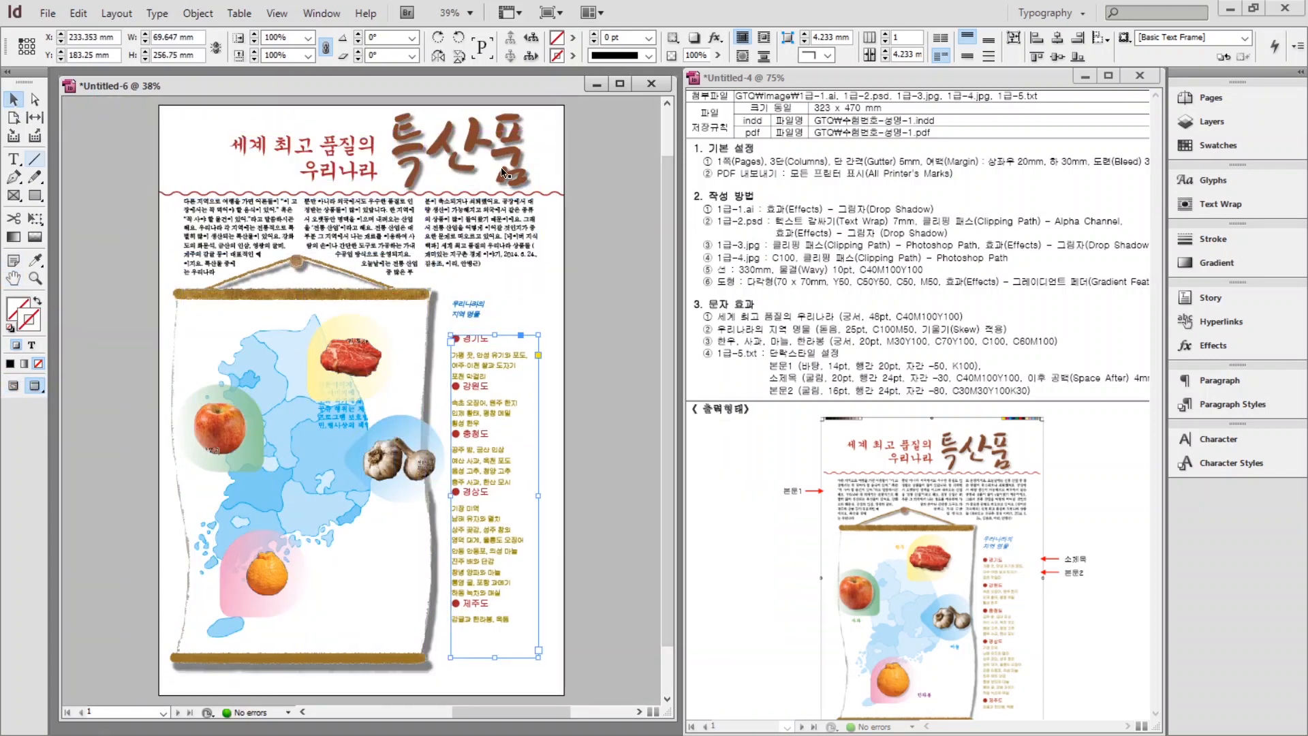
left_click(477, 164)
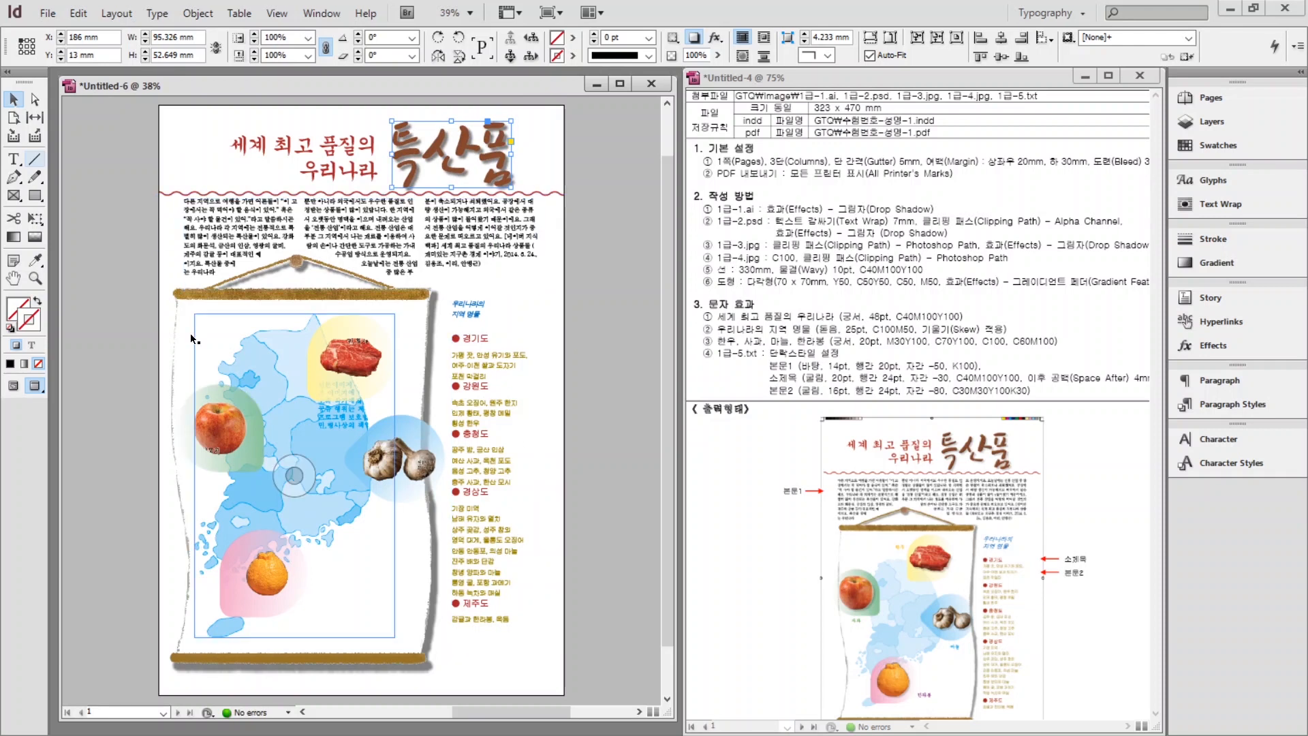
left_click_drag(170, 456, 175, 458)
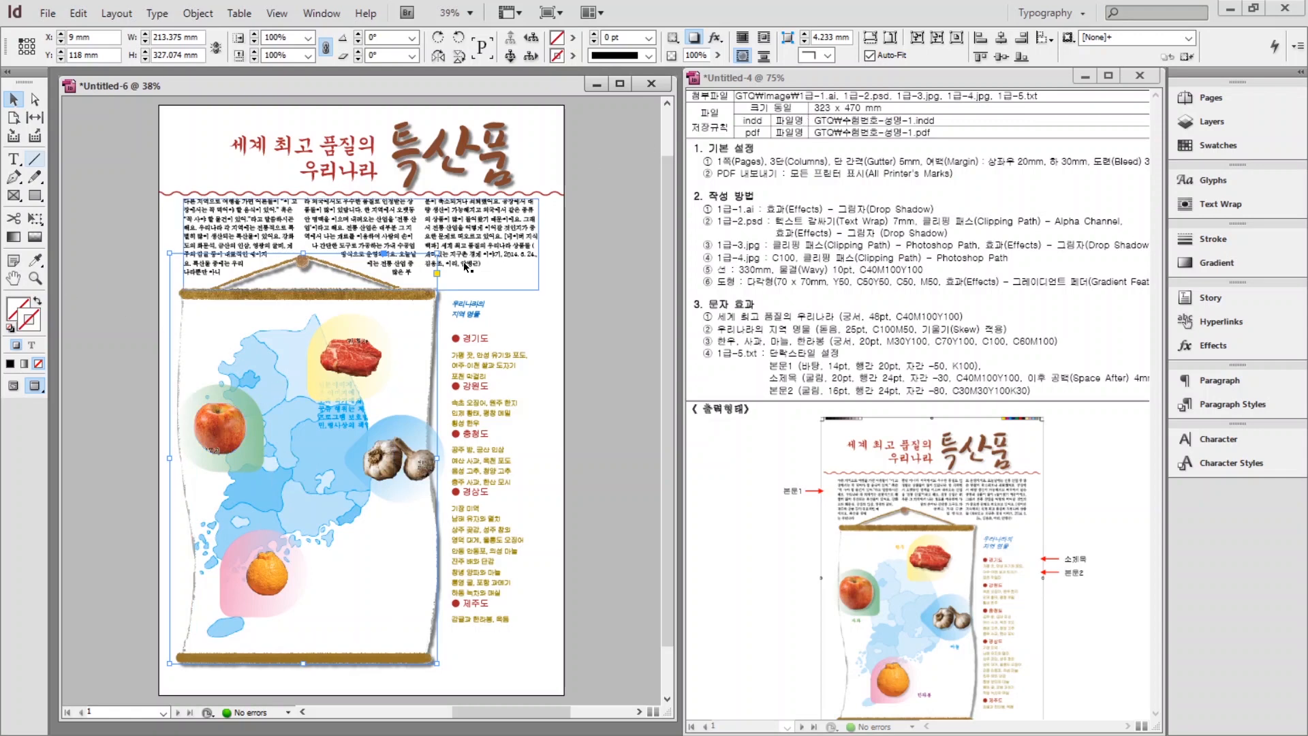
Create a small 한우 label frame on the pasteboard, styled Gungsuh 20 pt in yellow.
left_click(13, 385)
key("t")
left_click_drag(118, 404, 145, 422)
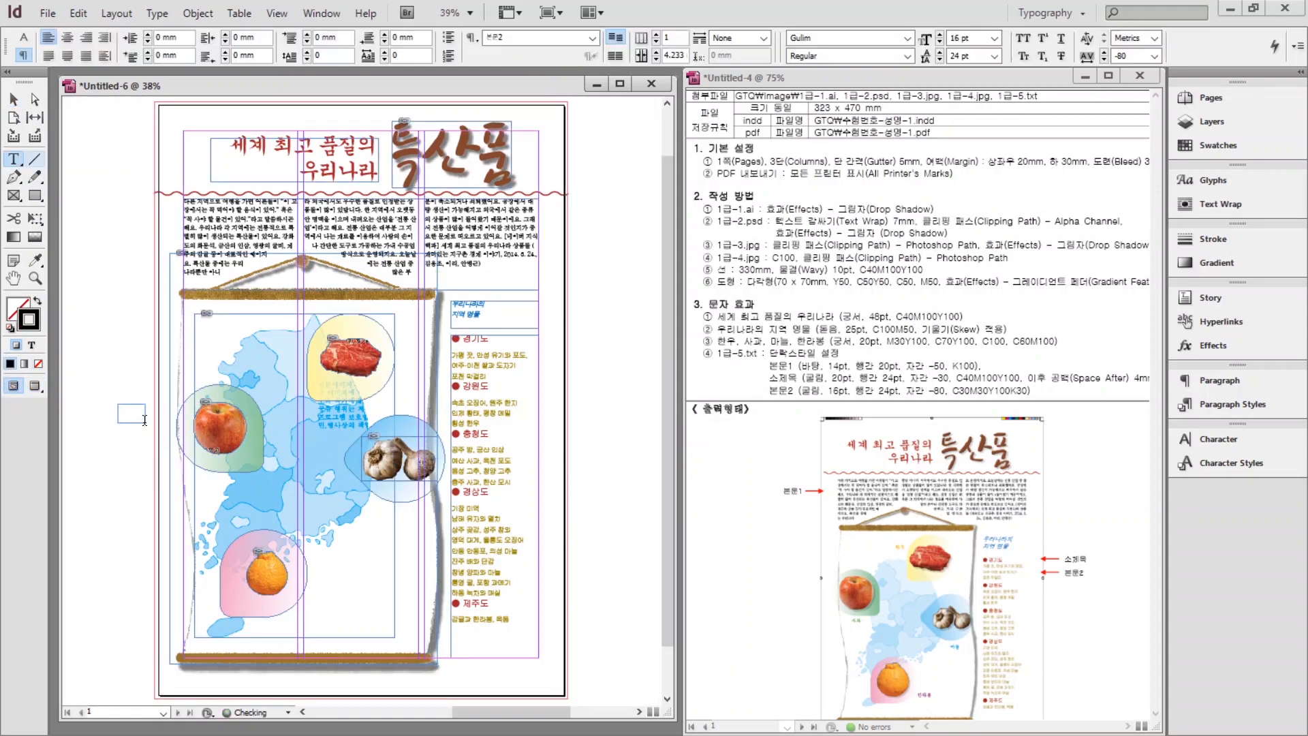
type("본문")
key("ctrl+a")
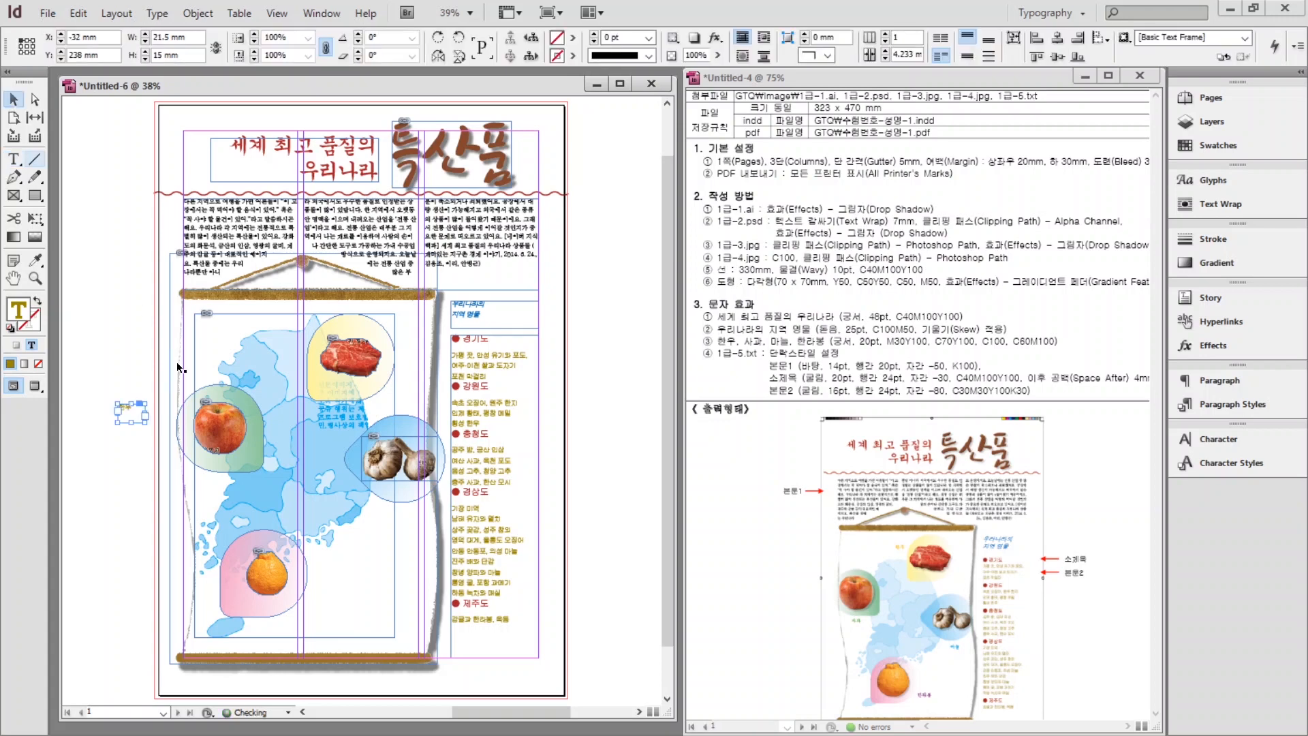
key("ctrl+equal")
key("ctrl+equal")
key("ctrl+equal")
key("ctrl+equal")
key("ctrl+equal")
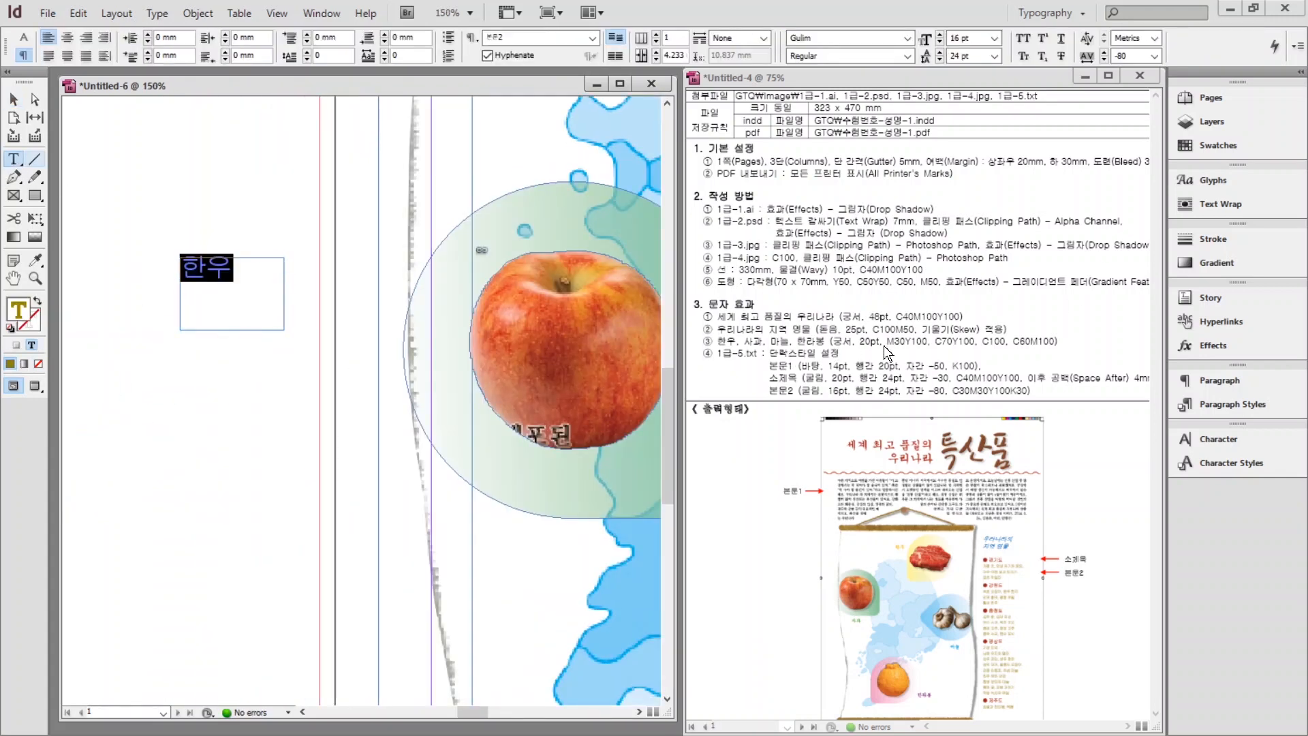
left_click(1207, 441)
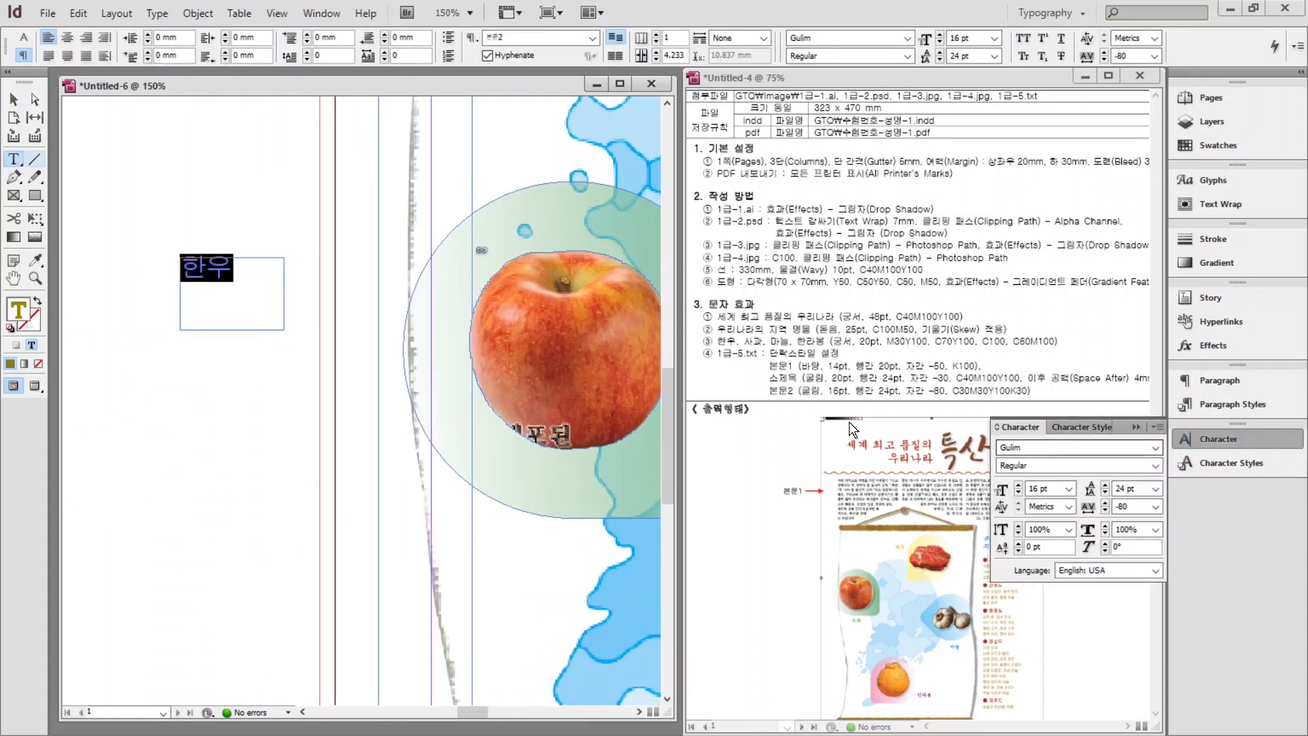
left_click(1219, 145)
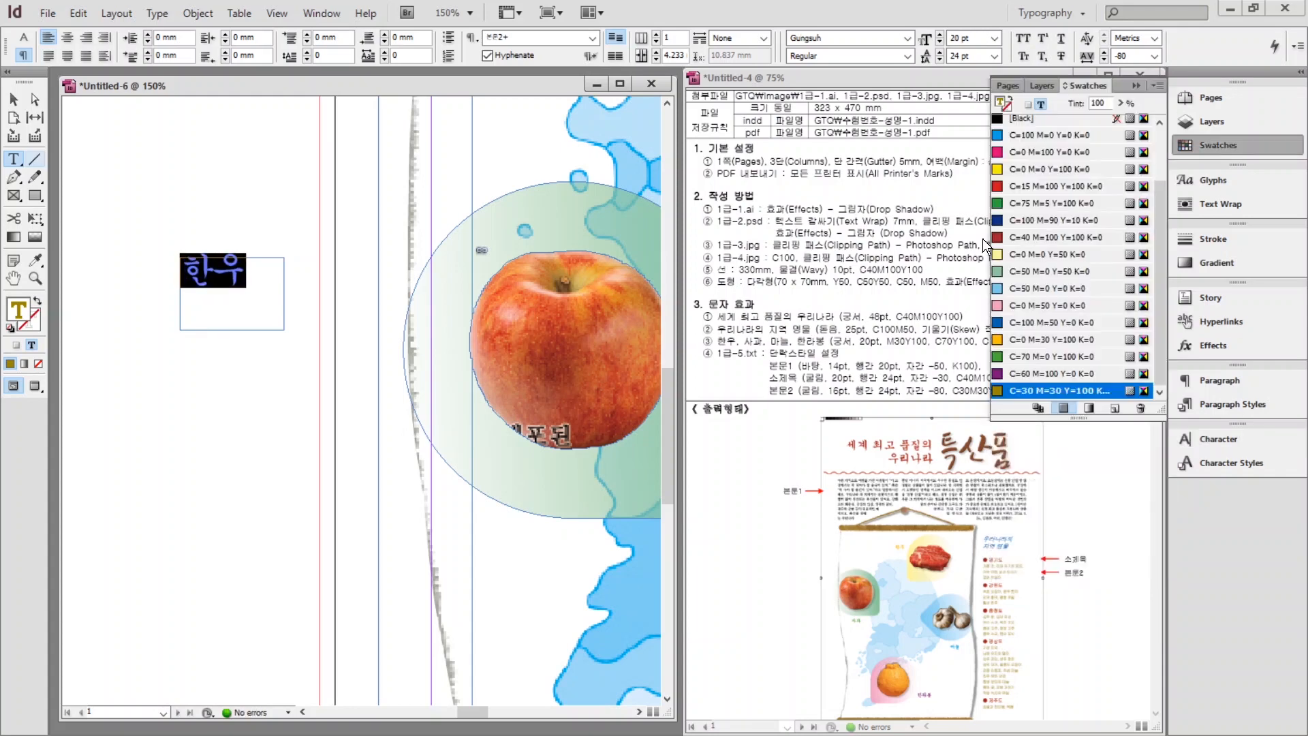
key("Escape")
Move the 한우 label onto the map beside the beef picture.
left_click_drag(354, 409, 518, 198)
scroll(124, 314, "left", 2)
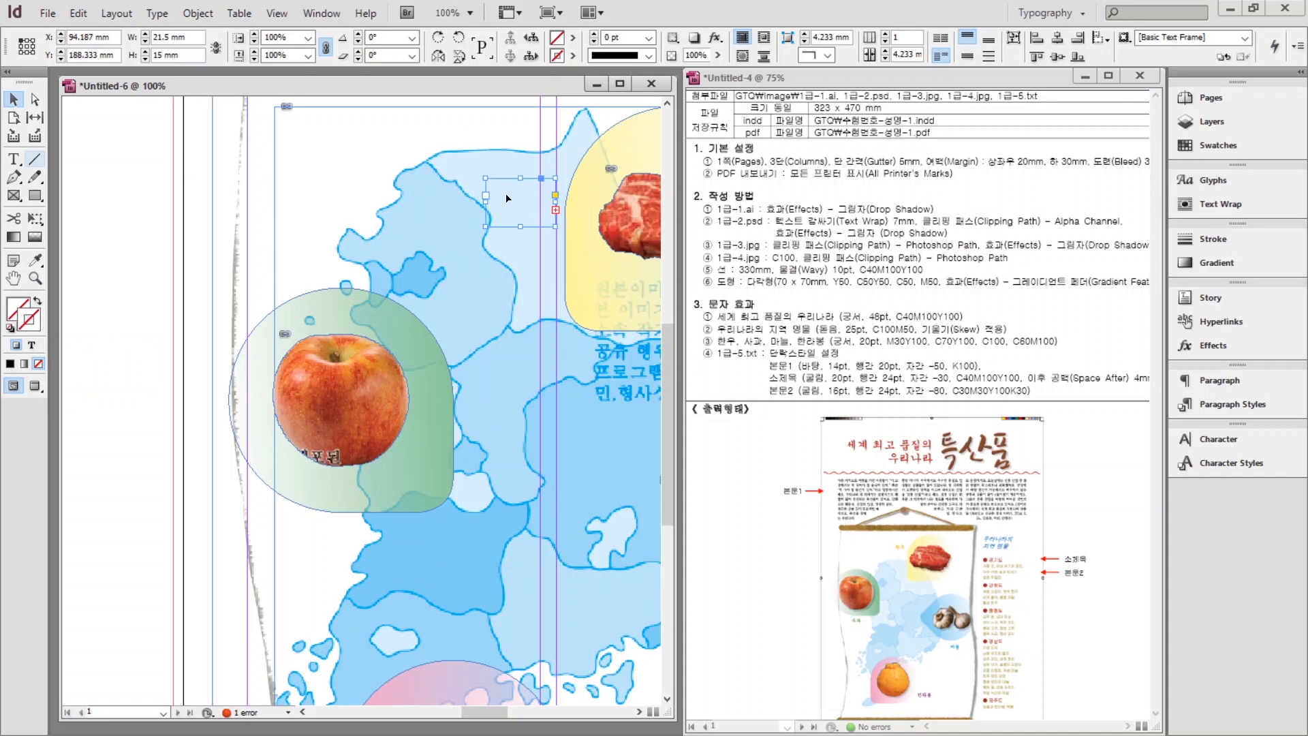
key("ctrl+z")
left_click(89, 363)
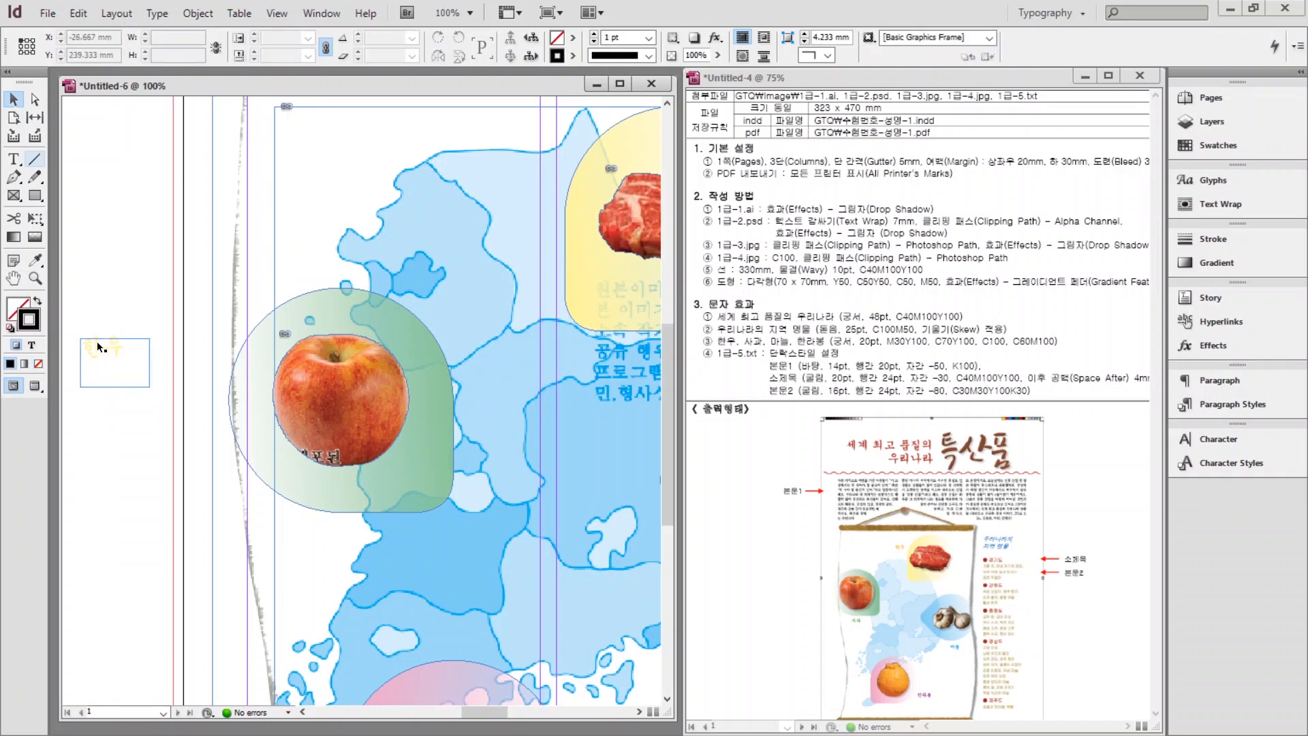
left_click_drag(97, 343, 138, 265)
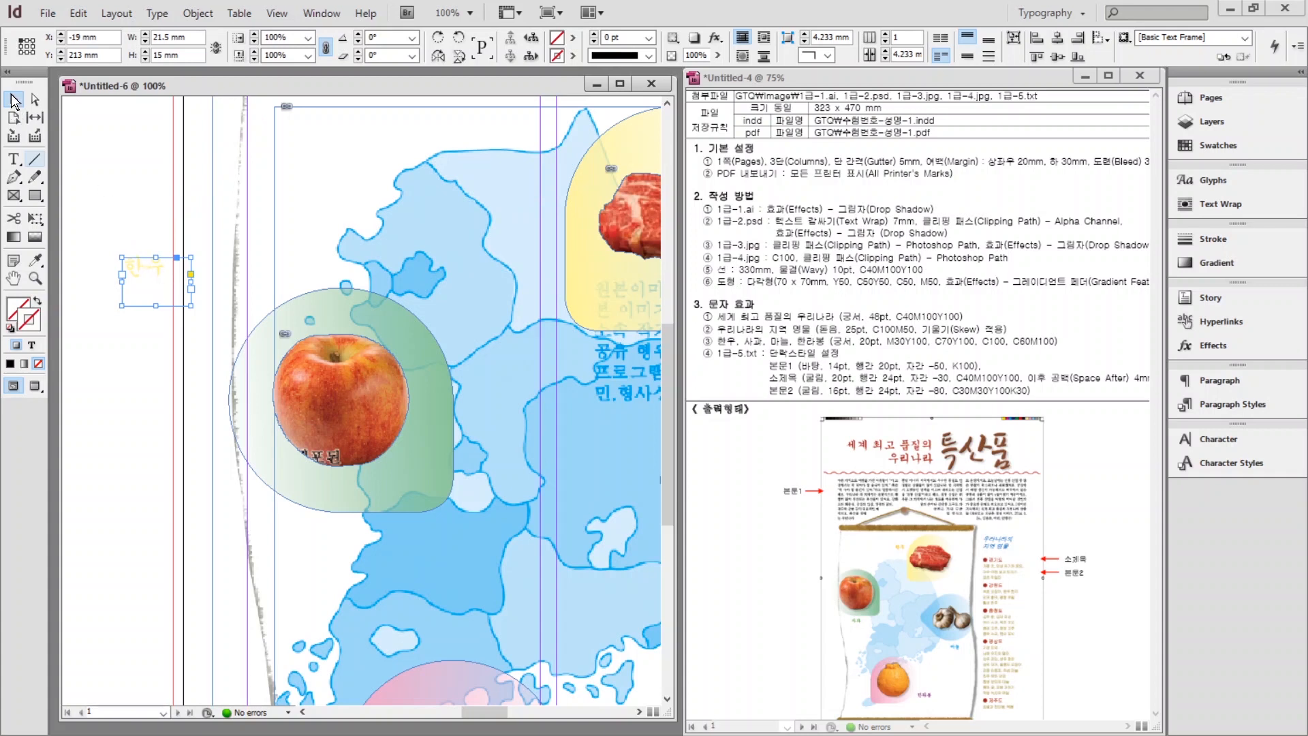
left_click_drag(145, 267, 494, 214)
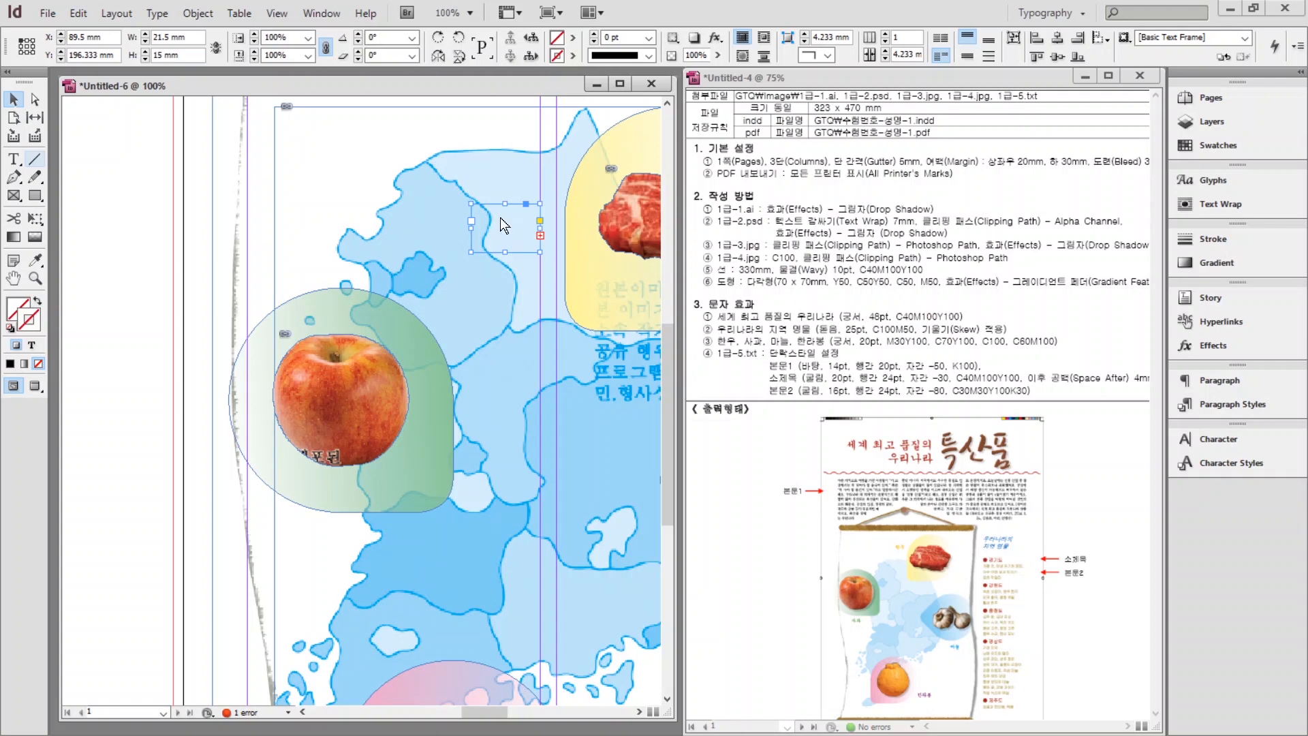
Set the 한우 label's text frame options to ignore text wrap.
right_click(503, 224)
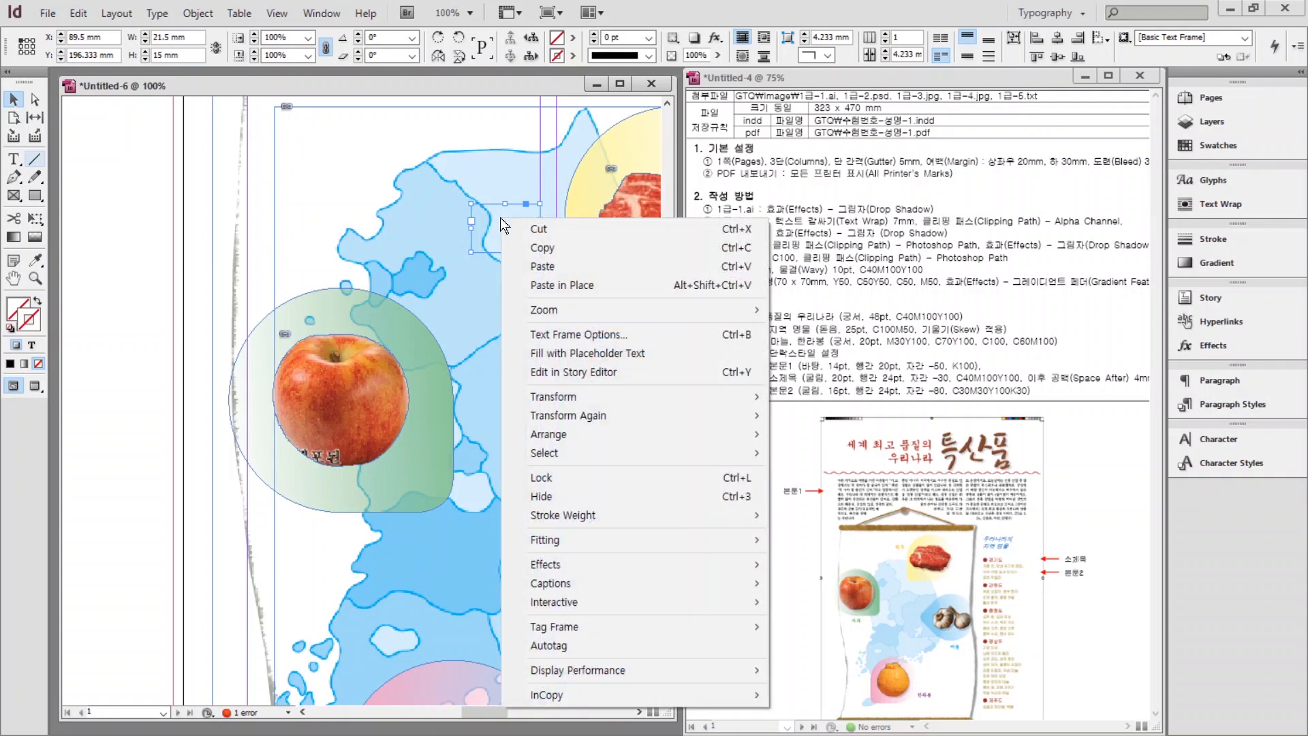
left_click(554, 334)
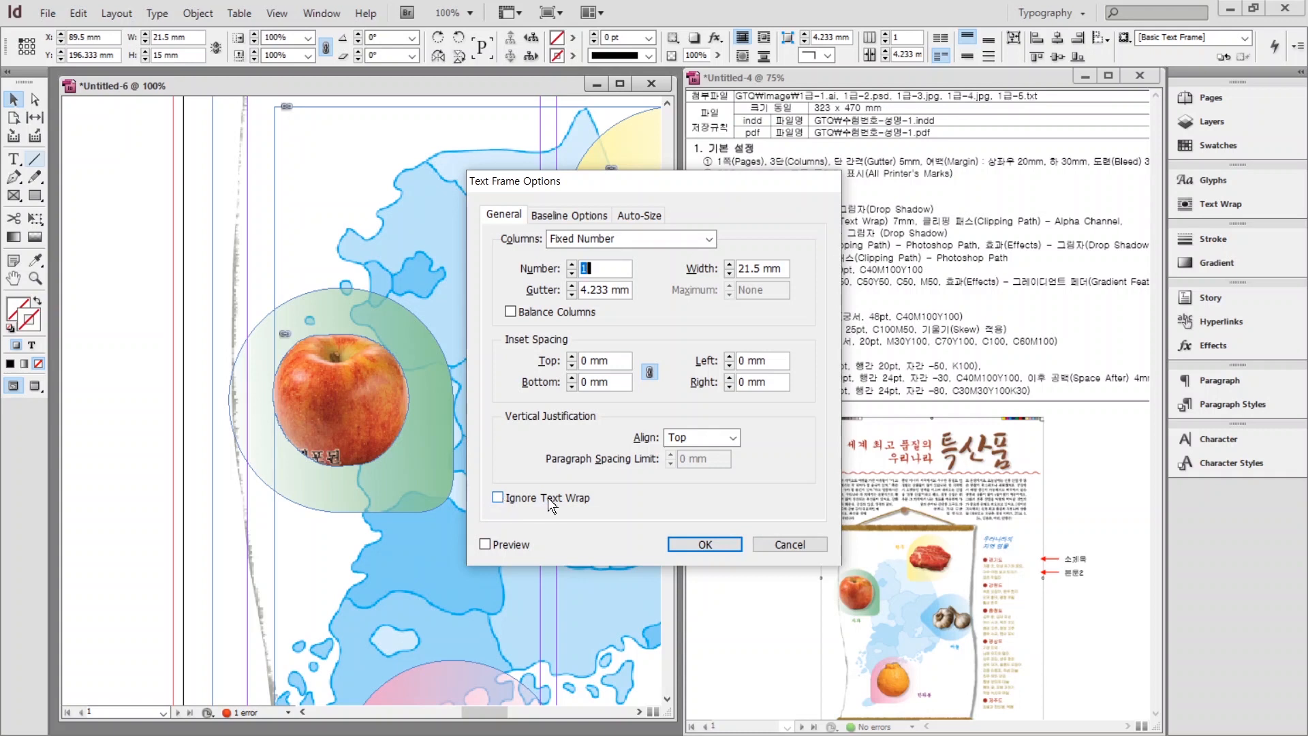
left_click(498, 497)
left_click(497, 498)
left_click(704, 544)
Duplicate the label below the apple and change its text to 사과.
left_click(468, 406)
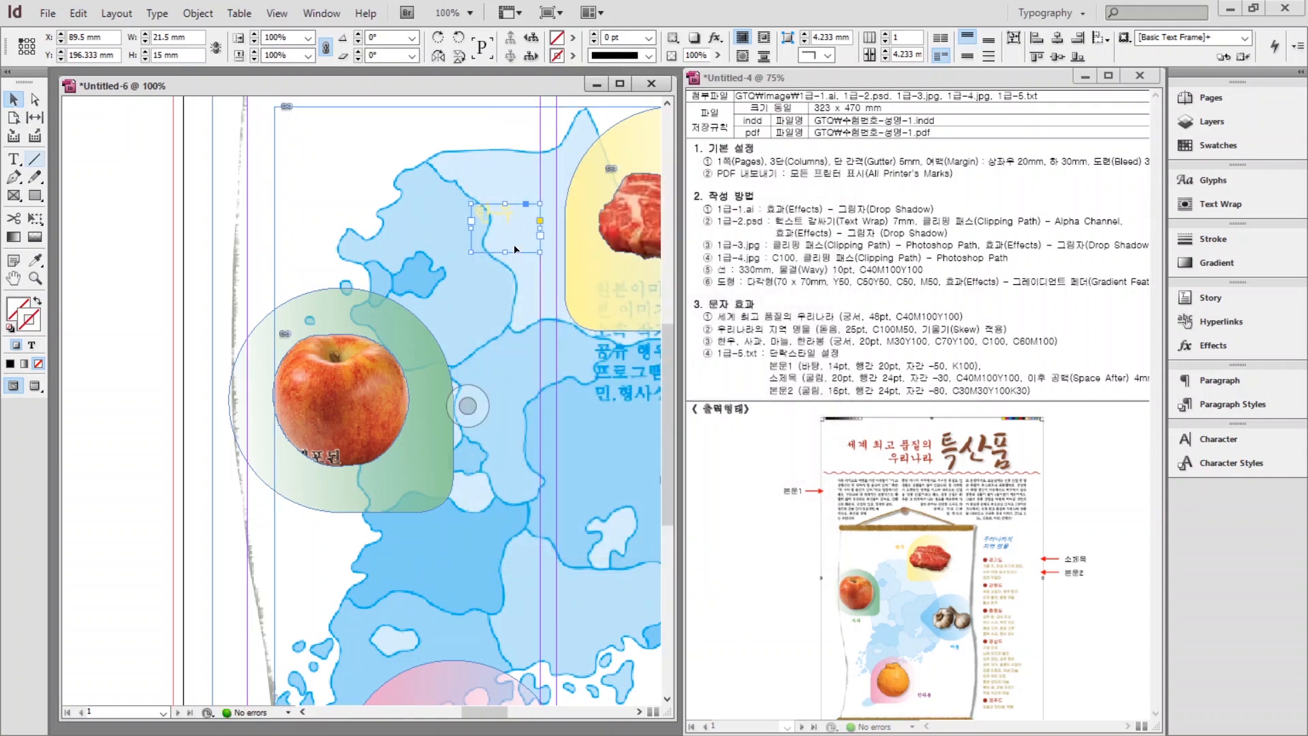
left_click_drag(505, 218, 349, 526)
double_click(327, 528)
type("tkrhk")
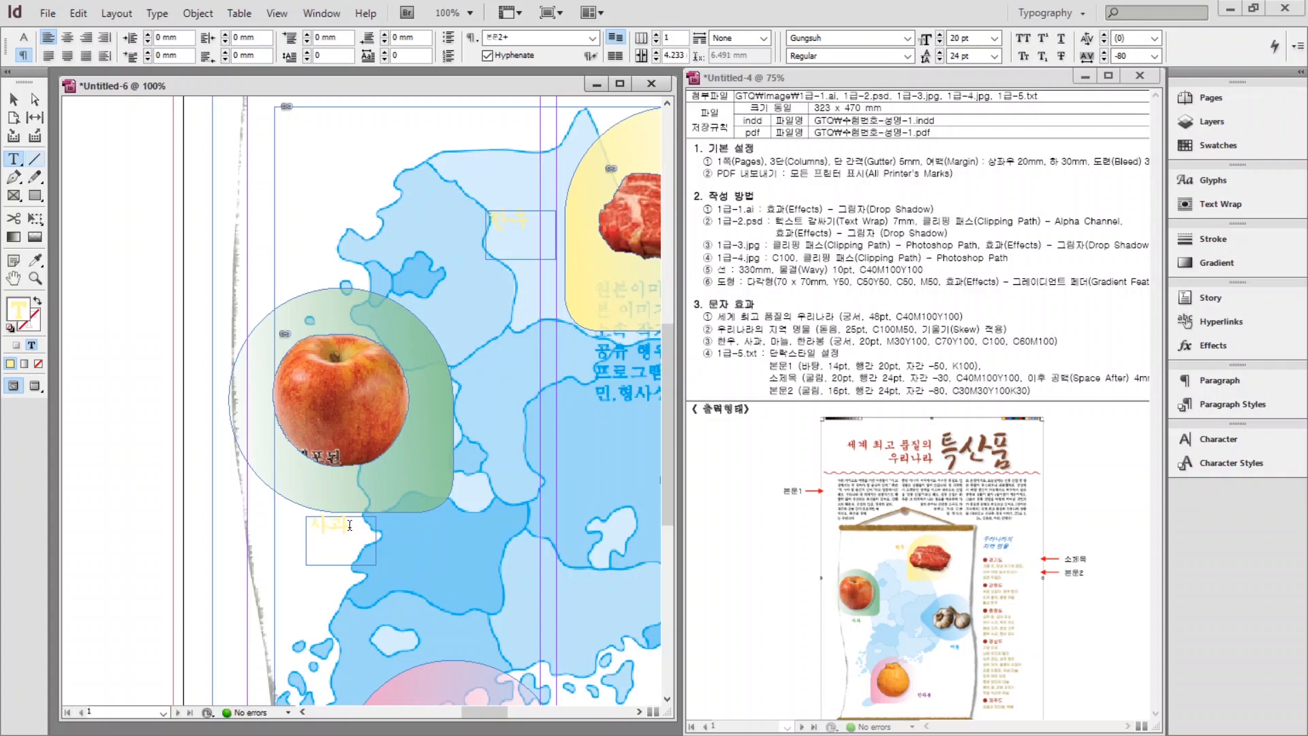
key("ctrl+a")
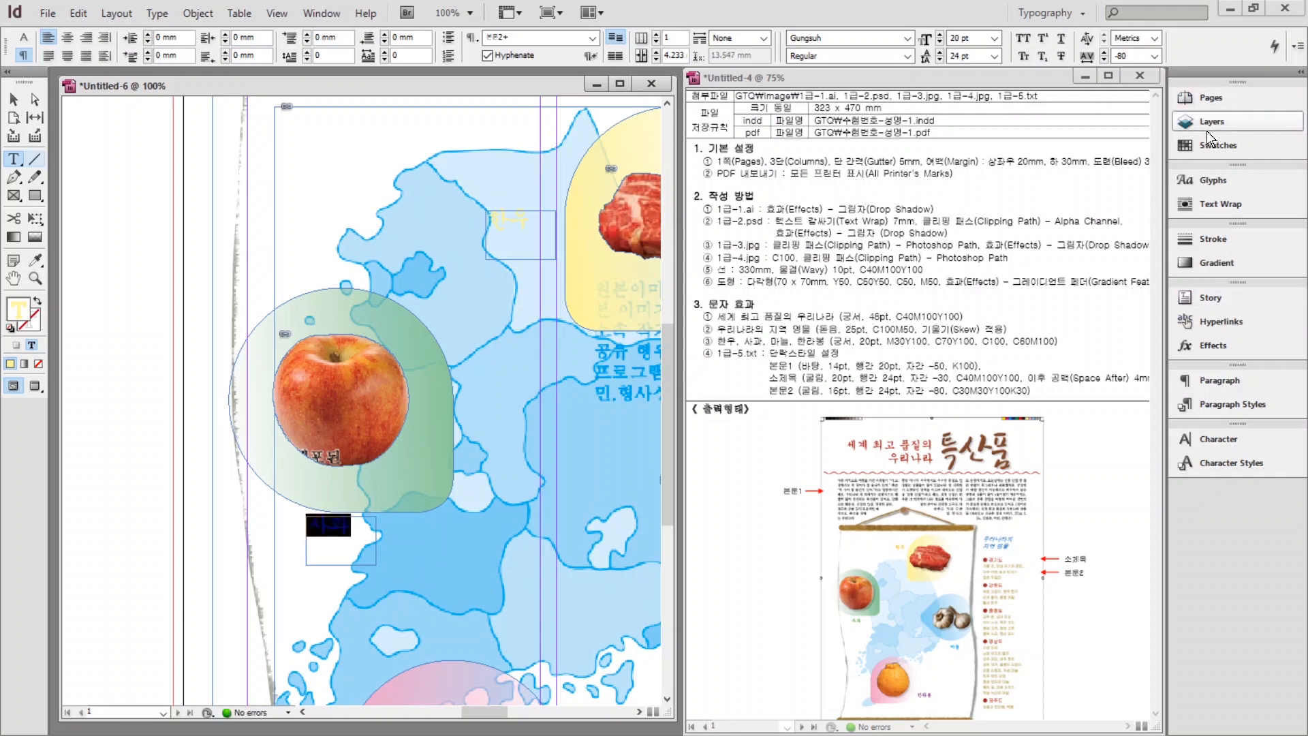
Colour the 사과 label C=50 M=0 Y=50 K=0 green.
left_click(1206, 142)
left_click(1056, 327)
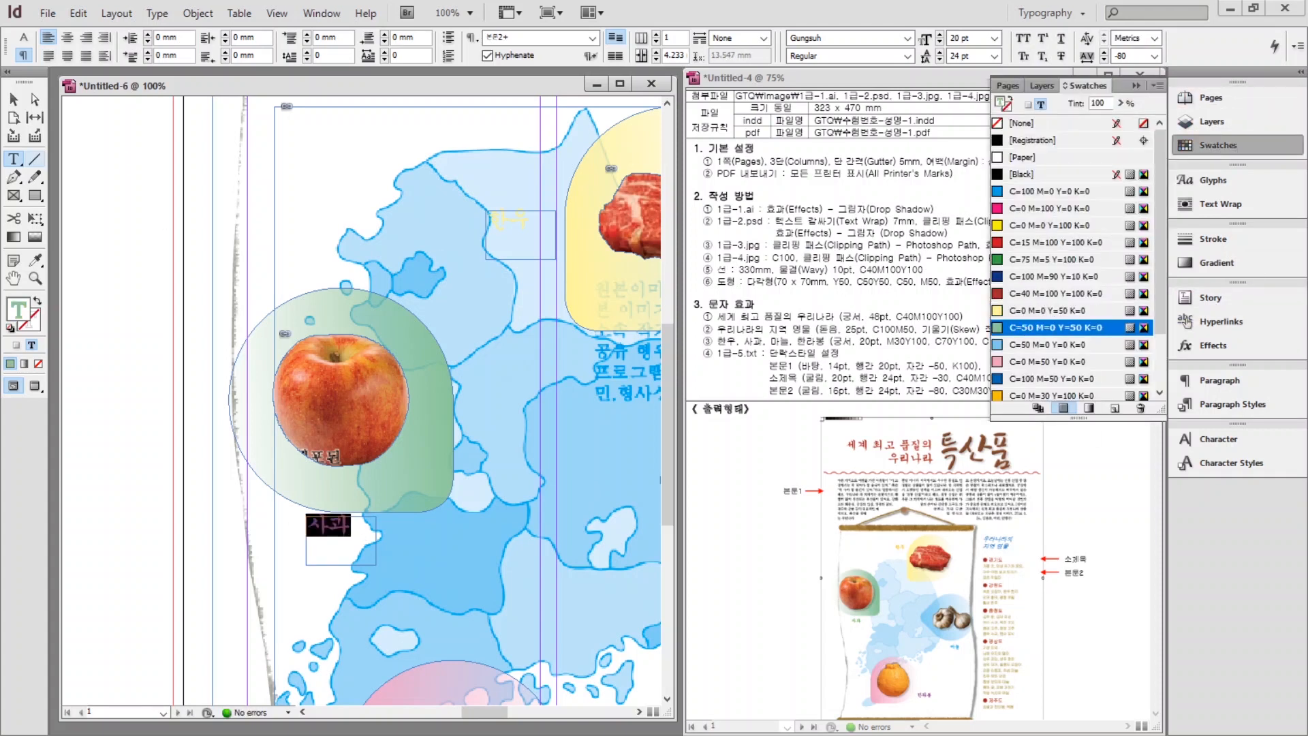
key("Escape")
Add a copy of the label beside the orange reading 한라봉, coloured pink.
left_click_drag(328, 534, 542, 528)
left_click_drag(468, 404, 243, 196)
left_click_drag(319, 315, 579, 404)
double_click(372, 565)
key("ctrl+a")
type("한라봉")
key("ctrl+a")
left_click(1055, 361)
key("Escape")
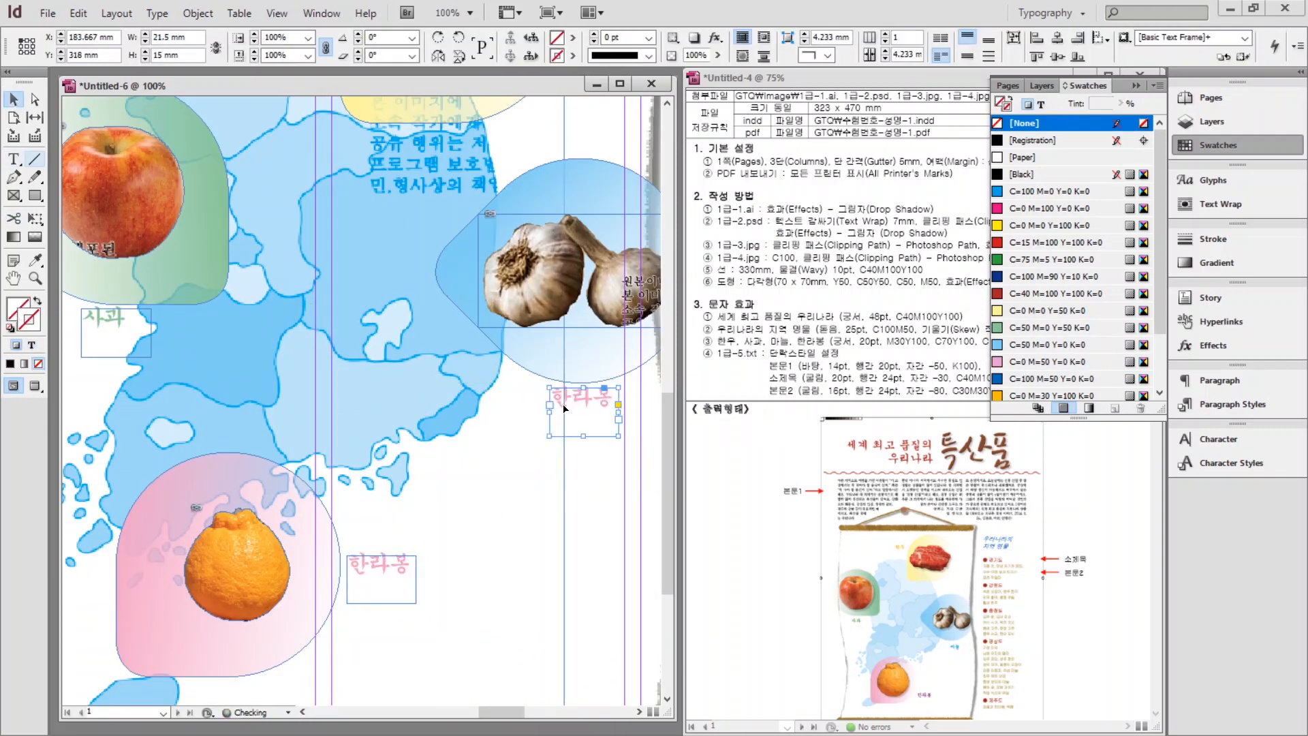
Change the label beside the garlic to 마늘, coloured C=50 M=0 Y=0 K=0 blue.
double_click(576, 402)
key("ctrl+a")
type("마늘")
key("ctrl+a")
left_click(1050, 344)
Preview the whole page and nudge the wavy title line up slightly.
key("ctrl+0")
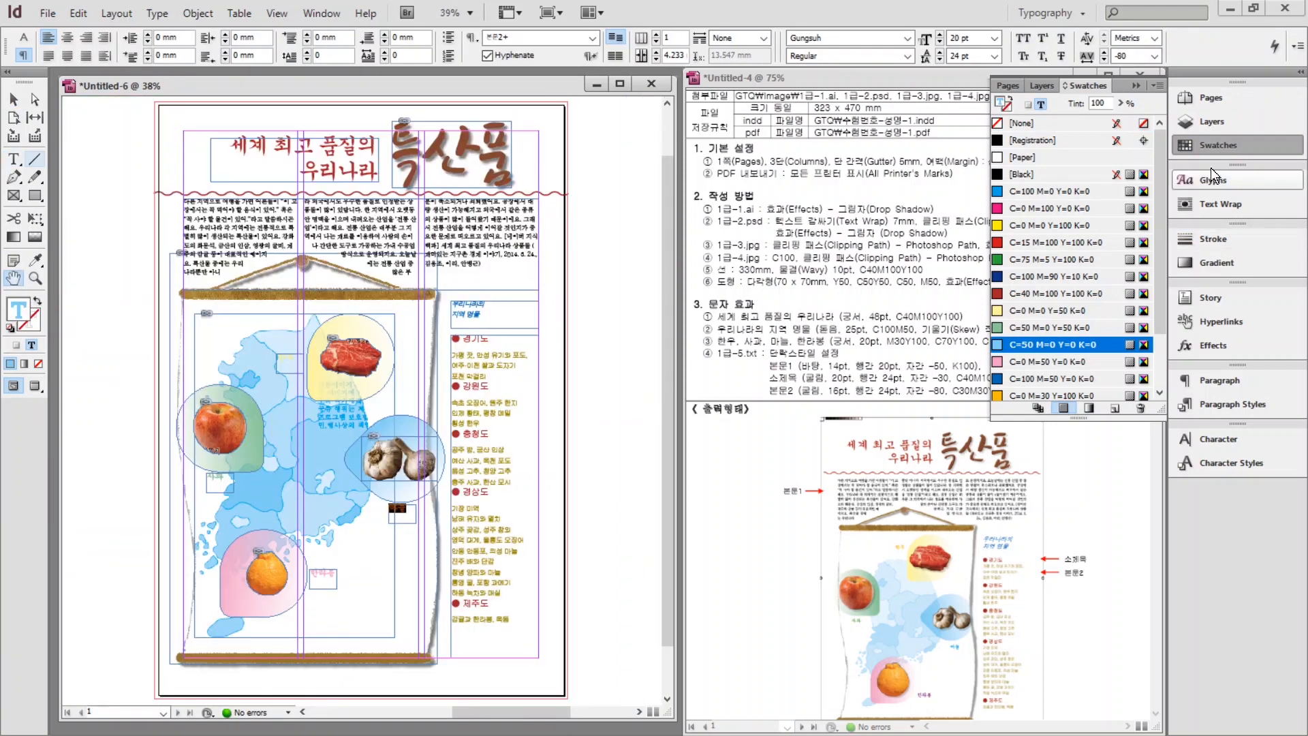
key("Escape")
key("w")
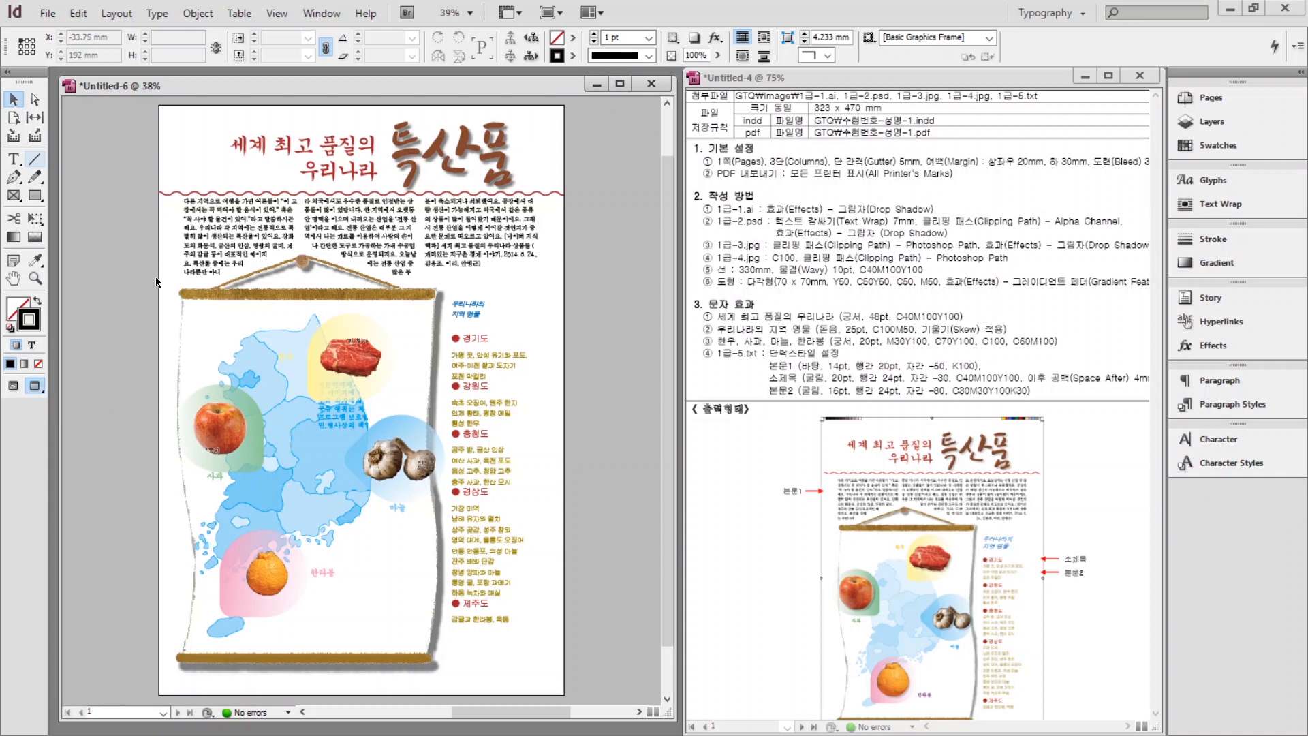
left_click(175, 194)
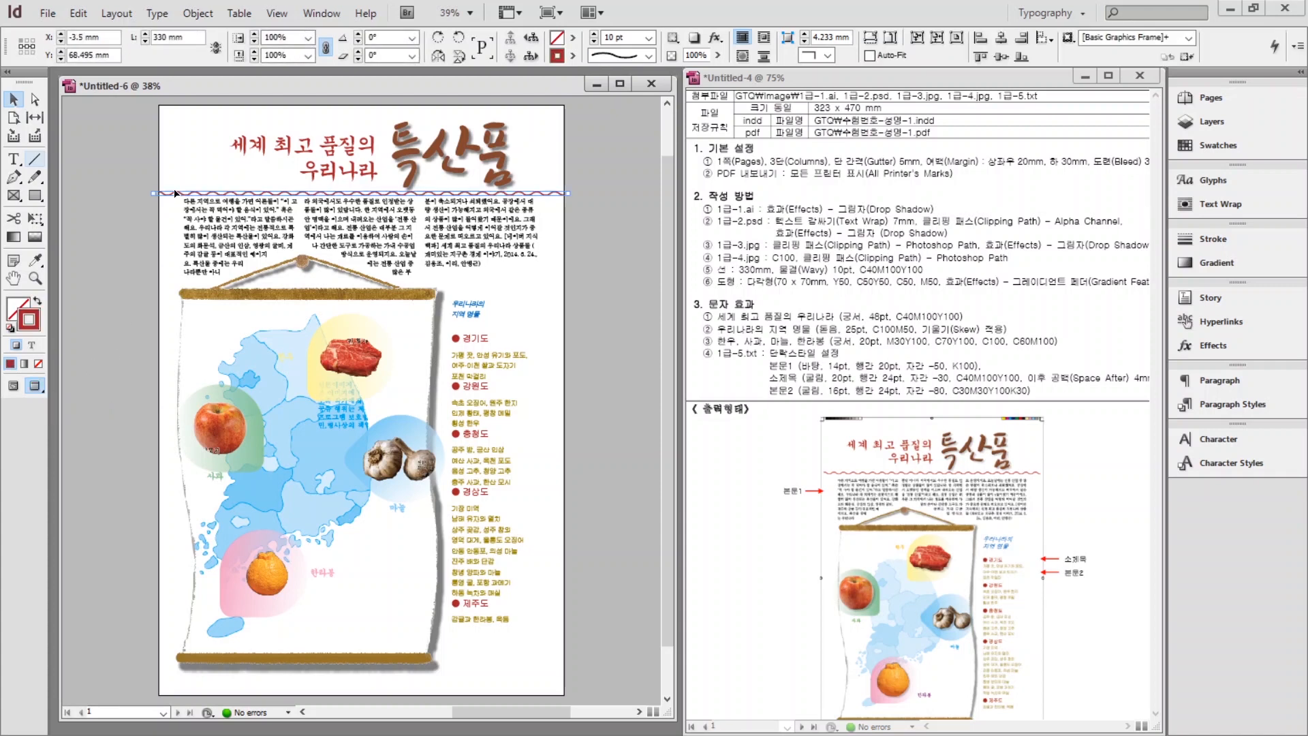
key("Up")
key("Up")
key("Up")
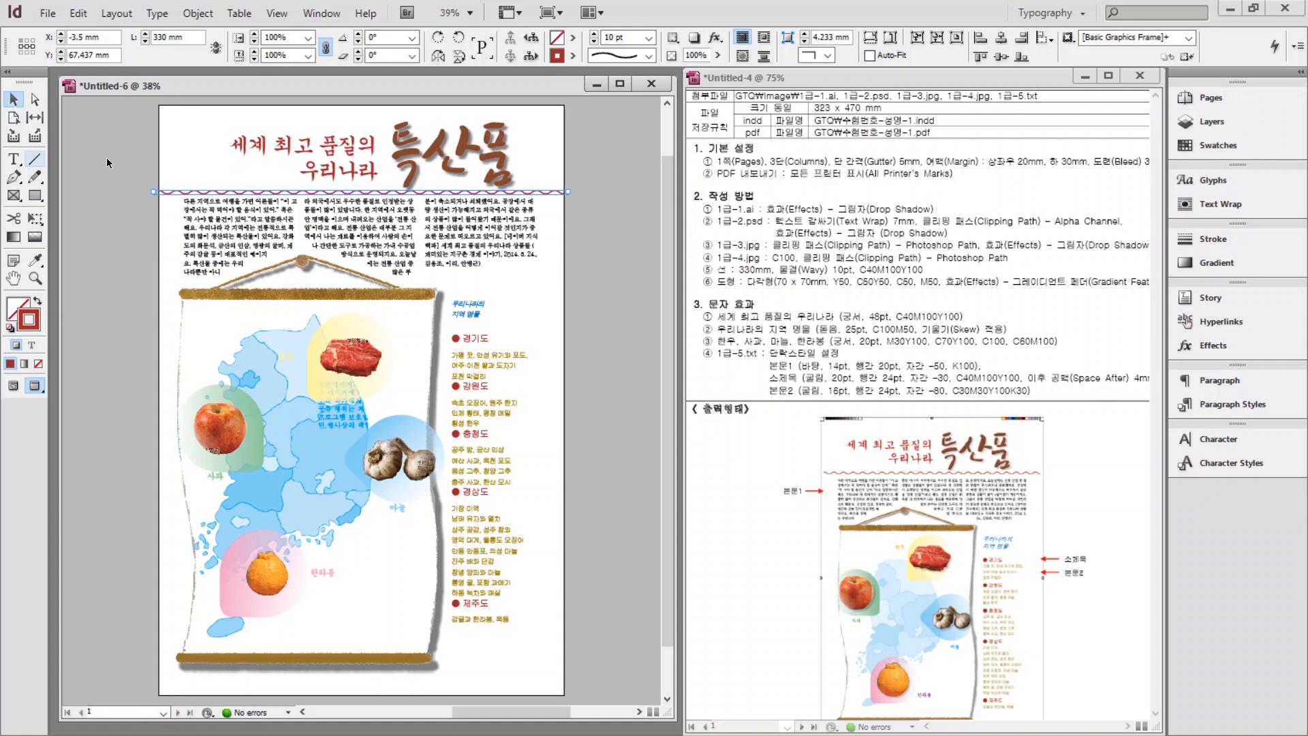
left_click(107, 162)
left_click(48, 13)
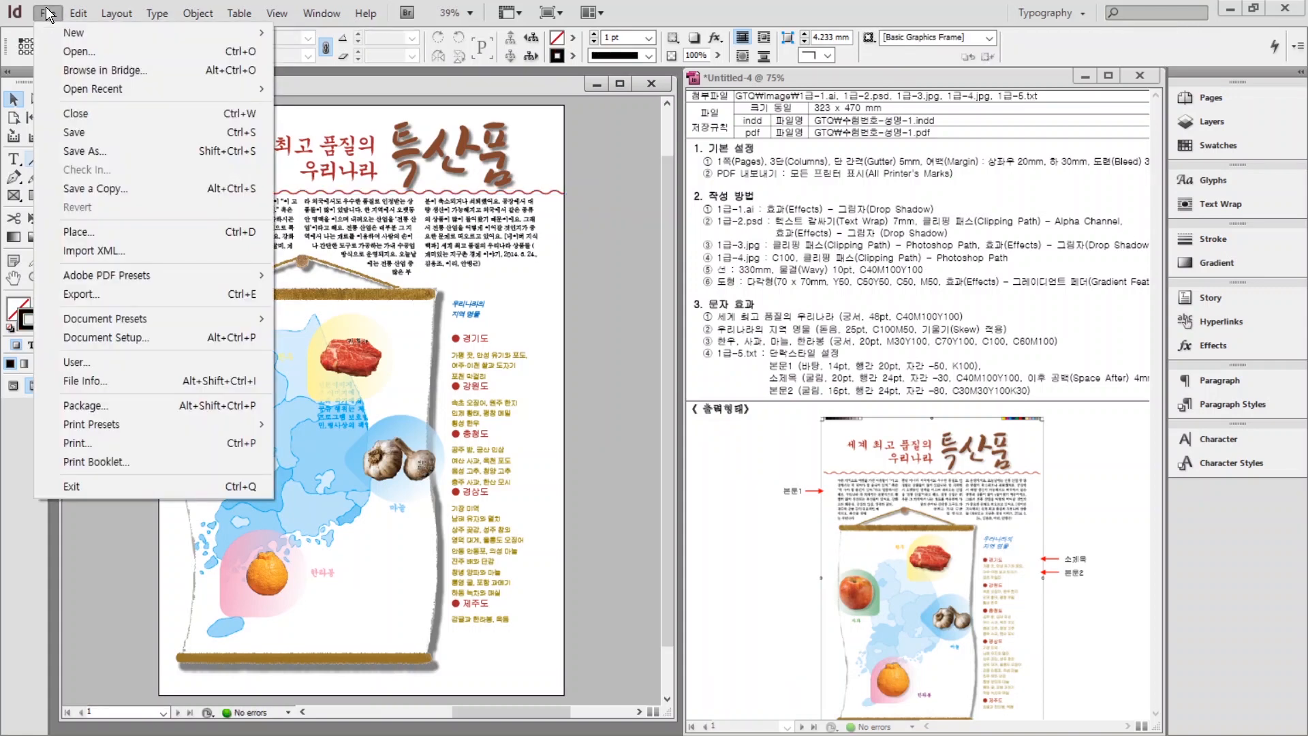
Save the layout in Documents > GTQ, named with the candidate's exam number and name.
left_click(66, 137)
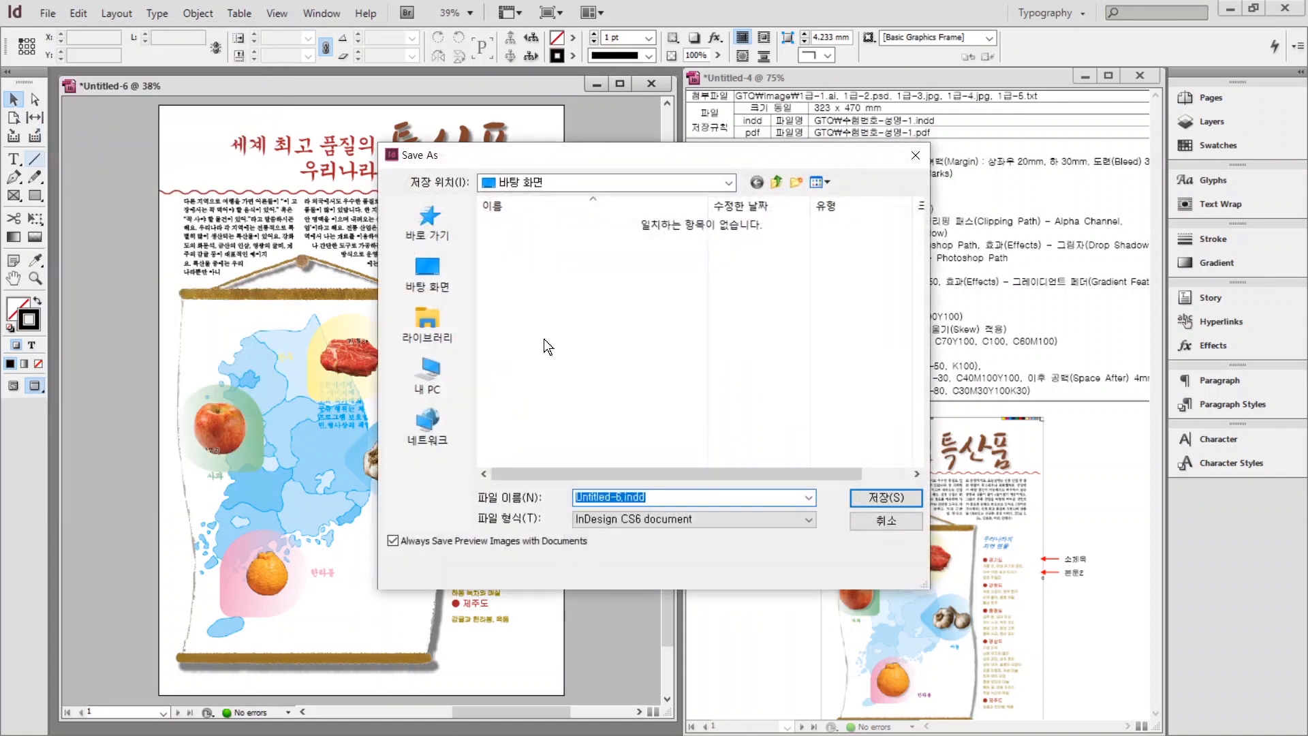
left_click(428, 325)
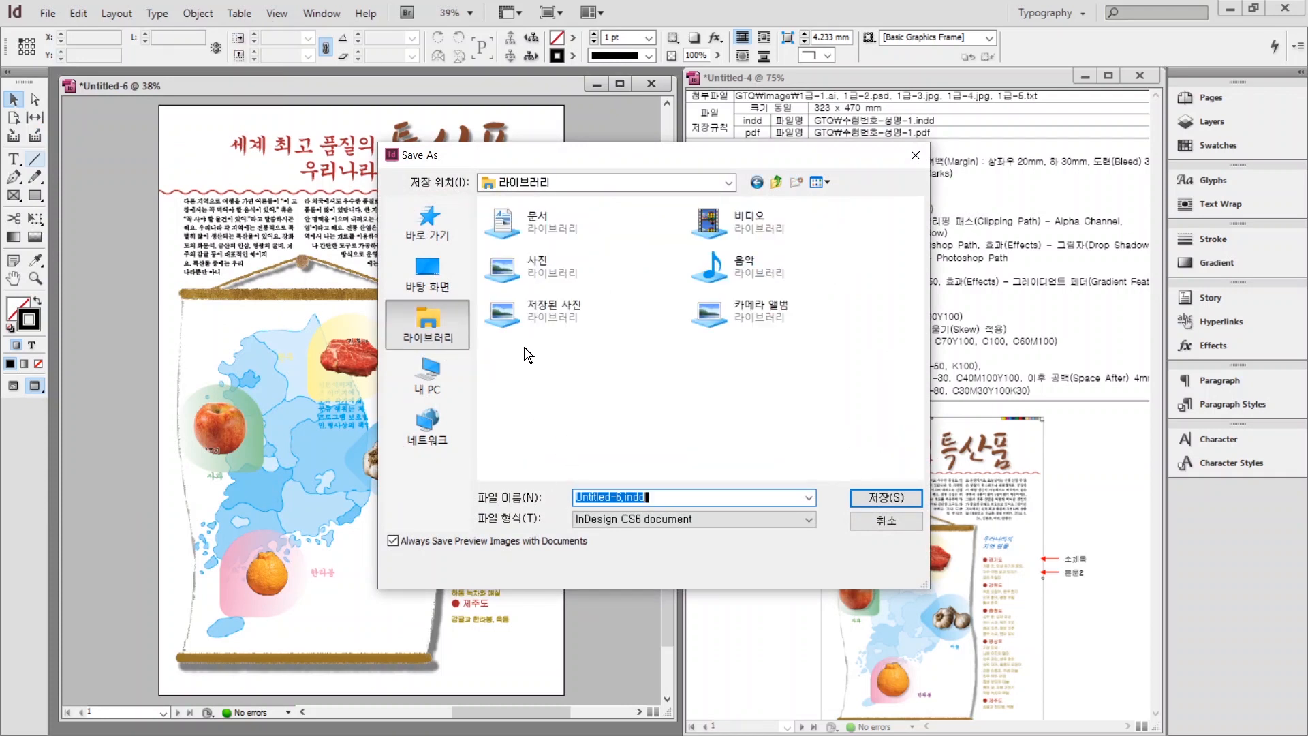
double_click(547, 214)
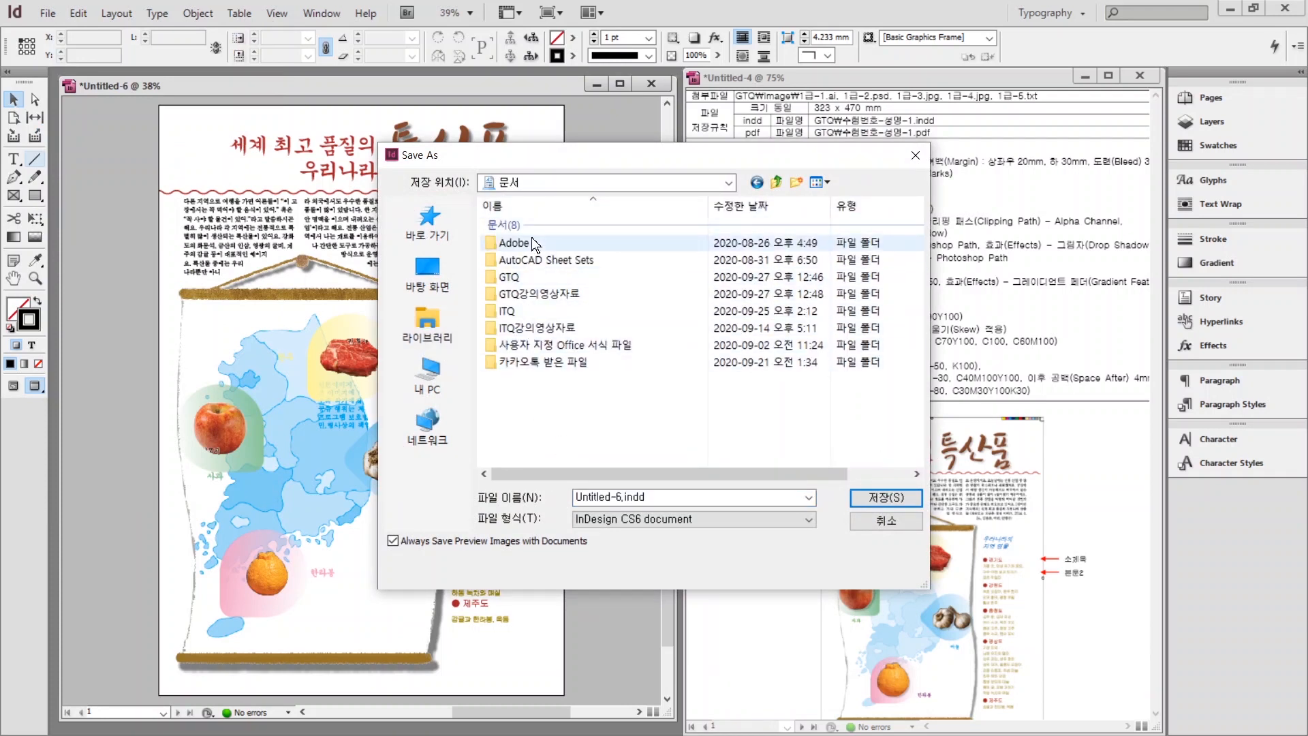
double_click(529, 278)
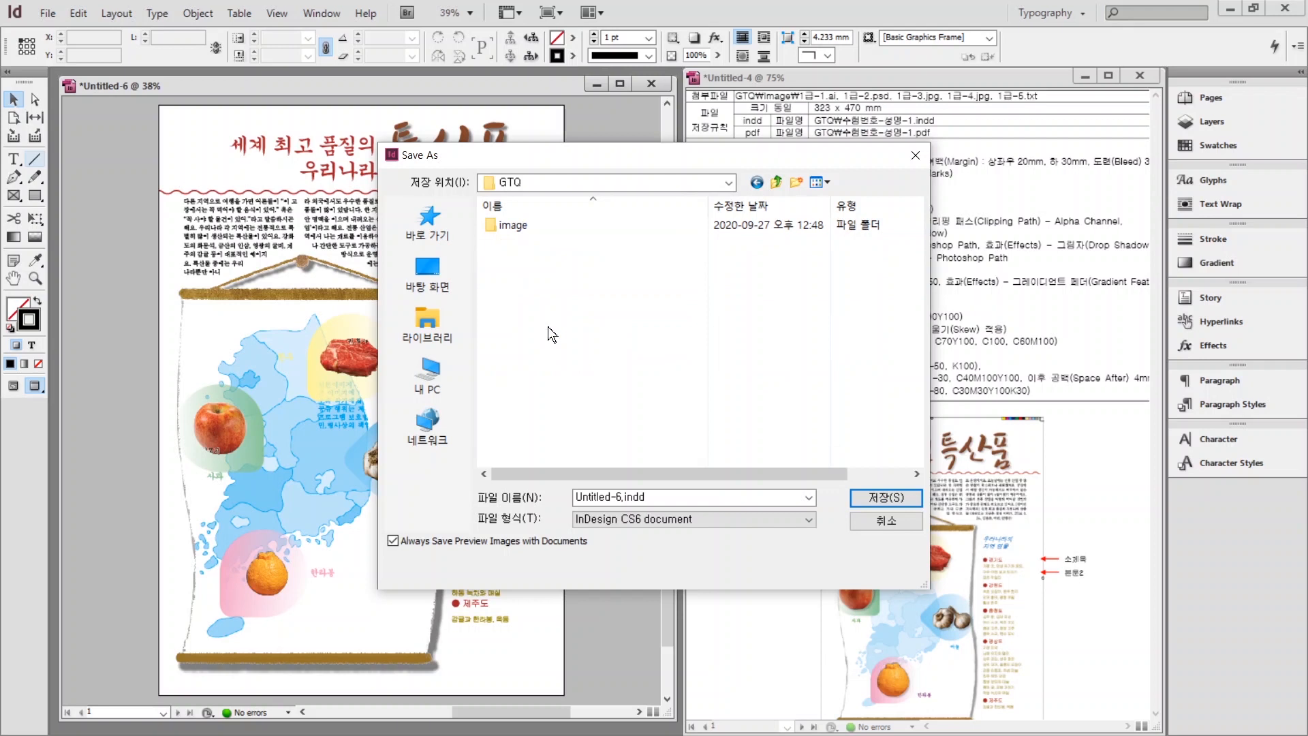
left_click(655, 497)
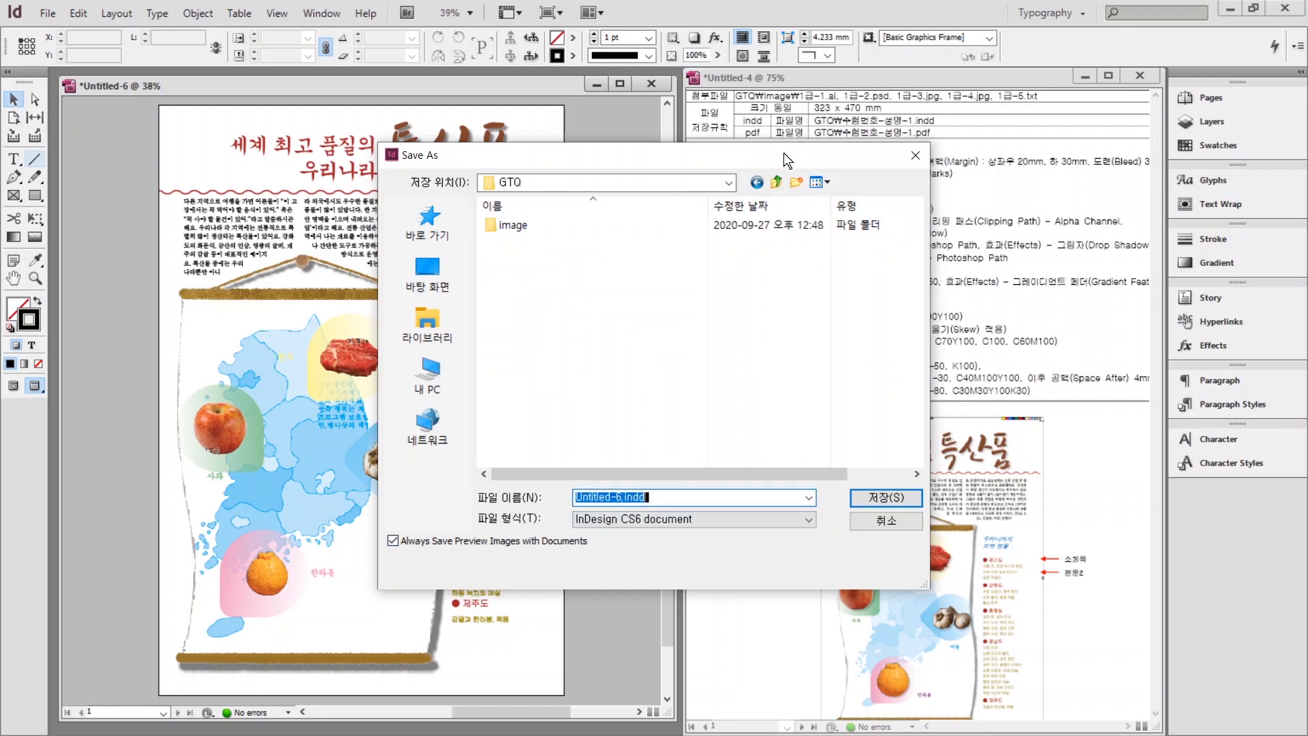
type("ㅎ")
type("123456789")
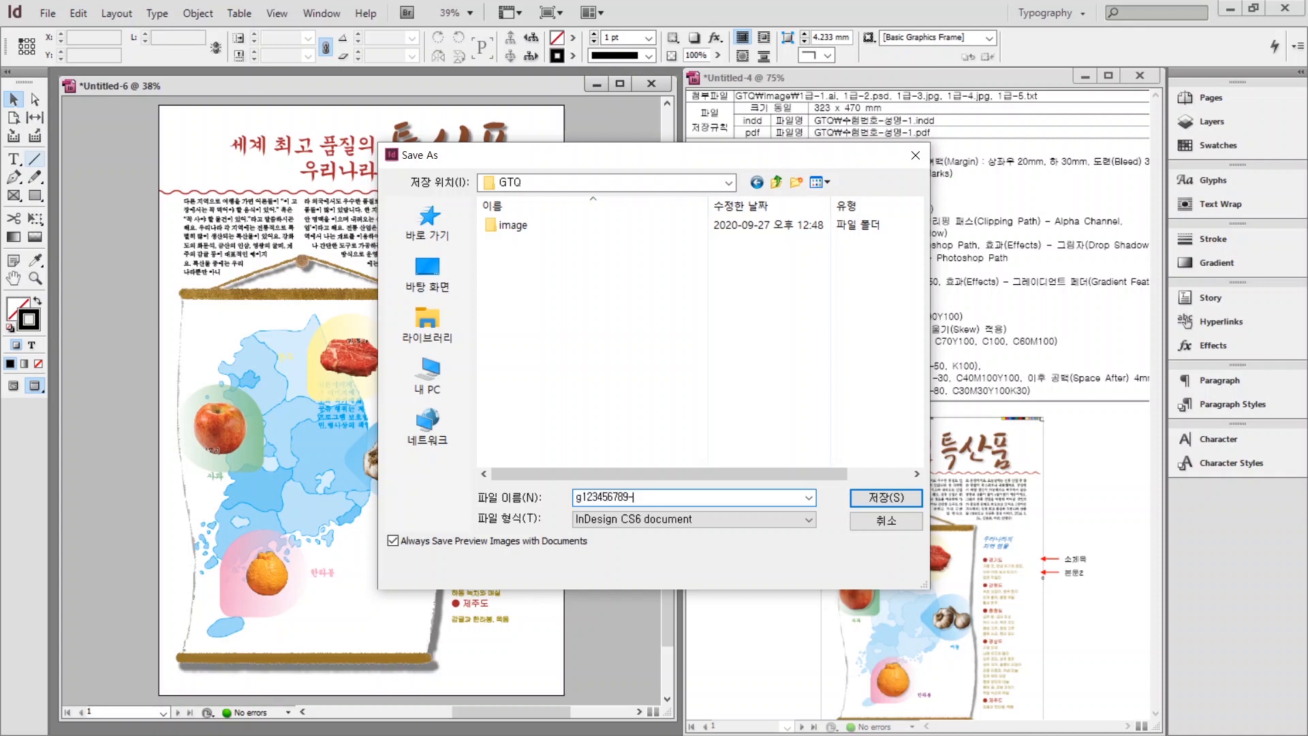
left_click(886, 497)
Select the 우리나라의 지역 명물 frame, then clear the selection.
left_click(519, 318)
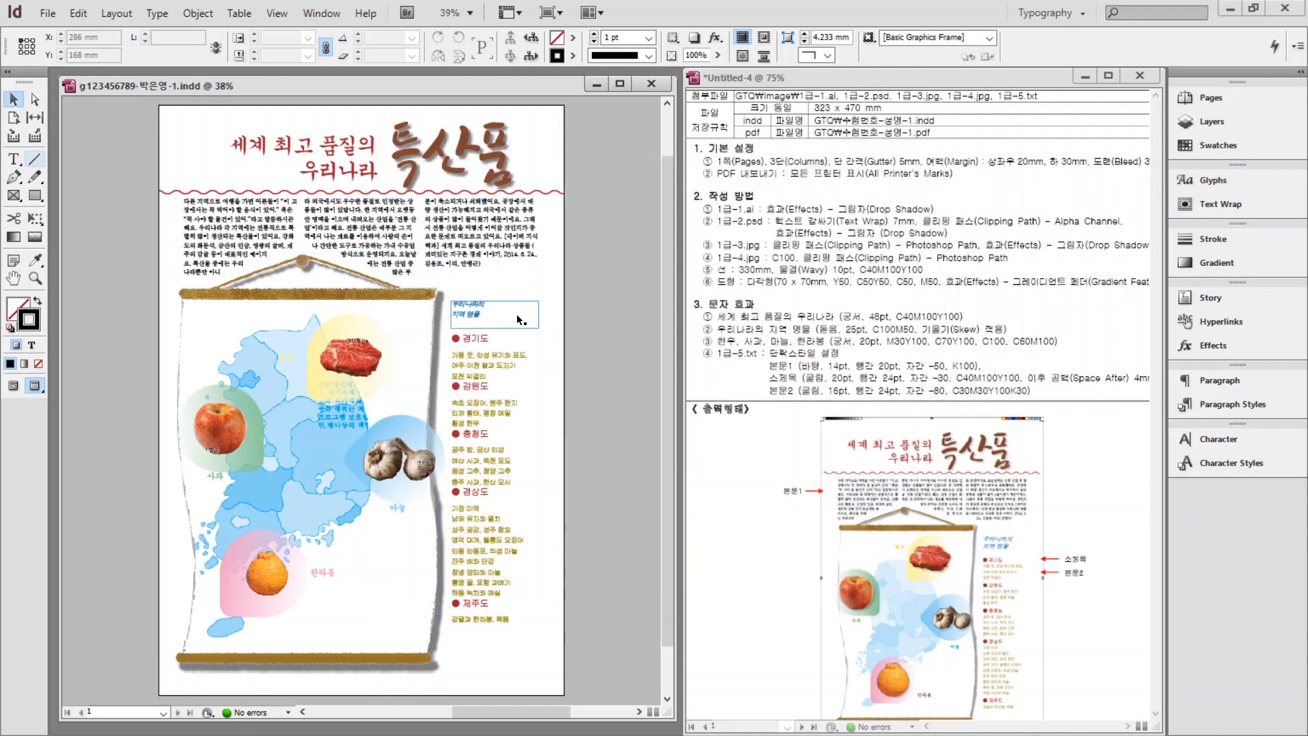
left_click(622, 203)
left_click(41, 12)
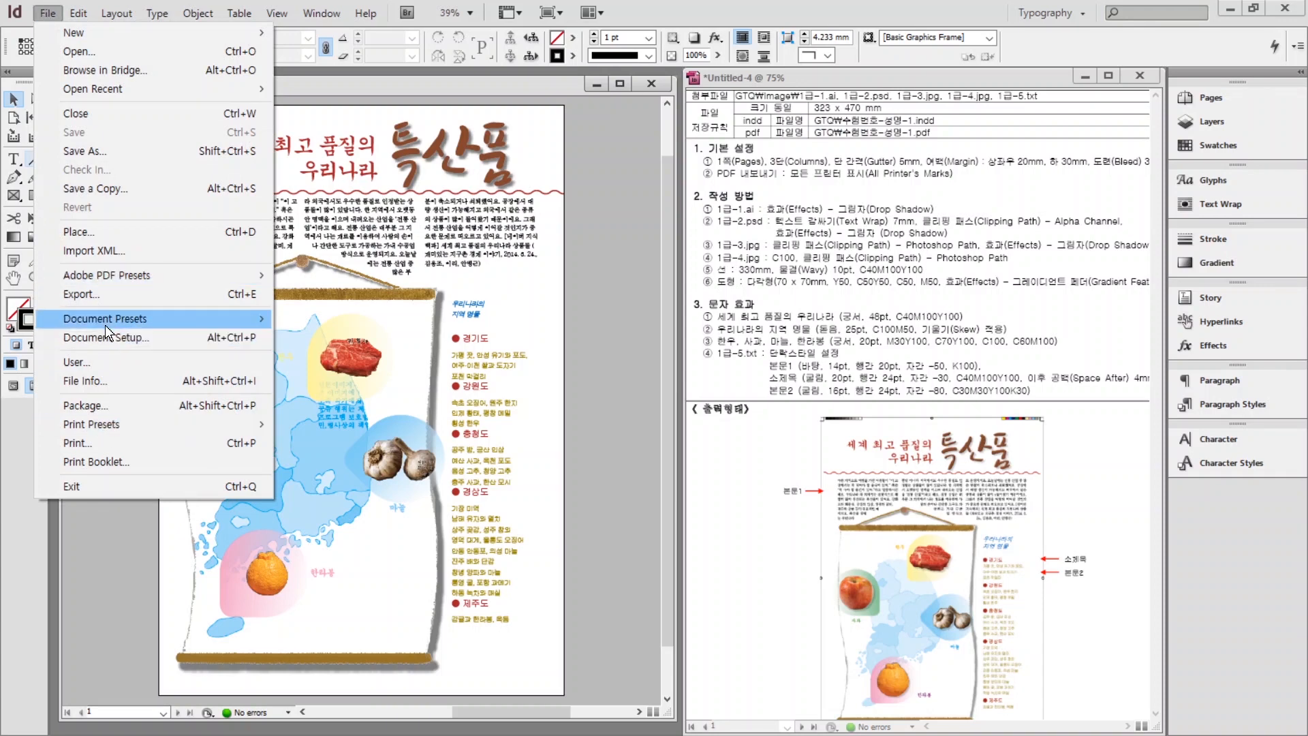
Export the layout as Adobe PDF (Print) to GTQ with all printer's marks.
left_click(98, 302)
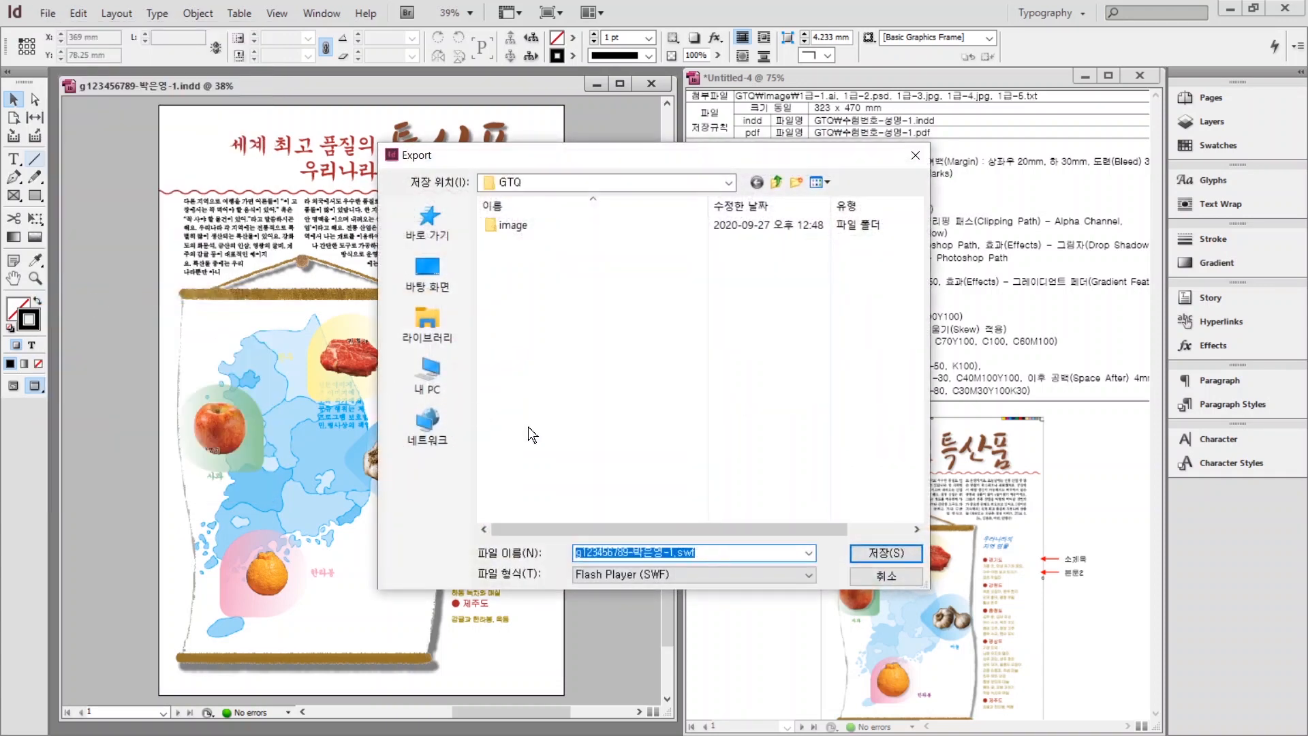
left_click(613, 575)
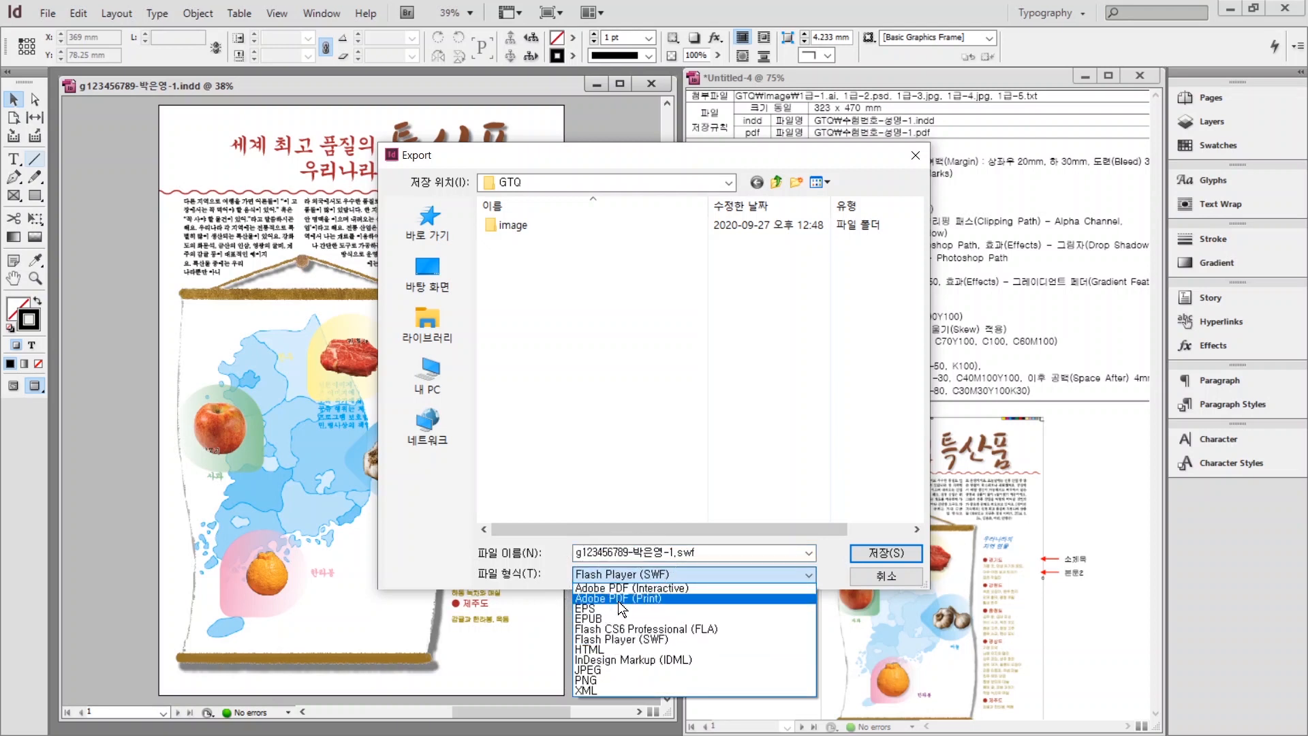
left_click(618, 601)
key("Return")
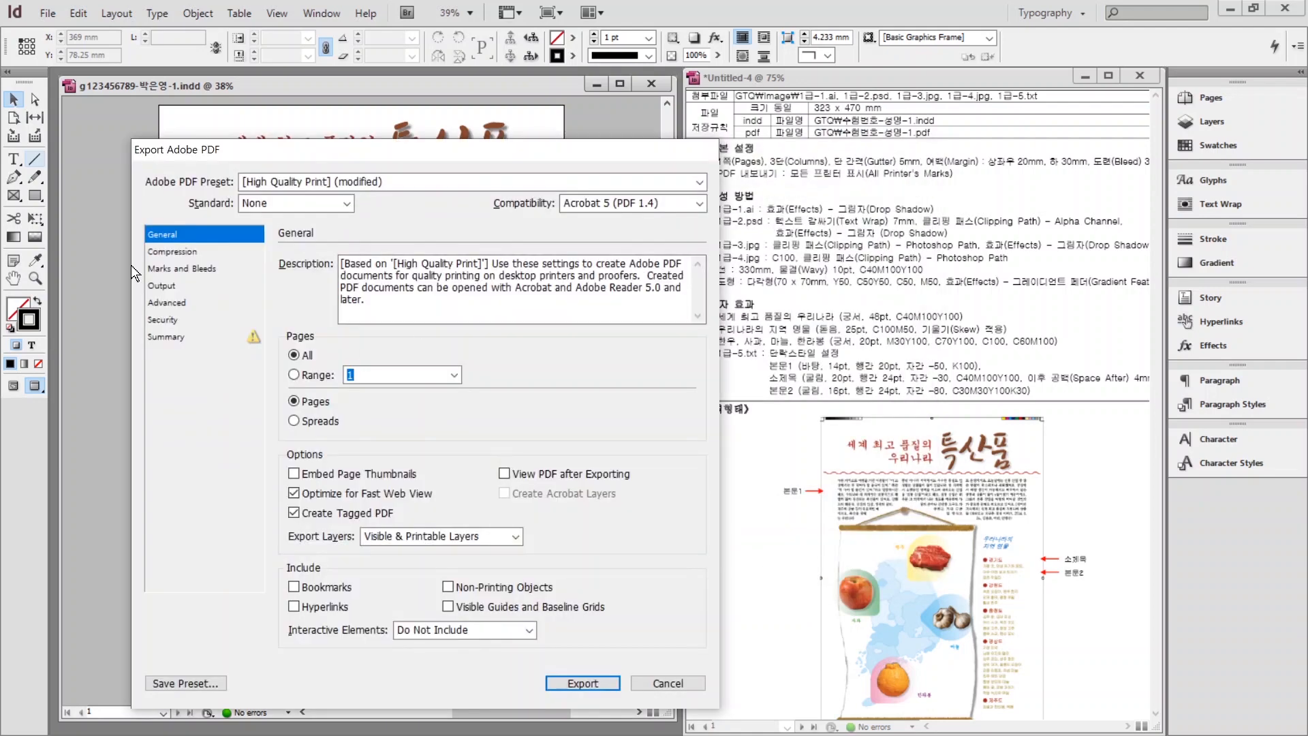
left_click_drag(304, 150, 321, 116)
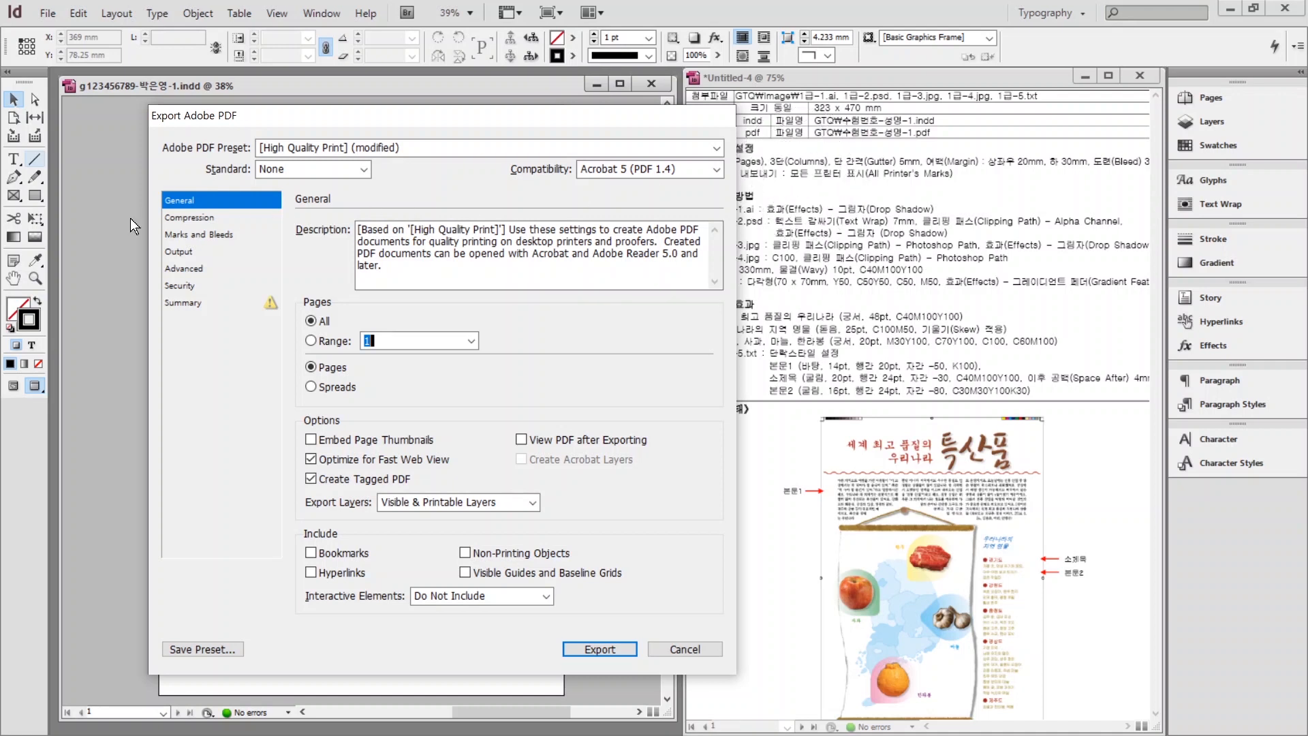
left_click(179, 235)
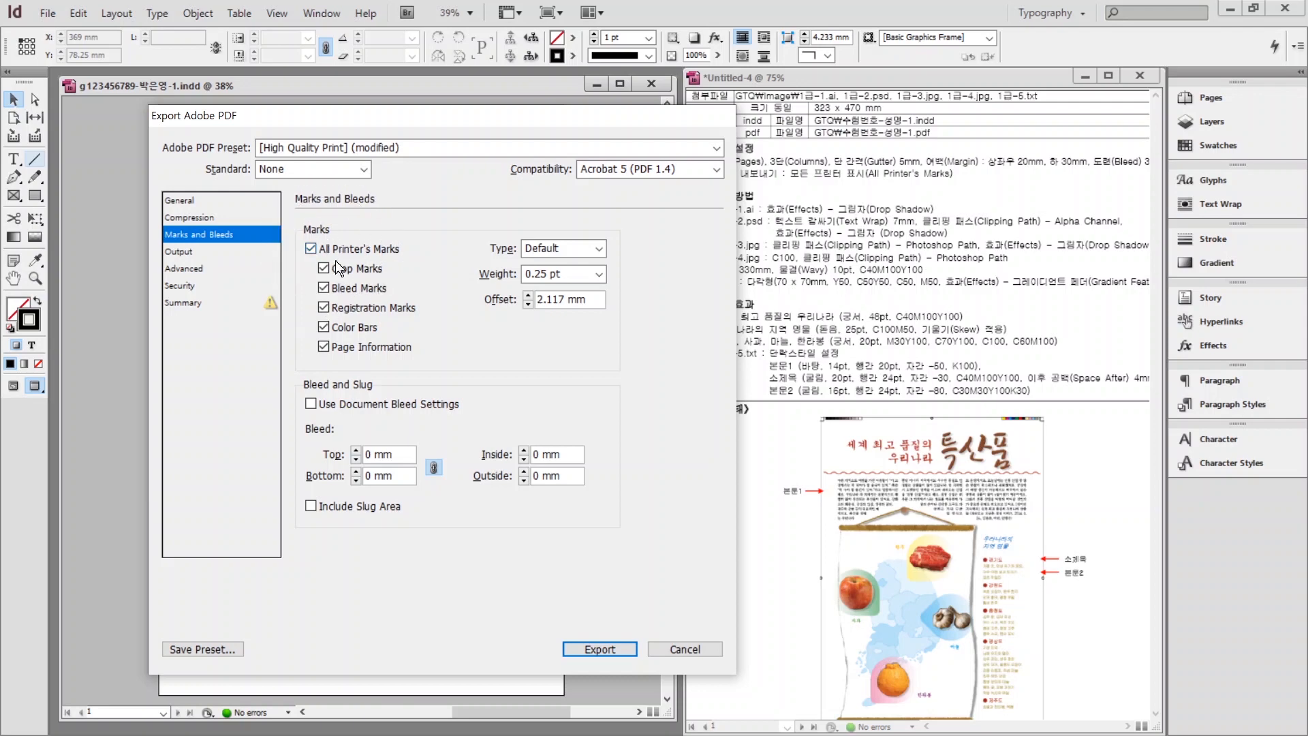
left_click(598, 651)
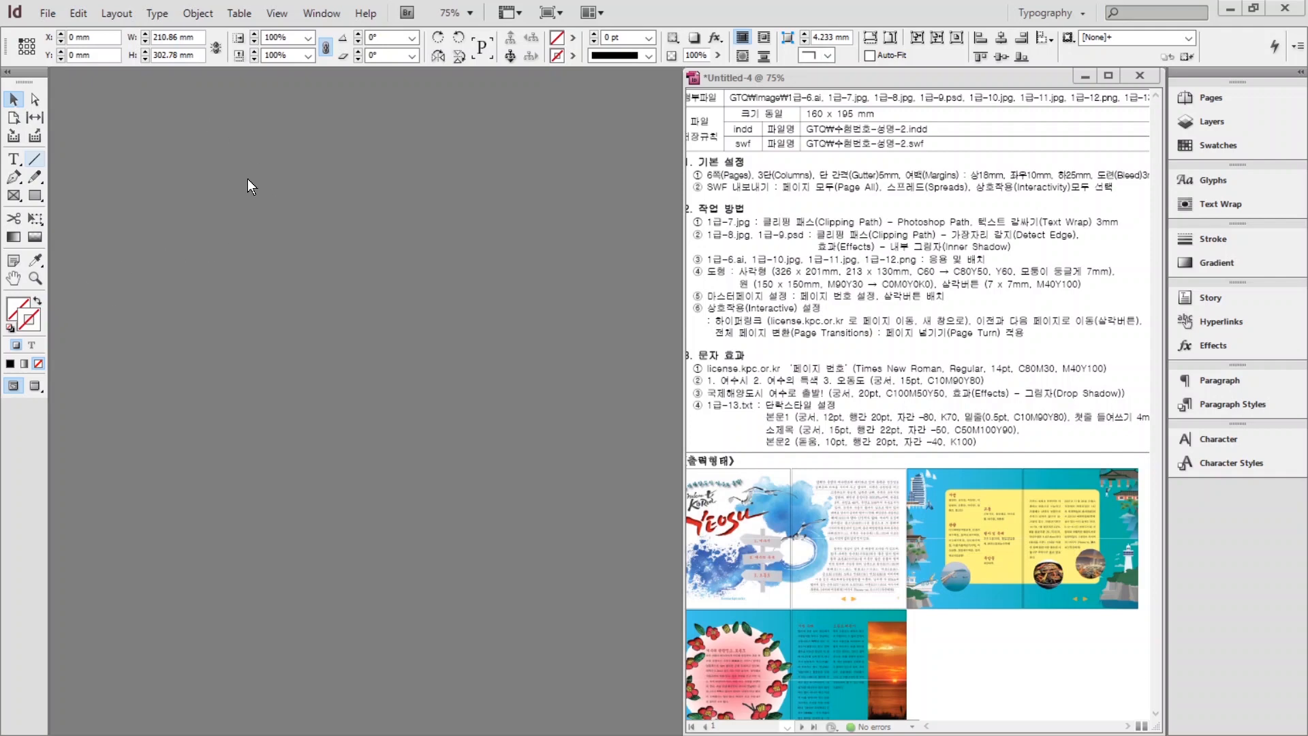
Start a new 6-page document sized 160 × 195 mm.
left_click(47, 13)
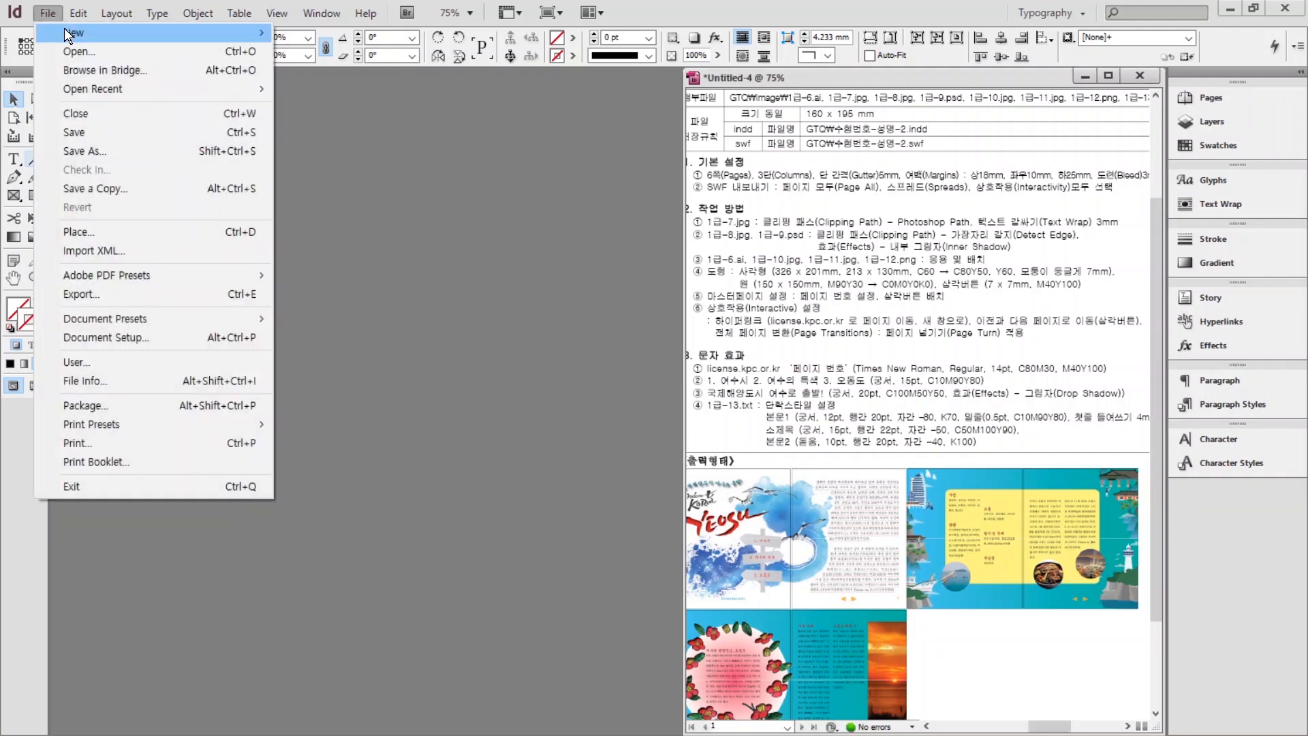
mouse_move(67, 34)
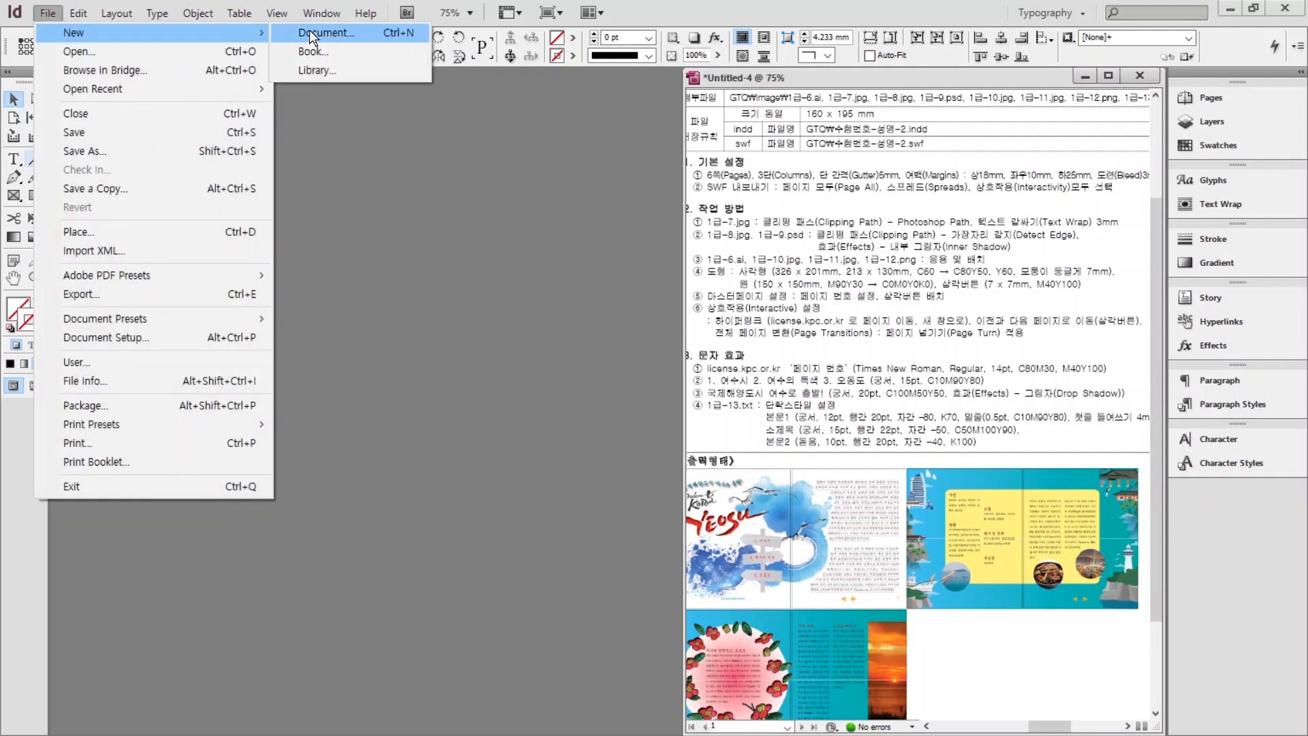
left_click(309, 32)
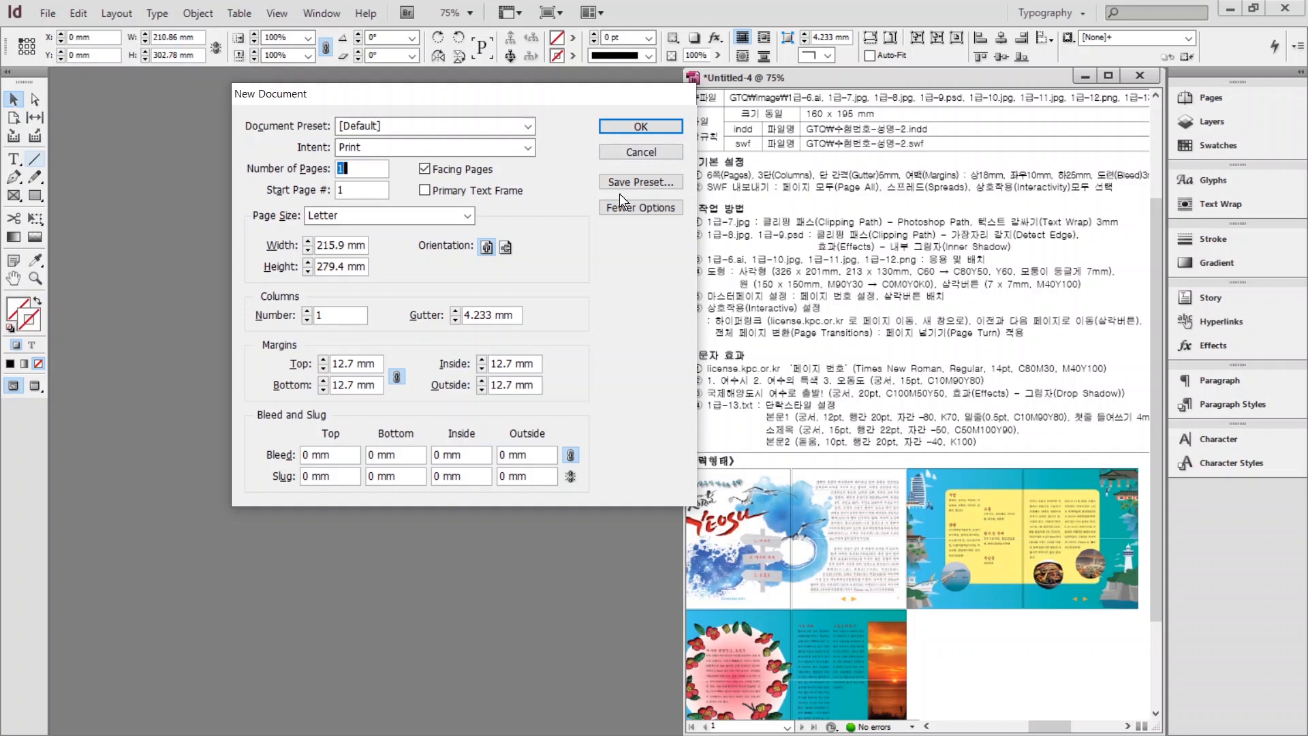
type("6")
double_click(328, 247)
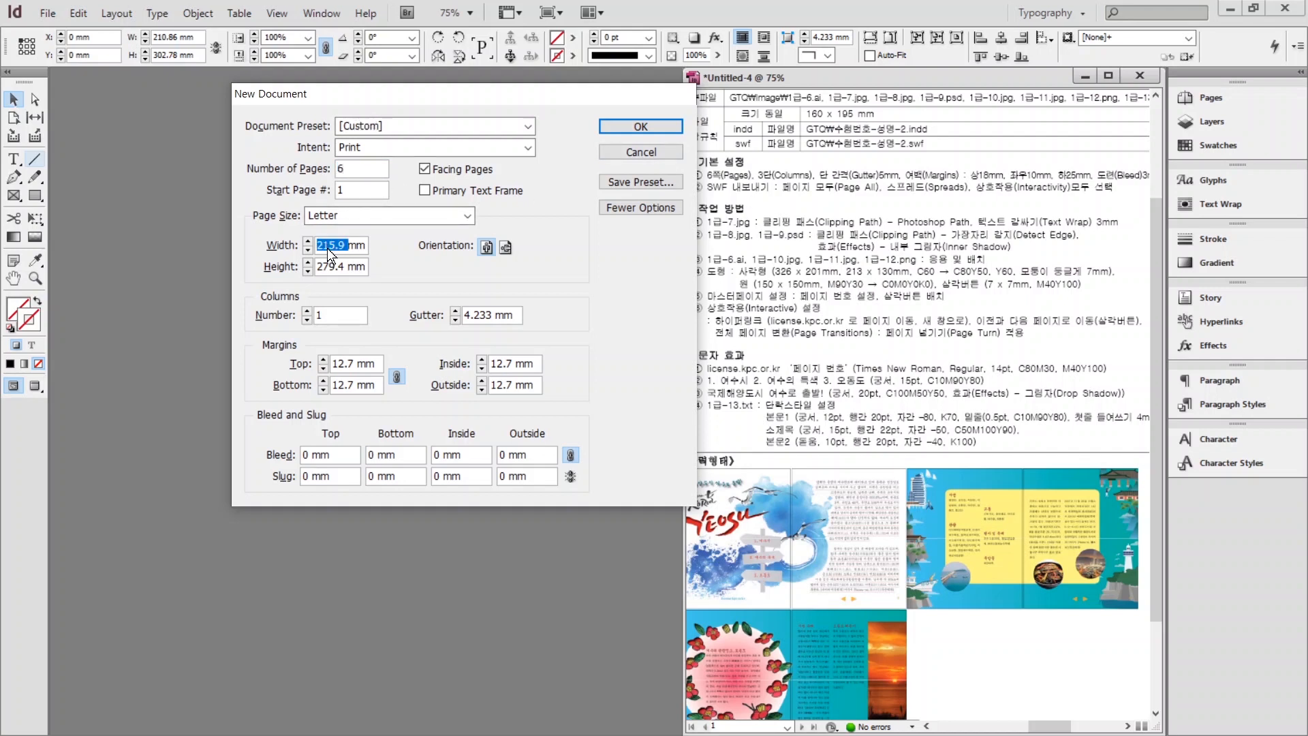
type("160")
key("Tab")
type("195")
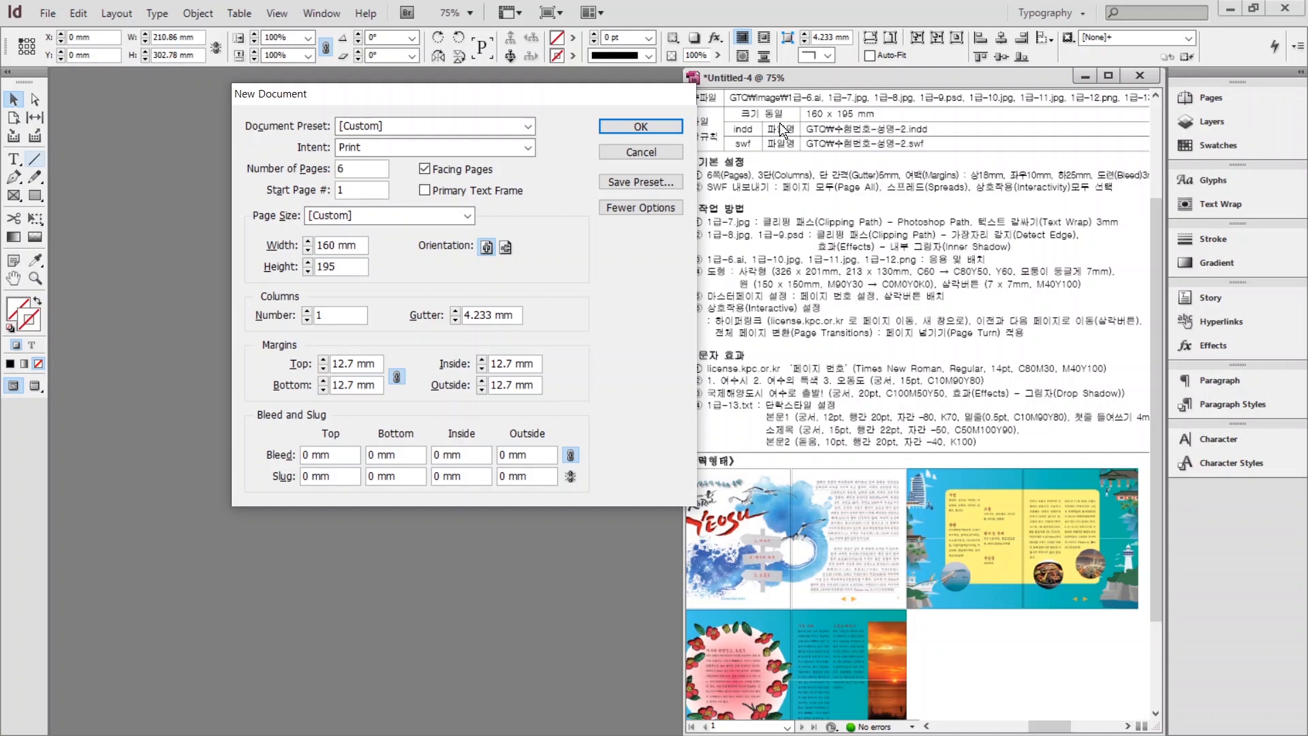
Set 3 columns with a 5 mm gutter and unlinked margins of 18/25/10/10 mm.
left_click(307, 310)
left_click(307, 310)
left_click(457, 311)
left_click(397, 377)
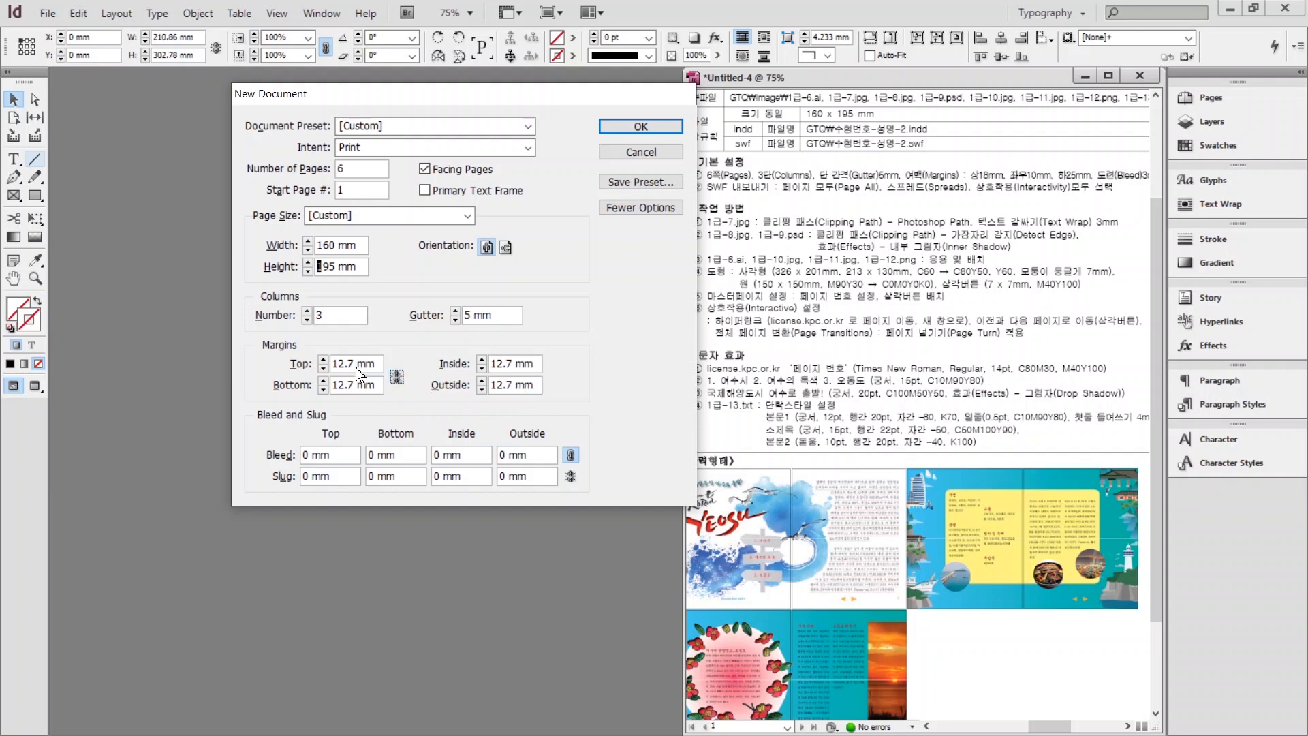
left_click_drag(334, 363, 355, 351)
type("18")
key("Tab")
type("25")
key("Tab")
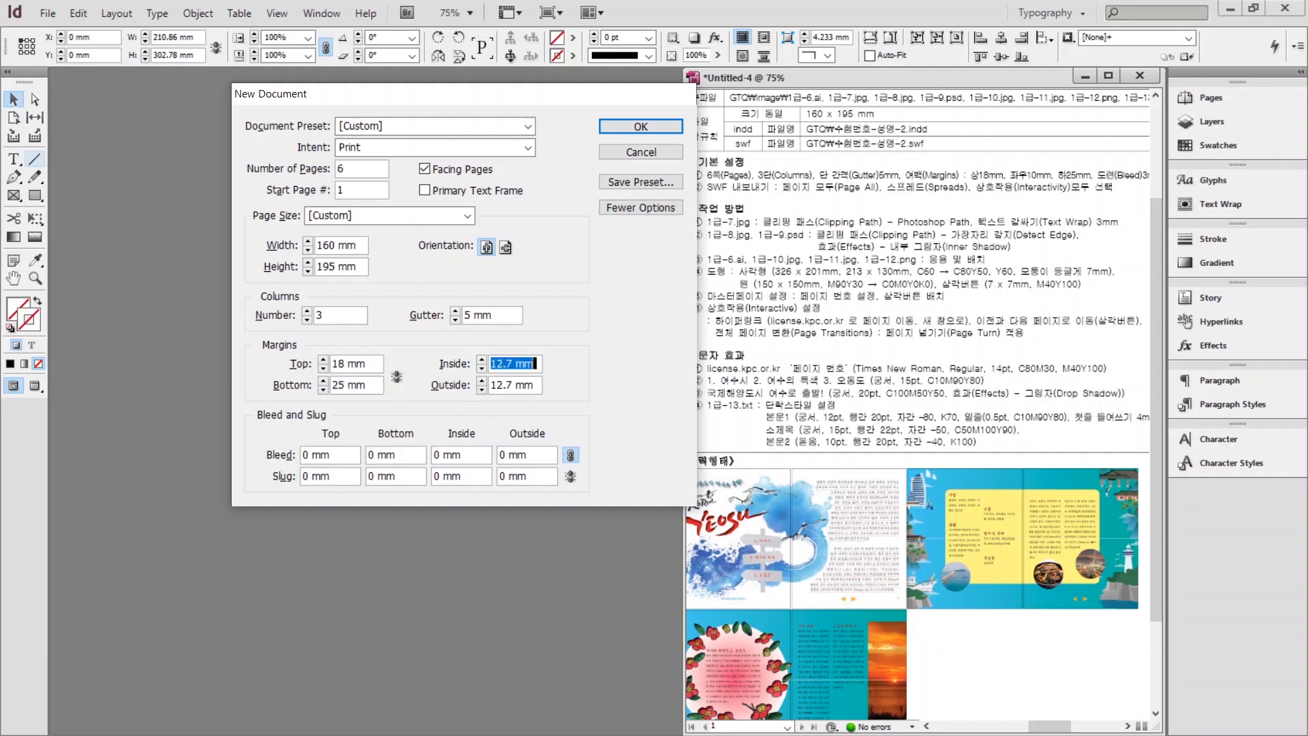
type("10")
key("Tab")
type("10")
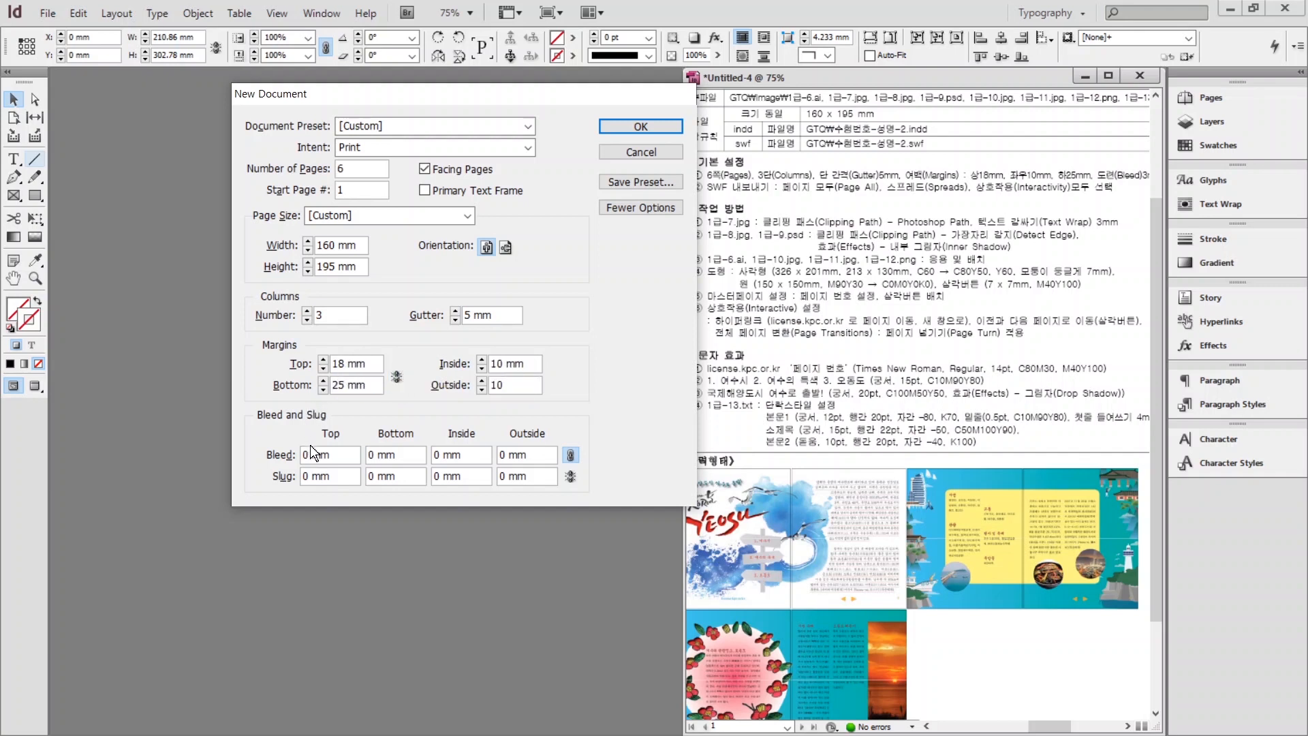
Add a 3 mm bleed, create the document and reposition its window.
left_click(335, 457)
type("3")
left_click(633, 128)
left_click_drag(832, 94, 205, 81)
left_click_drag(622, 288, 666, 284)
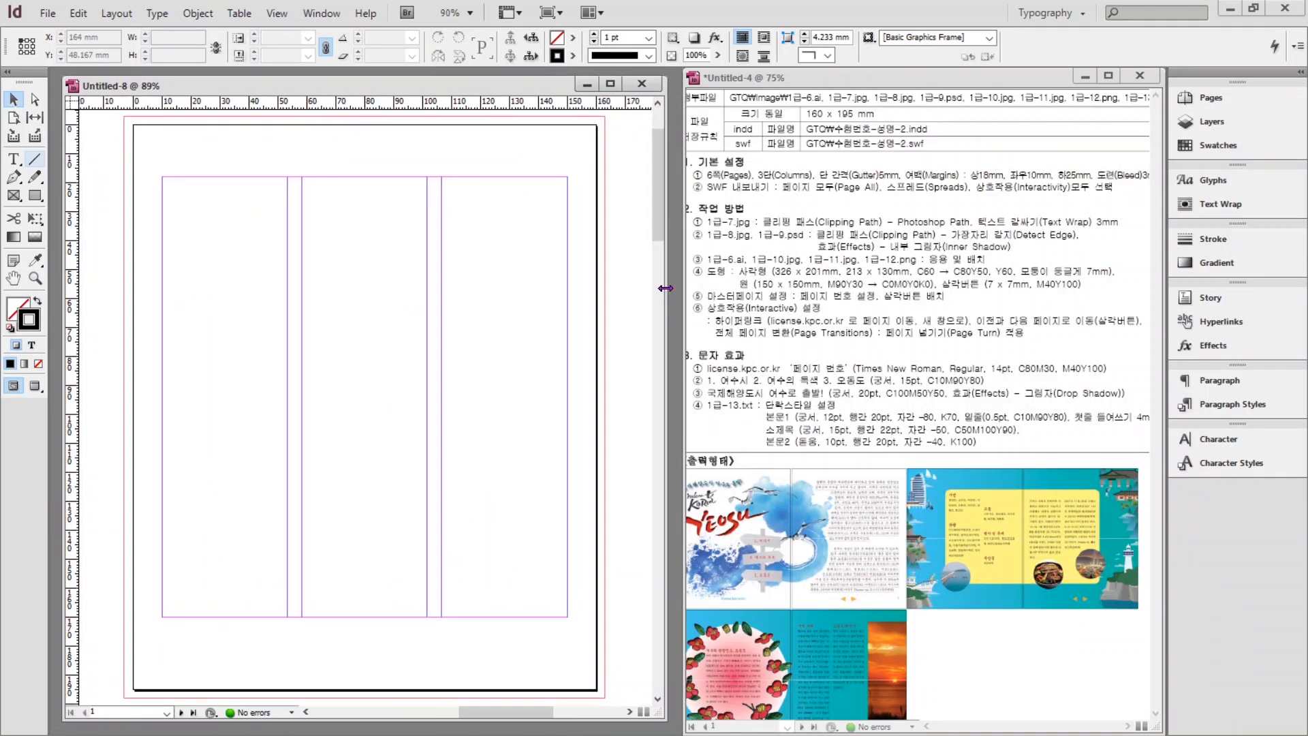
Fit the page in the window and duplicate the C=100 M=90 Y=10 K=0 swatch.
key("ctrl+0")
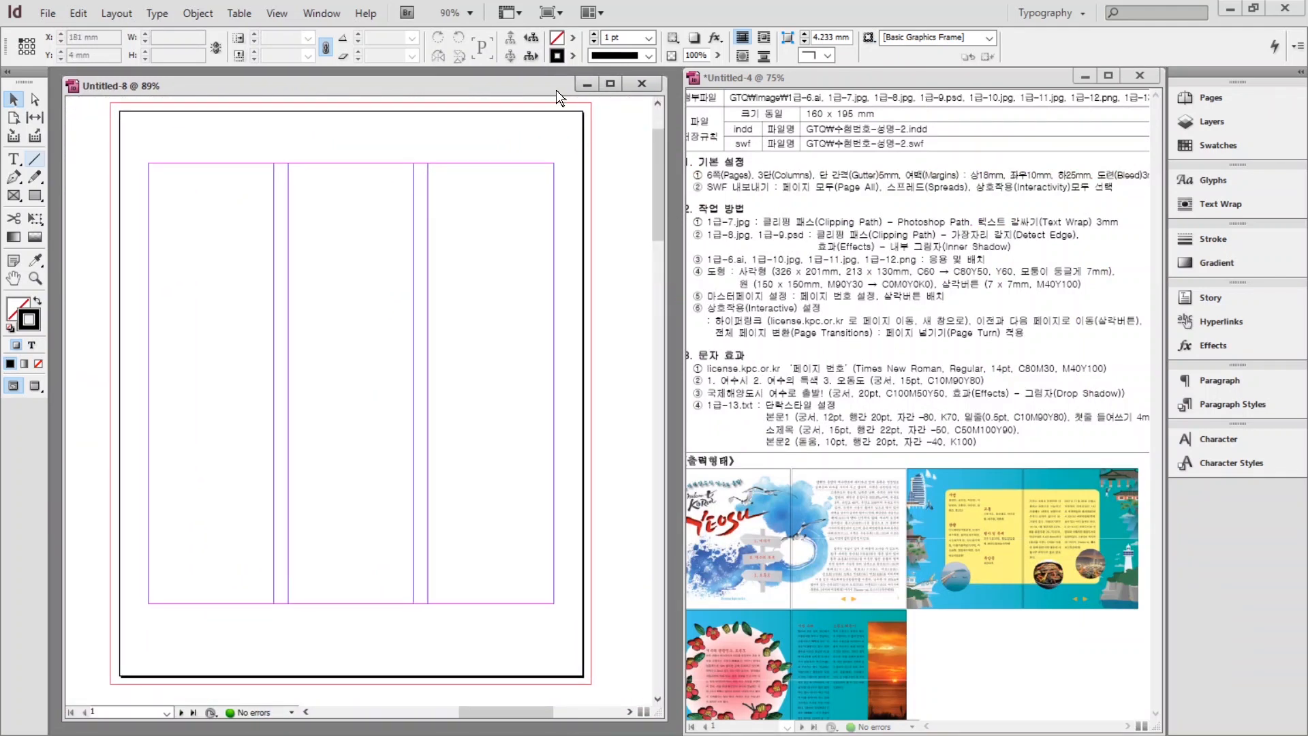
left_click(1216, 145)
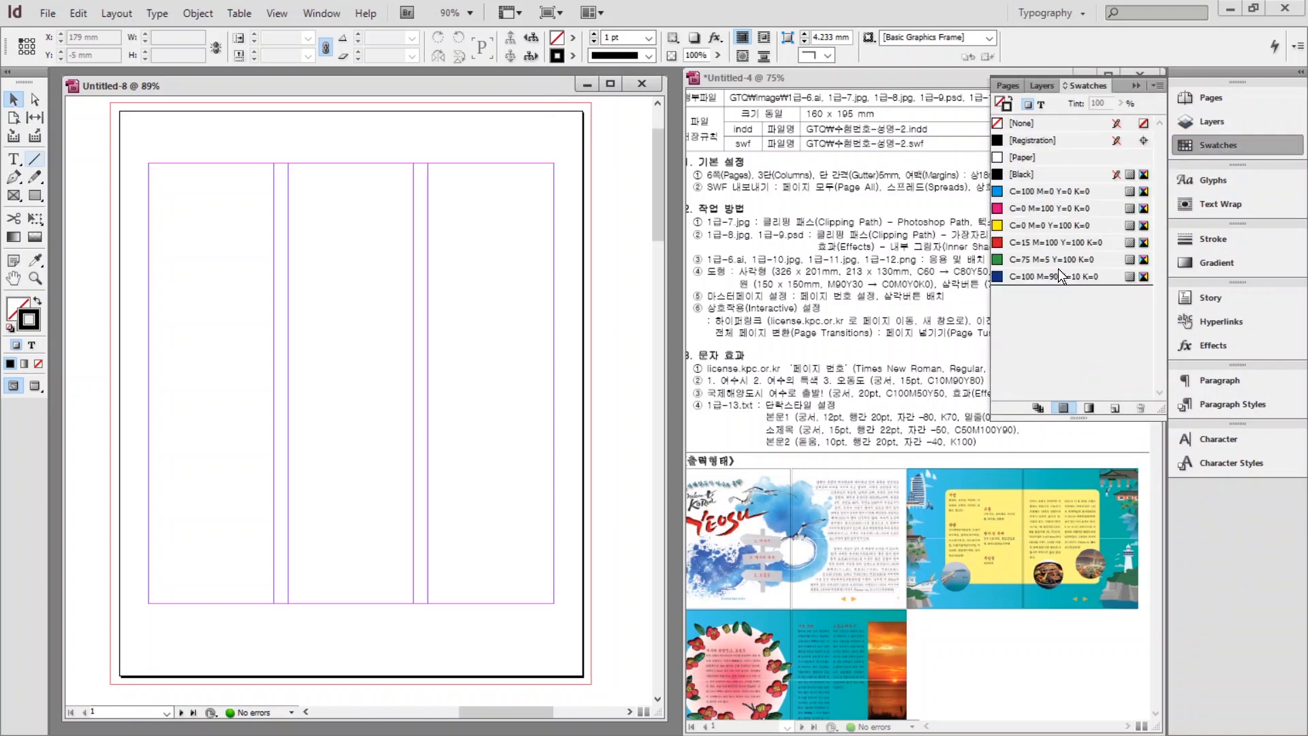
left_click(1049, 275)
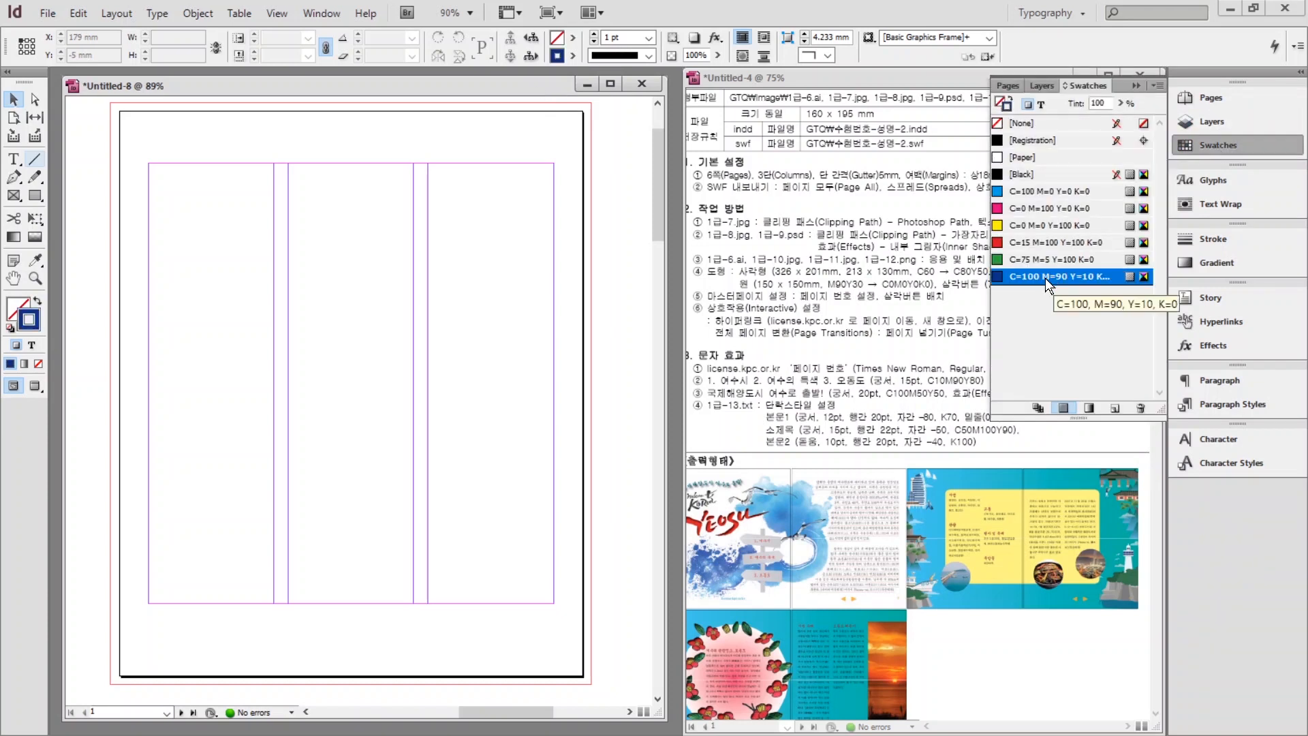
left_click(1115, 407)
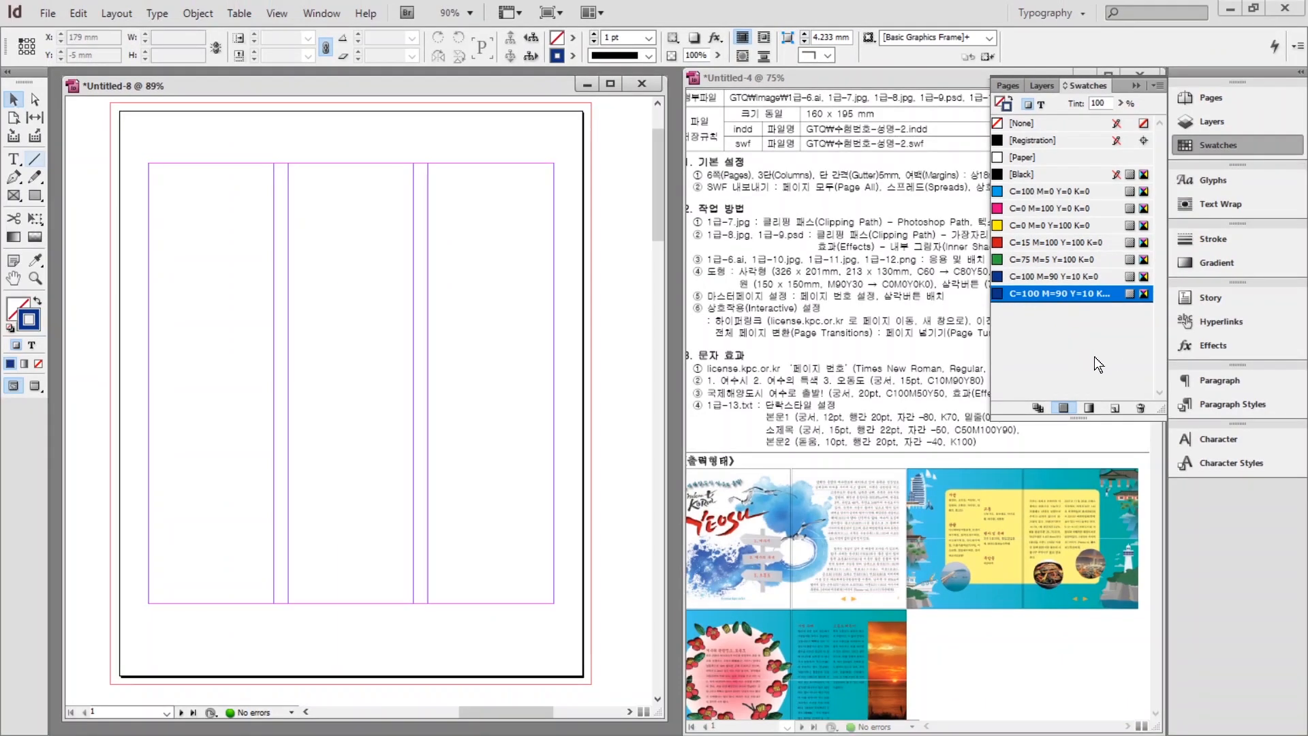
Make a default linear gradient, add it to the swatches, and show only gradient swatches.
left_click(1198, 266)
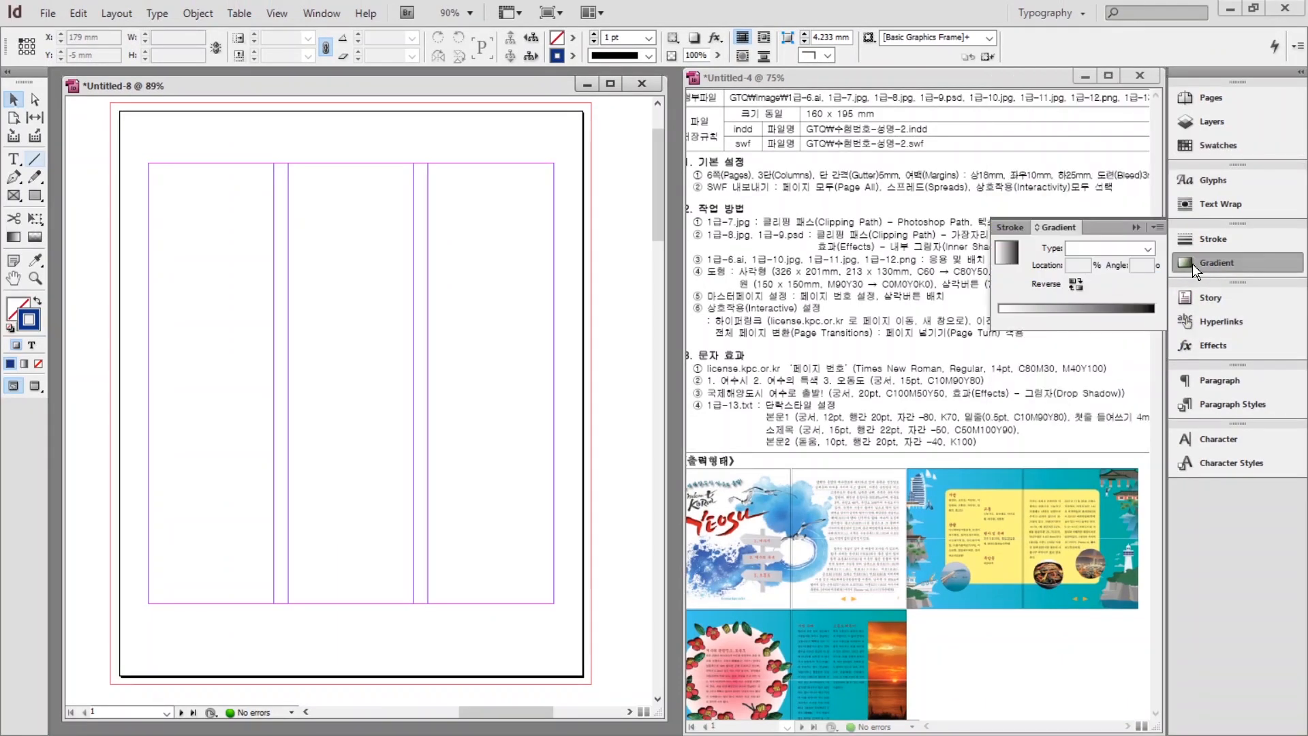
left_click(1084, 304)
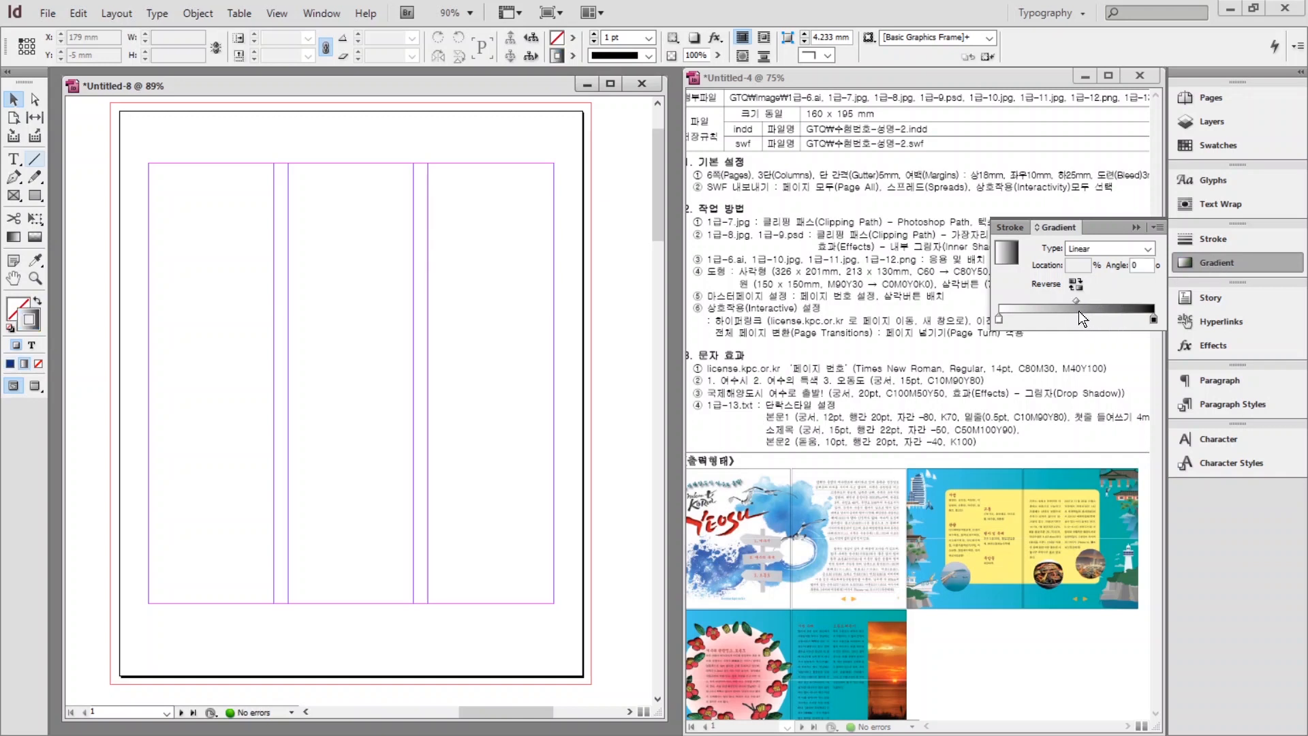
right_click(1073, 308)
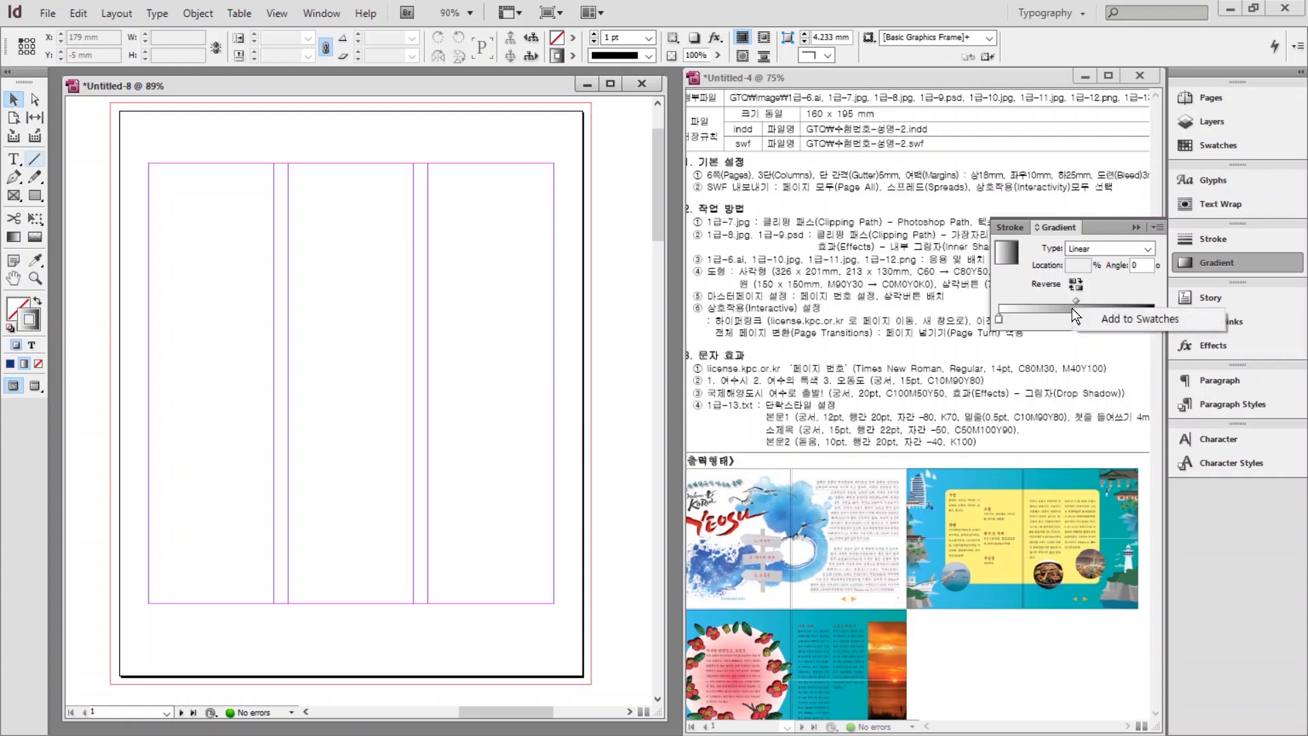
left_click(1130, 319)
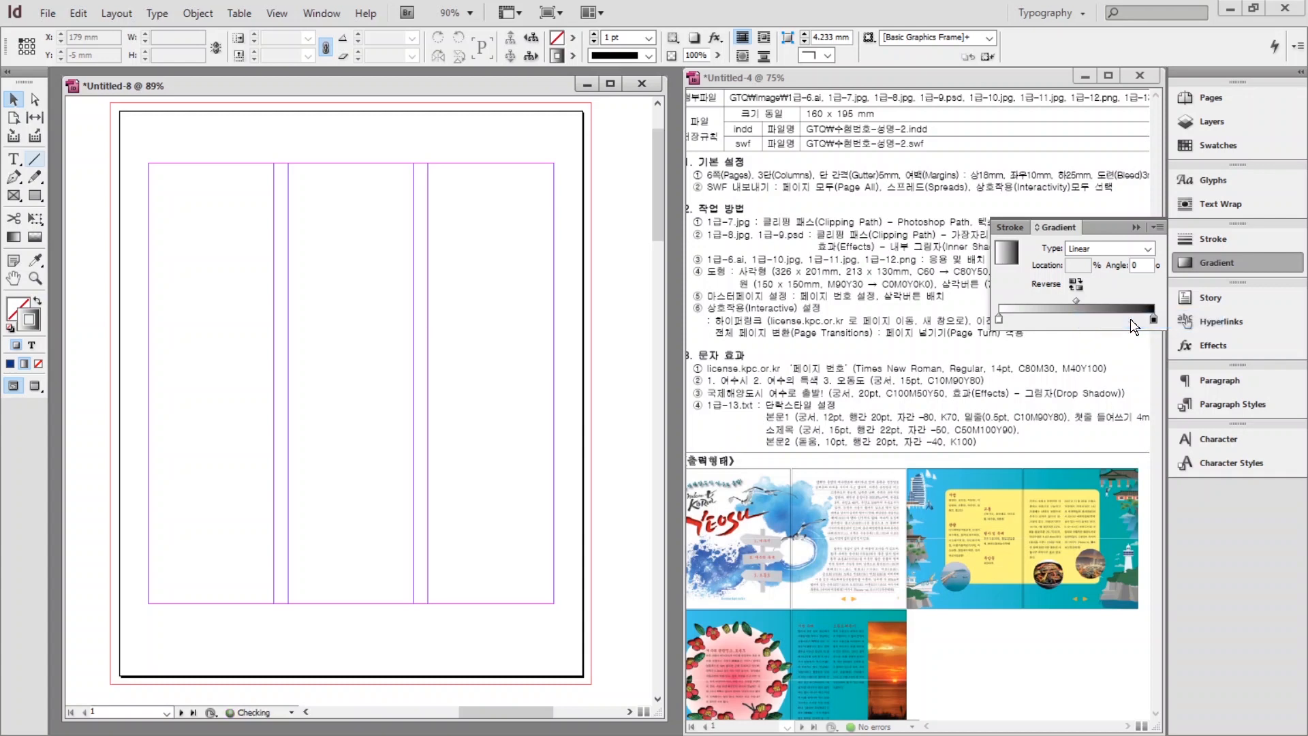
left_click(1209, 145)
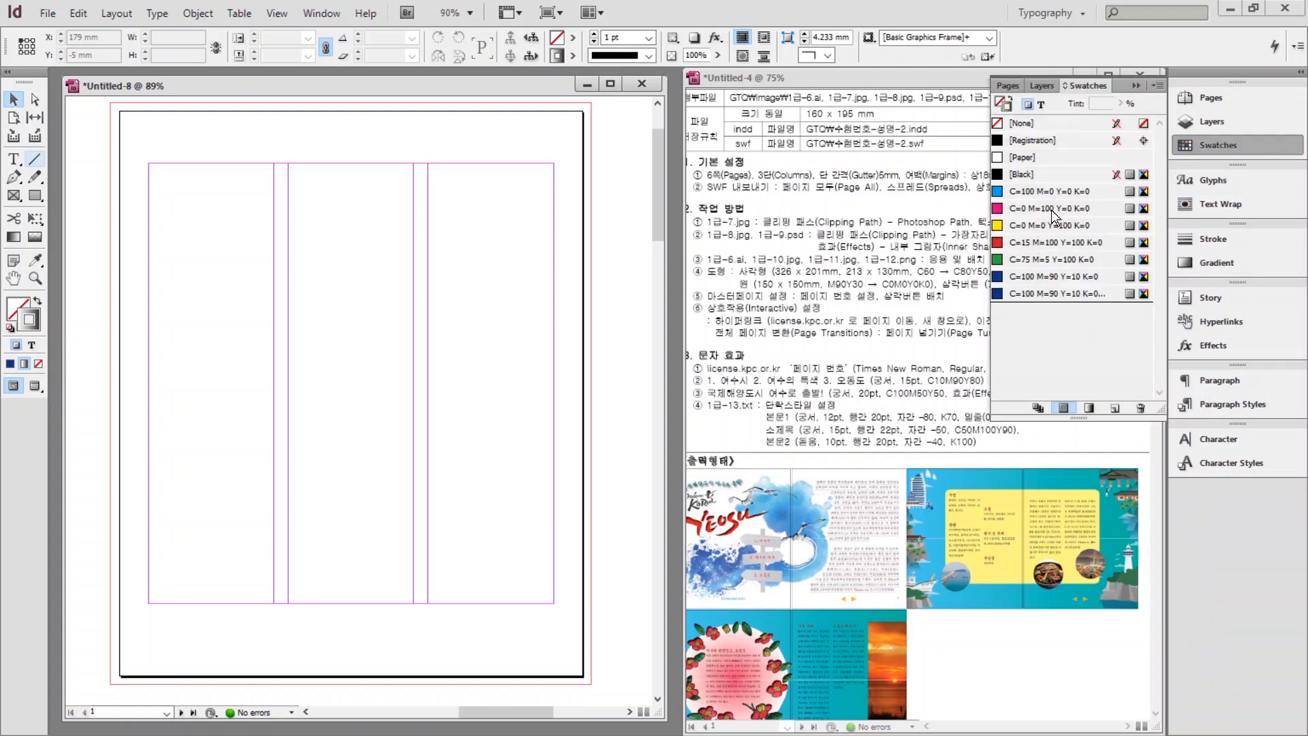
left_click(1088, 407)
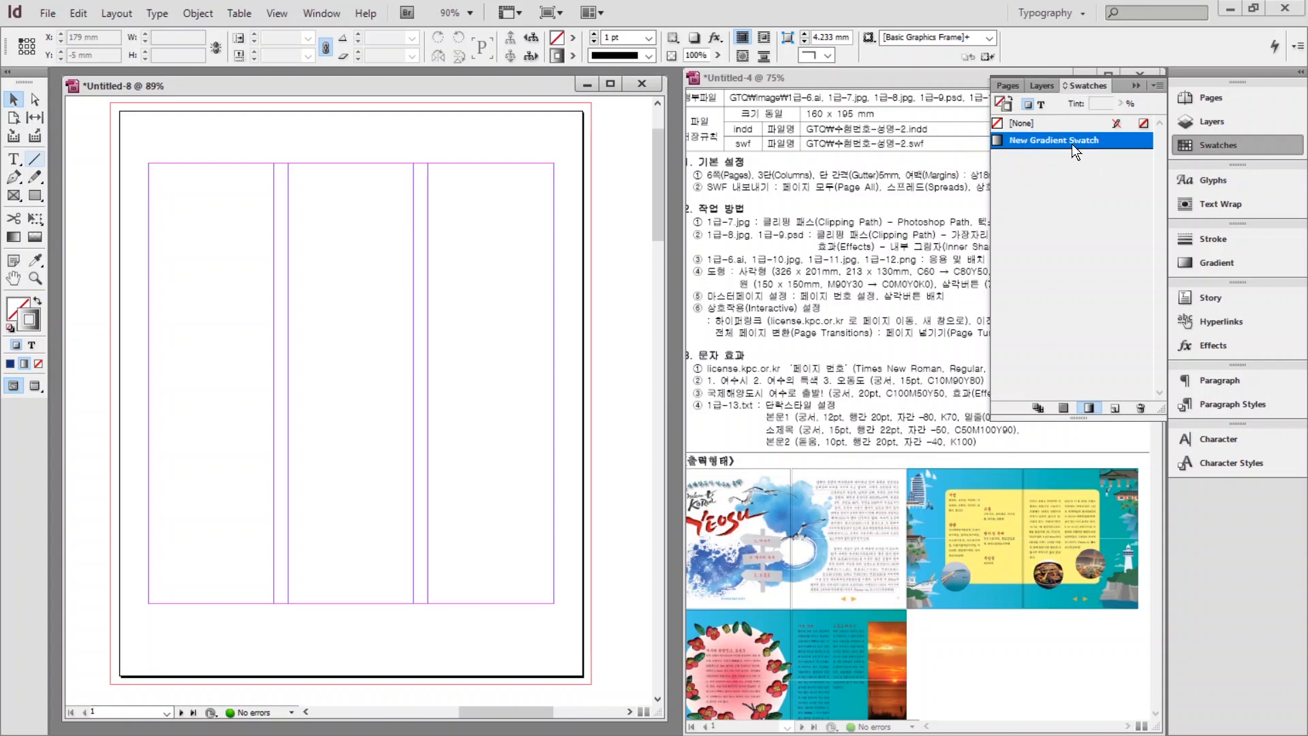
Set the New Gradient Swatch's starting stop to pink C0 M90 Y30 K0.
double_click(1052, 143)
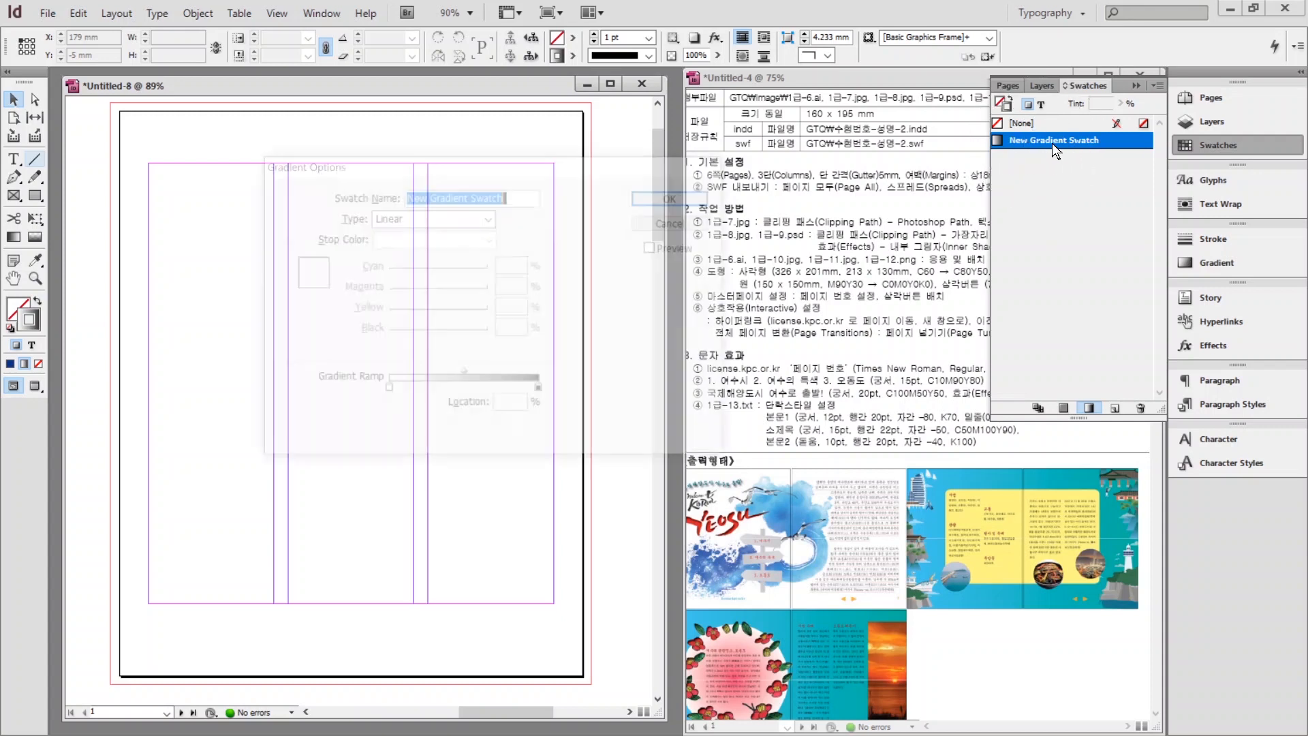
left_click(388, 390)
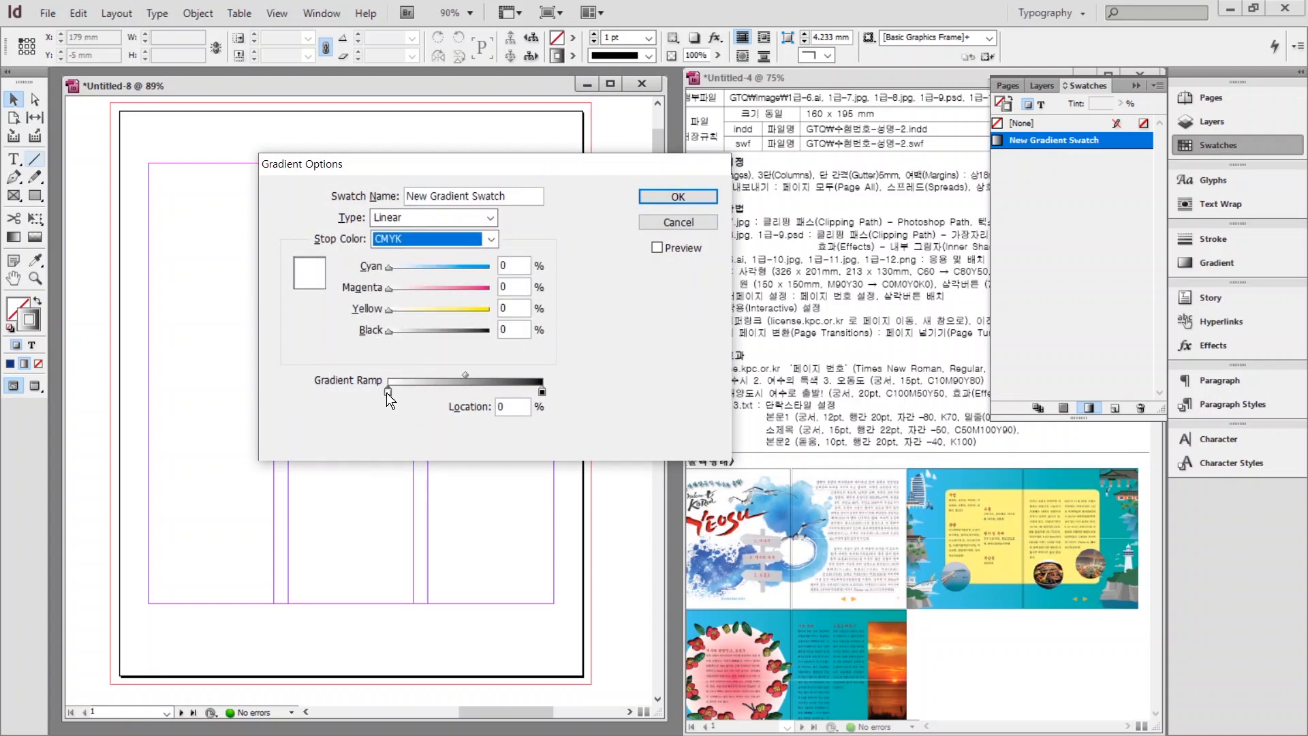
left_click(497, 268)
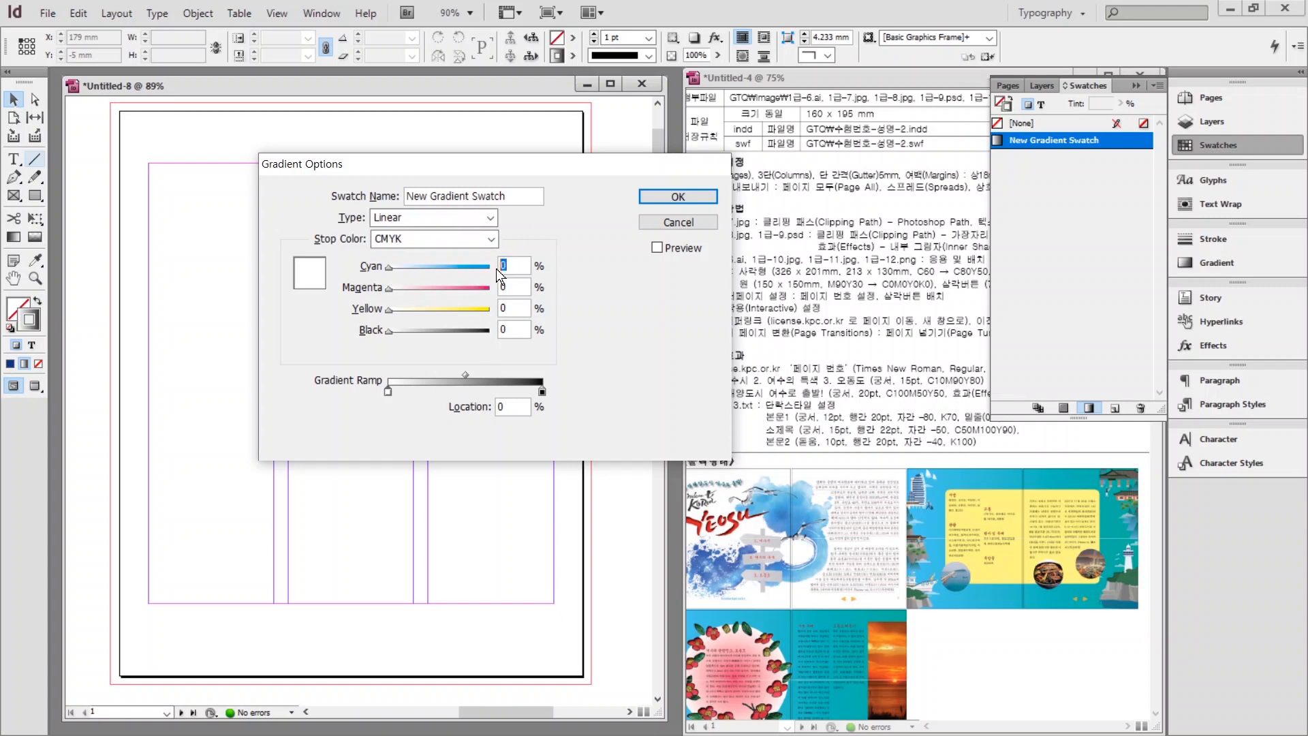
key("Tab")
type("90")
key("Tab")
type("30")
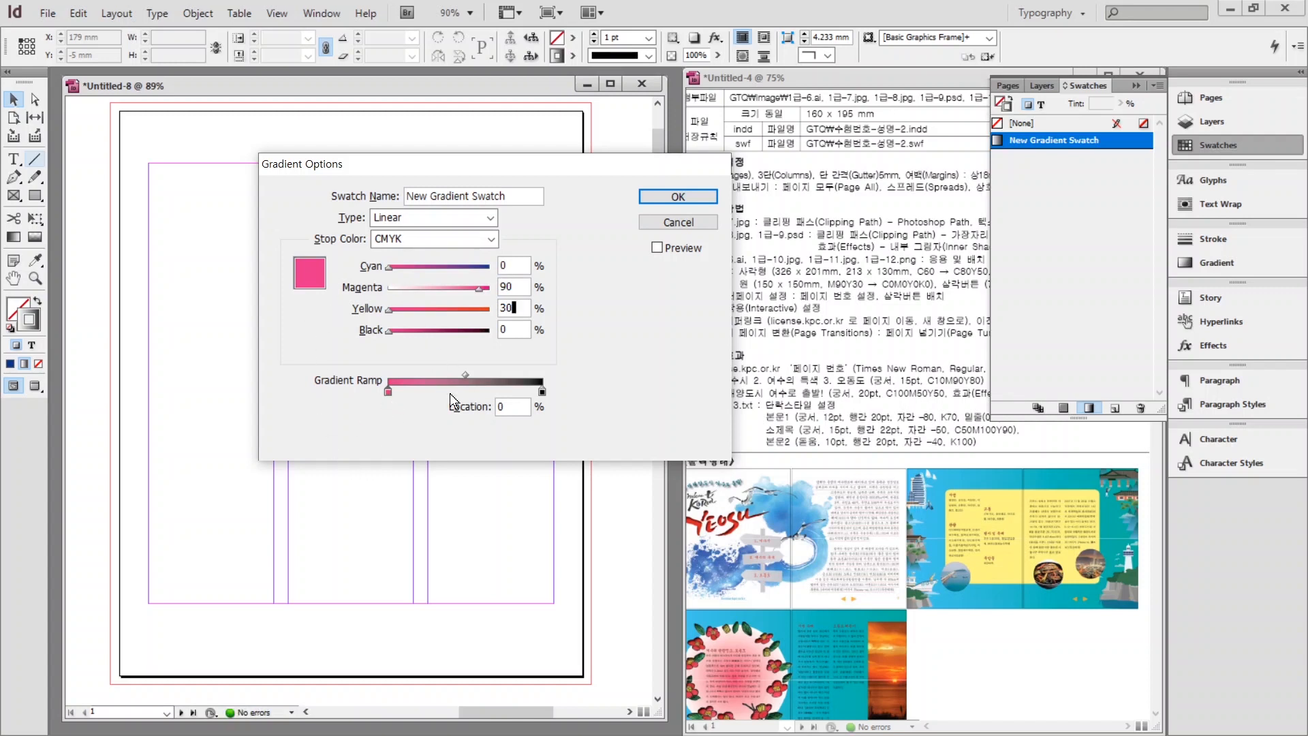
Set the ending stop to CMYK white 0/0/0/0 and confirm the gradient.
left_click(543, 393)
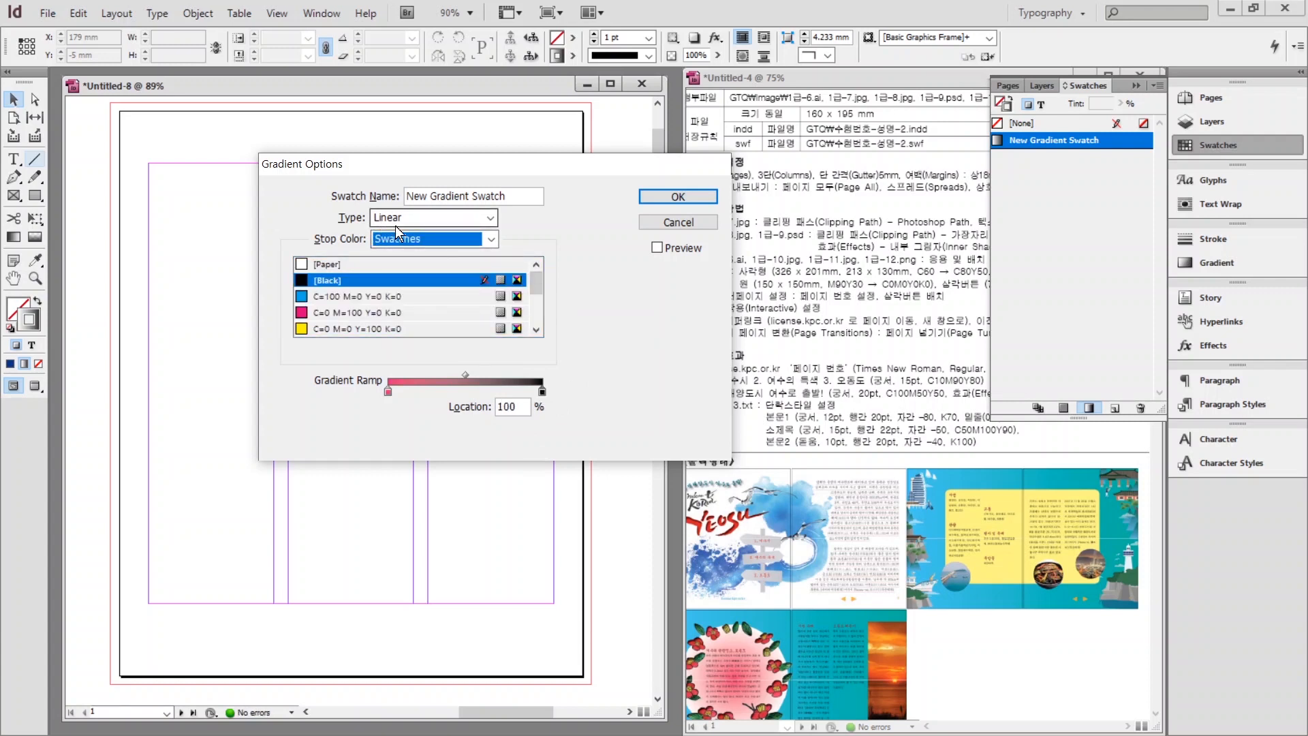
left_click(447, 239)
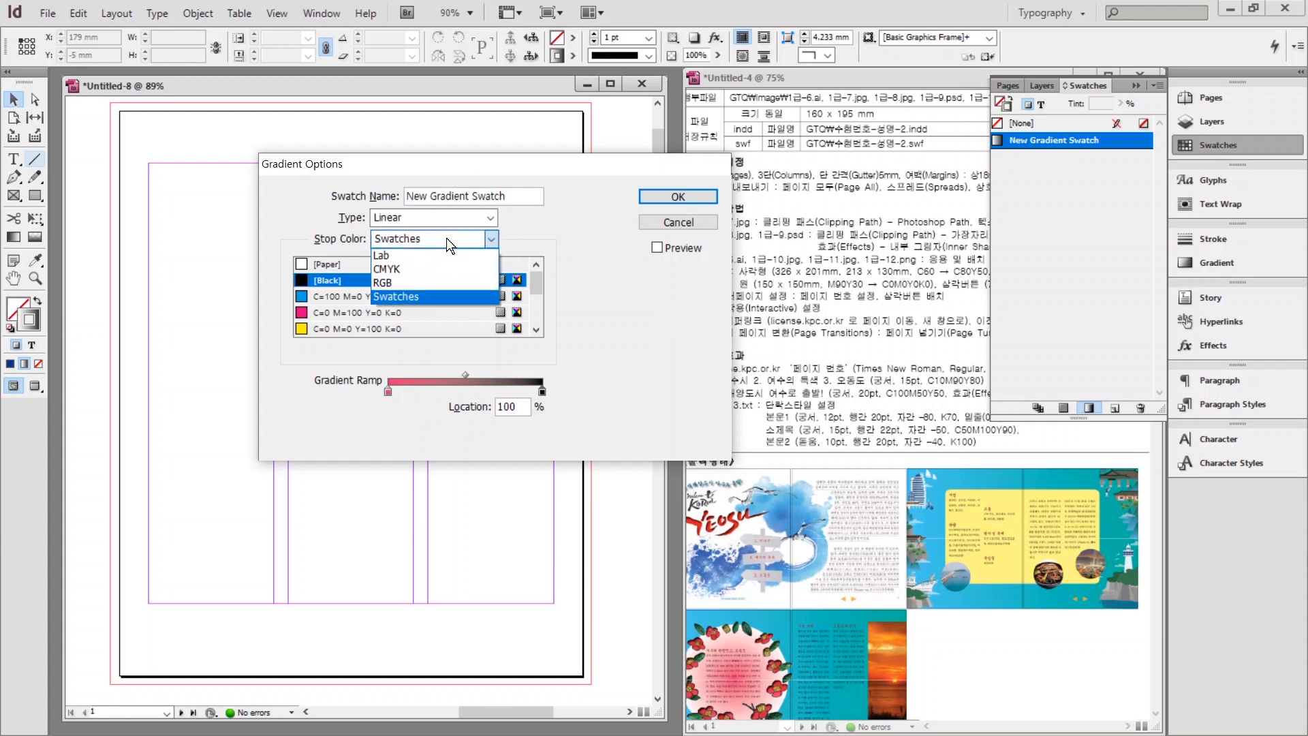
left_click(417, 272)
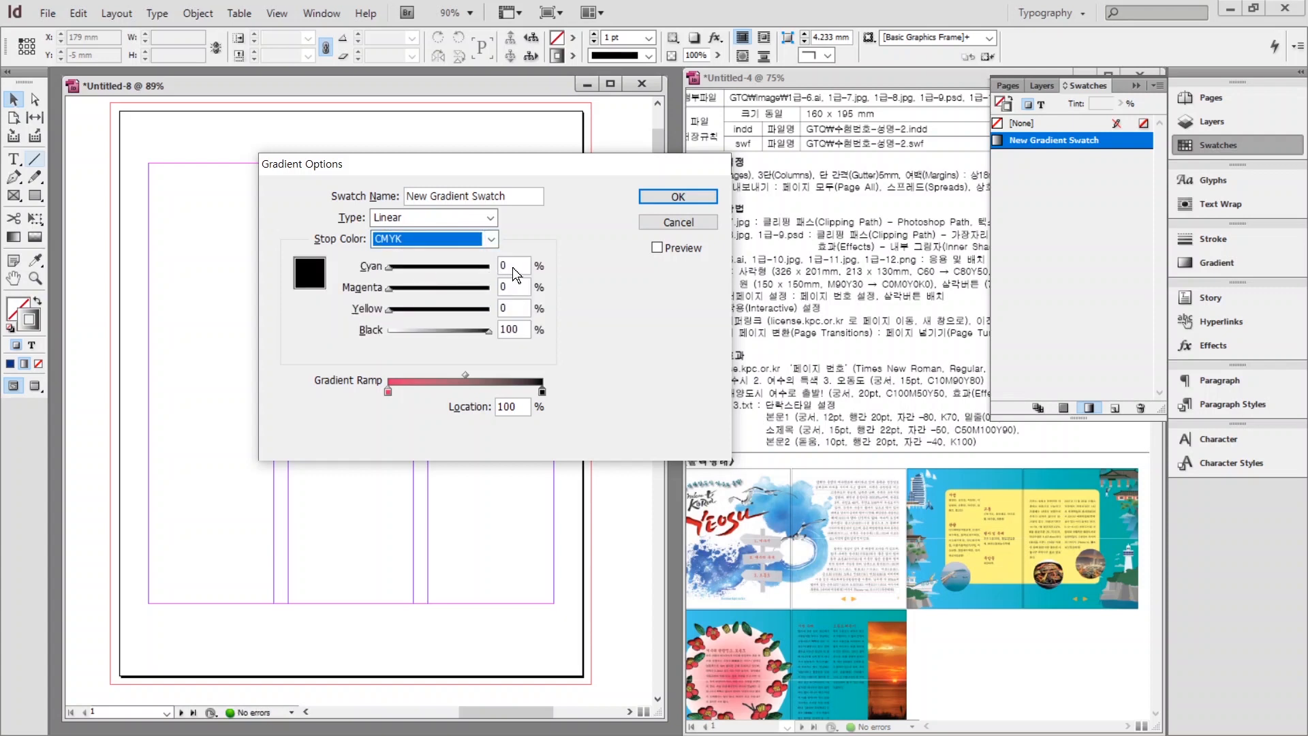
key("Tab")
key("Tab")
key("Tab")
key("Tab")
type("0")
key("Tab")
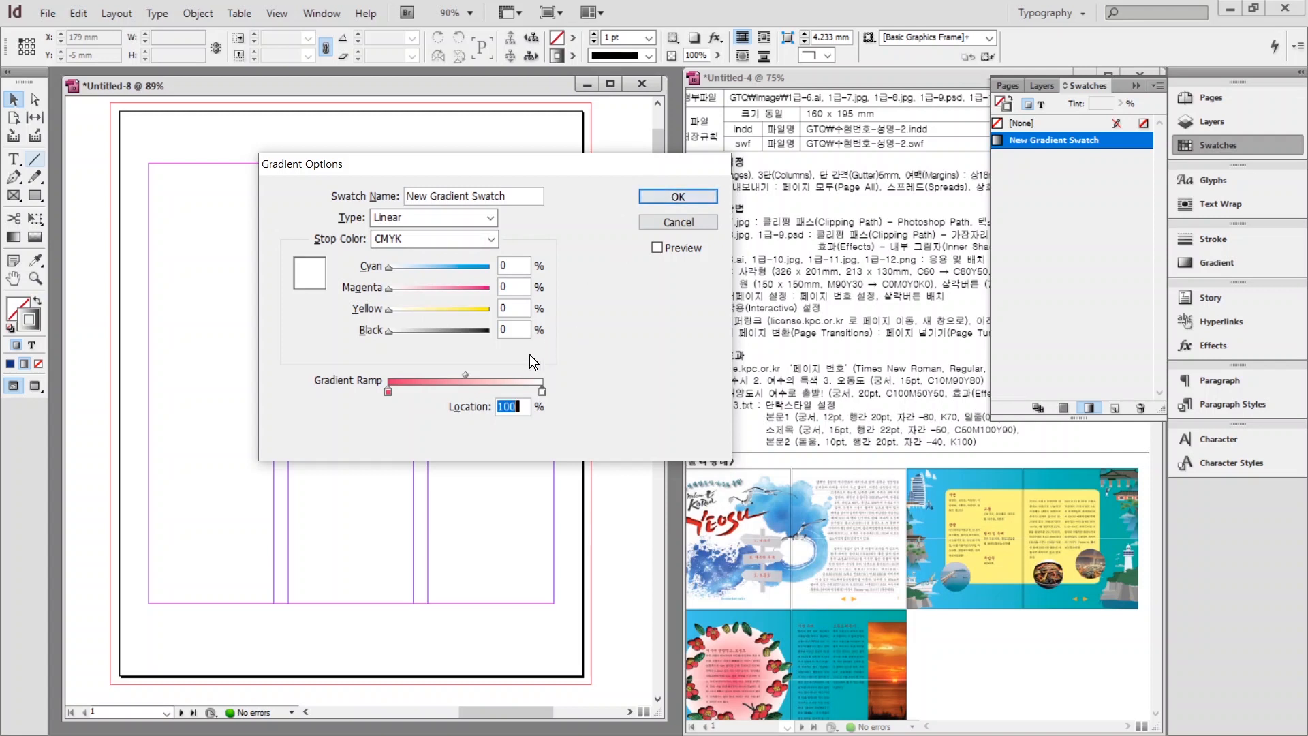
left_click(658, 195)
left_click(1038, 140)
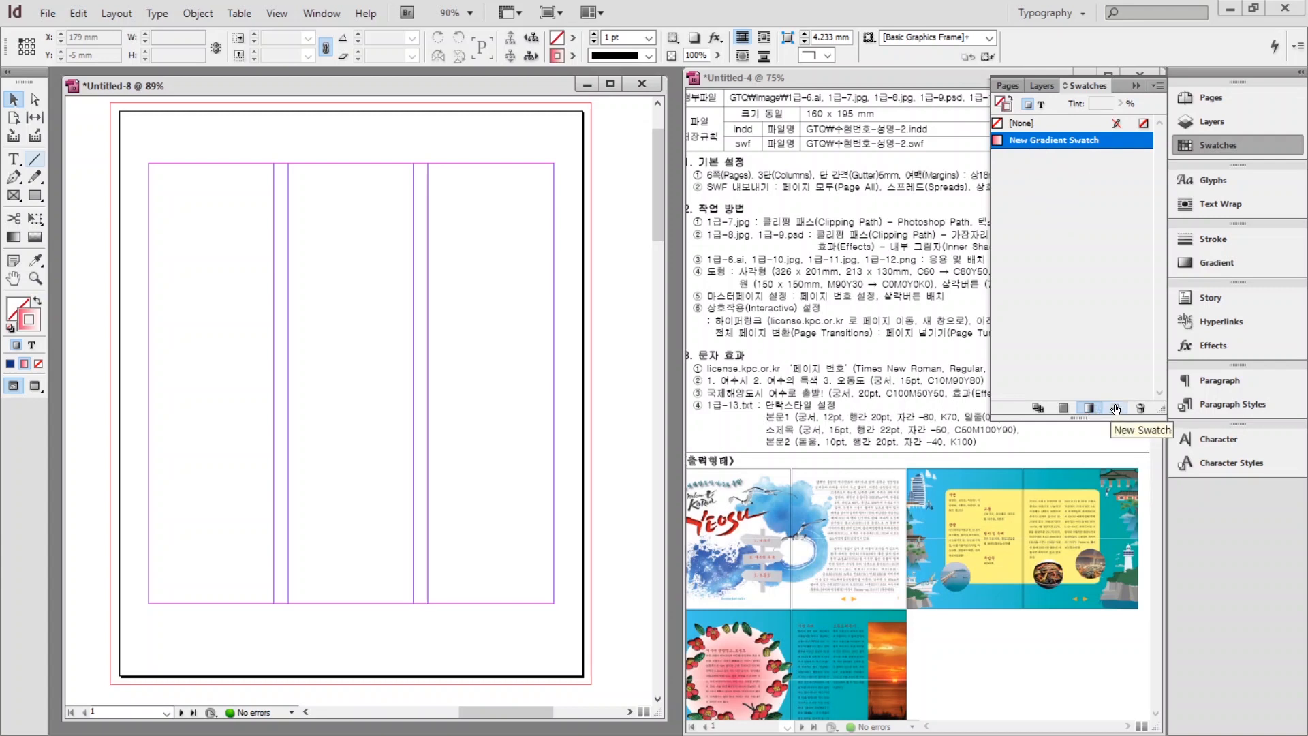
Duplicate the gradient swatch and set the copy's starting stop to C60 M0 Y0.
left_click(1116, 409)
double_click(1042, 157)
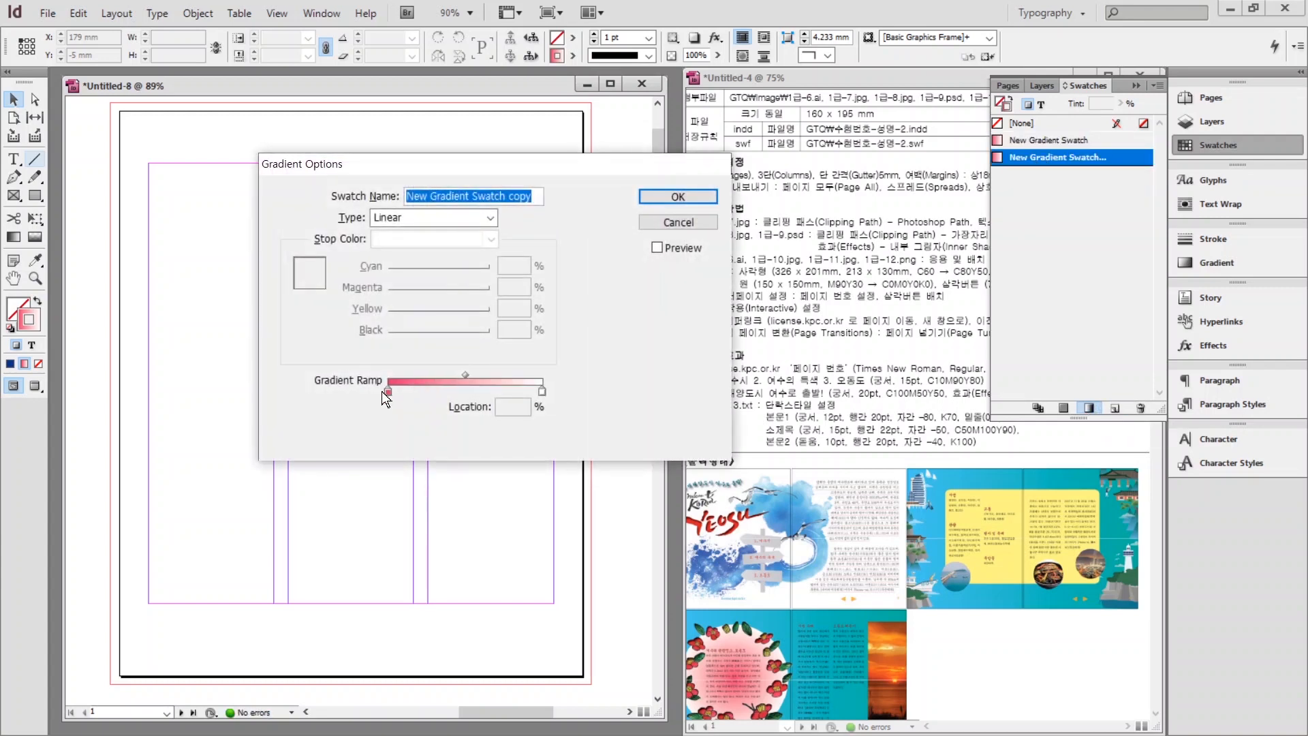
left_click(386, 392)
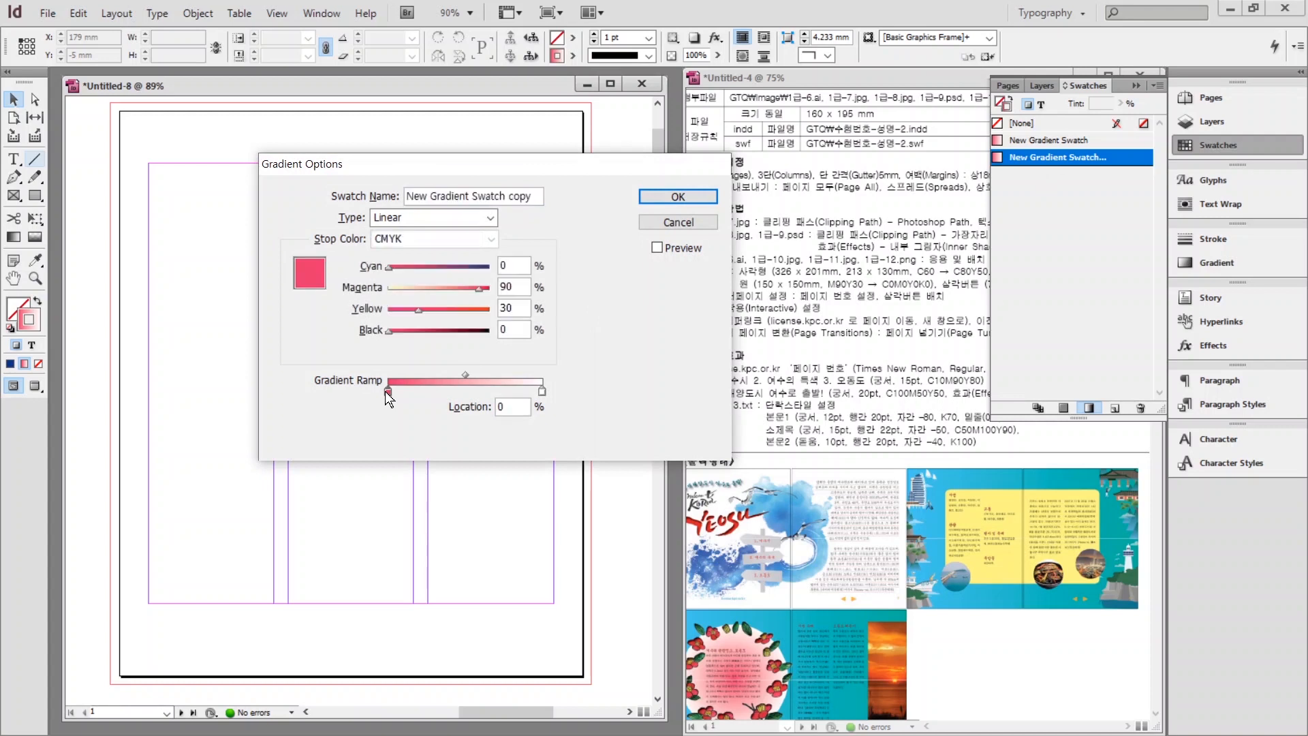
left_click(522, 266)
type("60")
key("Tab")
type("0")
key("Tab")
type("0")
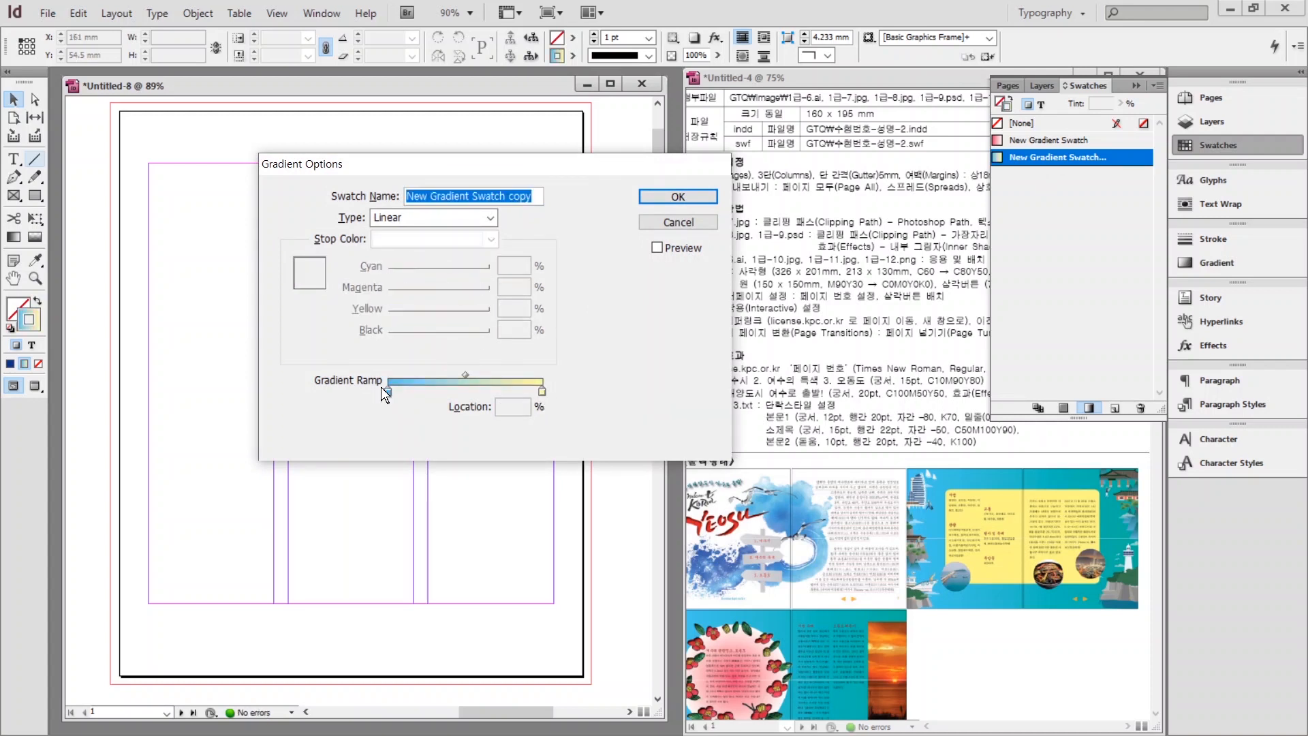
Recolour the copy's ending stop to yellow, confirm, and show all colour swatches again.
left_click(388, 392)
left_click(543, 394)
left_click(661, 200)
left_click(1063, 407)
left_click(1102, 293)
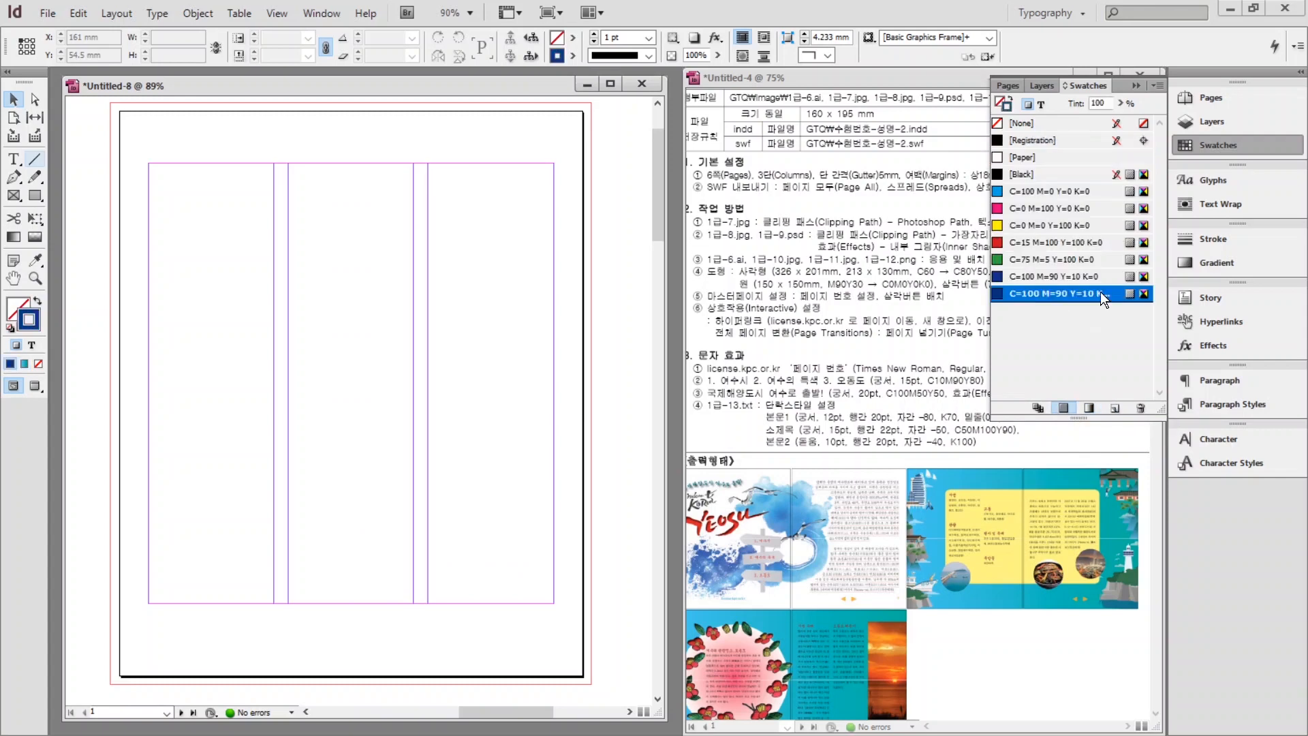
Create swatches C=80 M=30 Y=0, C=0 M=40 Y=100 and C=10 M=90 Y=80.
double_click(1055, 296)
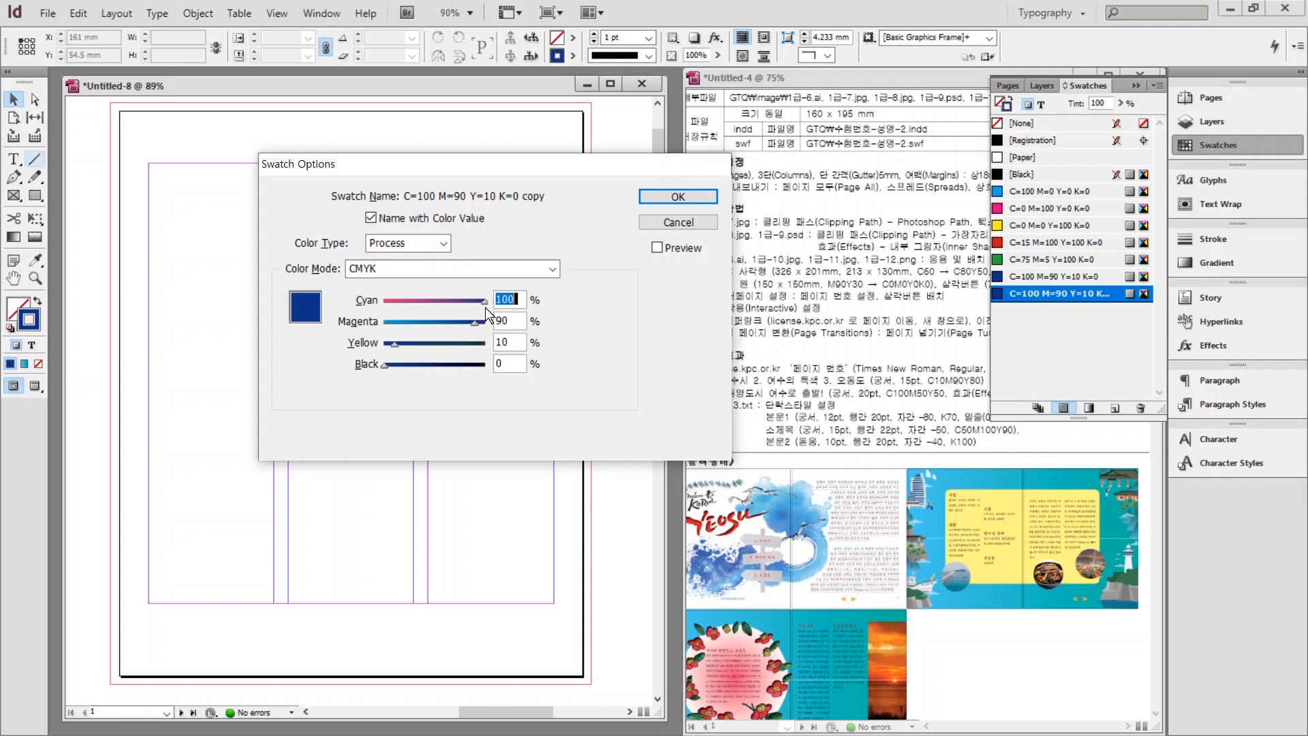
type("80\t30\t0")
key("Return")
left_click(1115, 407)
double_click(1055, 310)
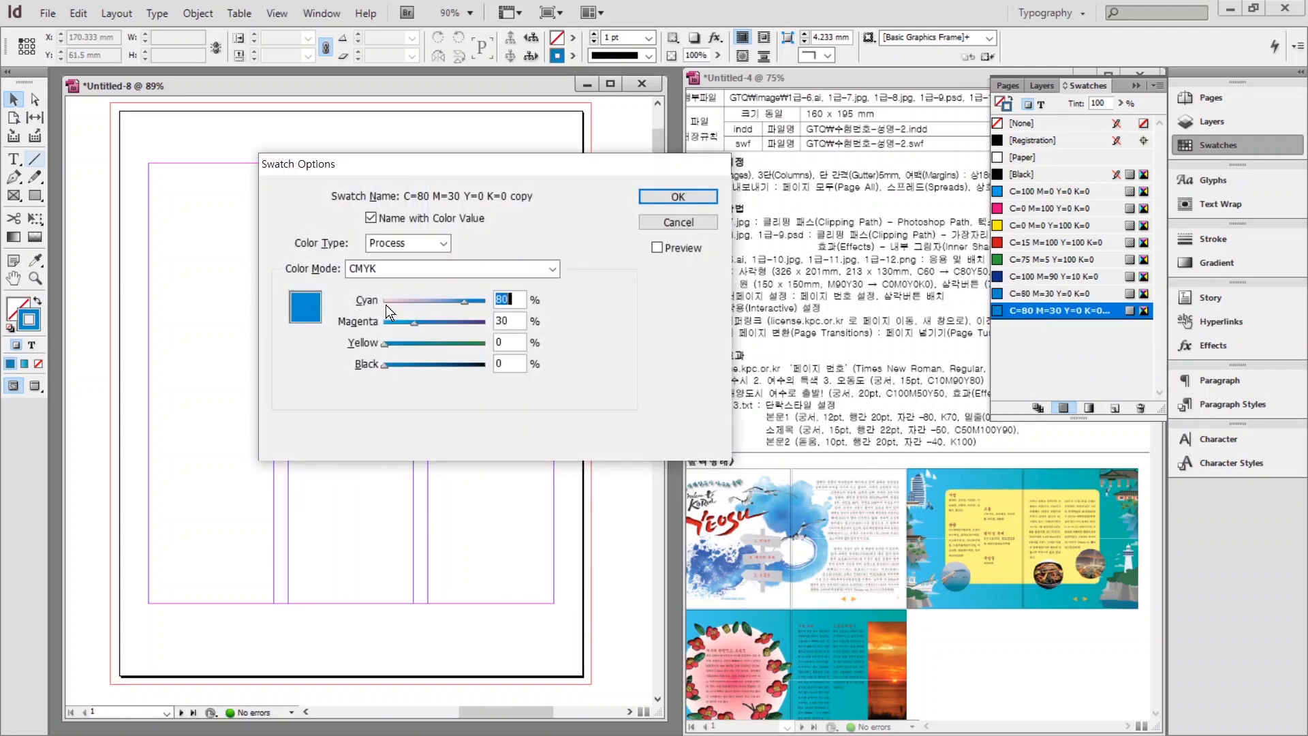
type("0\t40\t100")
key("Return")
left_click(1114, 407)
double_click(1055, 327)
type("10\t90\t80")
key("Return")
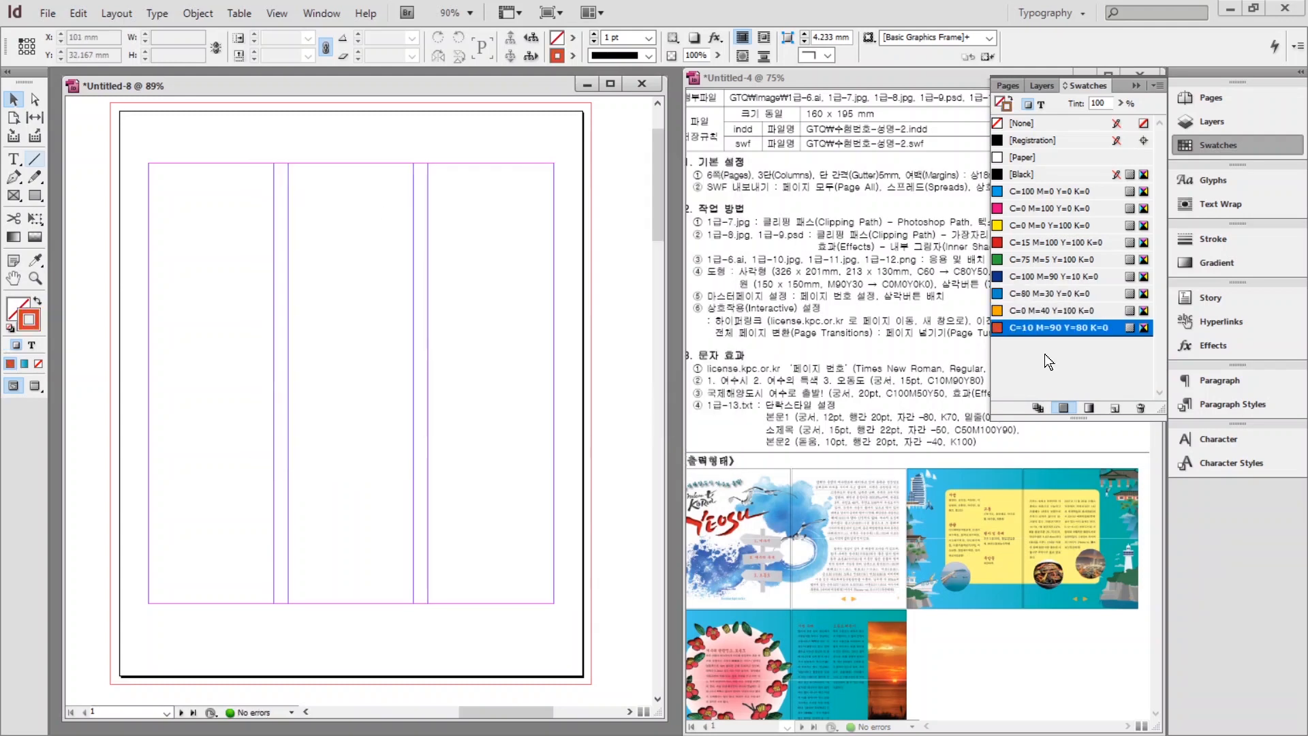
Add swatches K=70 and another C=10 M=90 Y=80 K=0.
left_click(1115, 407)
double_click(1018, 345)
type("0\t0\t0\t70")
key("Return")
left_click(1114, 407)
double_click(1031, 361)
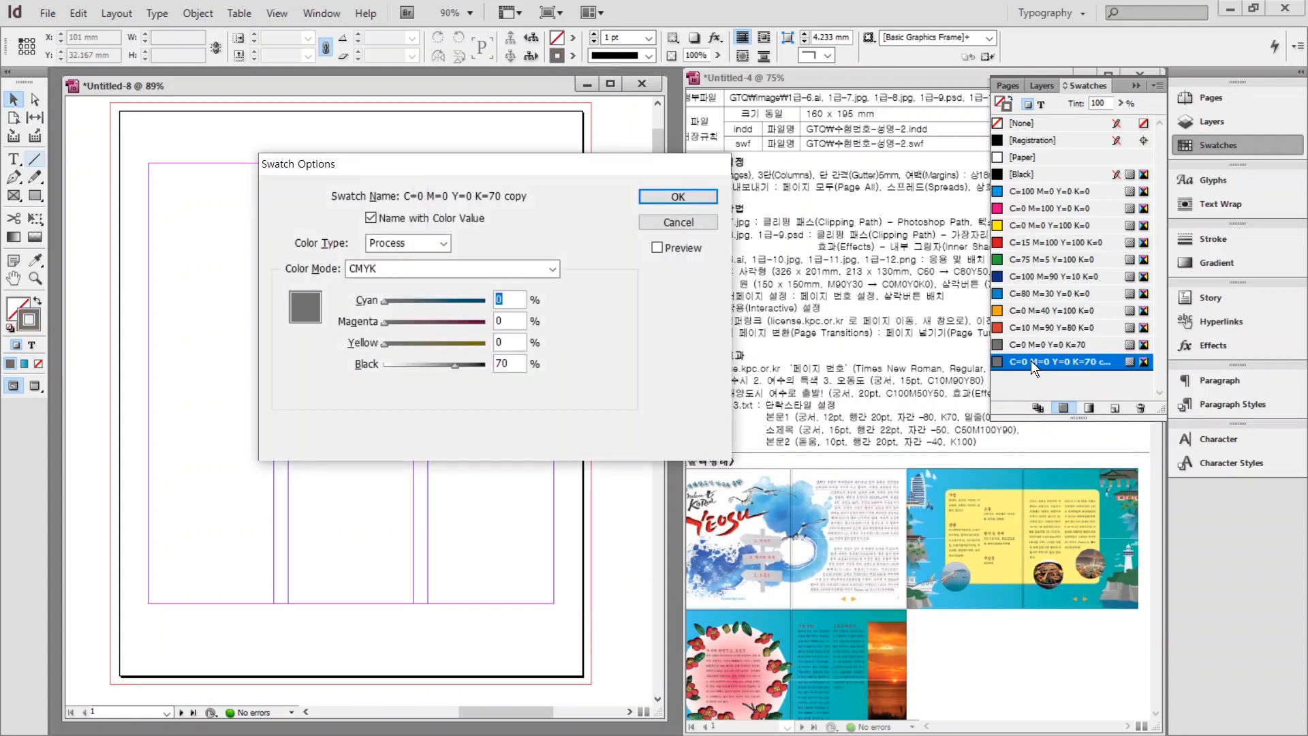
type("10\t90\t80\t0")
key("Return")
Add swatches C=50 M=100 Y=90 and C=50 M=50 Y=50, then collapse the swatch list.
left_click(1115, 407)
double_click(1050, 378)
type("50\t100\t90")
key("Return")
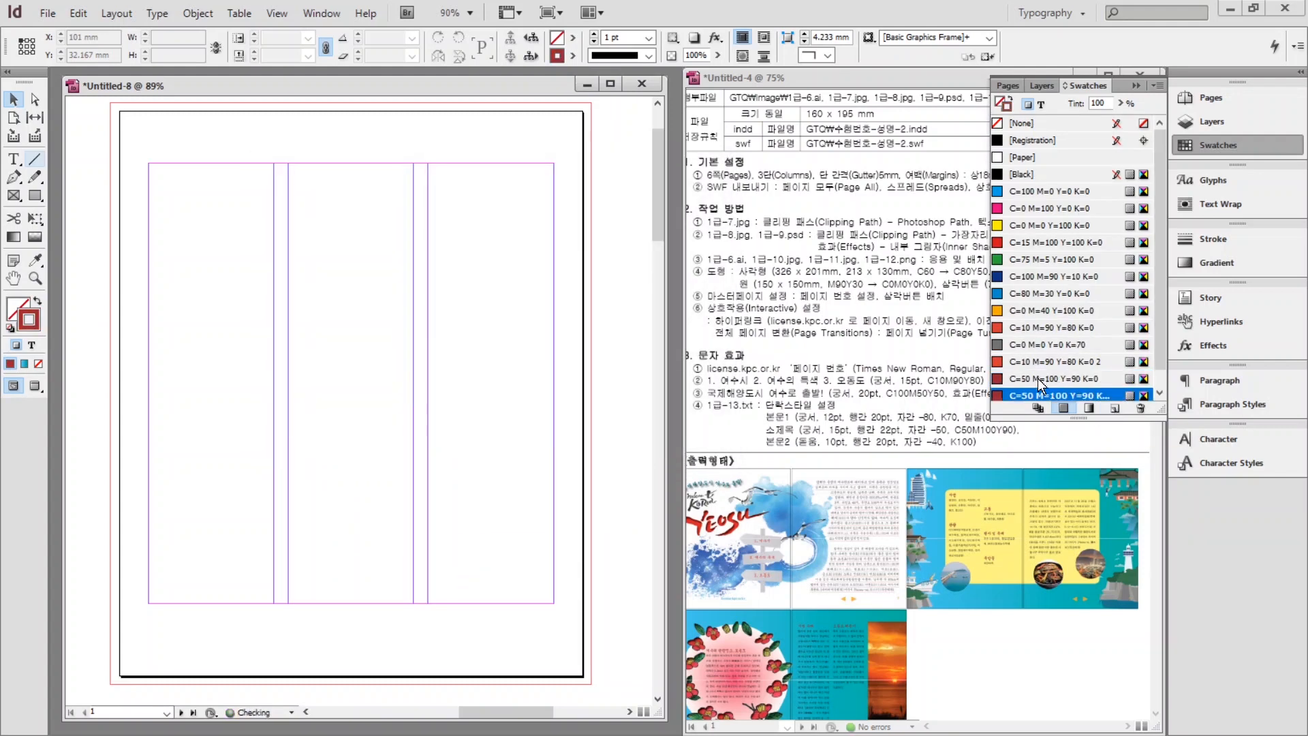
left_click(1115, 408)
double_click(1049, 395)
type("50\t50\t50")
key("Return")
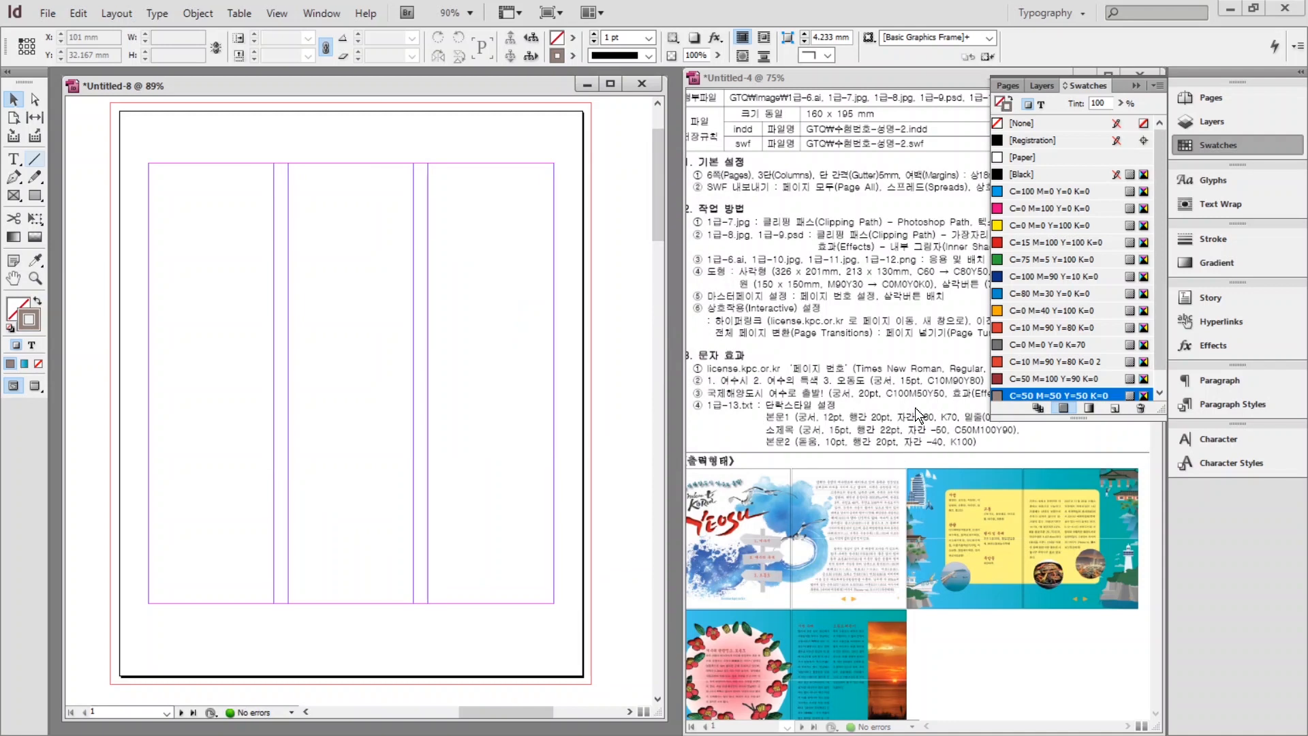
left_click(677, 358)
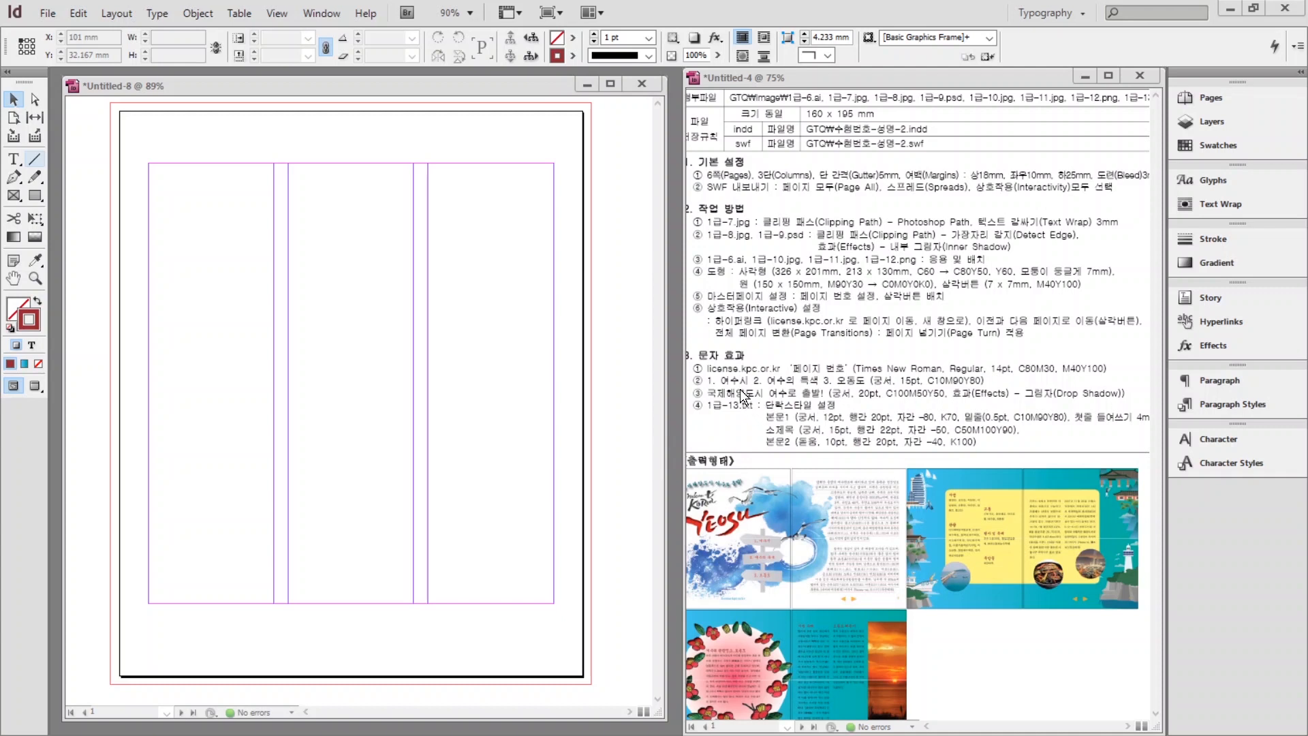
Create Paragraph Style 1 in the Paragraph Styles panel and select it.
left_click_drag(743, 386, 1100, 446)
left_click_drag(1166, 378, 1297, 413)
key("Escape")
left_click(1212, 407)
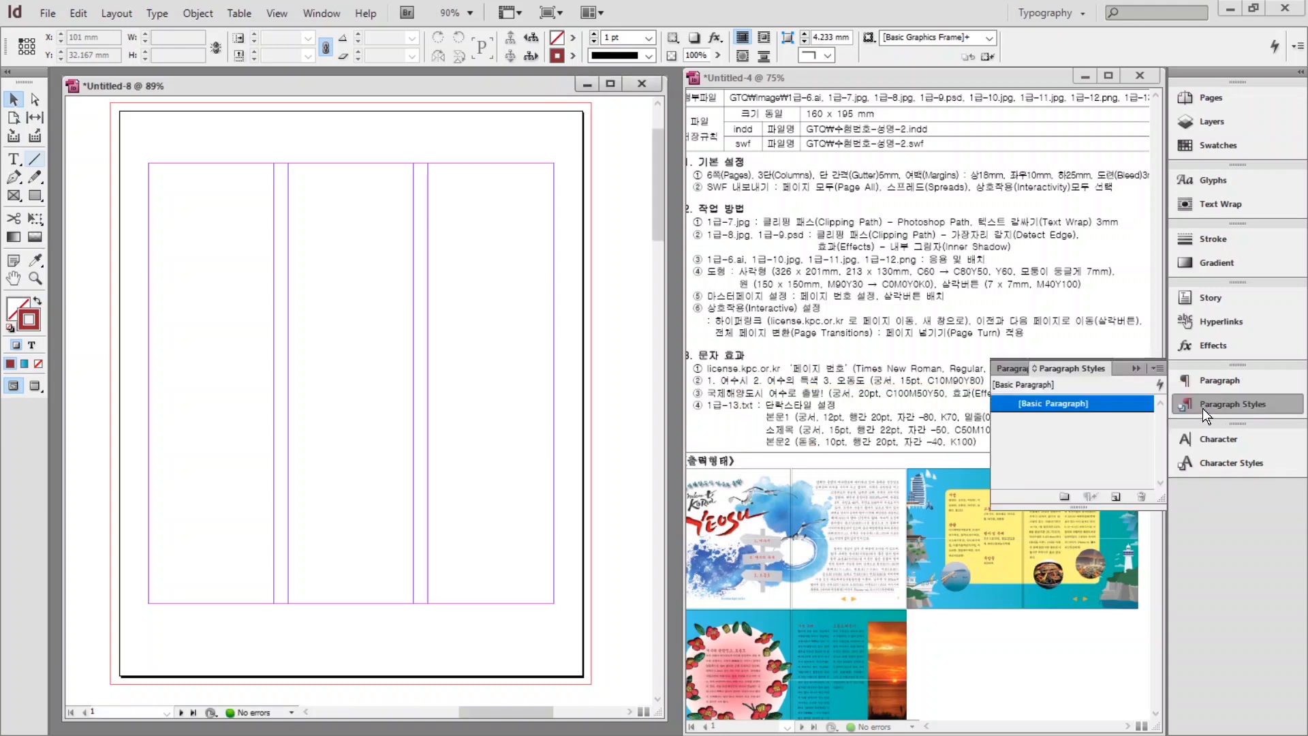
left_click(1053, 406)
left_click(1115, 499)
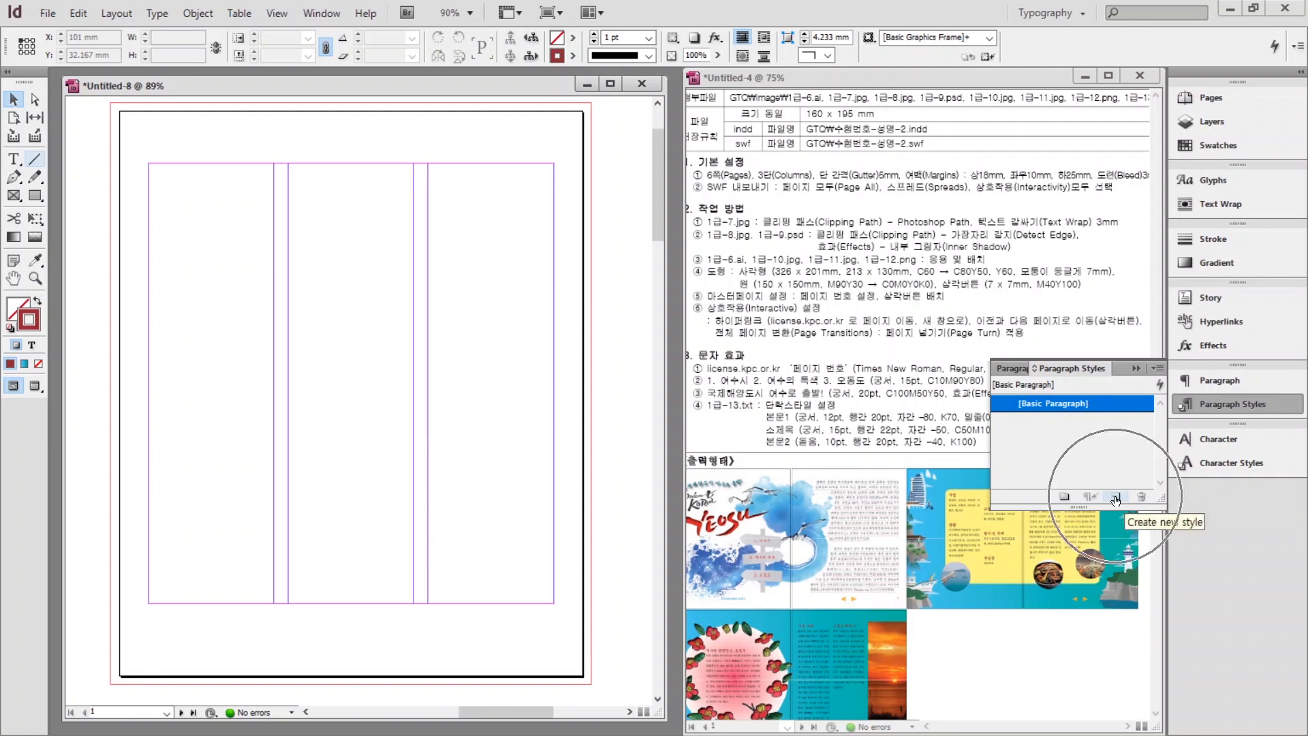
left_click(1115, 499)
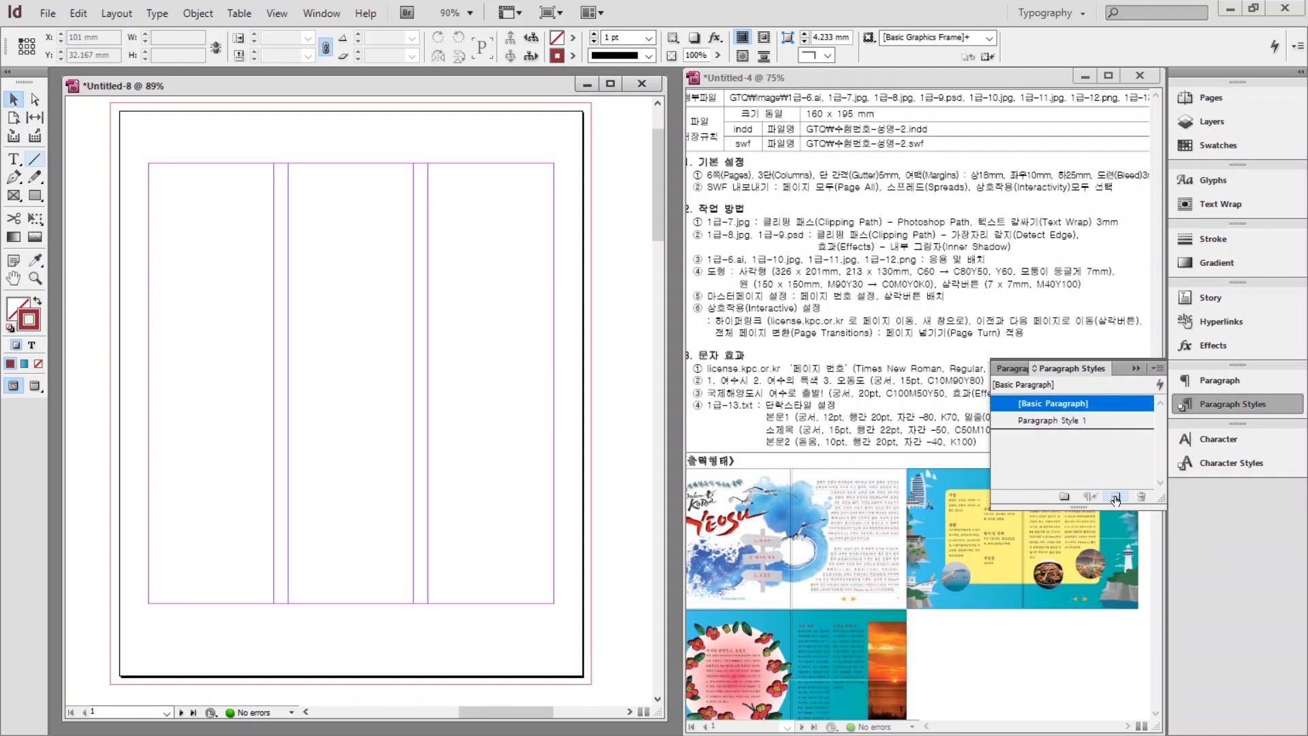
left_click(1032, 424)
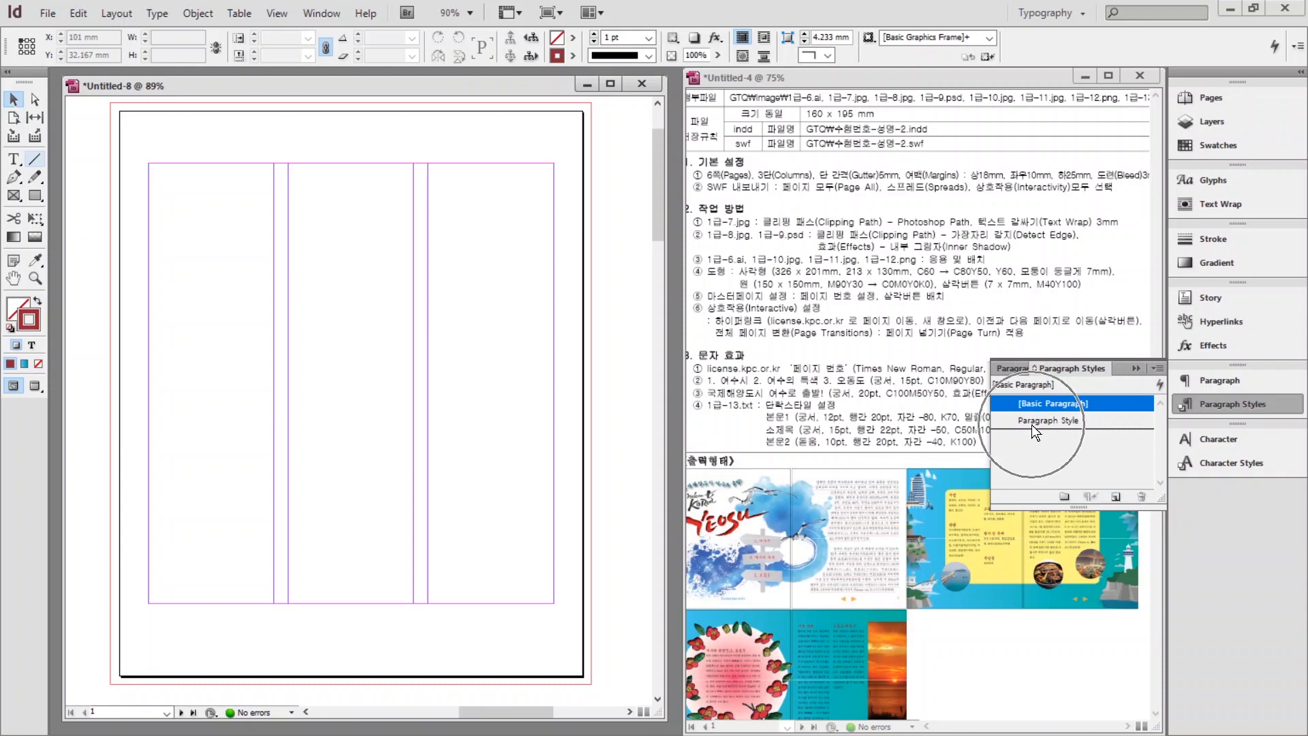
Rename Paragraph Style 1 to 본문1 with Gungsuh font, 20 pt leading and -80 tracking.
double_click(1029, 422)
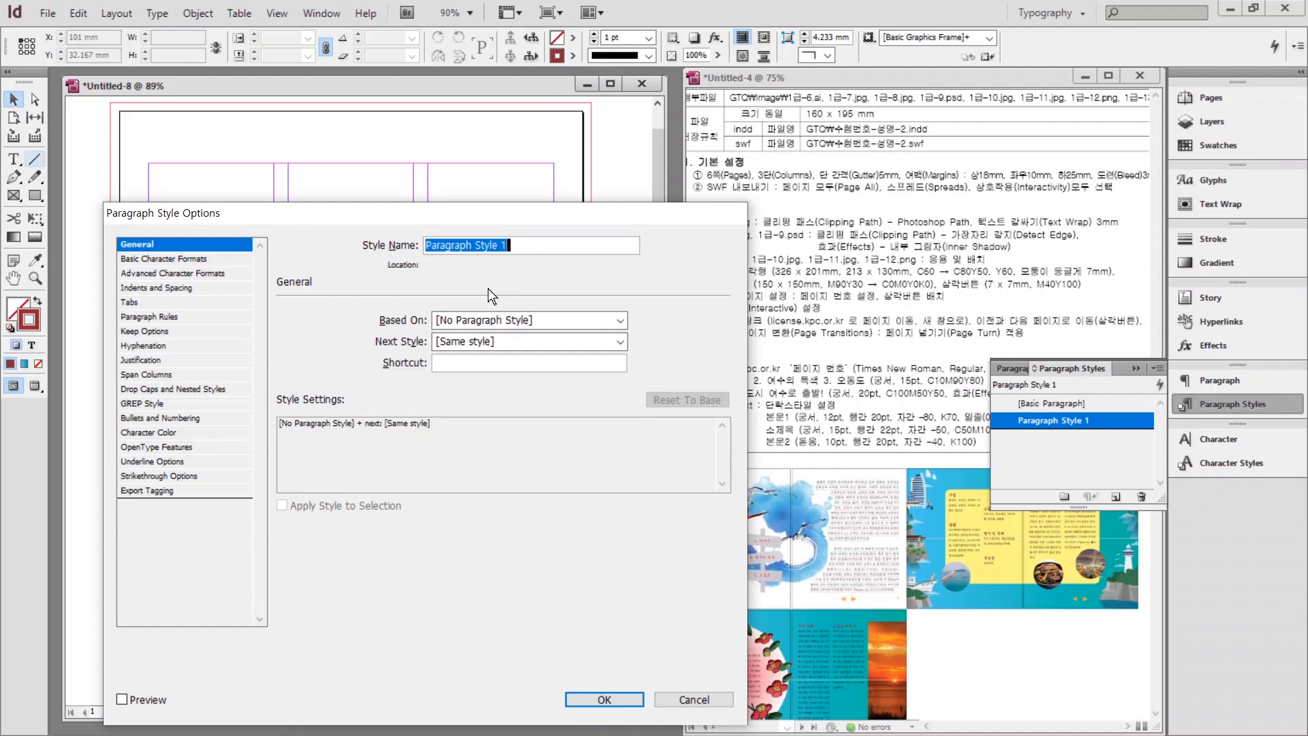
type("qhsan")
key("BackSpace")
key("BackSpace")
key("BackSpace")
key("BackSpace")
key("BackSpace")
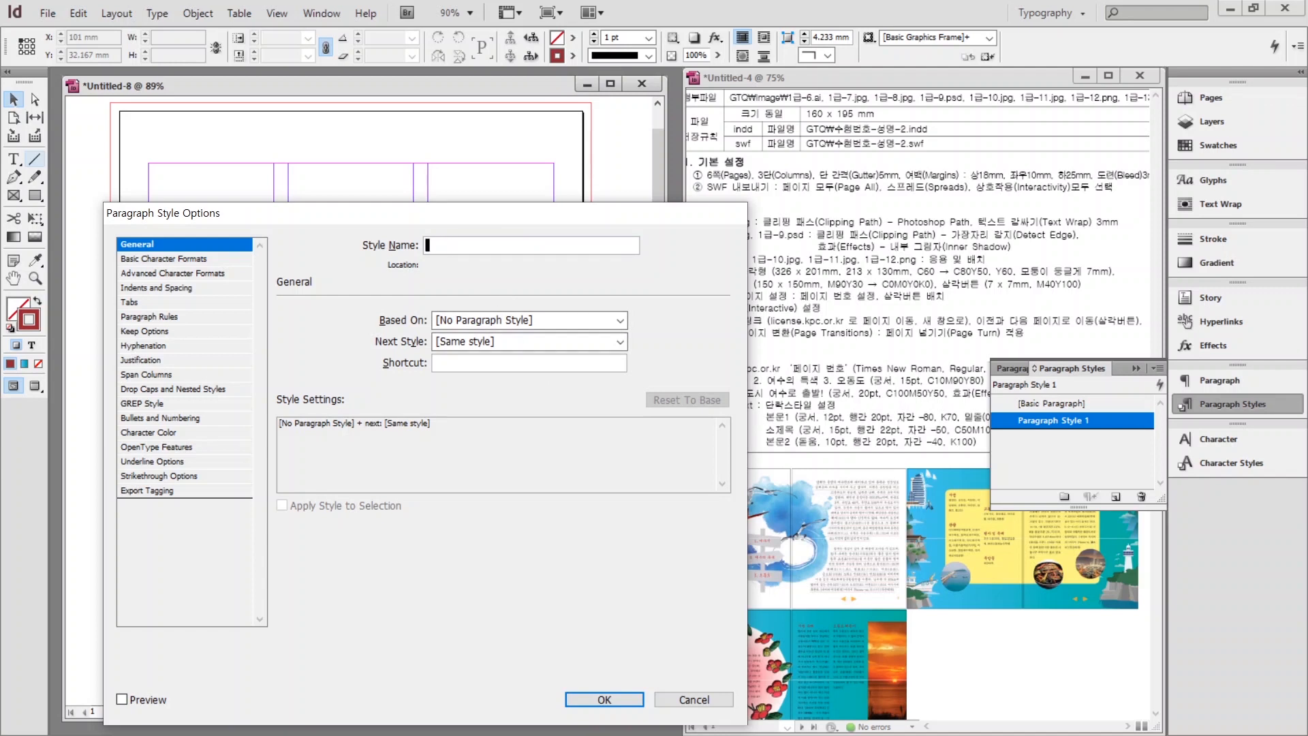
type("본문1")
left_click(140, 259)
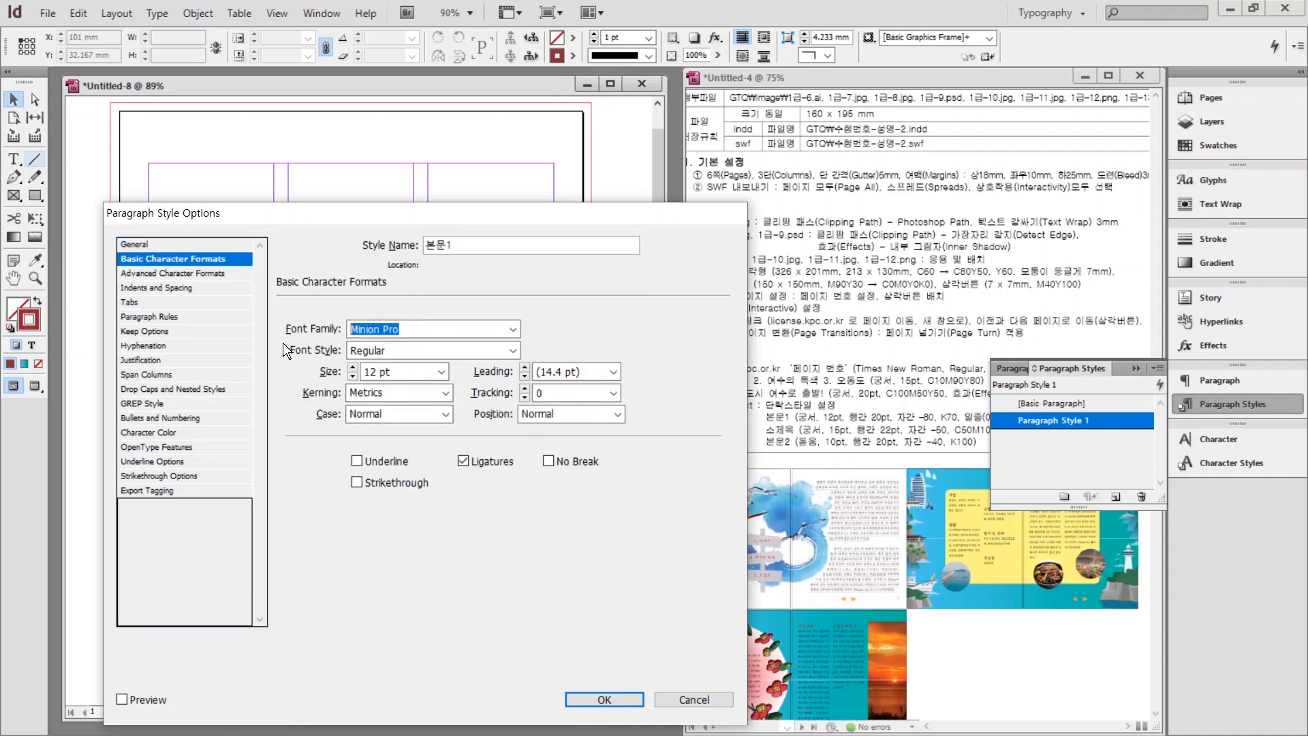
type("Gungsuh")
left_click(534, 375)
type("20")
key("Tab")
type("-80")
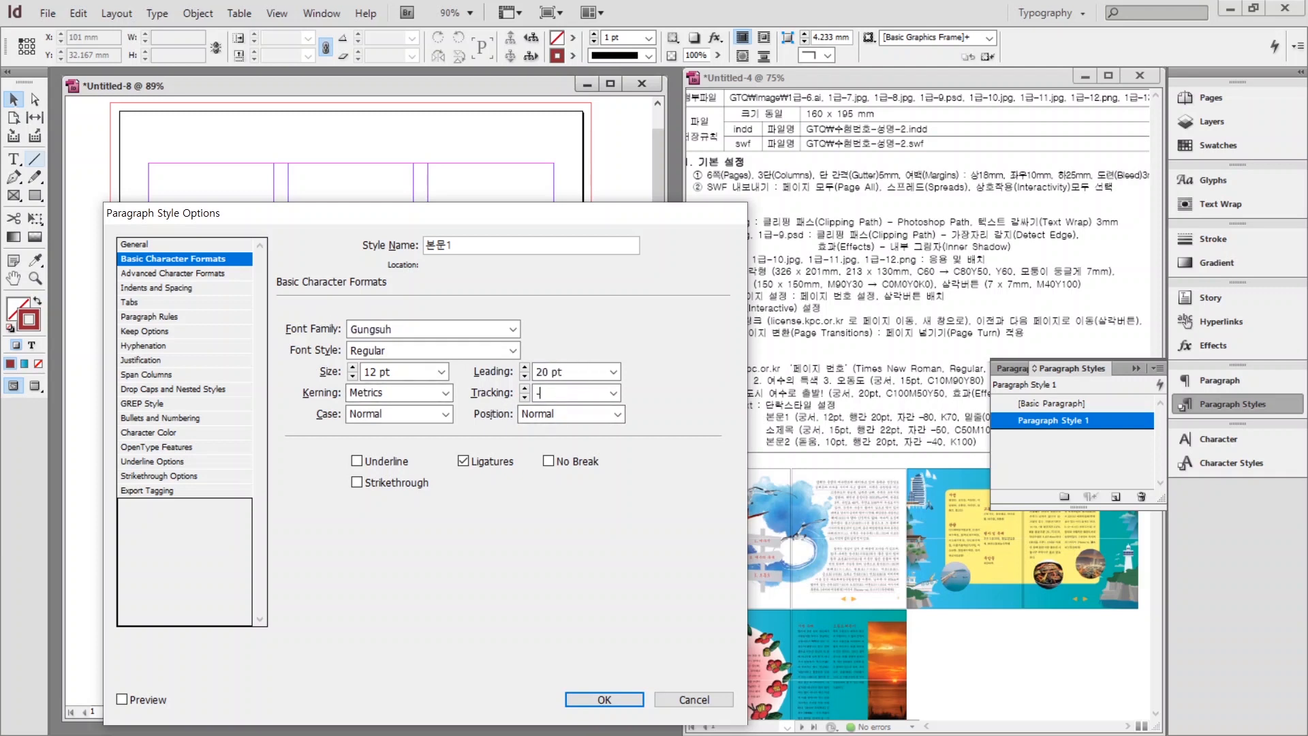
Give 본문1 K=70 grey text and a 0.5 pt red C=10 M=90 Y=80 underline.
left_click(143, 434)
scroll(411, 400, "down", 3)
left_click(350, 399)
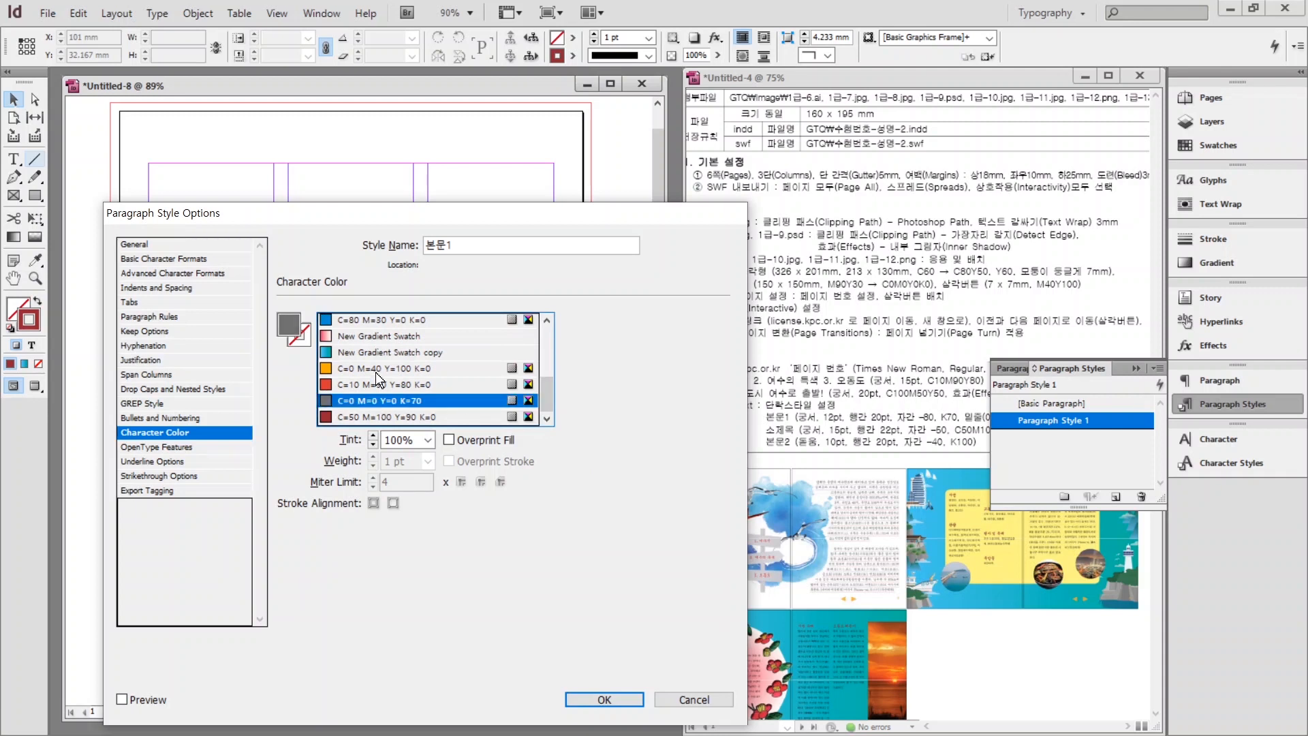
left_click(138, 462)
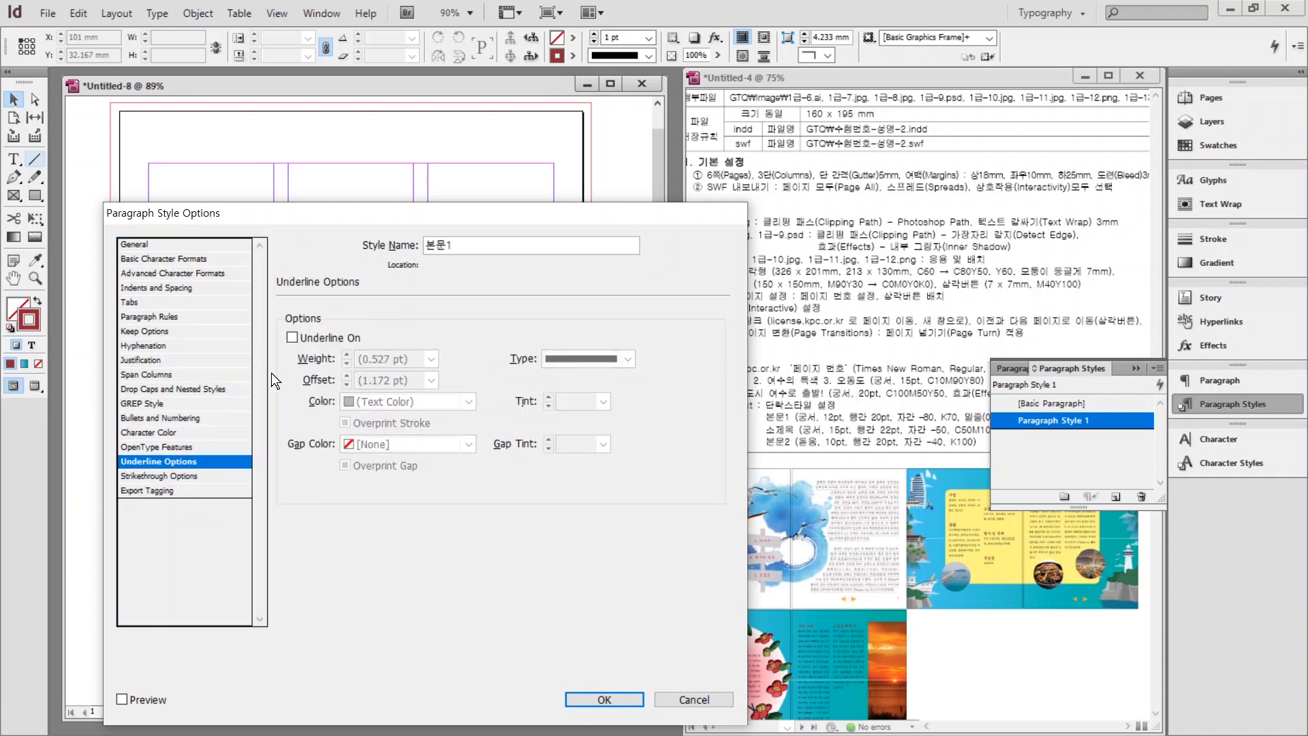
left_click(292, 337)
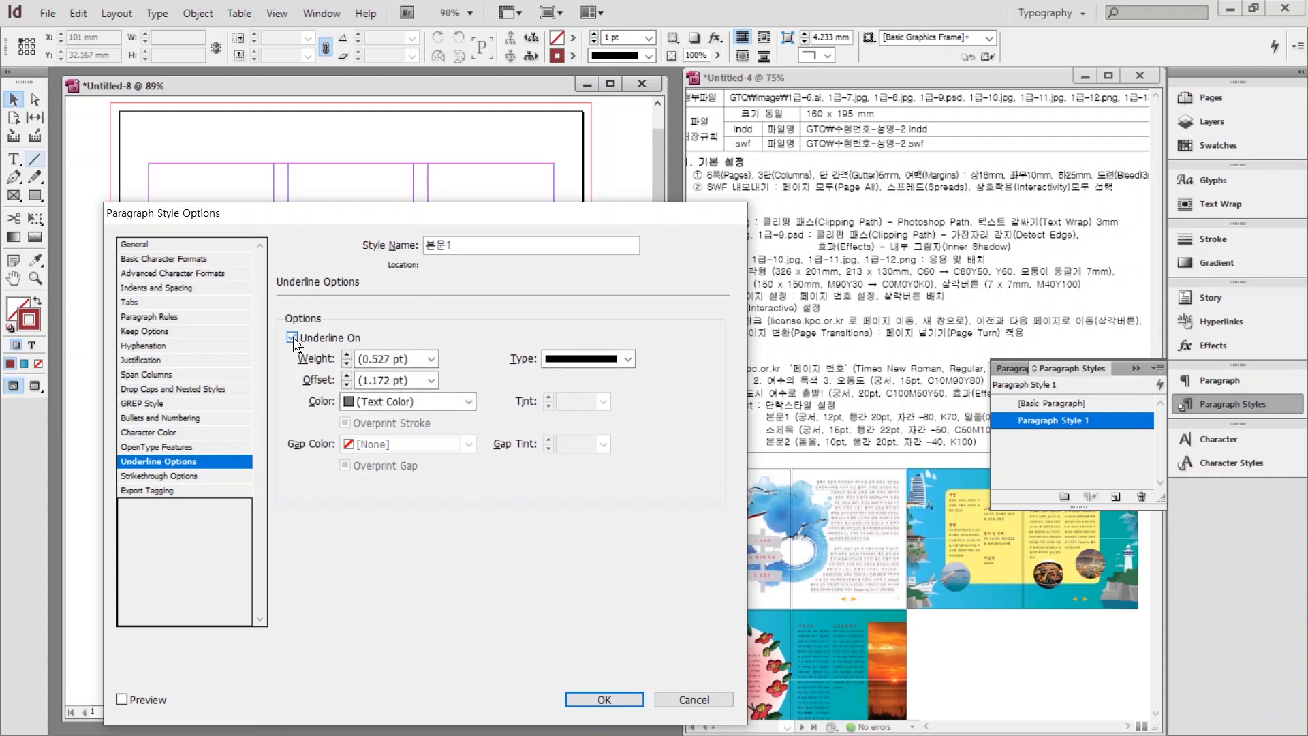
left_click(431, 359)
left_click(372, 415)
left_click(469, 401)
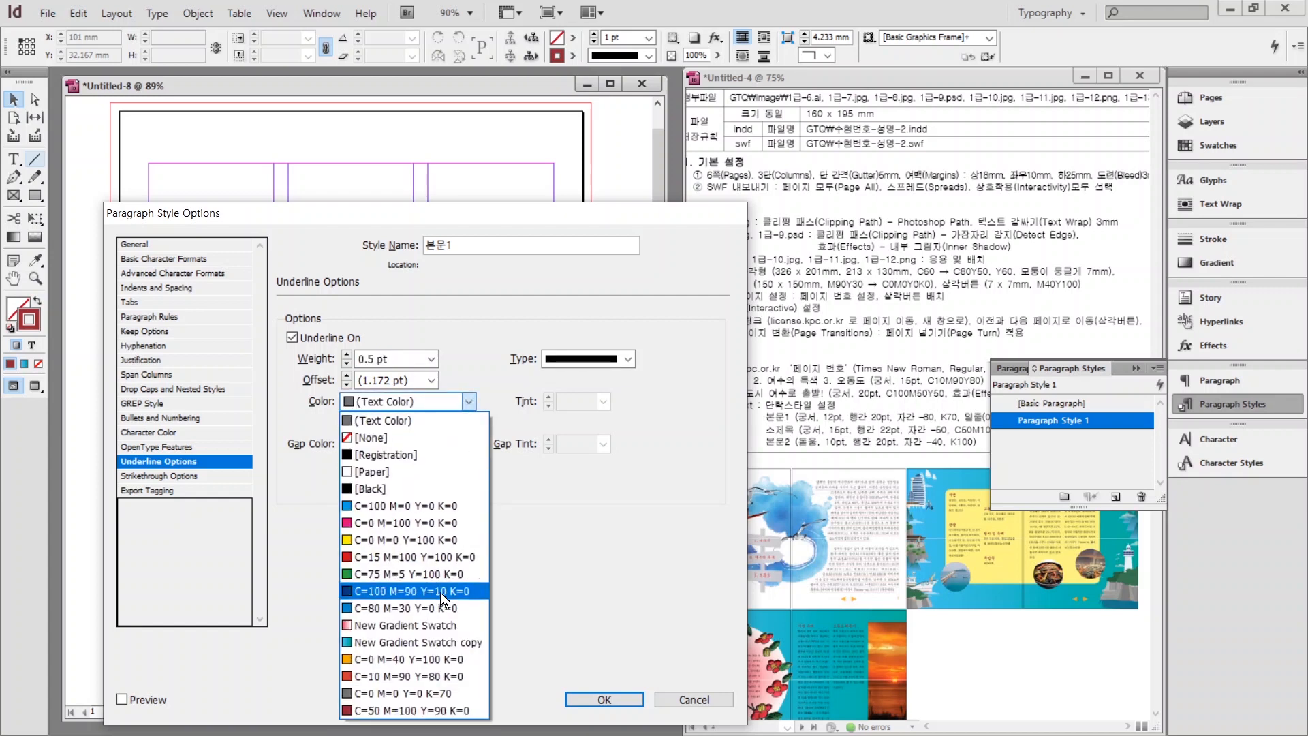
left_click(450, 676)
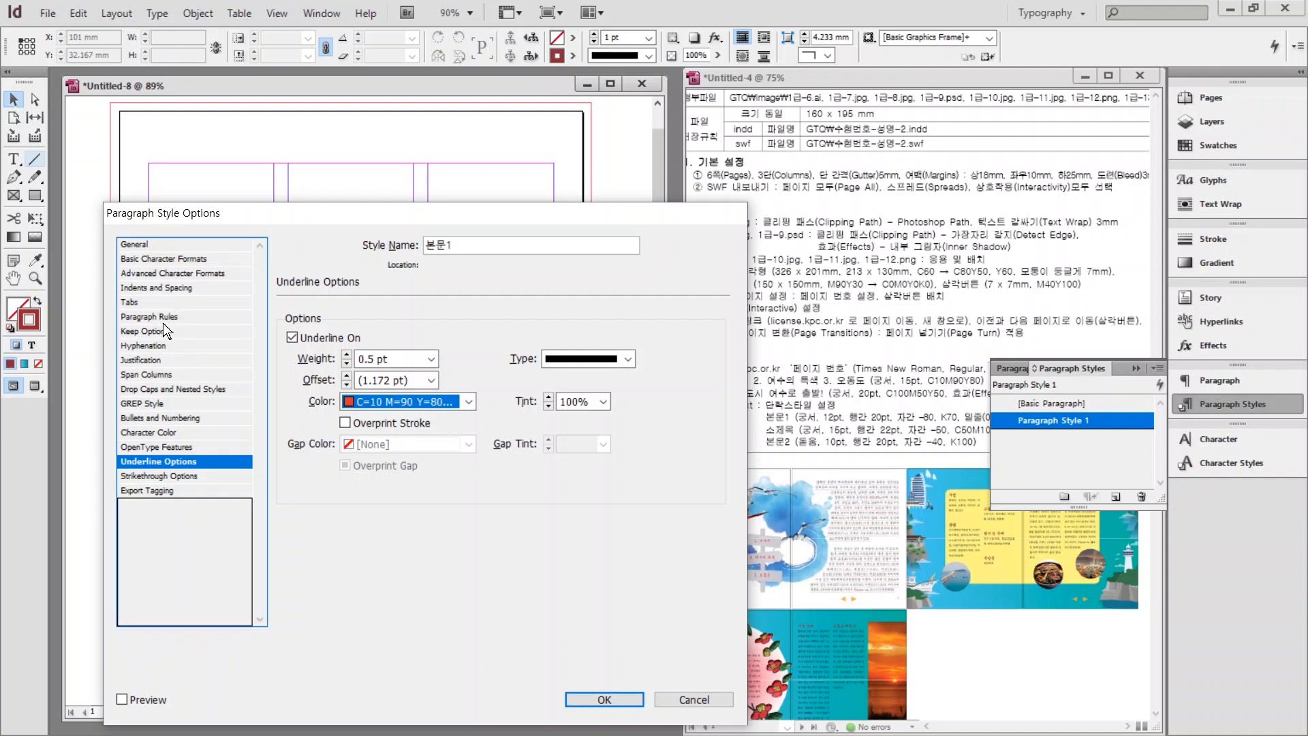
Set a 4 mm first-line indent and confirm the 본문1 style.
left_click(129, 289)
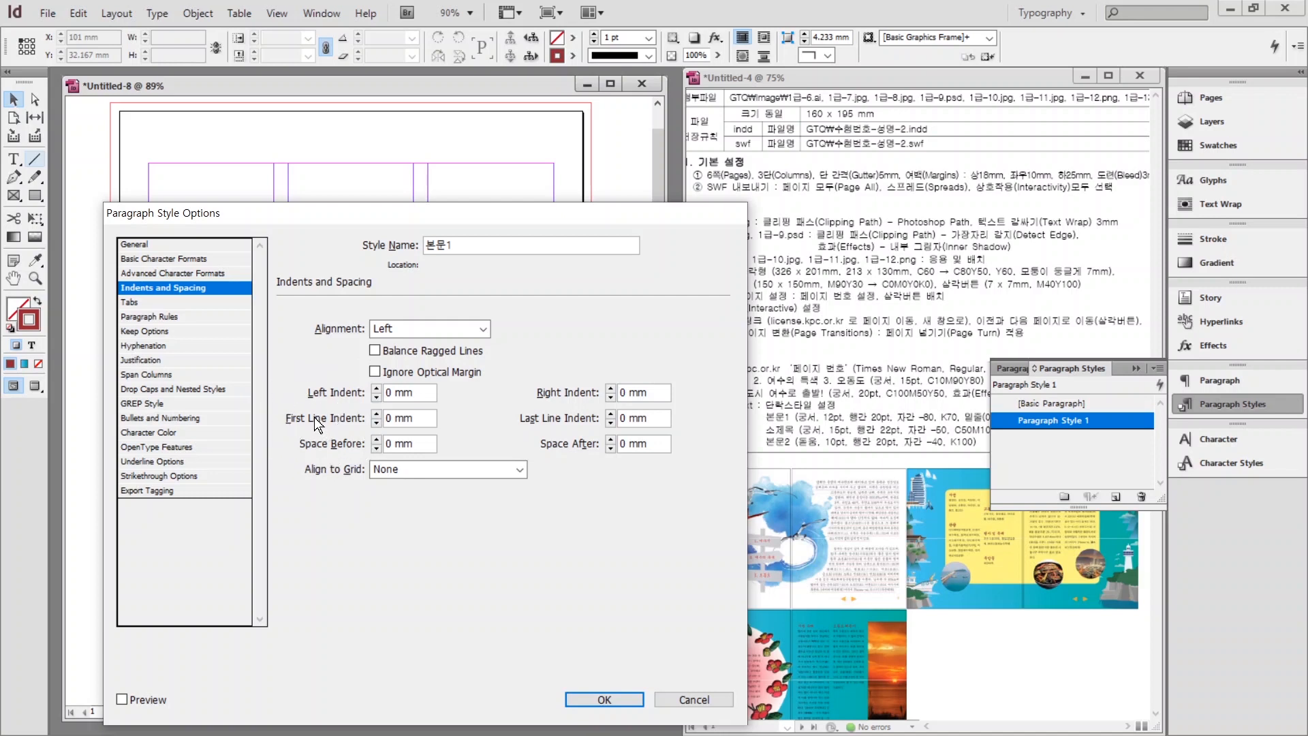
left_click(376, 413)
left_click(376, 413)
left_click(375, 413)
left_click(375, 413)
left_click(588, 698)
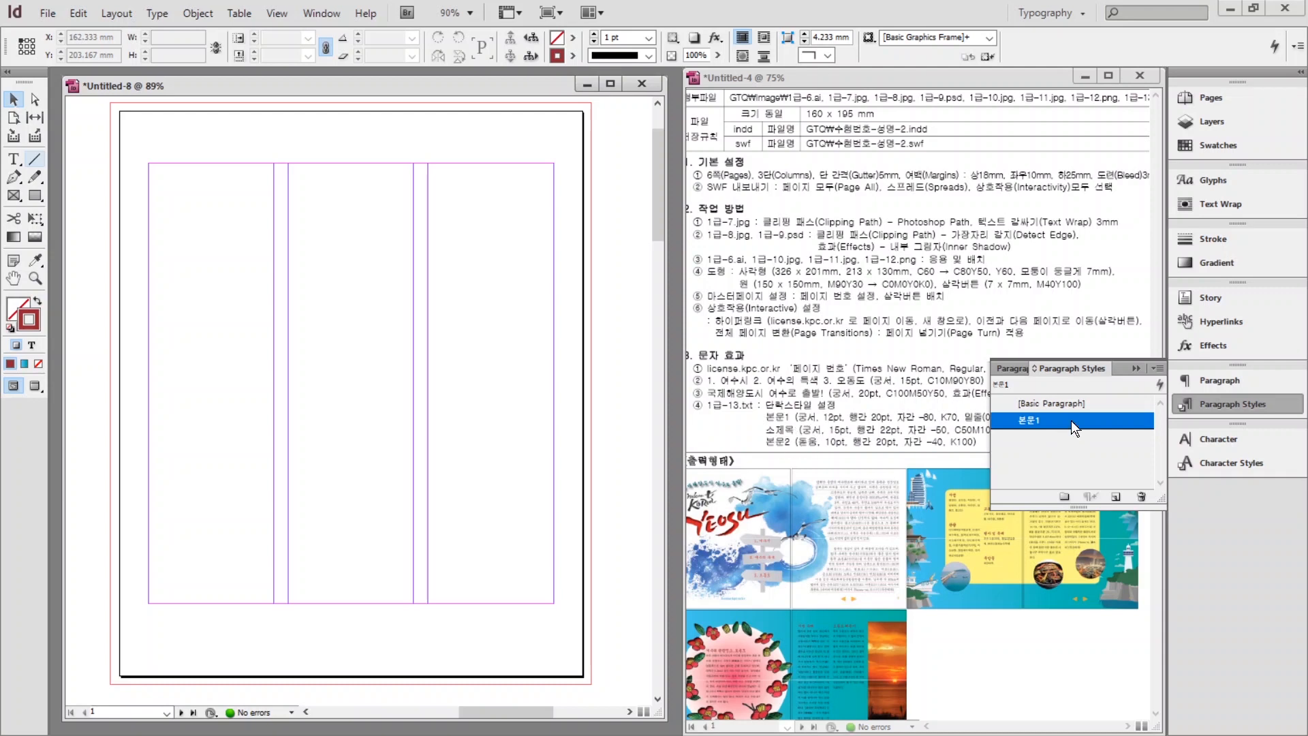
Define the new style as 소제목 in Gungsuh at a reduced 15 pt size with red text.
left_click(1032, 406)
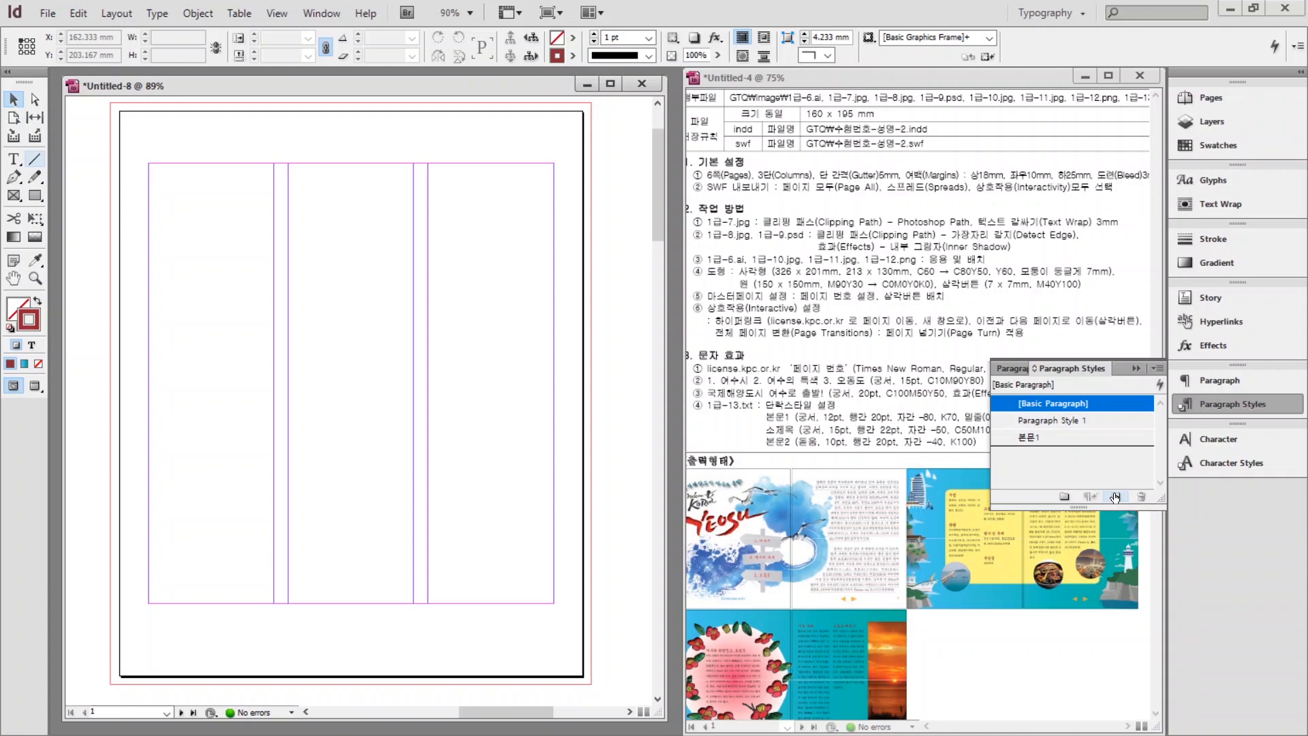
double_click(1040, 420)
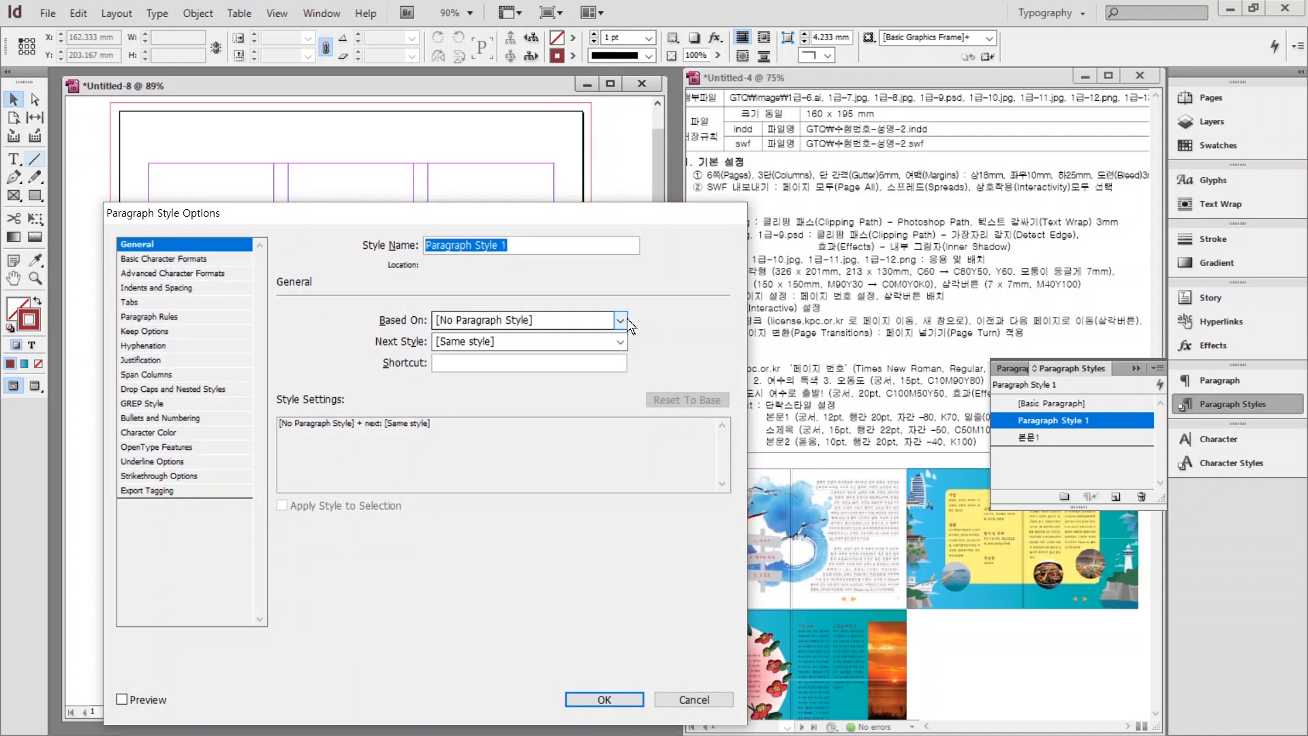
type("ㅂ제목")
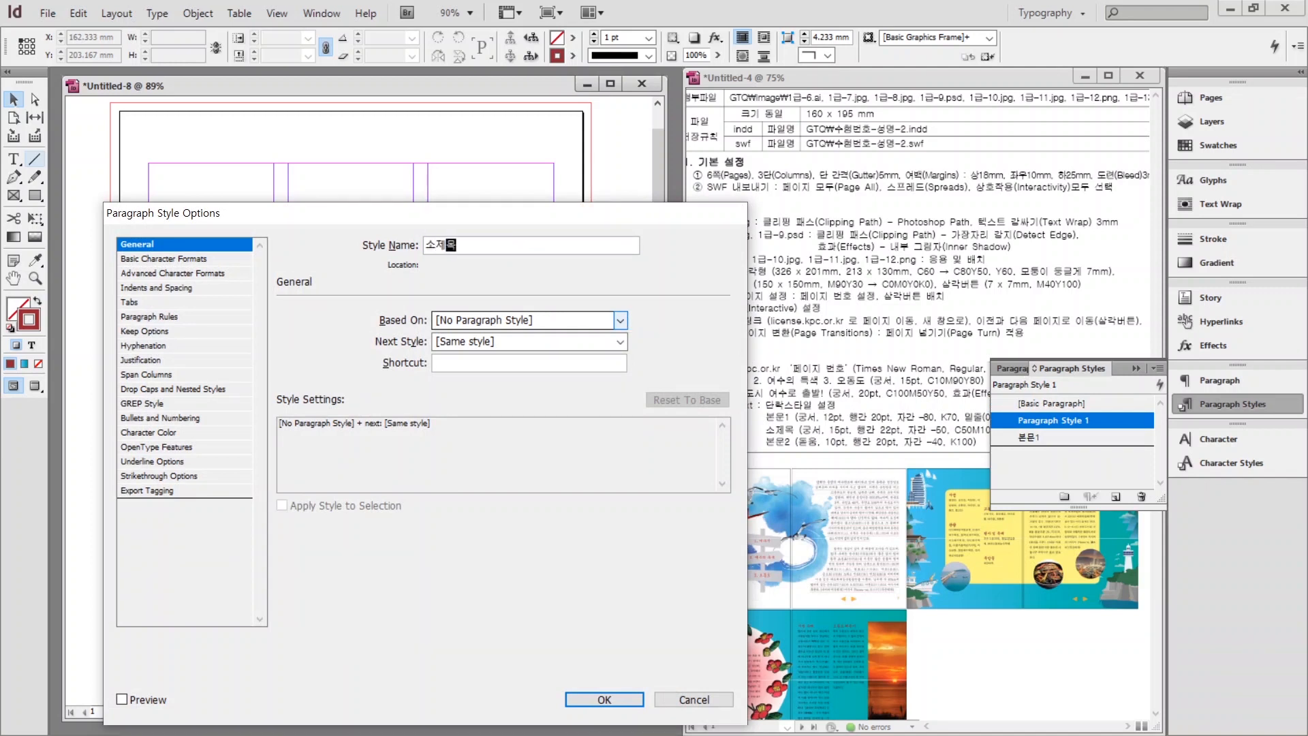
left_click(149, 260)
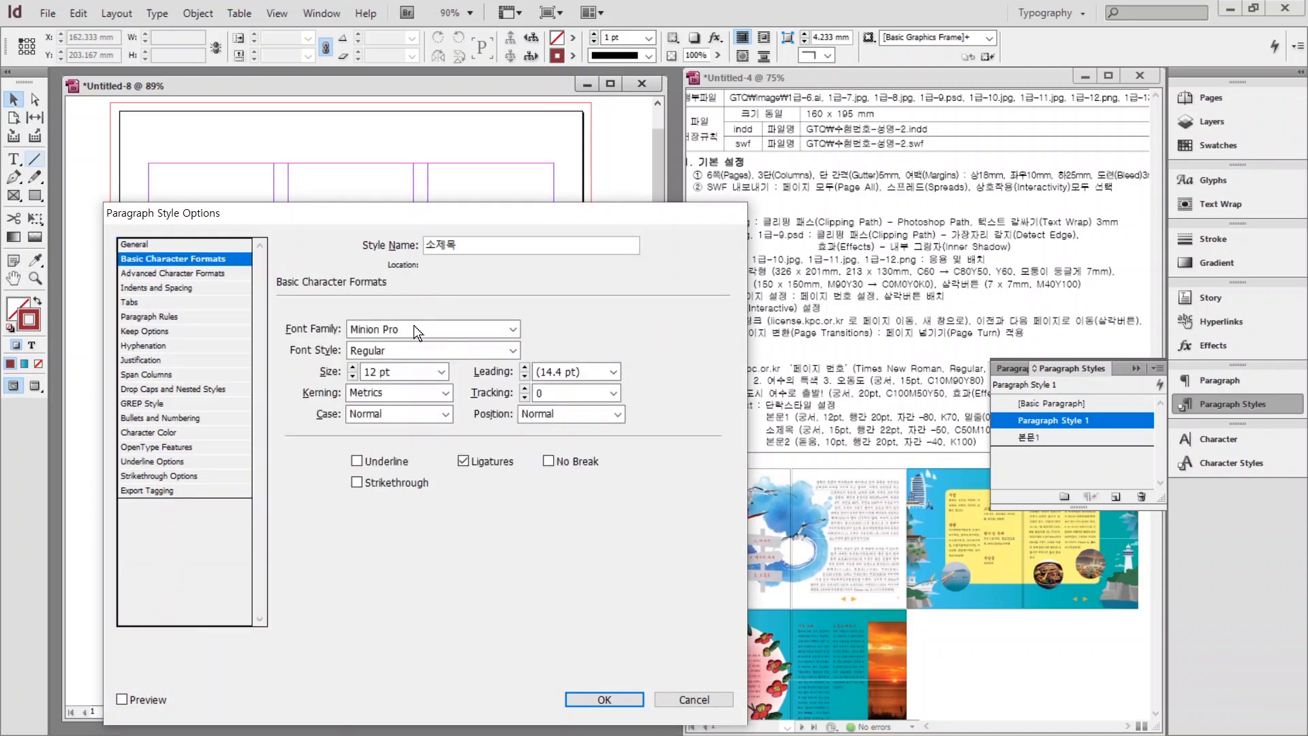
type("Gungsuh")
left_click(352, 377)
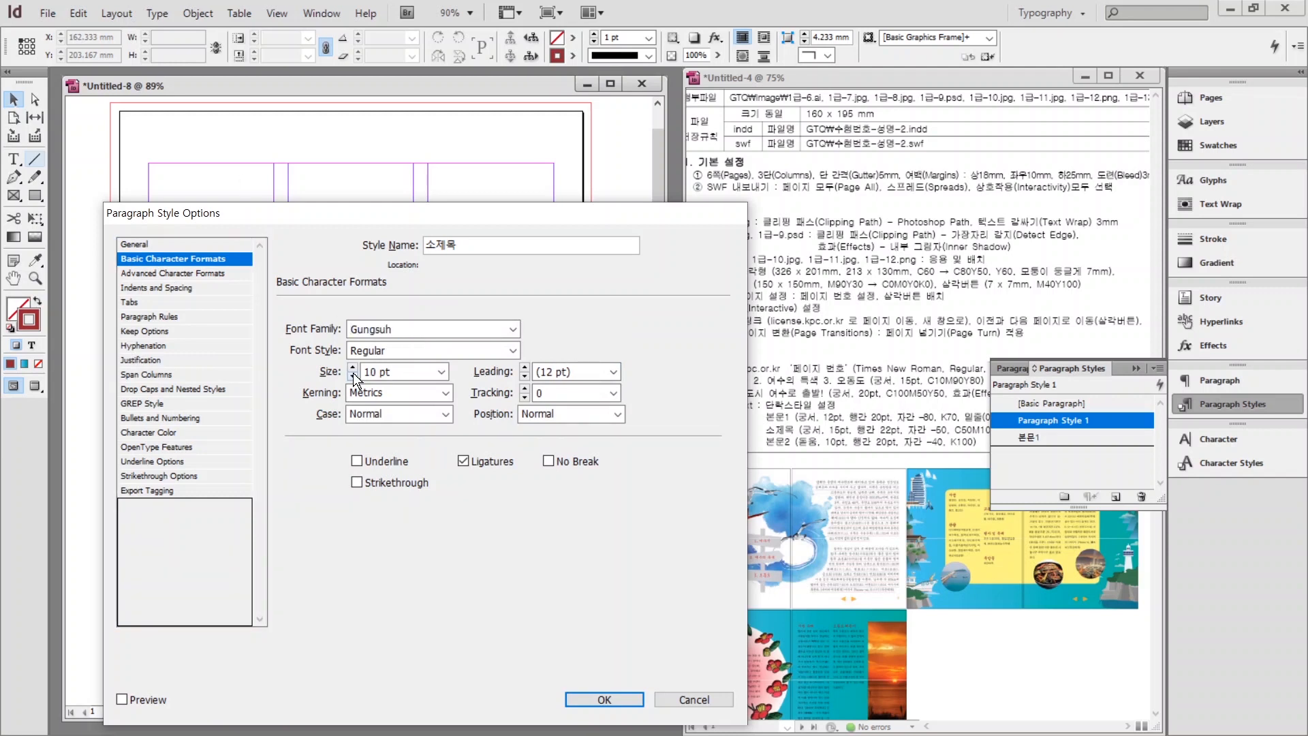
left_click(352, 377)
left_click(352, 377)
left_click(156, 432)
left_click_drag(550, 341, 551, 382)
left_click(358, 419)
key("Return")
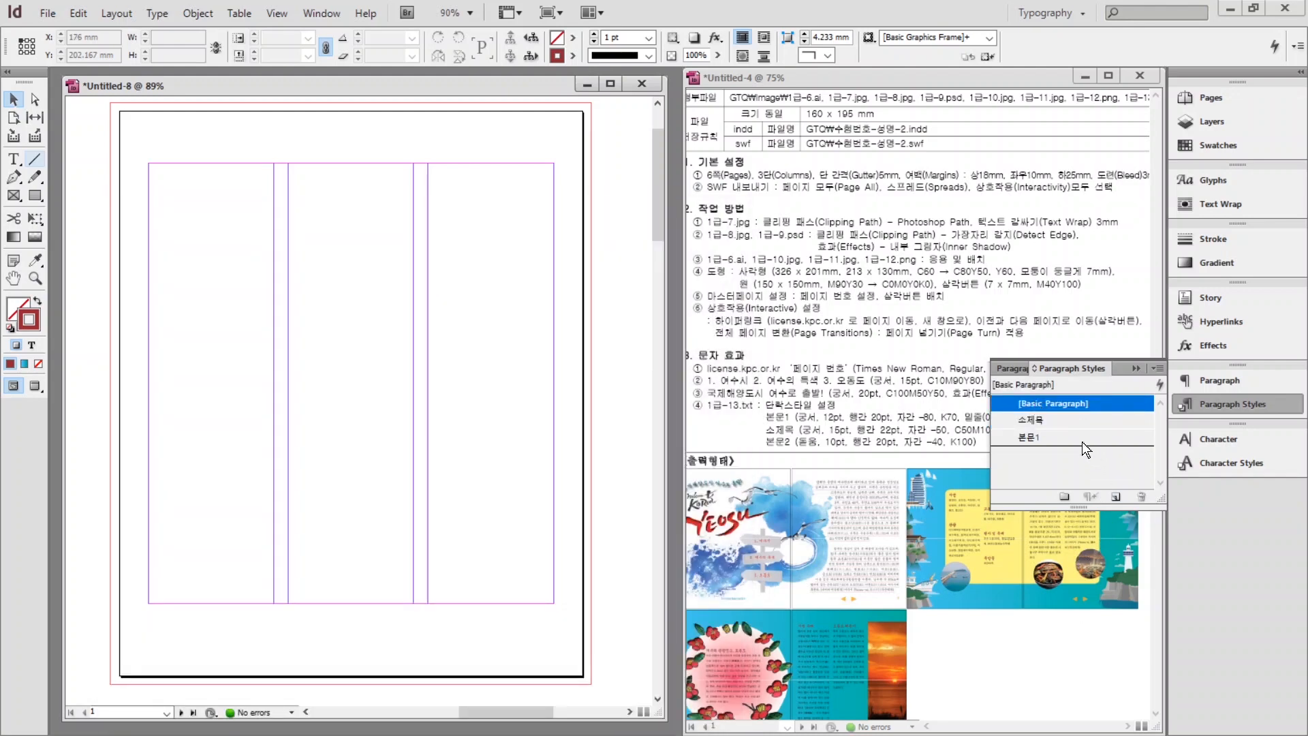
Create another paragraph style and name it 본문2.
left_click(1116, 499)
left_click(1025, 419)
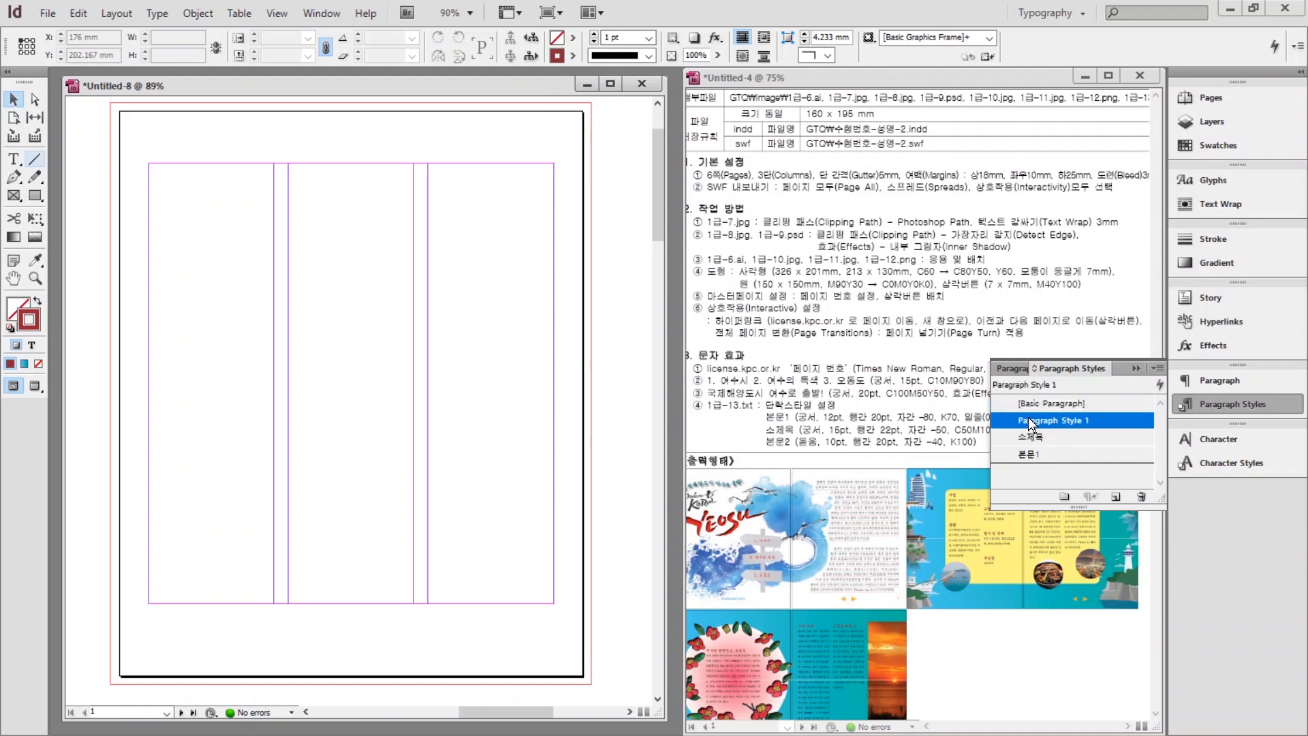
left_click(1040, 418)
double_click(1123, 421)
type("본문2")
Set 본문2 to Dotum 10 pt with 20 pt leading and -40 tracking.
left_click(137, 259)
key("Tab")
type("Dotum")
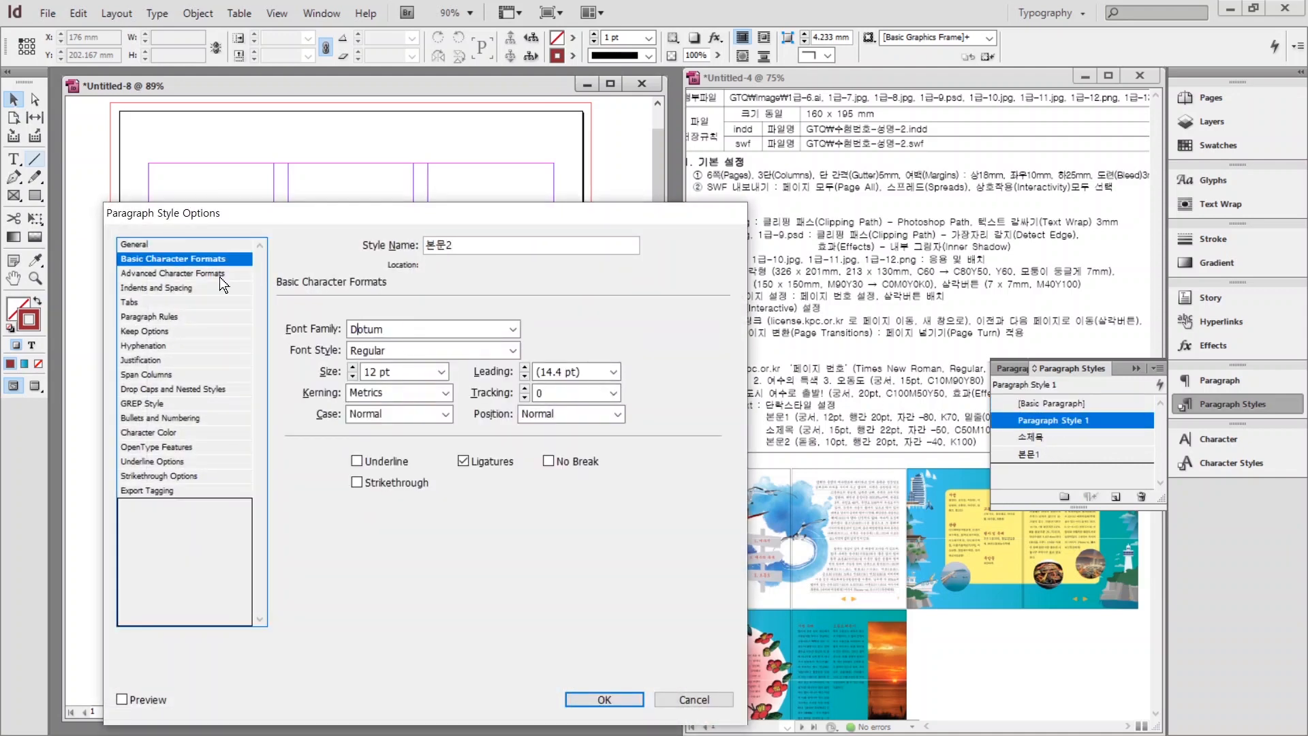
key("Tab")
key("Tab")
type("10")
key("Tab")
type("20")
key("Tab")
key("Tab")
type("-40")
Give 본문2 a Black character colour, confirm it, and show the document's six pages.
left_click(148, 432)
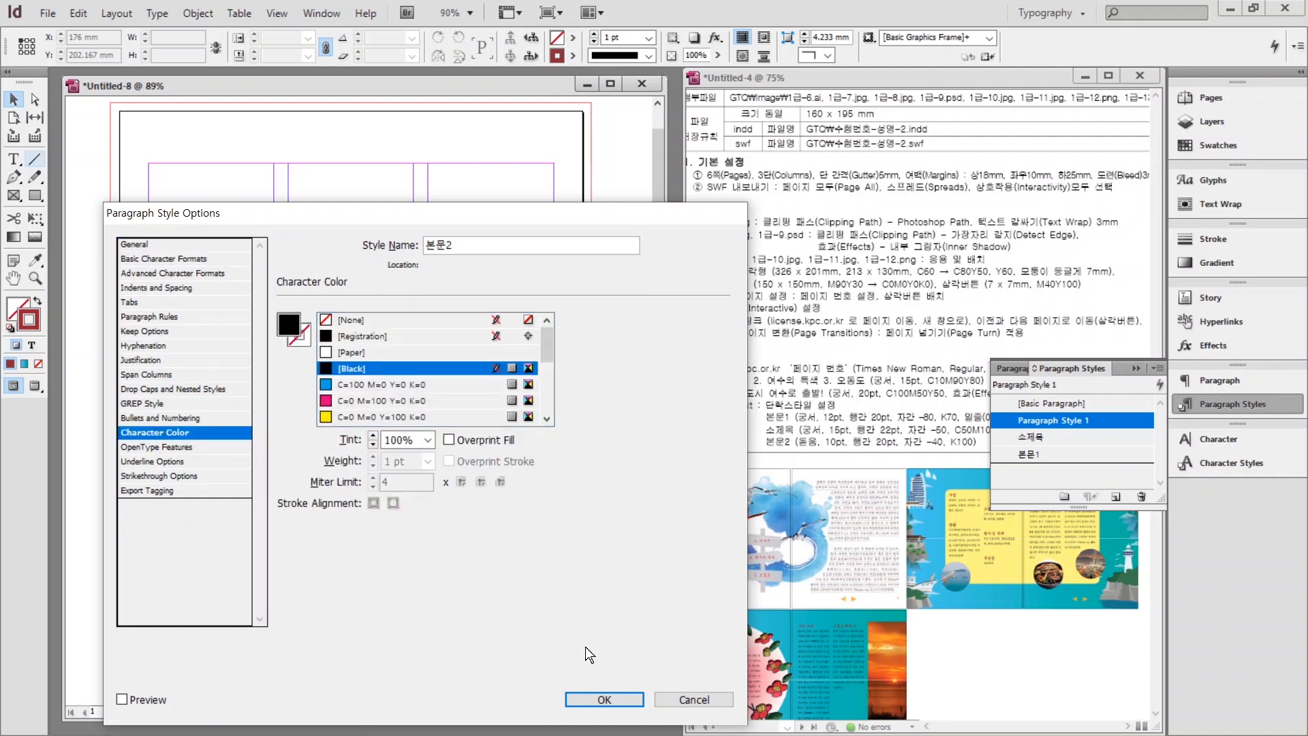
left_click(605, 699)
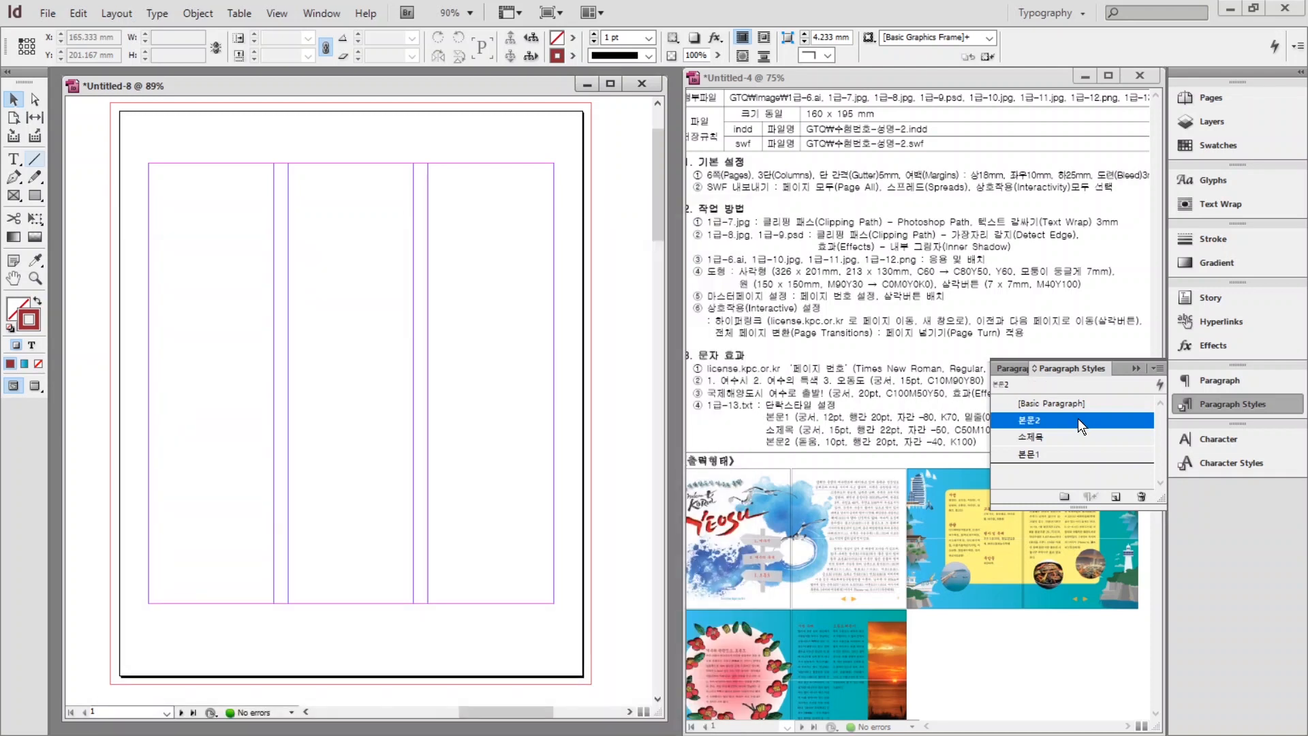
left_click(832, 436)
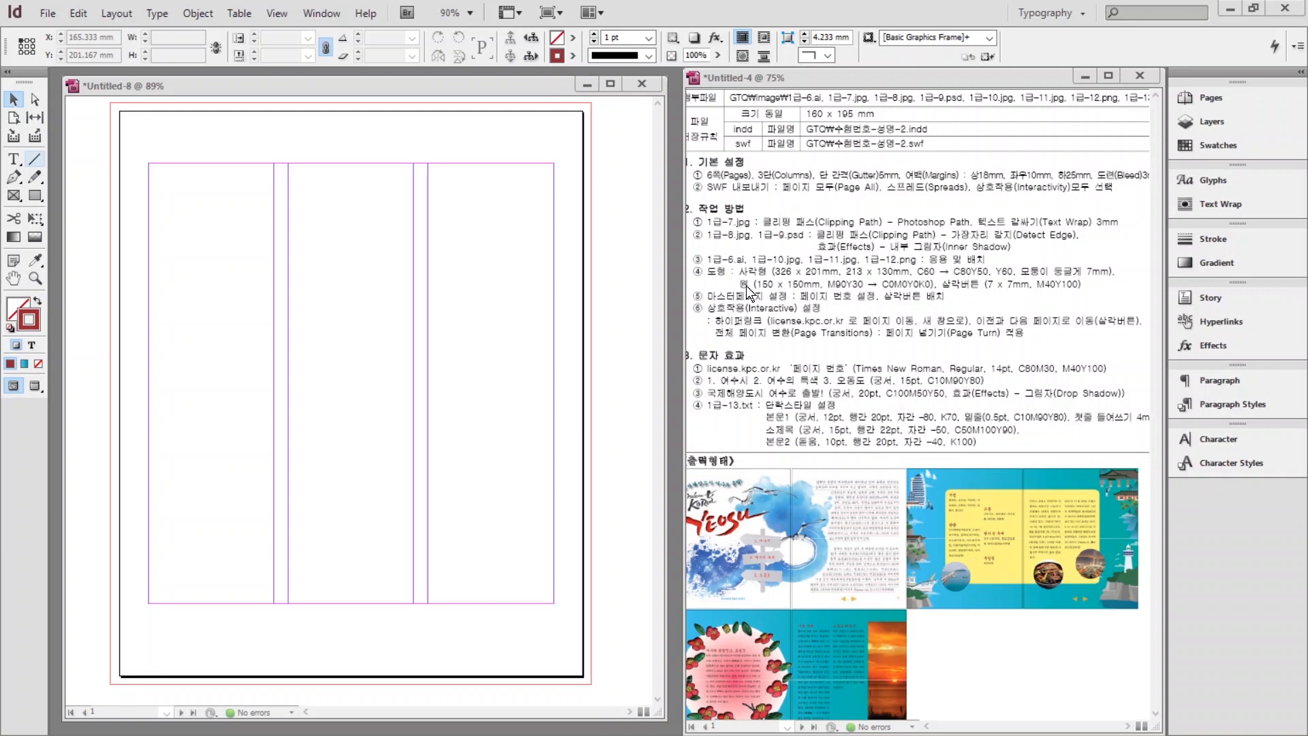
left_click(1208, 97)
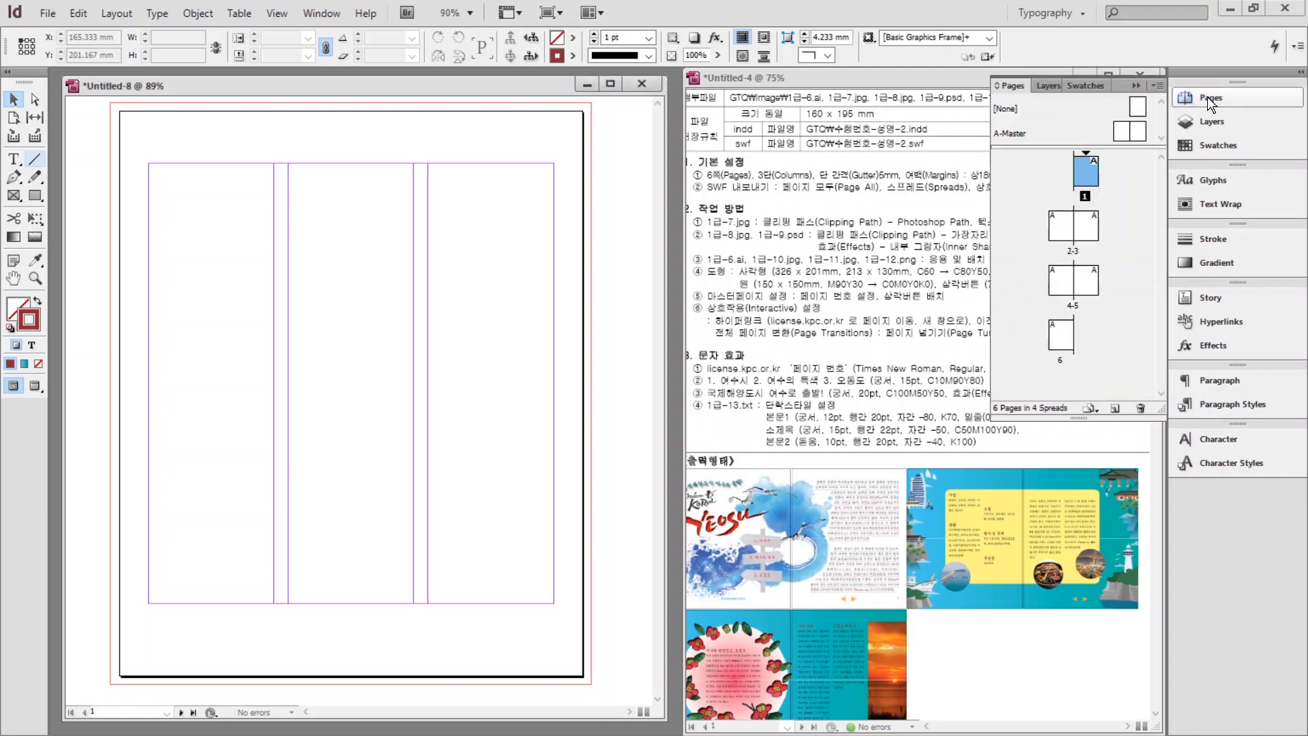
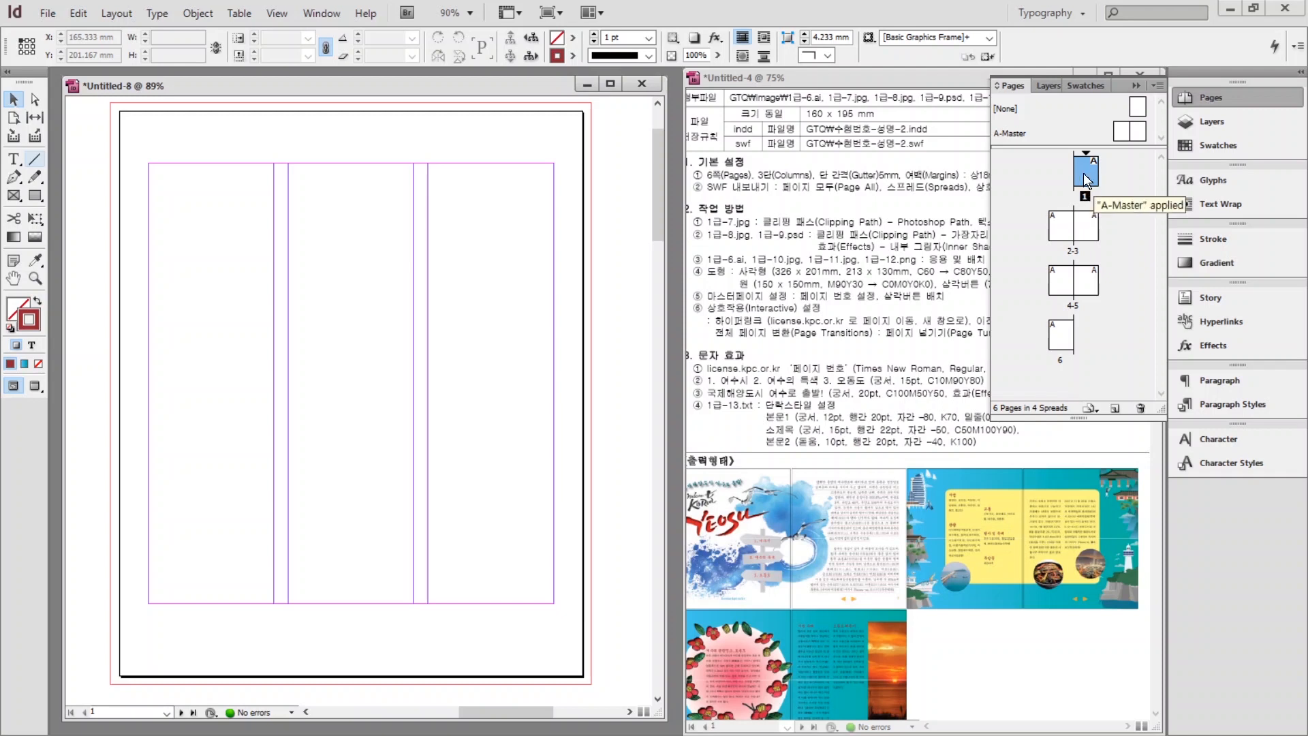
Turn off Allow Document Pages to Shuffle and move page 6 before page 1.
right_click(1083, 173)
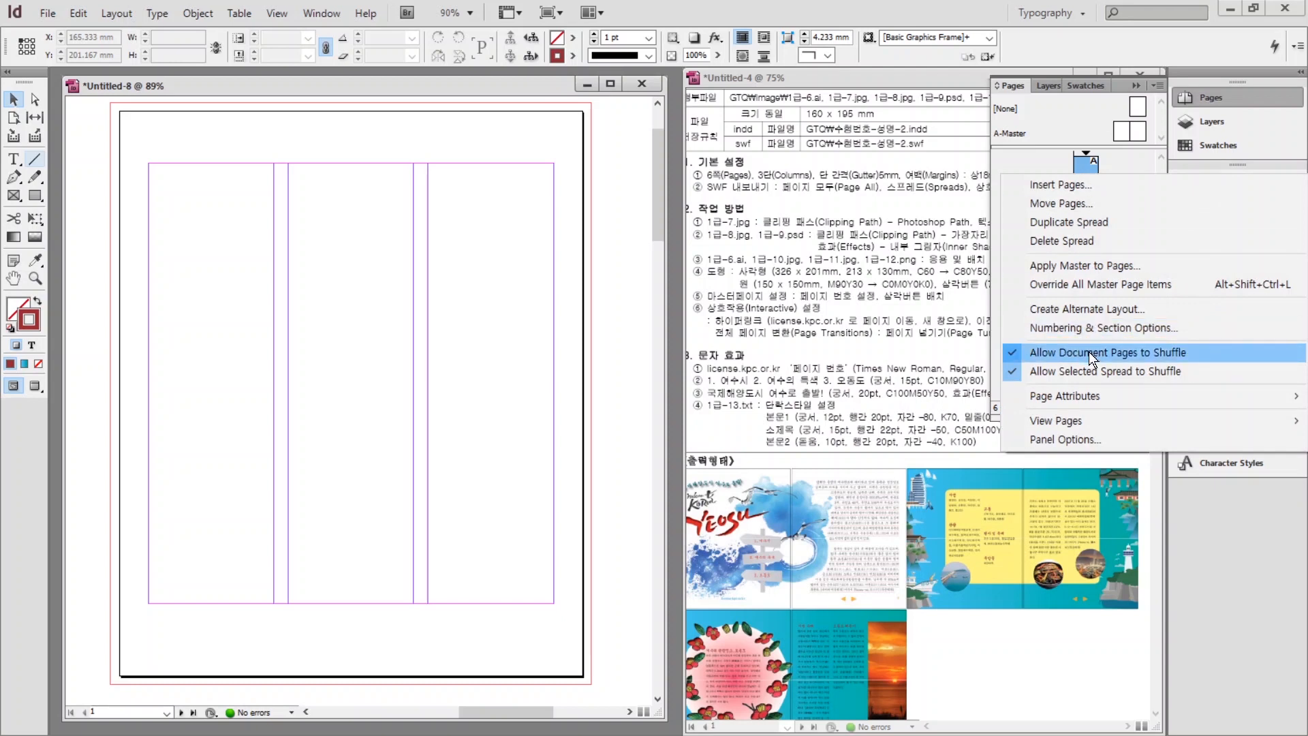
left_click(1013, 353)
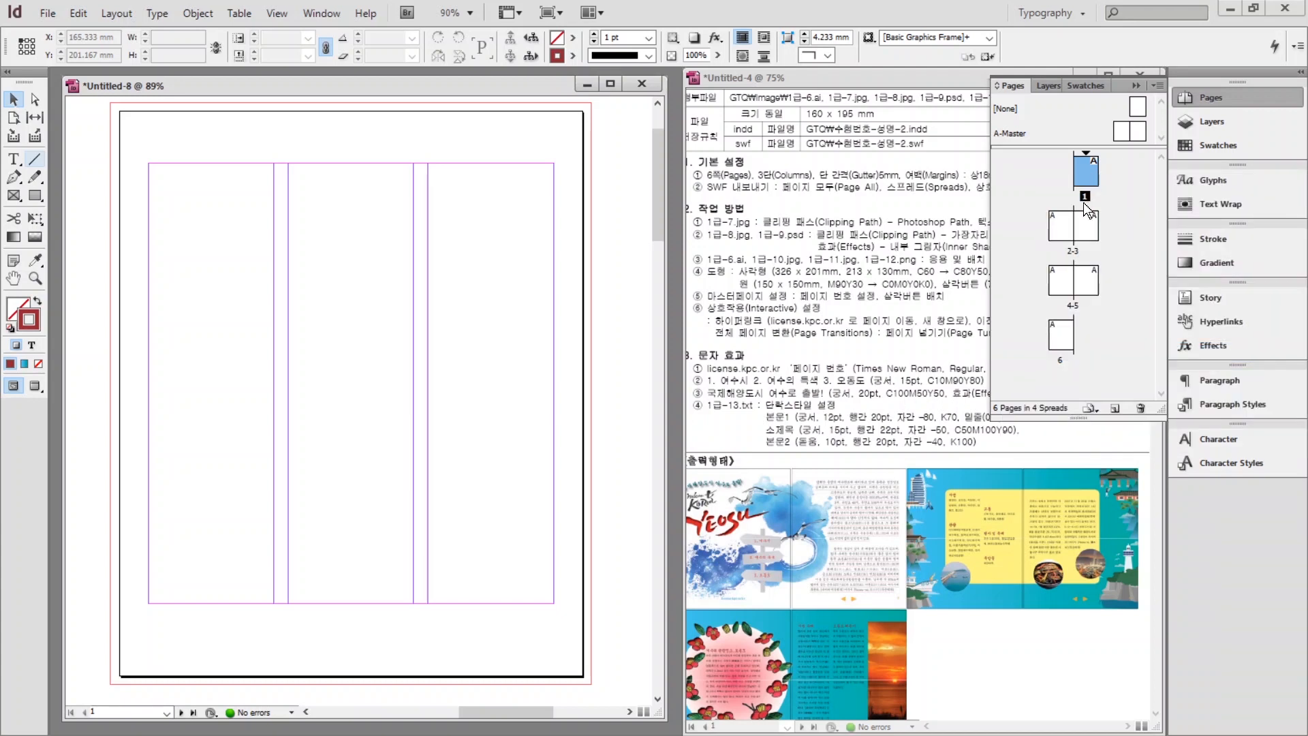
left_click(1068, 344)
left_click_drag(1058, 333, 1068, 190)
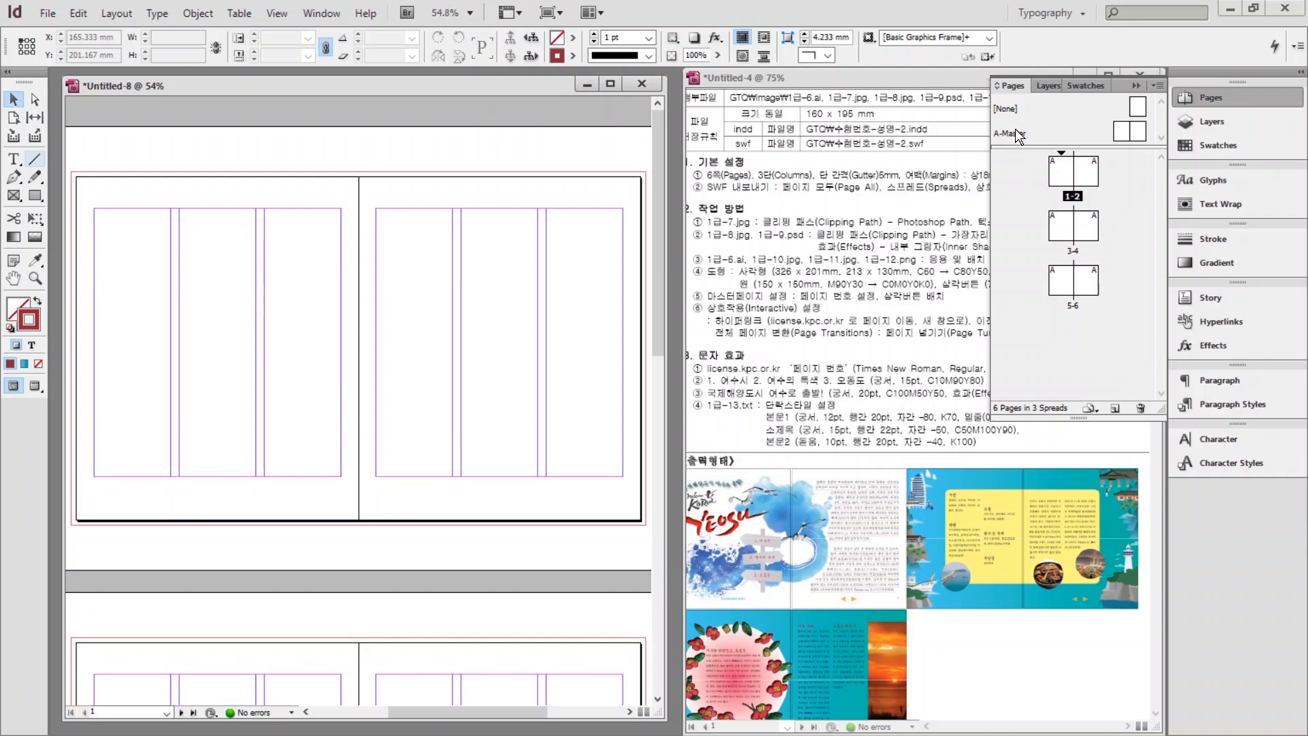
Open the A-Master spread for editing.
left_click(1018, 136)
left_click(1018, 136)
double_click(1018, 136)
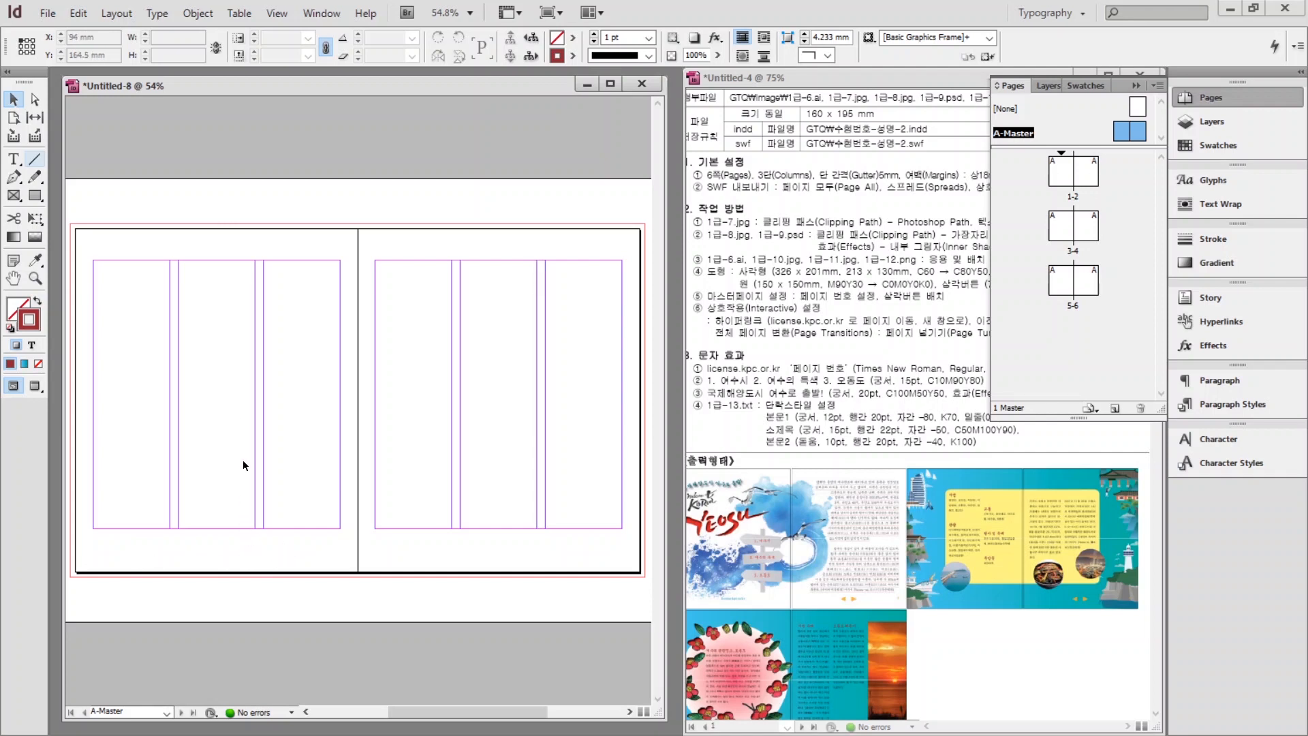
Draw a small text frame at the left page's bottom left and insert a Current Page Number marker.
left_click(14, 161)
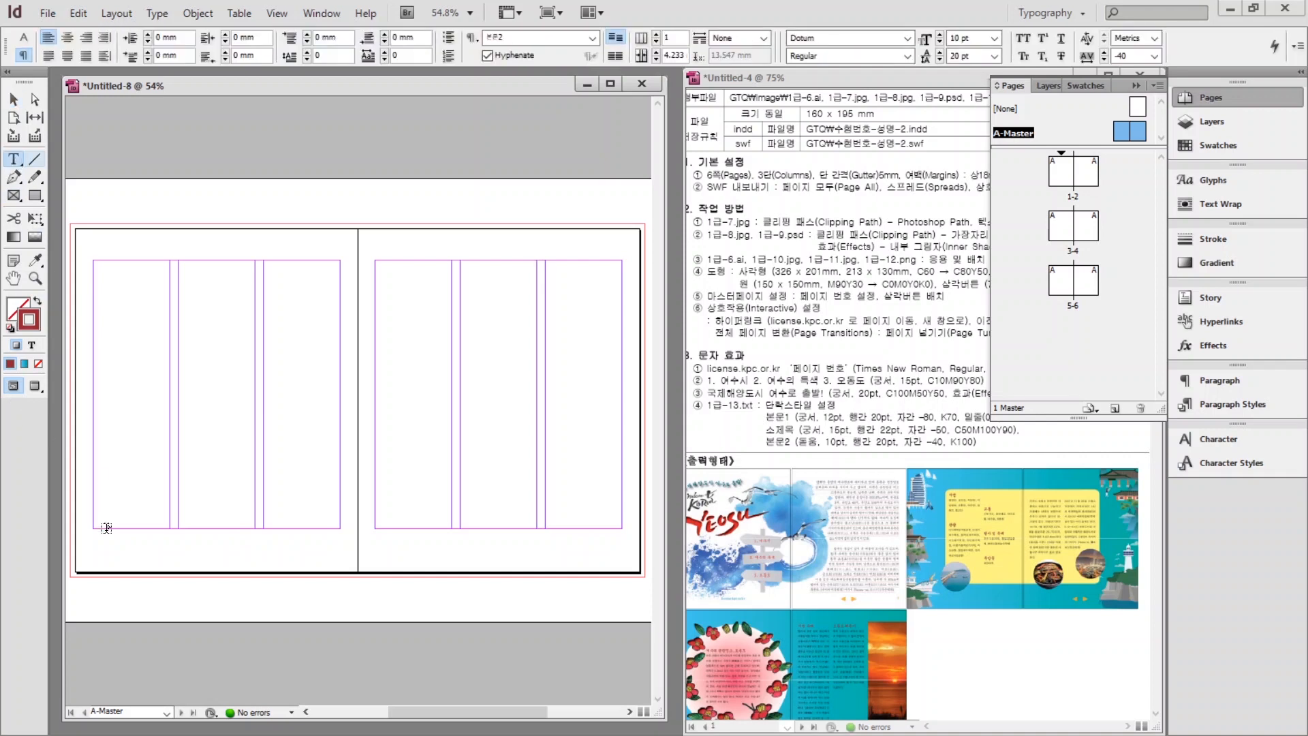
left_click_drag(90, 542, 101, 553)
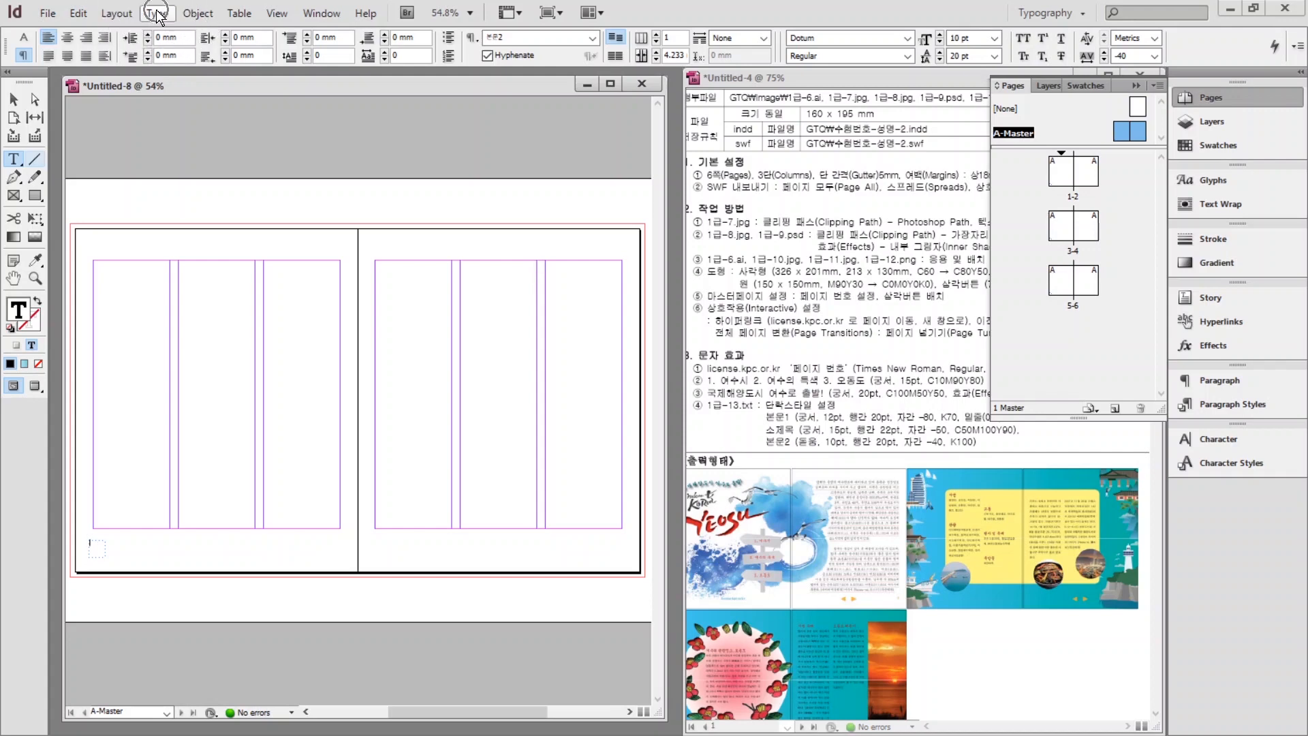
left_click(157, 14)
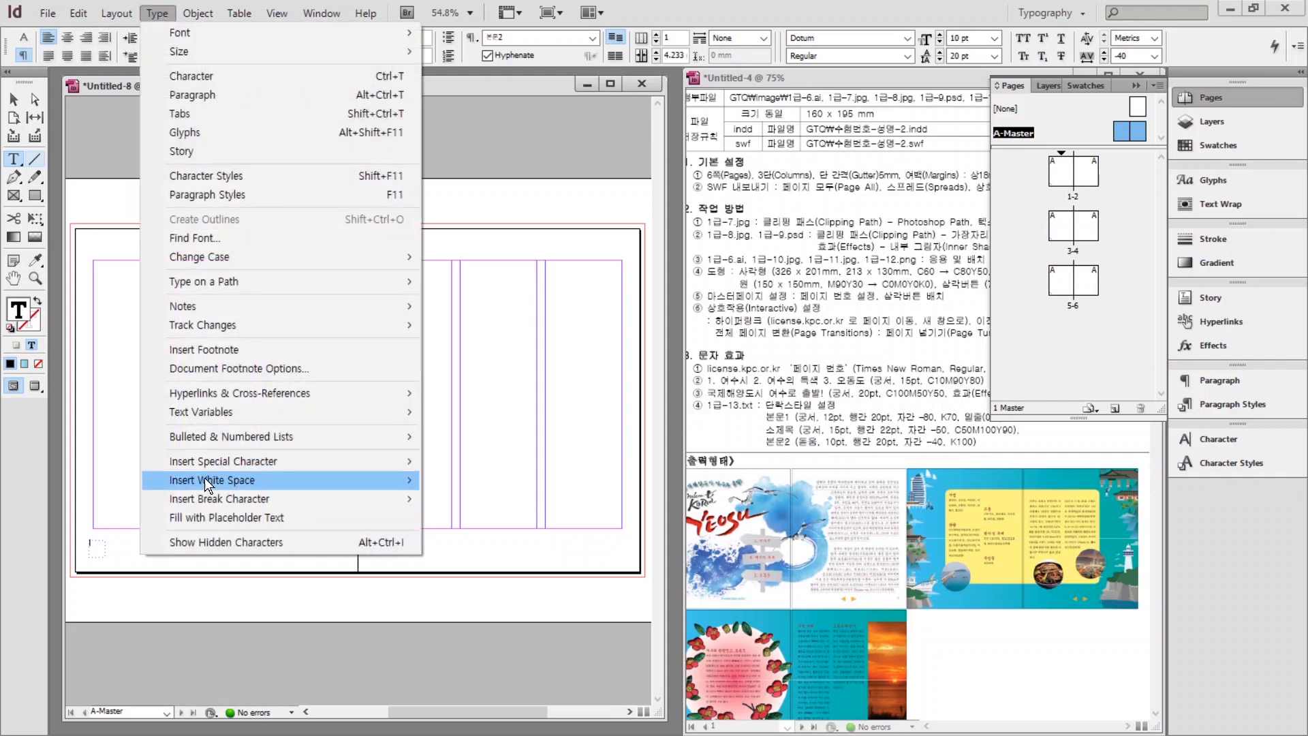
mouse_move(205, 461)
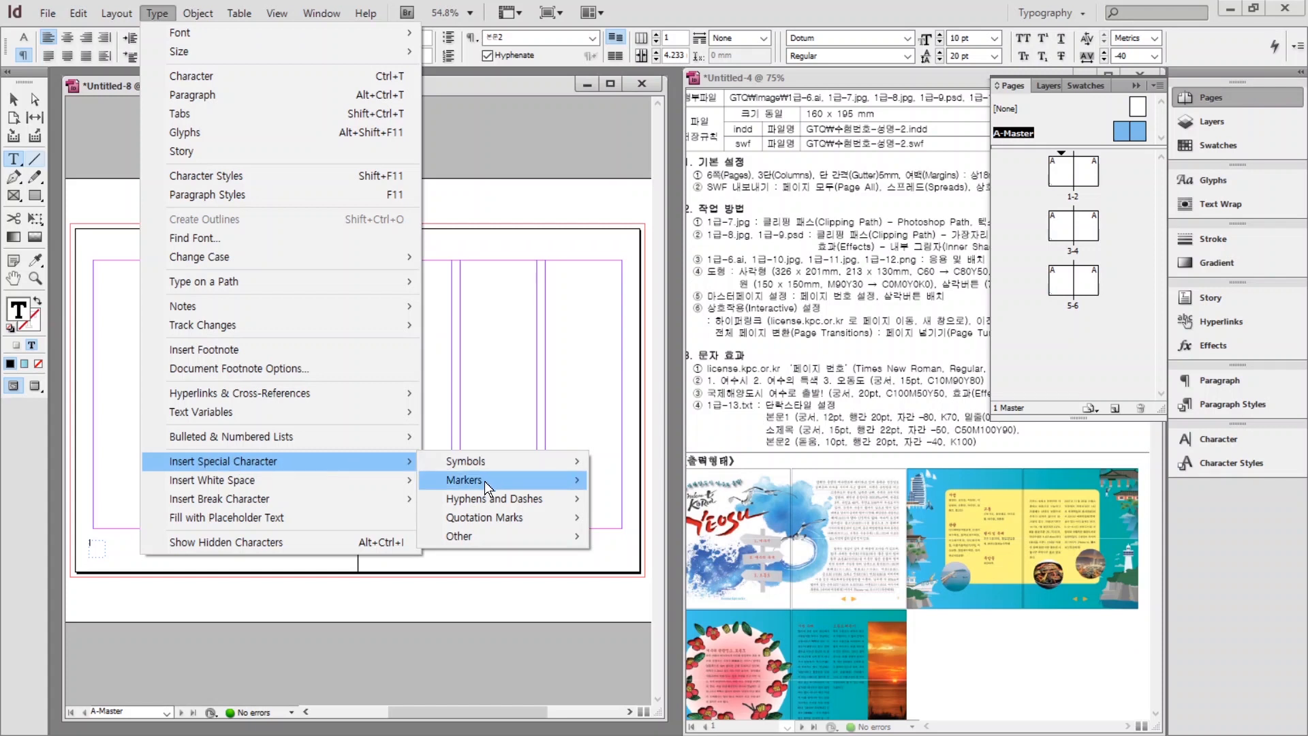
mouse_move(485, 481)
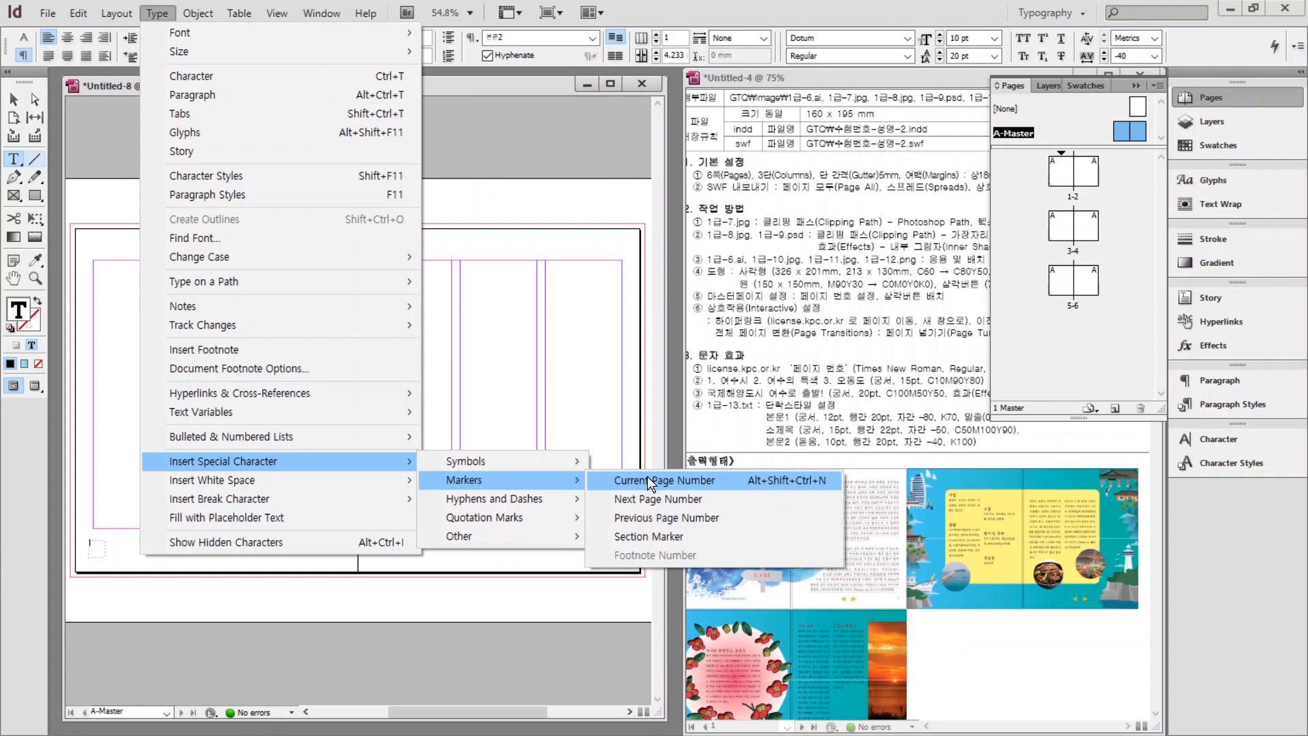
left_click(648, 480)
key("ctrl+1")
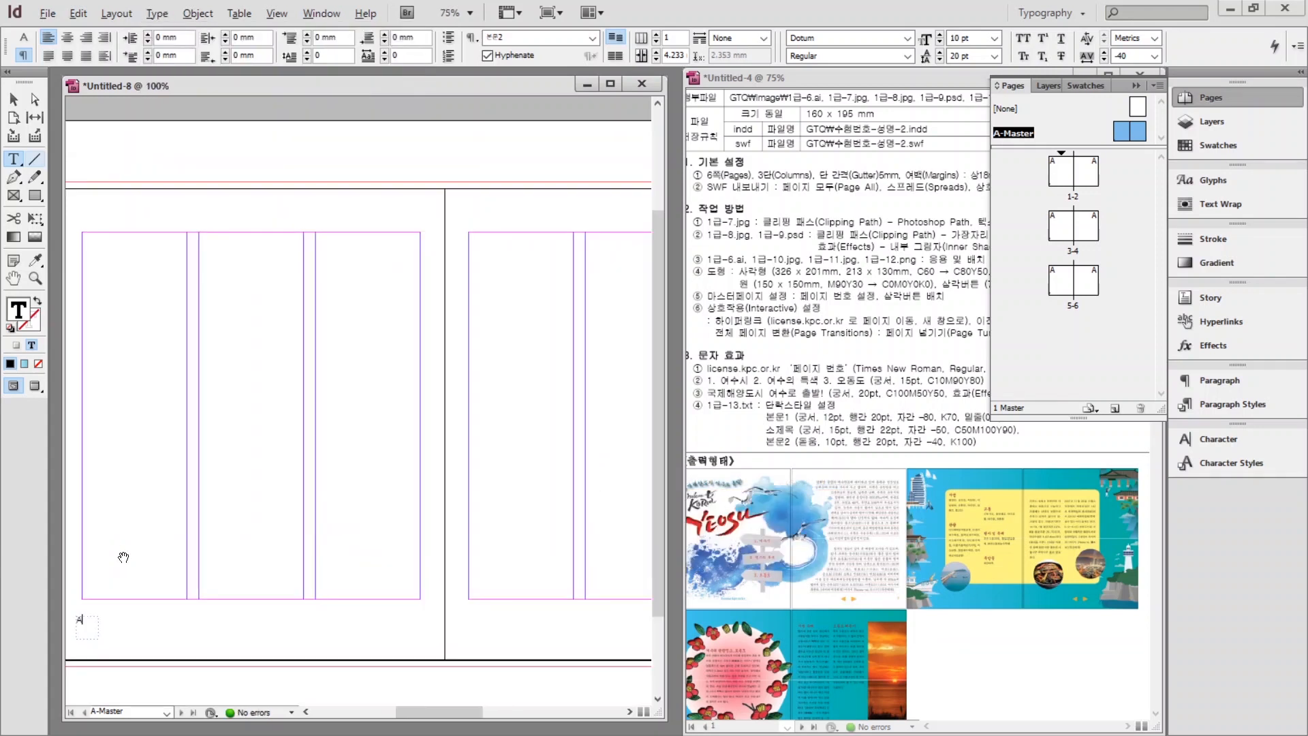
Nudge the marker frame slightly right and select the A marker text.
key("Escape")
key("ctrl+equal")
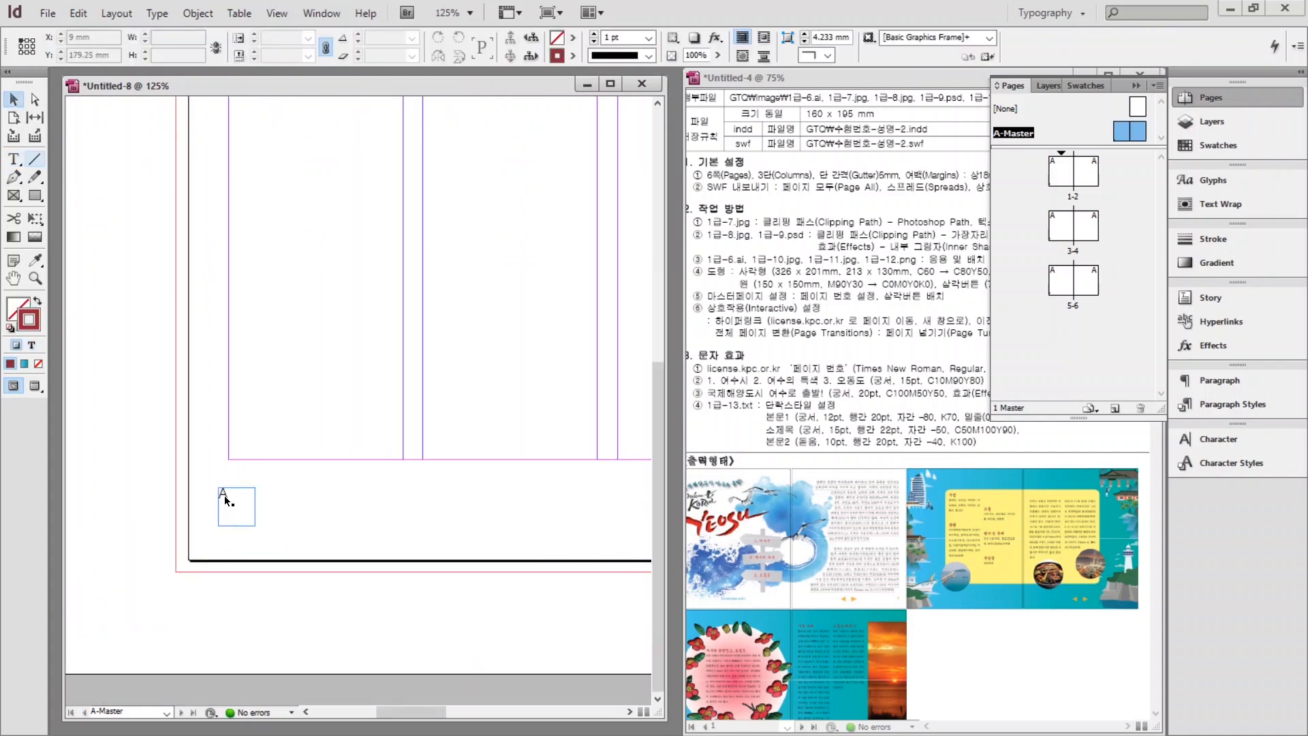
left_click_drag(232, 498, 238, 494)
left_click(286, 507)
double_click(252, 500)
scroll(252, 501, "up", 1)
left_click_drag(235, 545, 189, 549)
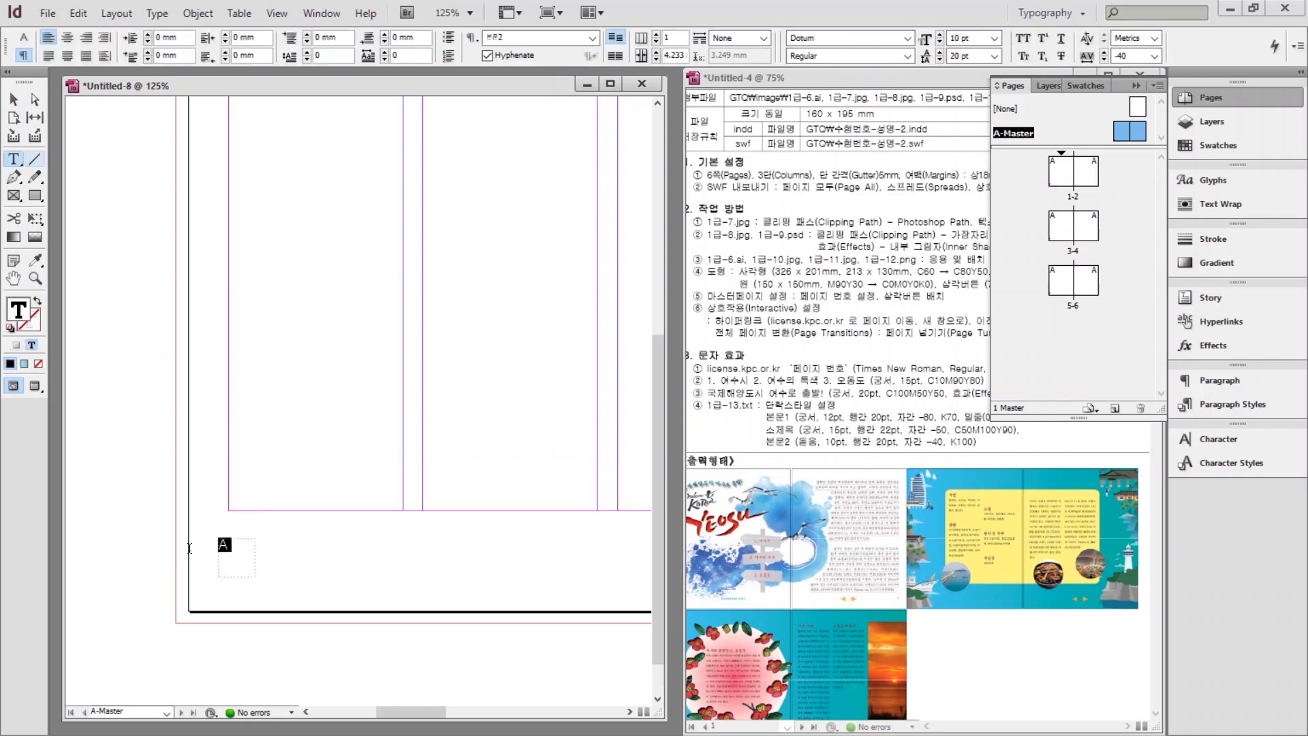
Set the marker to Times New Roman 14 pt with a blue swatch.
left_click(1208, 439)
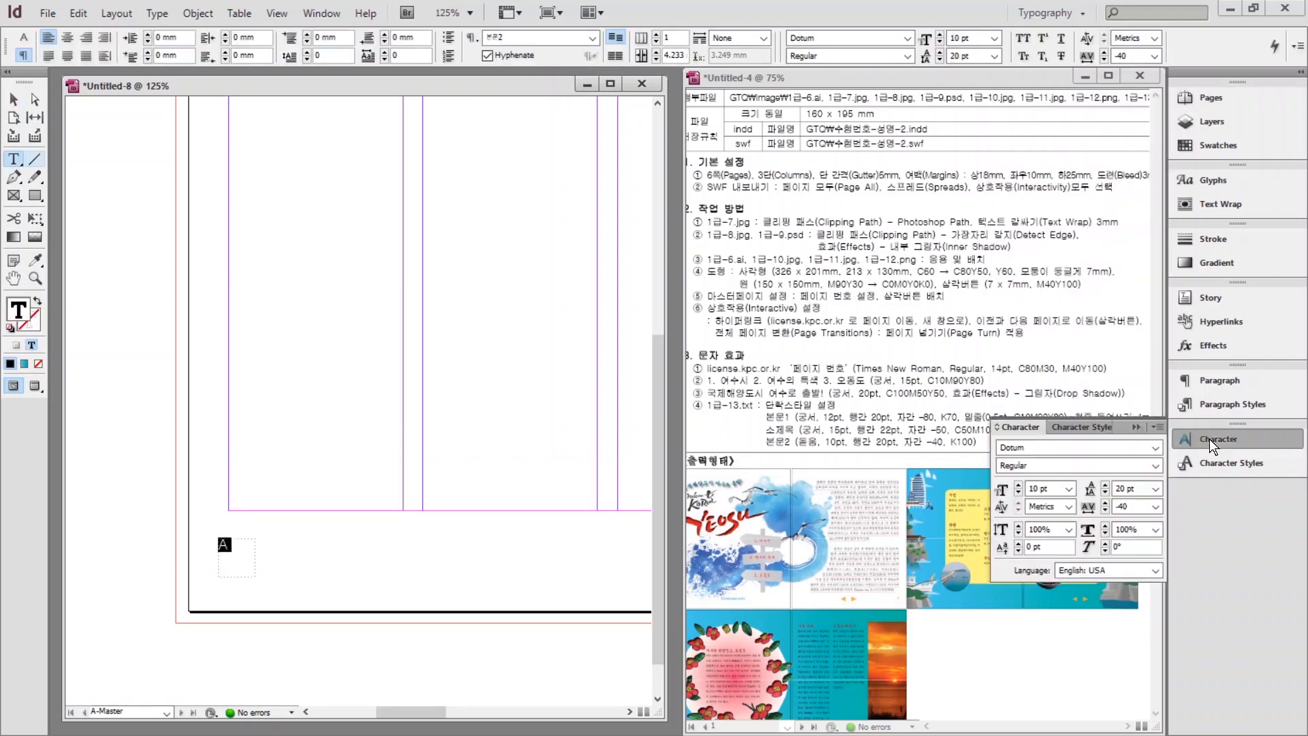
left_click(1047, 450)
type("Times New Roman")
key("Return")
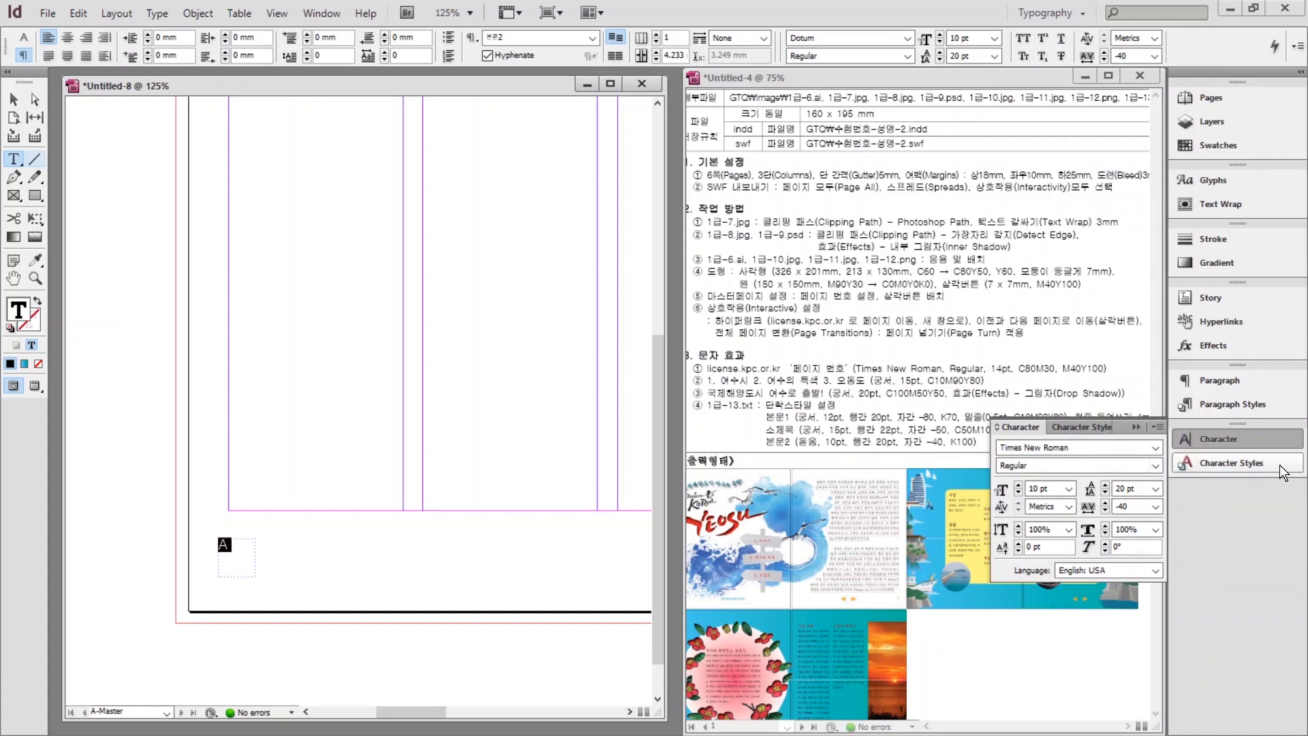
left_click(1018, 485)
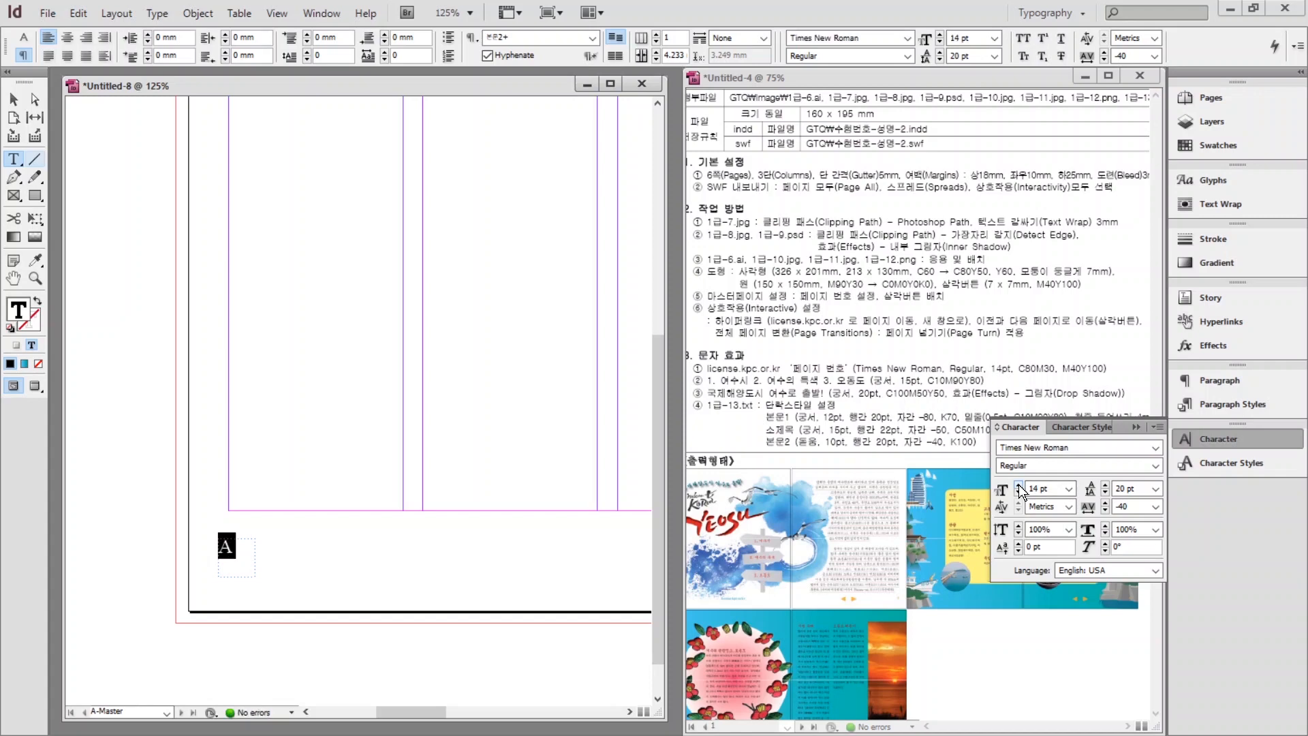
left_click(1212, 145)
left_click(1063, 293)
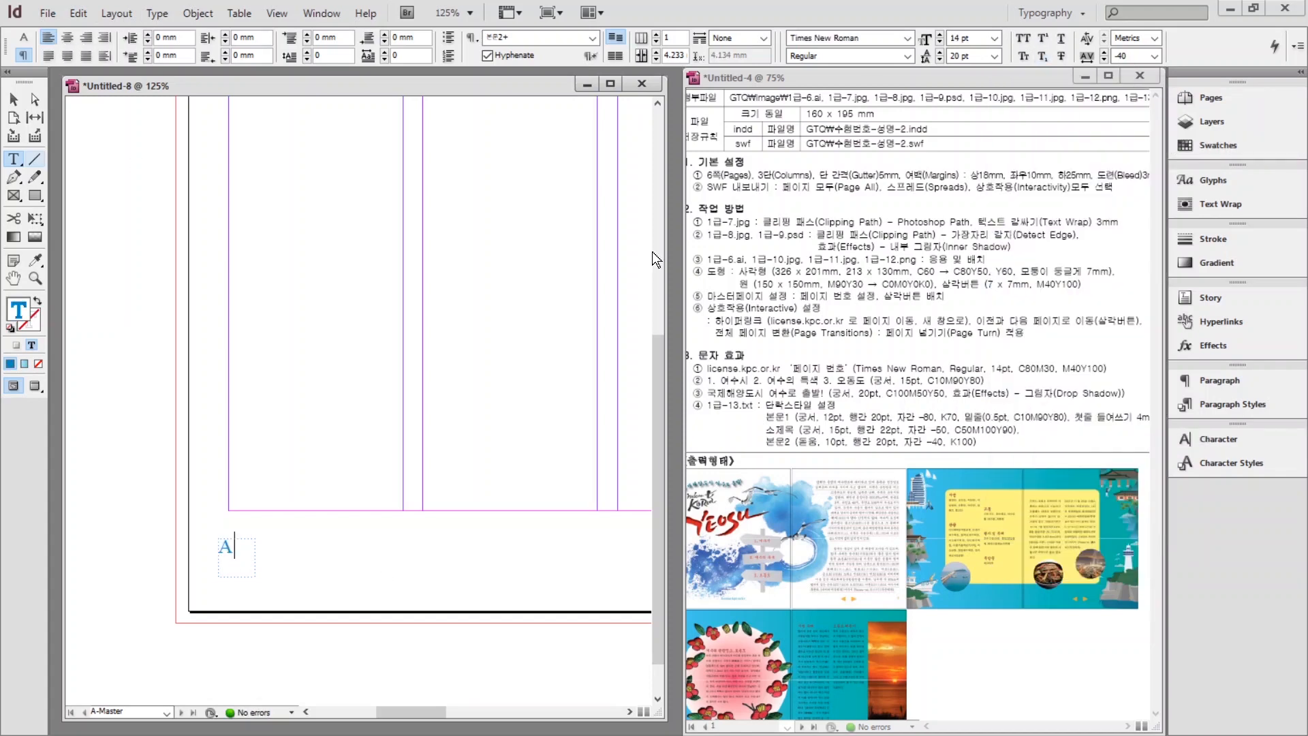
Centre the page-number marker within its frame.
left_click_drag(236, 546, 204, 552)
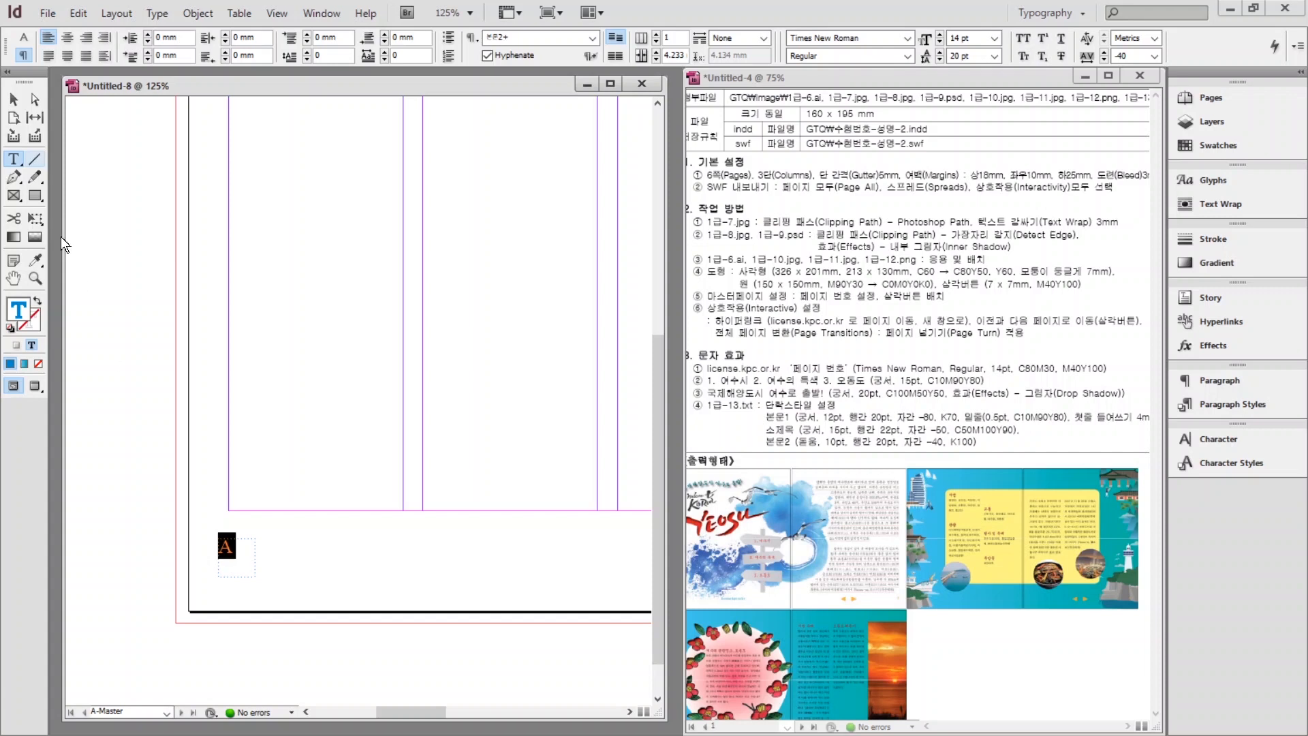
left_click(68, 38)
left_click(301, 543)
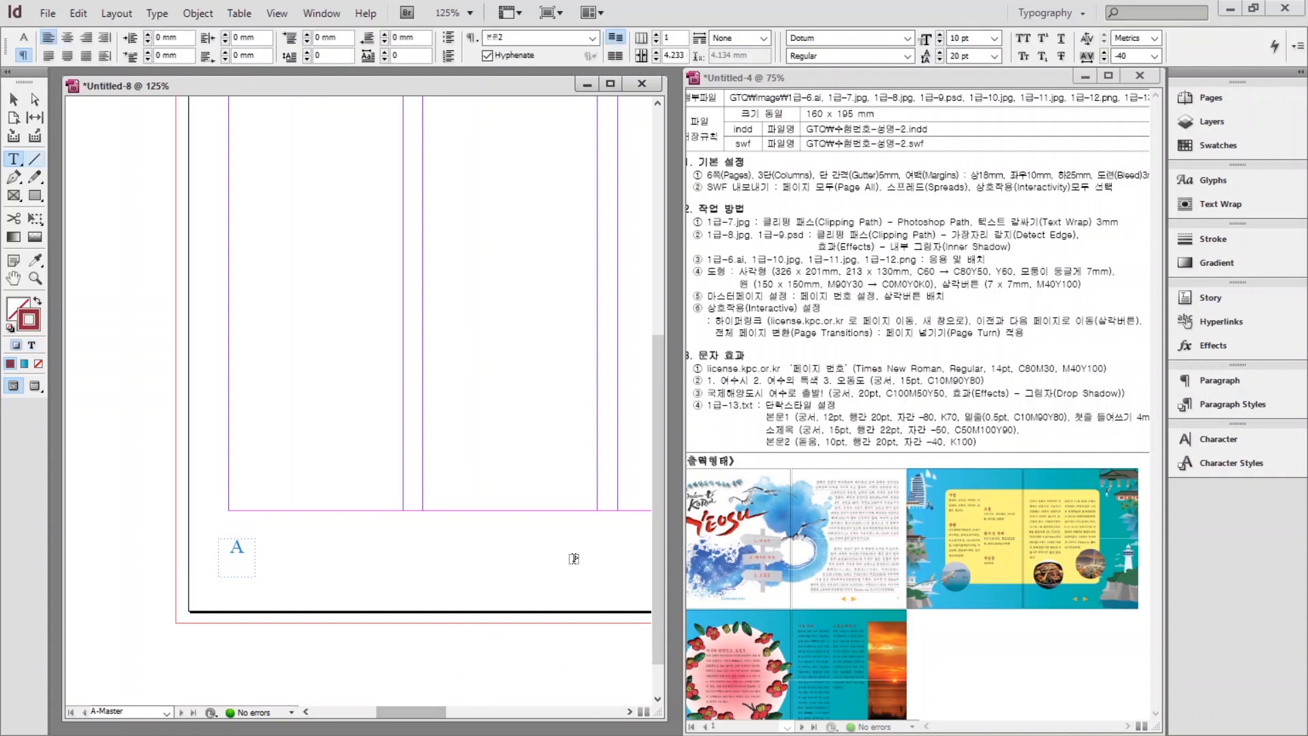
double_click(13, 277)
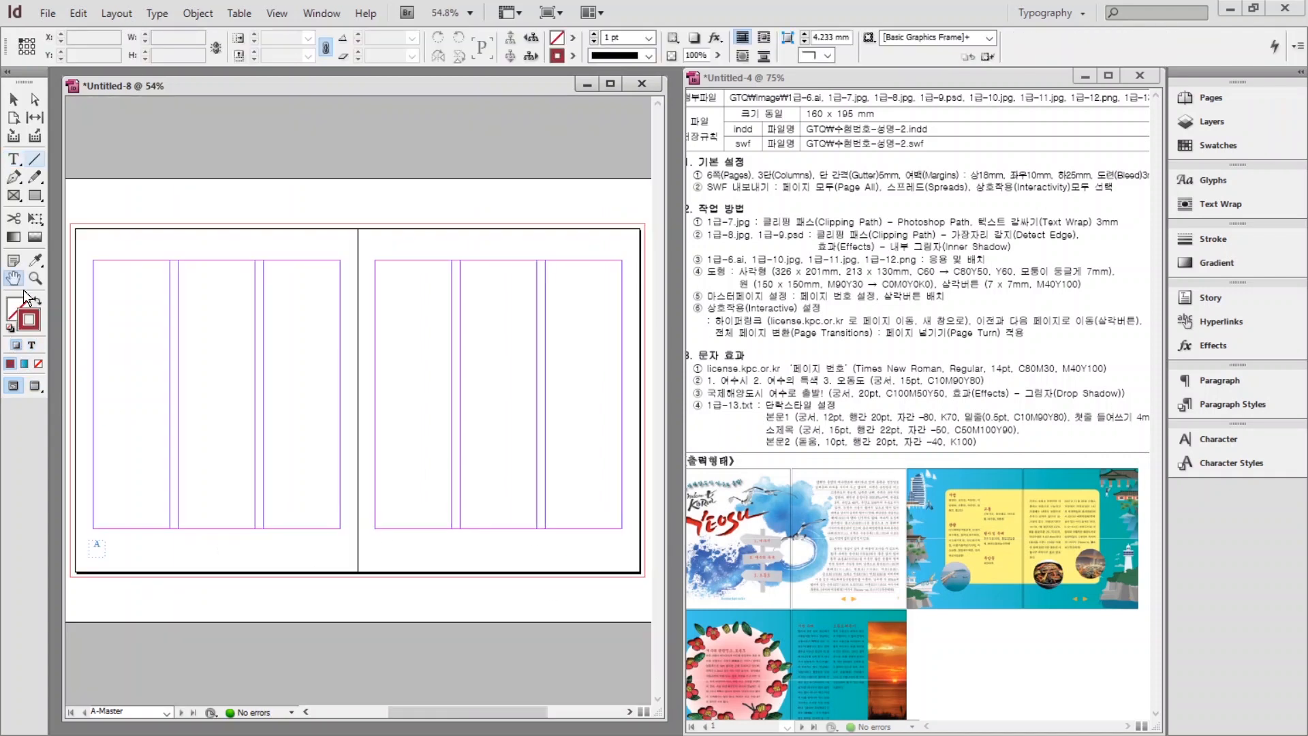
Alt-drag a copy of the marker frame to the right master page's bottom right corner.
left_click(13, 99)
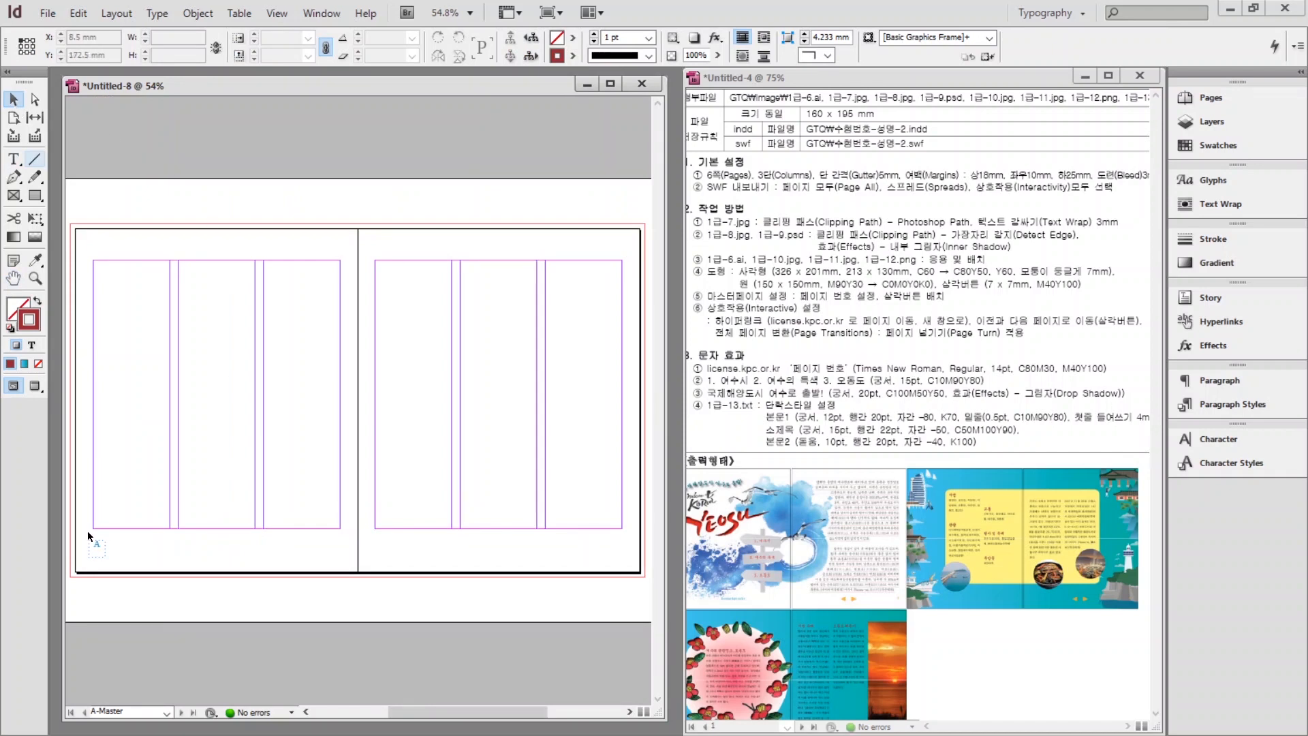
left_click(96, 546)
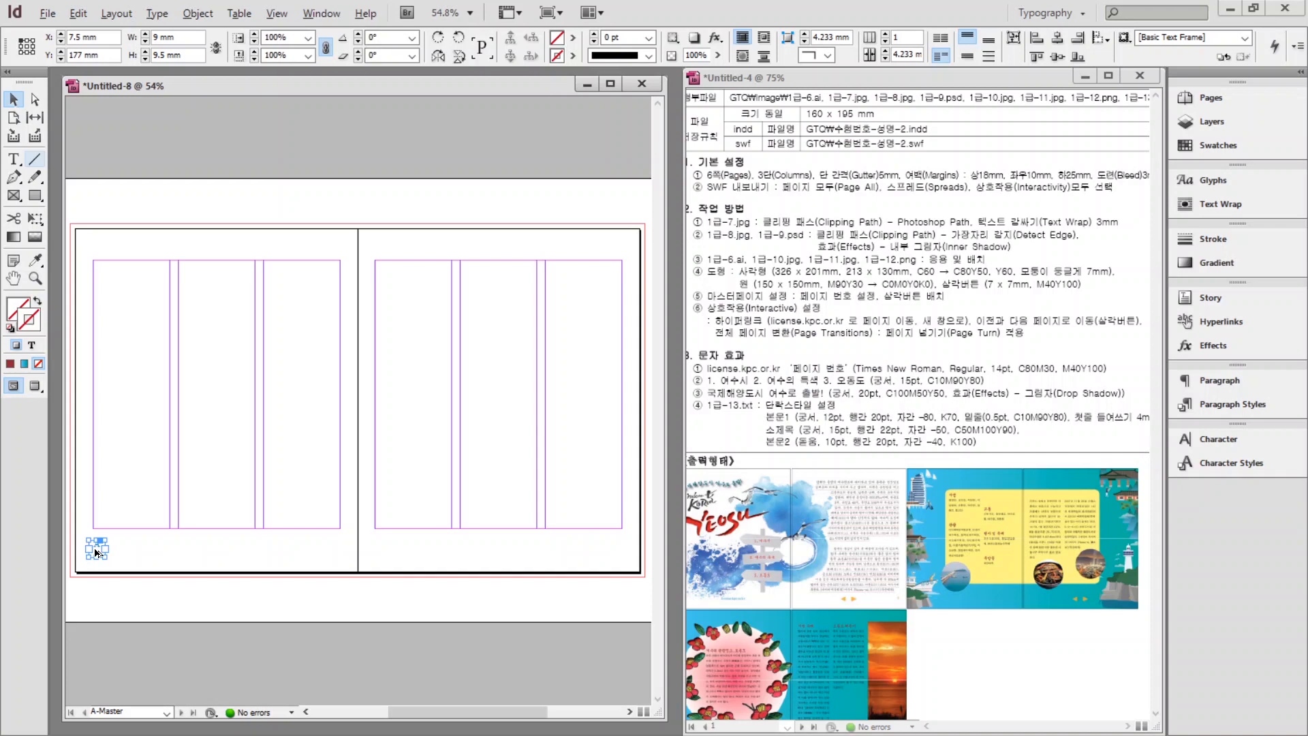
left_click_drag(96, 552, 618, 550)
left_click(492, 553)
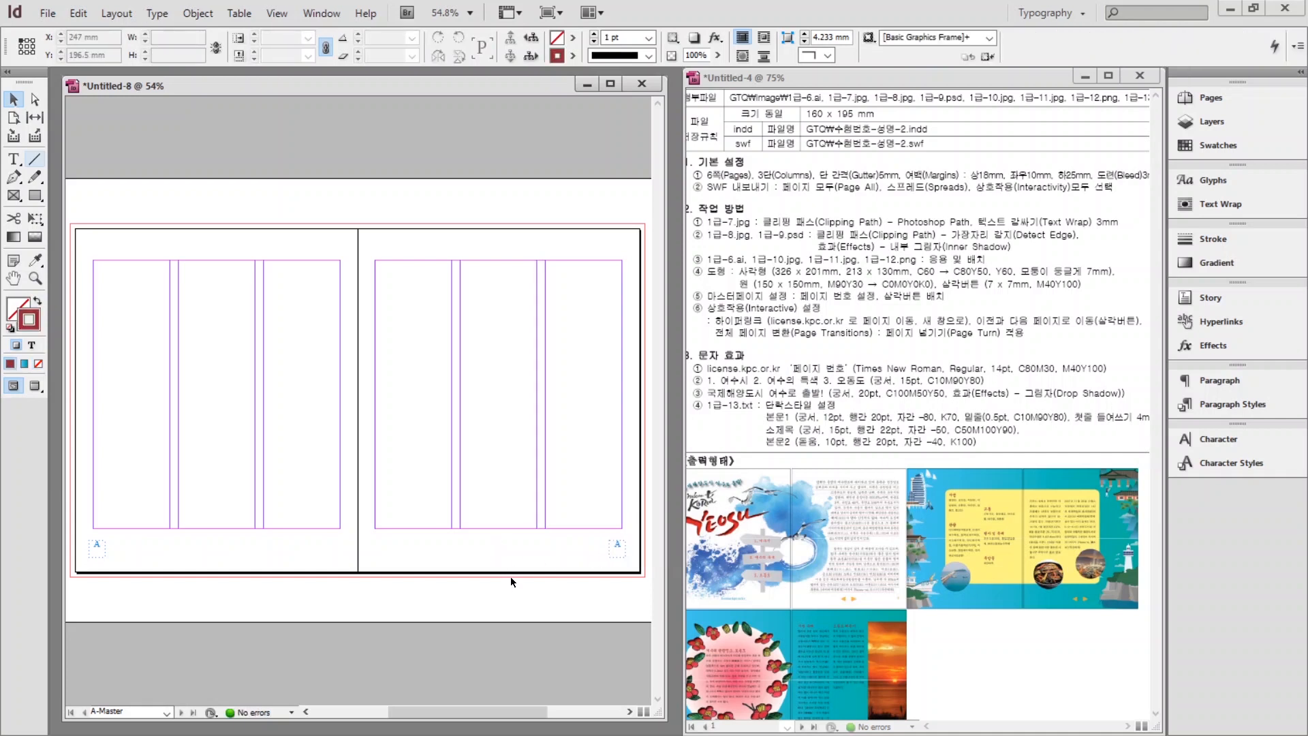
scroll(521, 598, "up", 2)
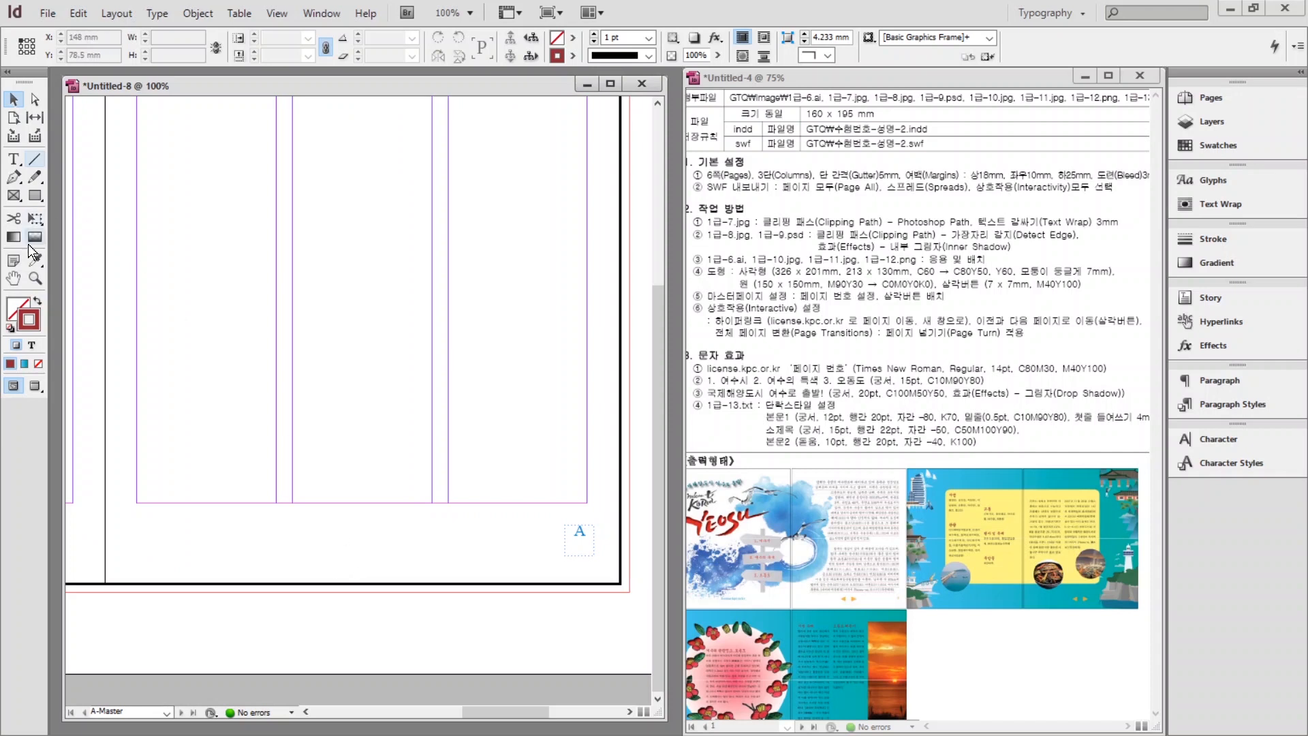
Draw a 7 × 7 mm triangle filled with orange C=0 M=40 Y=100 K=0.
left_click(35, 195)
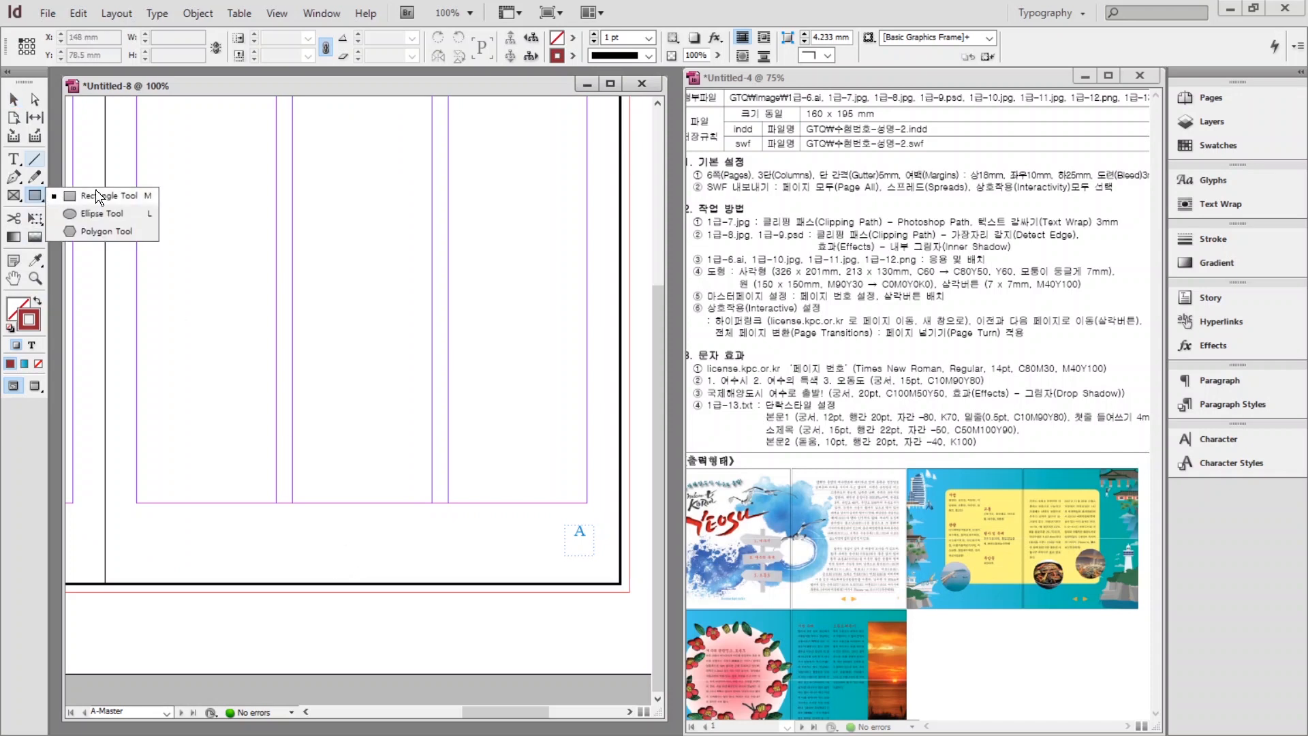
left_click(100, 229)
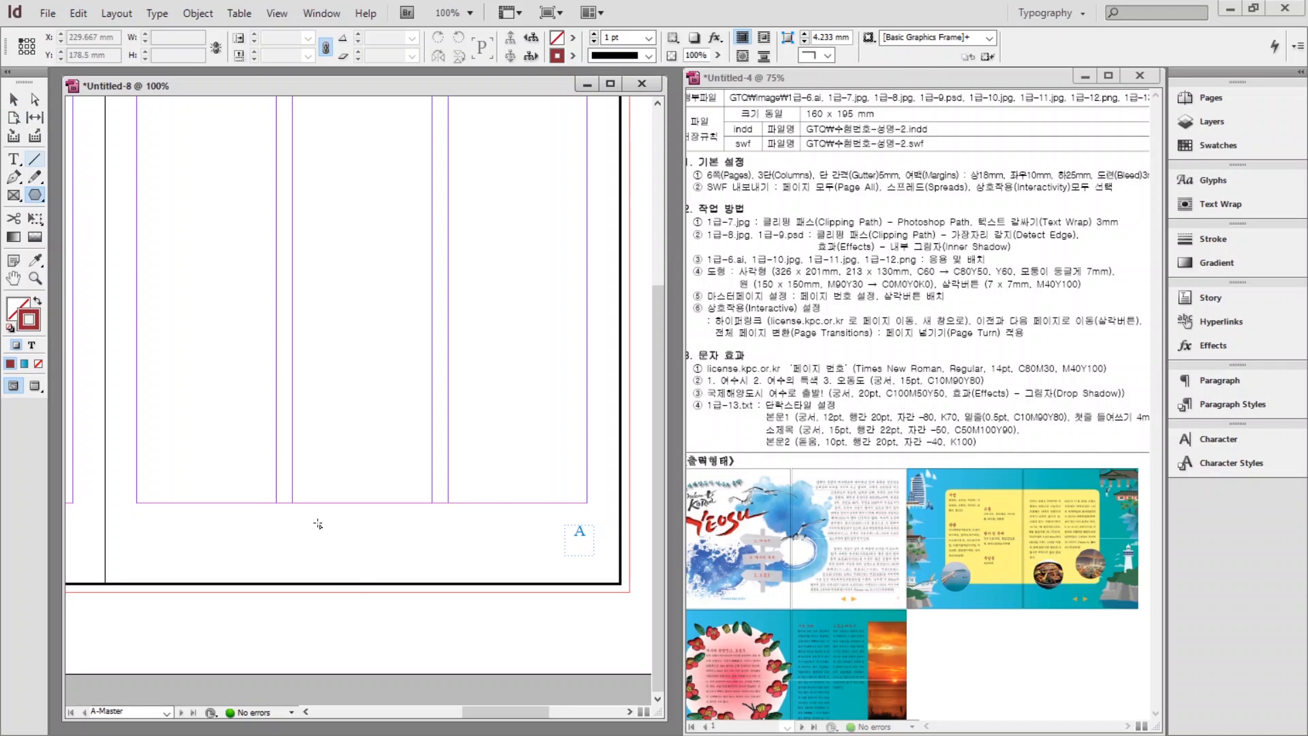
left_click(376, 549)
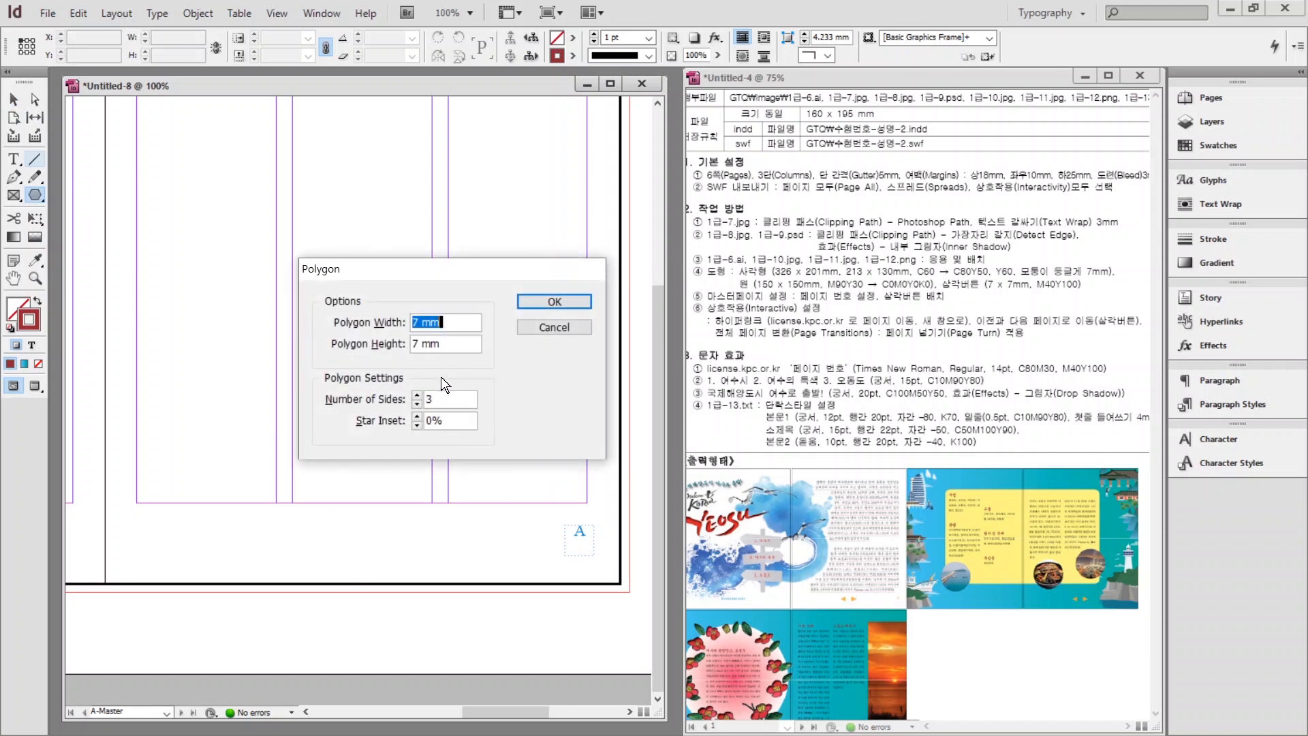
type("7")
key("Tab")
type("7")
key("Tab")
key("Return")
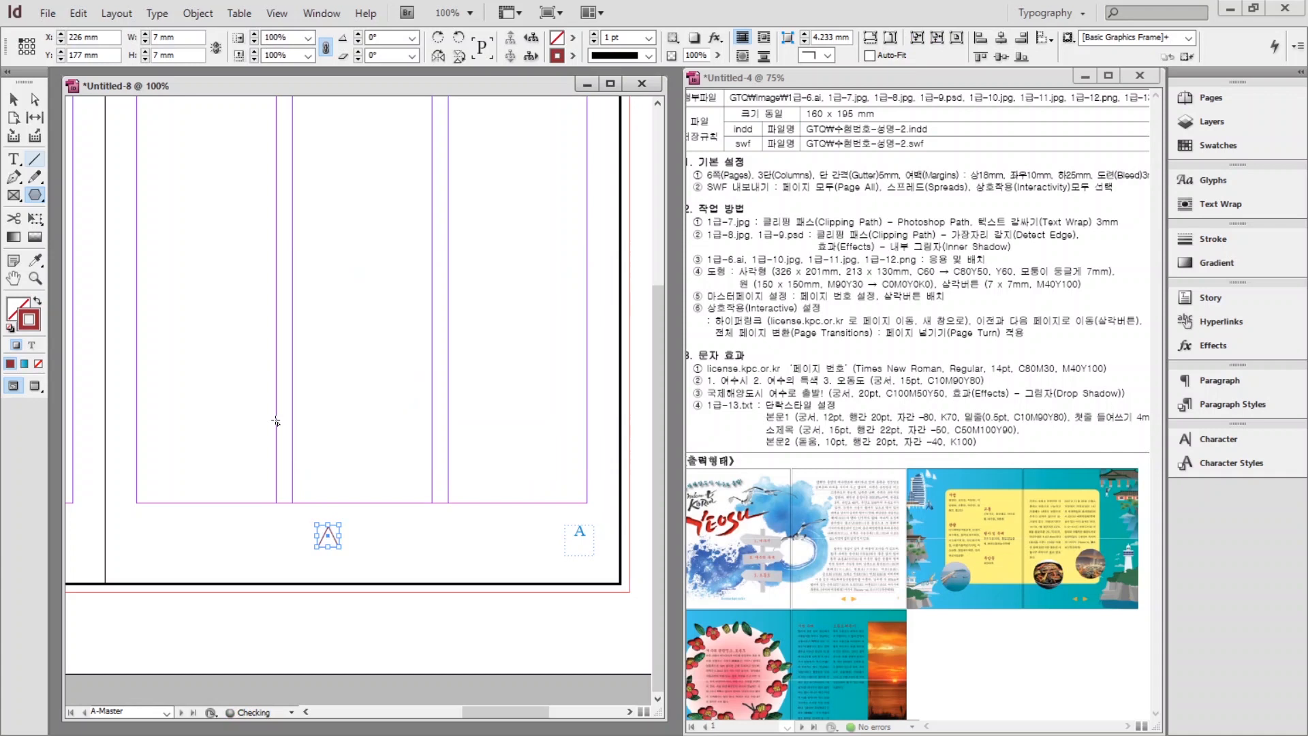
left_click(36, 300)
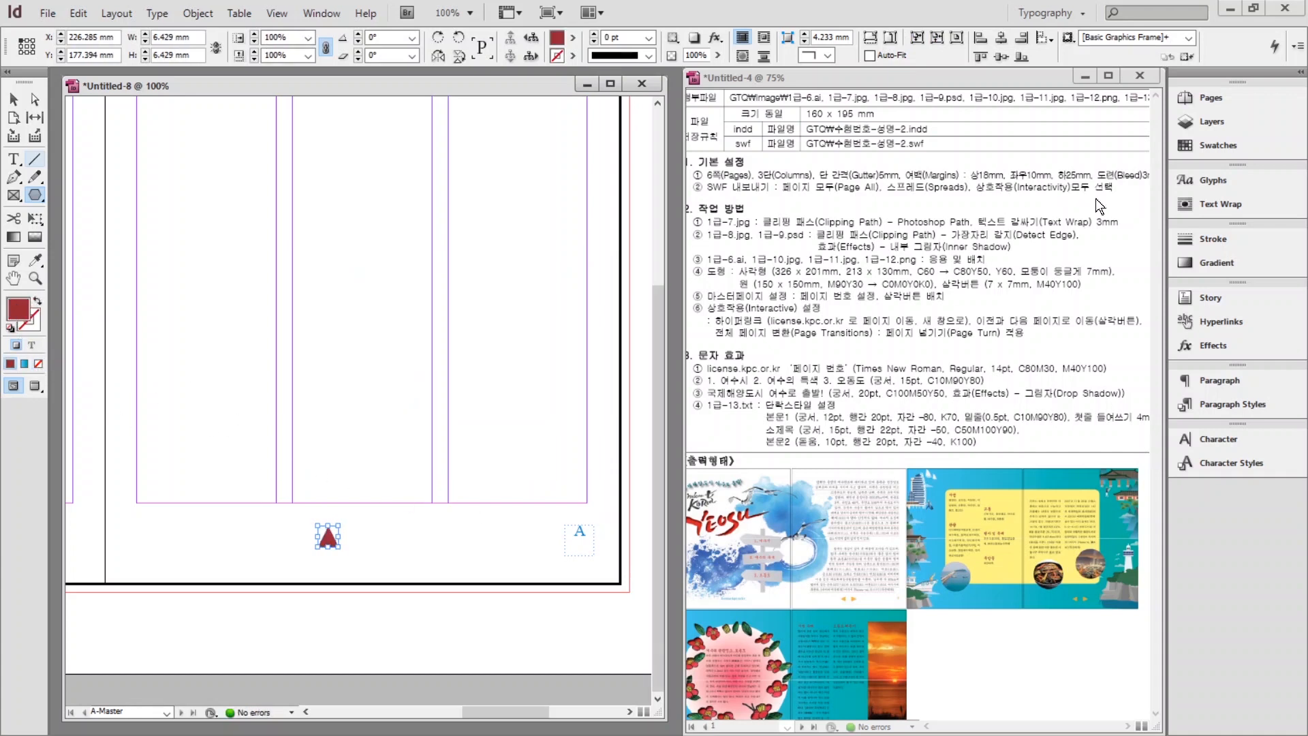
left_click(1200, 145)
left_click(1033, 310)
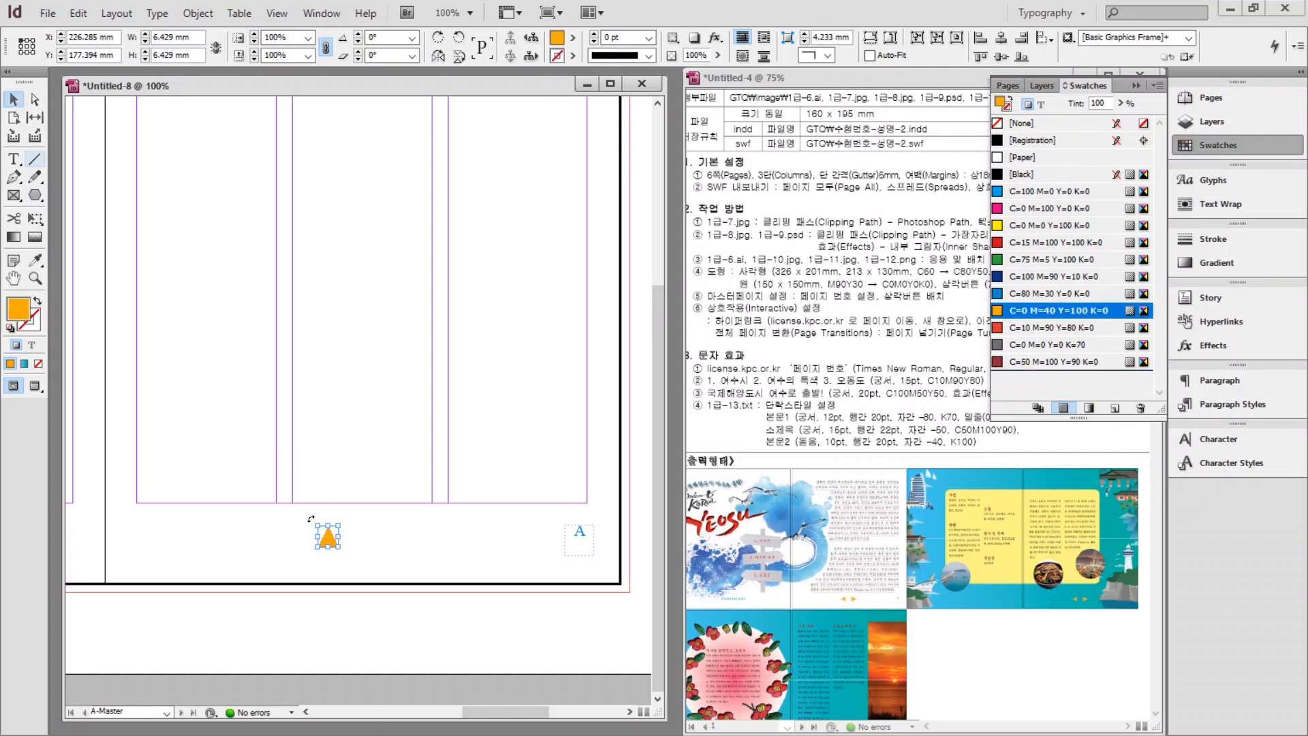
Rotate the triangle to point left and add a right-pointing copy beside it.
left_click_drag(310, 519, 336, 539)
mouse_move(336, 540)
left_mouse_down()
mouse_move(399, 522)
mouse_move(375, 571)
mouse_move(345, 574)
mouse_move(310, 514)
mouse_move(361, 535)
left_mouse_up()
left_click(422, 564)
left_click(419, 539)
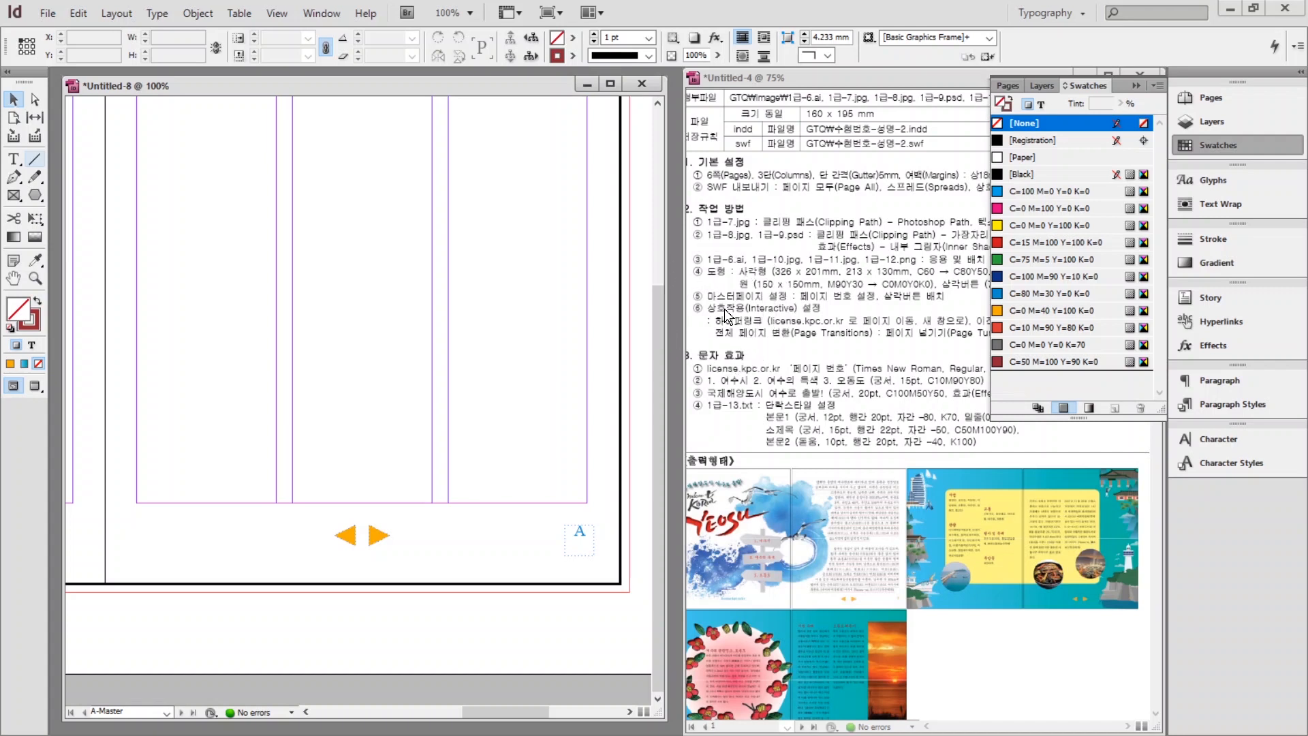
left_click(1205, 146)
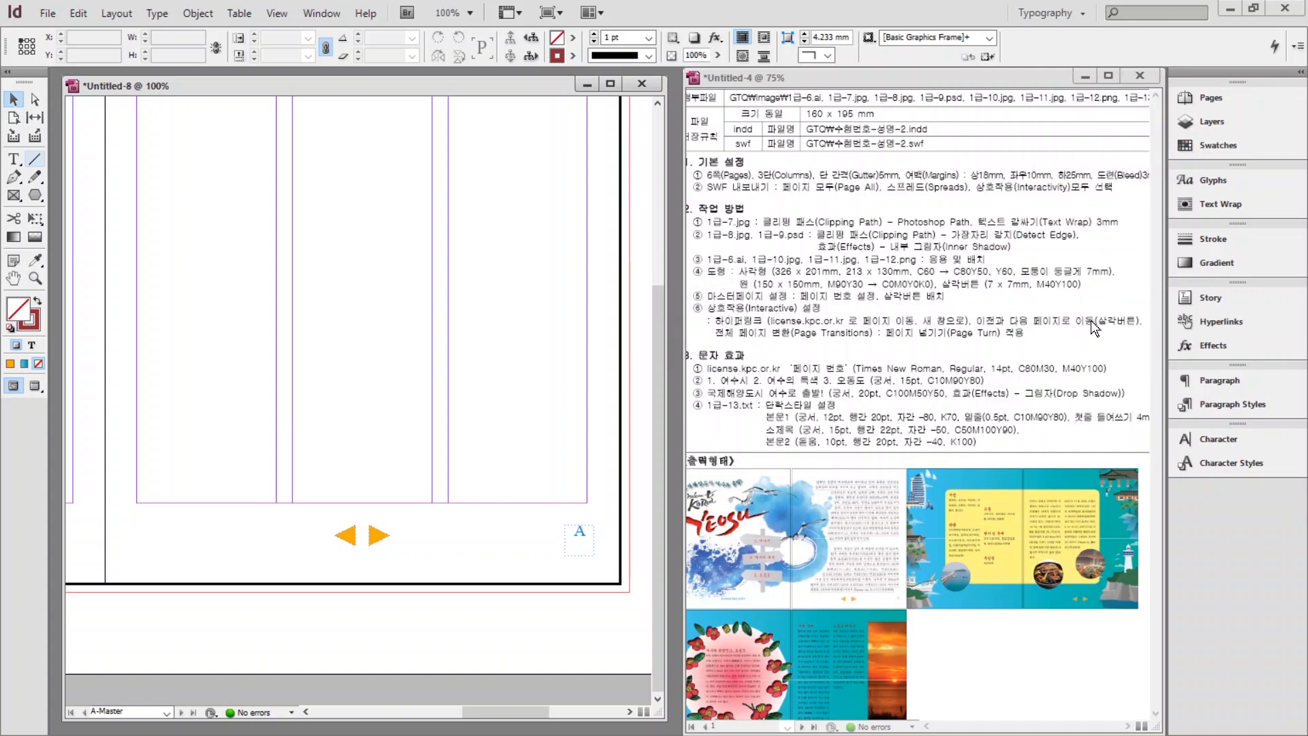
Switch to the Interactive for PDF workspace and select the left orange arrow.
left_click(980, 323)
mouse_move(961, 307)
left_mouse_down()
mouse_move(993, 329)
mouse_move(1140, 335)
left_mouse_up()
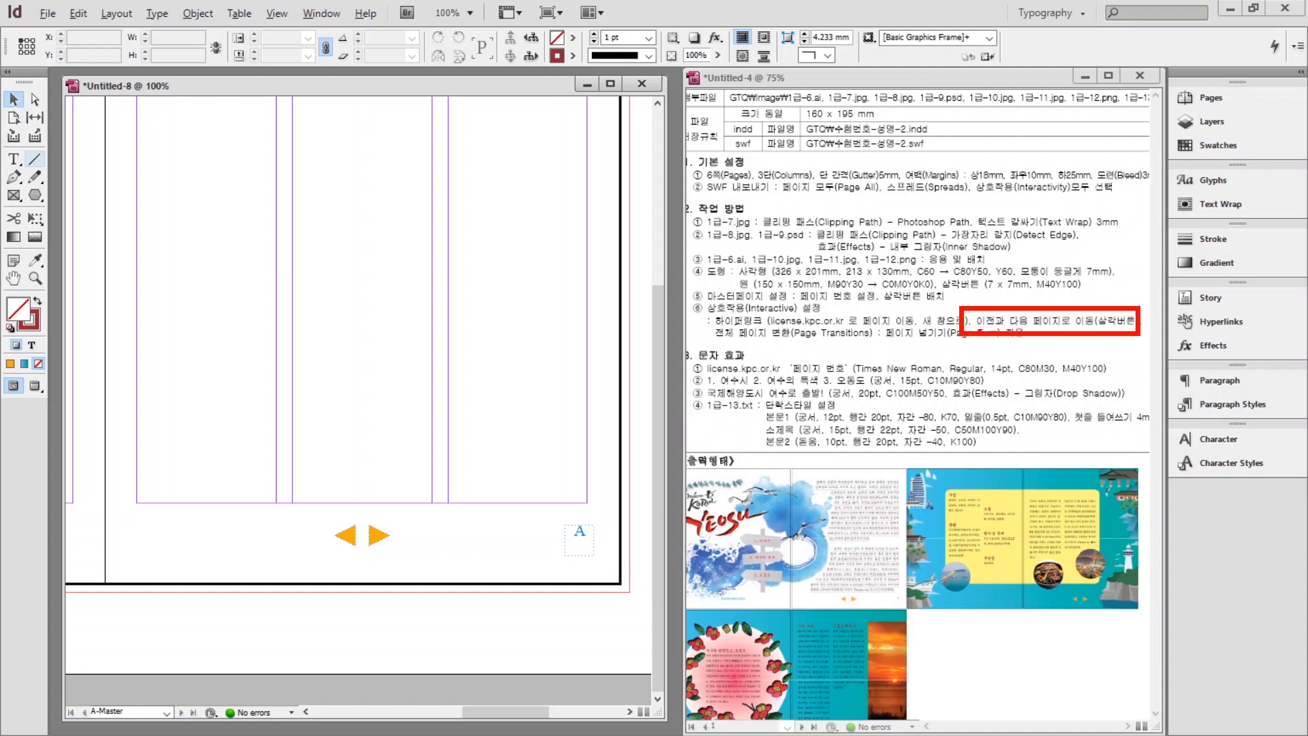
key("Escape")
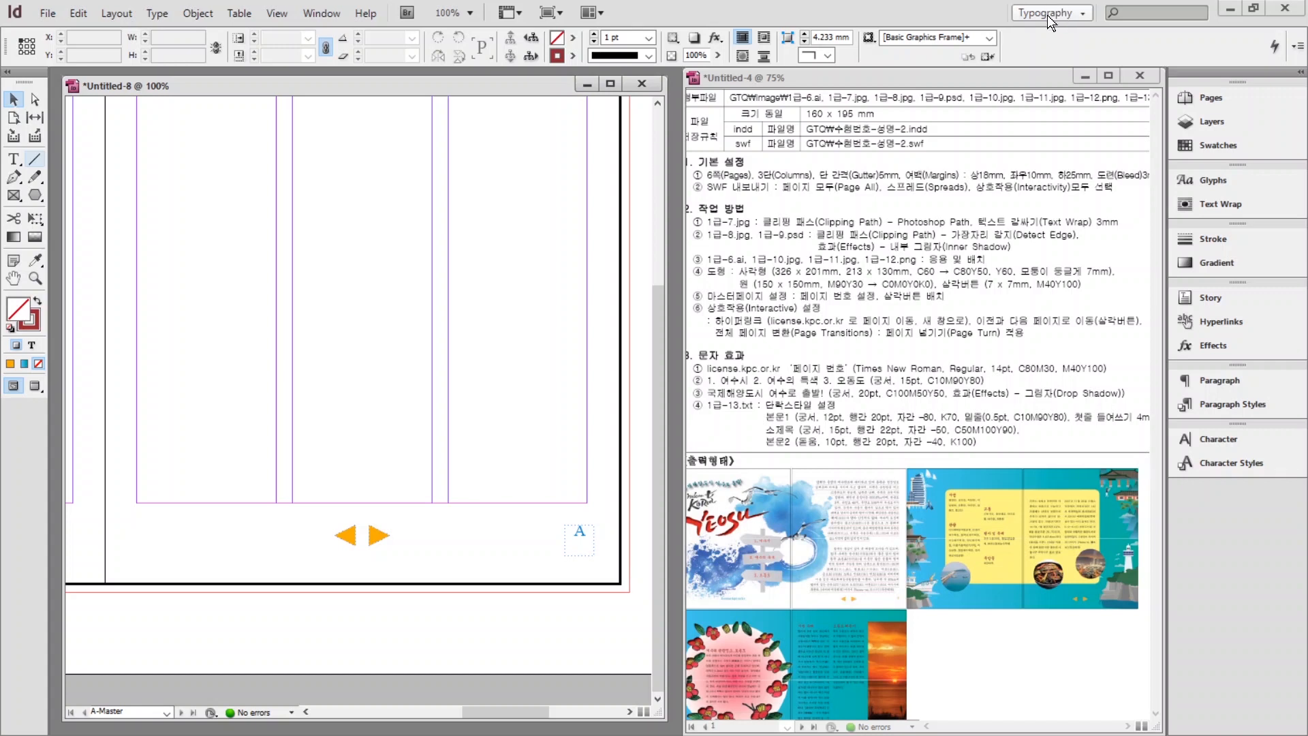
left_click(1048, 15)
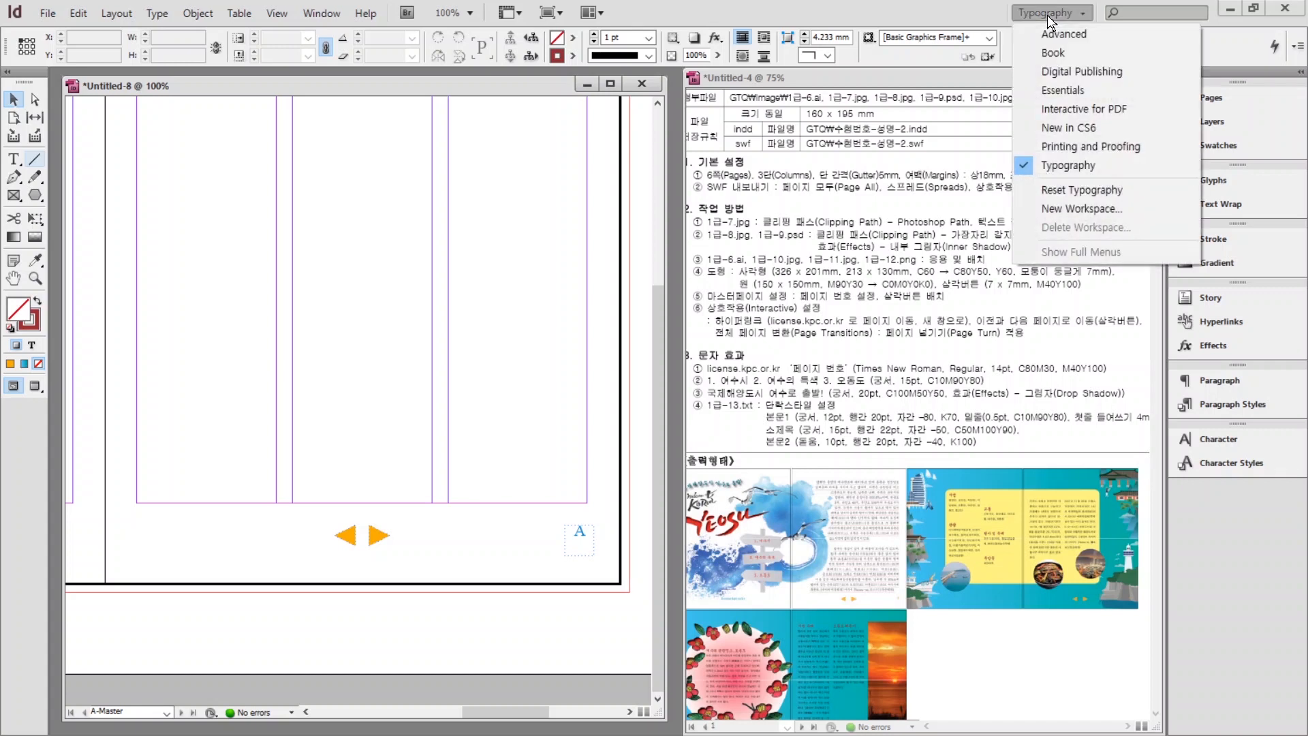
left_click(1058, 110)
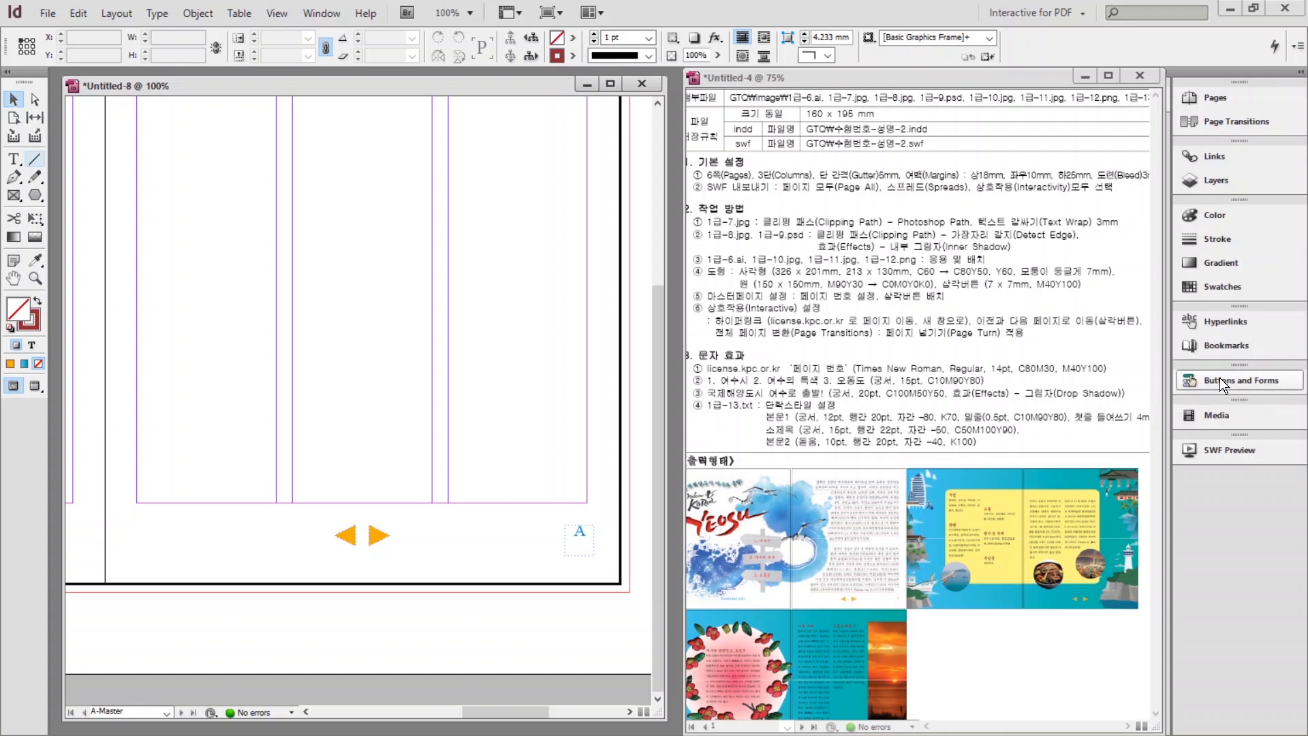
left_click(348, 540)
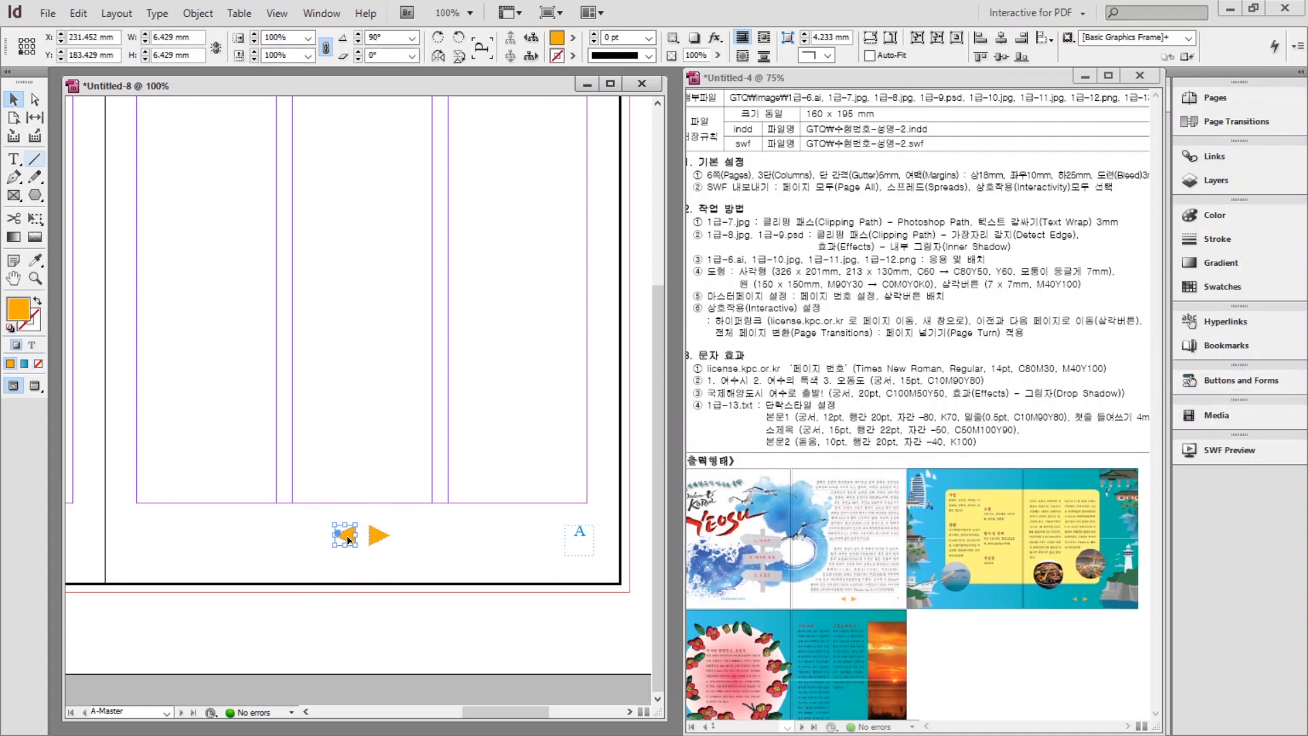
Make the left arrow a Button with an On Click Go To Previous Page action.
left_click(1236, 380)
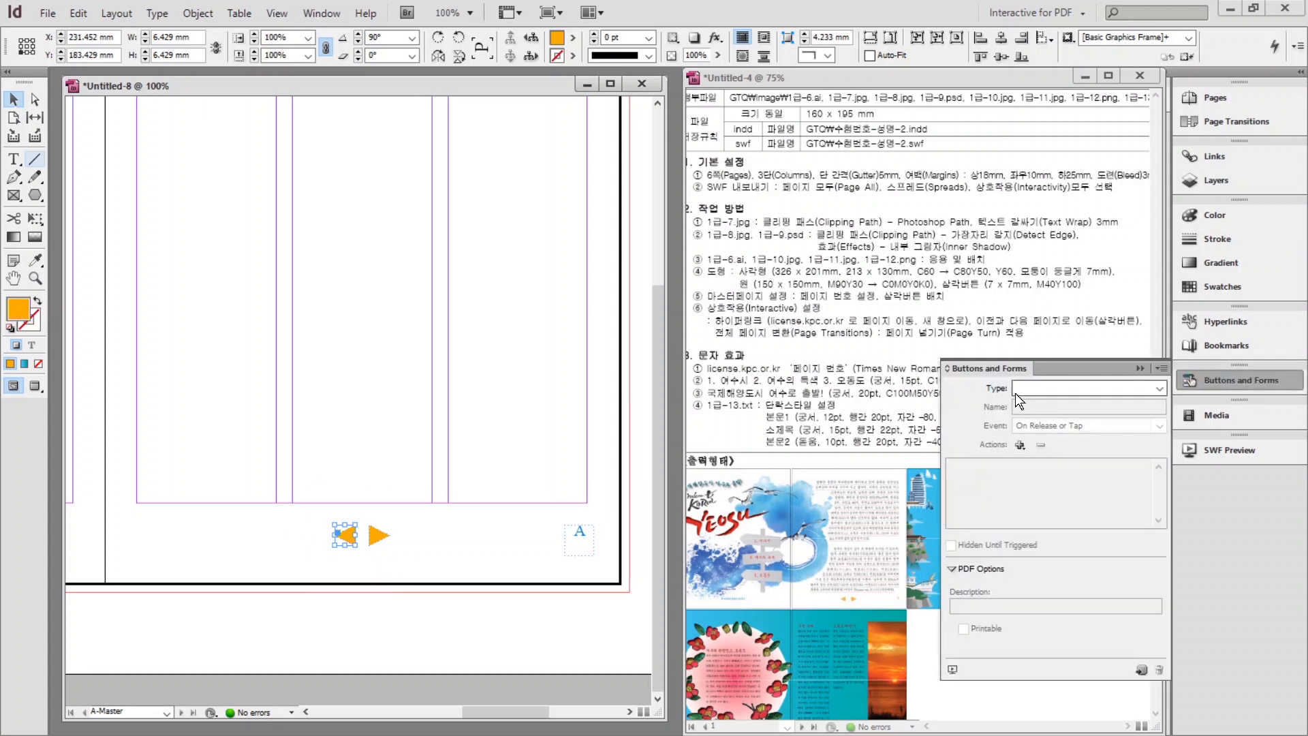
left_click(1056, 388)
left_click(1032, 402)
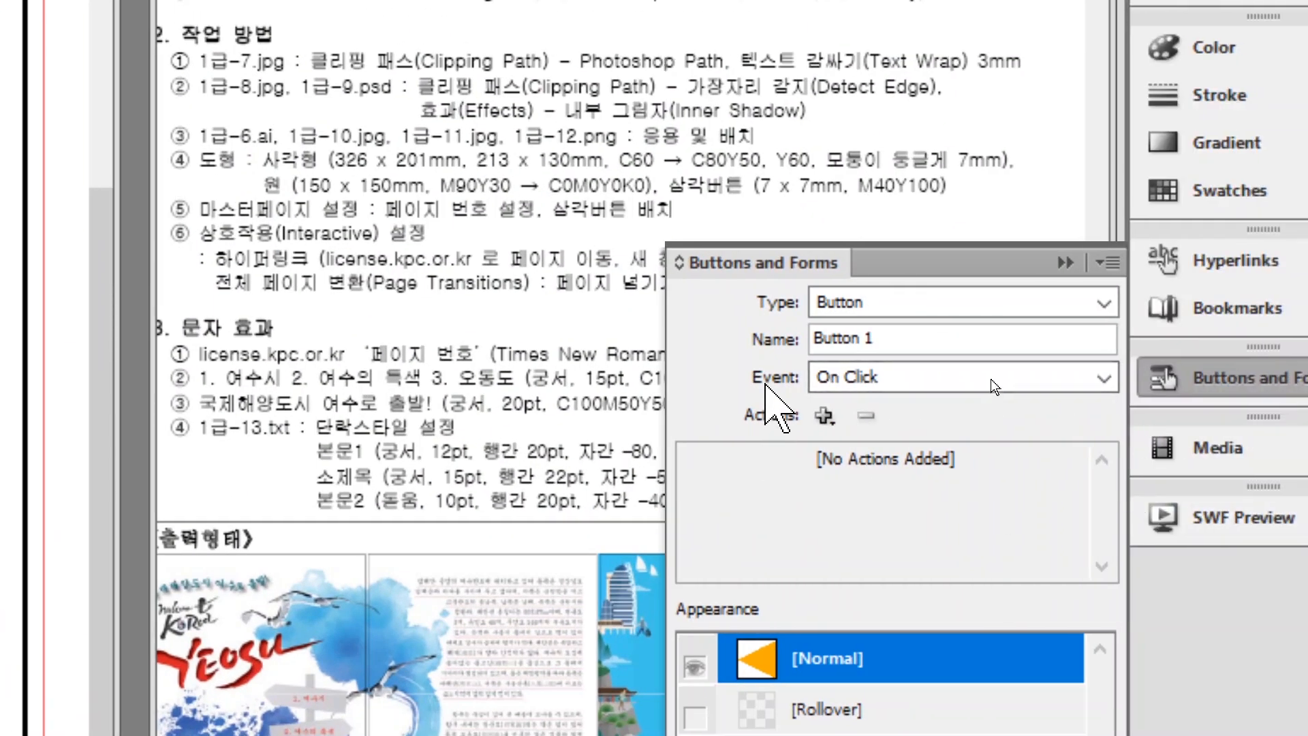
left_click(1033, 382)
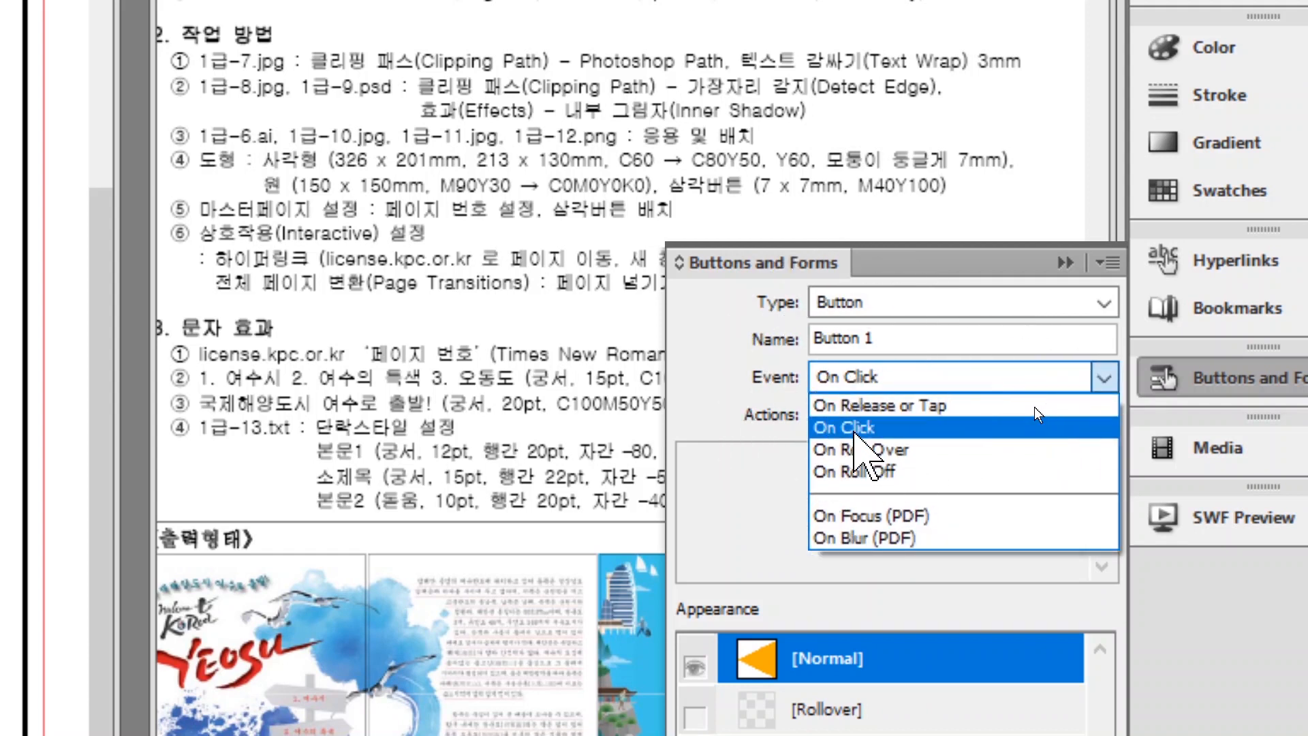
left_click(1034, 408)
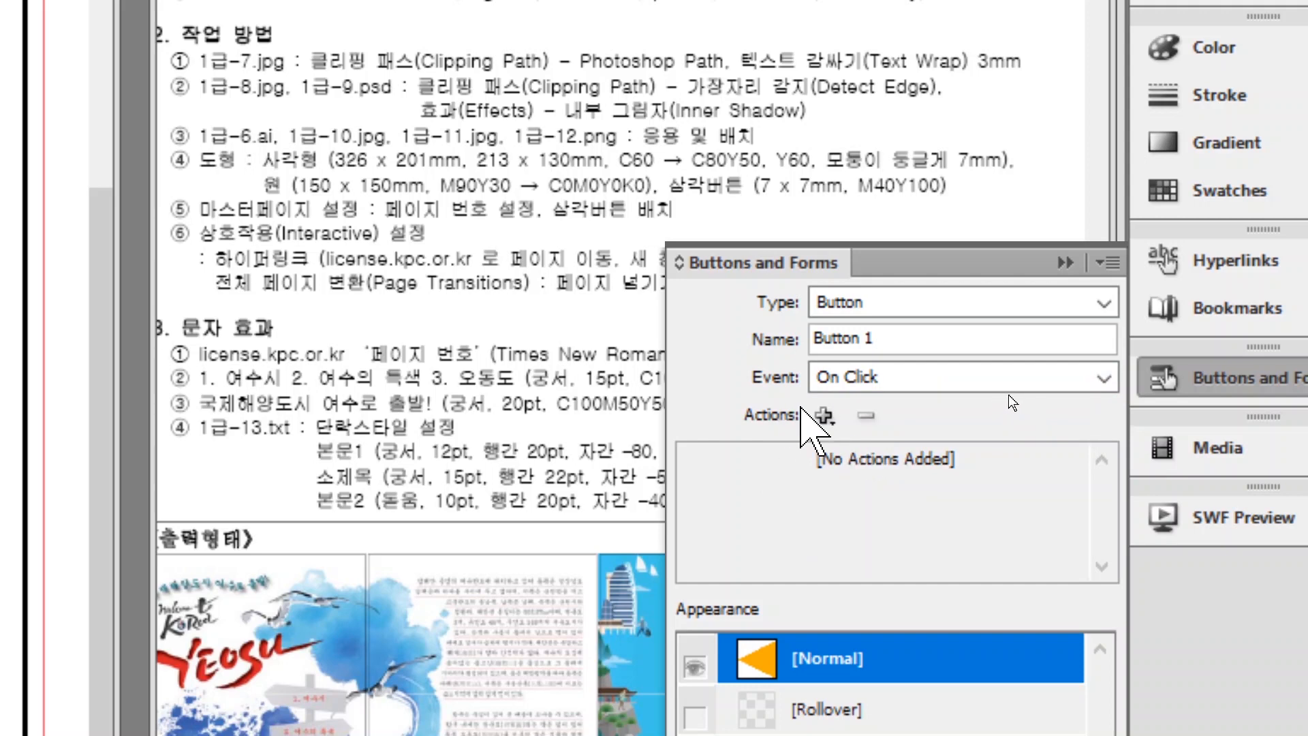
left_click(825, 416)
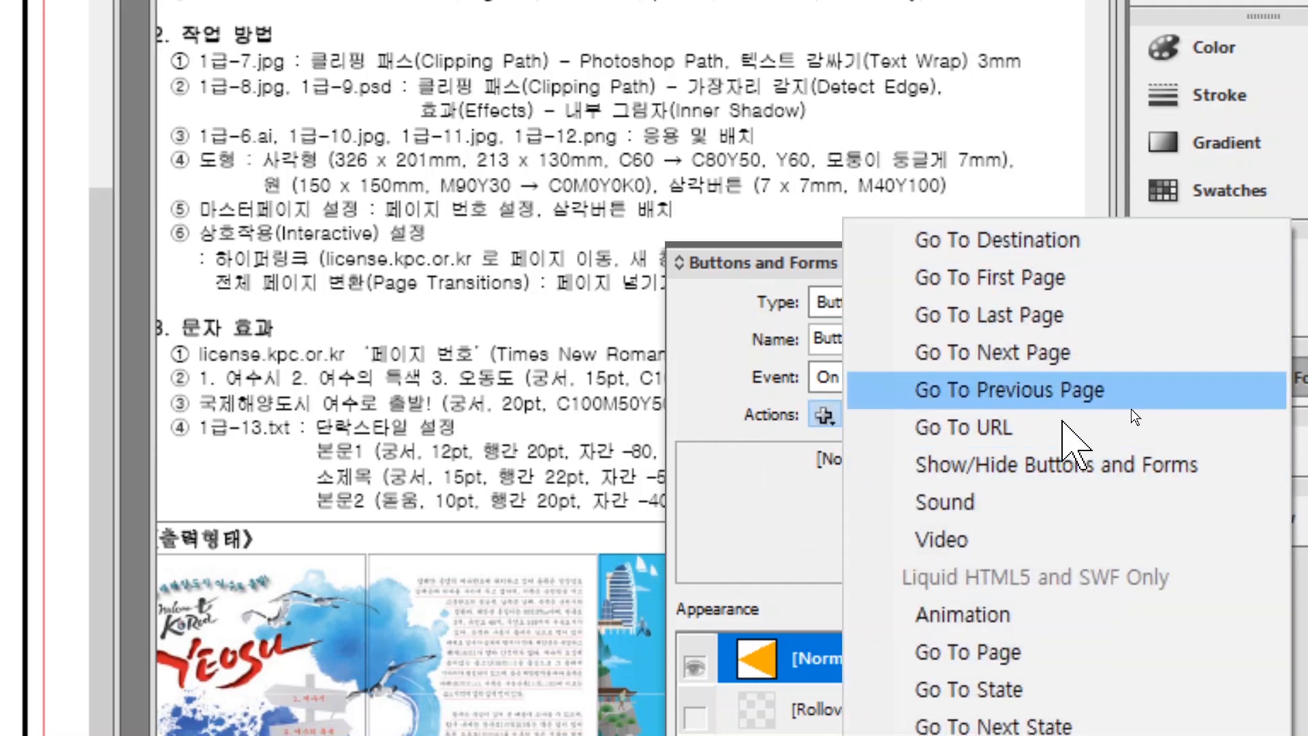
left_click(1094, 392)
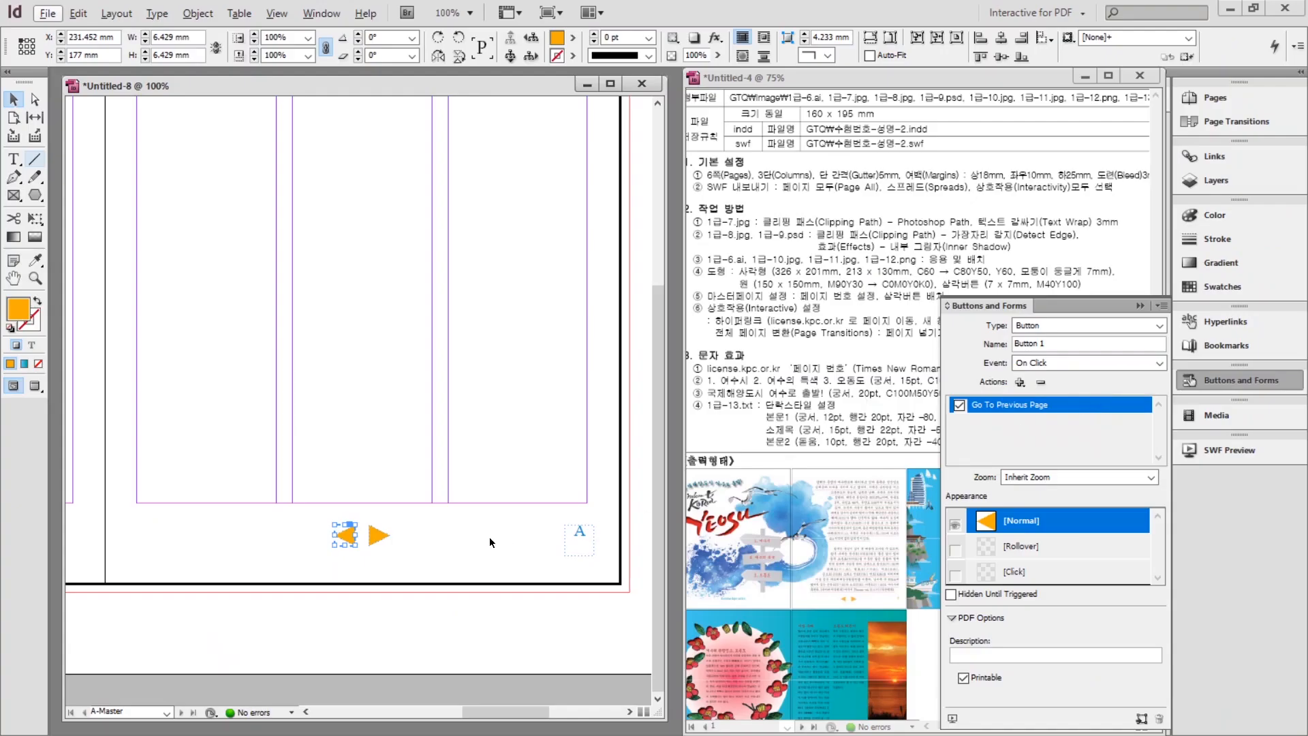
Make the right arrow a Button with an On Click Go To Next Page action.
left_click(389, 547)
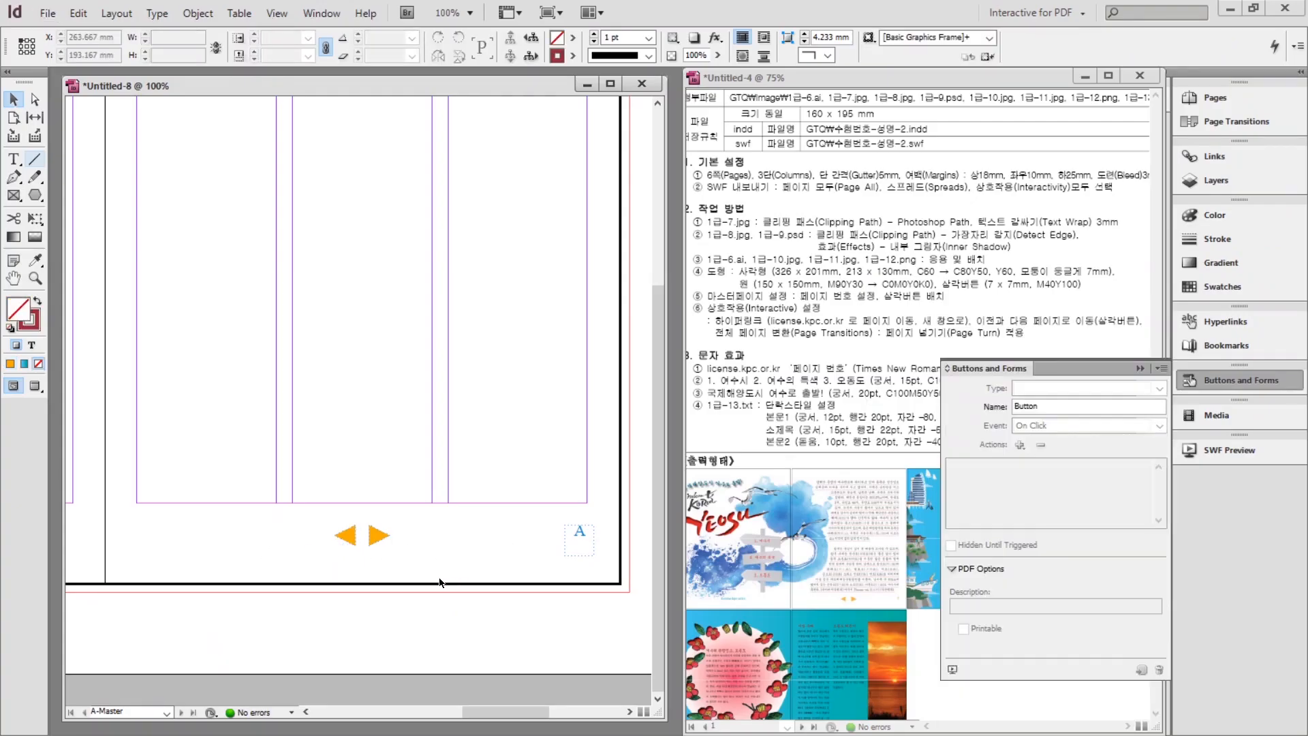
left_click(375, 543)
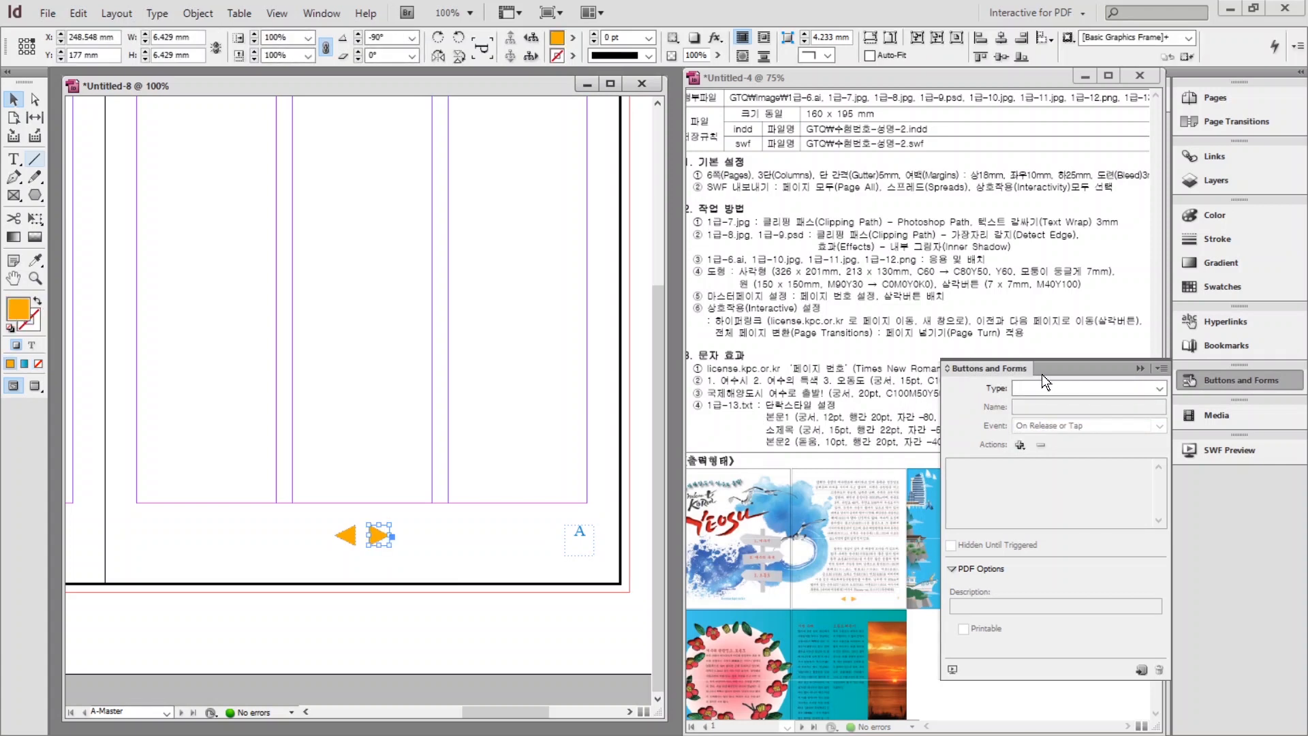
left_click(1055, 386)
left_click(1042, 400)
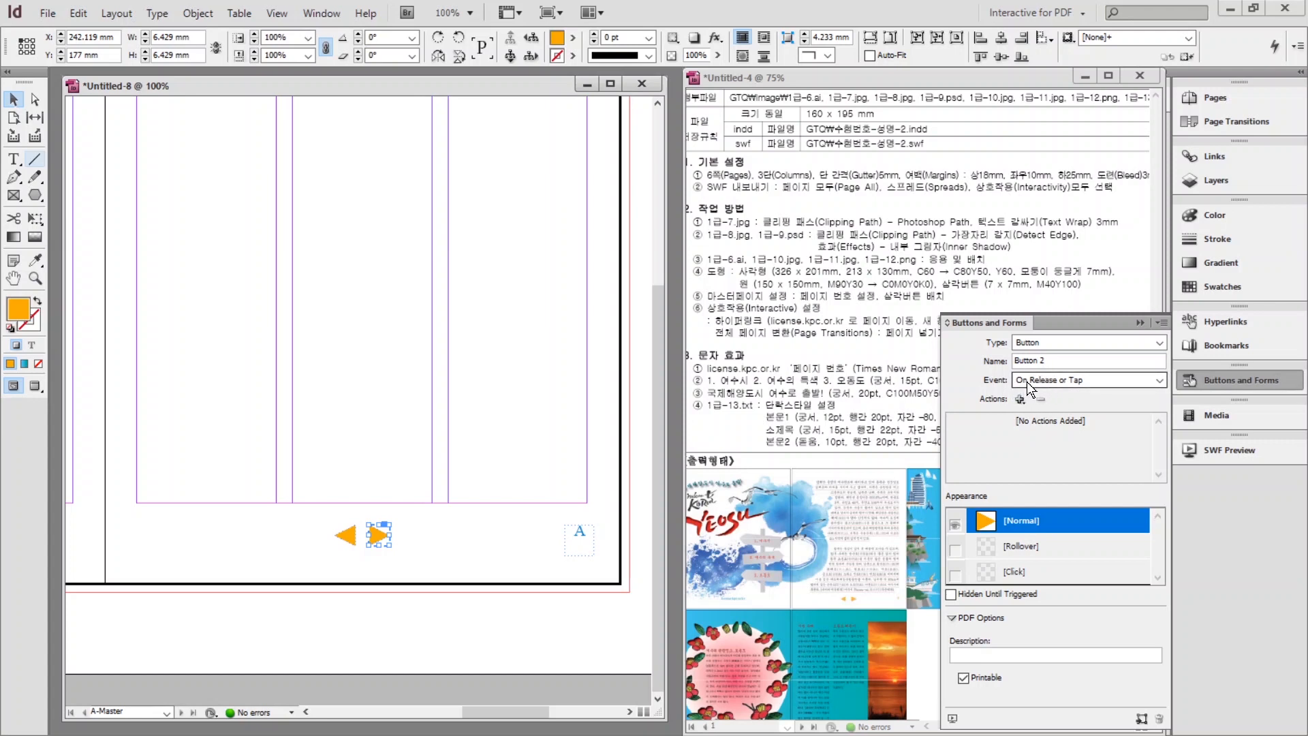
left_click(1030, 381)
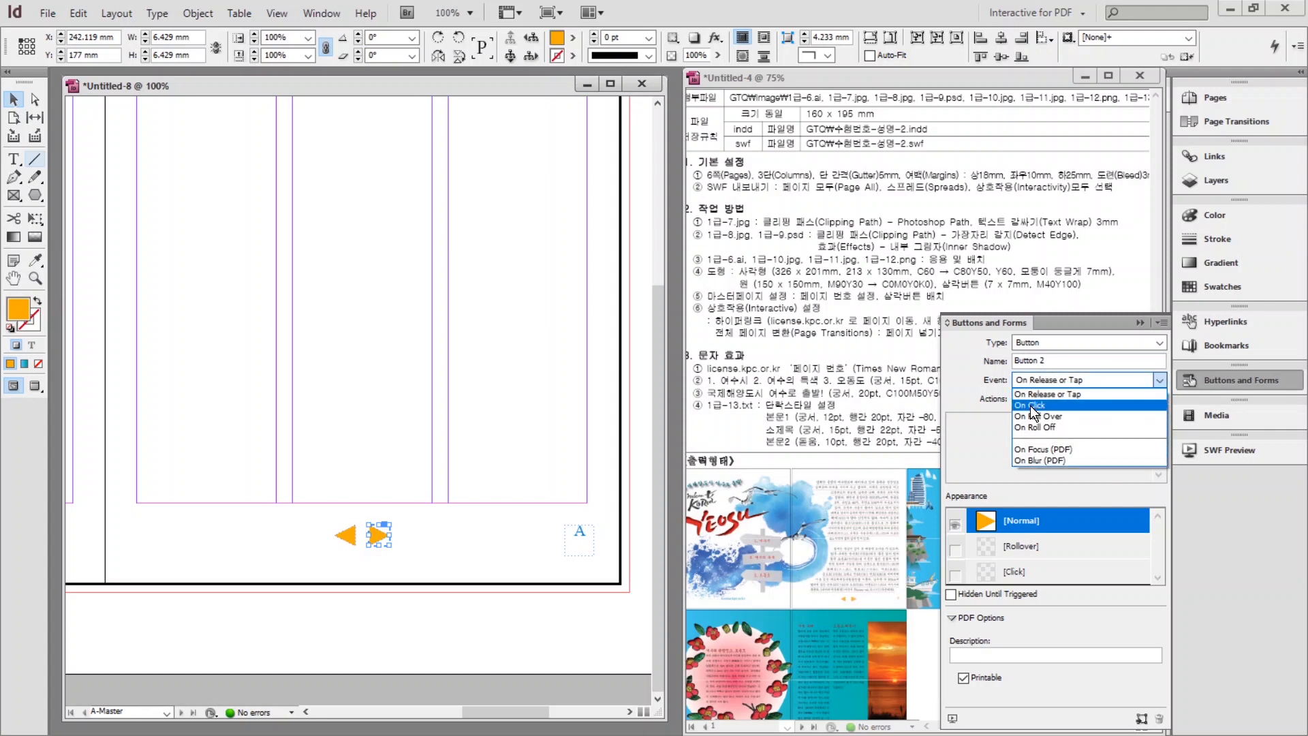
left_click(1034, 406)
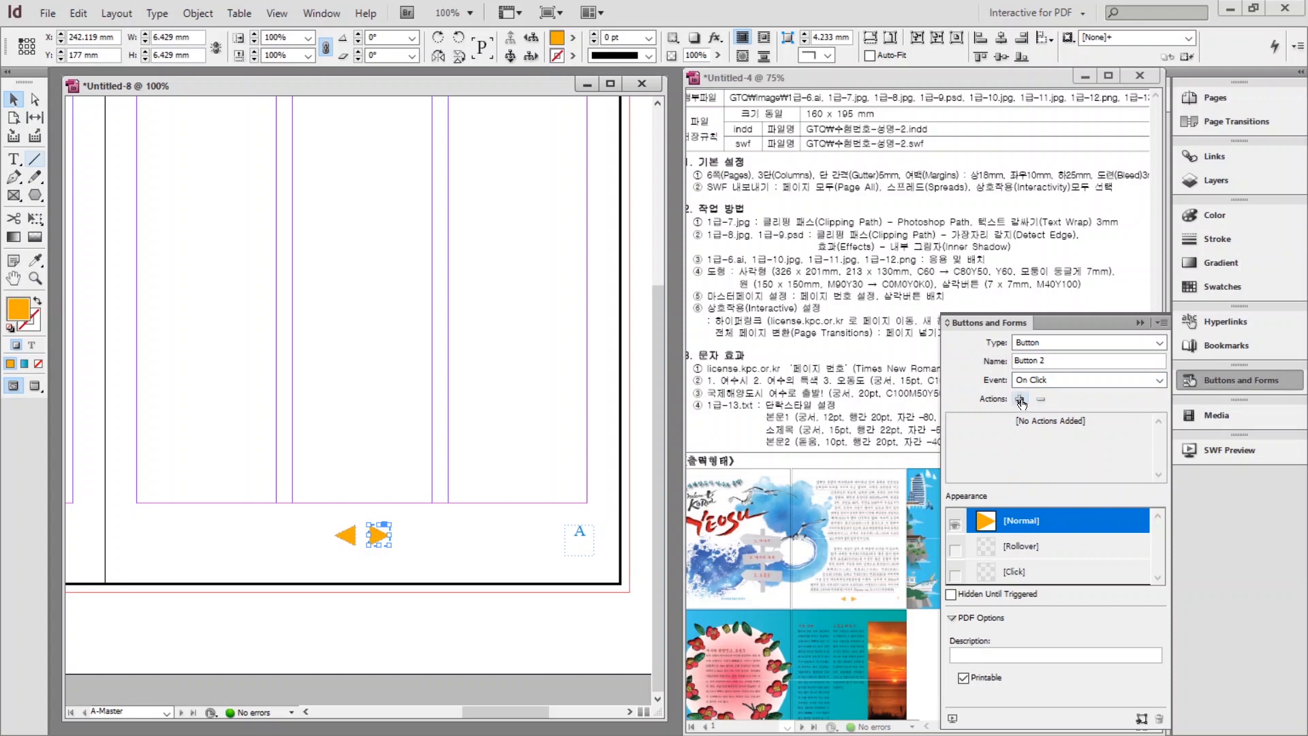
left_click(1021, 399)
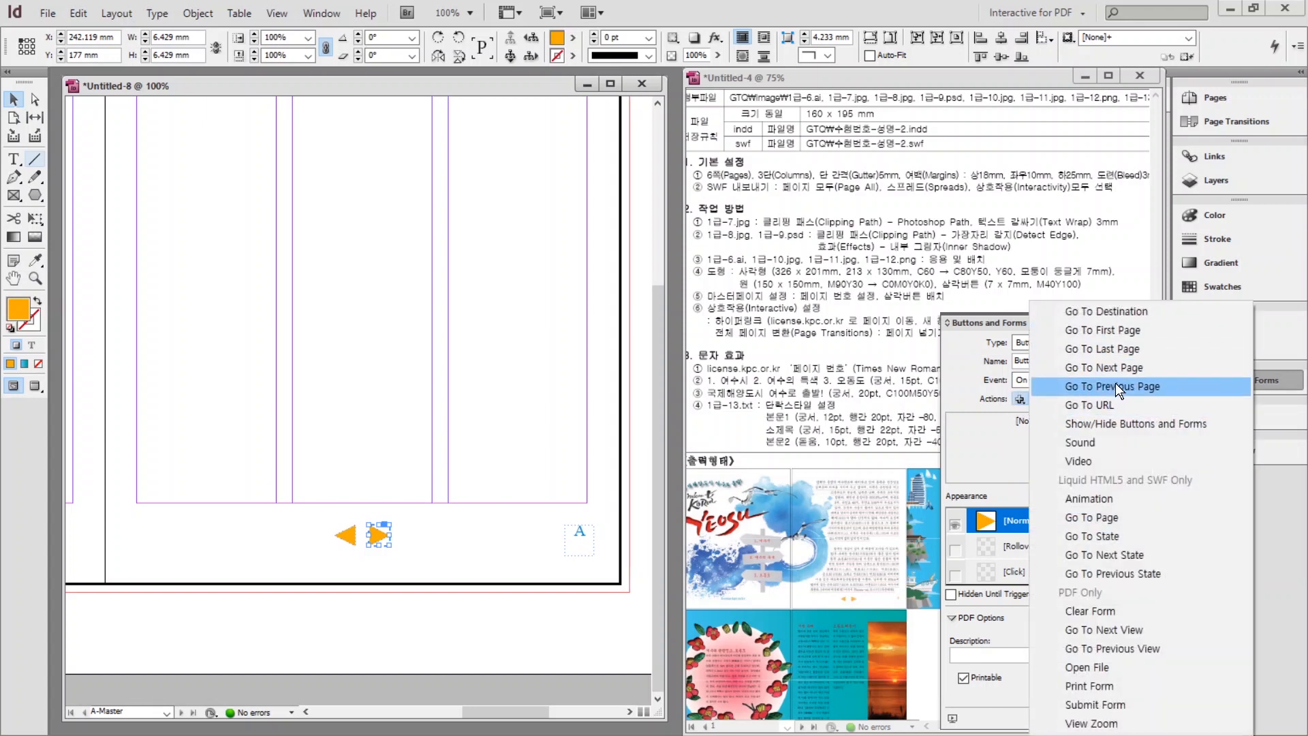
left_click(1098, 367)
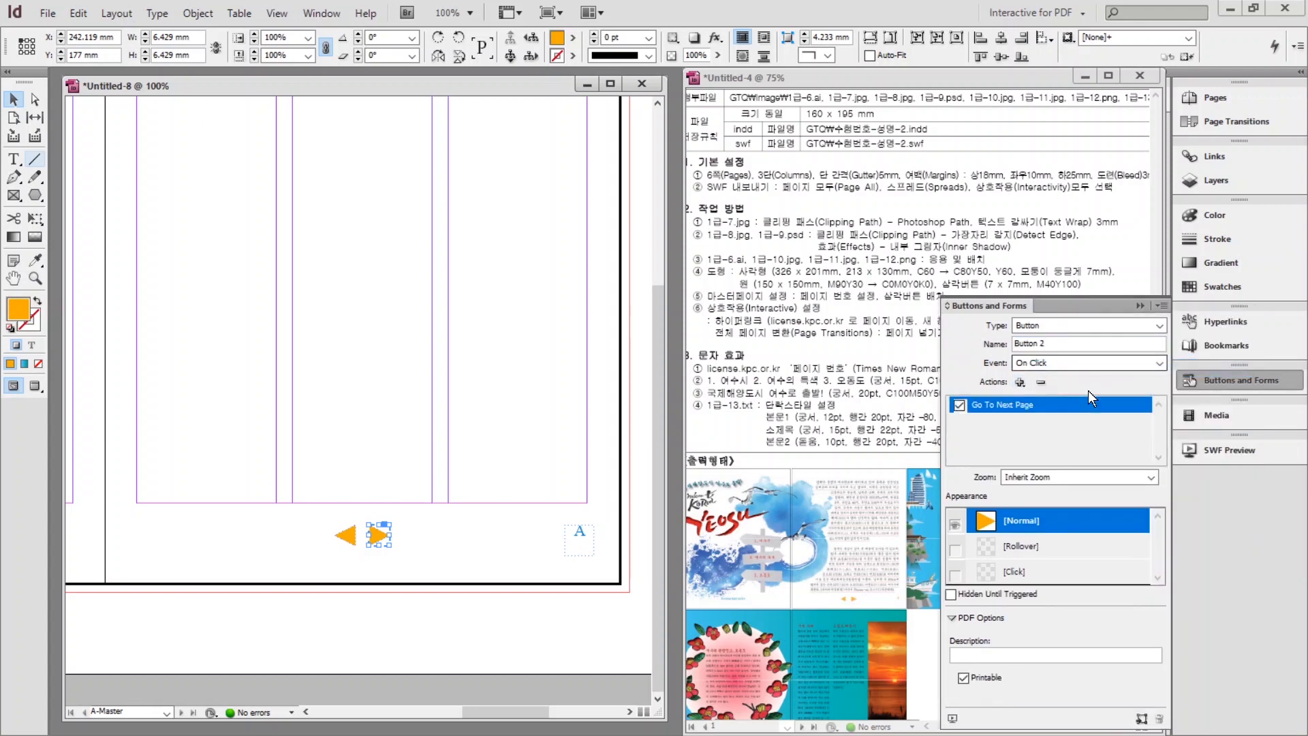
left_click(469, 549)
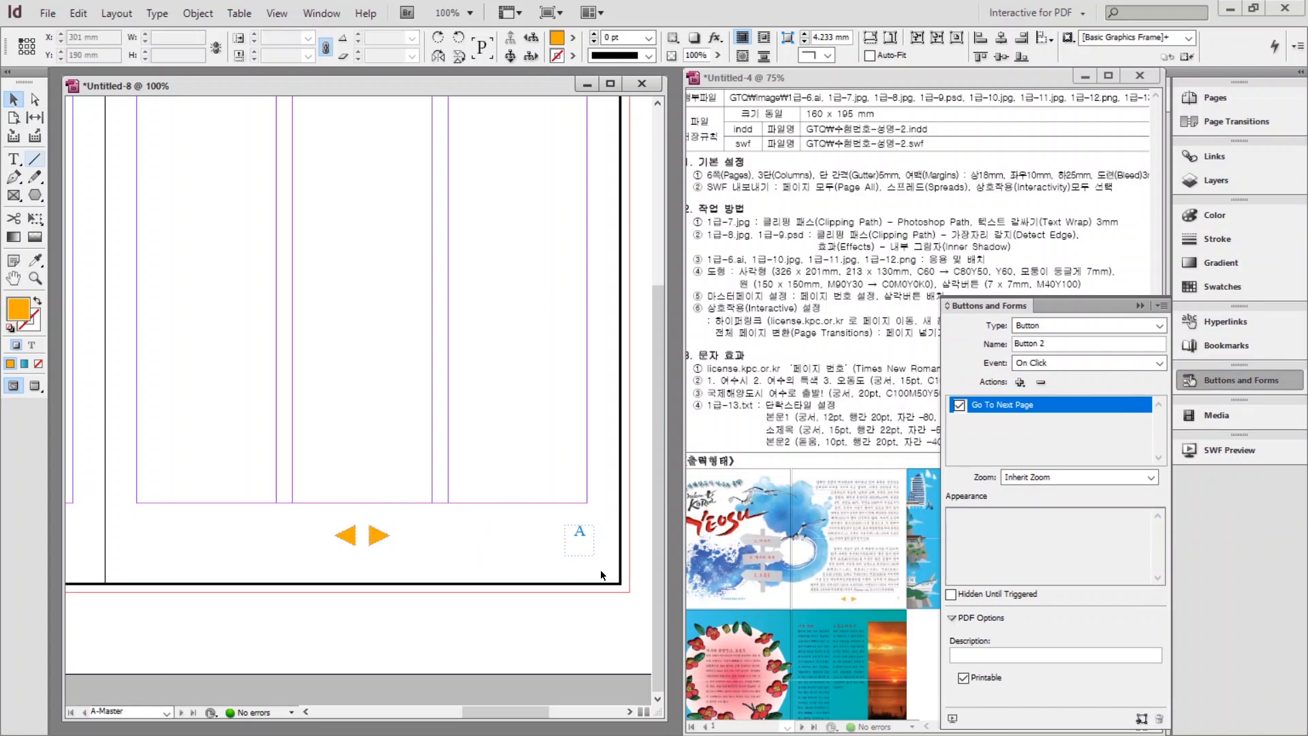
left_click(1205, 383)
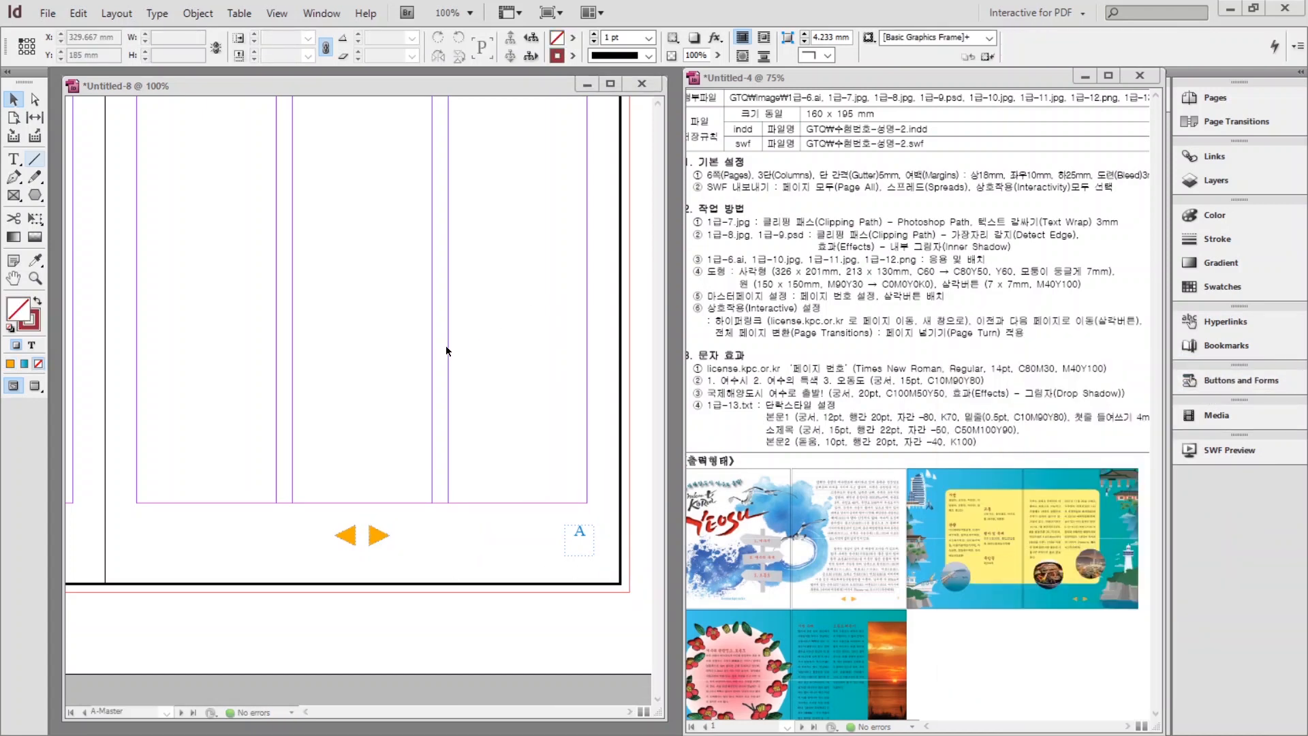
Go to page 1 and fit the whole 1-2 spread in the window.
left_click(1208, 97)
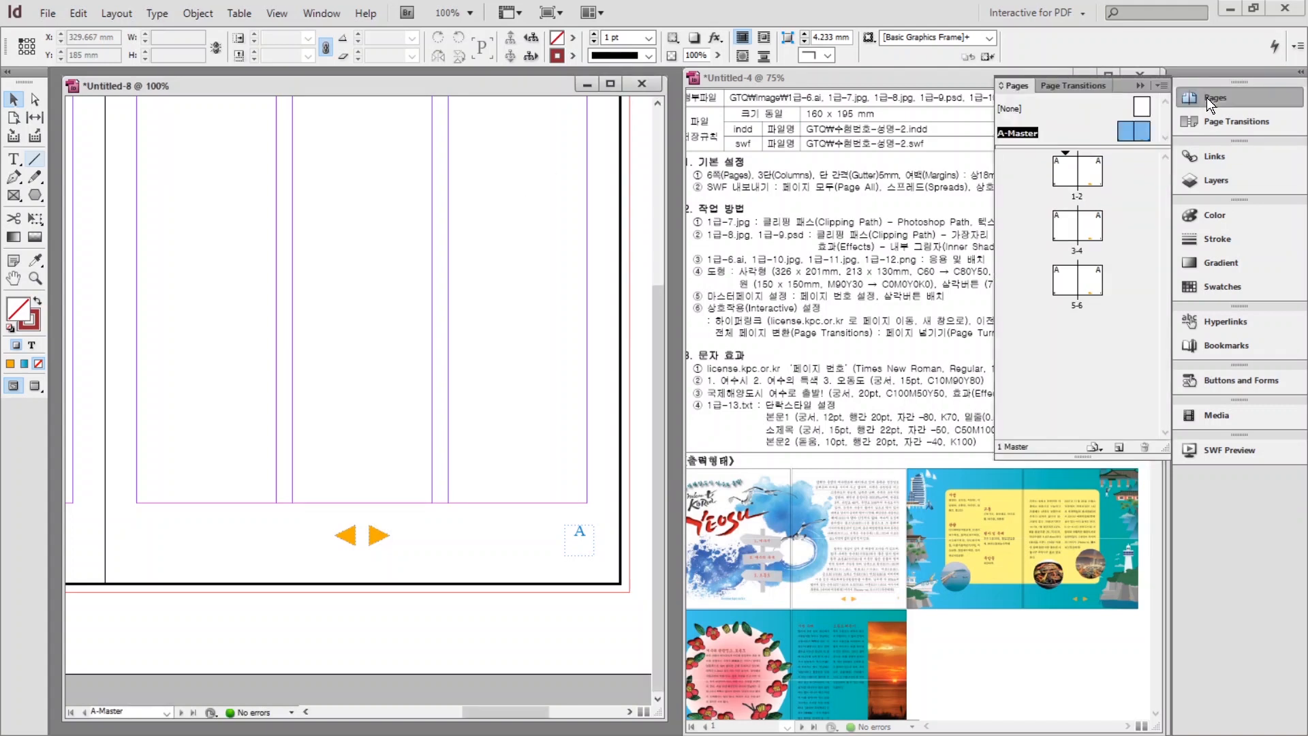
double_click(1063, 169)
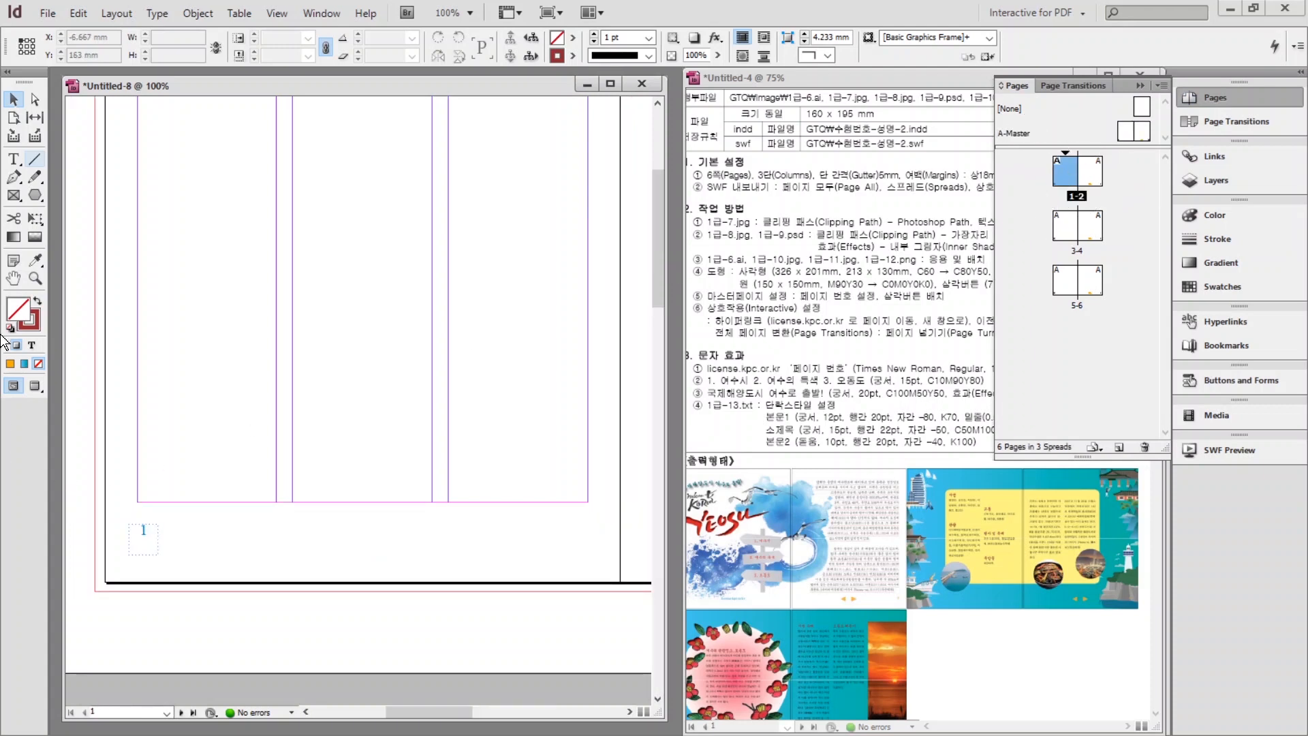
double_click(13, 278)
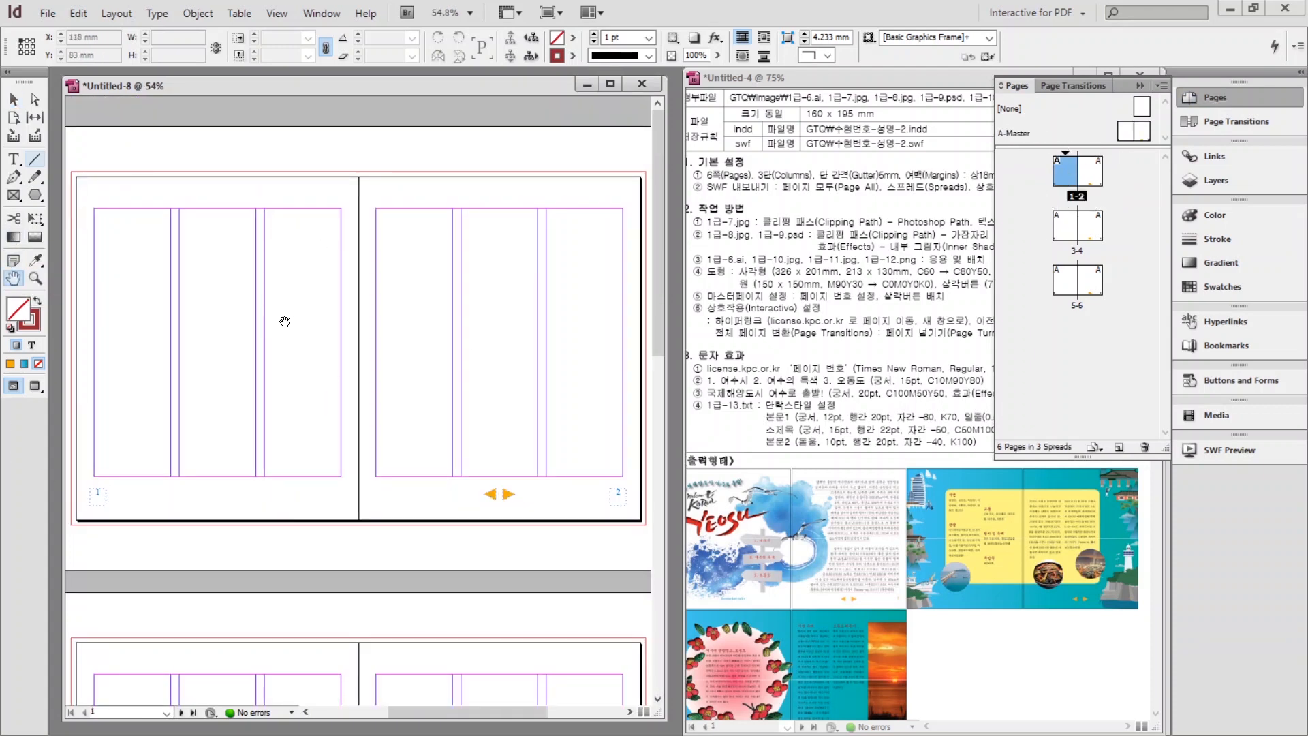
left_click(651, 308)
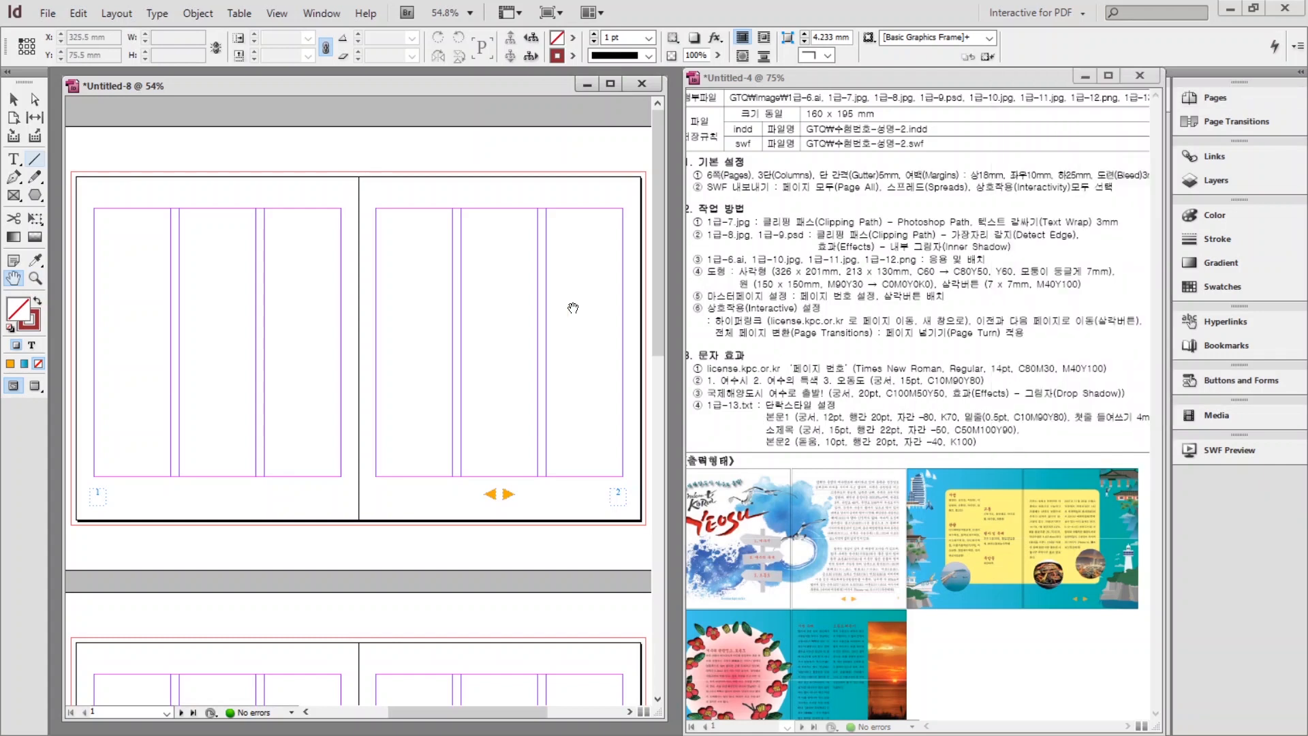
Load 1급-6.ai from the Documents > GTQ > image folder for placing.
left_click(48, 14)
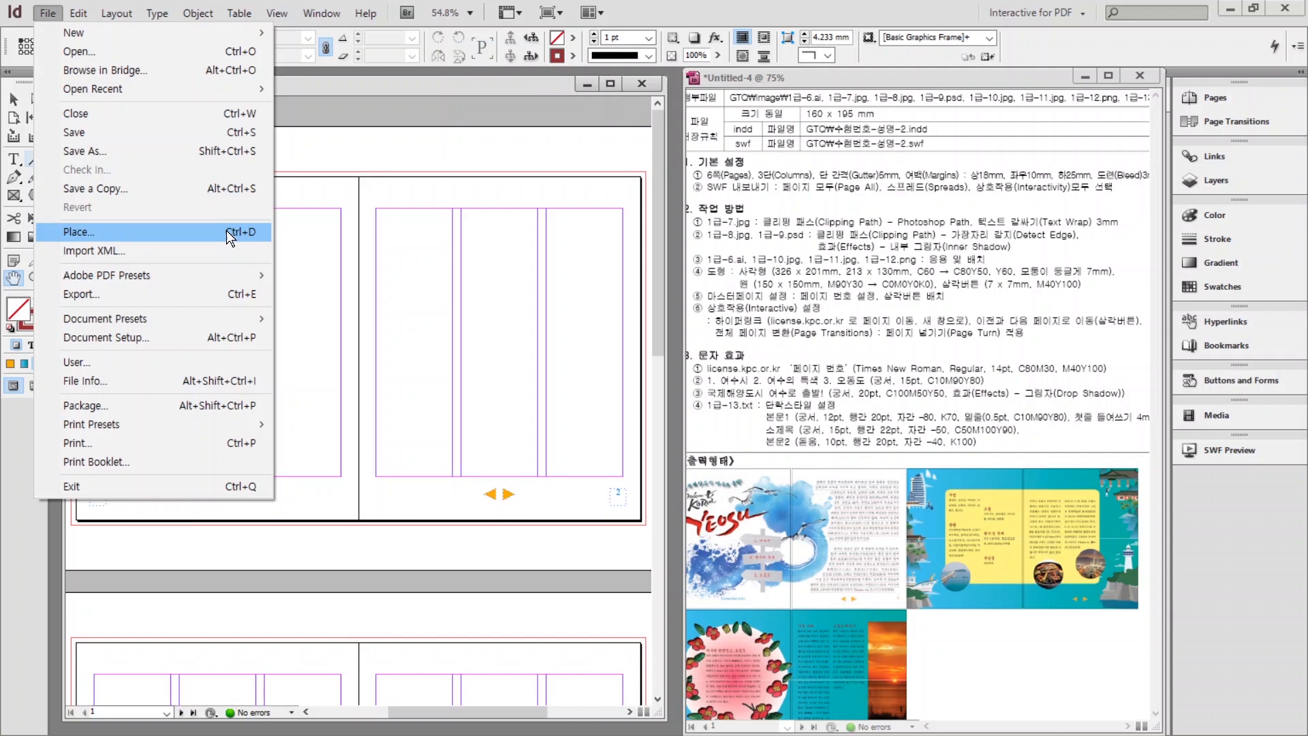
left_click(317, 204)
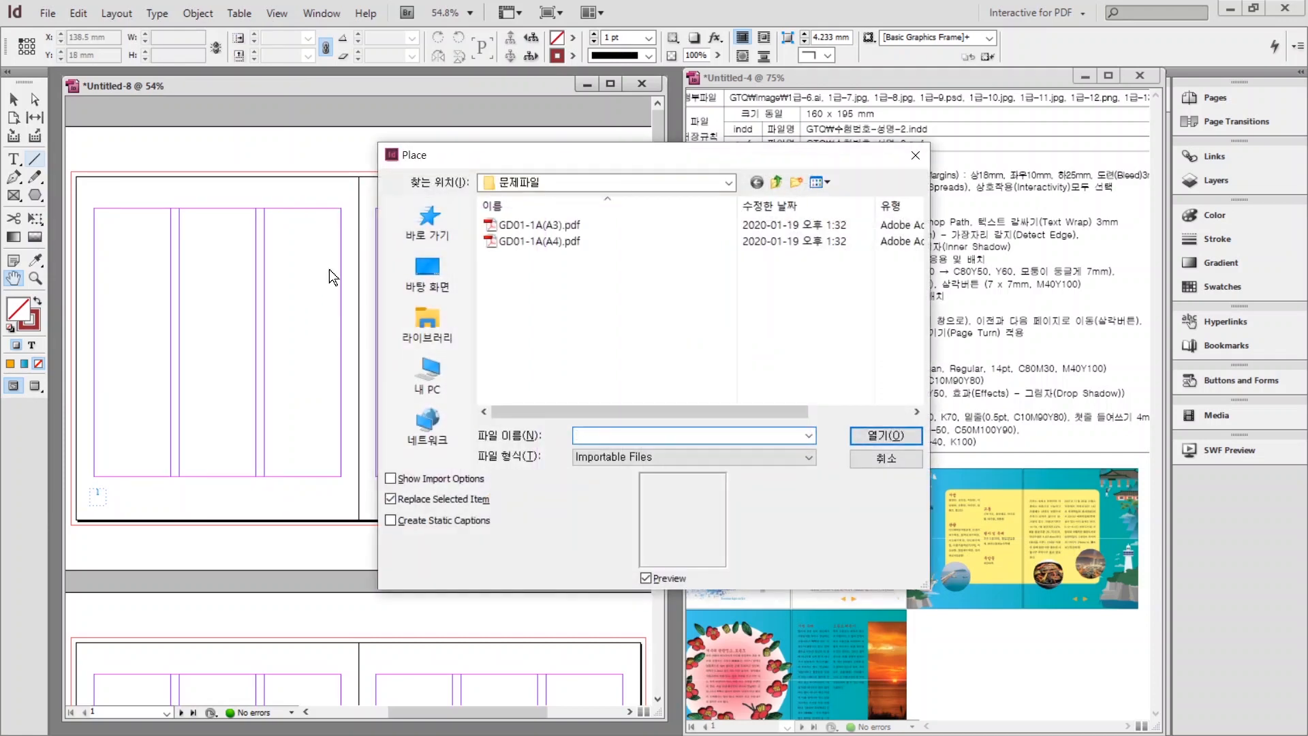
left_click(411, 321)
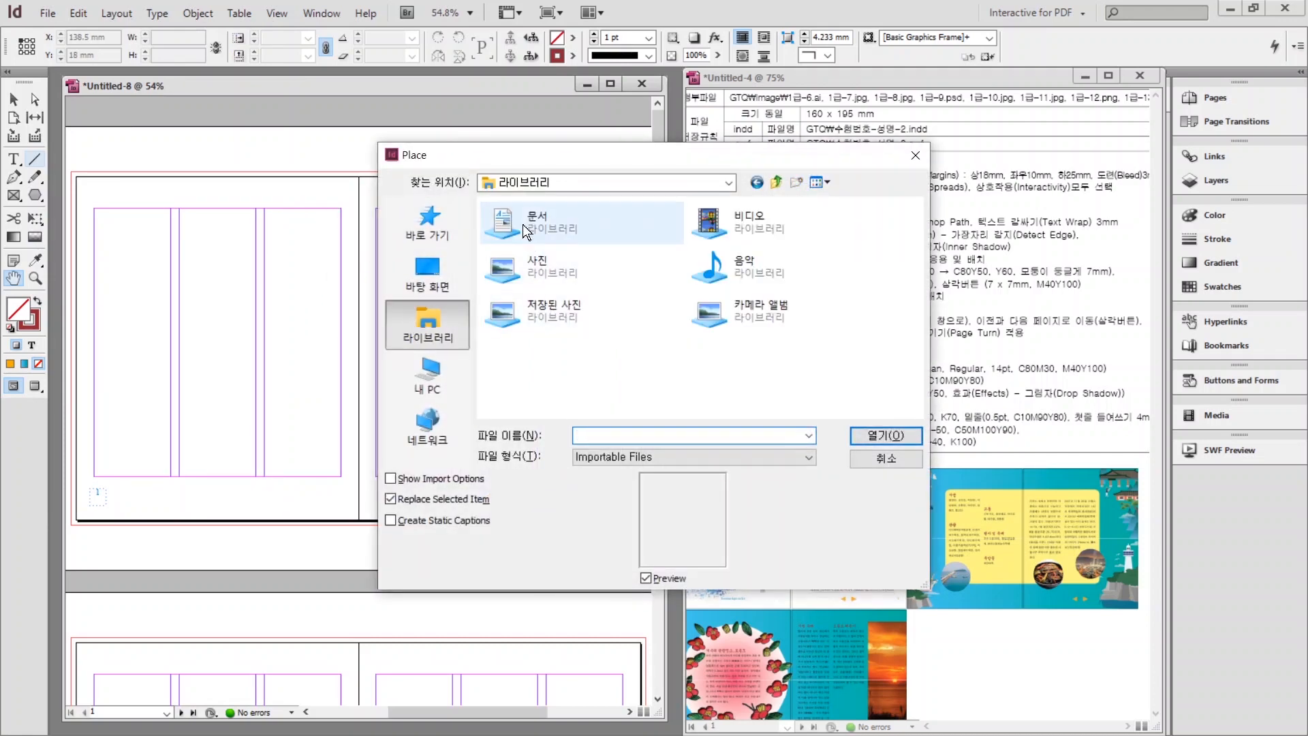
double_click(521, 223)
double_click(516, 276)
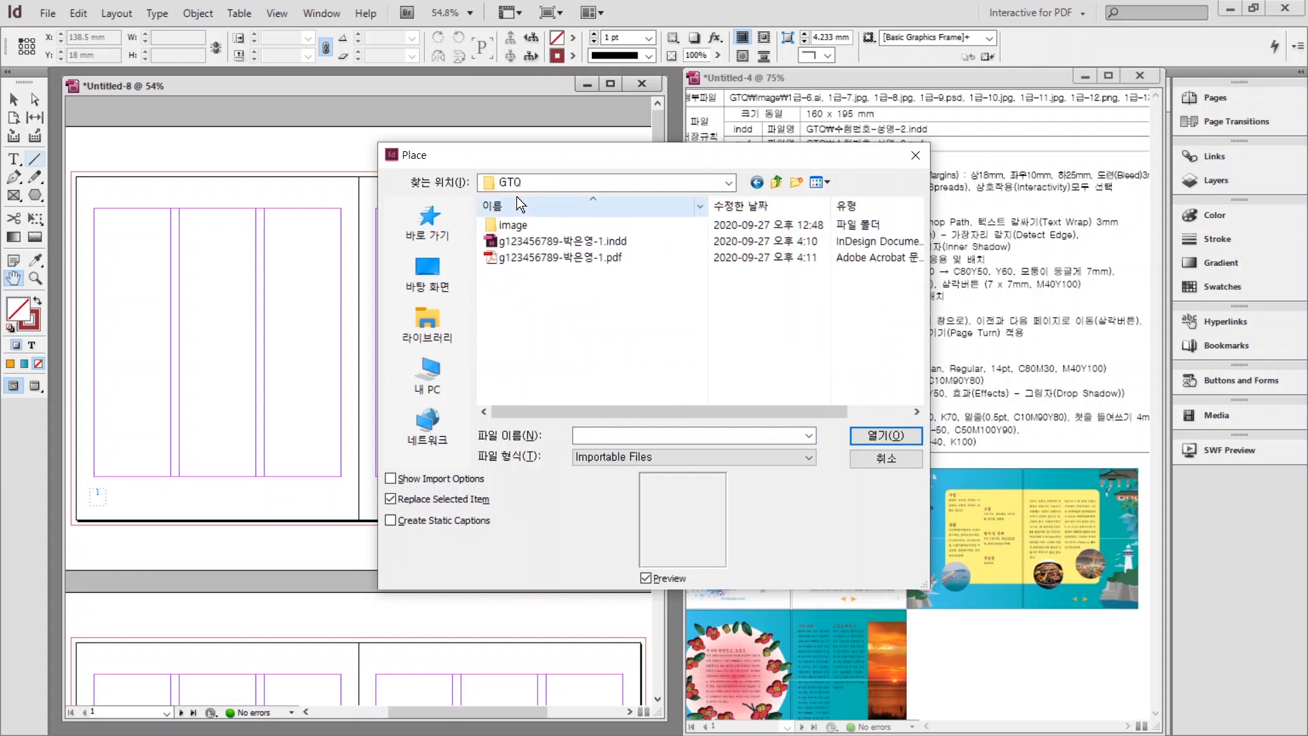
double_click(515, 226)
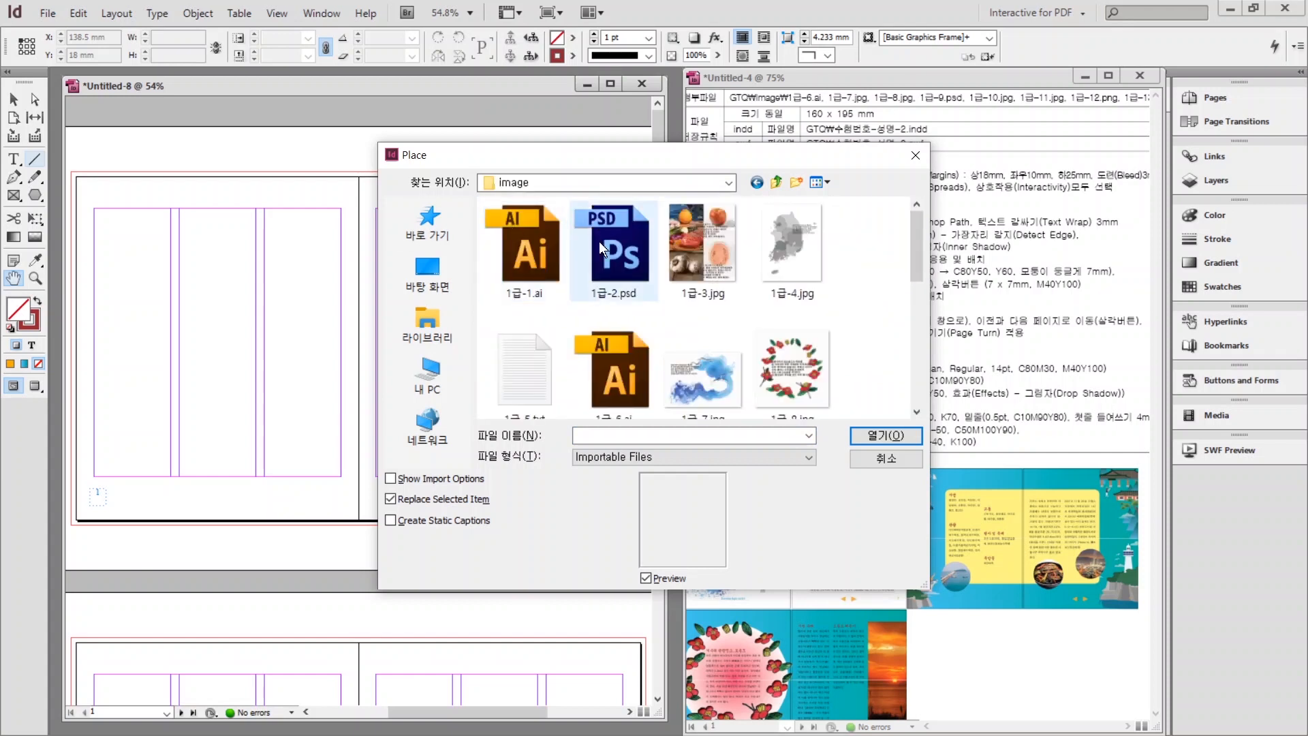
left_click(613, 372)
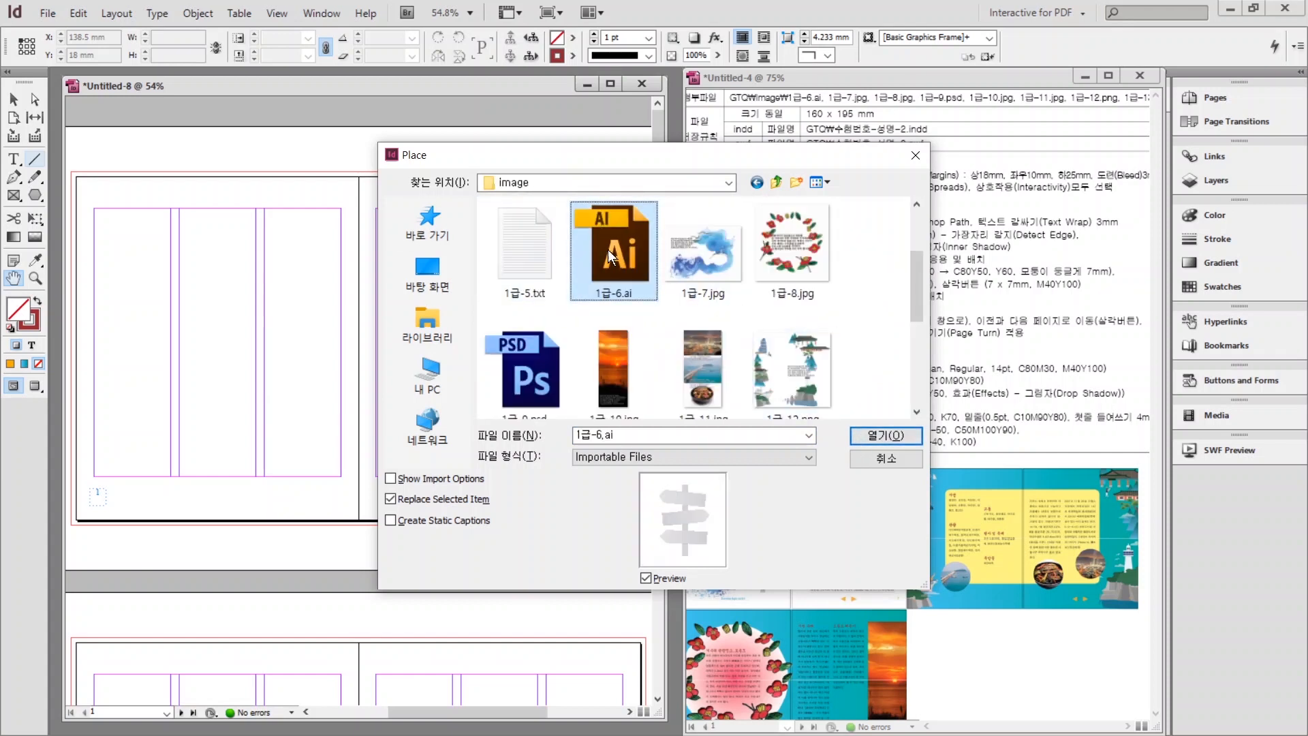
left_click(866, 433)
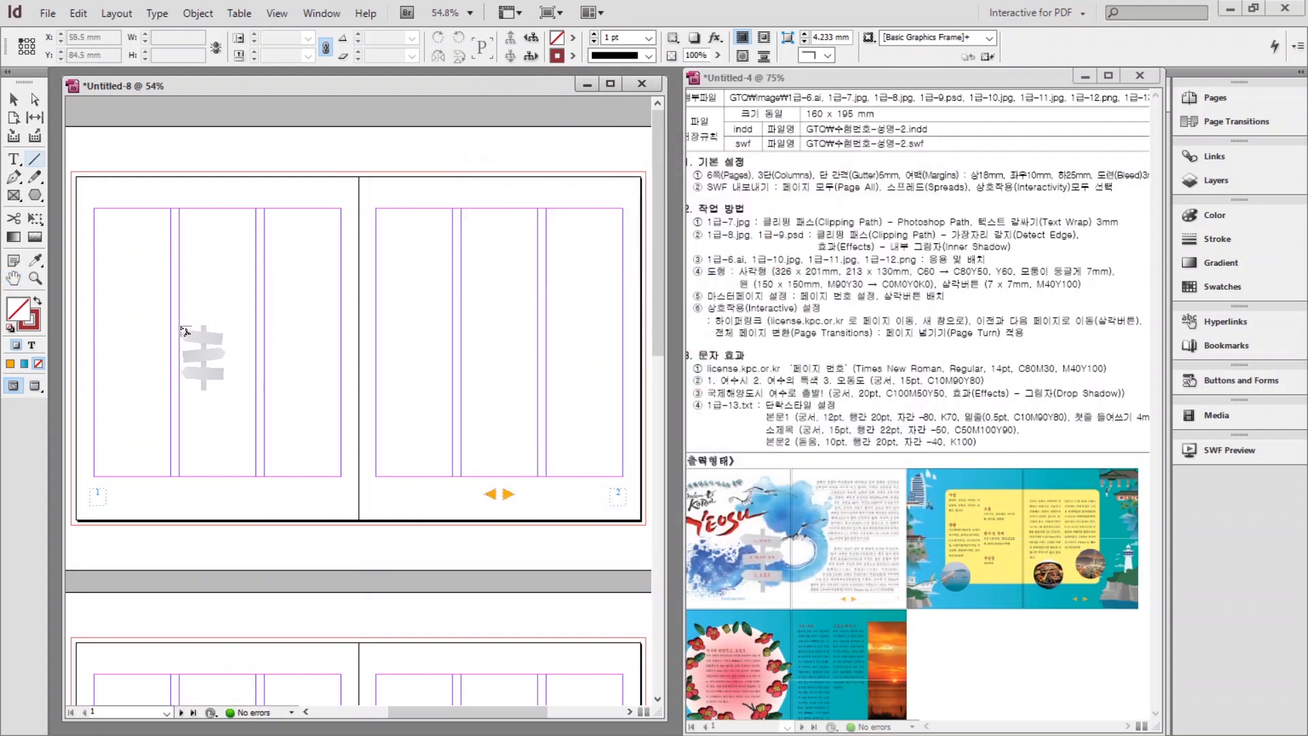
Place the signpost in page 1's middle column and set High Quality Display.
left_click_drag(179, 328, 236, 465)
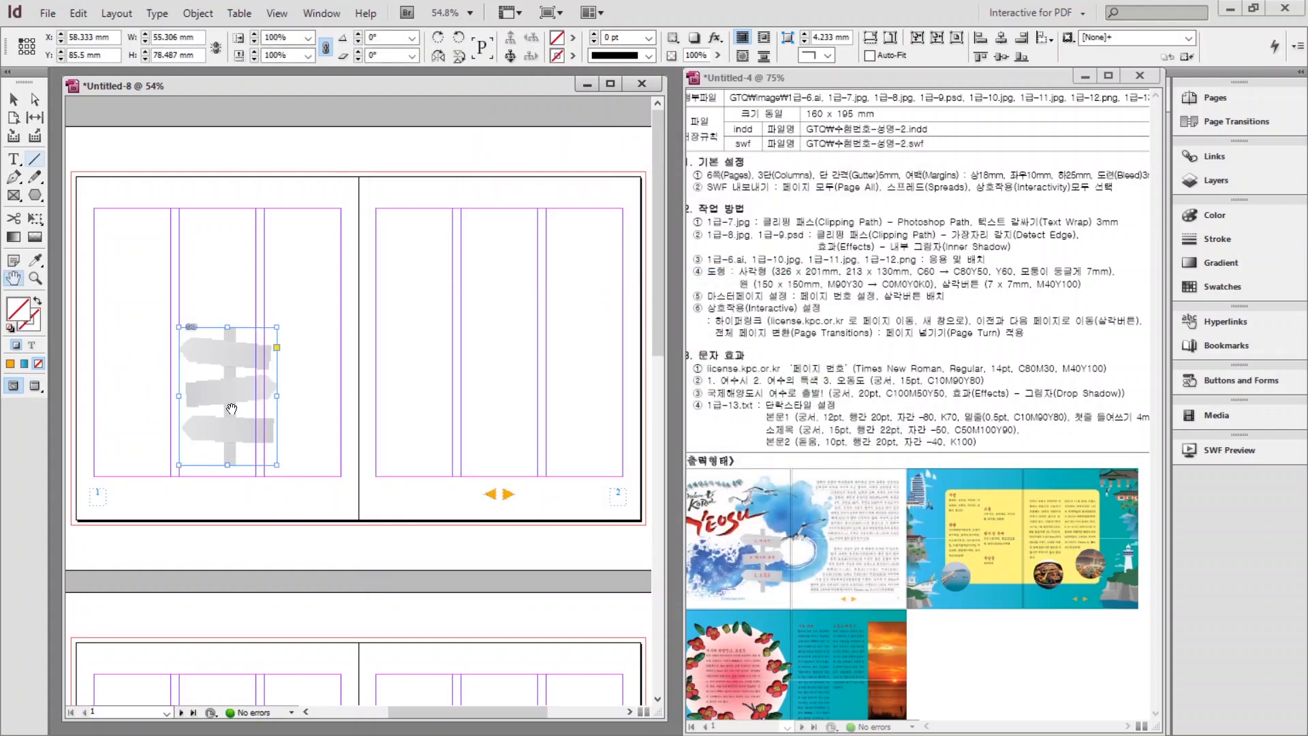
key("space")
right_click(229, 396)
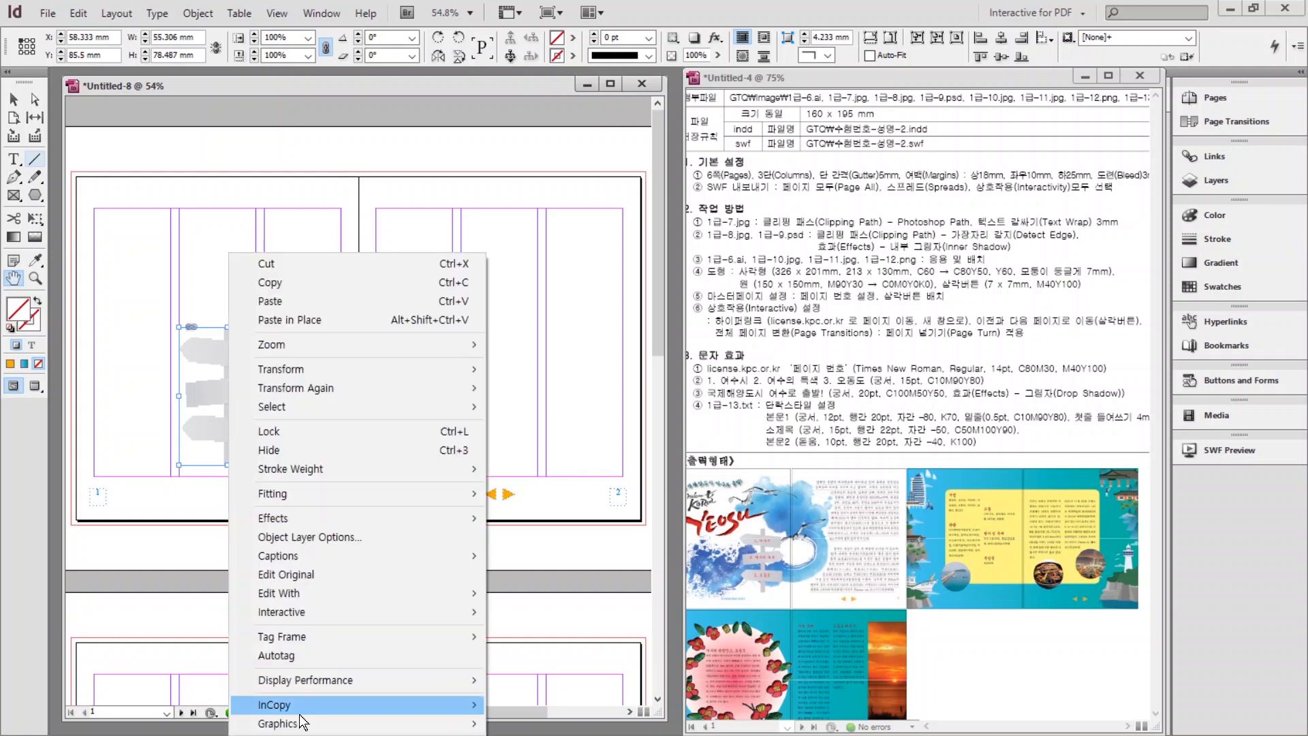
mouse_move(271, 684)
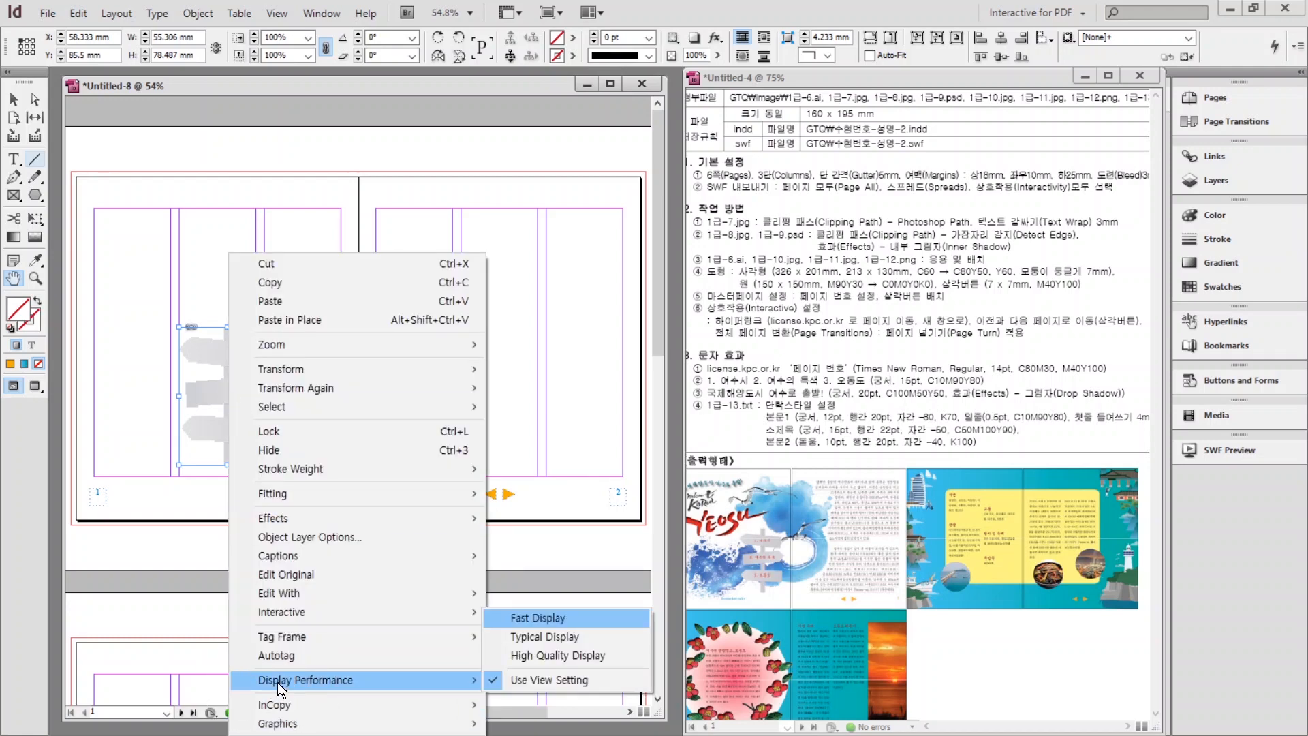
left_click(541, 655)
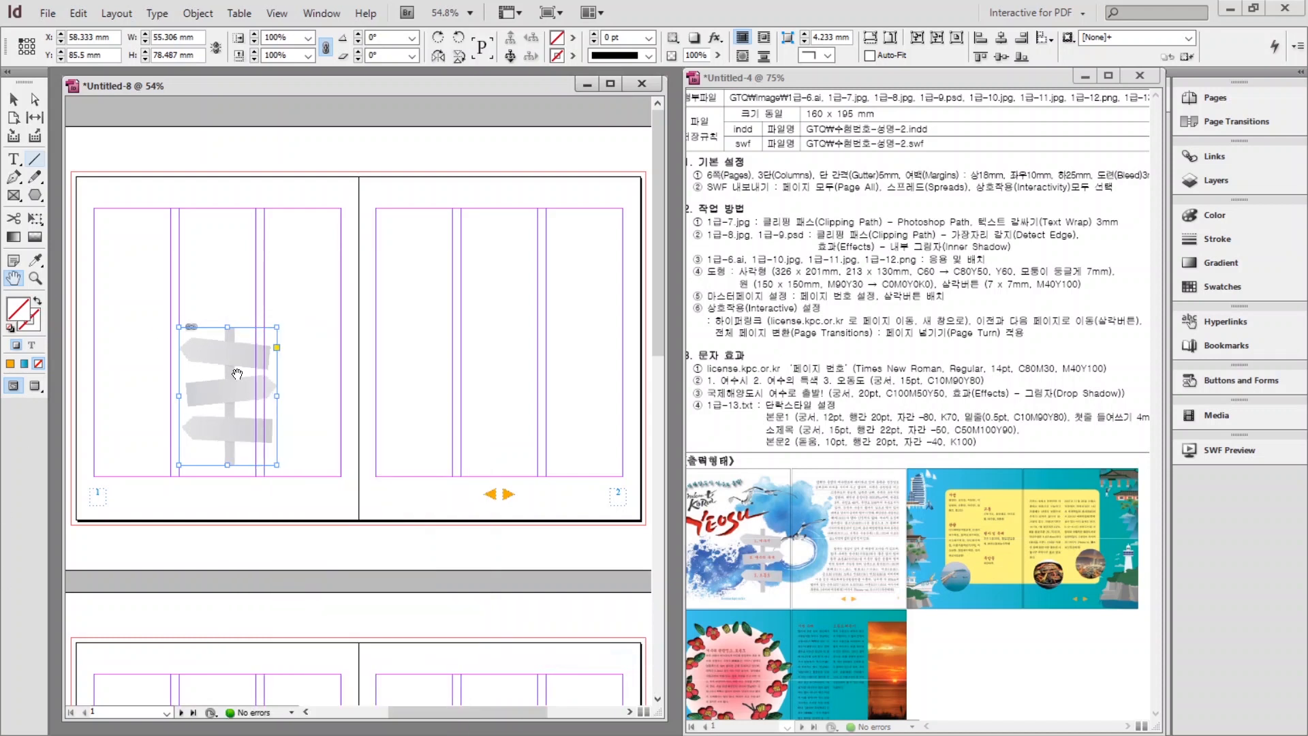
left_click_drag(223, 410, 201, 416)
Place the watercolour image 1급-7.jpg across spread 1-2, aligned to its top-left corner.
left_click(325, 290)
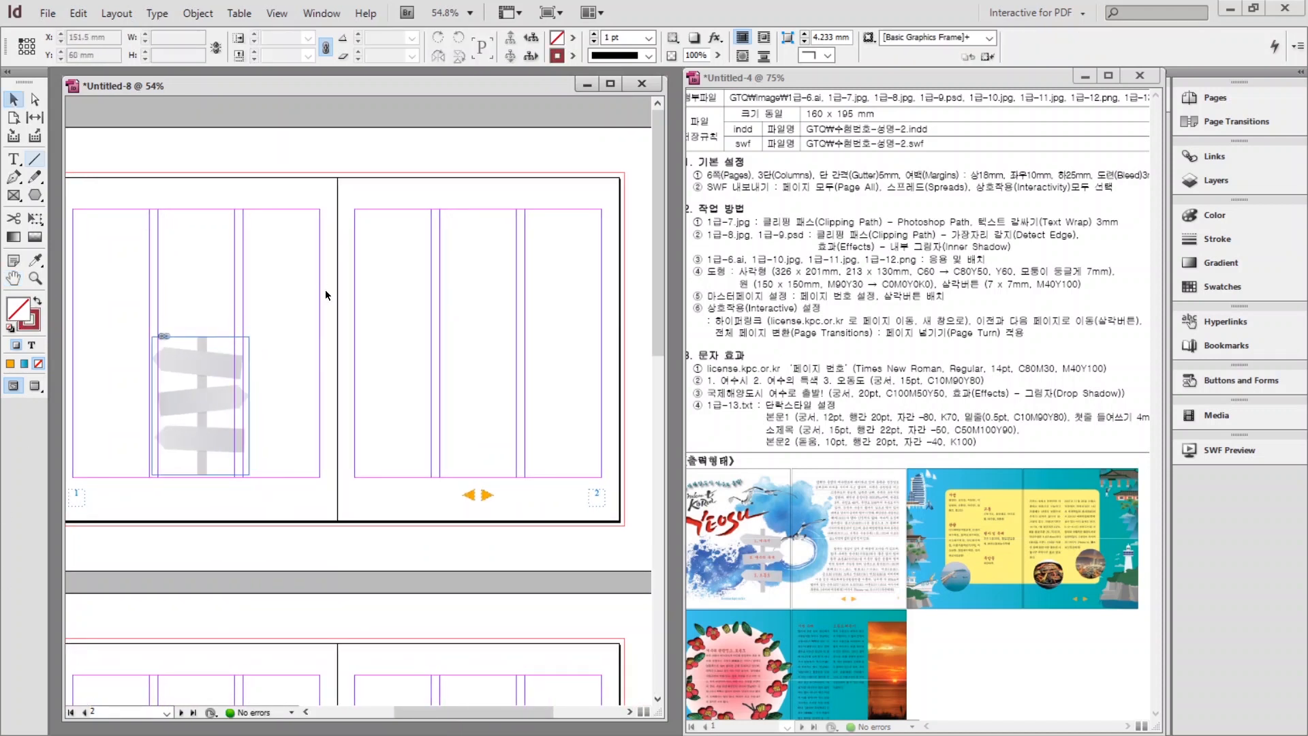
key("ctrl+d")
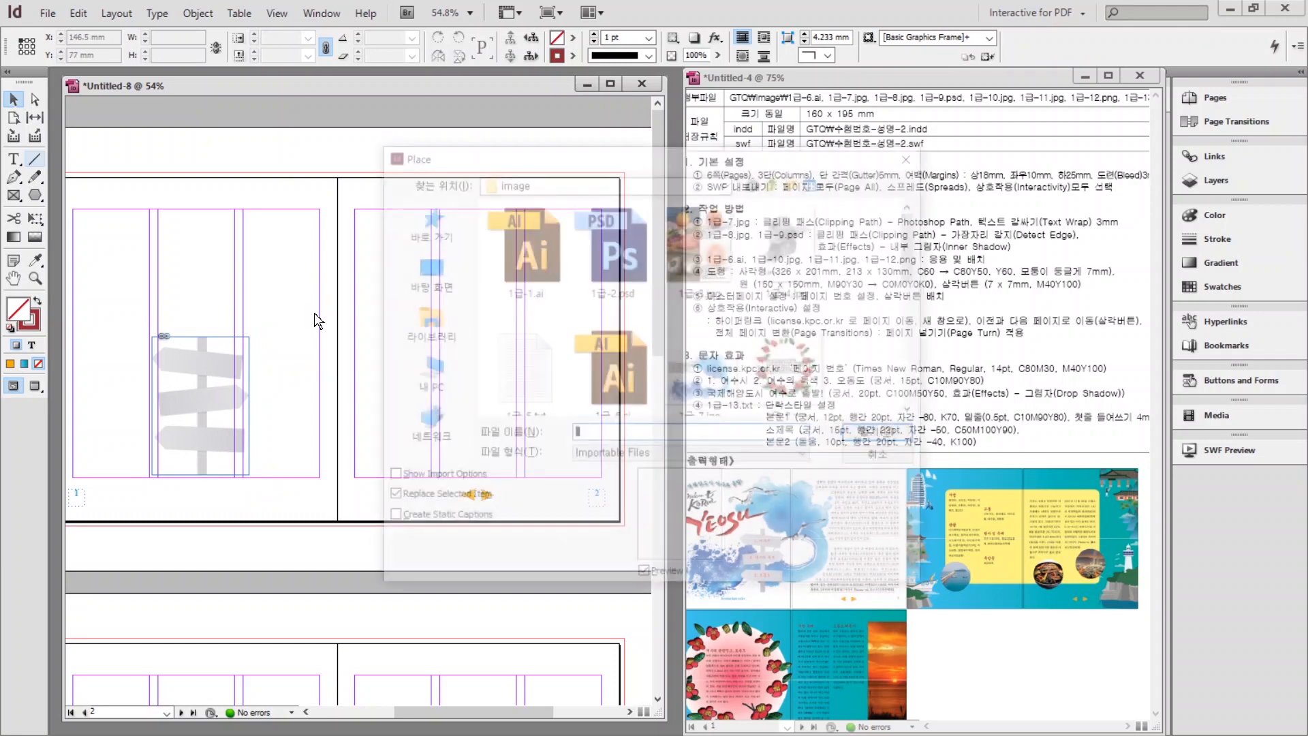
left_click(693, 370)
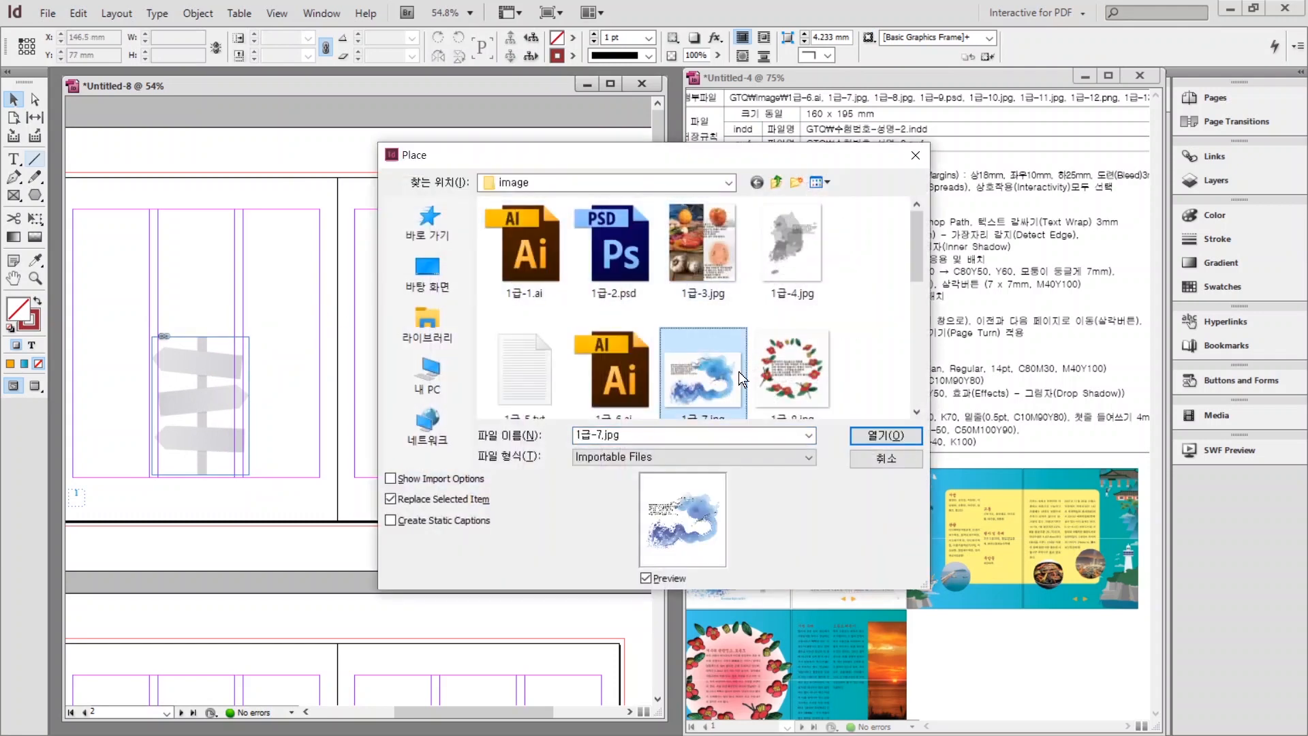
left_click(870, 440)
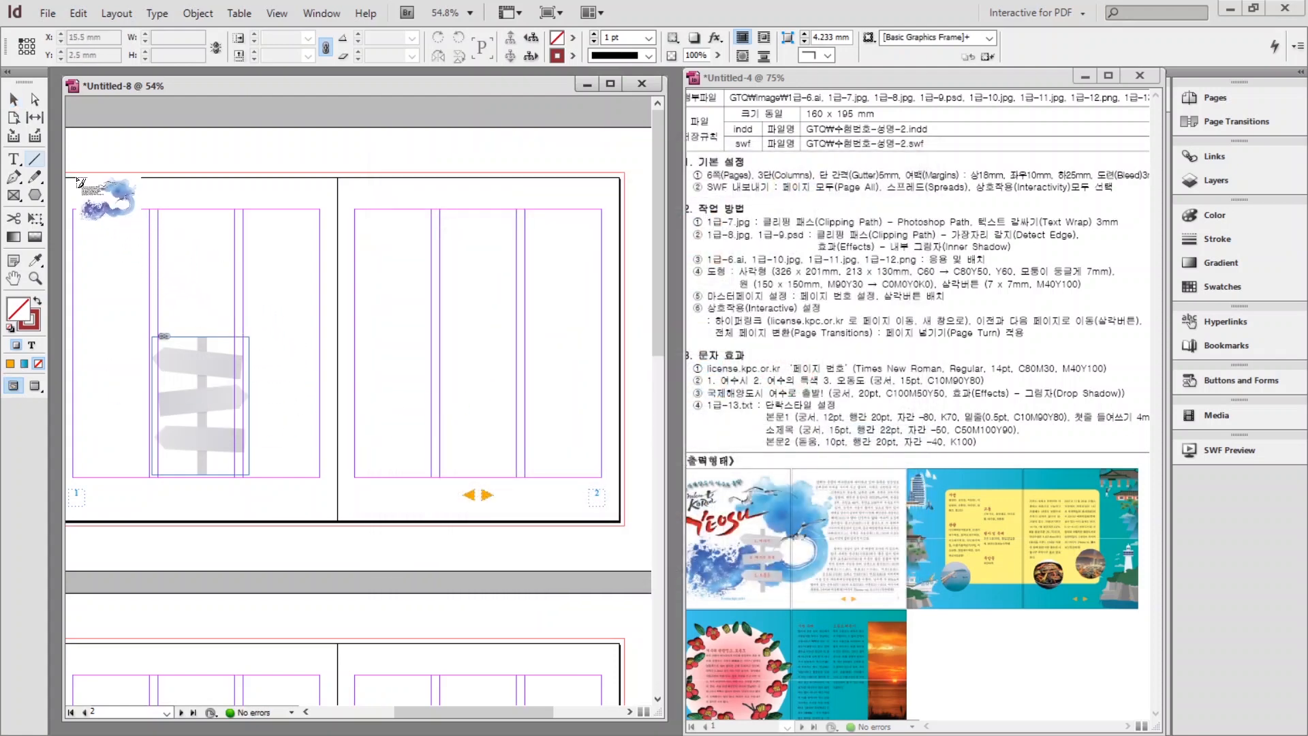
mouse_move(67, 173)
left_mouse_down()
mouse_move(346, 470)
mouse_move(540, 516)
left_mouse_up()
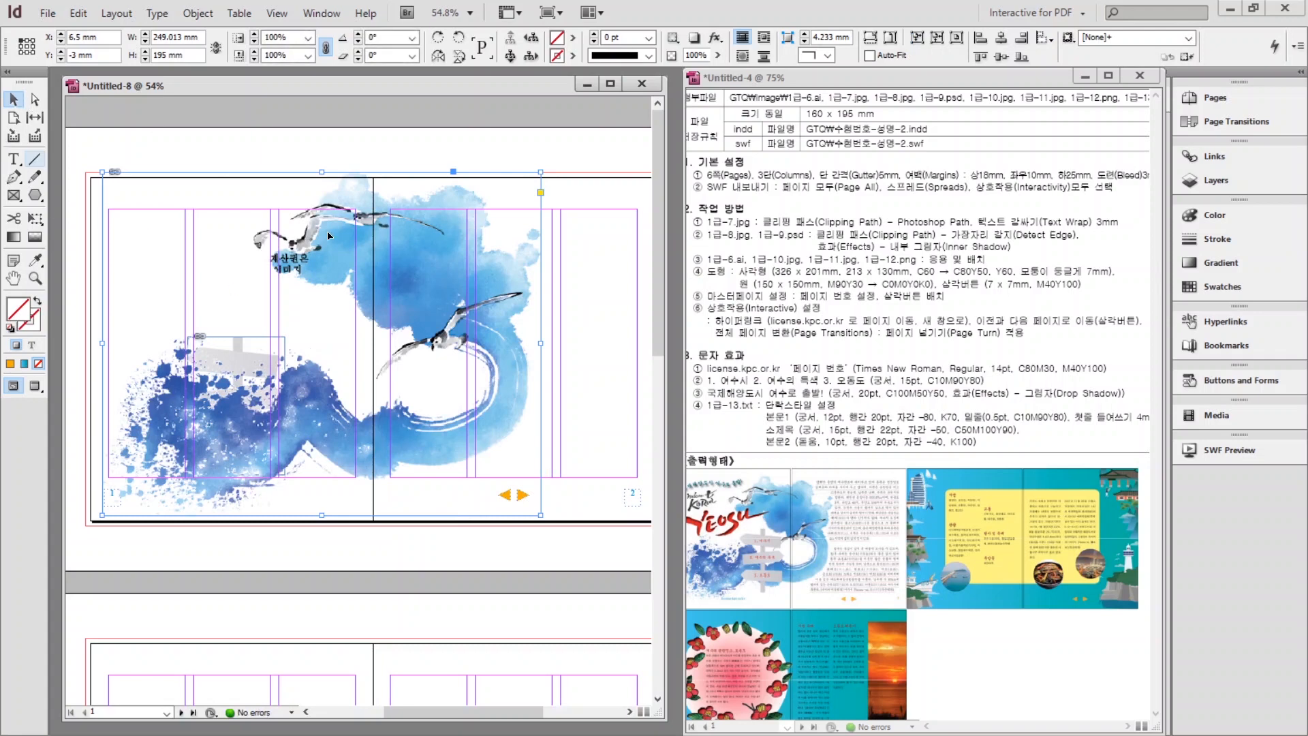
left_click_drag(421, 270, 341, 292)
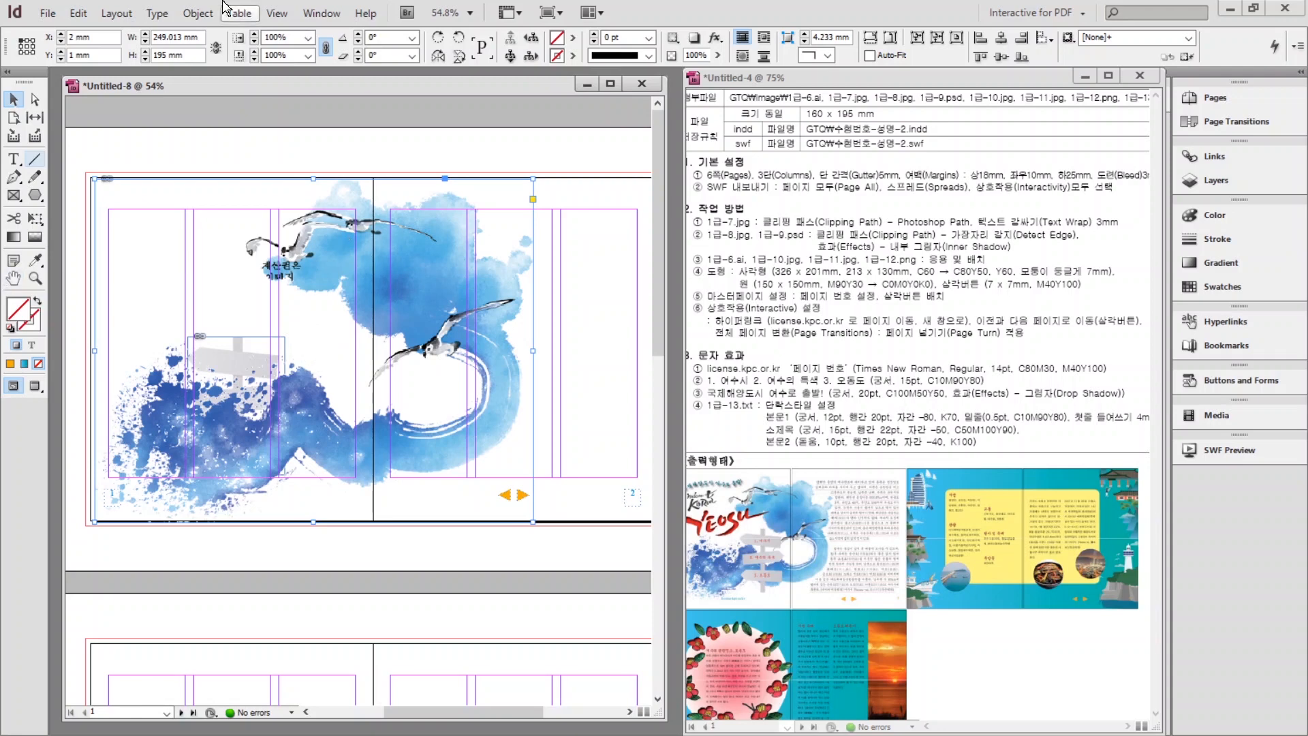
Set the watercolour image's clipping path to its Photoshop path (패스 1).
left_click(190, 14)
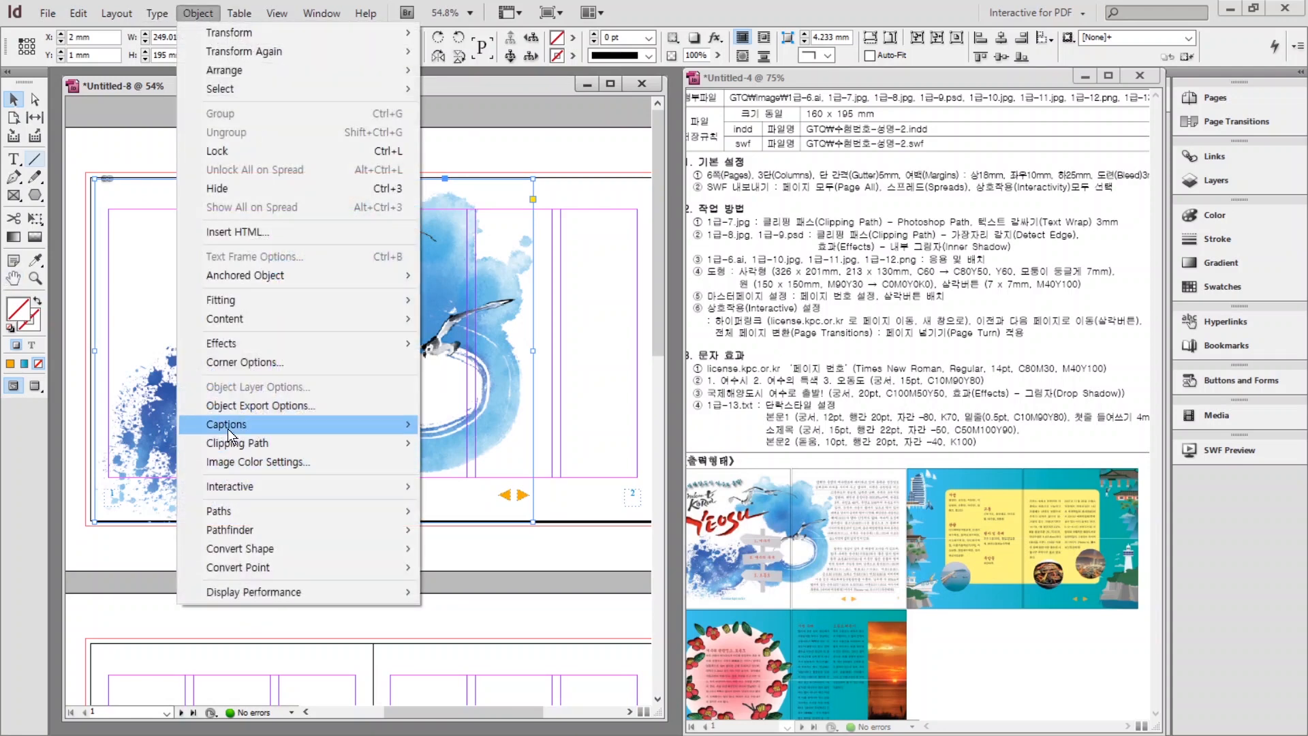
mouse_move(232, 443)
left_click(451, 443)
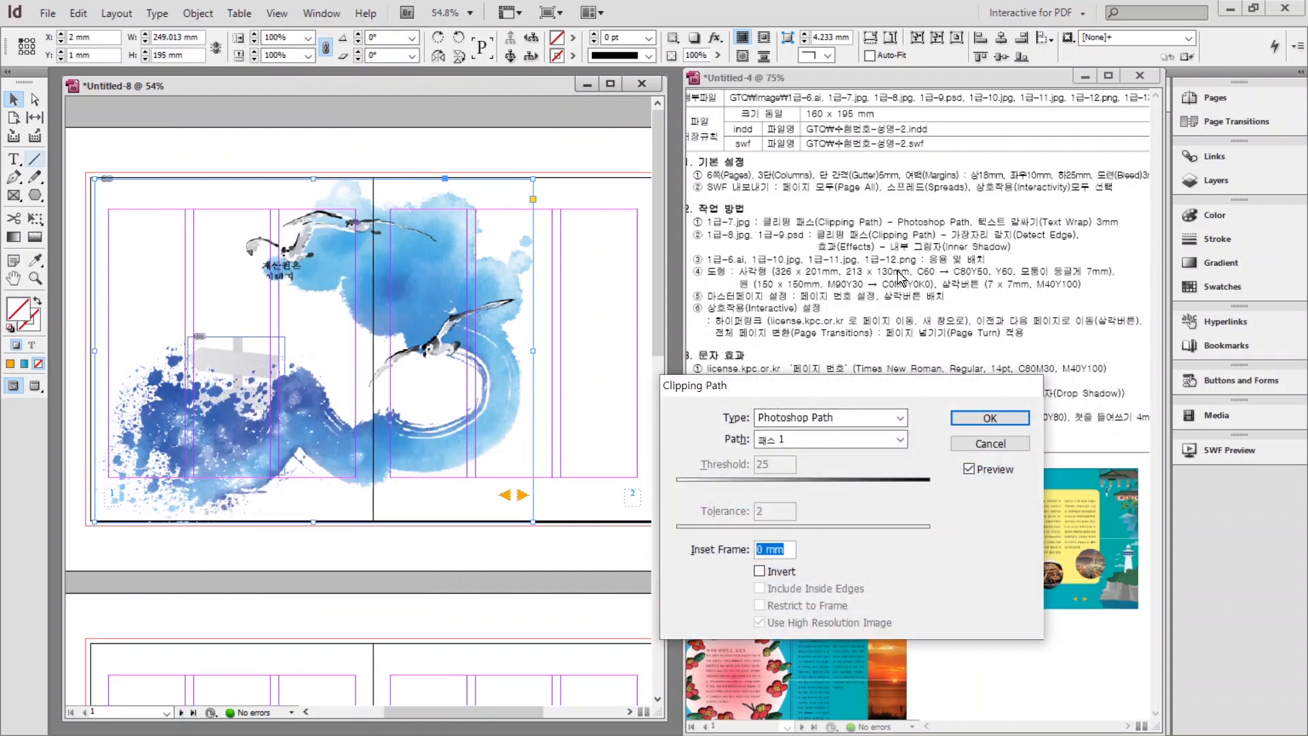
left_click(990, 418)
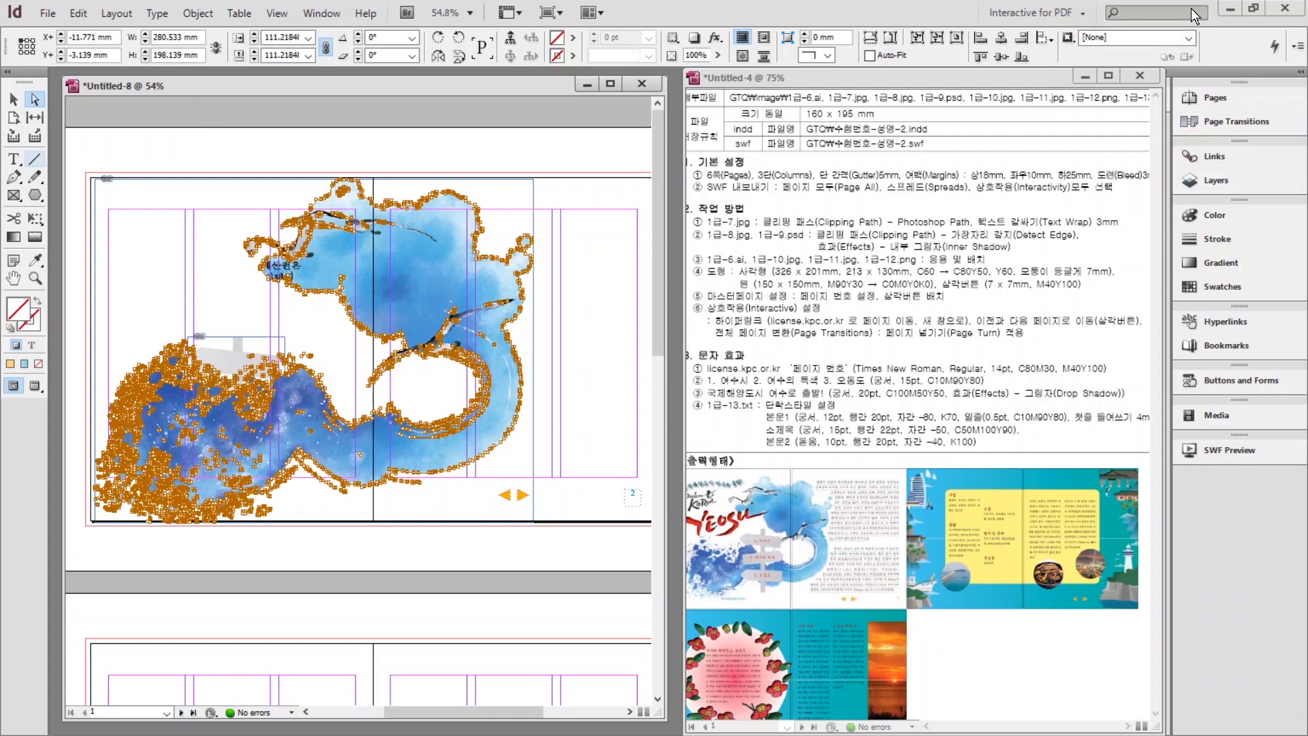
Switch to the Typography workspace and wrap text around the image's shape at 3 mm offset.
left_click(1024, 14)
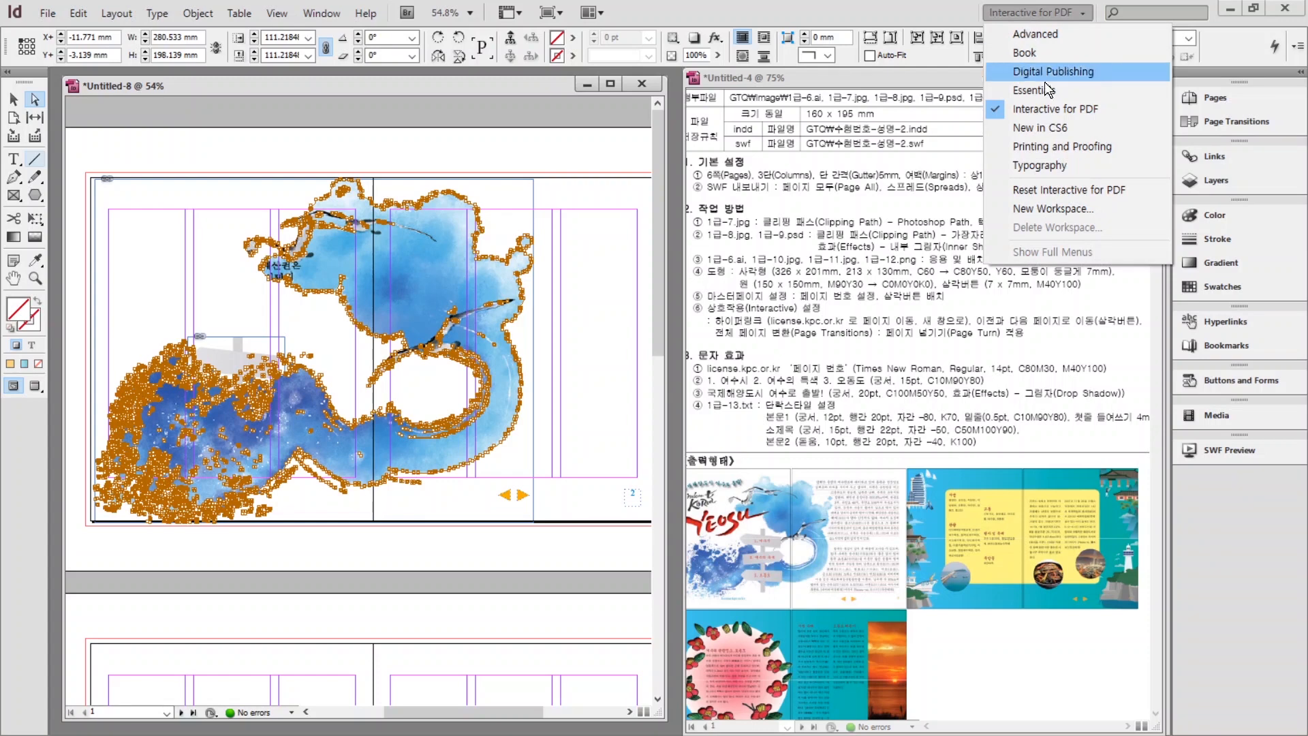
left_click(1052, 165)
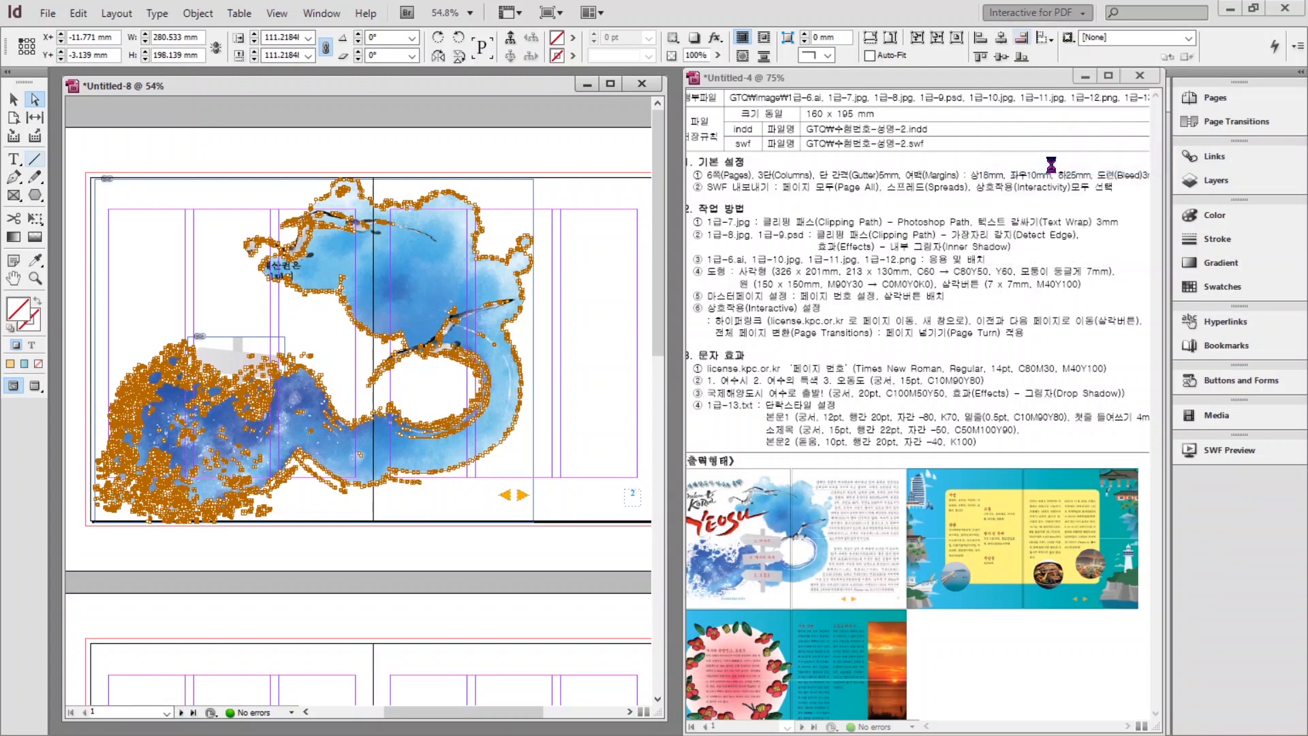
left_click(1217, 203)
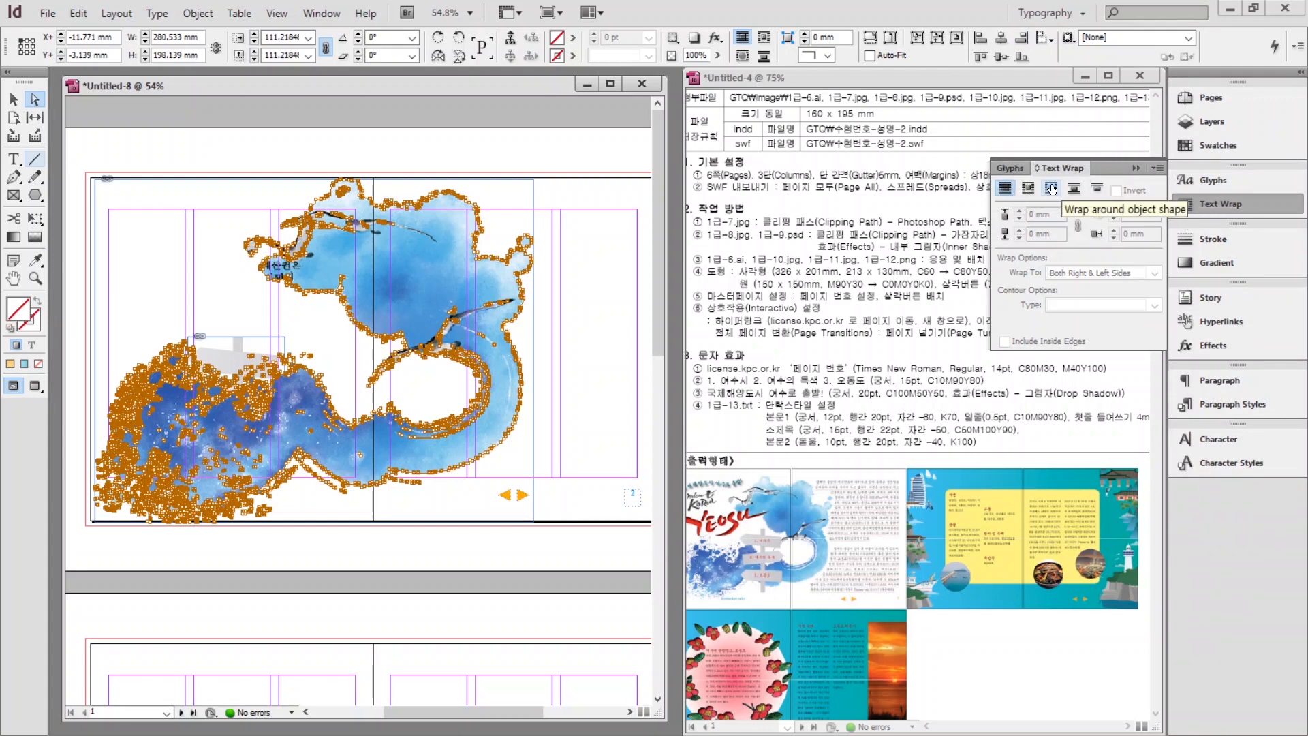
left_click(1051, 189)
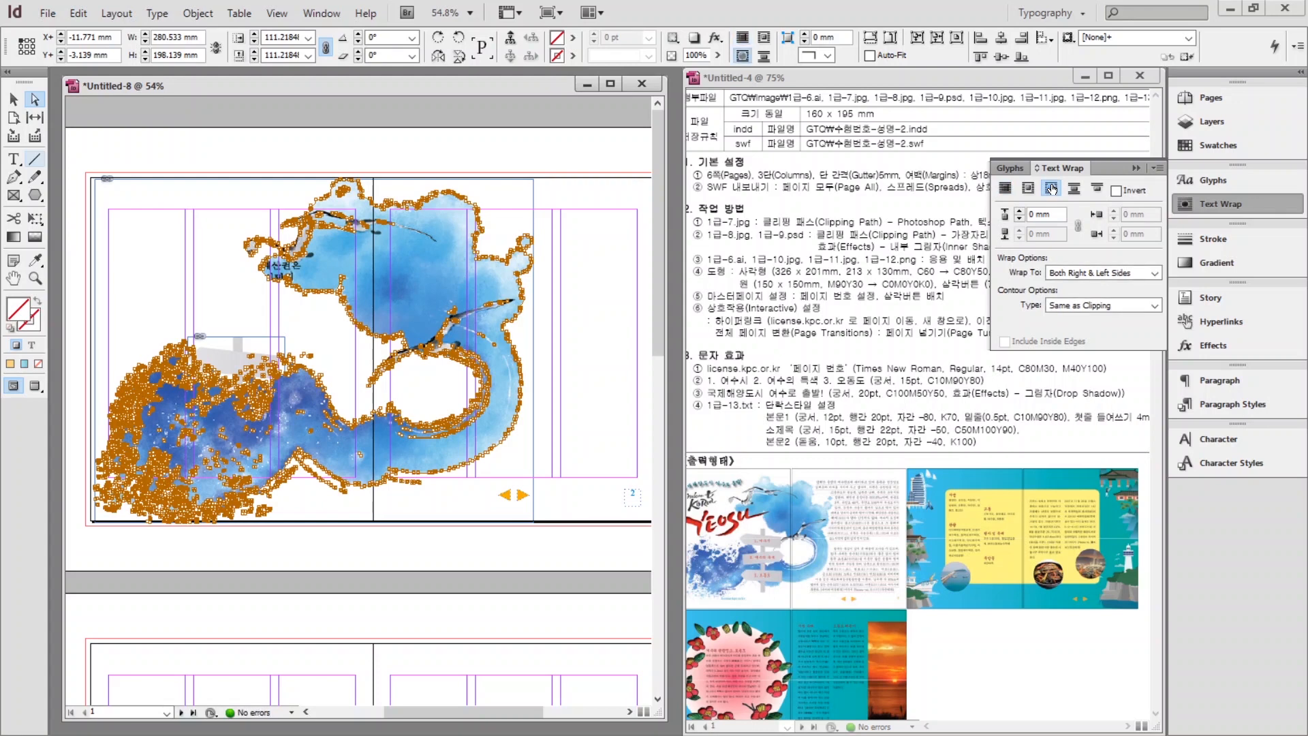
left_click(1019, 212)
left_click(1020, 210)
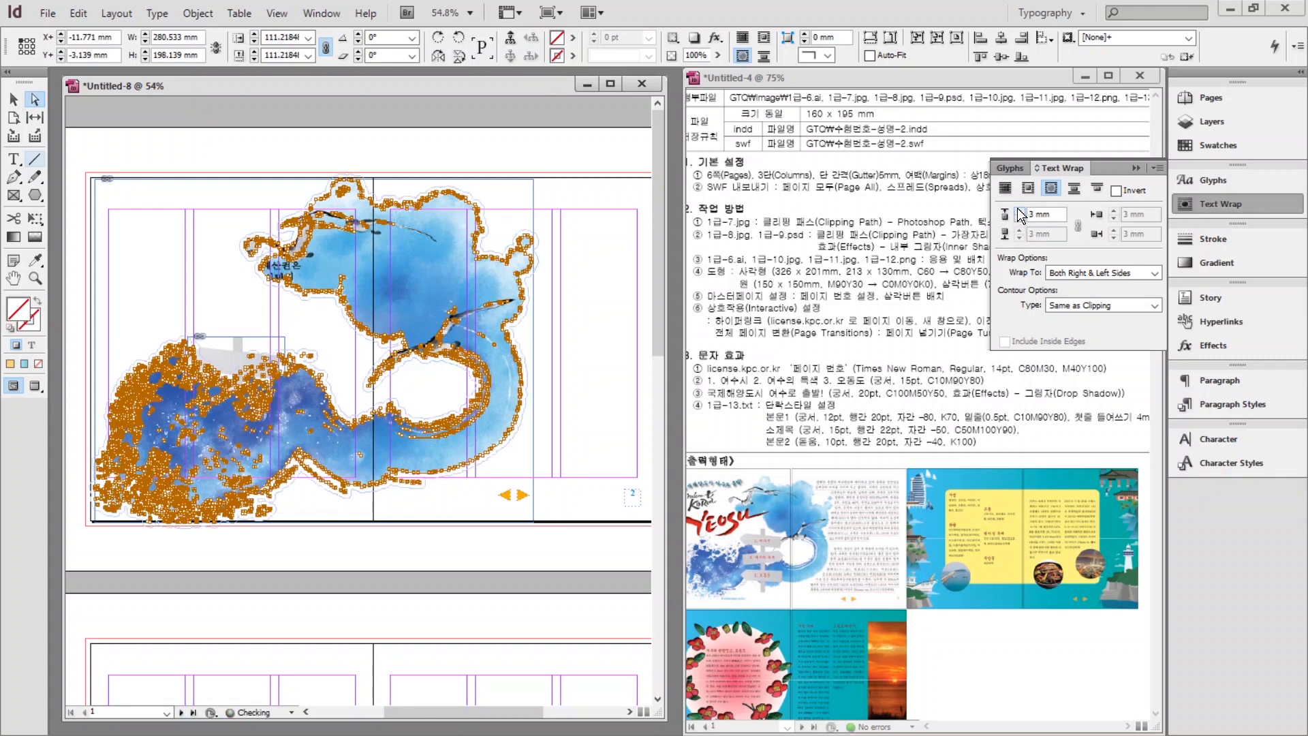
key("ctrl+shift+a")
key("ctrl+d")
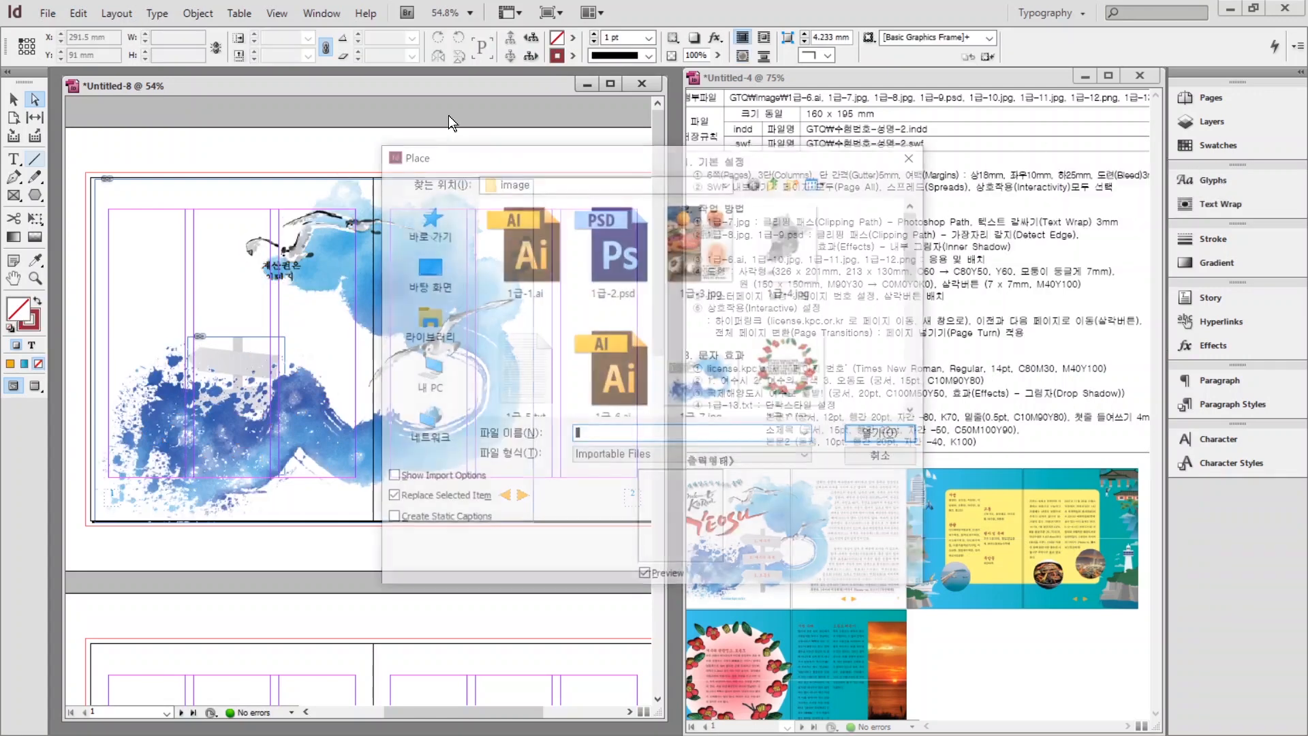
Place the camellia wreath image 1급-8.jpg in a frame on page 5.
scroll(725, 340, "down", 1)
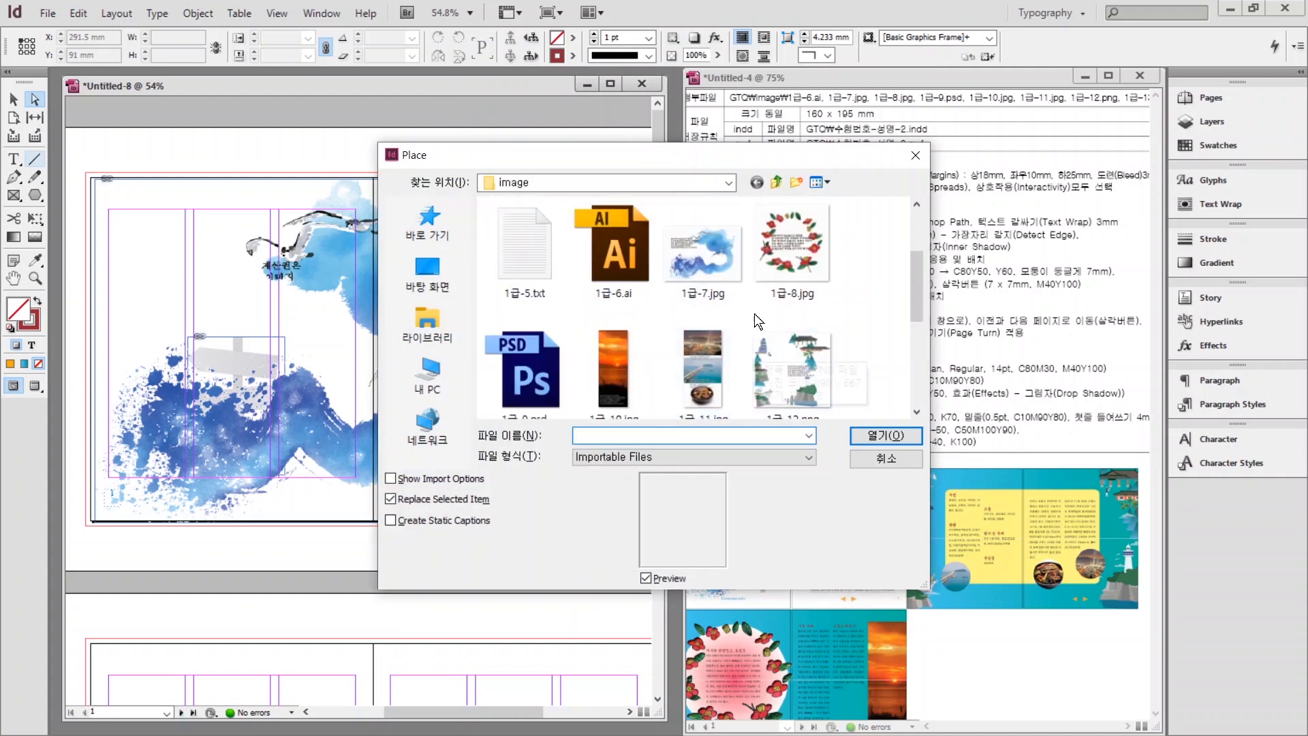
left_click(760, 294)
left_click(864, 438)
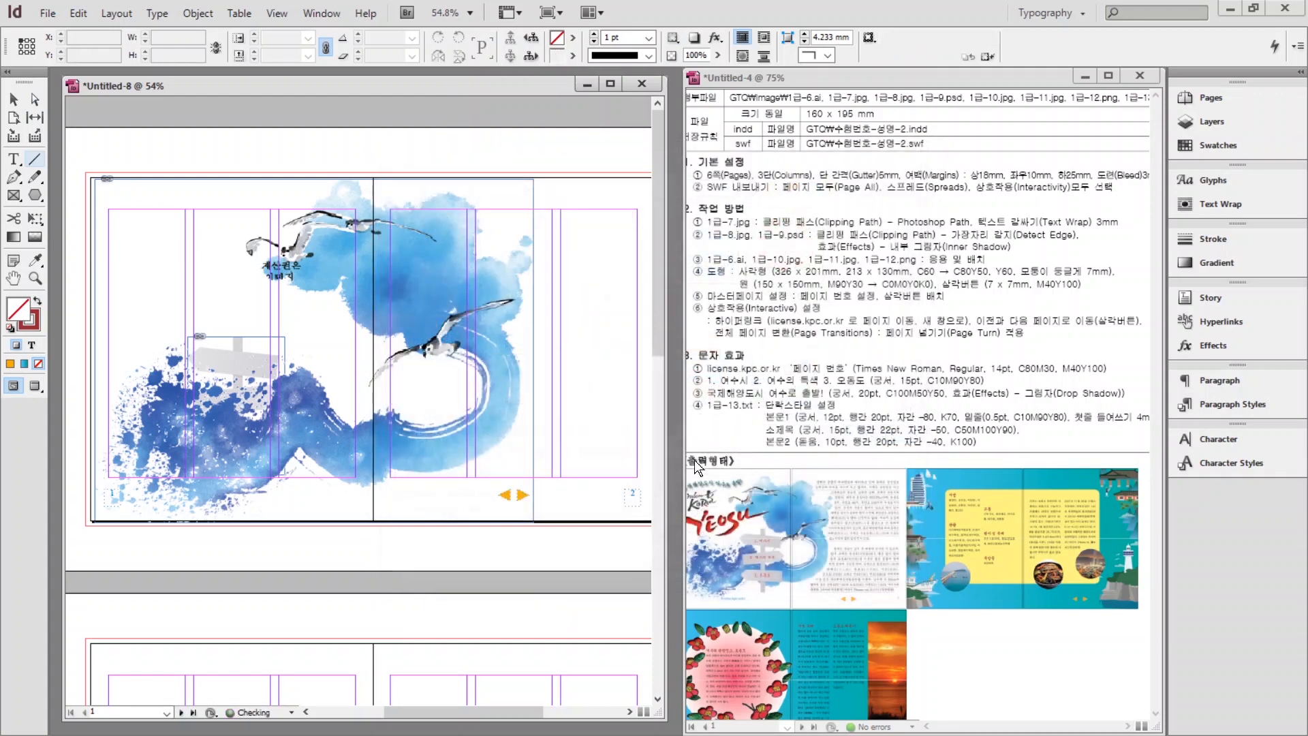
scroll(413, 499, "down", 10)
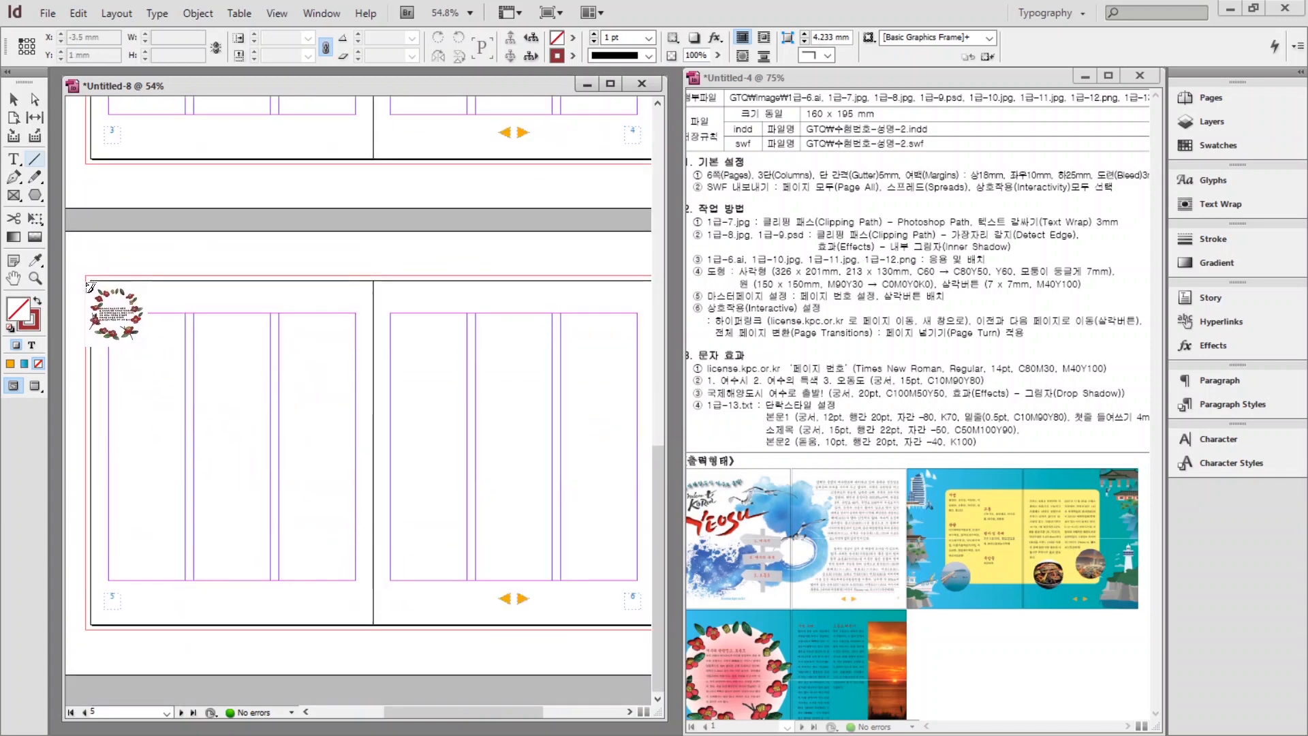
left_click_drag(87, 280, 354, 590)
Give the camellia image a Detect Edges clipping path to remove its white background.
double_click(337, 323)
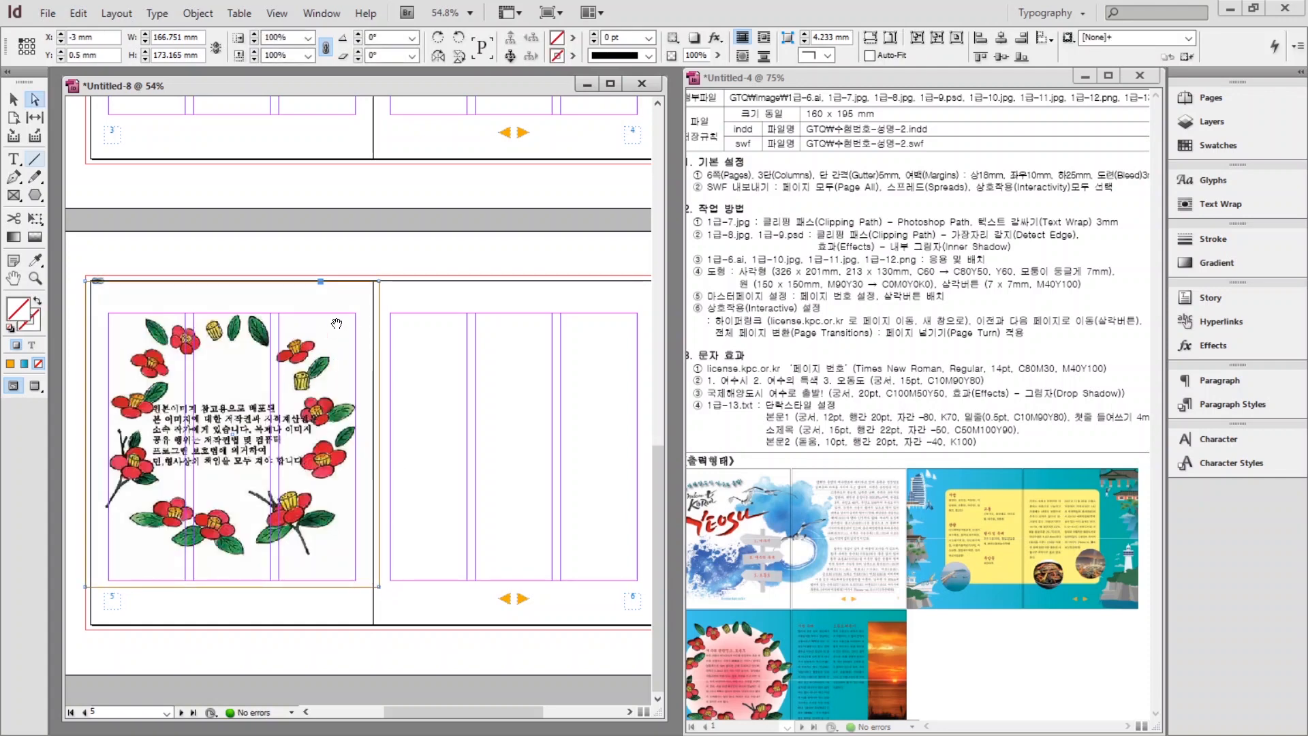
key("Escape")
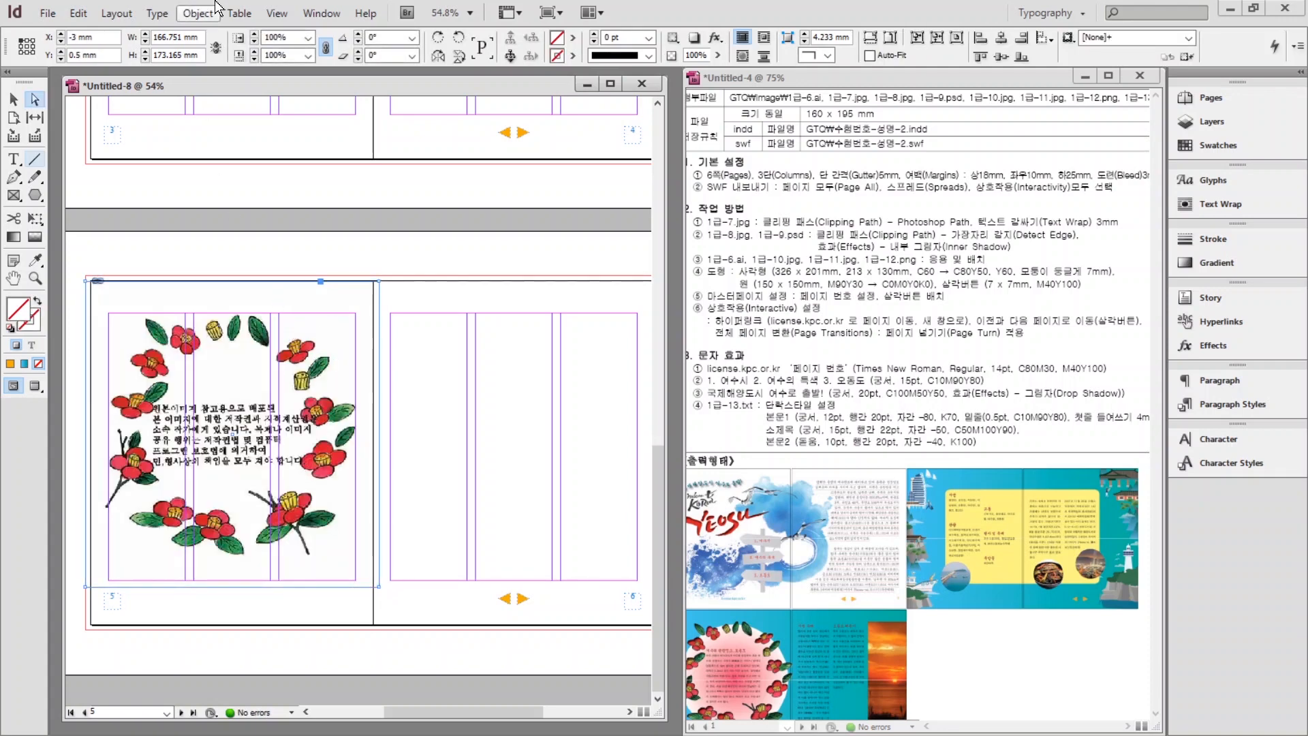
left_click(196, 15)
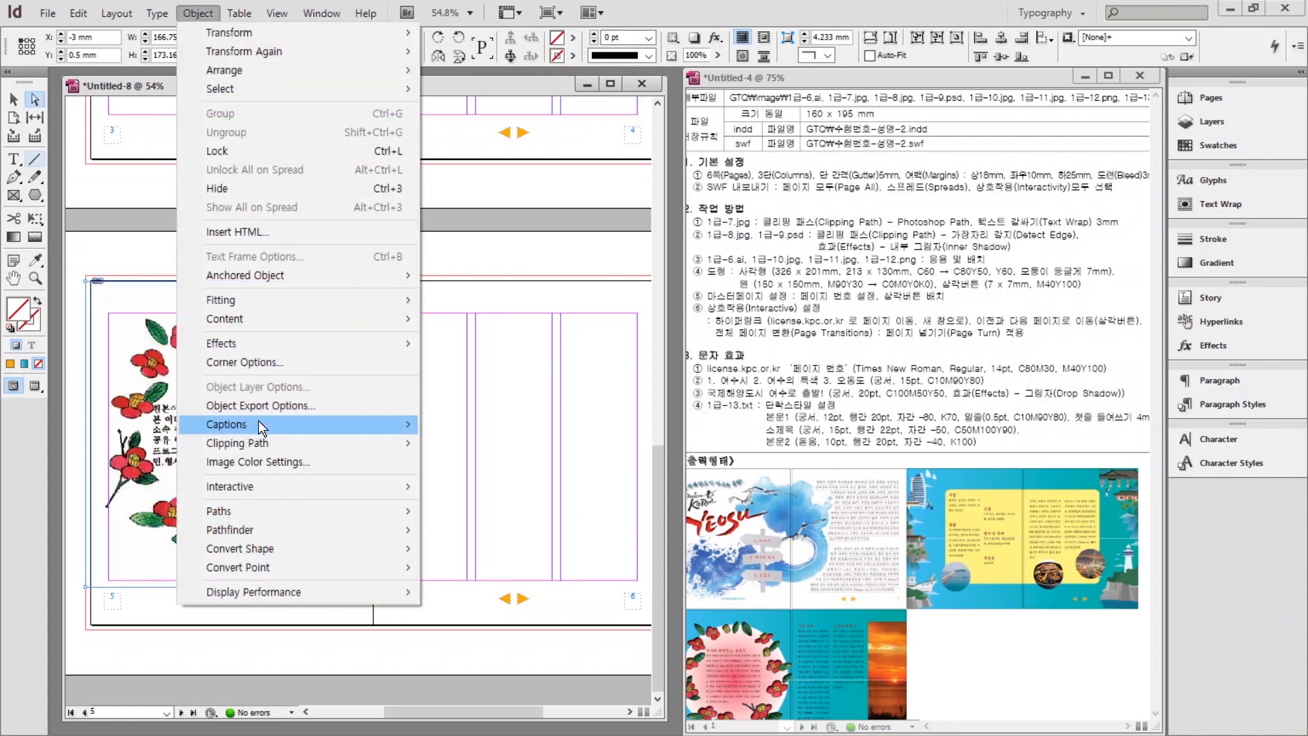
mouse_move(255, 447)
left_click(452, 445)
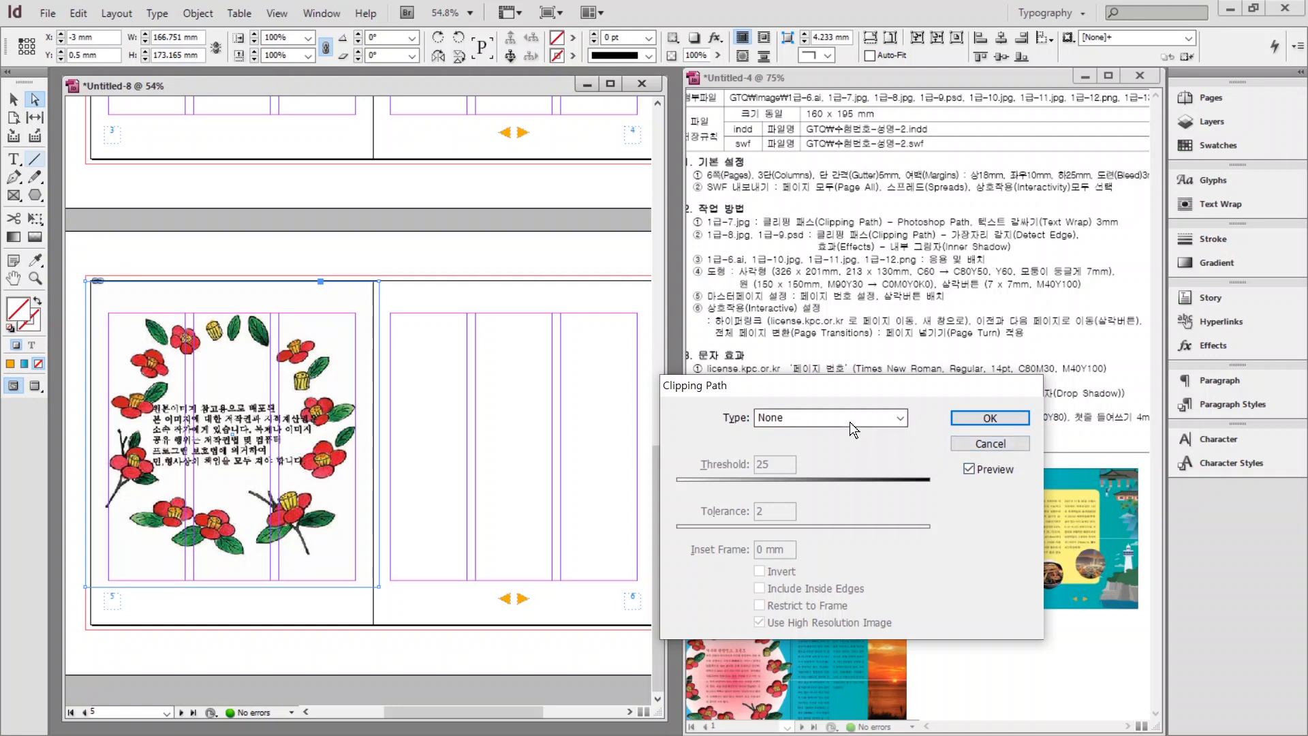
left_click(834, 418)
left_click(787, 447)
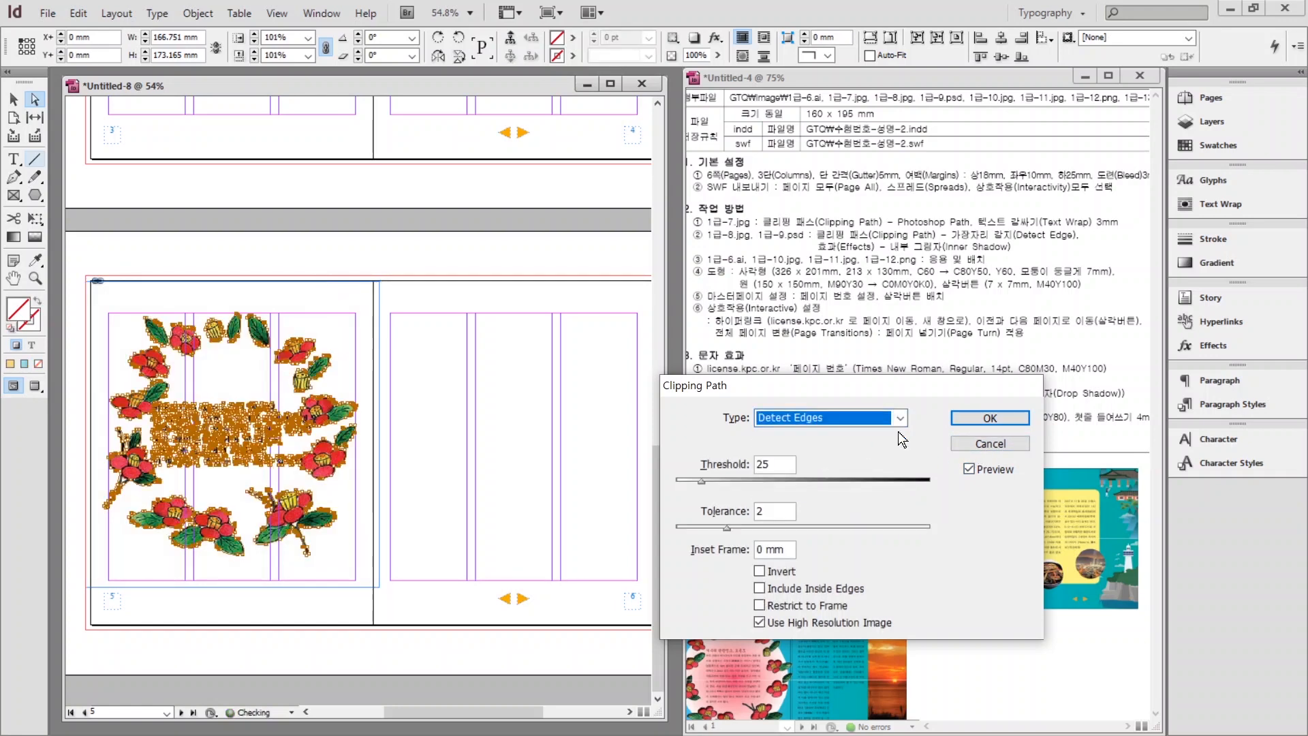
left_click(991, 417)
left_click(538, 431)
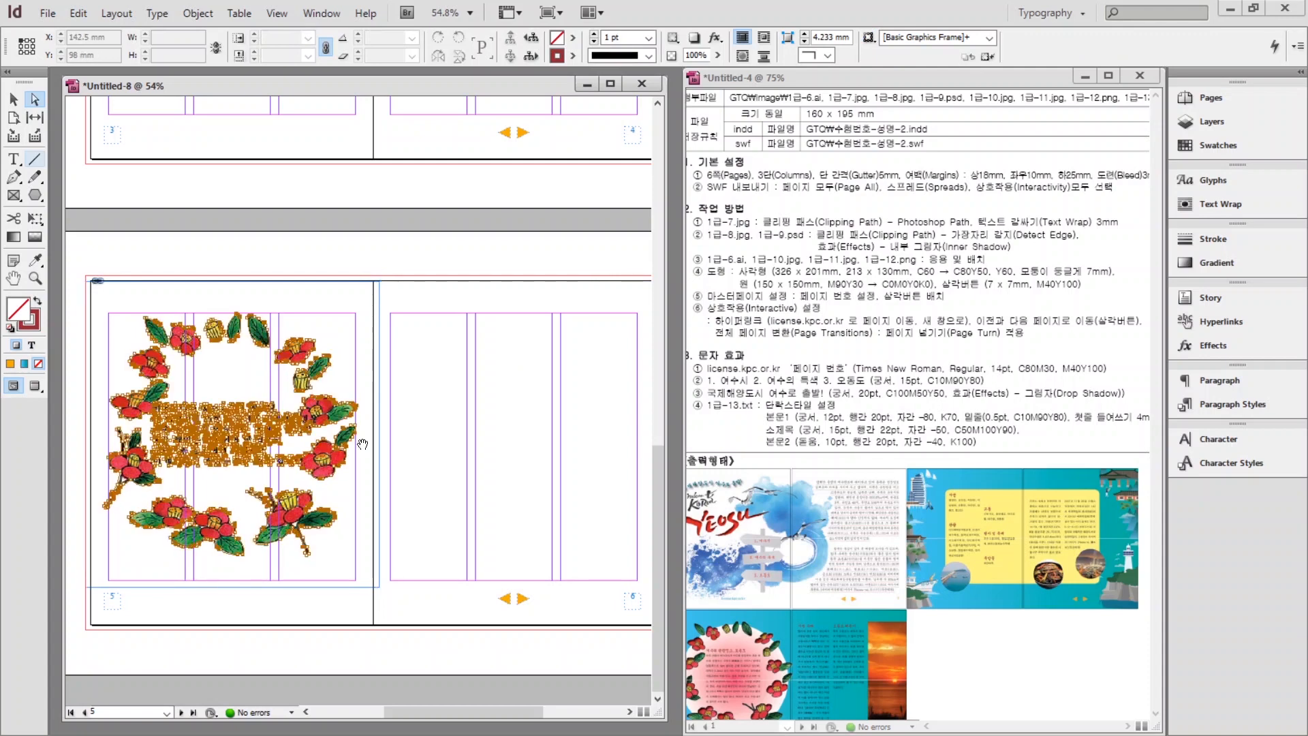
Place the Yeosu title graphic 1급-6.ai at the cover's top-left margin corner.
key("ctrl+d")
double_click(632, 347)
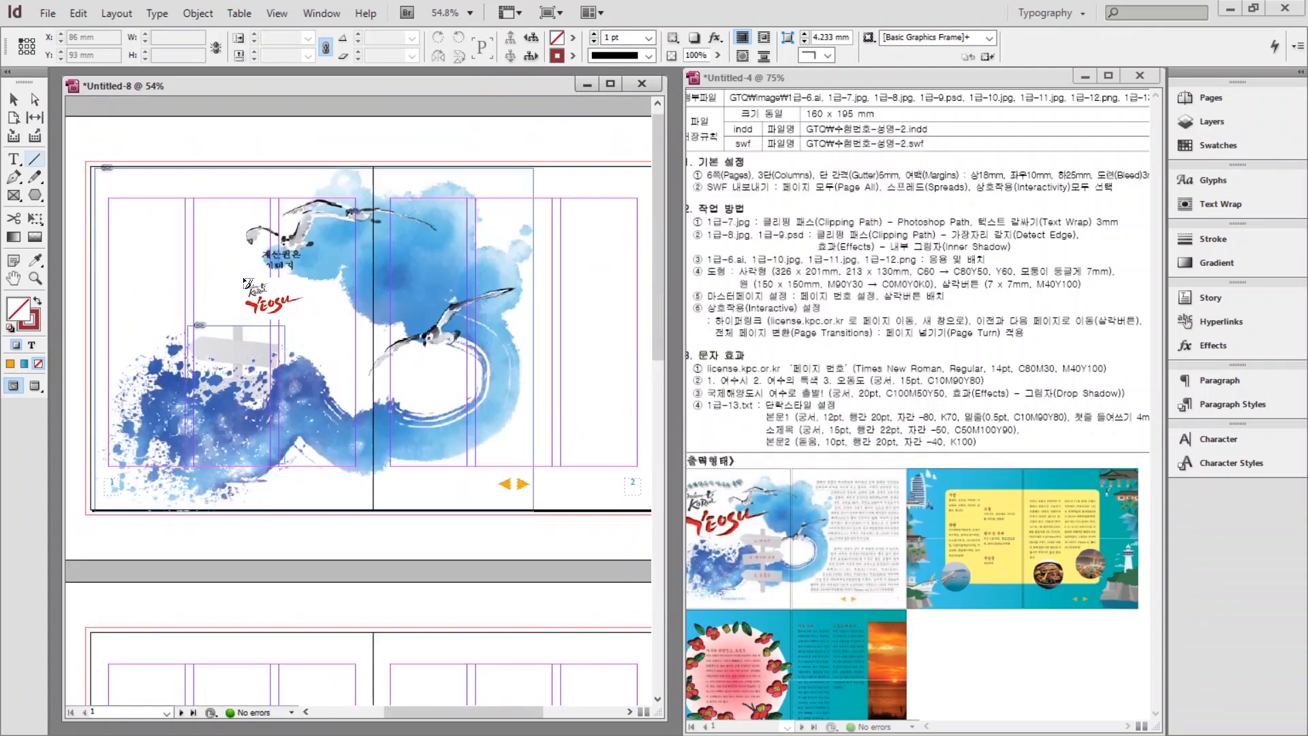
left_click(112, 198)
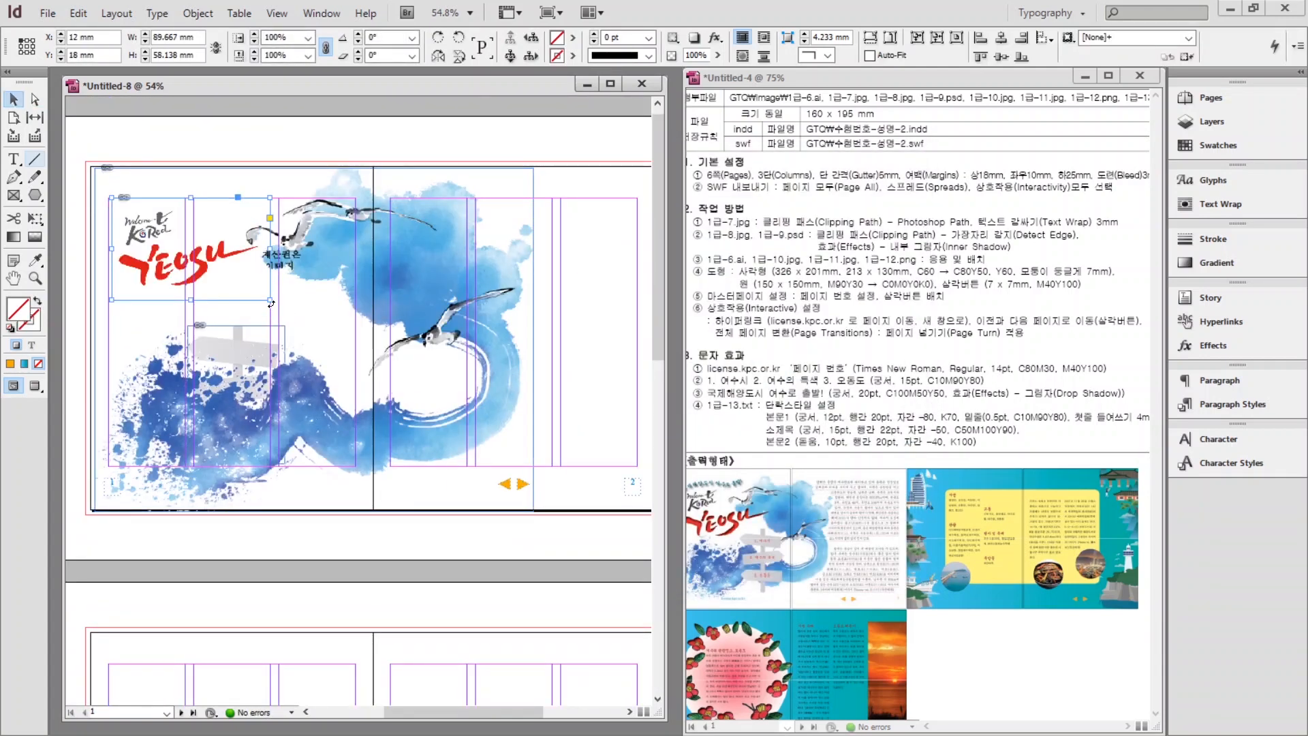
Apply an Inner Shadow effect (Multiply, 75% opacity, 2.469 mm distance) to the graphic.
right_click(136, 261)
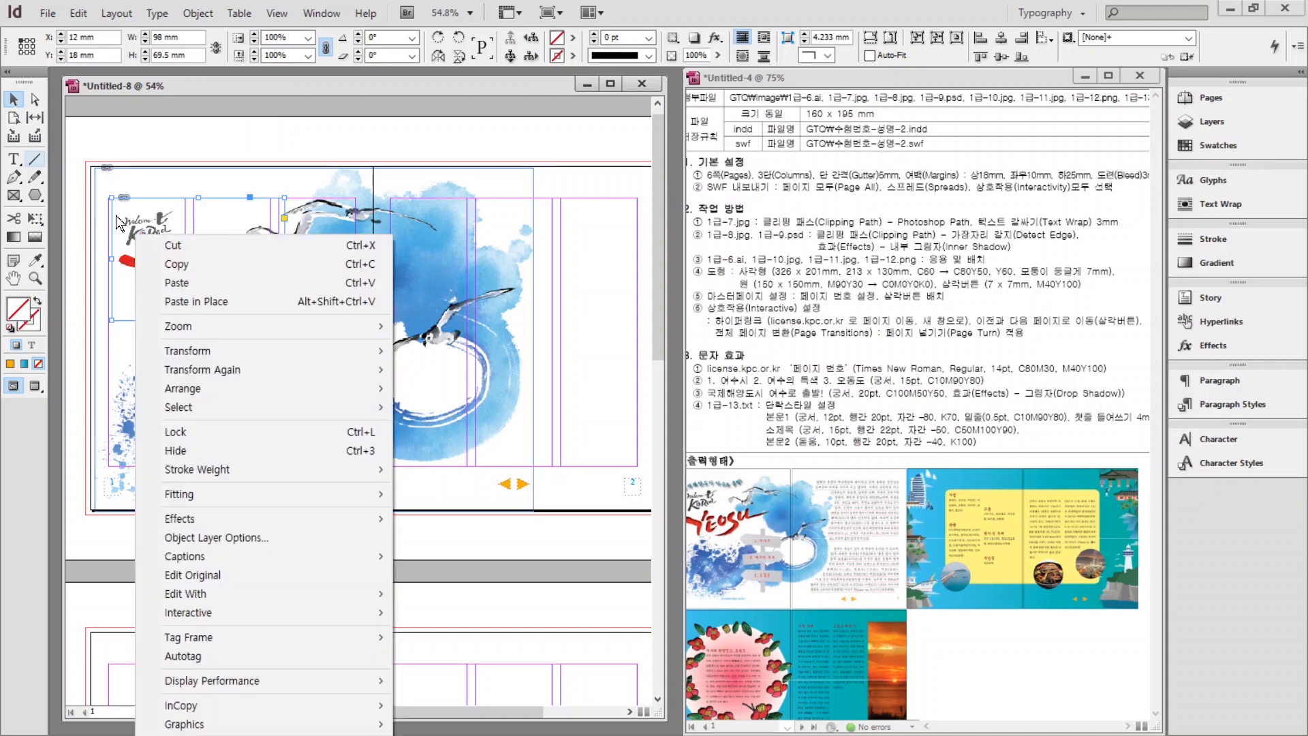
key("Escape")
right_click(146, 269)
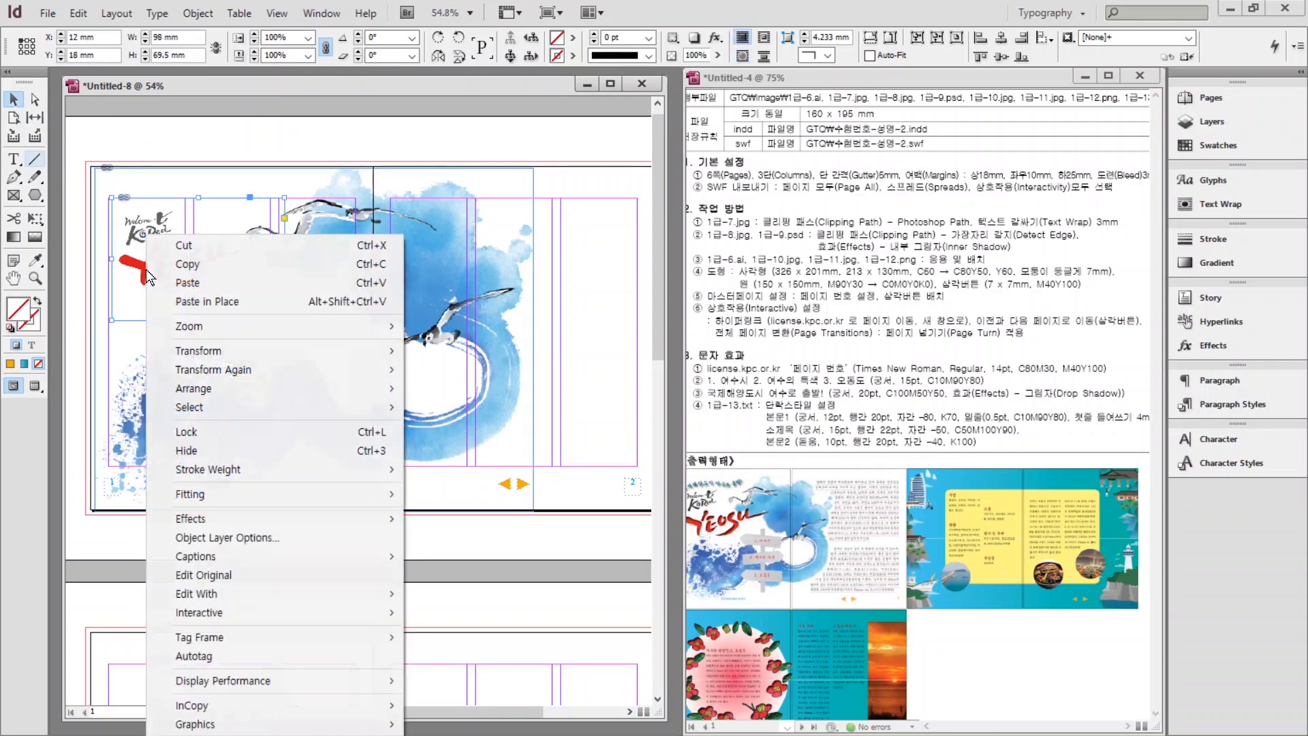
mouse_move(223, 518)
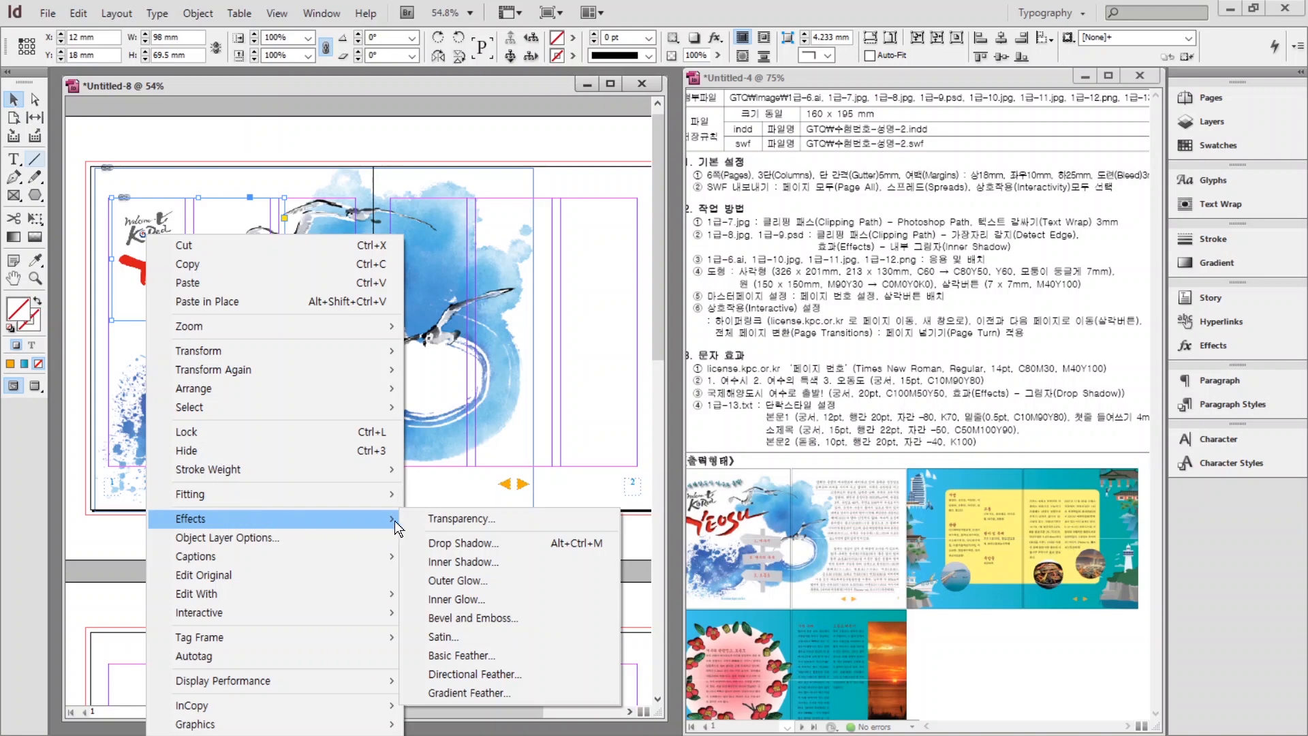
left_click(468, 561)
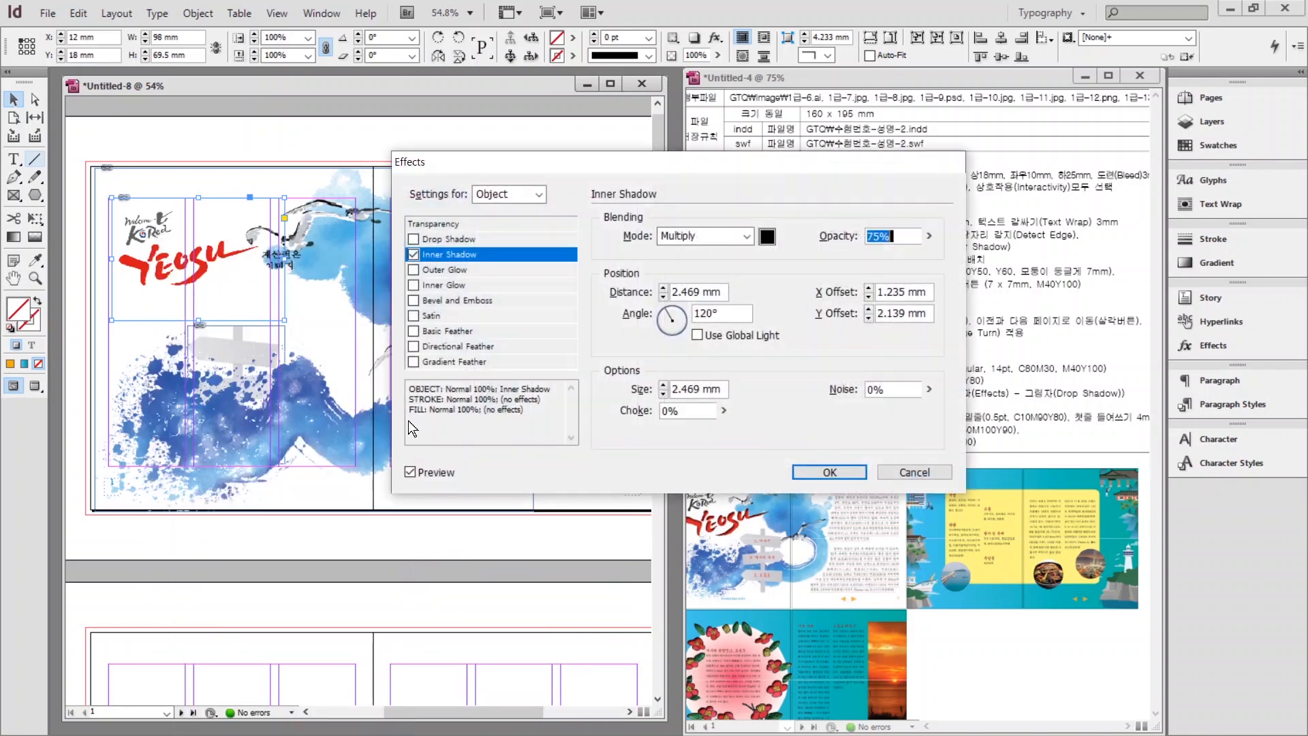
left_click(829, 473)
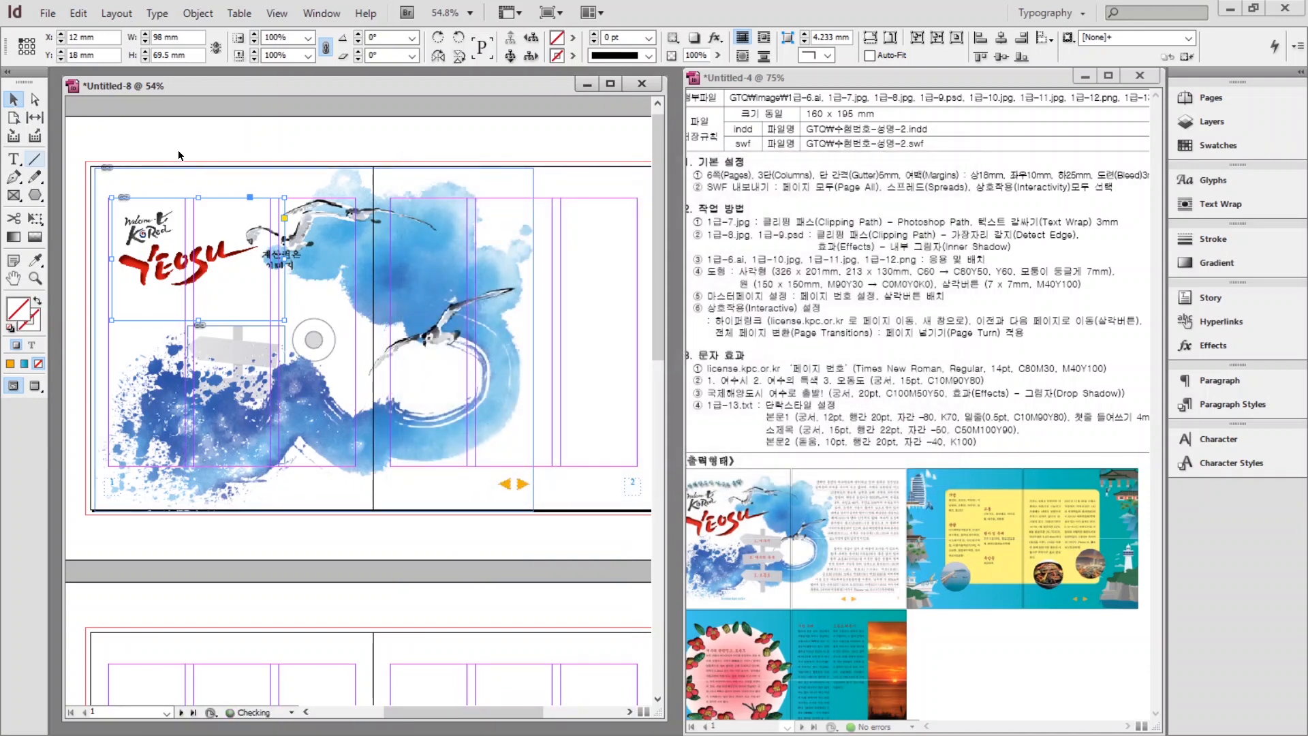
scroll(194, 339, "down", 10)
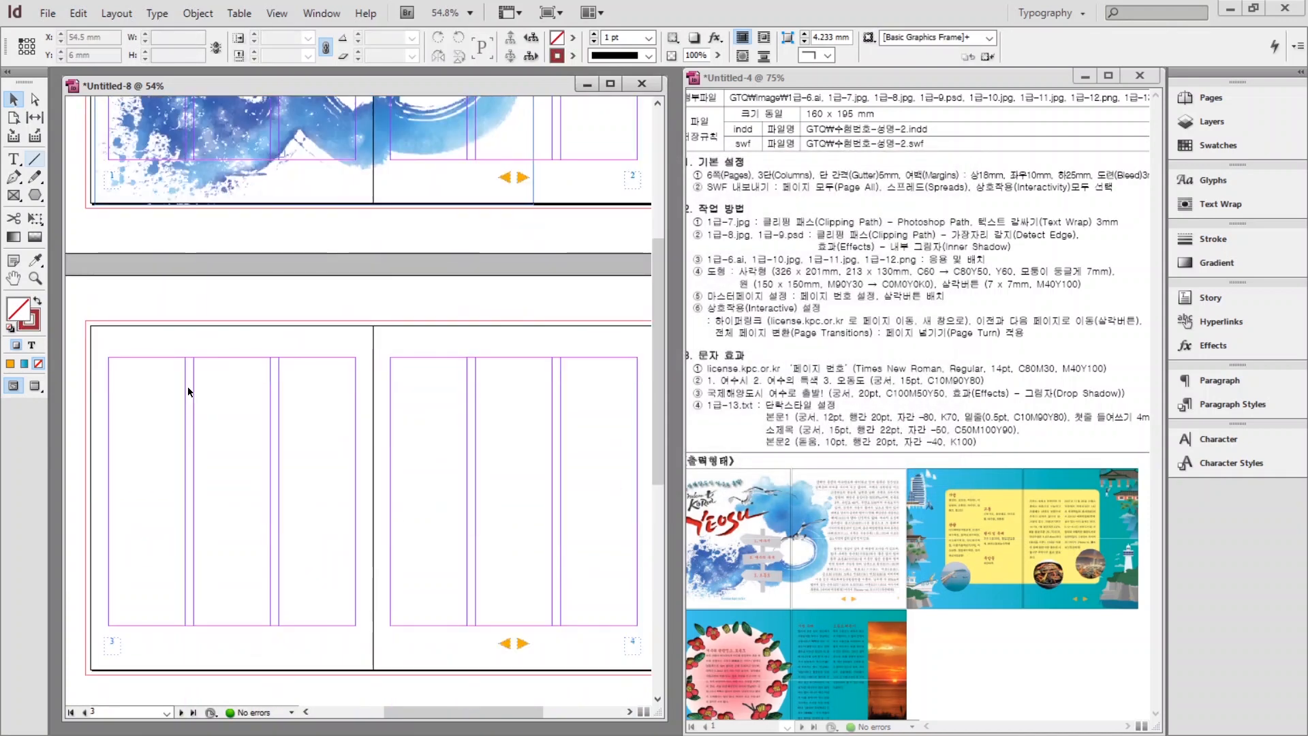
Open and close the flower artwork's effect settings without making changes.
right_click(190, 440)
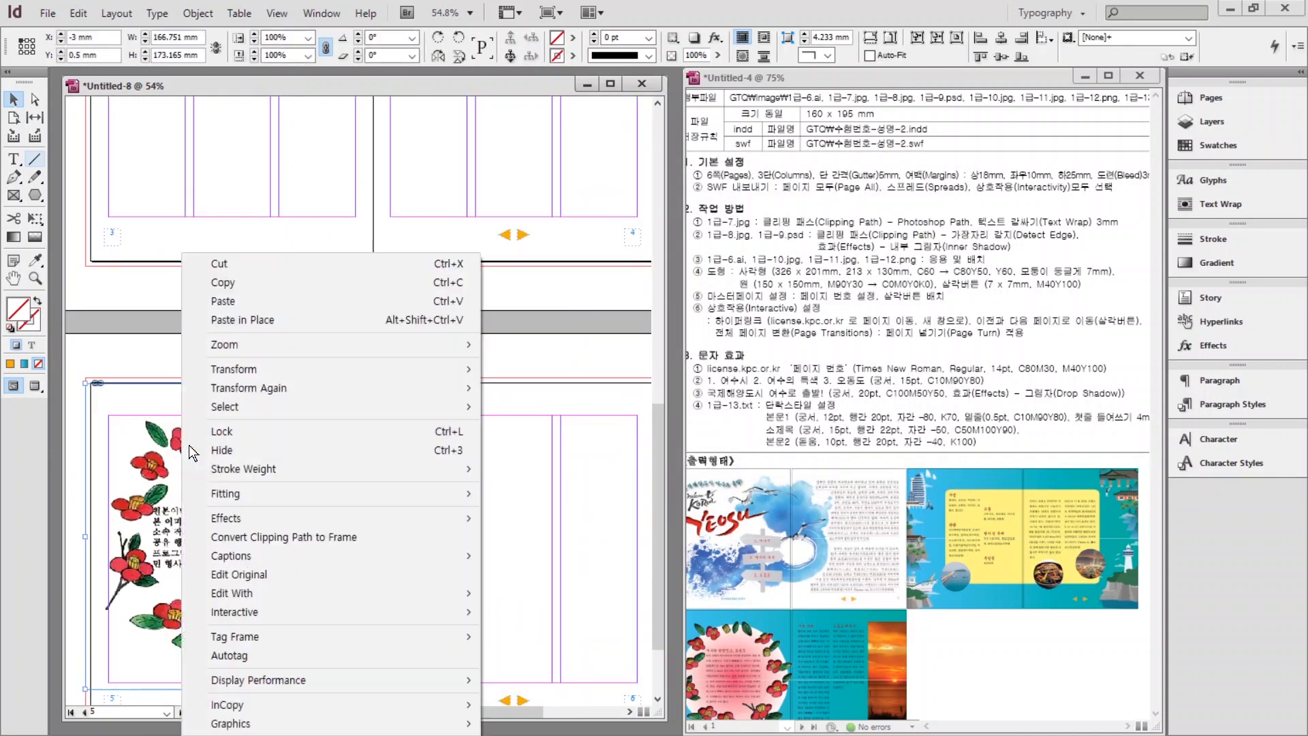
mouse_move(361, 517)
left_click(518, 562)
key("Return")
scroll(320, 396, "up", 10)
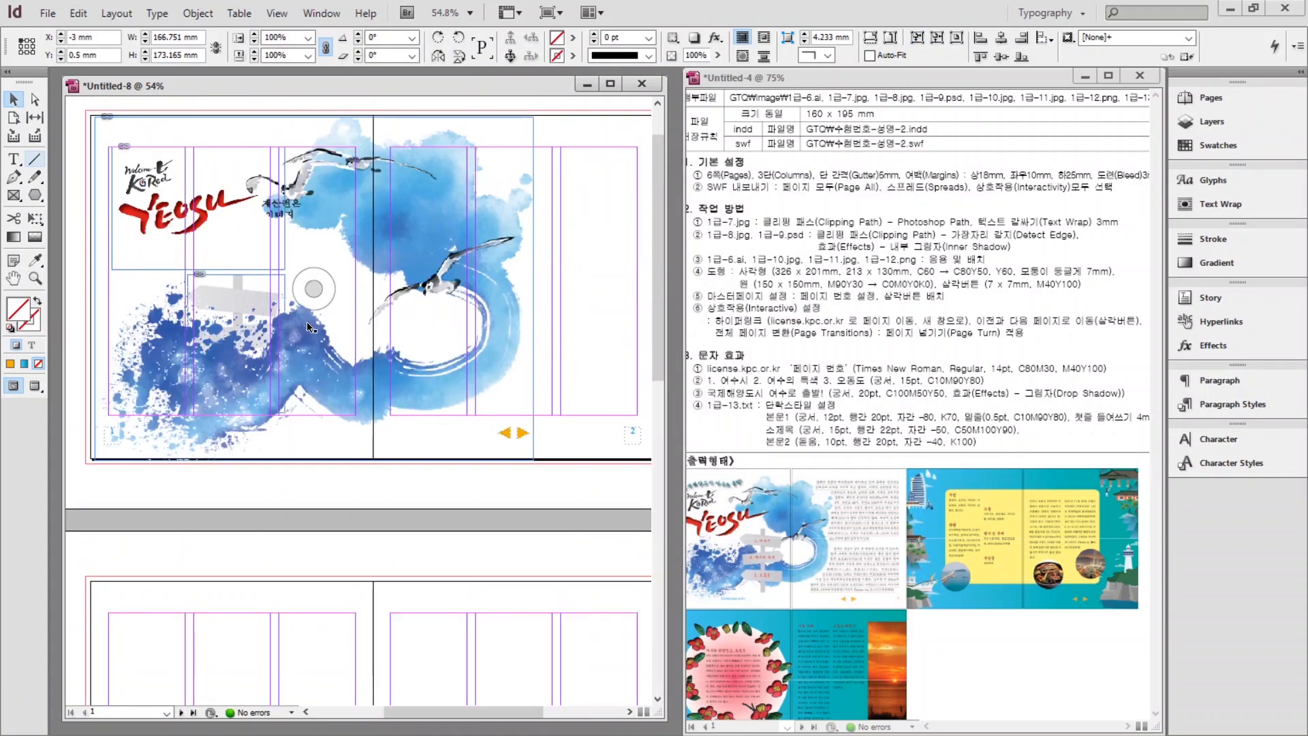
left_click(372, 488)
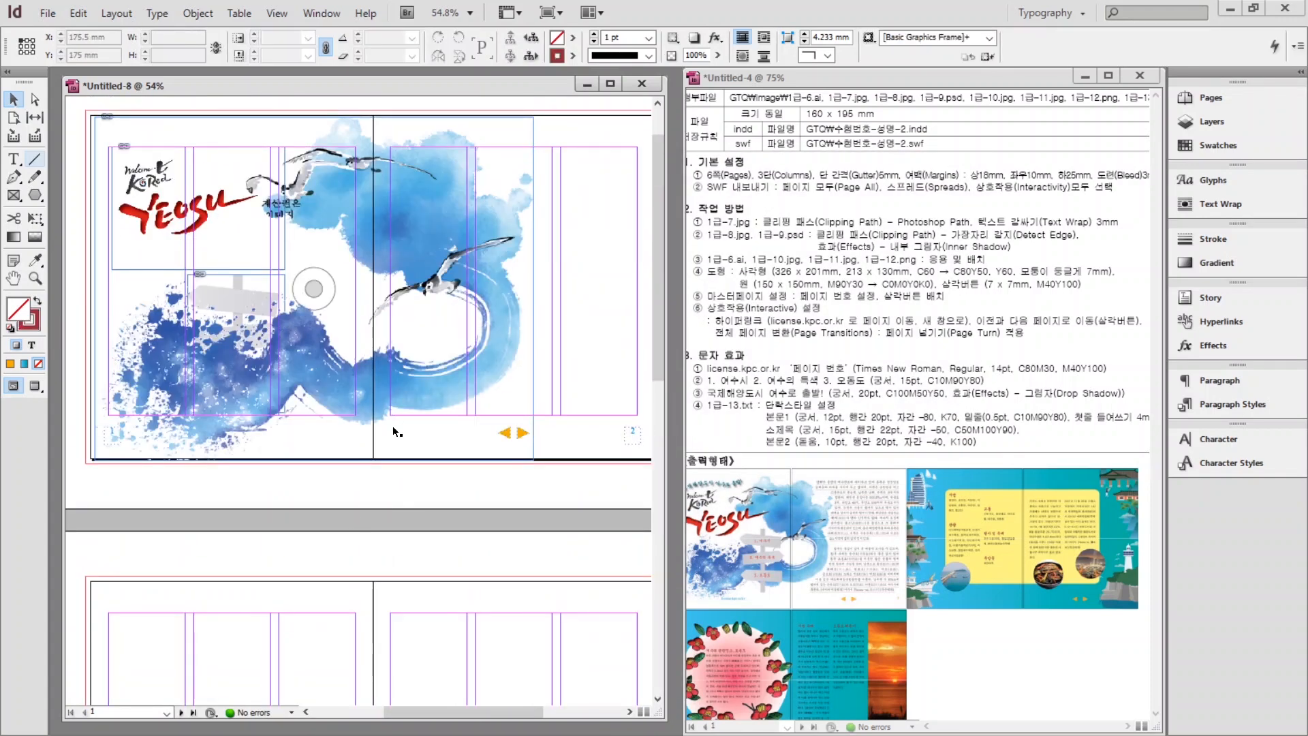
scroll(402, 443, "down", 4)
Place the sunset photo 1급-10.jpg in the right-hand column of page 6.
key("ctrl+d")
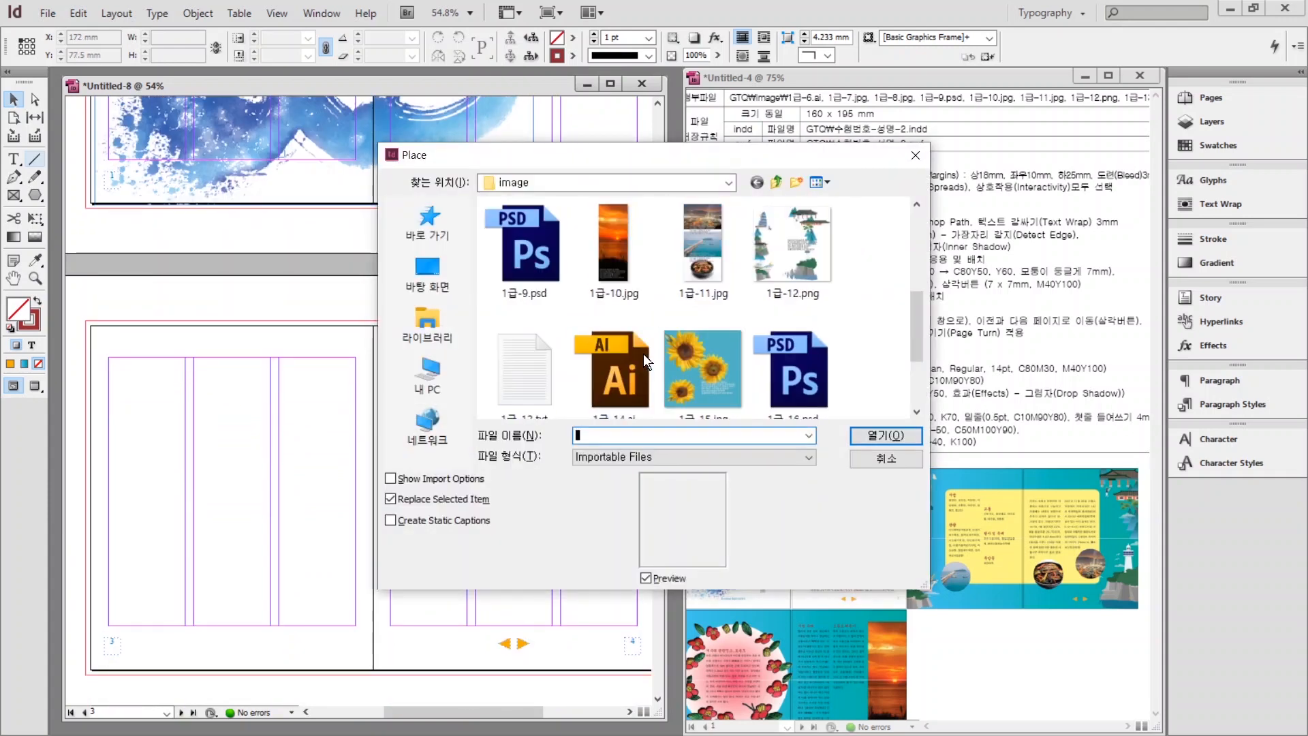
double_click(582, 251)
scroll(579, 443, "down", 4)
left_click(542, 315)
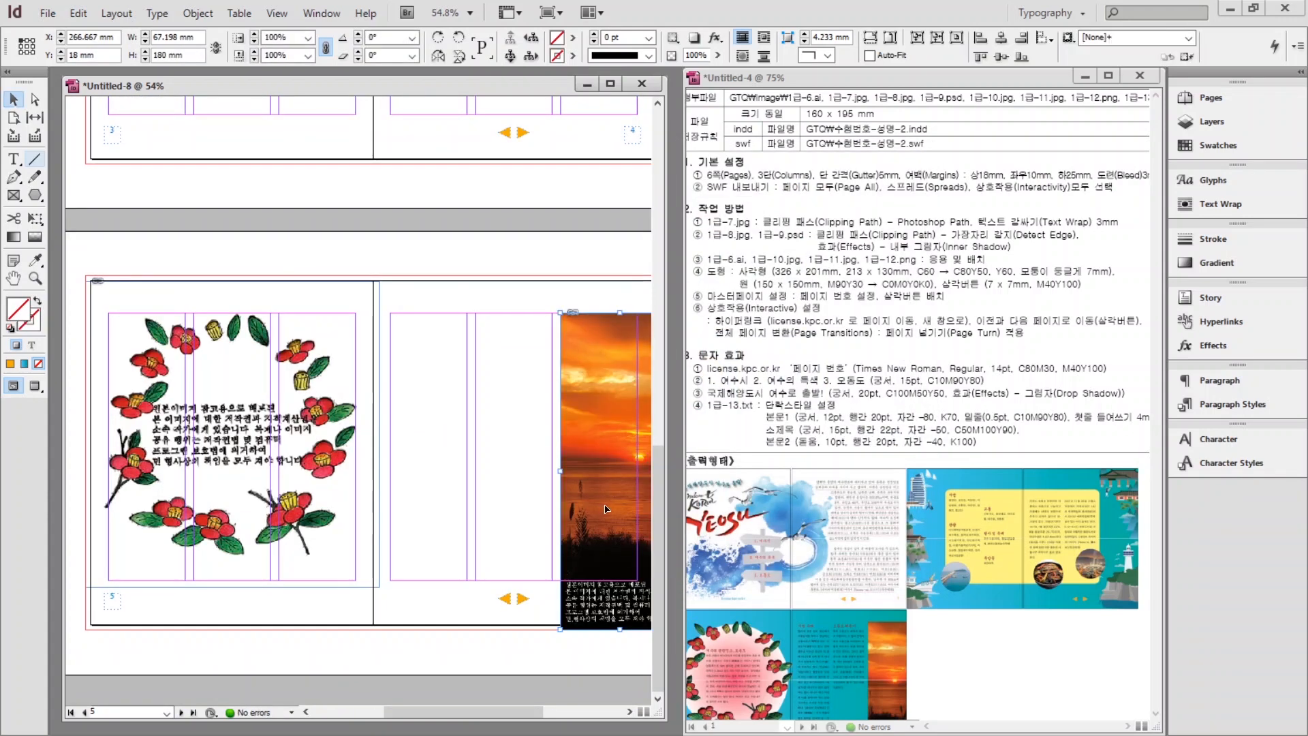
left_click(521, 500)
Start placing 1급-11.jpg, then cancel the Place dialog.
key("ctrl+d")
left_click(696, 350)
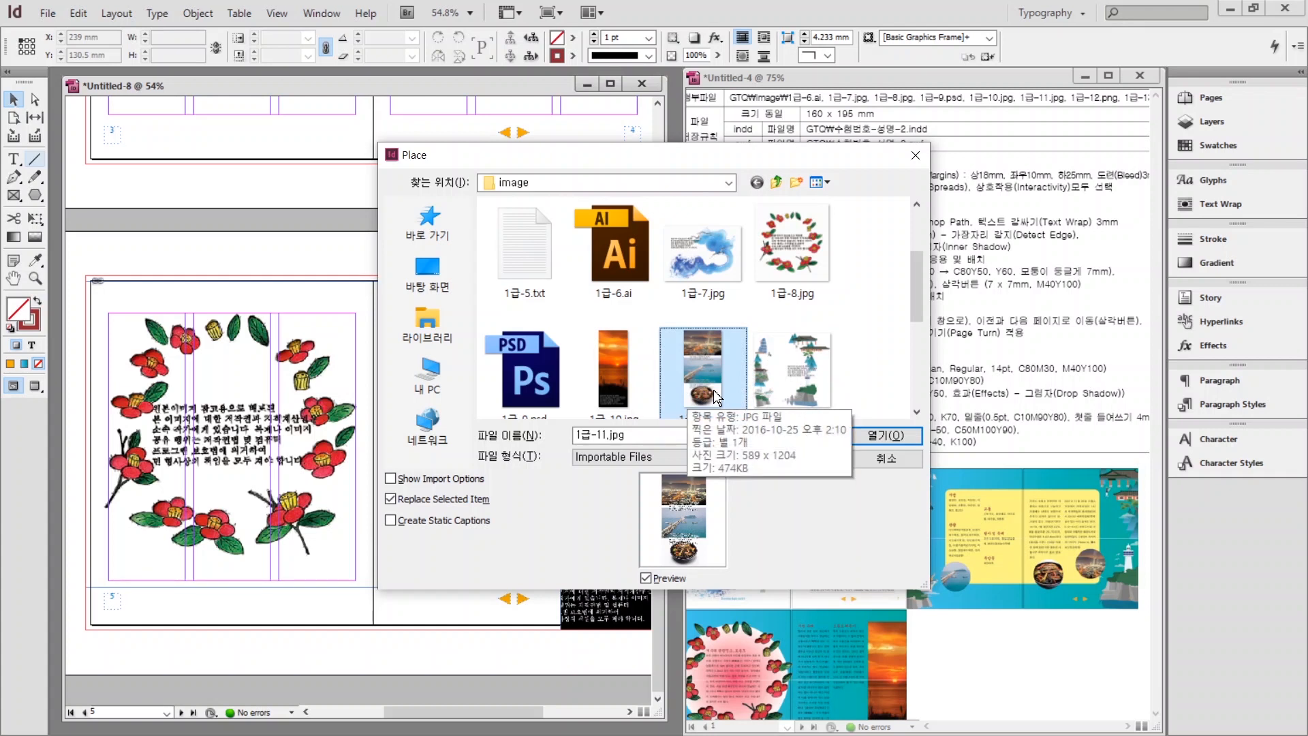
left_click(883, 460)
scroll(545, 252, "up", 5)
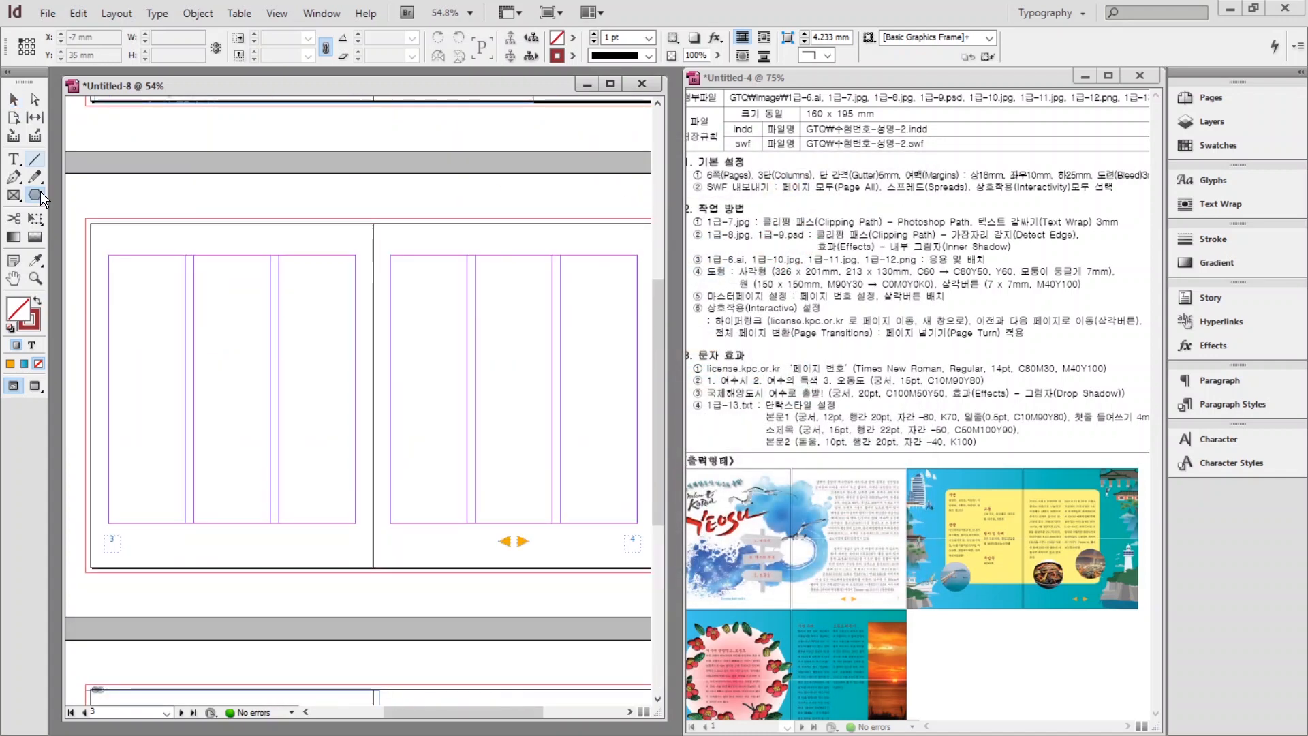
Draw a 32.647 mm circle on page 4 and place 1급-11.jpg inside it.
left_click_drag(39, 190, 57, 193)
left_click(97, 213)
left_click_drag(424, 430, 483, 515)
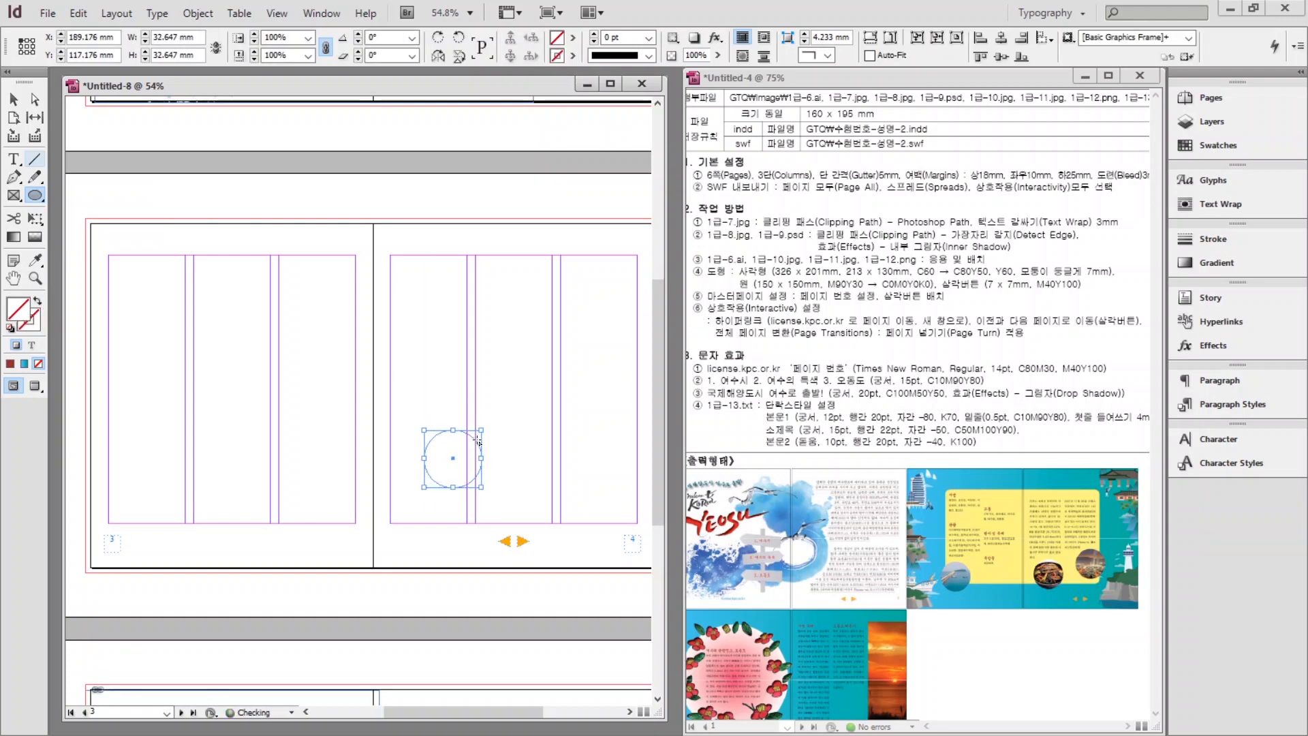
key("ctrl+d")
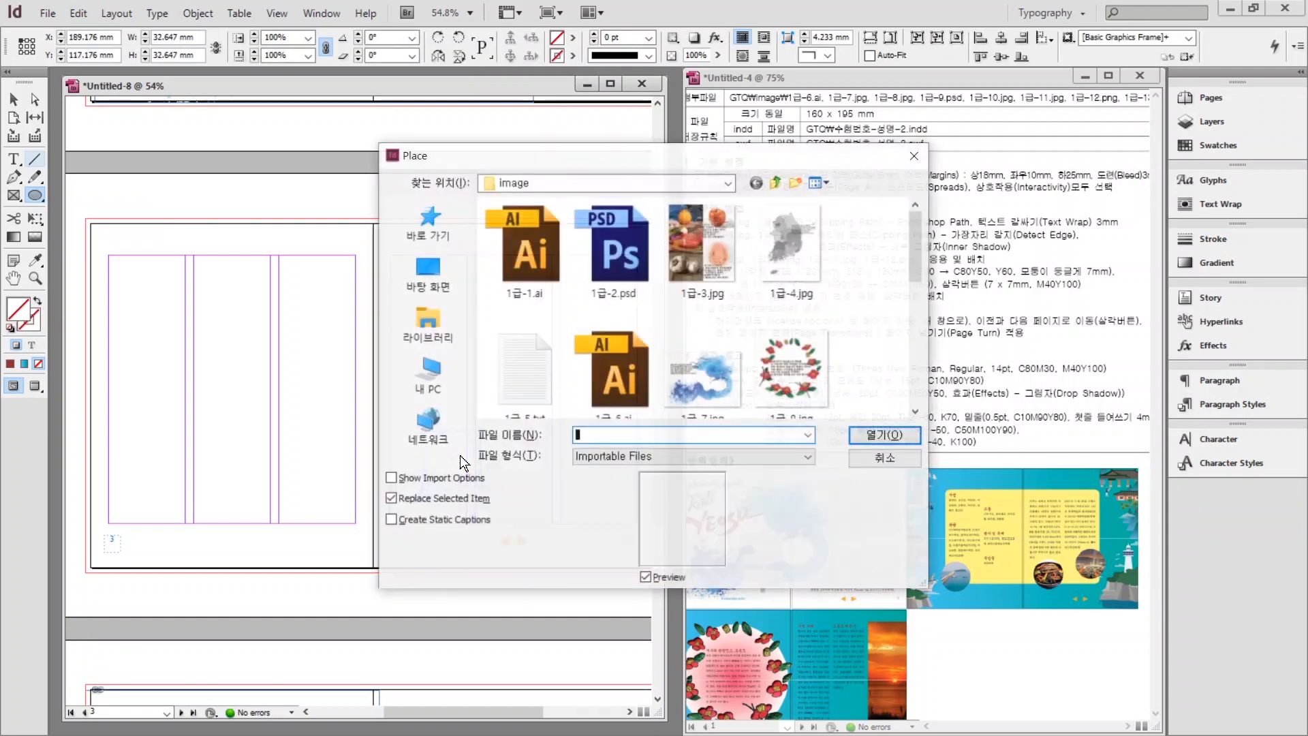
left_click(696, 325)
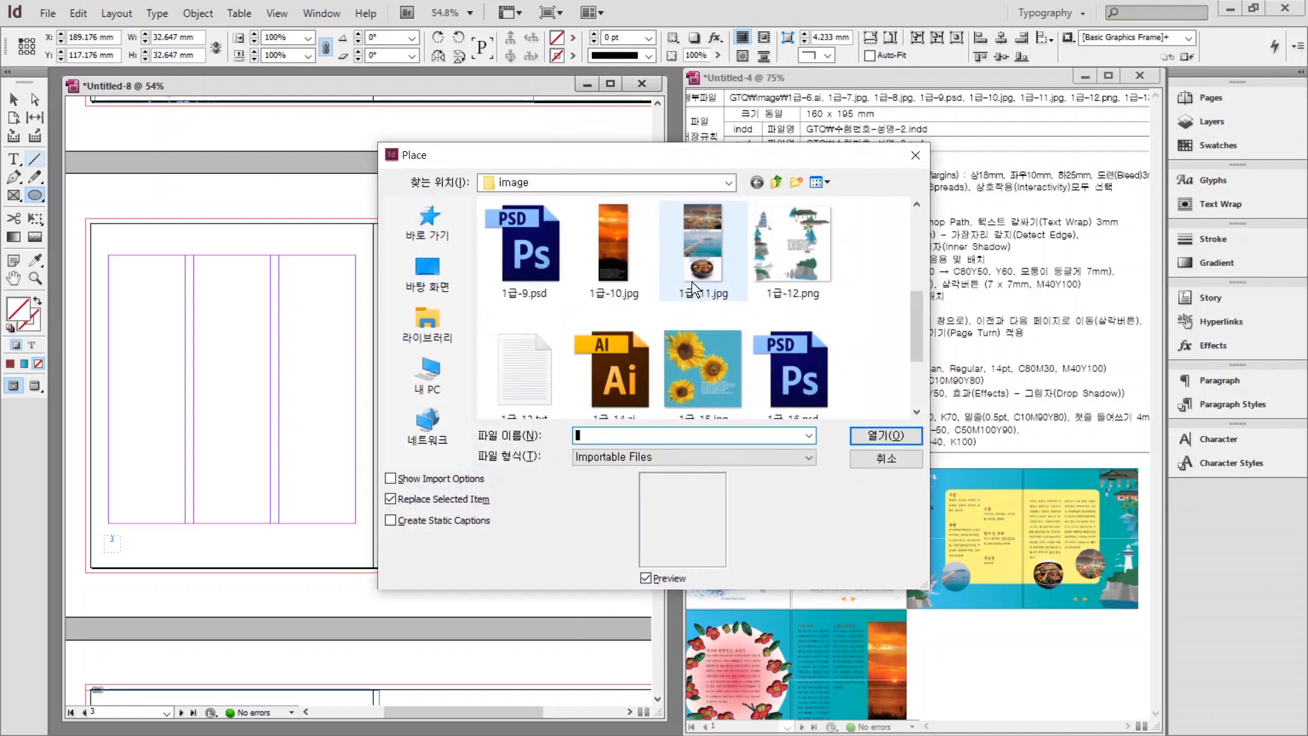
left_click(885, 434)
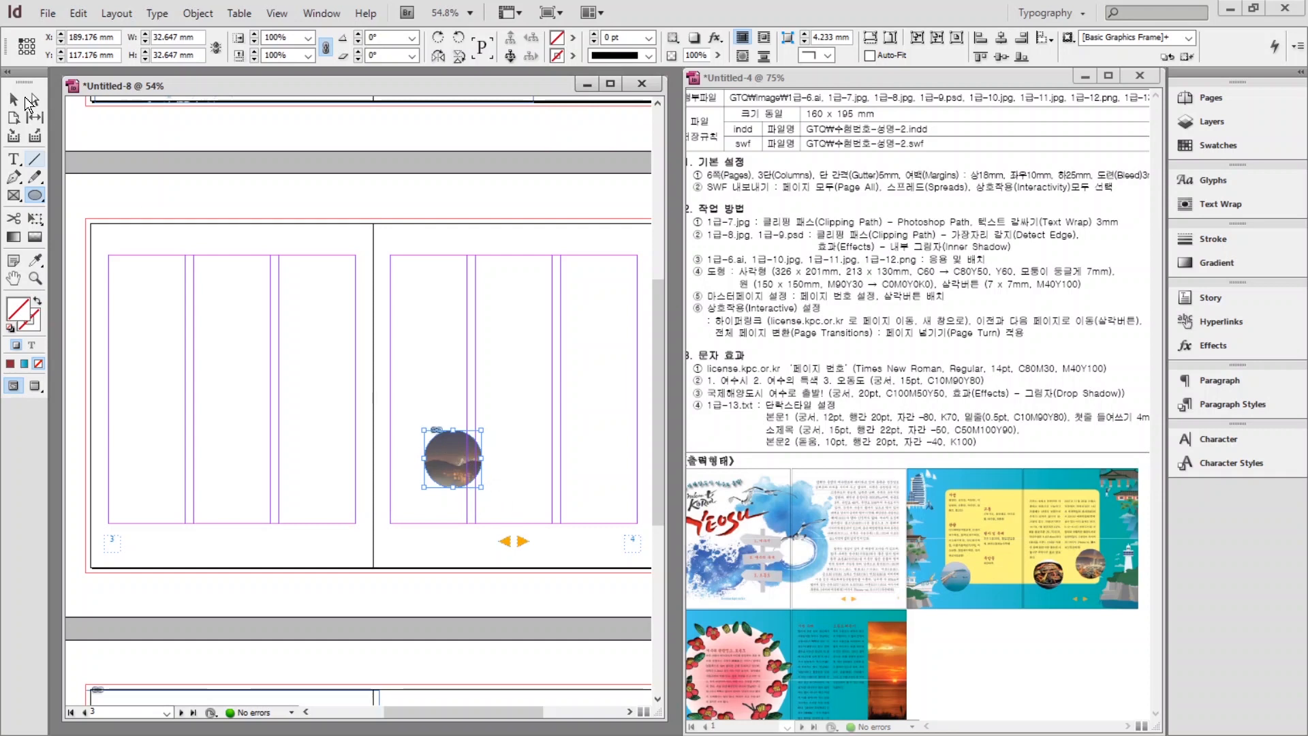
With the Selection tool, switch between the circle's photo and frame, ending on the frame.
left_click(24, 100)
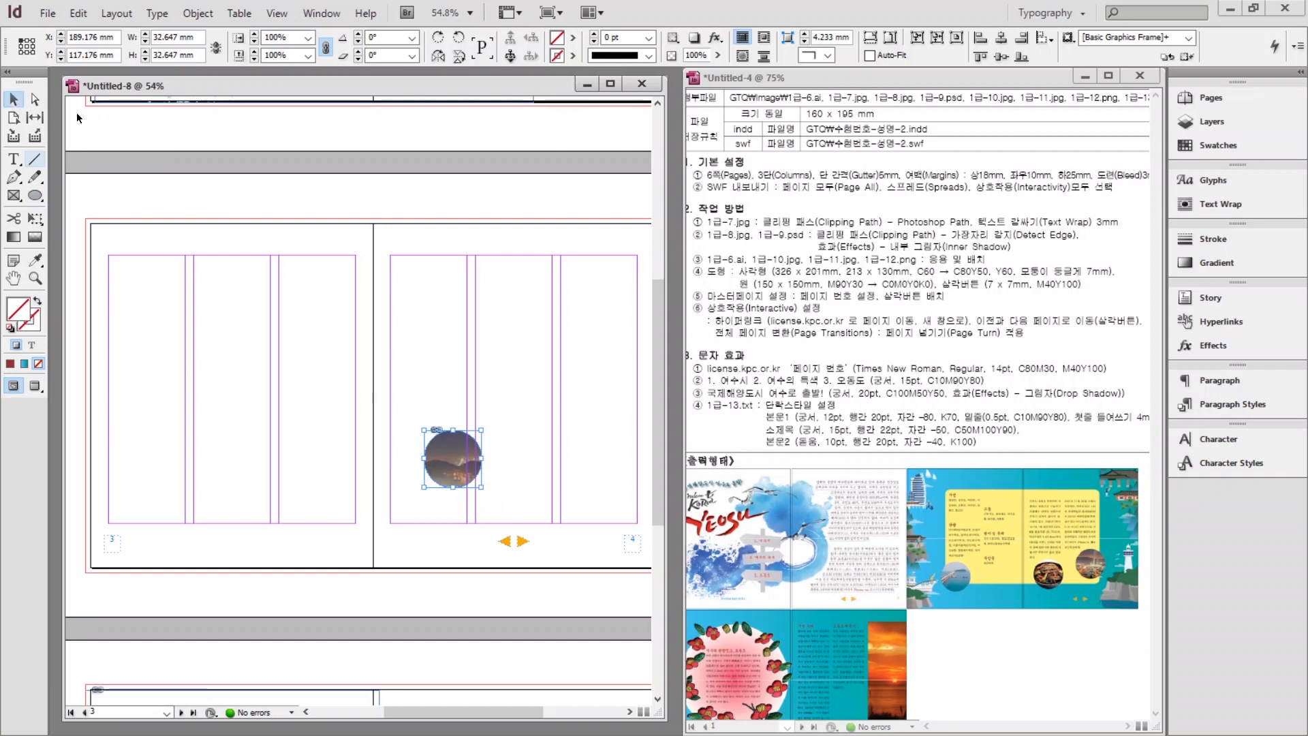
left_click(490, 443)
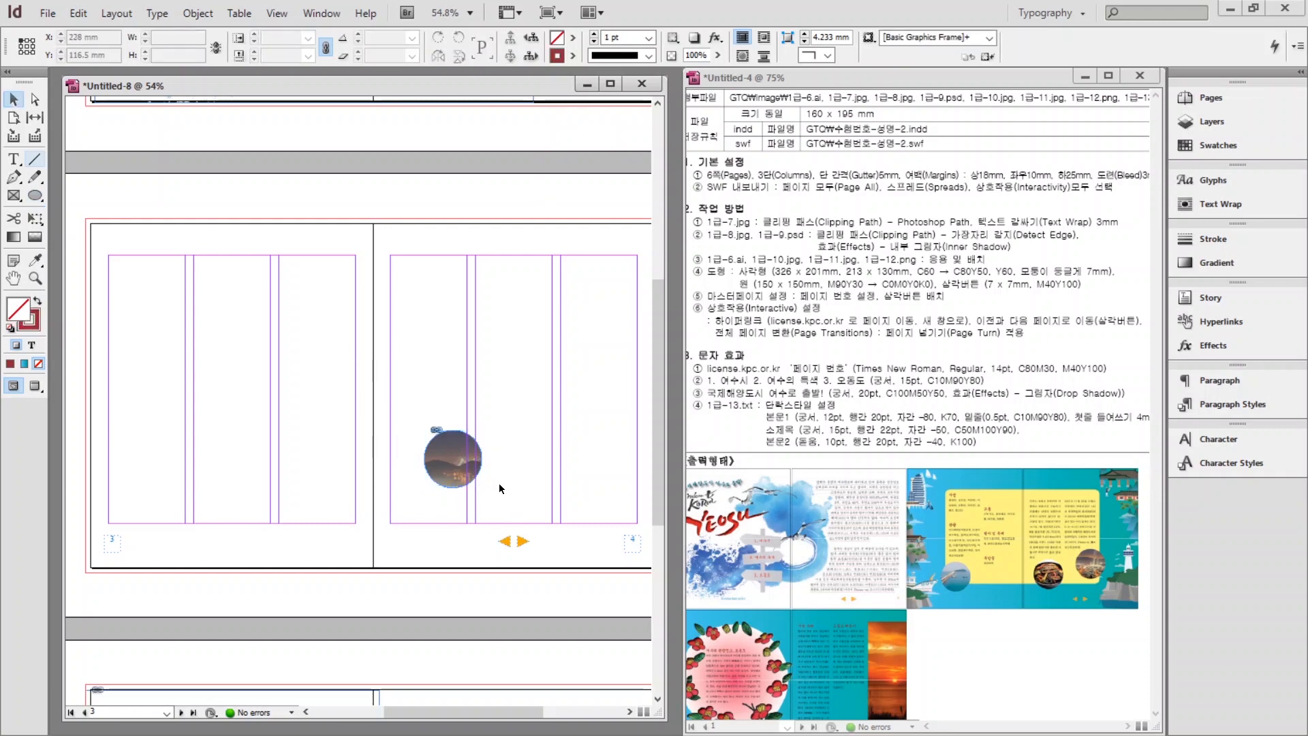
left_click(463, 469)
left_click(453, 453)
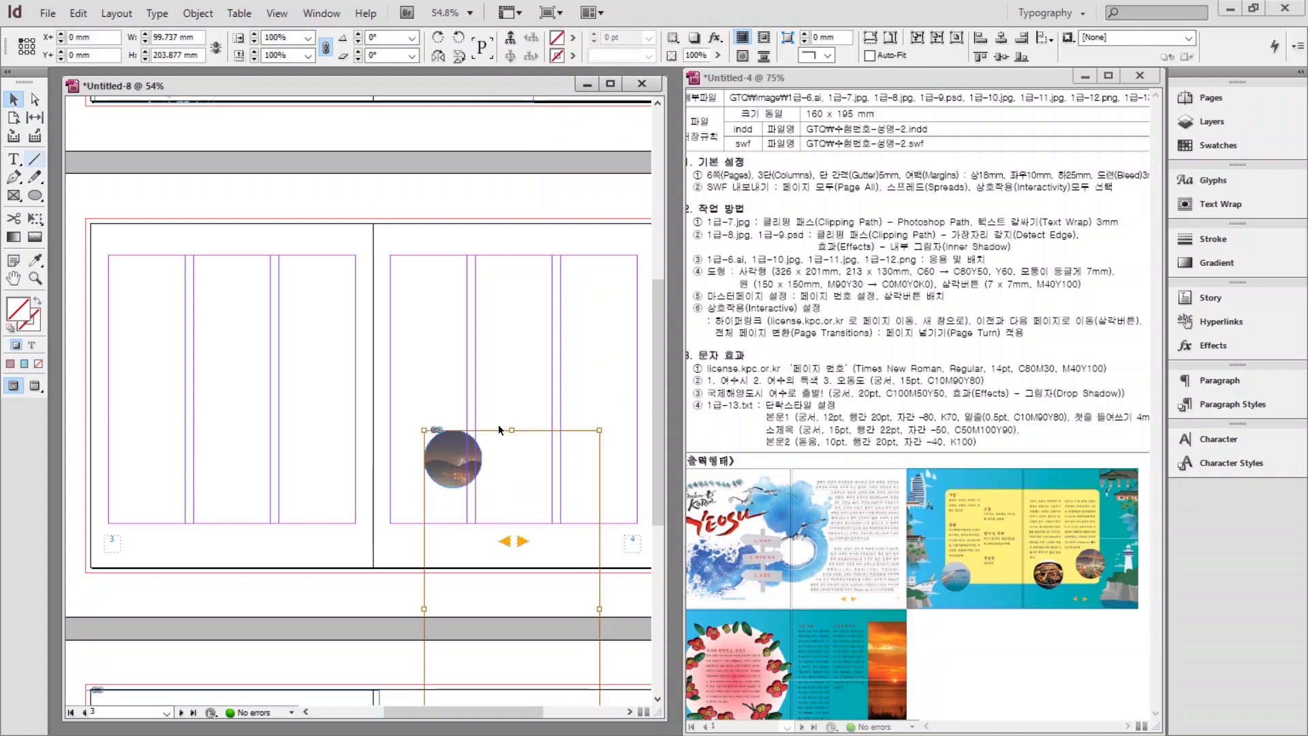
left_click(403, 381)
left_click(442, 456)
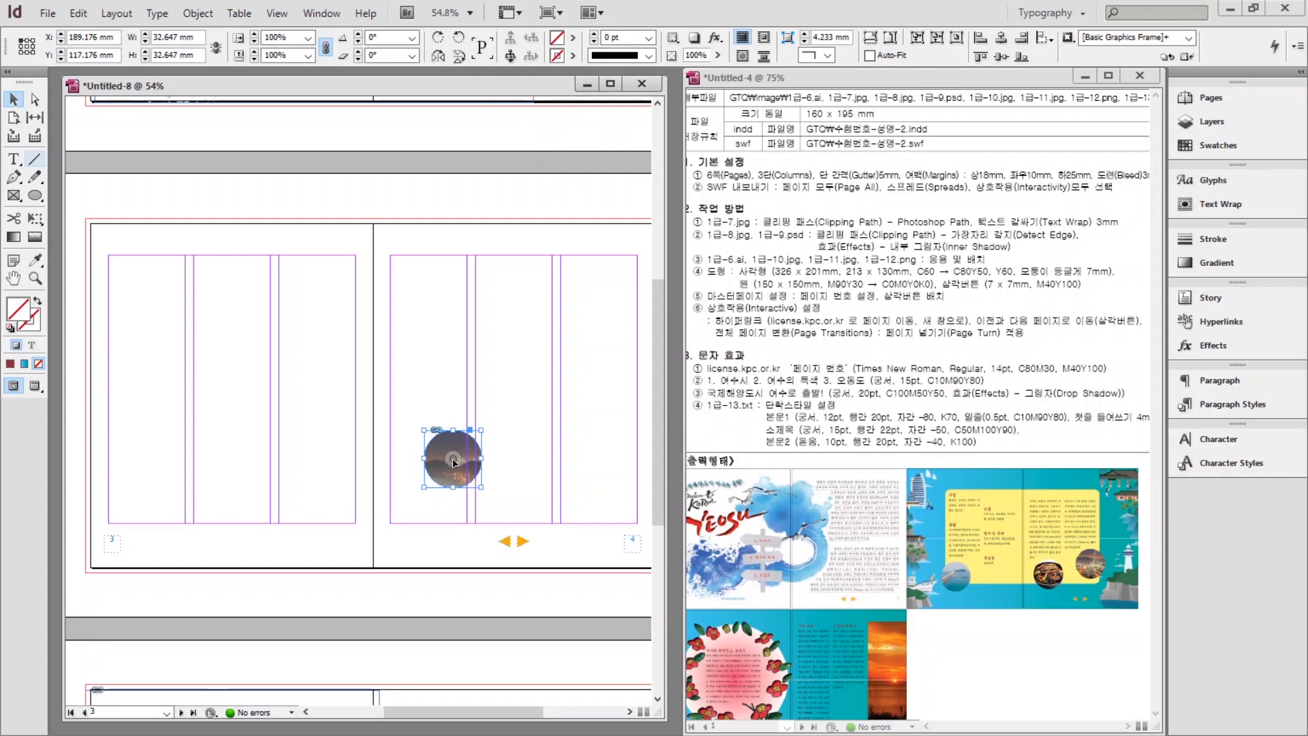
Shift the photo inside the original circle to show a different area.
left_click_drag(455, 463, 410, 314)
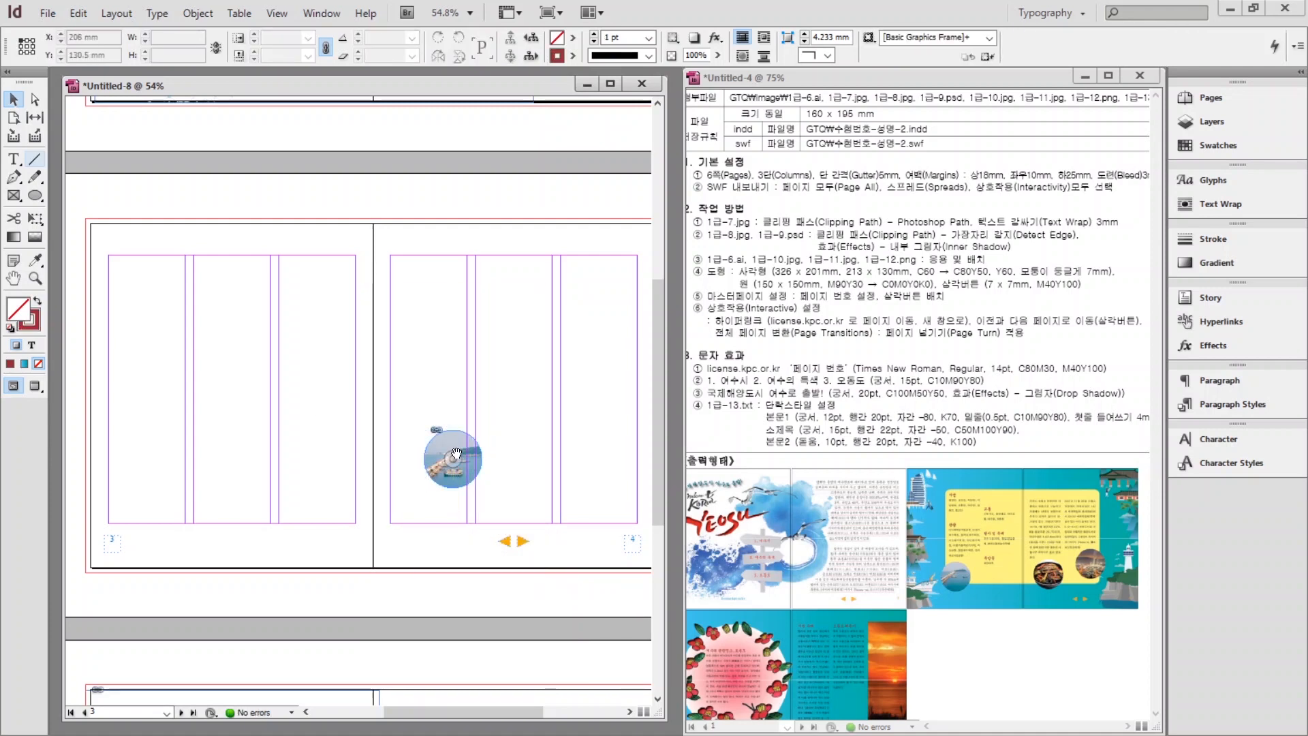
left_click(455, 455)
left_click(341, 412)
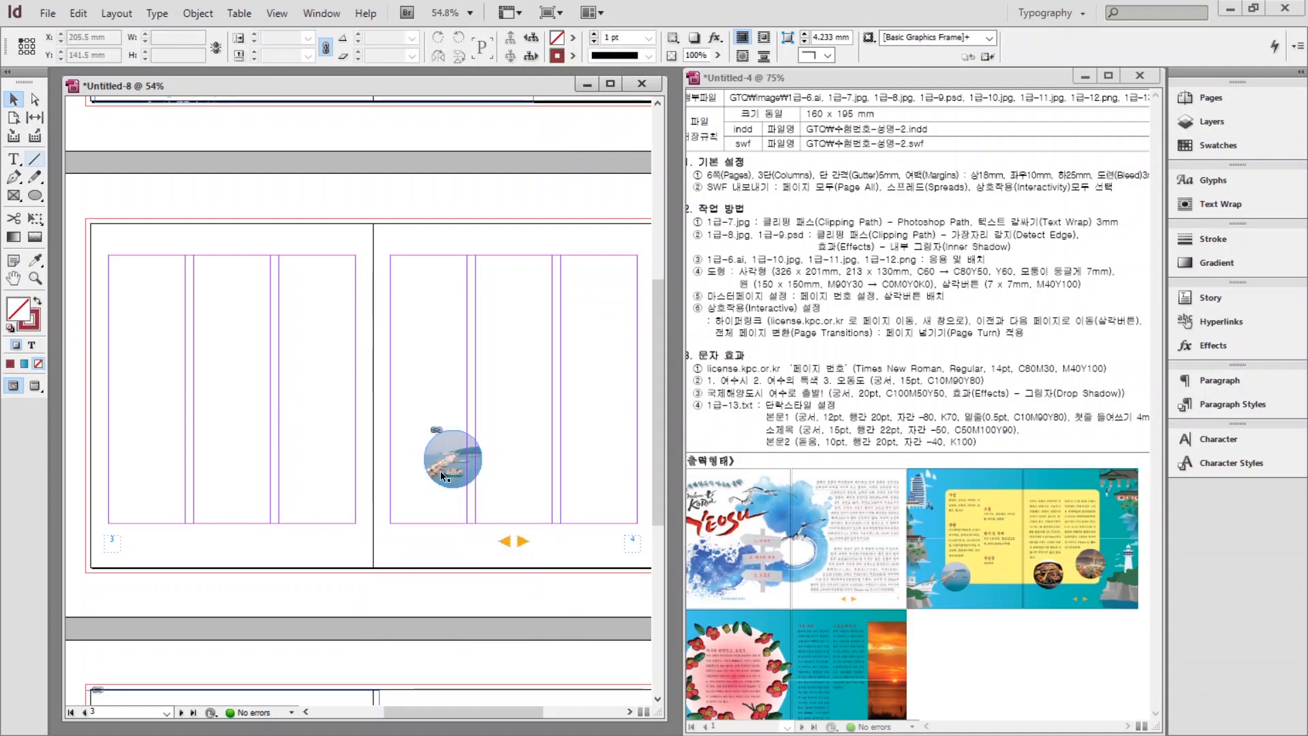
left_click(439, 452)
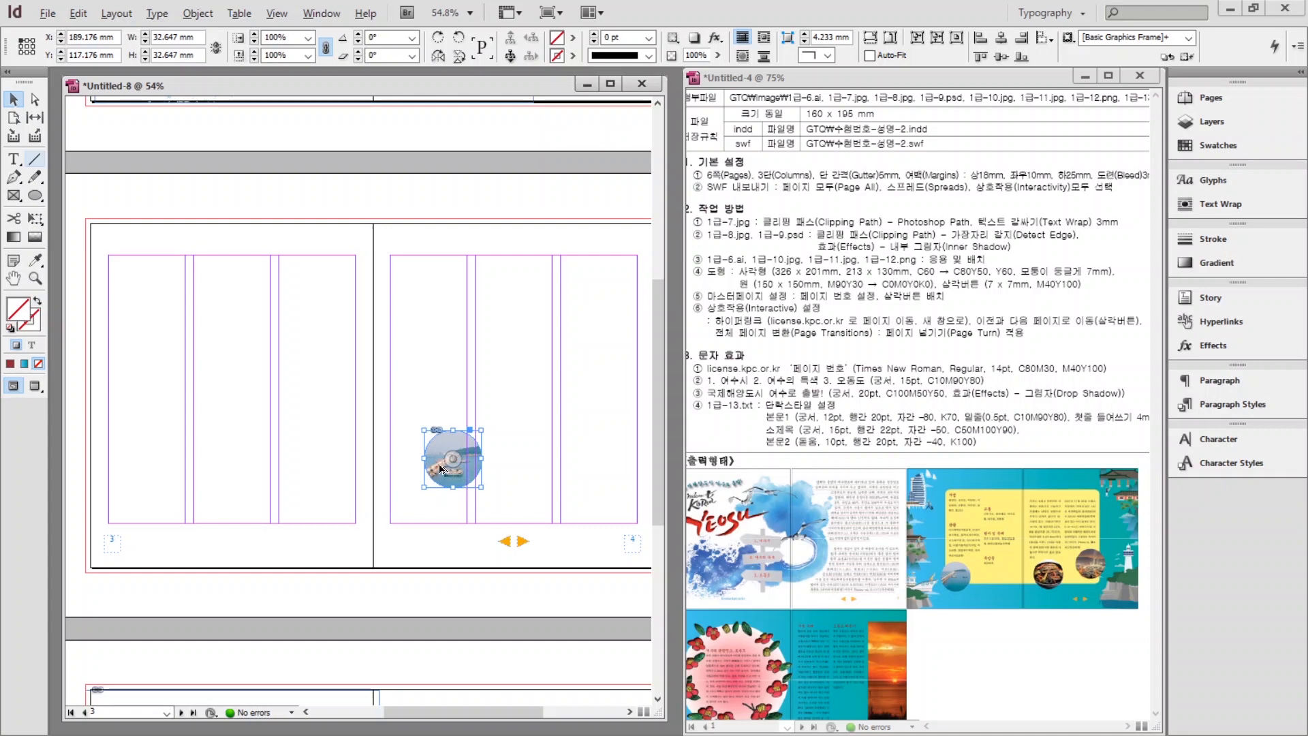
Duplicate the circle into three: one on page 3 and two on page 4.
left_click_drag(435, 462, 179, 443)
left_click_drag(180, 443, 456, 455)
left_click_drag(612, 443, 564, 448)
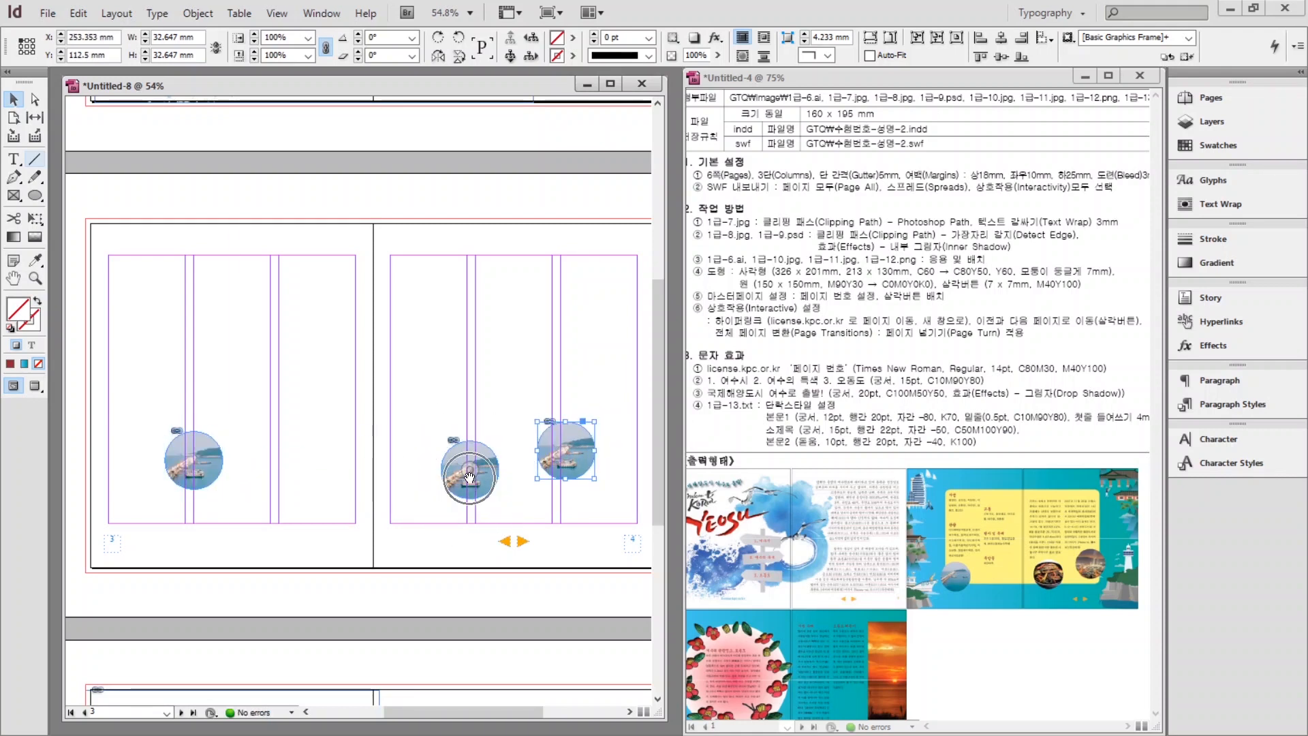
Reframe the photos in the other circles to show the food bowl and night cityscape.
left_click_drag(470, 477, 470, 340)
left_click(594, 445)
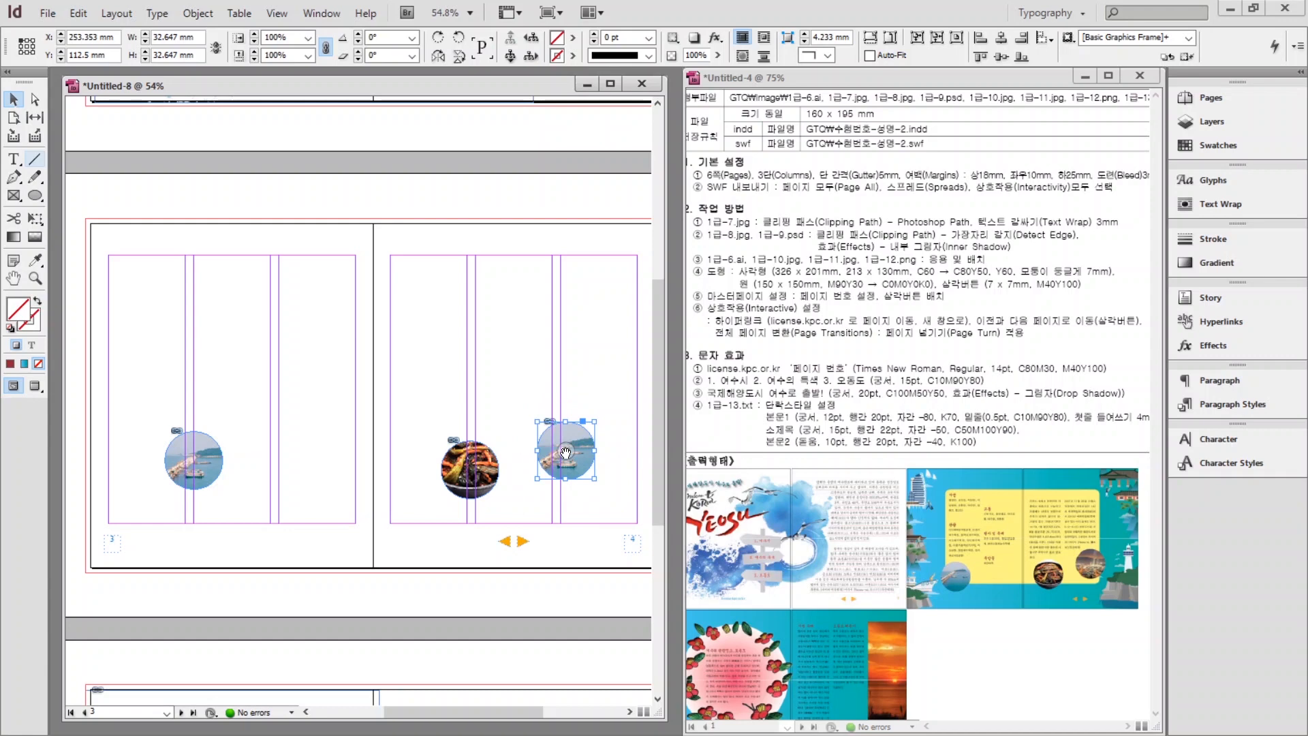
left_click_drag(566, 456, 536, 587)
left_click_drag(535, 579, 541, 569)
Place the tall city-and-mountain illustration PNG on page 3 in a 64 × 201 mm frame.
left_click(503, 248)
key("ctrl+d")
double_click(721, 392)
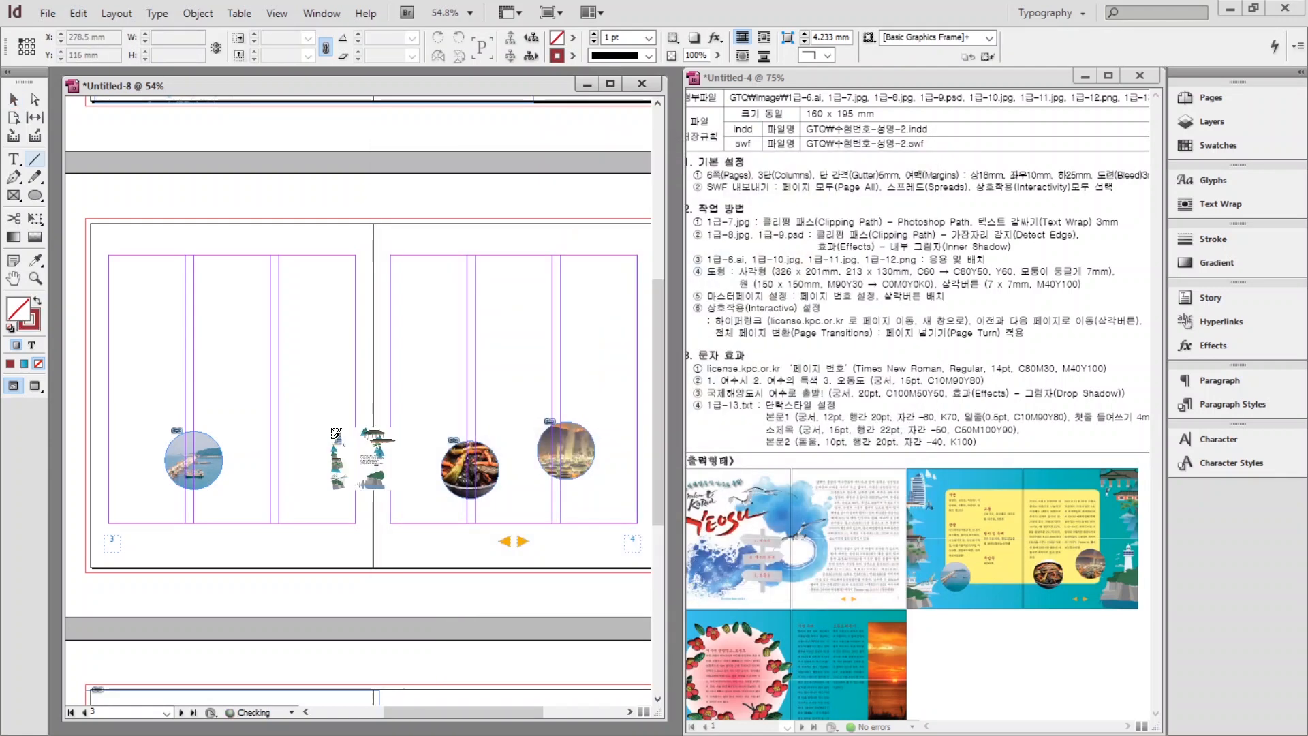
scroll(354, 409, "up", 1)
left_click(516, 439)
key("ctrl+z")
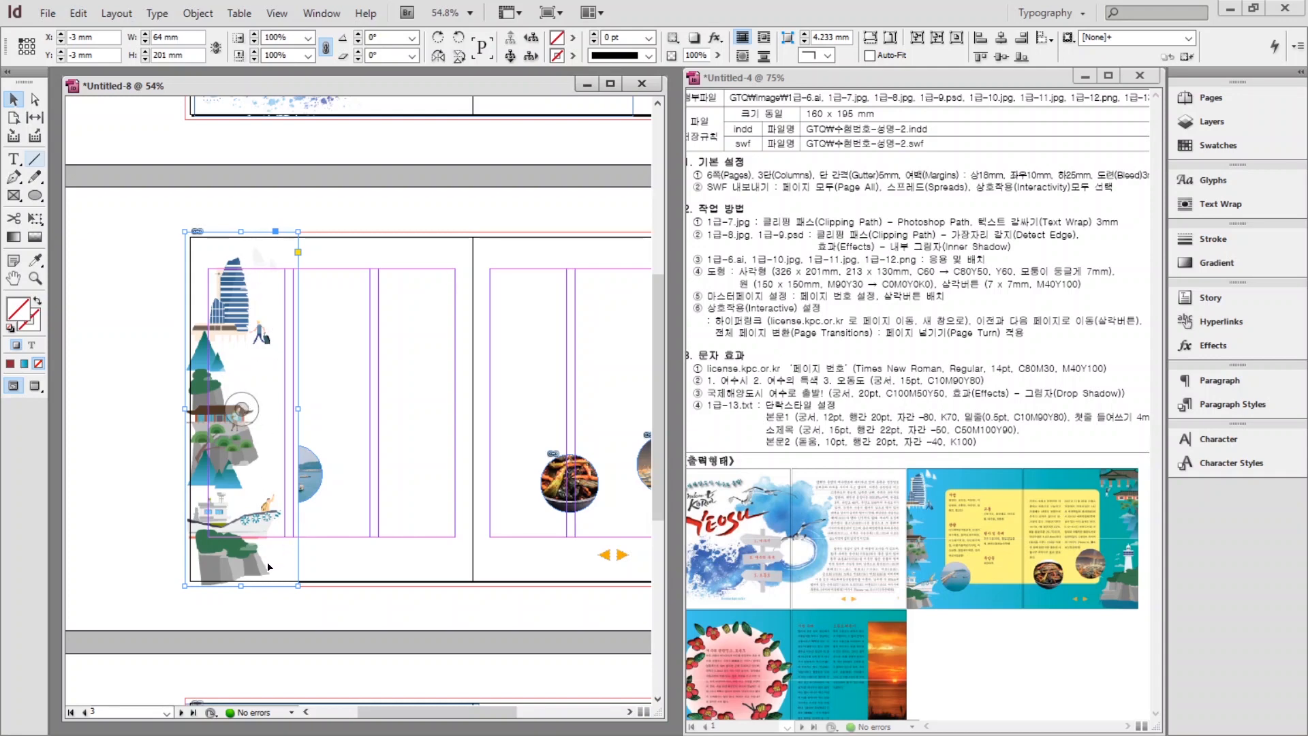
Give the page 3 illustration a Detect Edges clipping path (threshold 25, tolerance 2).
left_click(198, 13)
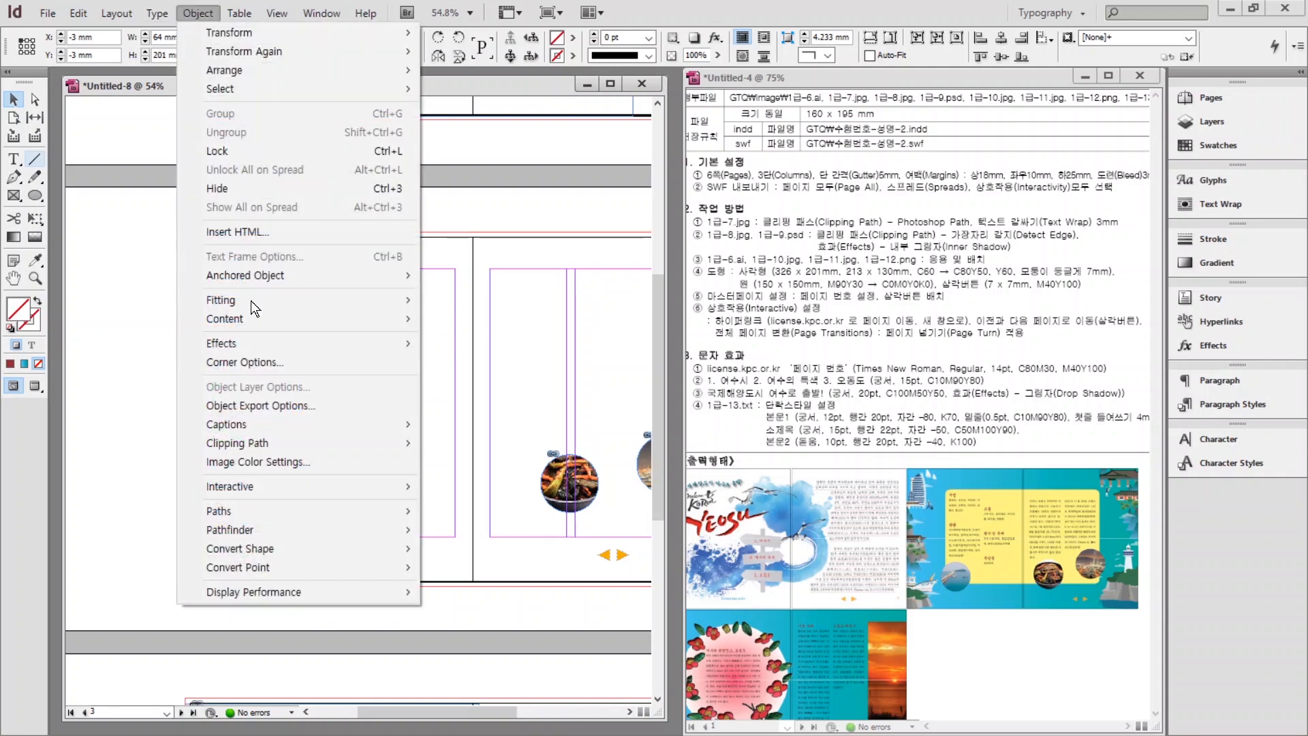
mouse_move(246, 443)
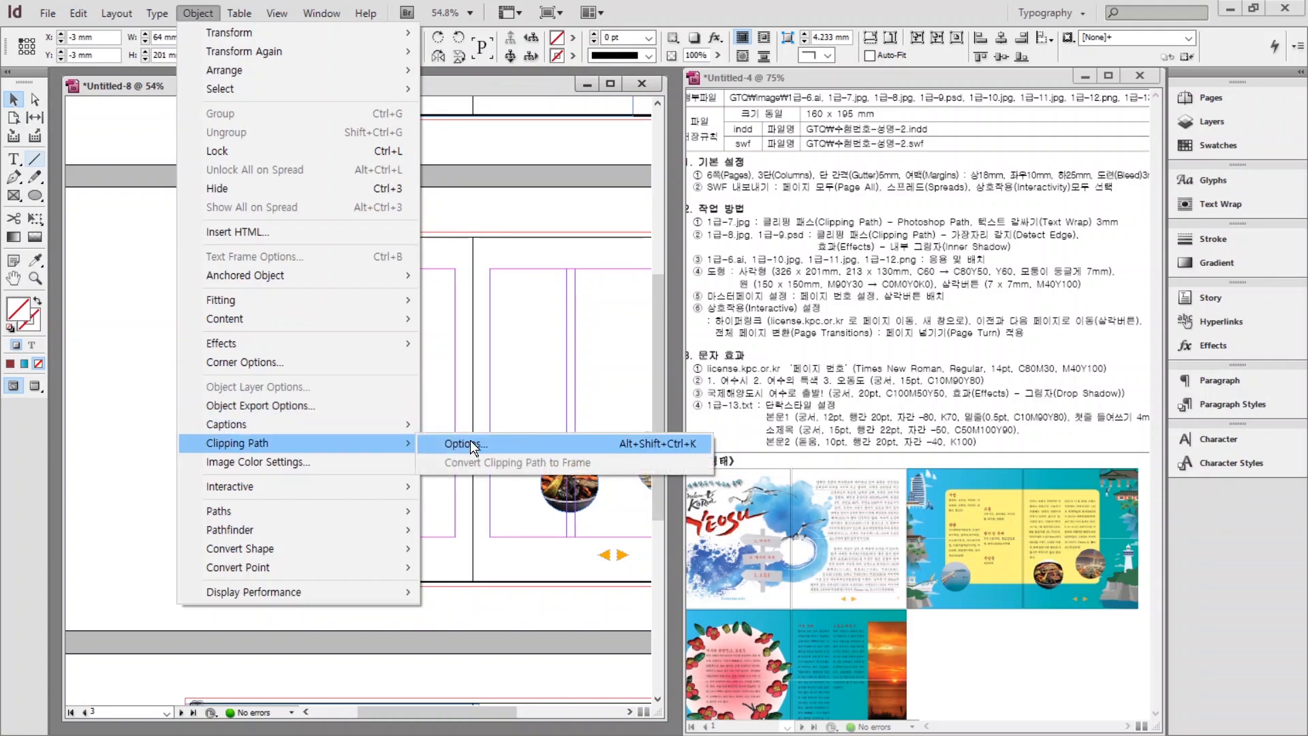
left_click(468, 444)
left_click(803, 415)
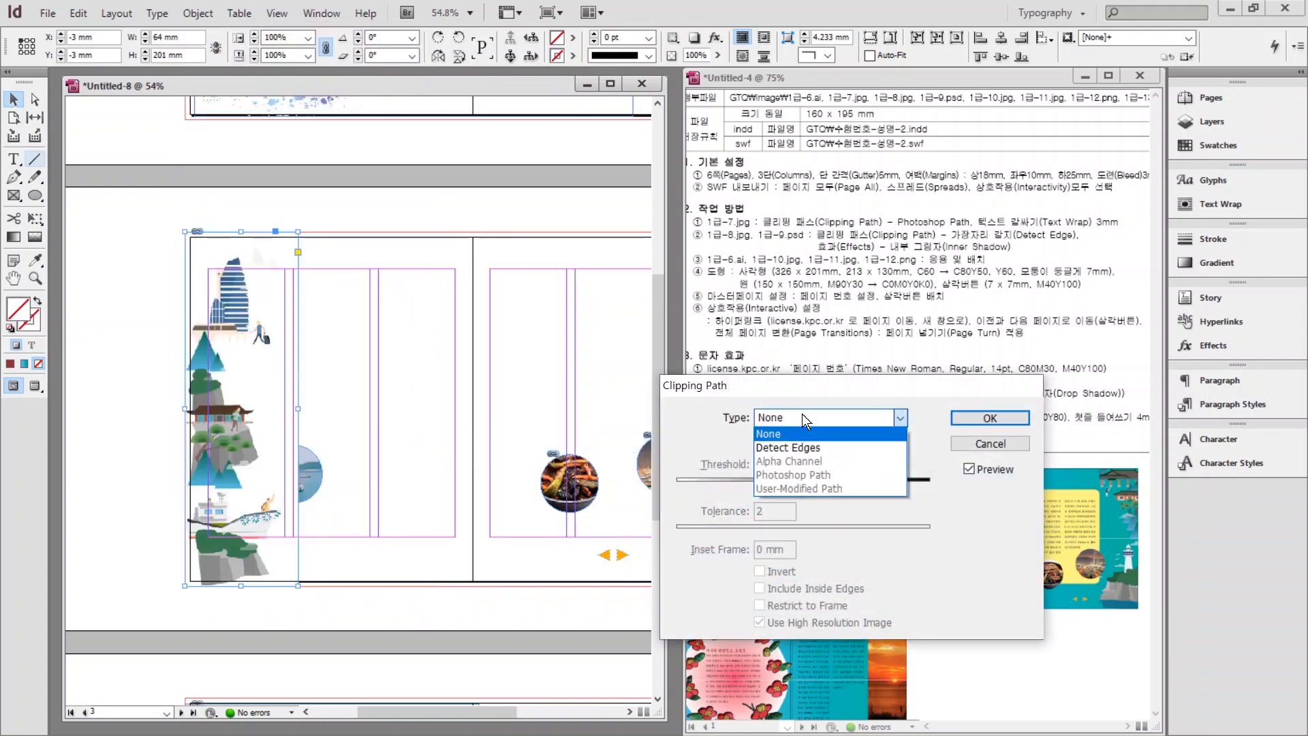
left_click(781, 449)
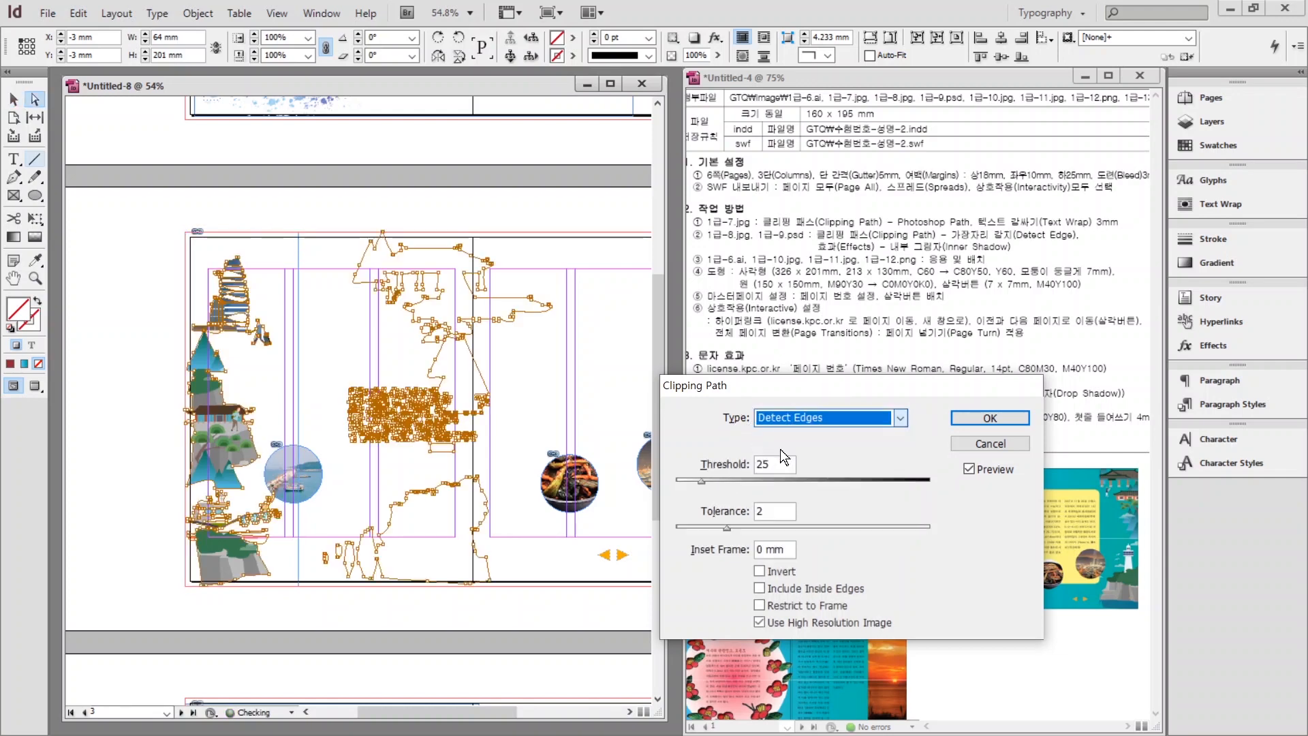
left_click(975, 419)
Choose the landmark illustration to place from the image folder.
scroll(361, 409, "right", 3)
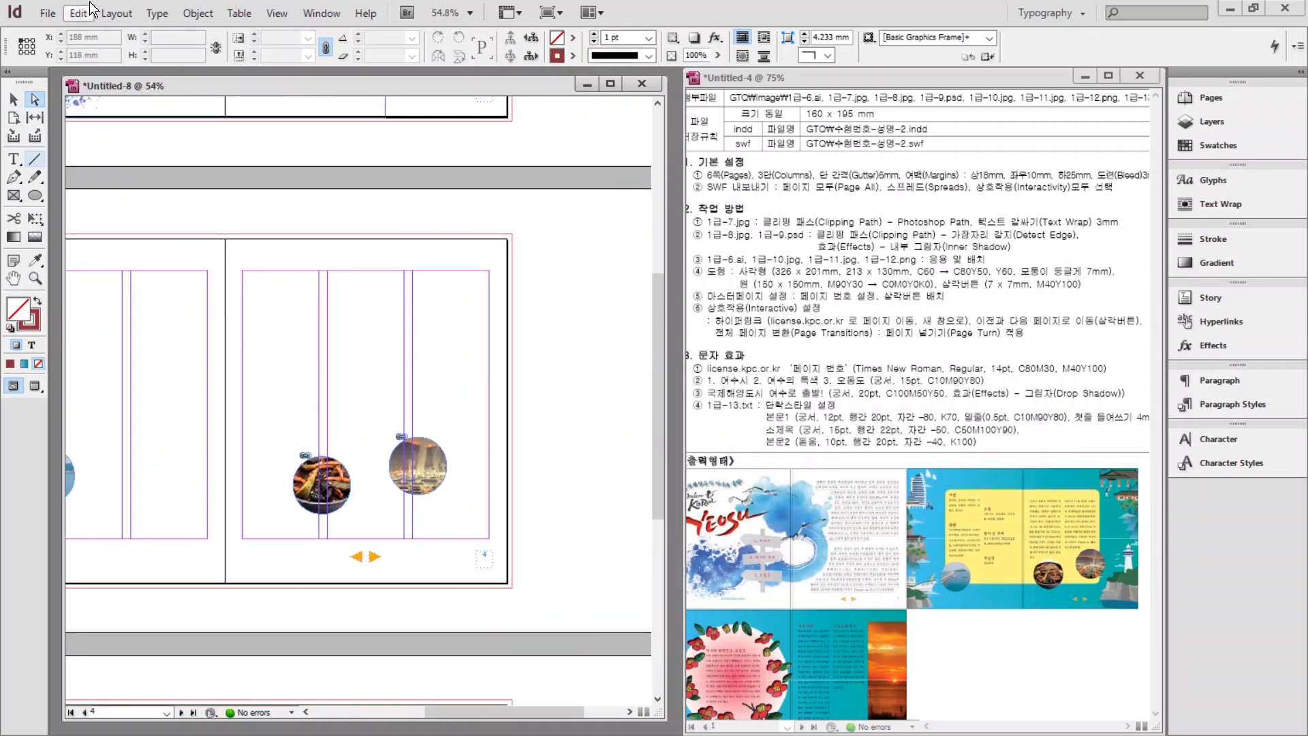
key("ctrl+d")
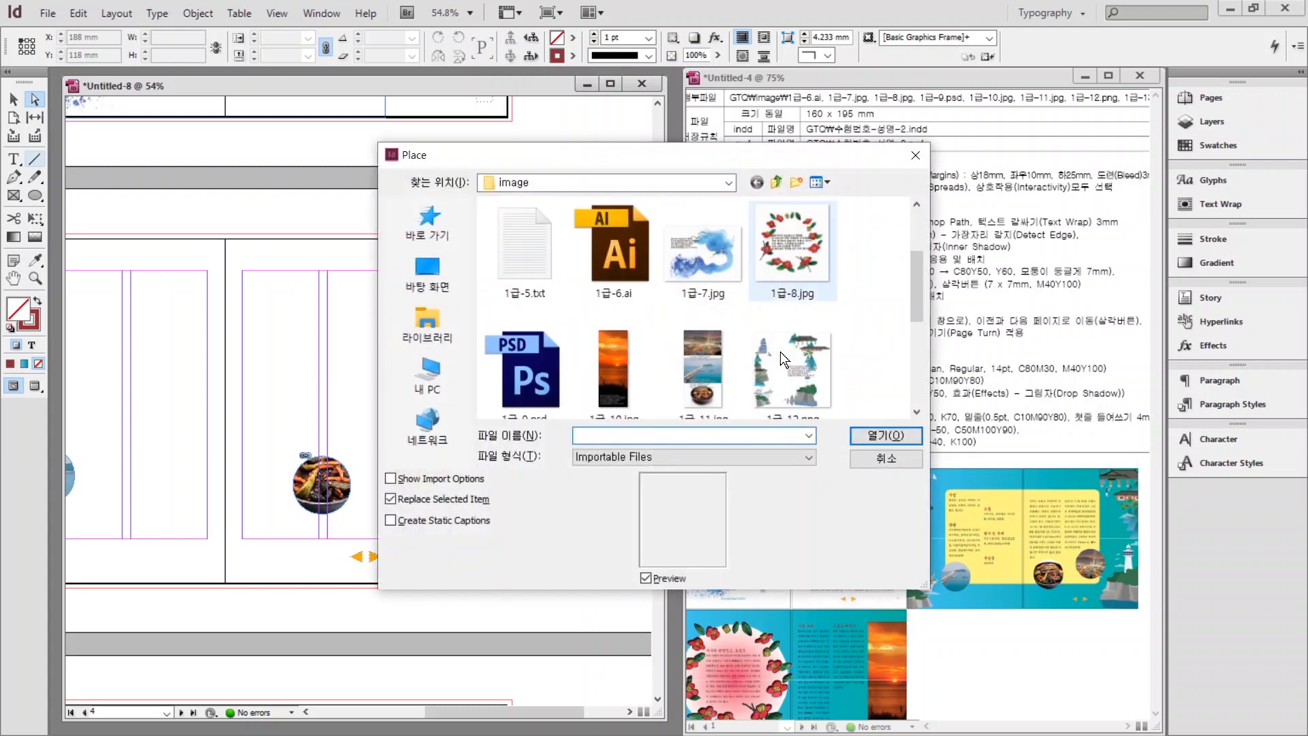
left_click(784, 353)
Place the landmark illustration on page 4 and crop its frame to a narrow strip at the right edge.
key("Return")
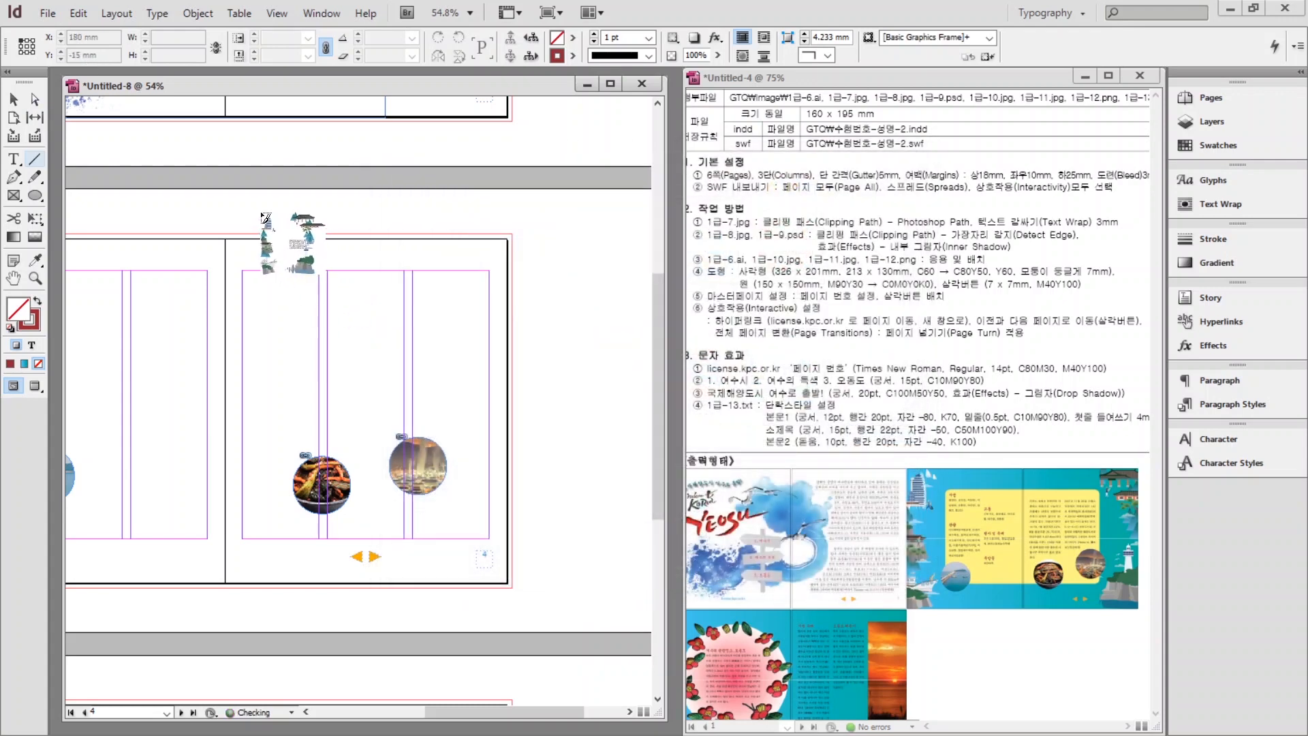
left_click_drag(234, 236, 466, 583)
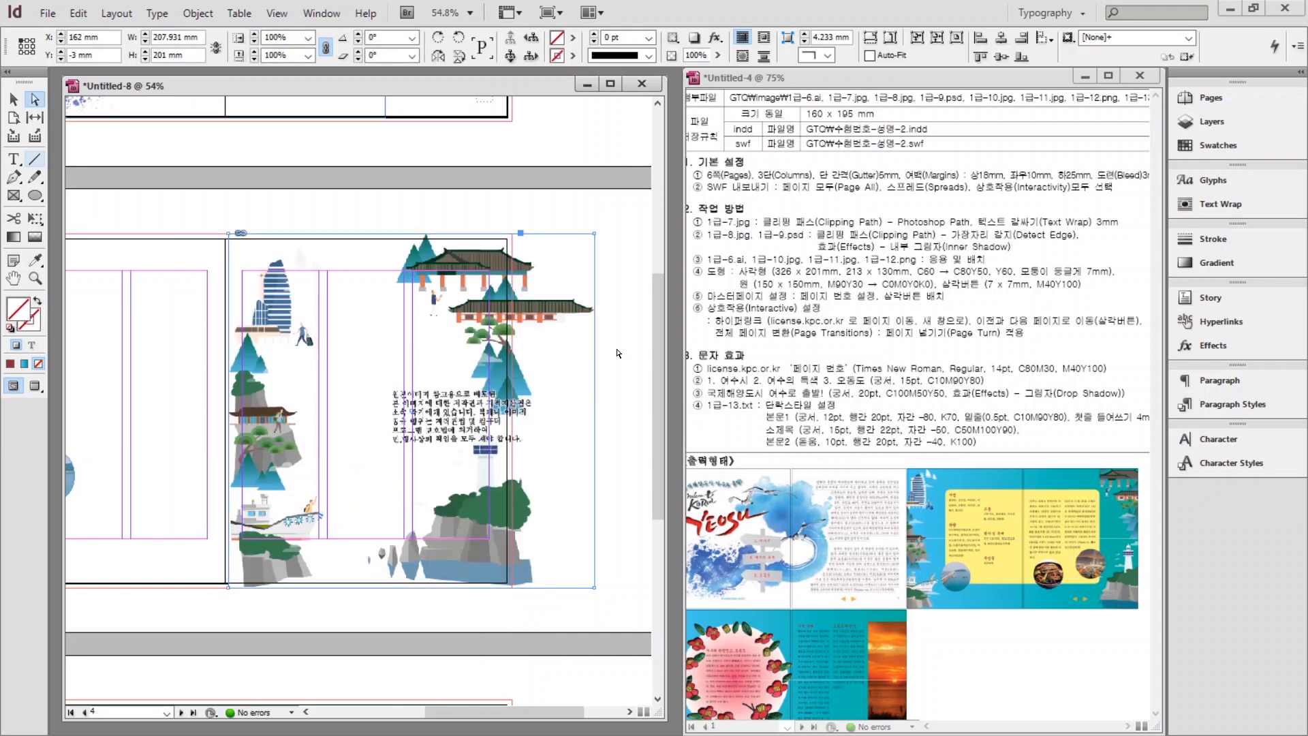
left_click(603, 394)
left_click(548, 389)
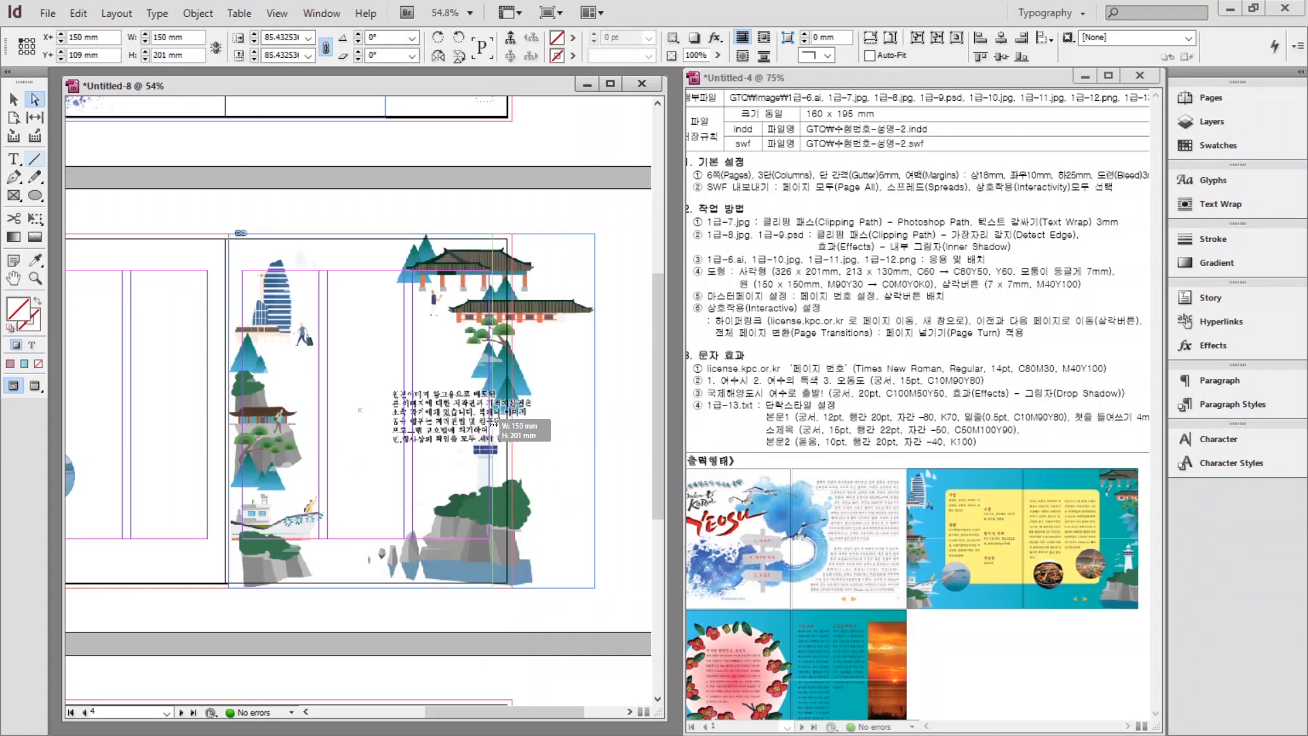
left_click_drag(506, 426, 418, 413)
key("ctrl+z")
left_click(605, 362)
left_click(571, 357)
left_click(604, 388)
left_click(579, 399)
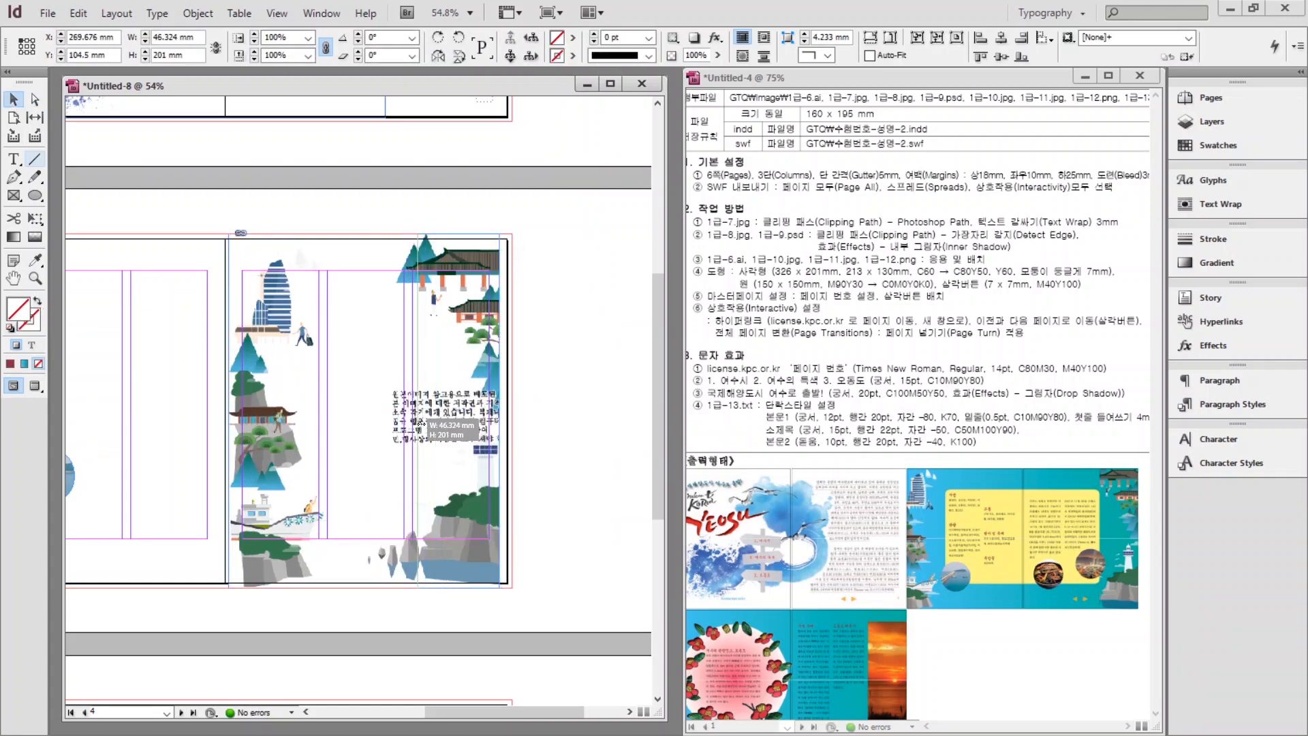
Clip the illustration with a Detect Edges clipping path.
left_click(198, 13)
left_click(466, 444)
left_click(995, 418)
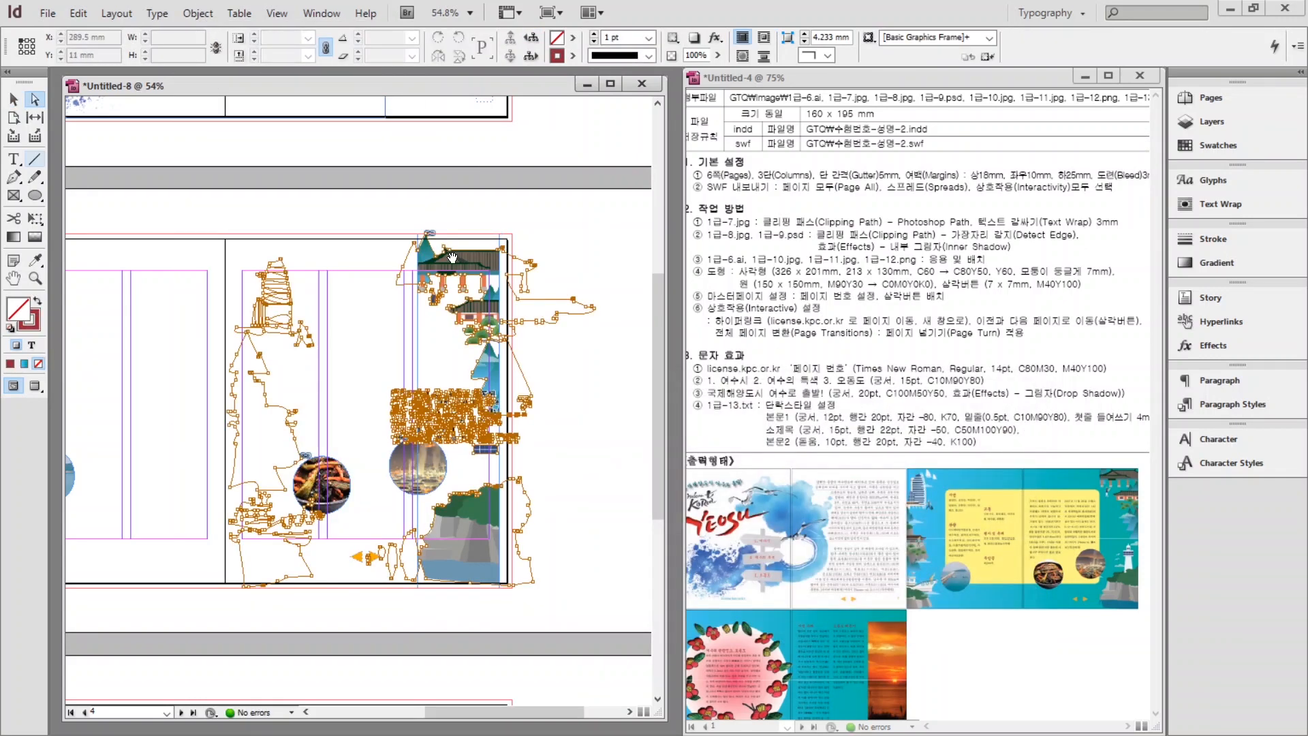
left_click(582, 232)
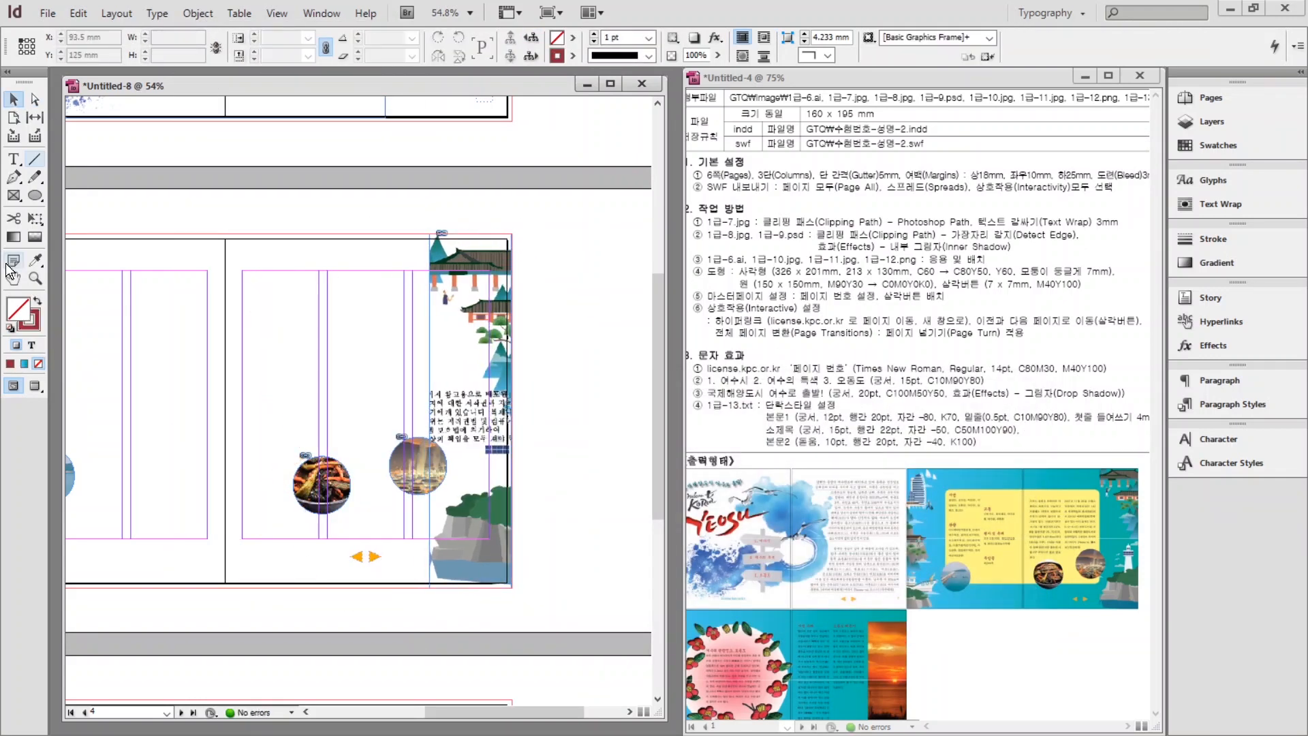
scroll(638, 399, "up", 6)
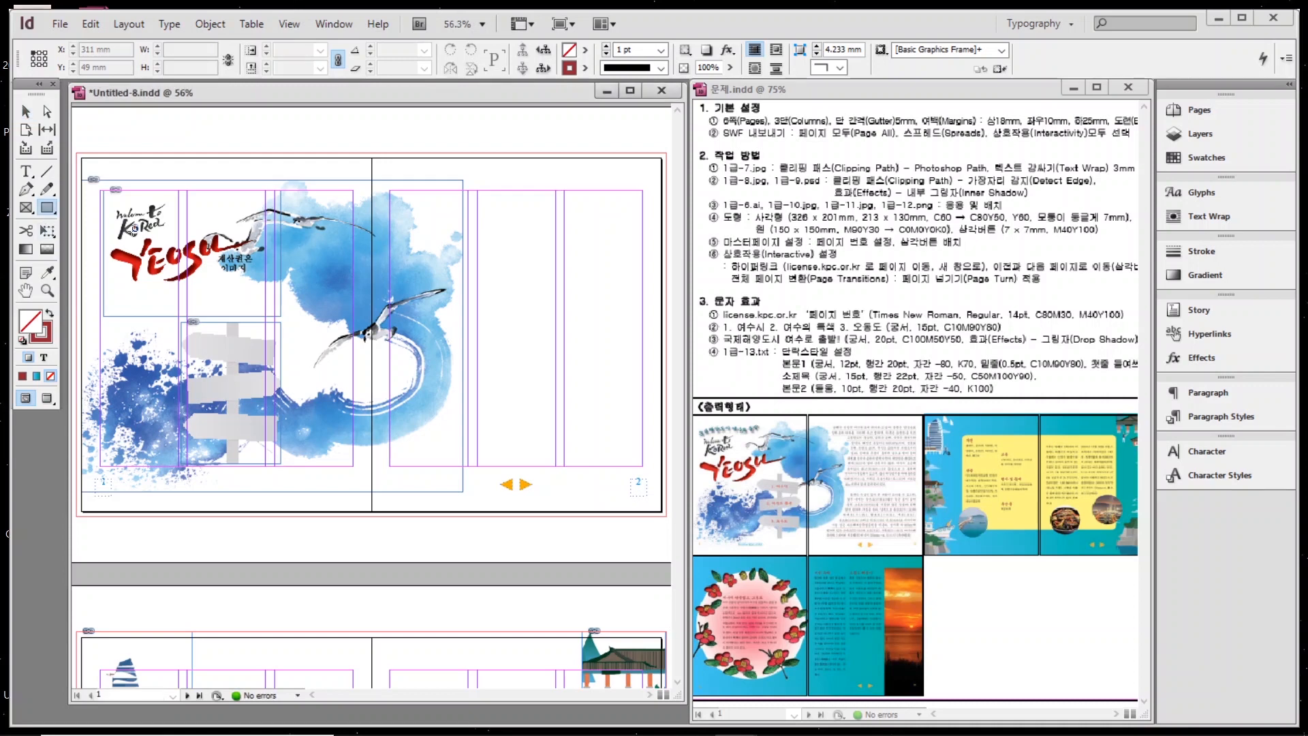
Create a 326 × 201 mm rectangle frame.
left_click(47, 208)
left_click(304, 234)
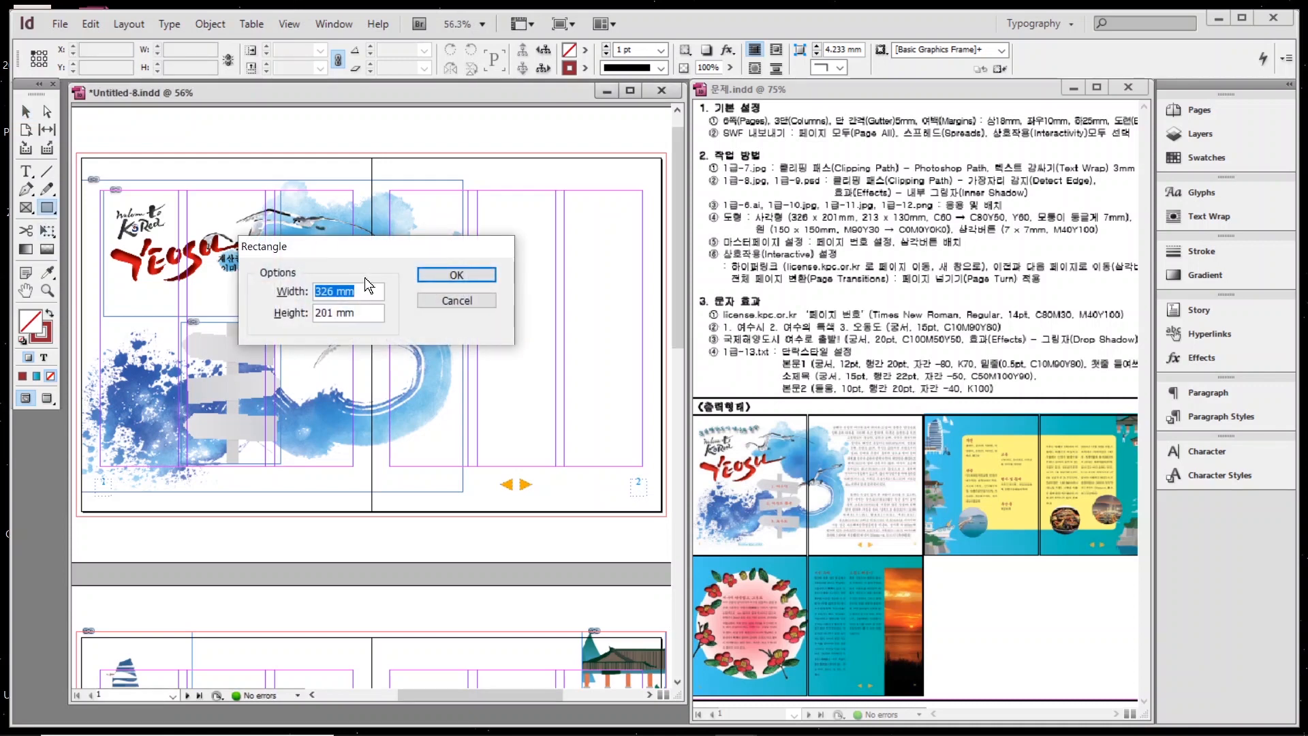
type("326")
key("Tab")
type("20")
key("Return")
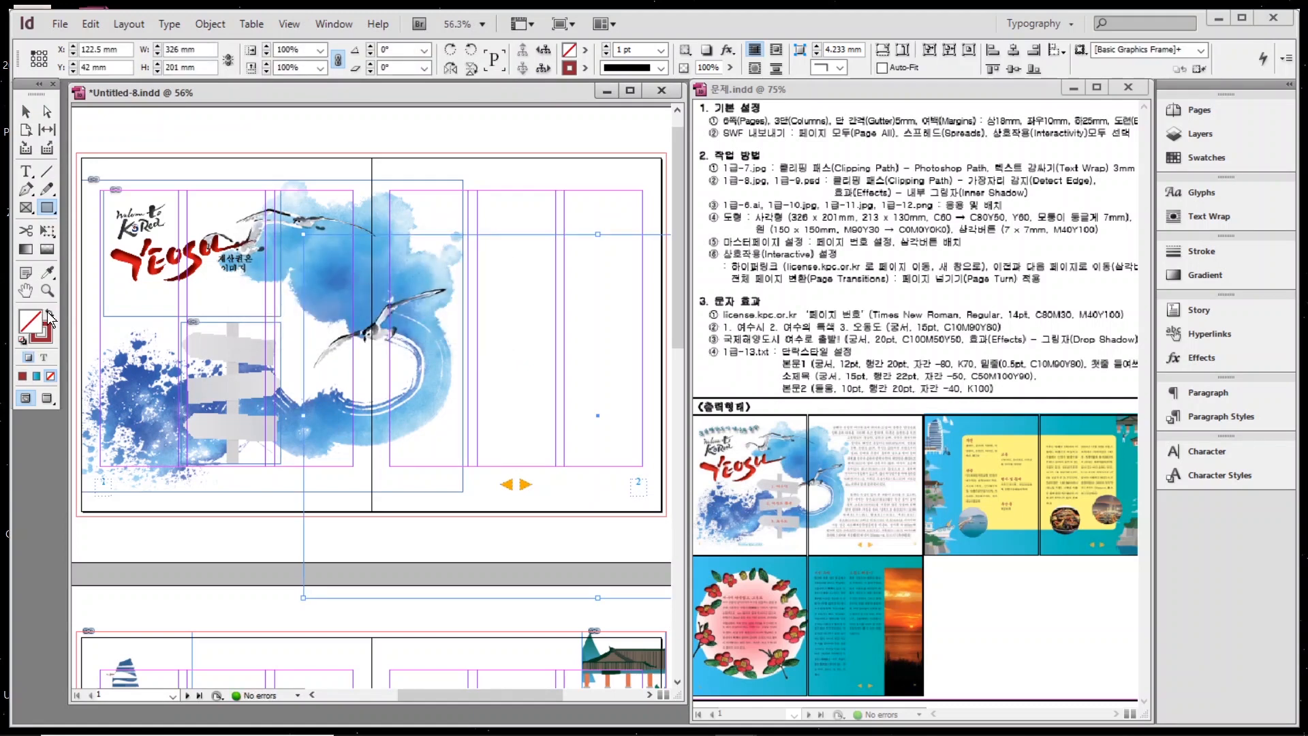
Fill the rectangle with the blue gradient swatch and move it onto the second spread.
left_click(49, 314)
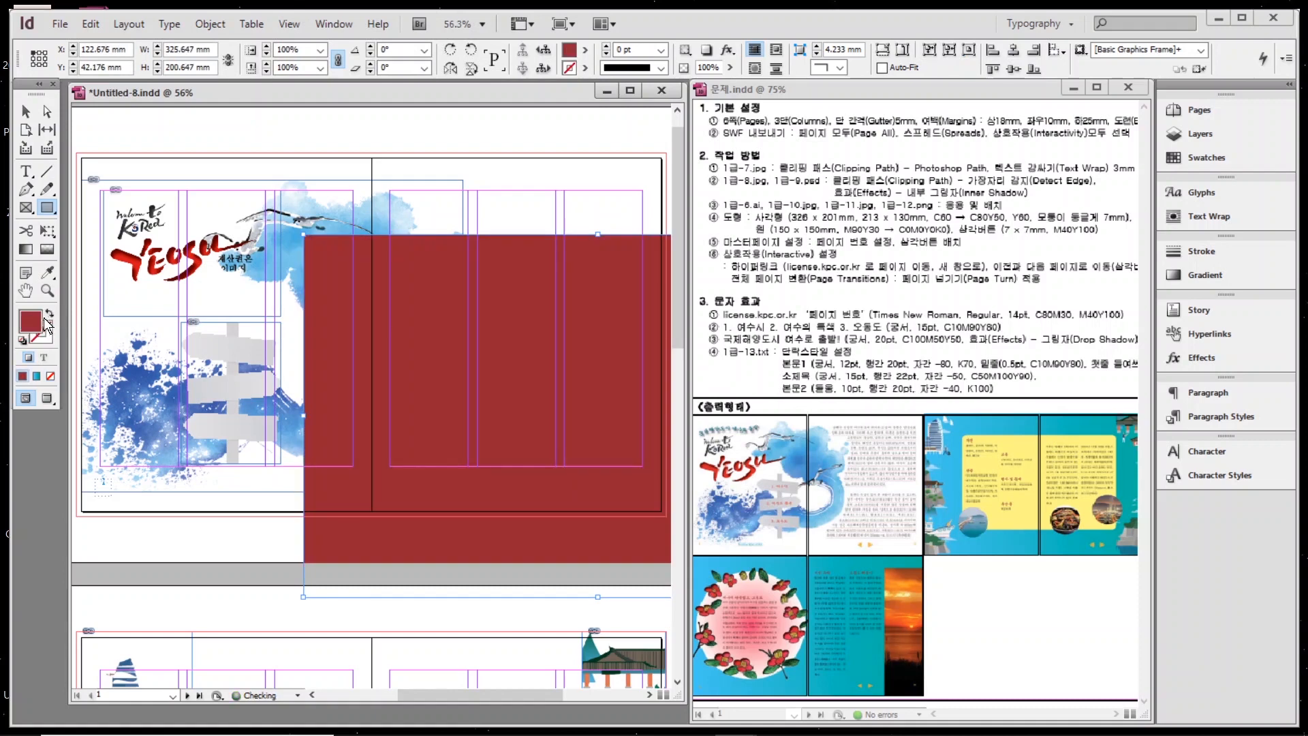
left_click(1193, 169)
left_click(1013, 172)
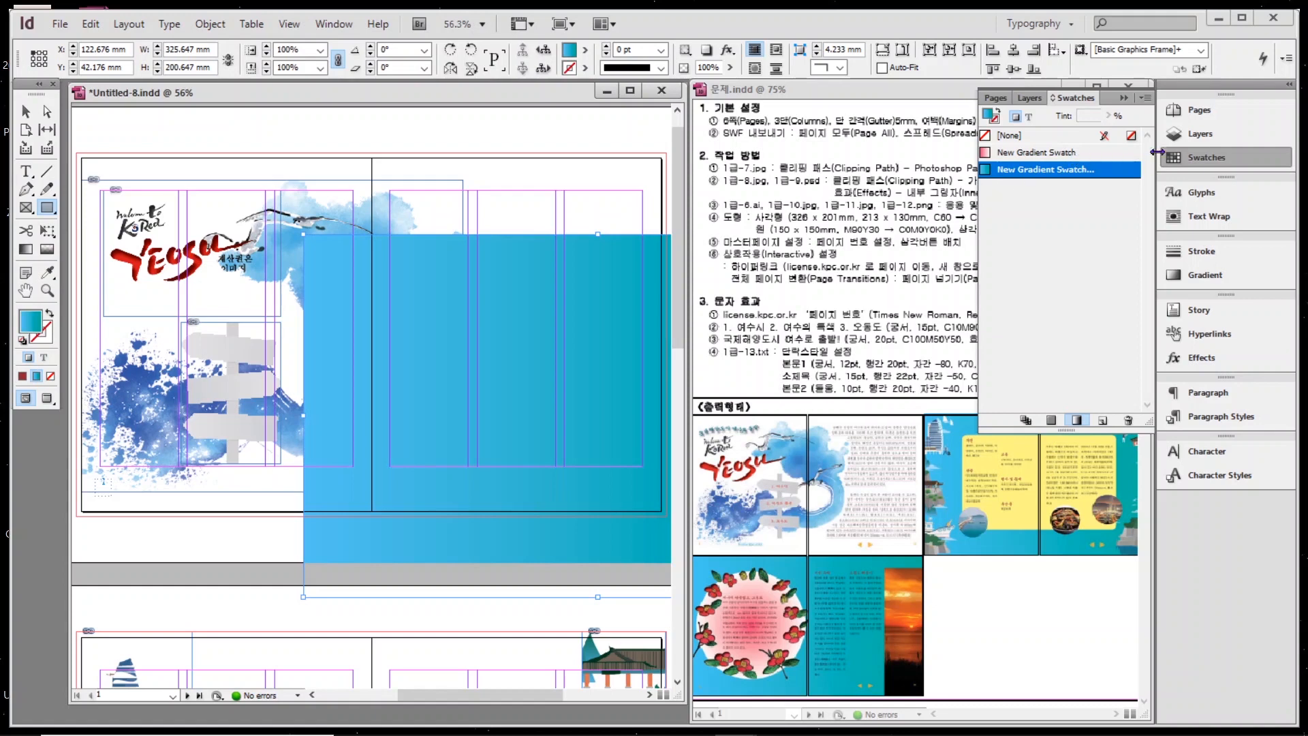
left_click(1185, 158)
key("v")
left_click_drag(464, 270, 243, 681)
key("ctrl+minus")
key("ctrl+minus")
key("ctrl+minus")
key("ctrl+minus")
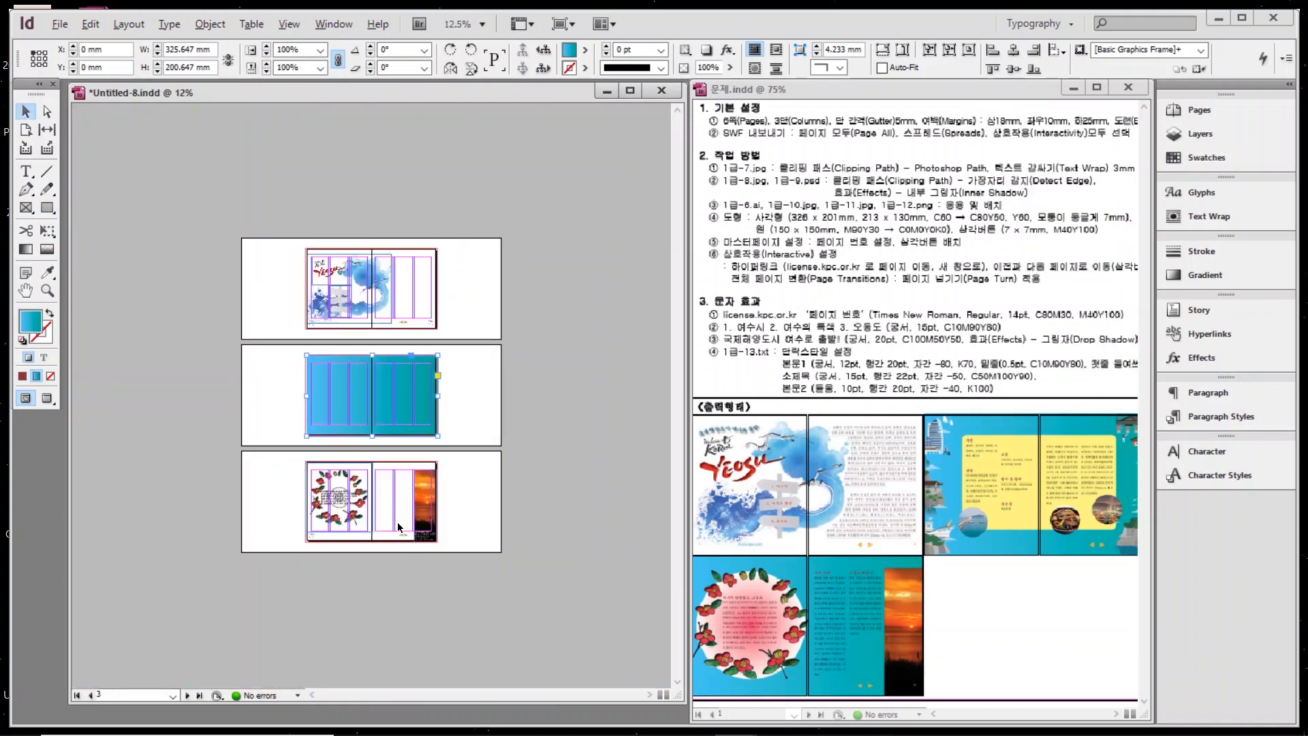
Nudge the gradient frame into place on spread 3-4 and send it to the back.
key("ctrl+equal")
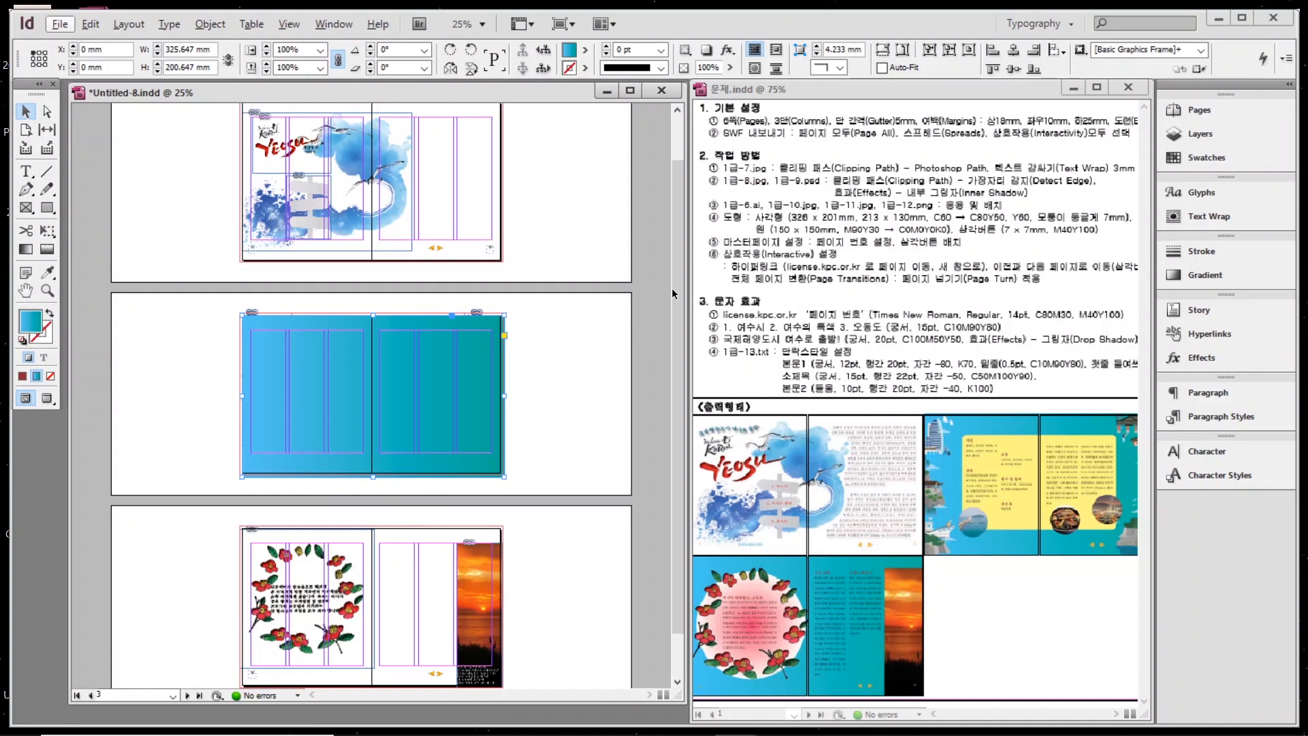
left_click_drag(674, 293, 670, 341)
left_click_drag(340, 276, 348, 289)
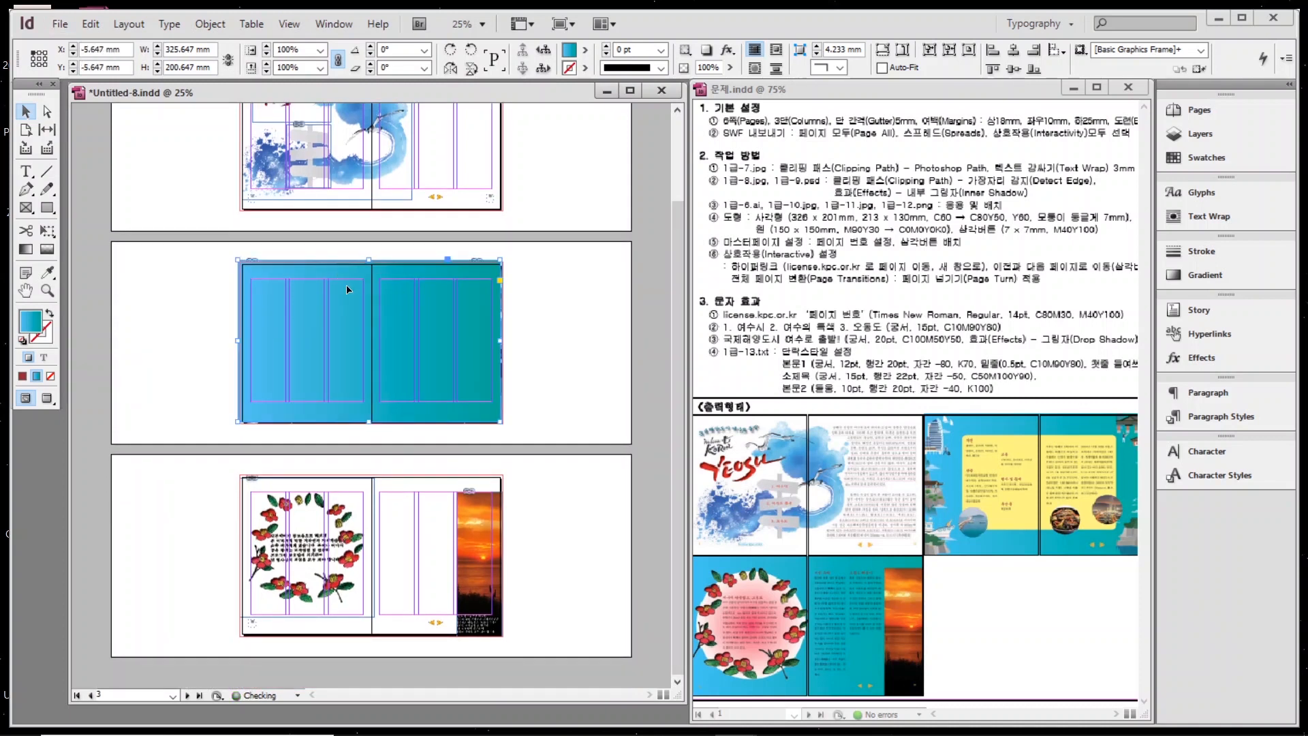
key("Right")
key("Right")
key("Down")
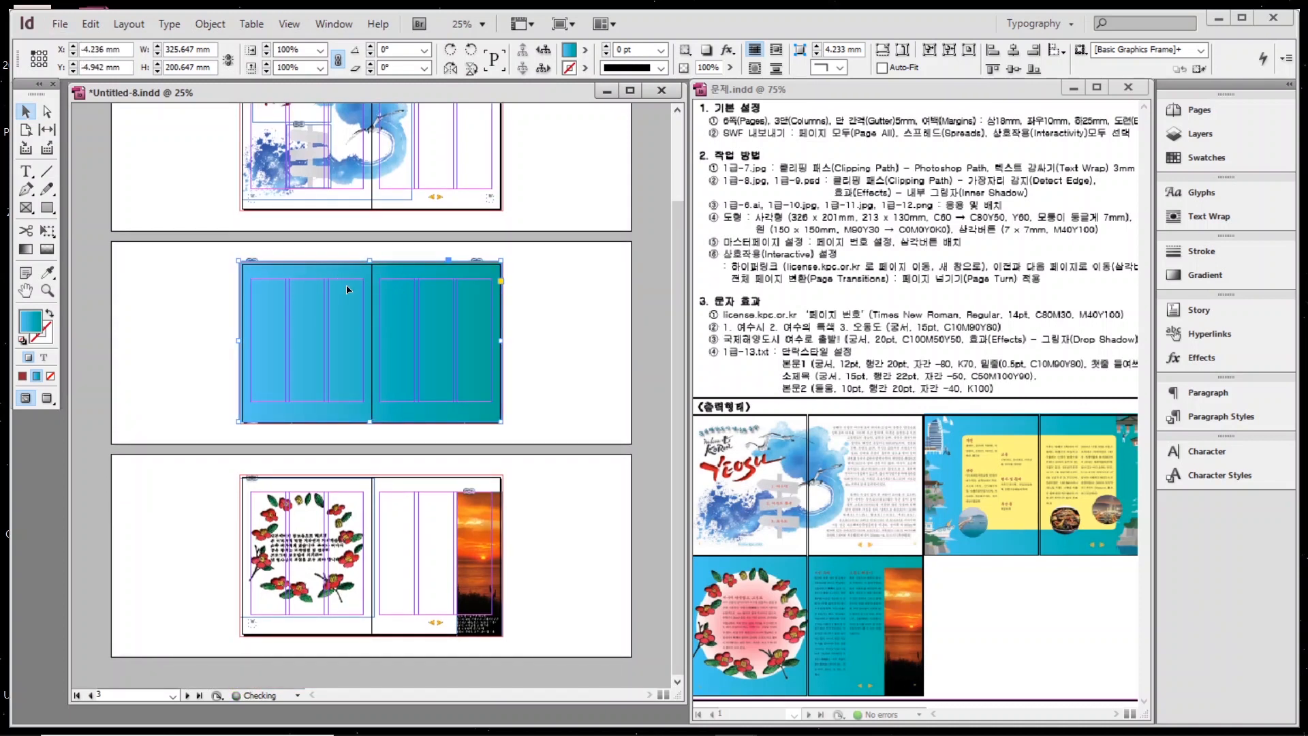
right_click(308, 320)
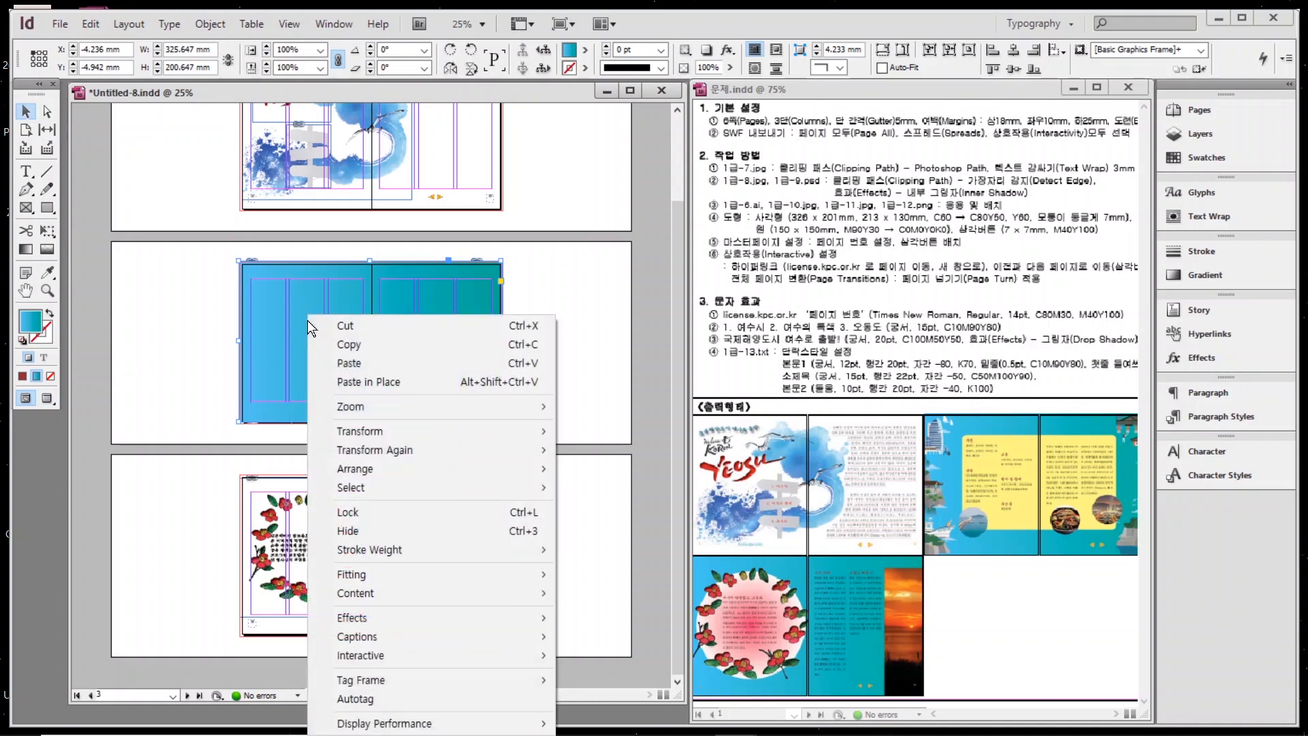
mouse_move(354, 469)
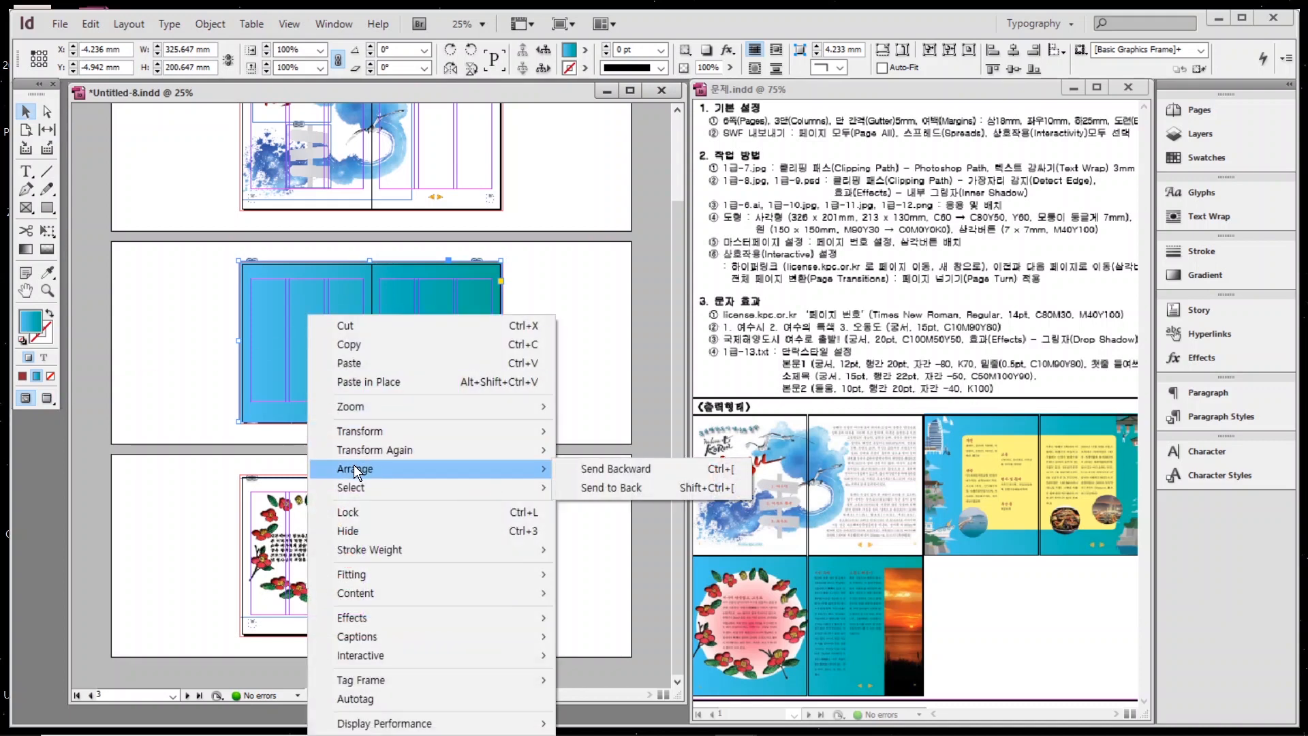
left_click(610, 487)
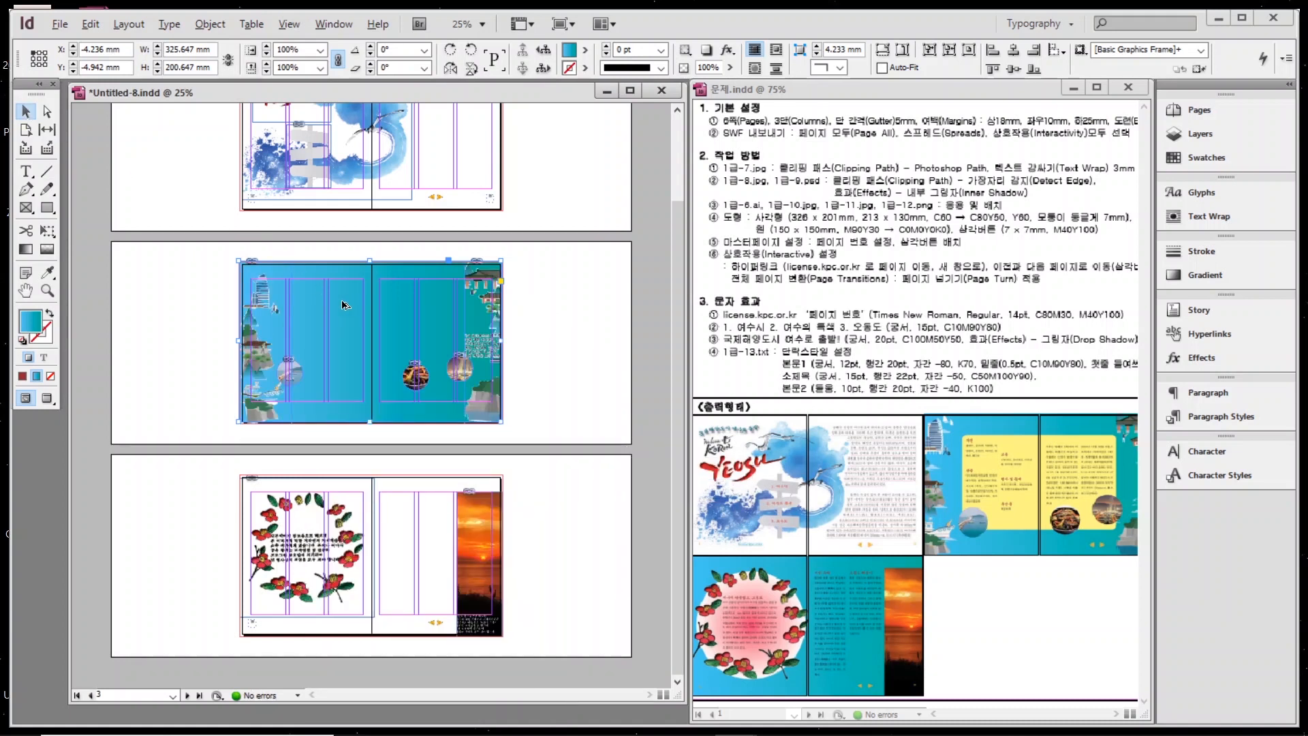
Copy the gradient background onto spread 5-6 and send the copy to the back.
left_click_drag(343, 304, 344, 519)
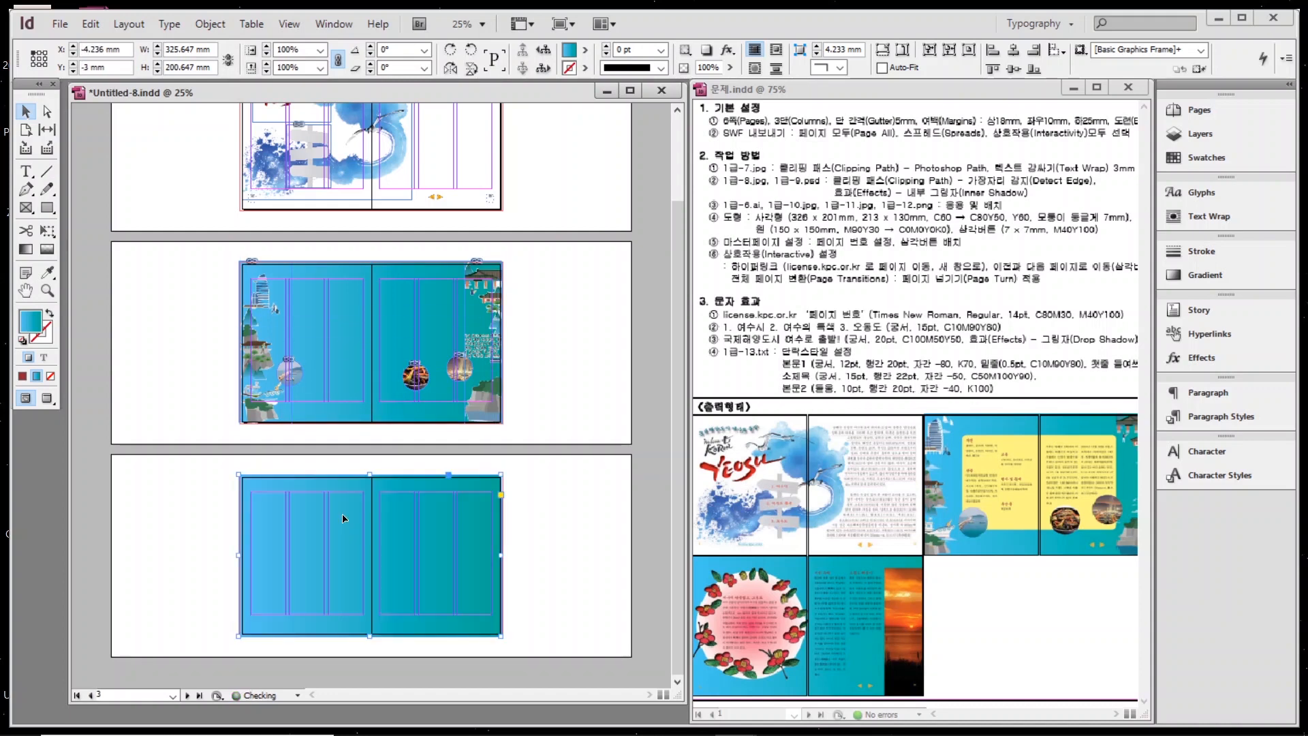
right_click(344, 518)
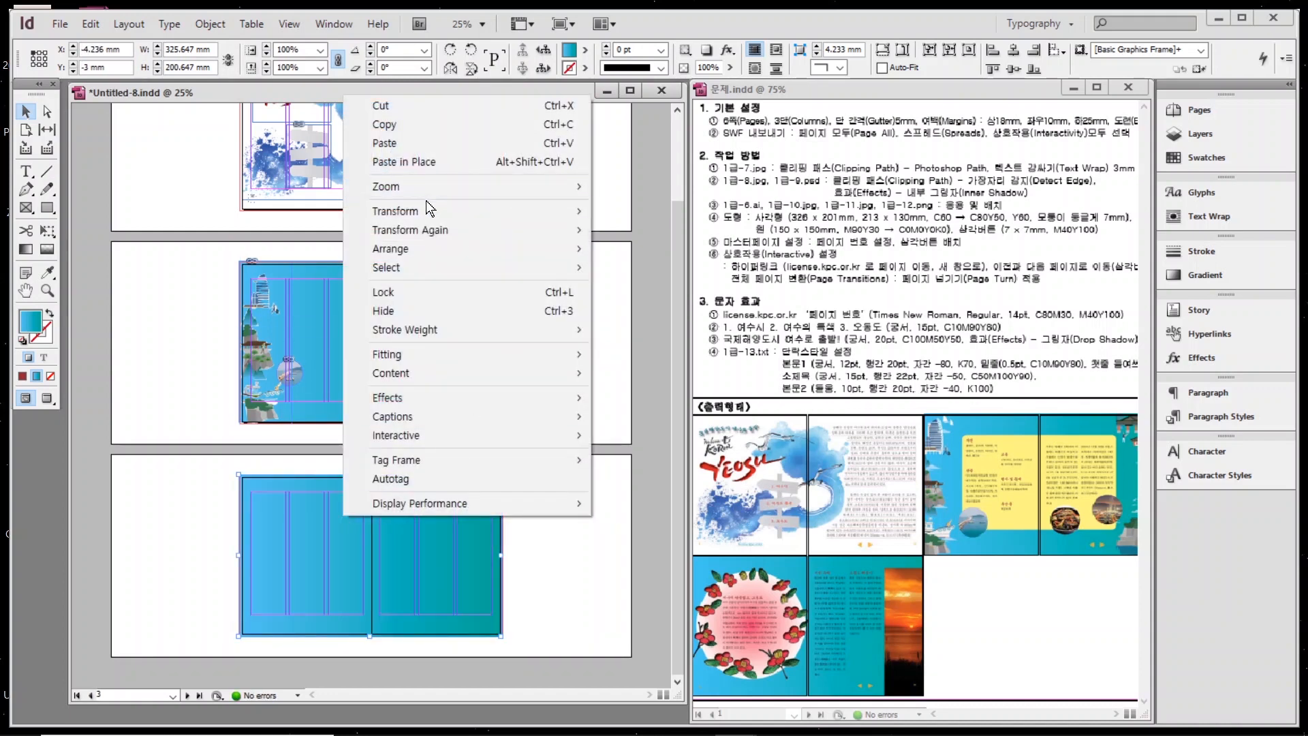
mouse_move(403, 247)
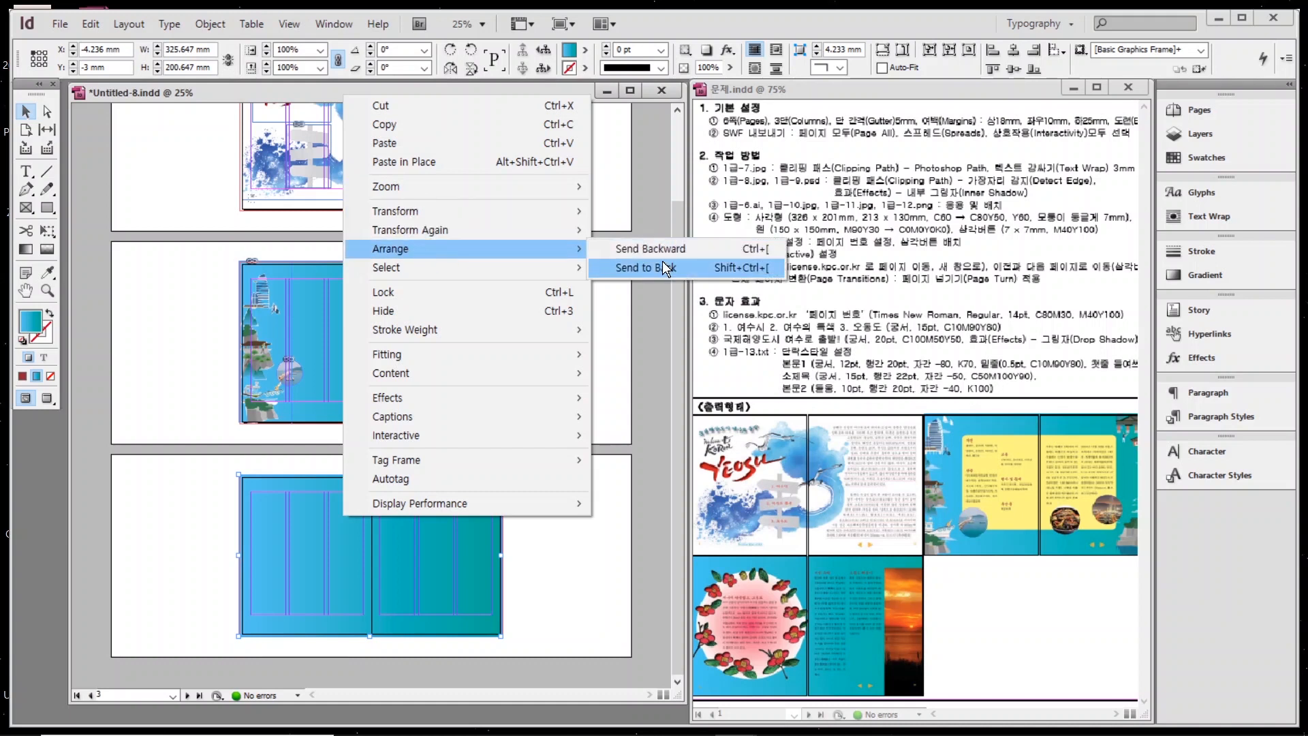
left_click(648, 267)
left_click(141, 384)
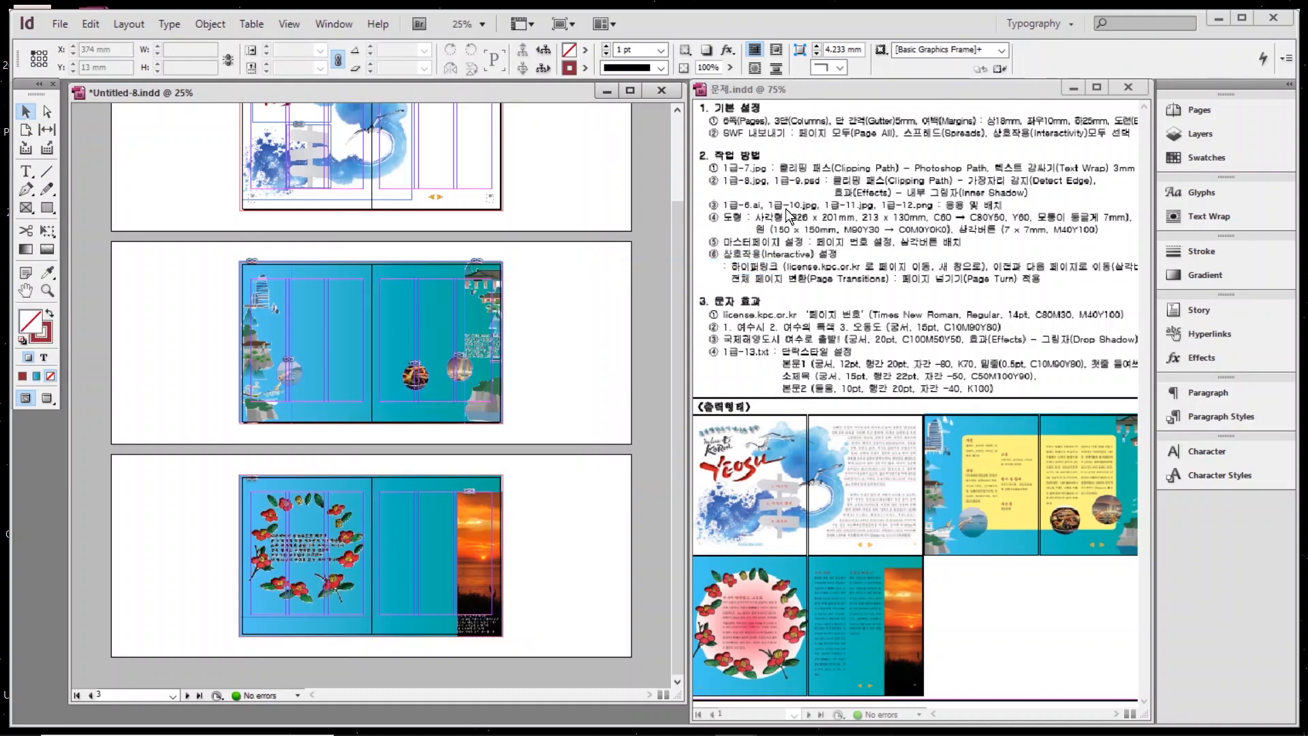
left_click(47, 207)
Create a 213 × 130 mm rectangle filled with C=0 M=0 Y=60 K=0 yellow.
left_click(166, 283)
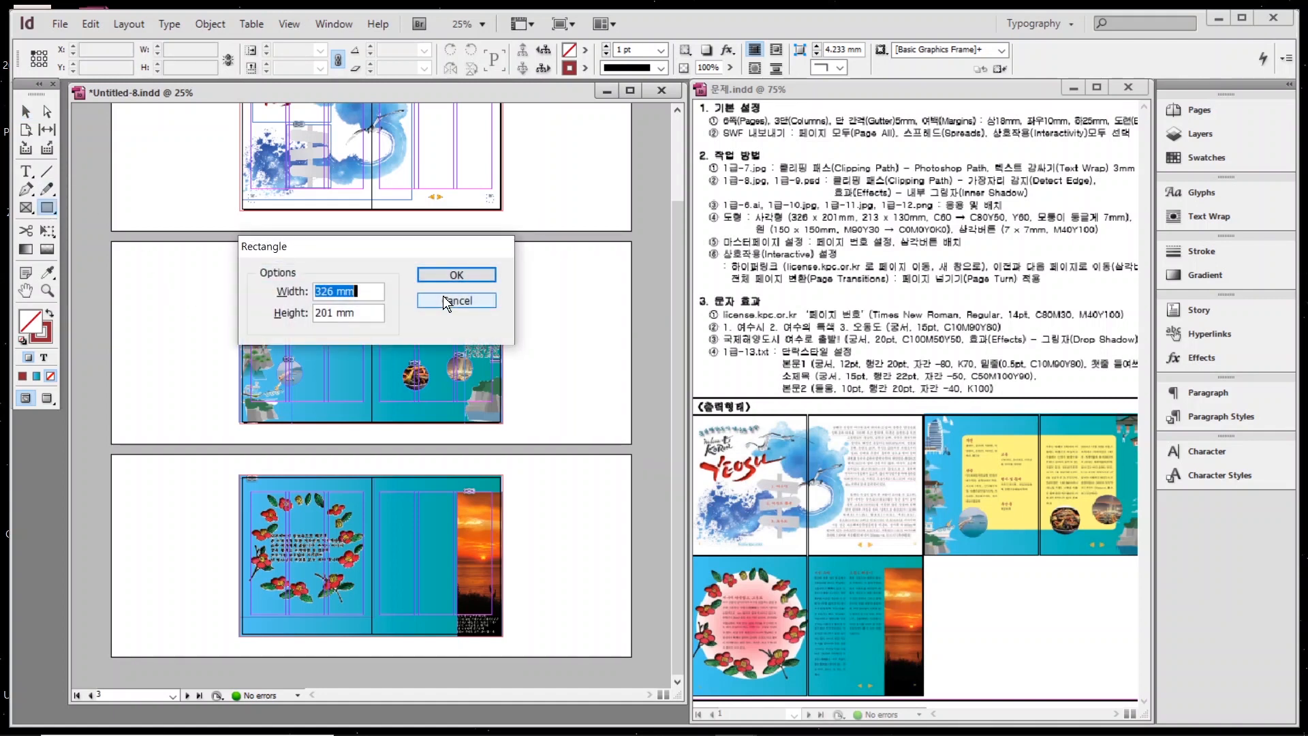
type("213")
key("Tab")
type("13")
key("Return")
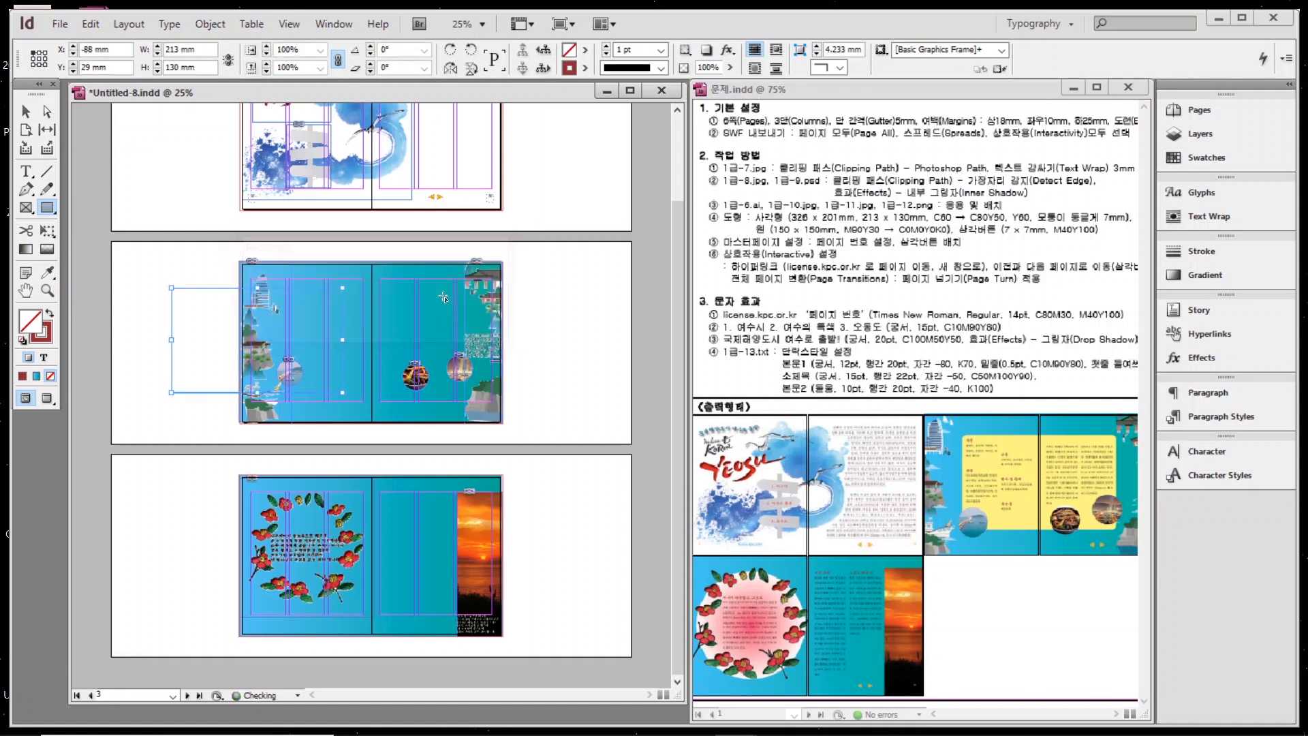
left_click(47, 315)
left_click(1203, 157)
left_click(1051, 419)
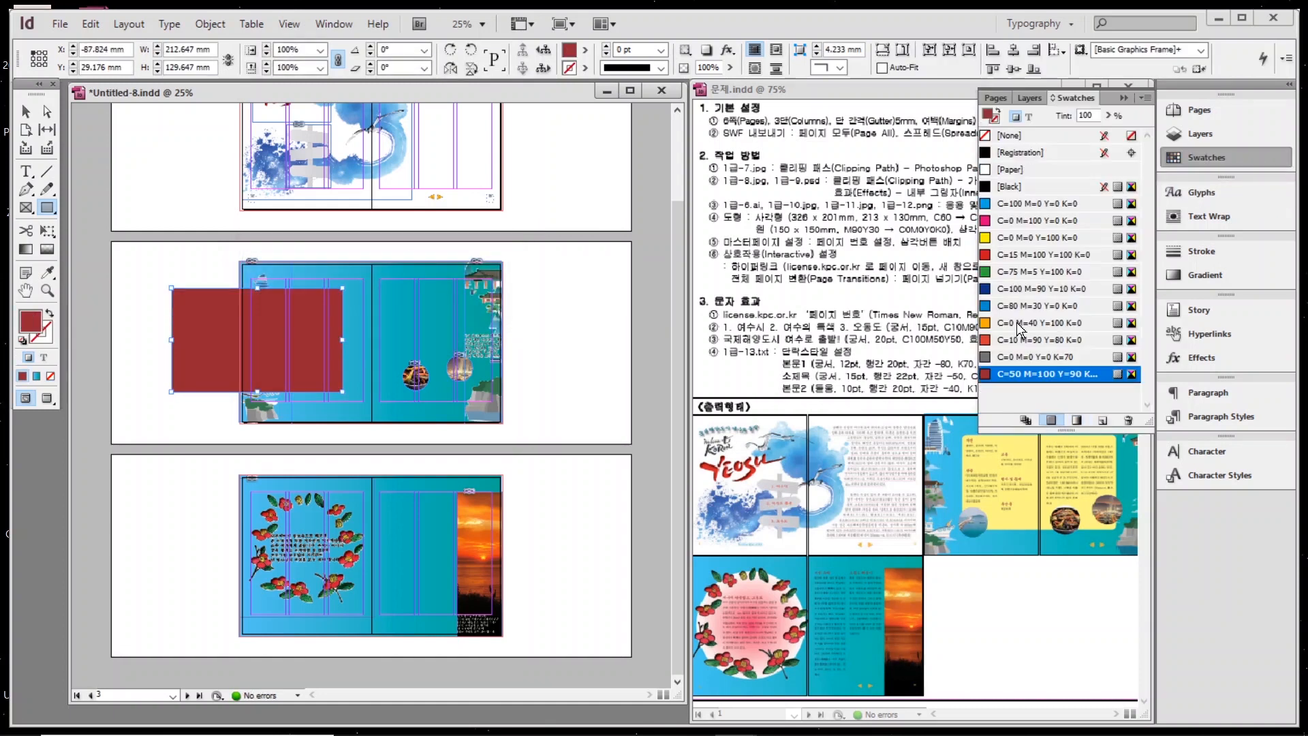
left_click(1039, 390)
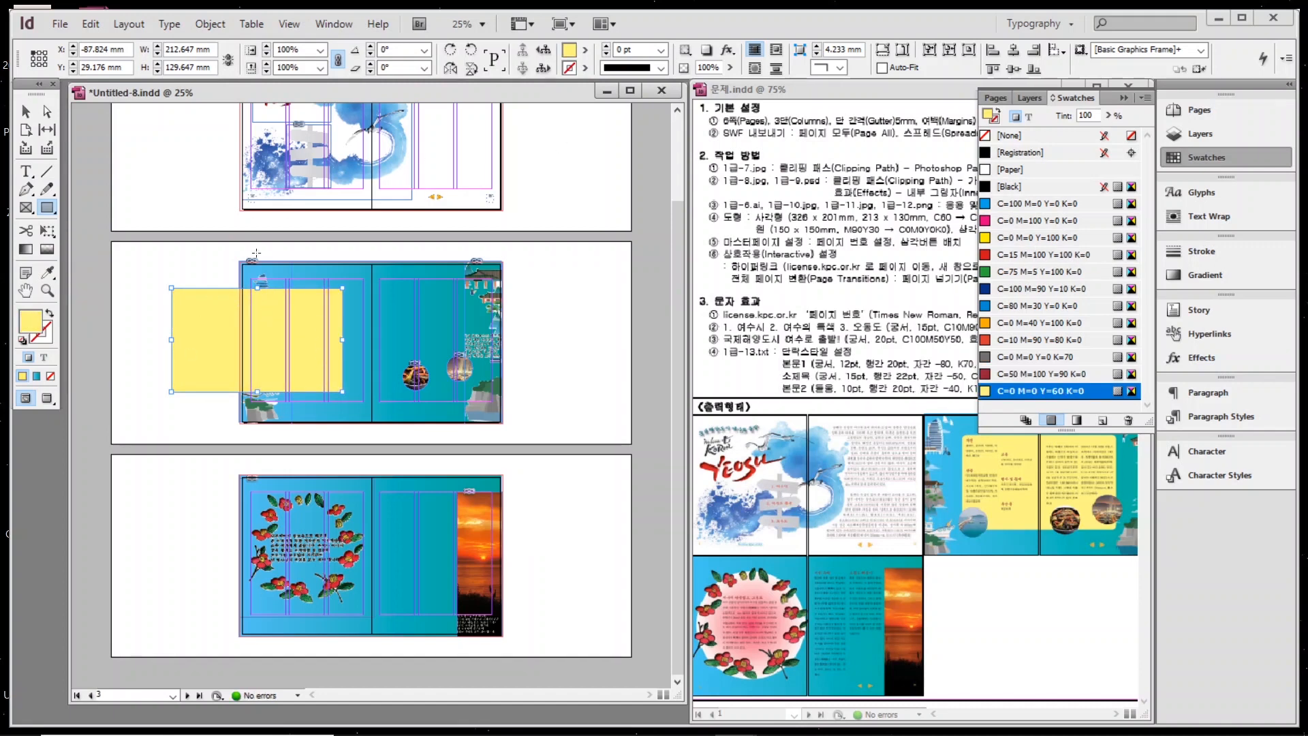
Set the rectangle's corners to Rounded with a 7 mm corner size.
left_click(31, 113)
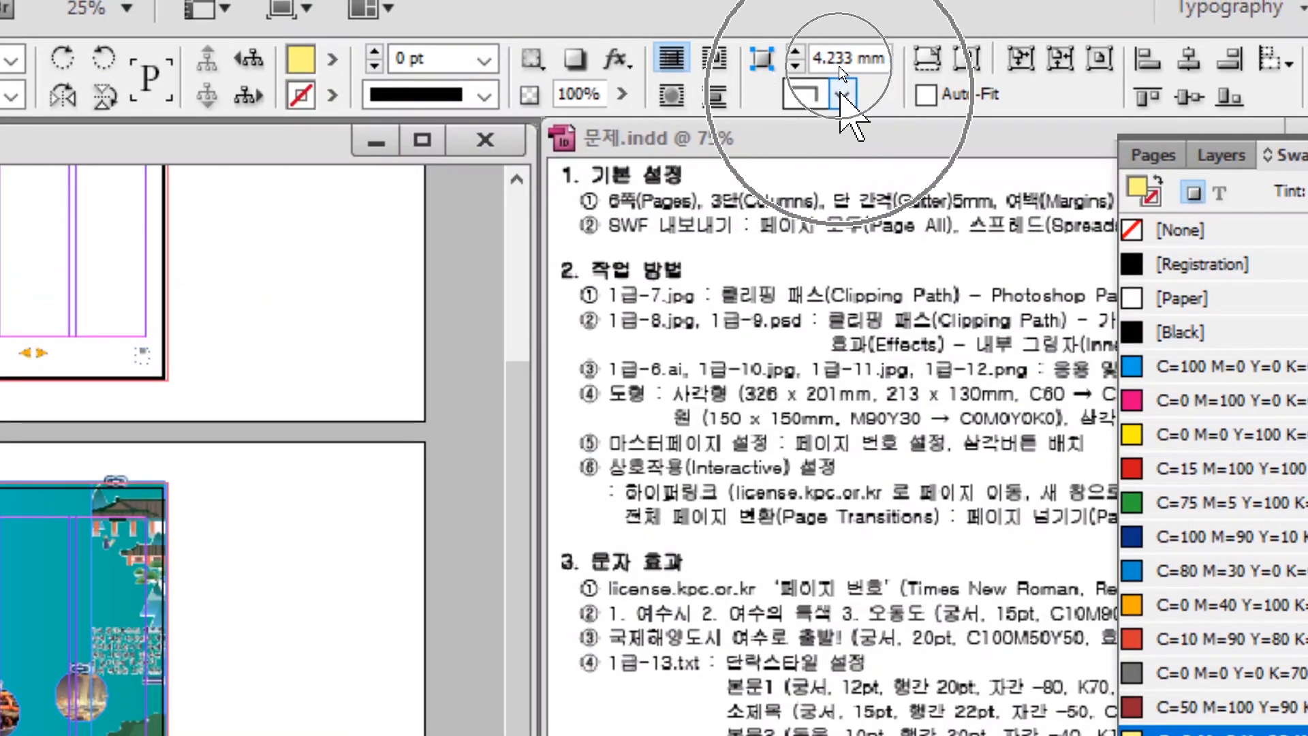
left_click(842, 94)
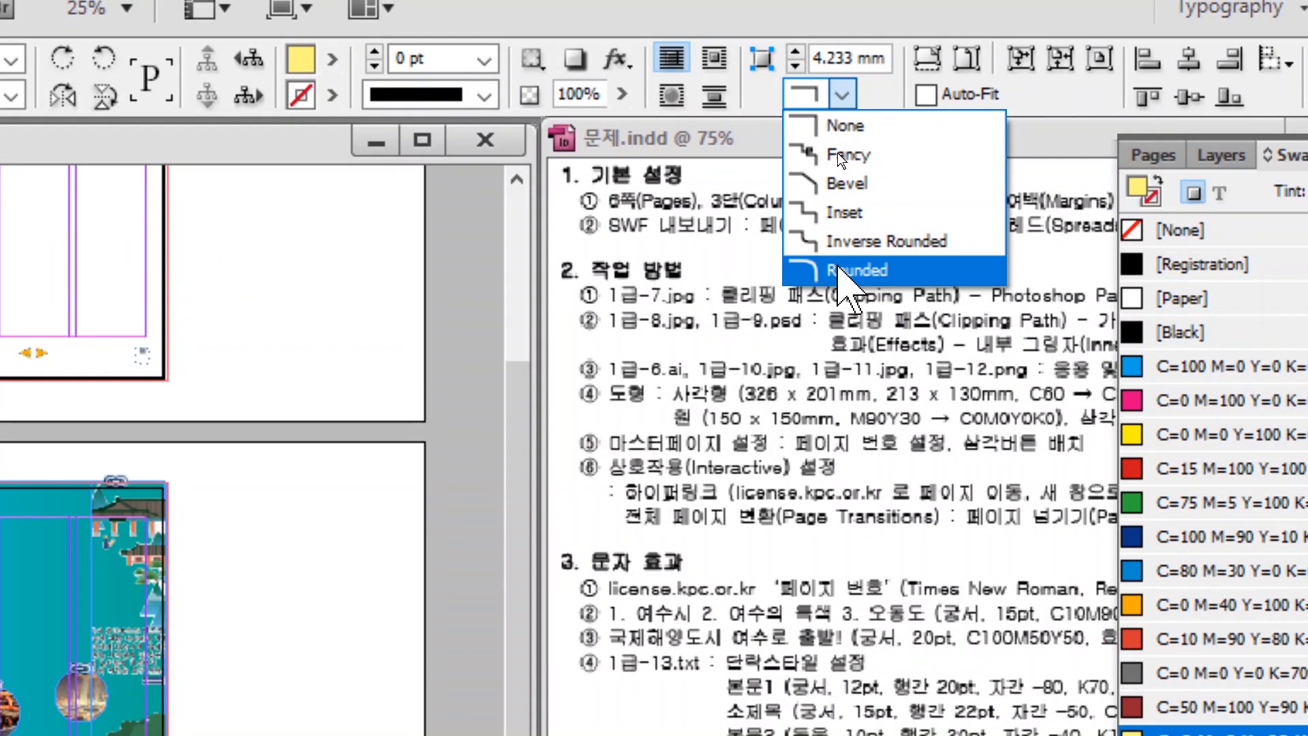
left_click(845, 270)
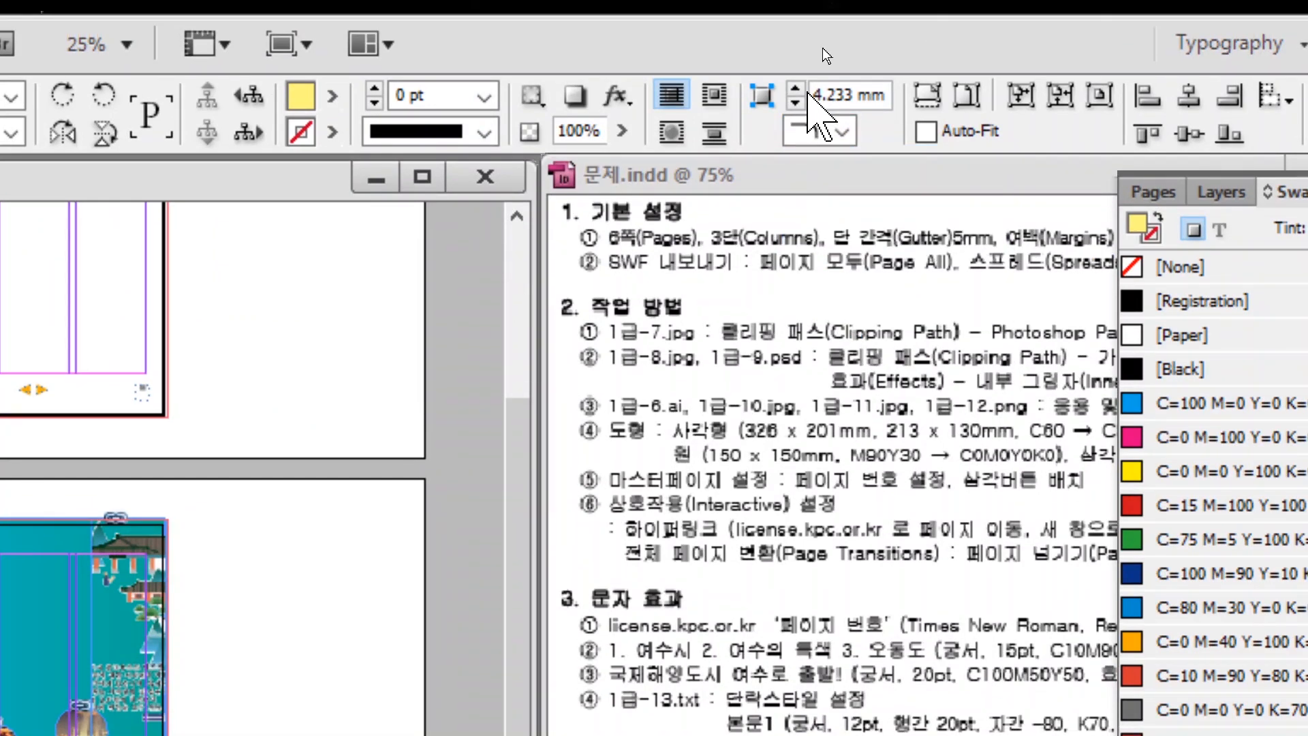
double_click(808, 96)
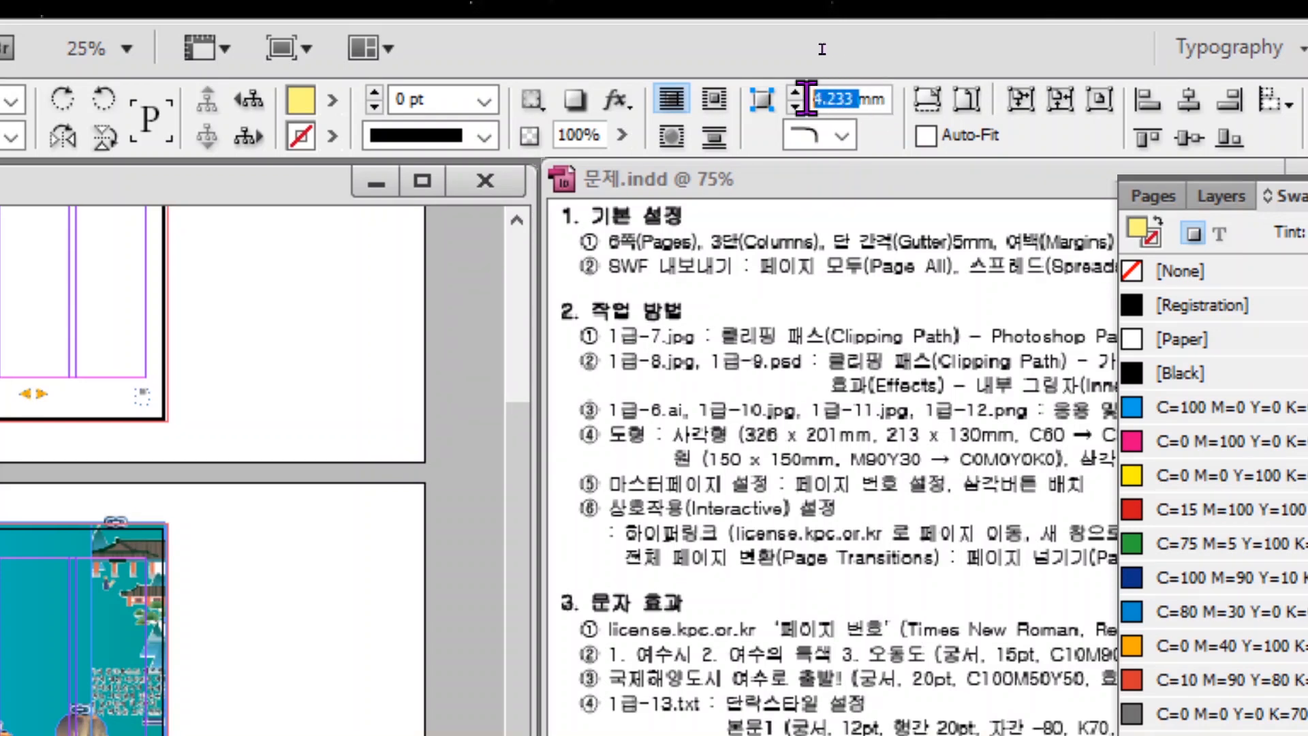
type("7")
key("Return")
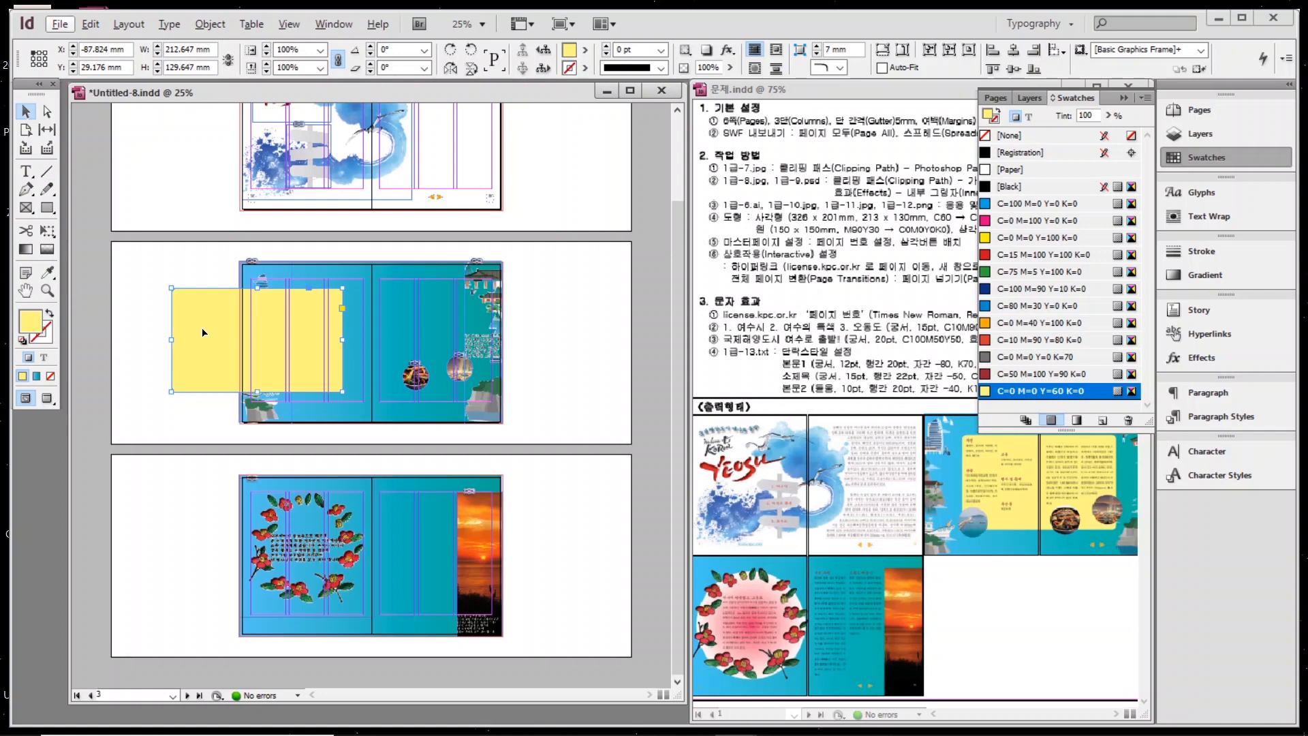
Move the yellow rounded rectangle onto the teal spread and nudge it slightly left.
left_click_drag(202, 332, 334, 335)
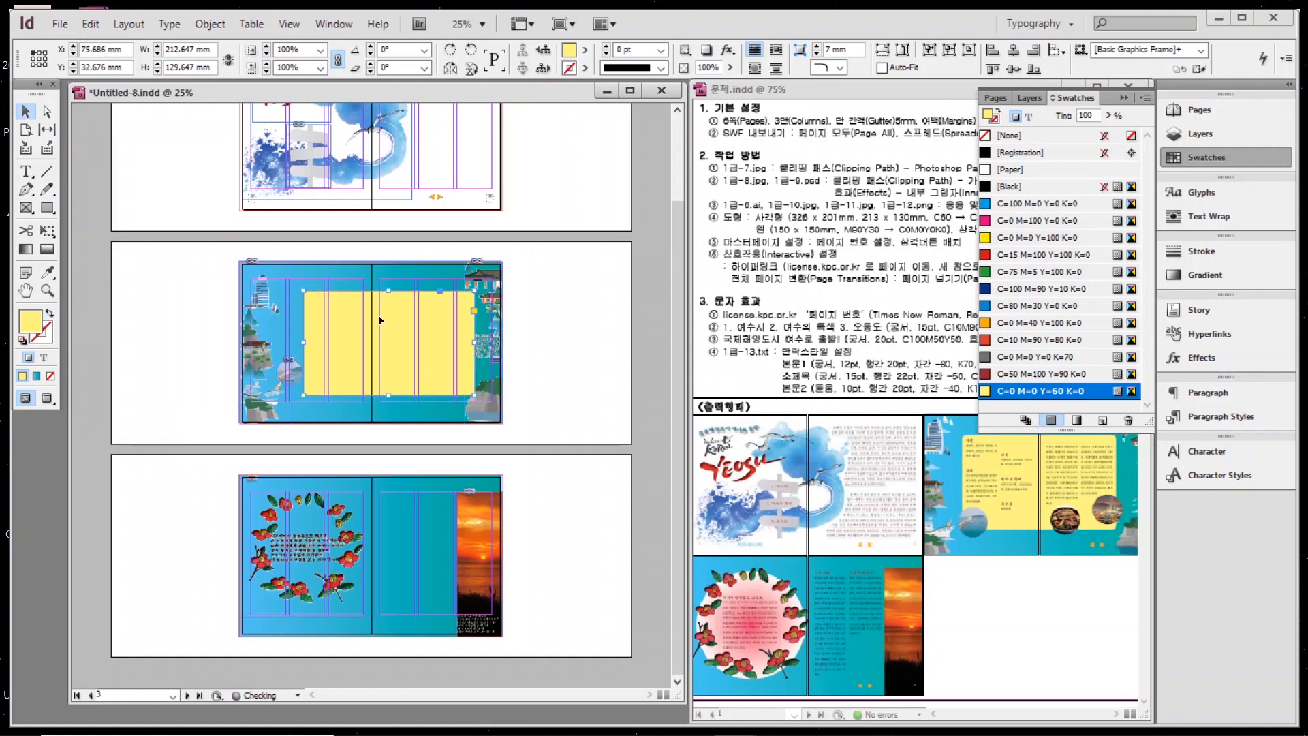
key("Left")
key("Left")
key("Left")
key("Left")
key("Left")
key("Left")
key("Left")
key("Left")
key("Left")
key("Left")
key("Left")
key("Left")
key("Left")
key("Left")
key("Left")
key("Left")
key("Left")
key("Left")
key("Left")
key("Left")
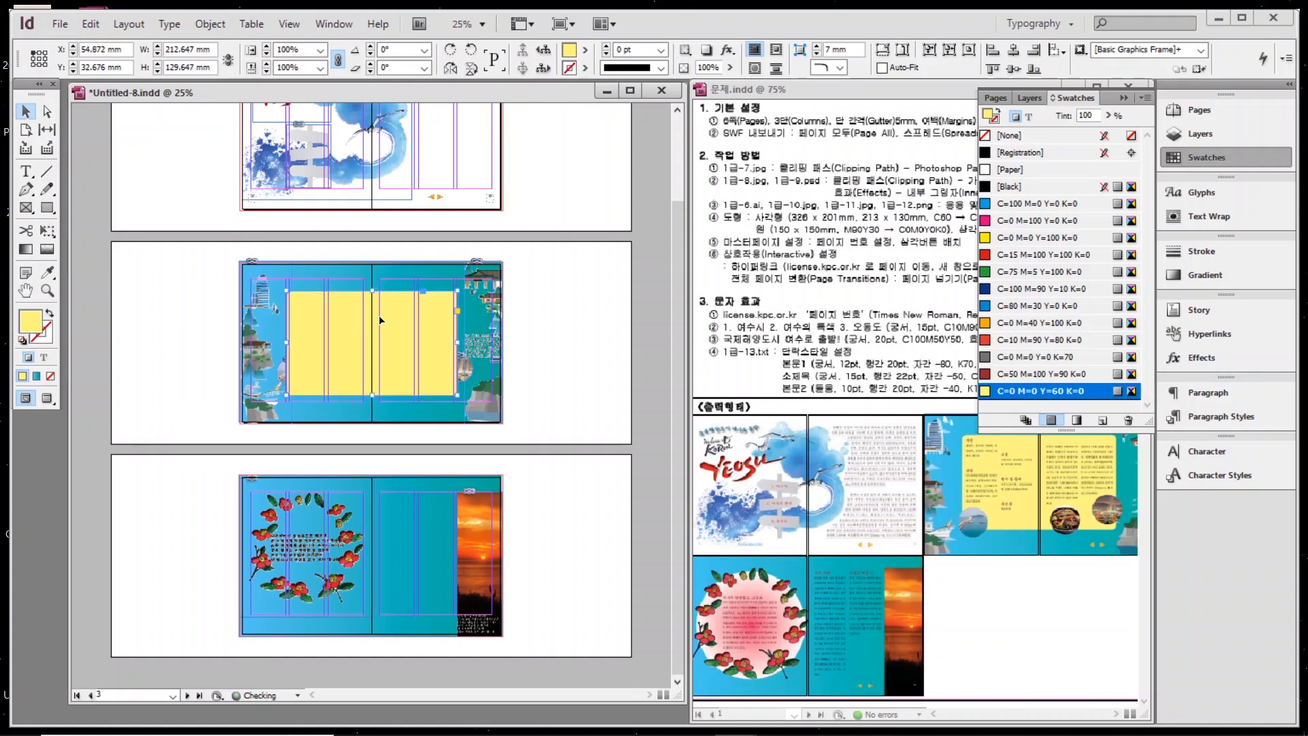
key("ctrl+equal")
key("ctrl+equal")
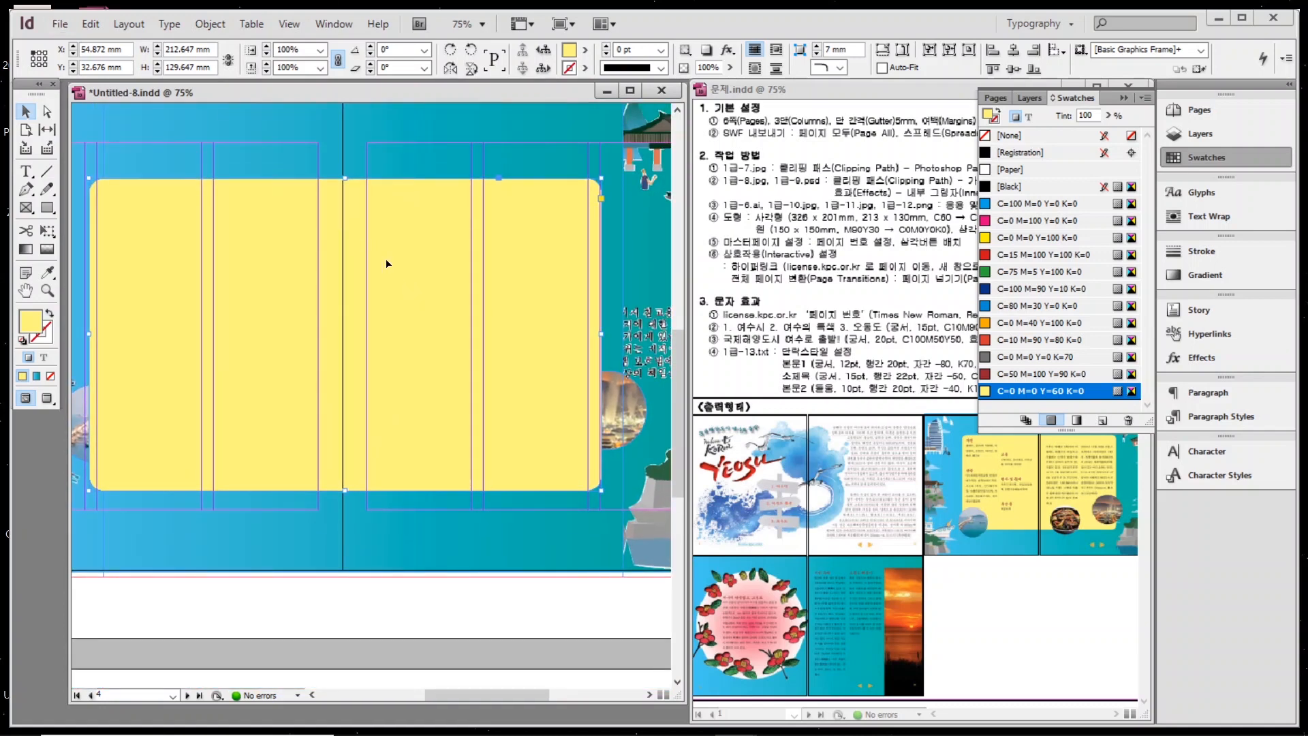
right_click(423, 265)
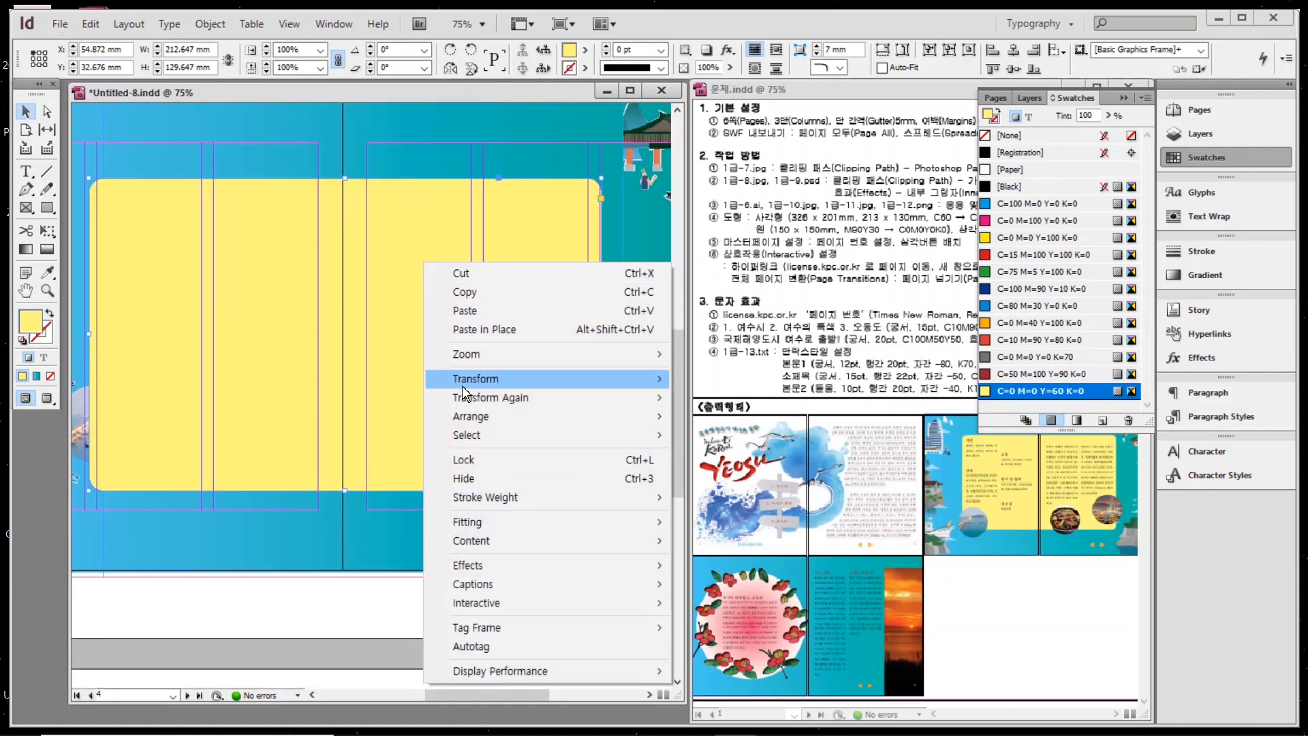
mouse_move(463, 386)
mouse_move(469, 426)
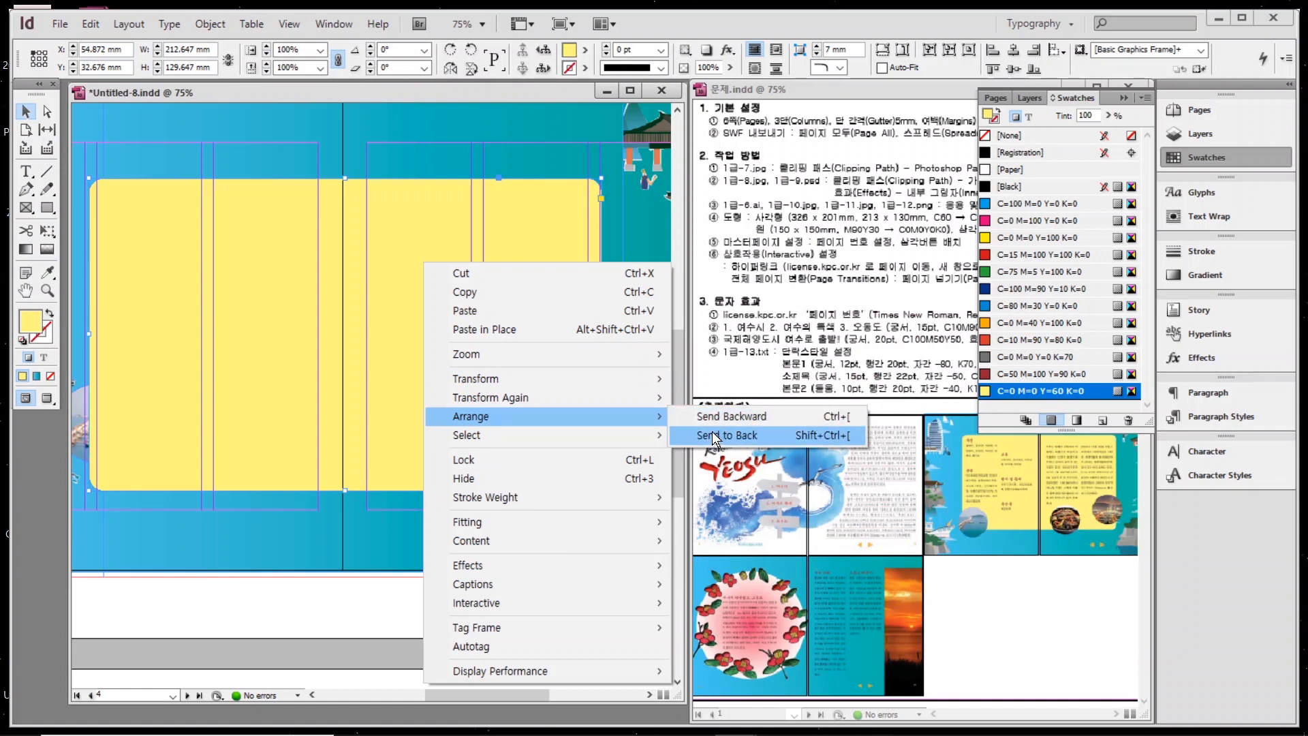
left_click(404, 222)
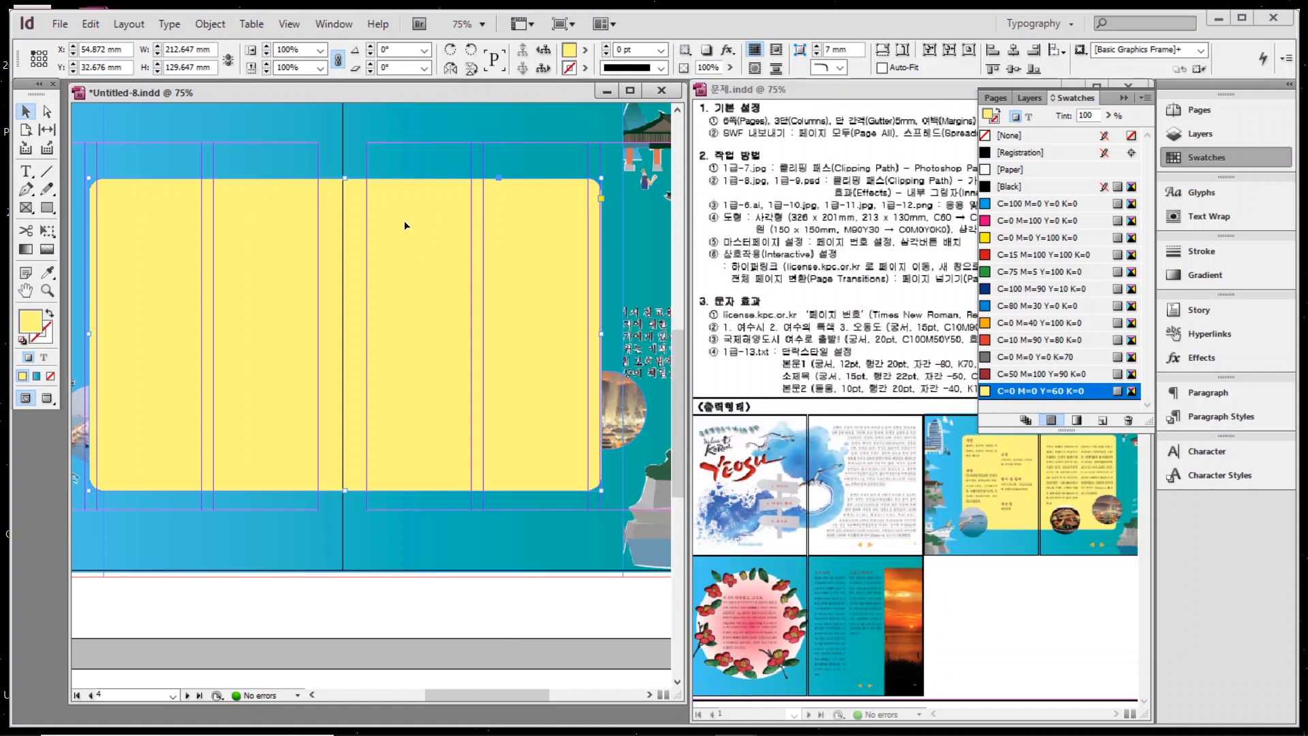
Send the yellow rectangle backward so it sits behind the circular photos.
right_click(409, 295)
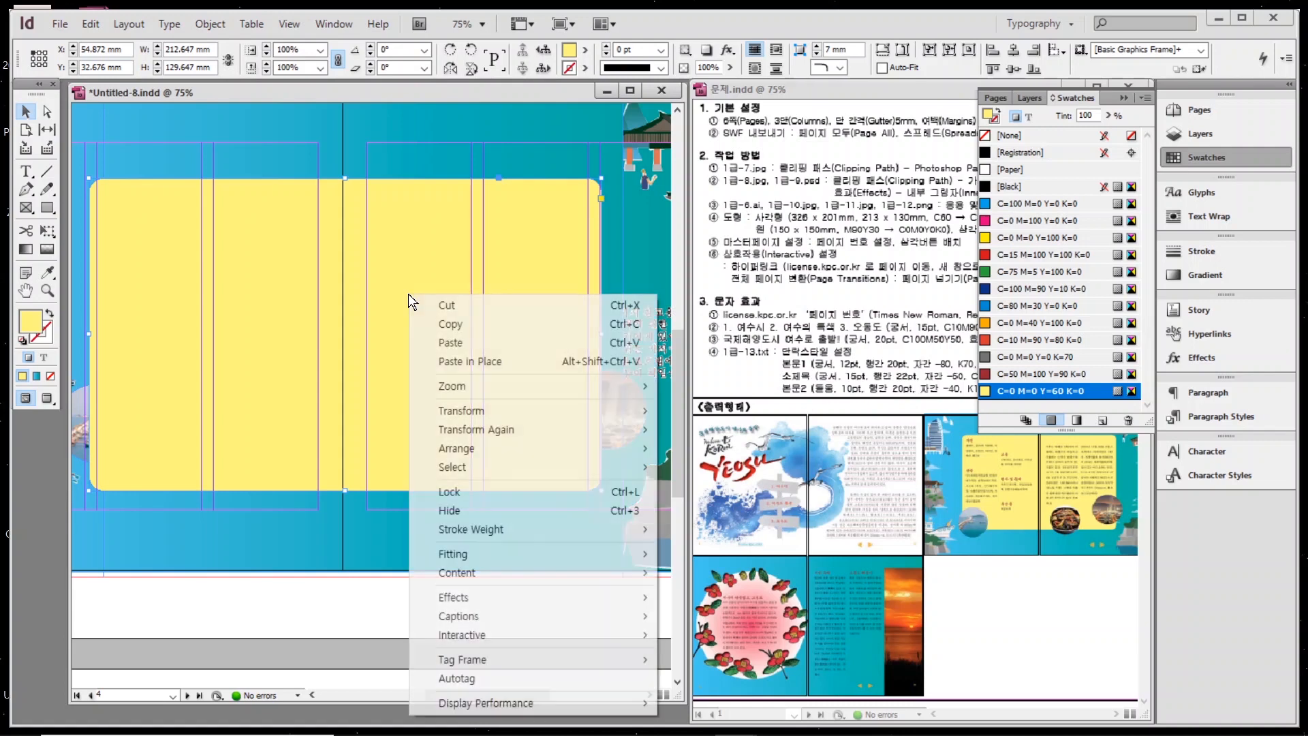
mouse_move(459, 409)
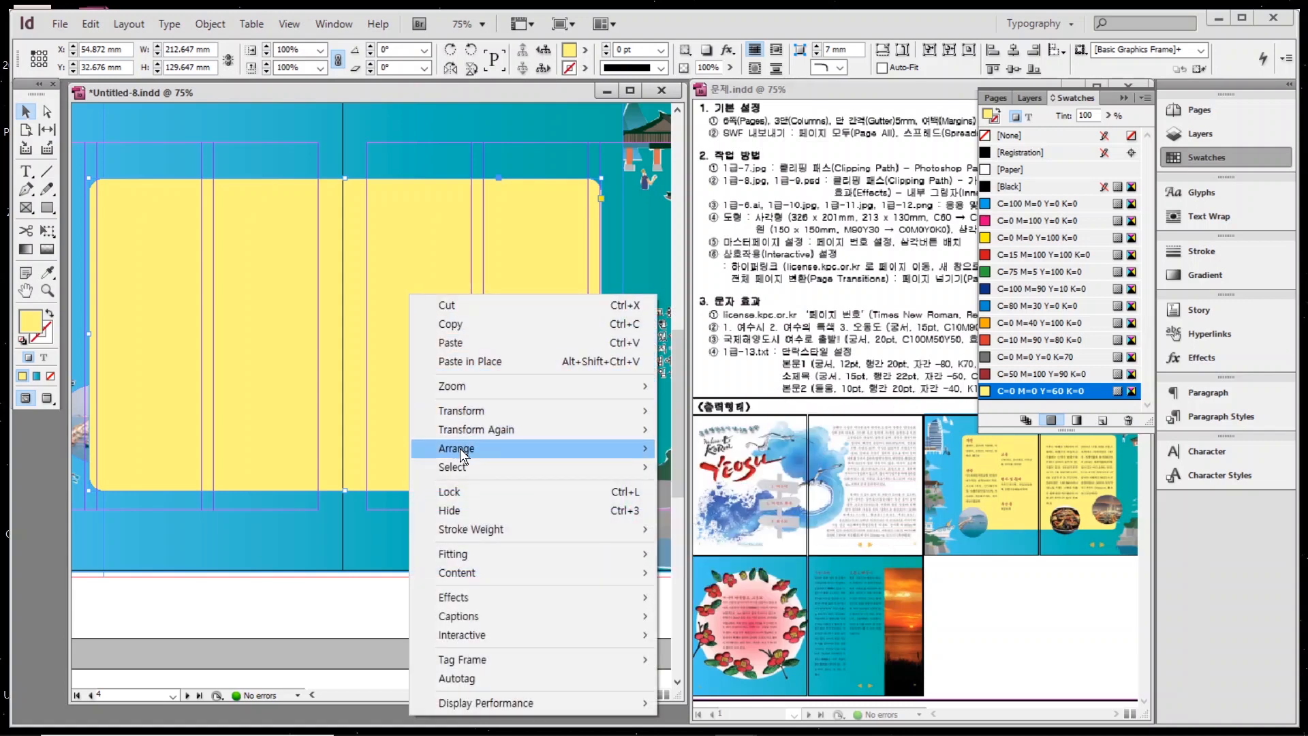
mouse_move(460, 448)
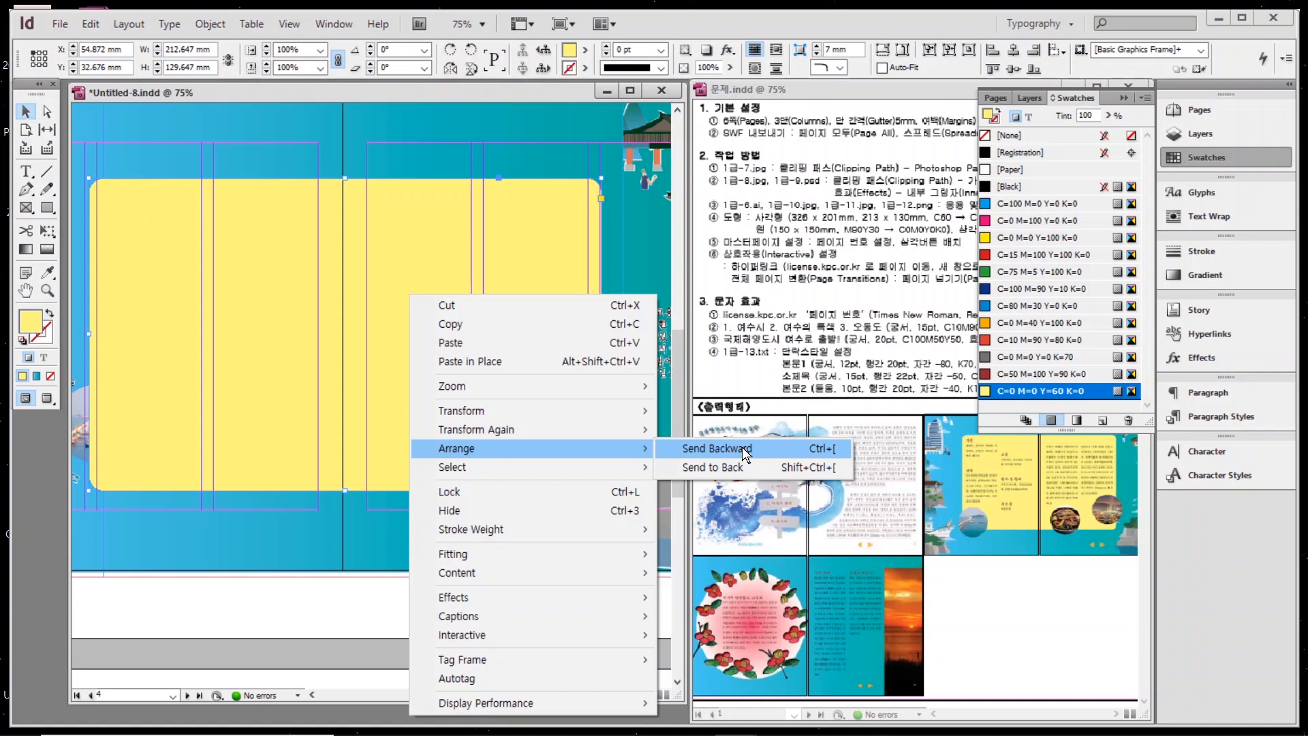
left_click(746, 450)
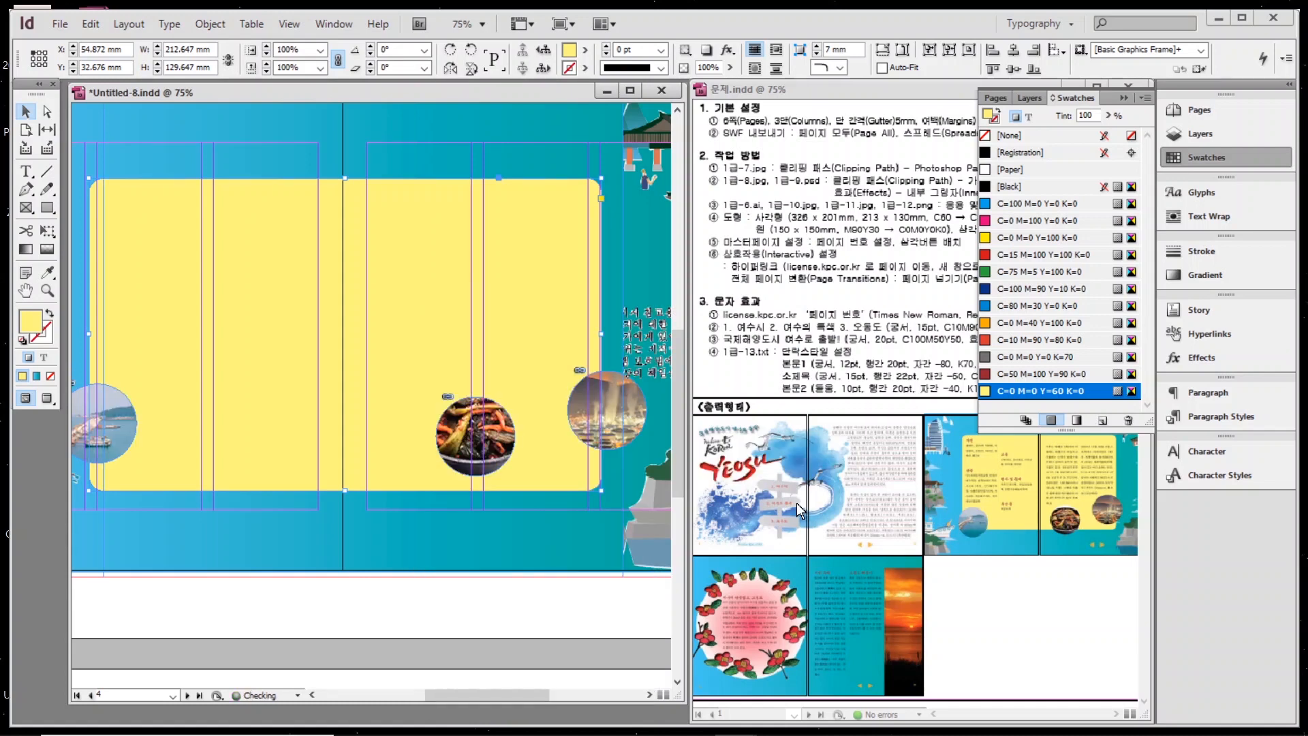
scroll(345, 408, "down", 3)
key("ctrl+minus")
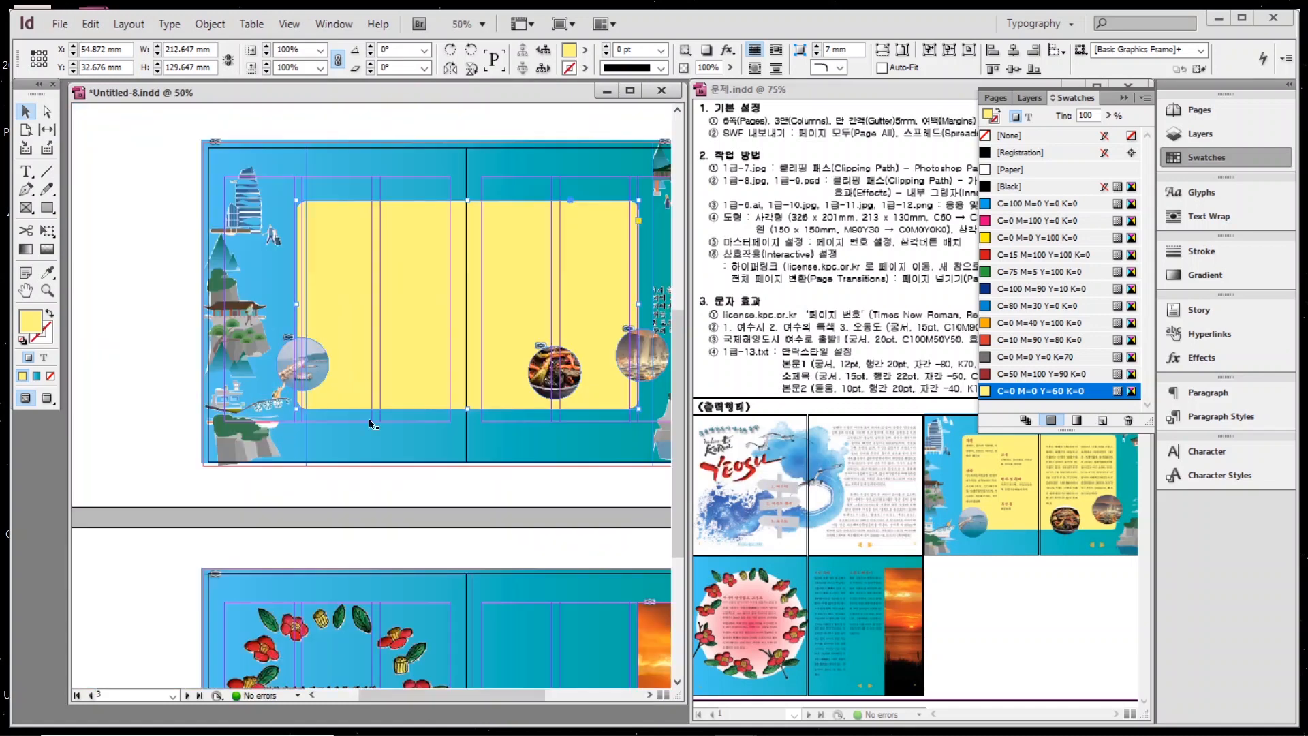
scroll(369, 418, "down", 4)
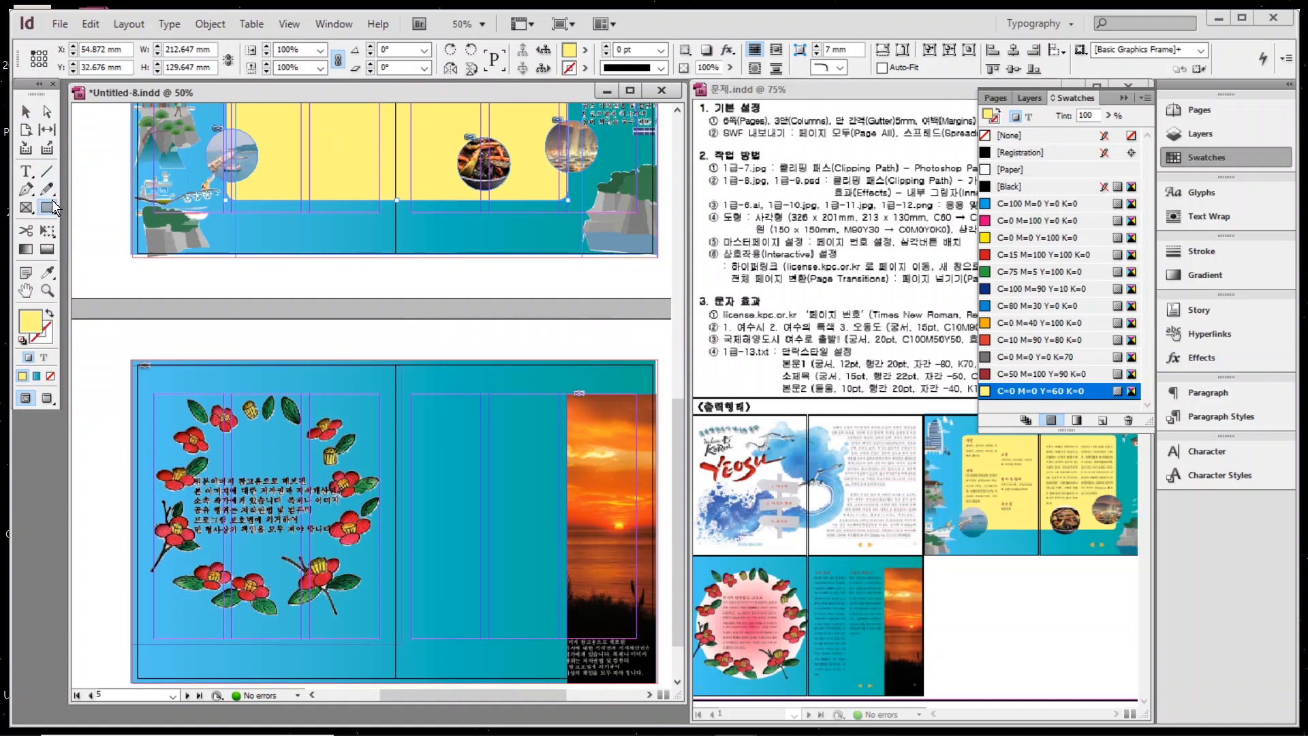
left_click_drag(52, 199, 96, 225)
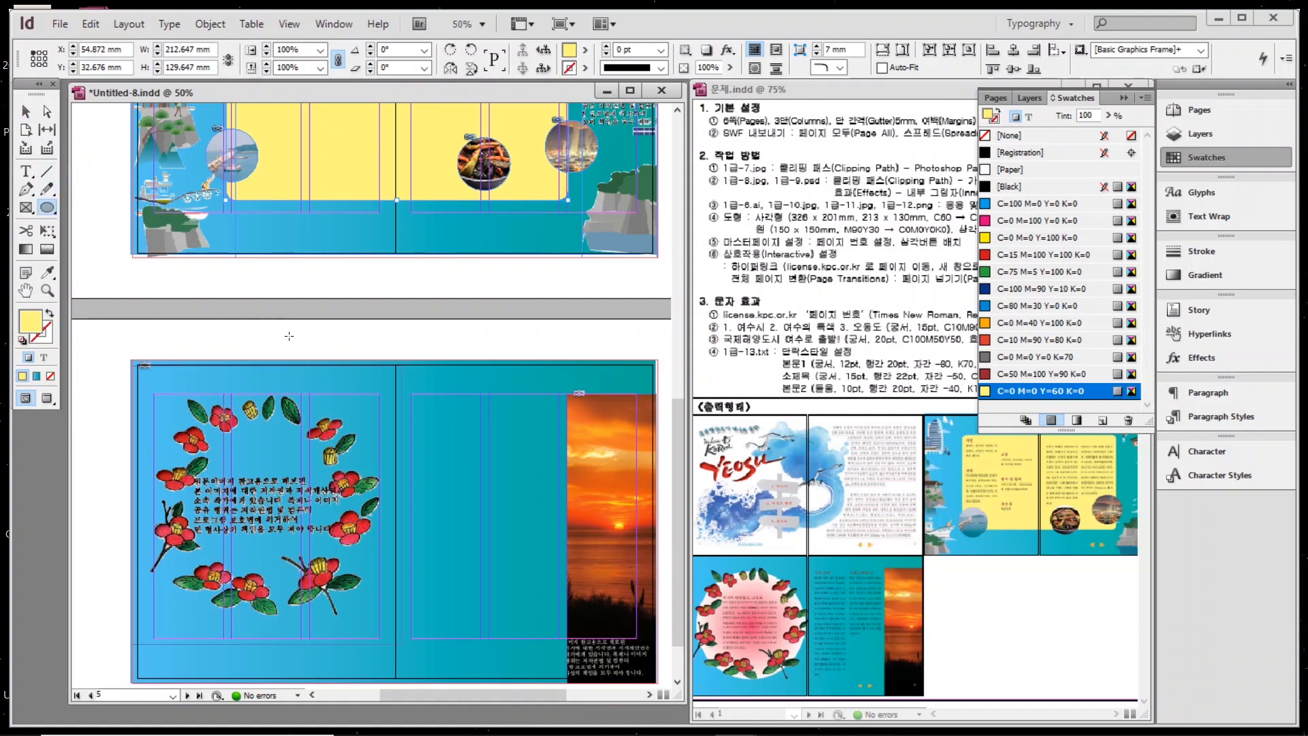
Draw a 150 × 150 mm circle filled with the pink-to-white gradient swatch.
left_click(179, 358)
type("150")
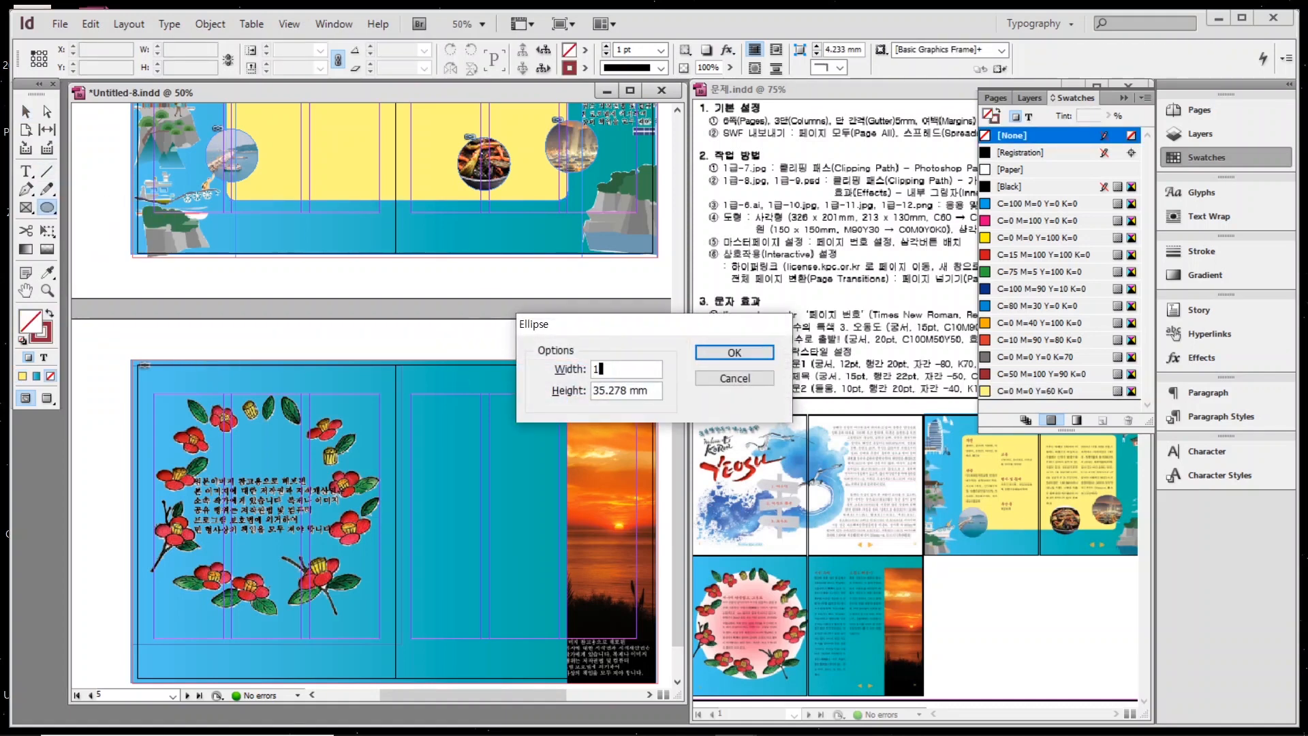
key("Tab")
type("150")
key("Return")
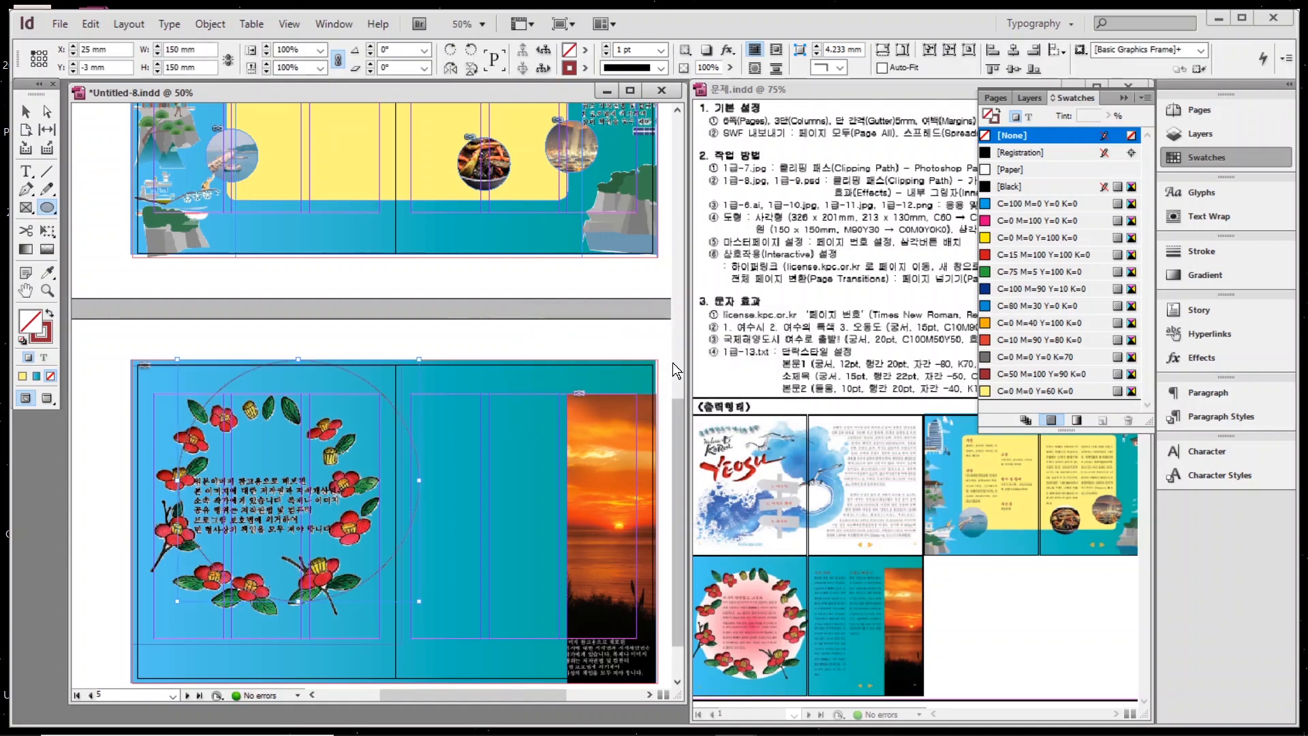
left_click(51, 311)
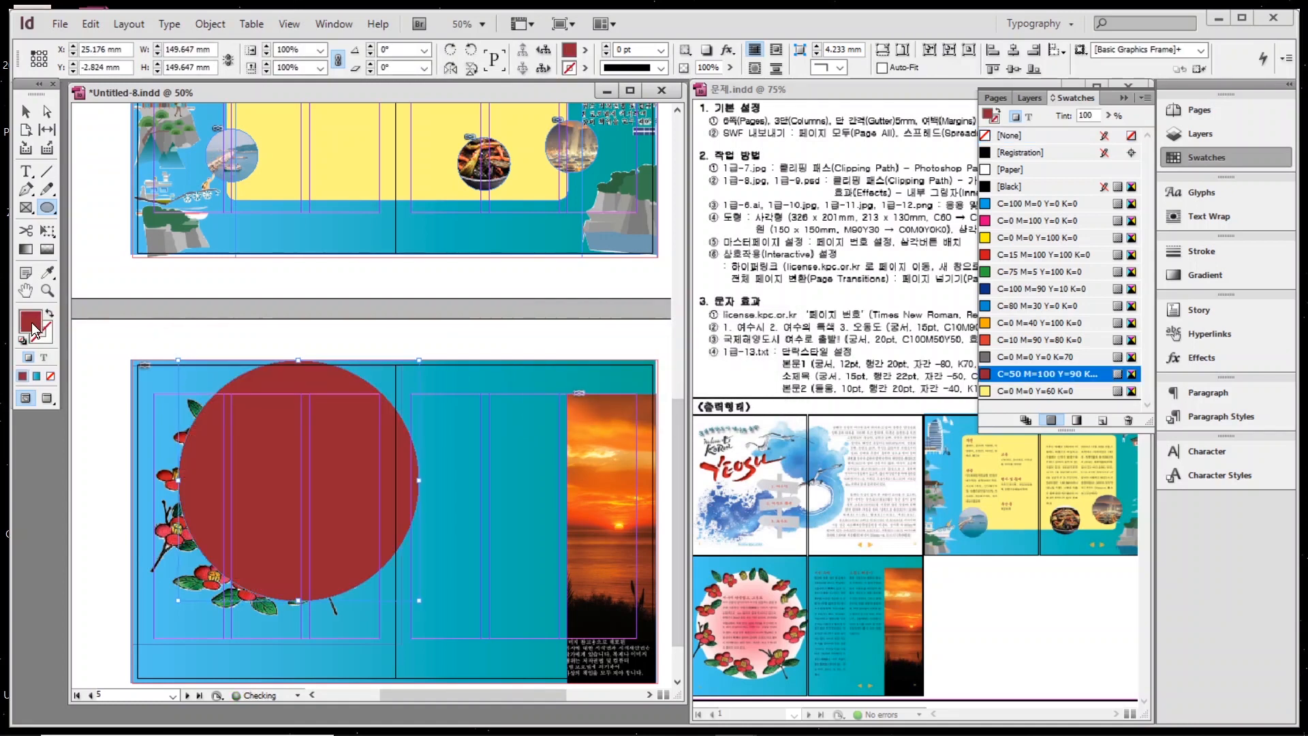
left_click(1076, 421)
left_click(1015, 154)
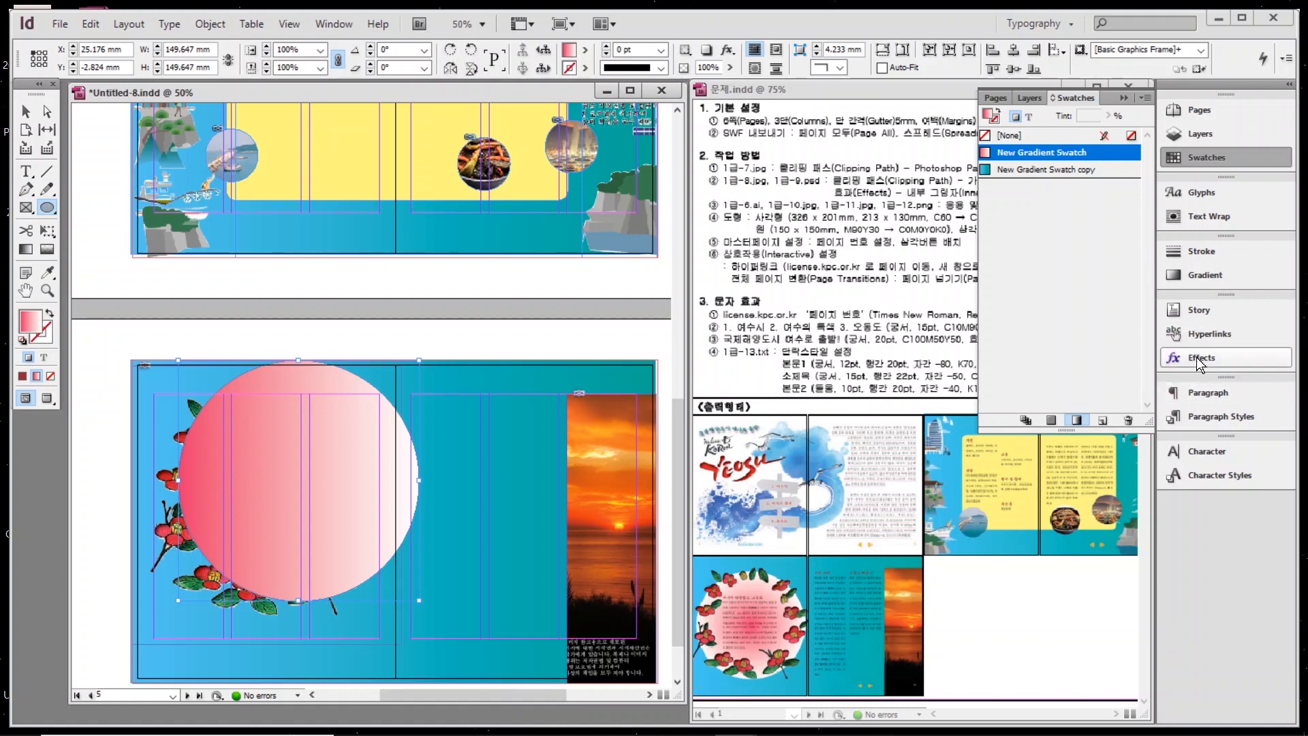
Make the circle's gradient Radial, reposition it, and send it behind the flower wreath.
left_click(1198, 275)
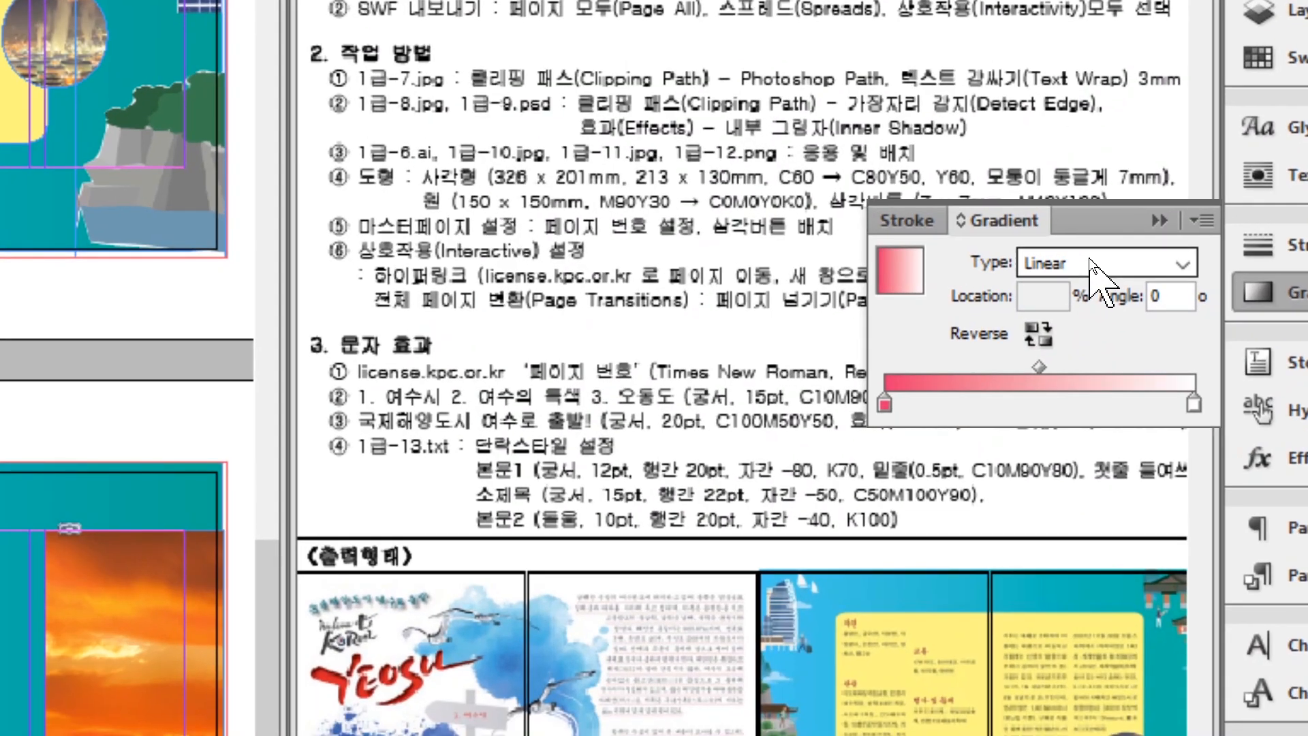
left_click(1089, 259)
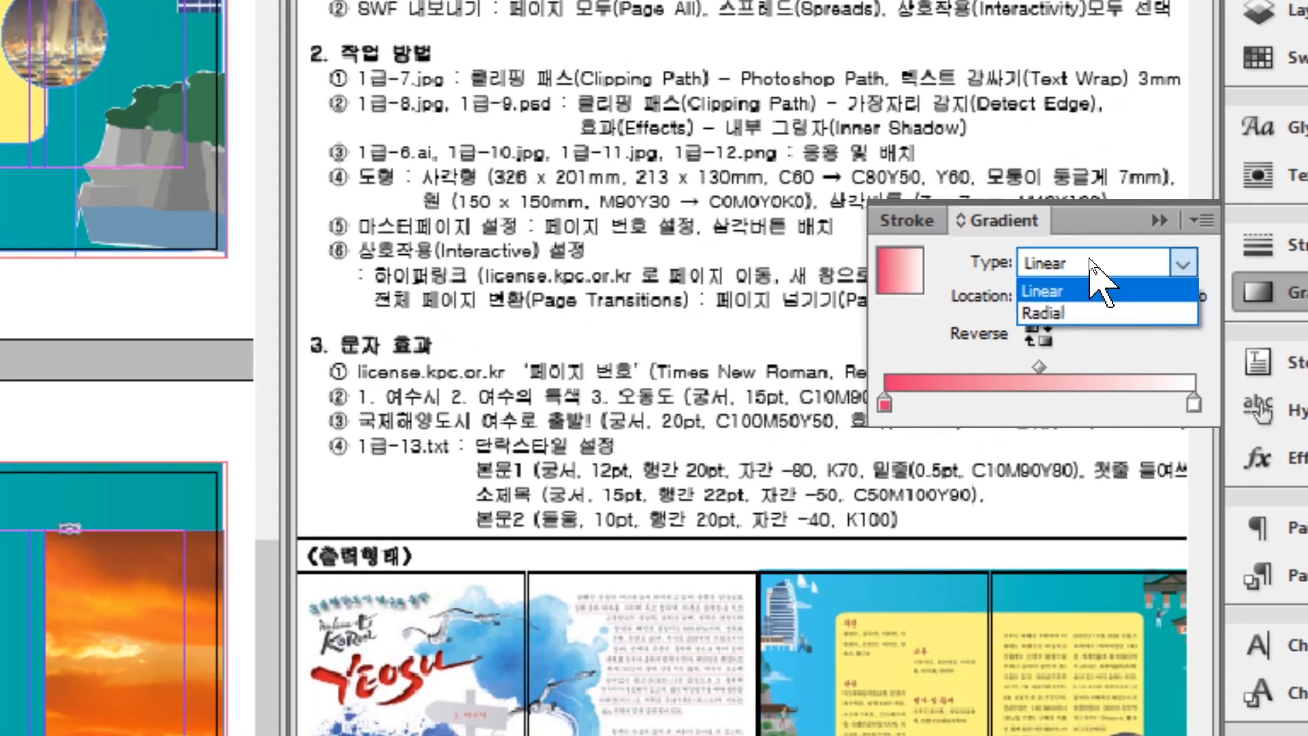
left_click(1067, 313)
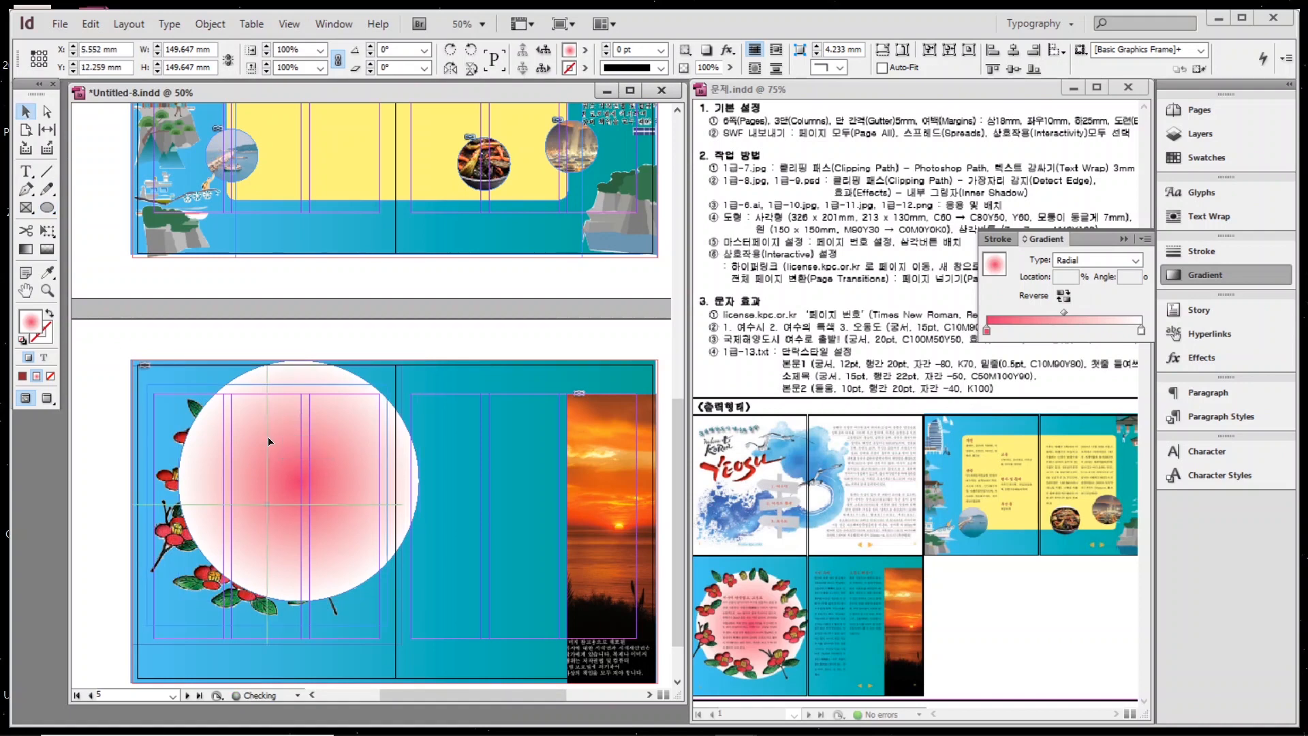
left_click_drag(307, 435, 276, 466)
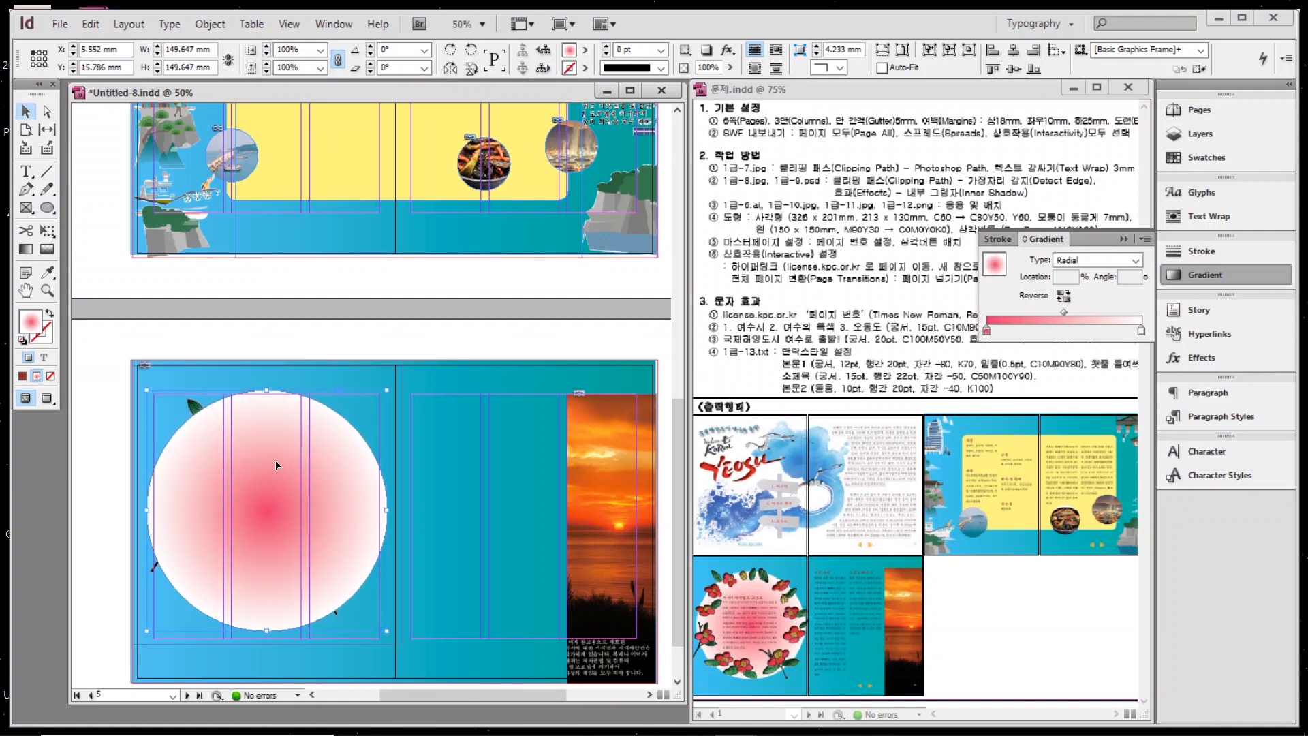
key("ctrl+[")
key("ctrl+shift+a")
scroll(394, 267, "down", 2)
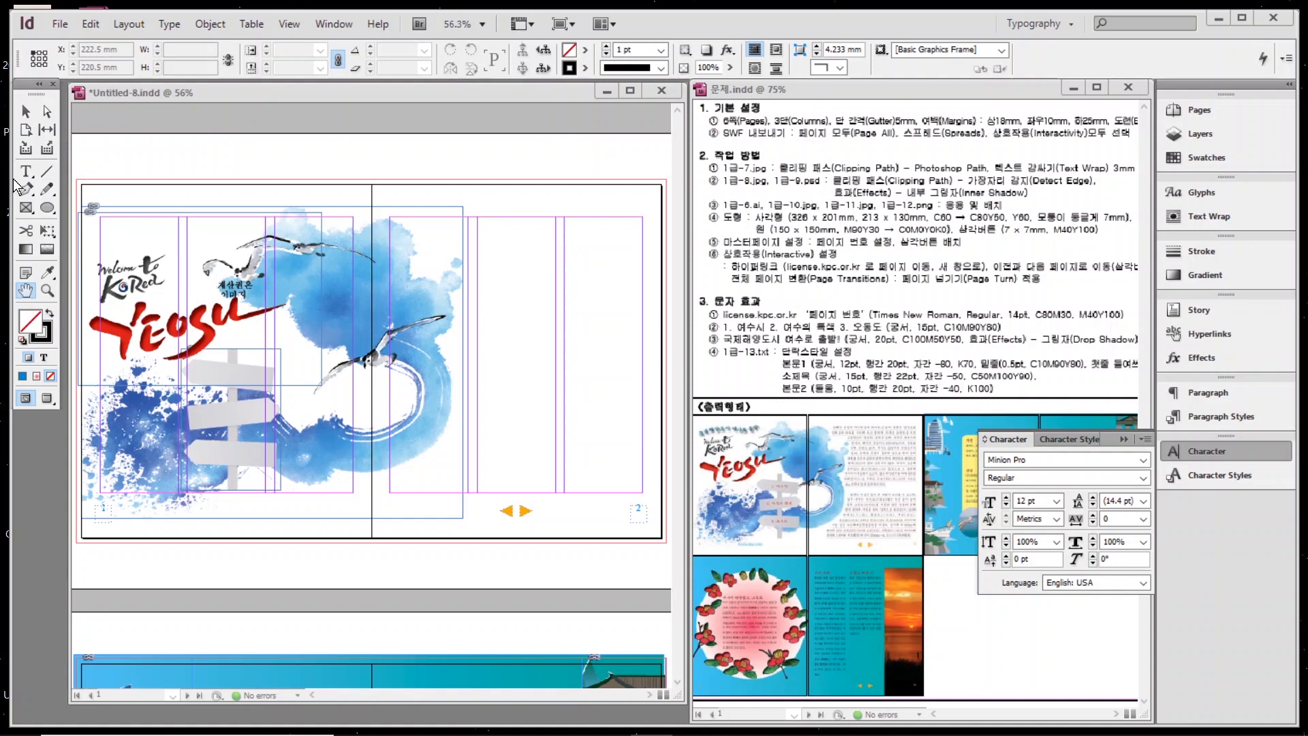
Add a text frame below the signpost reading 'license.kpc.or.kr' in Times New Roman.
key("ctrl+equal")
key("ctrl+equal")
key("ctrl+equal")
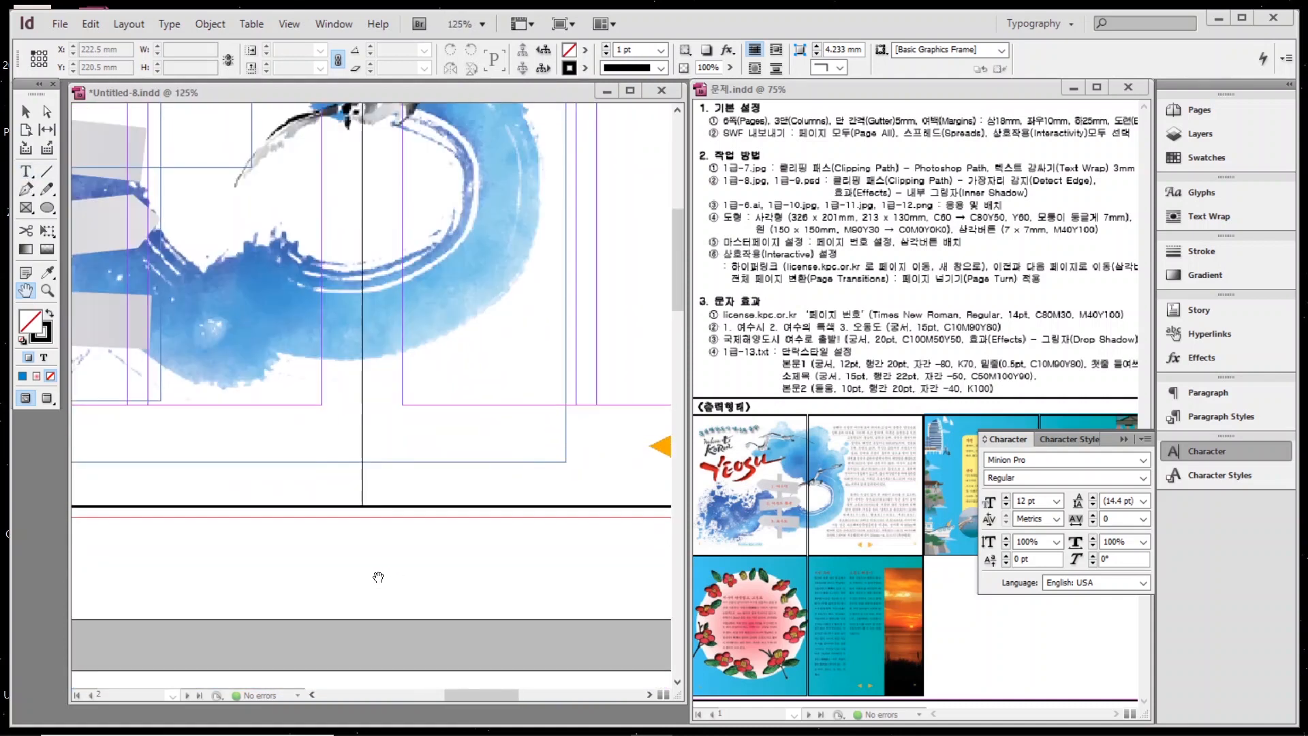
key("t")
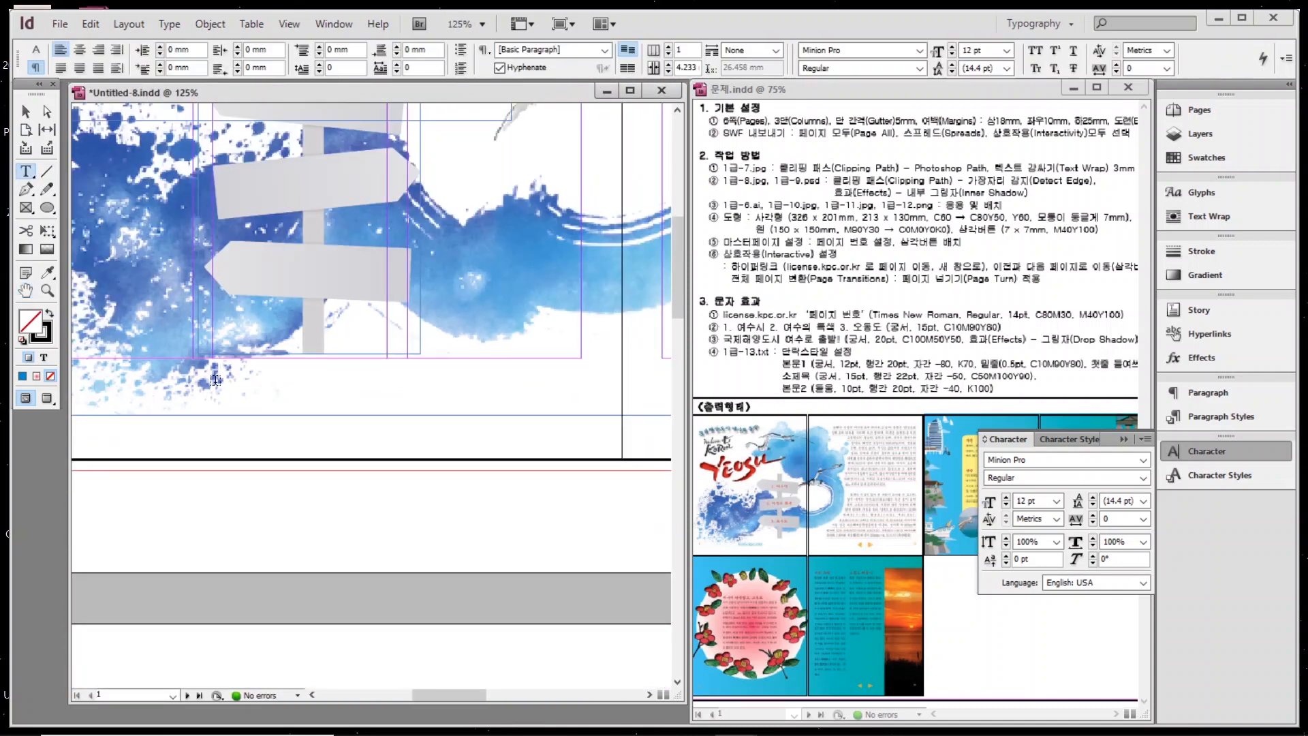
left_click_drag(197, 392, 423, 438)
type("license.kpc.or.")
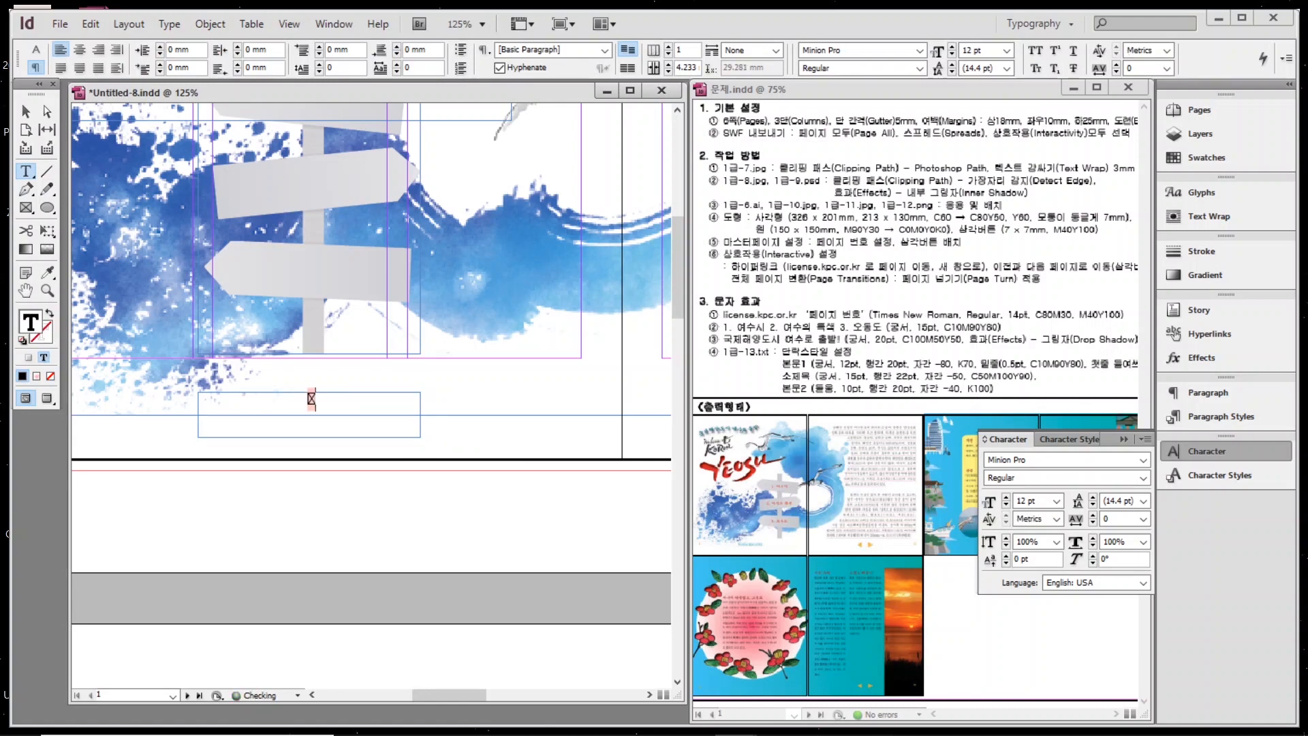
type("kr")
key("ctrl+a")
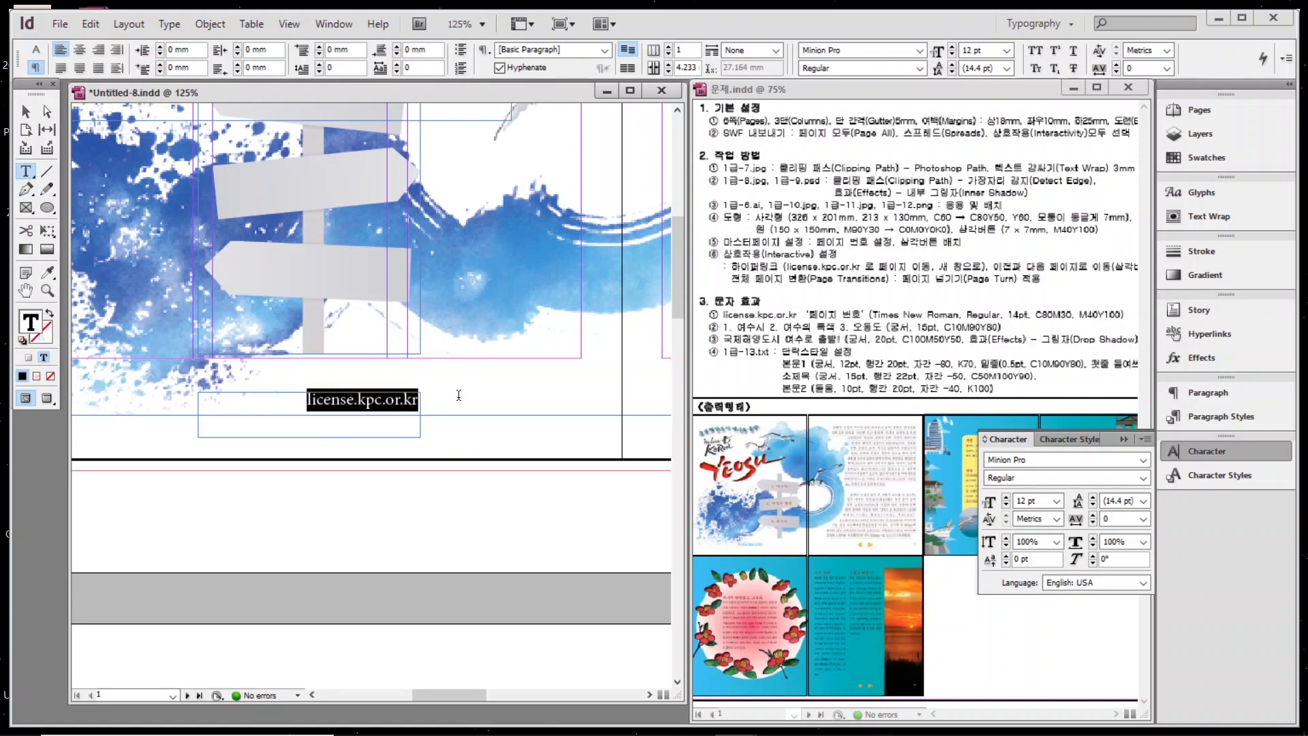
left_click(1213, 449)
left_click(1210, 449)
triple_click(1020, 458)
type("Times New Roman")
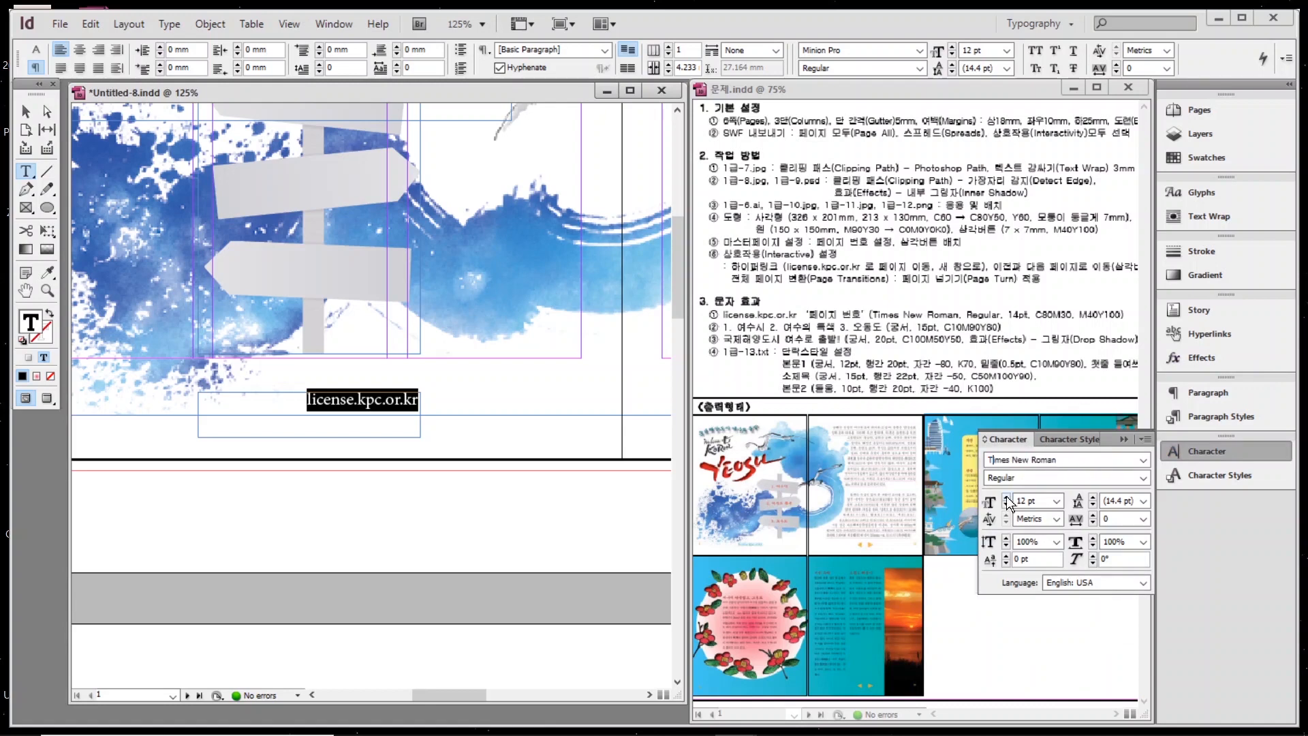
key("Return")
Colour the URL text with the C=80 M=30 Y=0 K=0 blue swatch.
left_click(1199, 158)
left_click(1007, 205)
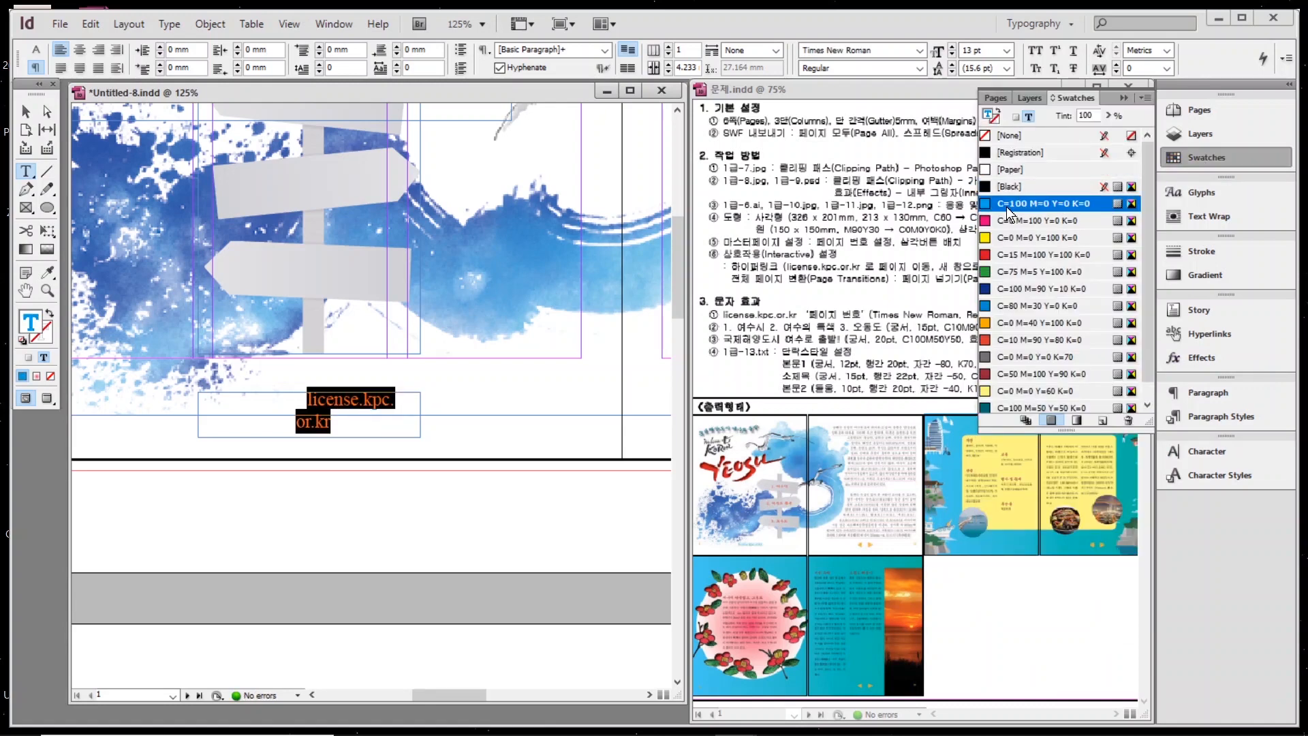
left_click(1007, 305)
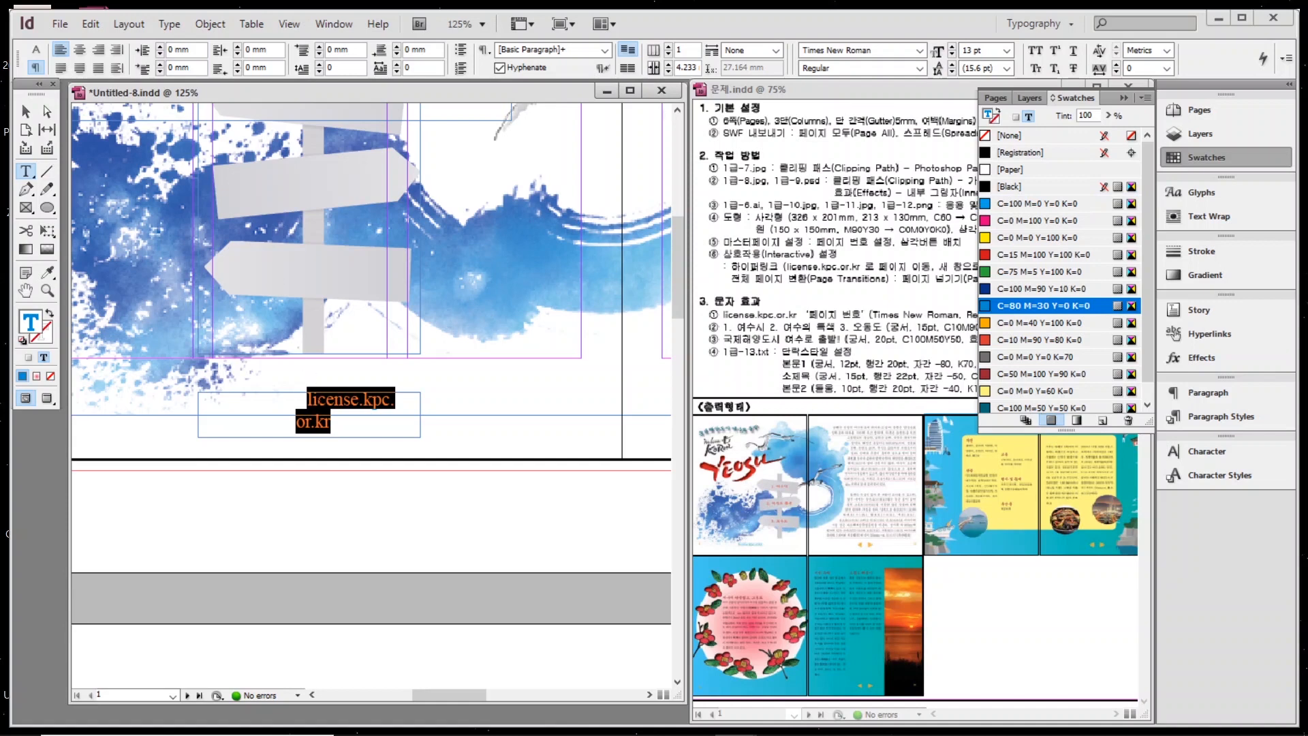
left_click(232, 428)
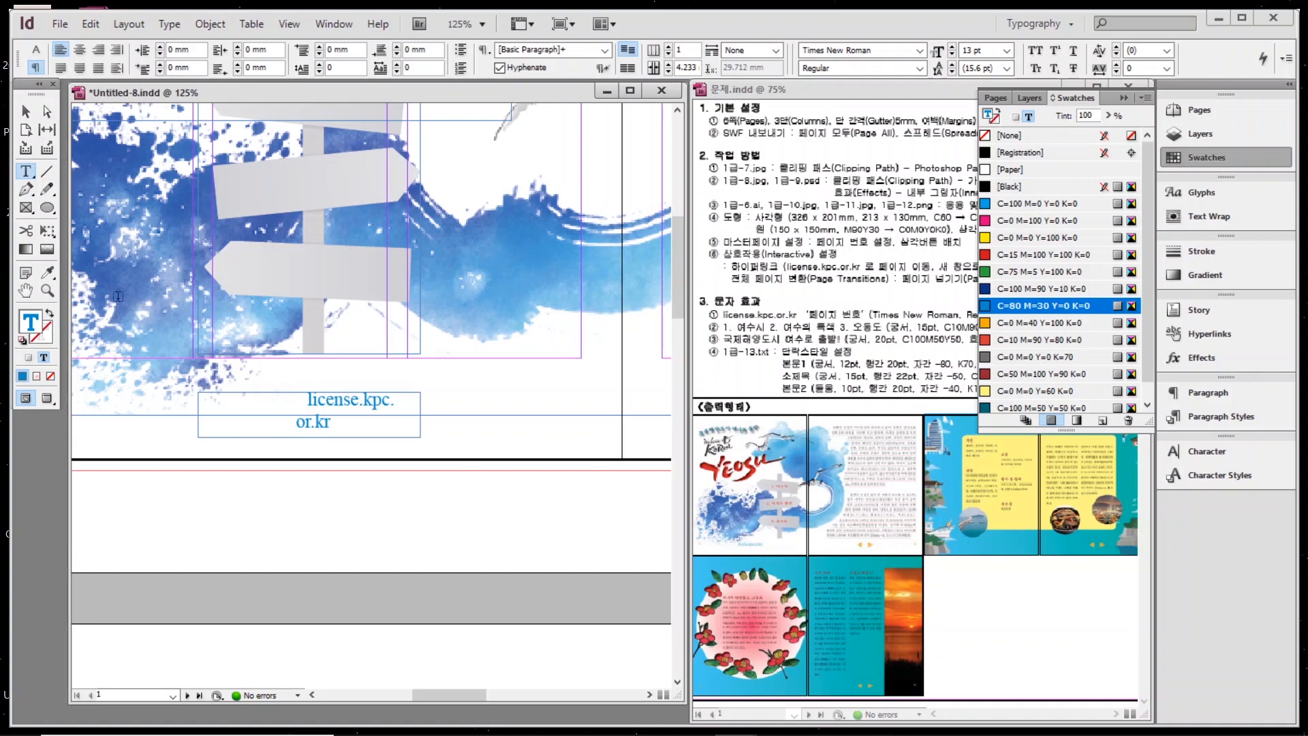
Set the URL frame's Text Frame Options to Ignore Text Wrap.
left_click(26, 111)
right_click(306, 422)
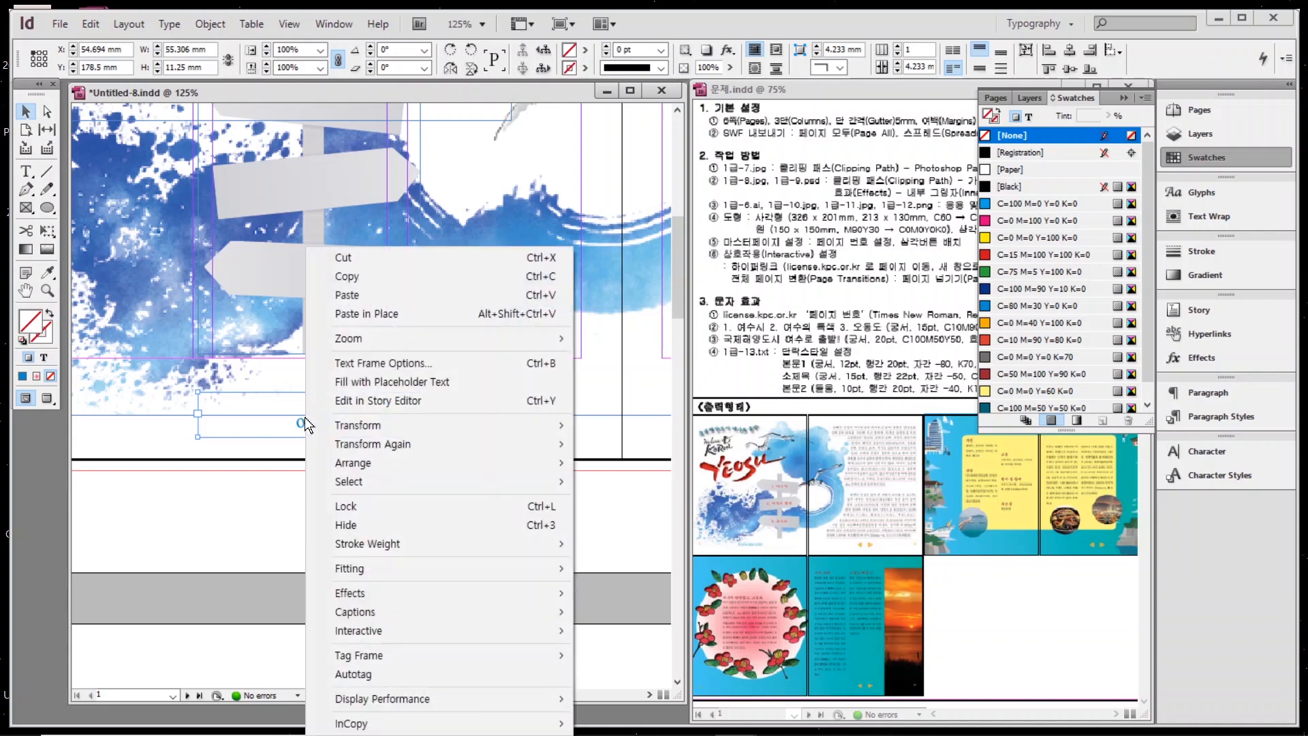
left_click(379, 361)
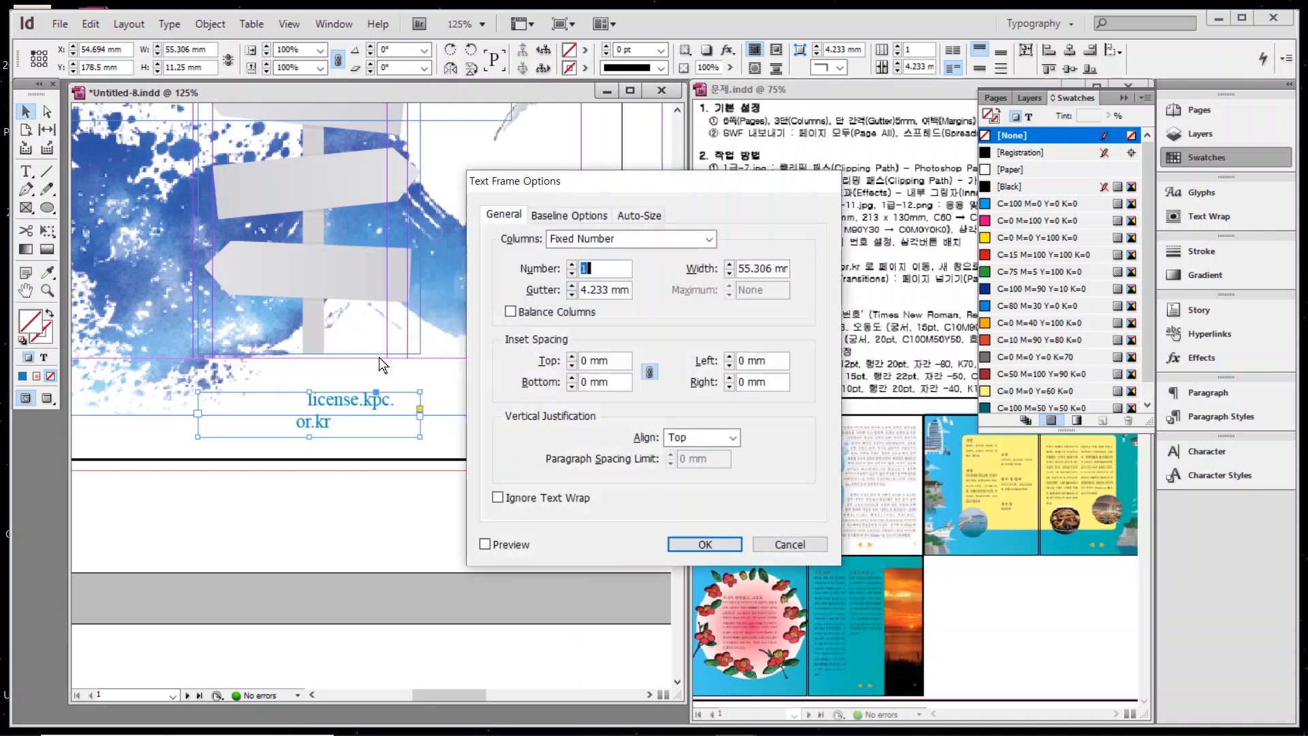
left_click(504, 497)
left_click(684, 545)
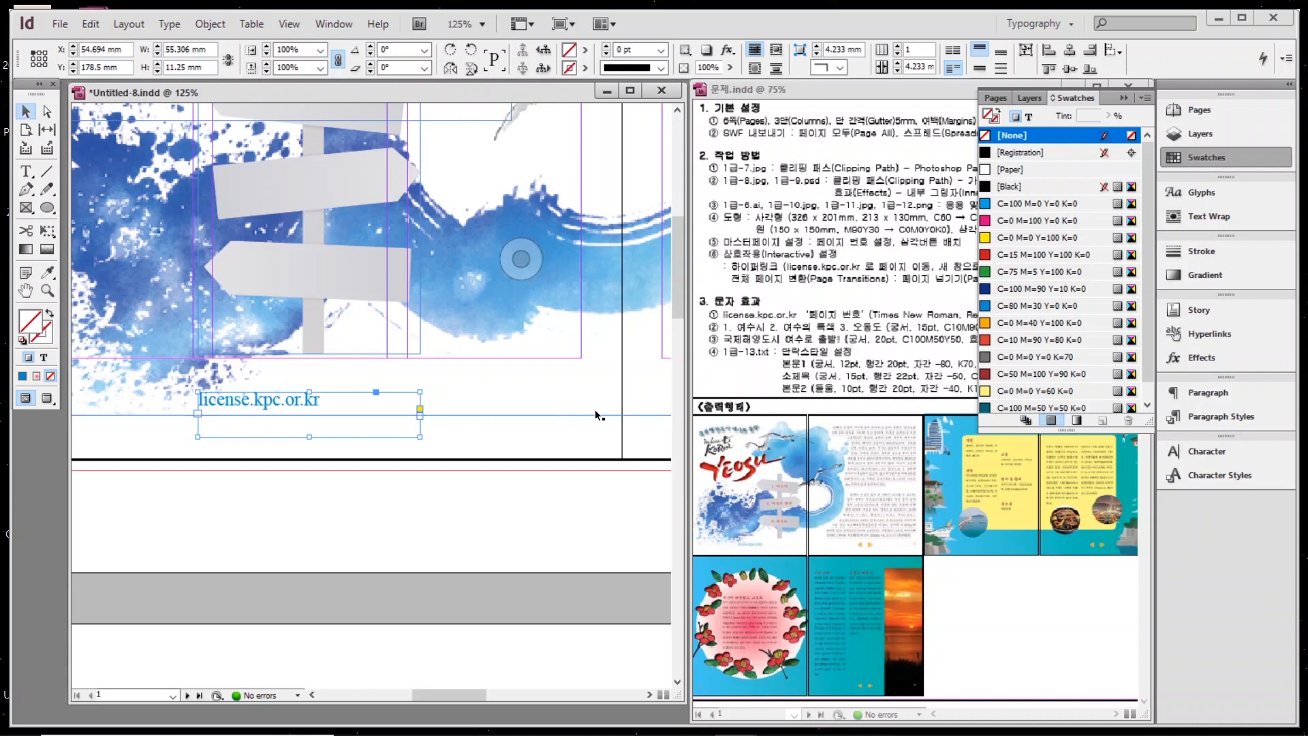
Centre-align the URL text within its frame.
double_click(304, 405)
key("ctrl+shift+c")
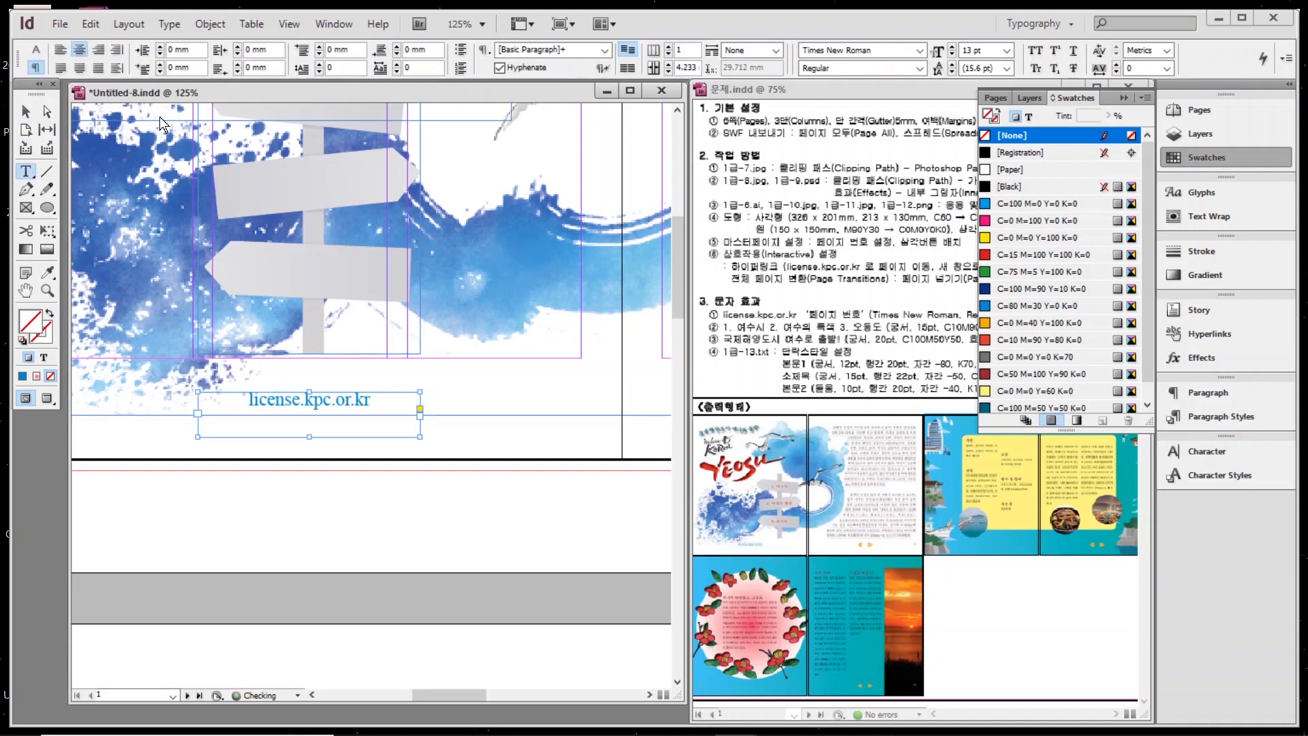
mouse_move(308, 399)
left_mouse_down()
mouse_move(372, 401)
mouse_move(308, 415)
left_mouse_up()
left_click(307, 402)
key("Escape")
key("ctrl+minus")
key("ctrl+minus")
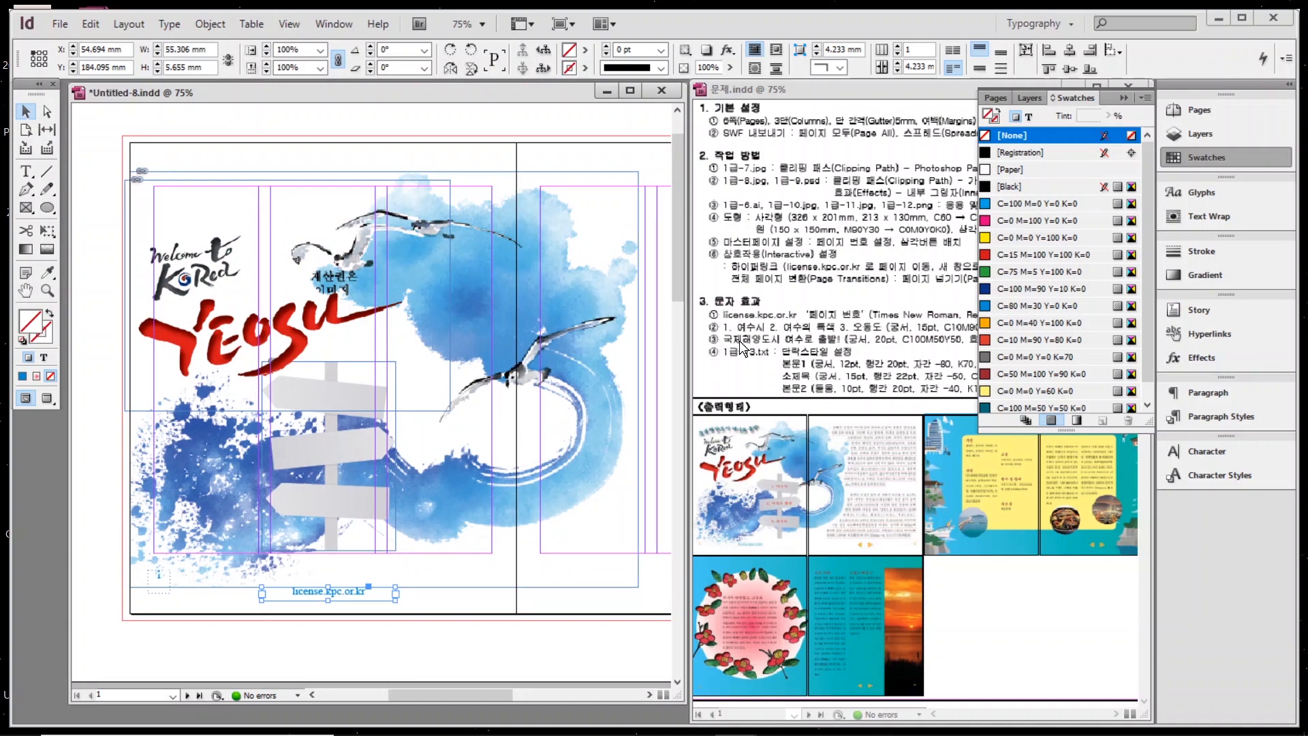
Draw a text frame on the top signpost board and type the label "1".
scroll(276, 443, "up", 2)
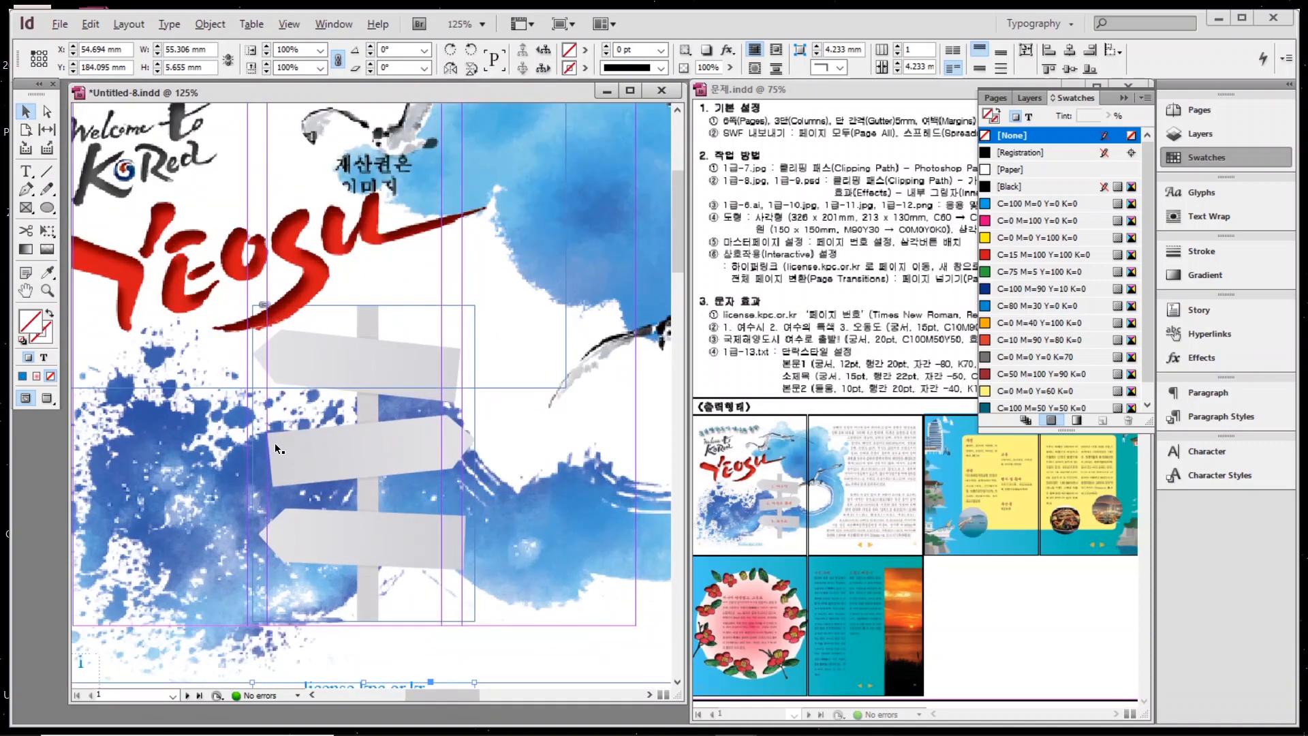
scroll(275, 448, "up", 1)
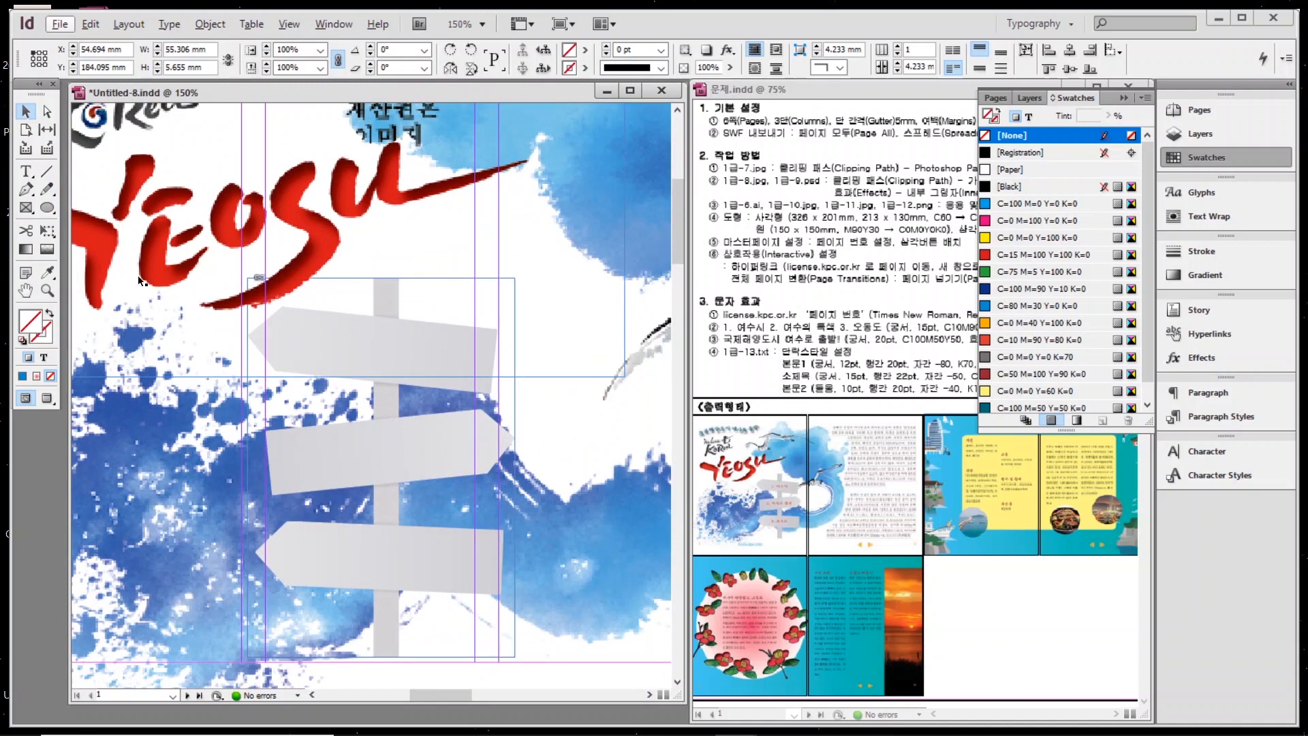
key("t")
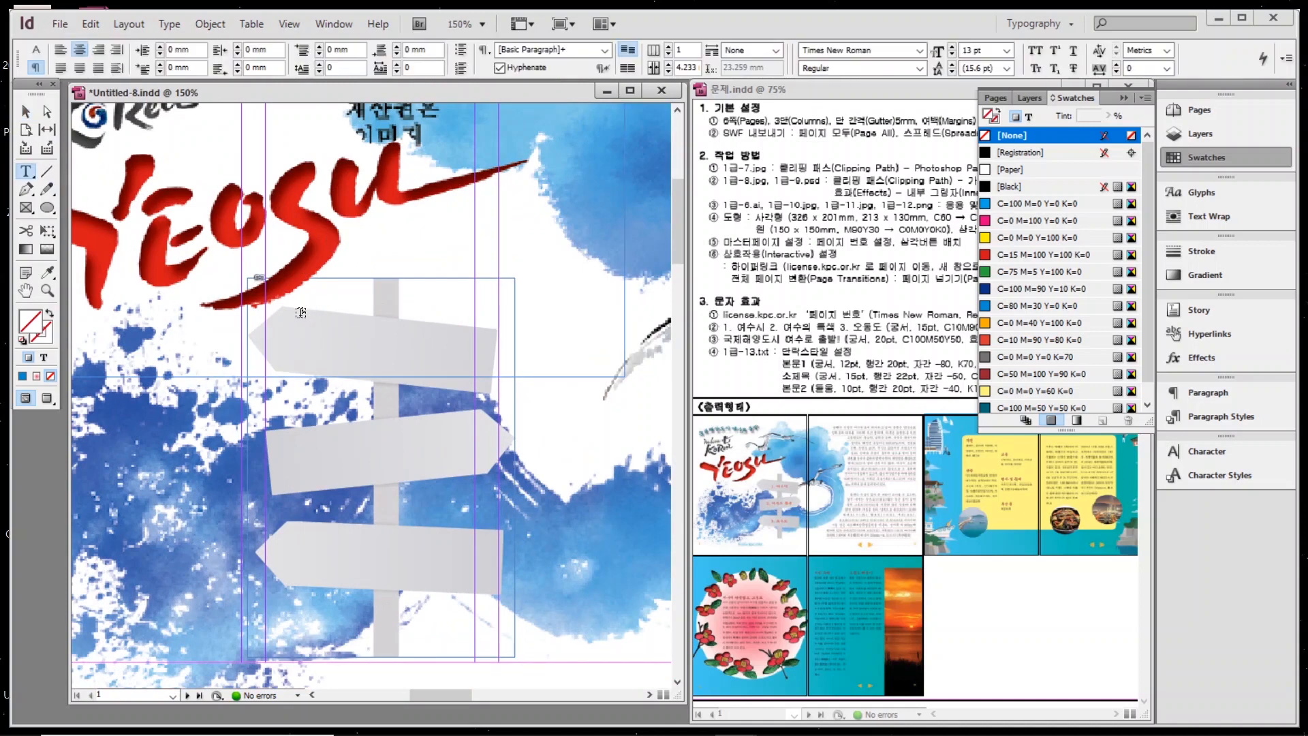
left_click_drag(301, 312, 449, 358)
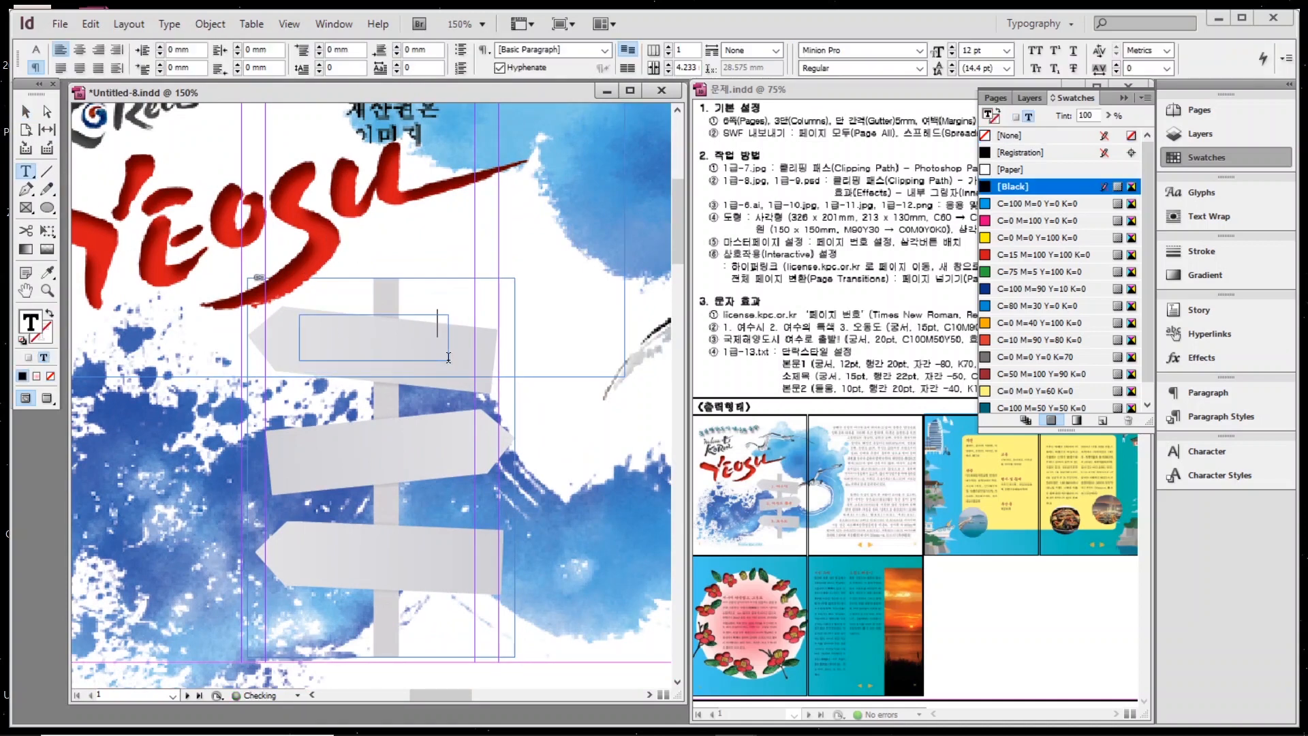
type("1")
key("Escape")
Turn on Ignore Text Wrap in the label frame's Text Frame Options.
right_click(451, 344)
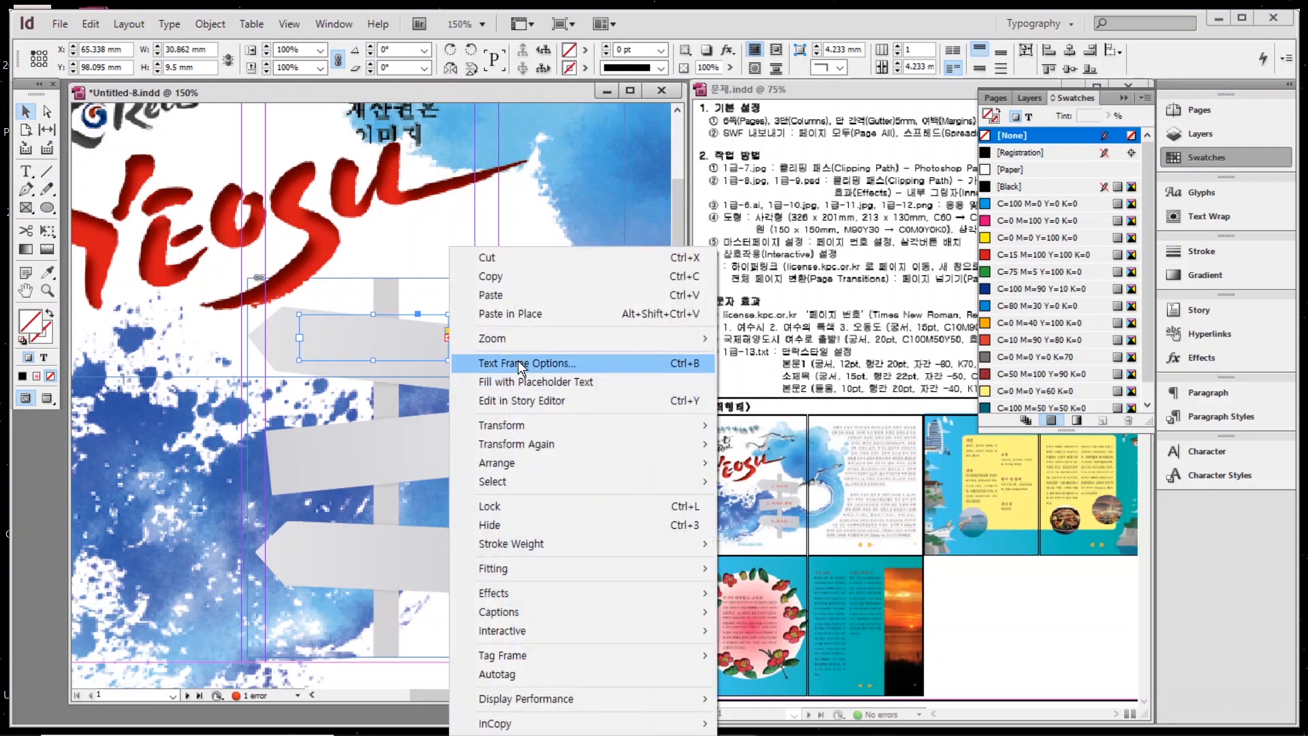
left_click(528, 363)
left_click(522, 503)
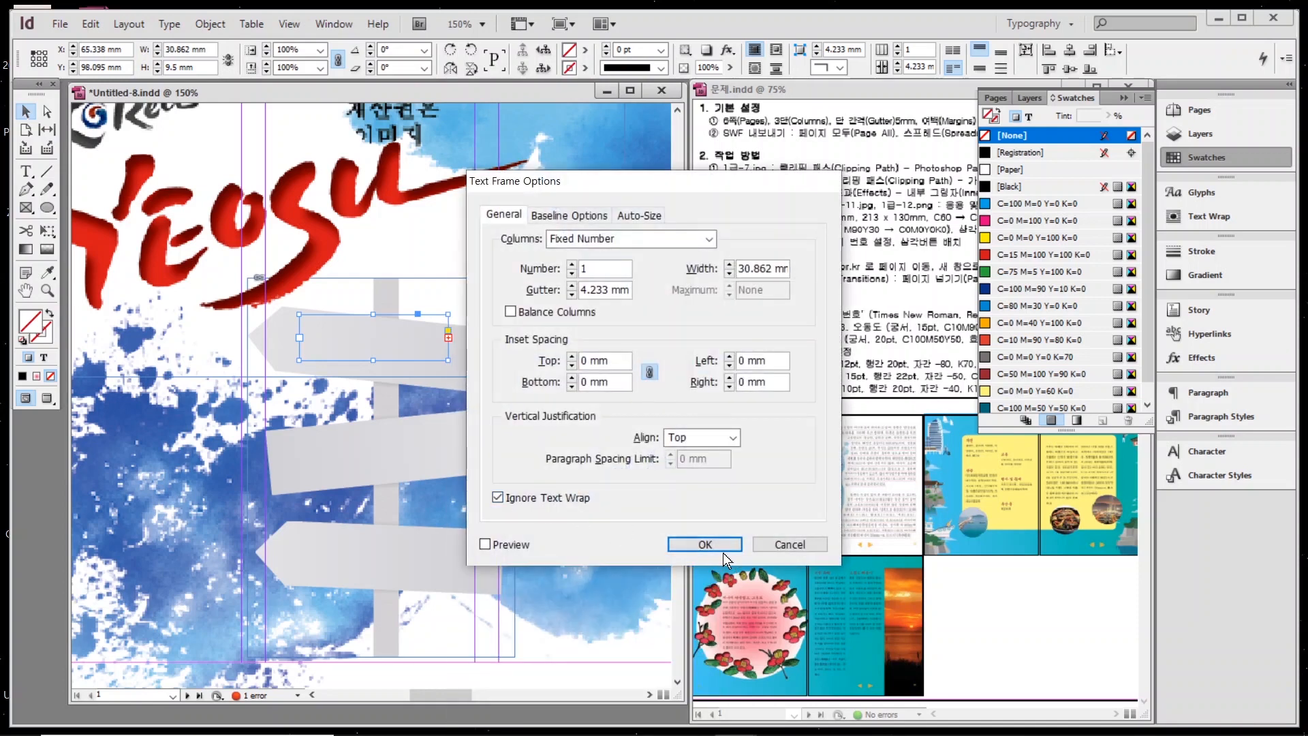
left_click(704, 544)
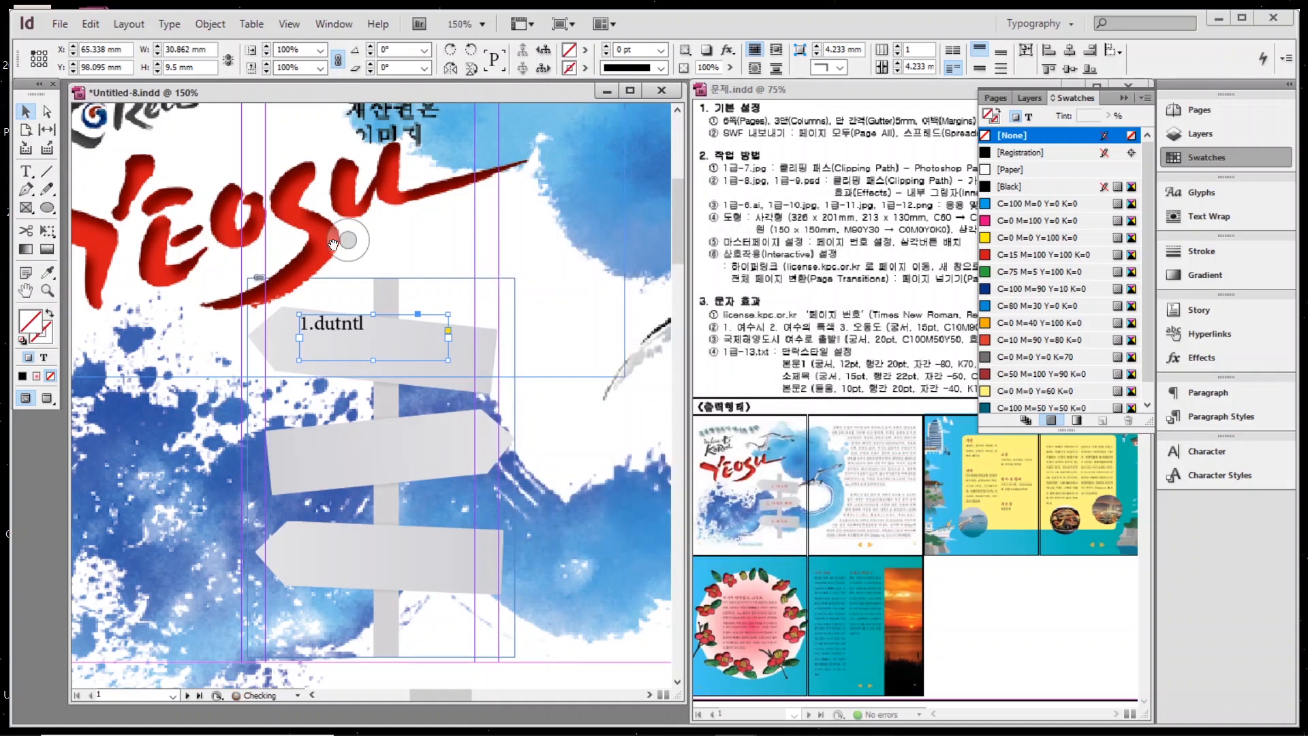
Make the top label read "1.여수시" in Gungsuh 15 pt, red C=10 M=90 Y=80 K=0.
double_click(310, 330)
left_click_drag(310, 328, 368, 328)
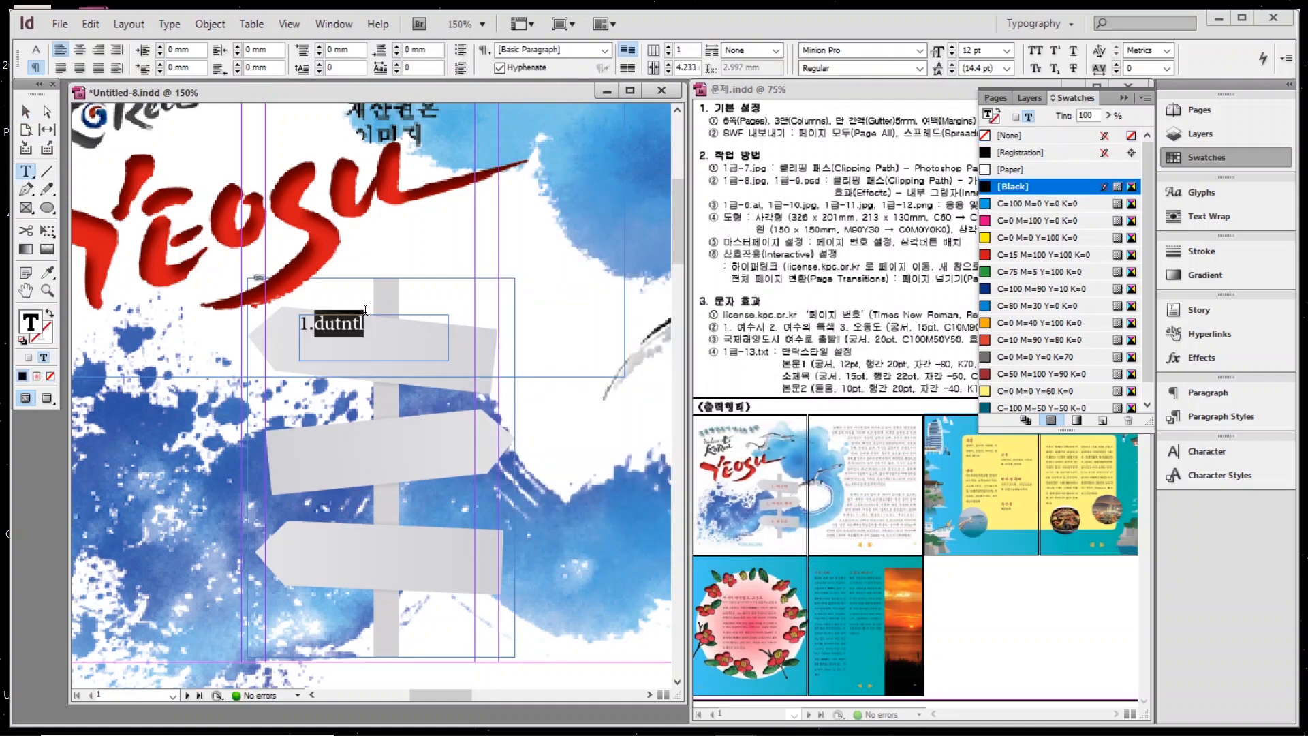
type(".여수시")
key("ctrl+a")
left_click(1190, 453)
triple_click(1061, 460)
type("Gungsuh")
key("Return")
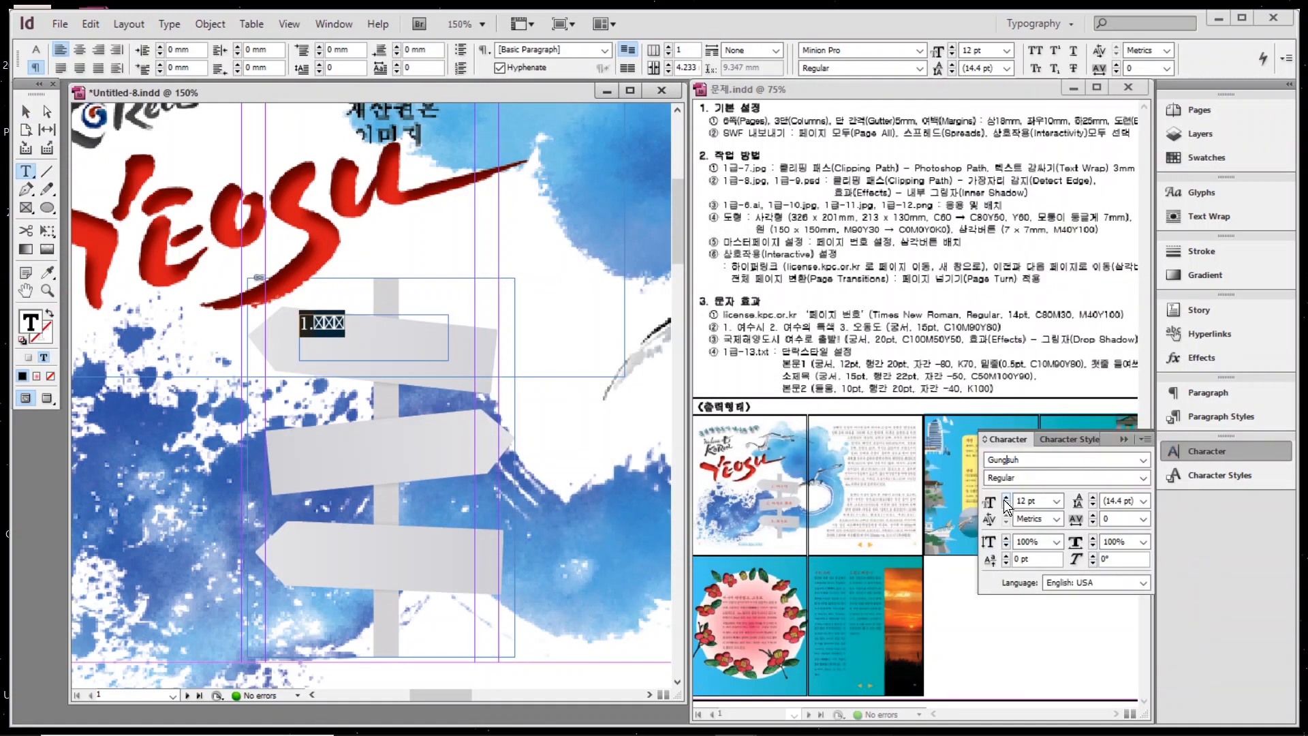
left_click(1006, 497)
left_click(1006, 497)
left_click(1006, 497)
left_click(1207, 158)
left_click(1042, 340)
Copy the label onto the lower boards and retype the middle one as "2. 여수의 특색".
left_click(25, 111)
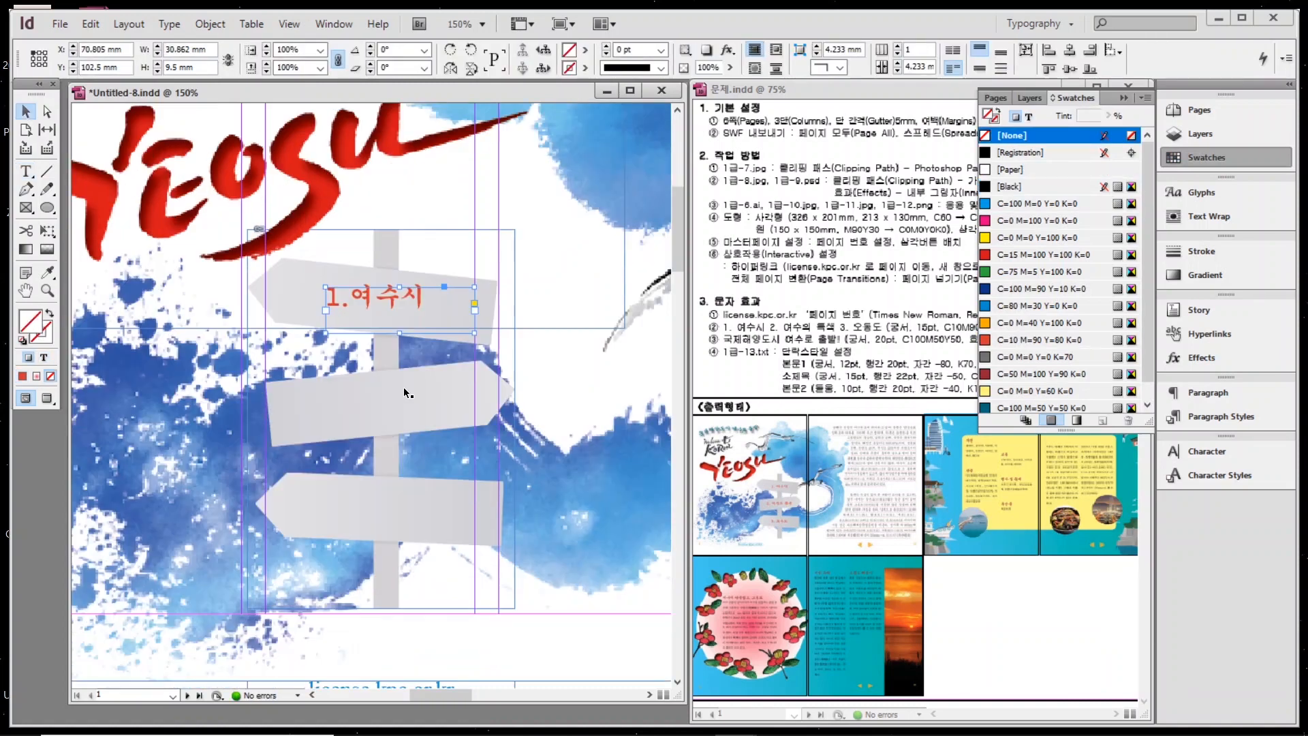
scroll(364, 199, "down", 3)
left_click_drag(363, 199, 362, 407)
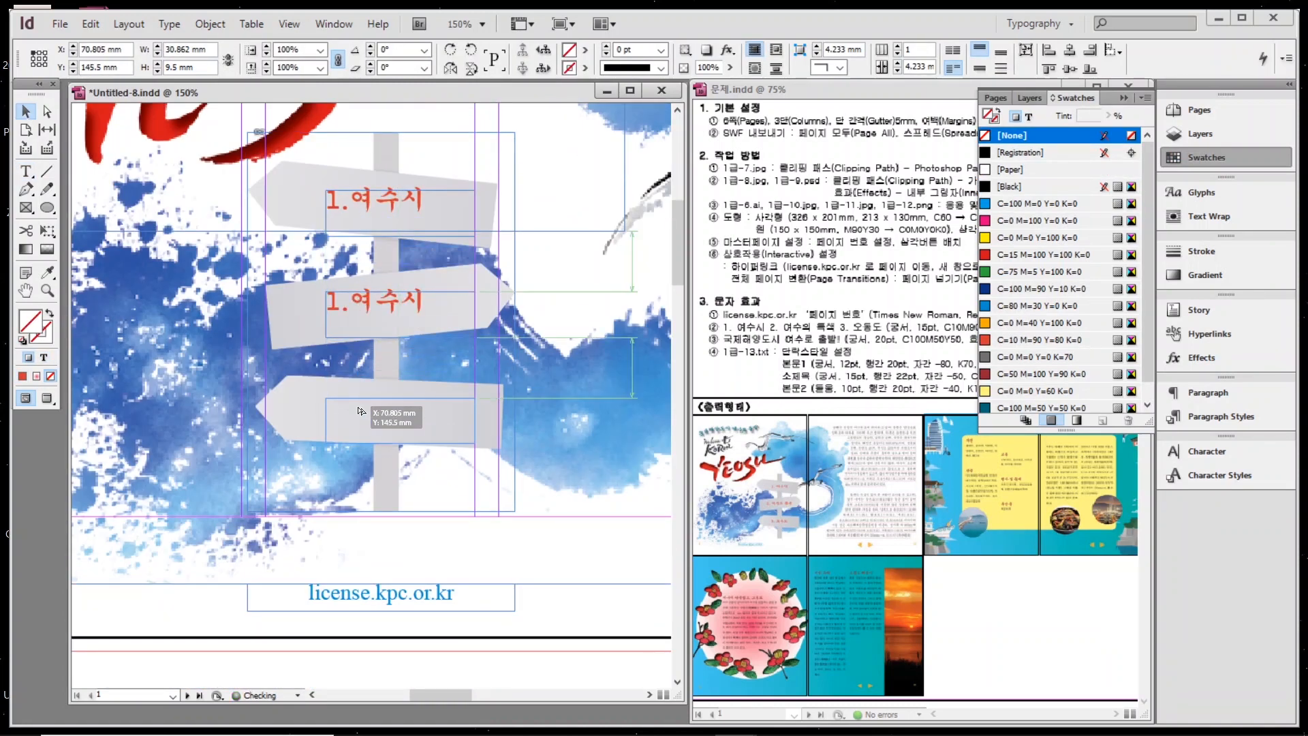
double_click(353, 304)
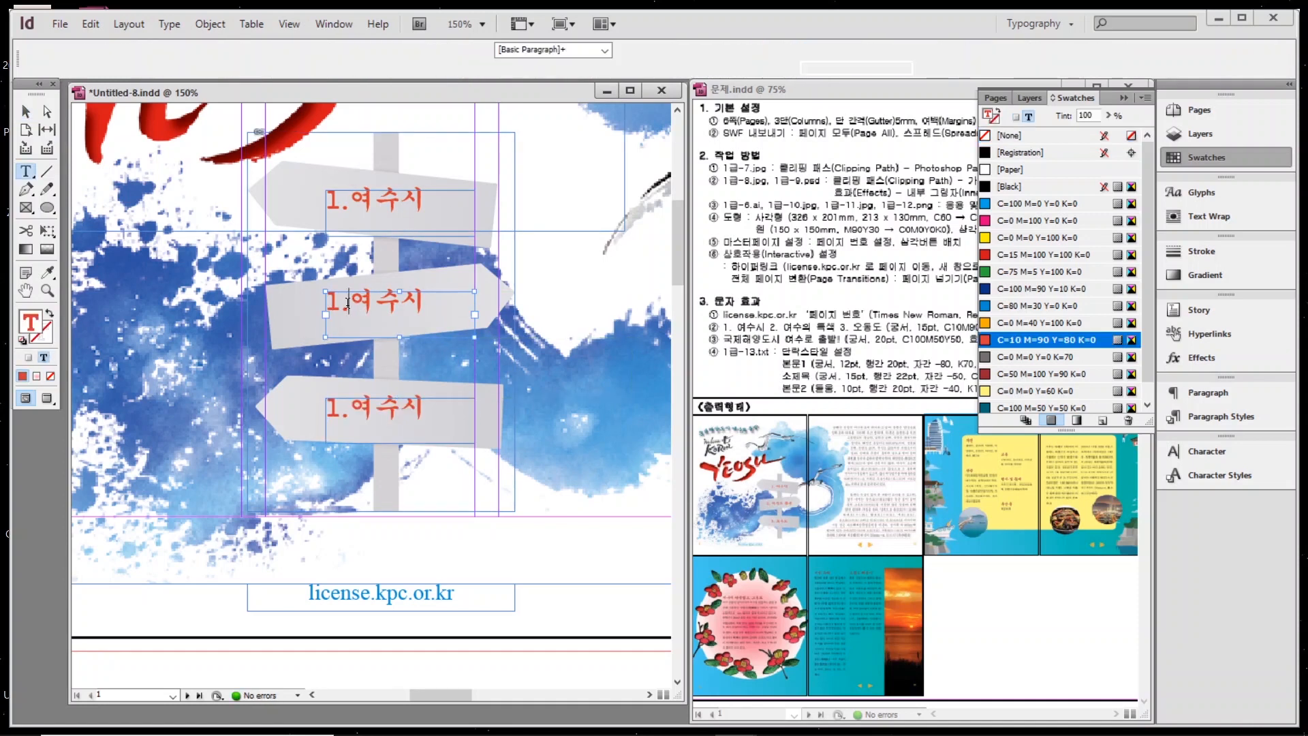
key("ctrl+a")
type("2. 여수의 특색")
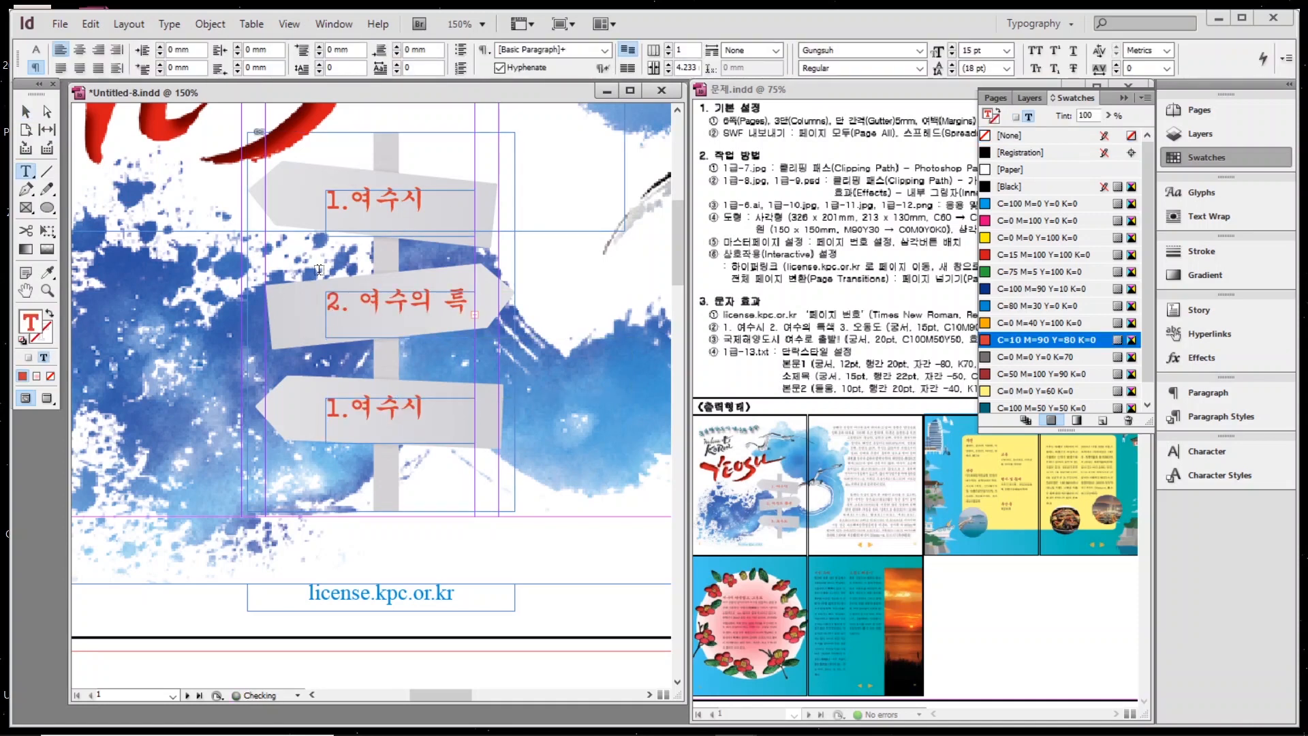
key("Escape")
Retype the lower board's label as "3. 오동도" and fix the spacing after "1." on the top label.
double_click(394, 430)
key("ctrl+a")
key("BackSpace")
type("3. 오동도")
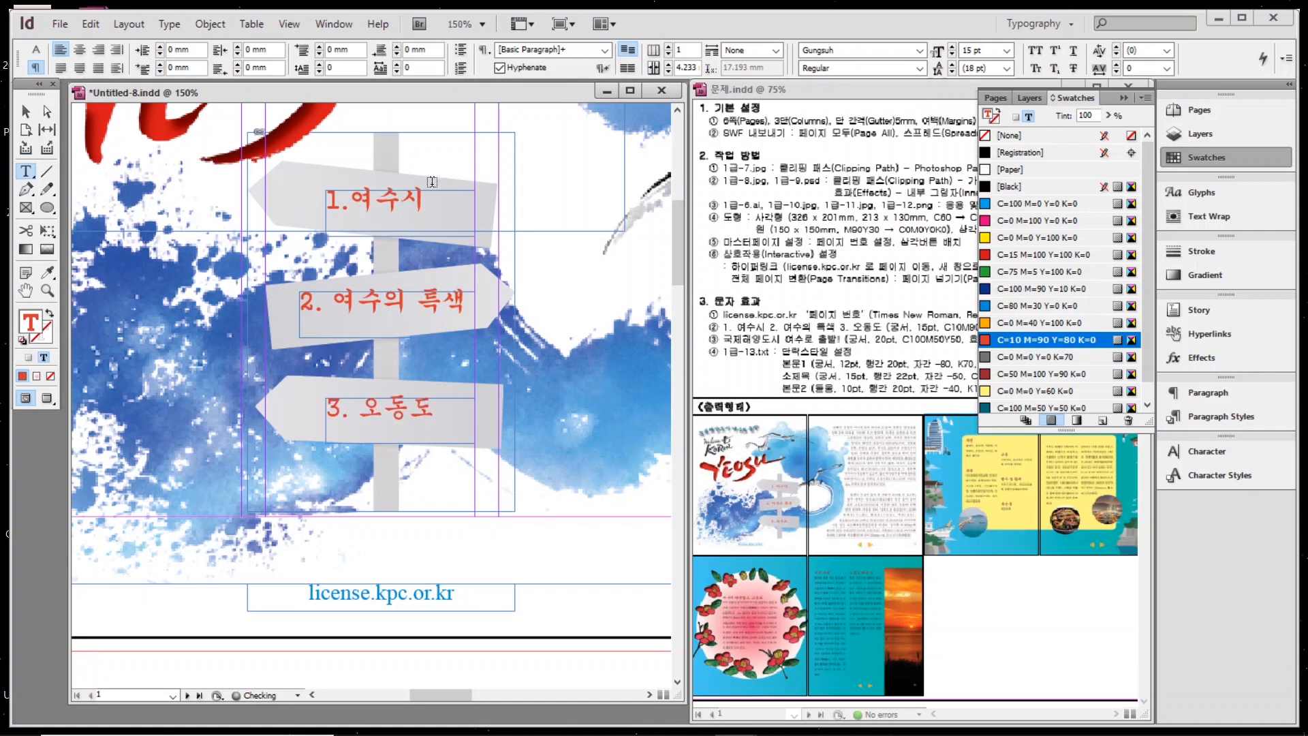
left_click(350, 200)
double_click(26, 291)
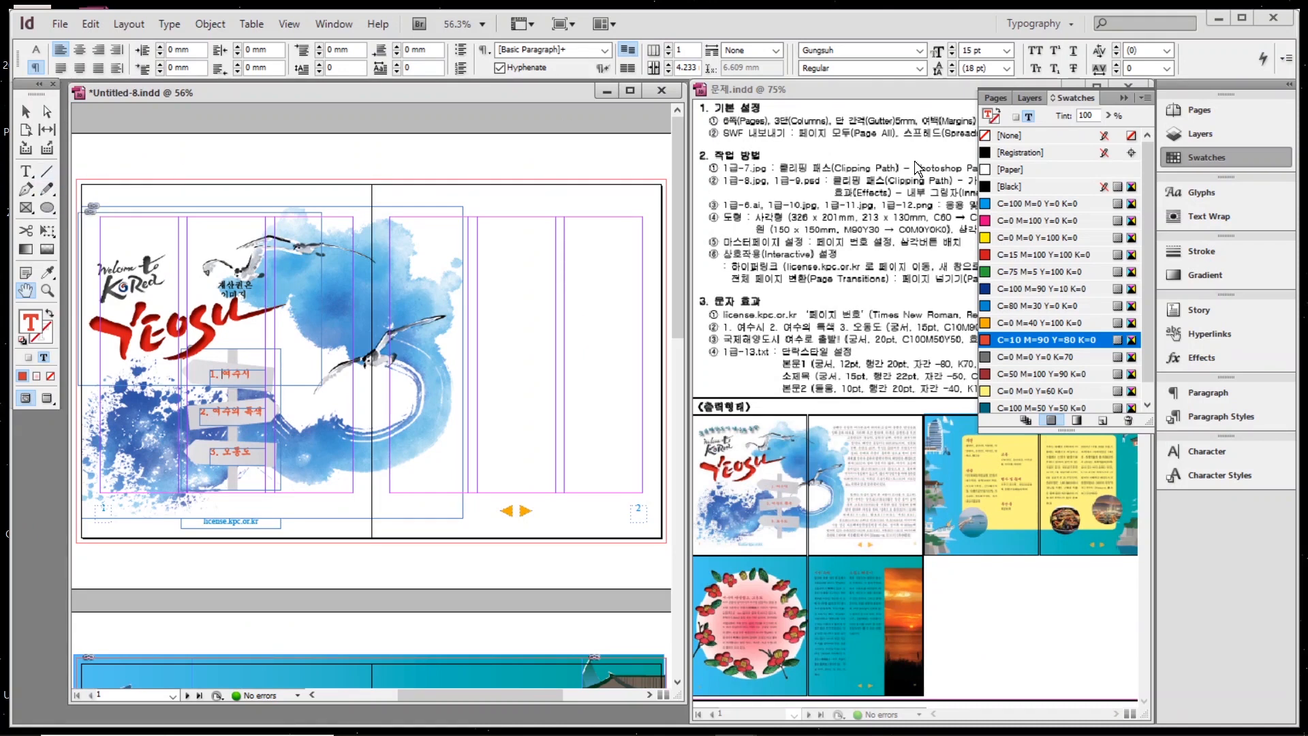
Close the Swatches panel and zoom the page to 100%.
left_click(1199, 158)
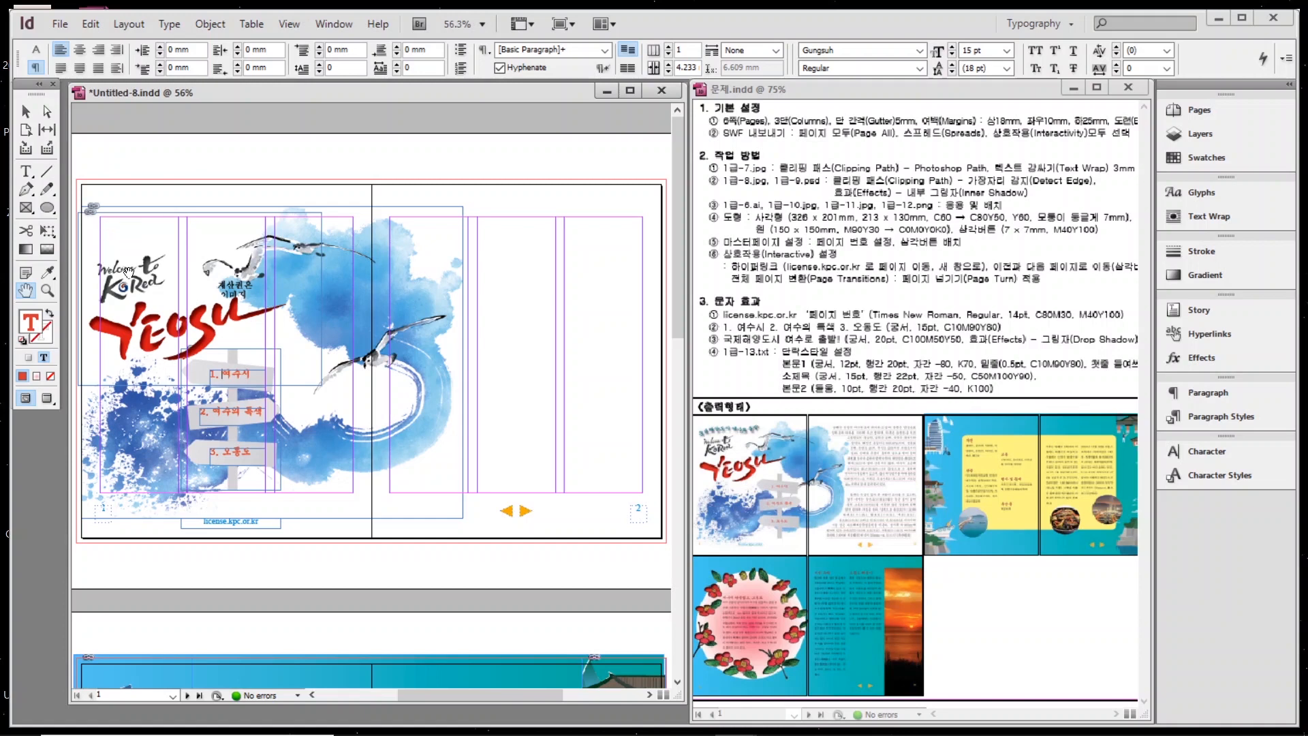
key("ctrl+1")
Draw a four-anchor wavy path across the top of the left page with the Pen tool.
key("p")
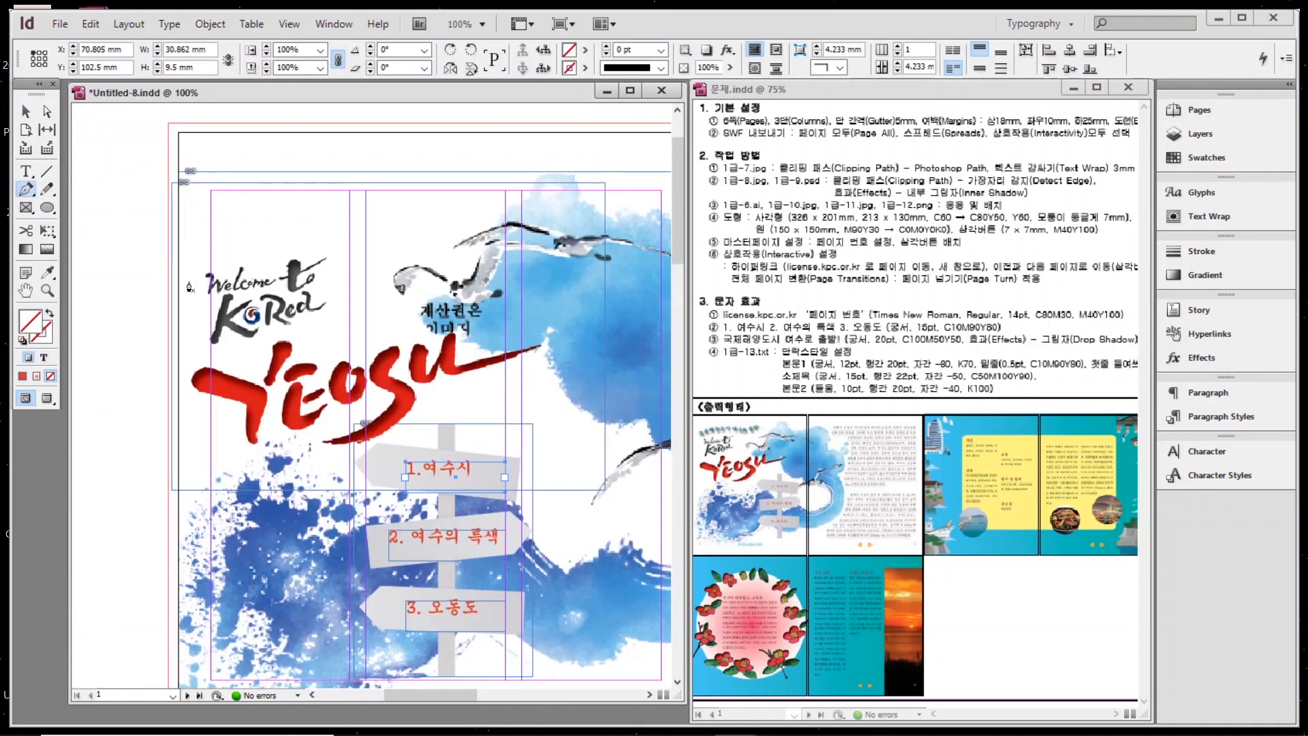
left_click(187, 295)
left_click_drag(258, 219, 307, 202)
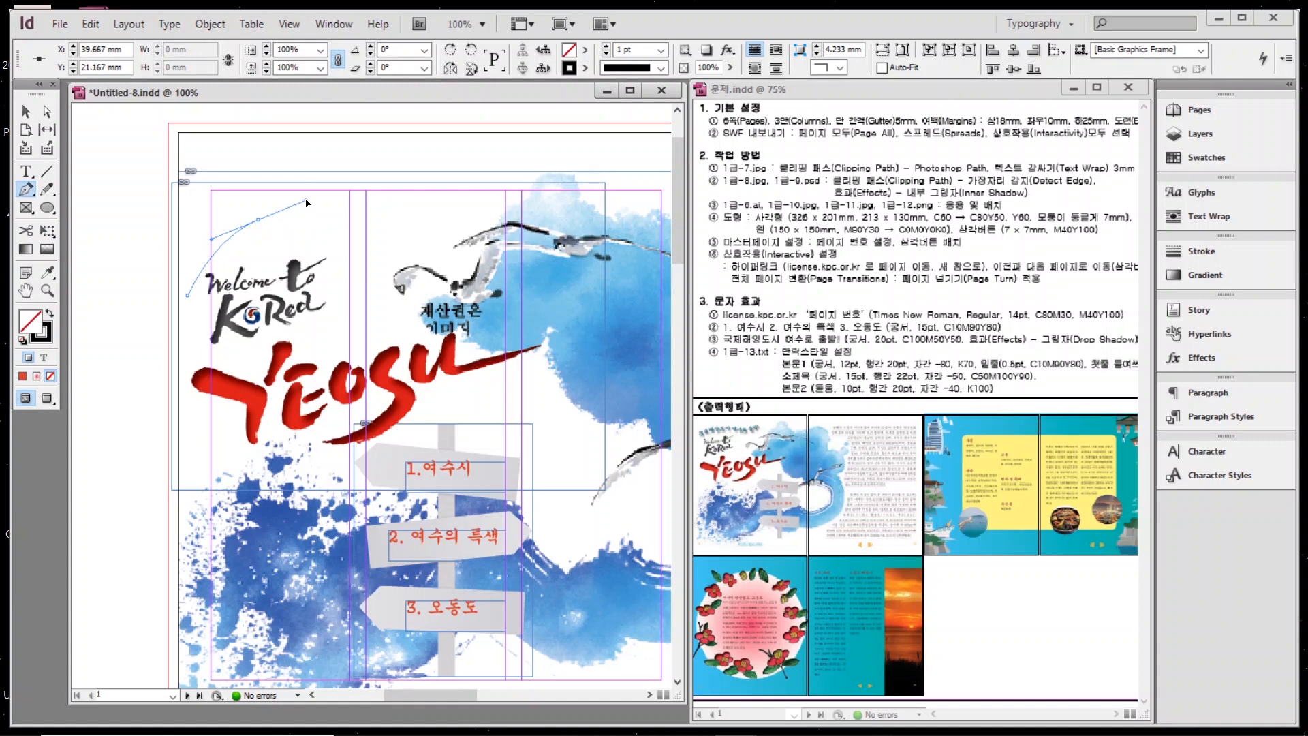
left_click_drag(306, 203, 306, 201)
left_click_drag(410, 242, 463, 226)
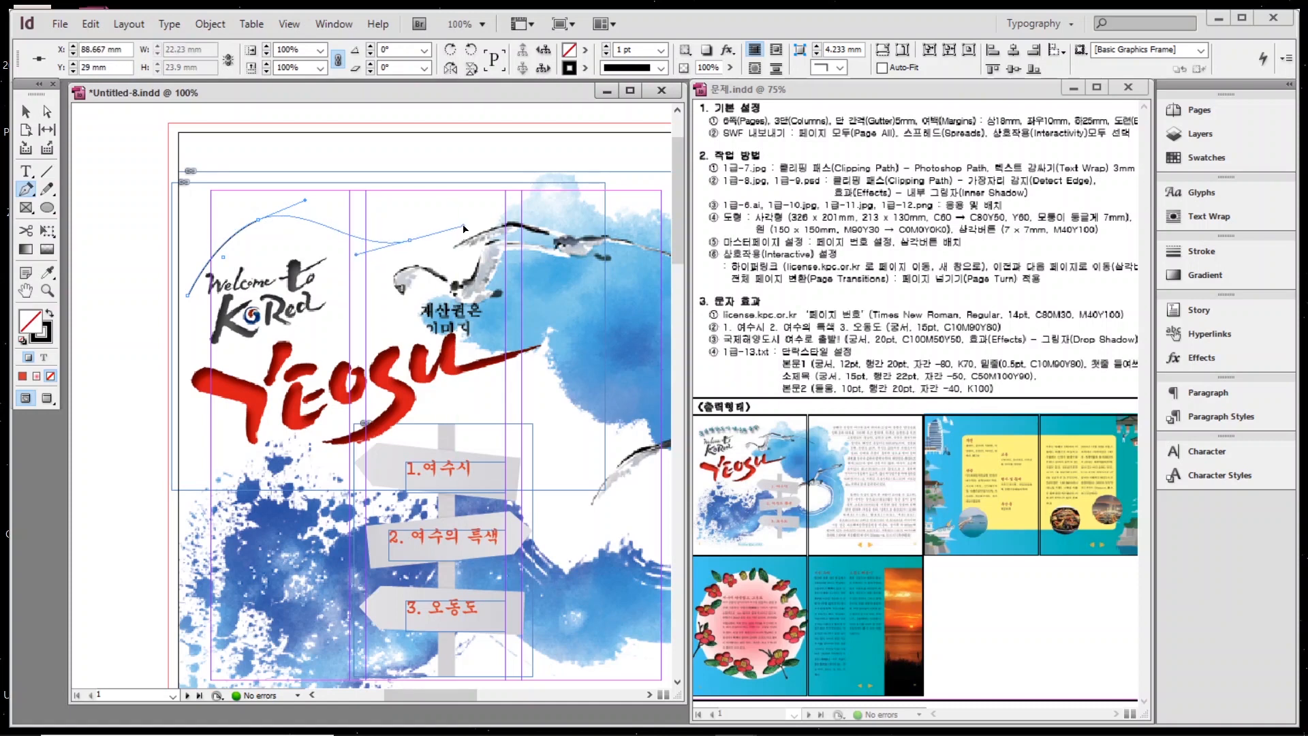
left_click(488, 164)
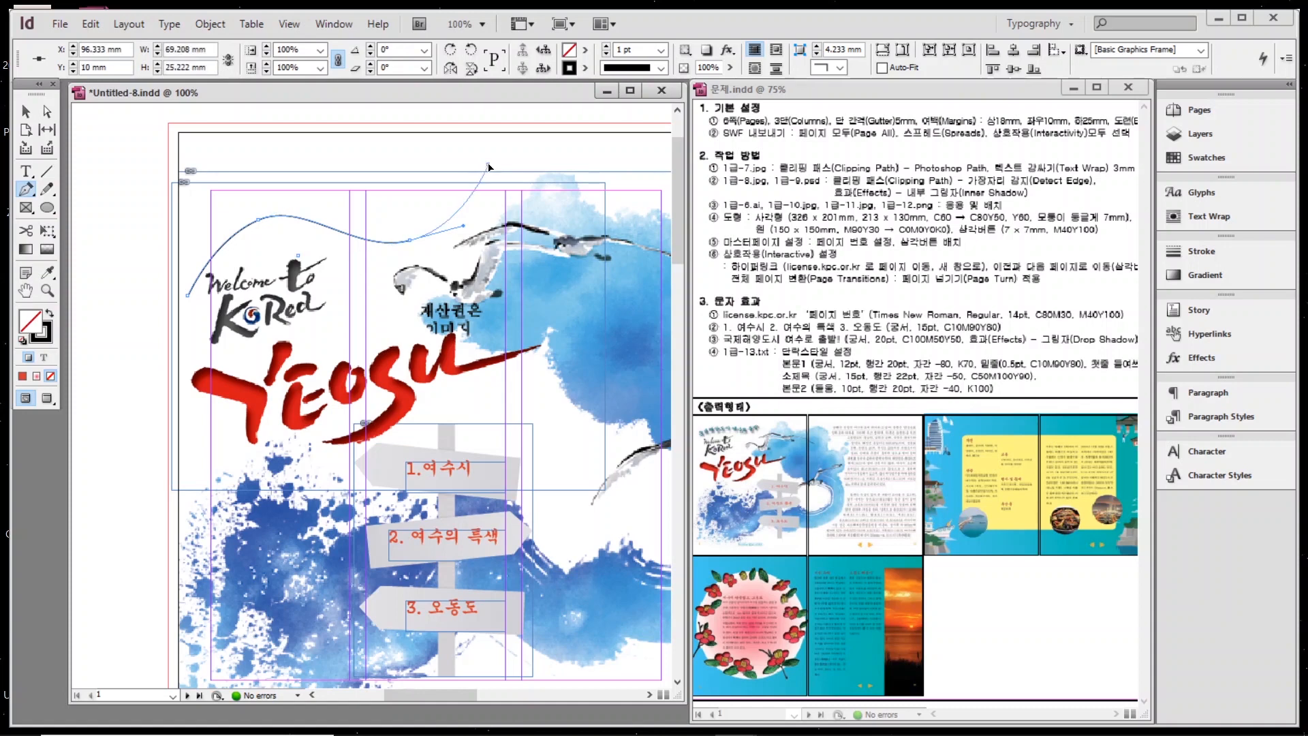
Lower the curve's second anchor with Direct Selection to reshape the wave.
left_click(47, 113)
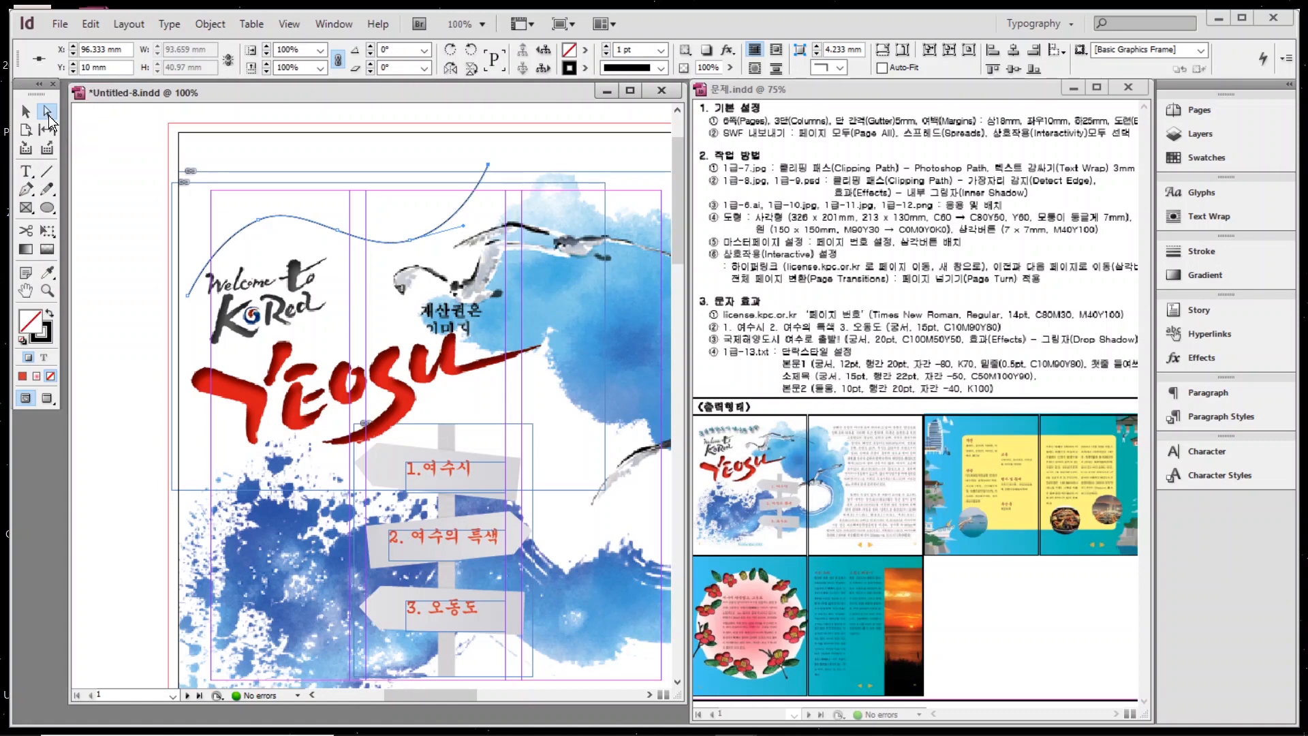
left_click(262, 214)
left_click_drag(262, 223, 310, 214)
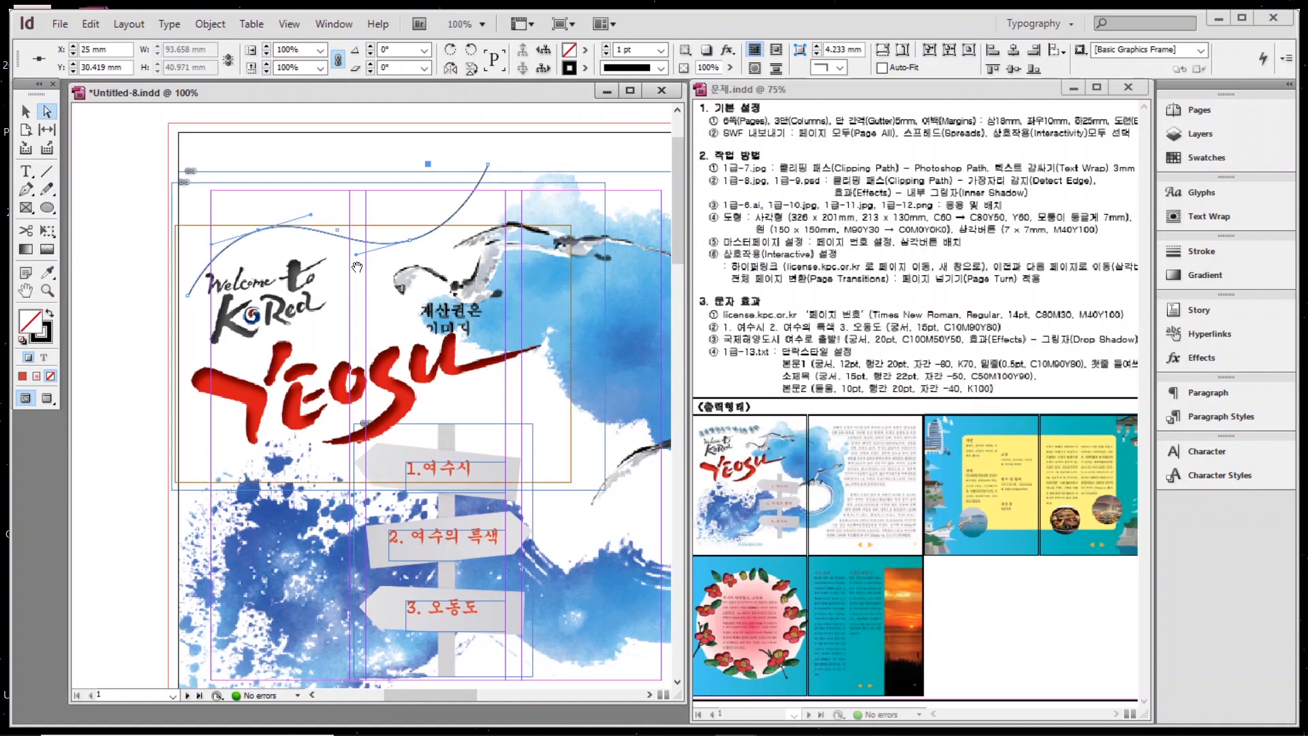
left_click(27, 173)
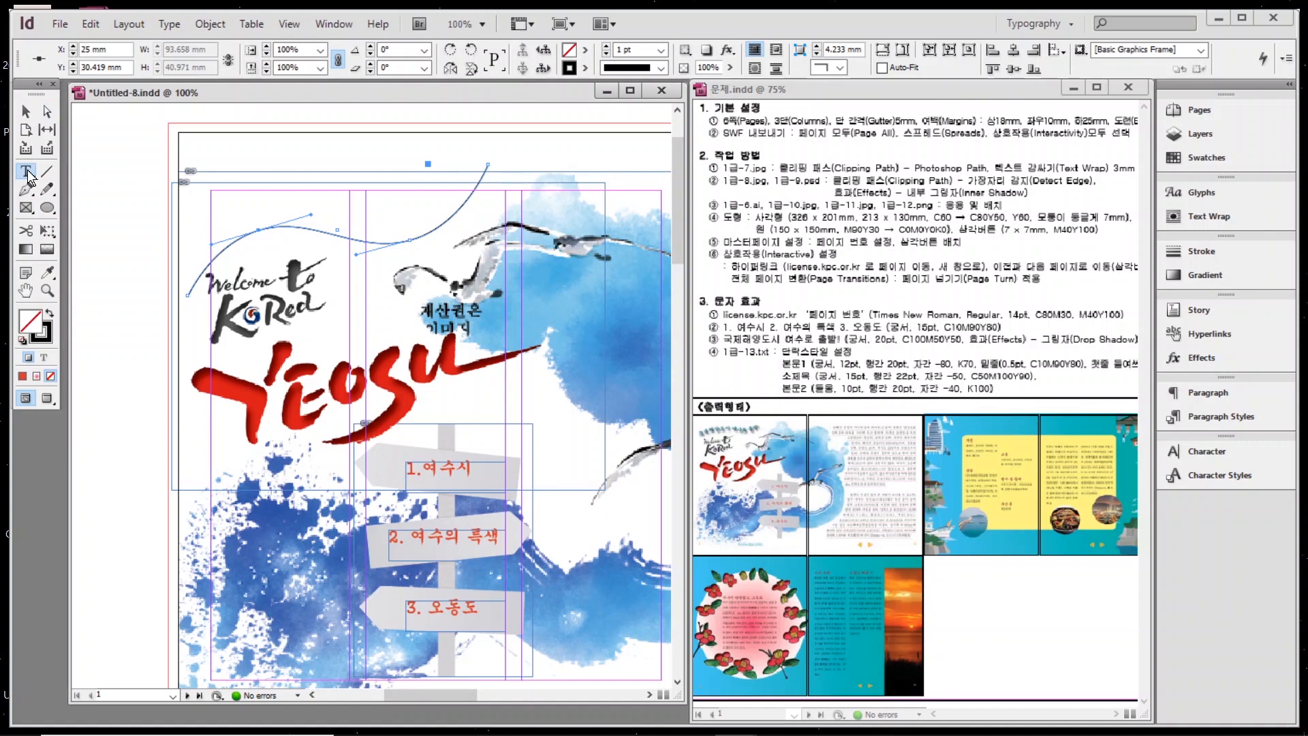
Type '국제해양도시 여수로 출발!' along the curve with Type on a Path.
left_click_drag(27, 174, 100, 193)
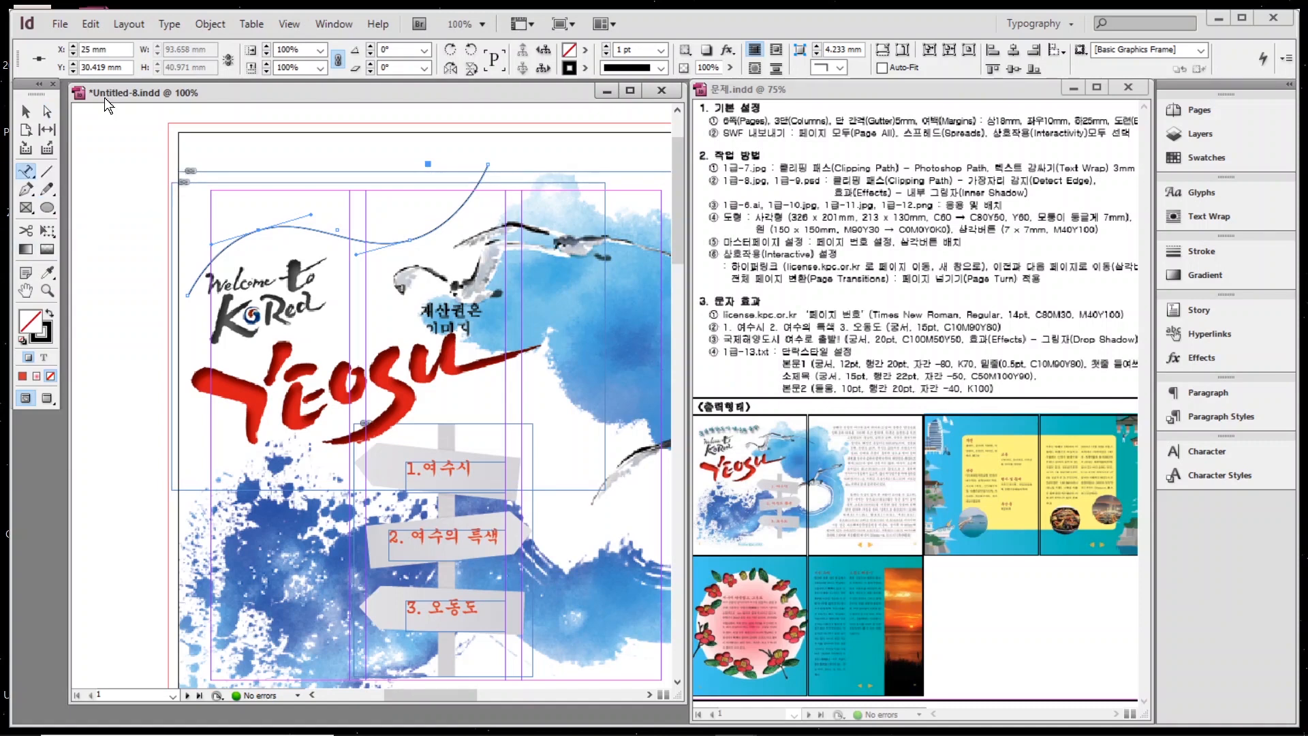
left_click(190, 289)
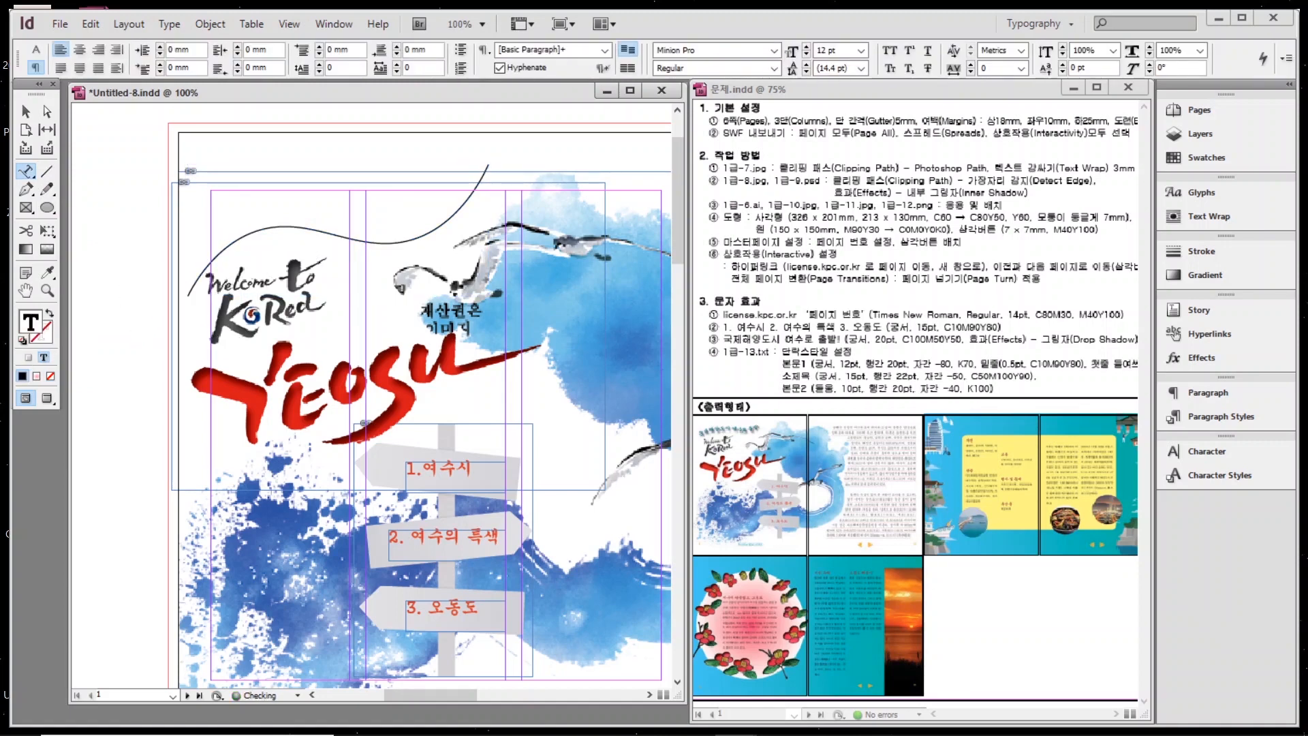
type("국제해양도시 여수로 출발!")
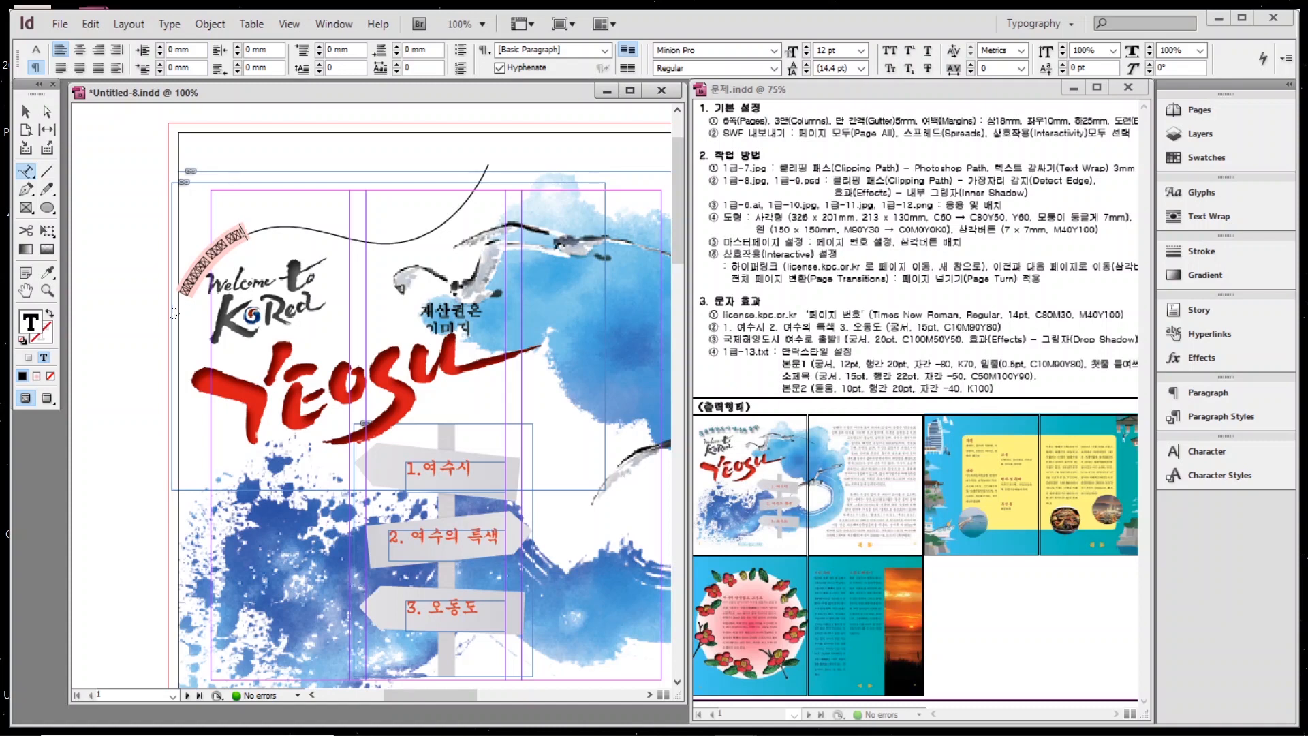
Set the curved heading in Gungsuh and colour it C=100 M=50 Y=50 K=0.
left_click_drag(251, 228, 193, 258)
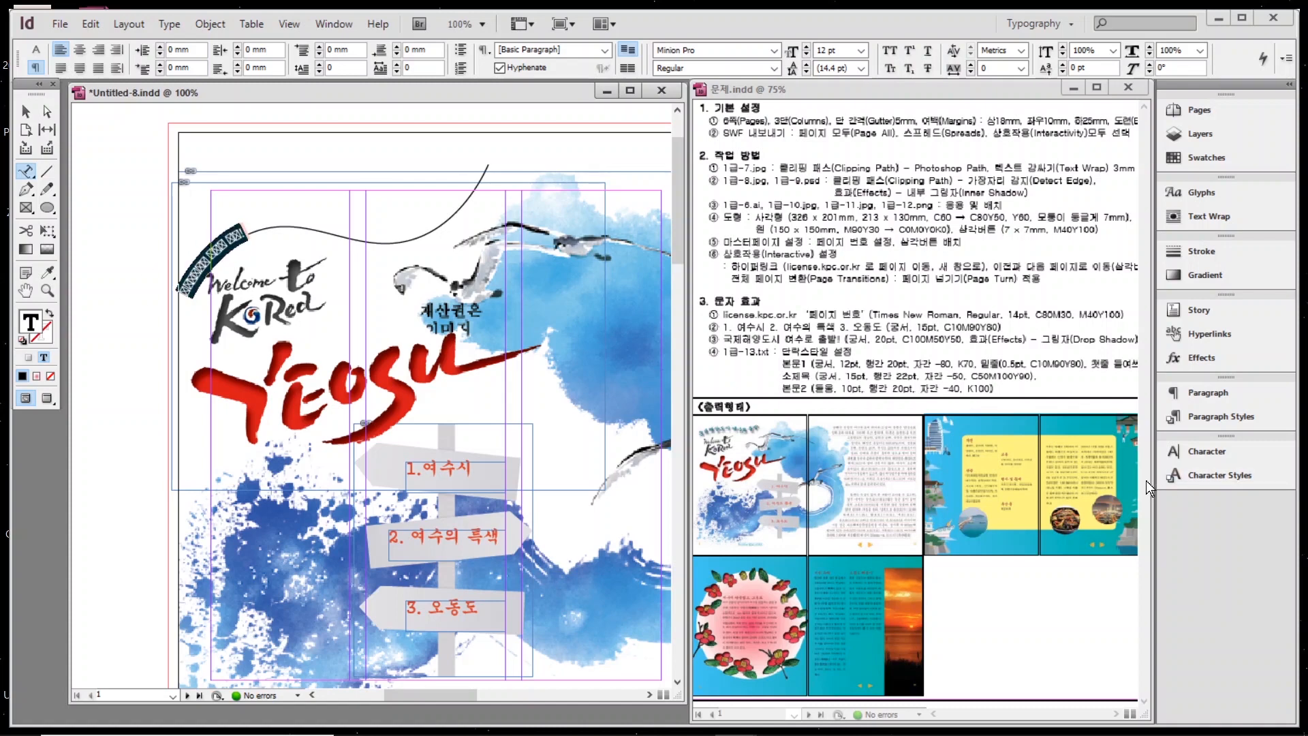
left_click(1207, 450)
type("Gungsuh")
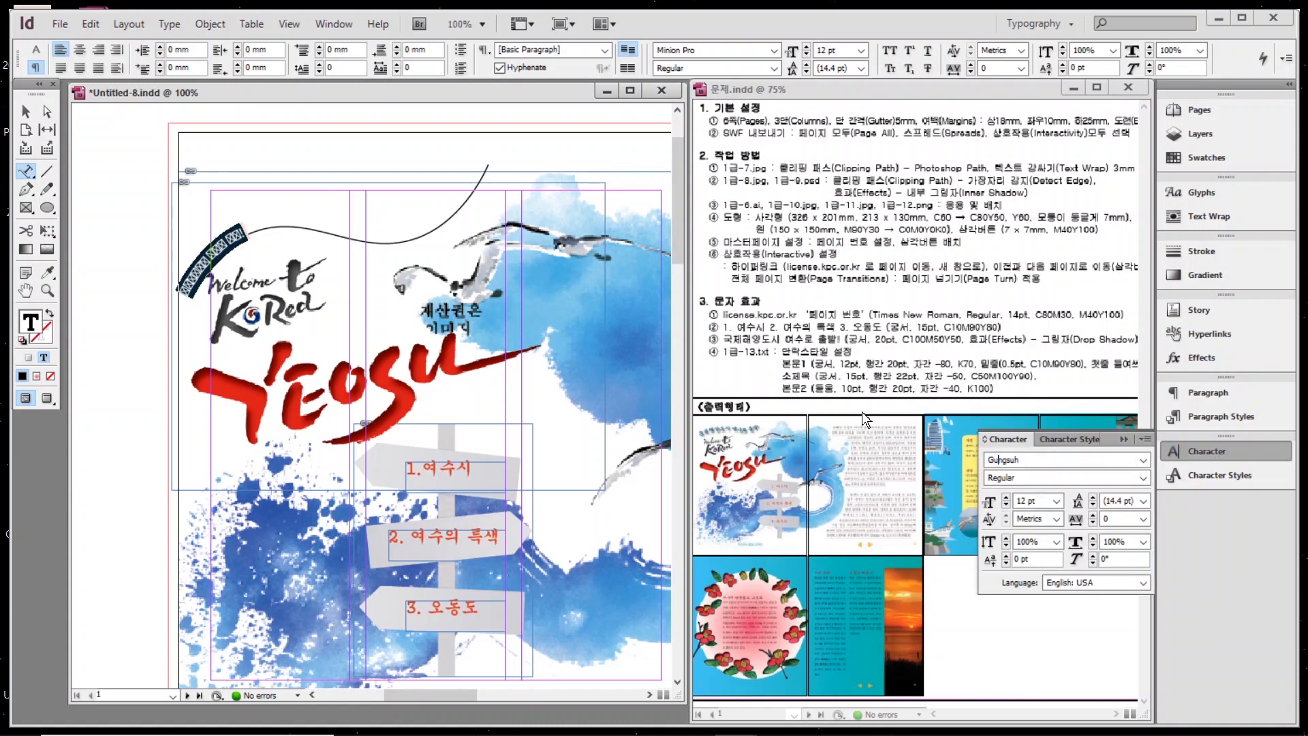
key("Tab")
type("15")
key("Return")
left_click(1204, 158)
left_click(1015, 405)
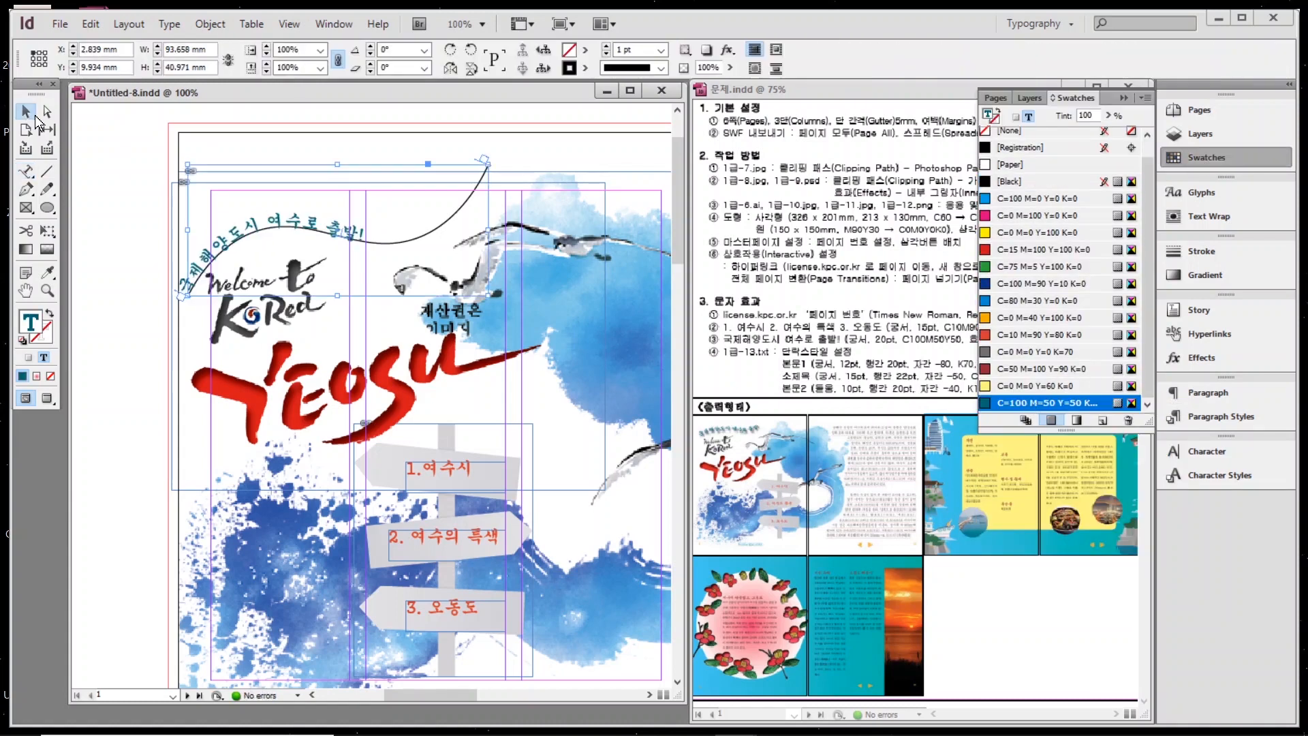
Enlarge the curved heading to 20 pt and finish editing.
left_click(1208, 451)
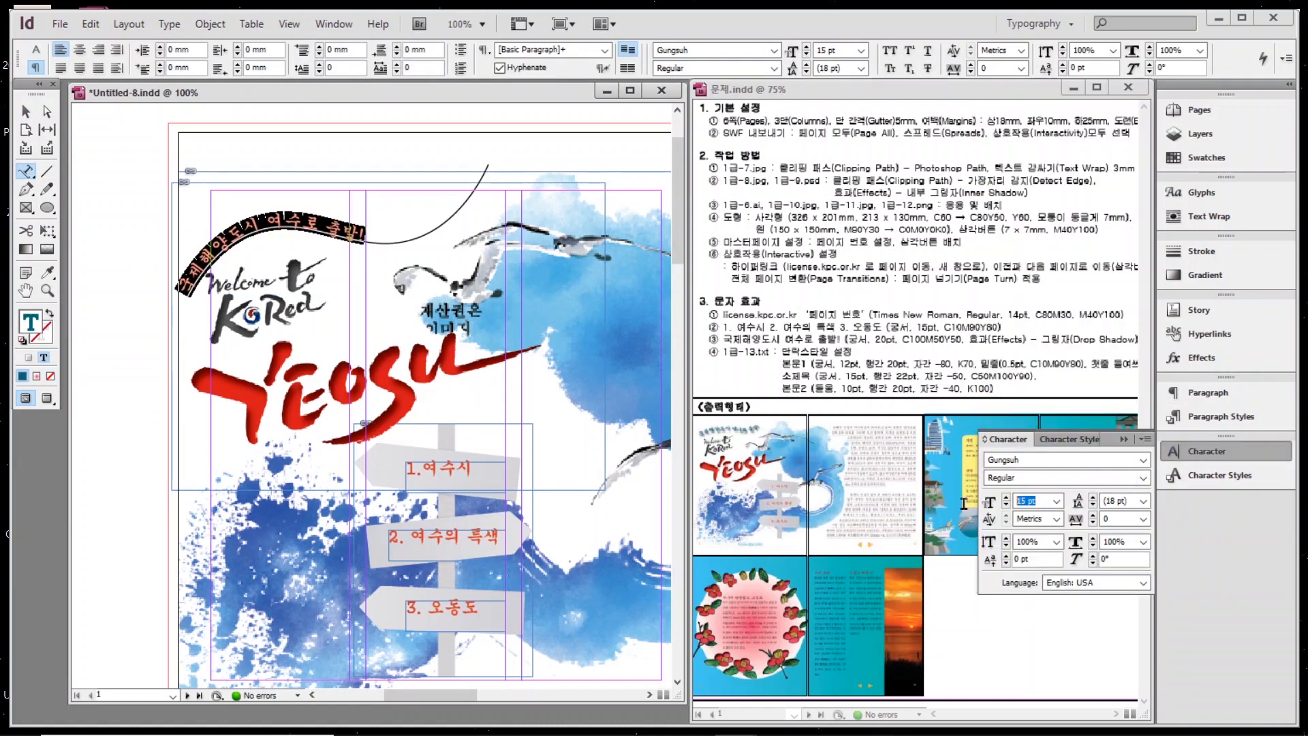
left_click(1032, 500)
type("20")
key("Return")
key("Escape")
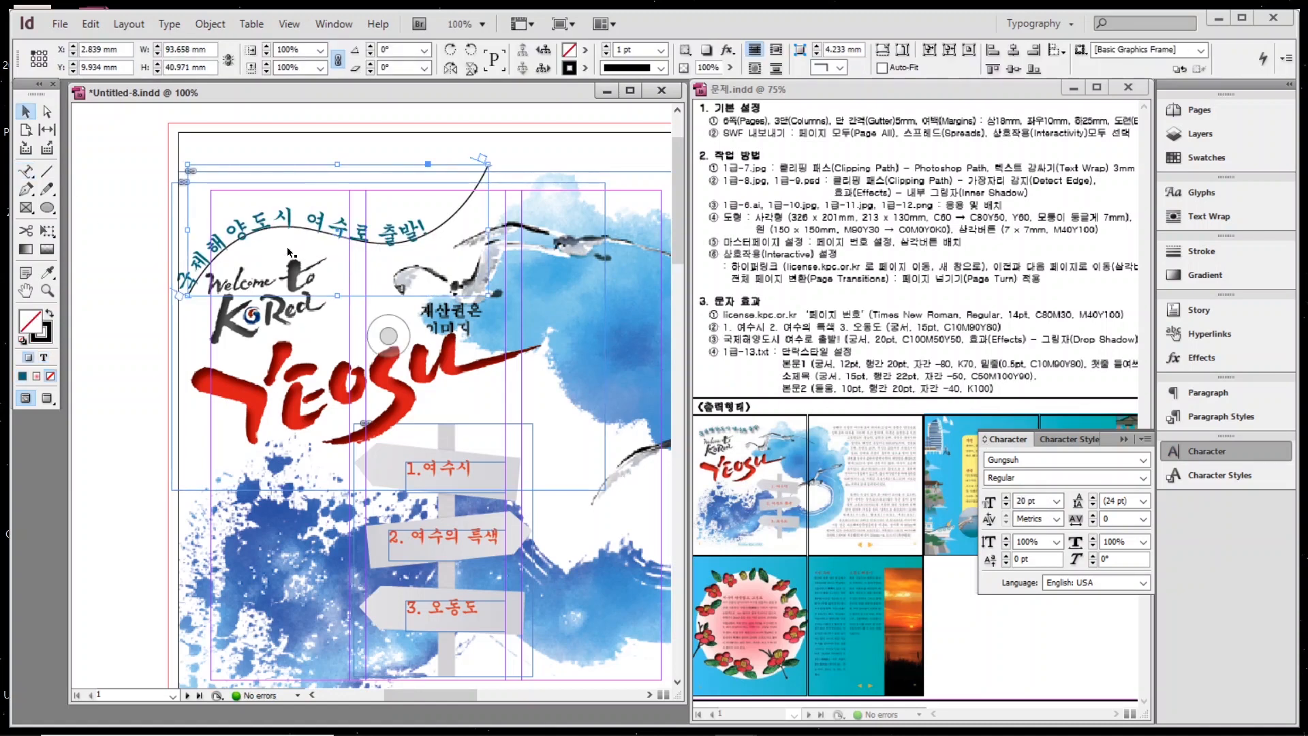
Set the curved path's stroke to None and fit the whole spread in the window.
scroll(202, 290, "up", 1)
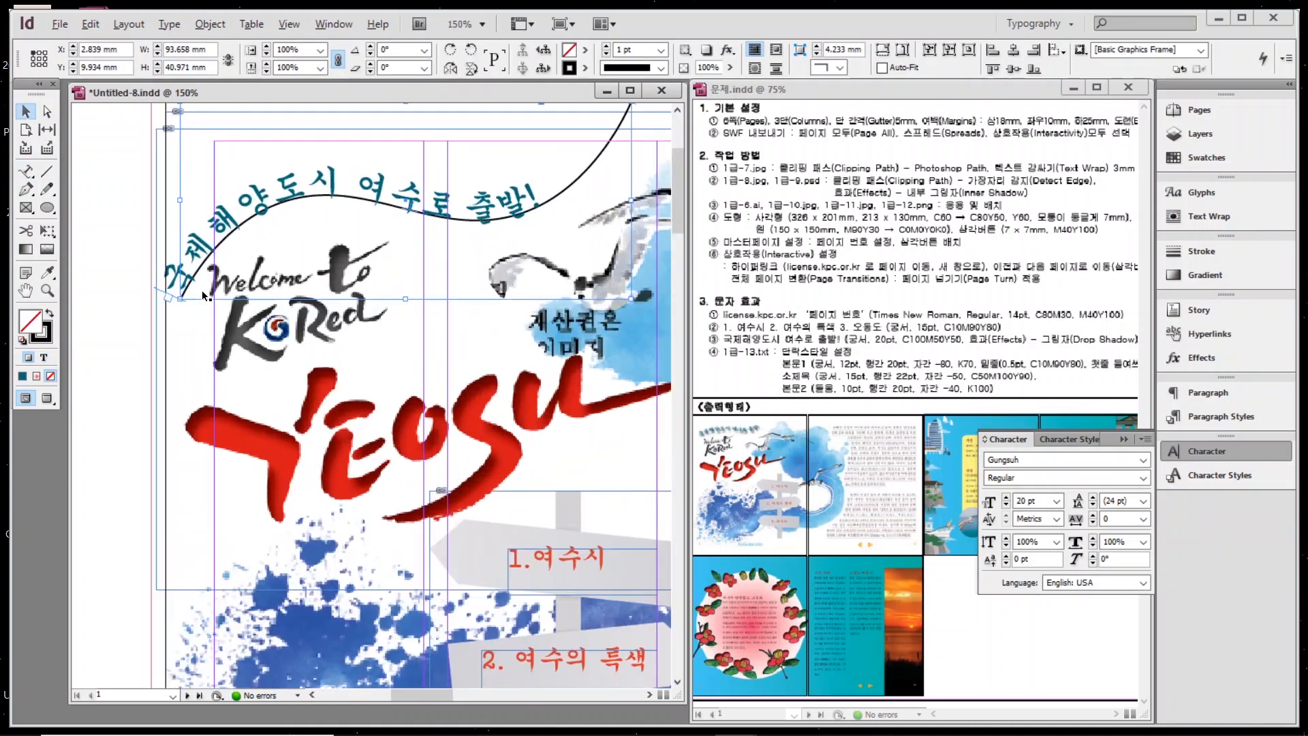
scroll(202, 291, "up", 1)
scroll(482, 210, "down", 1)
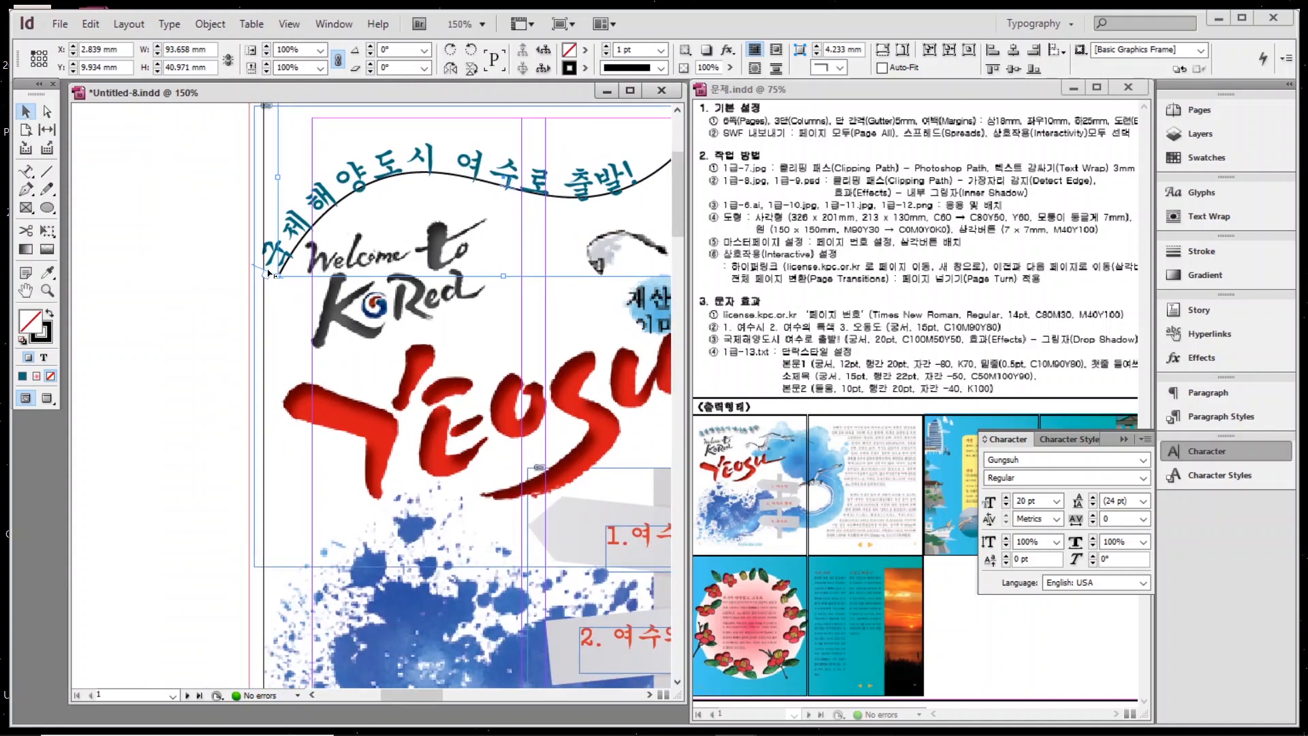
scroll(273, 276, "up", 2)
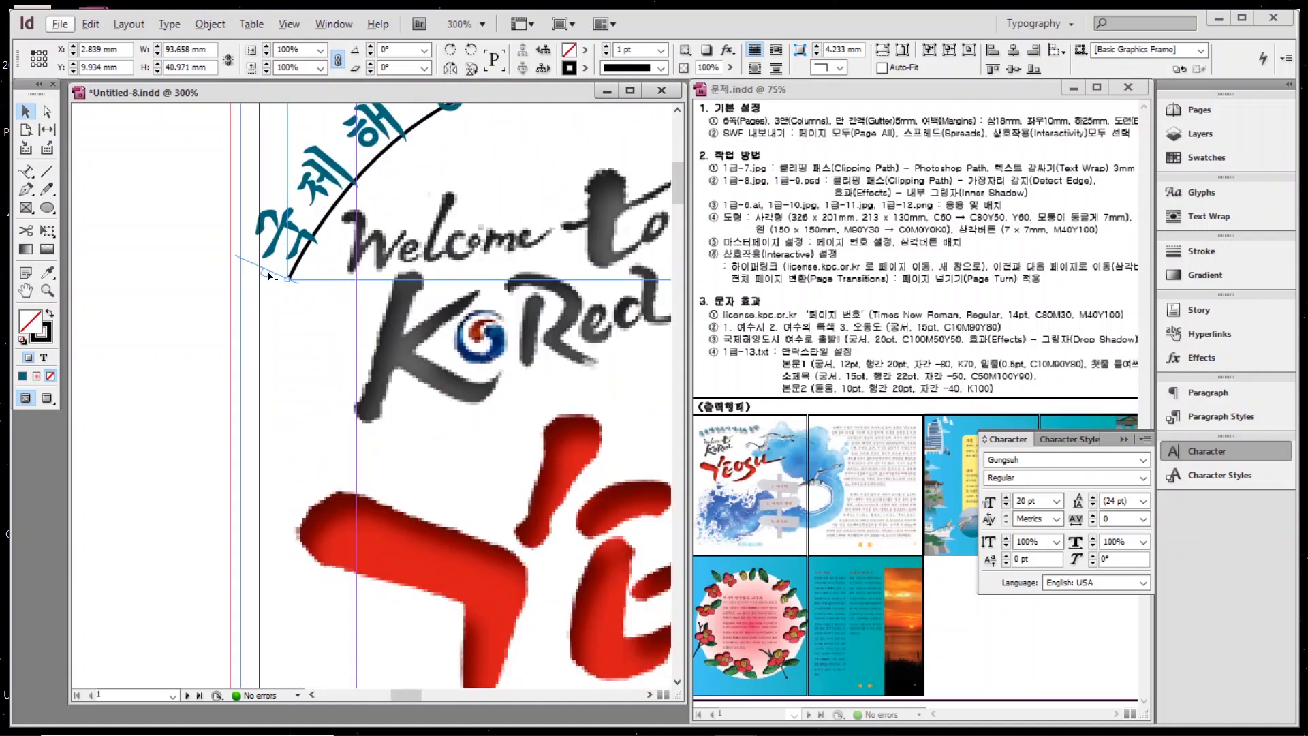
key("Escape")
mouse_move(181, 295)
left_mouse_down()
mouse_move(186, 368)
mouse_move(240, 332)
left_mouse_up()
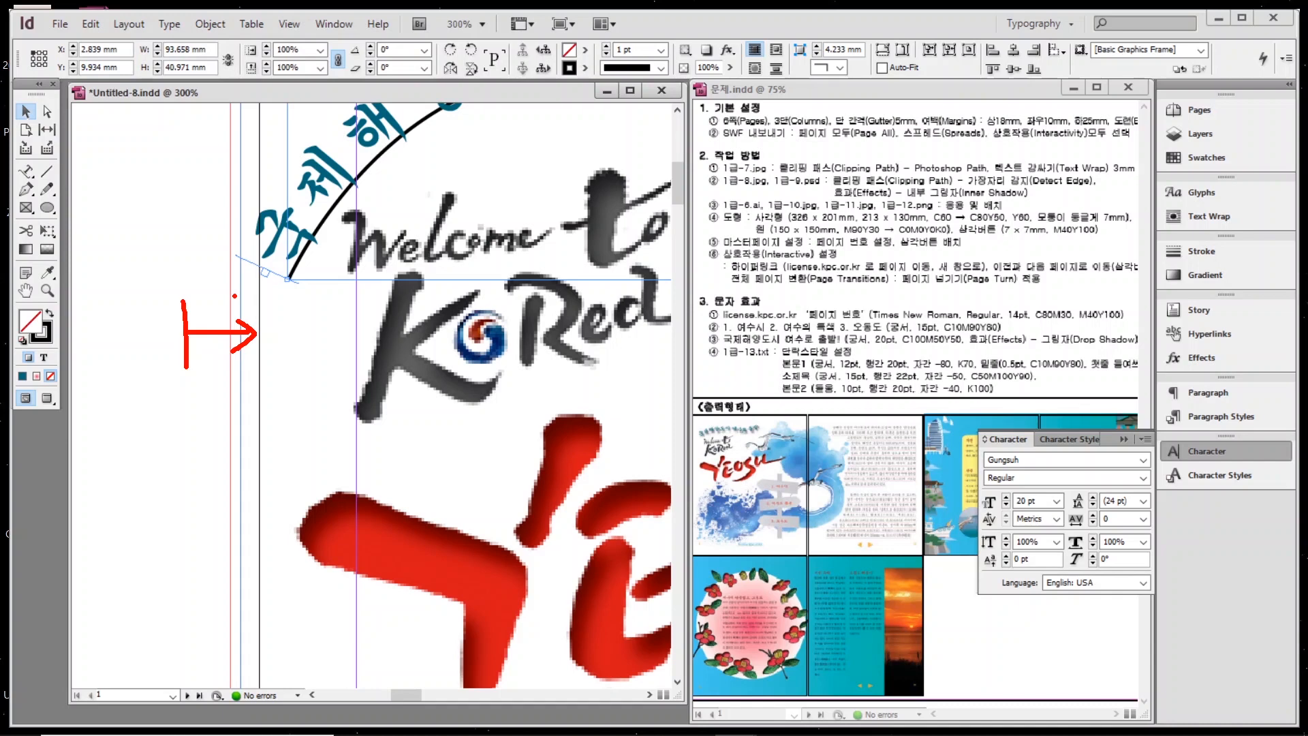
key("Escape")
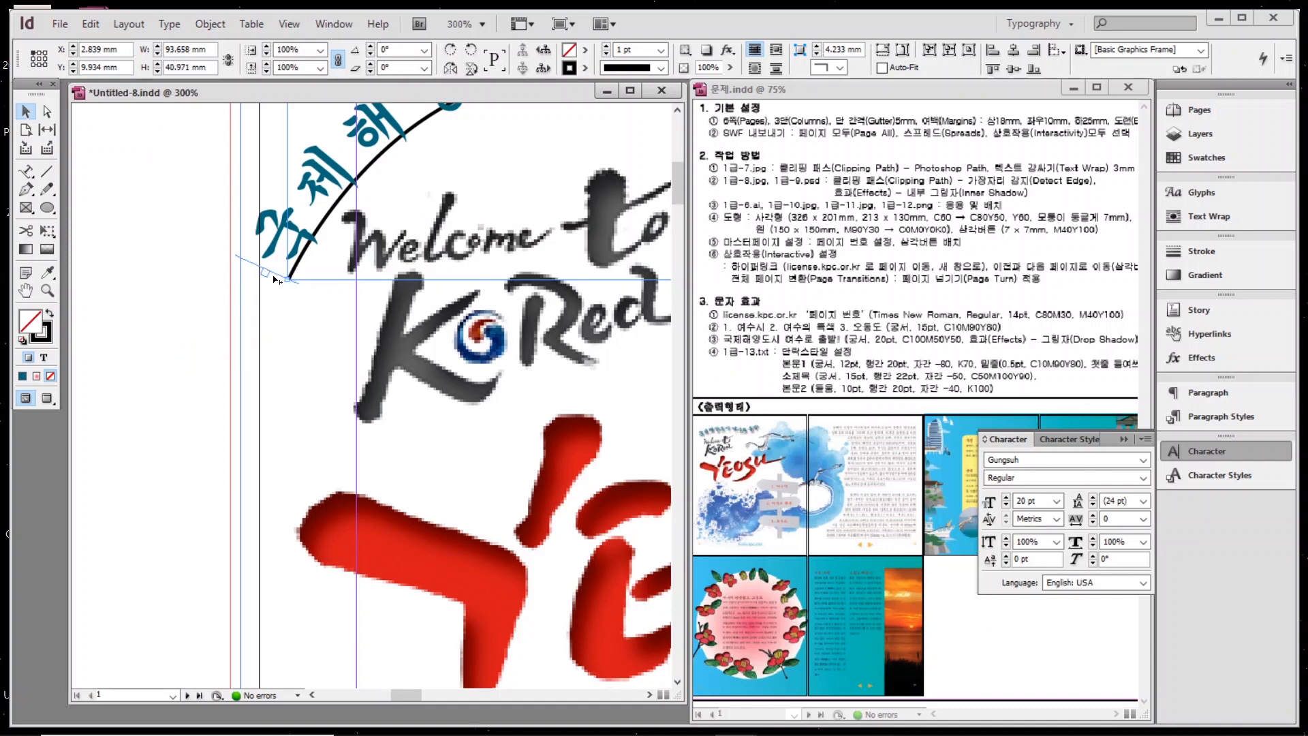
key("ctrl+minus")
key("ctrl+minus")
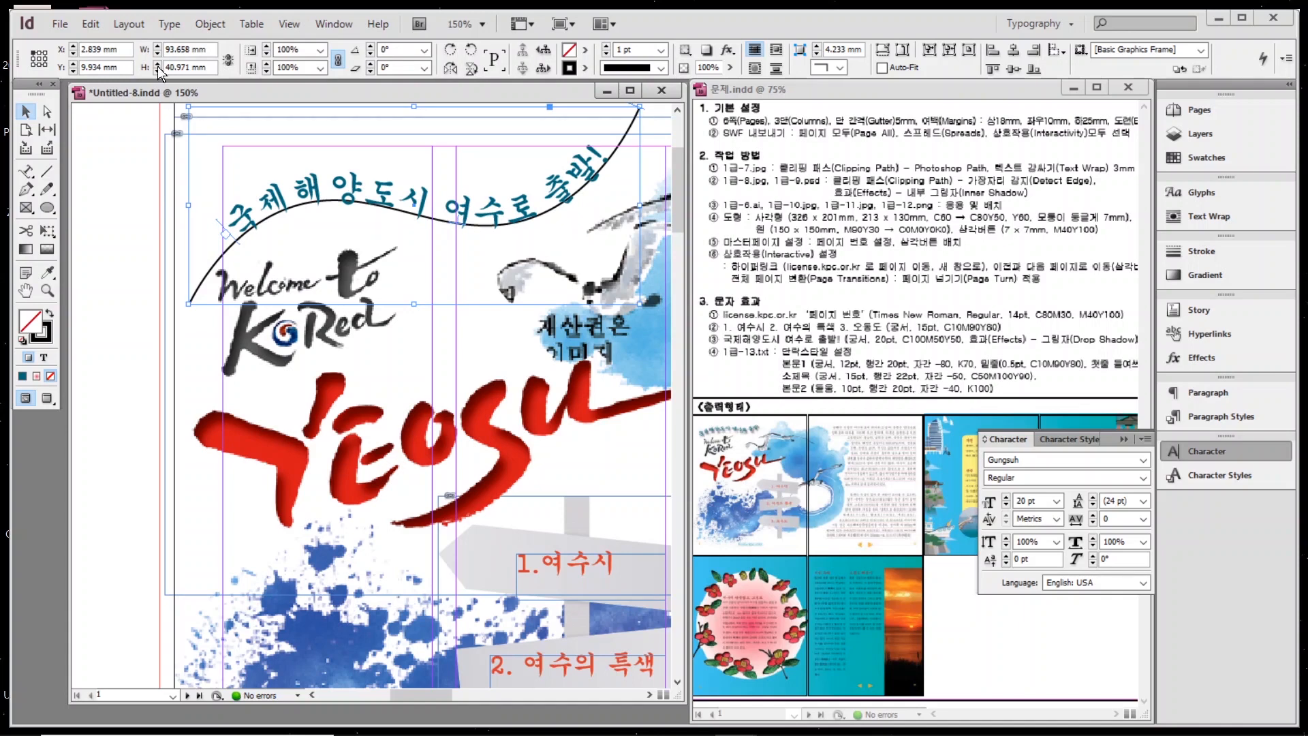
left_click(48, 335)
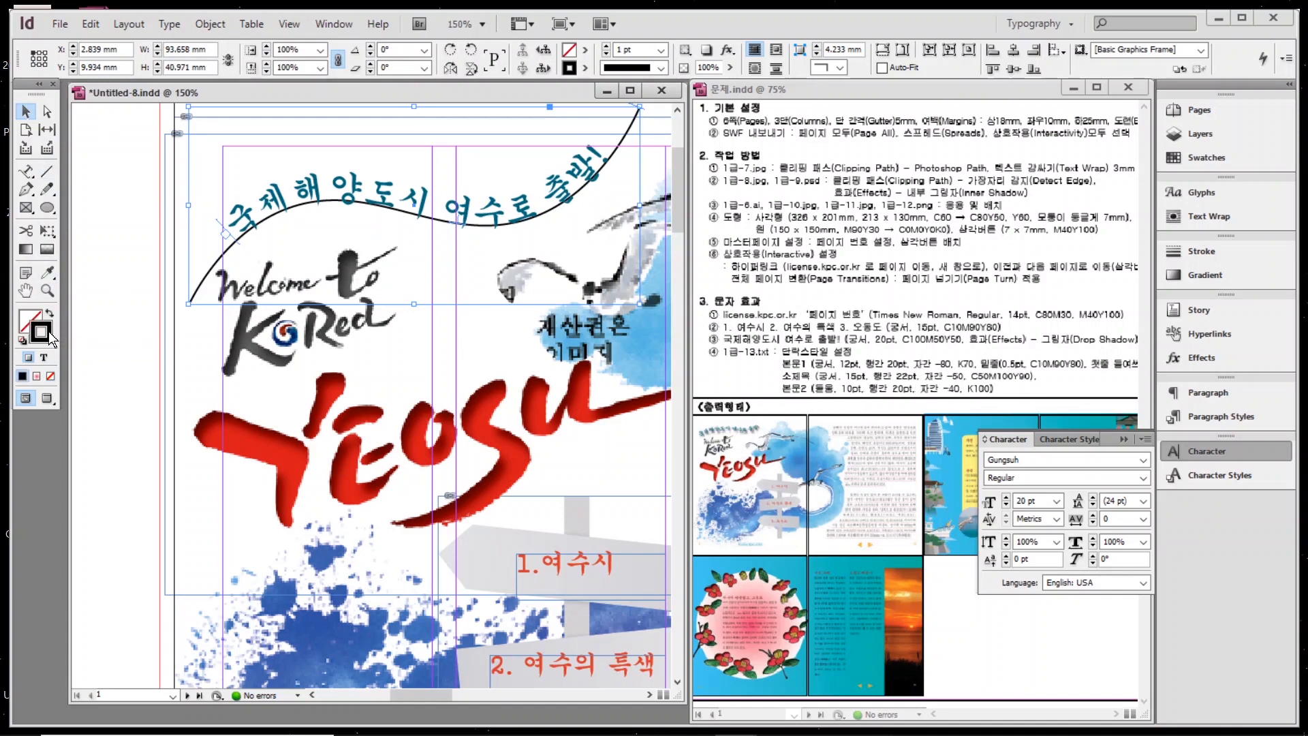
left_click(51, 373)
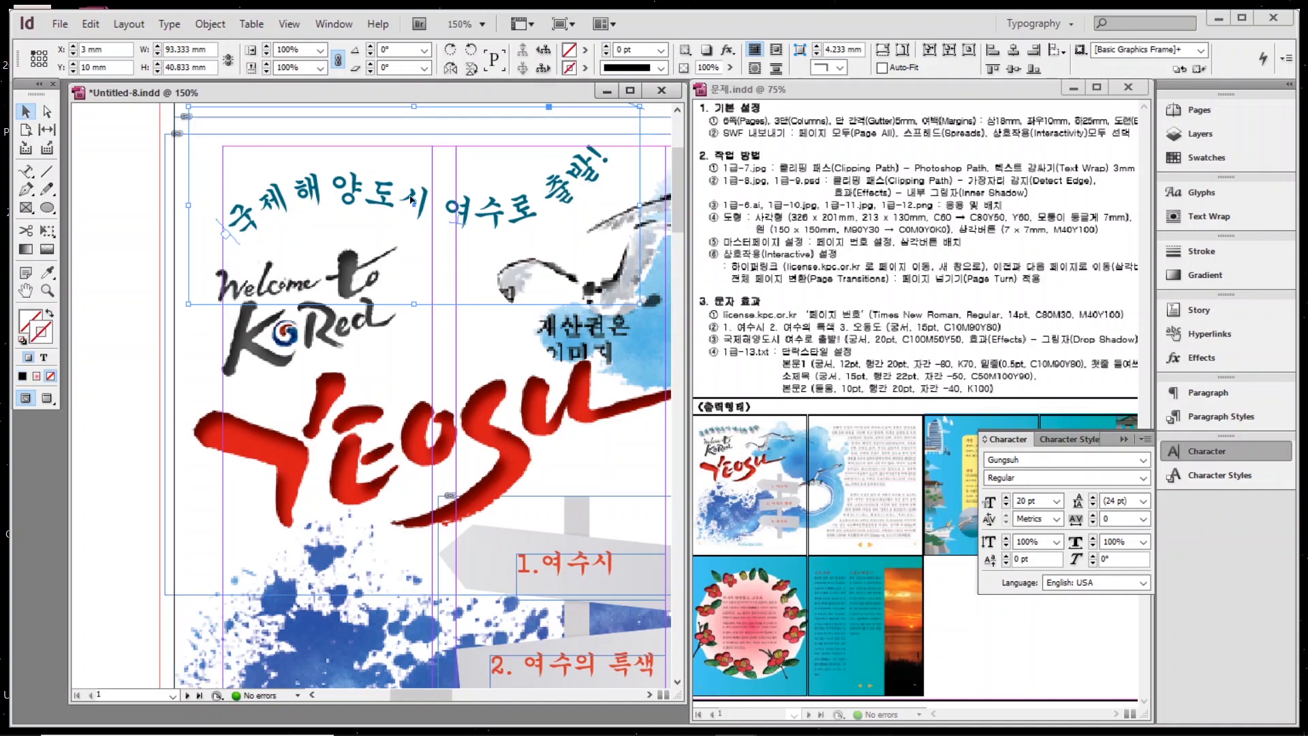
double_click(25, 291)
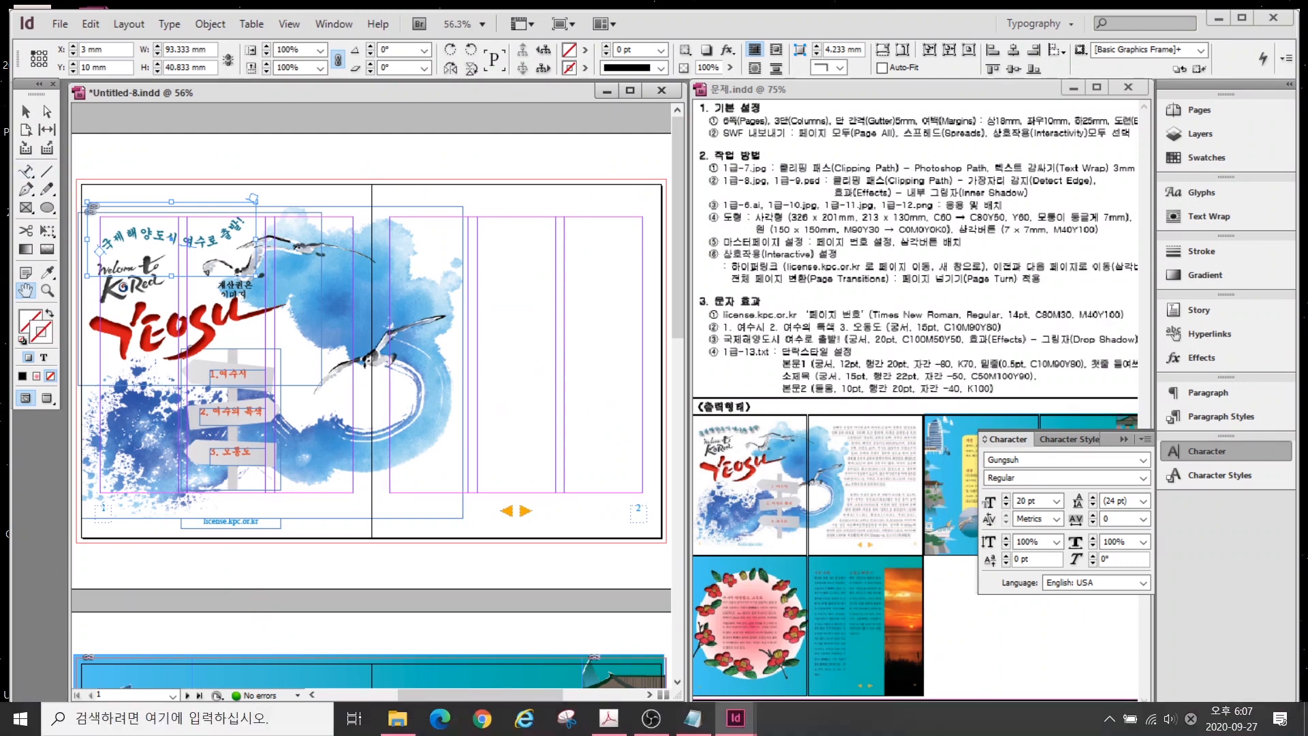
Copy the first two paragraphs of 1급-13.txt, from 남해안 to (두산백과), and return to InDesign.
left_click(693, 717)
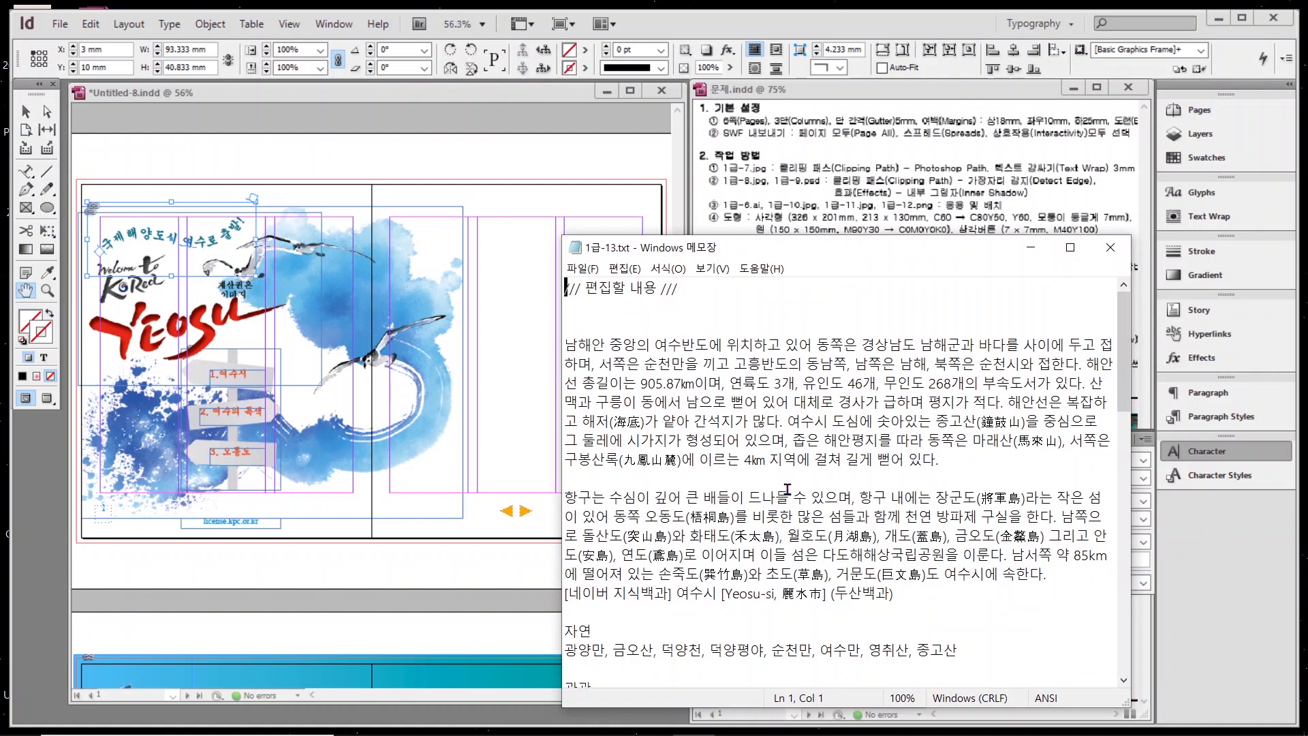
left_click_drag(894, 594, 552, 353)
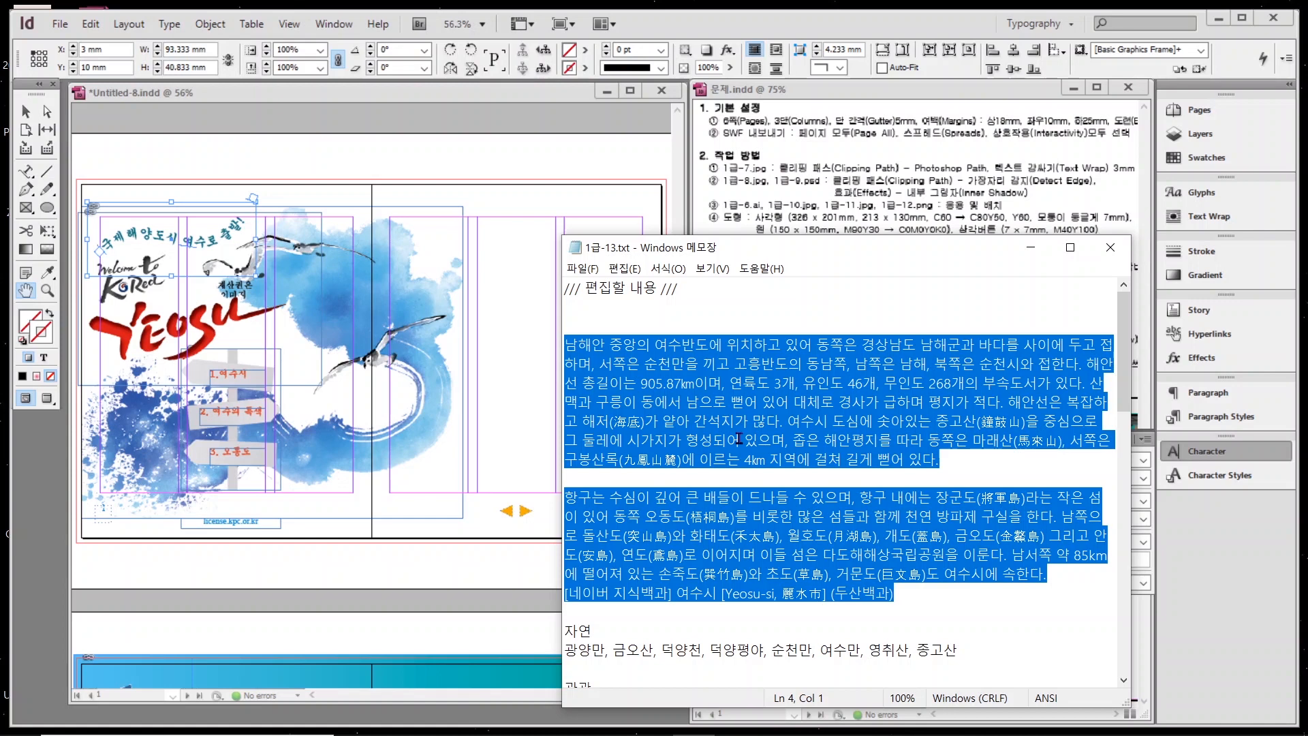
left_click(546, 156)
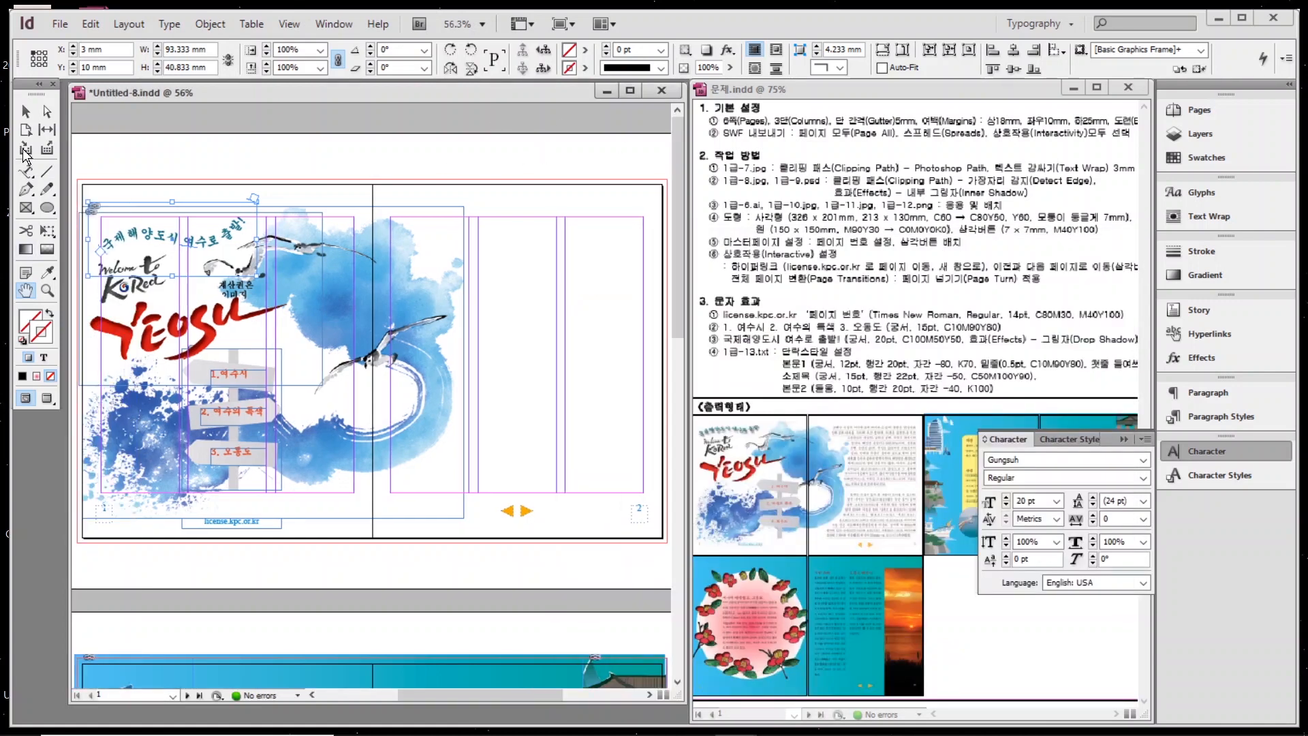
Paste the copied Yeosu paragraphs into a new text frame on the right page.
left_click_drag(25, 170, 75, 172)
left_click_drag(409, 222, 644, 490)
key("ctrl+v")
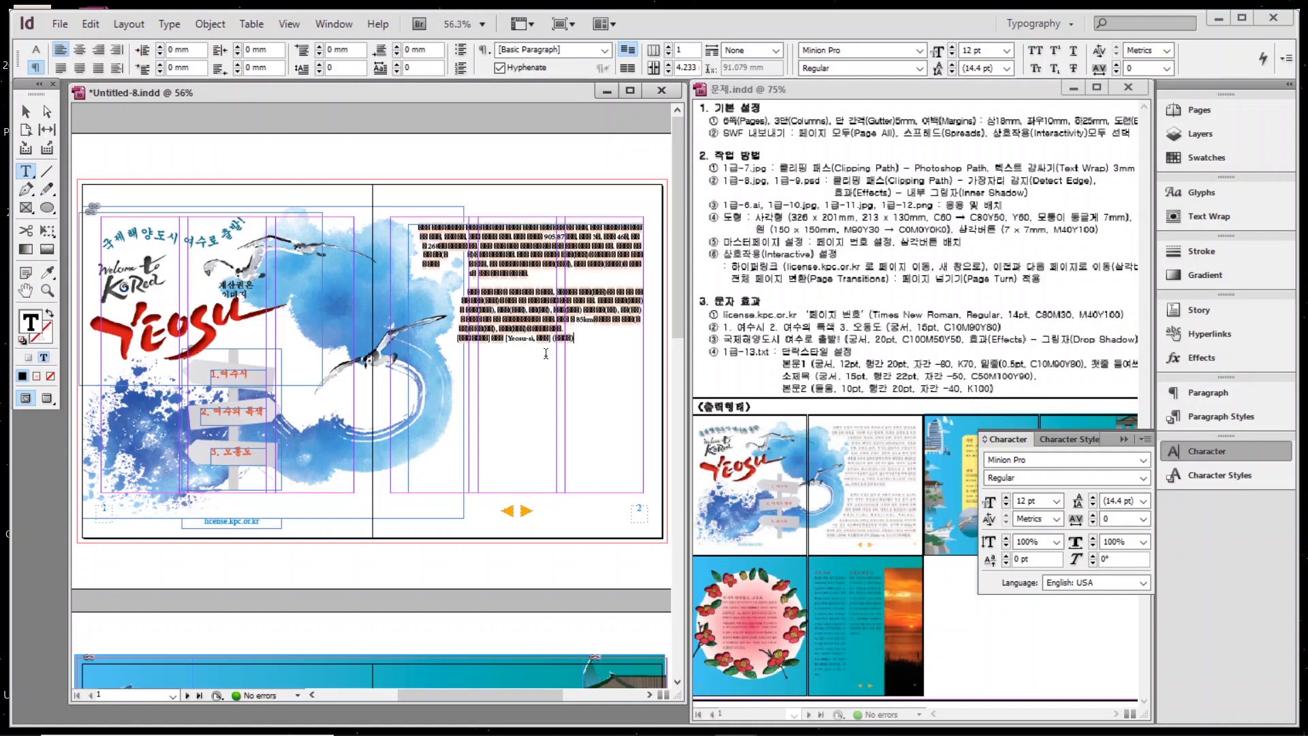
Apply the 본문1 paragraph style to the whole Yeosu article.
left_click(1220, 416)
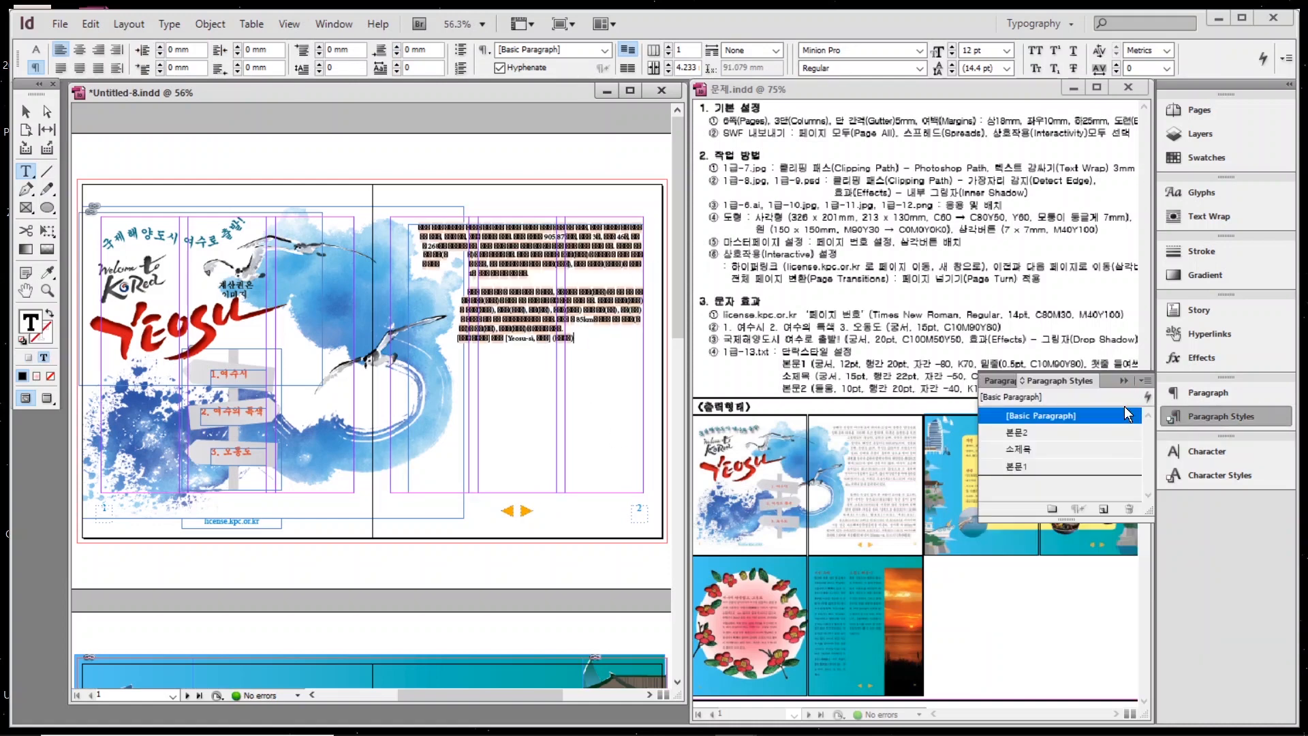
left_click(1015, 468)
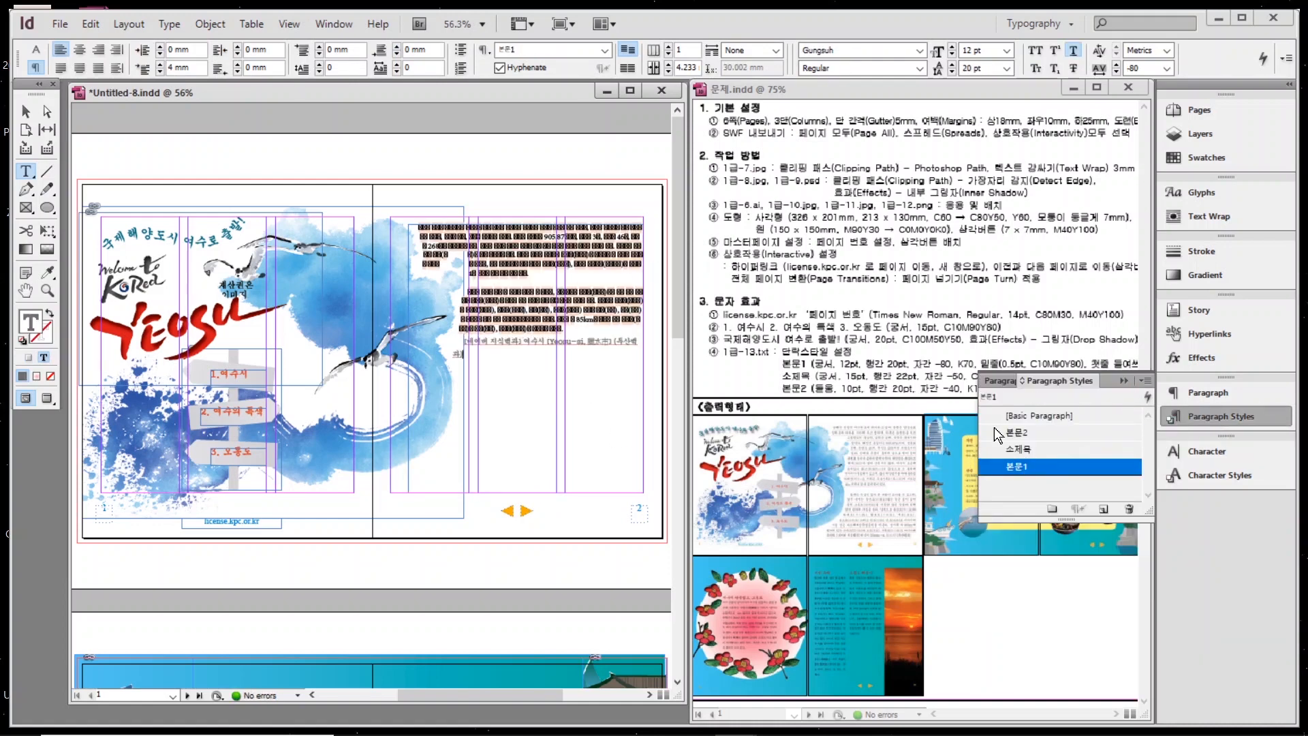
key("ctrl+a")
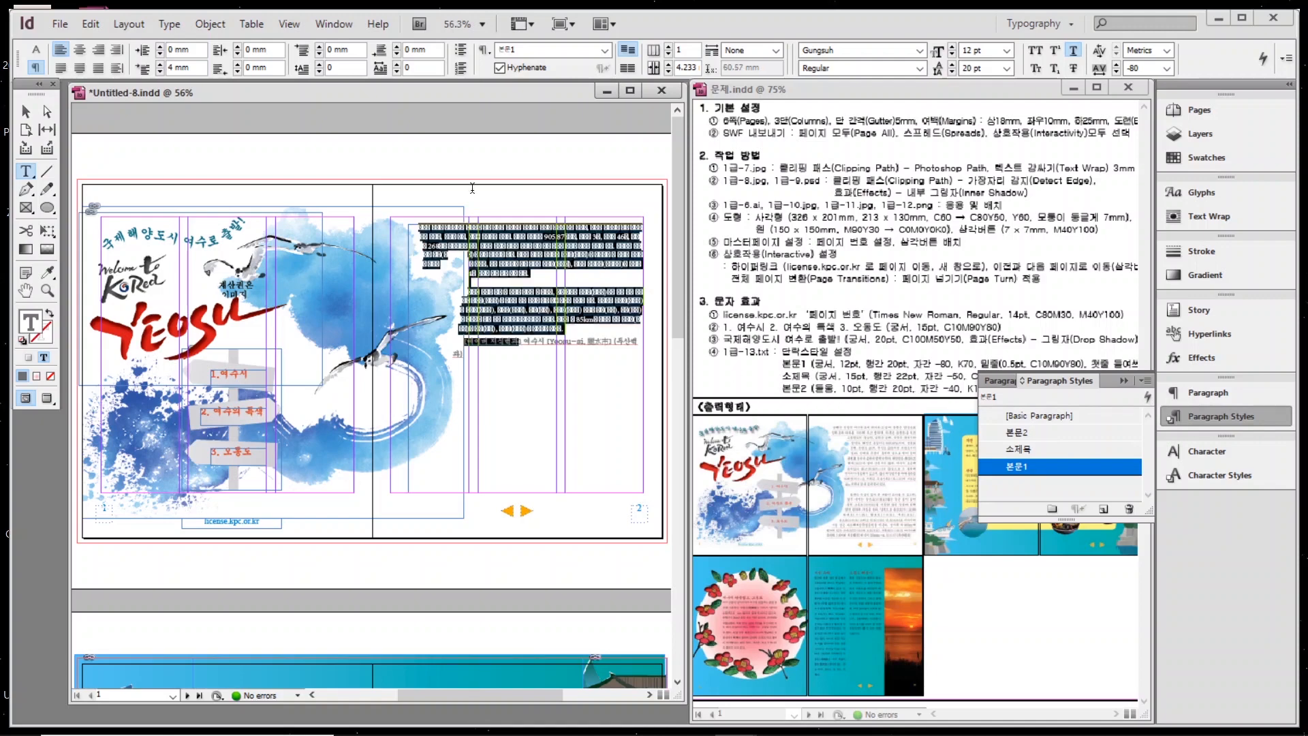
left_click(1015, 467)
key("Escape")
key("Page_Down")
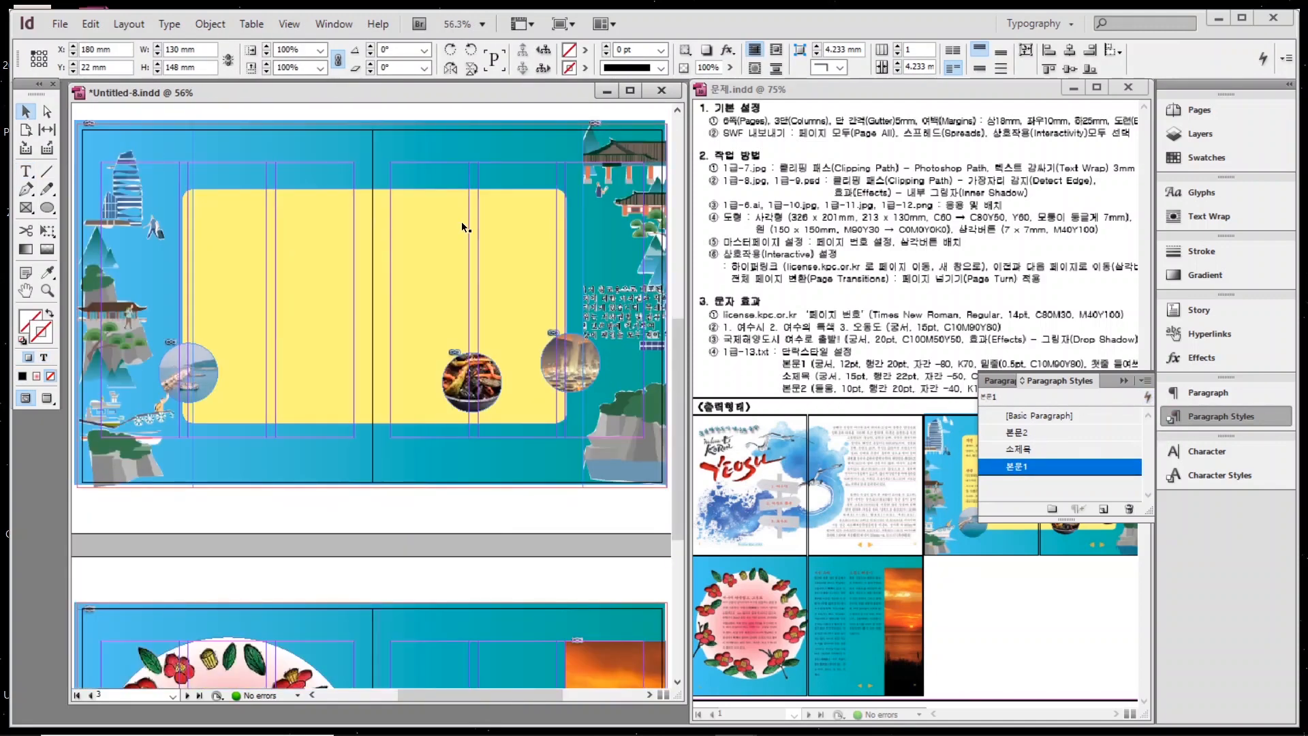
Copy the travel list (자연, 관광, 교통…) from the Notepad file.
left_click(461, 222)
key("alt+Tab")
scroll(990, 476, "down", 7)
left_click_drag(622, 499, 566, 630)
scroll(565, 424, "up", 7)
key("ctrl+c")
left_click(27, 170)
key("ctrl+v")
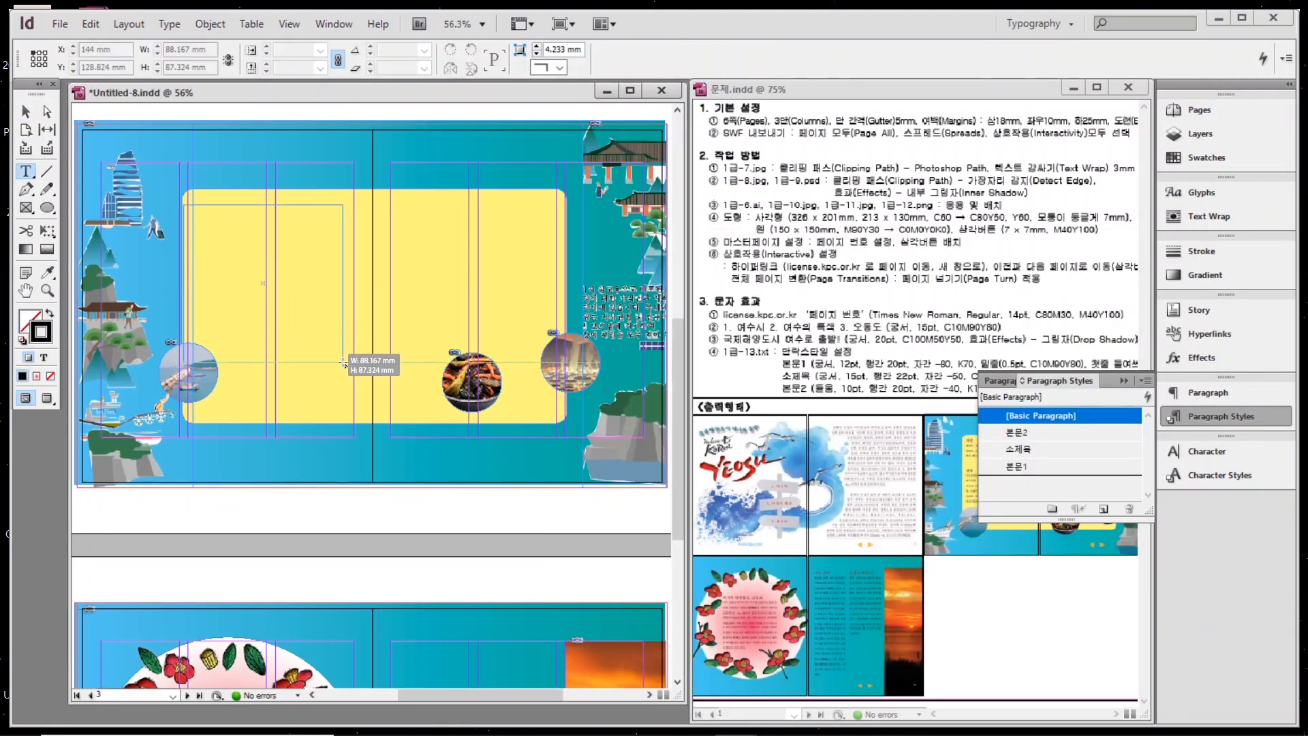
Paste the travel list into a text frame on page 3's yellow panel, styled 본문2.
left_click(349, 364)
key("ctrl+a")
key("ctrl+equal")
key("ctrl+equal")
key("ctrl+equal")
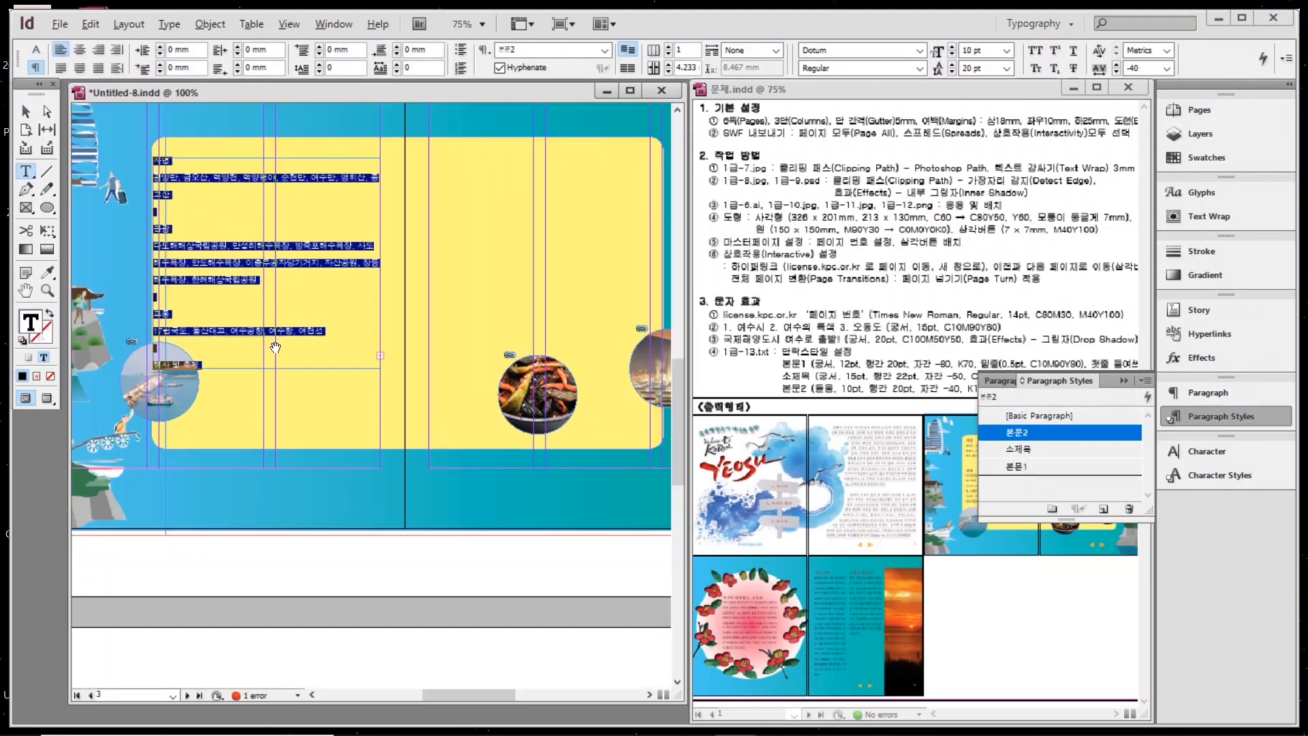
left_click(201, 148)
scroll(201, 148, "left", 3)
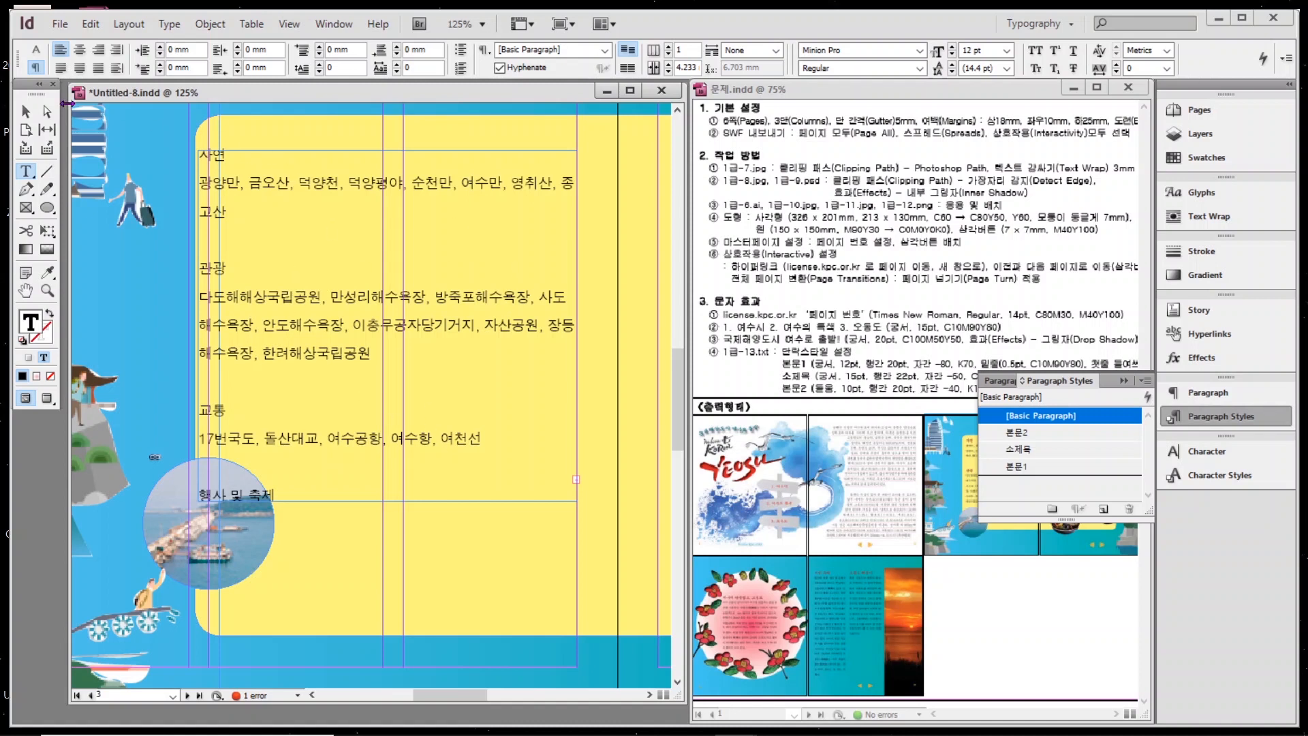
left_click(26, 111)
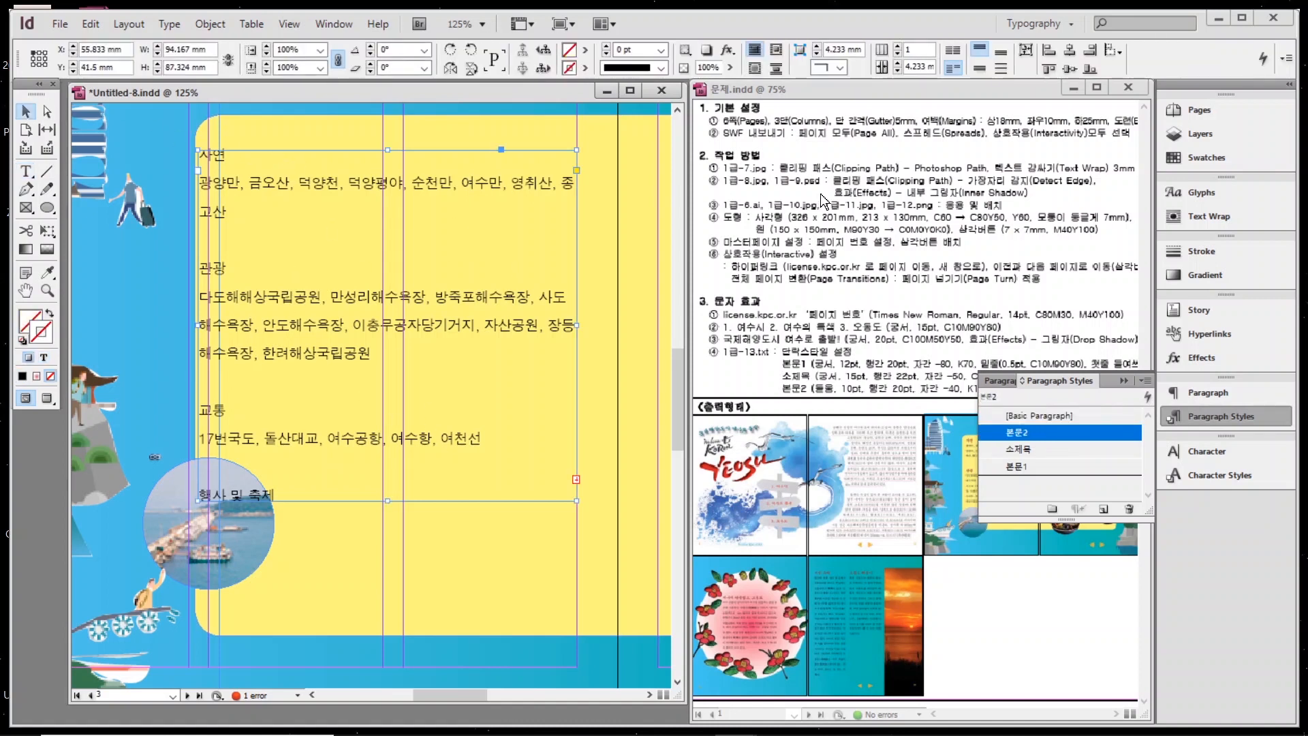
left_click(28, 176)
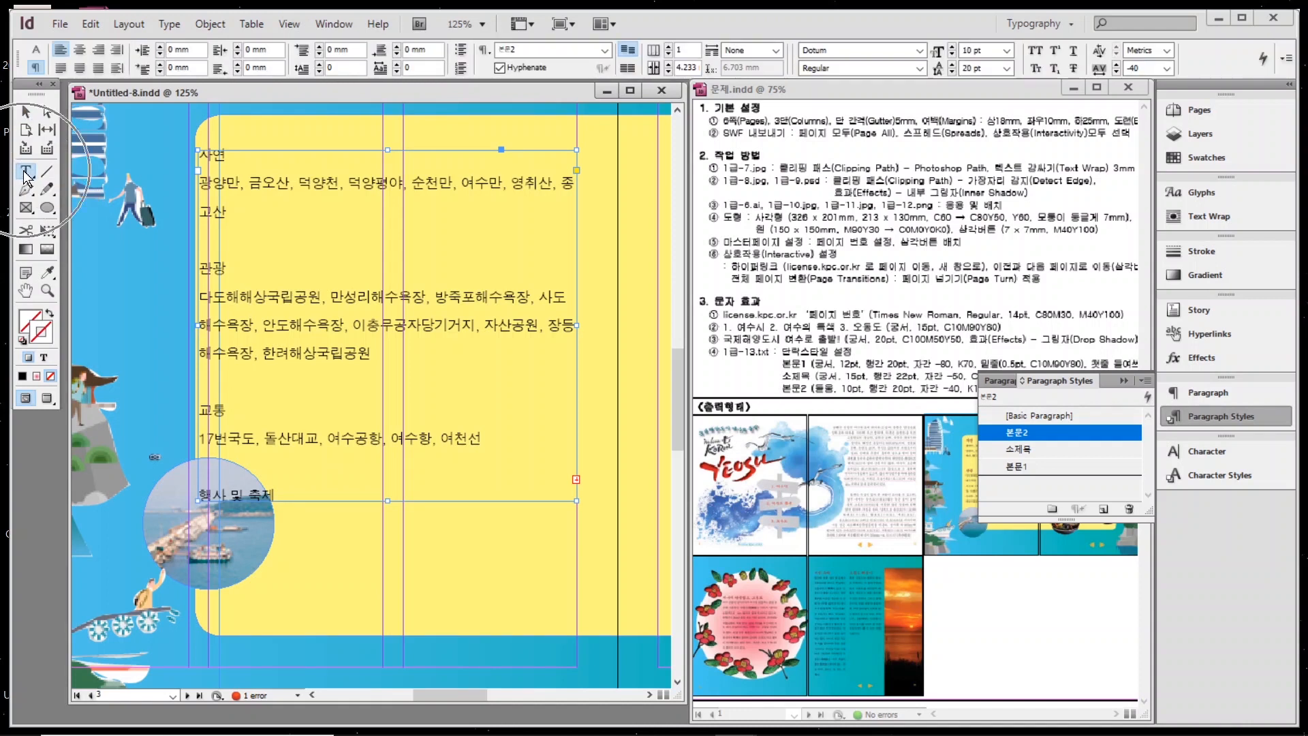
Give the travel frame 2 columns with a 3 mm gutter and move its left edge to 61 mm.
left_click(668, 47)
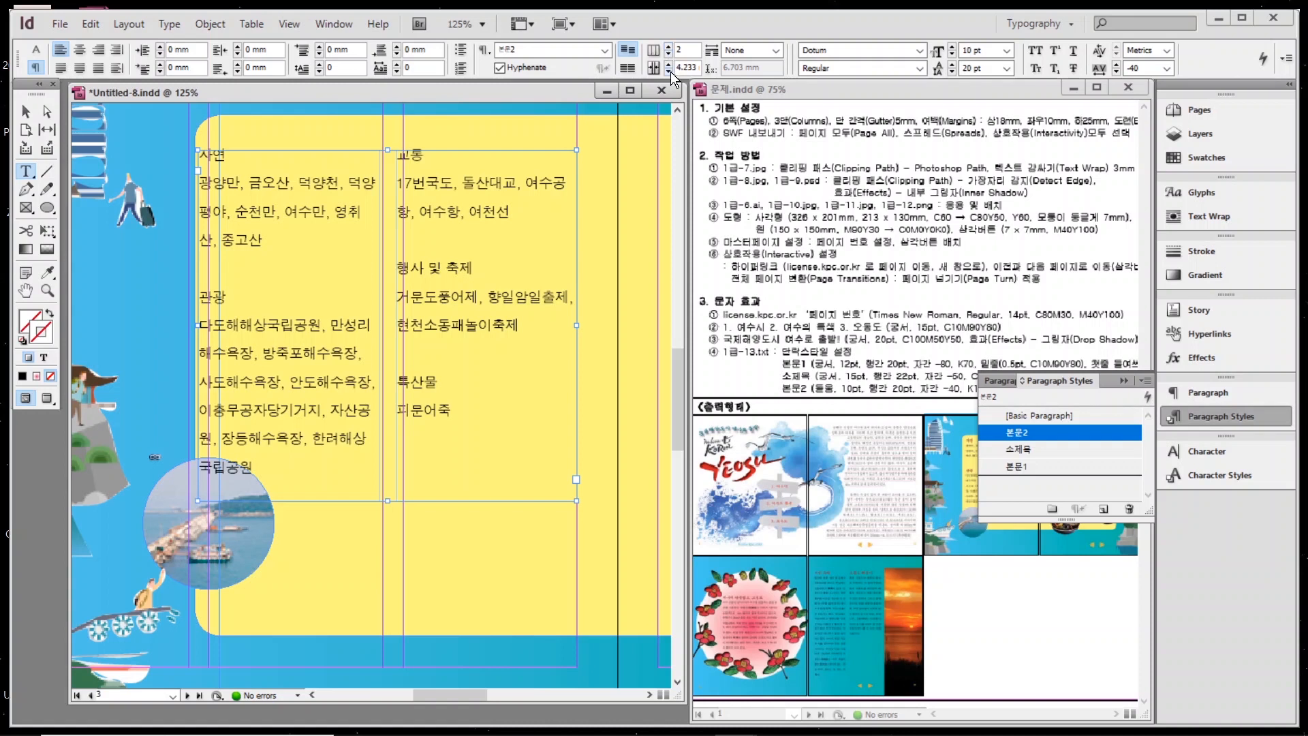
left_click(668, 70)
left_click(668, 71)
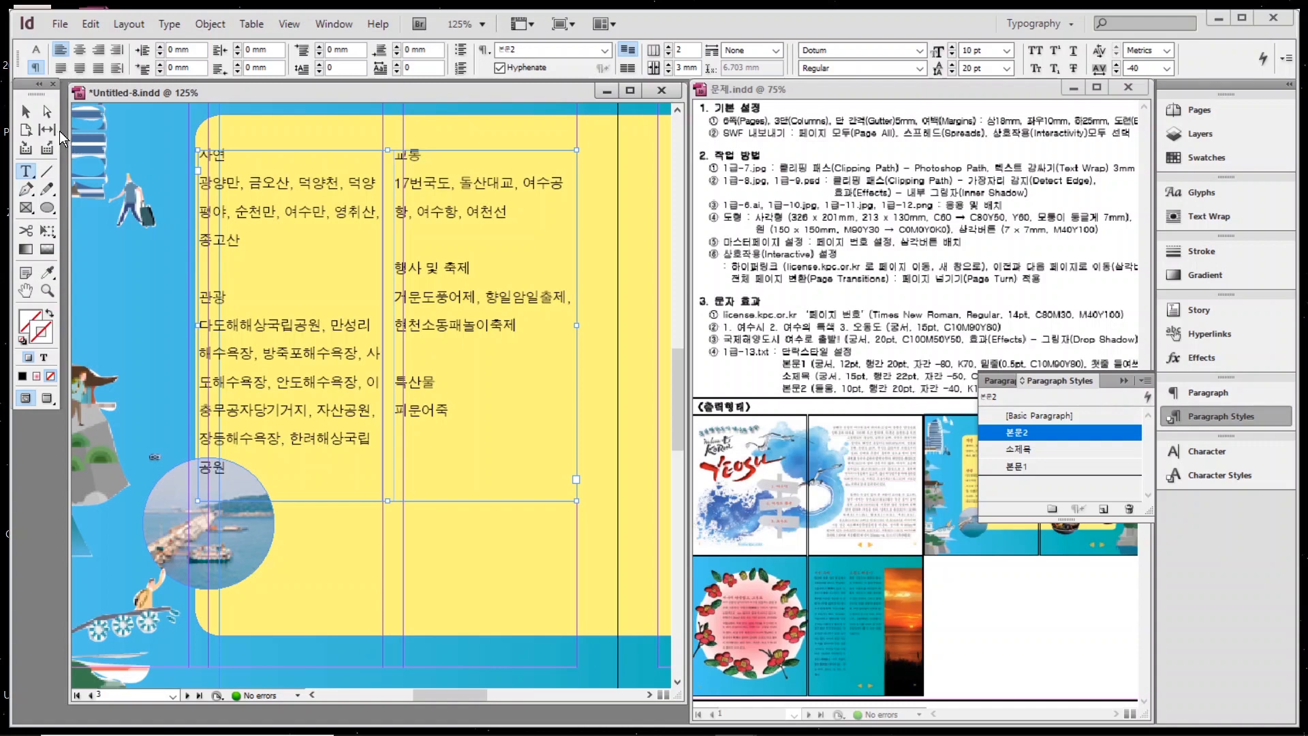
left_click(26, 111)
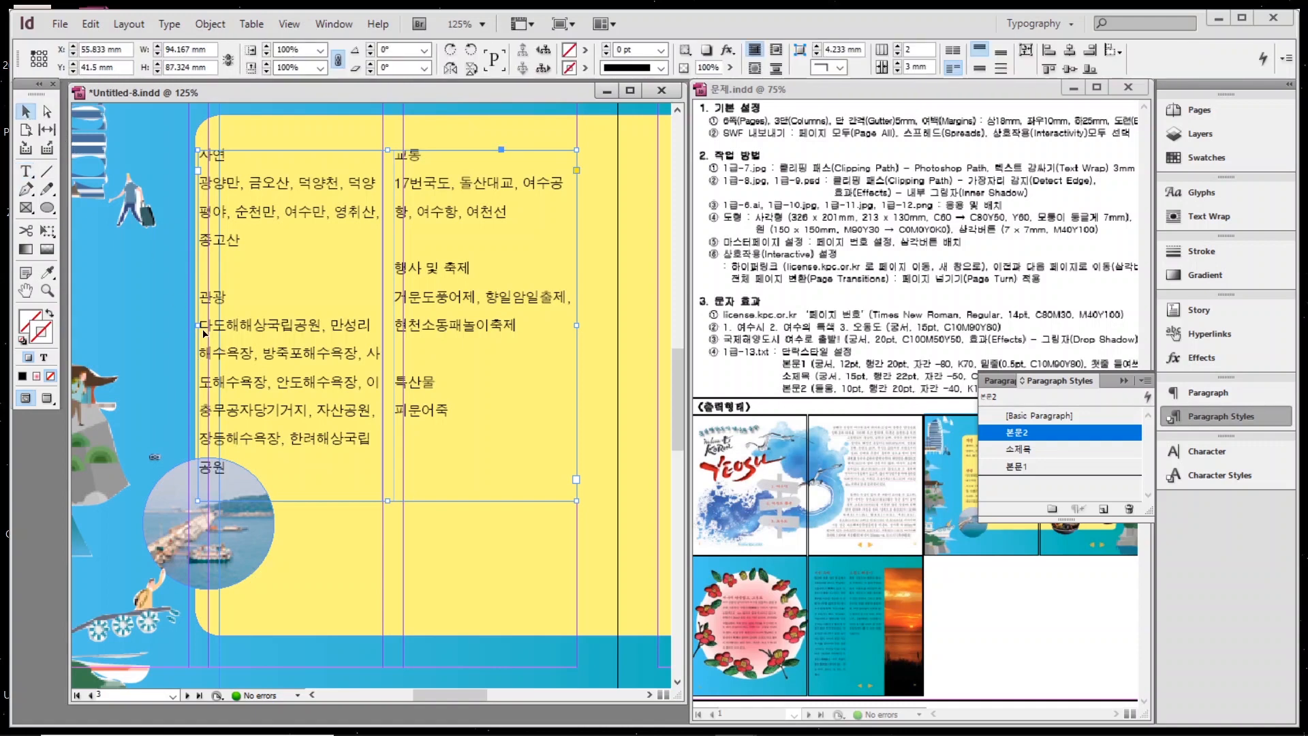
mouse_move(198, 325)
left_mouse_down()
mouse_move(224, 325)
mouse_move(208, 325)
left_mouse_up()
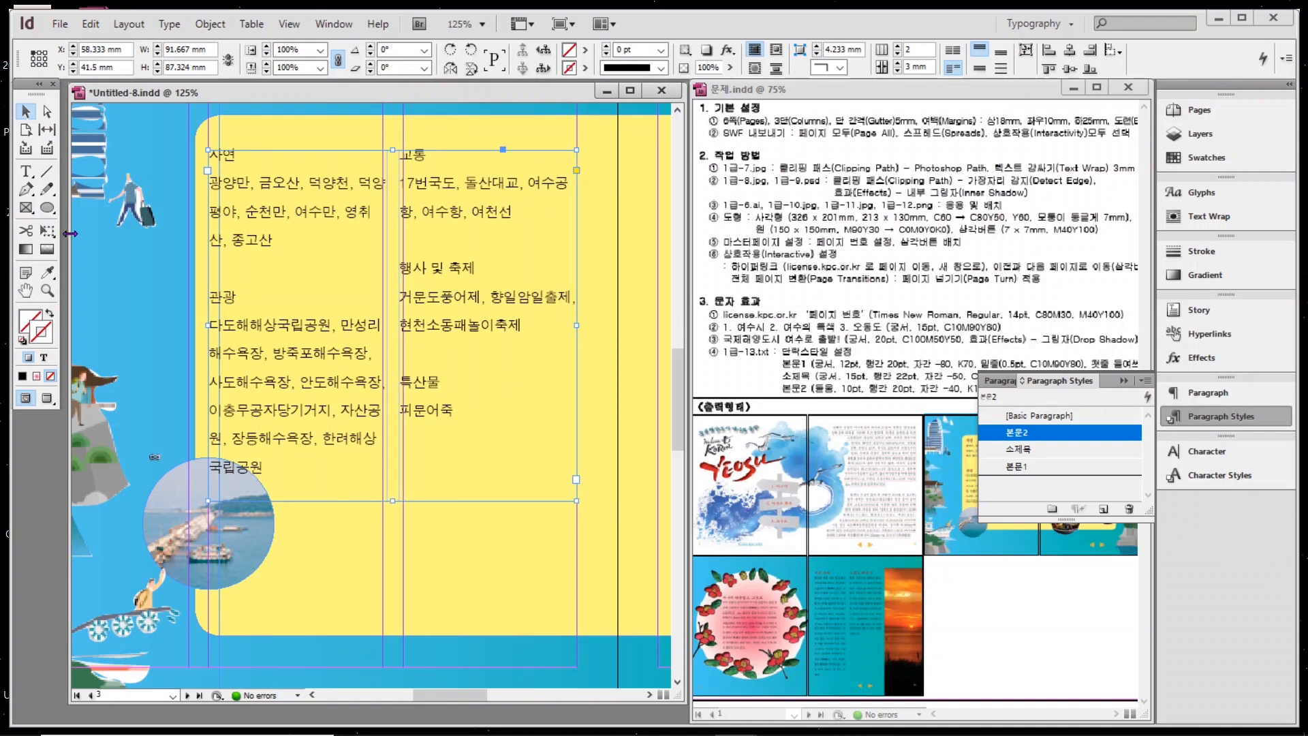
Apply the red 소제목 style to the headings 자연, 관광, 교통, 행사 및 축제 and 특산물.
key("t")
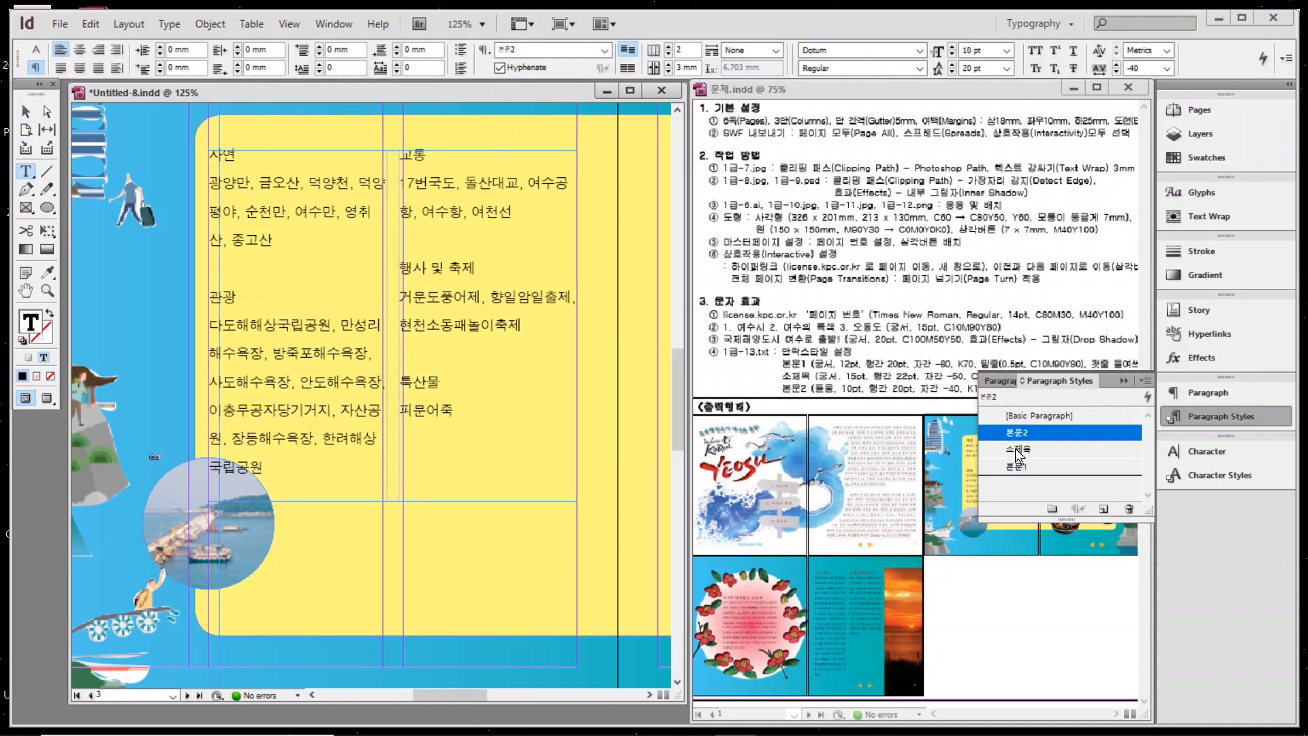
left_click(1019, 451)
left_click(227, 308)
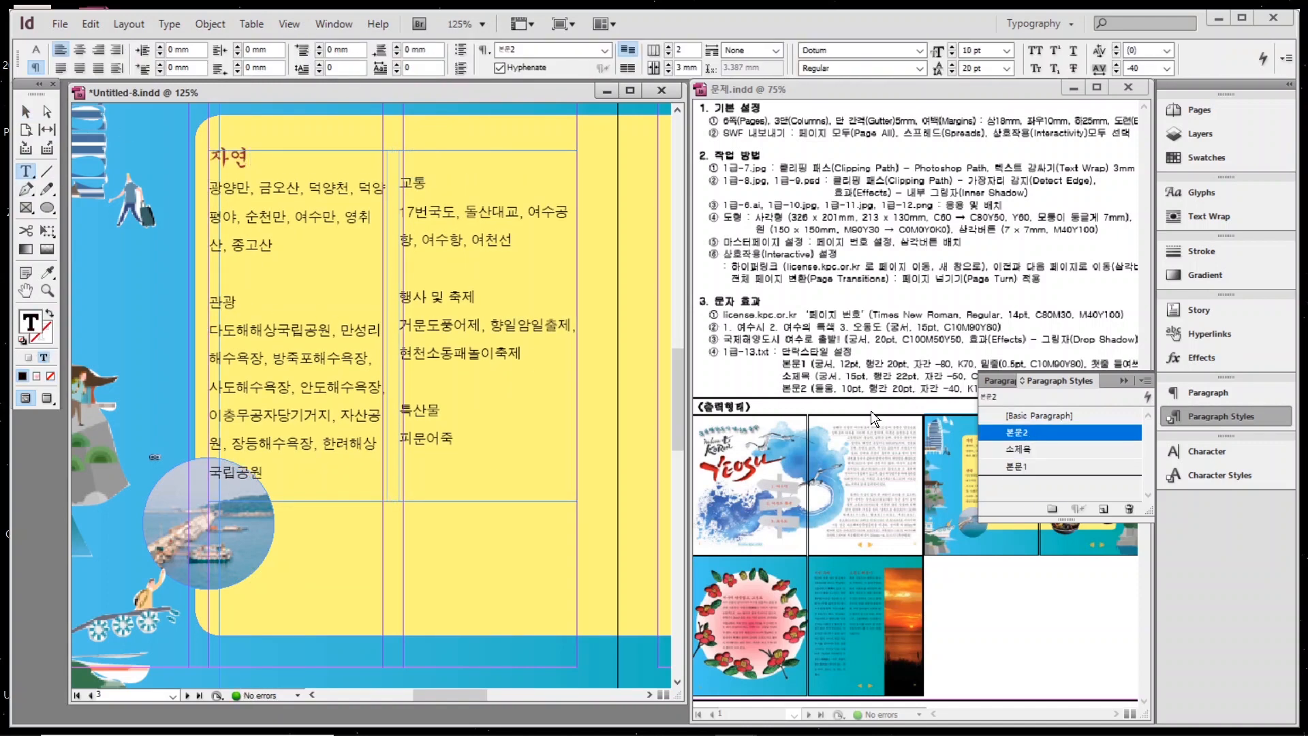
left_click(1019, 449)
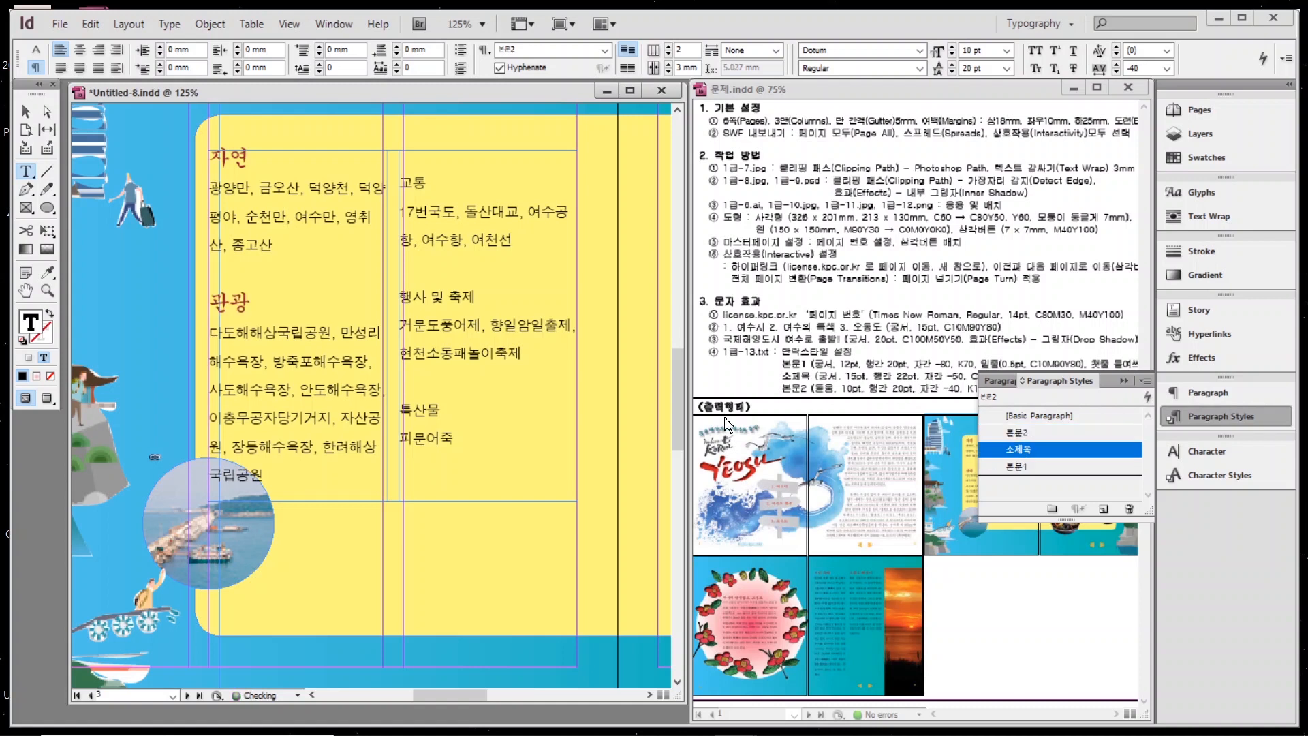
left_click(417, 187)
left_click(1017, 451)
left_click(436, 298)
left_click(1019, 451)
left_click(423, 415)
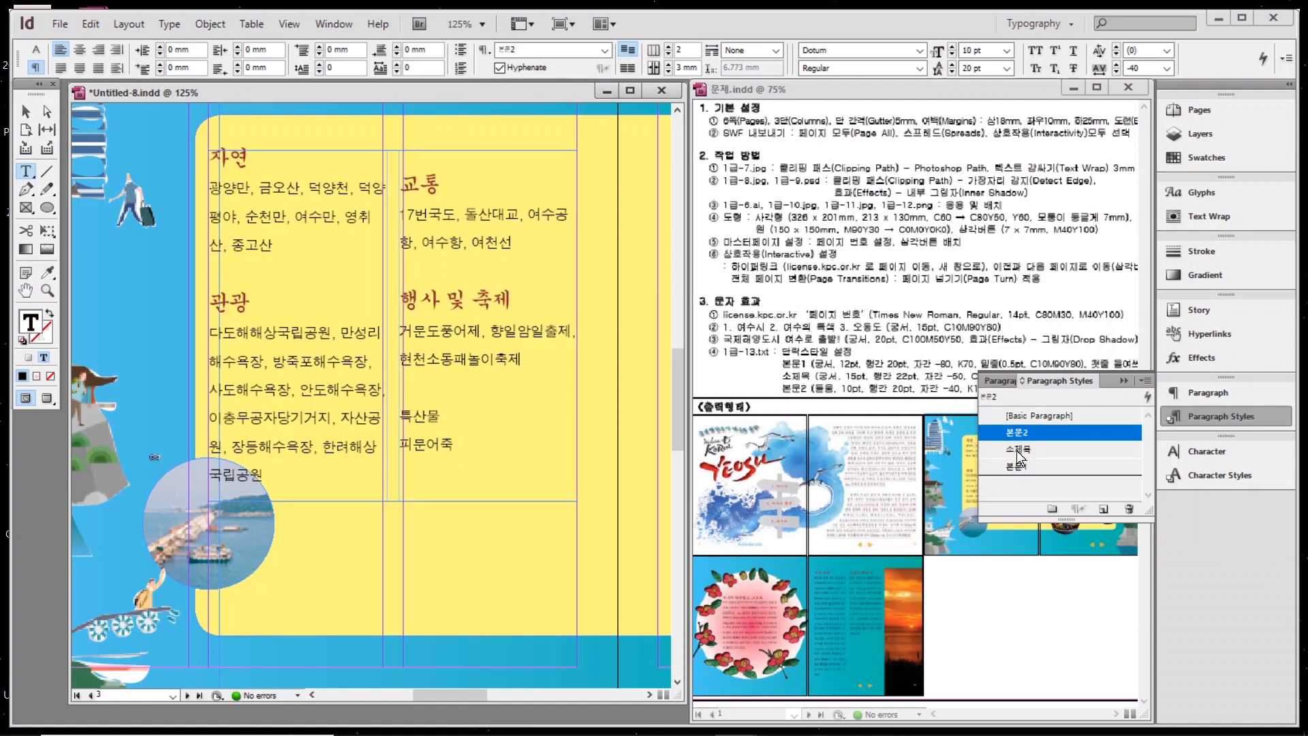
left_click(1018, 451)
Remove the extra spacing before the 교통 heading and deselect the text.
left_click_drag(400, 184, 419, 186)
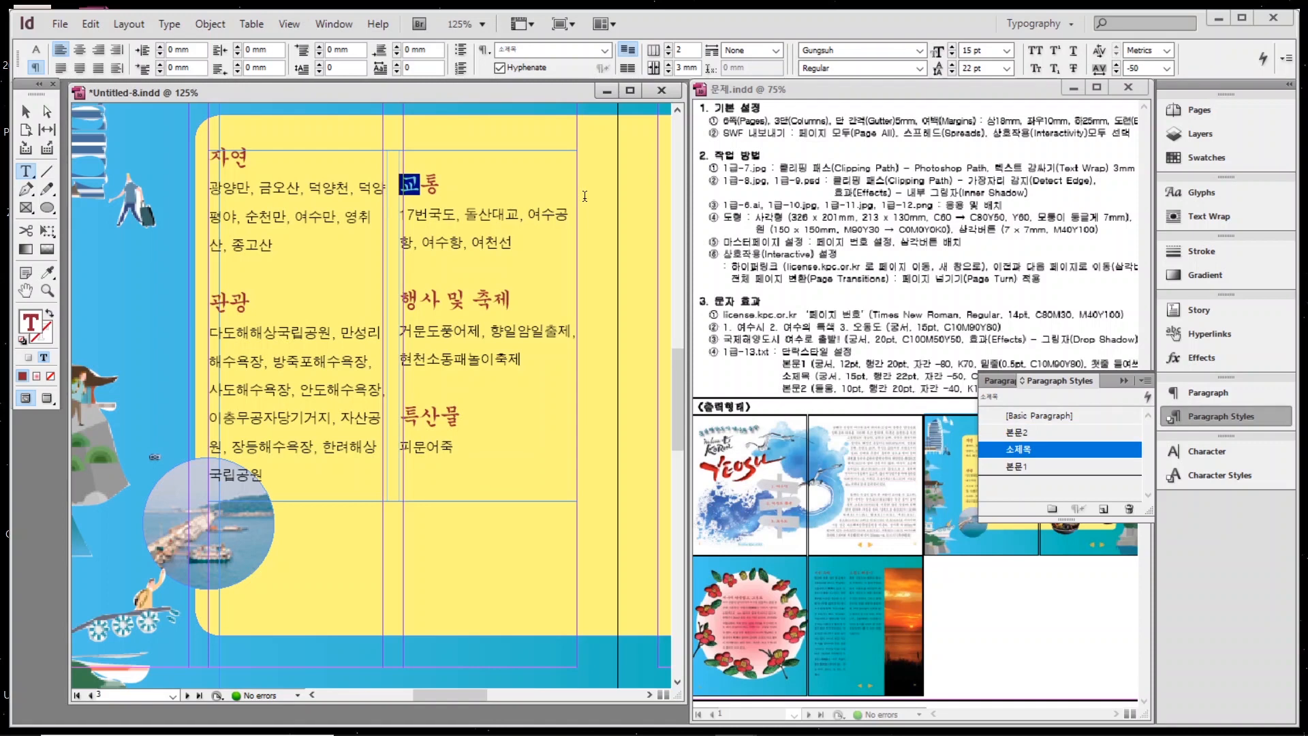
left_click(400, 184)
key("BackSpace")
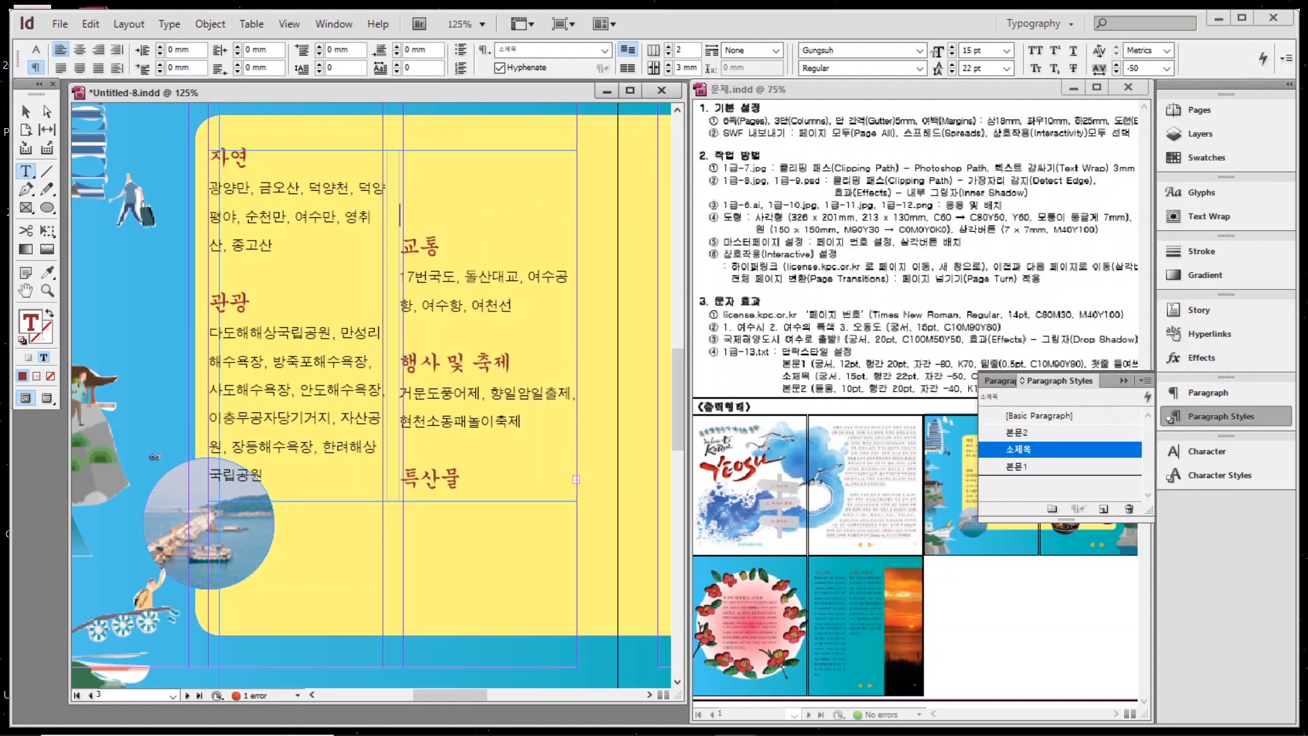
key("Escape")
Move the travel text frame up the yellow panel and the round harbour photo down.
left_click_drag(412, 155, 415, 128)
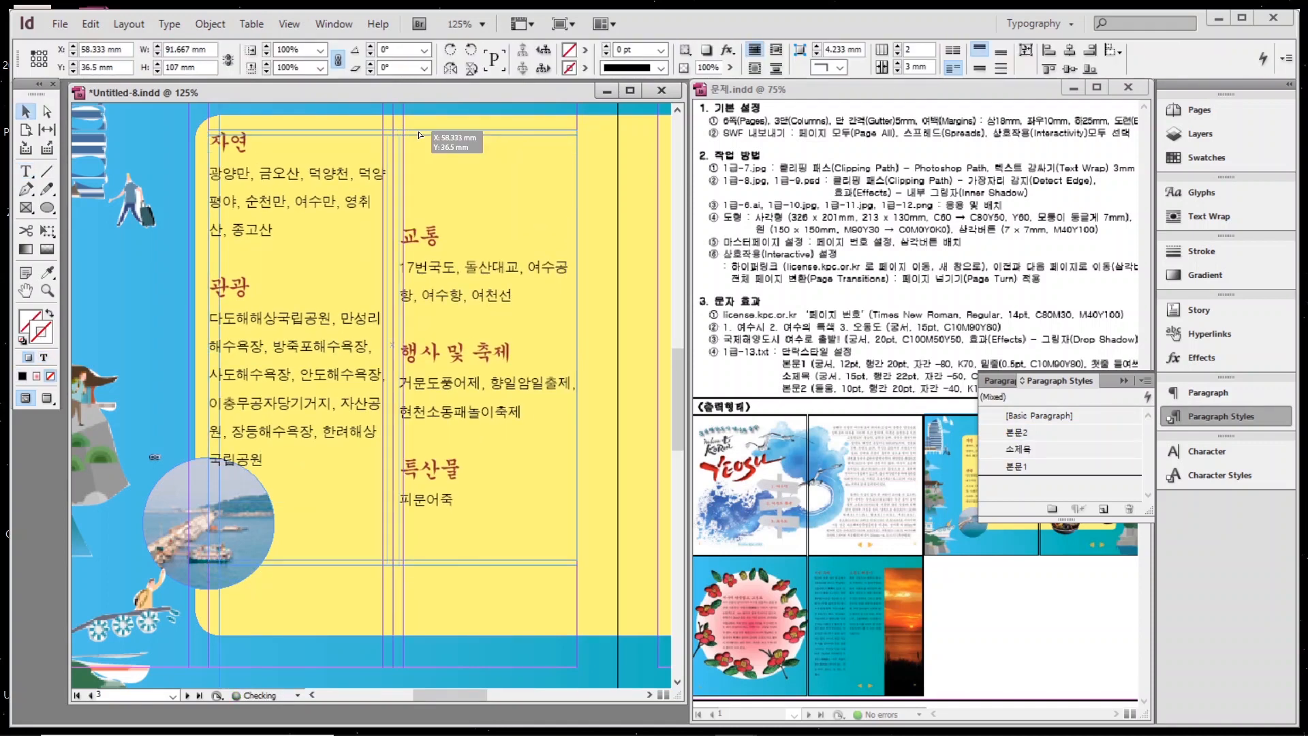
left_click_drag(235, 576, 232, 599)
key("ctrl+minus")
key("ctrl+minus")
left_click_drag(599, 570, 381, 557)
Paste the climate and expo paragraphs into a 본문2 frame on the right yellow page.
key("alt+Tab")
scroll(730, 534, "down", 3)
left_click_drag(1020, 540, 565, 417)
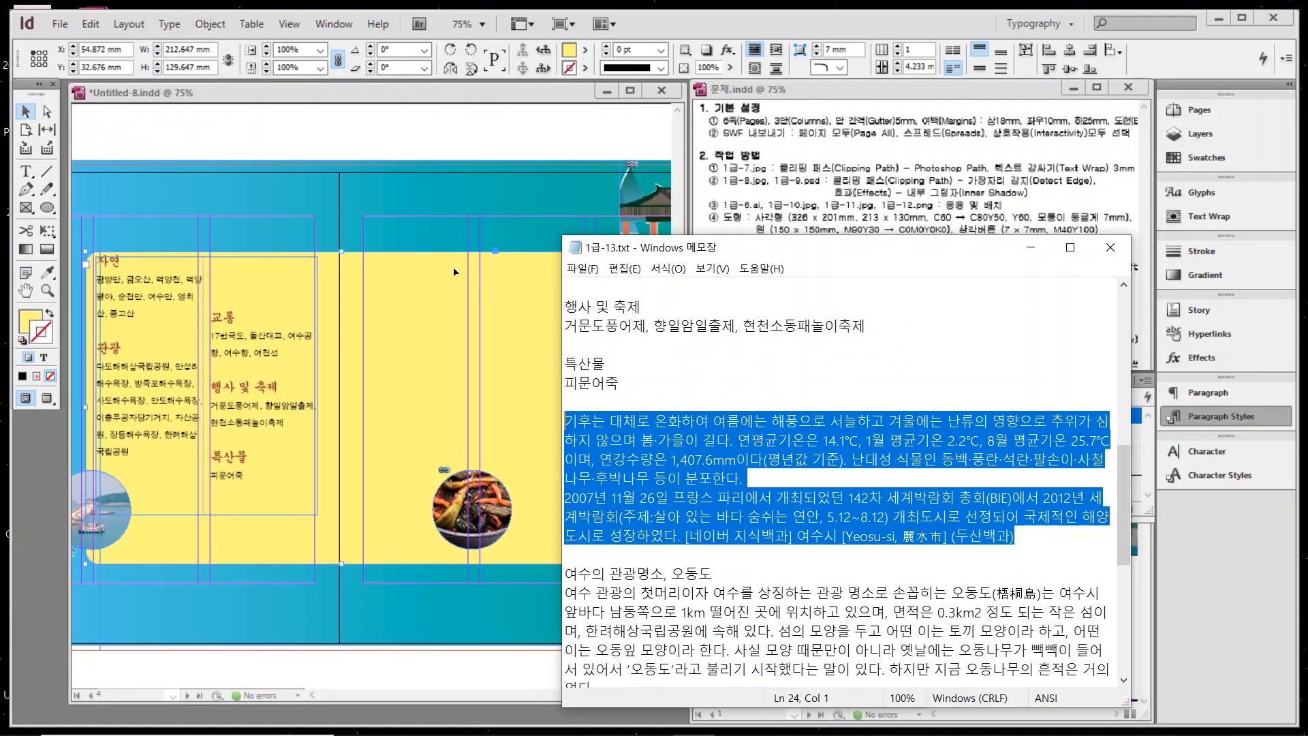
left_click(381, 211)
key("t")
left_click_drag(366, 257, 585, 459)
key("ctrl+v")
key("ctrl+a")
left_click(1017, 432)
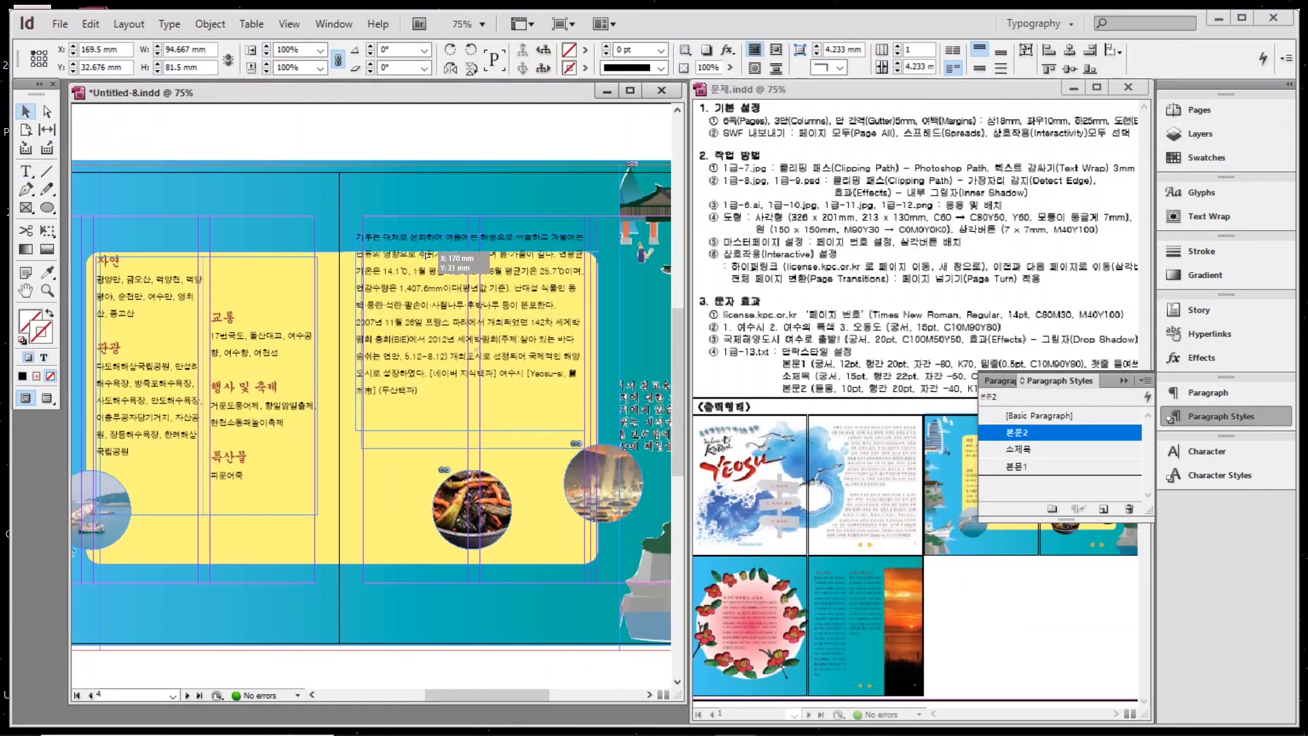
key("Escape")
Give the climate frame 2 columns with a 3 mm gutter and shorten it to fit.
key("t")
left_click(667, 45)
left_click(668, 71)
left_click(668, 70)
key("v")
mouse_move(473, 459)
left_mouse_down()
mouse_move(464, 469)
mouse_move(474, 453)
left_mouse_up()
scroll(383, 686, "down", 10)
Place the 오동도 paragraph in a body-text frame inside the flower circle and centre it.
key("alt+Tab")
left_click_drag(940, 446, 567, 335)
key("ctrl+c")
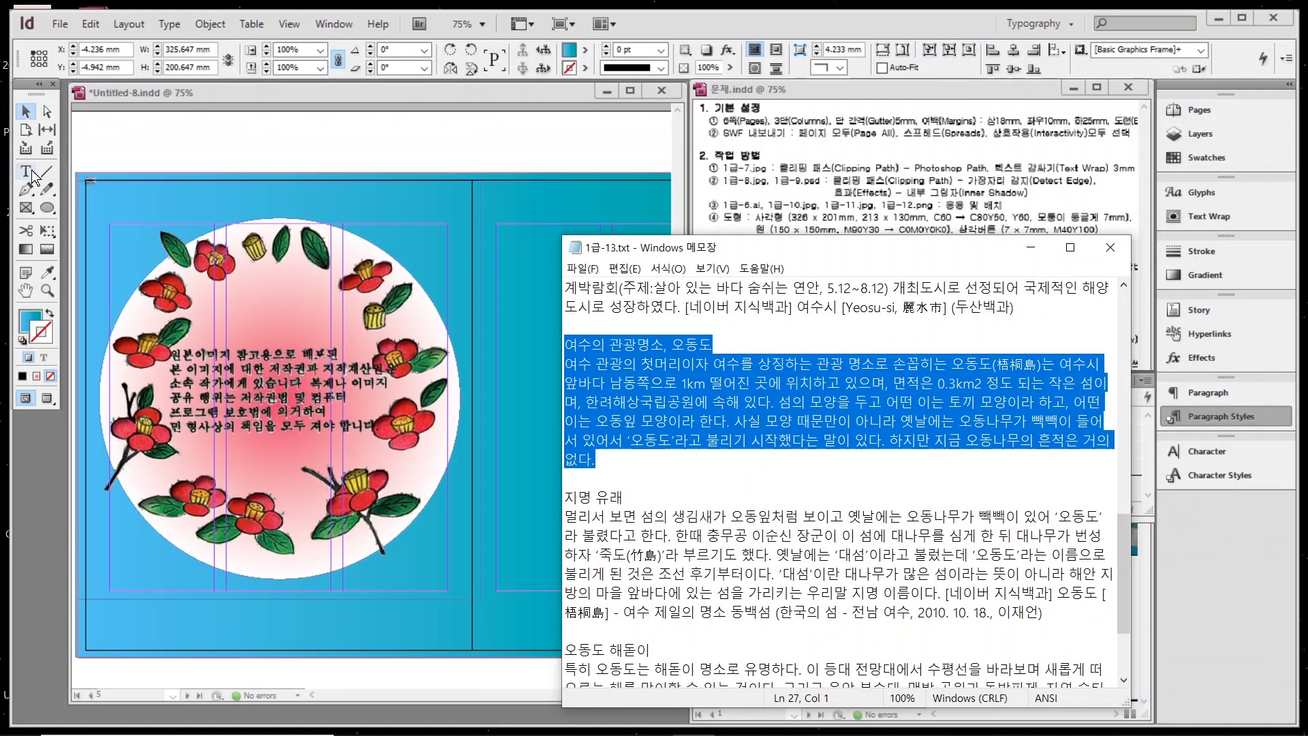
key("alt+Tab")
key("t")
left_click_drag(188, 301, 361, 508)
key("ctrl+v")
key("ctrl+a")
left_click(1017, 432)
key("Escape")
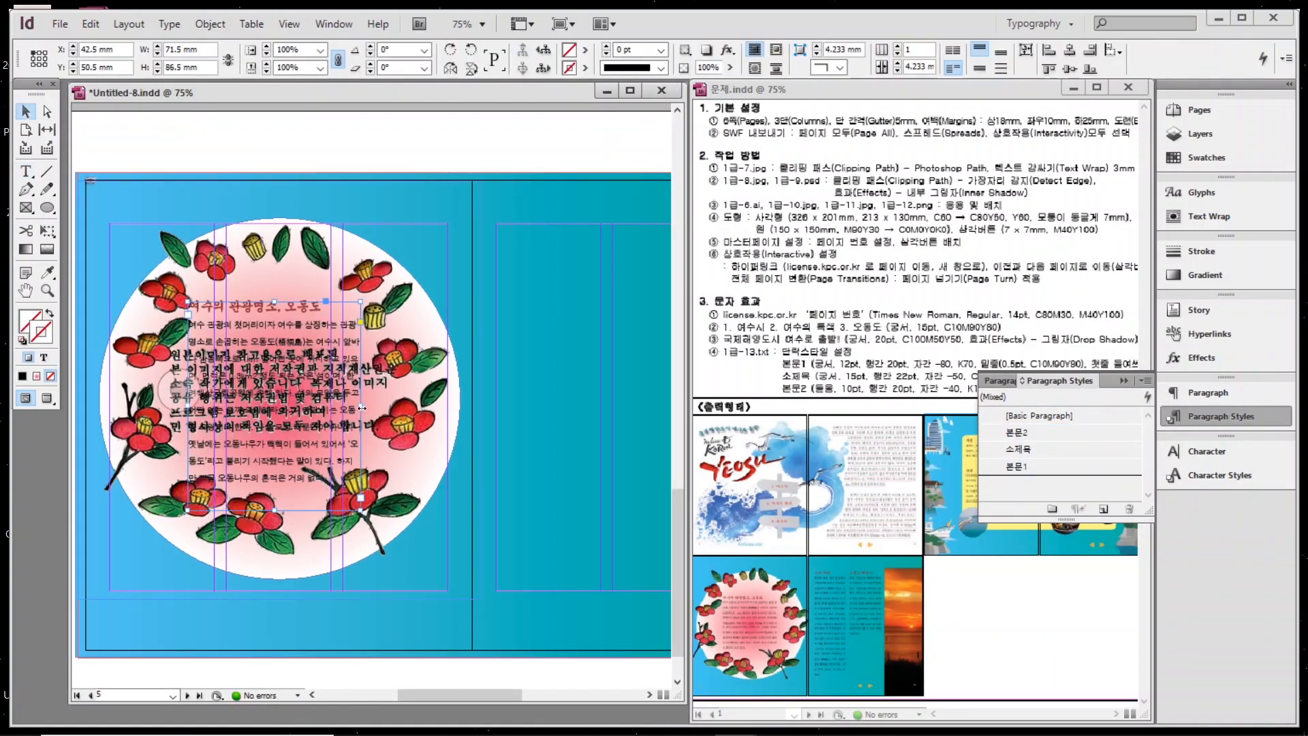
left_click_drag(266, 393, 271, 393)
Enlarge the flower circle image and shift it down and to the left.
left_click(175, 247)
left_click_drag(481, 182, 500, 163)
left_click_drag(266, 531, 256, 551)
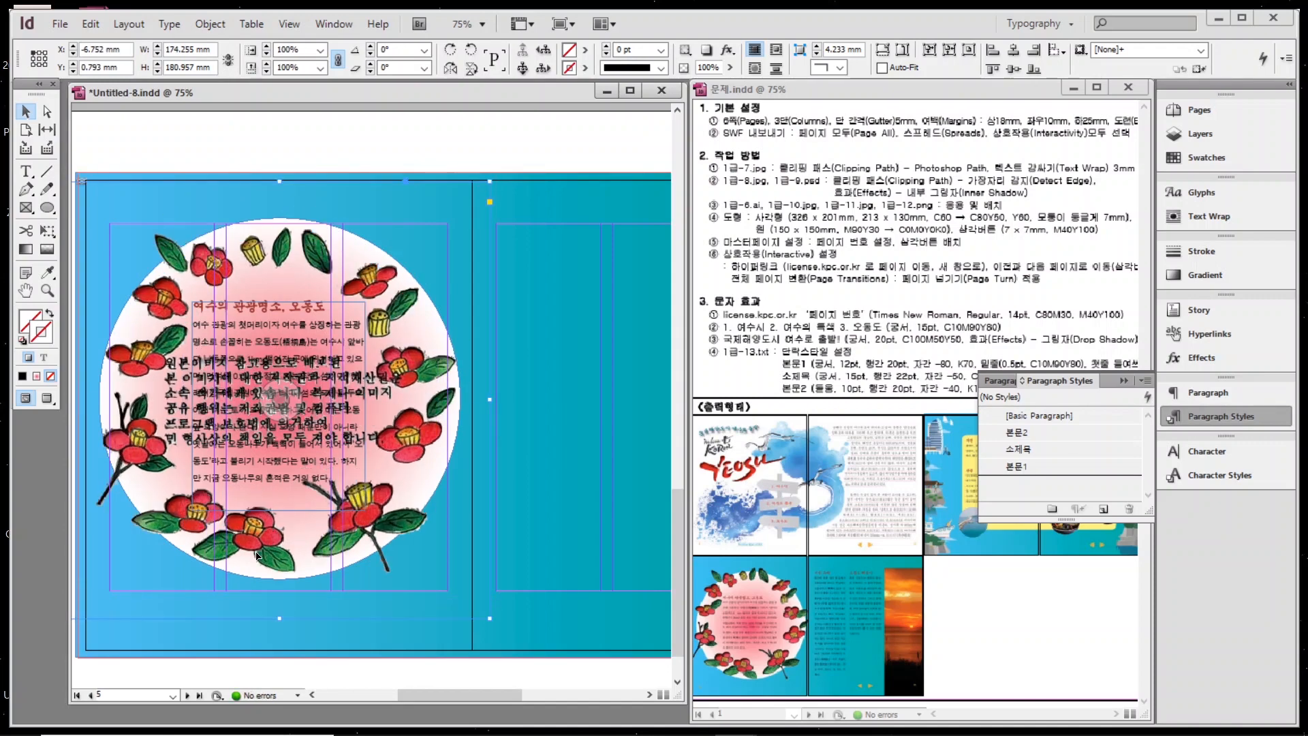
scroll(470, 669, "down", 10)
Paste the 지명 유래 place-name paragraphs into a 본문2 frame beside the sunset photo.
key("t")
key("alt+Tab")
key("ctrl+c")
key("alt+Tab")
left_click_drag(238, 224, 460, 590)
key("ctrl+v")
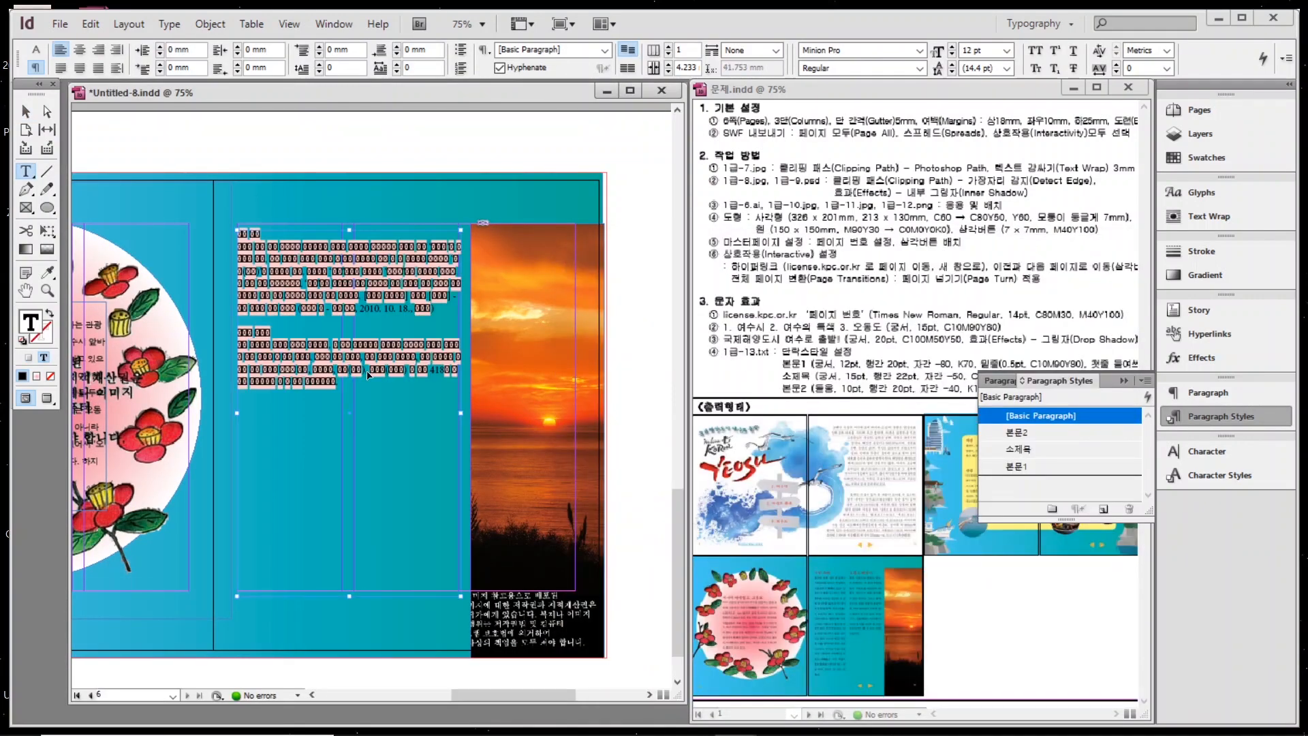
key("ctrl+a")
left_click(26, 112)
Set the place-name frame to 2 columns with a 3 mm gutter and shorten it to fit.
left_click(26, 171)
left_click(669, 46)
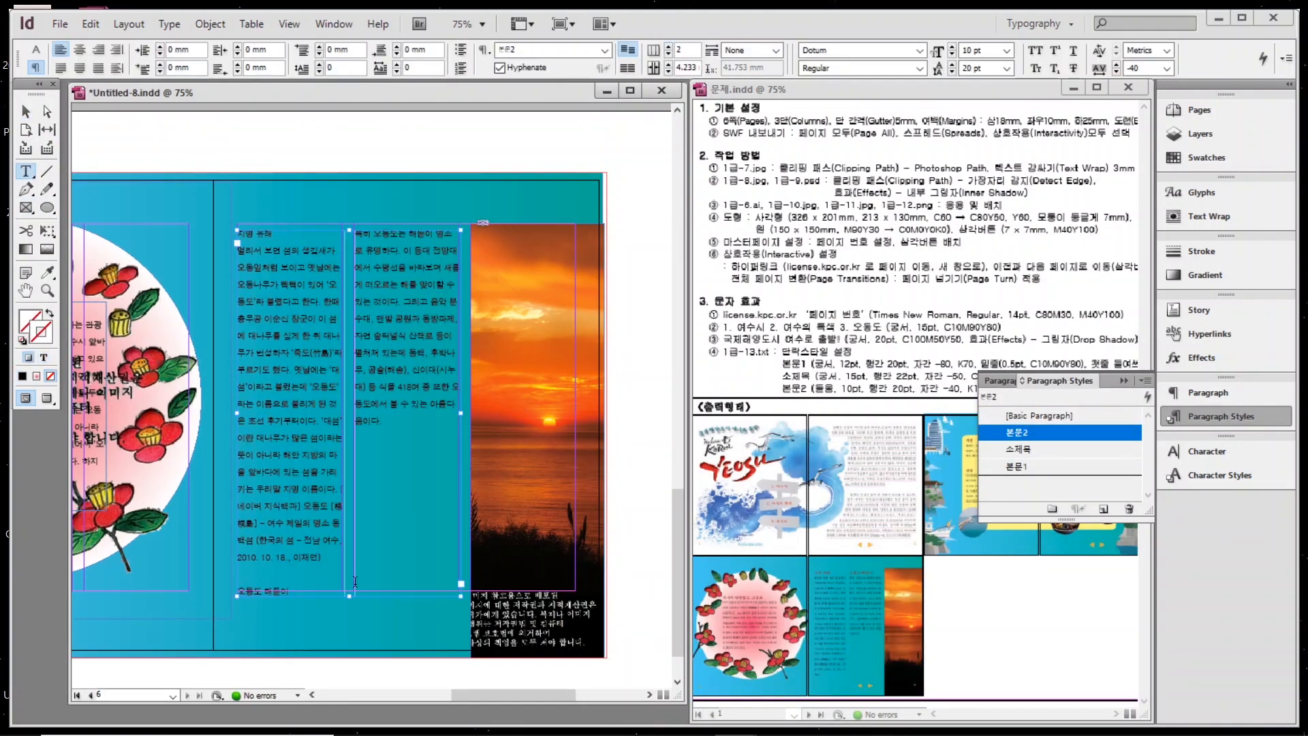
left_click(26, 111)
left_click_drag(350, 596, 350, 580)
left_click(26, 291)
left_click_drag(382, 409, 423, 489)
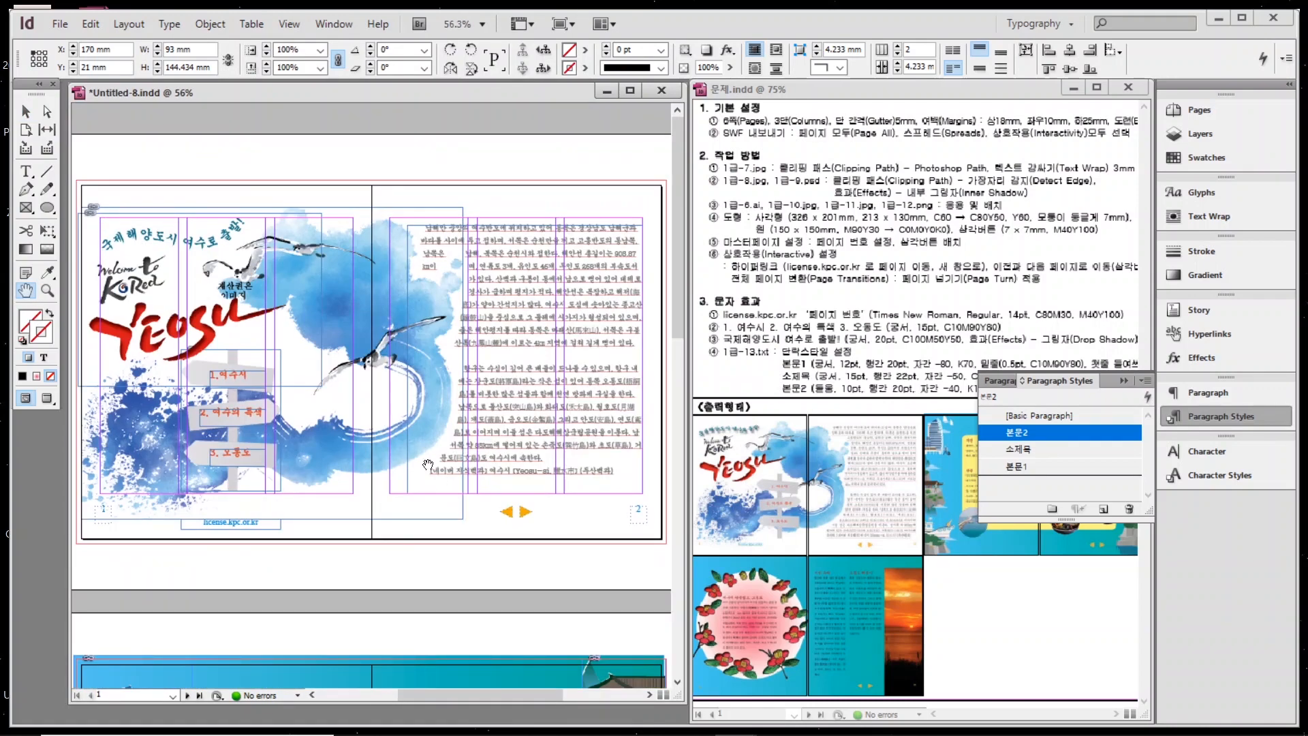
Switch to Preview mode and scroll through the earlier spreads, ending on the yellow tourism-info spread.
left_click(1201, 429)
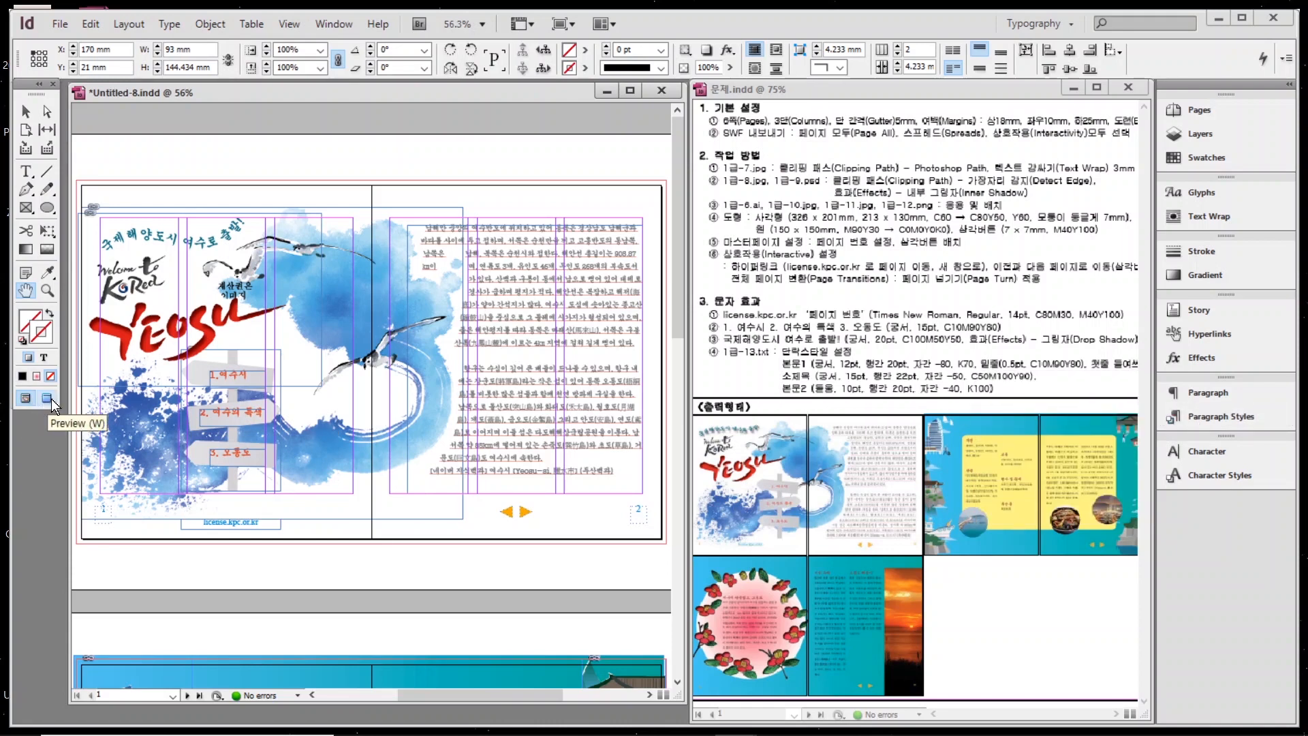
left_click(48, 398)
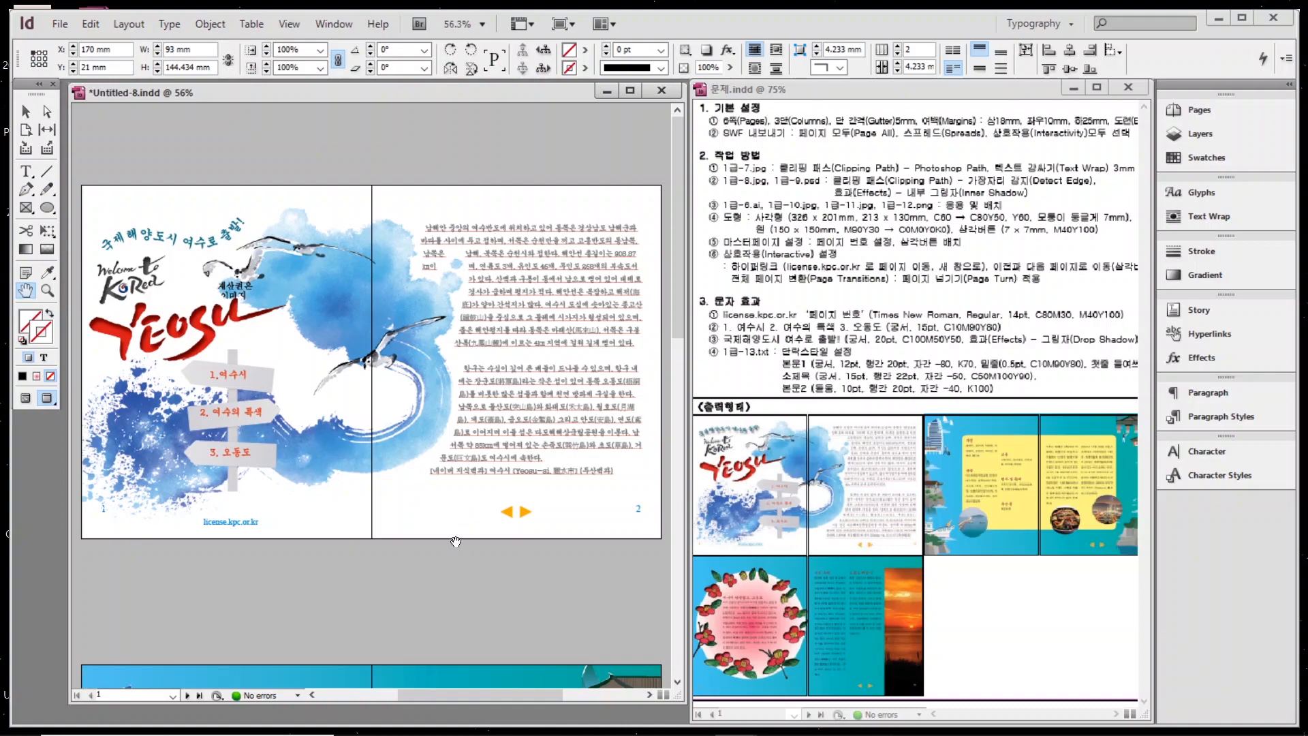
scroll(486, 513, "down", 5)
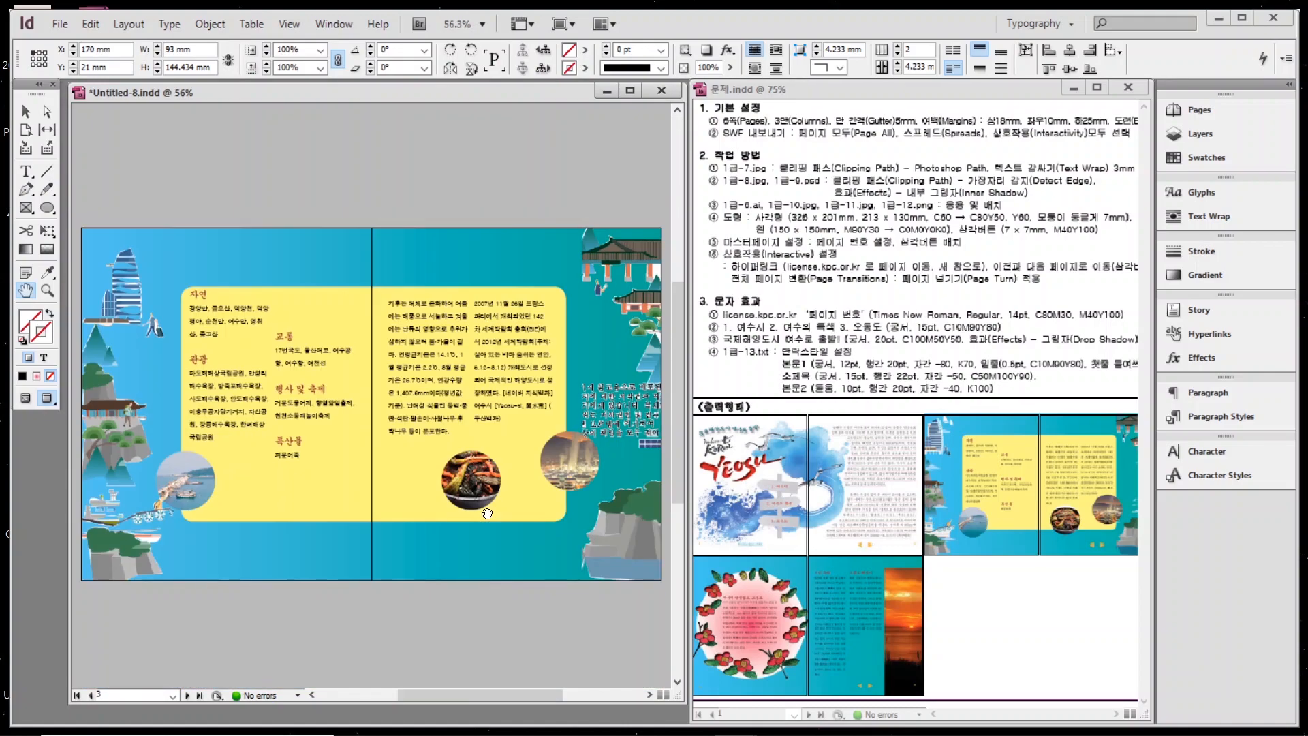
scroll(486, 513, "down", 5)
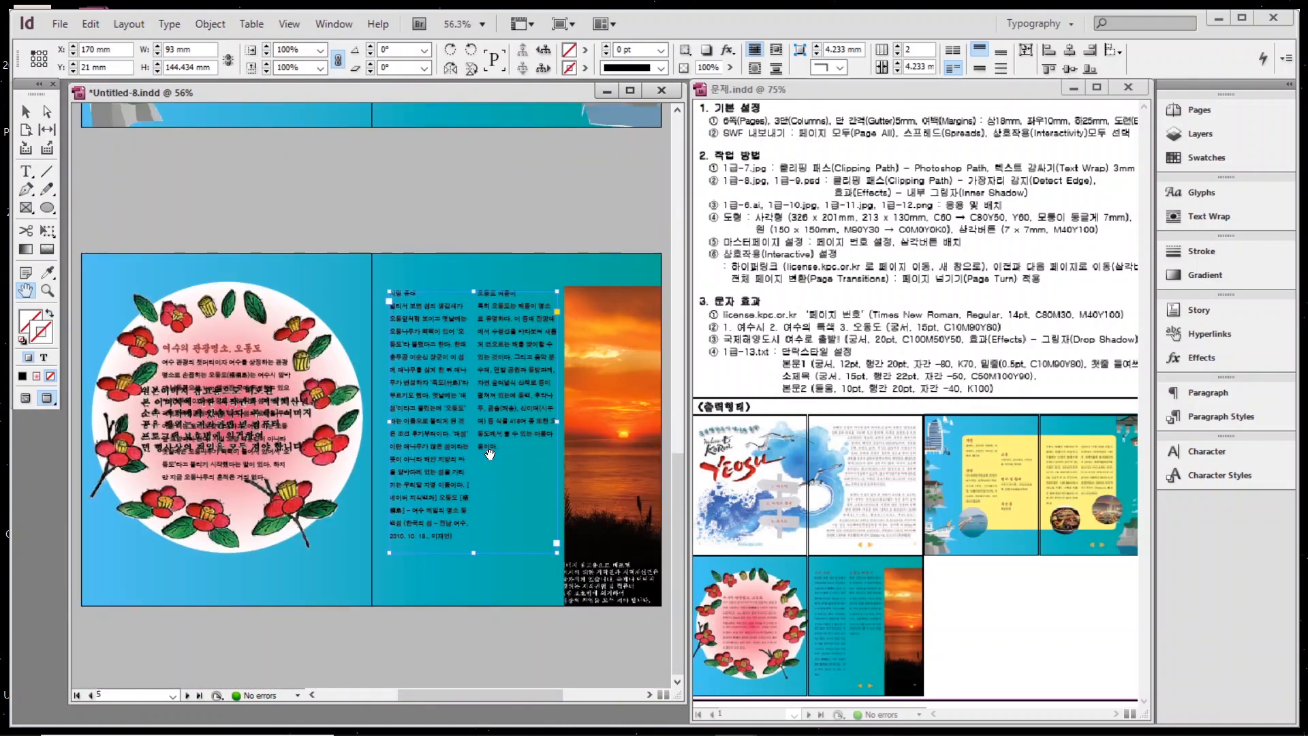
scroll(490, 454, "up", 5)
scroll(482, 384, "up", 5)
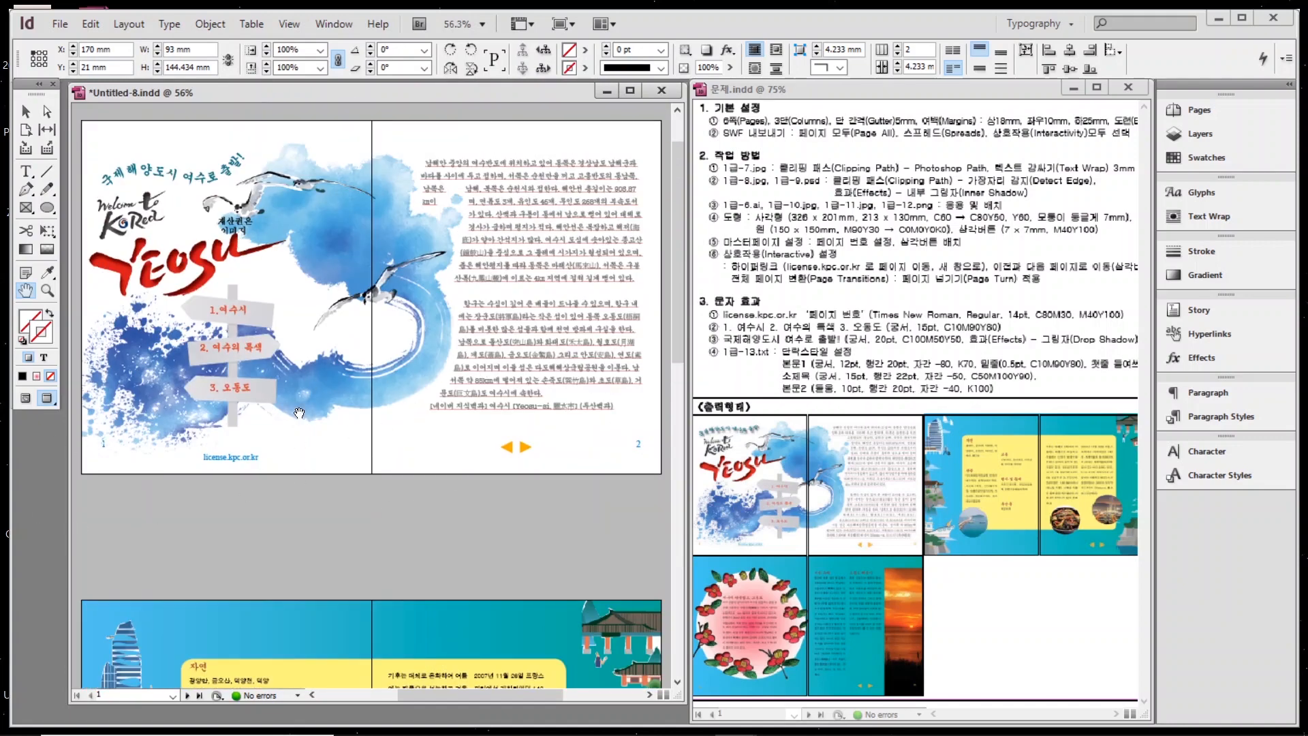
scroll(197, 485, "down", 5)
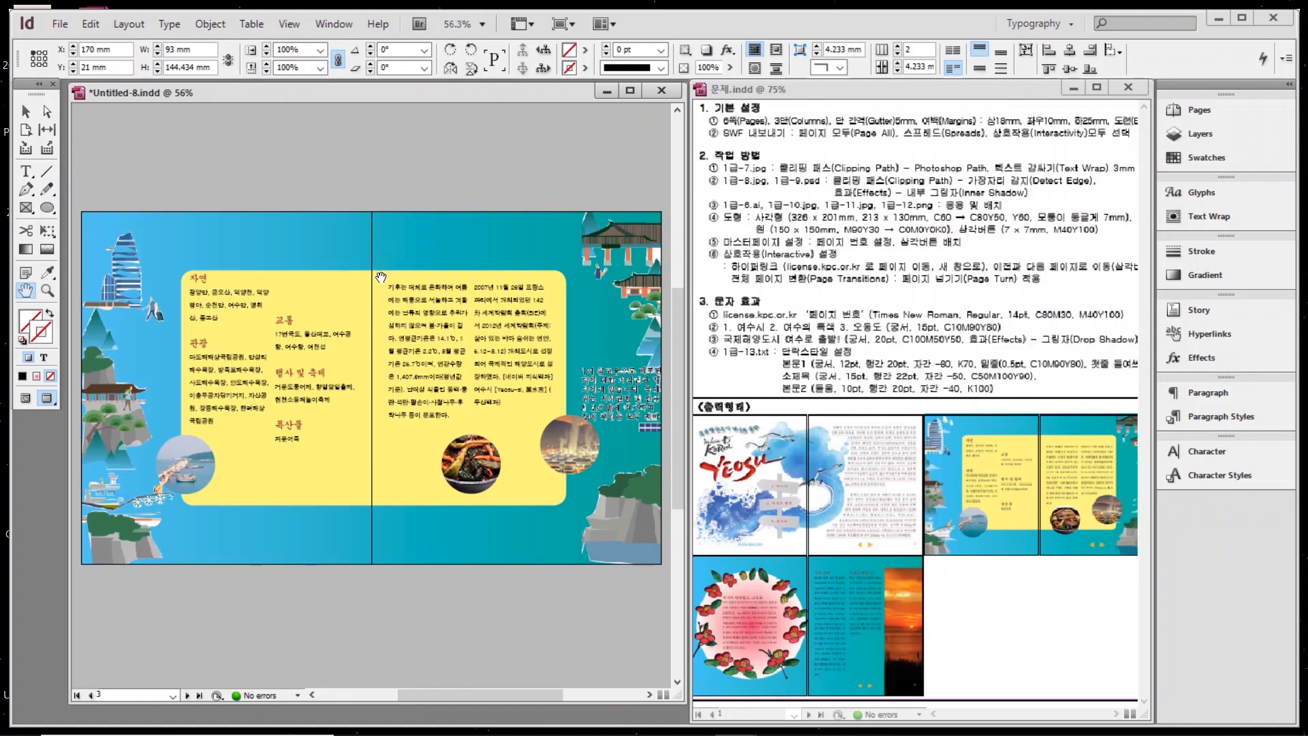
On the A-Master spread, cut the page-number markers and orange arrows from the page bottoms.
left_click(1185, 112)
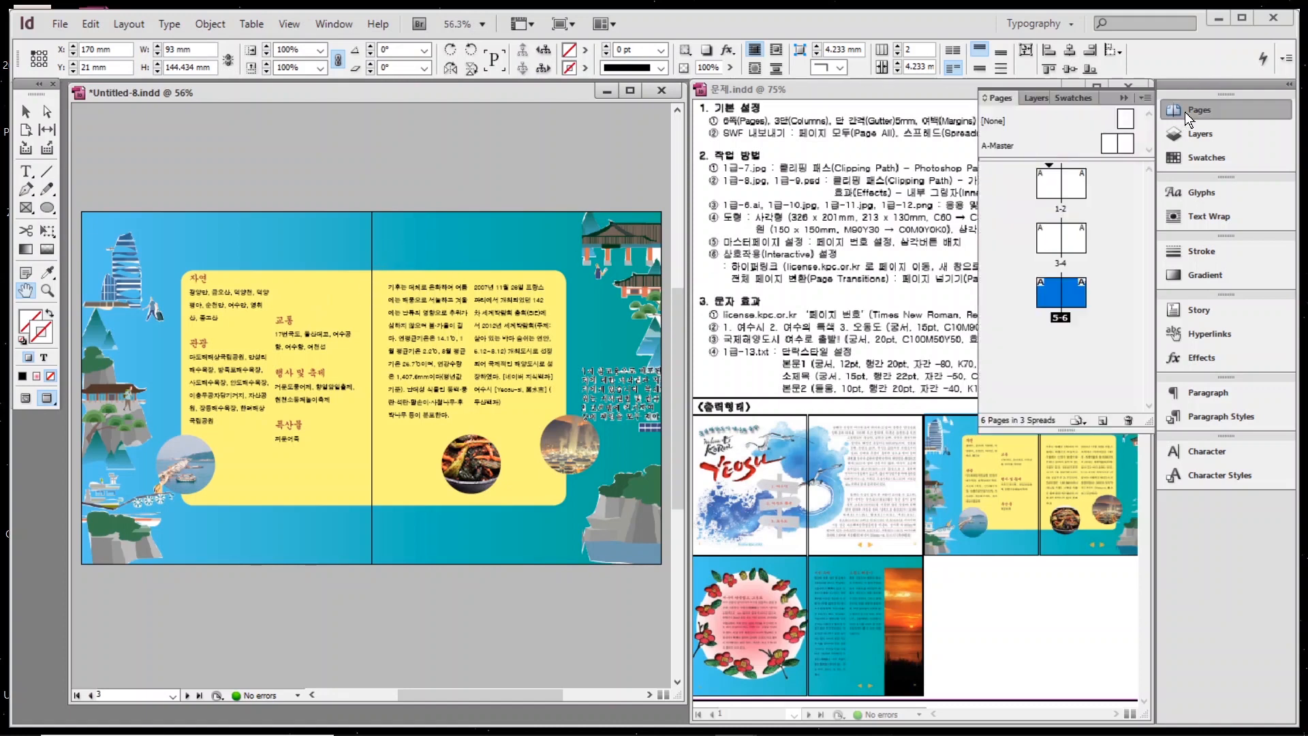
double_click(1007, 146)
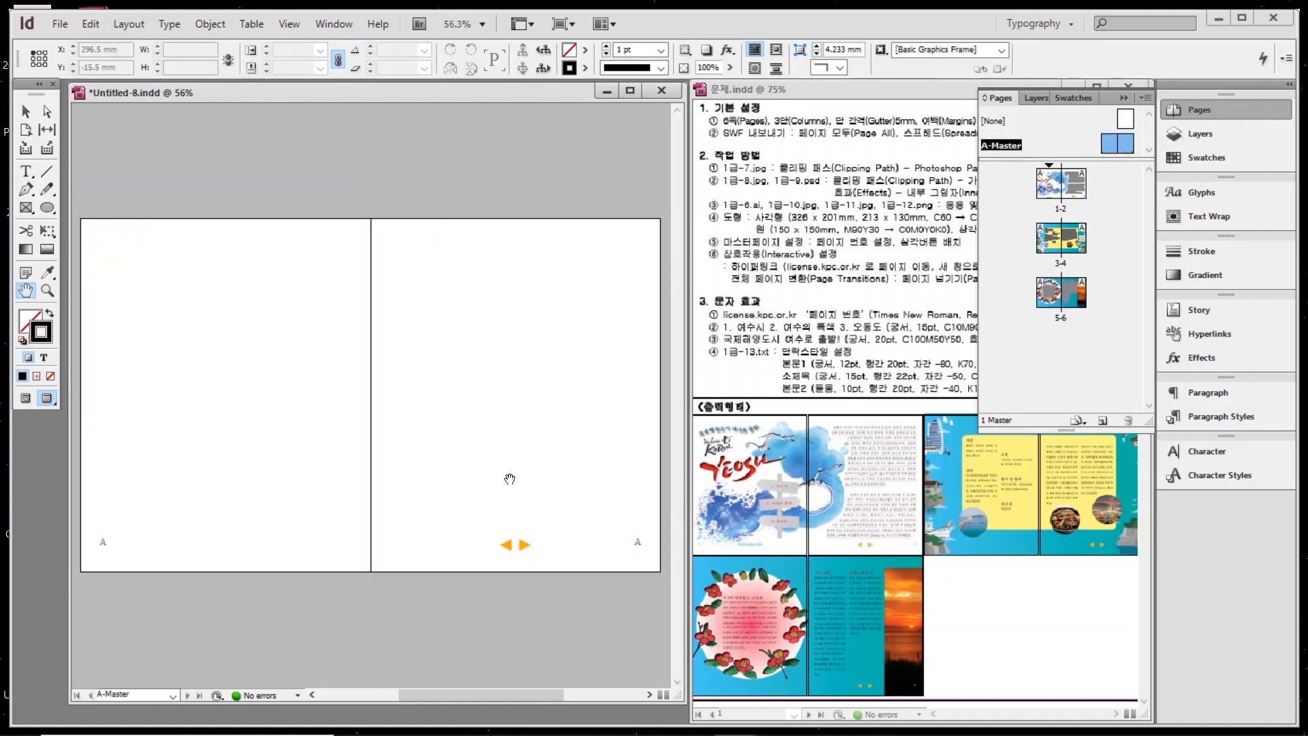
left_click(26, 111)
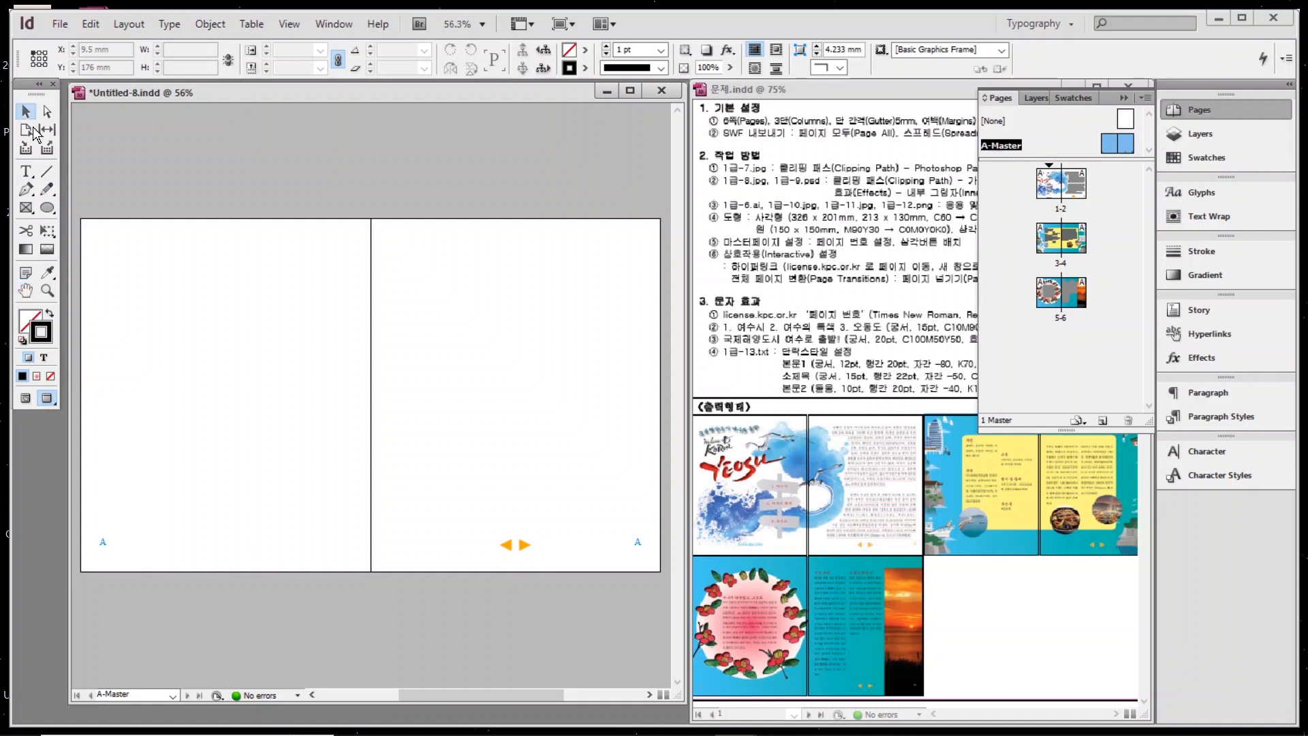
left_click_drag(79, 502, 589, 602)
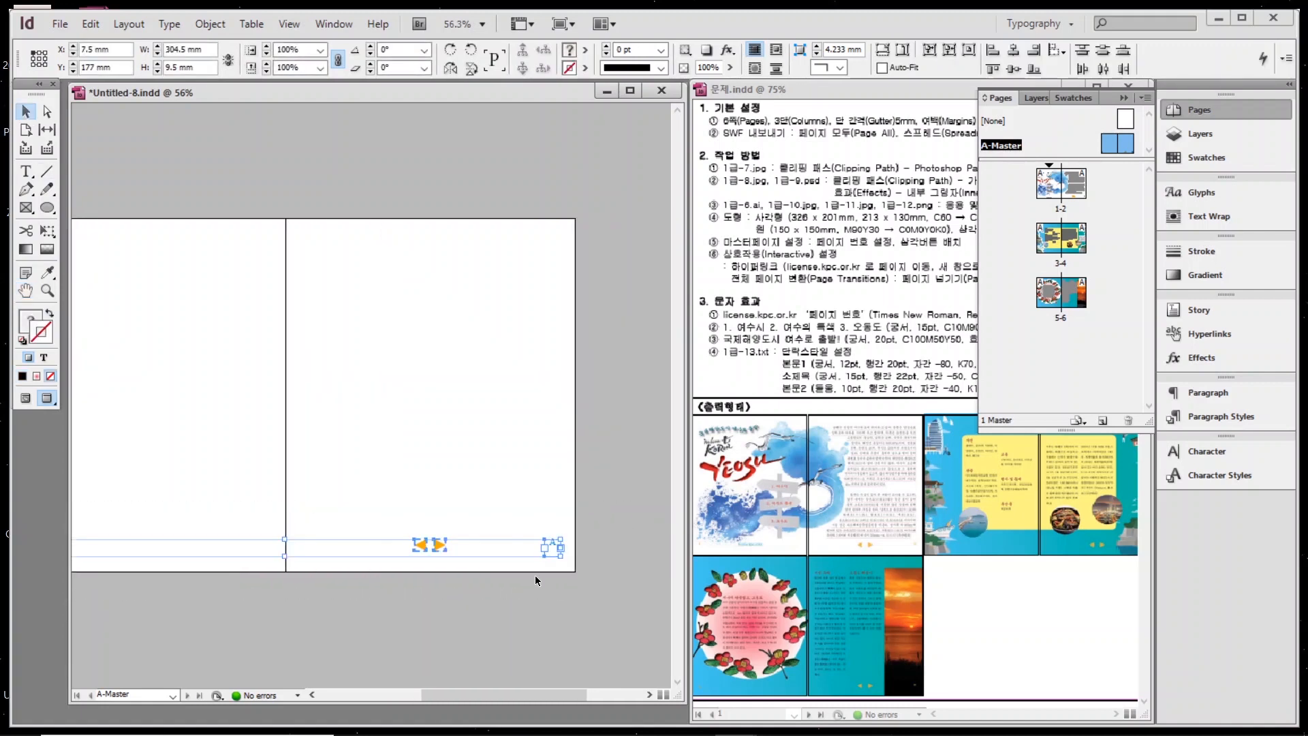
key("Delete")
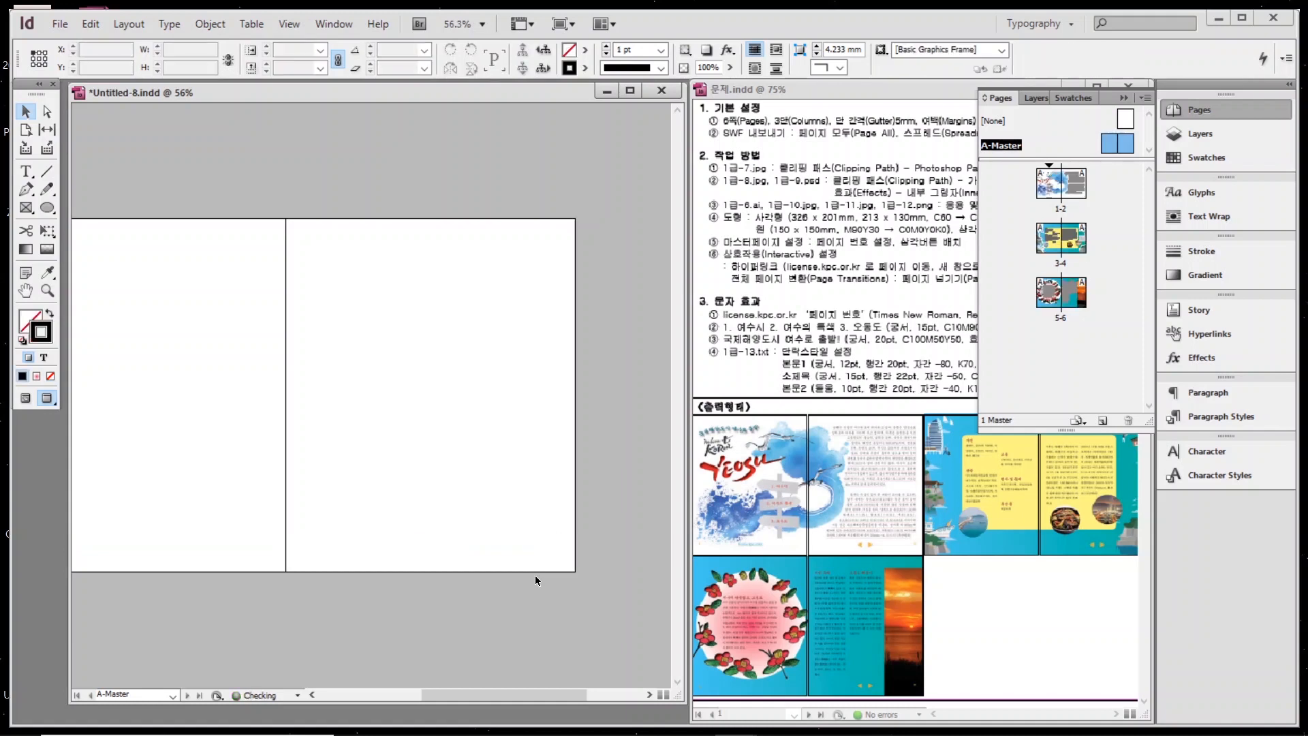
left_click(1189, 139)
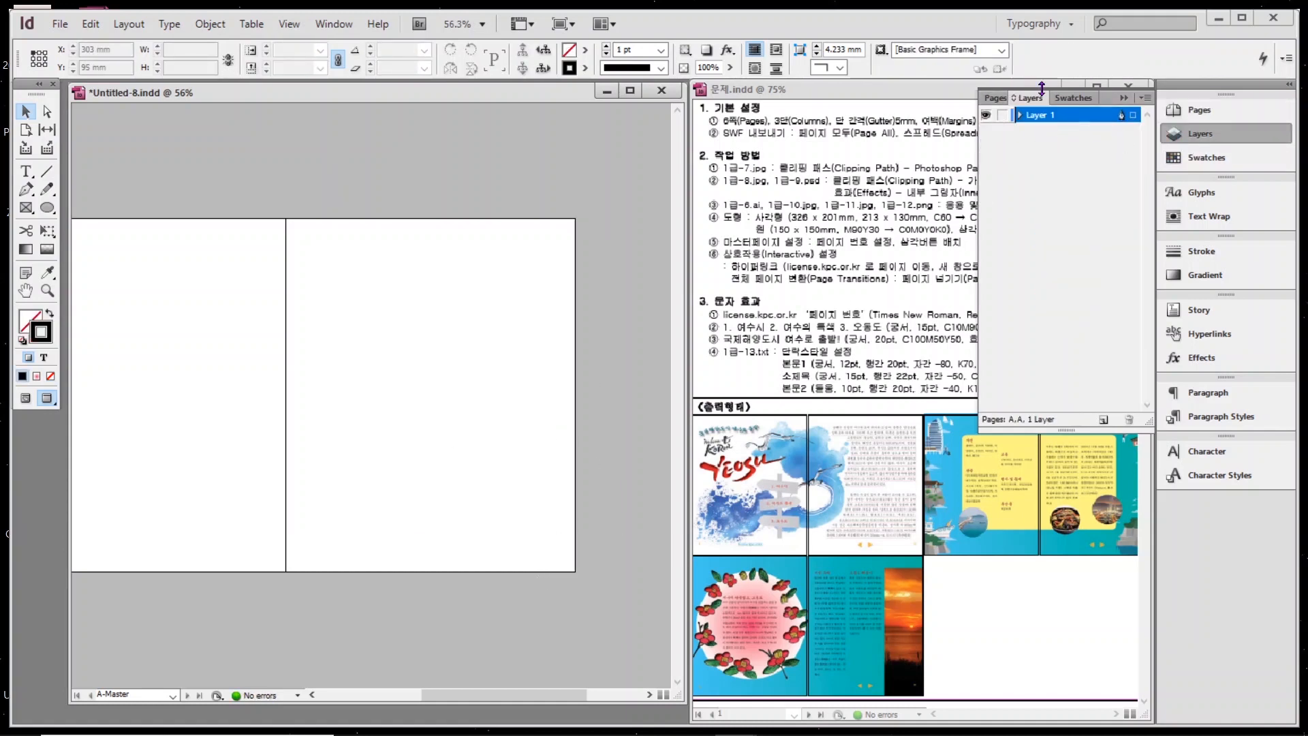
Create Layer 2, paste the markers and arrows onto it at the page bottoms, then reactivate Layer 1.
left_click(1035, 118)
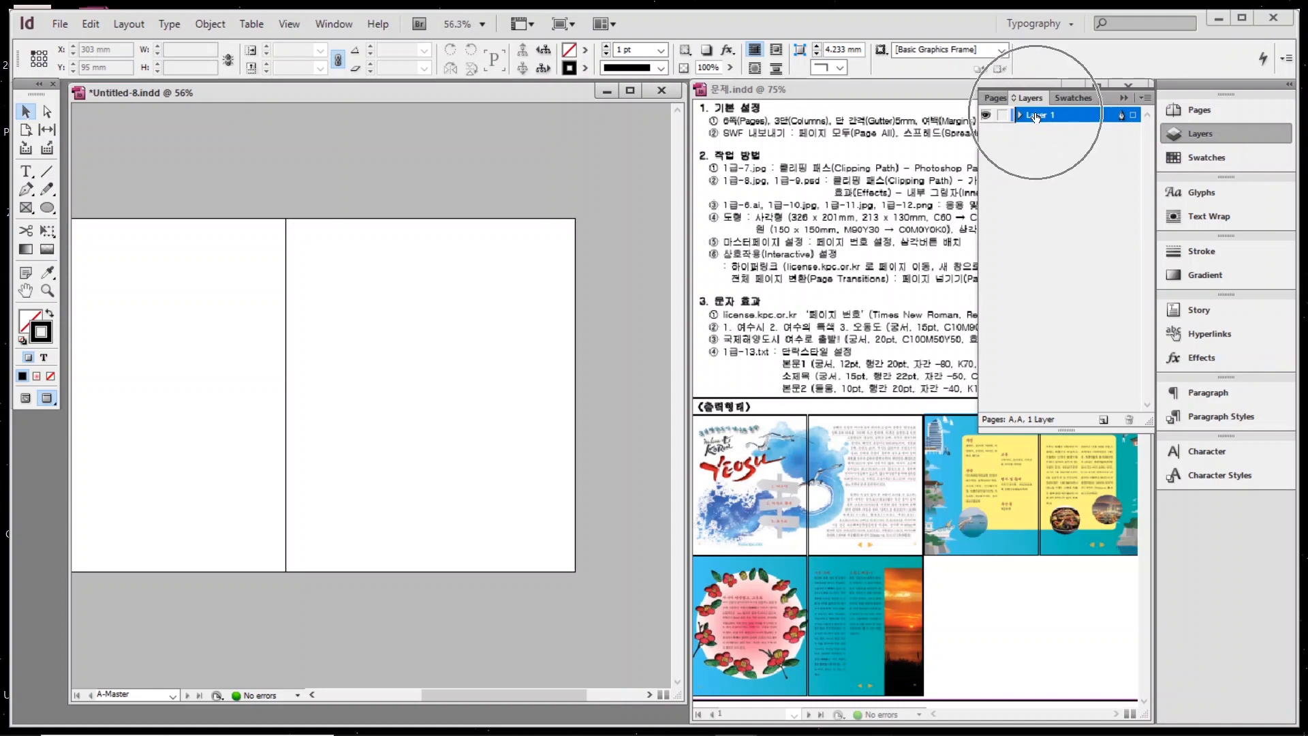
left_click(1102, 420)
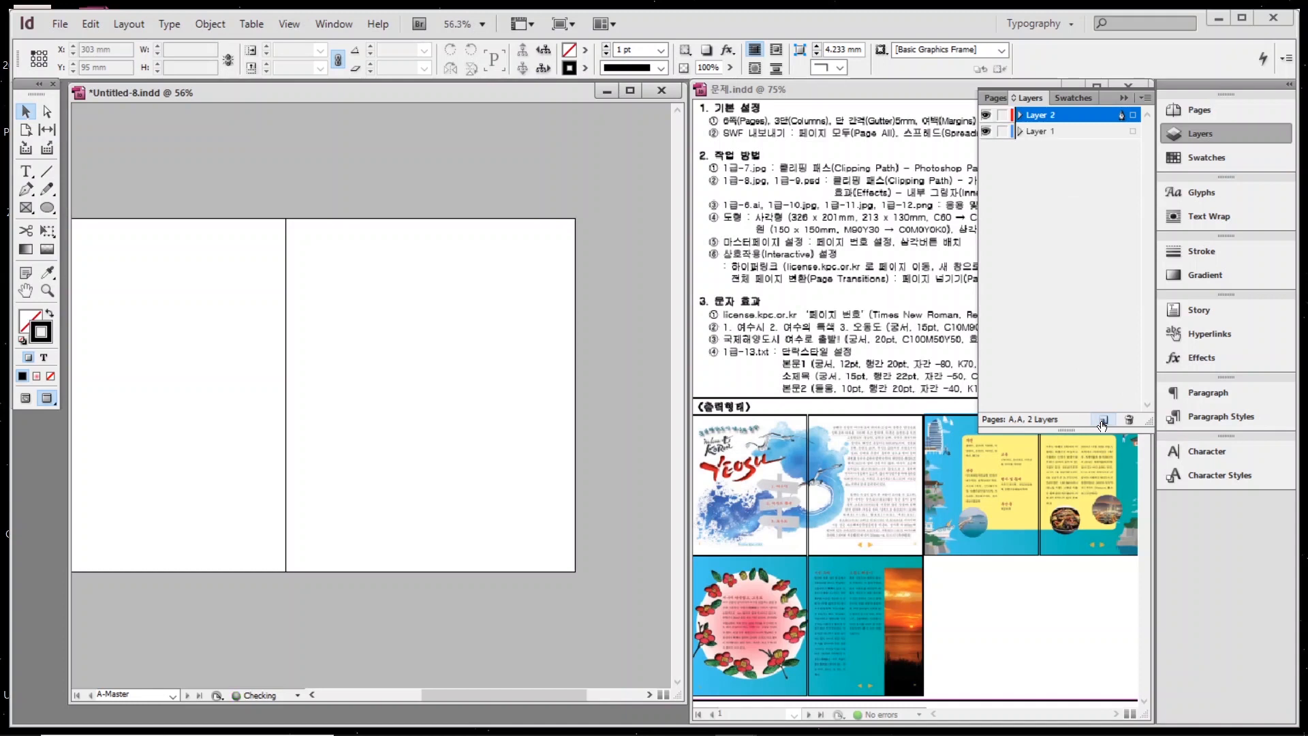
left_click(1046, 115)
key("ctrl+v")
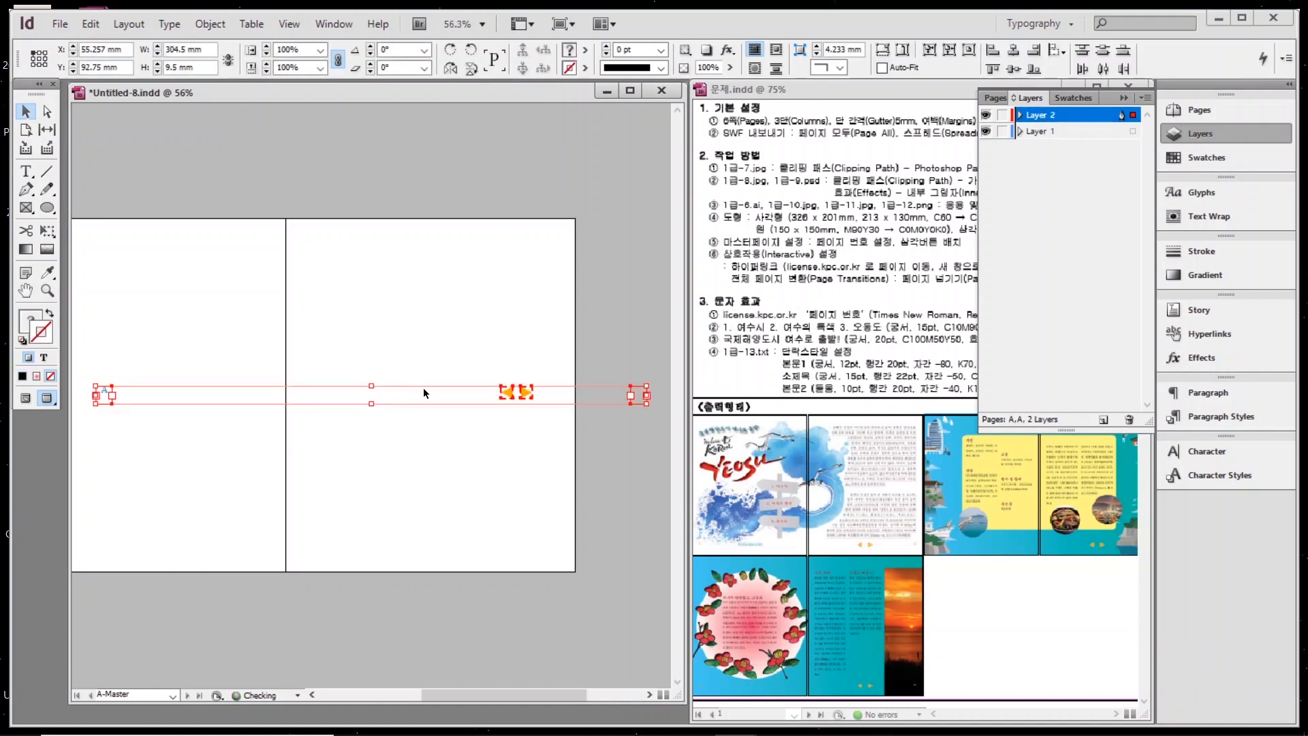
left_click_drag(534, 694, 516, 695)
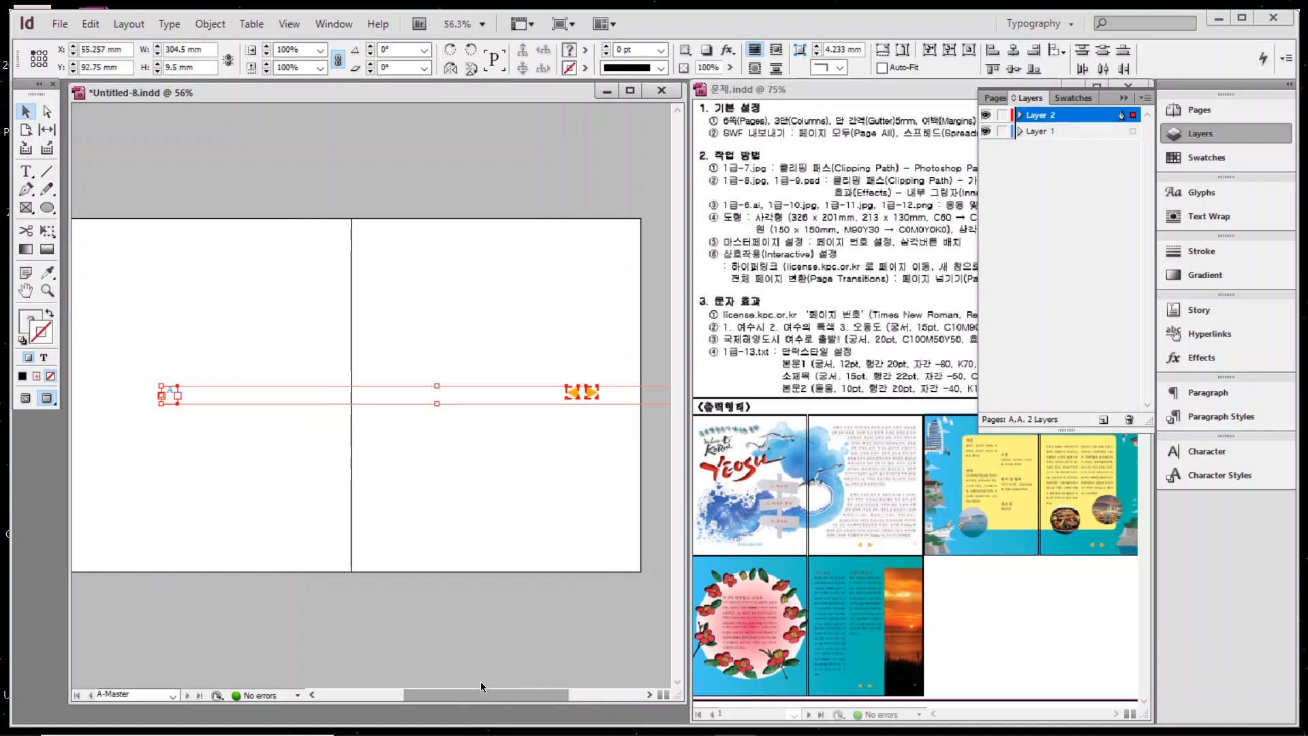
left_click_drag(583, 393, 487, 541)
mouse_move(500, 693)
left_mouse_down()
mouse_move(484, 693)
mouse_move(525, 693)
left_mouse_up()
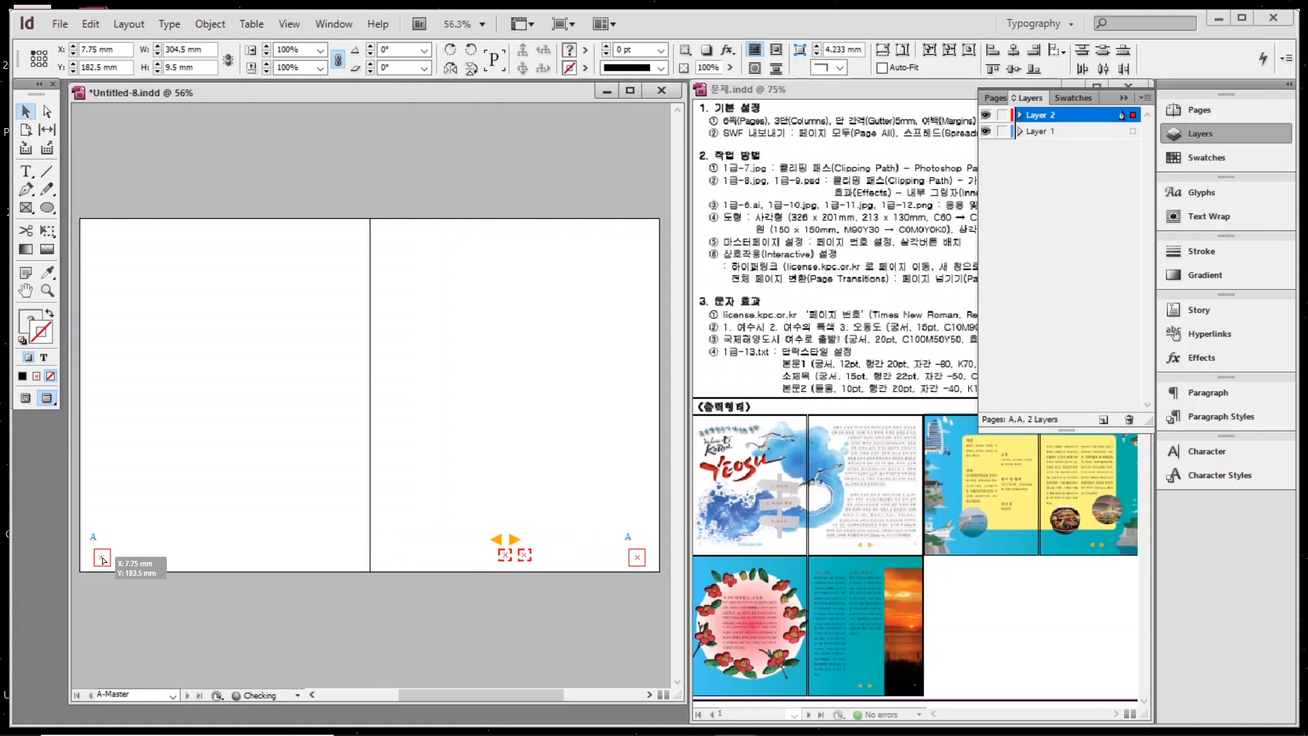
left_click(368, 613)
left_click(1042, 131)
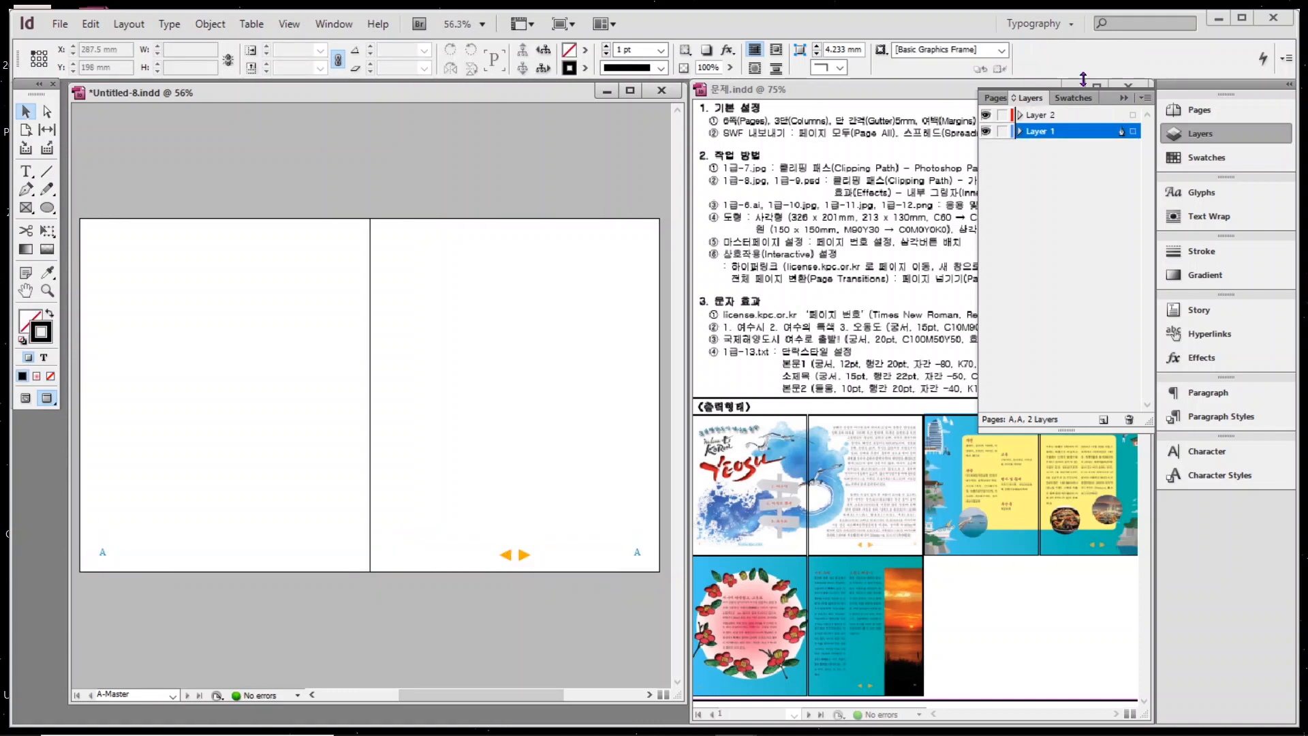
Return to the pages 1–2 spread and scroll through the spreads to check the restored markers and arrows.
left_click(1211, 113)
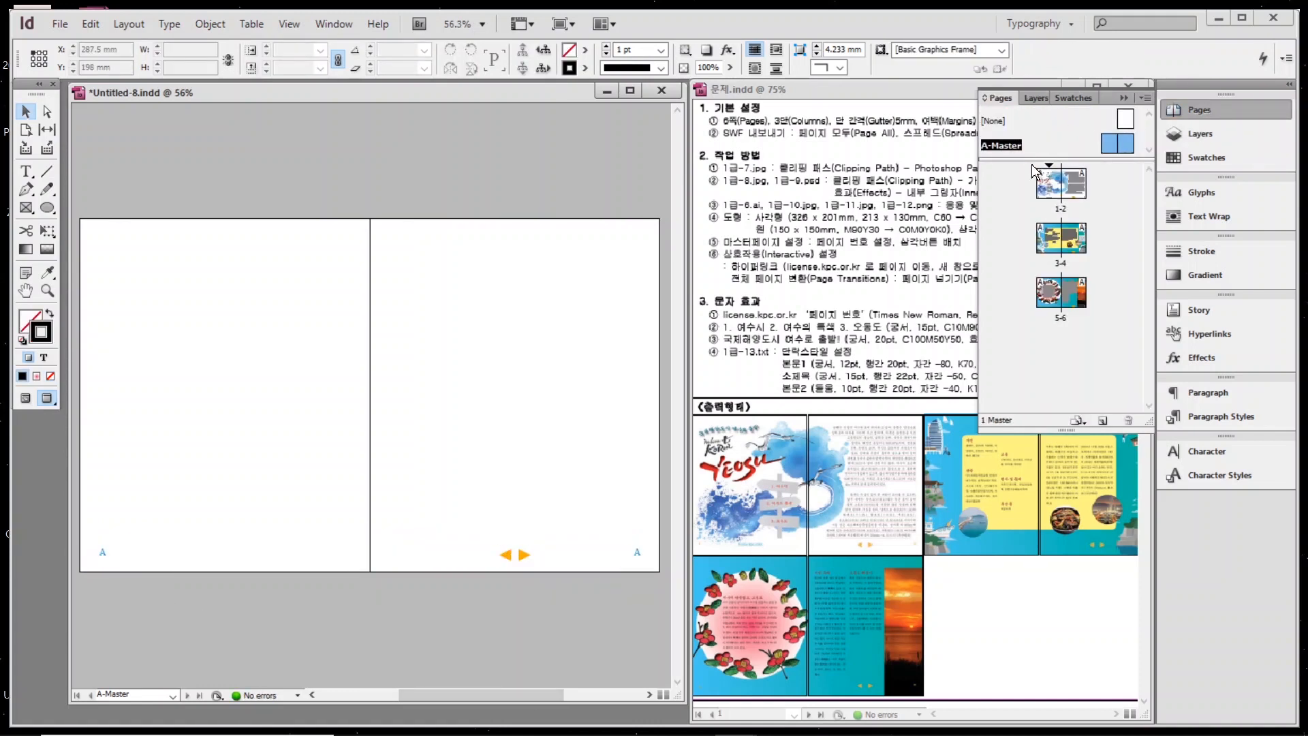
double_click(1074, 196)
scroll(368, 429, "down", 8)
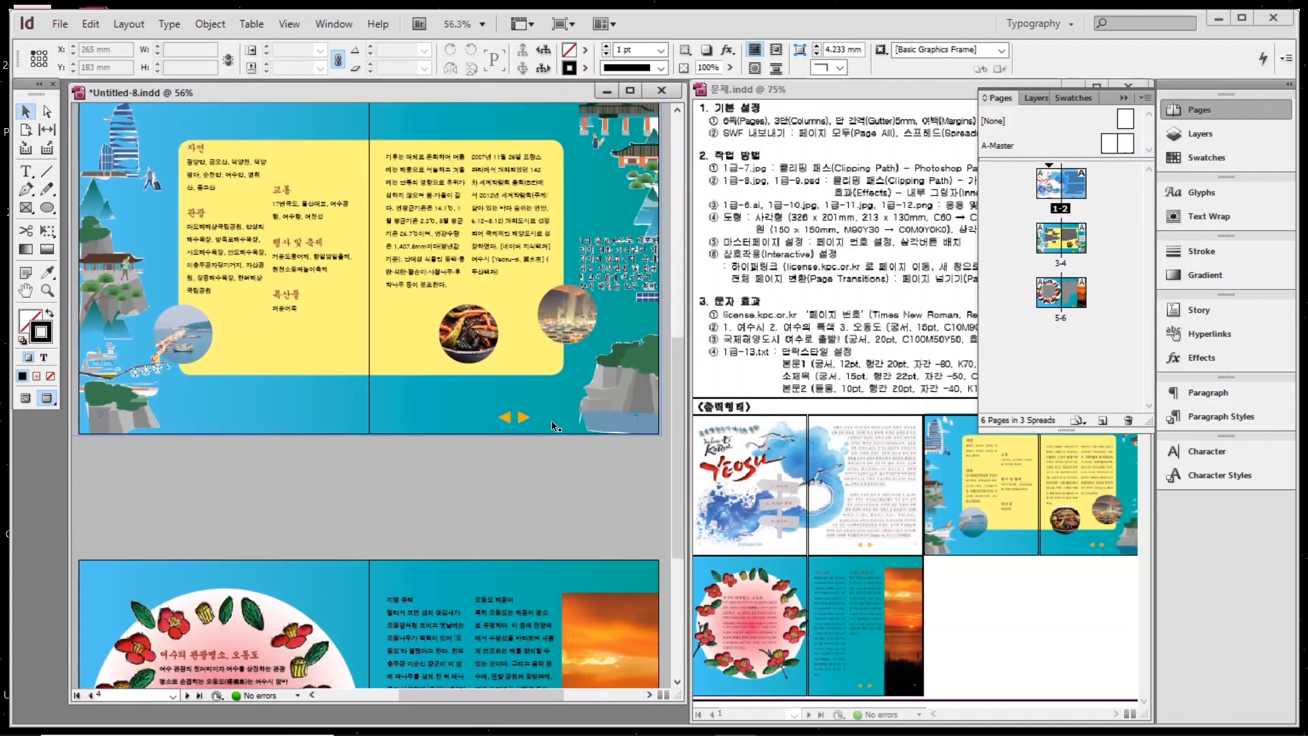
scroll(510, 424, "down", 5)
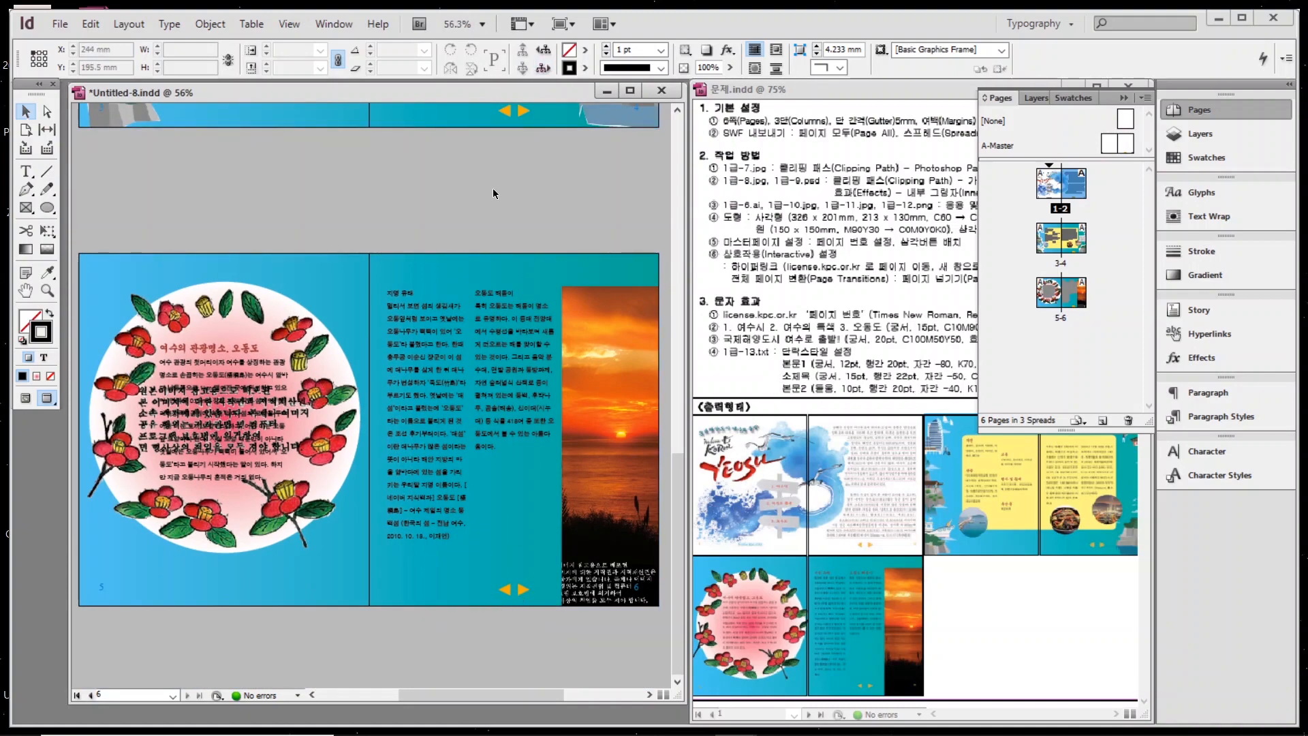
scroll(500, 186, "up", 10)
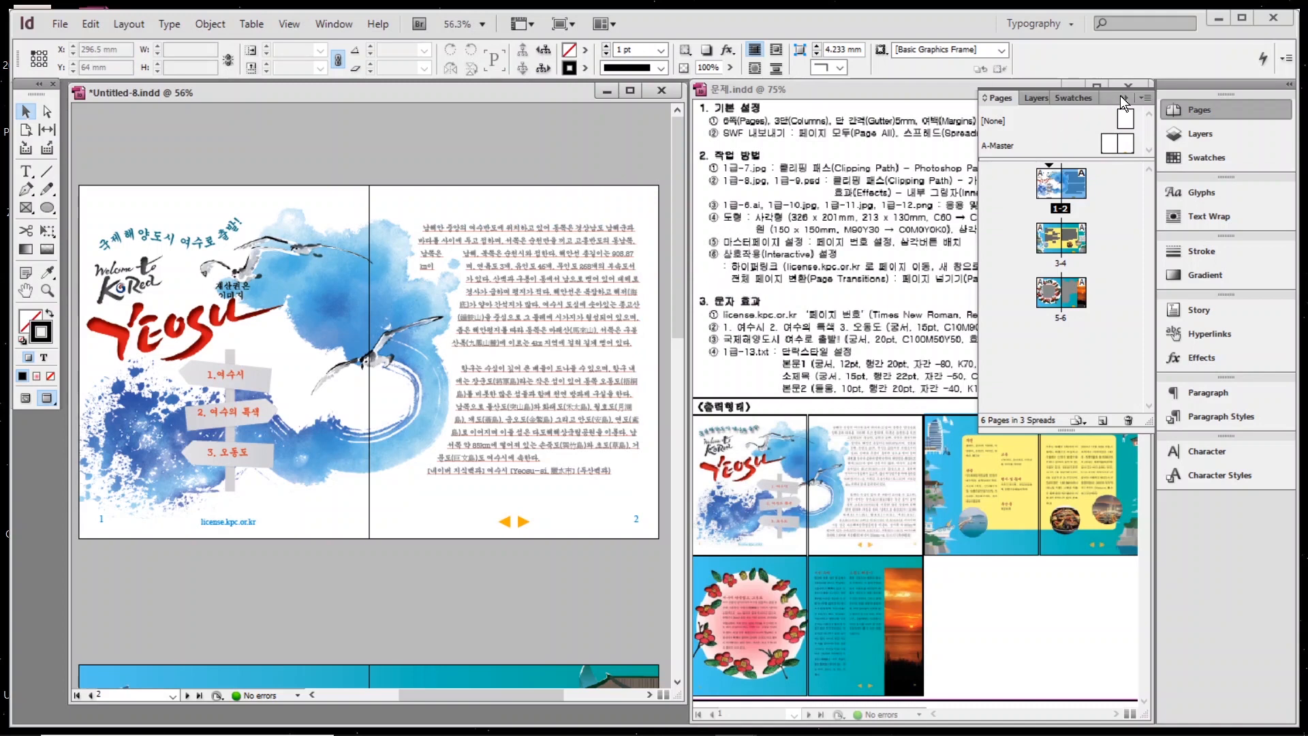
left_click(1209, 111)
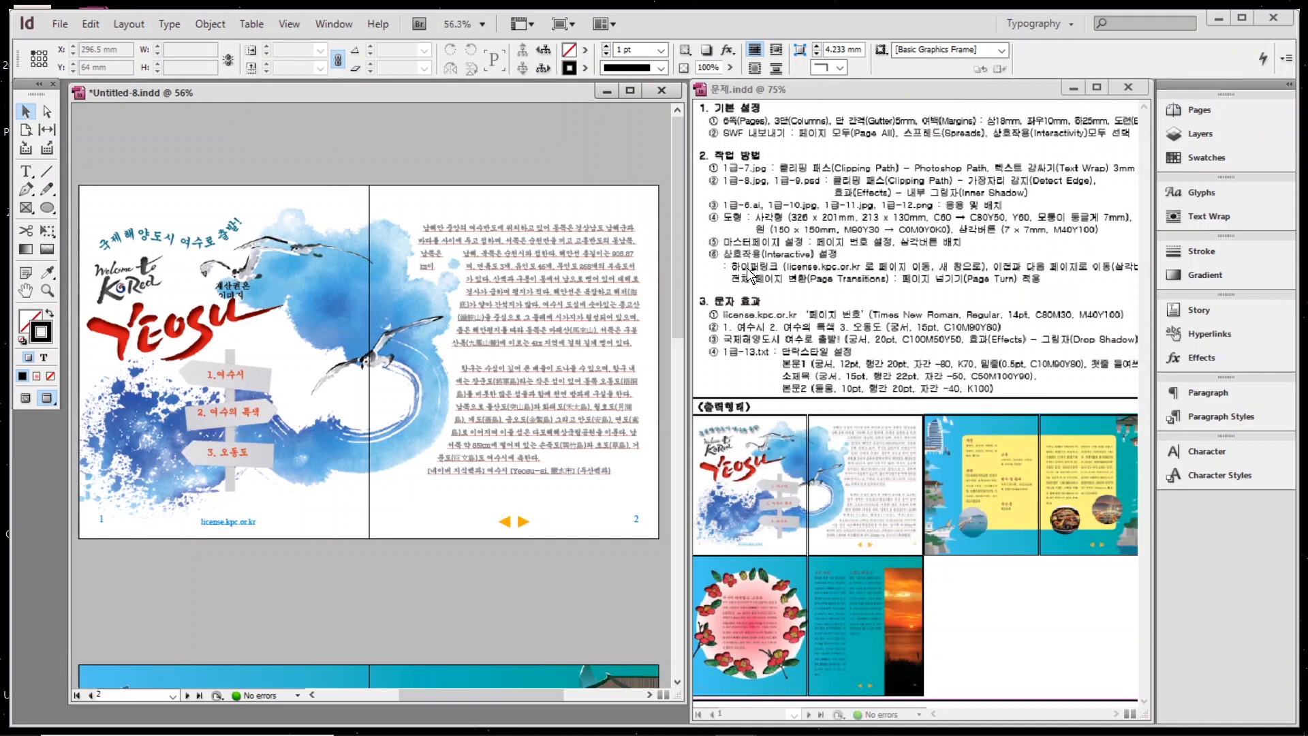
left_click(208, 525)
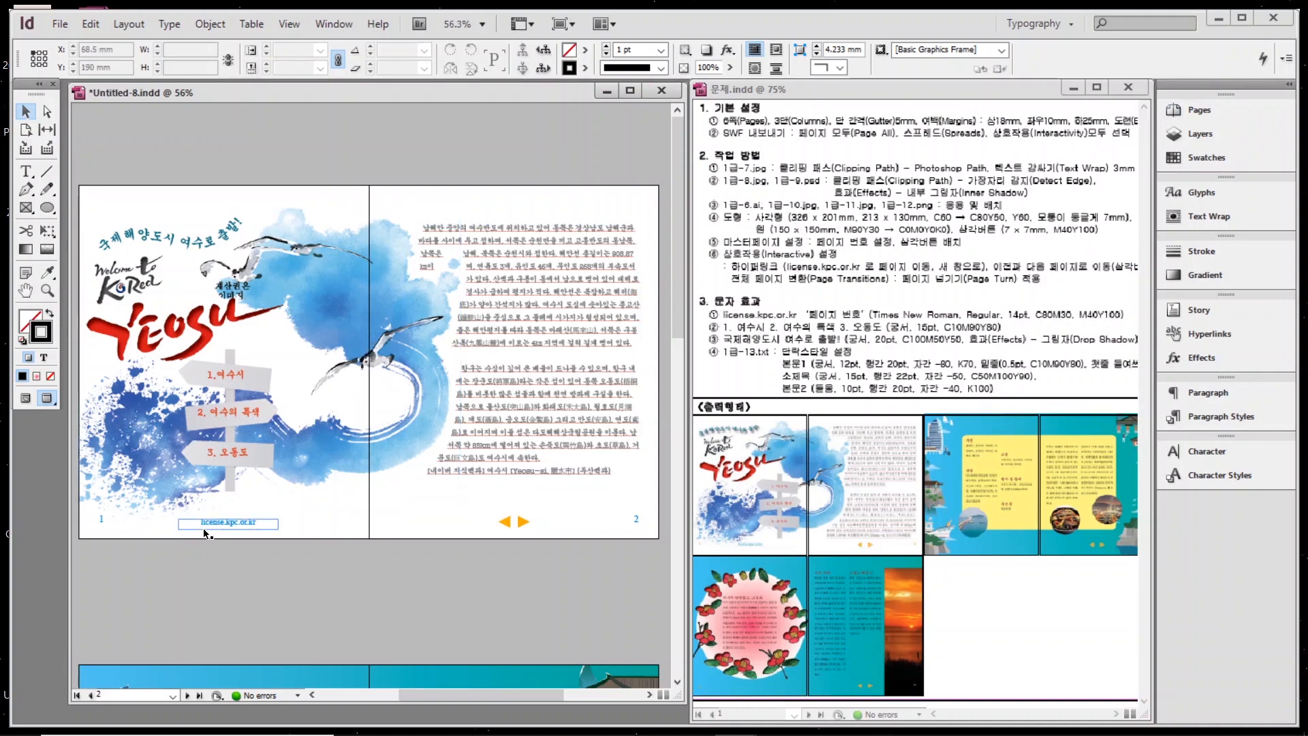
left_click(208, 524)
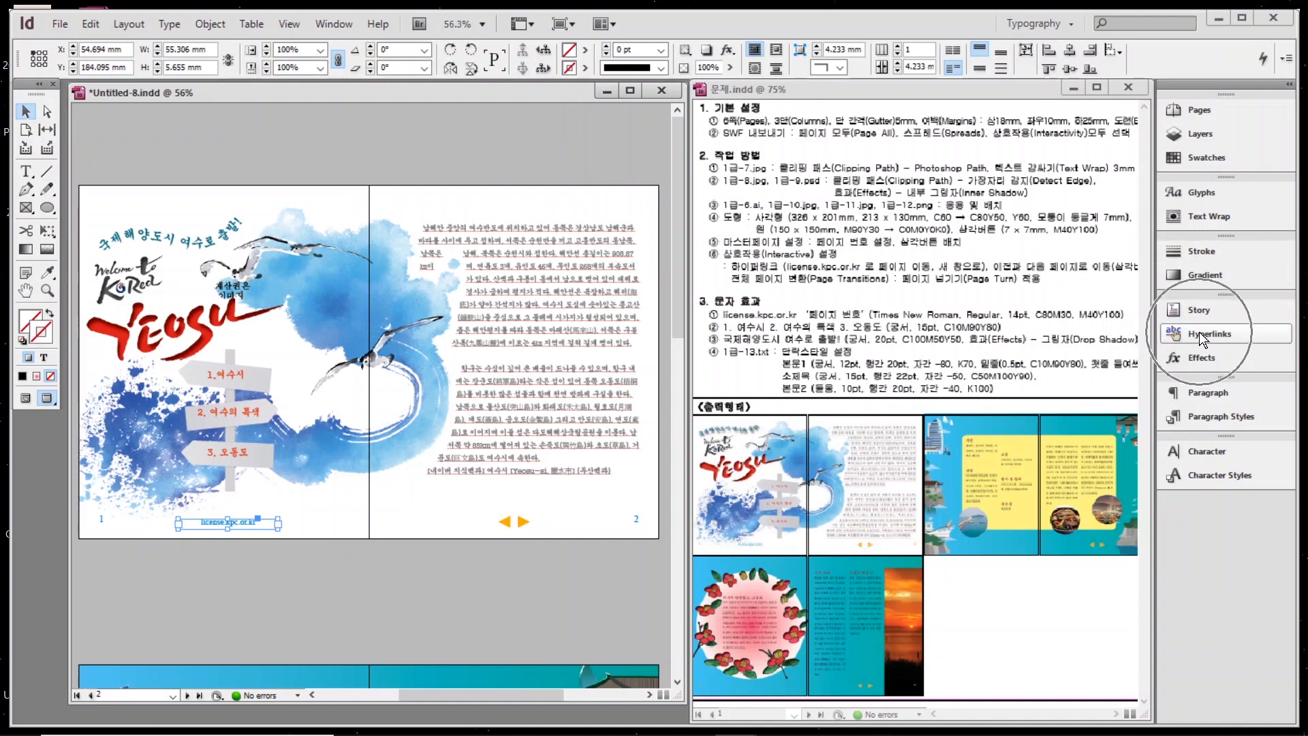
double_click(203, 525)
left_click_drag(201, 523, 276, 522)
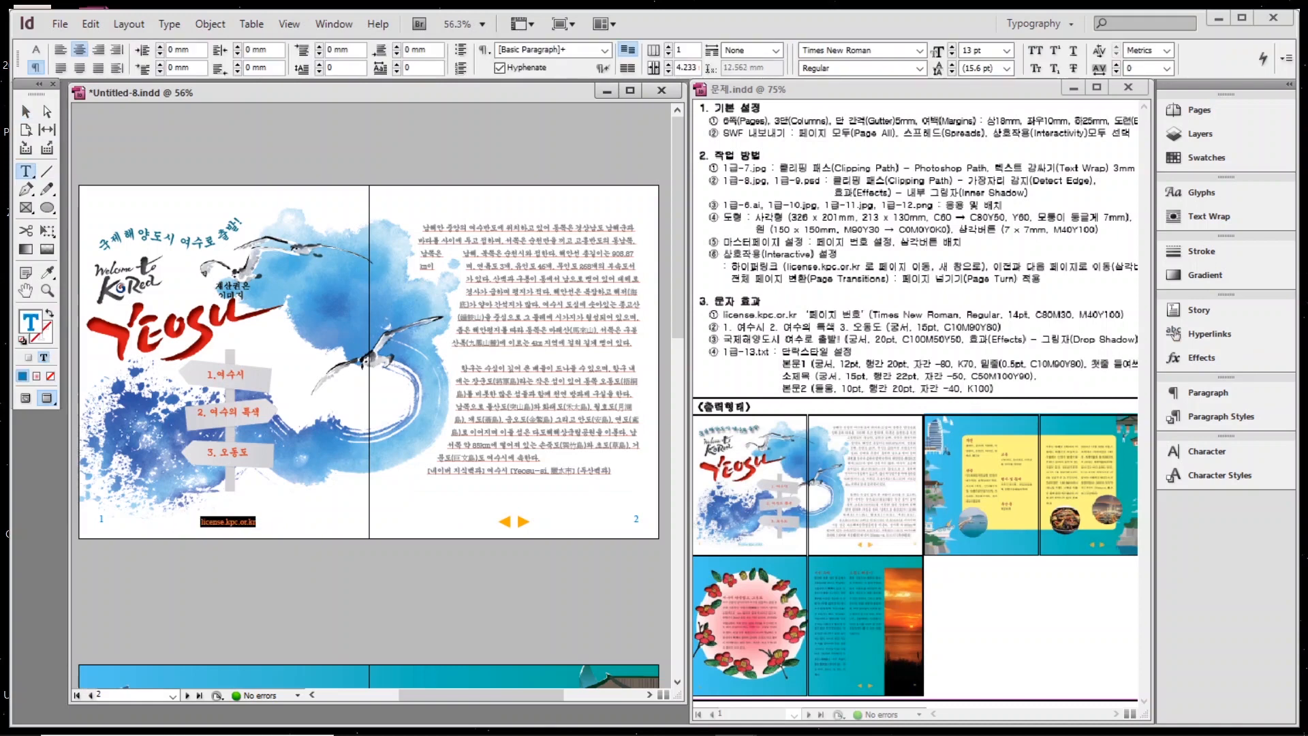
left_click(1196, 338)
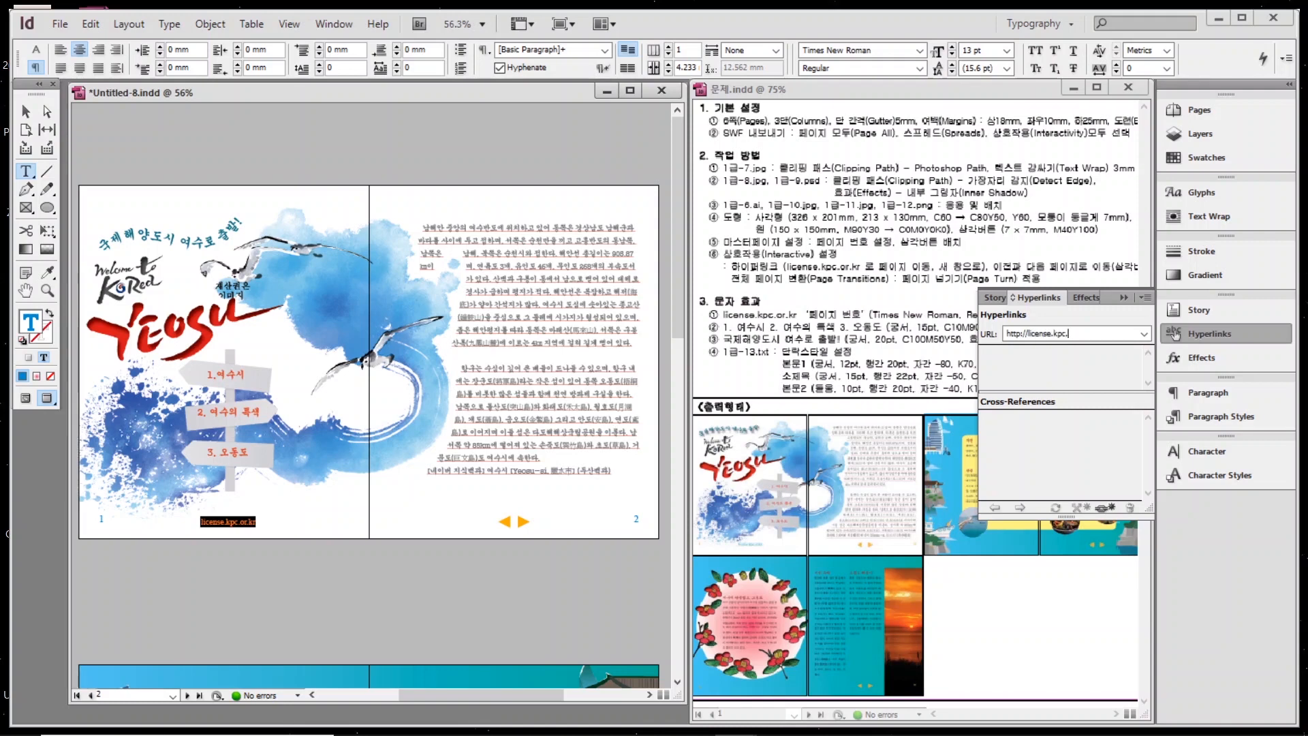
type("or.kr")
key("Return")
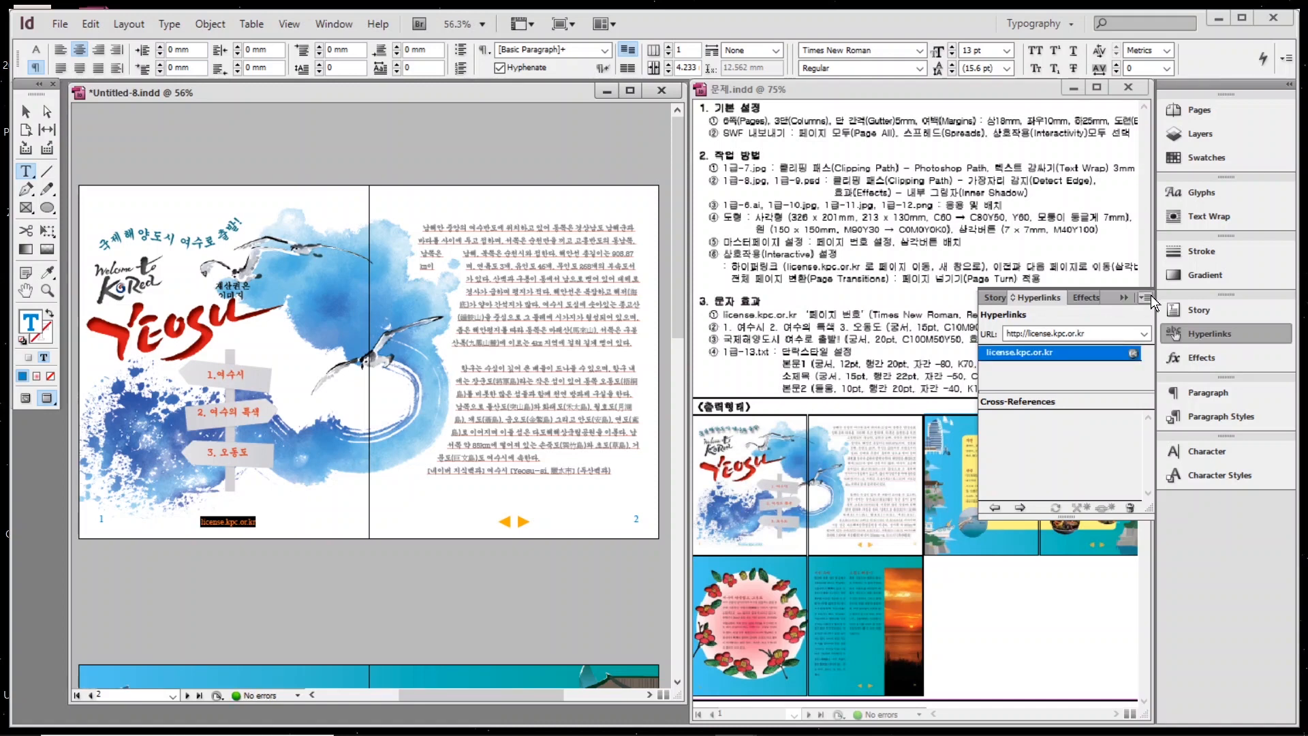
left_click(1188, 331)
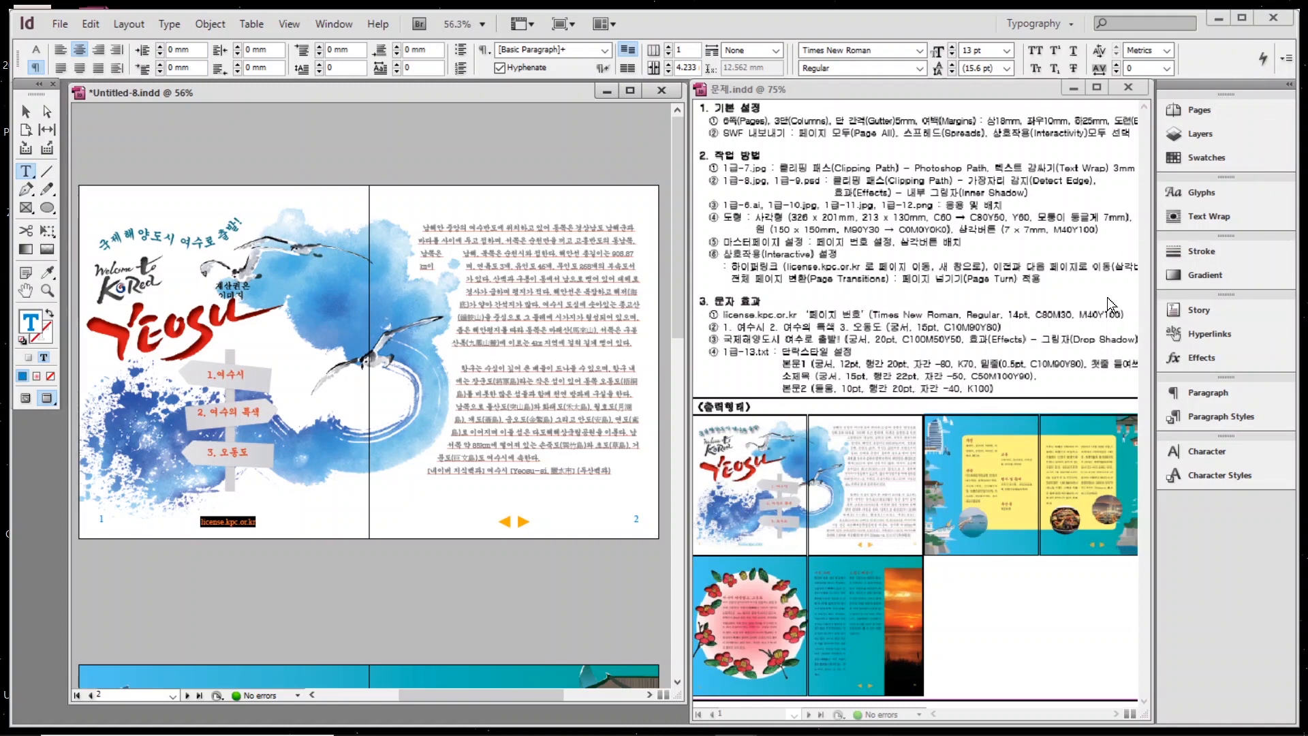
Switch to the Interactive for PDF workspace and give the spread a Page Turn (SWF Only) transition.
left_click(1060, 24)
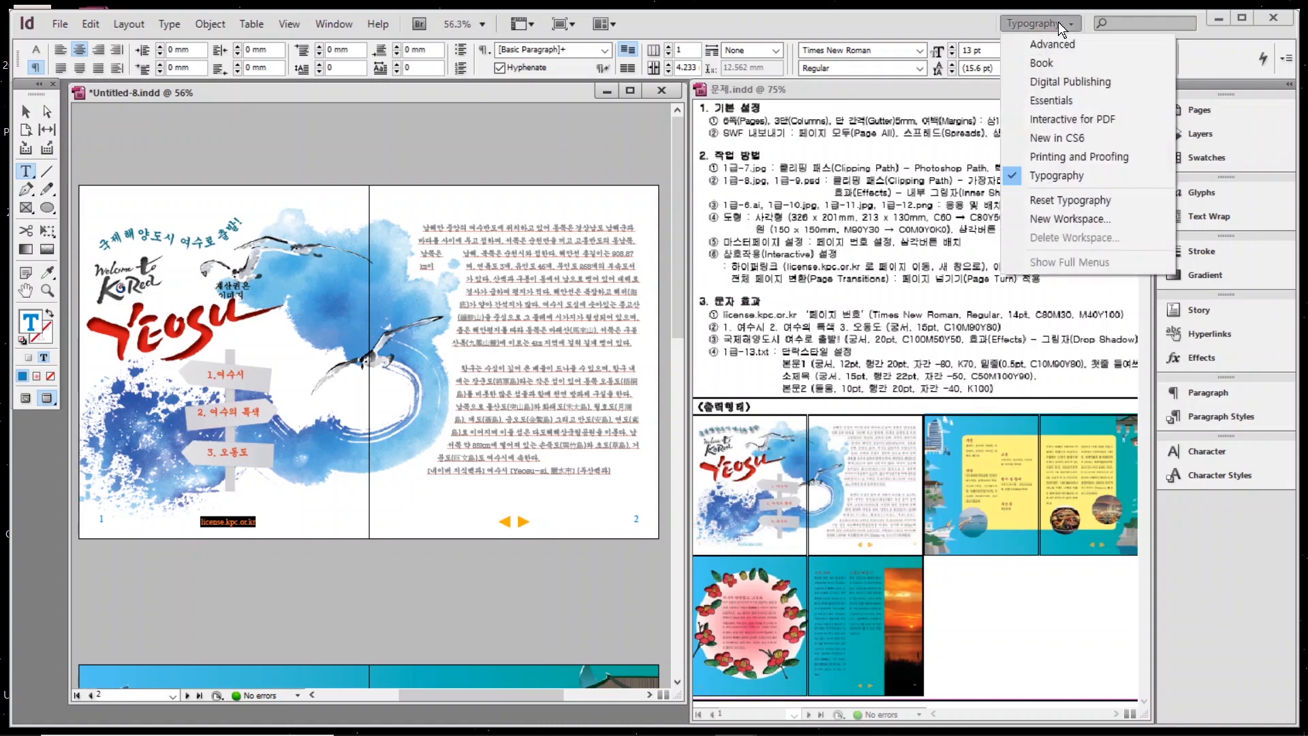
left_click(1072, 119)
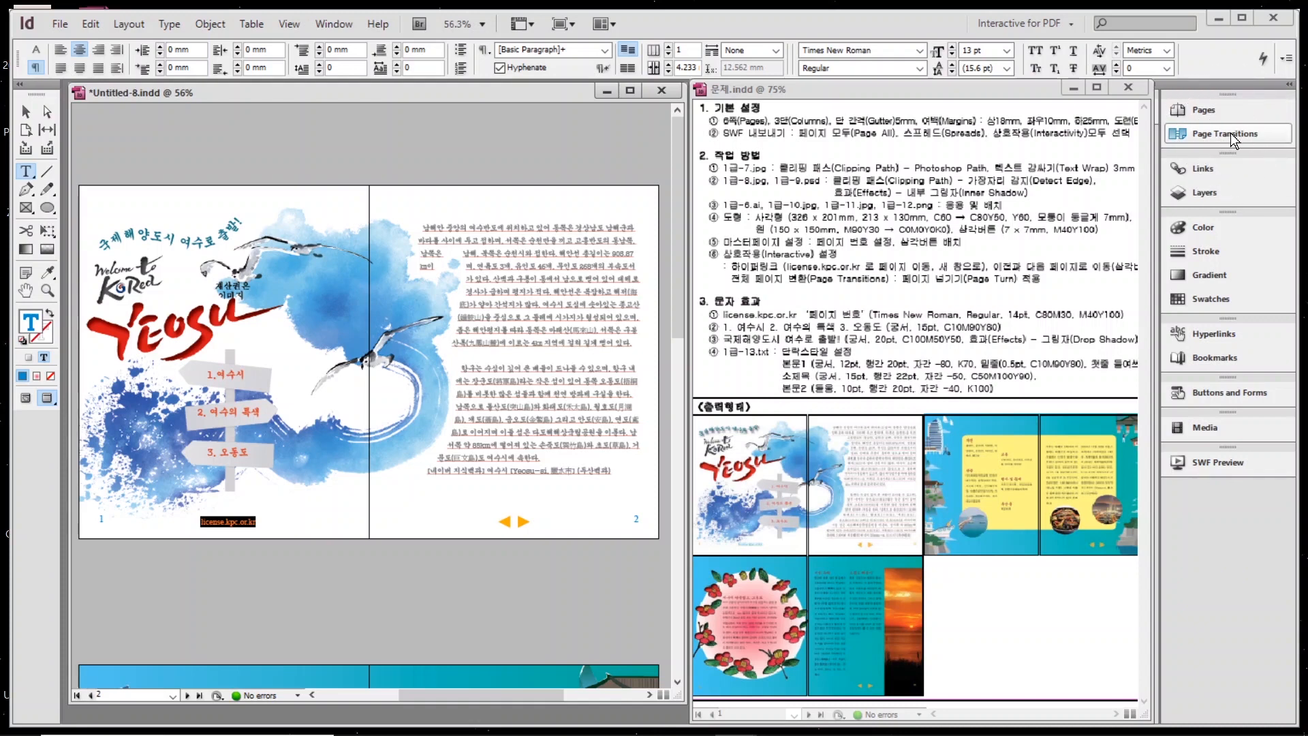
left_click(1231, 134)
left_click(1069, 204)
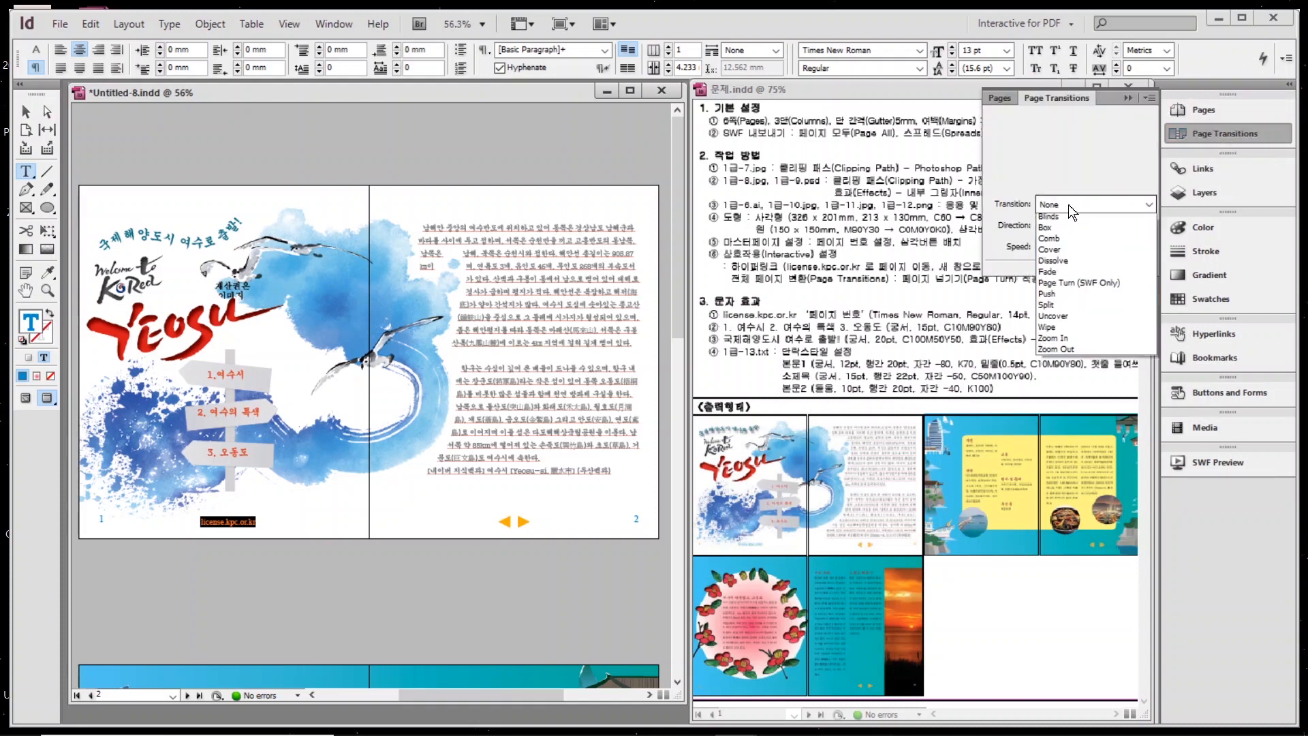
left_click(1079, 311)
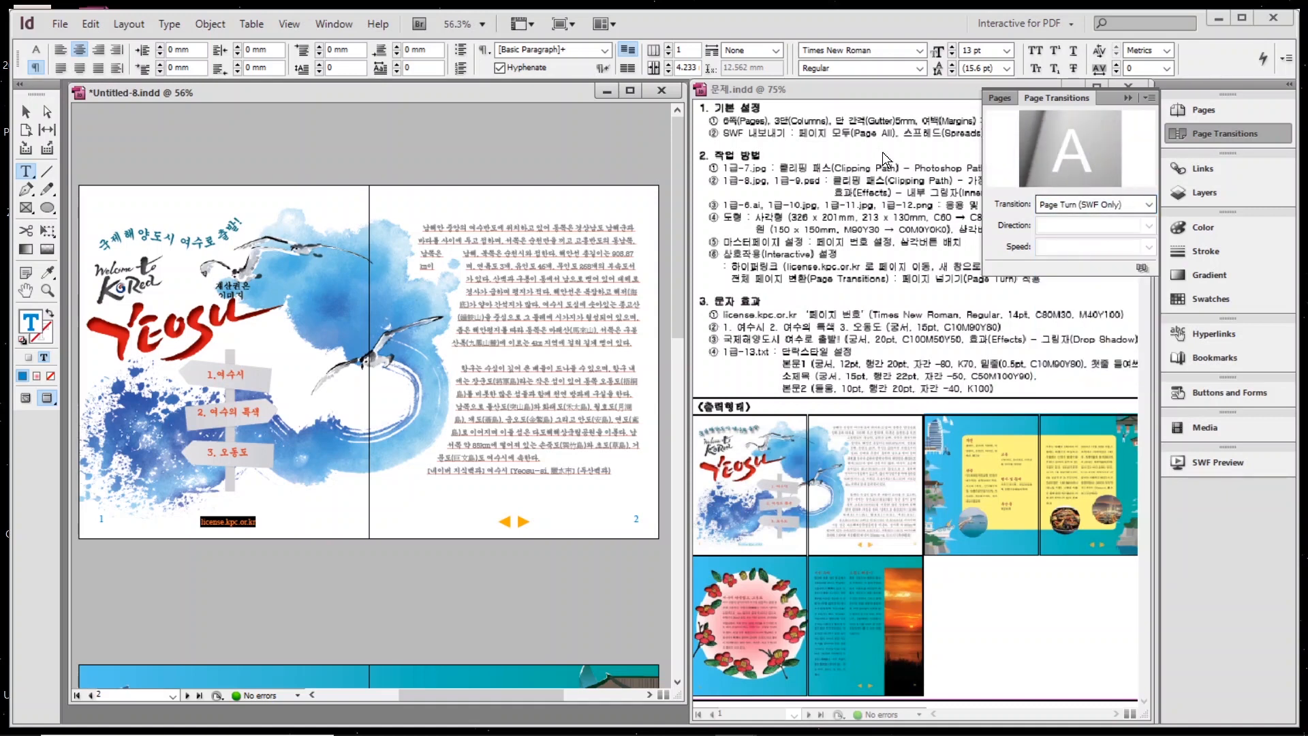
mouse_move(1064, 168)
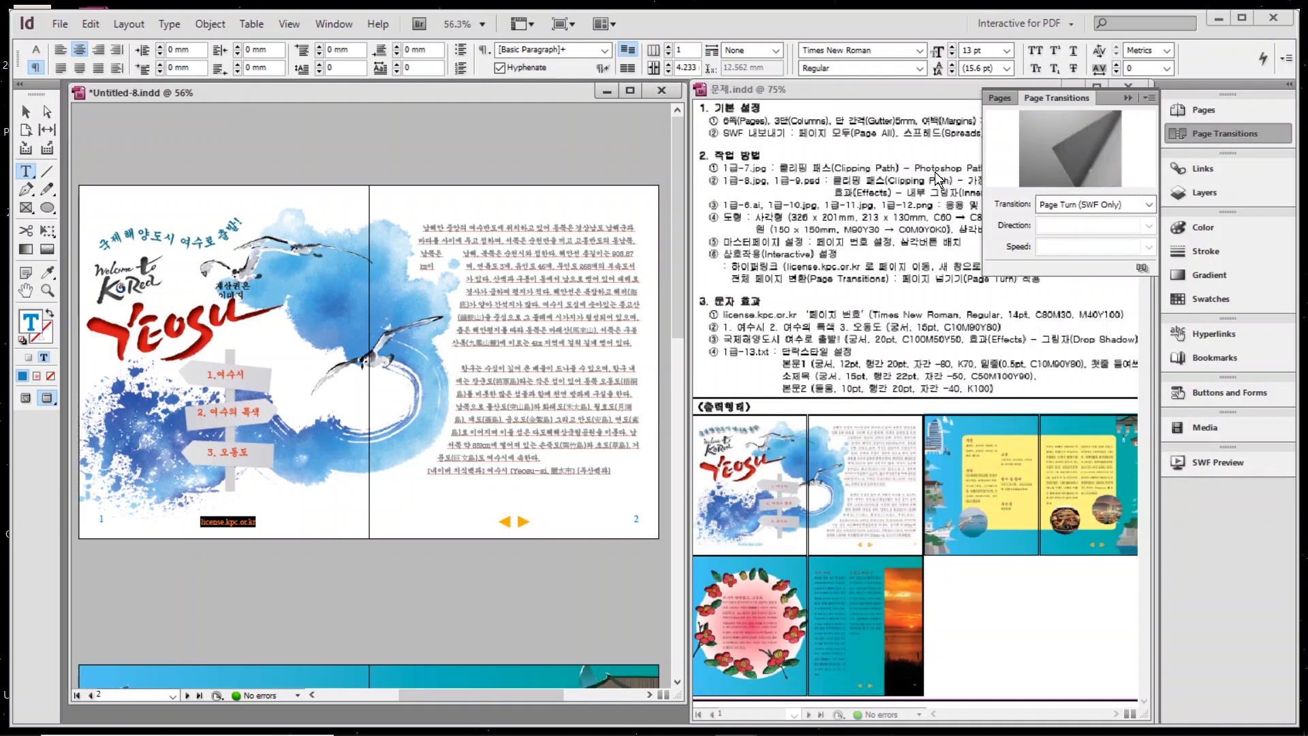
left_click(1189, 134)
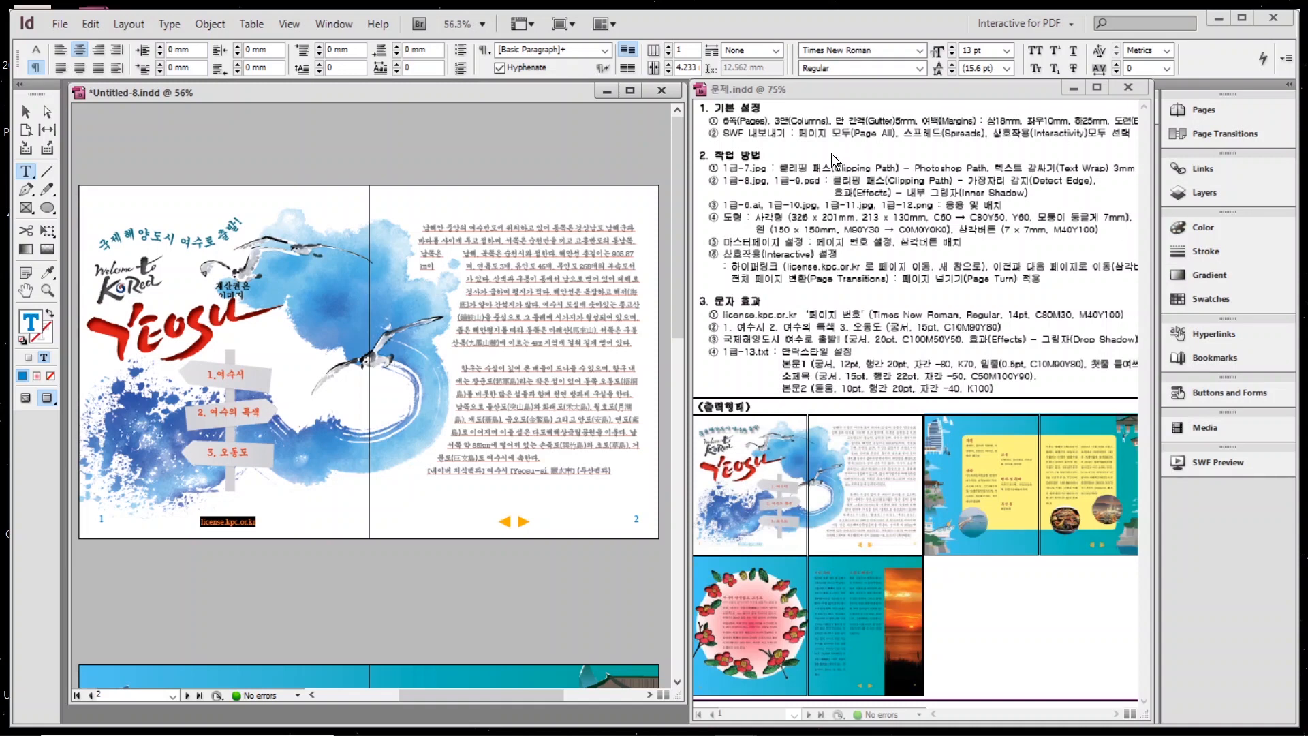
Save the document as Untitled-8.indd.
left_click(60, 26)
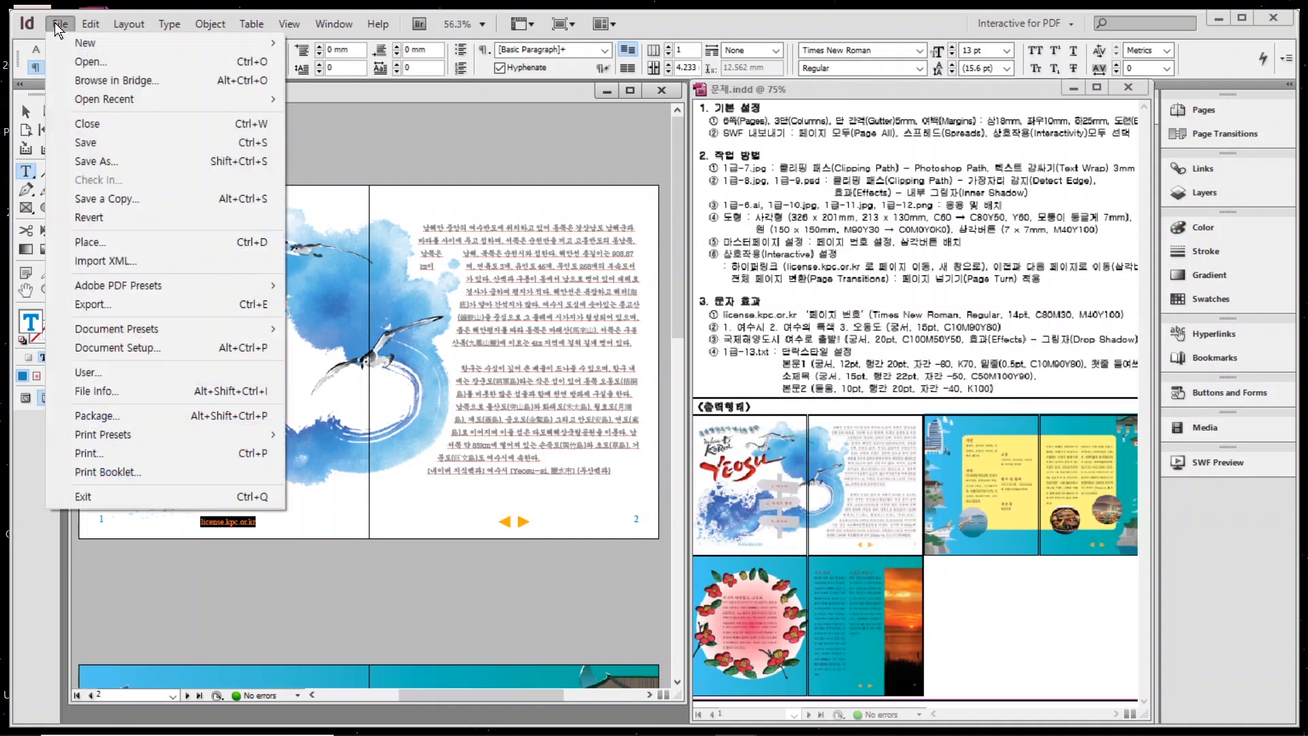
left_click(87, 144)
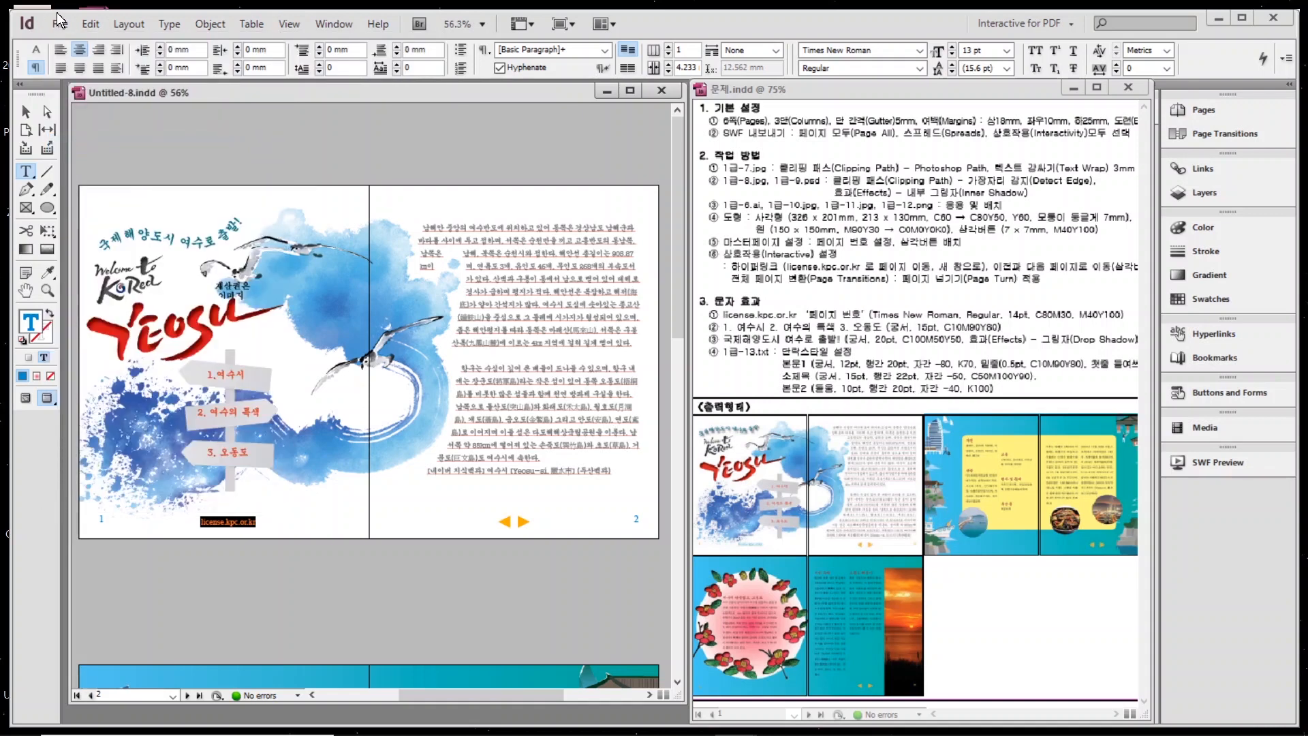
left_click(60, 24)
Save a copy in Documents > GTQ, named with the candidate number and name followed by -2.
left_click(94, 161)
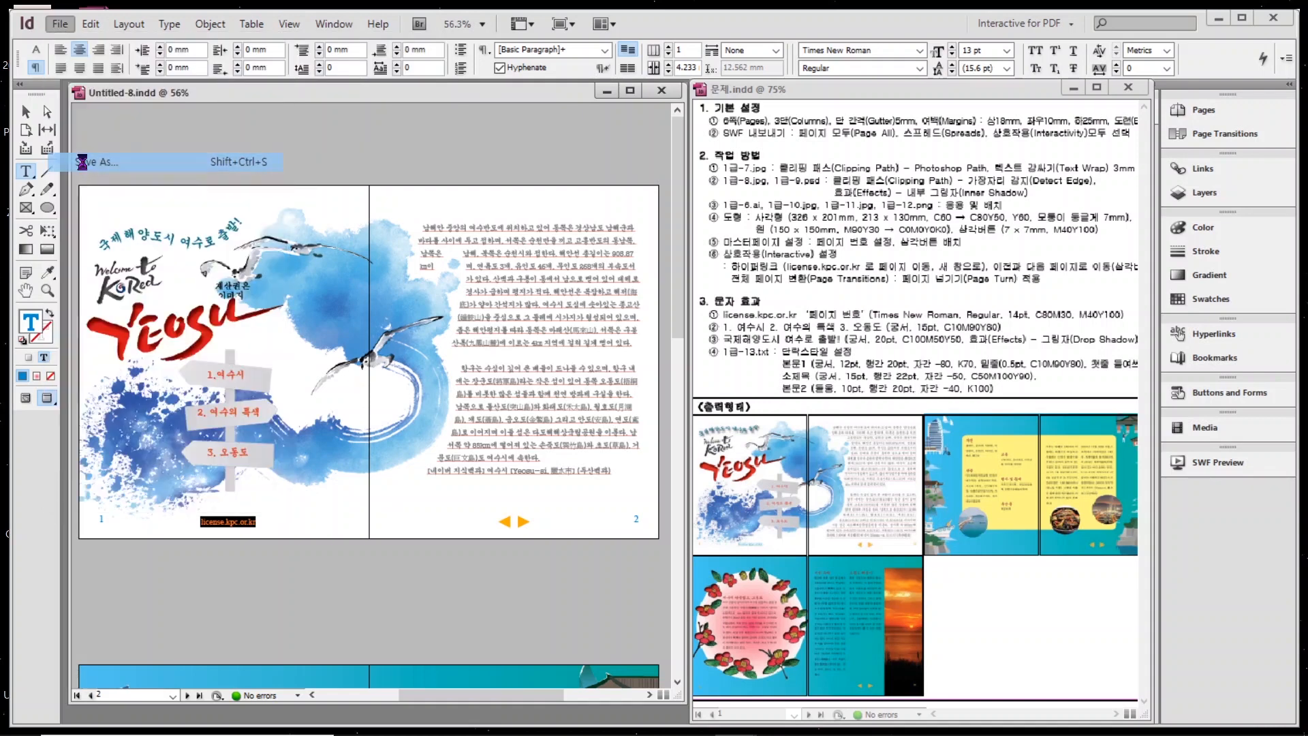
left_click(428, 331)
double_click(542, 236)
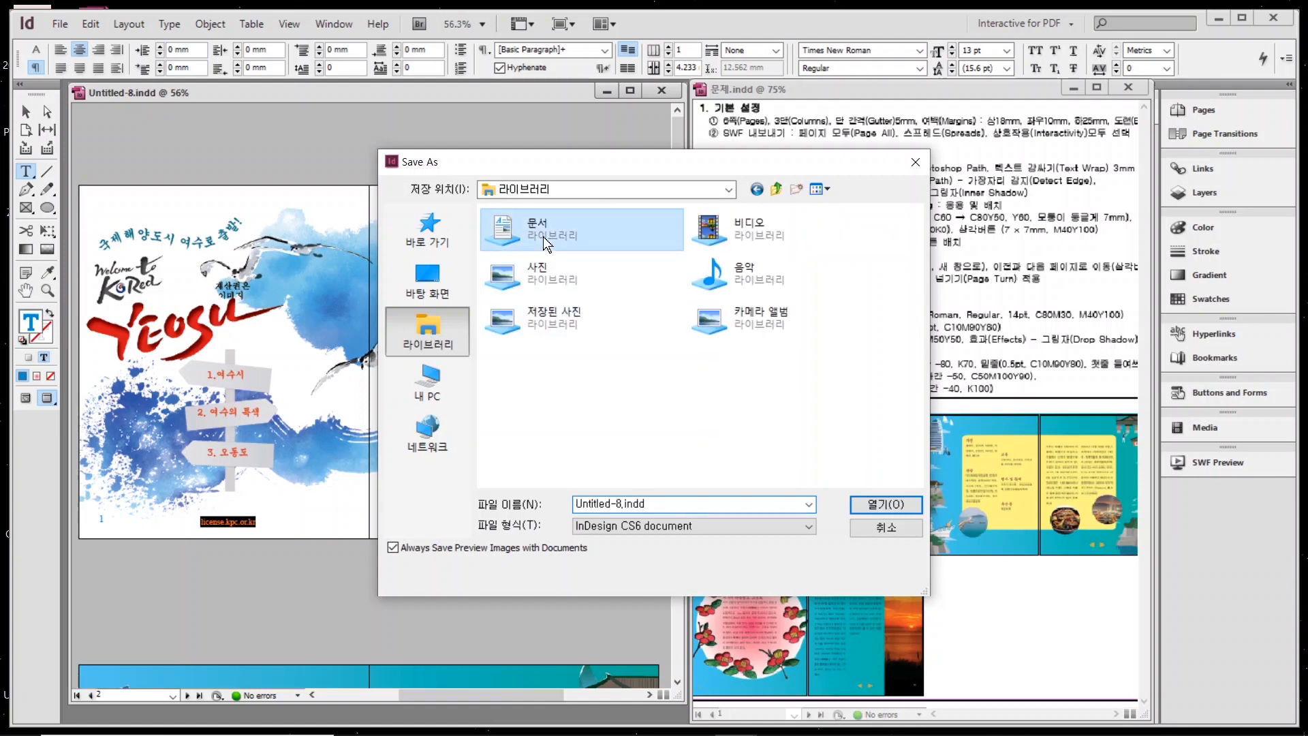
double_click(508, 284)
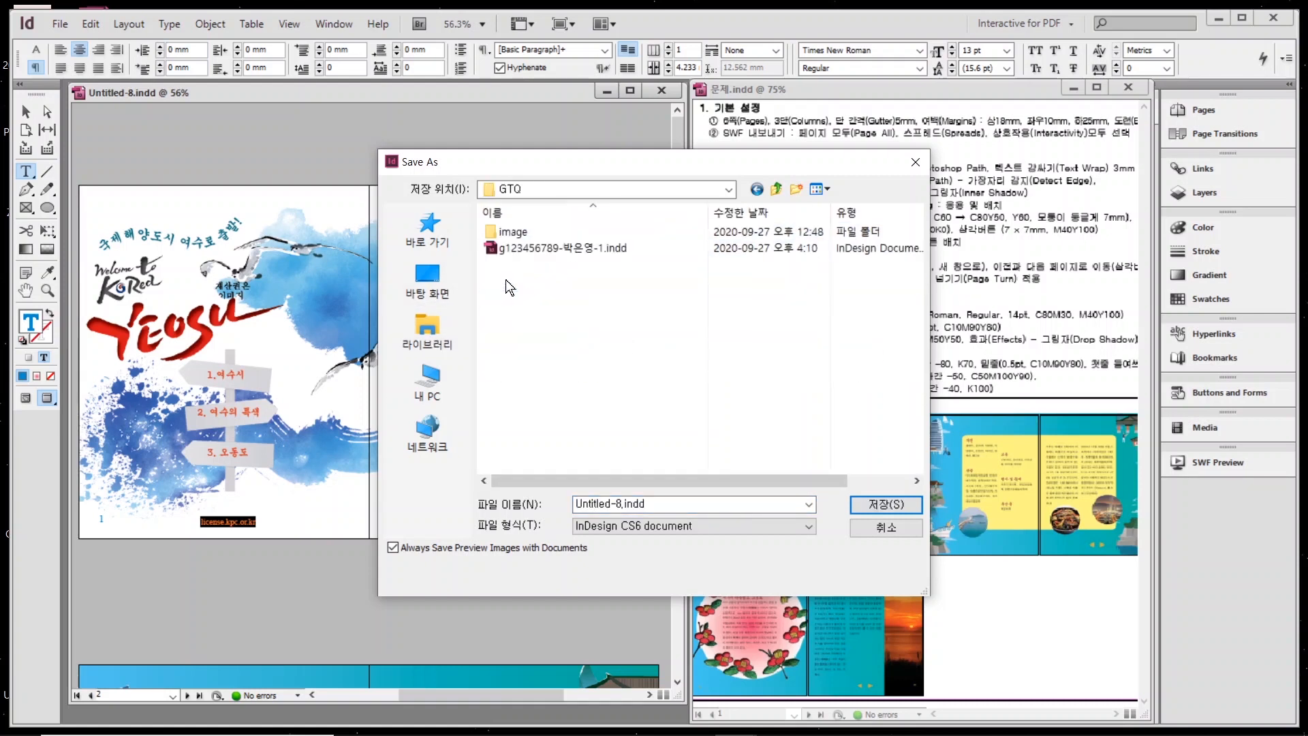
double_click(613, 504)
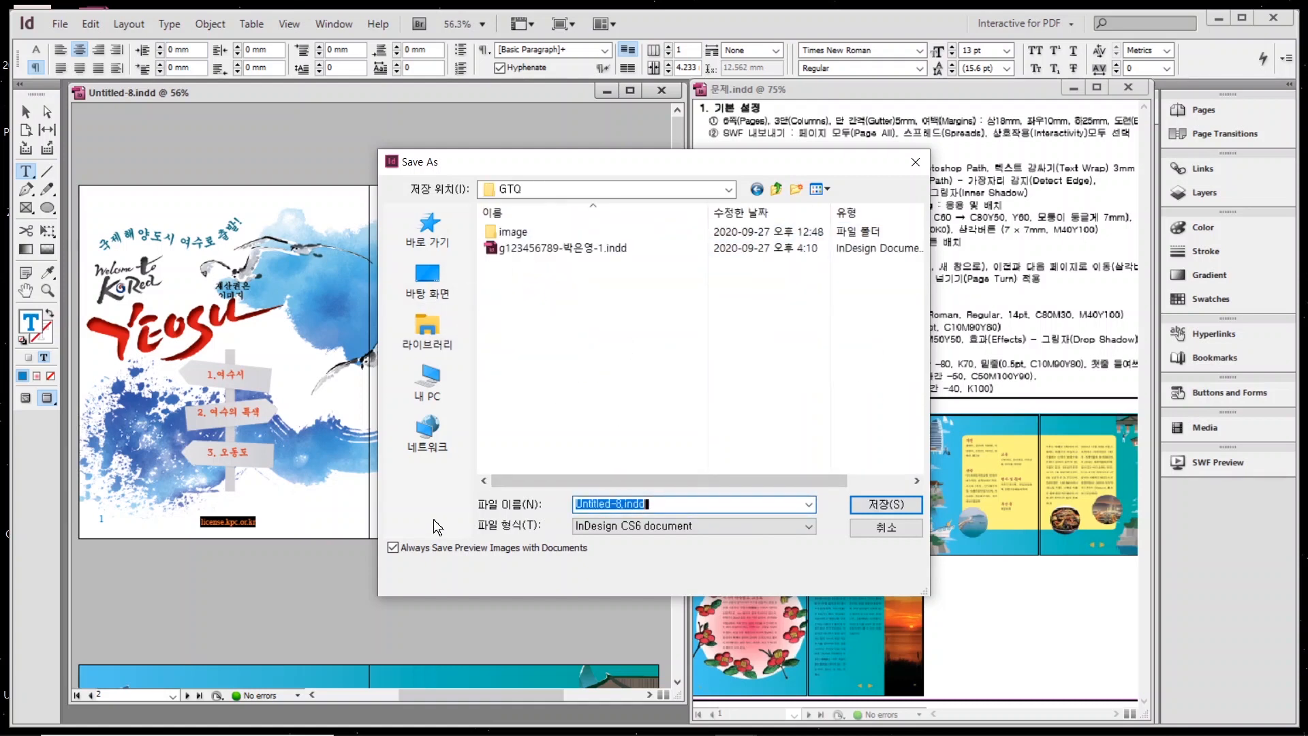
type("g")
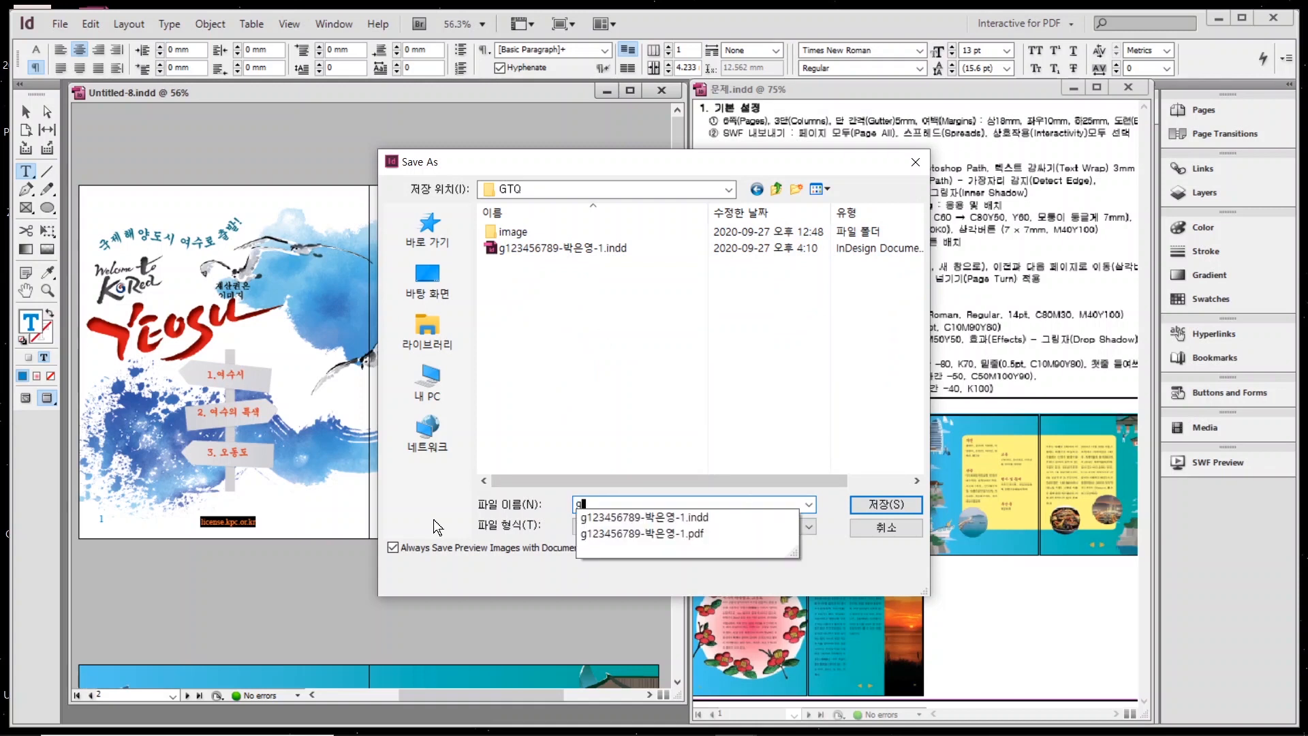
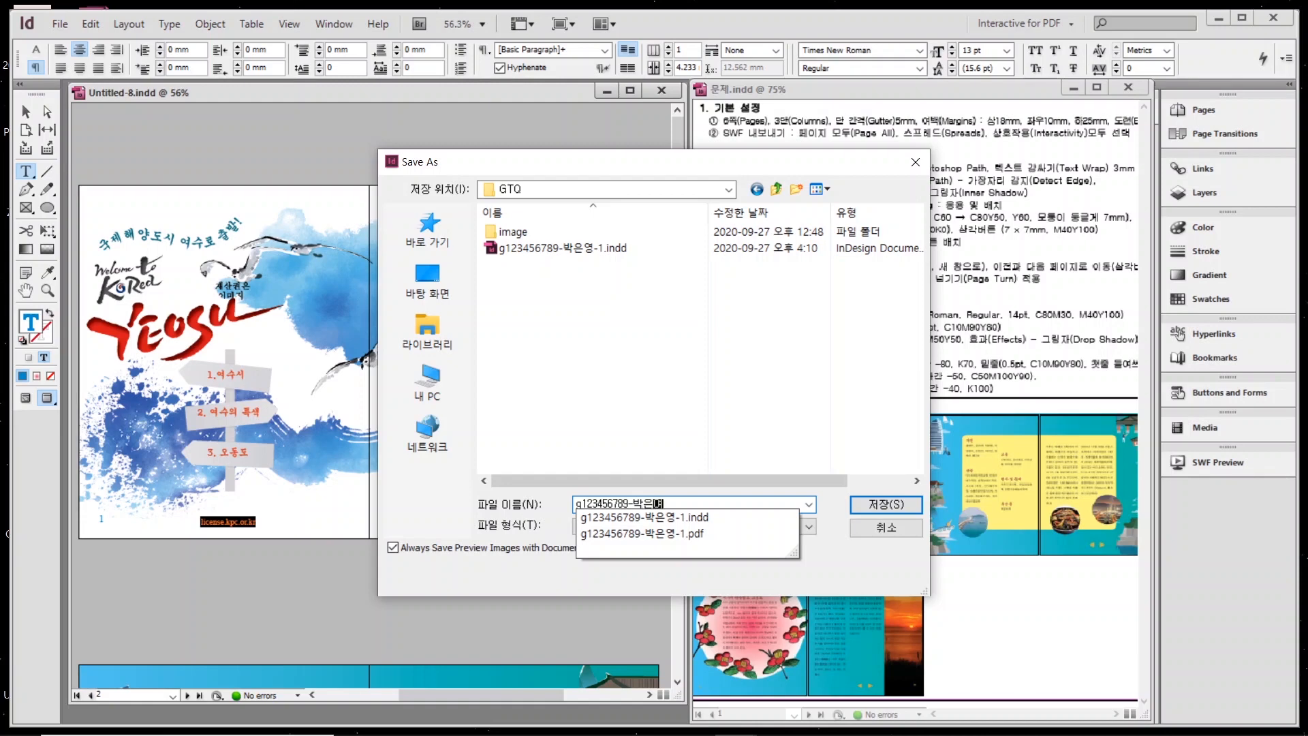
type("-2")
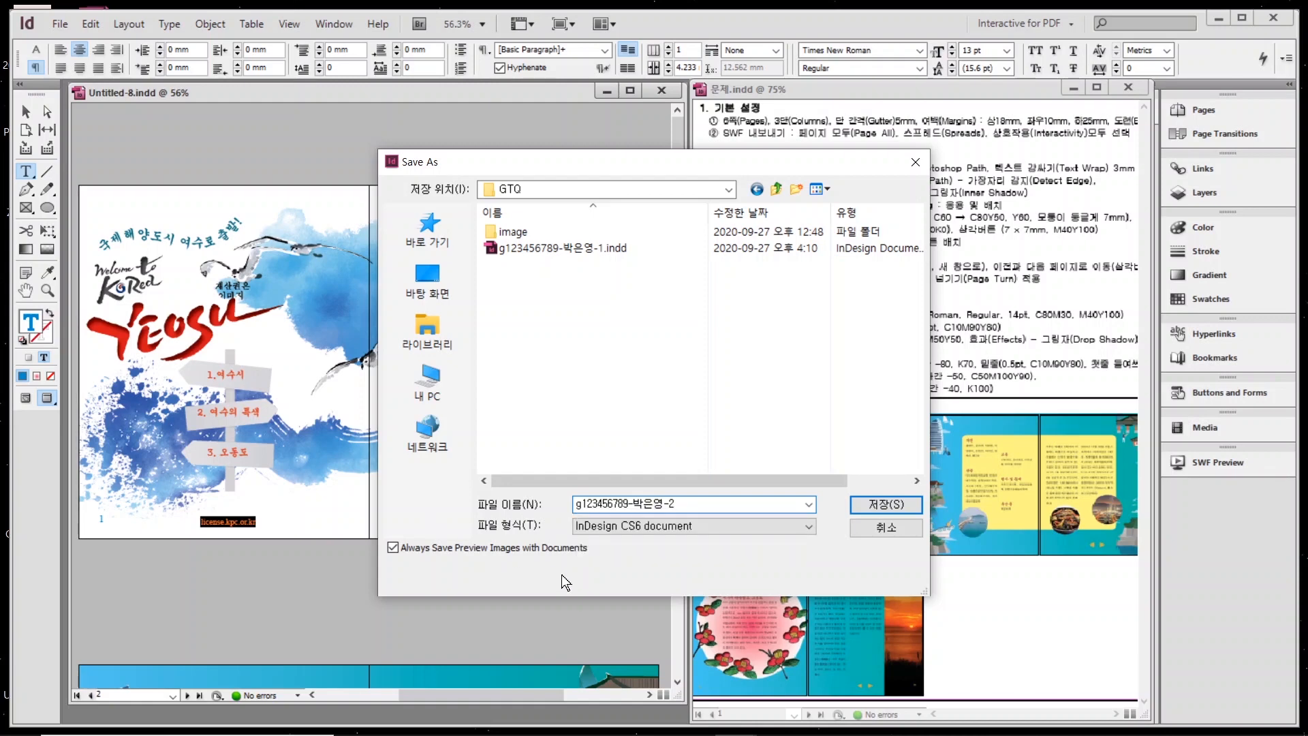
left_click(887, 507)
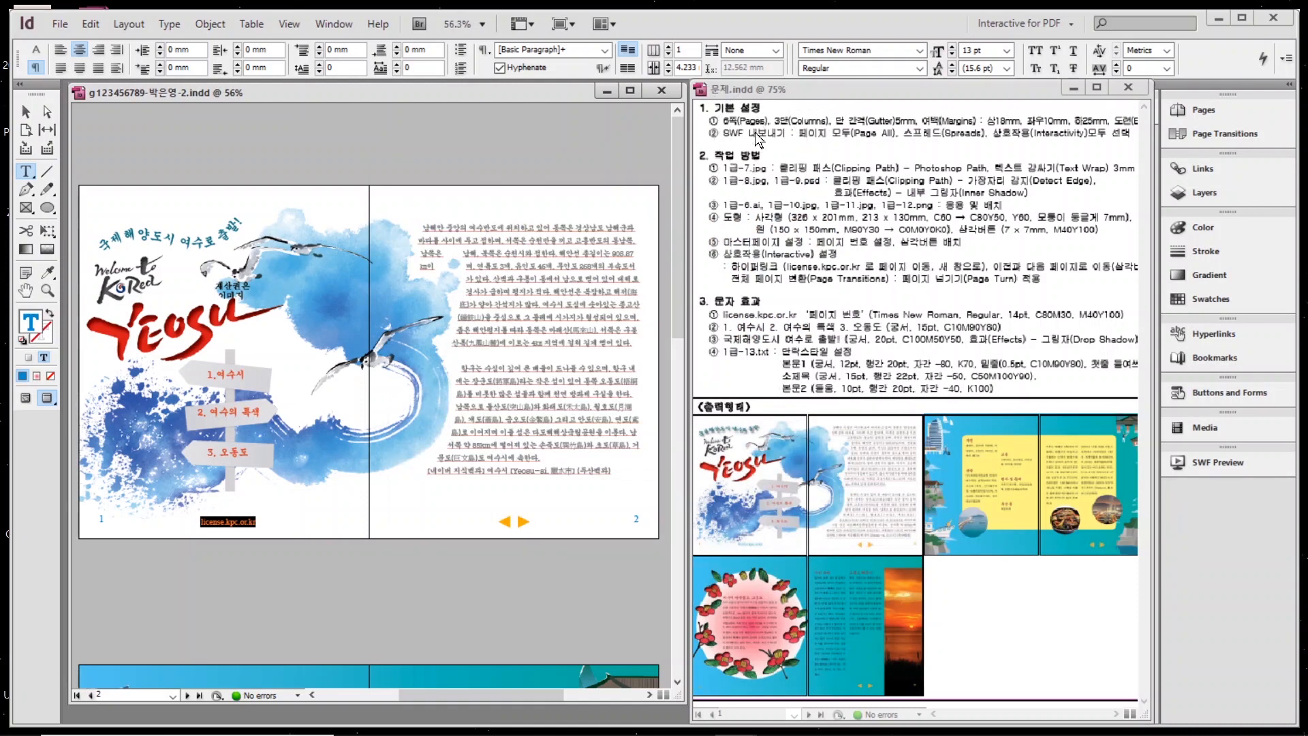
Export the spread as Flash Player (SWF) into the GTQ folder, accepting the SWF settings and CMYK warning.
left_click(60, 26)
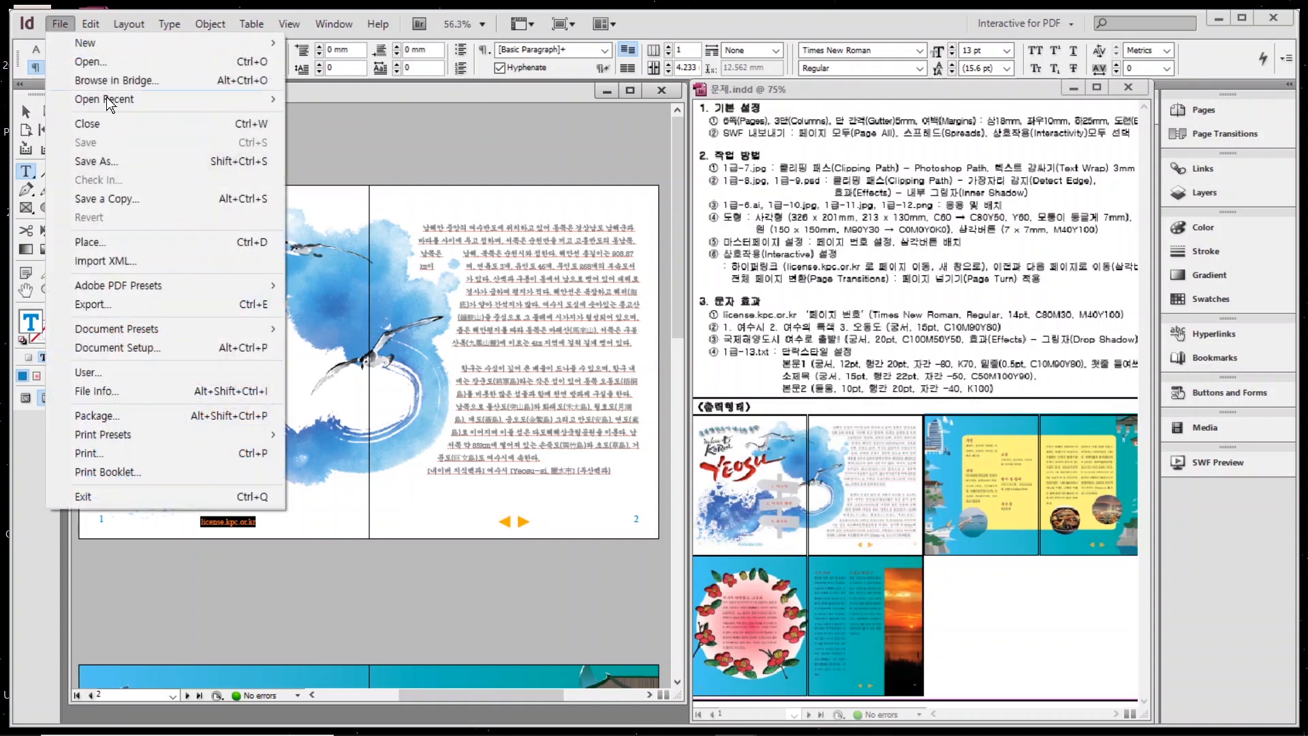
left_click(89, 304)
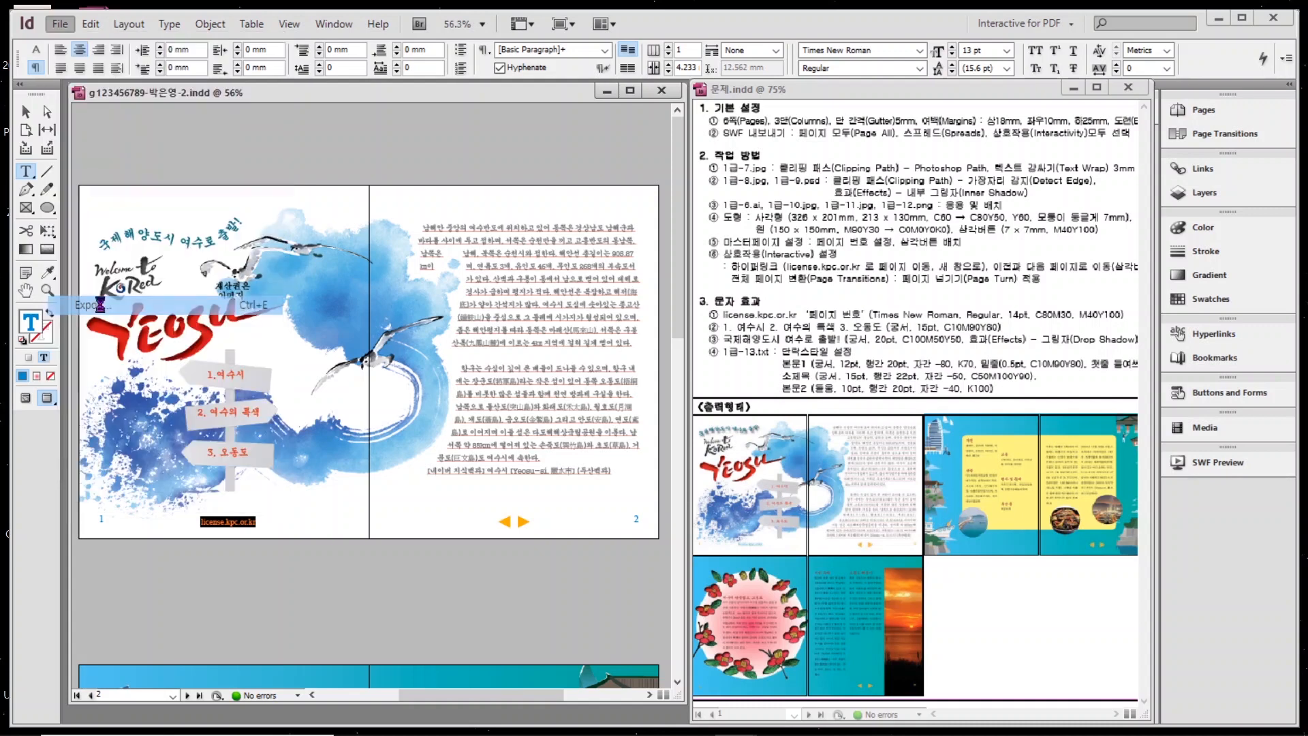
left_click(590, 580)
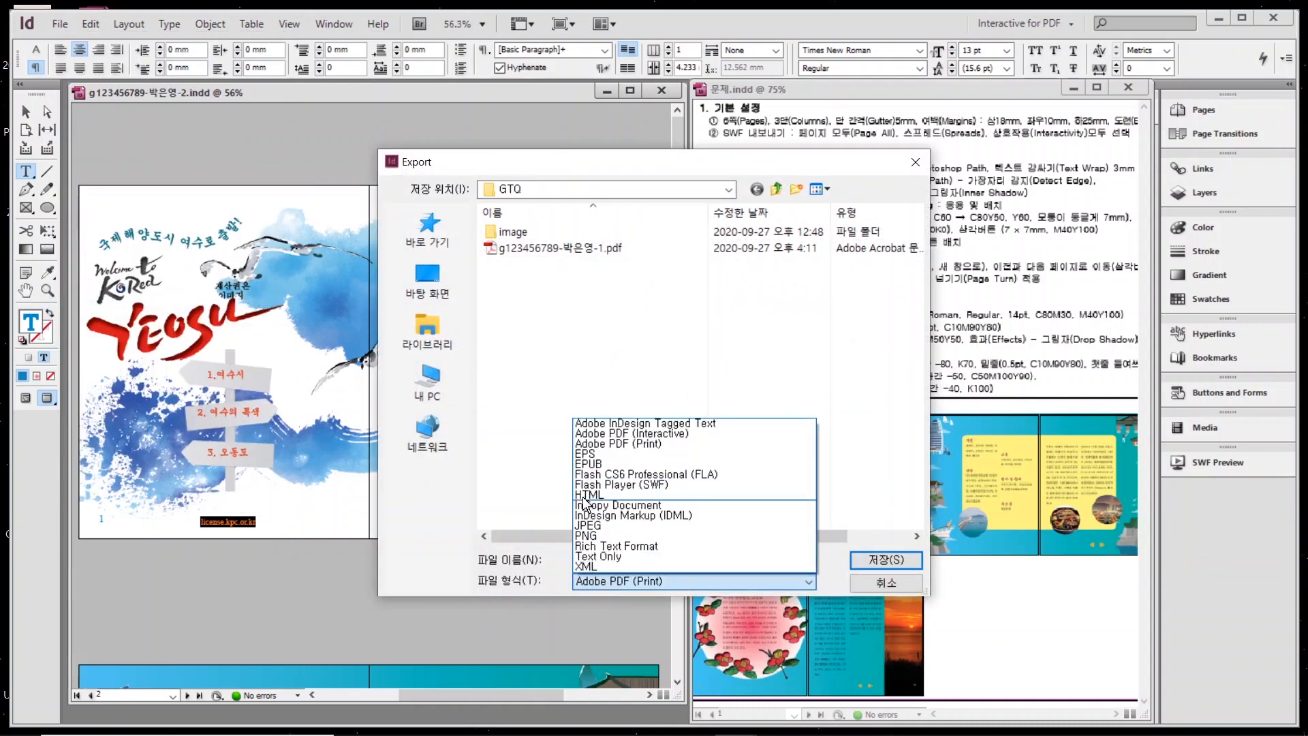
left_click(626, 489)
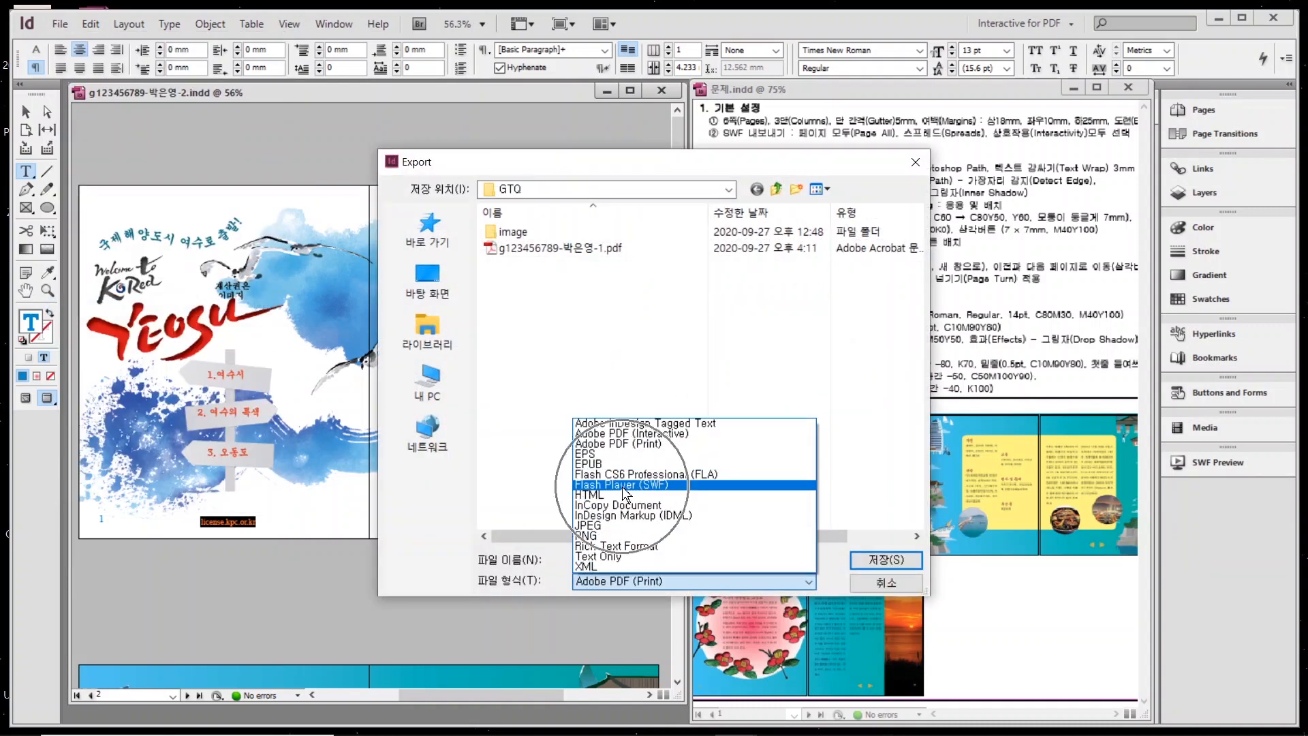
left_click(623, 486)
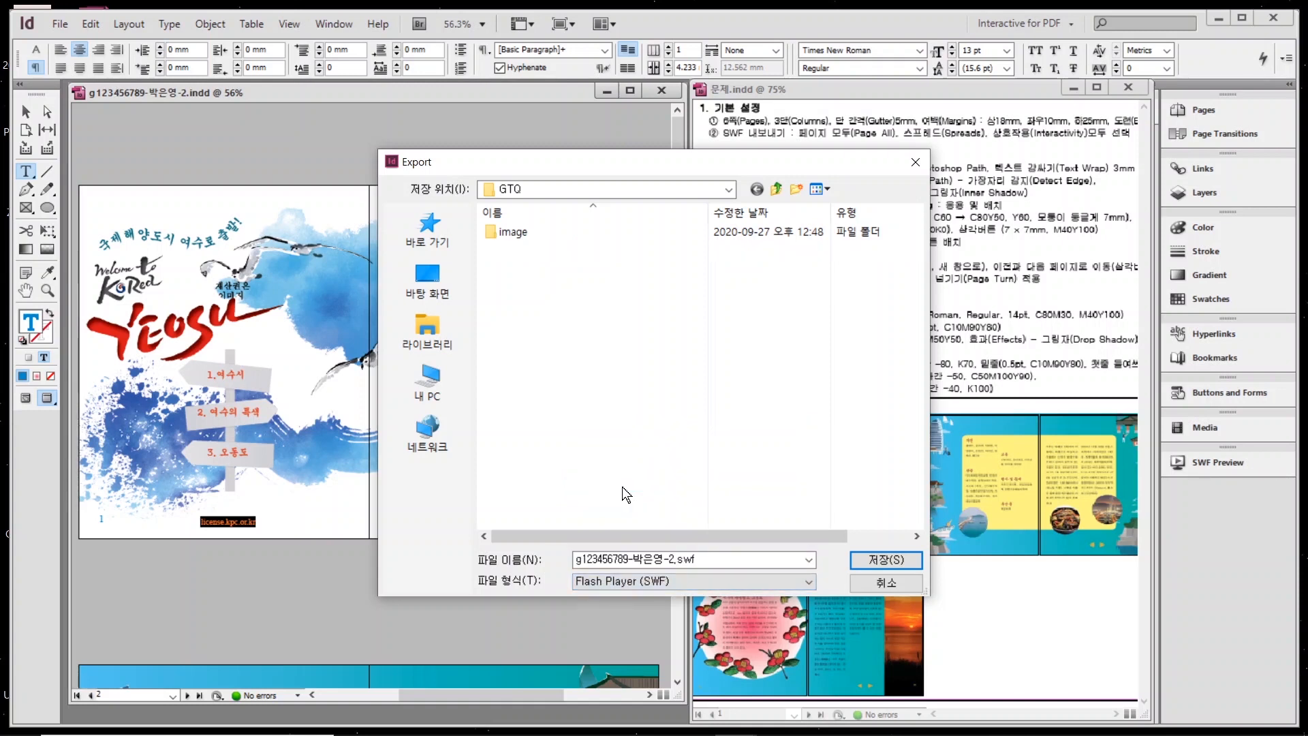
left_click(428, 334)
double_click(528, 238)
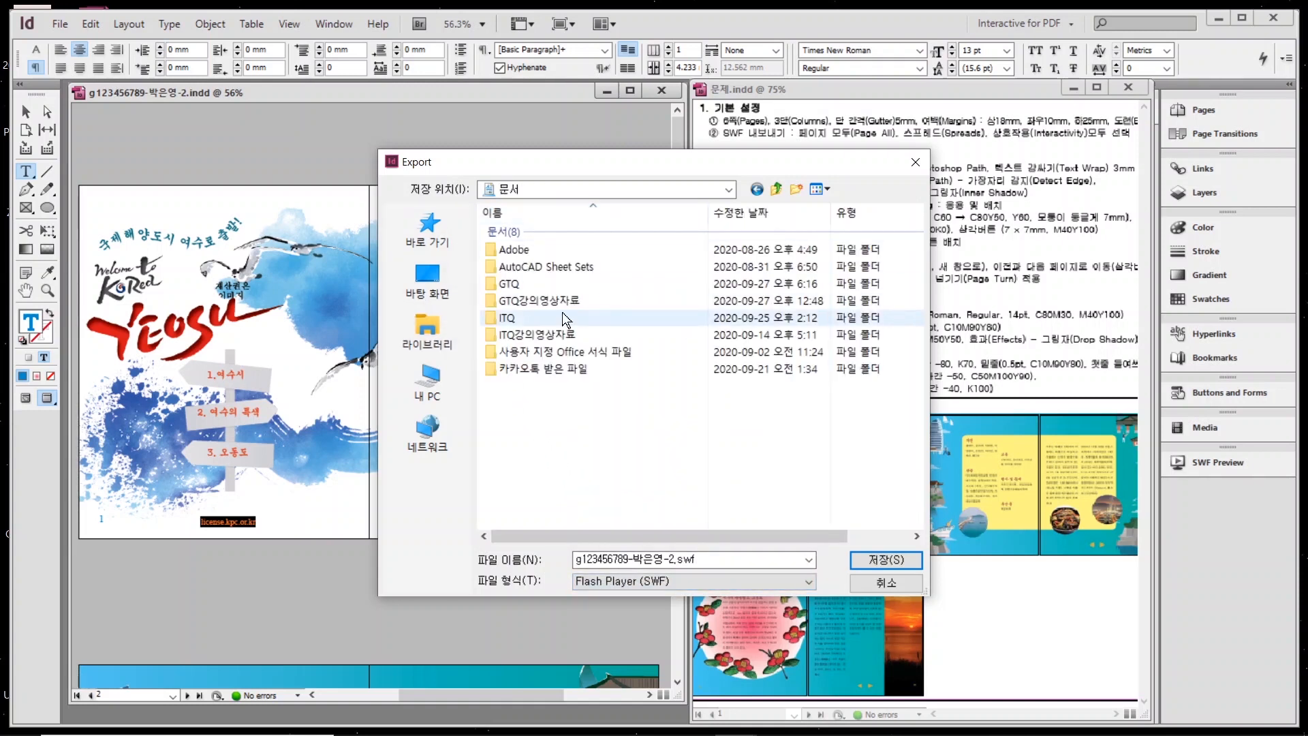
double_click(539, 284)
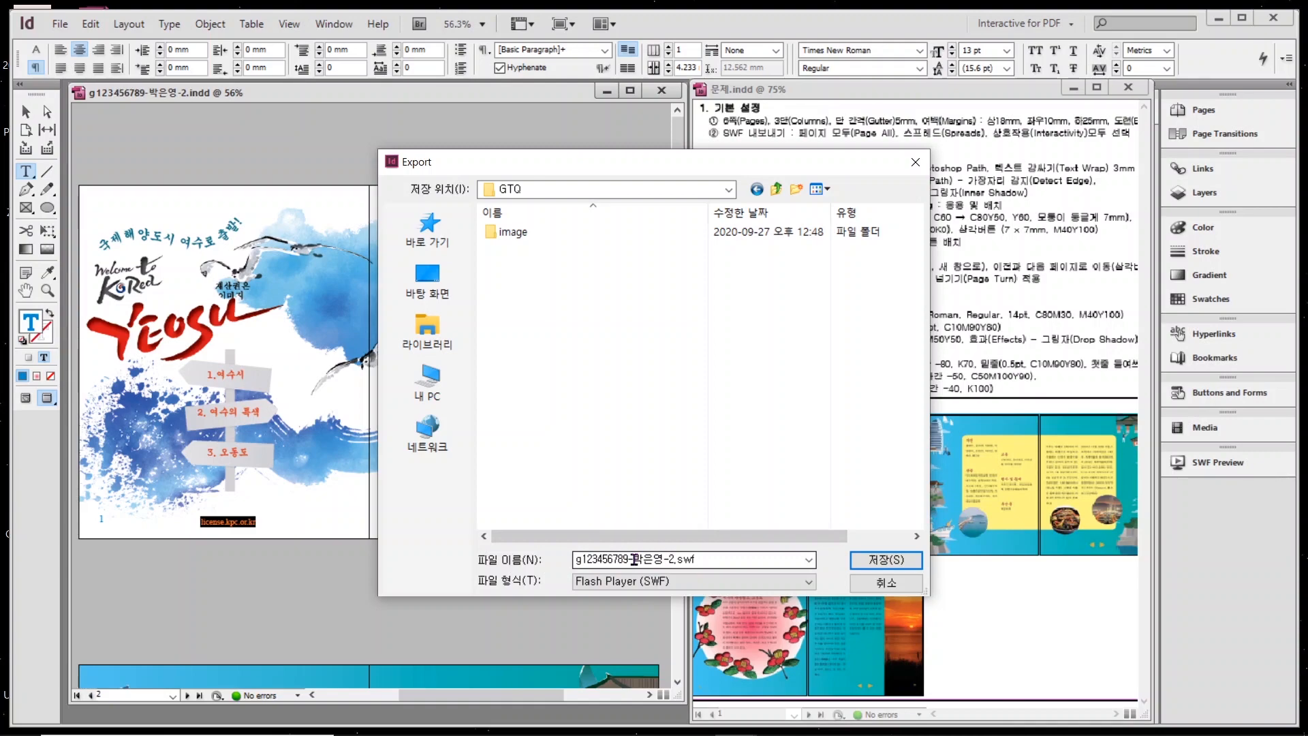
left_click(879, 557)
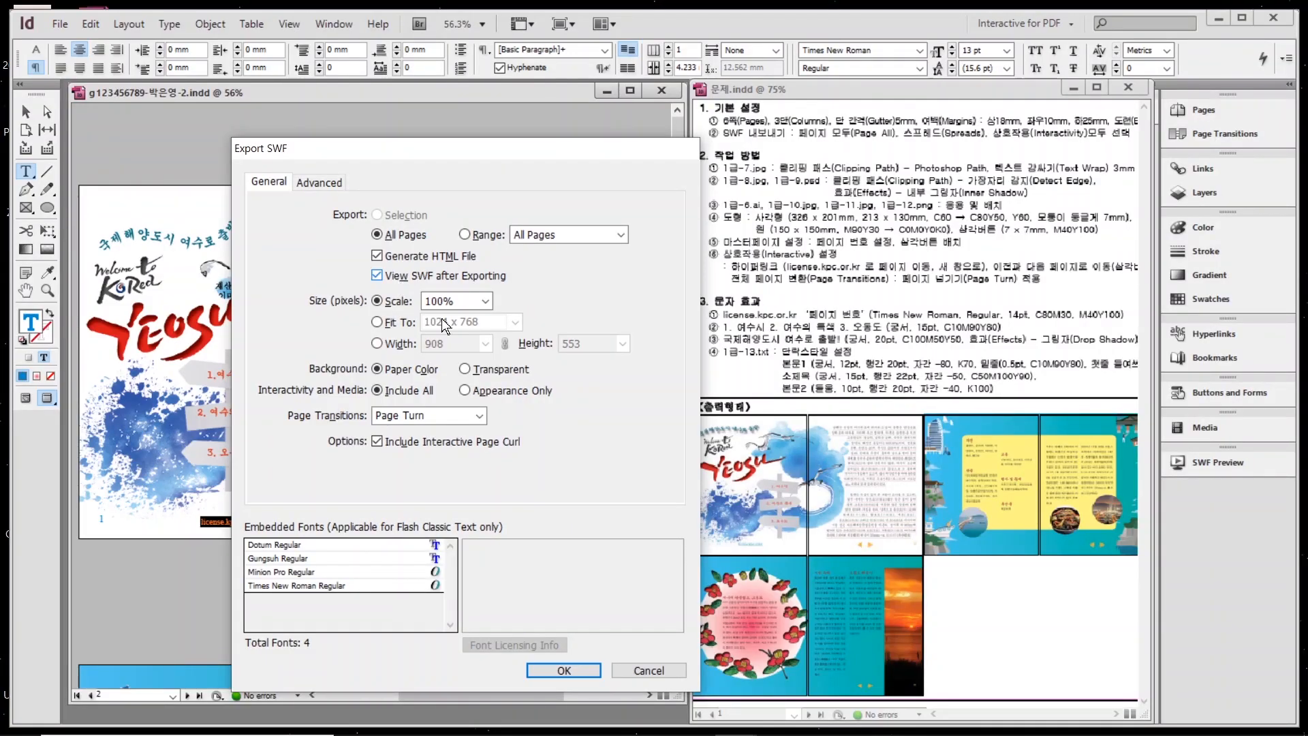
left_click(560, 665)
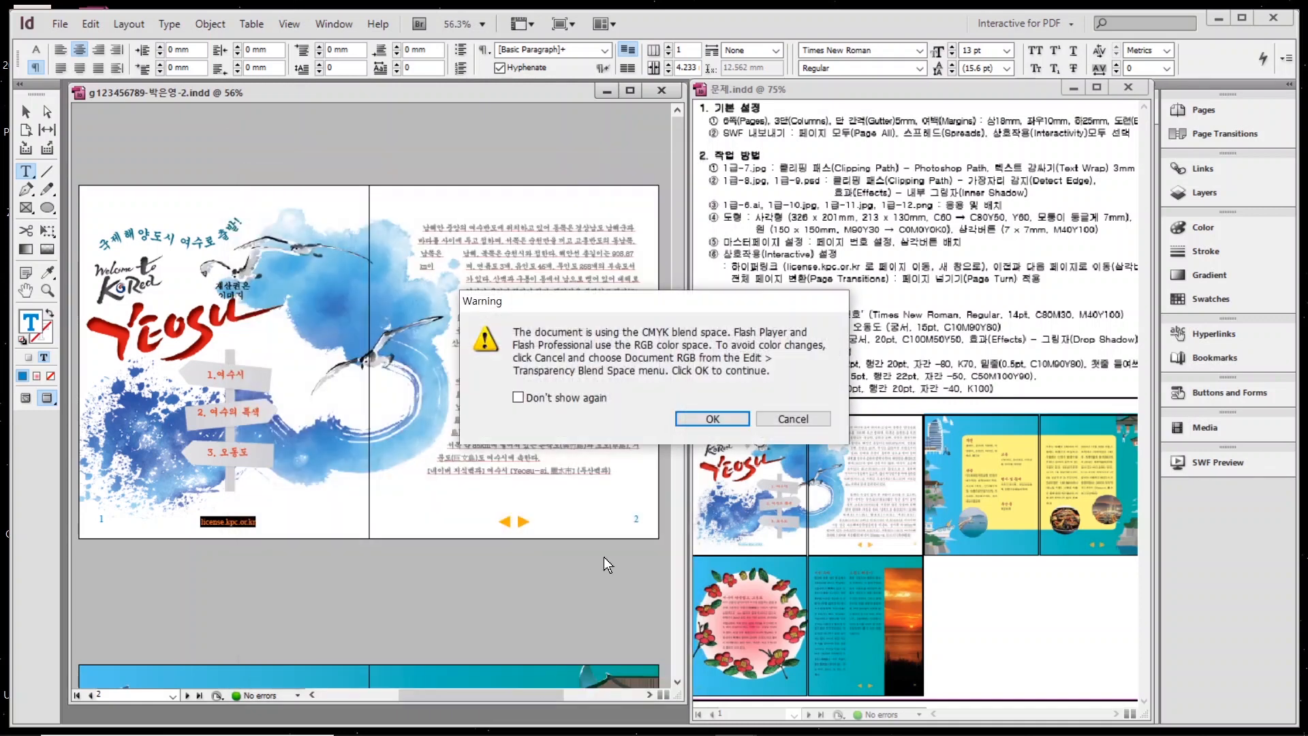
left_click(703, 411)
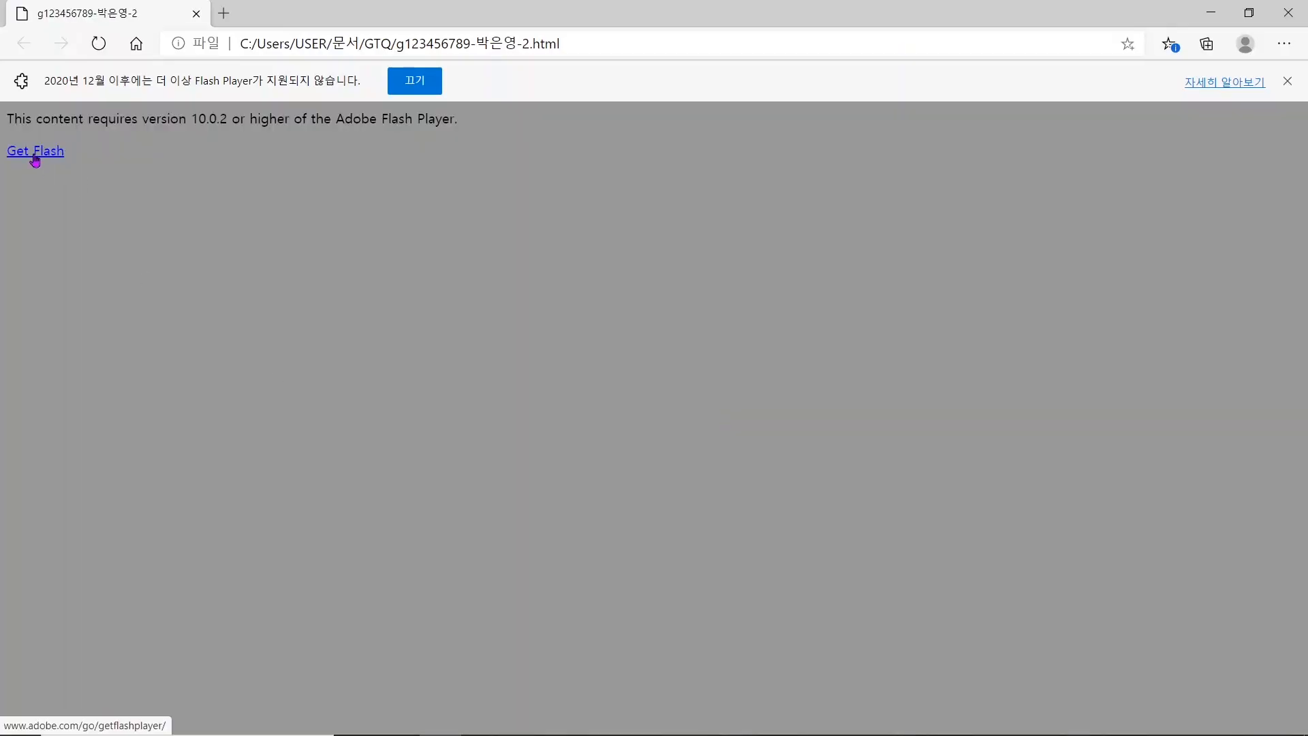
Allow the exported Flash content to run in Edge.
left_click(34, 157)
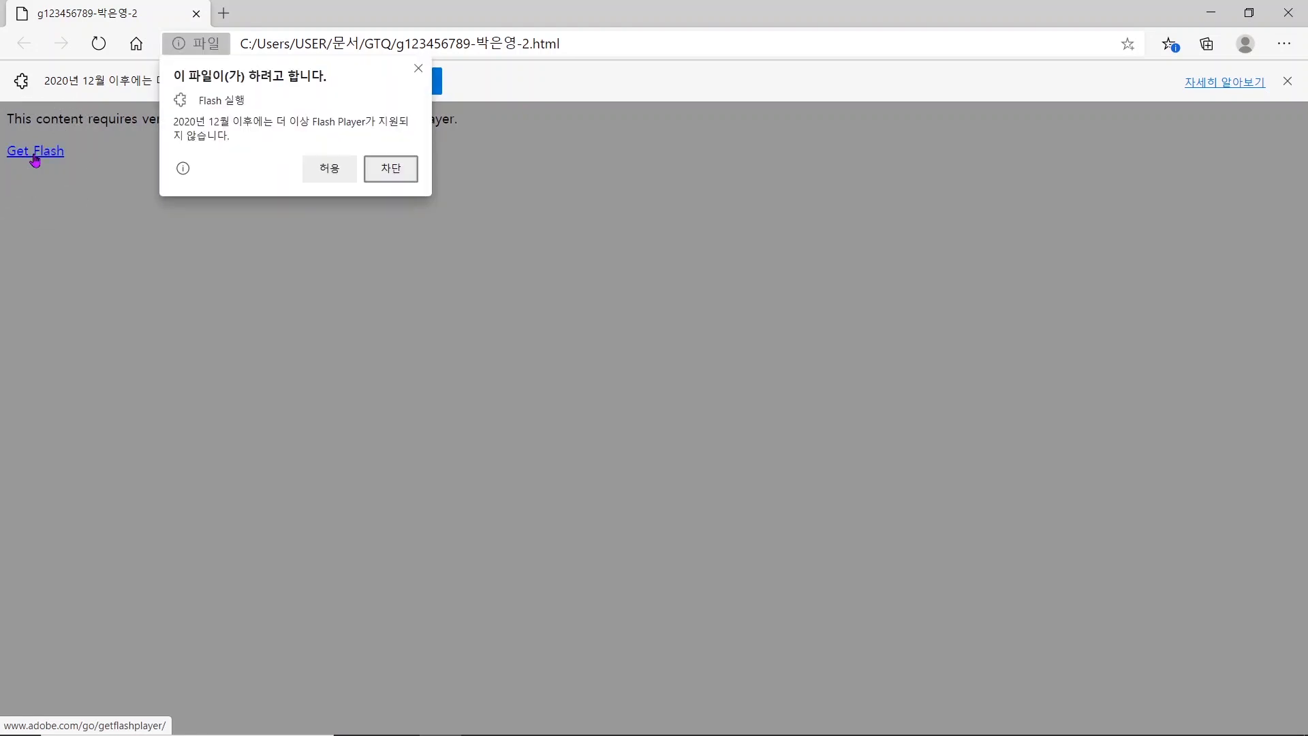
left_click(329, 169)
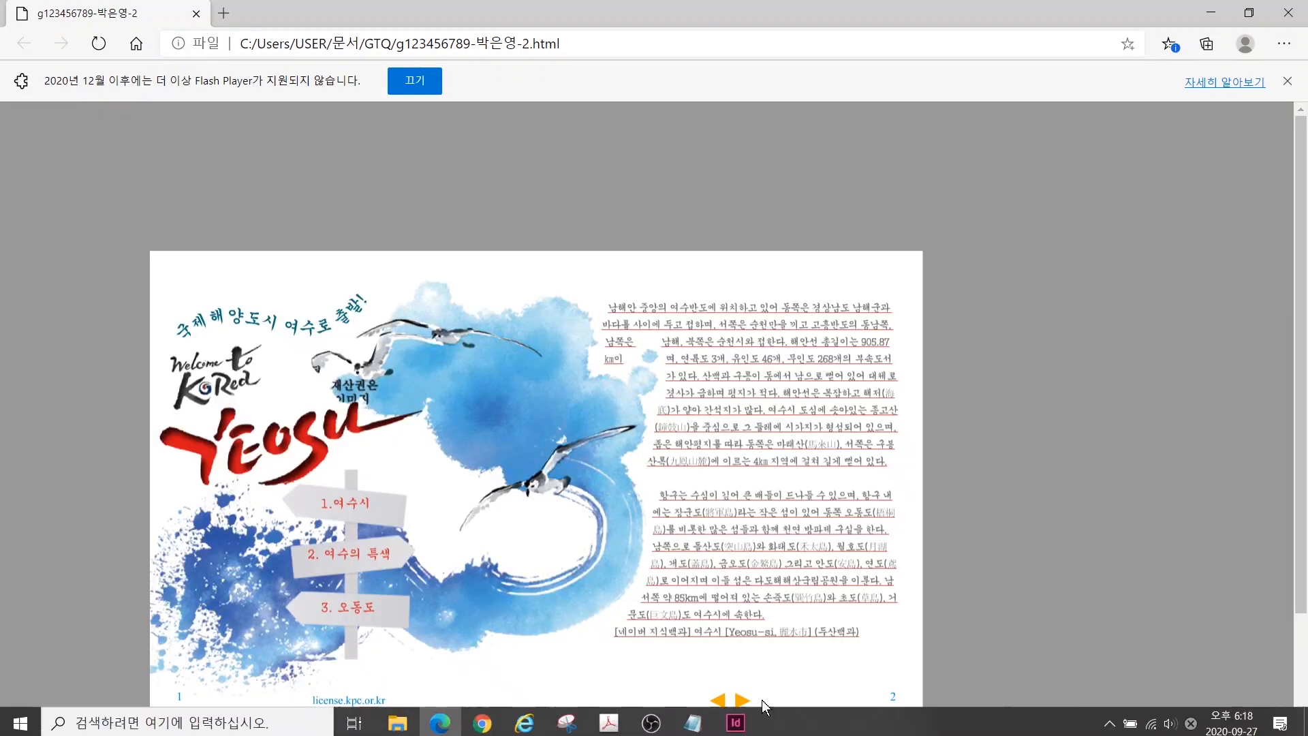
scroll(1022, 580, "down", 2)
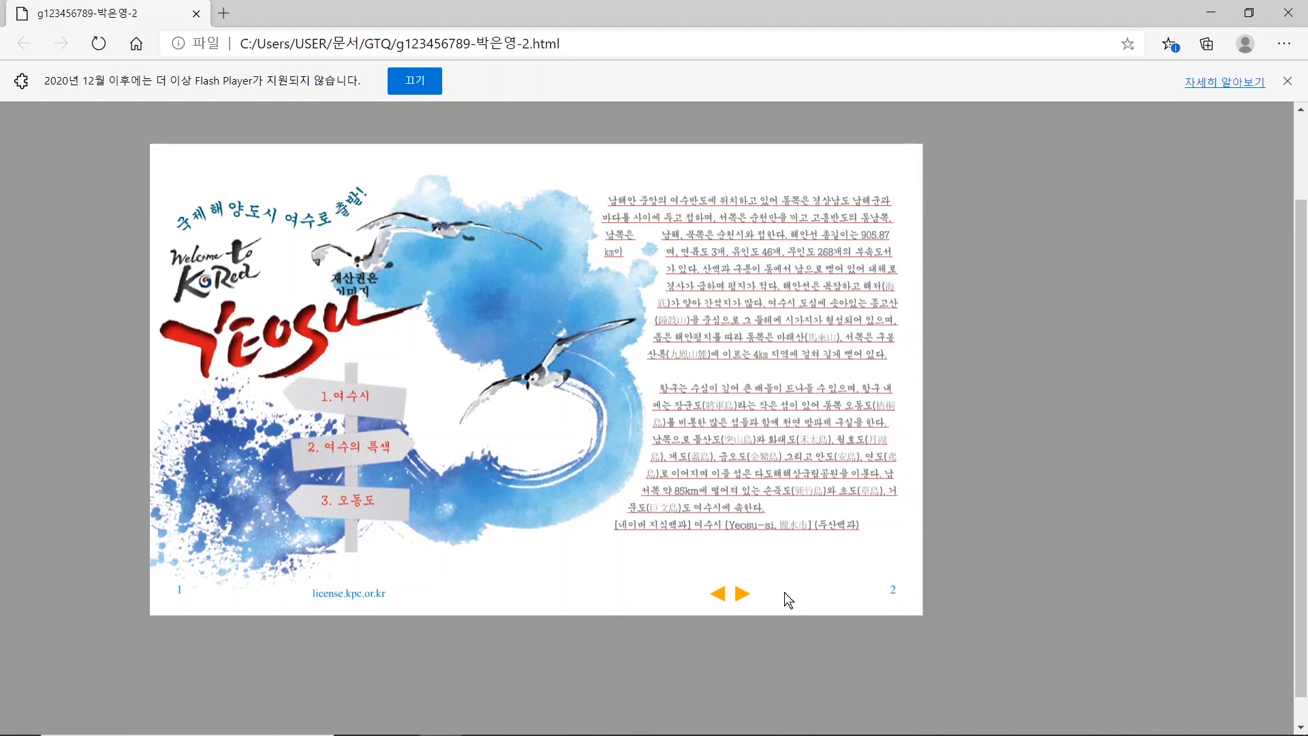
Flip the flipbook to pages 5–6 and back, then open and close the license.kpc.or.kr site.
left_click(745, 596)
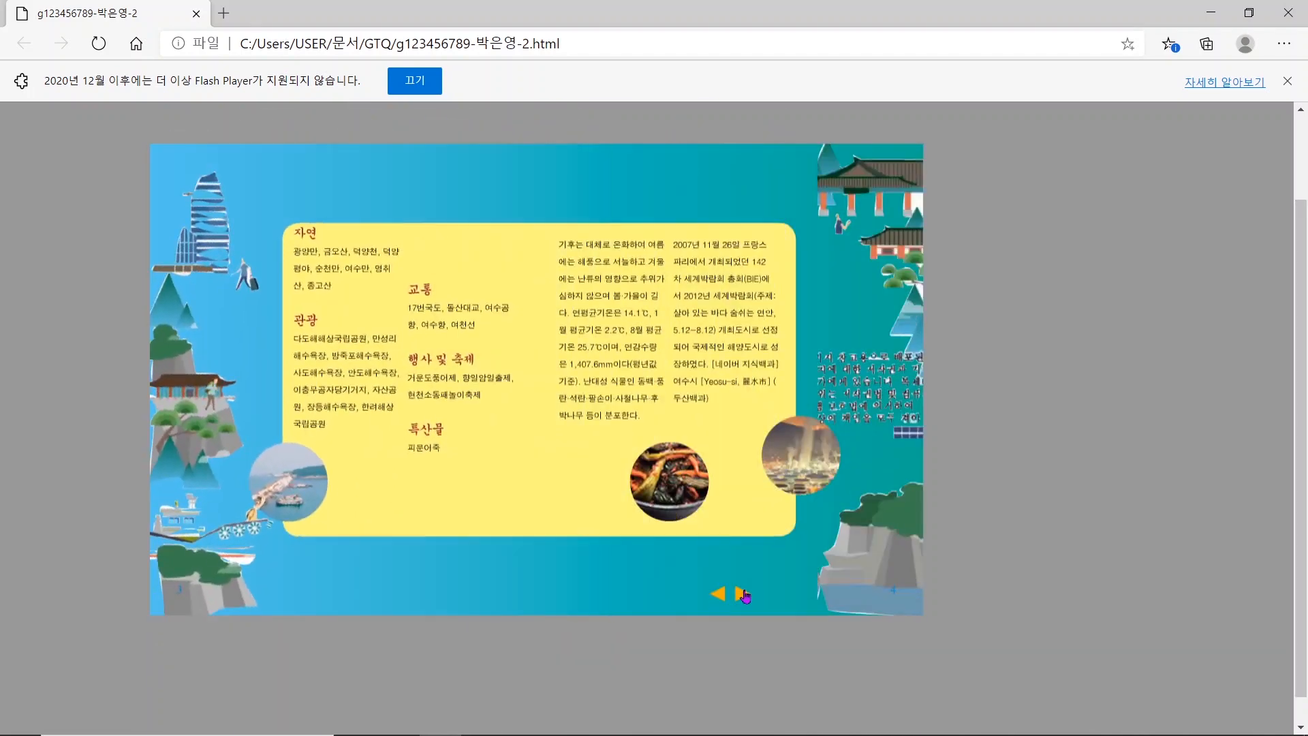
left_click(745, 597)
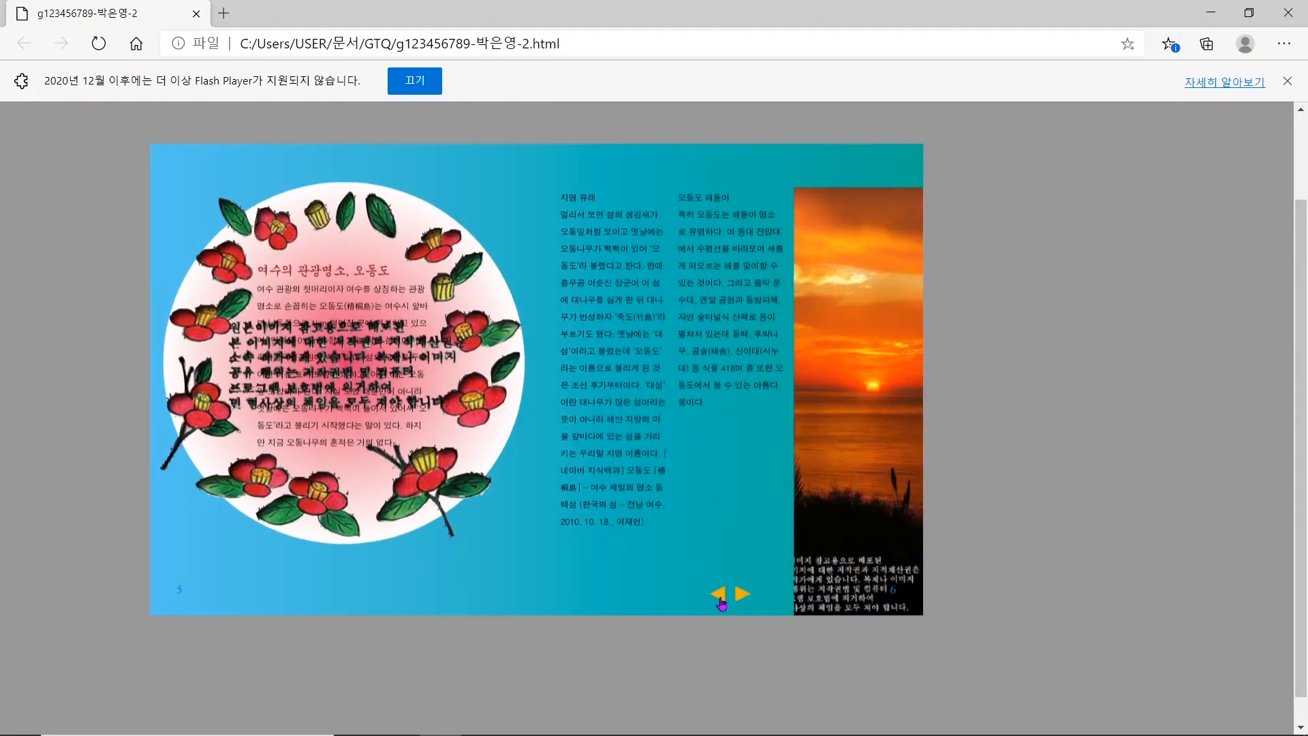
left_click(721, 596)
left_click(719, 595)
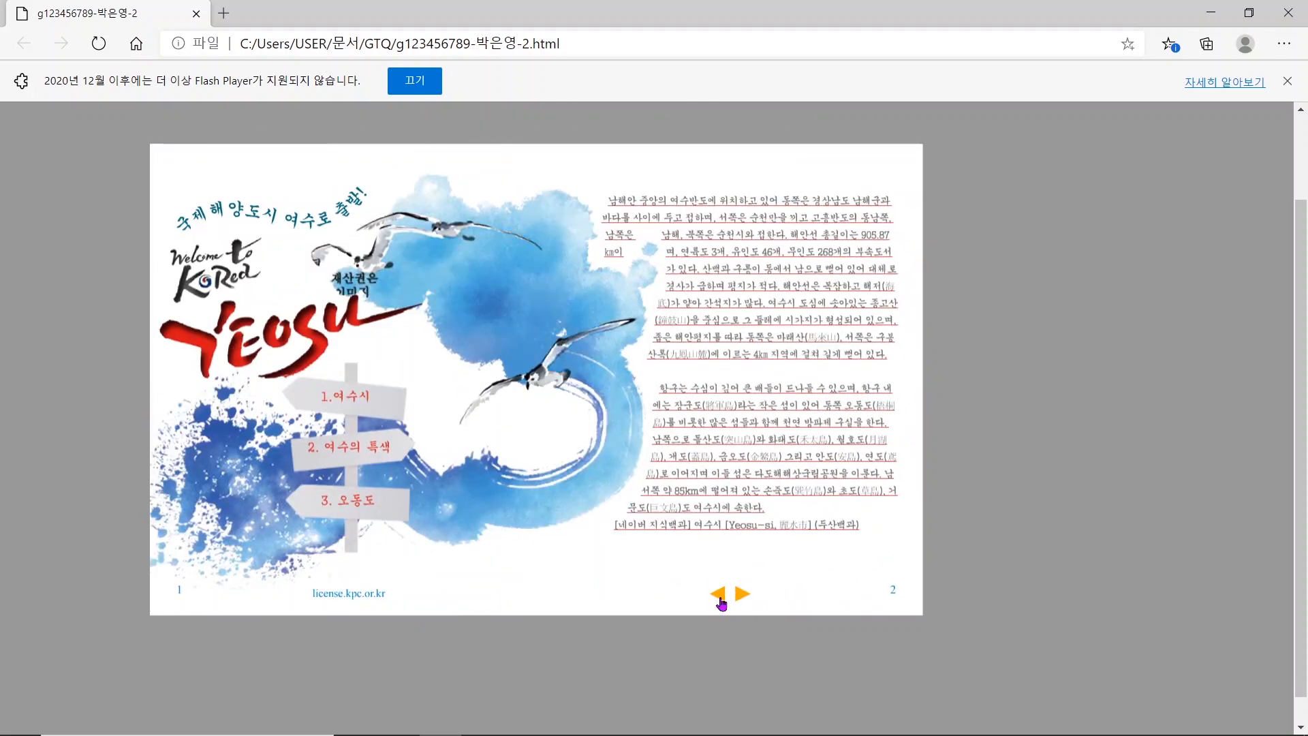
left_click(349, 596)
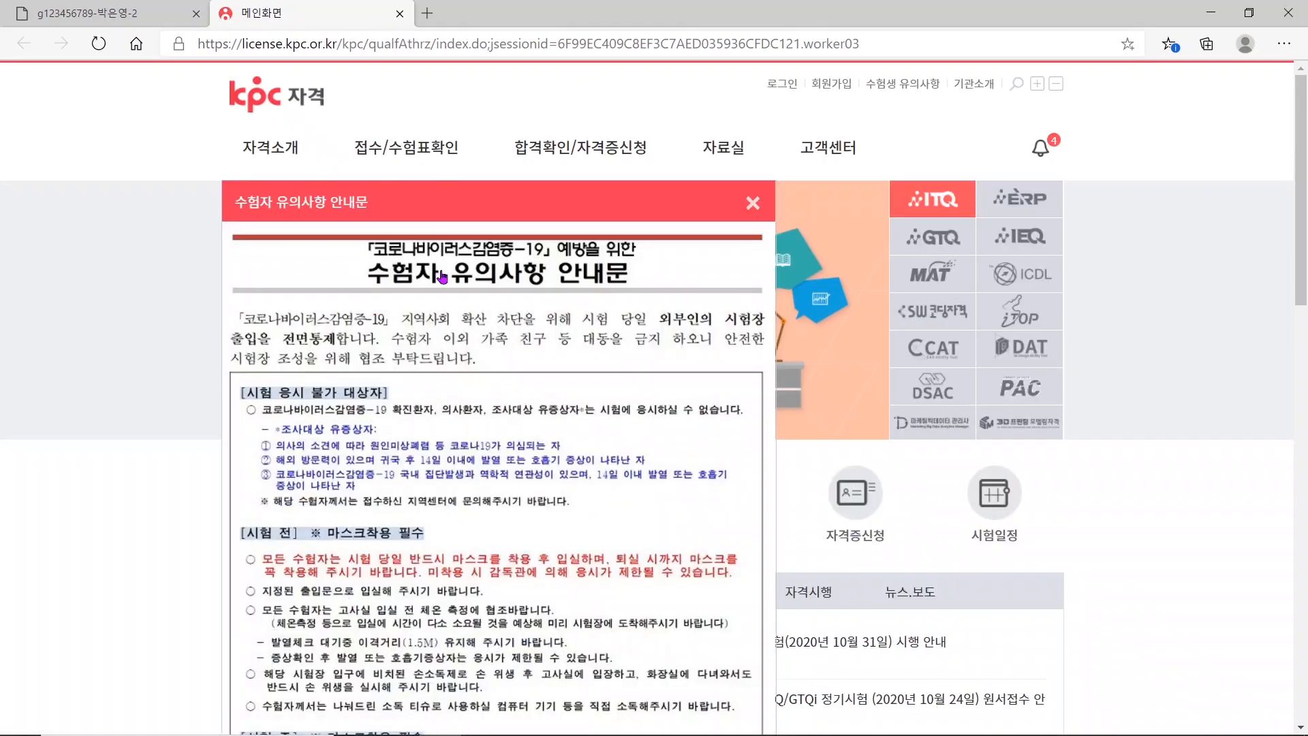
left_click(399, 13)
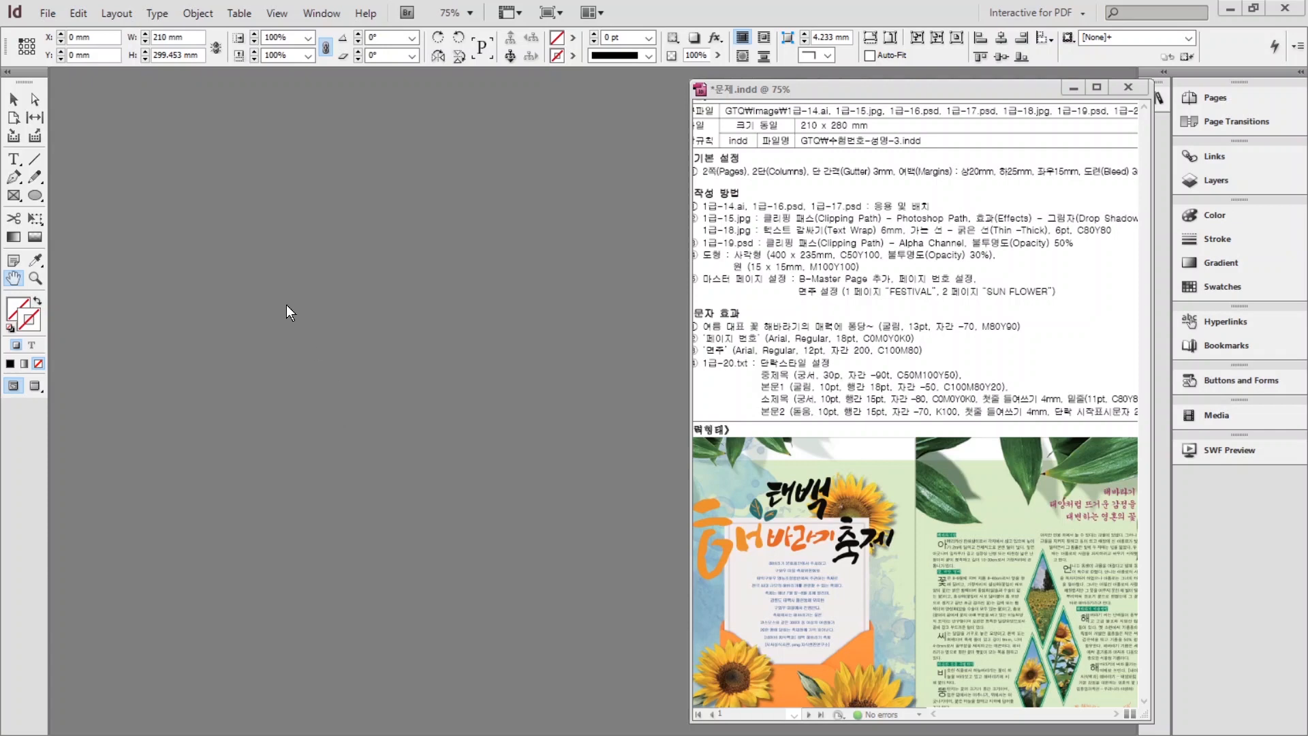
Start a new 2-page 210×280 mm document with 2 columns and a 3 mm gutter.
left_click(49, 14)
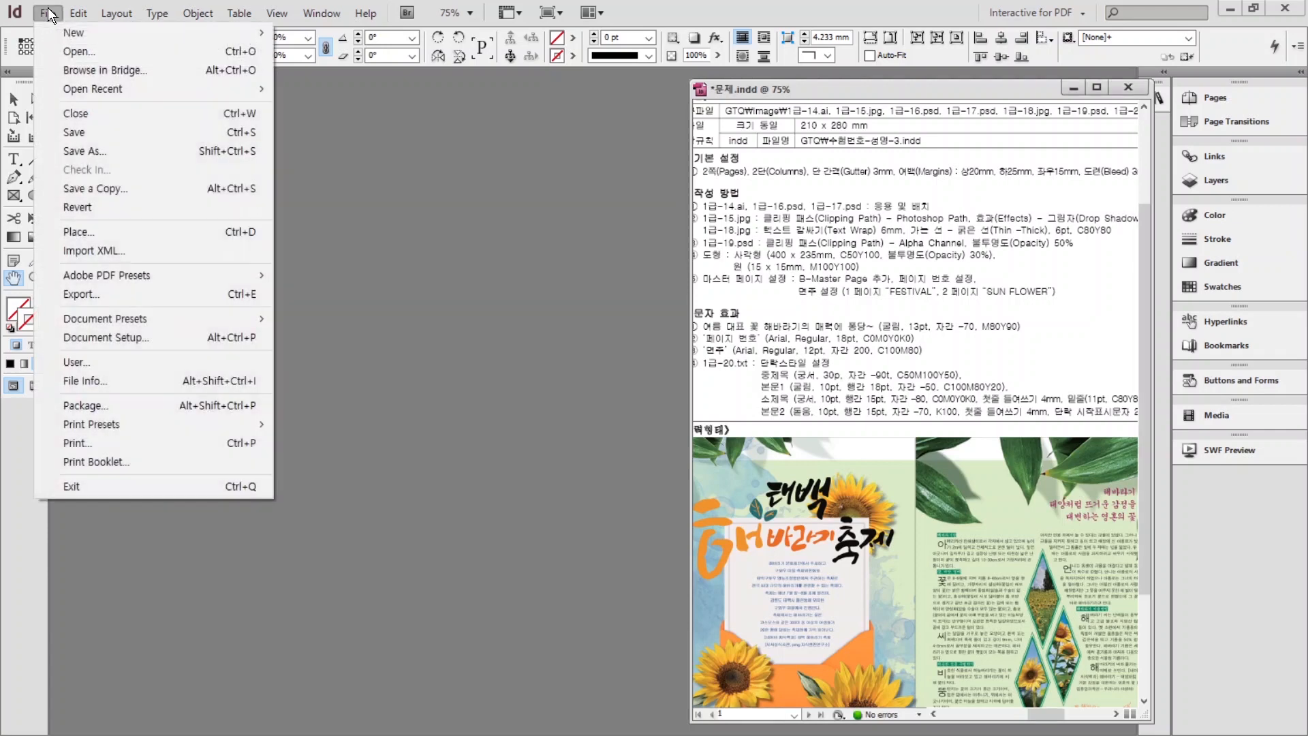
mouse_move(72, 37)
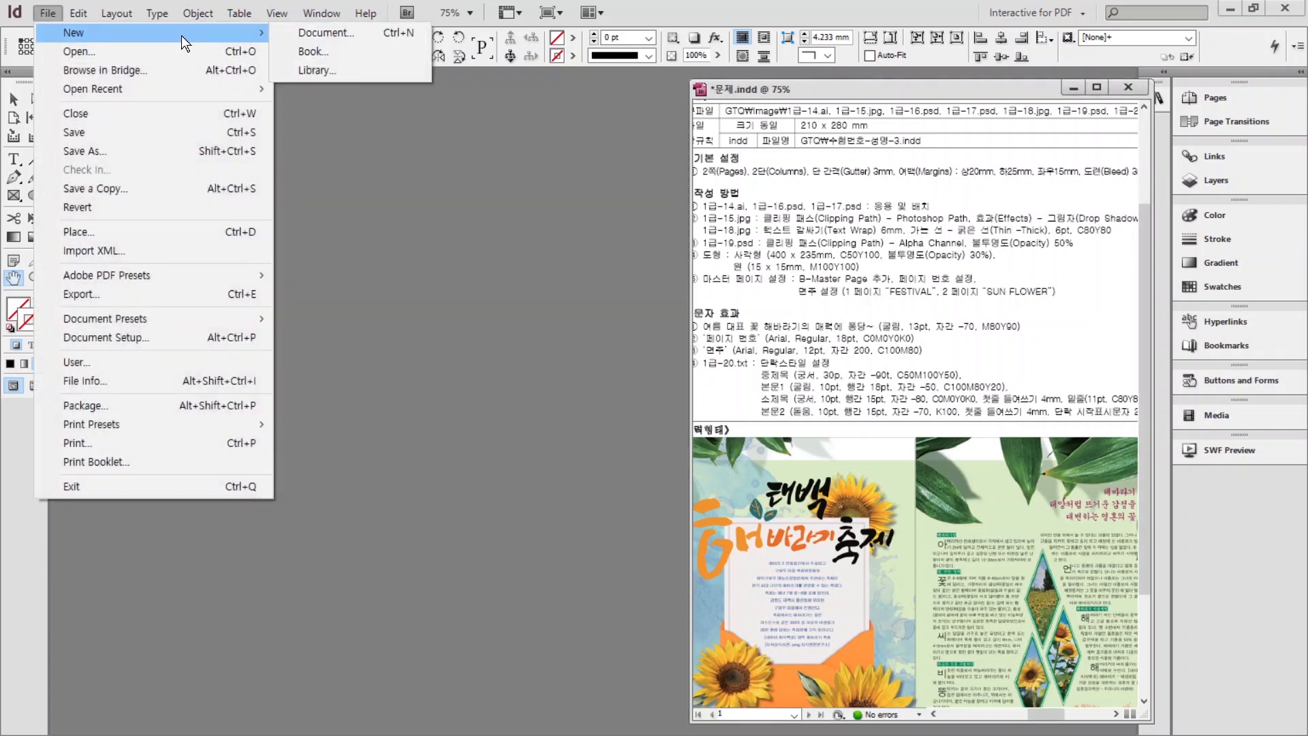
left_click(315, 33)
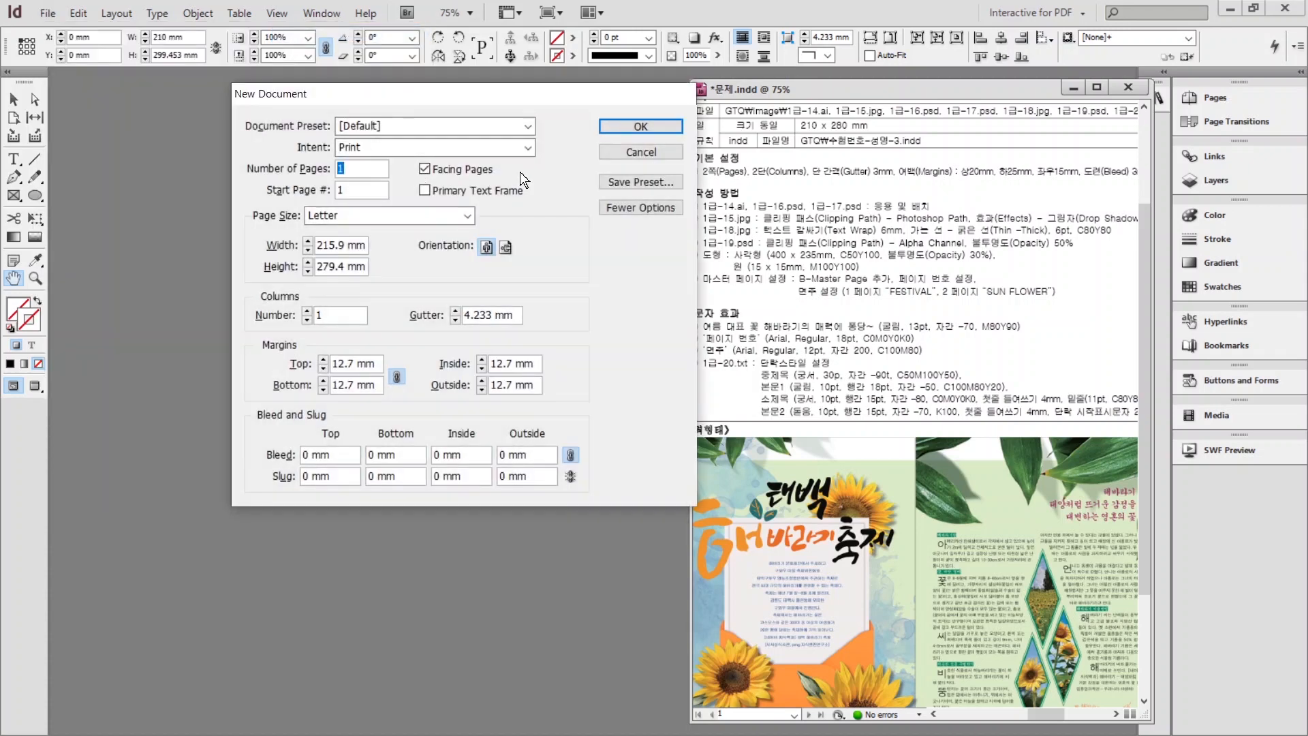
left_click(347, 167)
key("BackSpace")
type("2")
double_click(332, 248)
type("210")
key("Tab")
type("280")
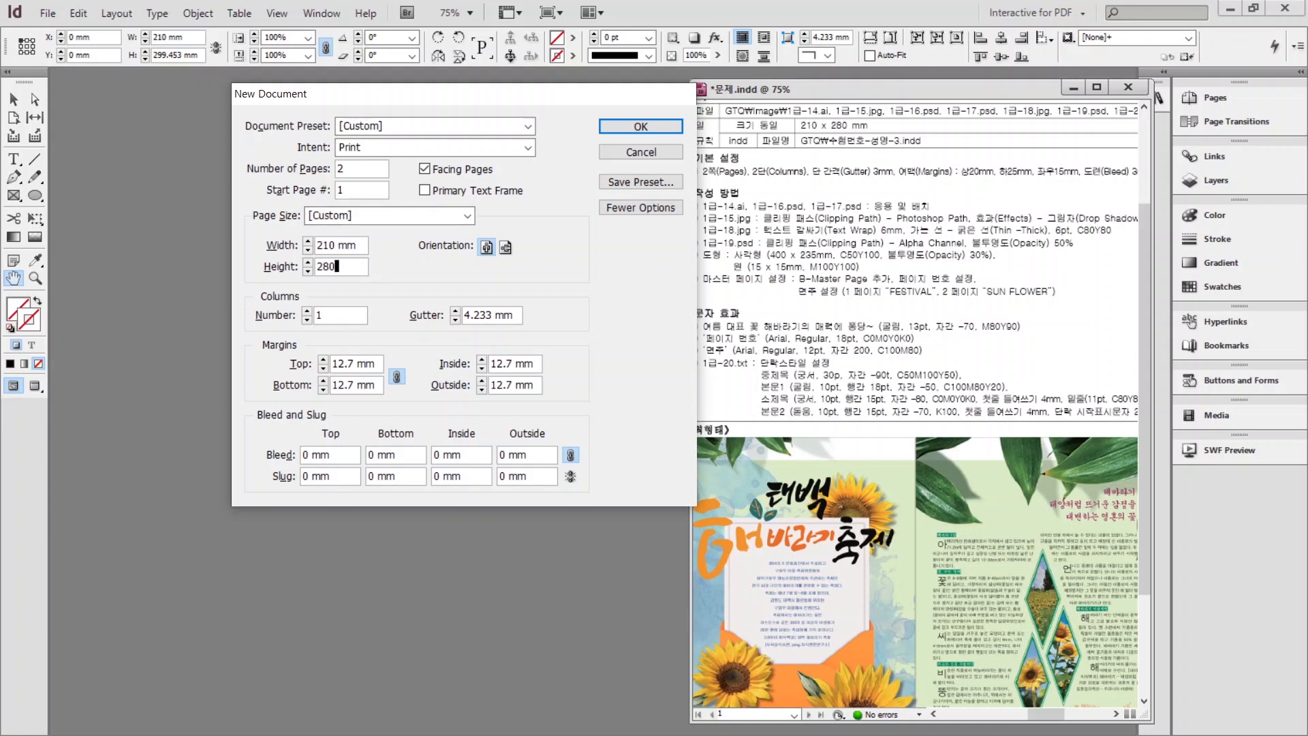
double_click(330, 313)
type("2")
double_click(517, 312)
type("3")
Set unlinked margins to 20/25/15/15 mm and a 3 mm bleed, then create the document.
left_click(397, 378)
double_click(347, 368)
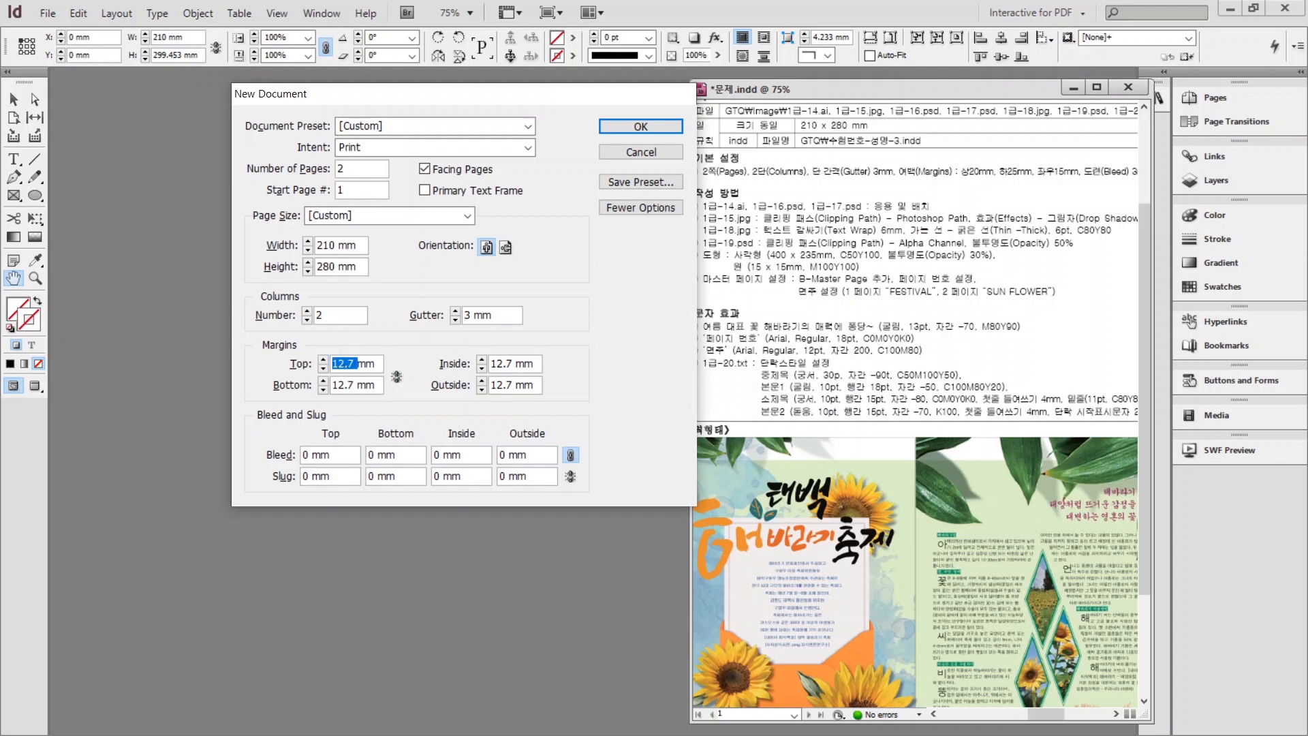
type("20")
key("Tab")
type("25")
key("Tab")
key("Tab")
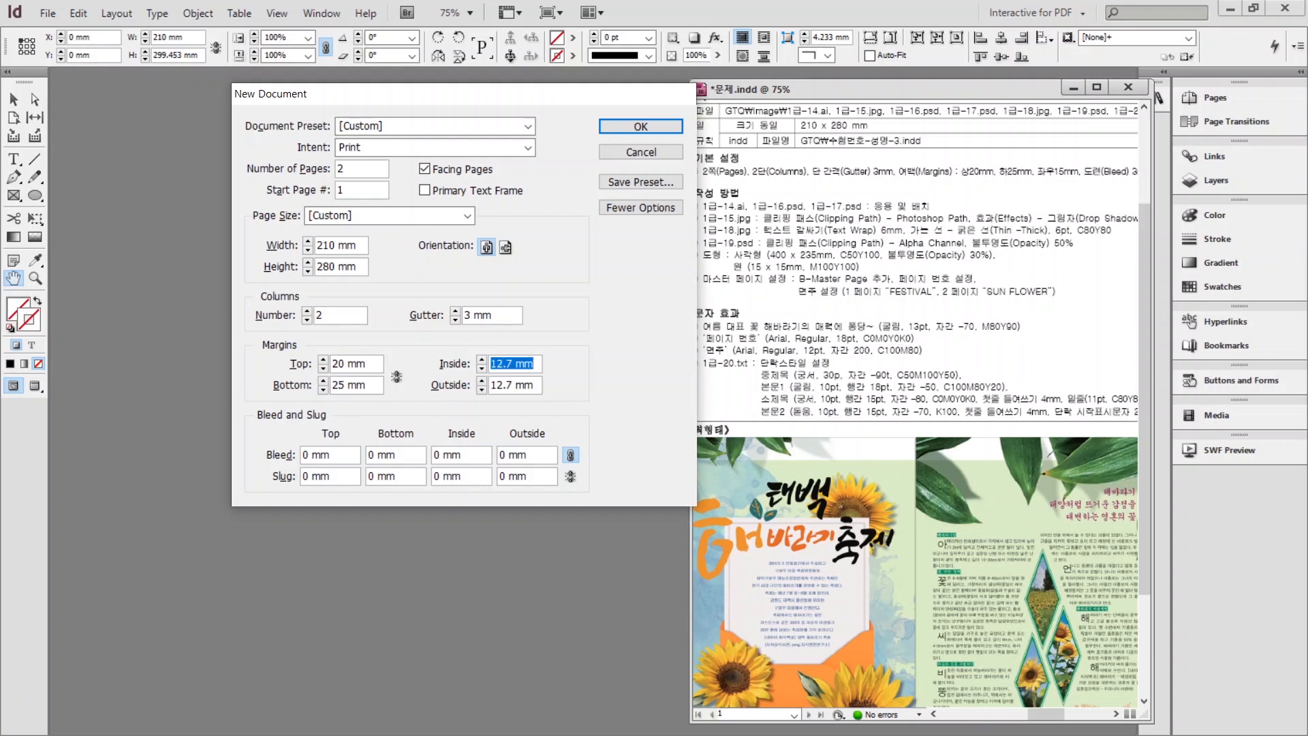
type("15")
key("Tab")
type("15")
key("Tab")
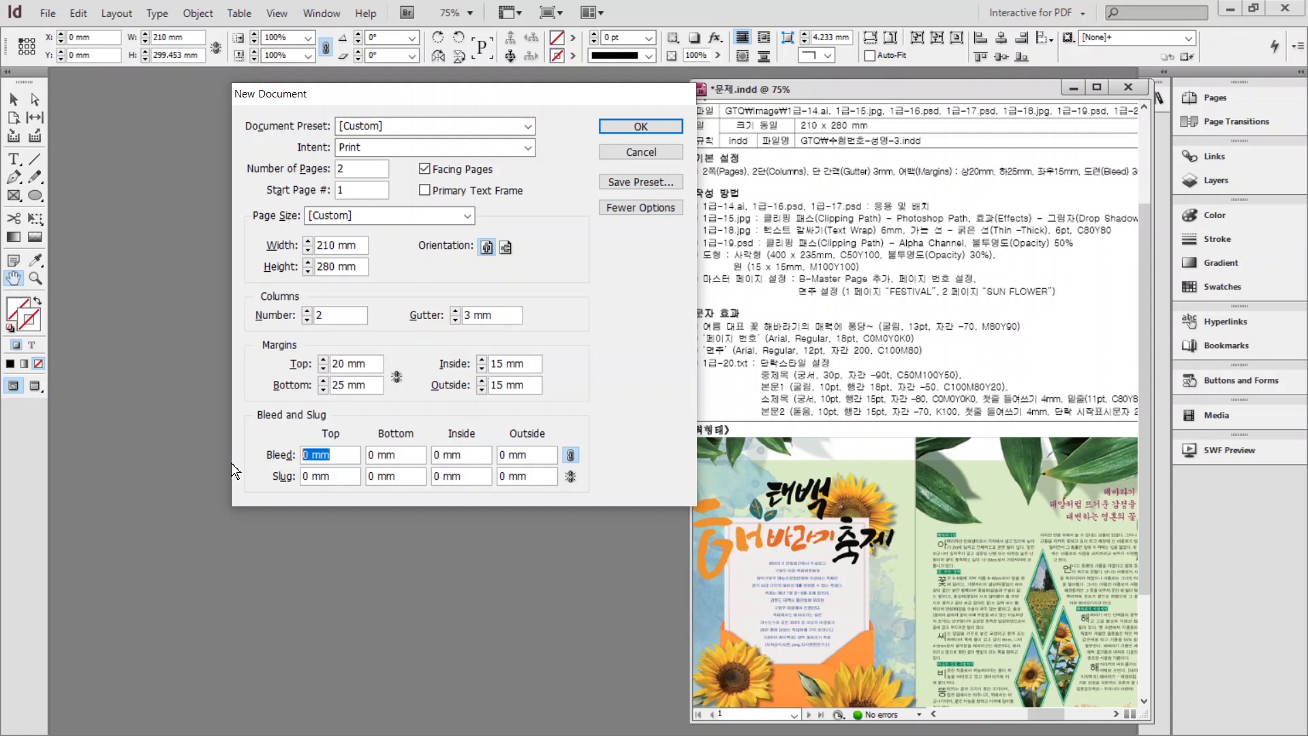
type("3")
key("Tab")
left_click(628, 124)
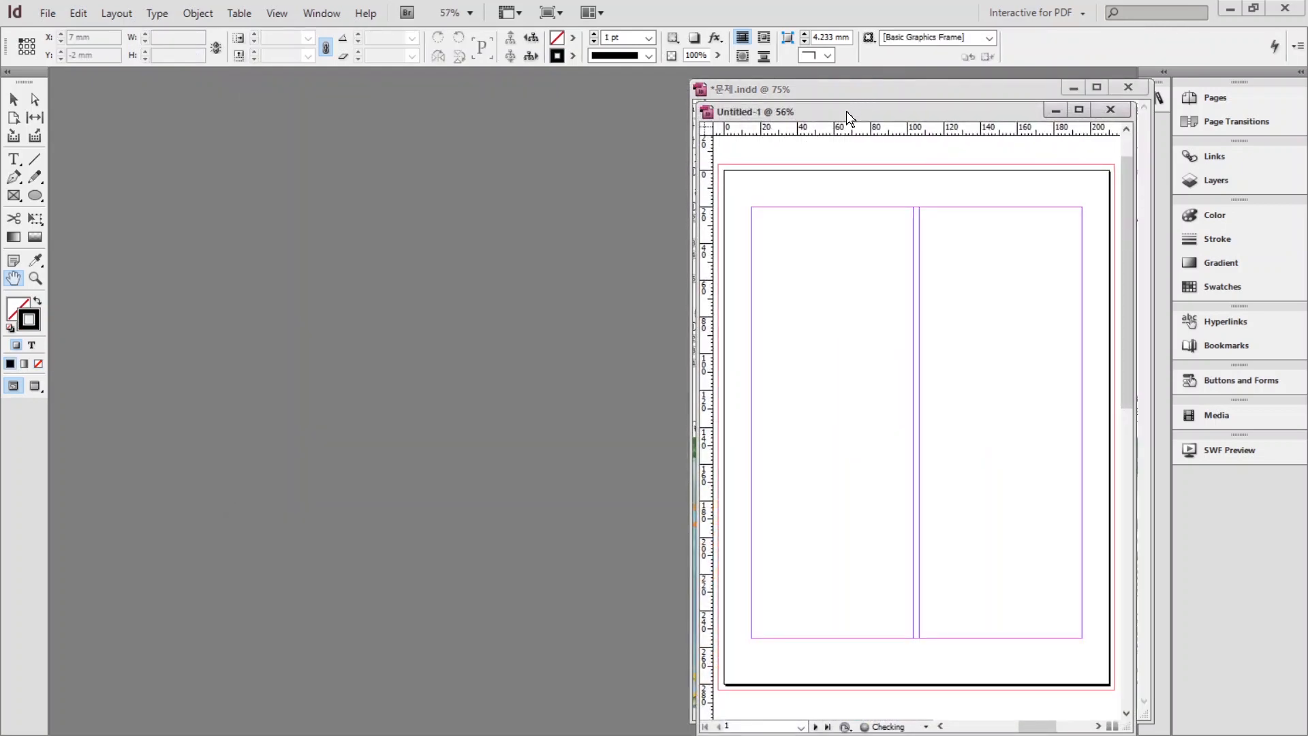
Move and widen the Untitled-1 window, then switch to the Typography workspace.
left_click_drag(846, 112, 220, 103)
left_click_drag(509, 336, 681, 332)
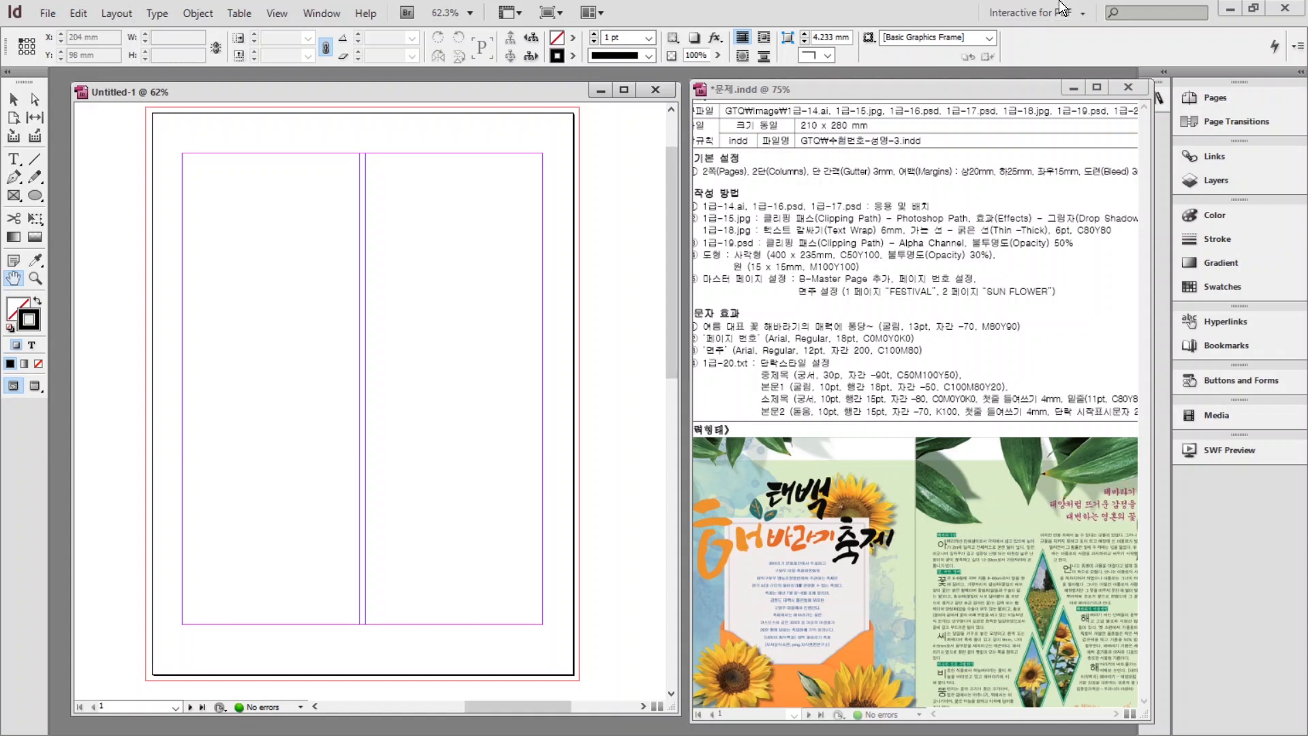
left_click(1081, 12)
left_click(1042, 125)
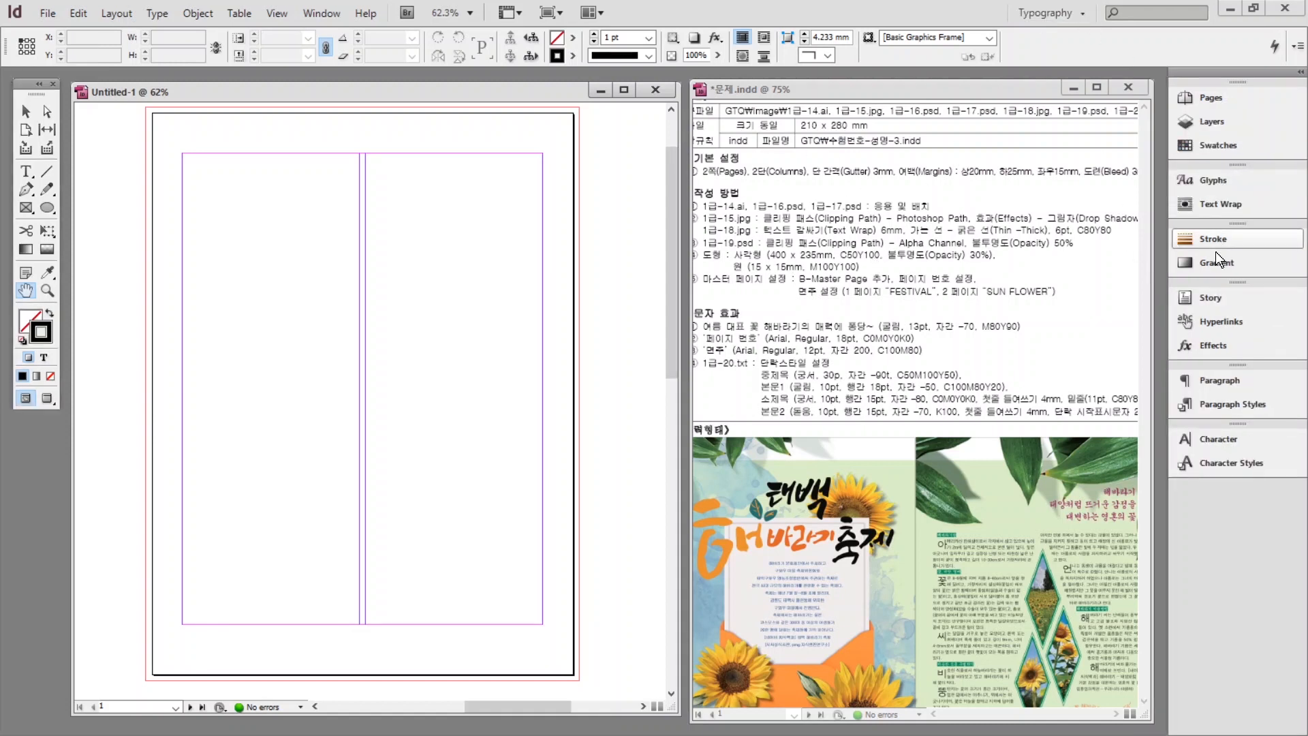
Duplicate the blue swatch and edit its CMYK values to 80, e.g. C=80 M=0 Y=80 K=0.
left_click(1202, 153)
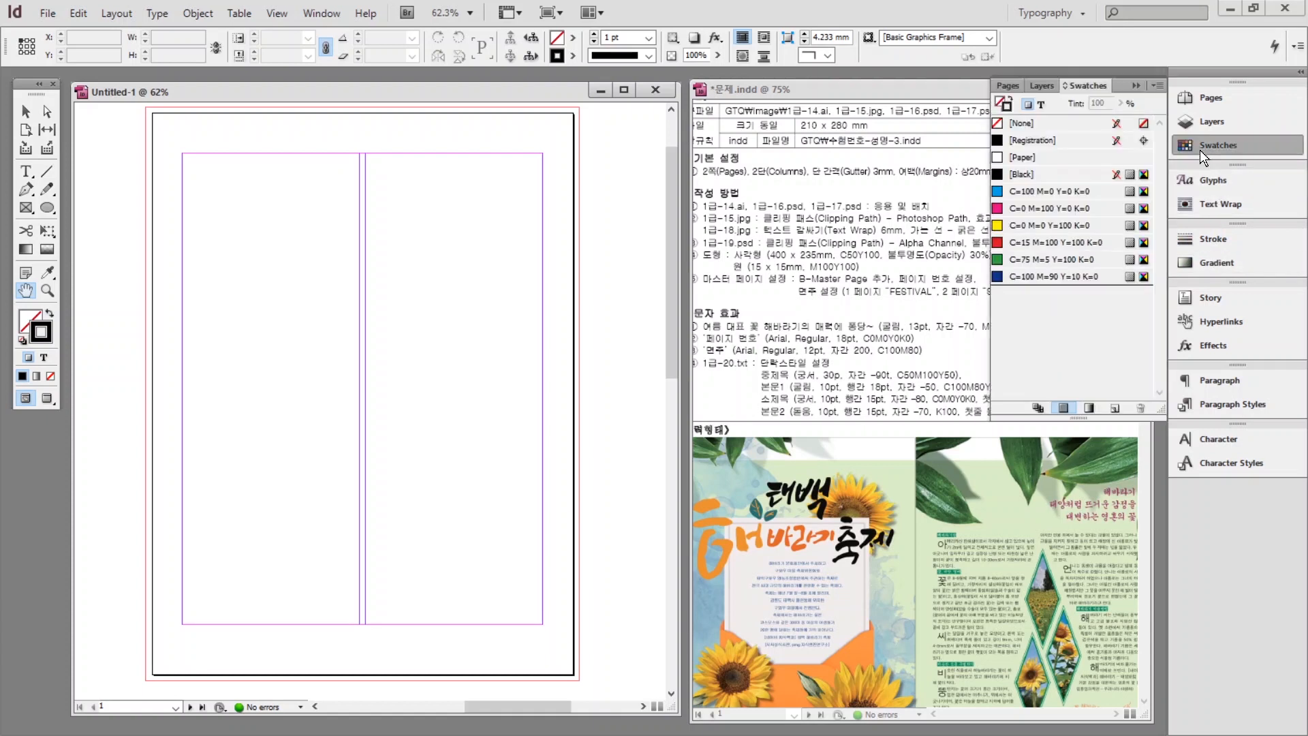
left_click(1076, 276)
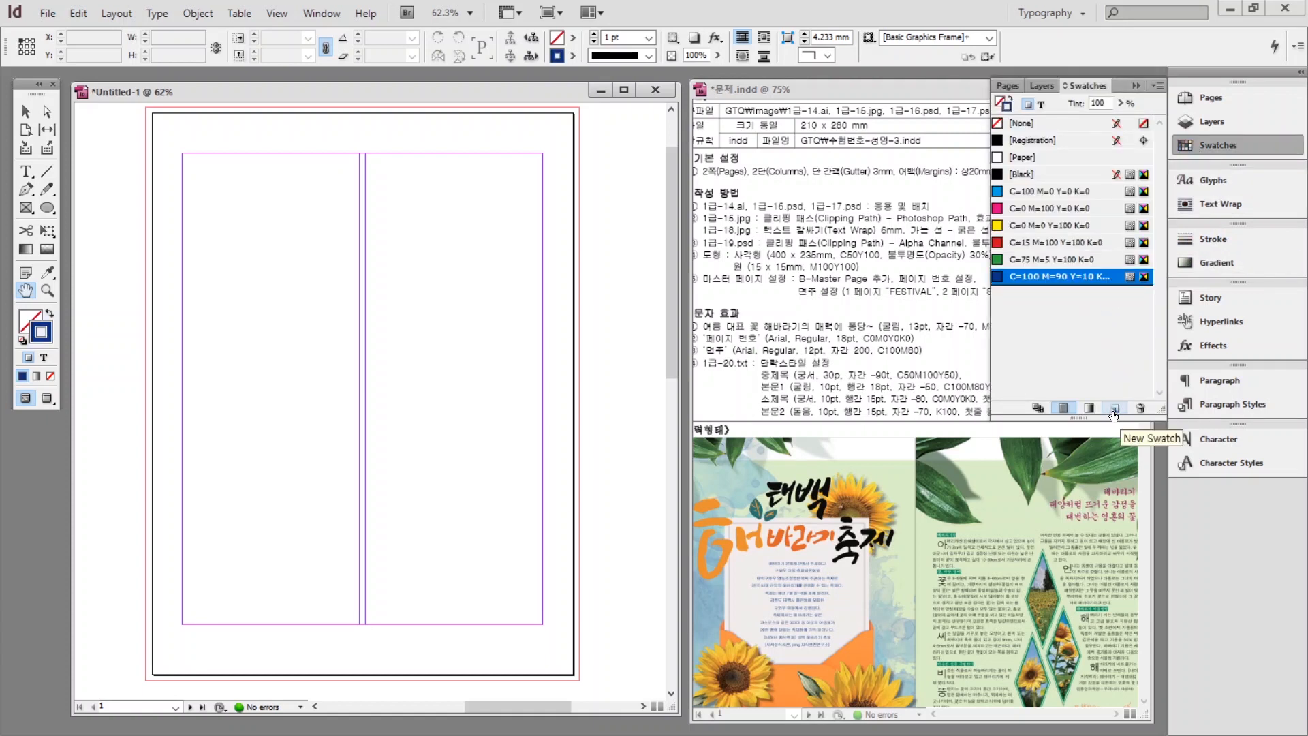
double_click(1114, 411)
type("80")
key("Tab")
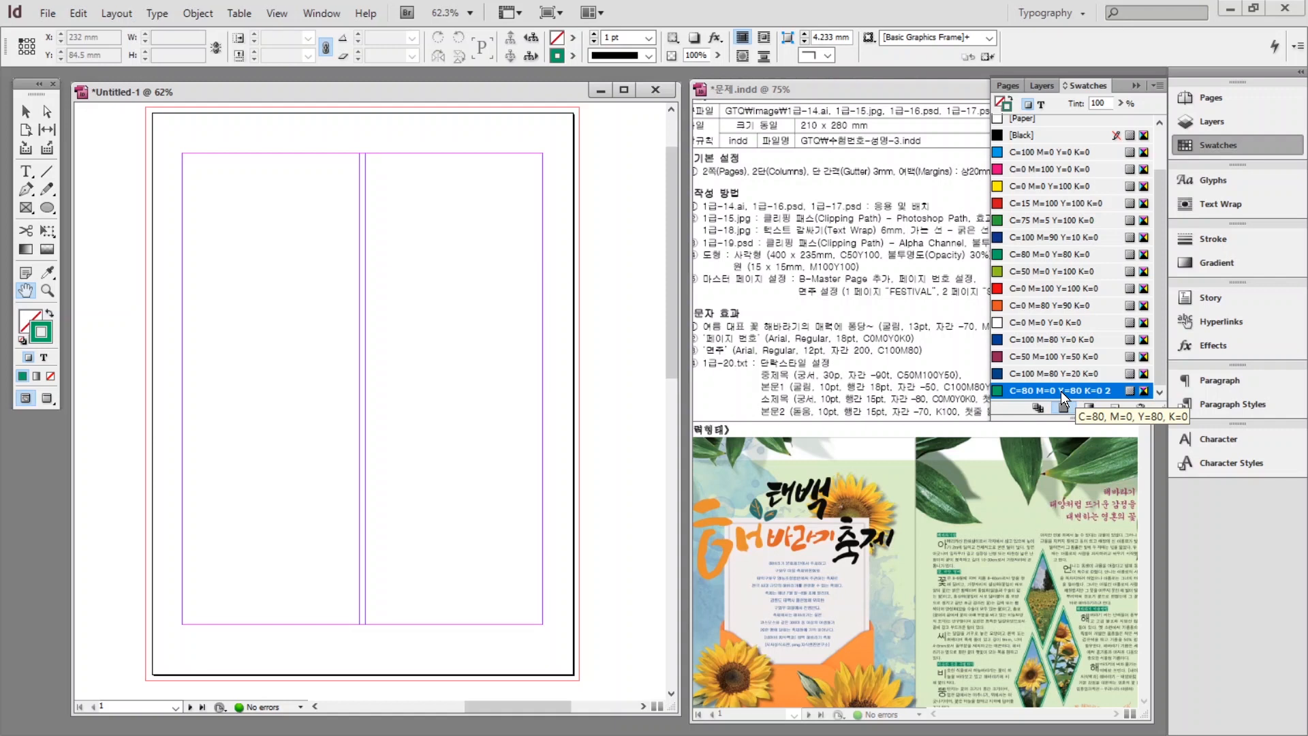
left_click(815, 404)
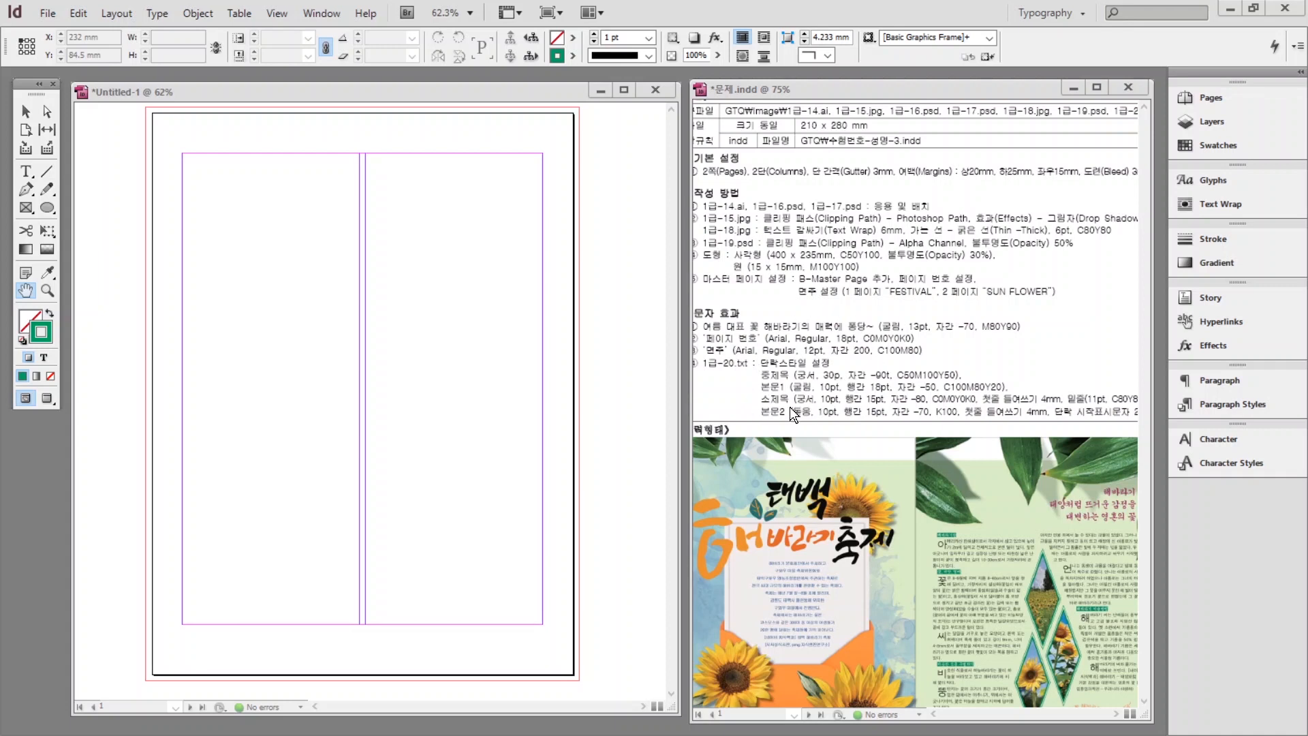
Create a 중제목 paragraph style with its text colour set.
left_click(1204, 404)
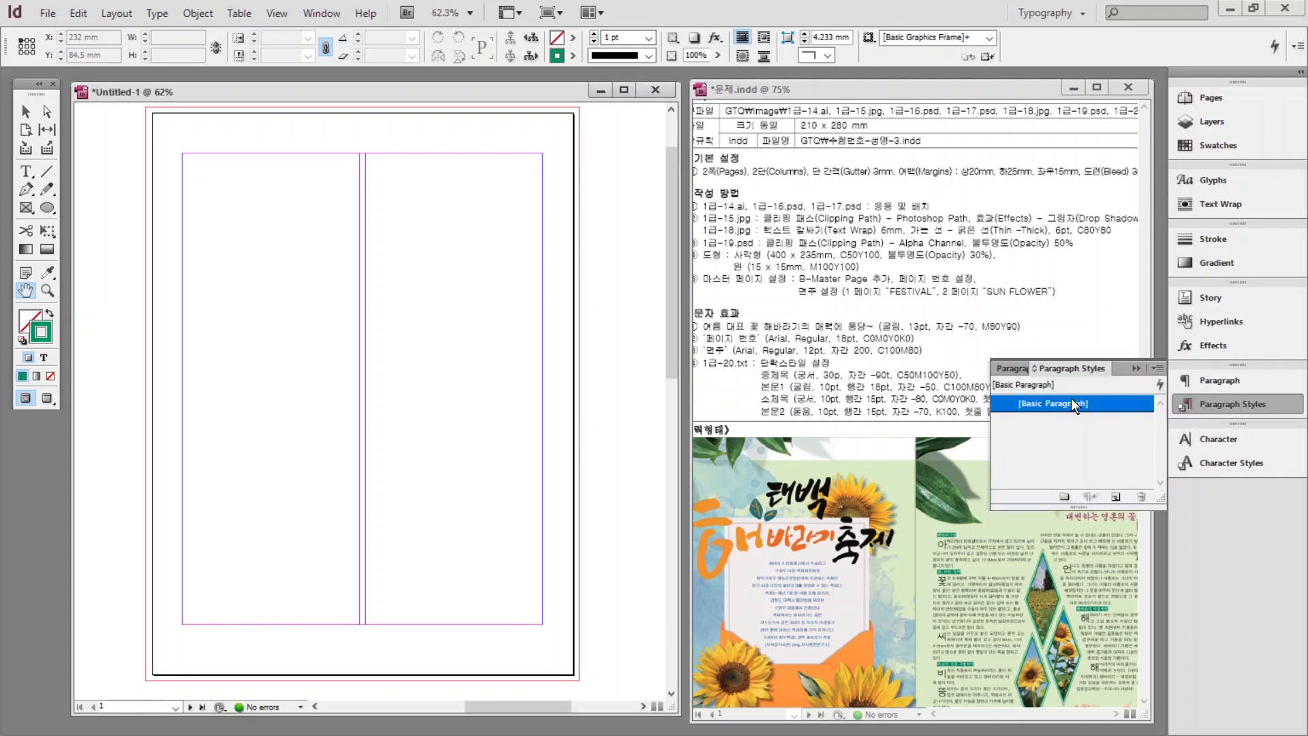
left_click(1117, 497)
double_click(1034, 421)
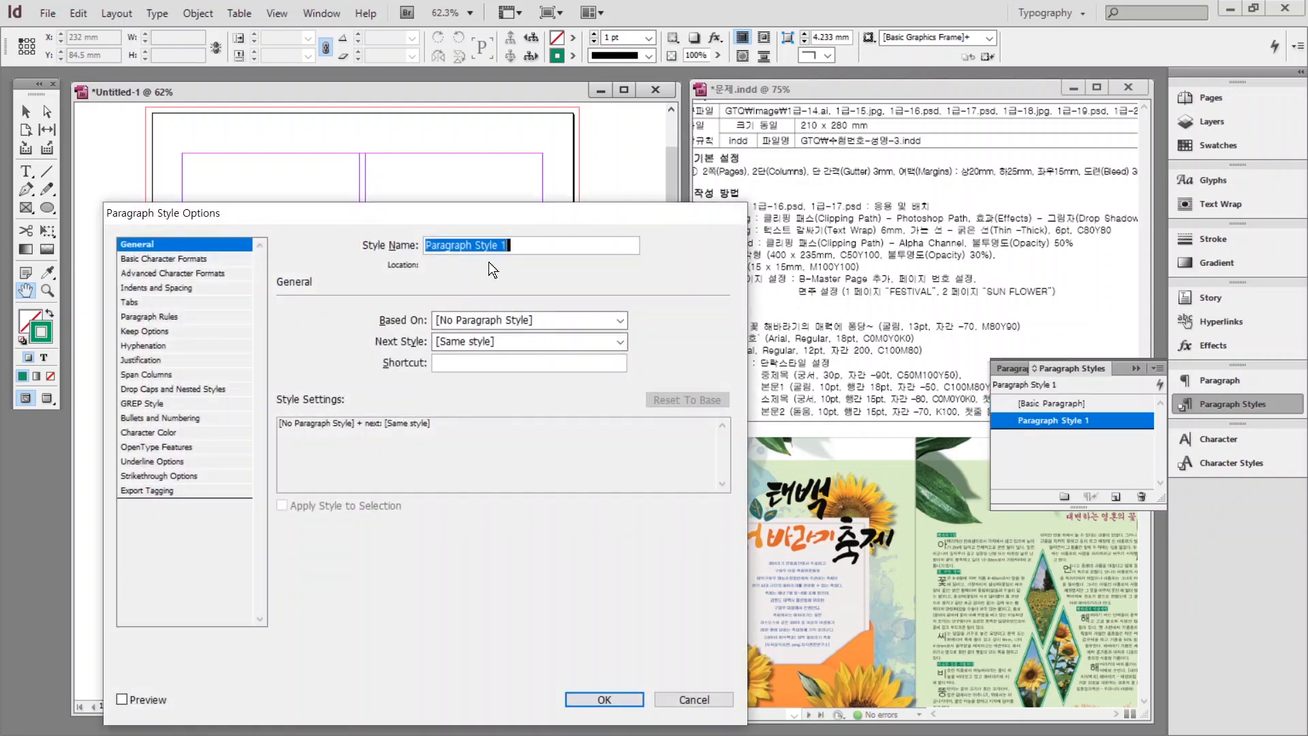
type("중제목")
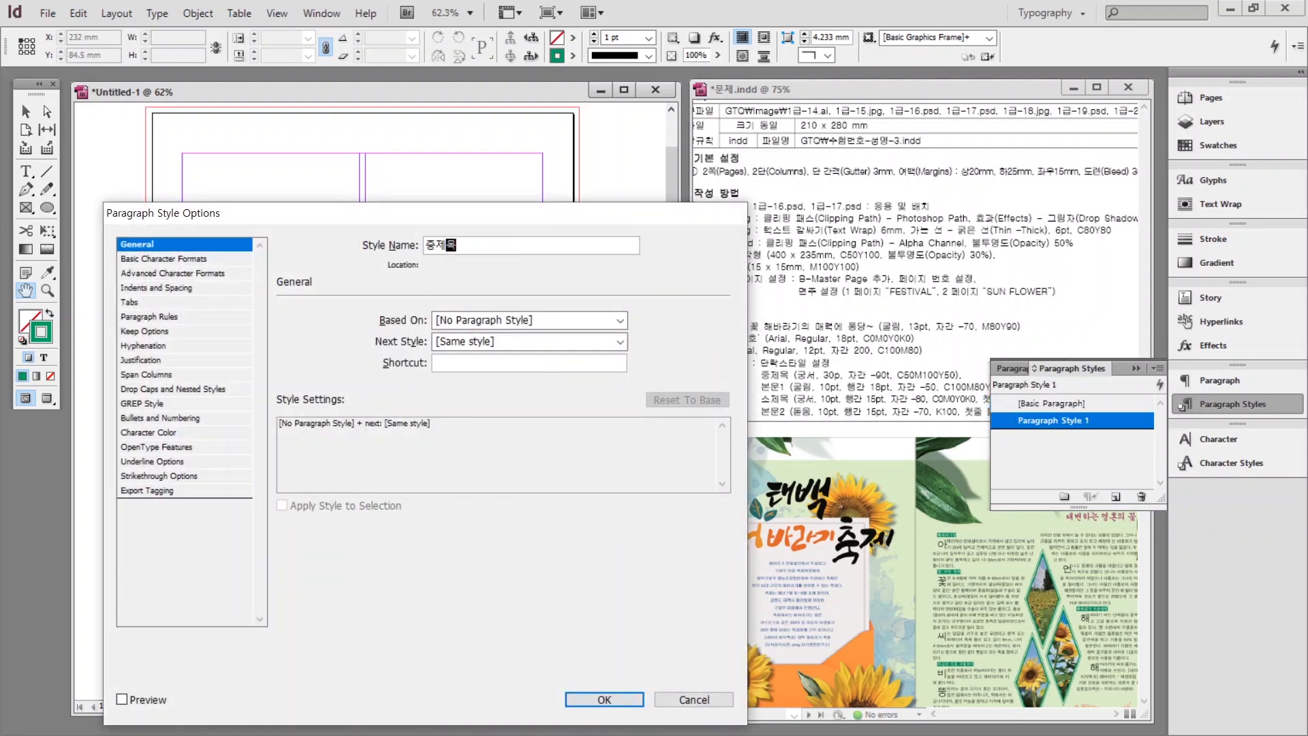
left_click(172, 258)
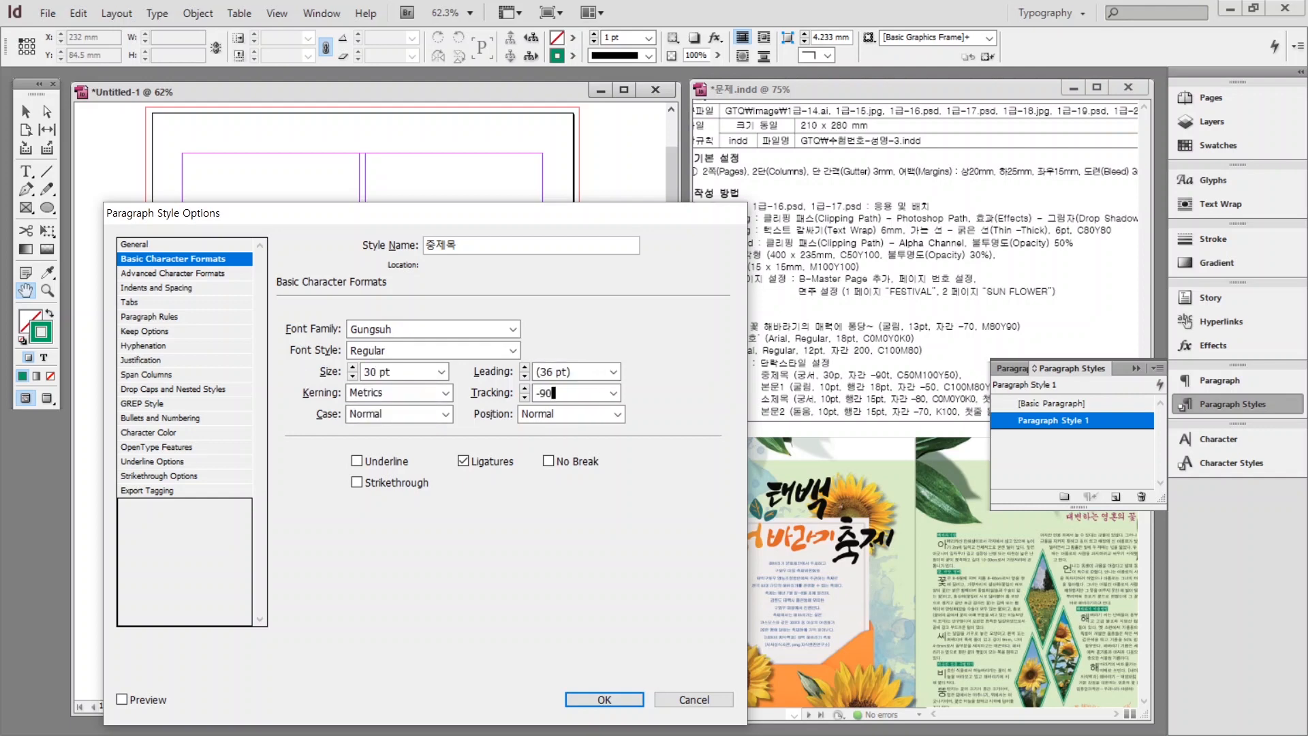
left_click(155, 432)
left_click(359, 401)
left_click(604, 699)
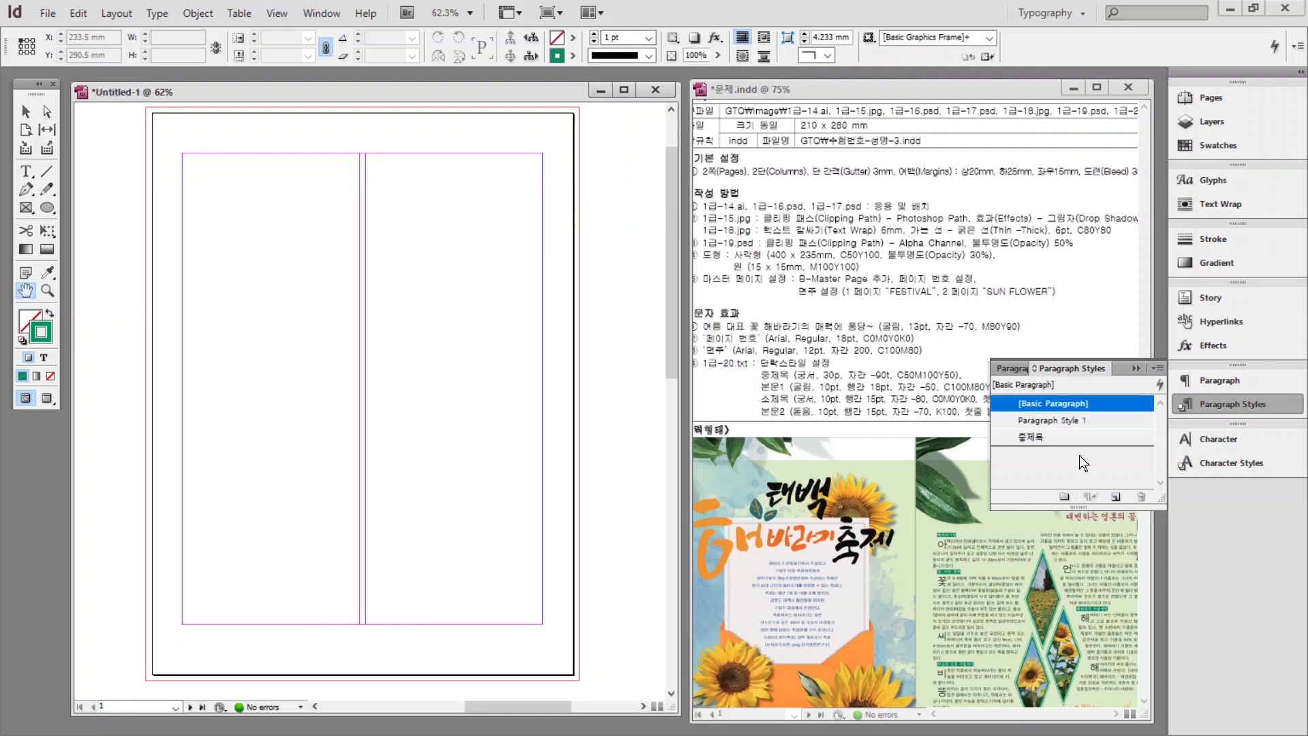
Create a 본문1 paragraph style in Gulim 10 pt with 18 leading and -50 tracking.
left_click(1116, 496, "alt")
type("본문1")
left_click(177, 259)
type("Gulim")
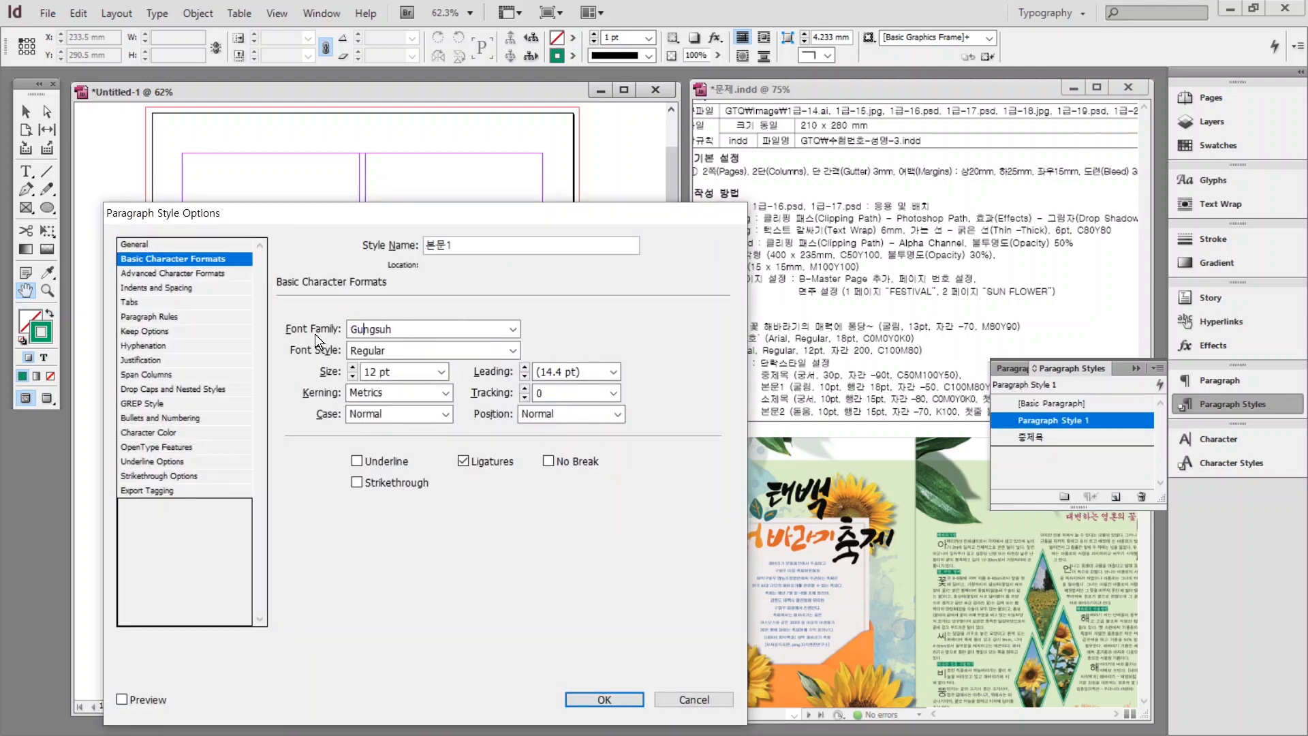
left_click(442, 371)
key("Tab")
type("18")
key("Tab")
key("Tab")
type("-50")
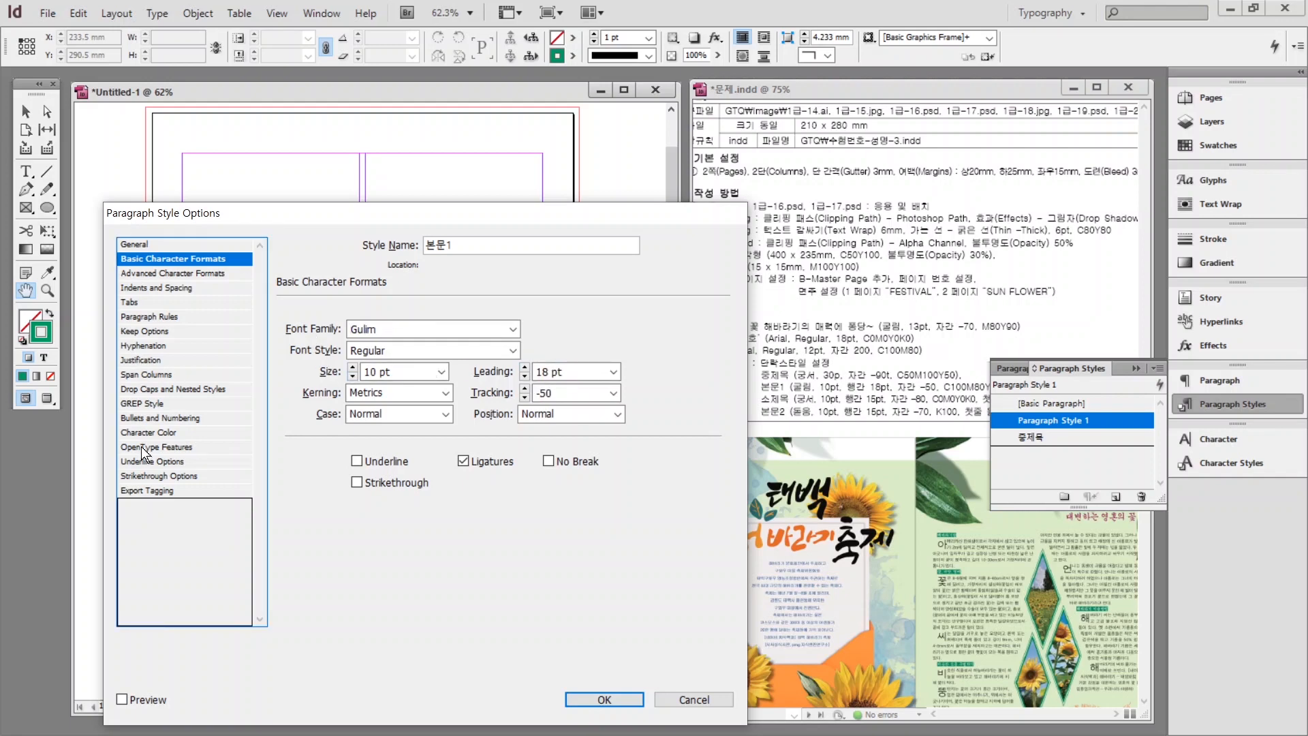
left_click(155, 432)
left_click(604, 700)
Create a 소제목 paragraph style in Gungsuh with 15 leading and -8 tracking.
left_click(1073, 403)
left_click(1117, 497)
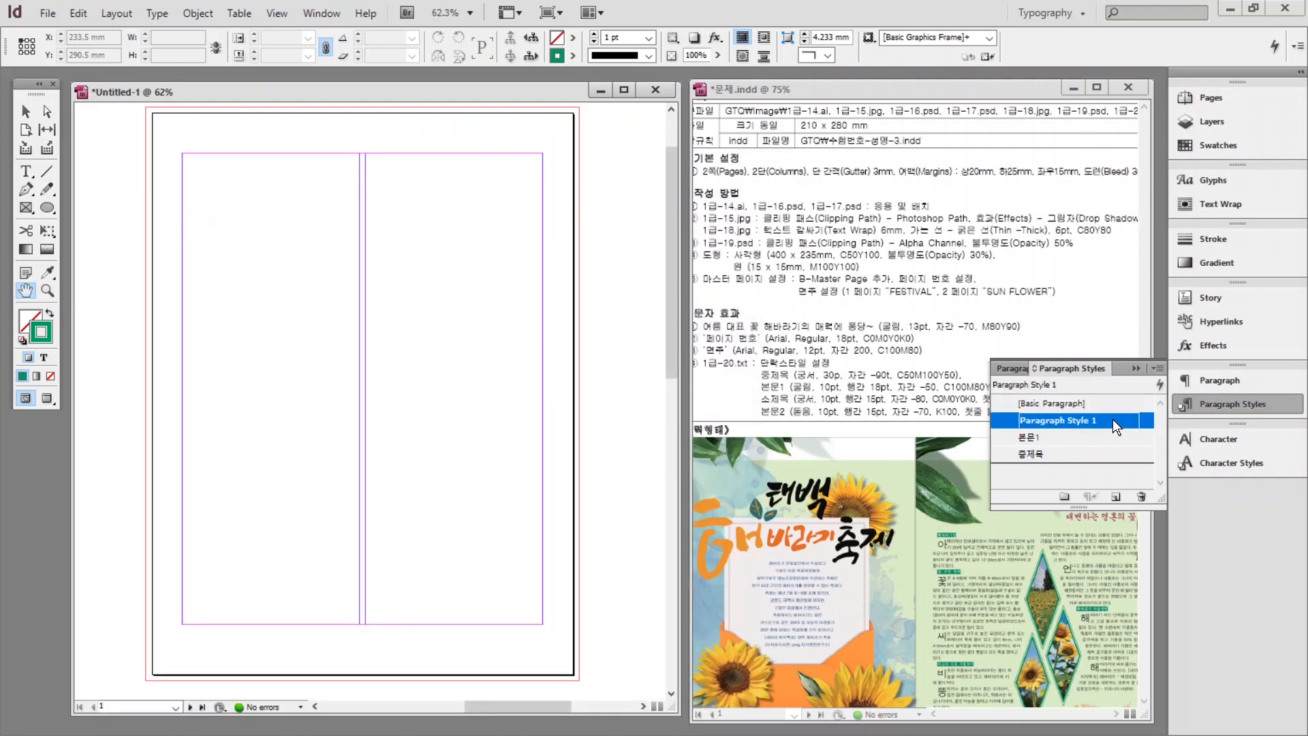
double_click(1115, 423)
type("소제목")
left_click(173, 258)
type("Gungsuh")
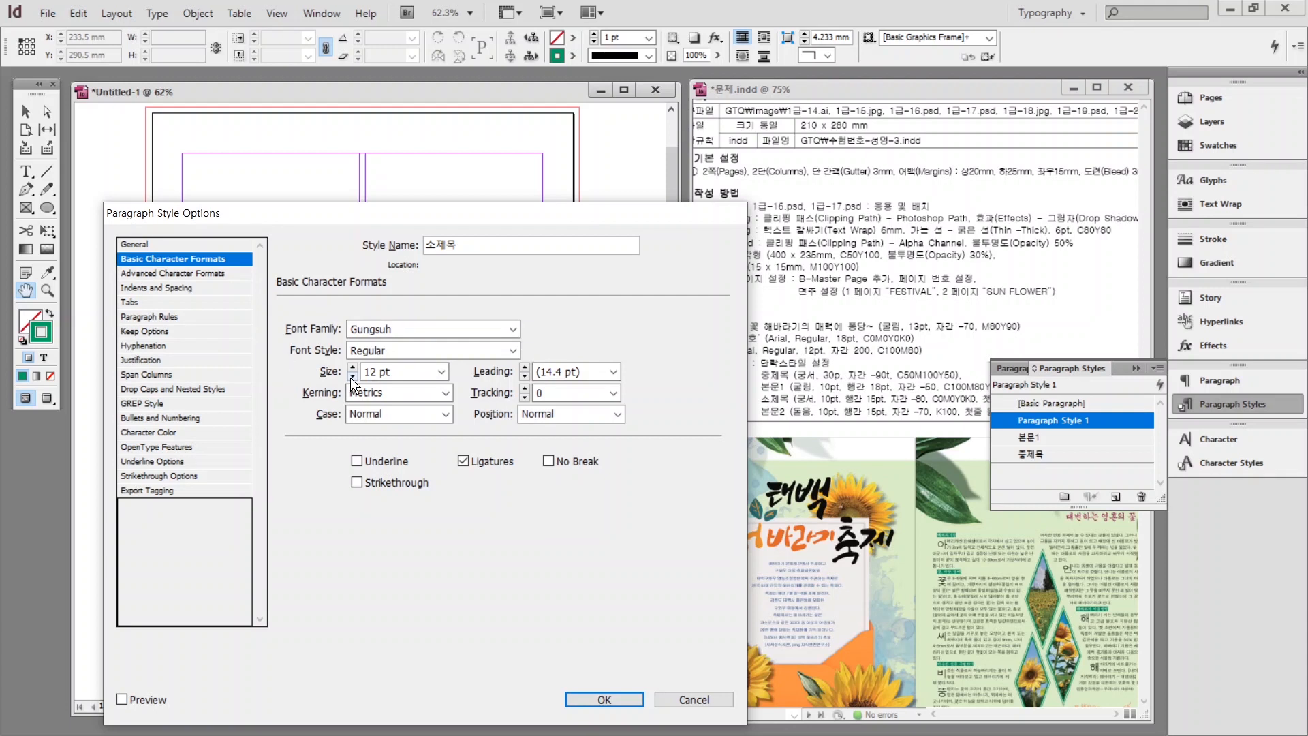
left_click(352, 376)
left_click(353, 376)
key("Tab")
type("15")
key("Tab")
key("Tab")
type("-8")
left_click(151, 432)
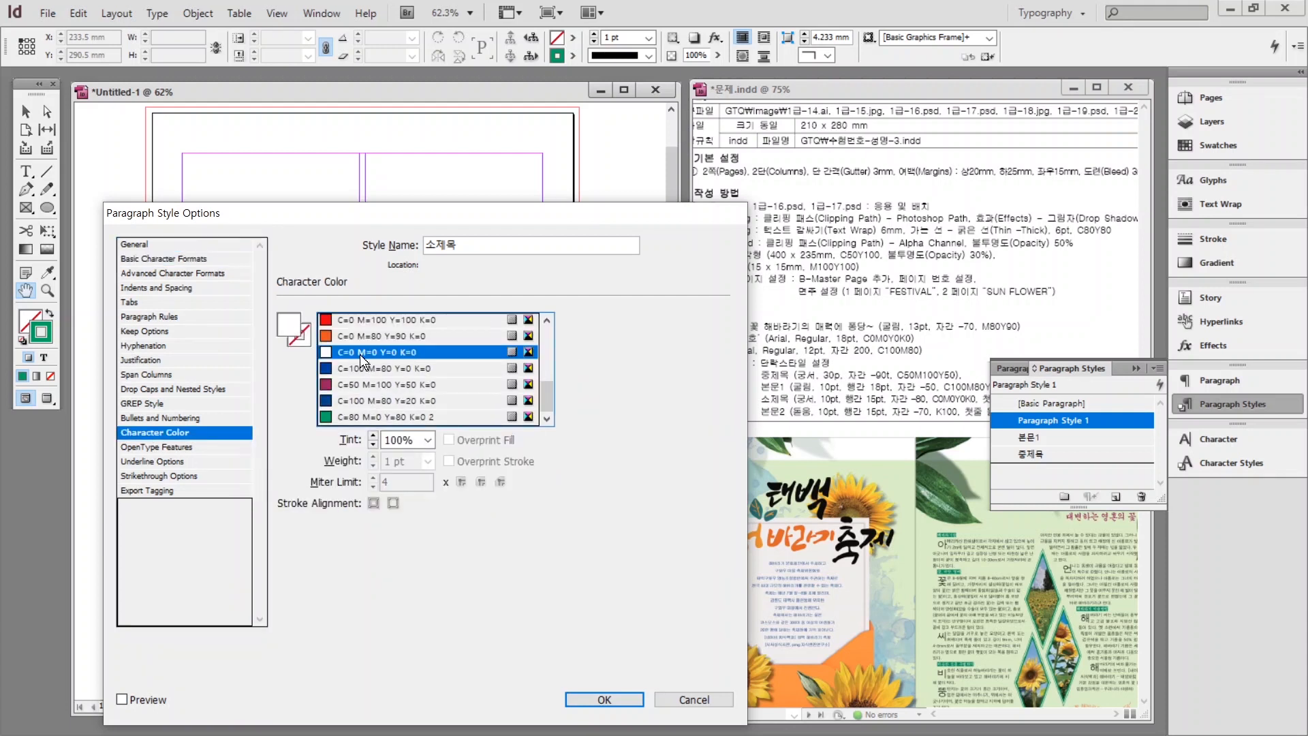
left_click(153, 274)
left_click(150, 288)
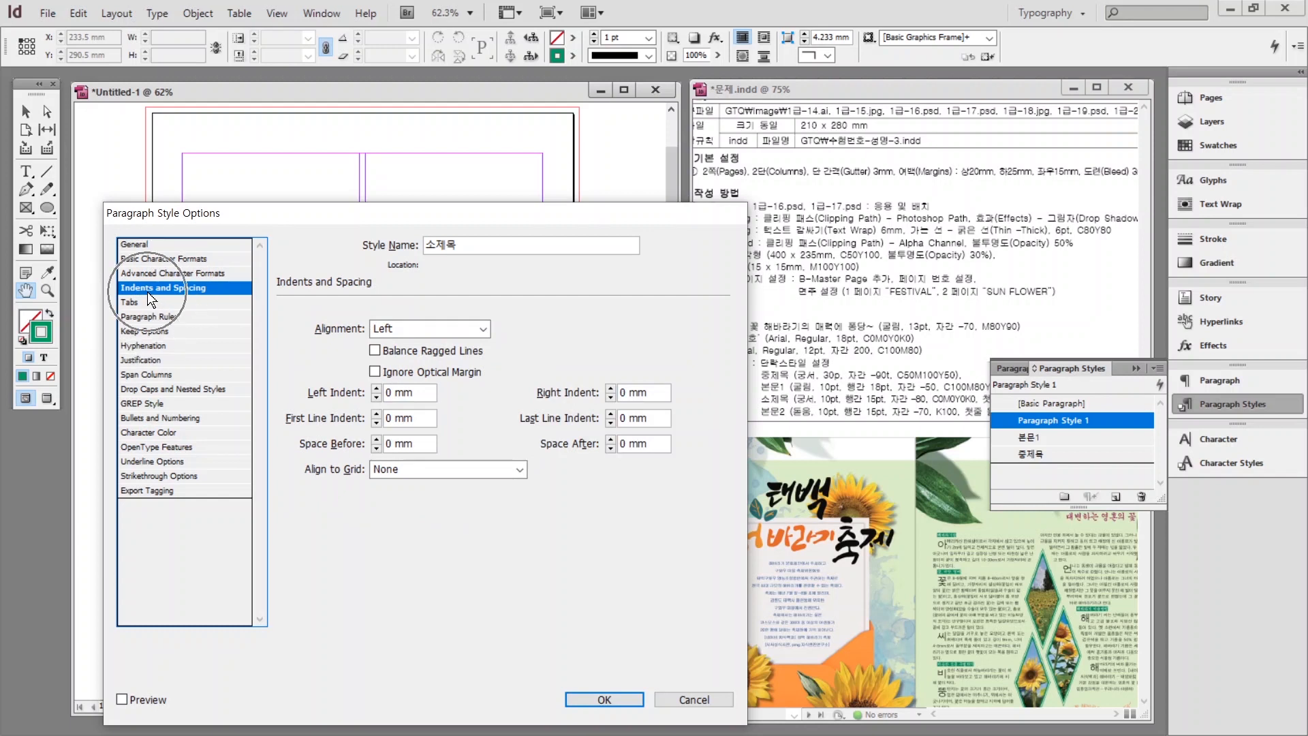
left_click(147, 292)
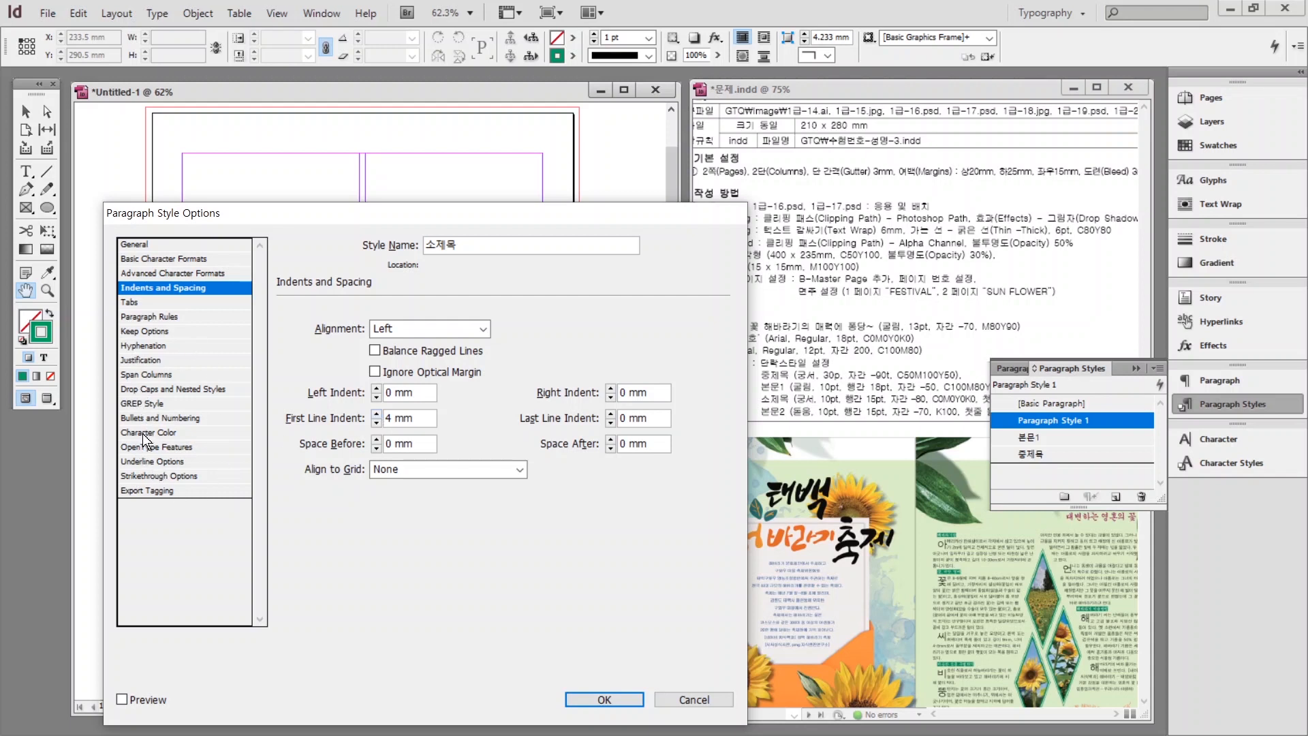
Turn on a heavier, coloured underline for 소제목 and save the style.
left_click(137, 458)
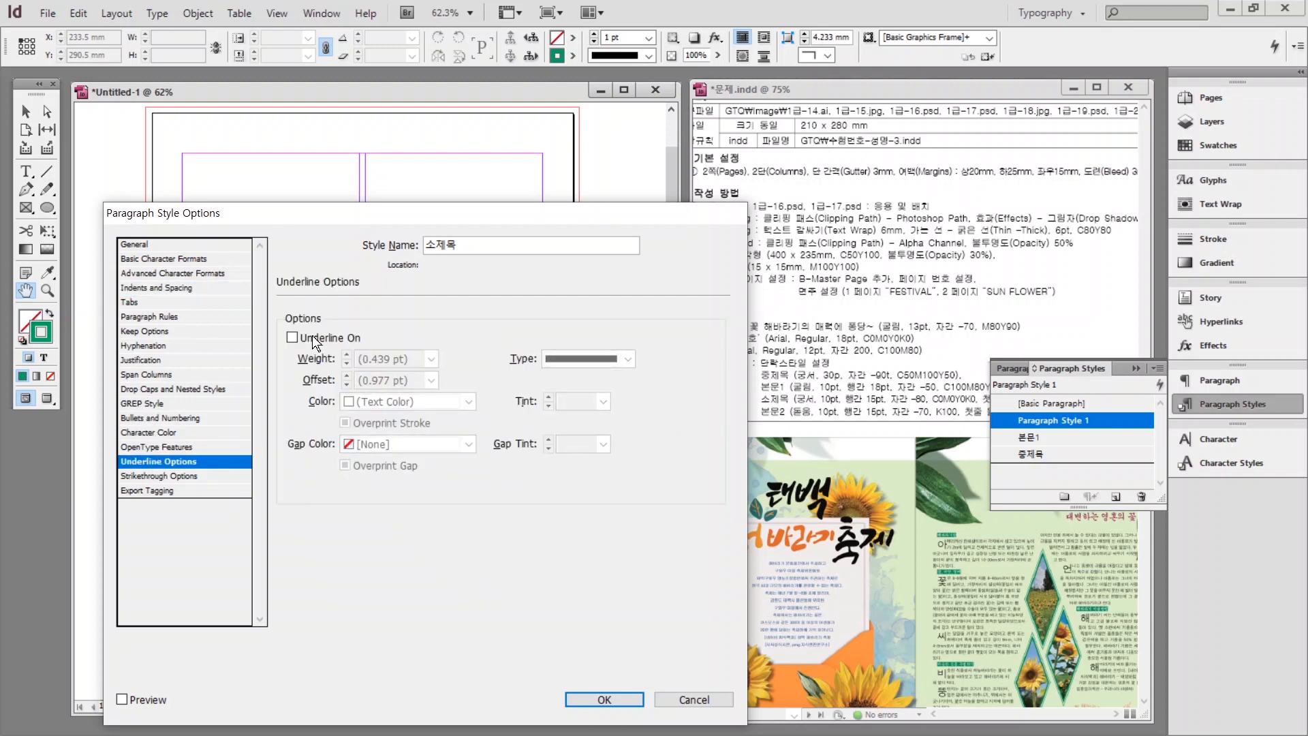
left_click(292, 338)
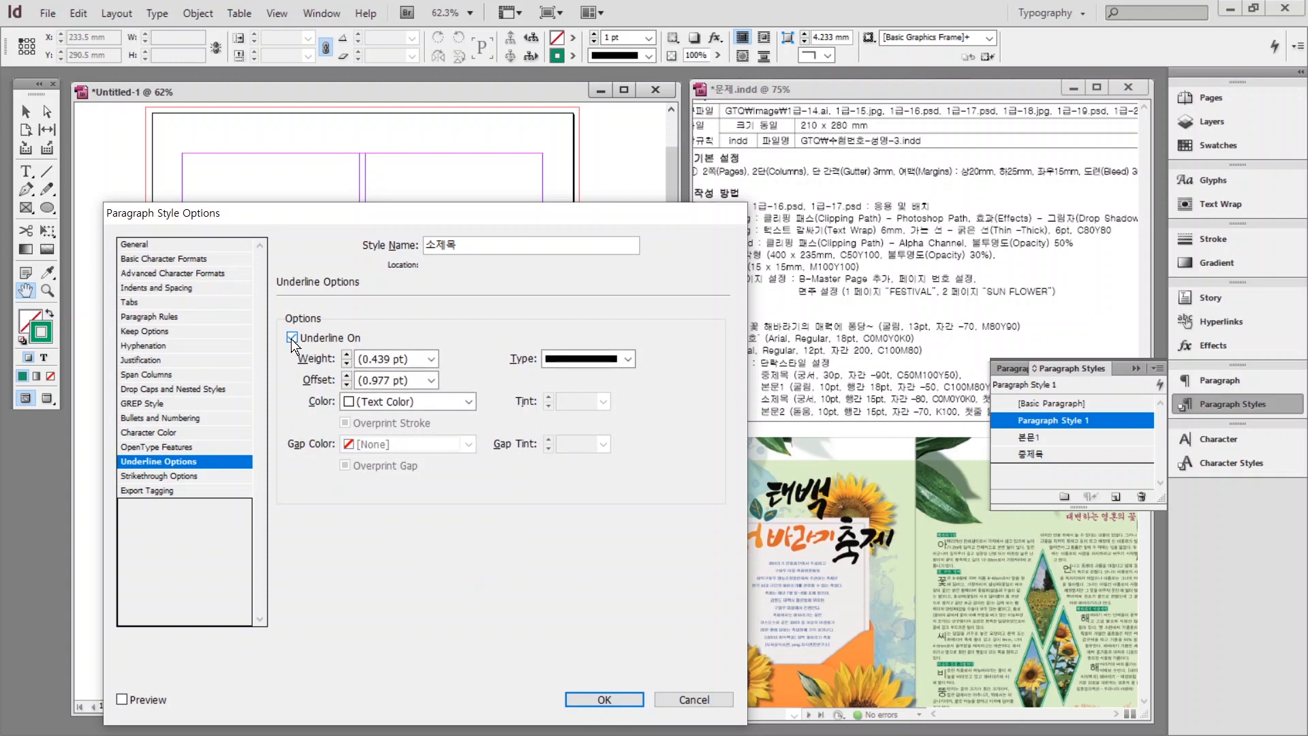
left_click(433, 359)
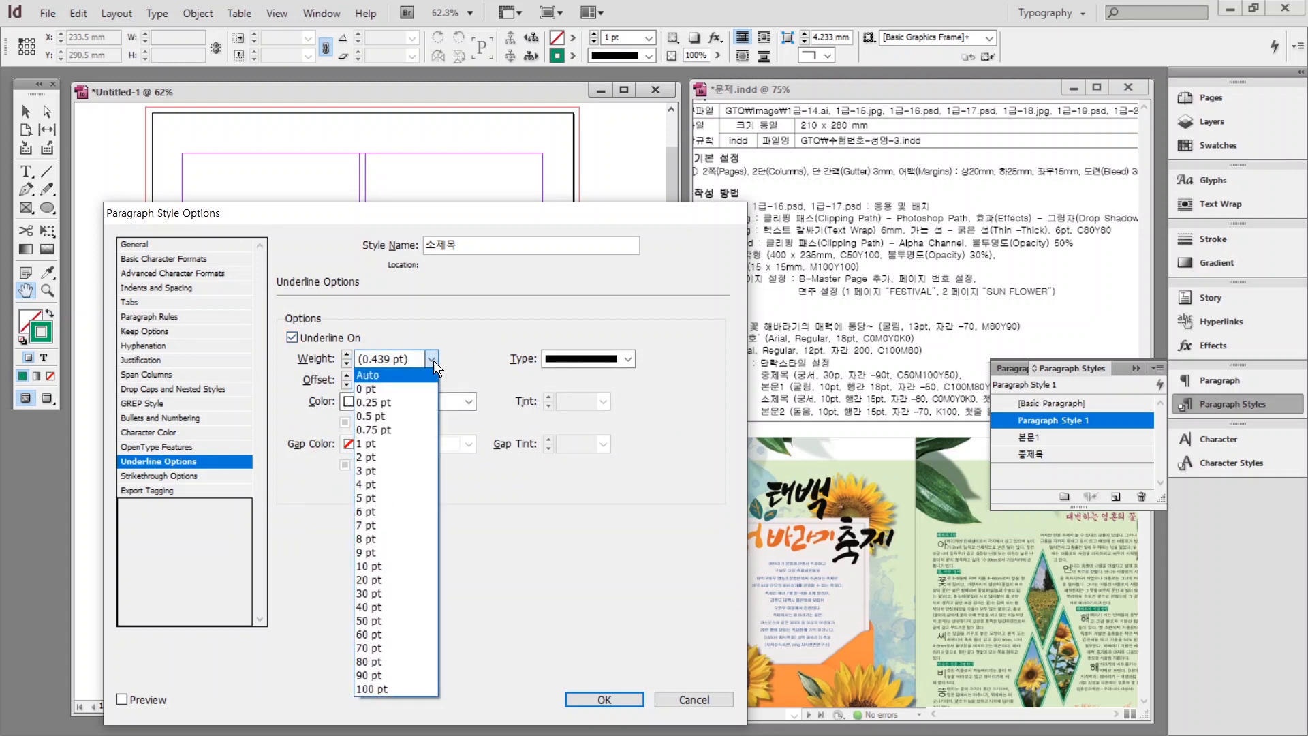
left_click(370, 566)
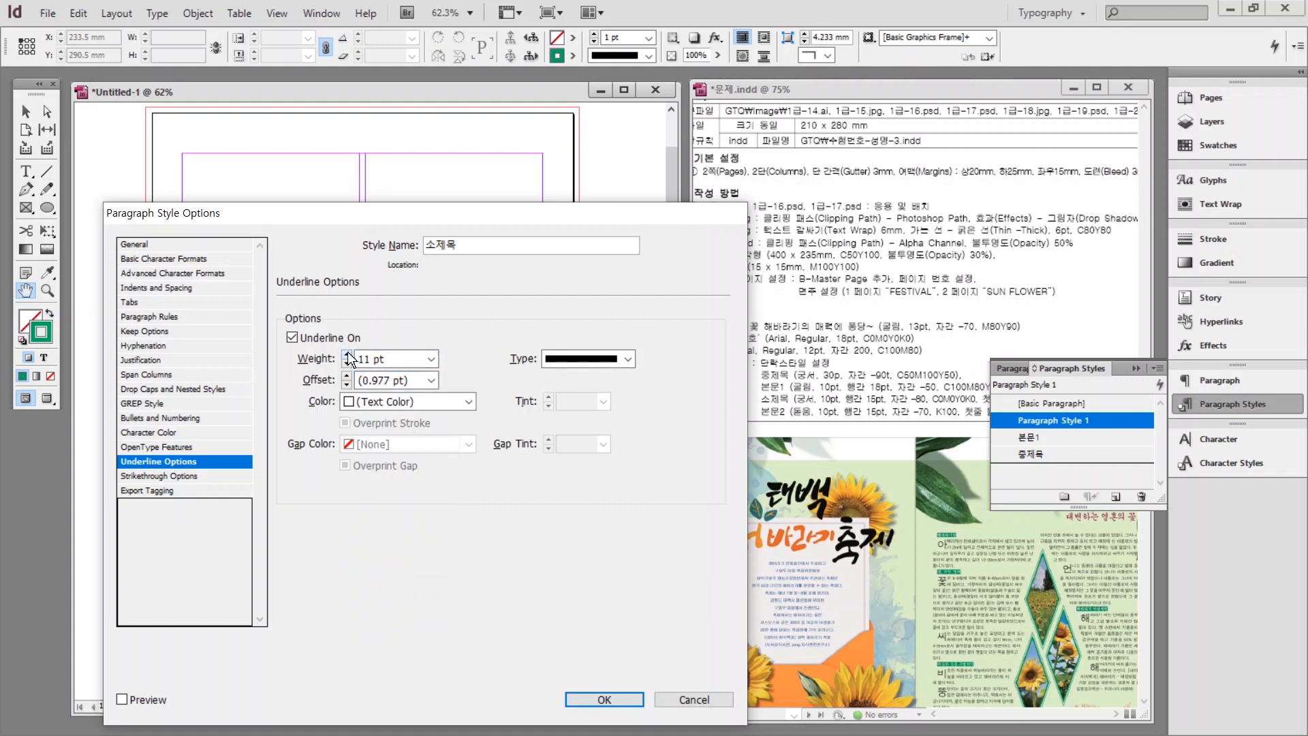
left_click(427, 401)
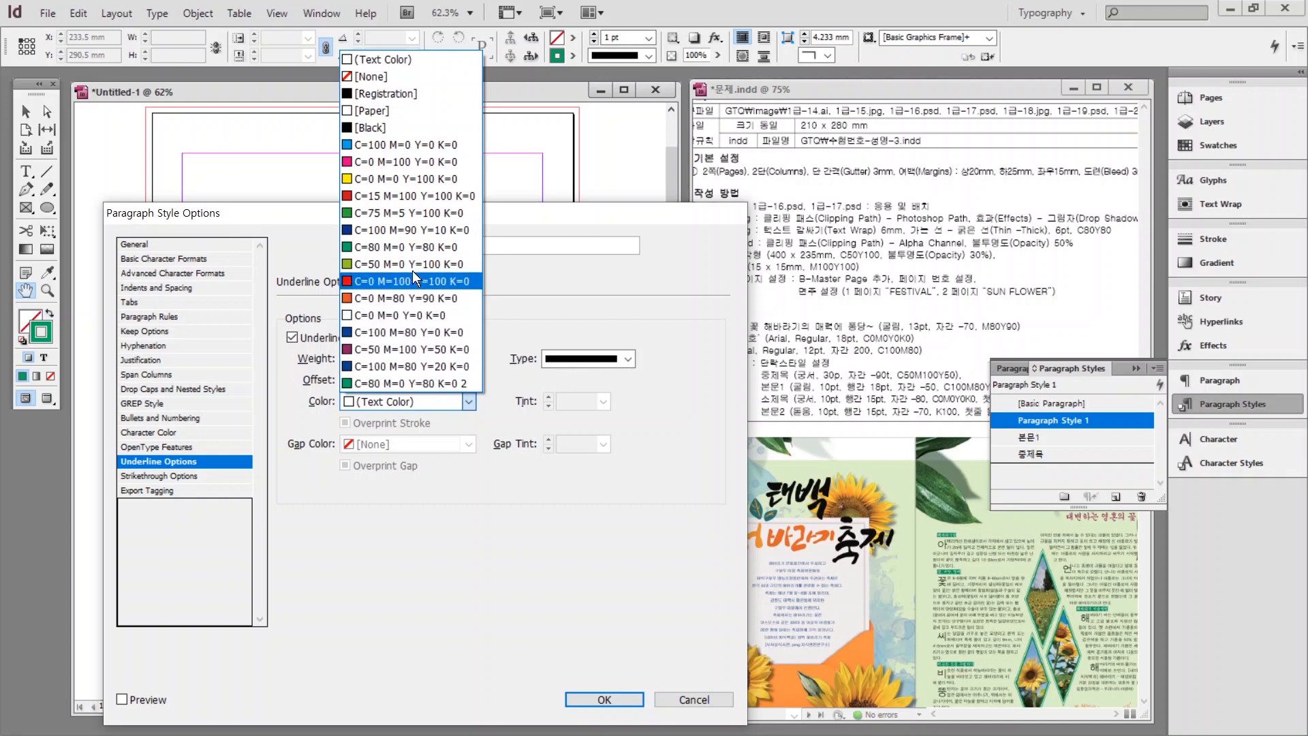
left_click(411, 247)
left_click(591, 695)
Create a 본문2 paragraph style in Dotum with 15 leading and -70 tracking.
left_click(1115, 496)
double_click(1069, 422)
type("본문2")
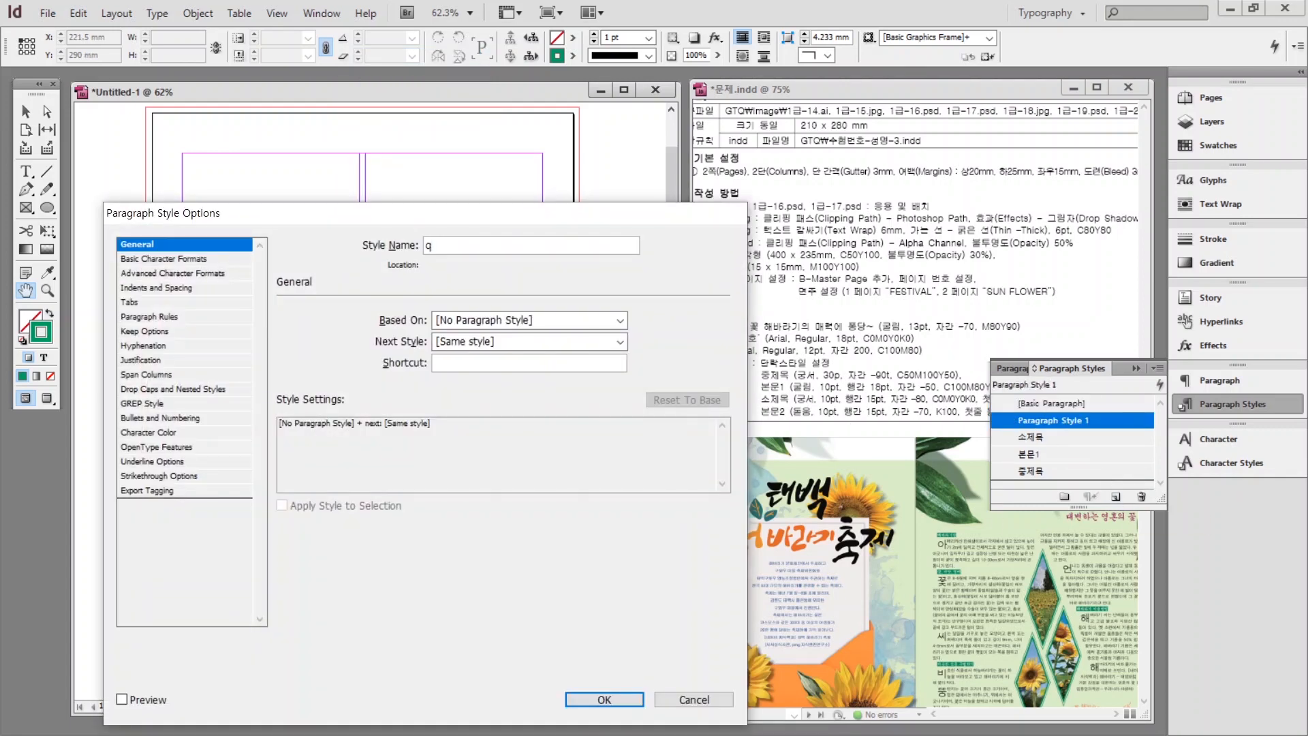
left_click(174, 258)
left_click(407, 329)
type("Dotum")
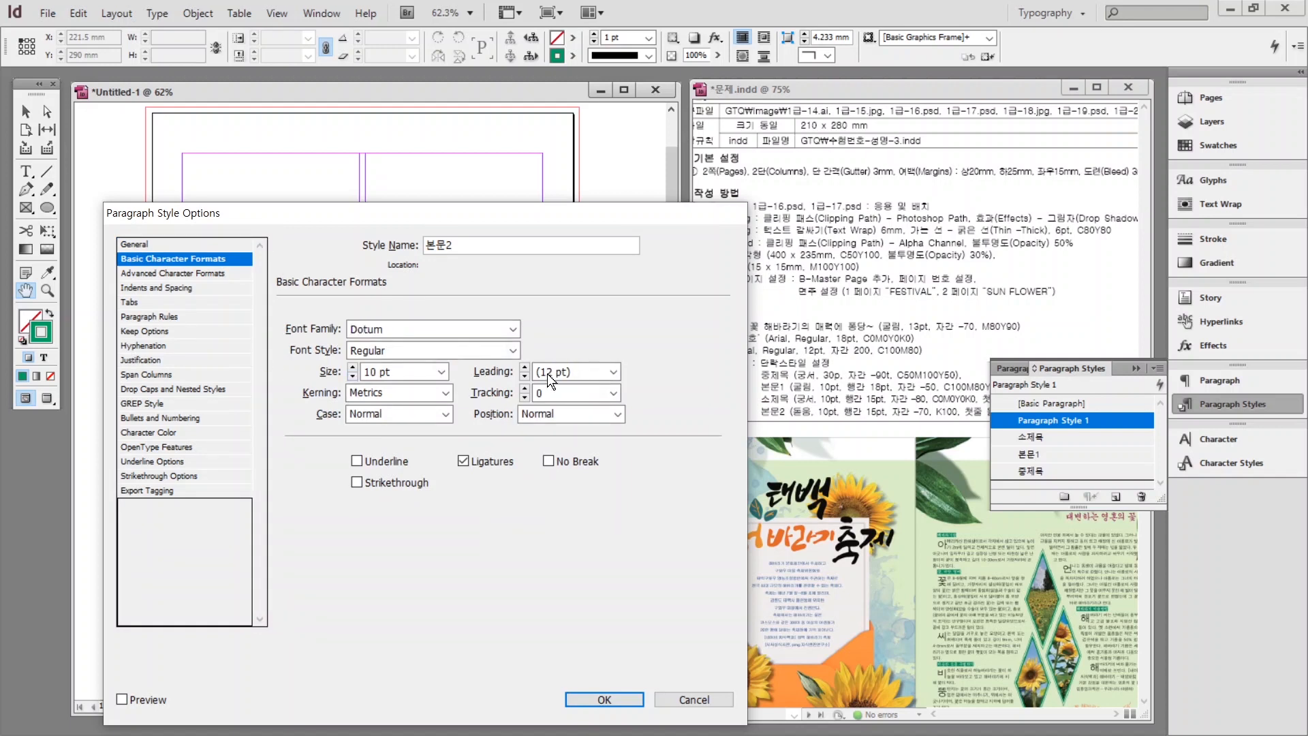
double_click(545, 372)
type("15")
key("Tab")
type("-70")
left_click(147, 432)
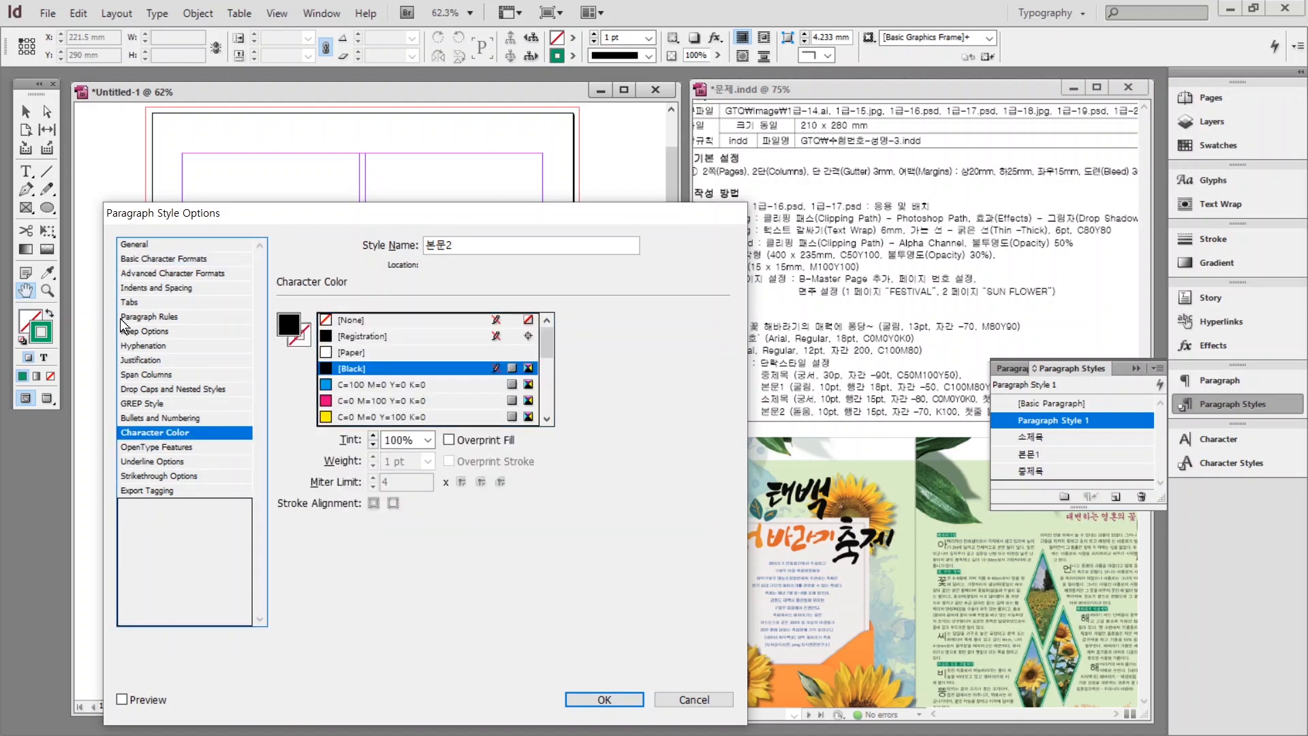
Add a drop cap to the 본문2 style and save it.
left_click(137, 287)
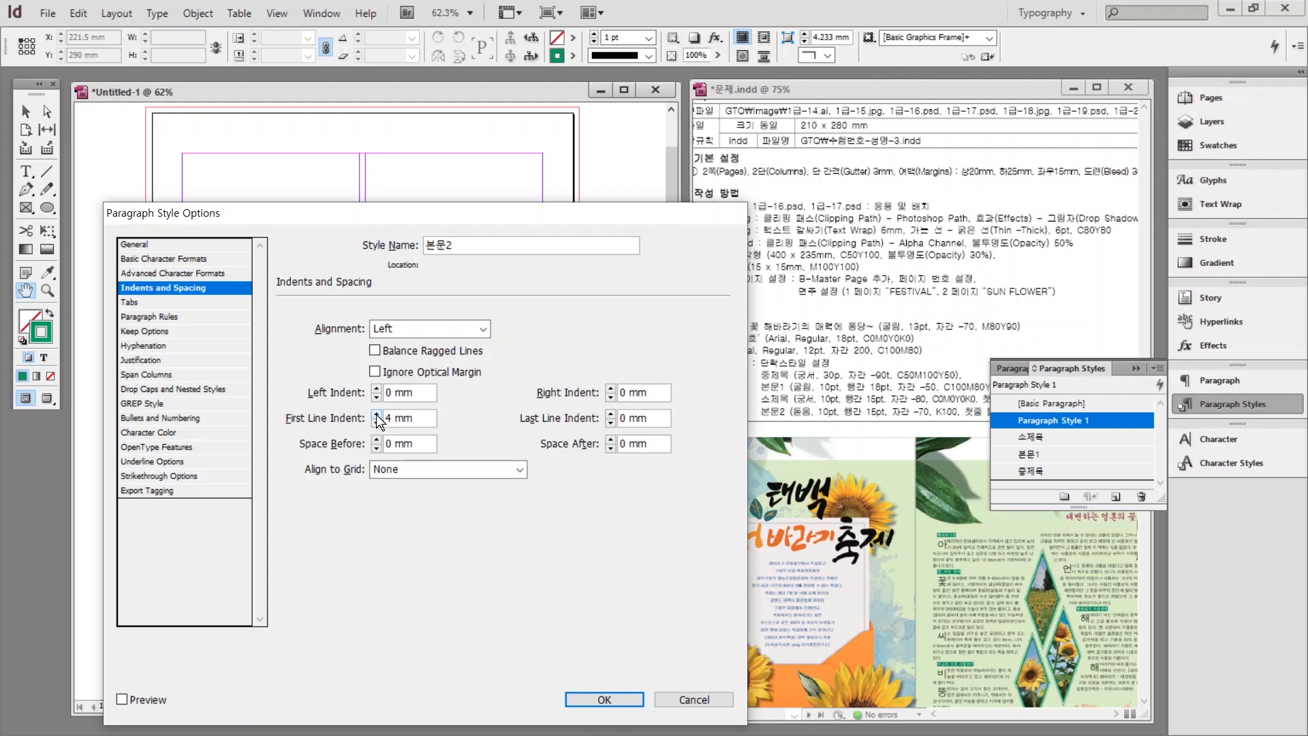
left_click(153, 390)
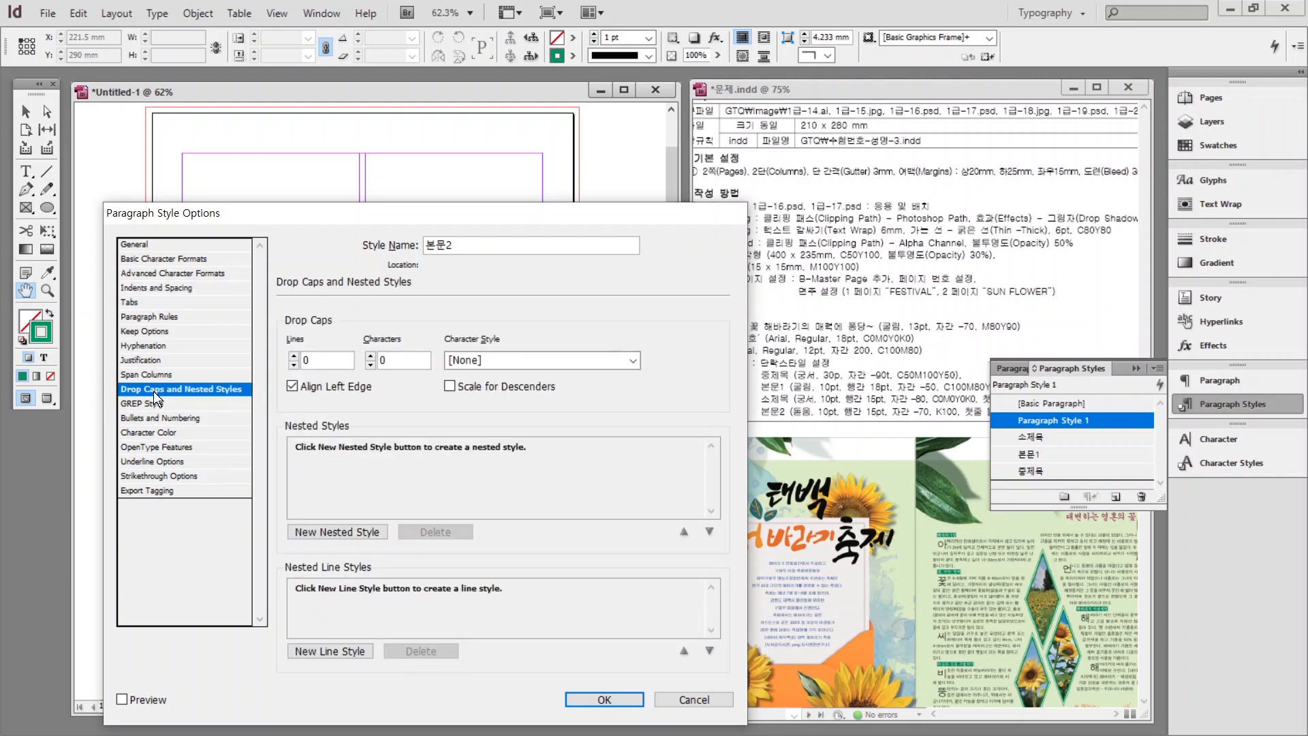
left_click(292, 354)
left_click(589, 696)
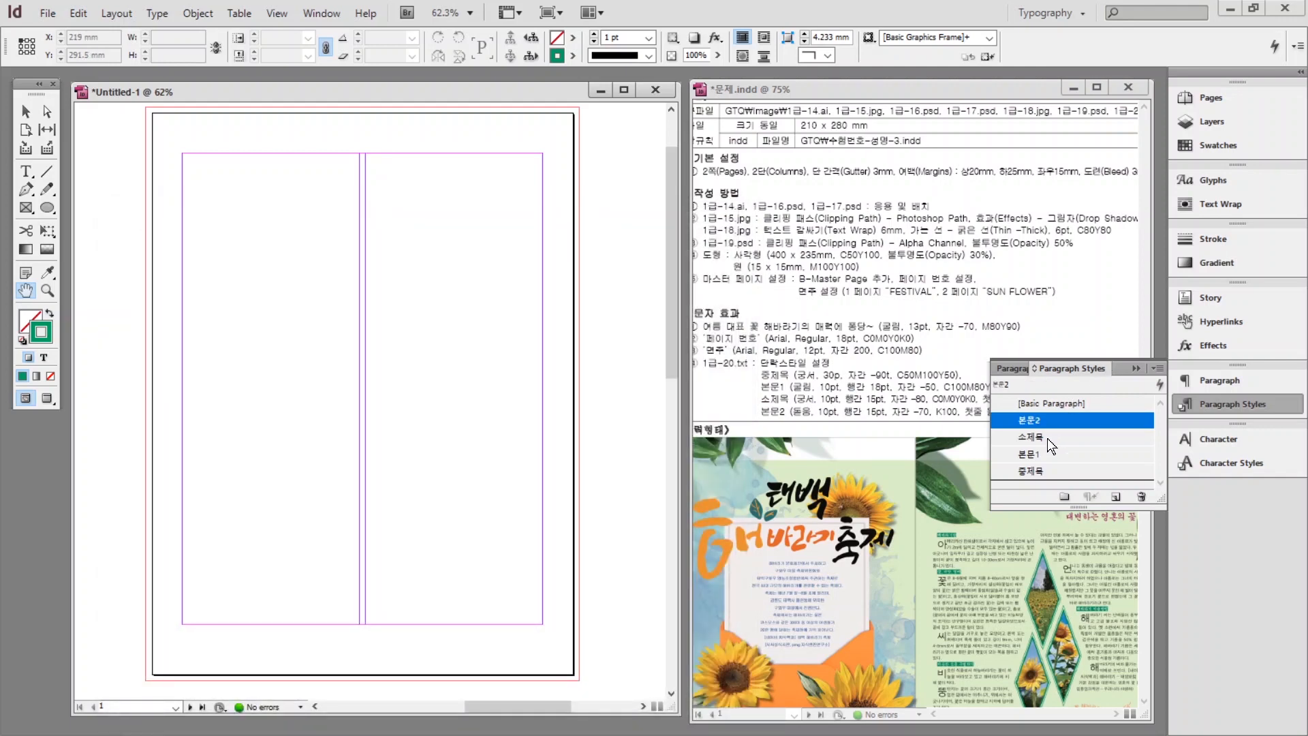
left_click(750, 288)
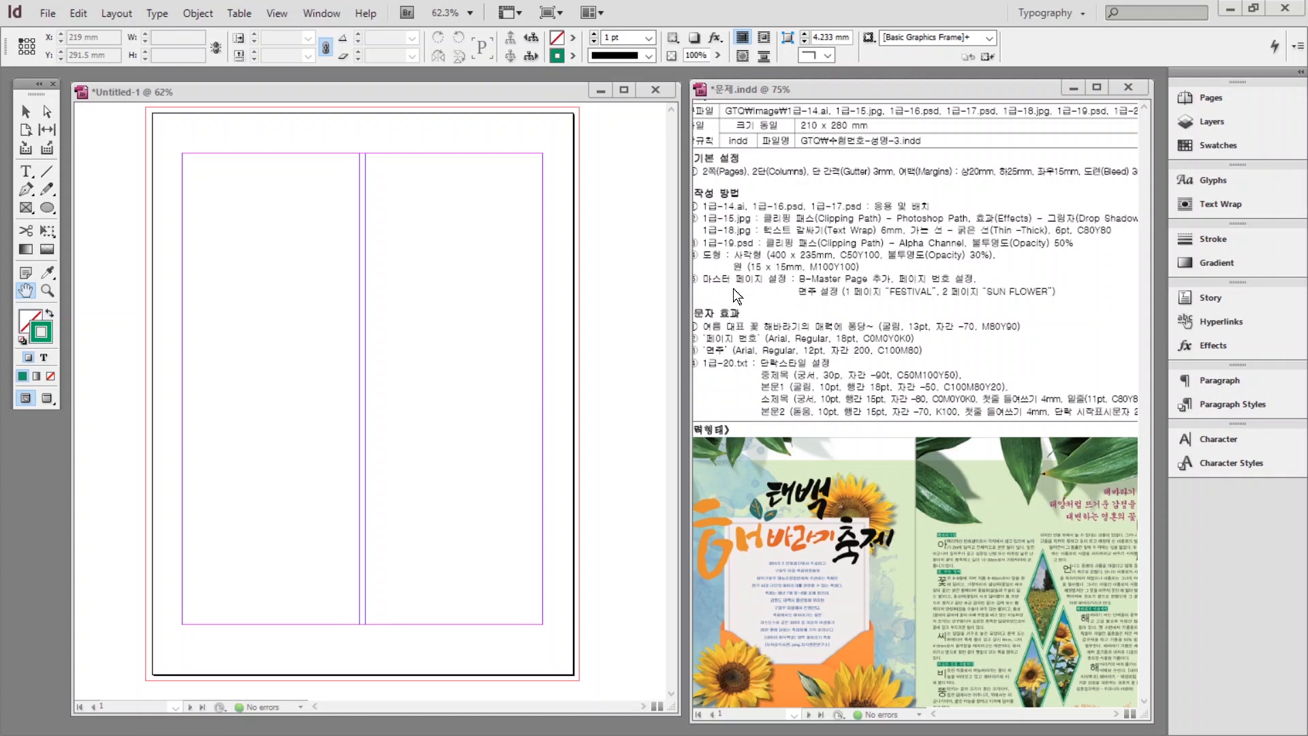
Disable Allow Document Pages to Shuffle and drag page 2 beside page 1.
left_click(1207, 98)
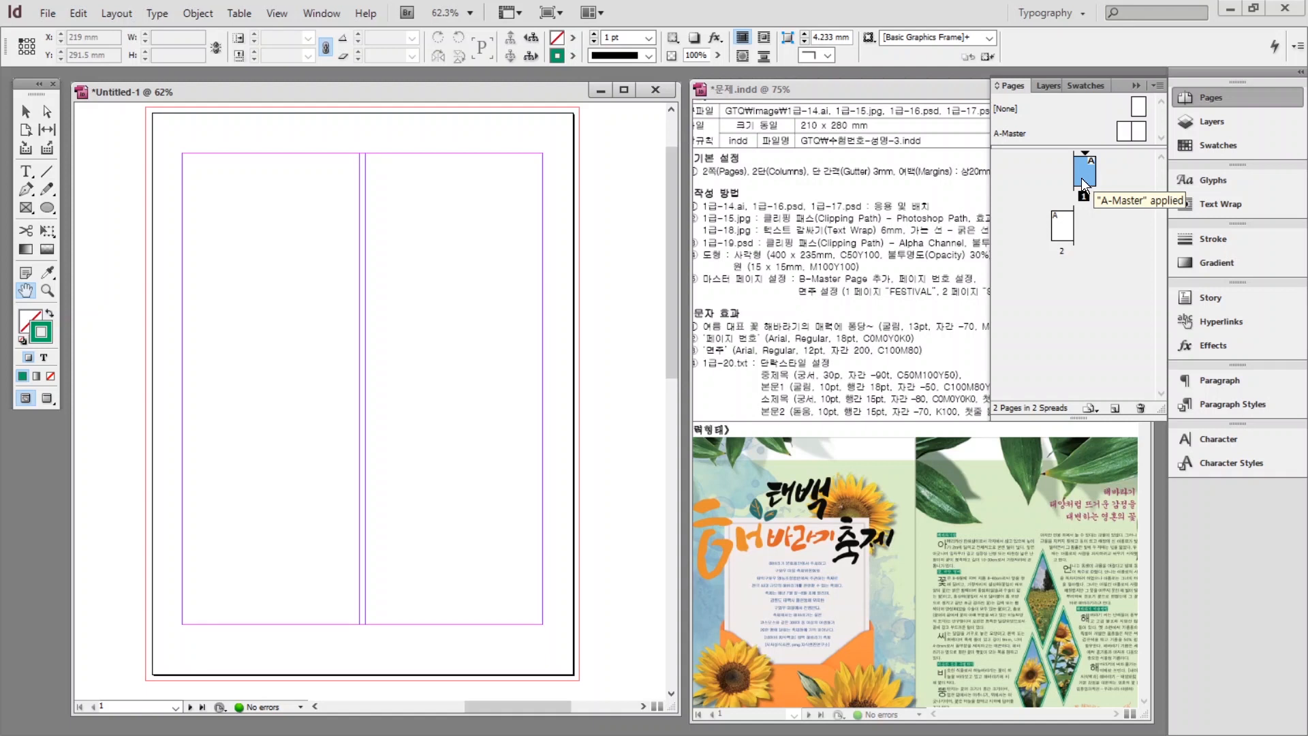
left_click(1081, 182)
right_click(1083, 179)
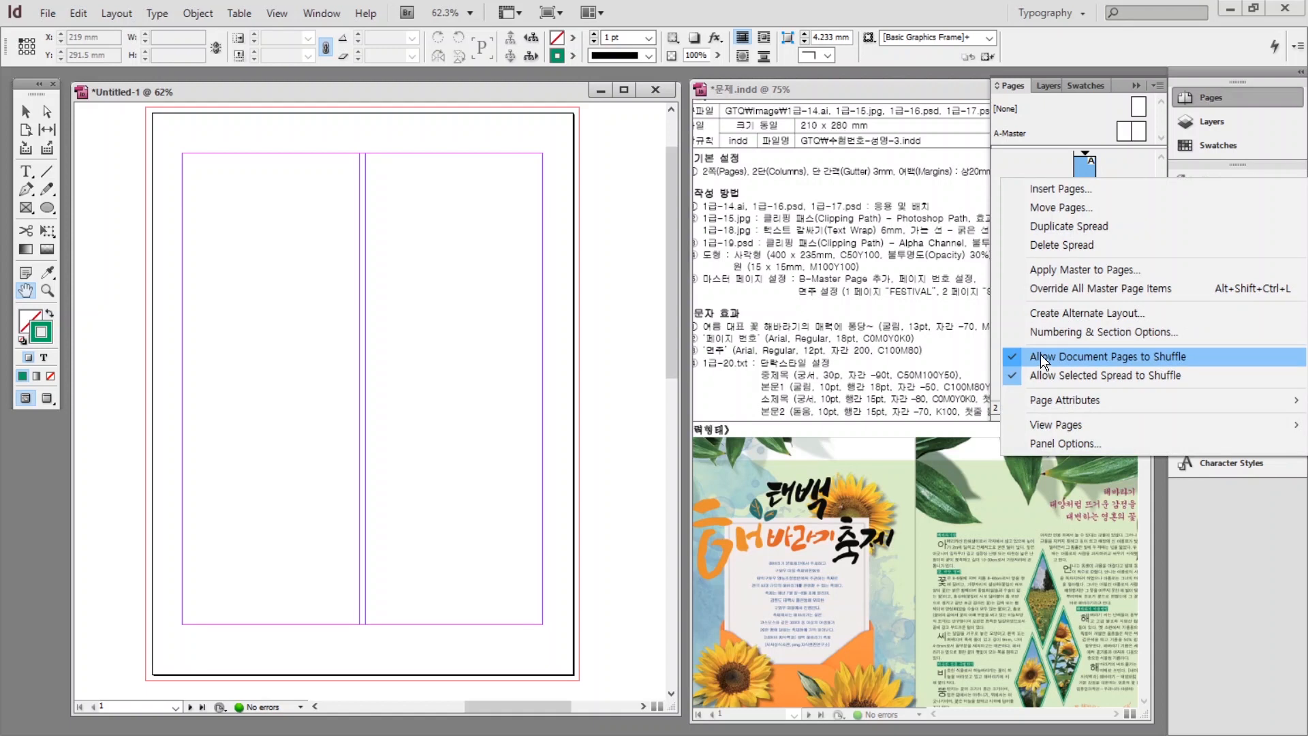
left_click(1015, 358)
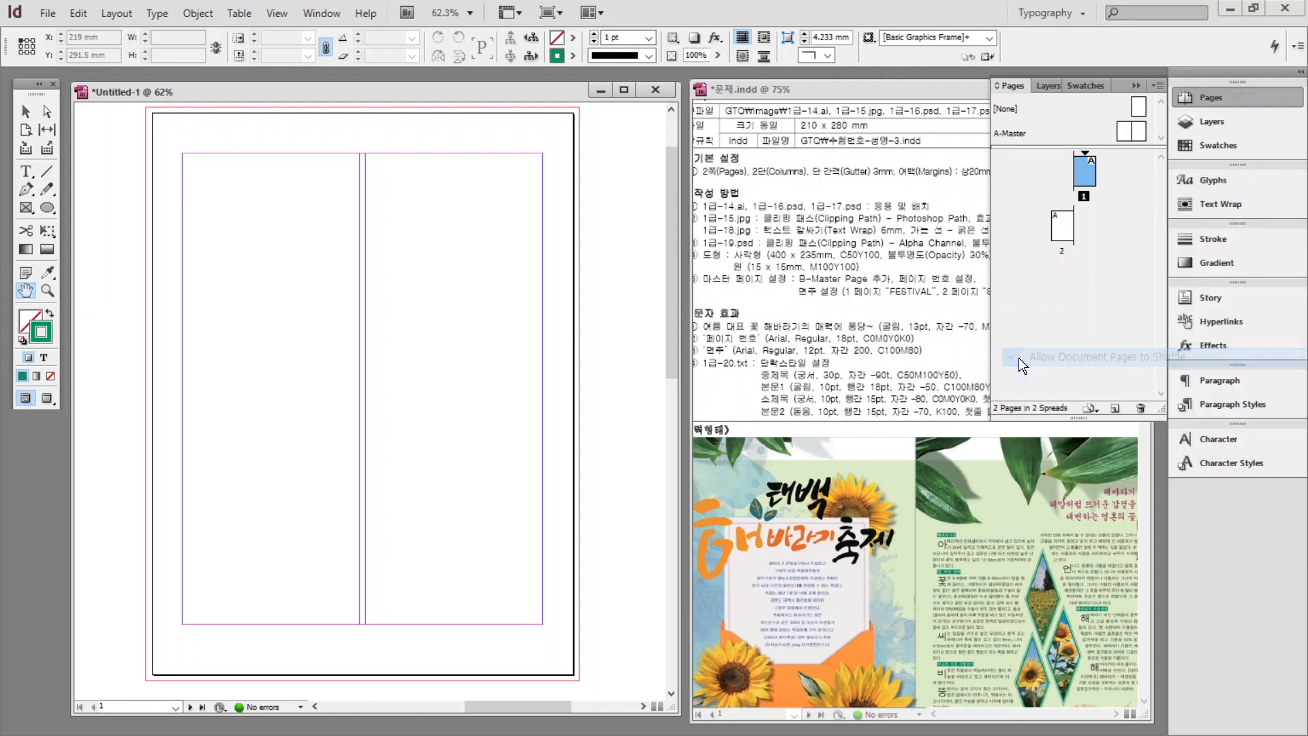
left_click(1064, 231)
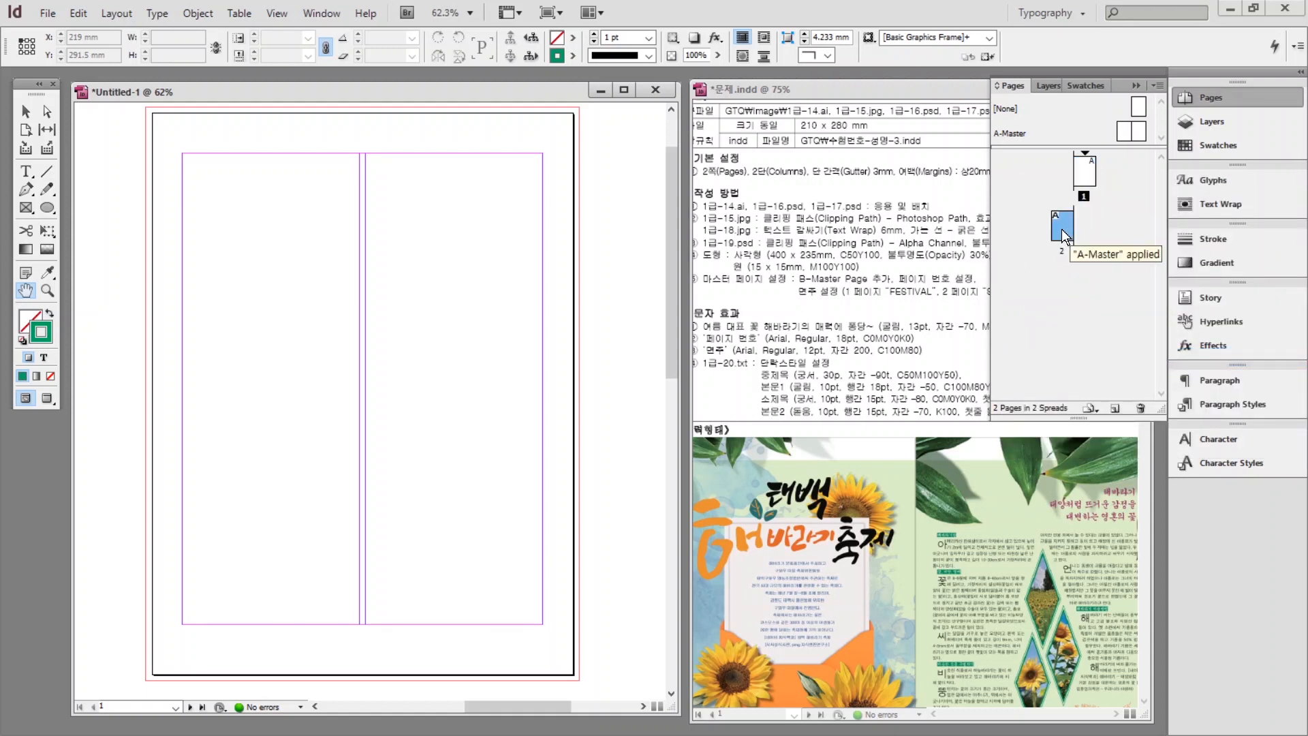
left_click_drag(1062, 229, 1069, 186)
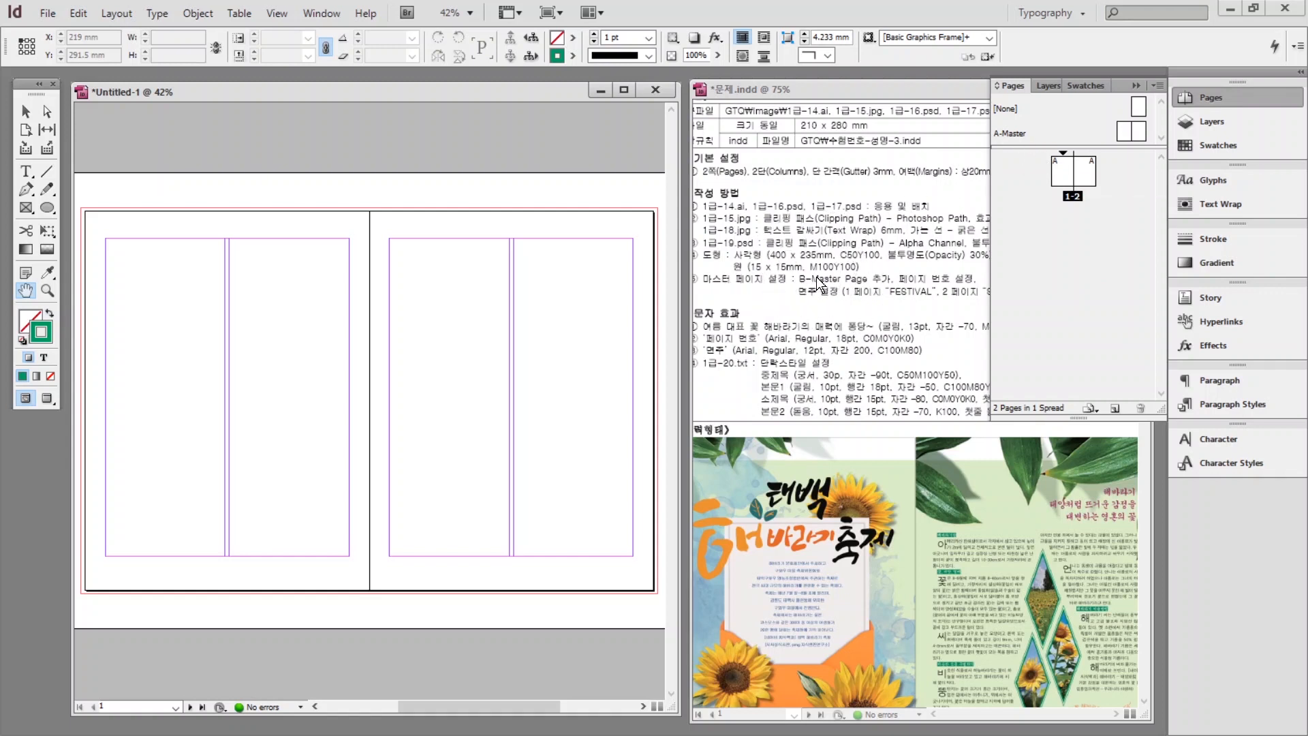
Create a new two-page B-Master from the A-Master's options.
left_click(1030, 133)
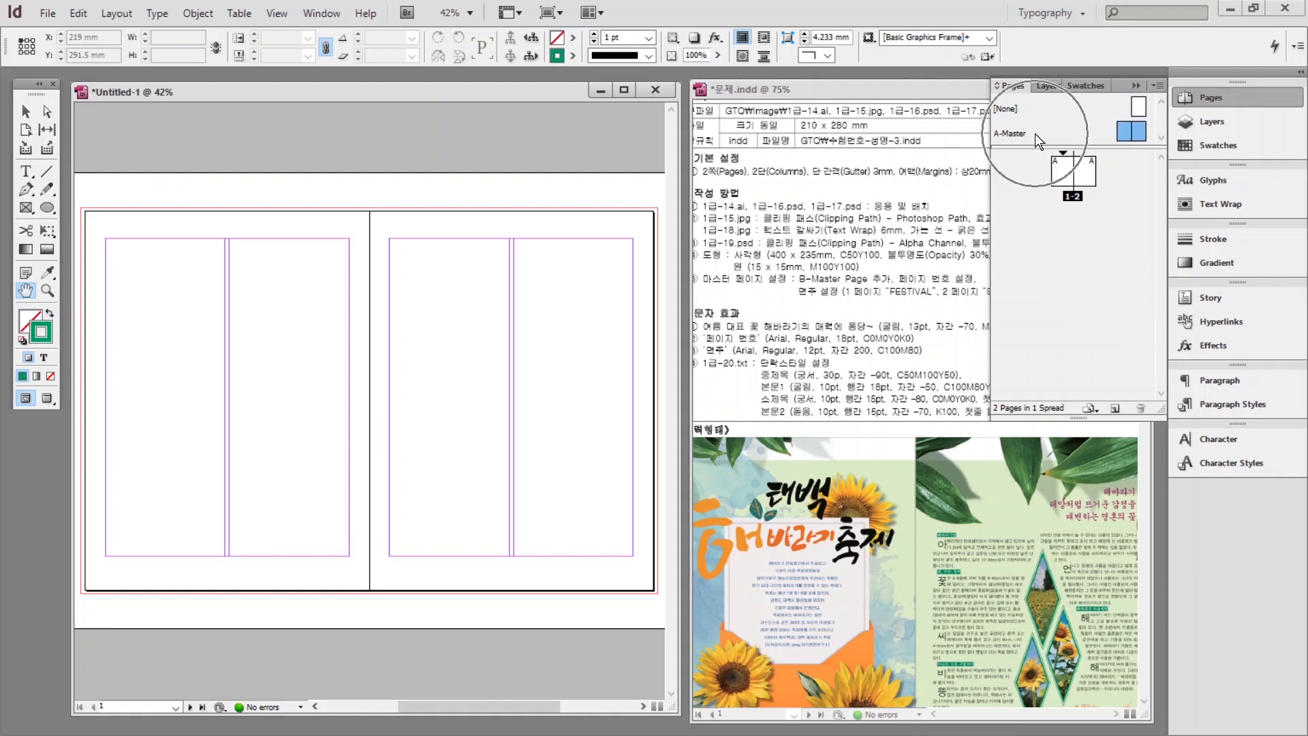
right_click(1041, 134)
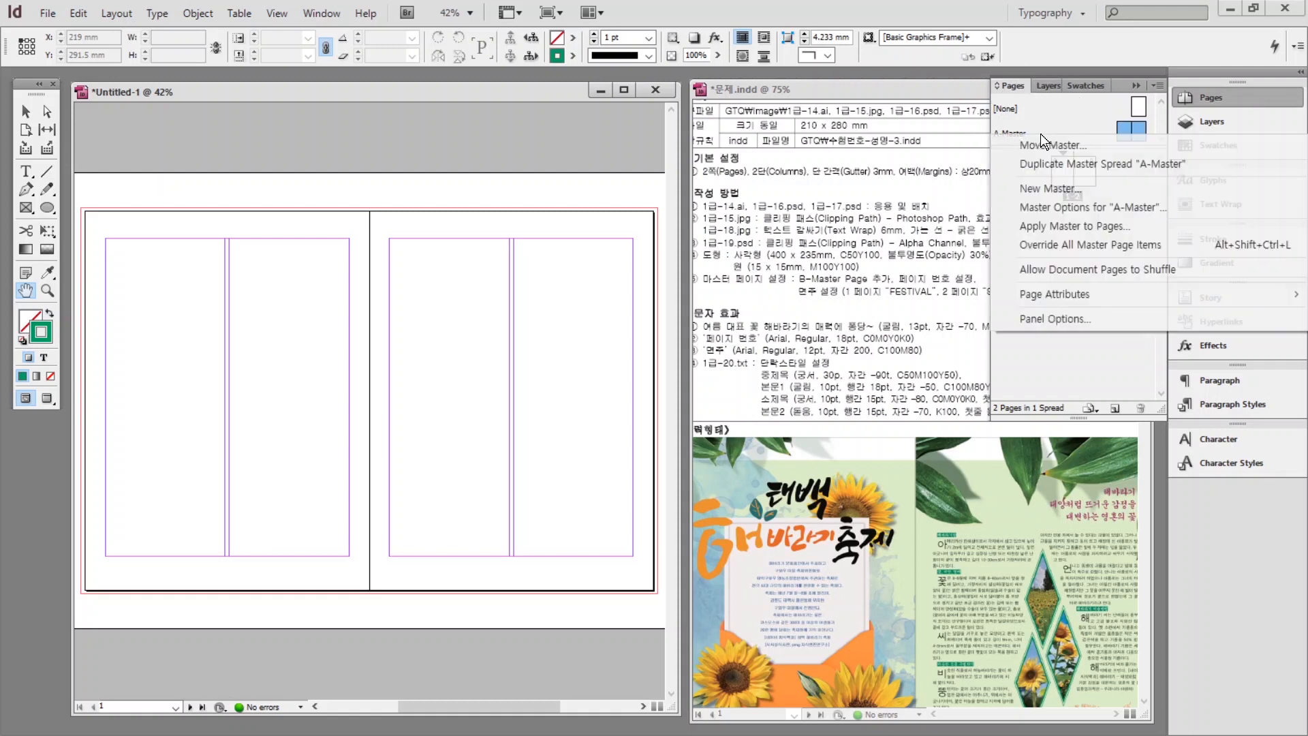
left_click(1034, 189)
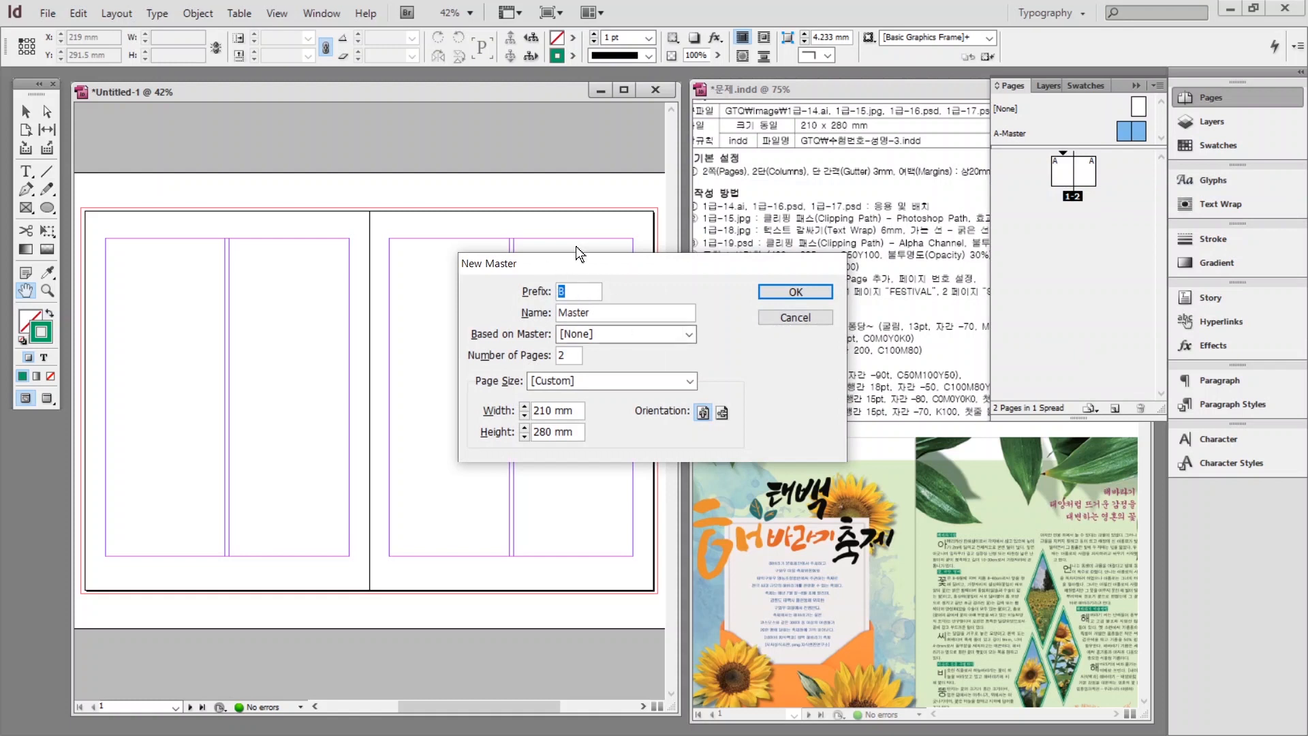
left_click(789, 293)
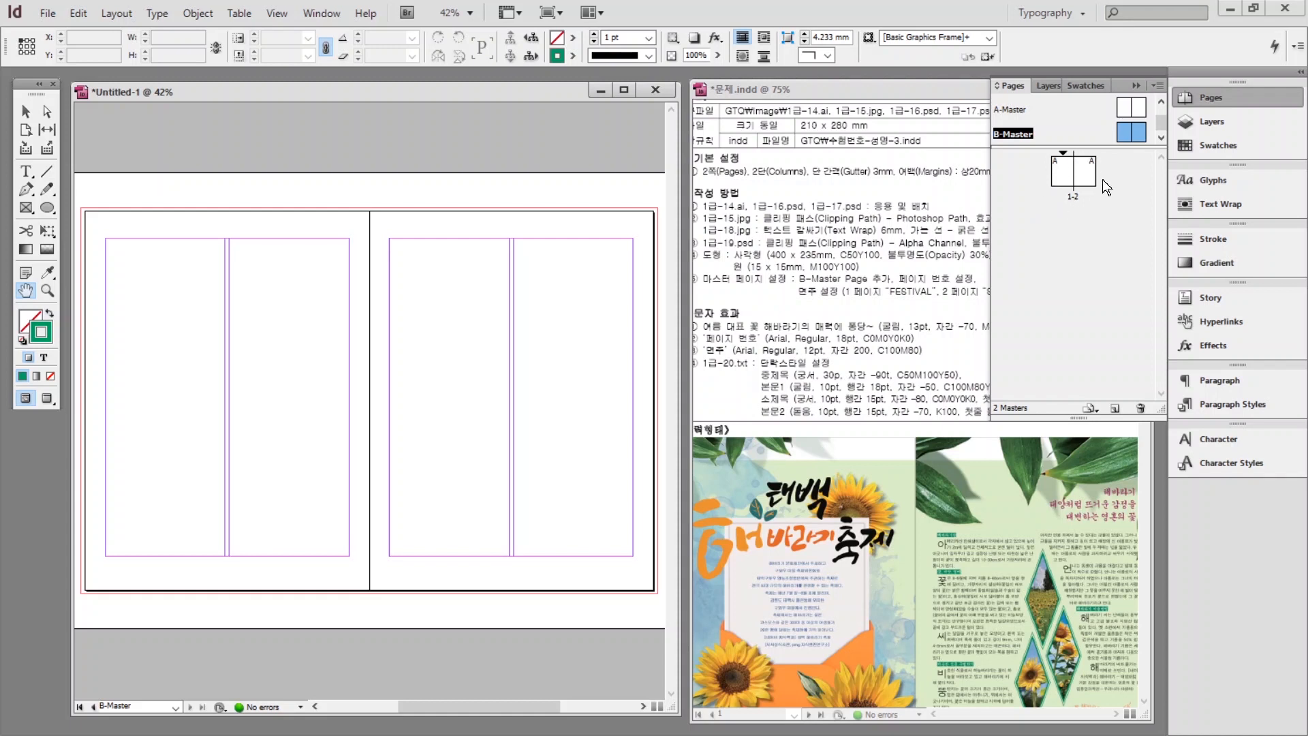
Apply B-Master to all pages of the 1–2 spread.
right_click(1061, 169)
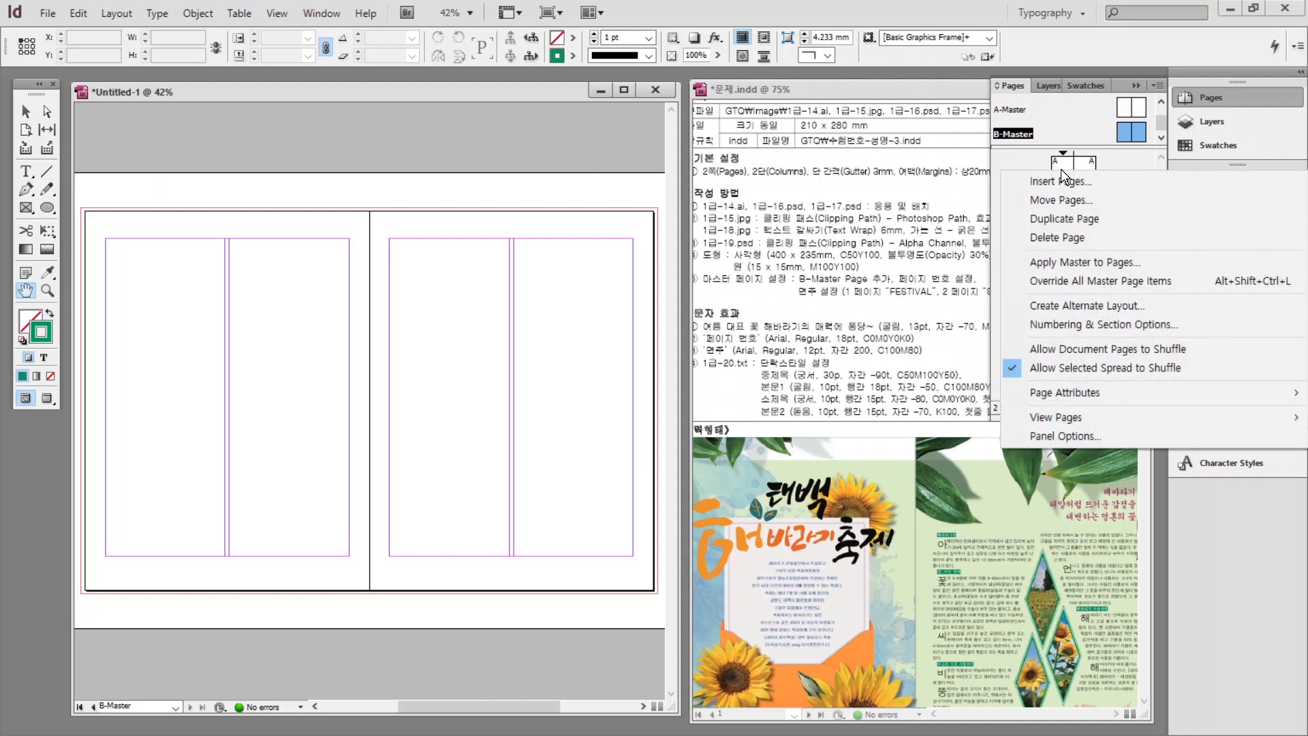
left_click(1064, 263)
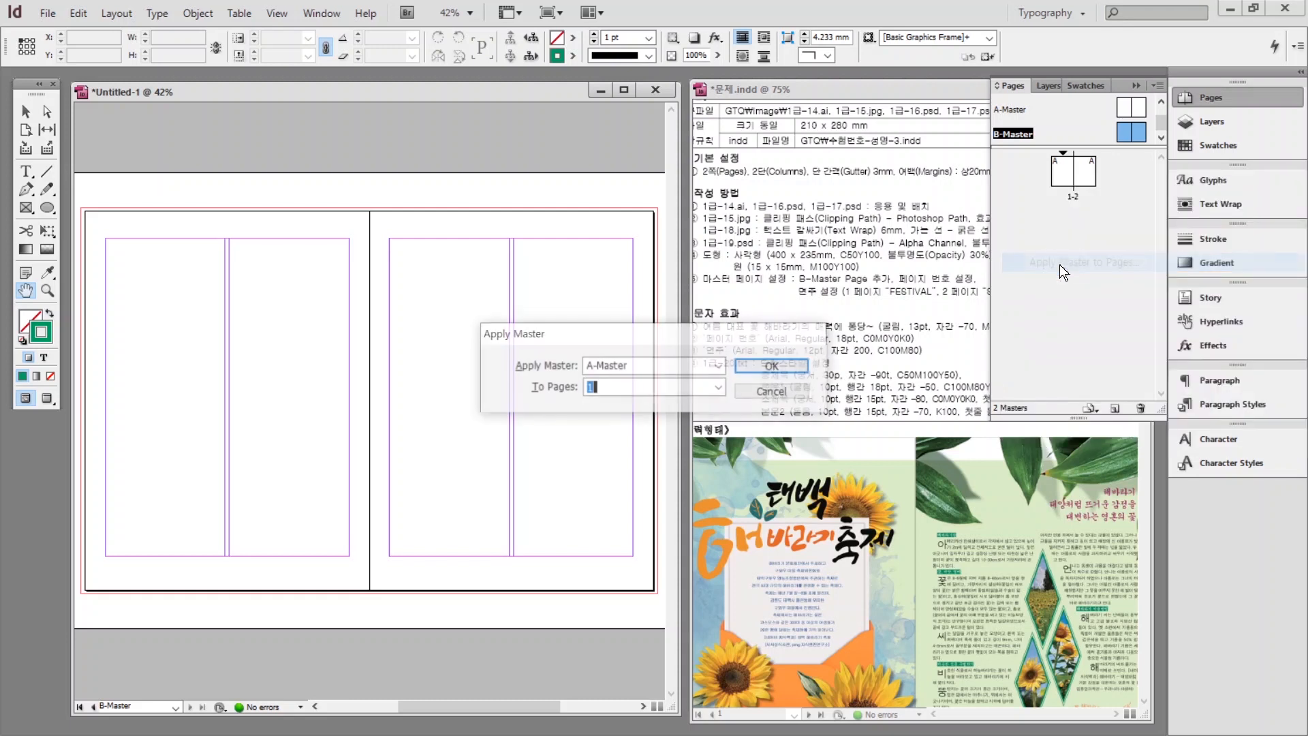
left_click(633, 363)
left_click(611, 409)
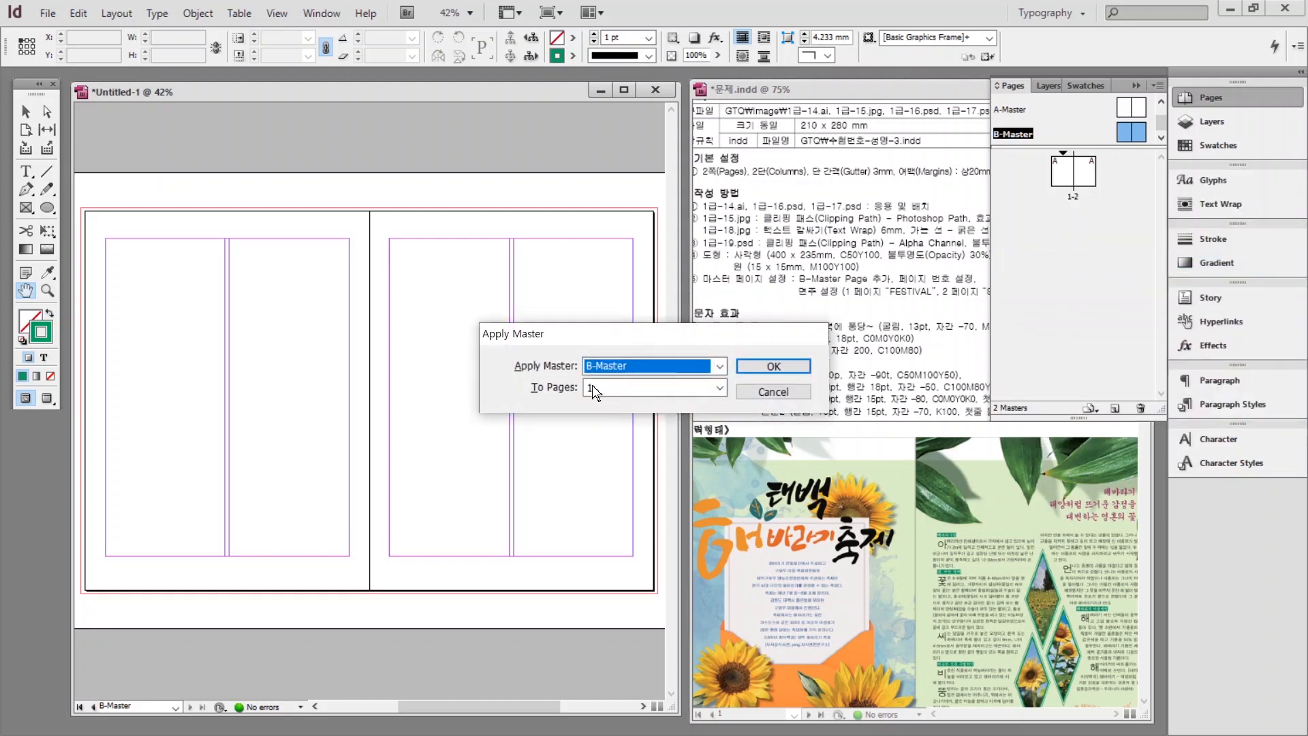
left_click(719, 386)
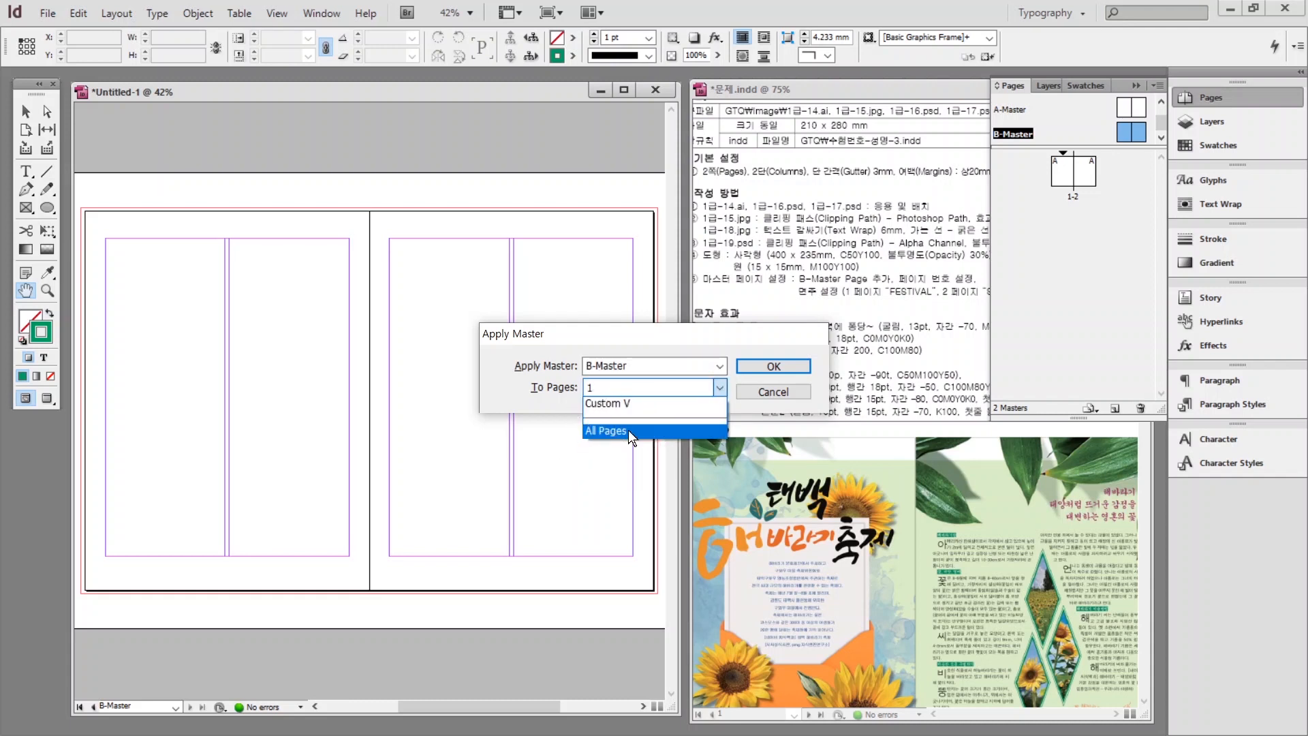
left_click(628, 431)
left_click(774, 366)
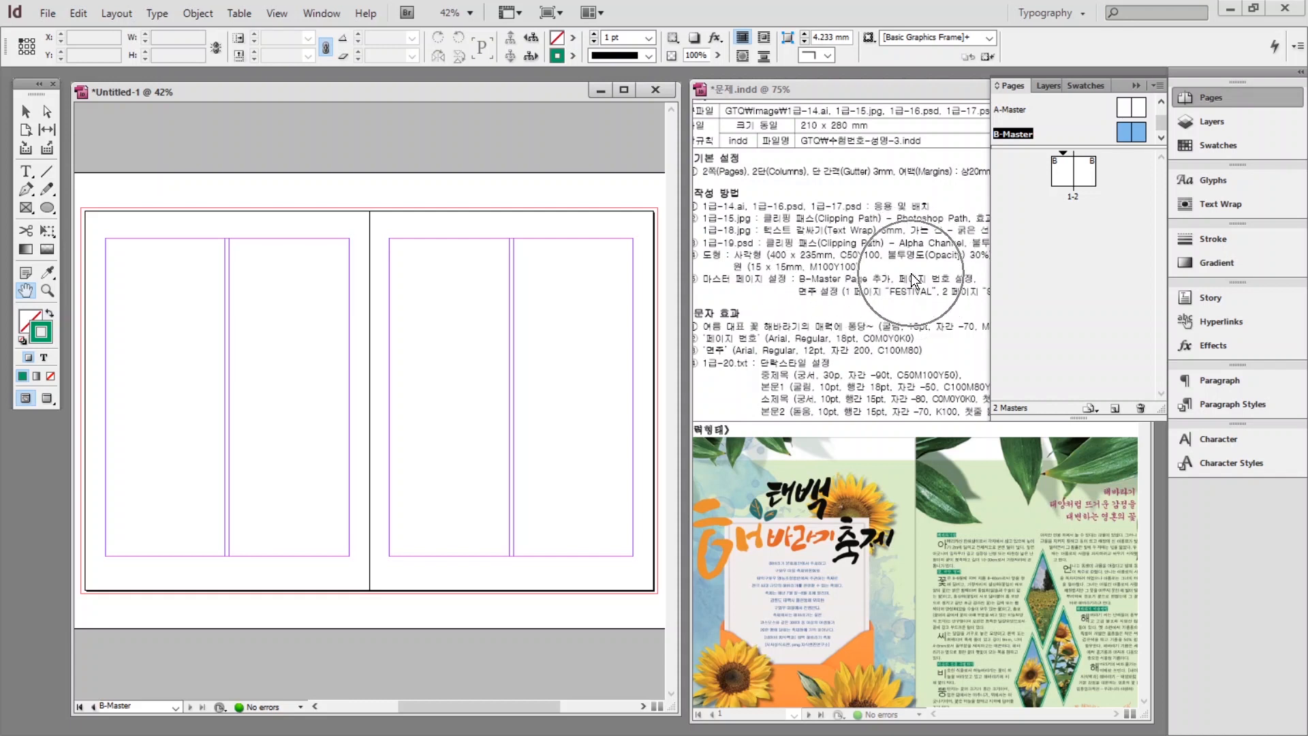
left_click(1022, 139)
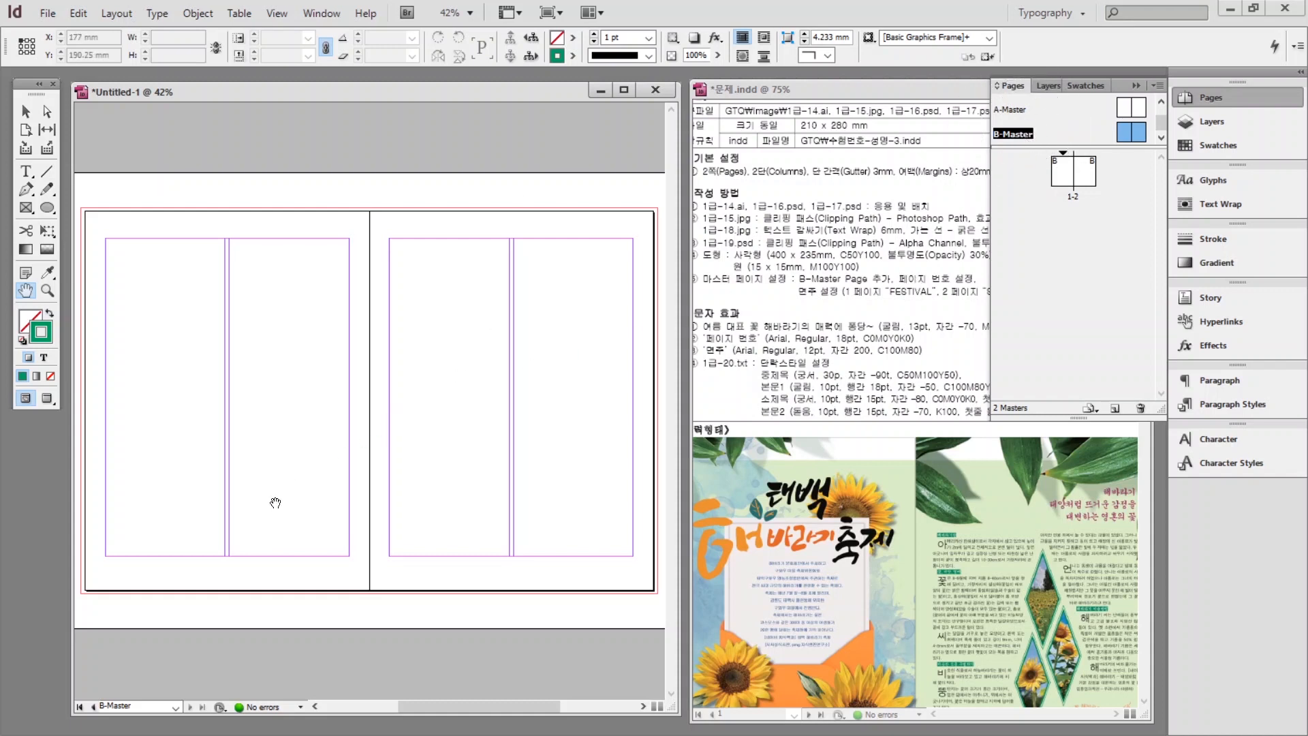
Draw a small text frame at the lower left and insert a Current Page Number marker.
left_click(27, 171)
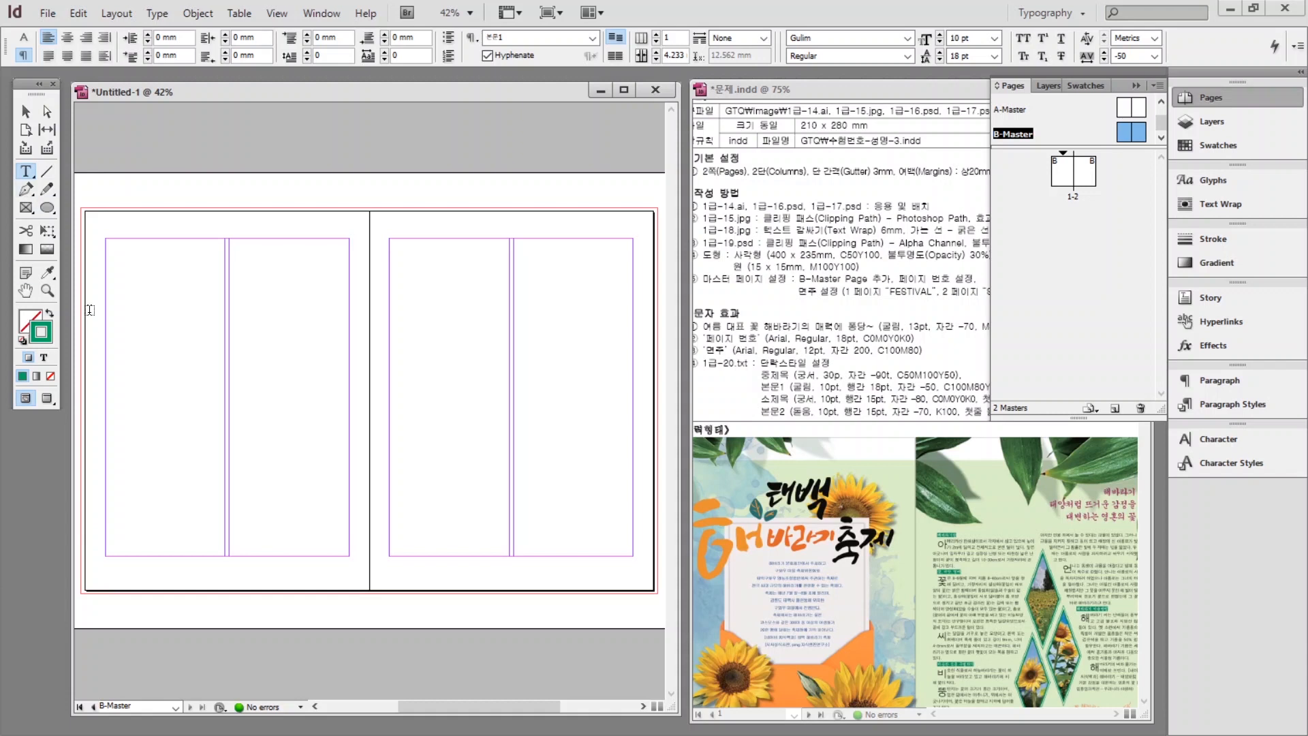
left_click_drag(99, 566, 116, 585)
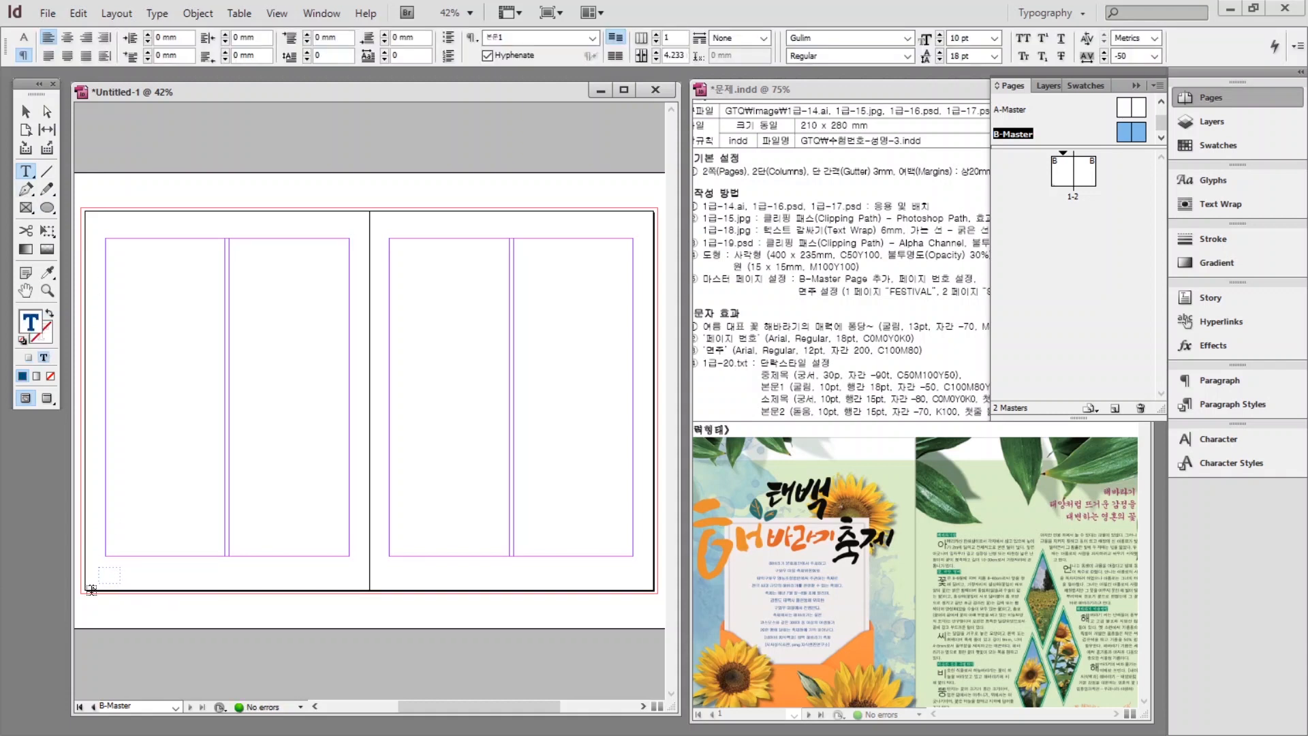
left_click(157, 13)
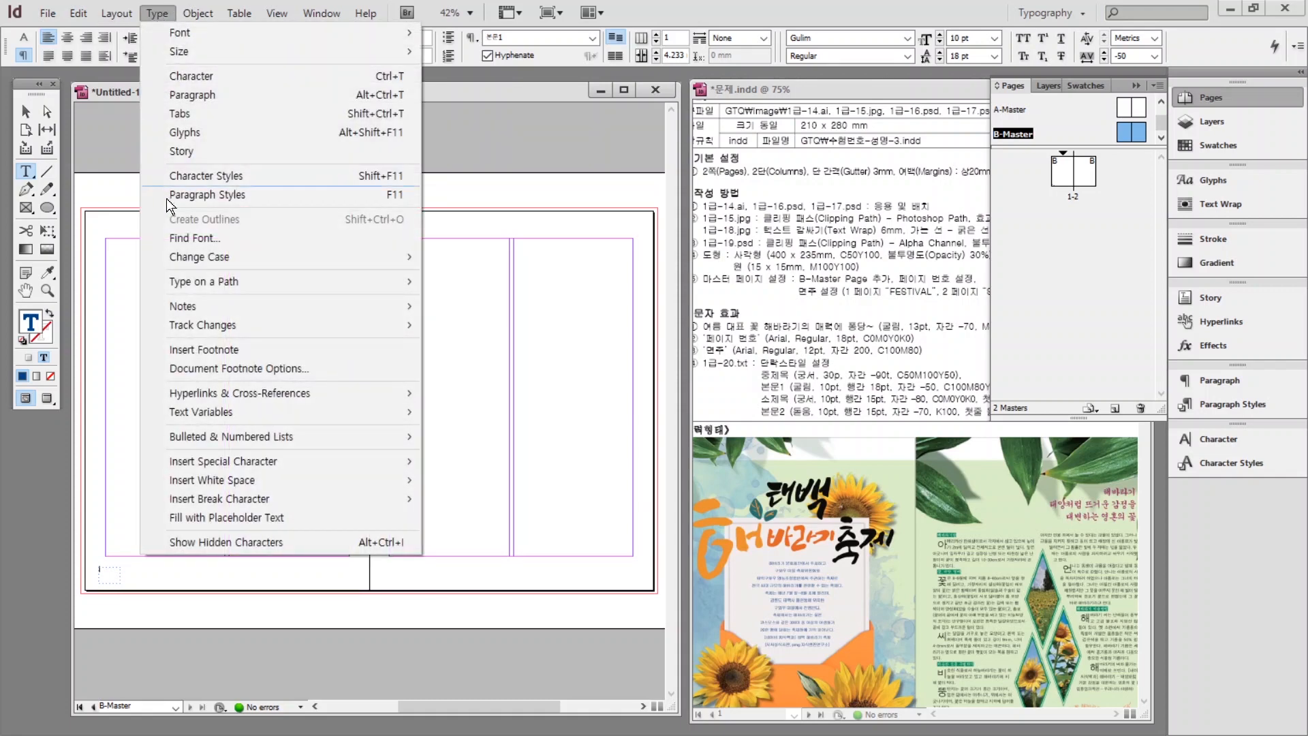
mouse_move(199, 461)
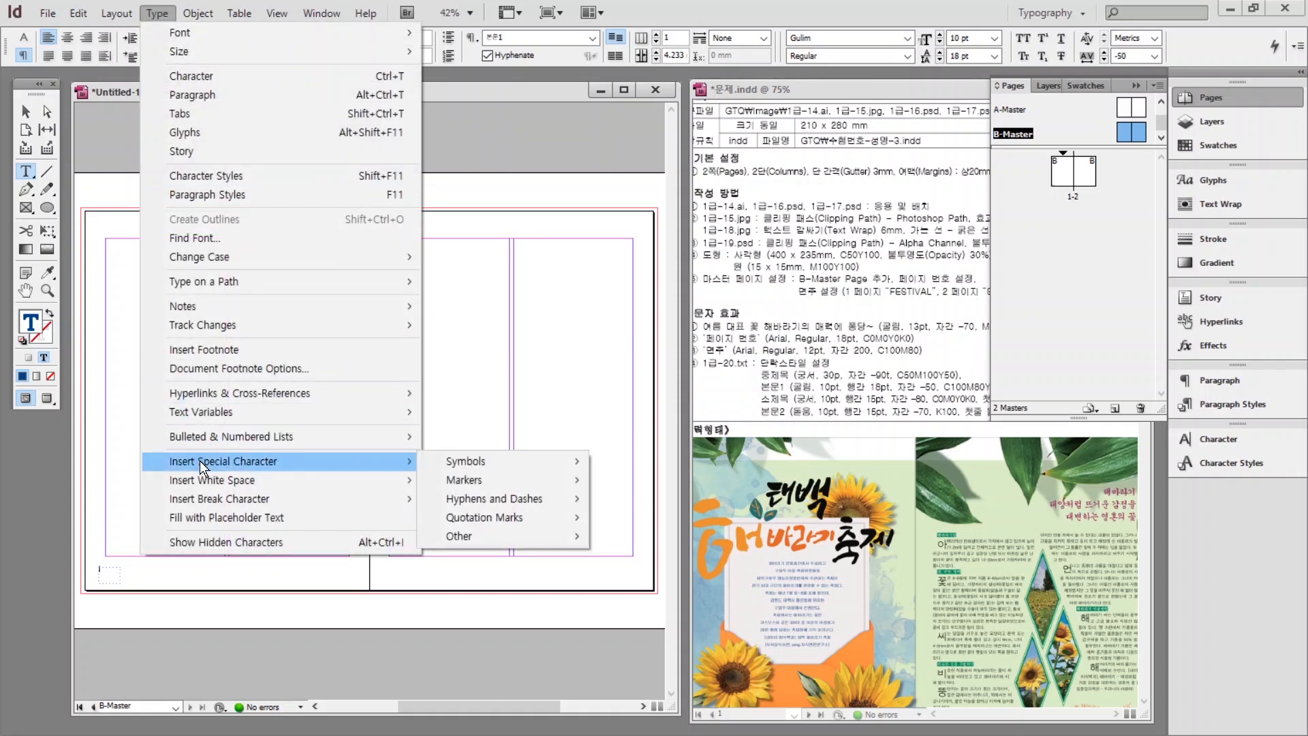
mouse_move(470, 480)
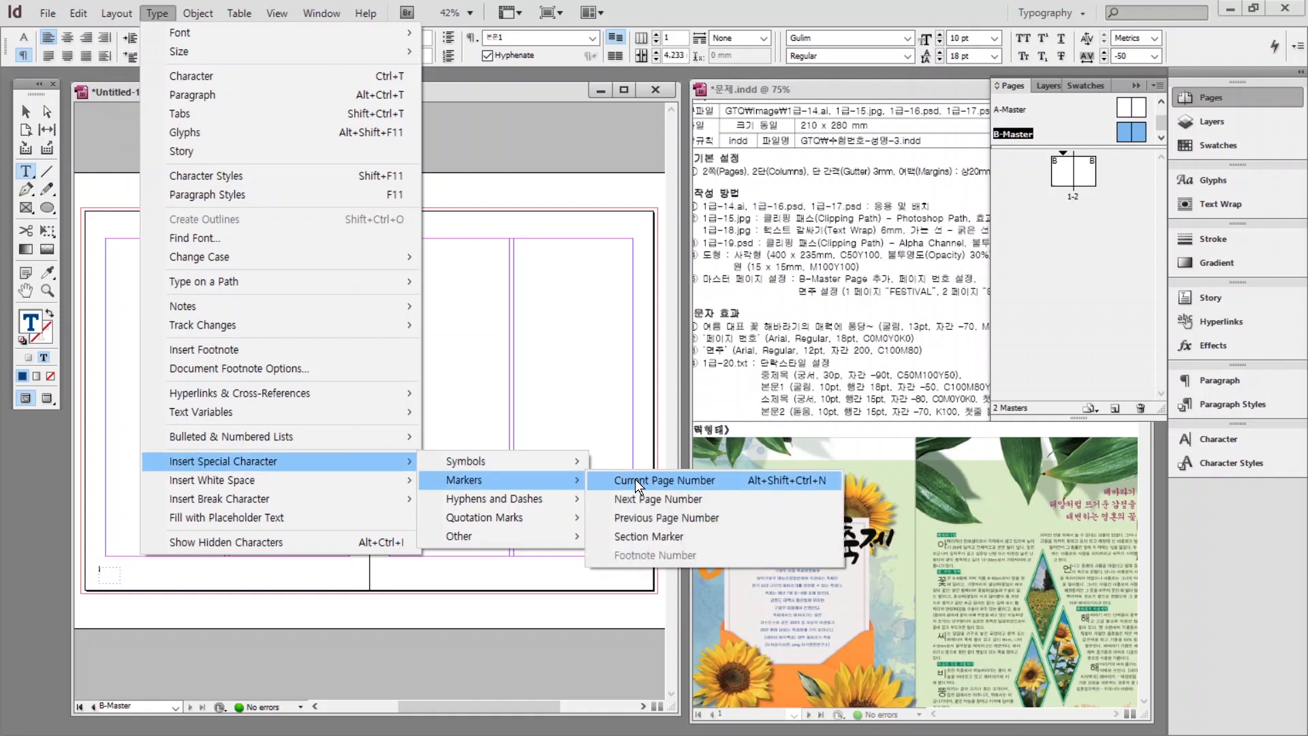
left_click(654, 480)
scroll(916, 409, "down", 3)
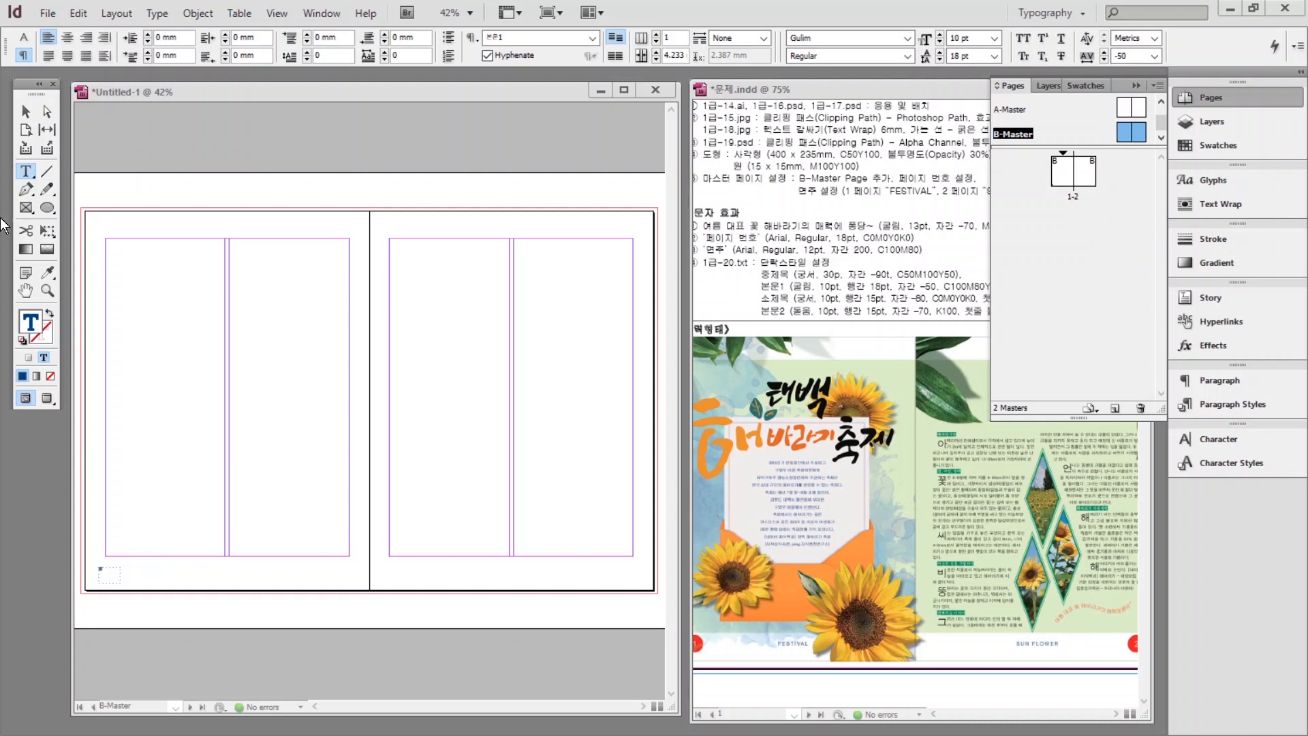
Format the page-number marker B as Arial 18 pt in white.
left_click(25, 112)
key("ctrl+equal")
key("ctrl+equal")
key("ctrl+equal")
key("ctrl+equal")
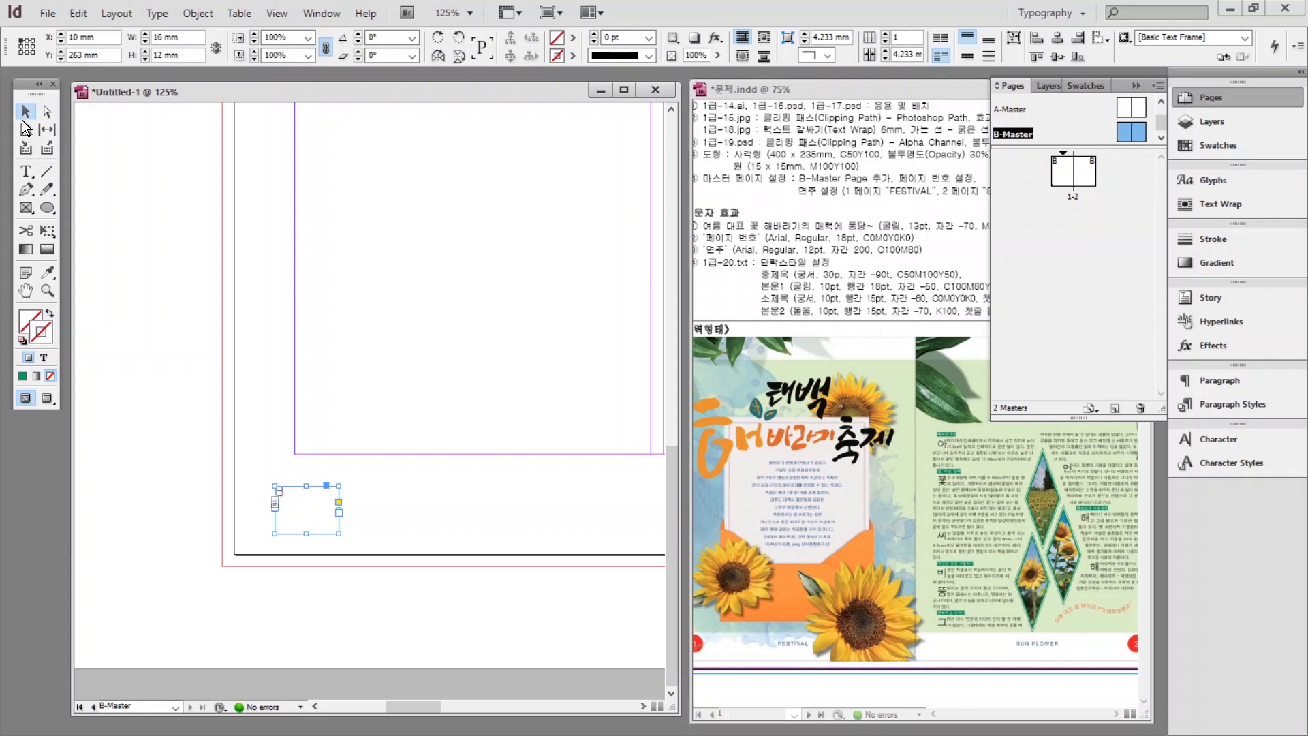
double_click(290, 498)
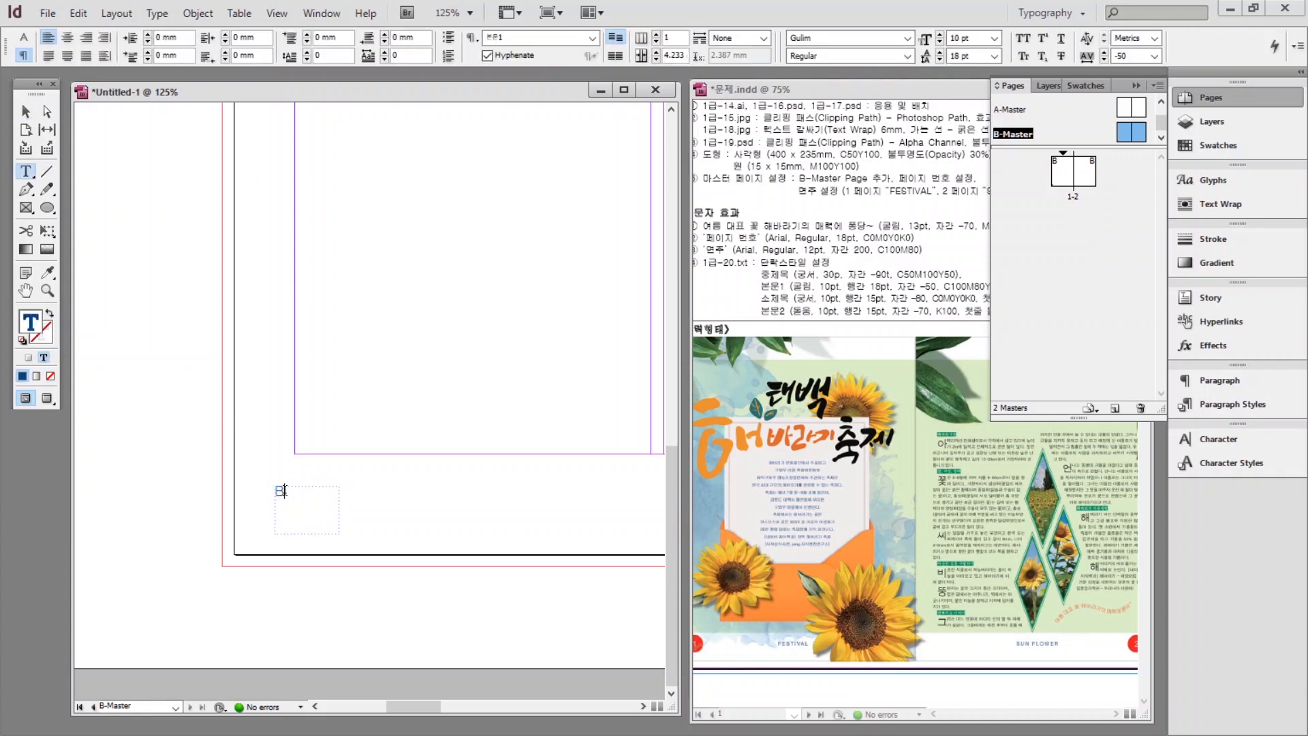
double_click(280, 492)
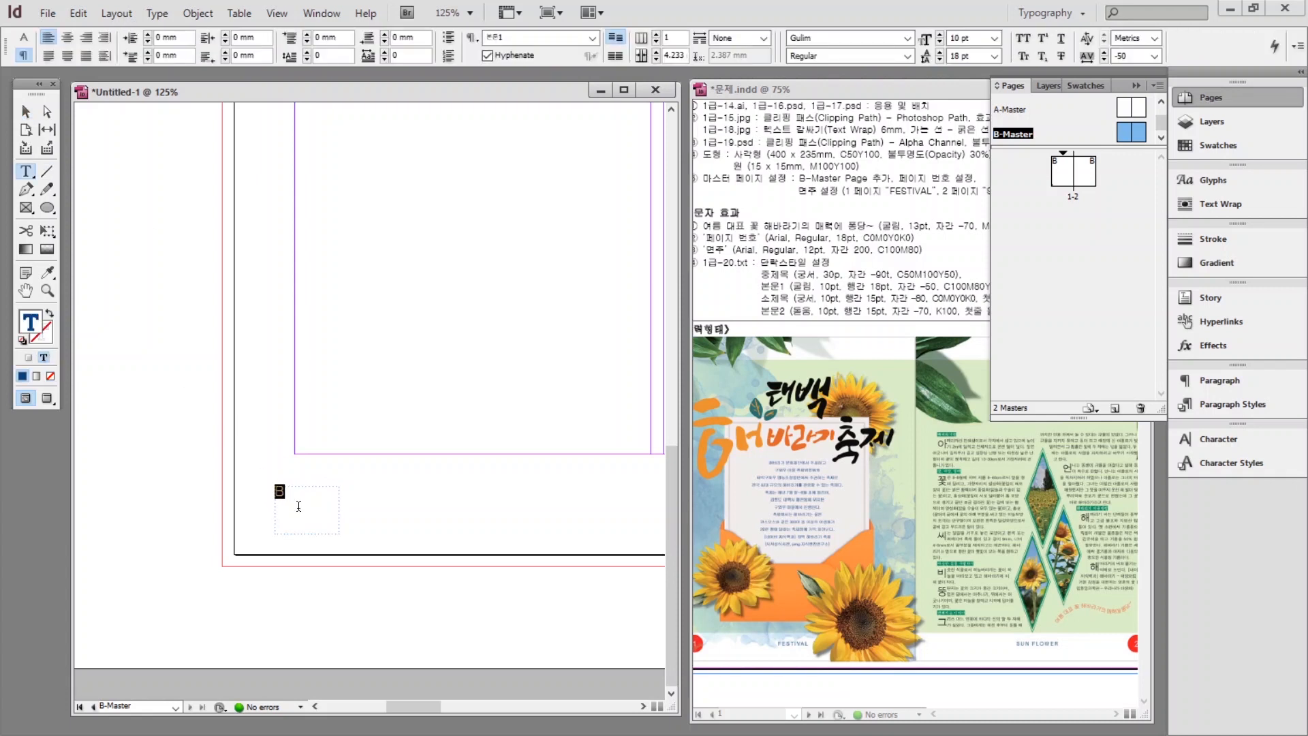
left_click(1232, 443)
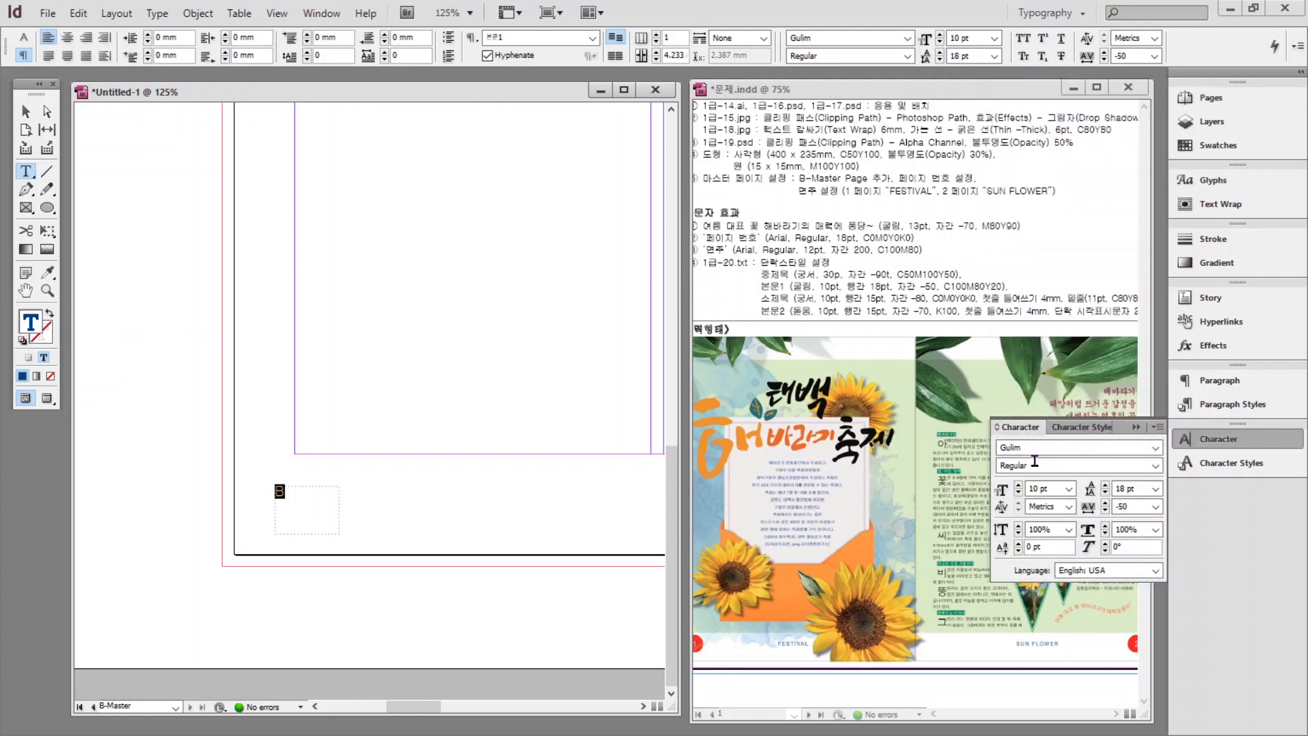
double_click(1036, 447)
type("Arial")
key("Tab")
type("18")
left_click(1208, 146)
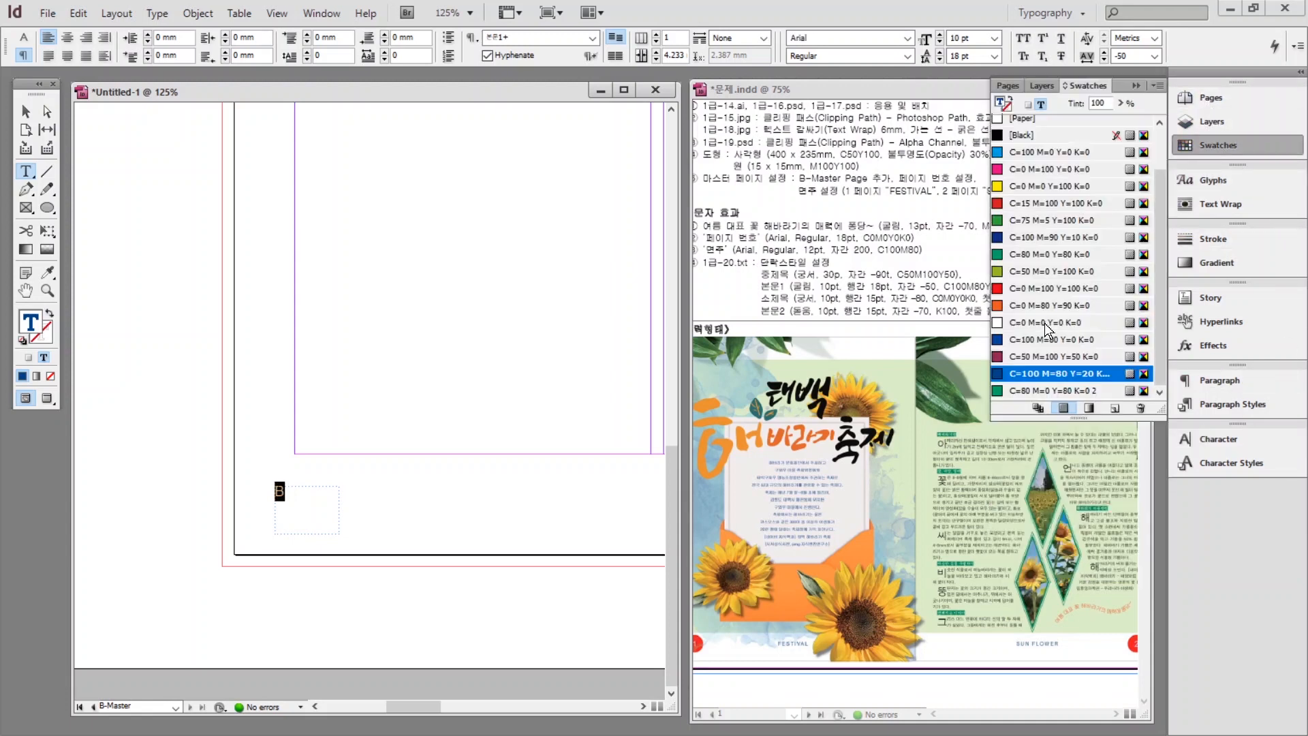
left_click(1044, 323)
key("Escape")
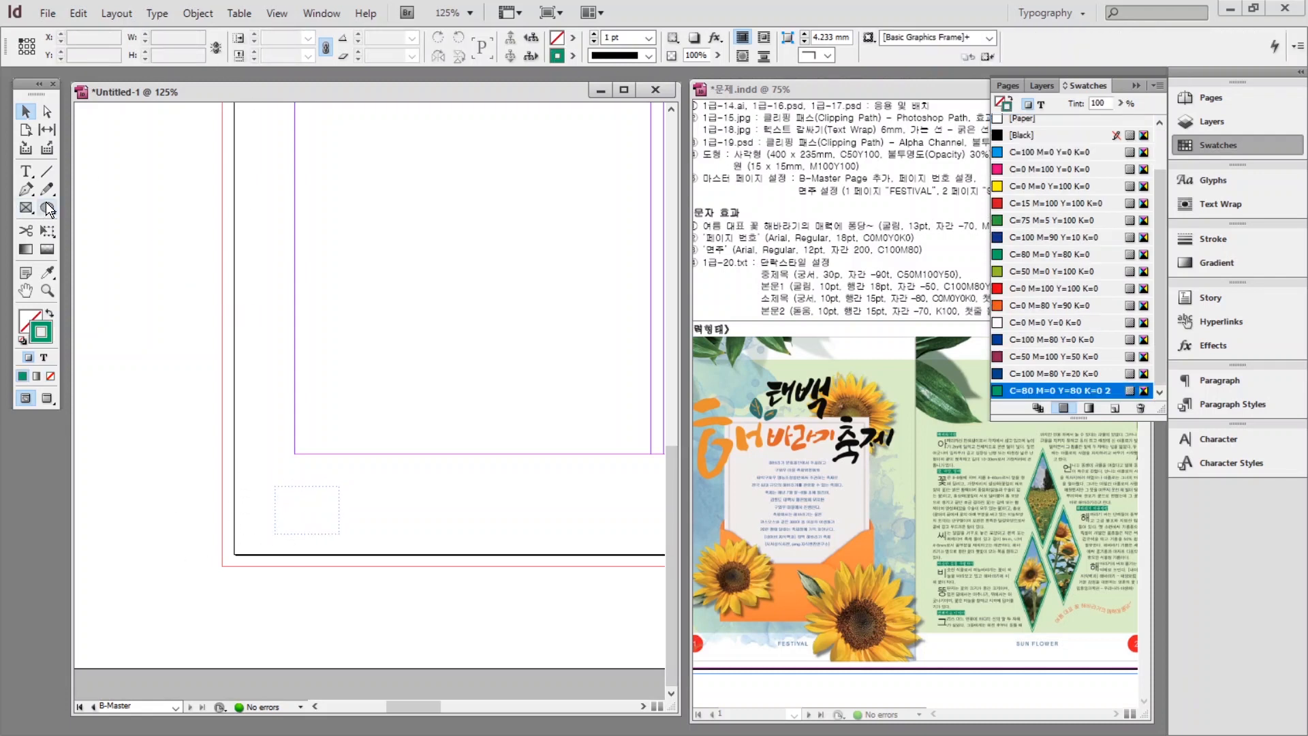
Draw a red-filled circle sized exactly 15 × 15 mm.
left_click_drag(46, 205, 123, 222)
mouse_move(233, 318)
left_mouse_down()
mouse_move(291, 376)
mouse_move(264, 354)
mouse_move(309, 371)
mouse_move(303, 381)
left_mouse_up()
left_click(49, 313)
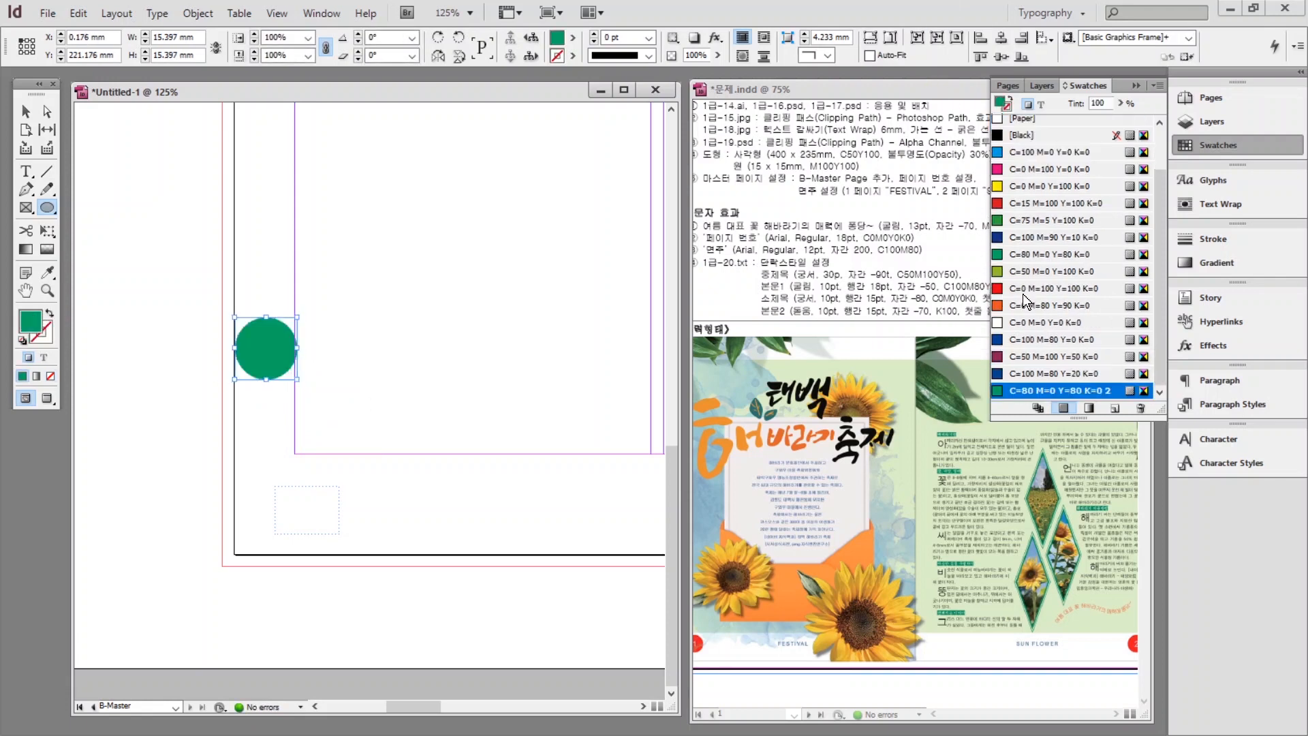
left_click(1033, 295)
left_click(26, 111)
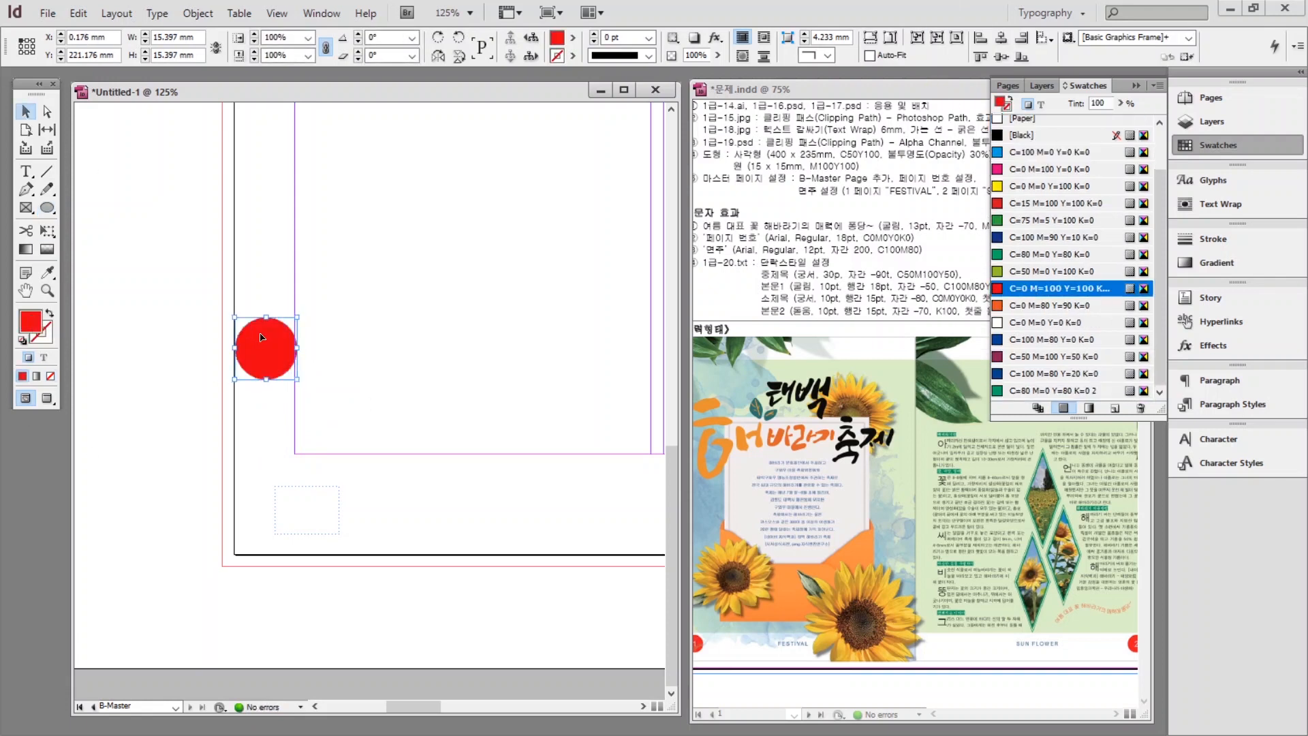
left_click_drag(263, 338, 273, 424)
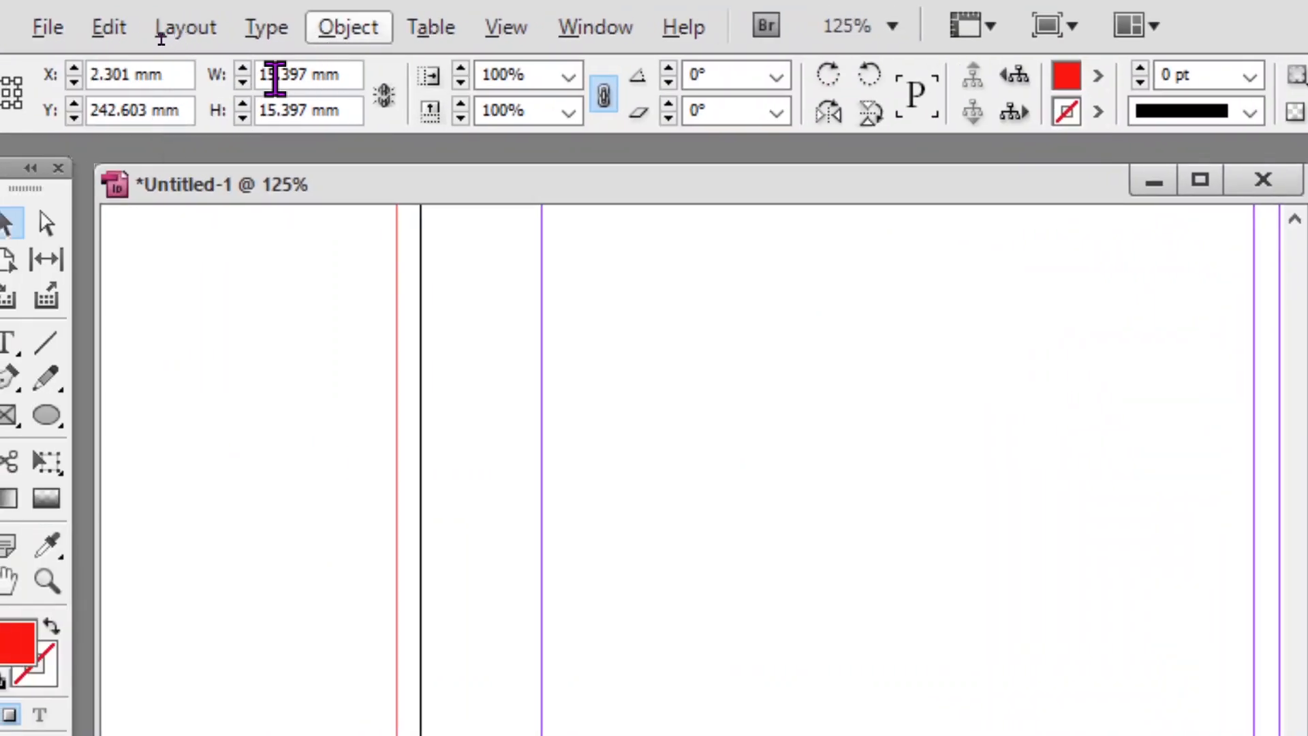
double_click(275, 75)
type("15")
key("Tab")
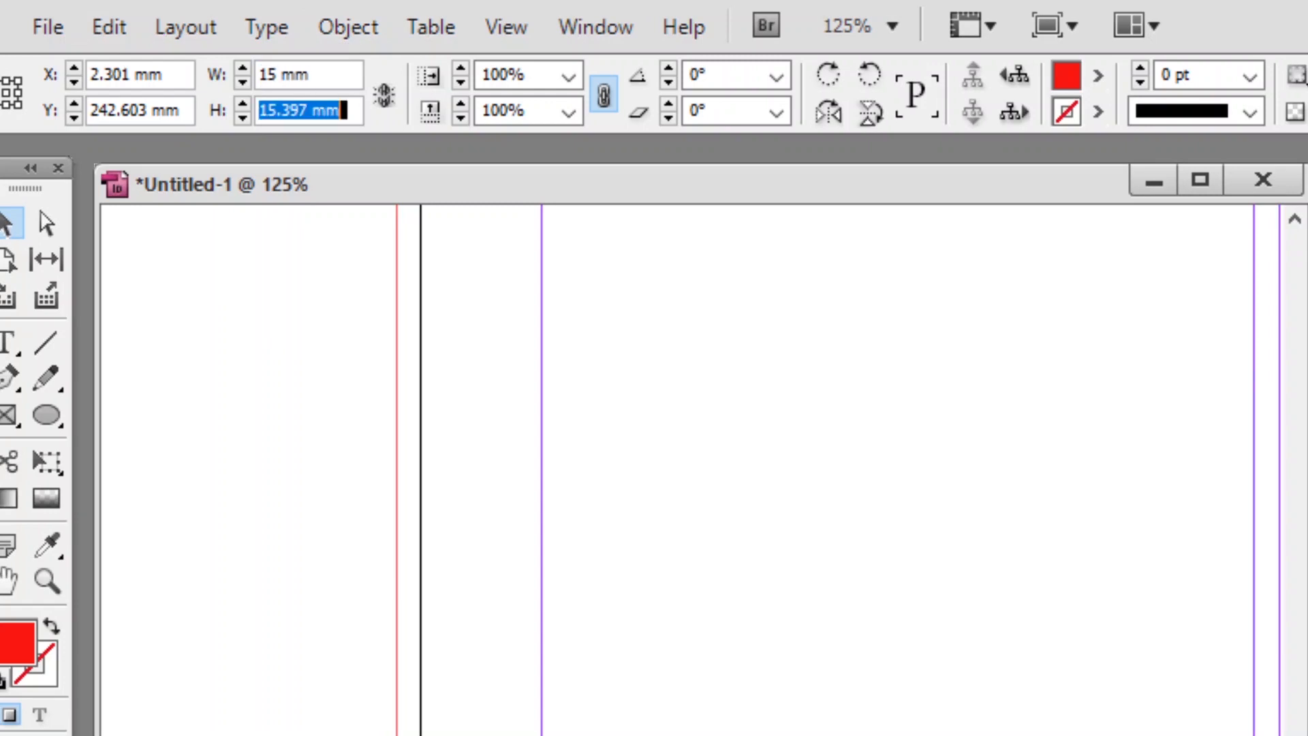
type("15")
key("Return")
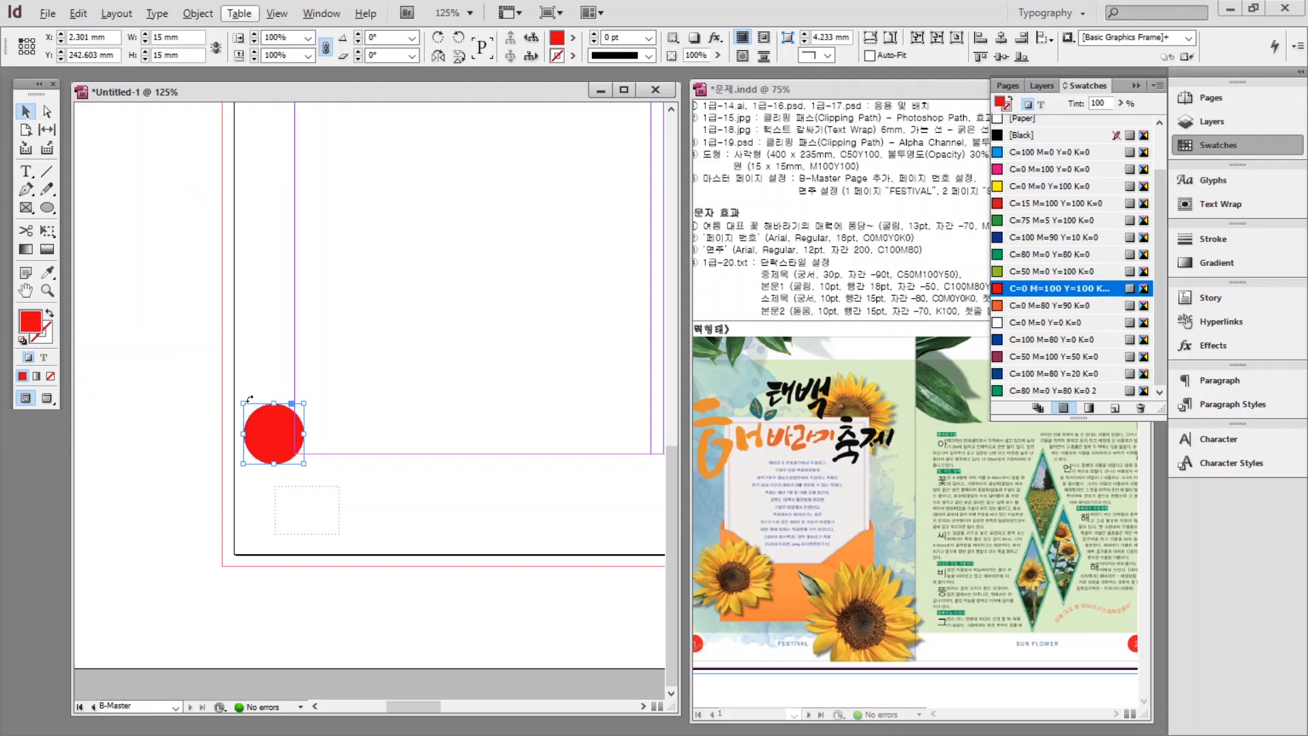
Send the red circle to the back under the B marker and shrink the frame to fit.
left_click_drag(266, 435, 289, 506)
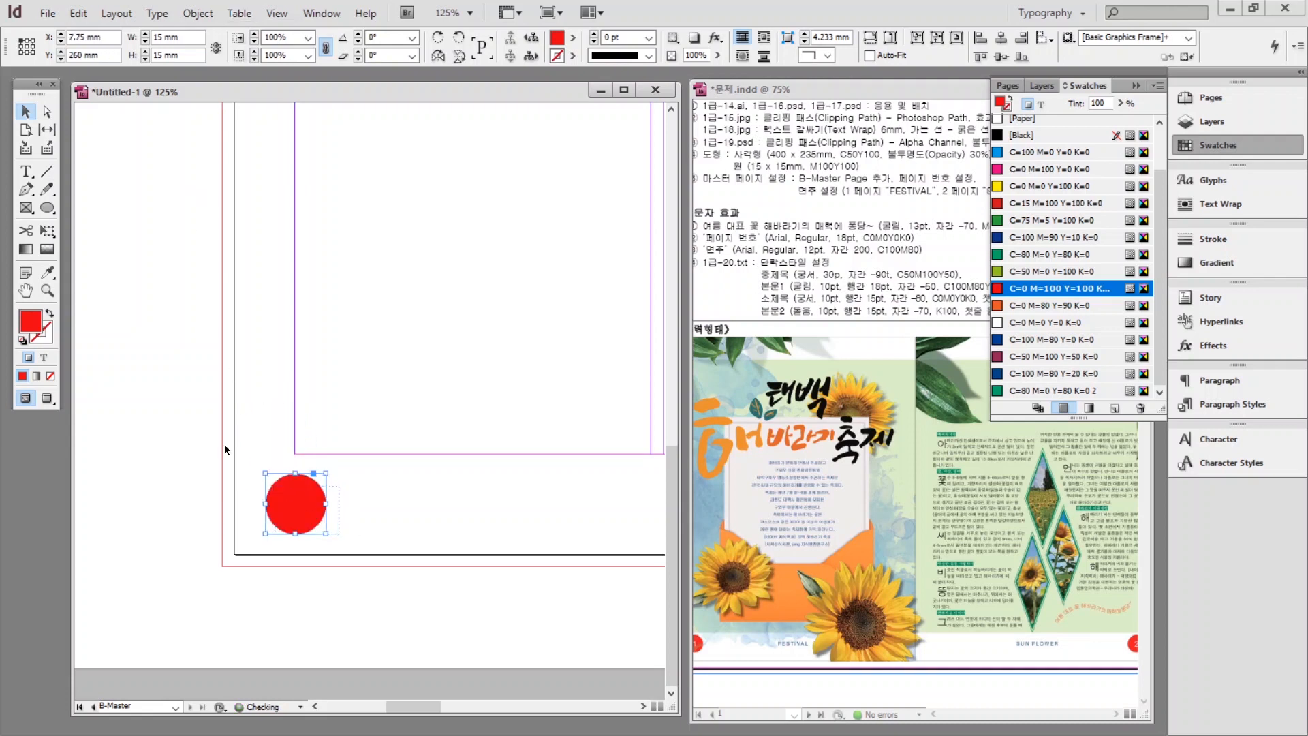
right_click(298, 490)
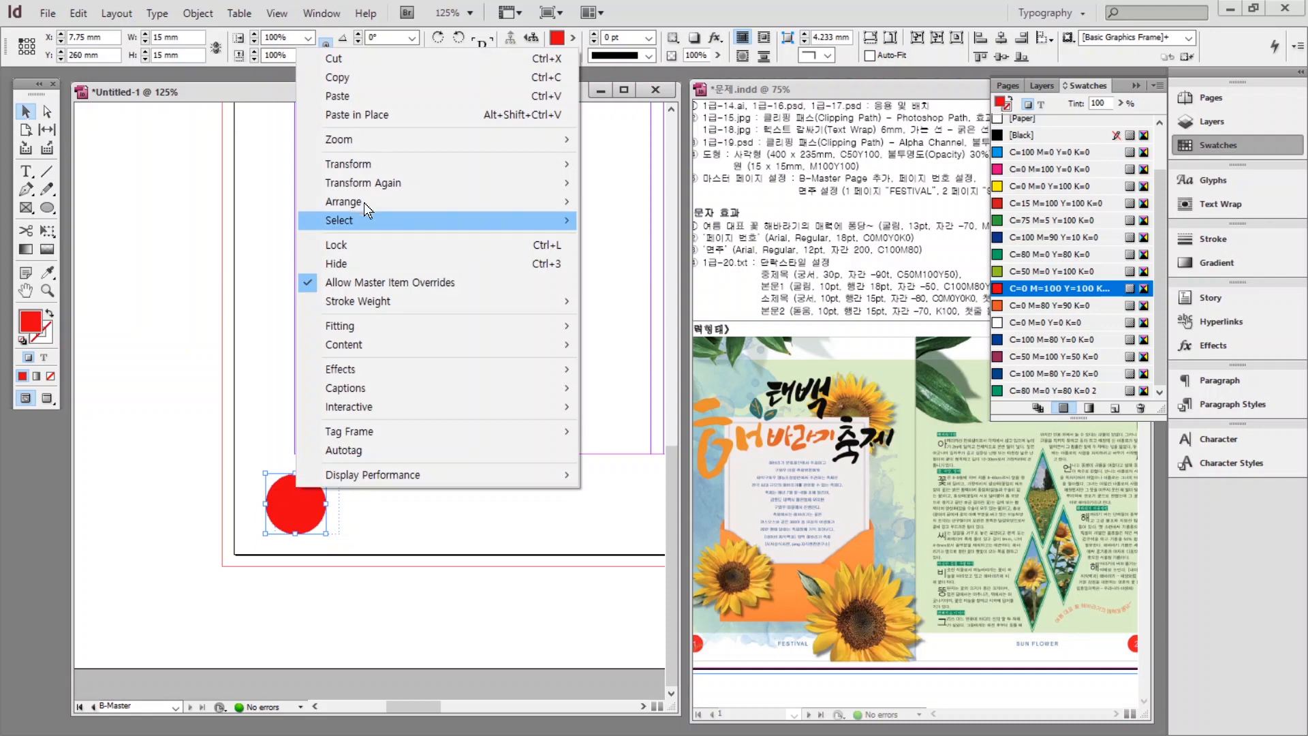
mouse_move(365, 206)
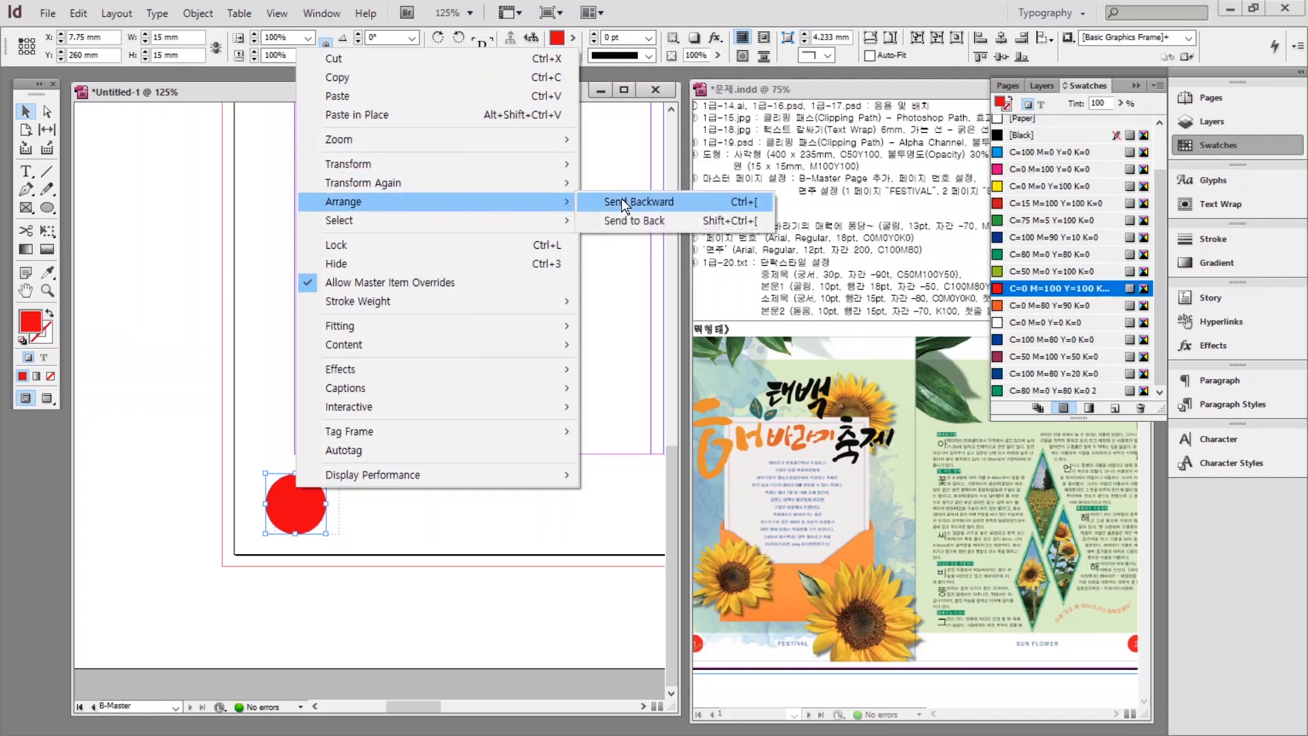
left_click(643, 219)
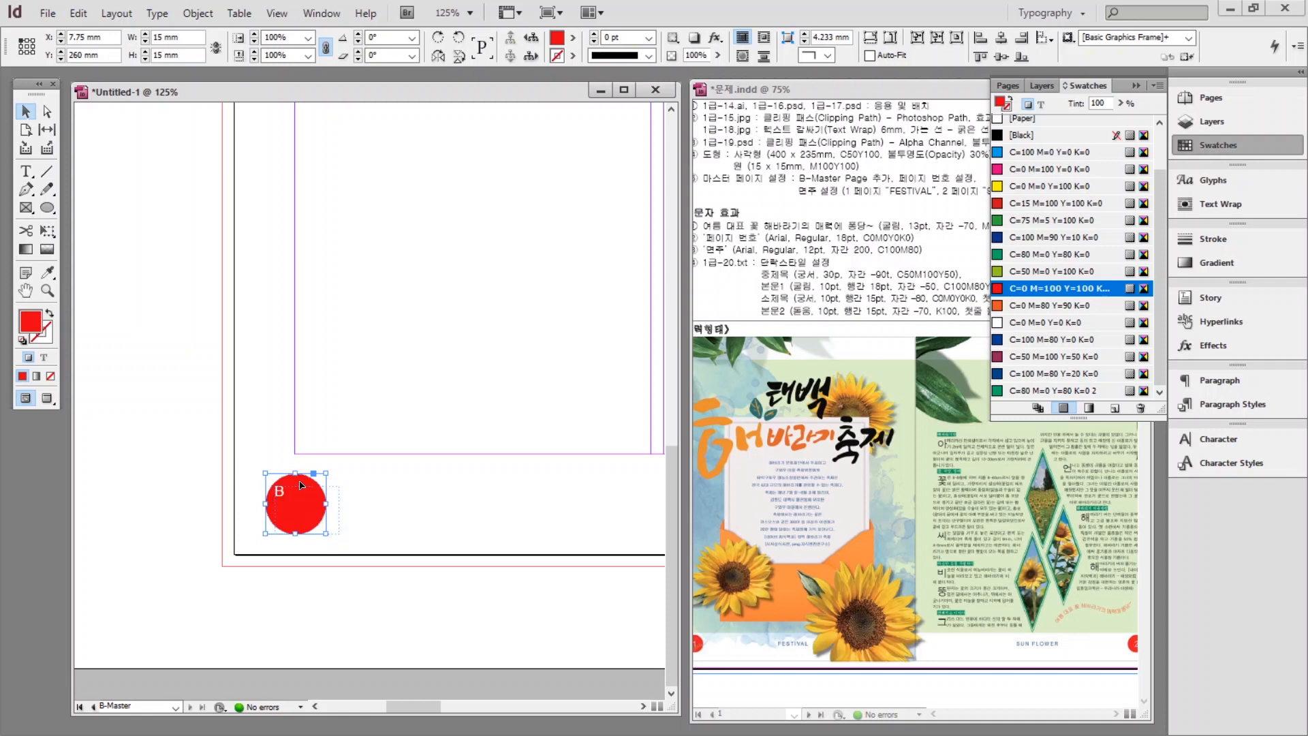
left_click_drag(303, 485, 341, 521)
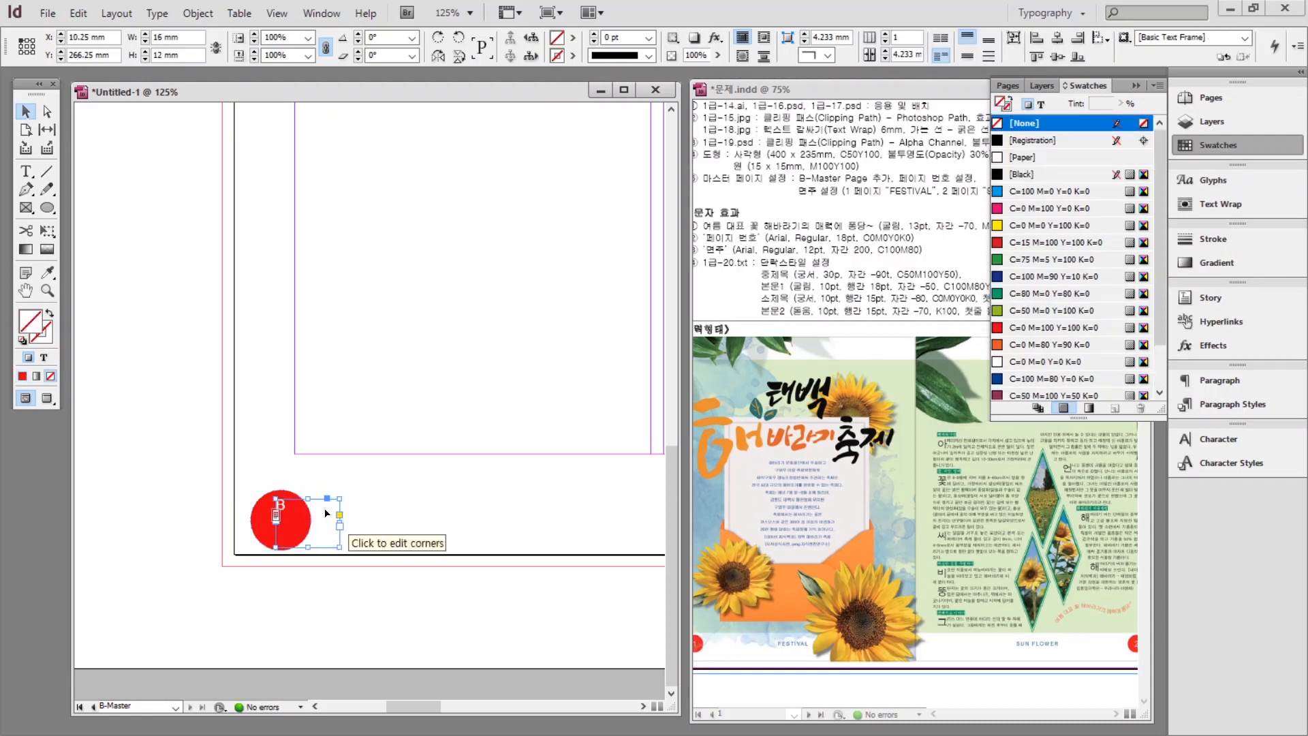
left_click_drag(340, 548, 336, 537)
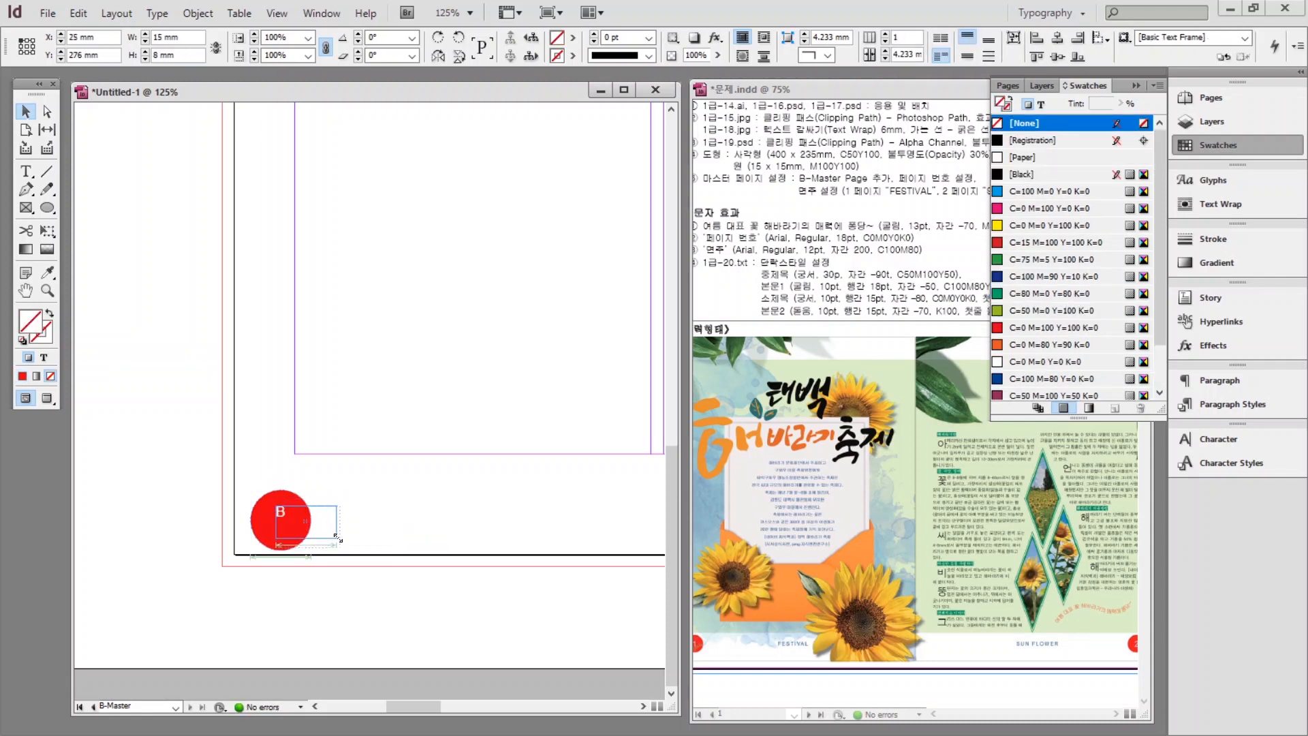
key("t")
left_click(1218, 439)
key("ctrl+a")
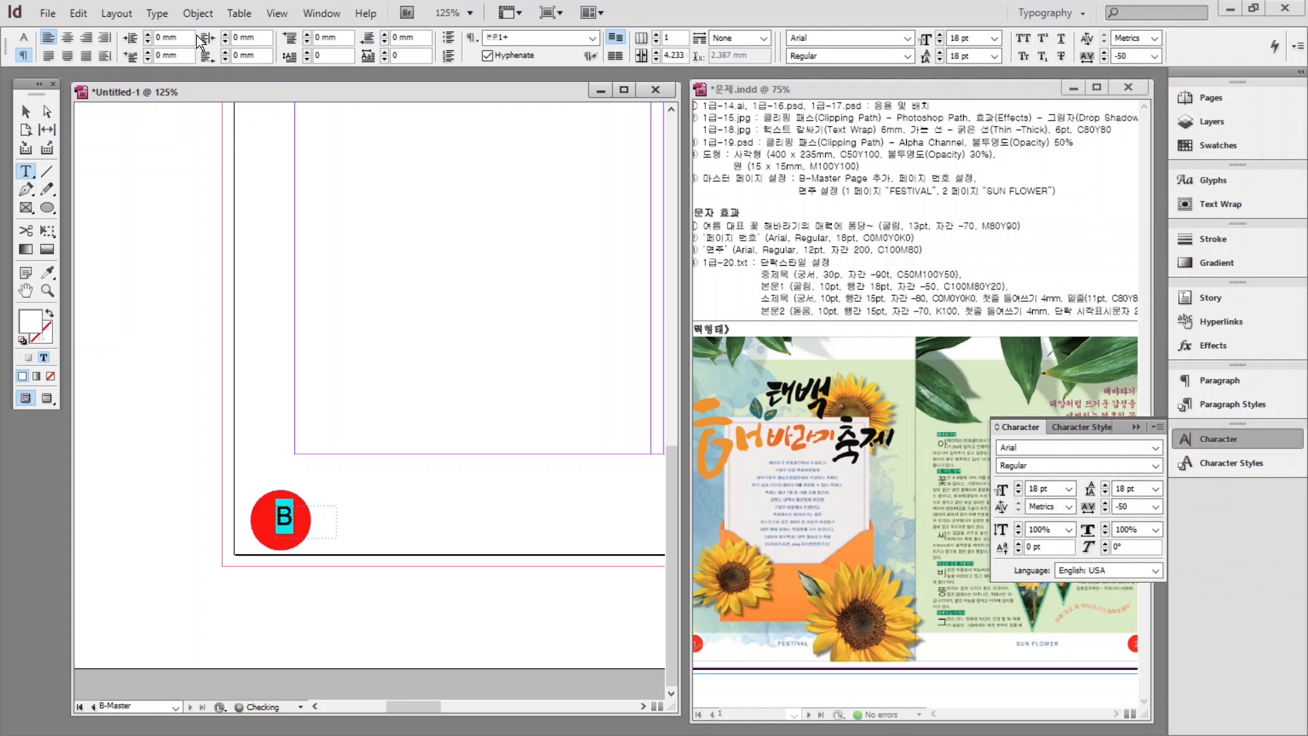
key("Escape")
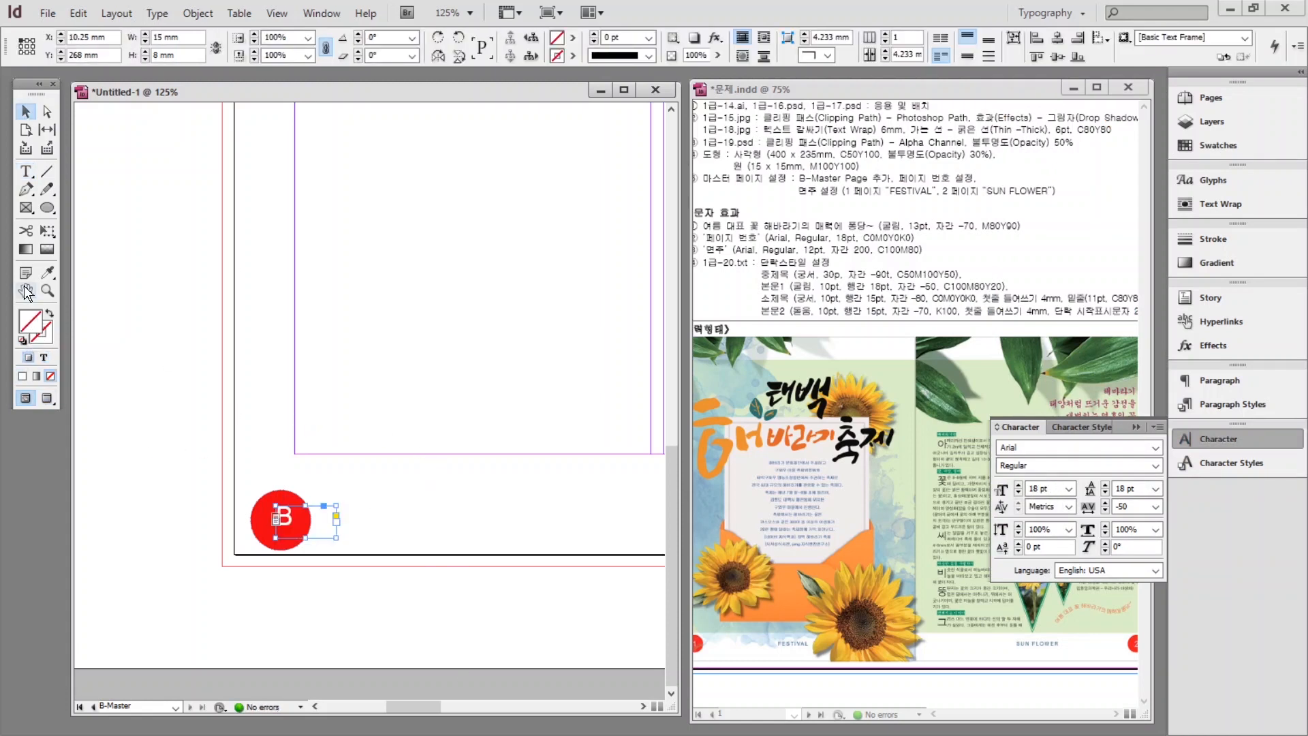
left_click(375, 366)
key("ctrl+1")
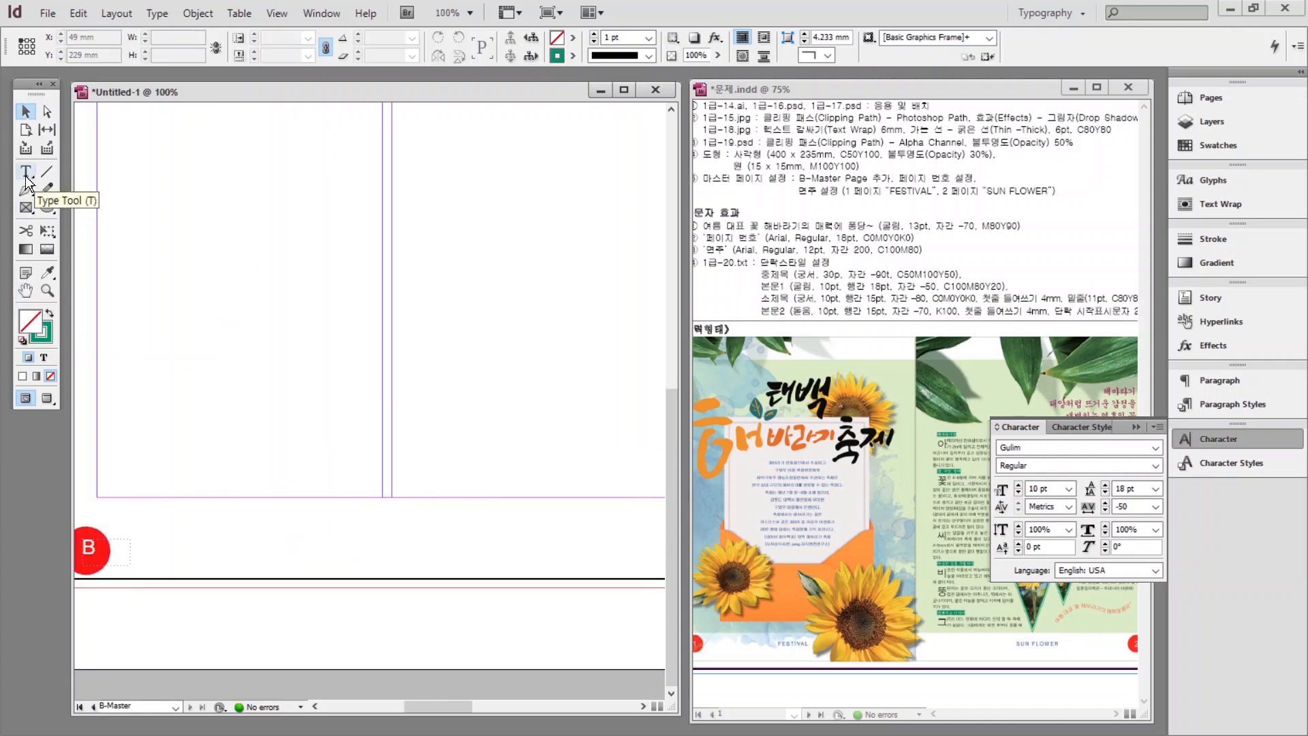
Draw a wide footer text frame beside the circle and type FESTIVAL.
left_click(26, 171)
left_click_drag(262, 518, 531, 556)
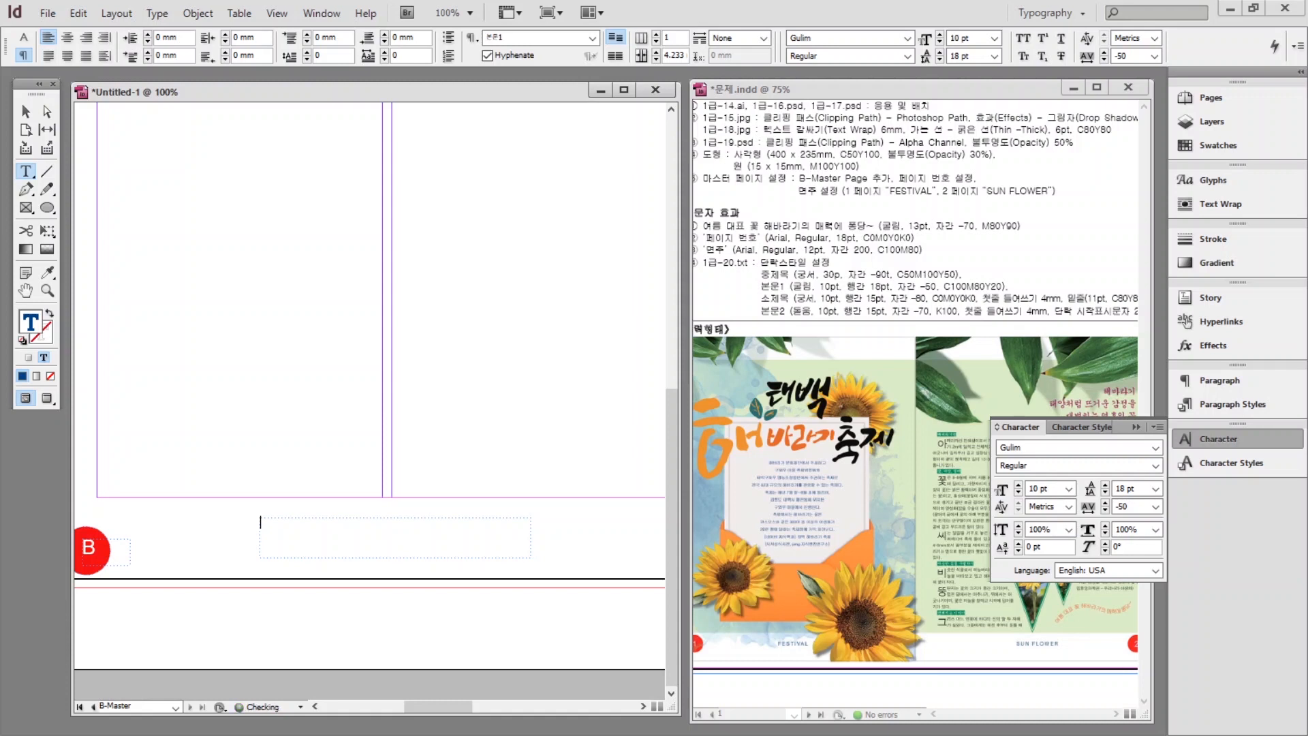
key("Caps_Lock")
type("FESTIVAL")
Format FESTIVAL as Arial 12 pt with tracking 200.
key("ctrl+a")
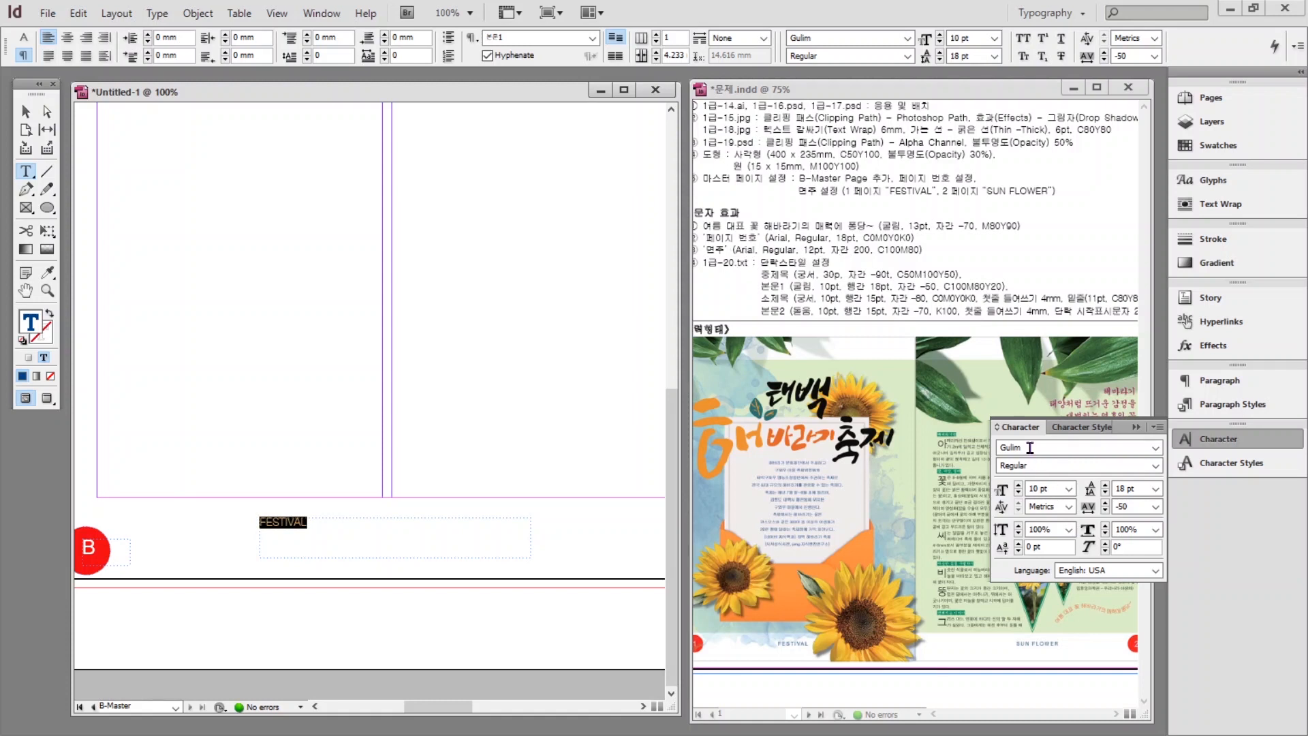
left_click_drag(1031, 447, 950, 449)
type("Arial")
key("Return")
left_click(1019, 485)
left_click(1019, 485)
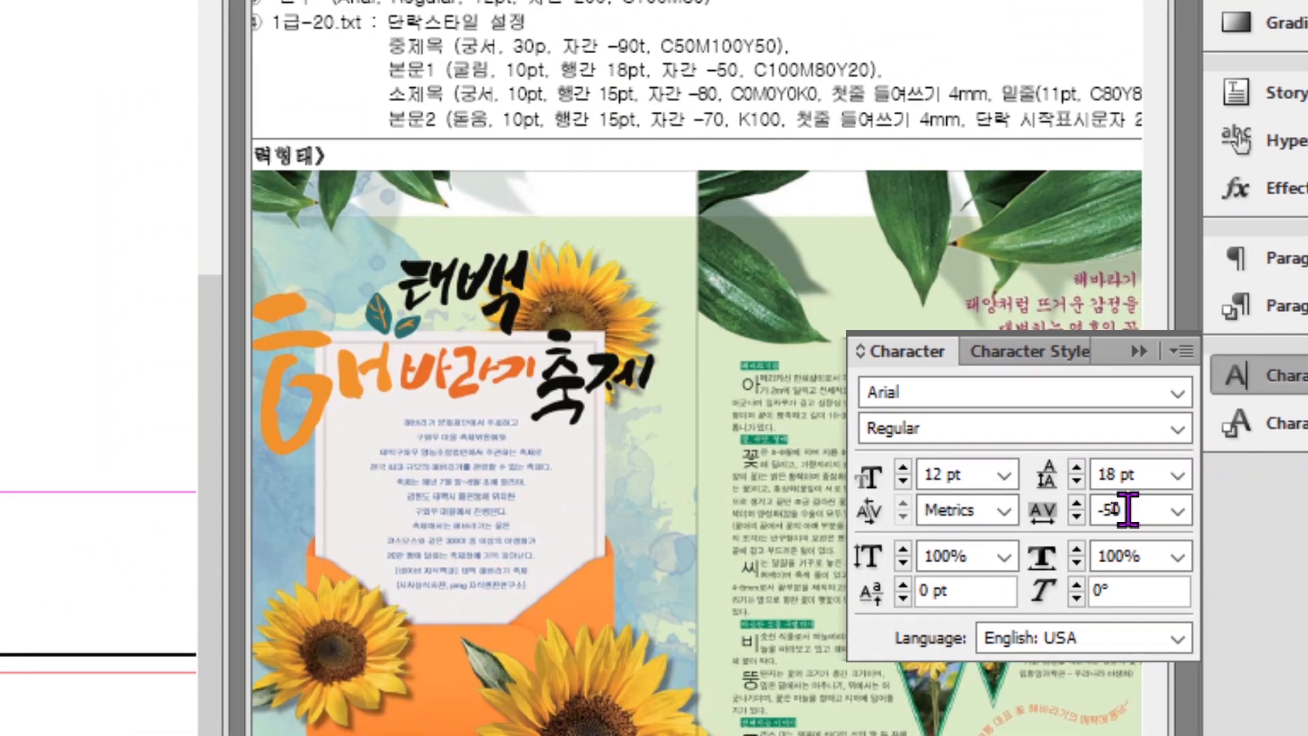
double_click(1107, 506)
type("200")
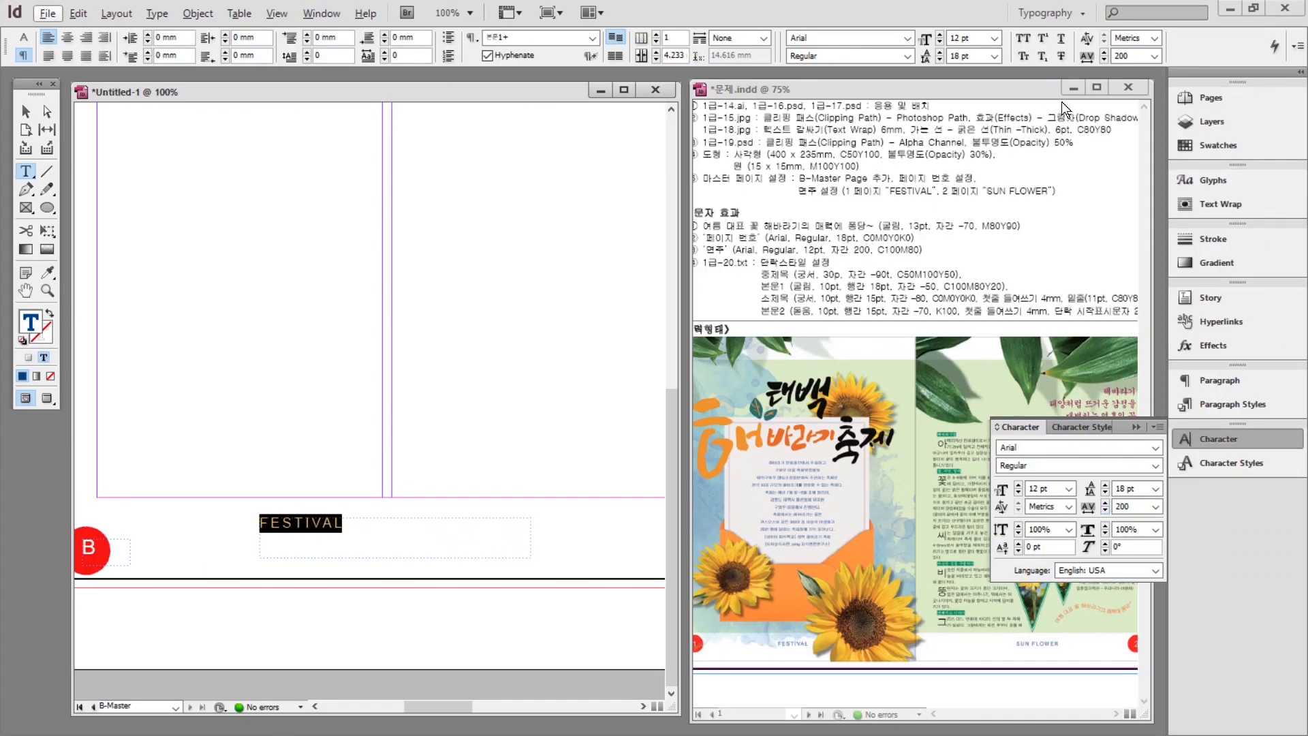
Colour FESTIVAL C=100 M=80 Y=0 K=0 and centre it in its frame.
left_click(1225, 144)
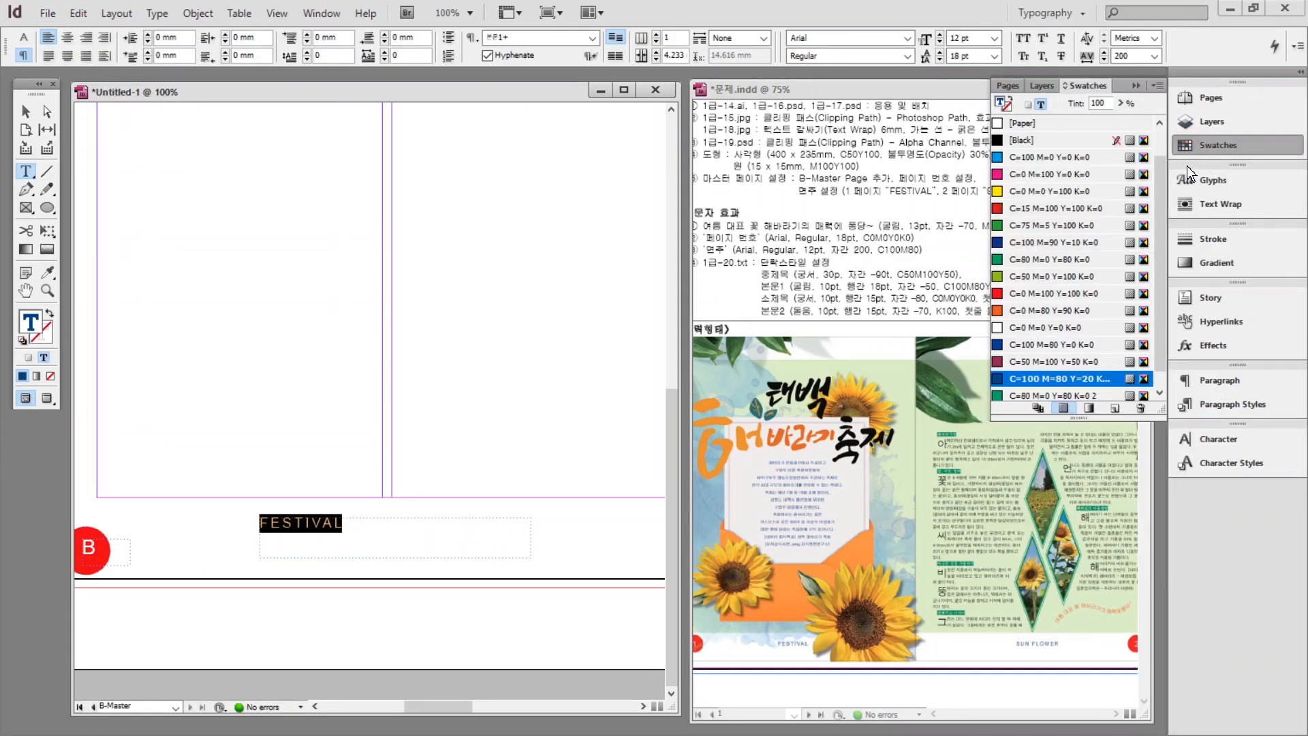
scroll(1058, 287, "down", 1)
left_click(1046, 338)
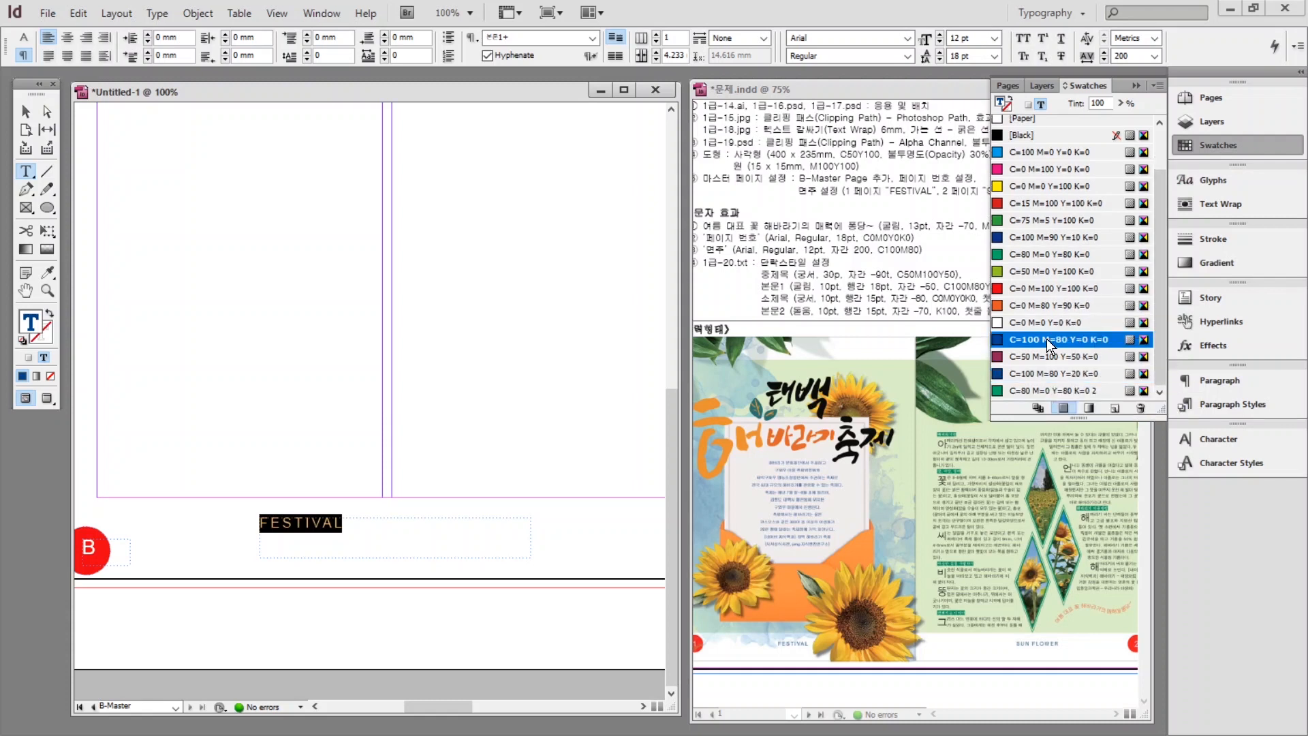
left_click(69, 38)
Lower the FESTIVAL frame's top edge and fit the whole spread in the window.
left_click(26, 111)
left_click_drag(395, 518, 394, 539)
left_click(443, 436)
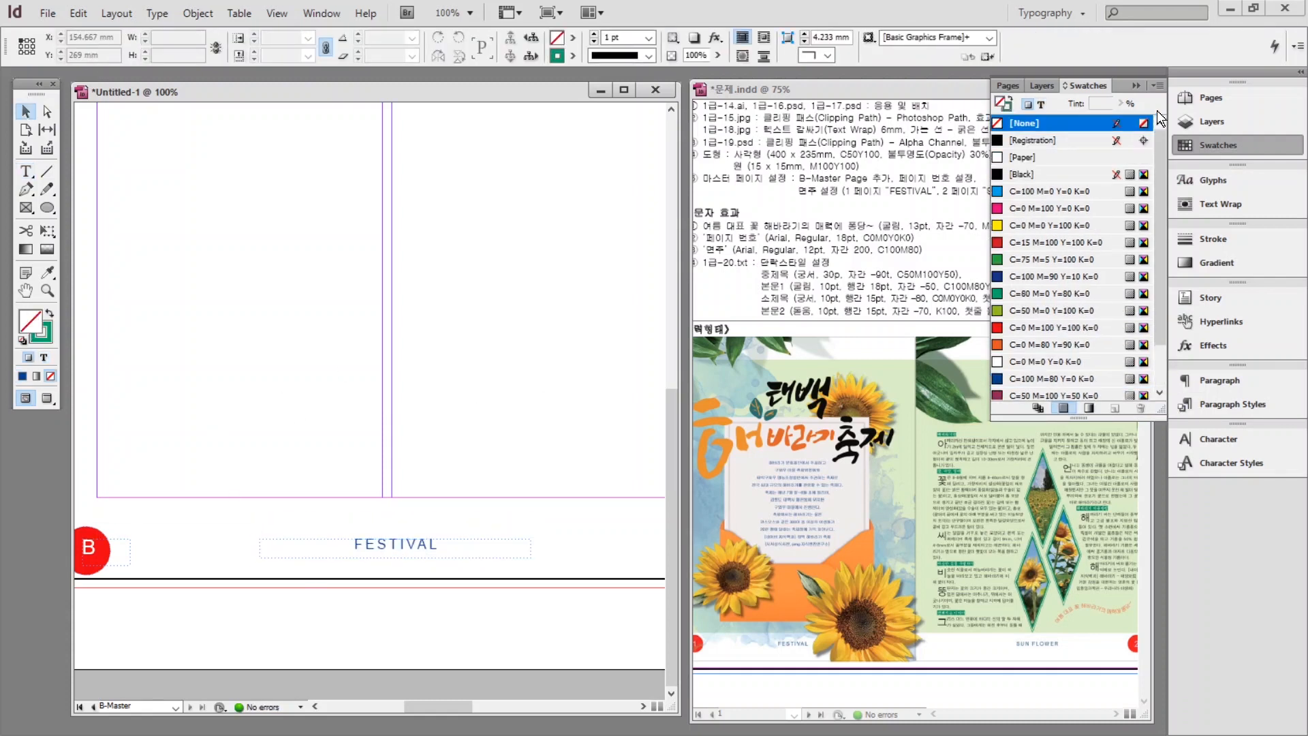
double_click(26, 290)
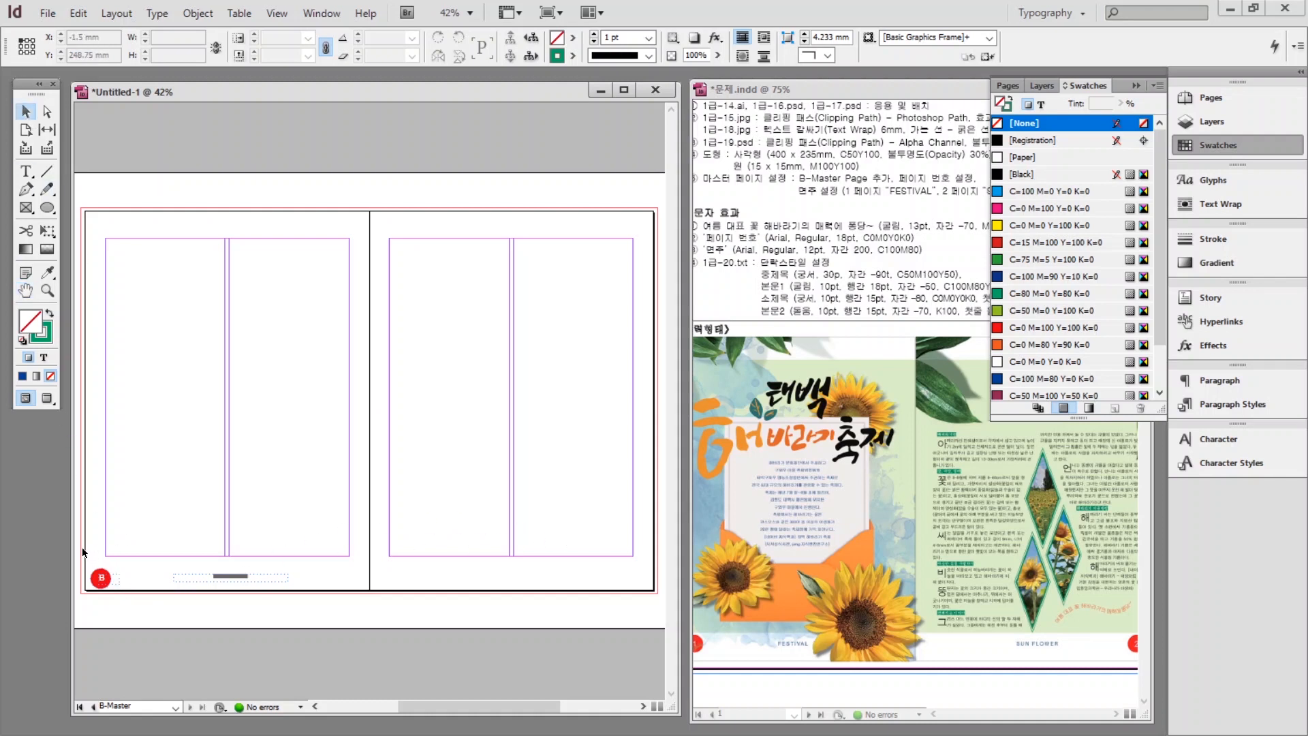
Copy the red B page-number circle and footer frame onto the right page.
scroll(81, 547, "left", 1)
left_click(121, 578)
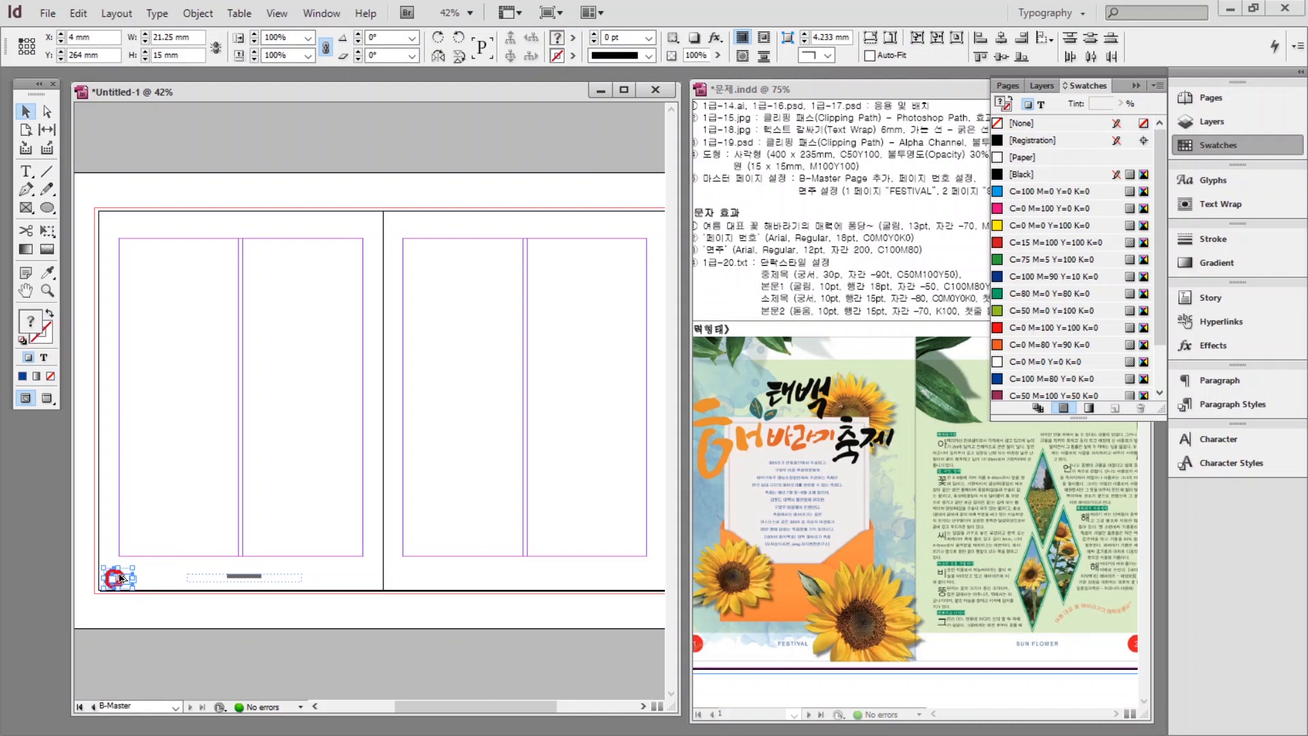
left_click_drag(120, 578, 647, 583)
left_click(293, 576)
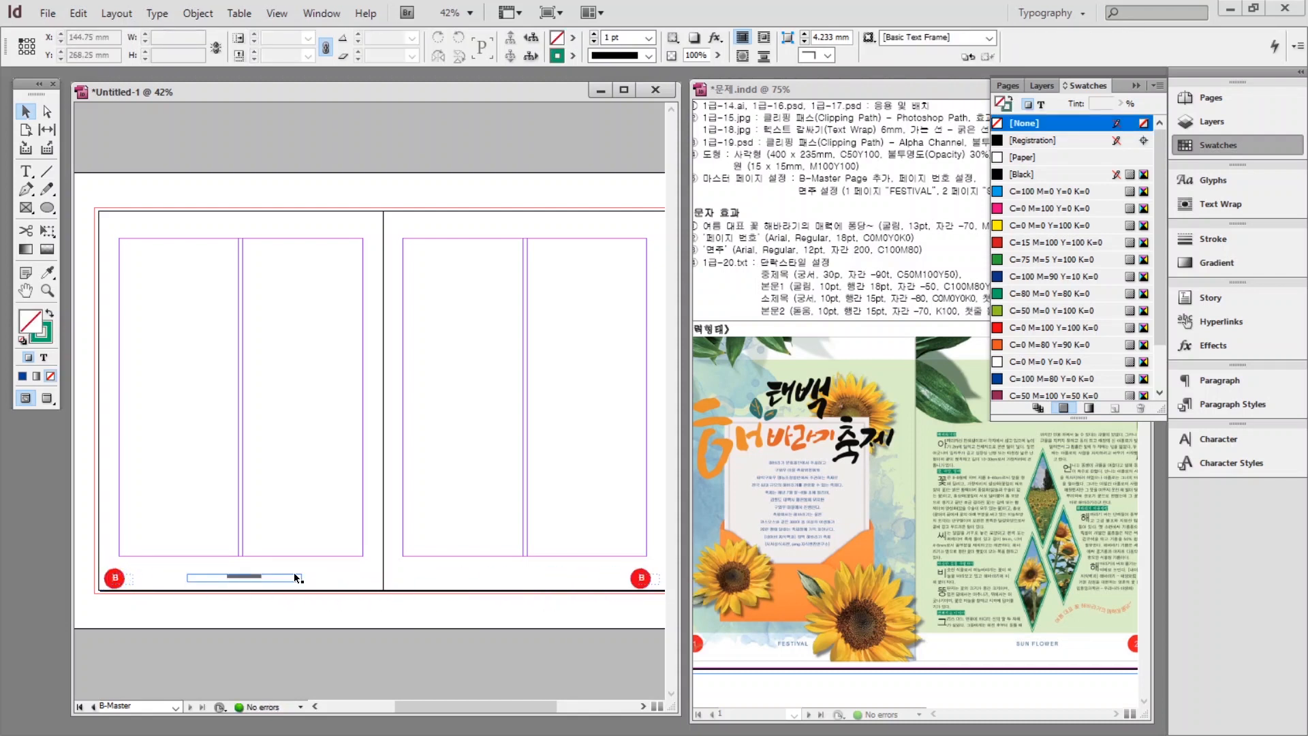
left_click_drag(295, 577, 575, 576)
Replace the copied footer text FESTIVAL with SUN FLOWER.
key("ctrl+1")
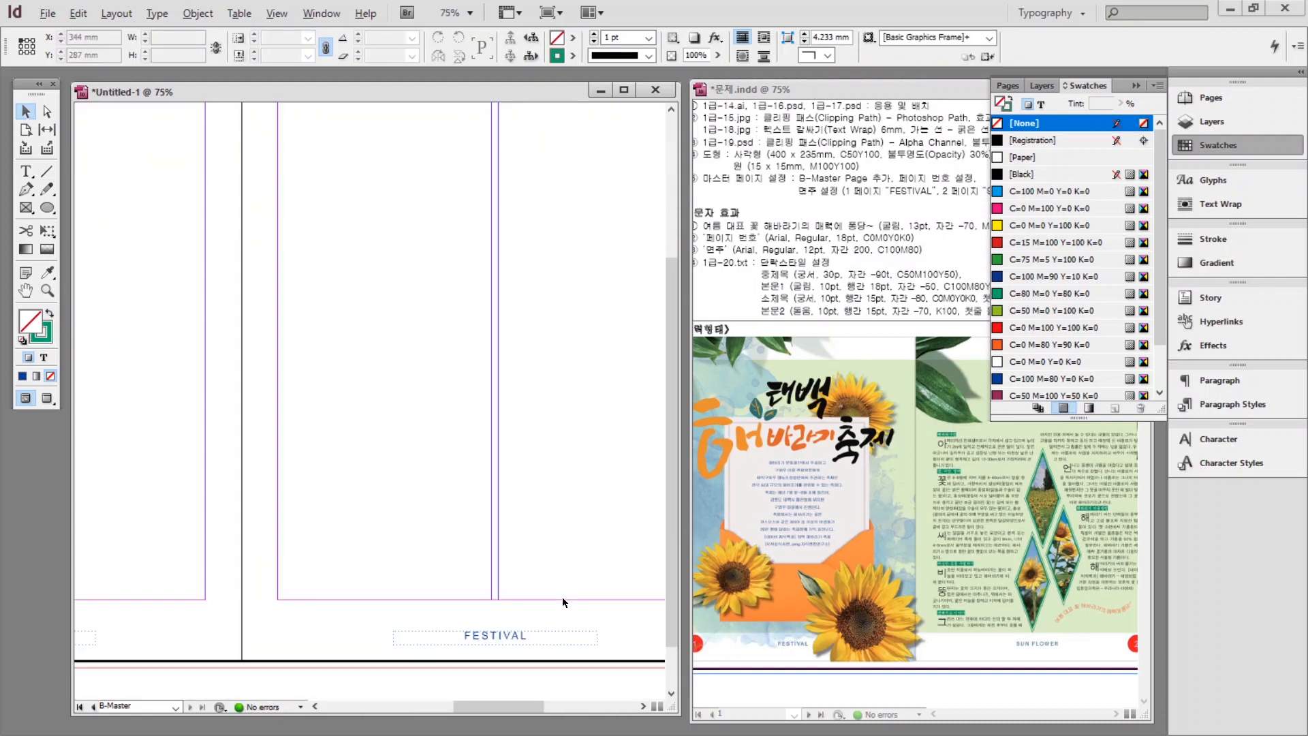
double_click(262, 543)
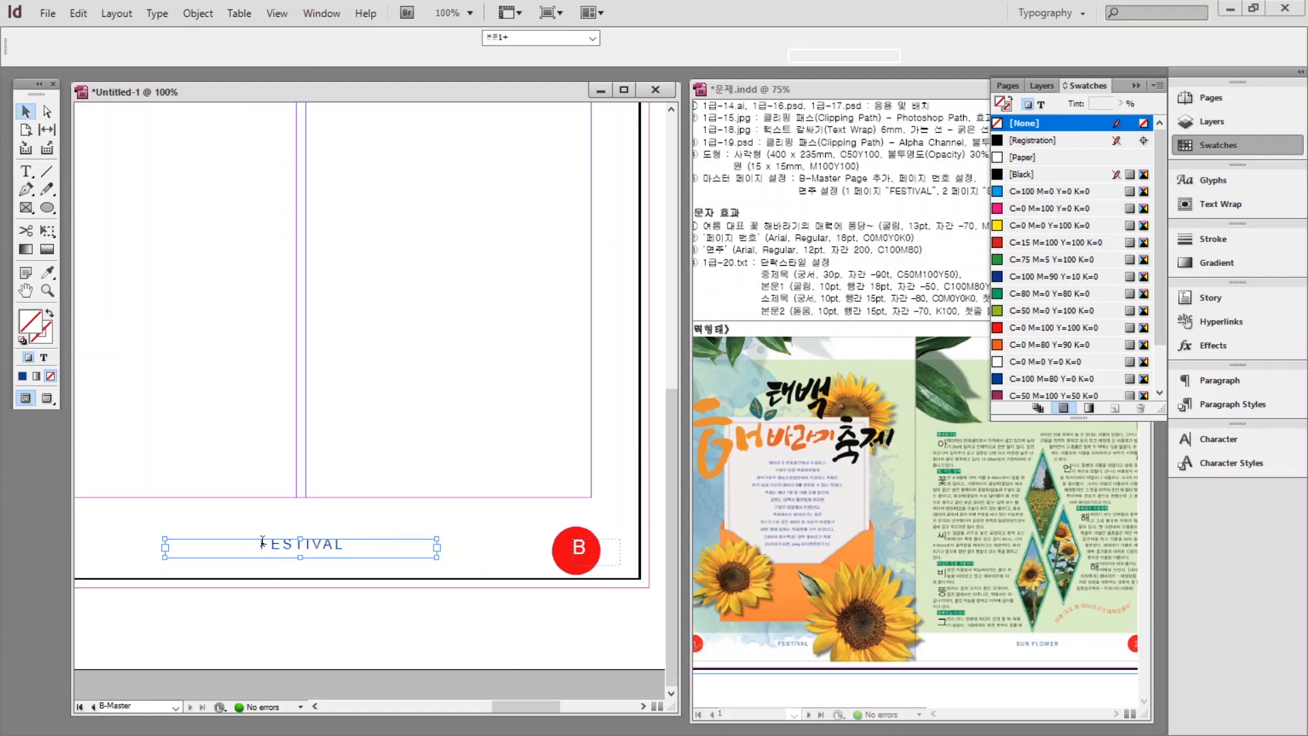
left_click_drag(262, 543, 397, 543)
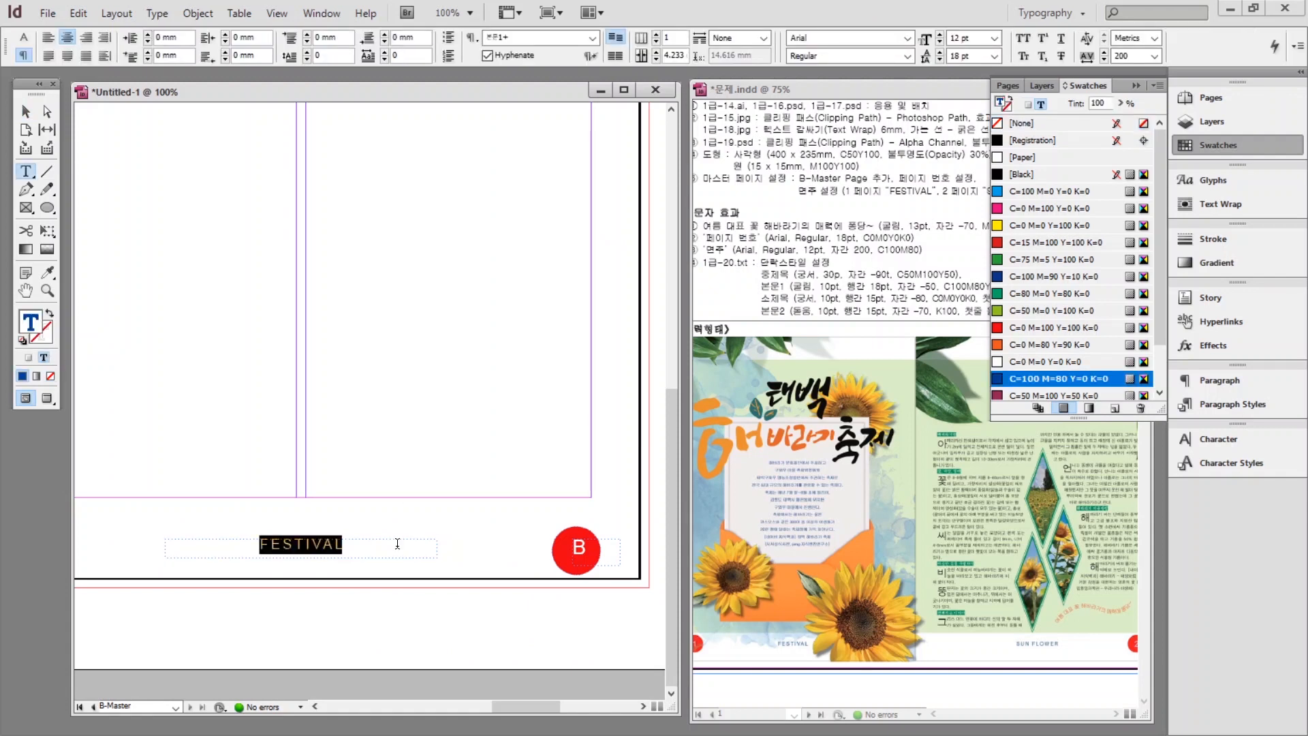
type("SUN FLOWER")
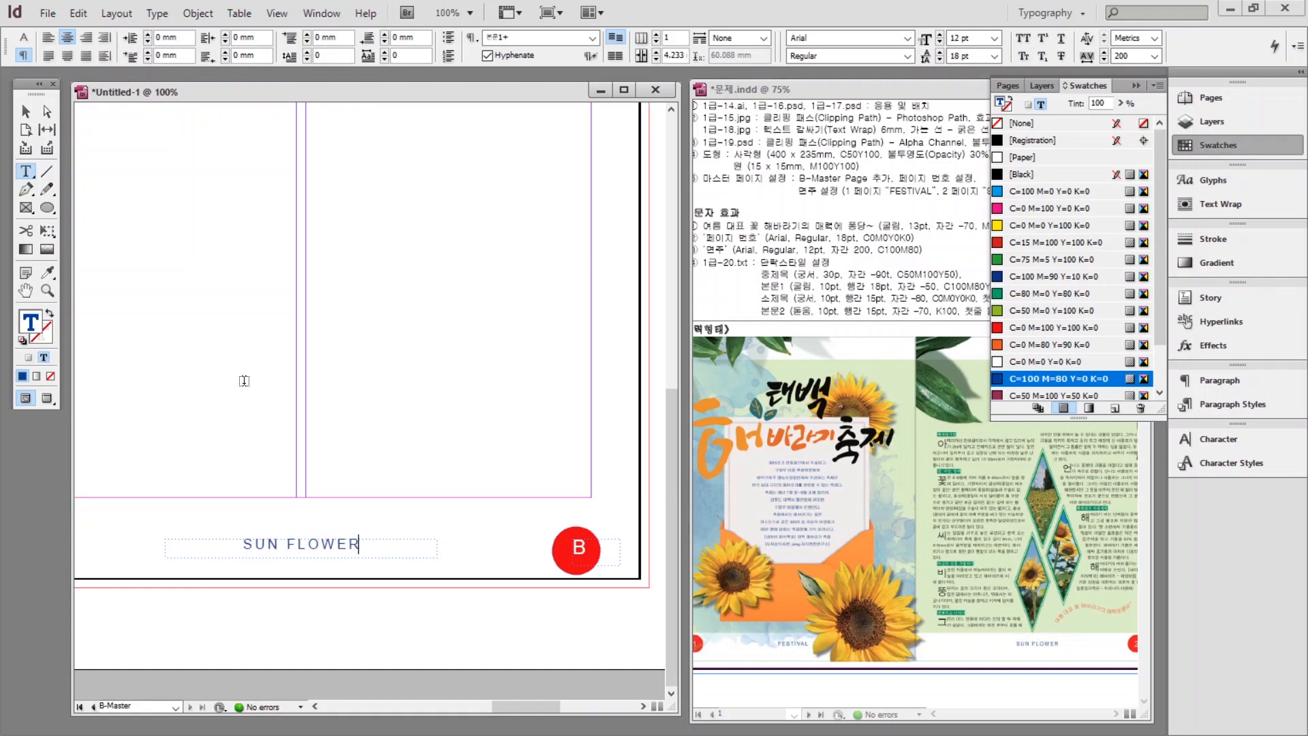
Fit the spread in view, then switch to document pages 1–2 and deselect.
key("ctrl+alt+0")
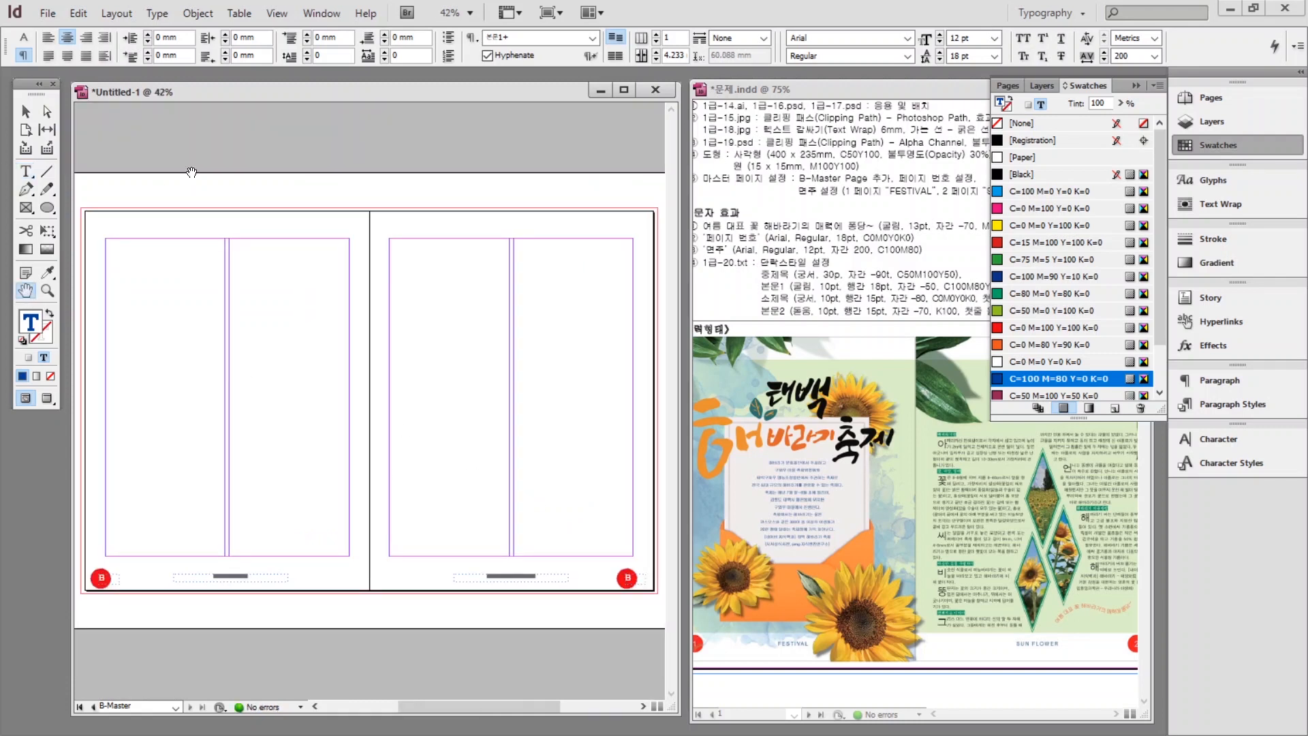
left_click(1195, 142)
left_click(1189, 99)
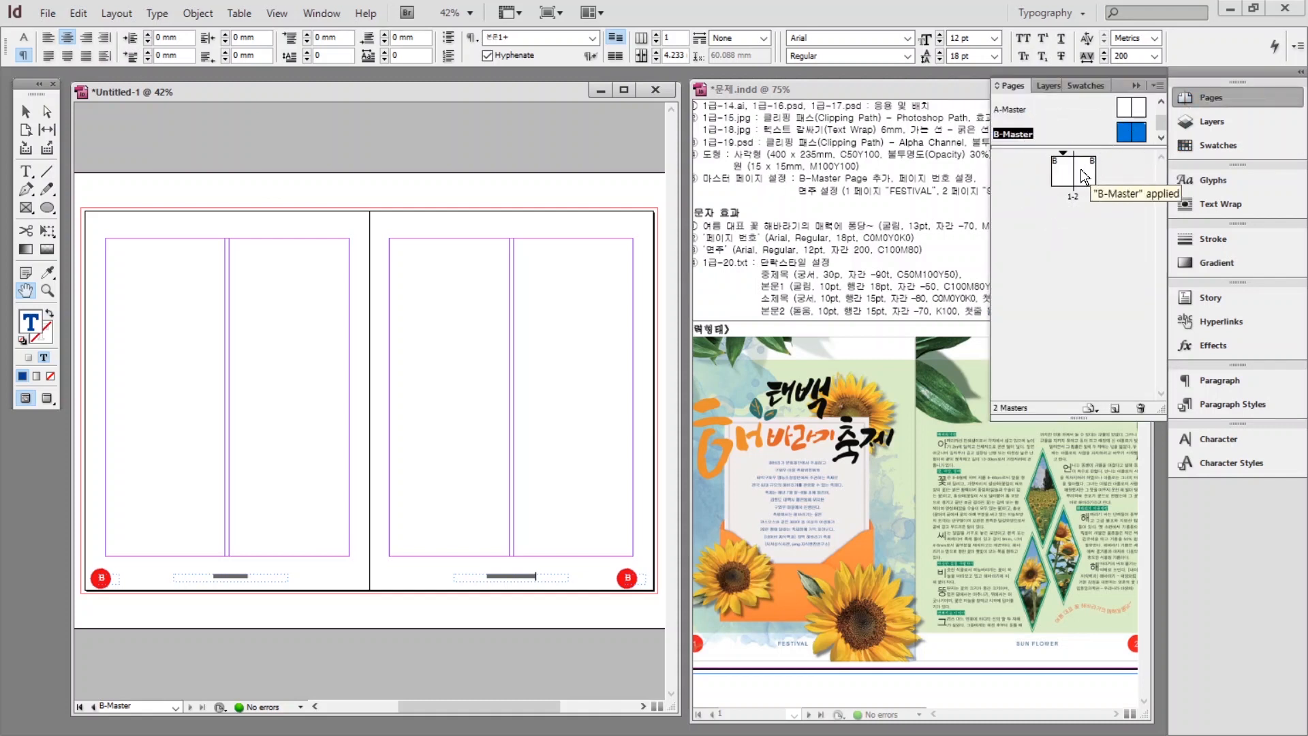
double_click(1080, 169)
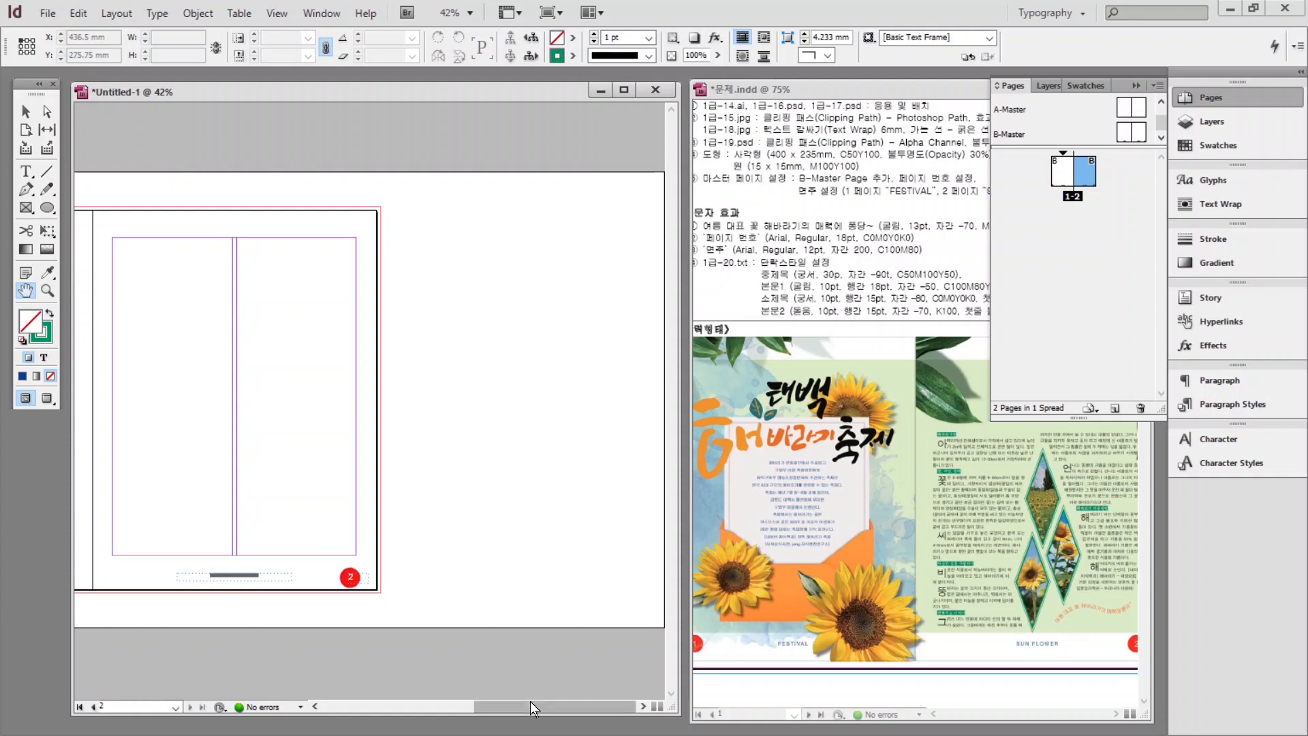
left_click_drag(530, 706, 438, 706)
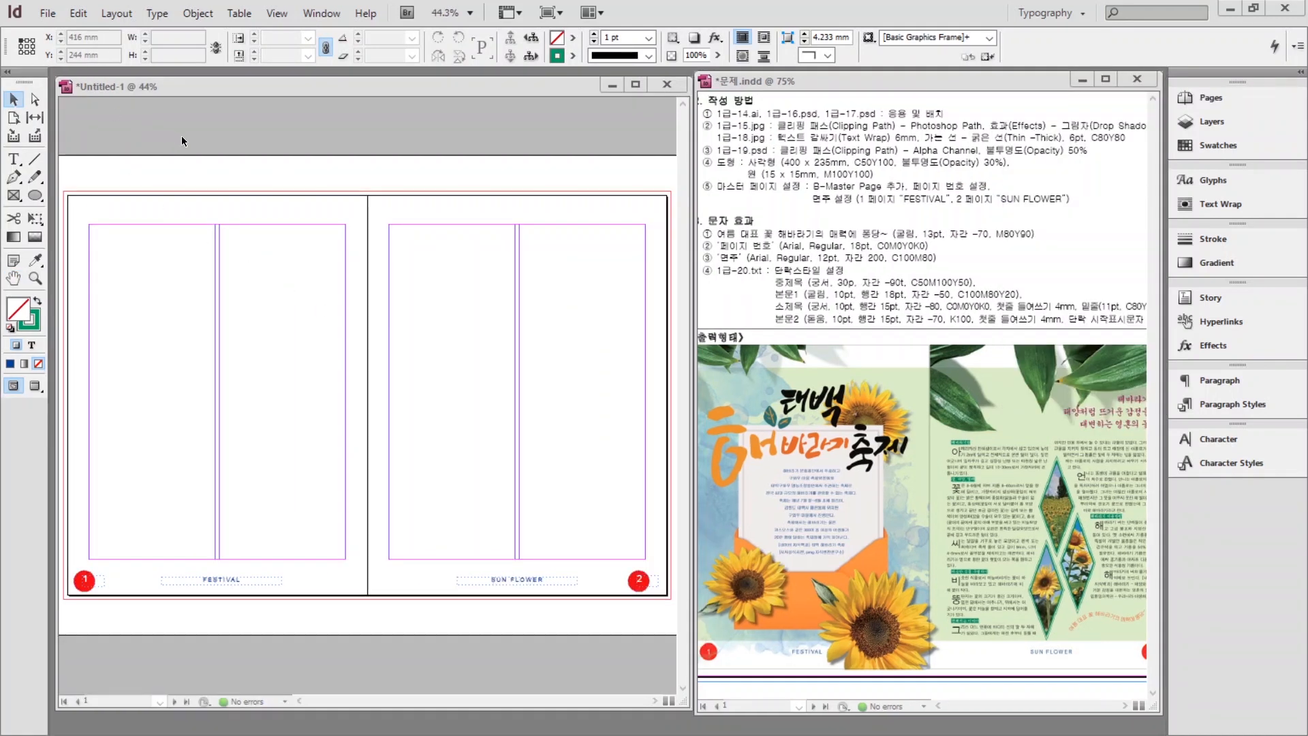
left_click(200, 164)
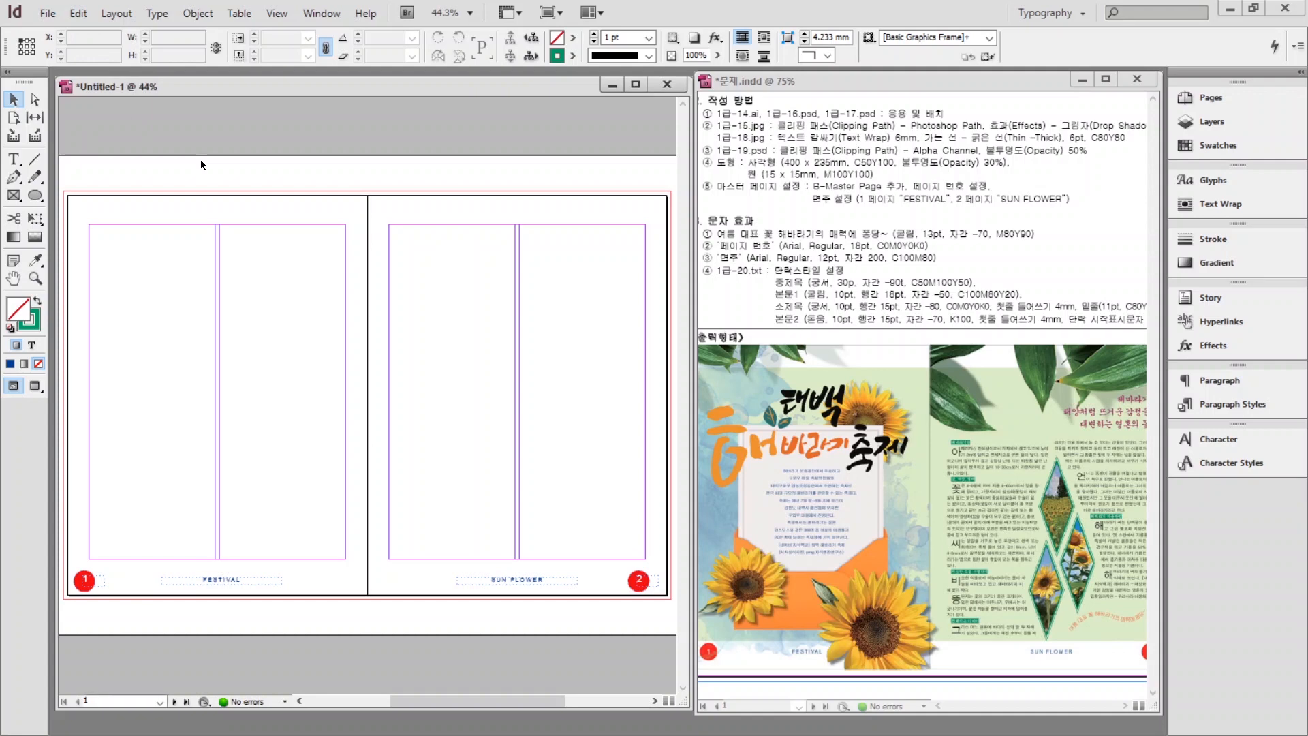
Place the 1급-14.ai title artwork from the GTQ image folder at the top of page 1.
key("ctrl+d")
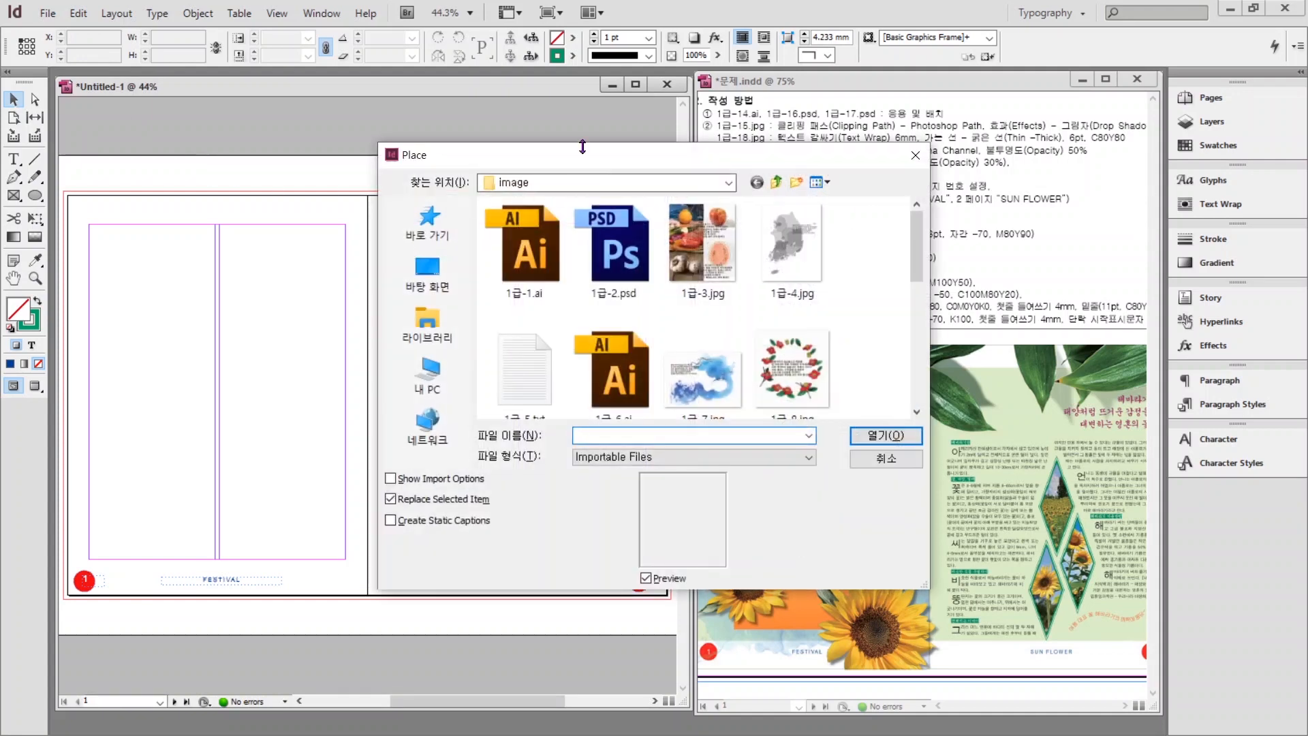
left_click(414, 328)
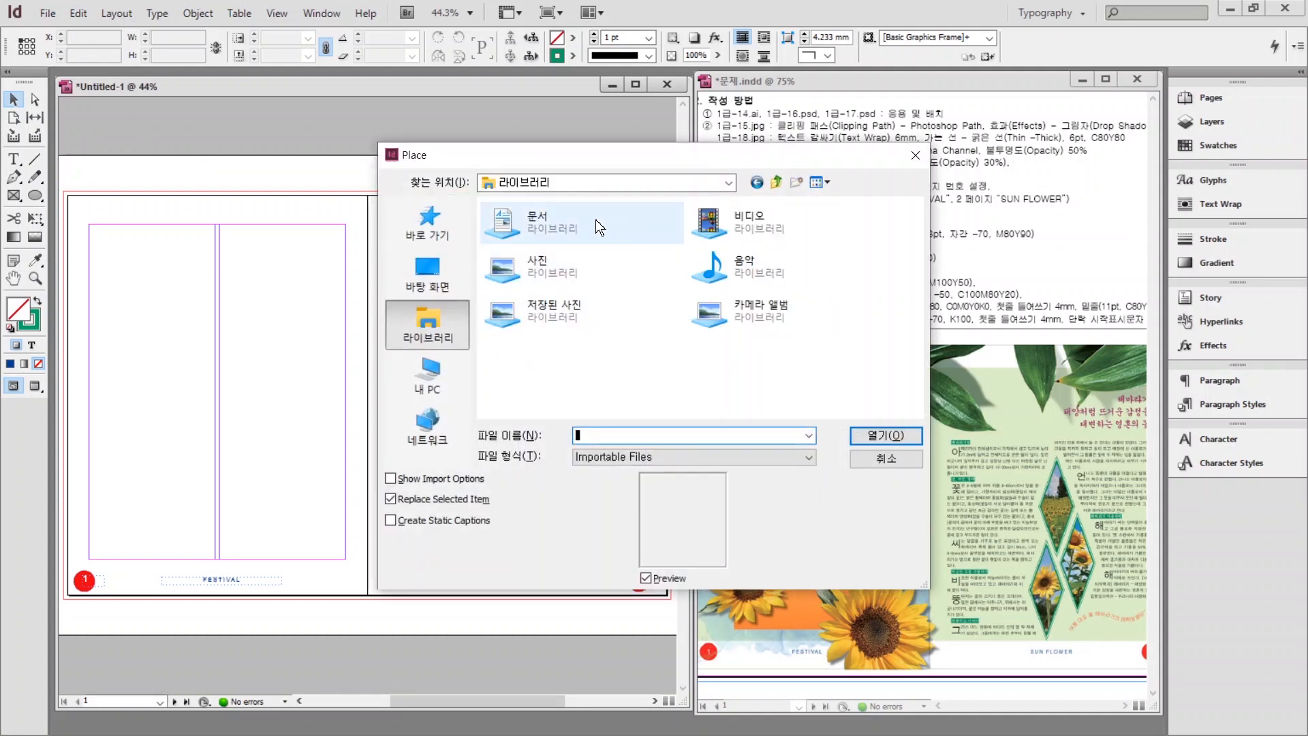
double_click(534, 230)
double_click(510, 277)
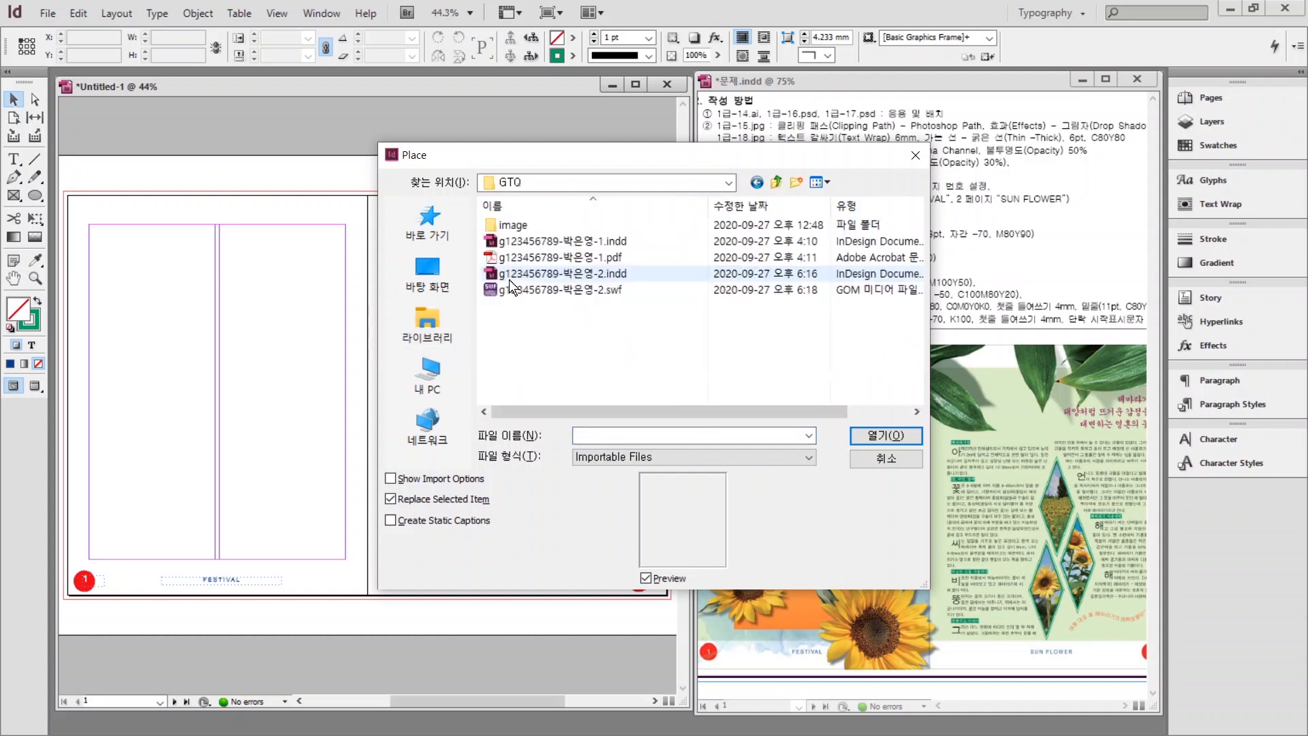
double_click(509, 225)
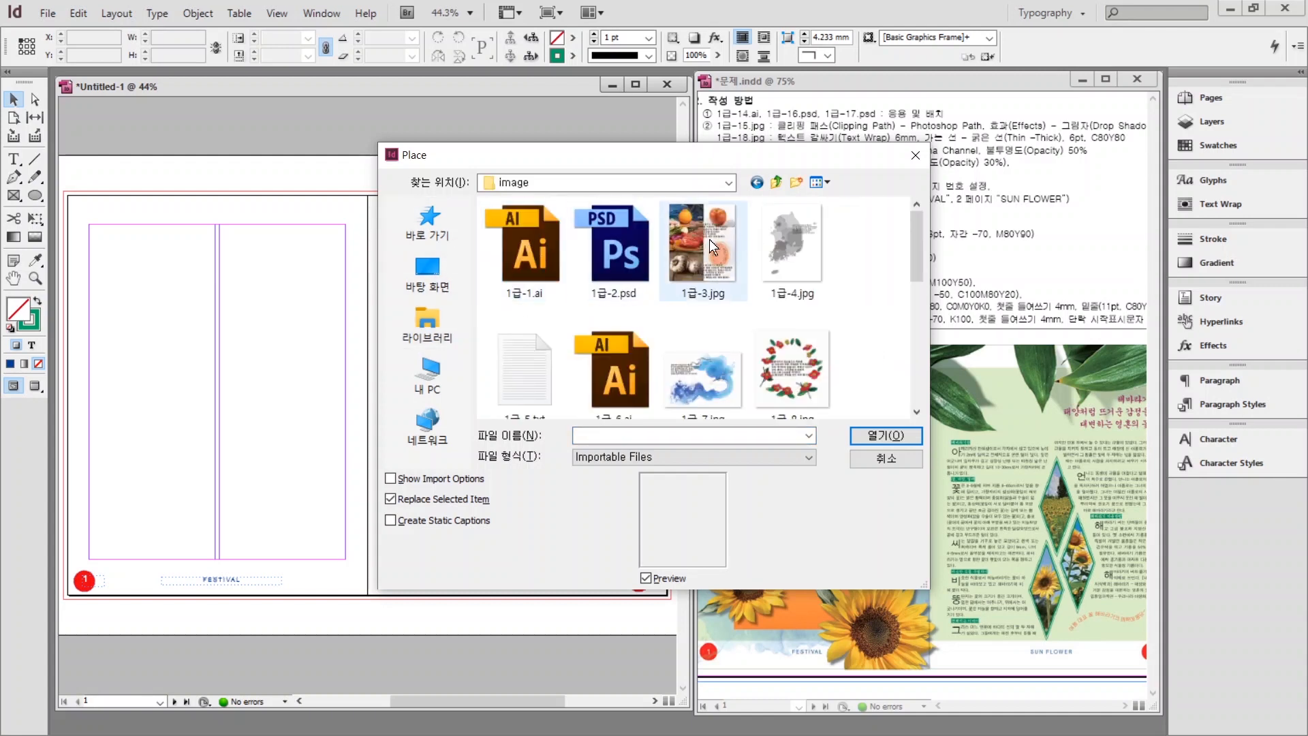
scroll(700, 300, "down", 3)
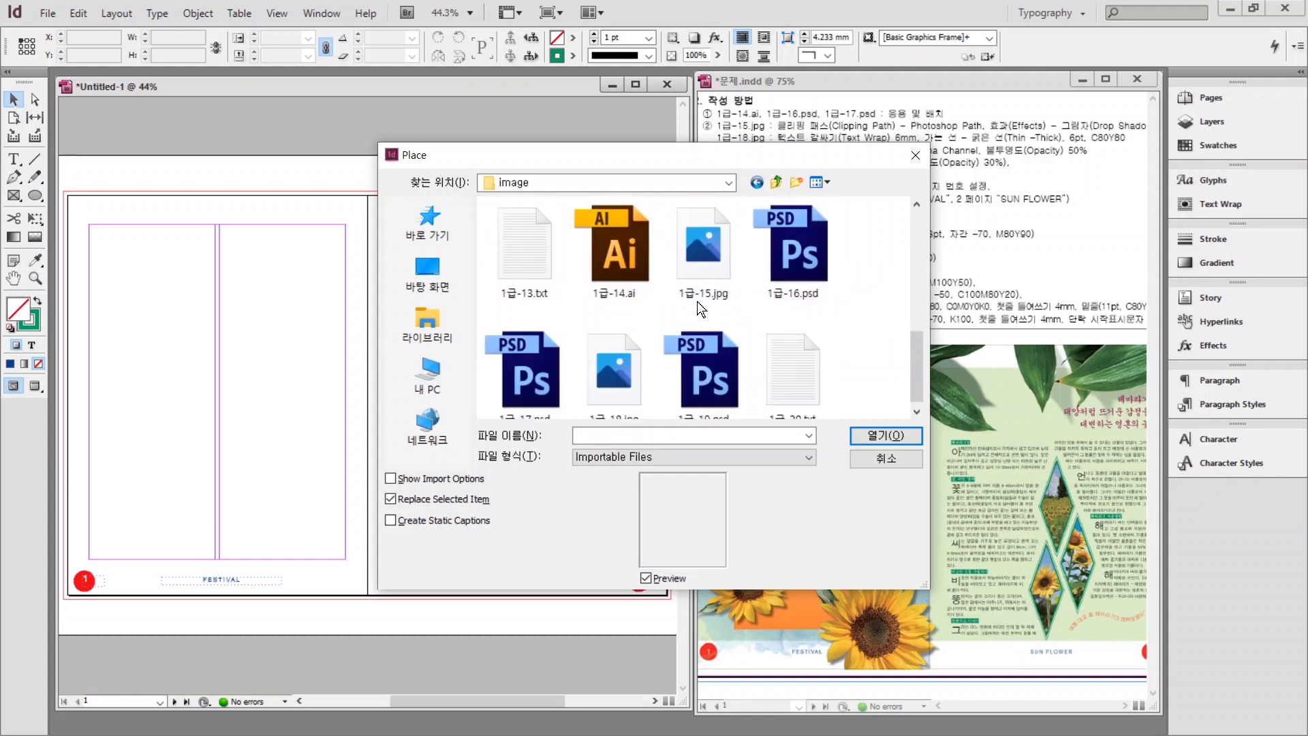
left_click(612, 262)
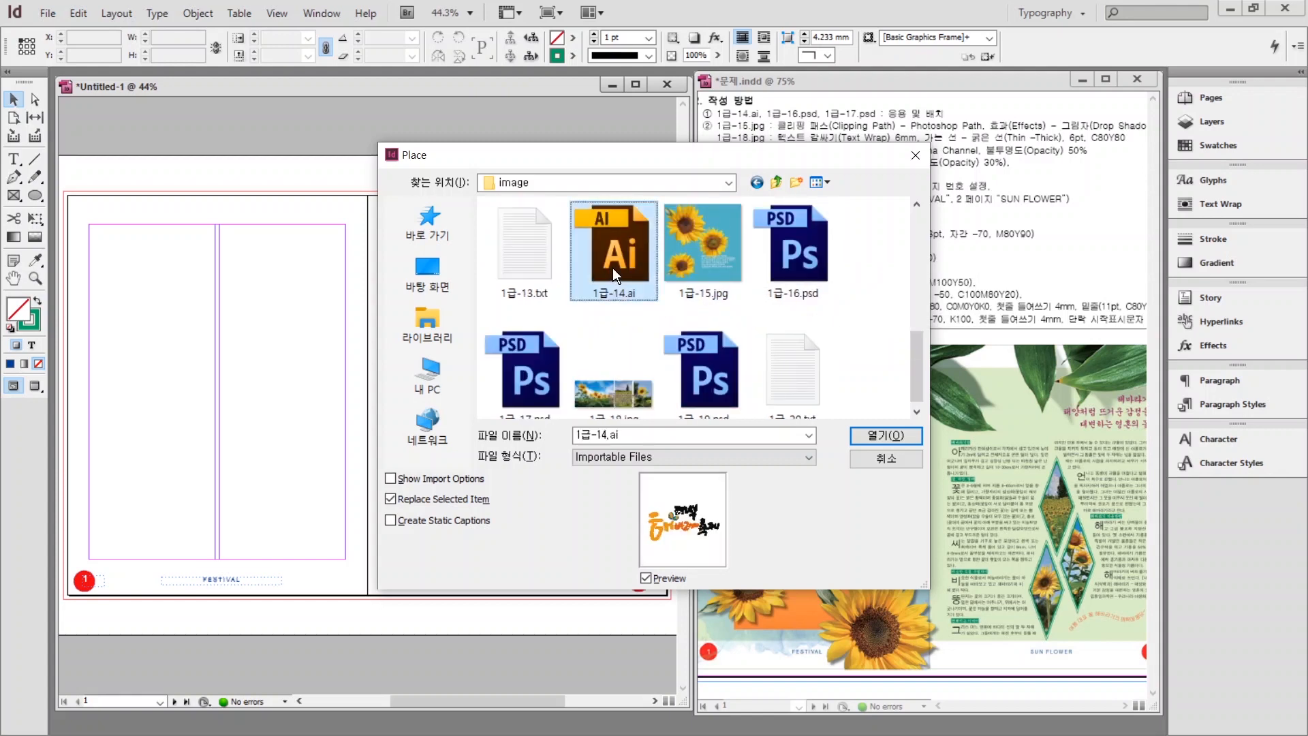
left_click(871, 436)
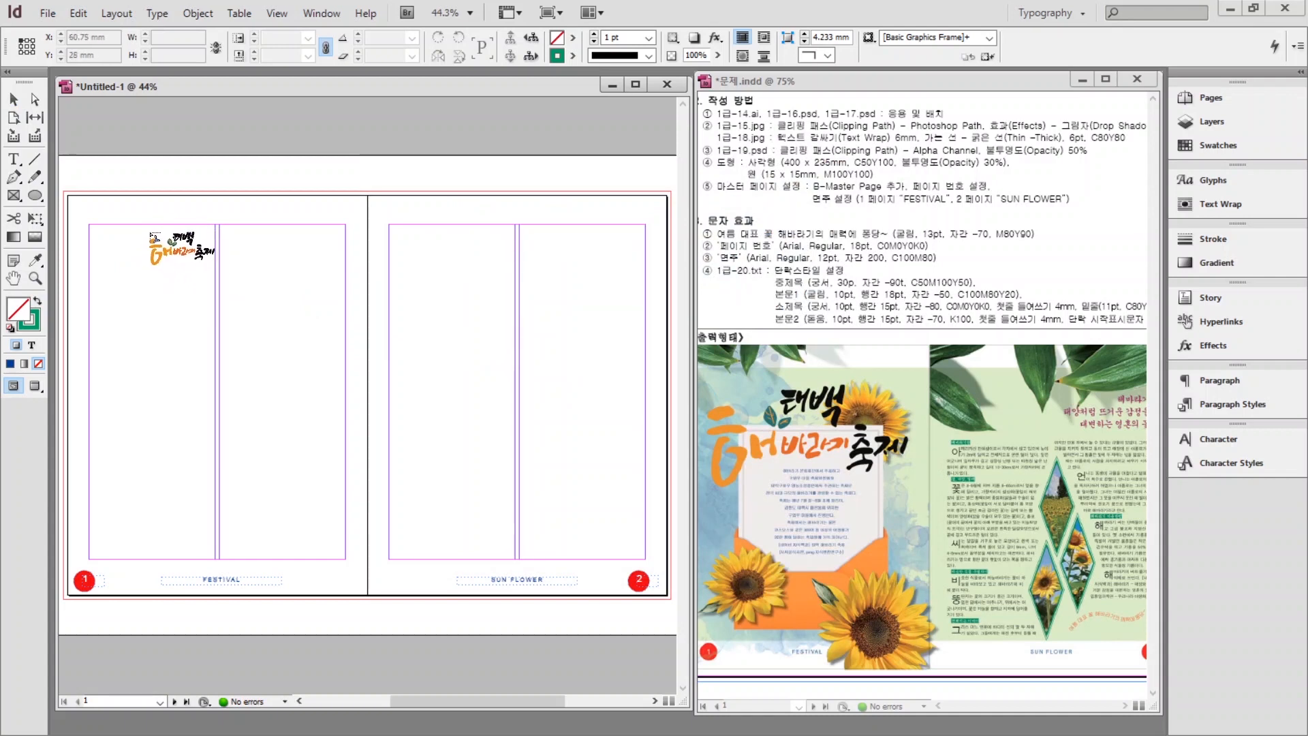
left_click_drag(120, 219, 316, 330)
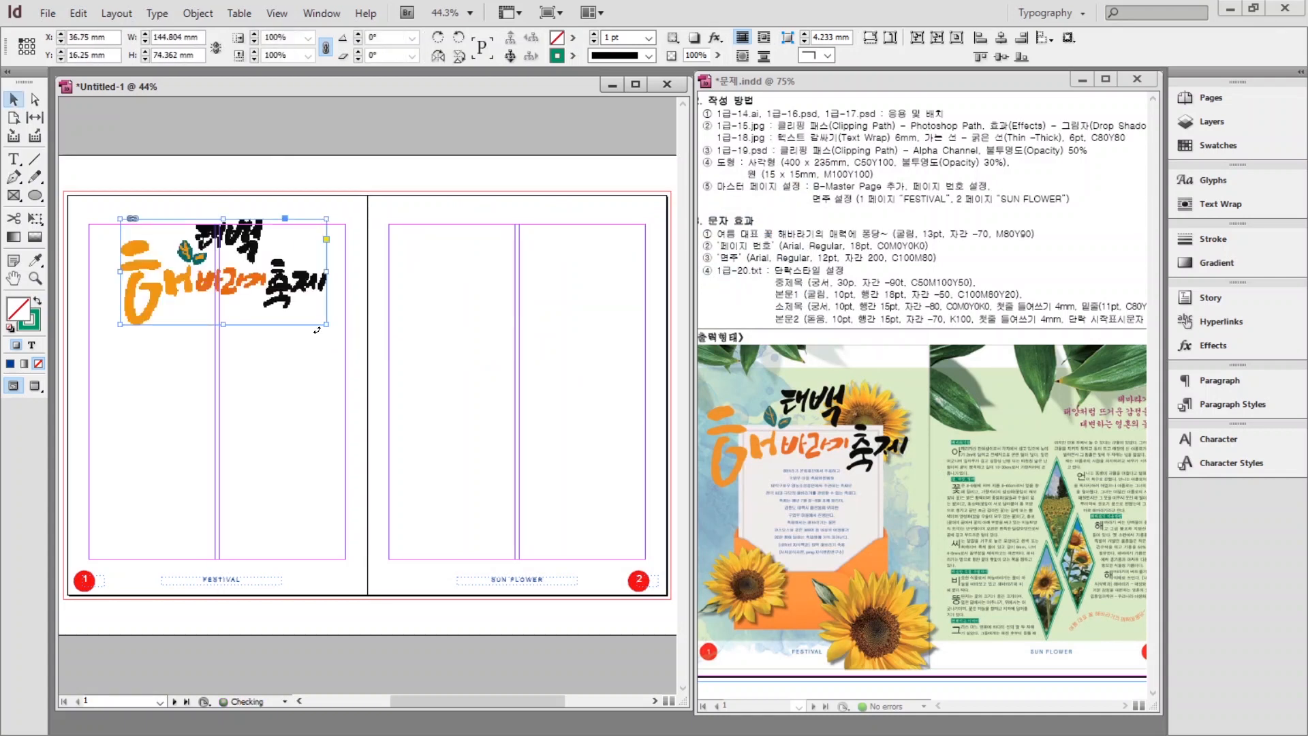
Set the title artwork's Display Performance to High Quality Display.
right_click(159, 288)
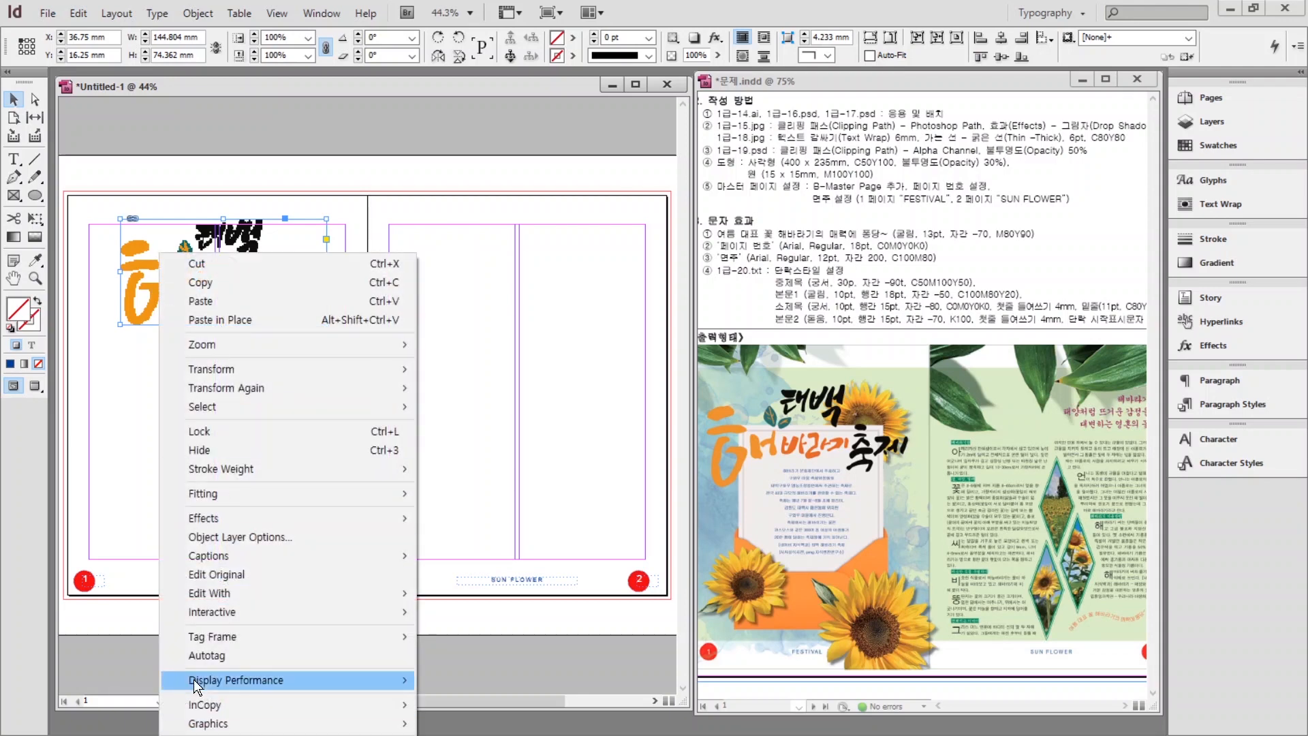
mouse_move(194, 679)
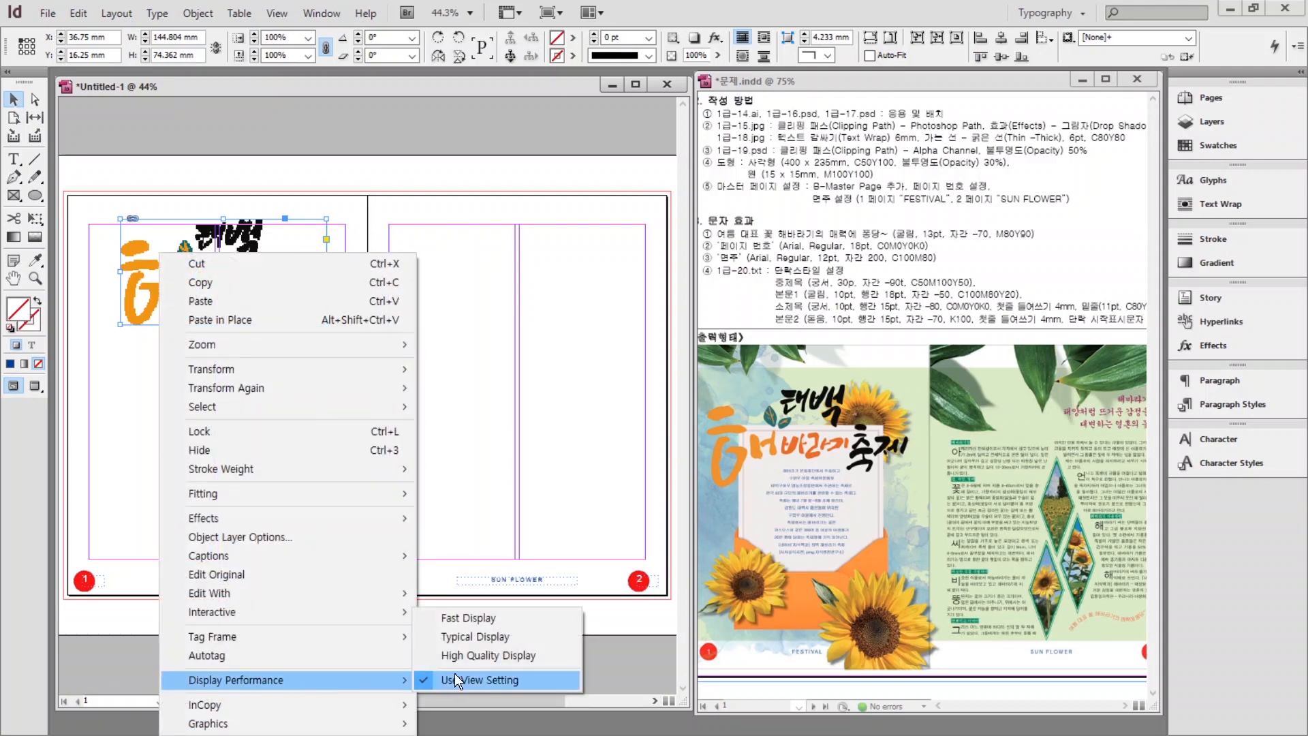
left_click(468, 658)
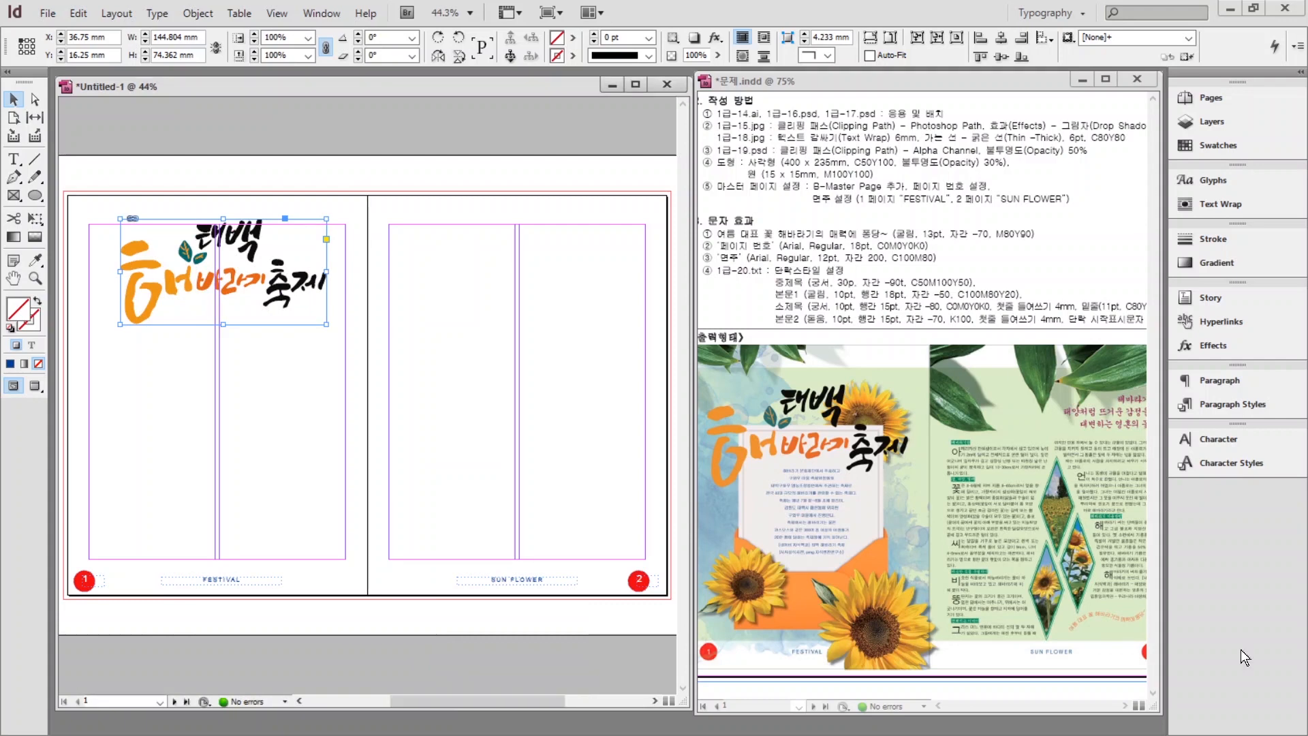
left_click(423, 235)
Place the 1급-15.jpg sunflower image below the title artwork.
key("ctrl+d")
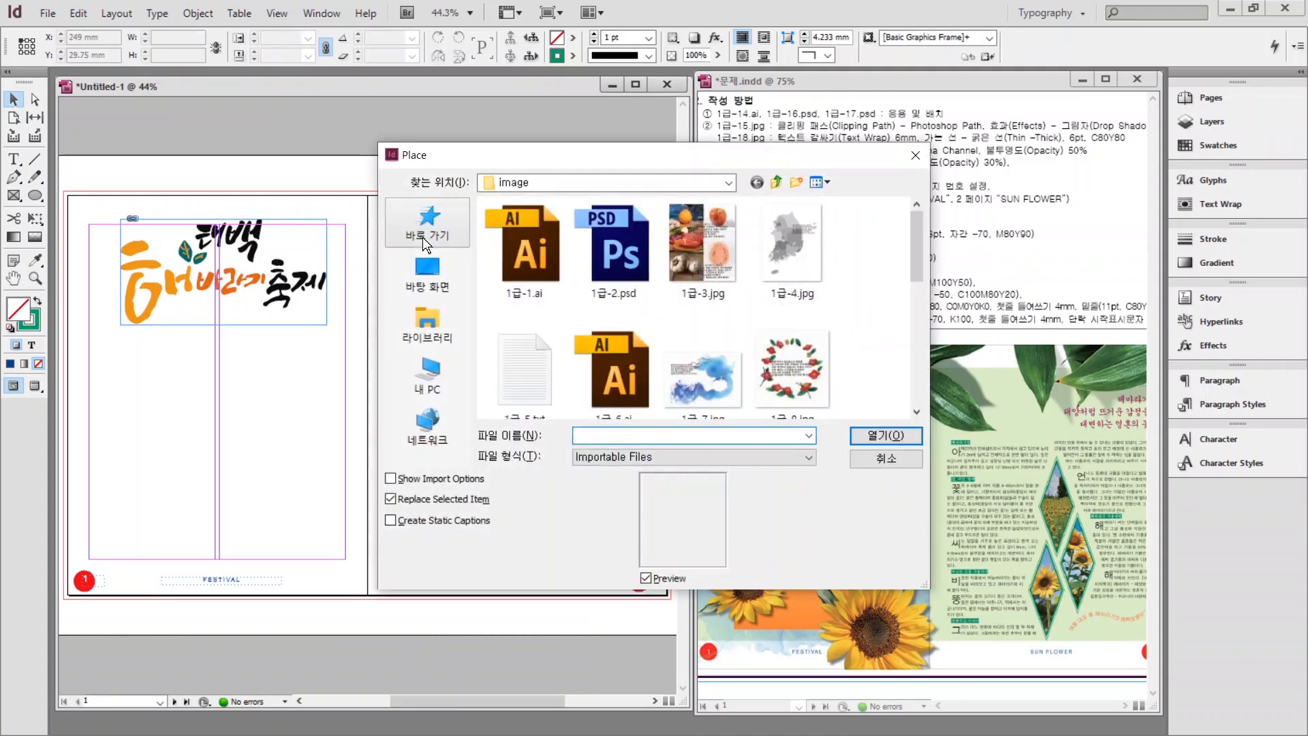
scroll(607, 256, "down", 3)
left_click(741, 400)
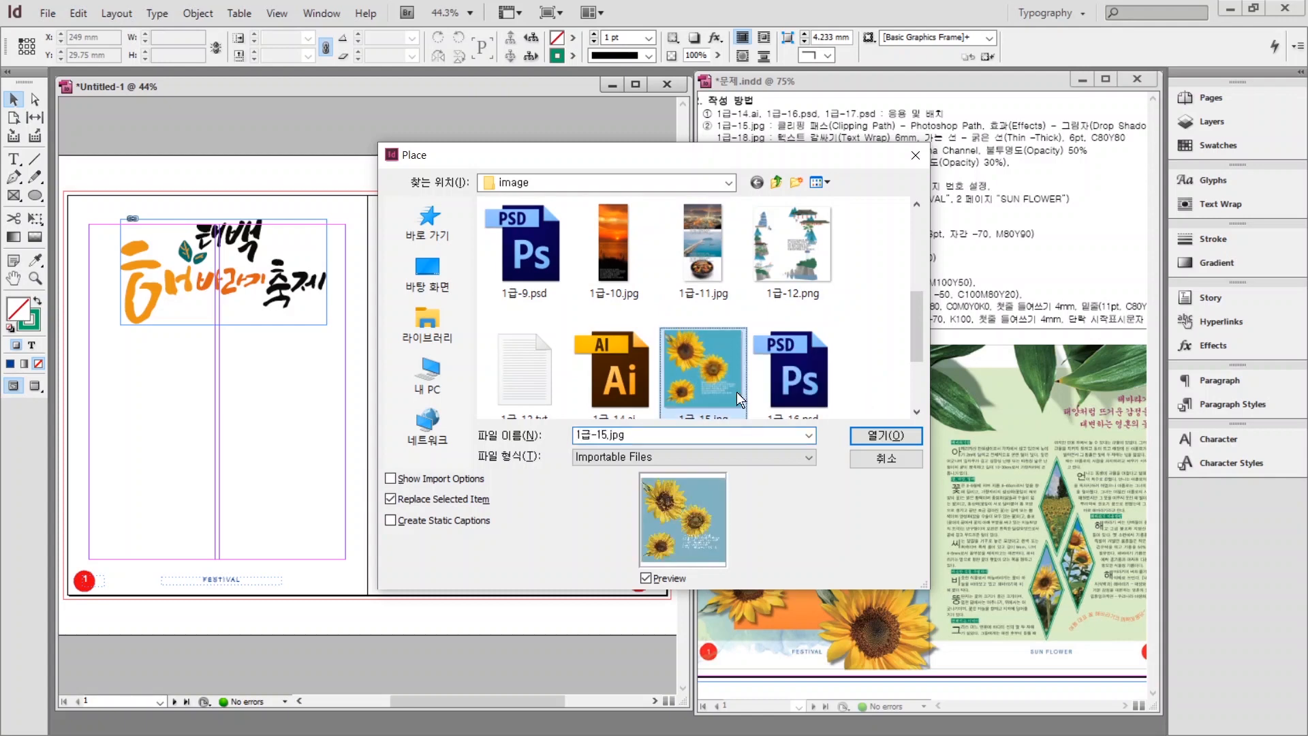
left_click(886, 435)
left_click_drag(171, 368, 329, 465)
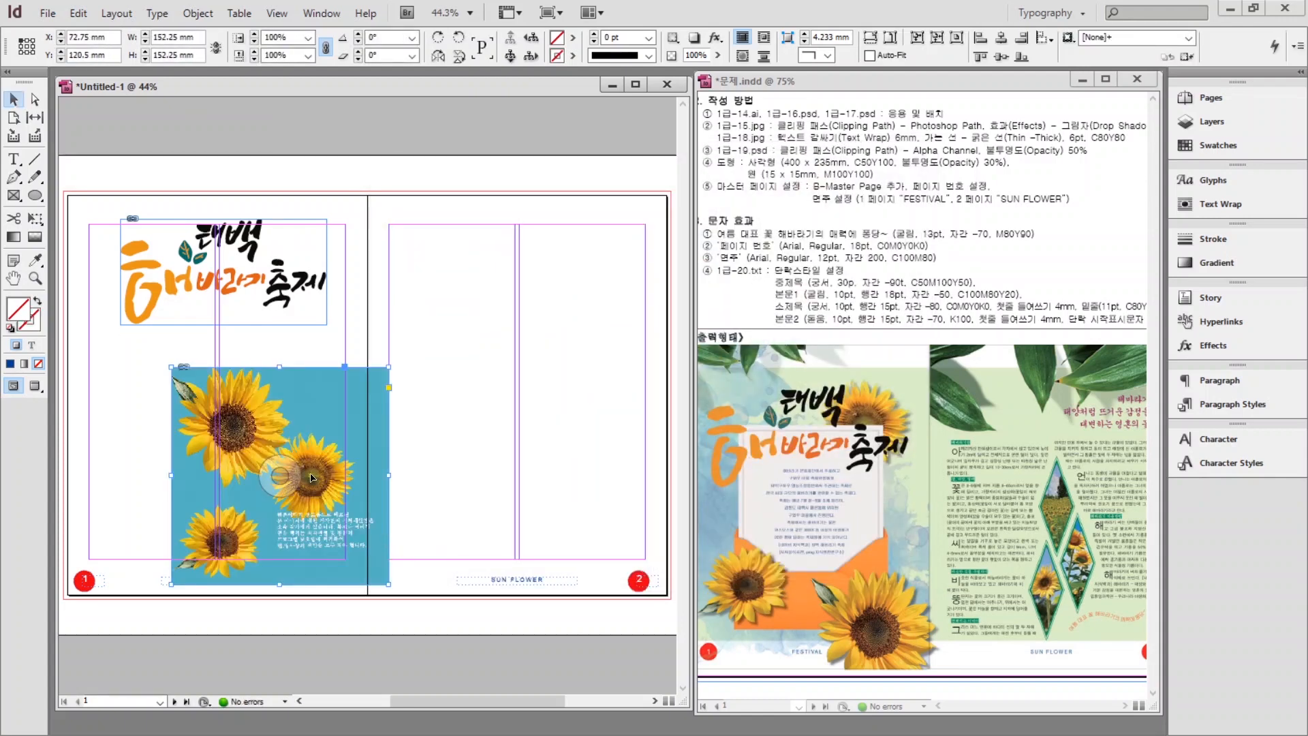
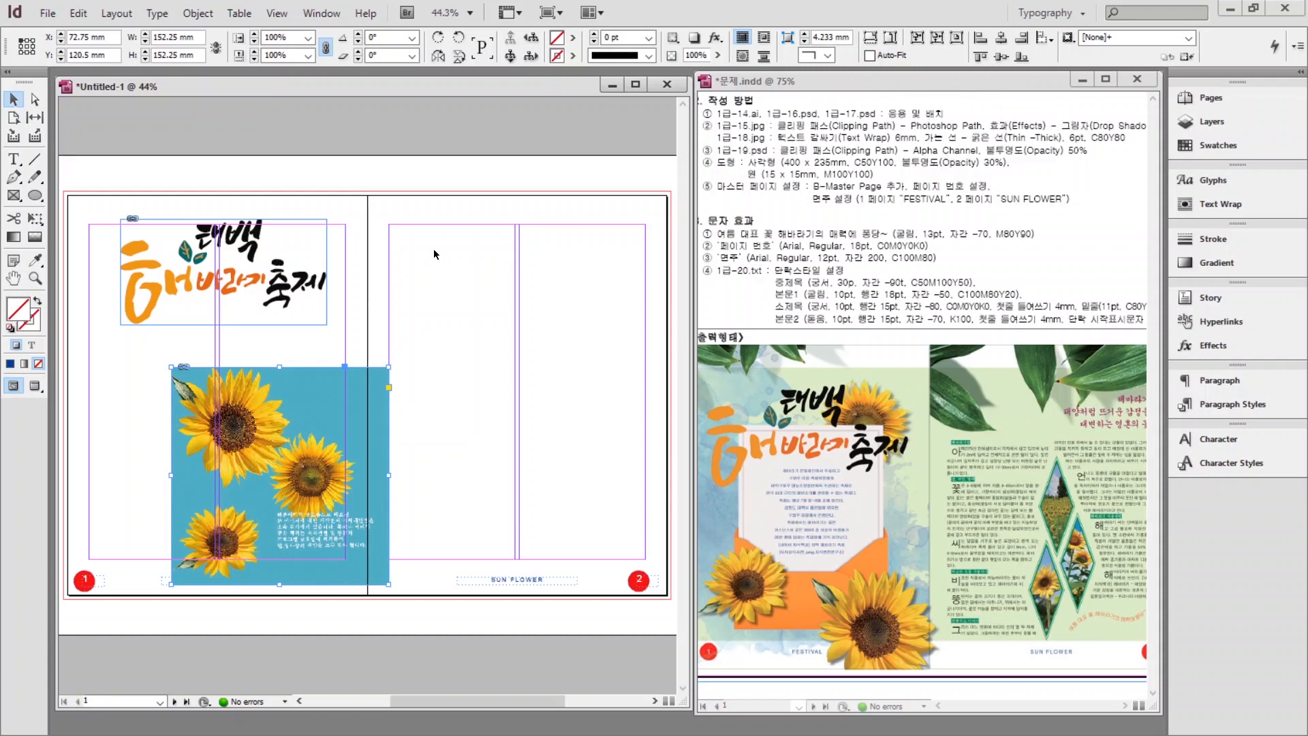
Set the sunflower photo's clipping path type to Photoshop Path.
left_click(208, 15)
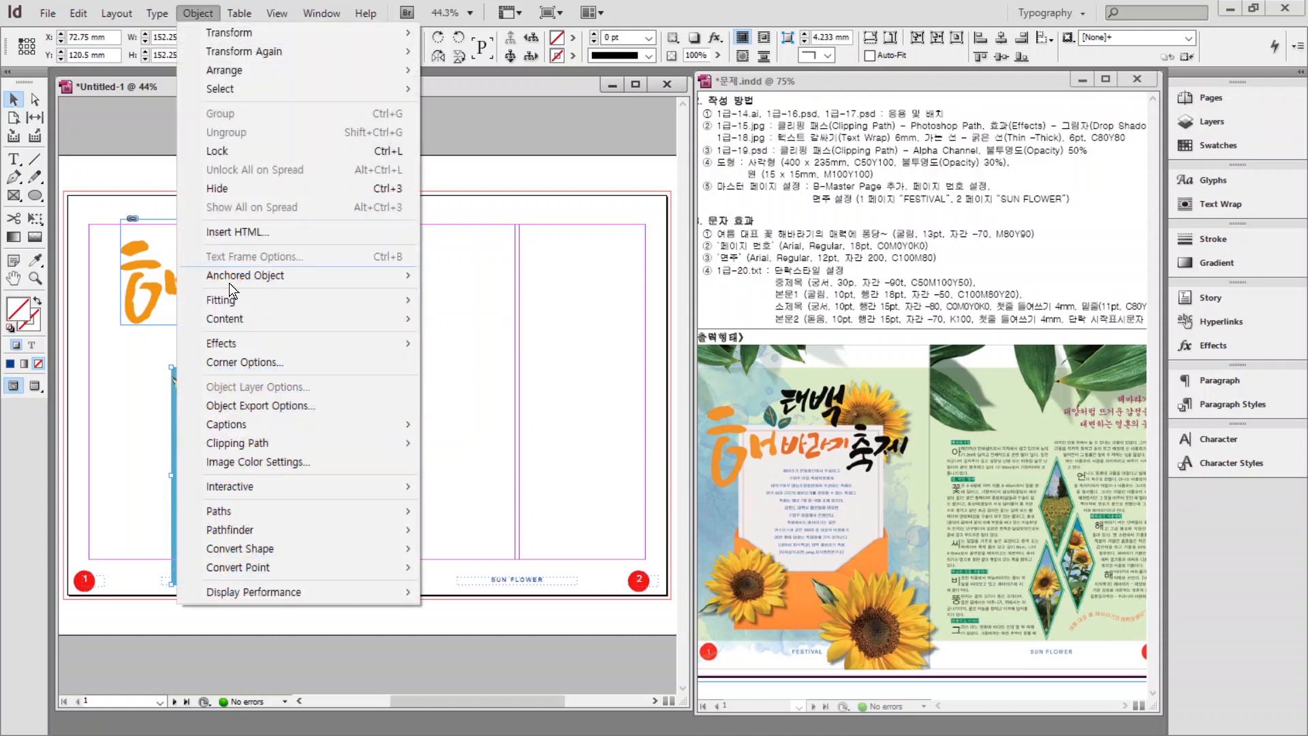
mouse_move(248, 447)
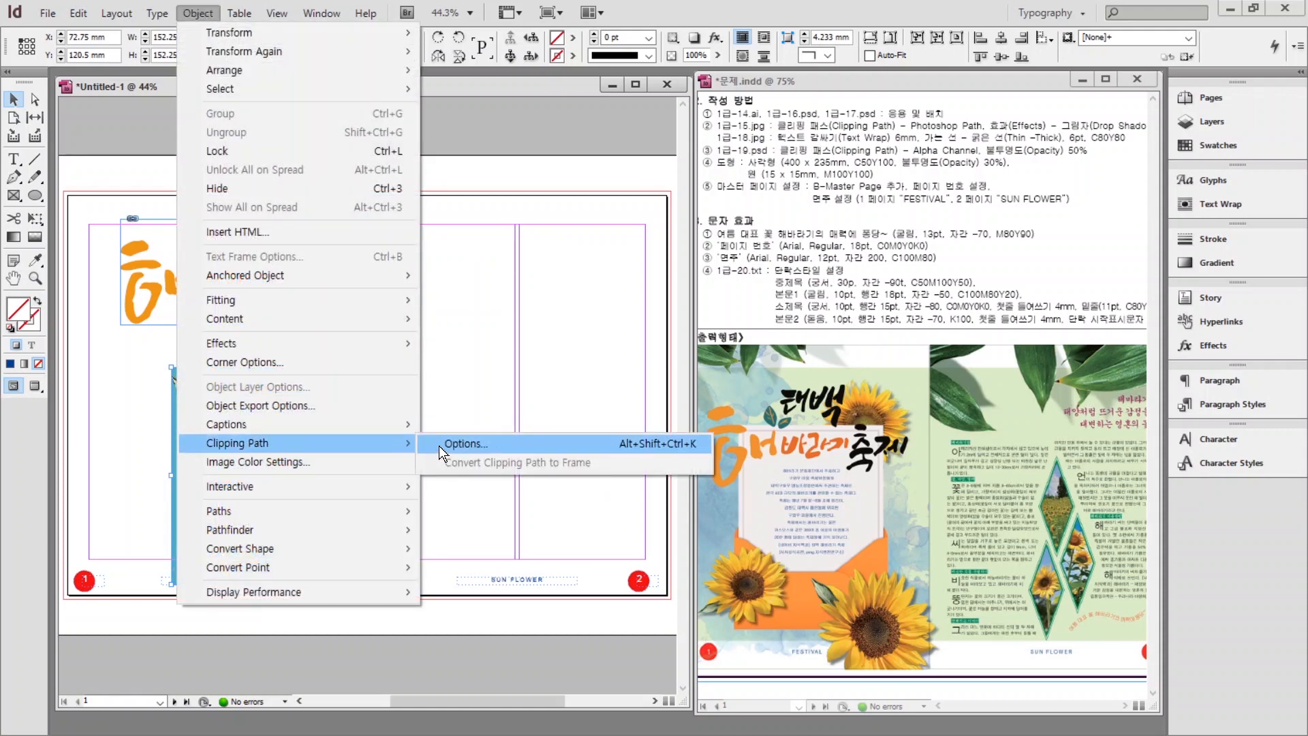
left_click(439, 445)
left_click(812, 419)
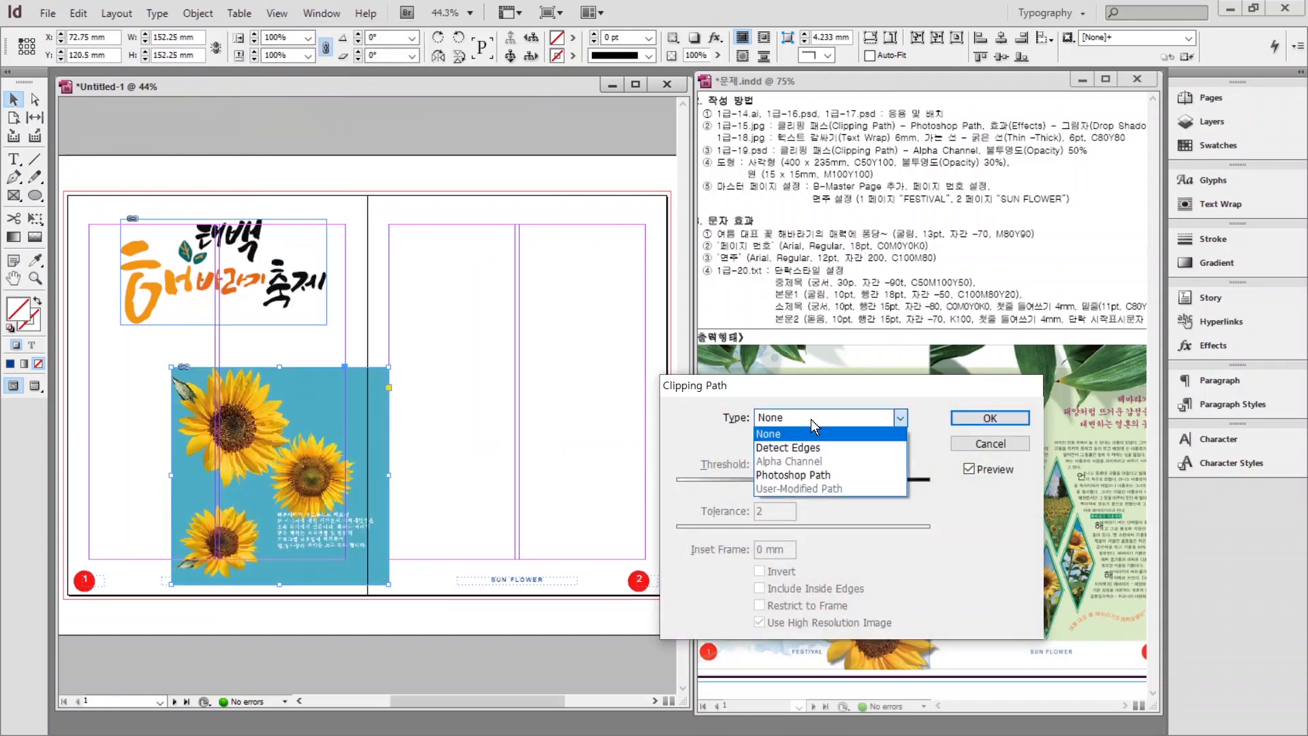
left_click(819, 477)
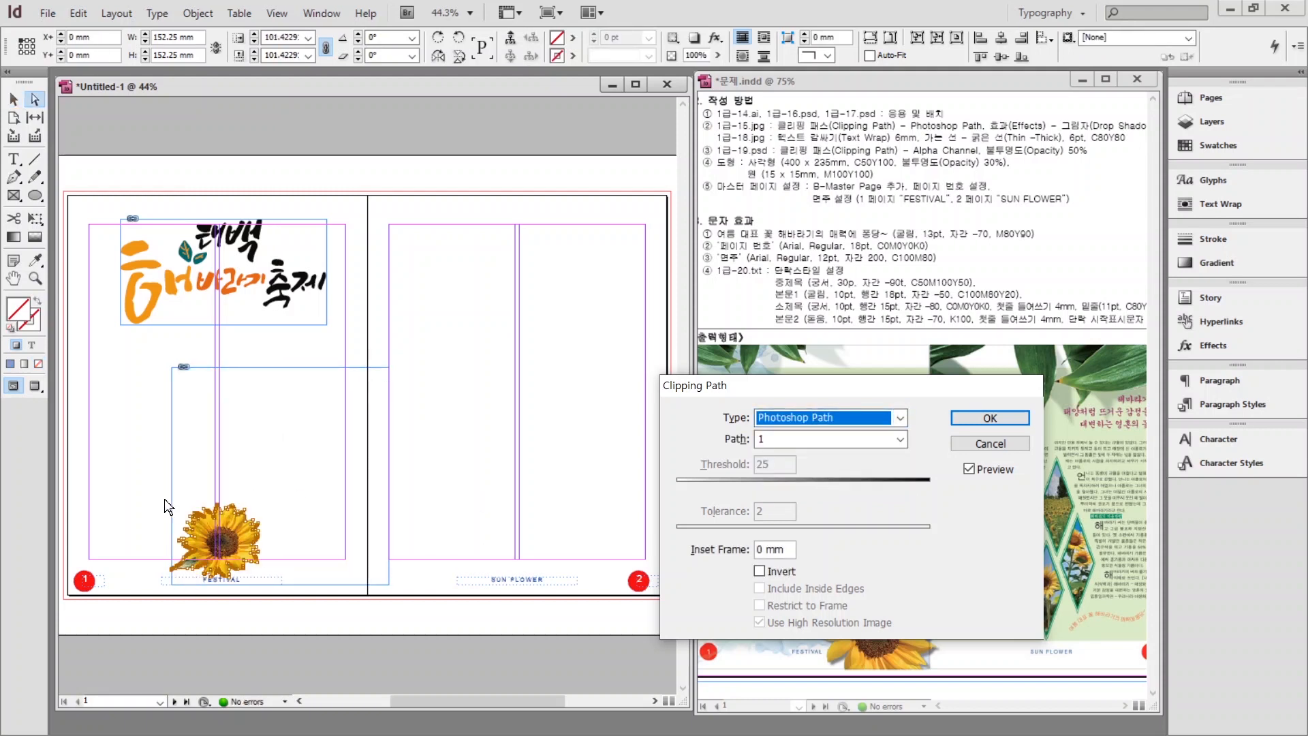
left_click(990, 417)
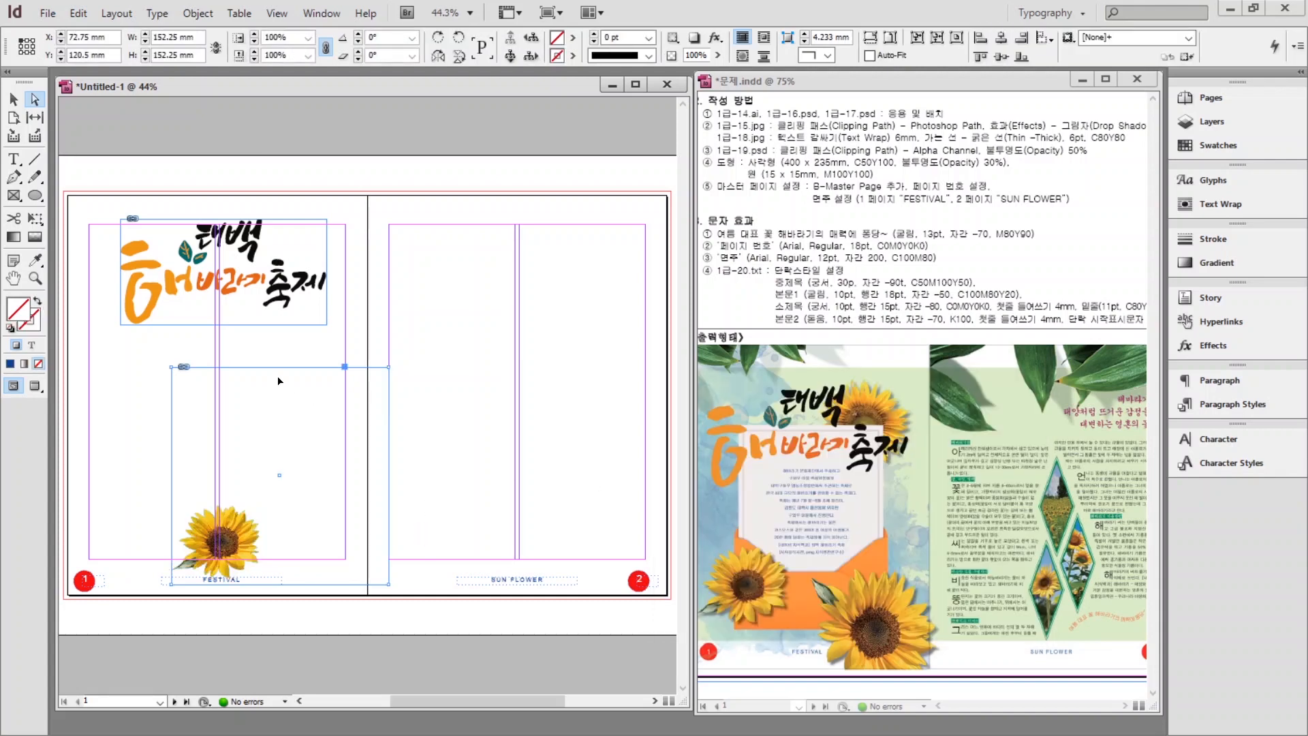
Shrink the sunflower's frame tightly around the cut-out flower.
left_click(13, 99)
left_click(346, 367)
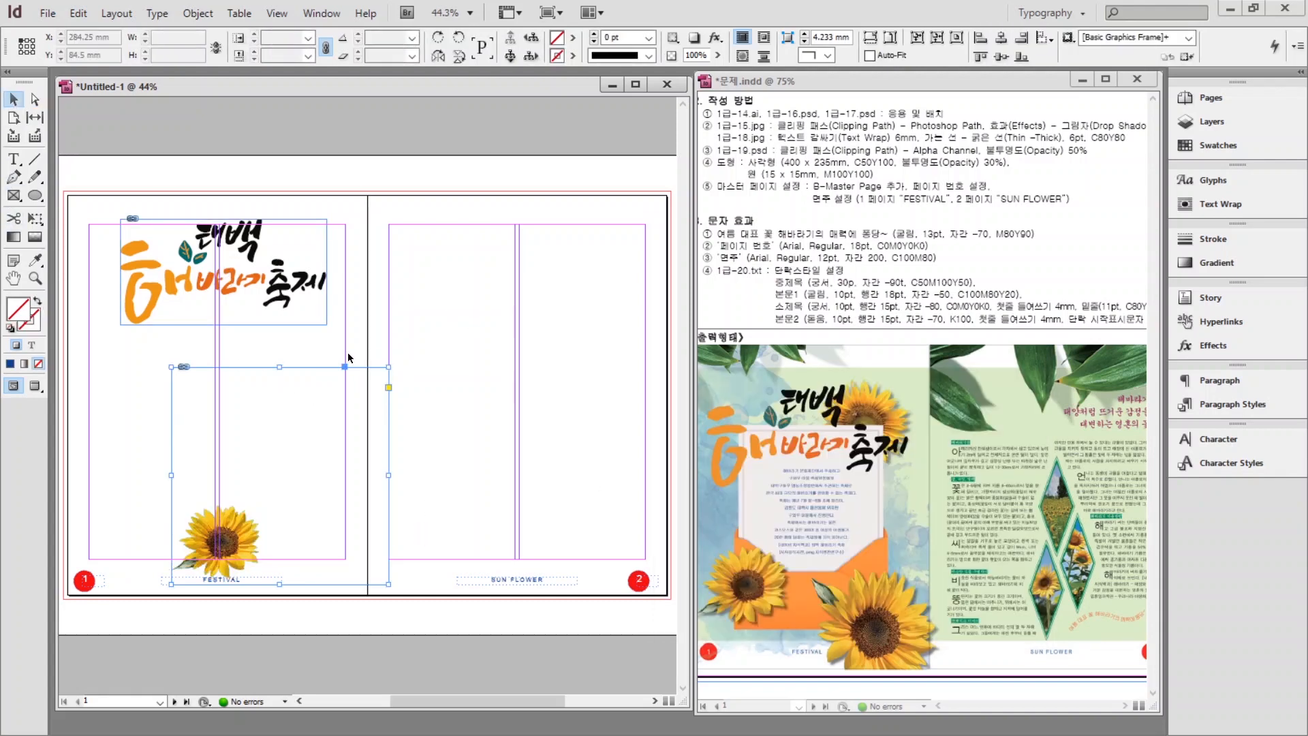
left_click_drag(389, 367, 264, 501)
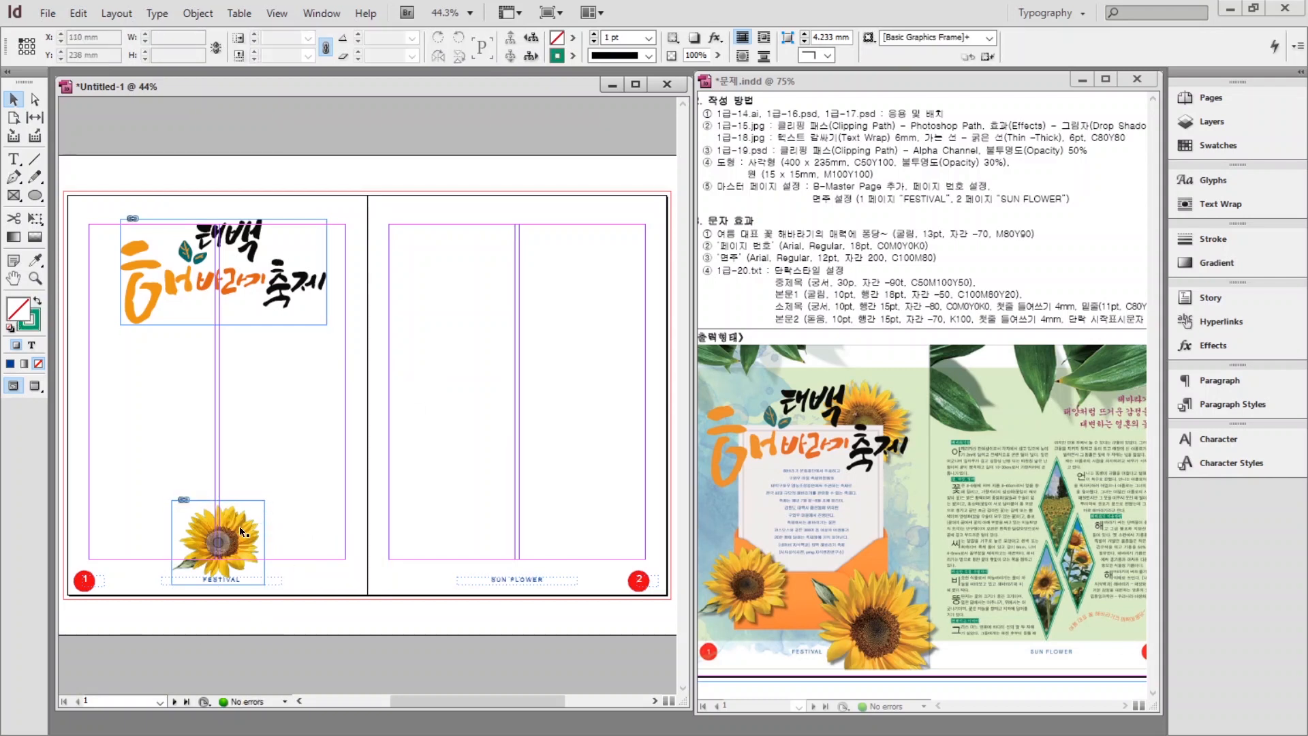
left_click(350, 519)
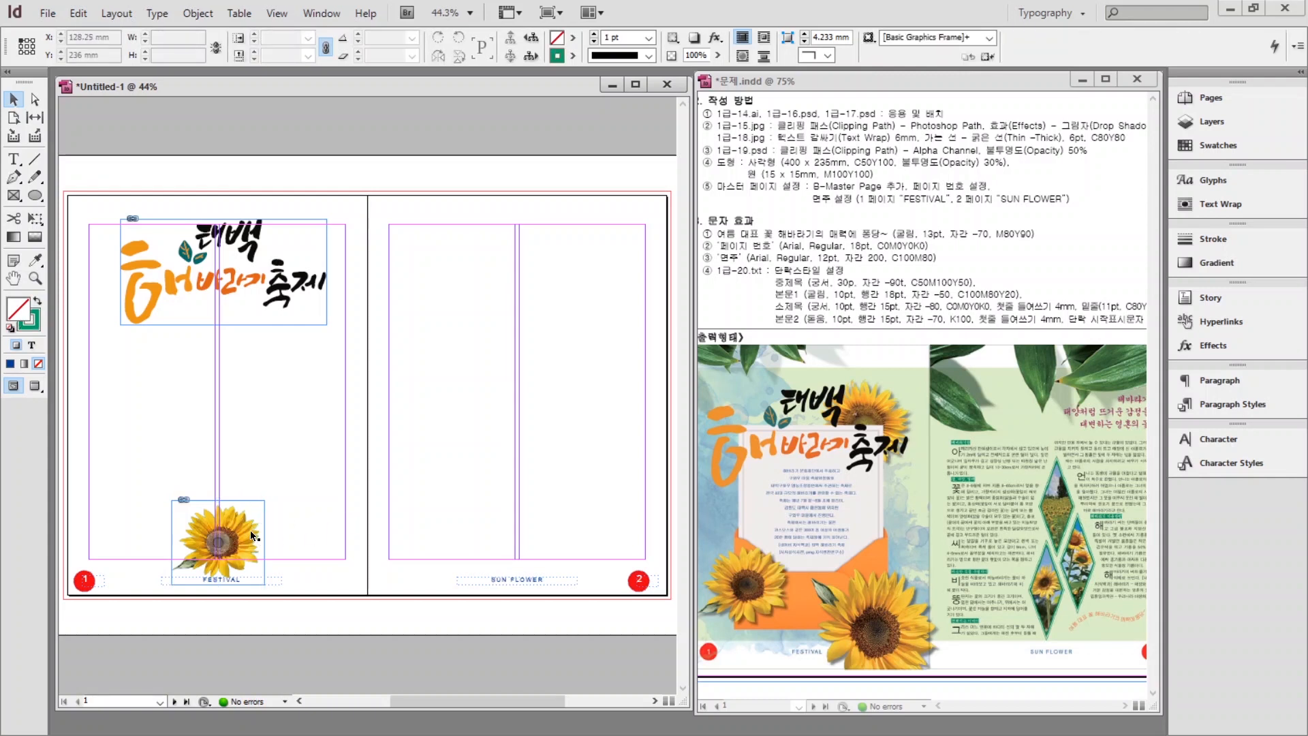
Give the sunflower a 75% Multiply drop shadow and move it up into the left column.
right_click(251, 531)
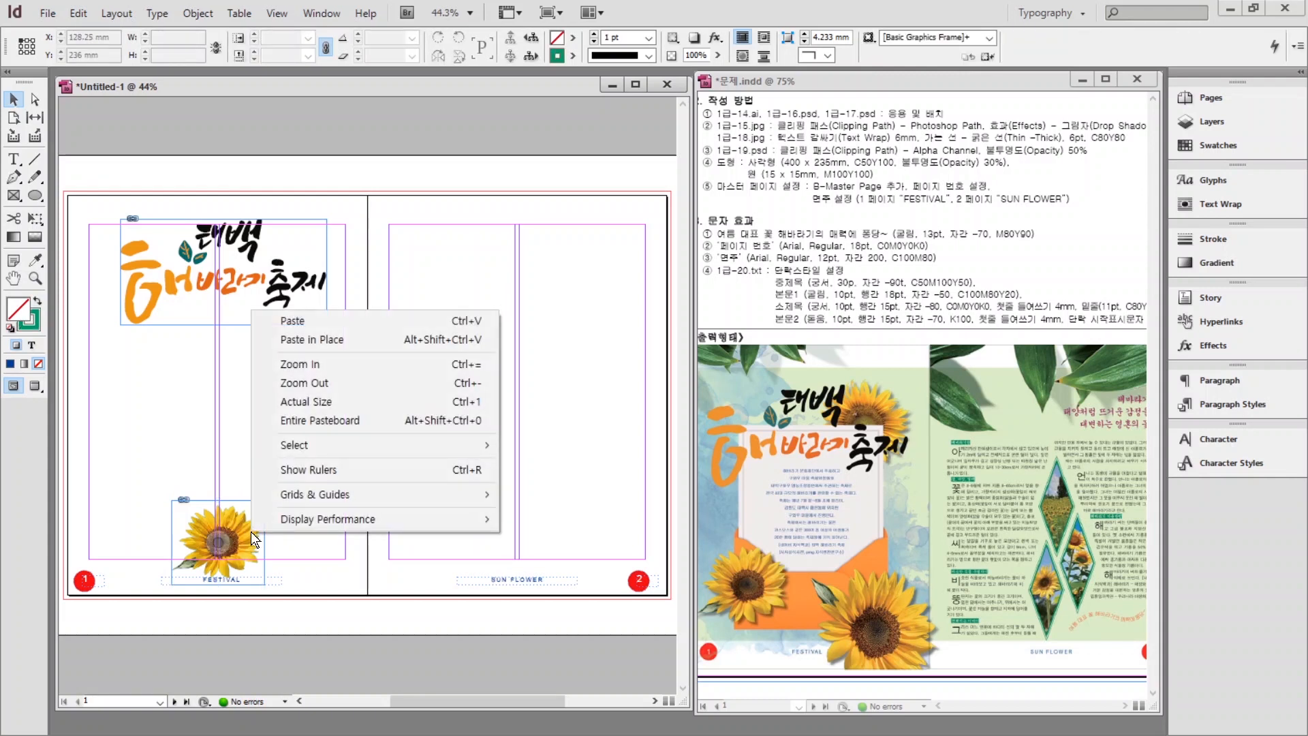
left_click(204, 532)
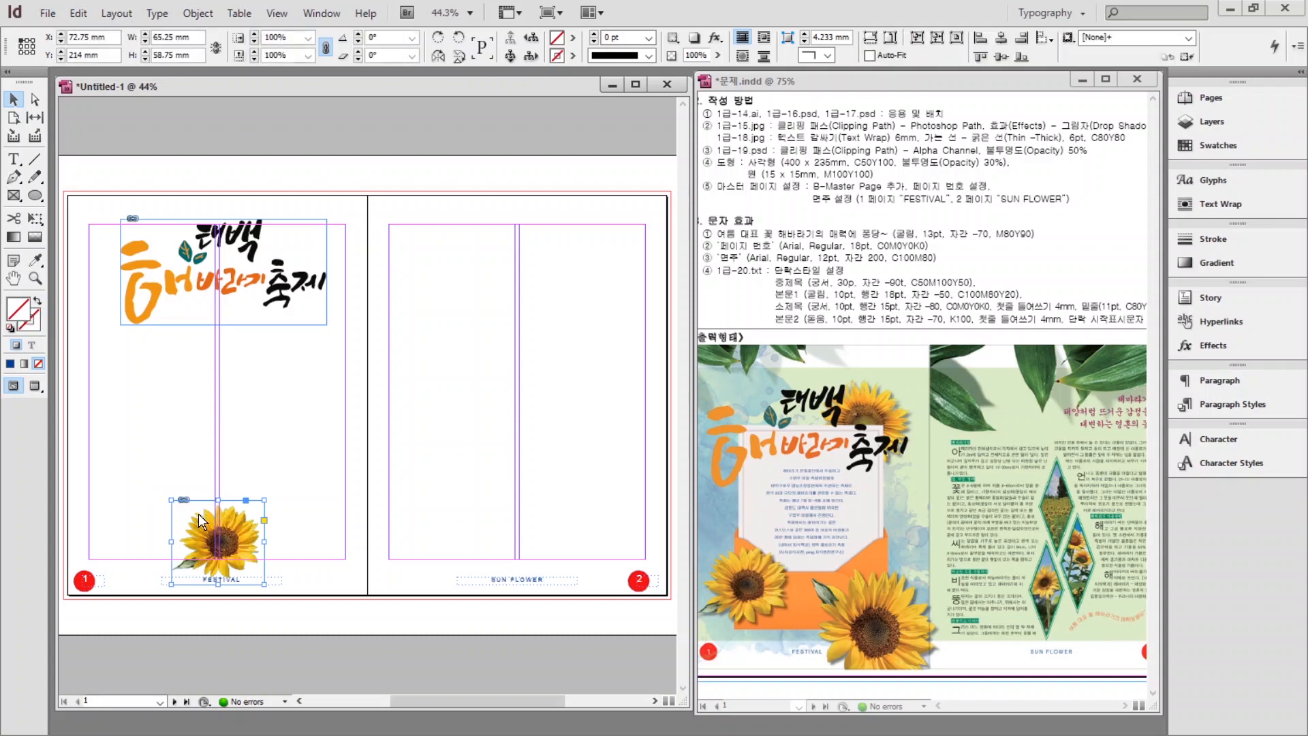
right_click(200, 518)
mouse_move(272, 298)
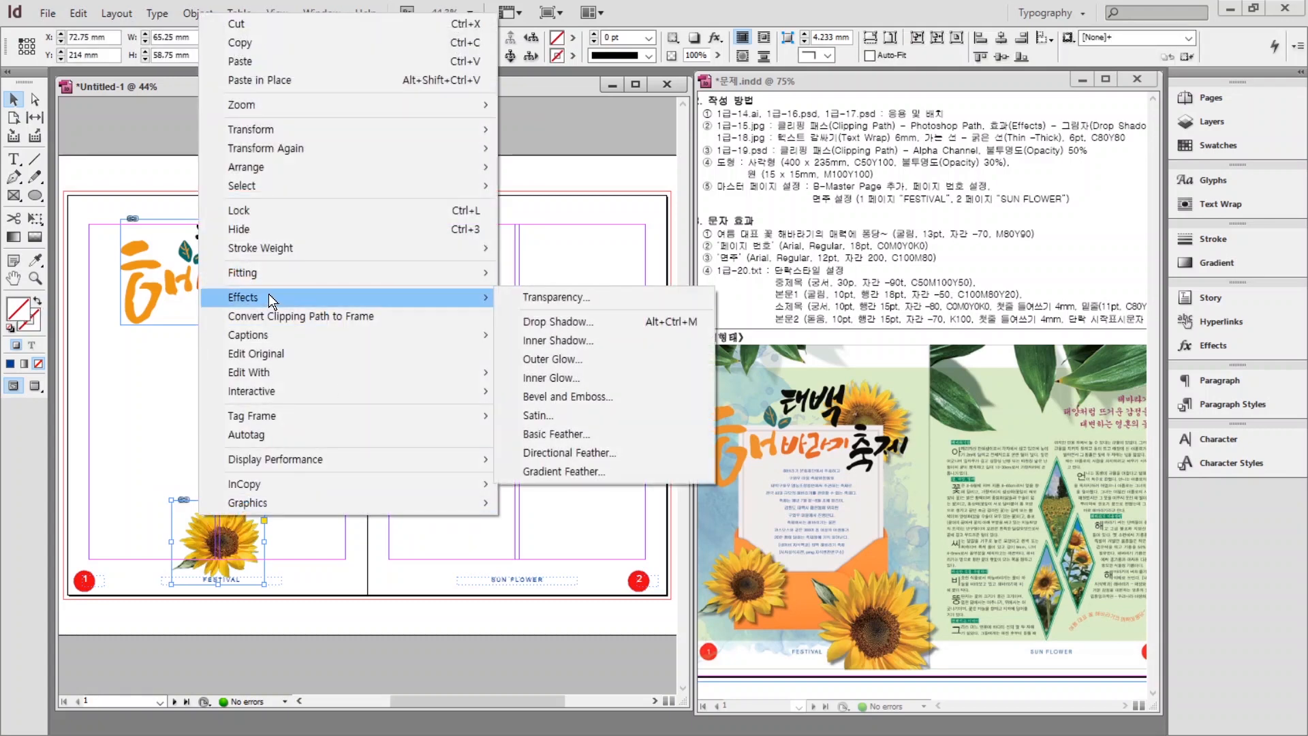
left_click(563, 322)
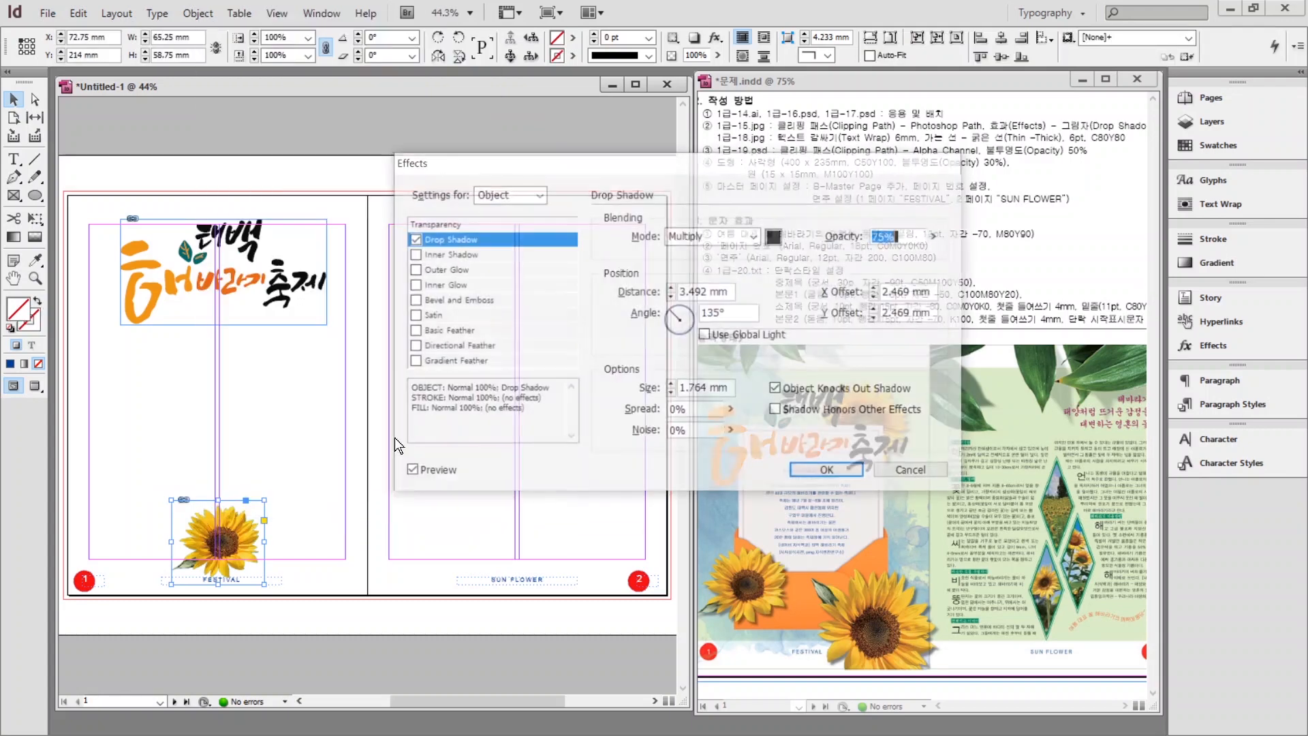
left_click(837, 471)
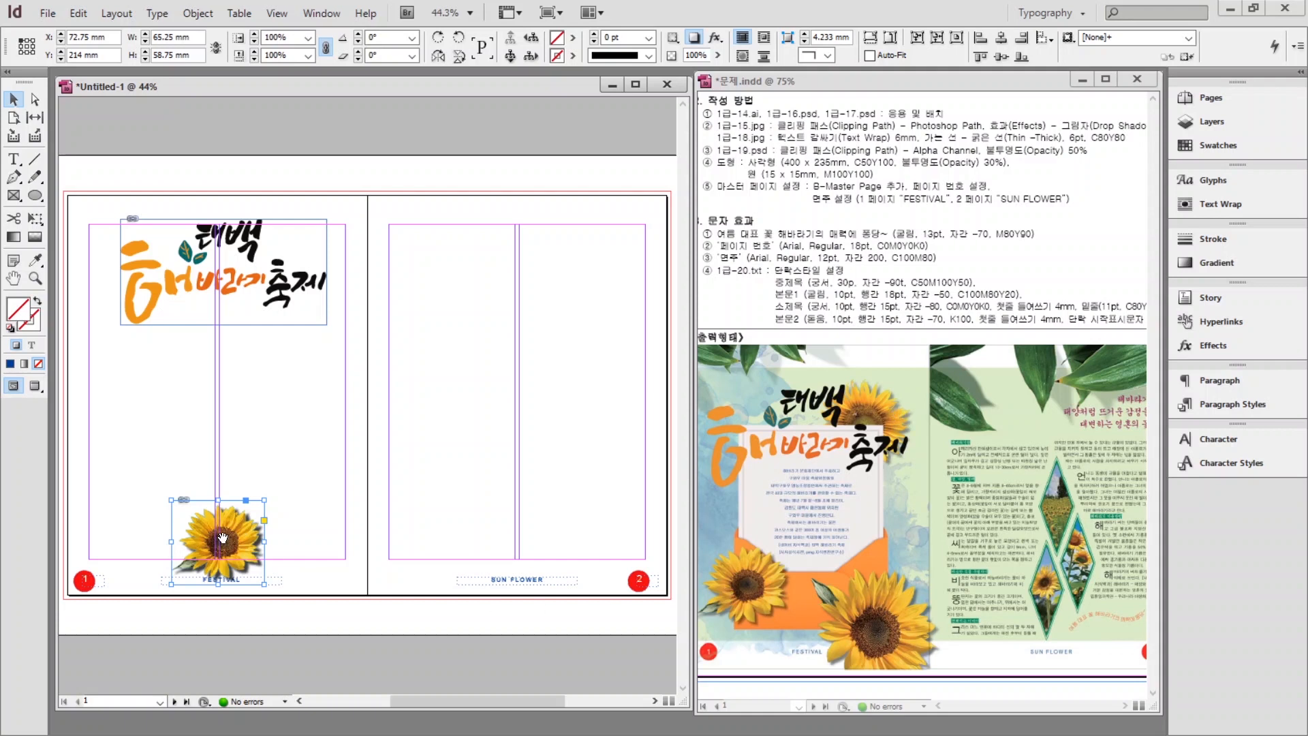
left_click_drag(223, 538, 173, 481)
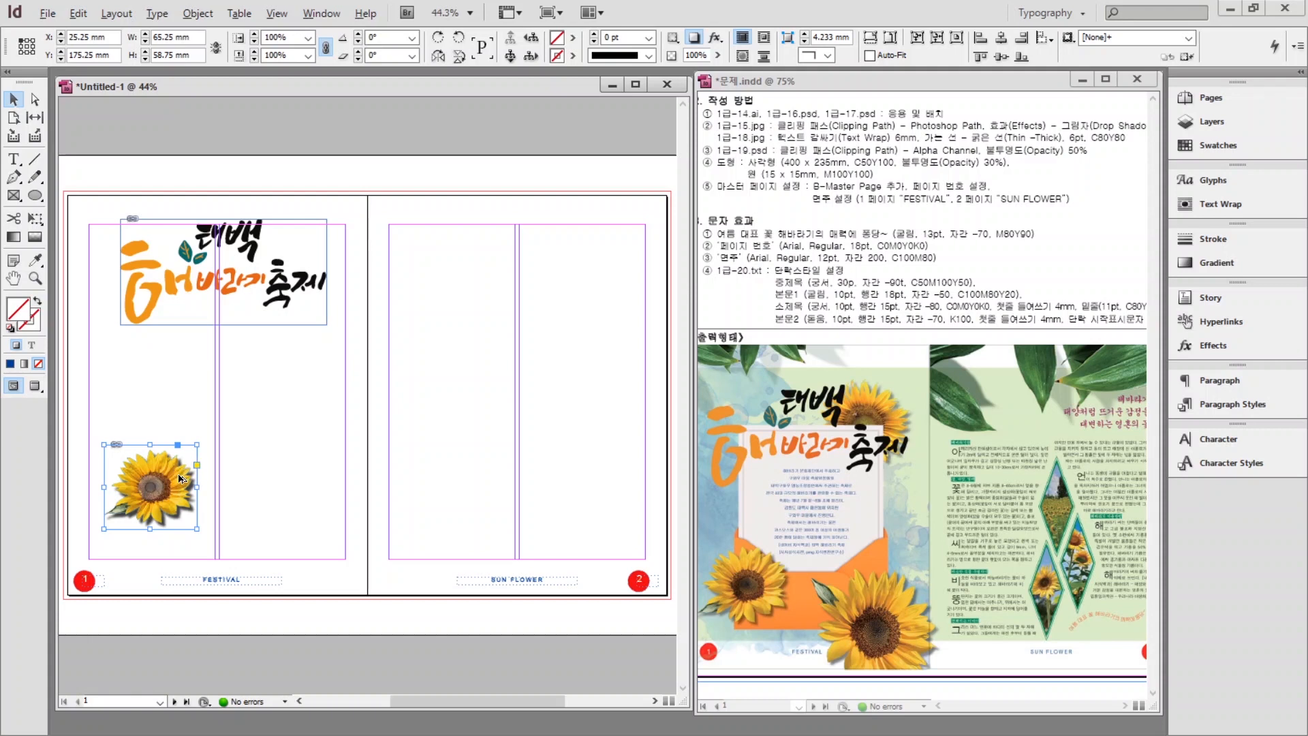
Duplicate the sunflower with Auto-Fit on, resizing the copies across the left page.
left_click_drag(181, 479, 325, 527)
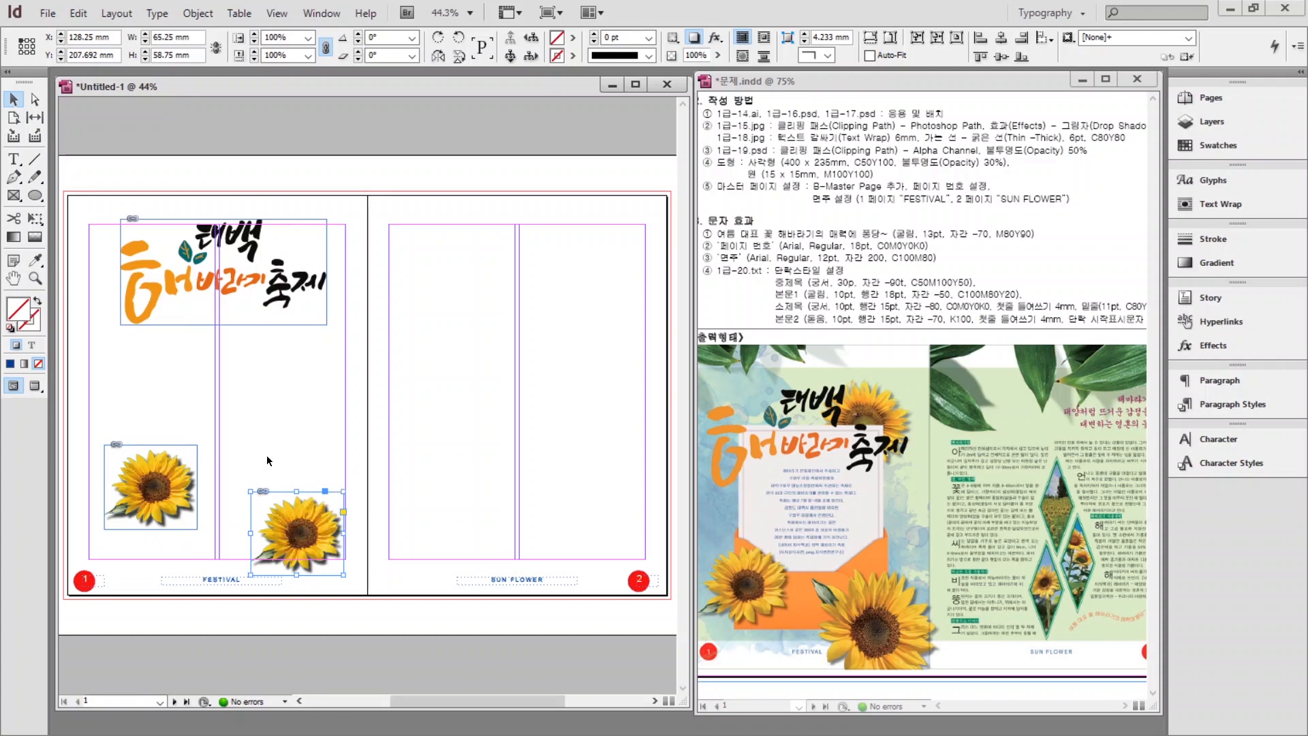
left_click(870, 56)
left_click_drag(344, 491, 401, 318)
left_click_drag(416, 253, 402, 332)
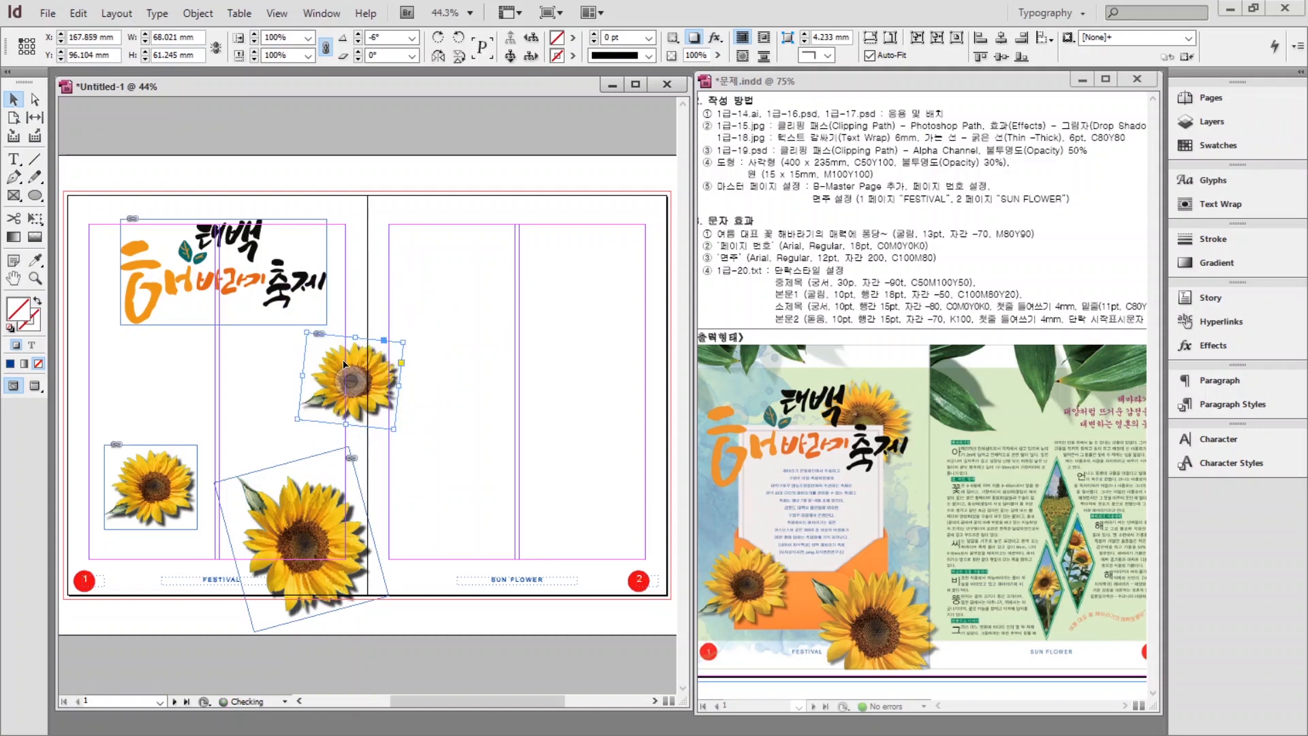
left_click_drag(344, 364, 279, 276)
left_click_drag(231, 225, 225, 217)
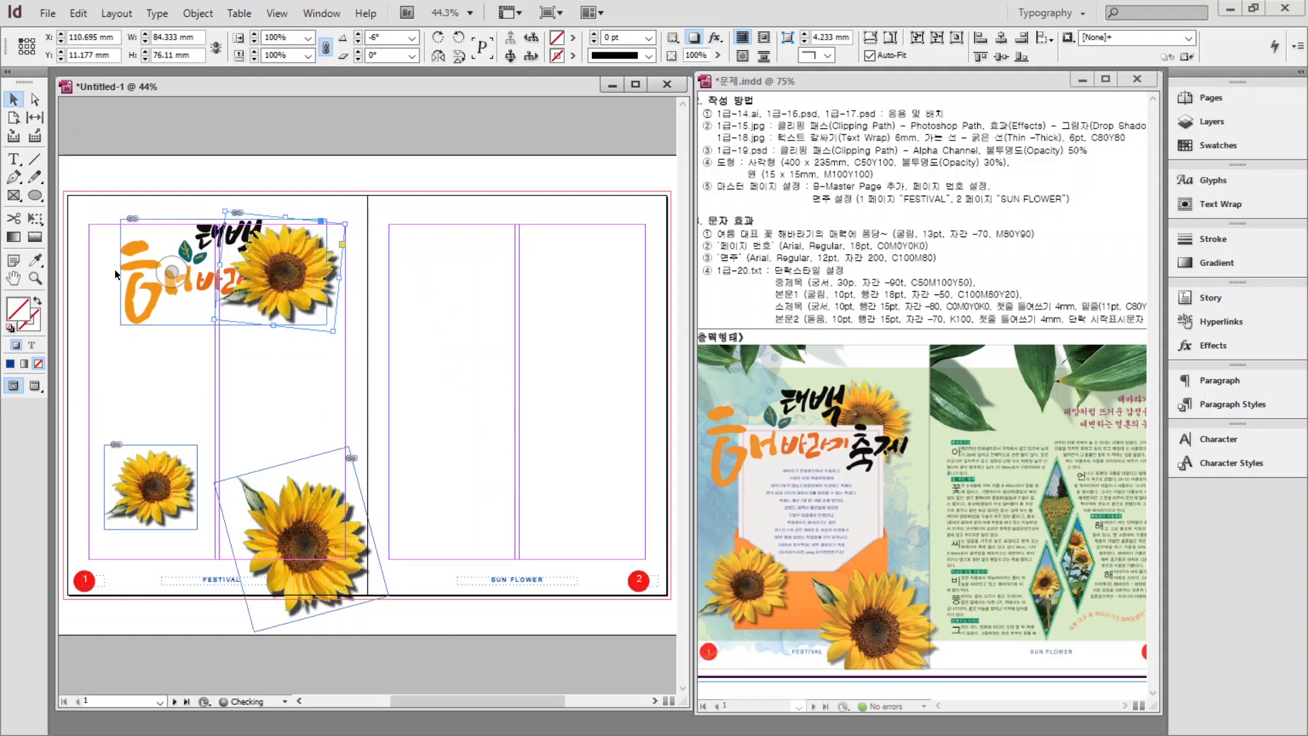
Enlarge and reposition the 태백 해바라기 축제 title artwork and bring it to front.
left_click(134, 286)
left_click_drag(121, 325, 66, 352)
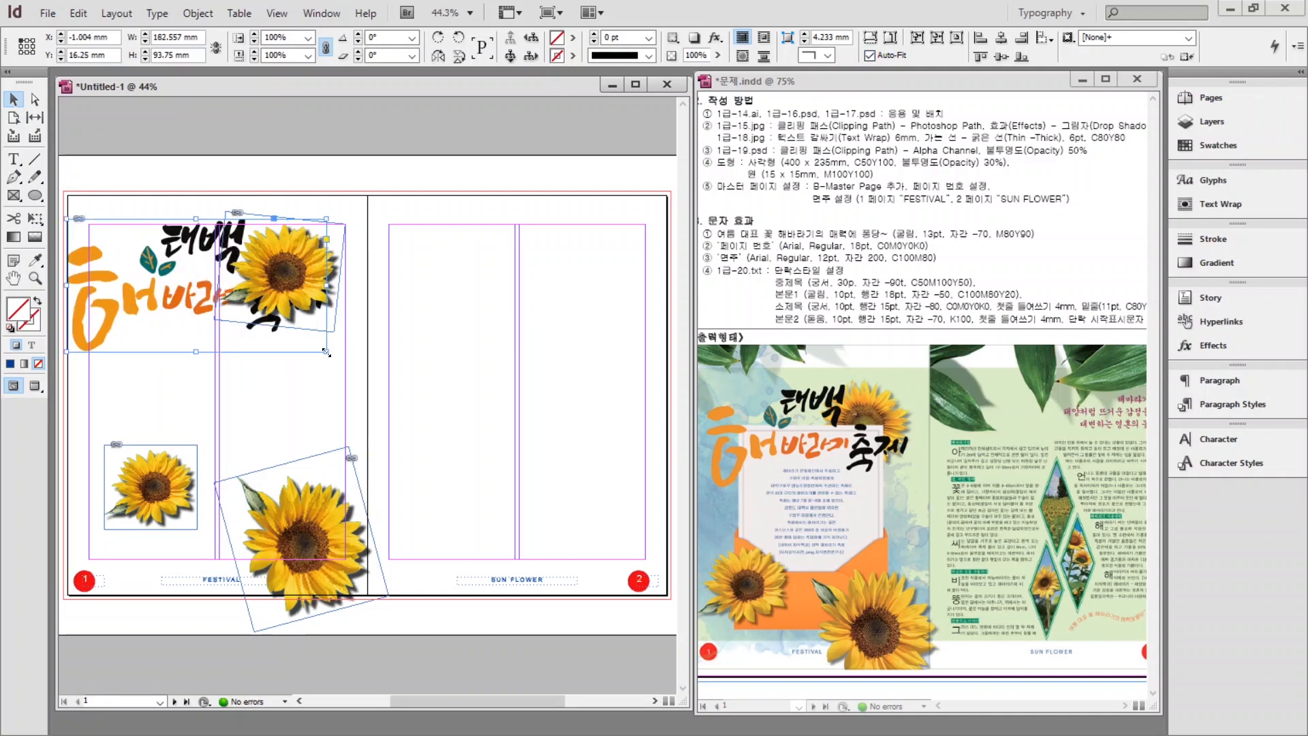
left_click_drag(327, 352, 348, 363)
left_click_drag(197, 272, 212, 271)
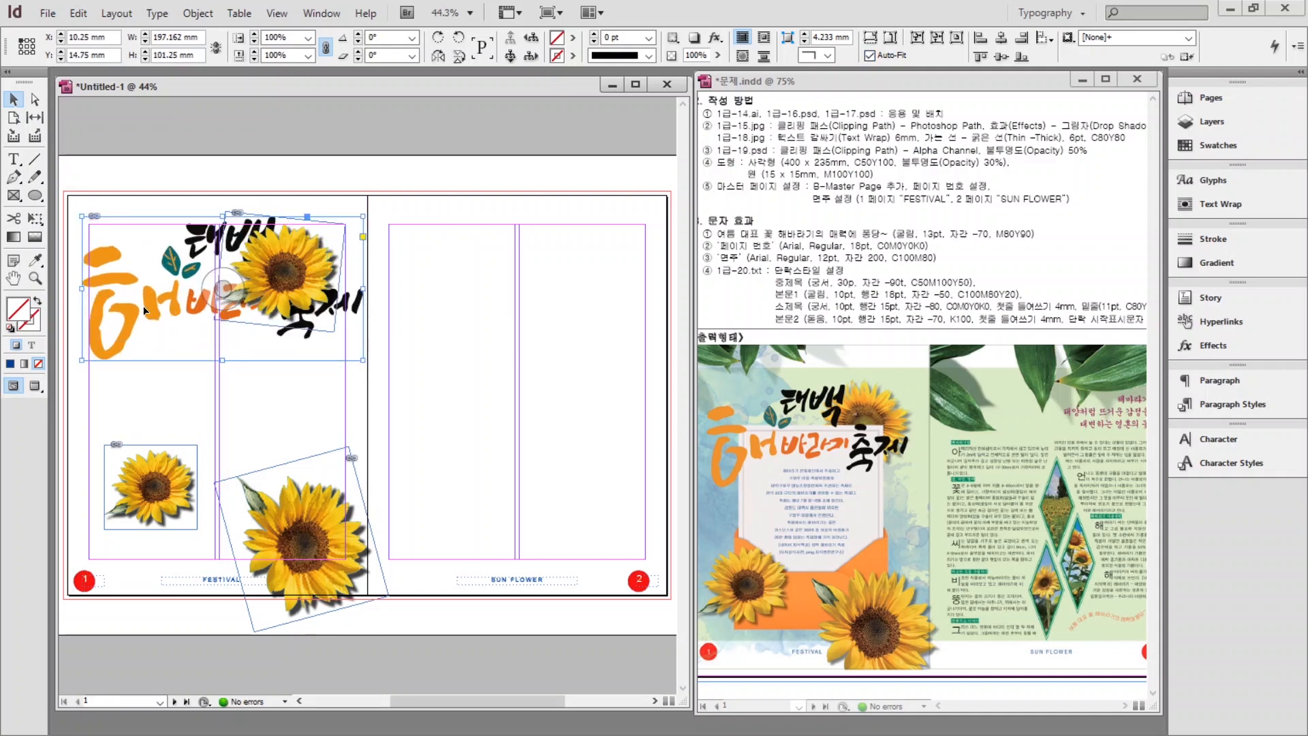
right_click(153, 310)
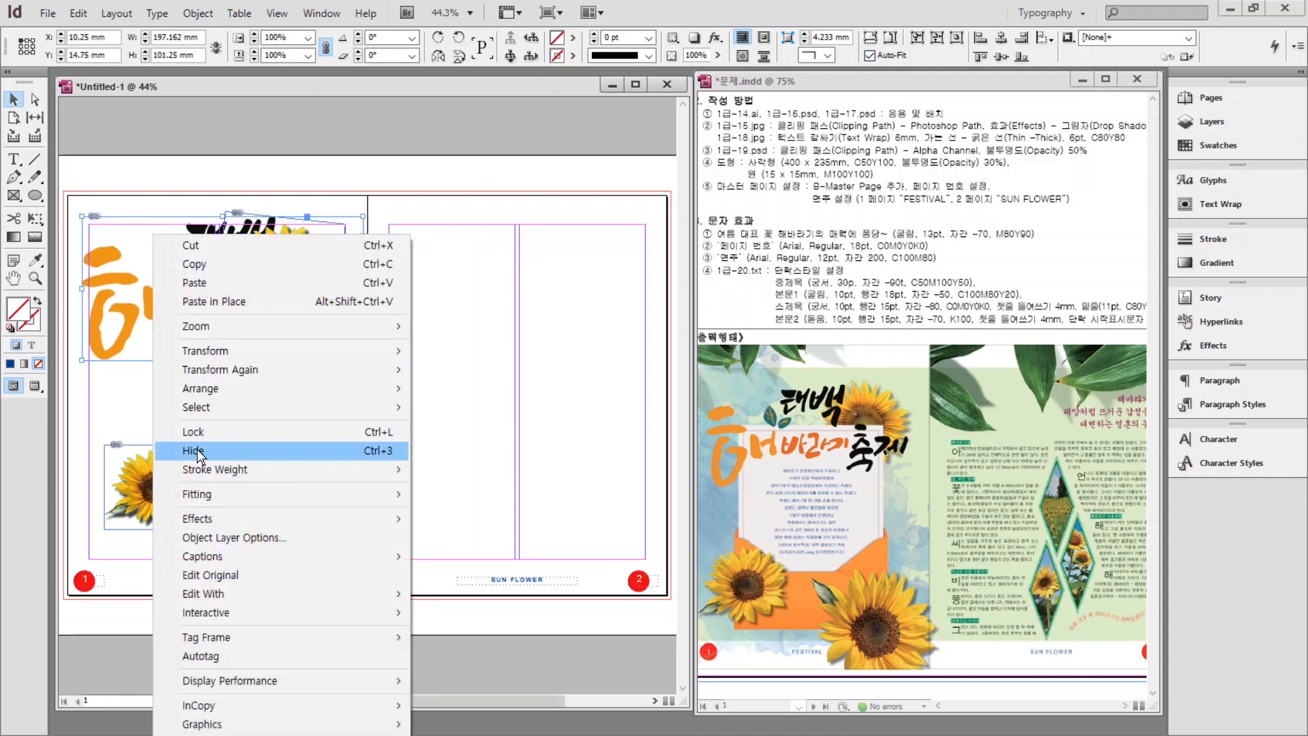
mouse_move(200, 393)
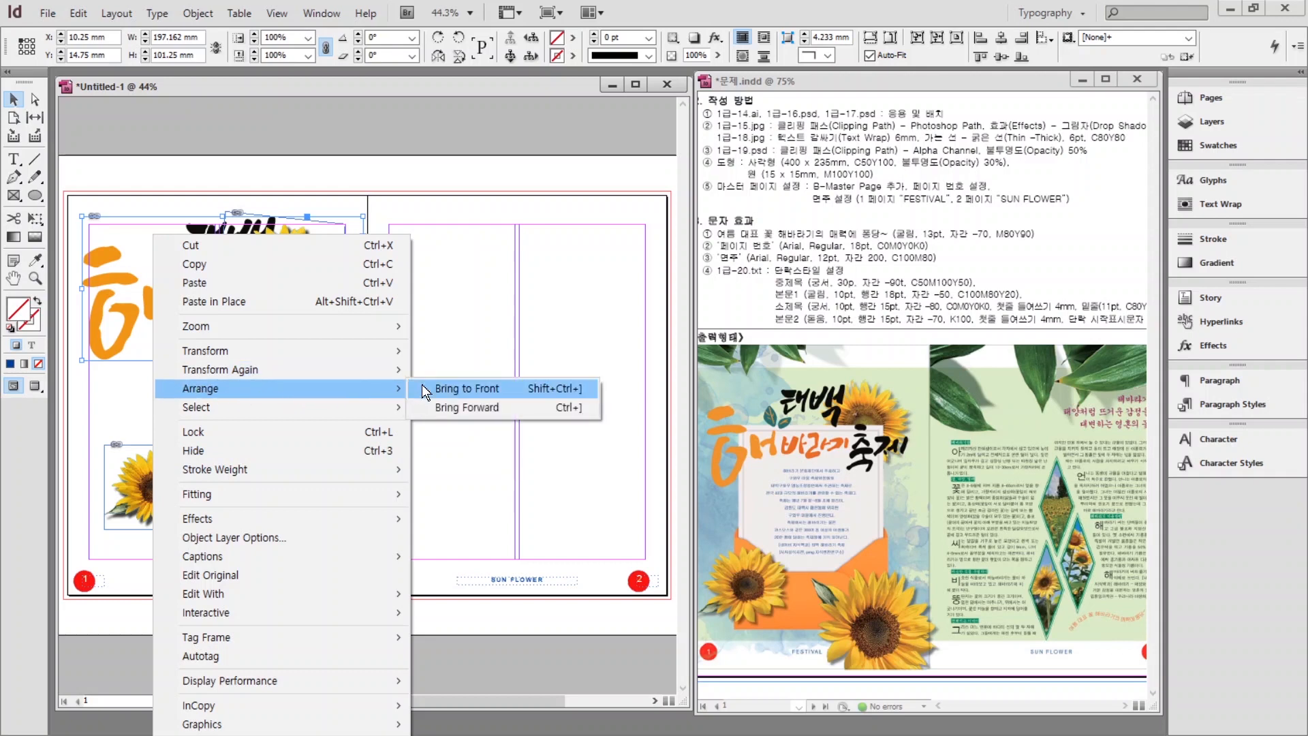
left_click(471, 387)
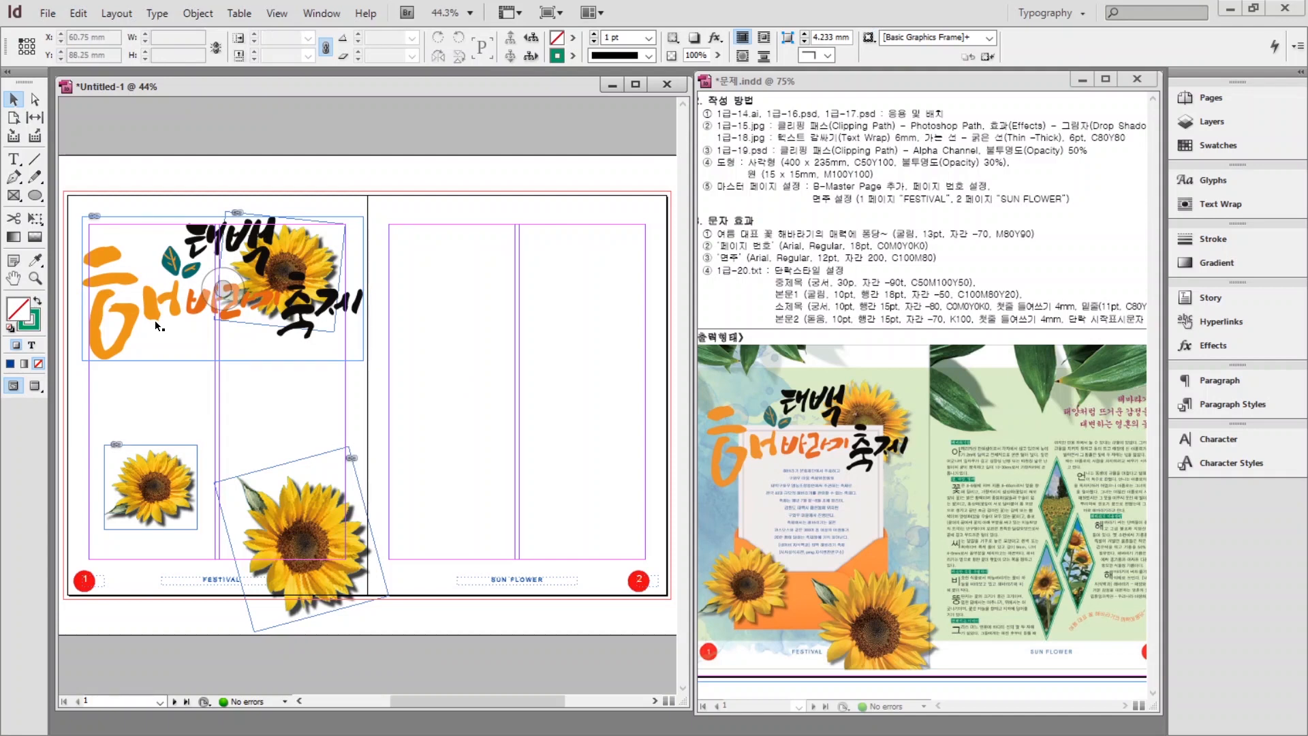
Place 1급-16.psd on page 1, cropping it shorter and scaling it down at the top-left.
key("ctrl+d")
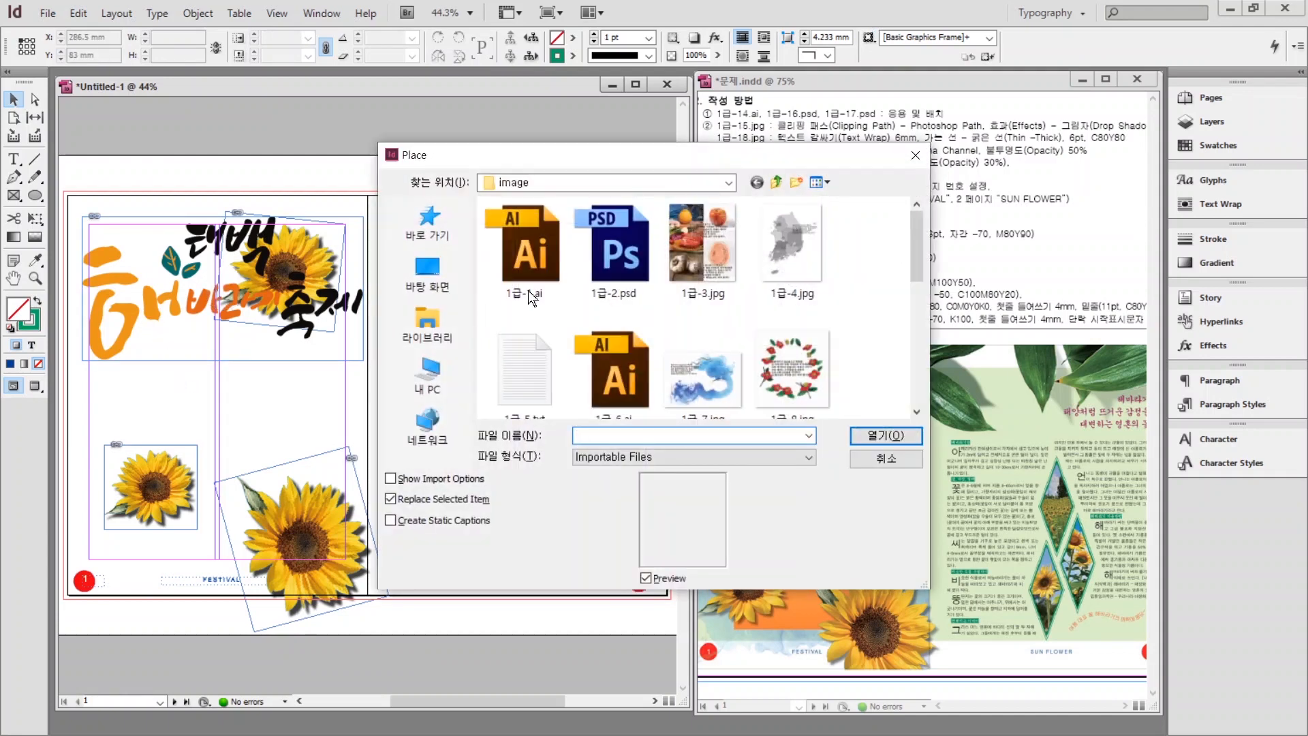
left_click_drag(914, 238, 898, 338)
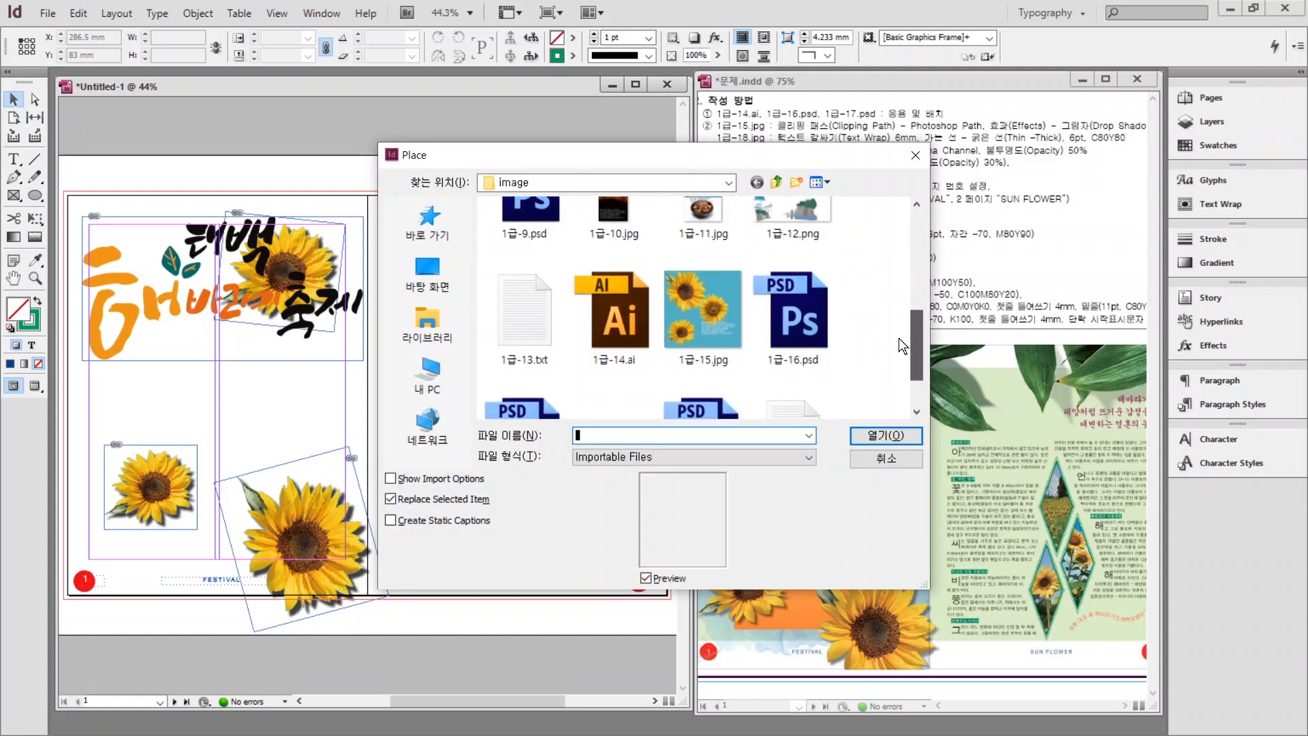
left_click(793, 253)
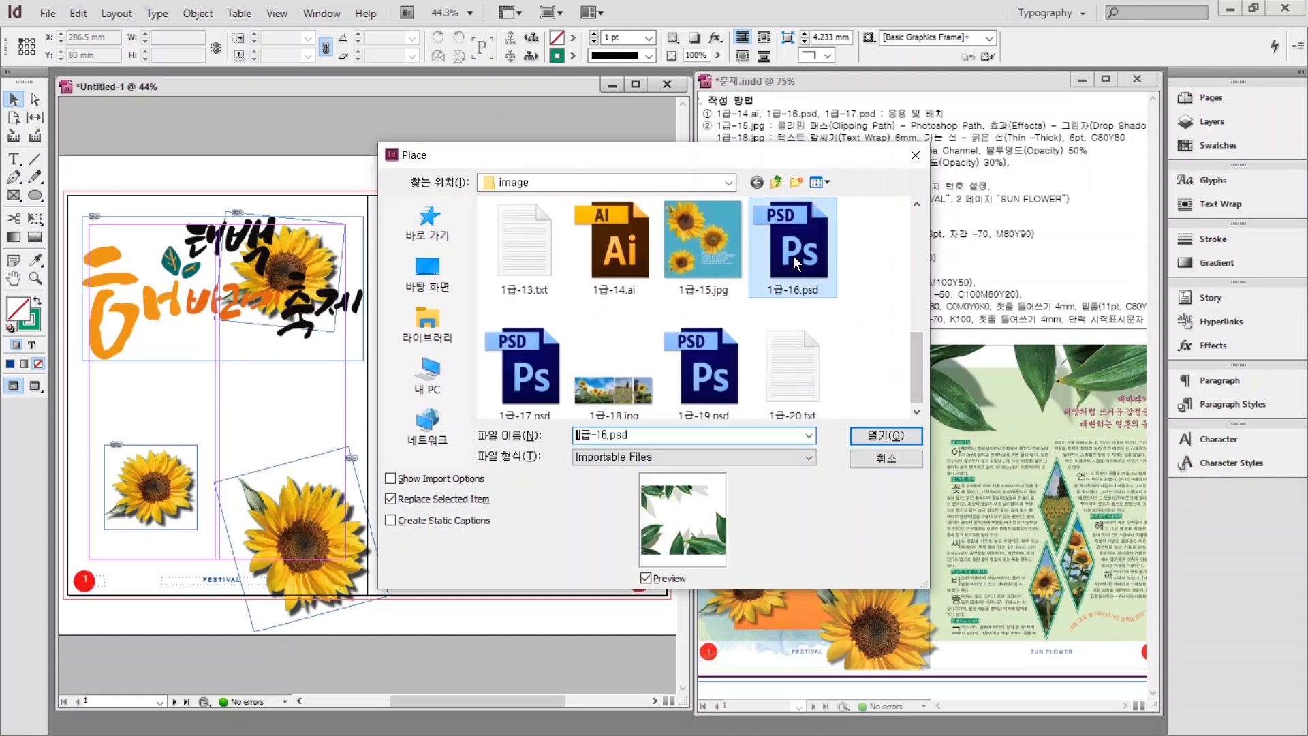
left_click(872, 436)
left_click(80, 158)
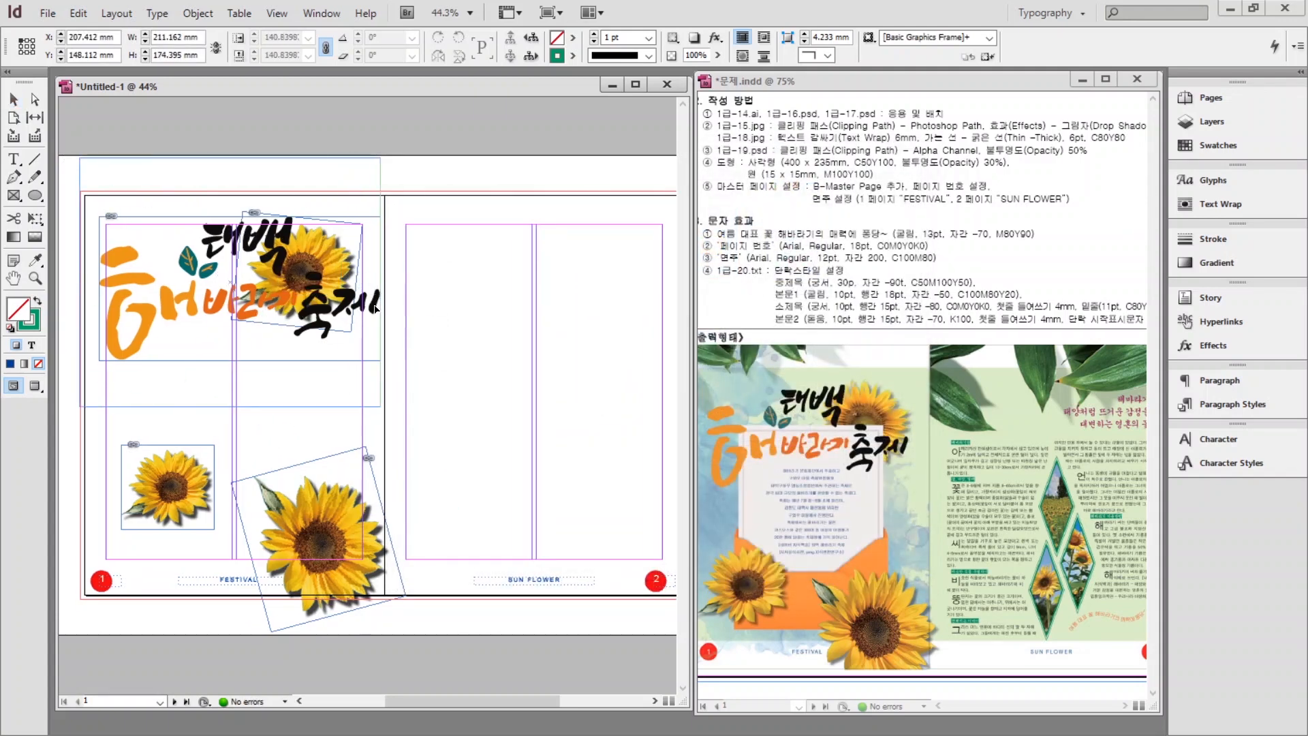
left_click_drag(233, 405, 233, 248)
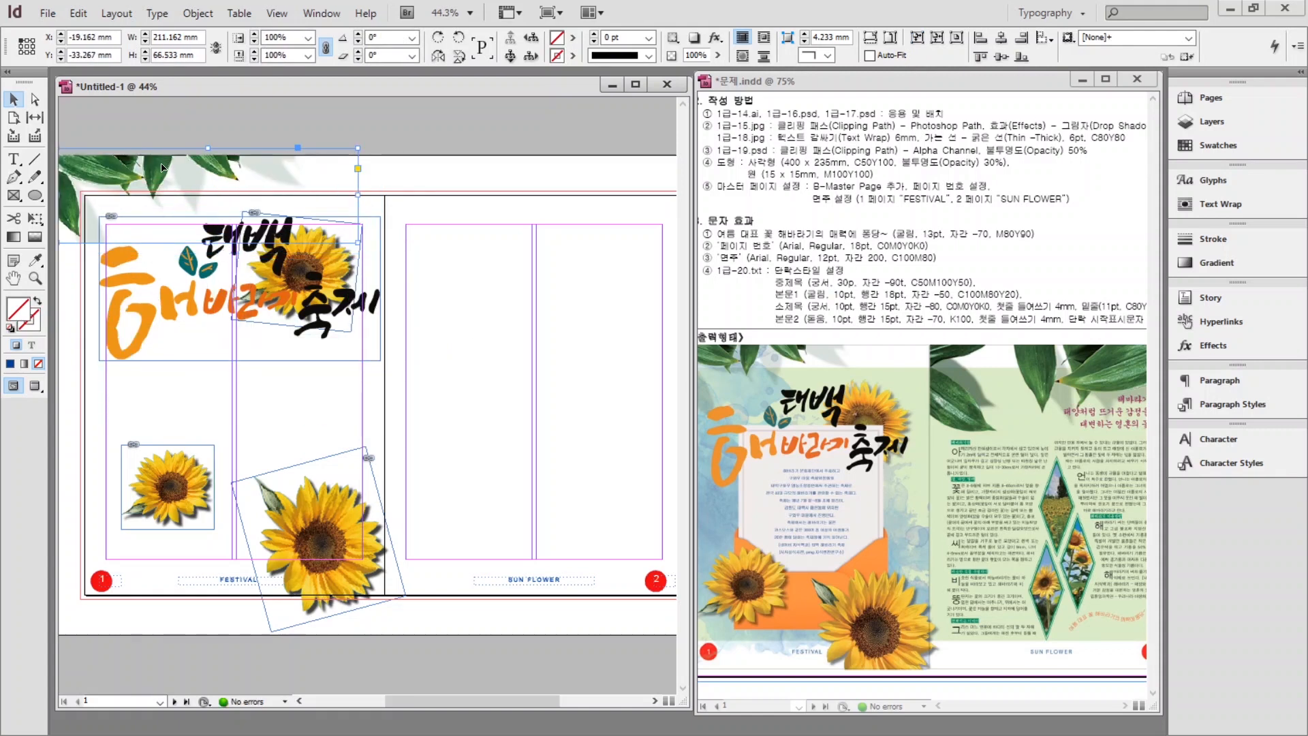
left_click_drag(138, 183, 116, 178)
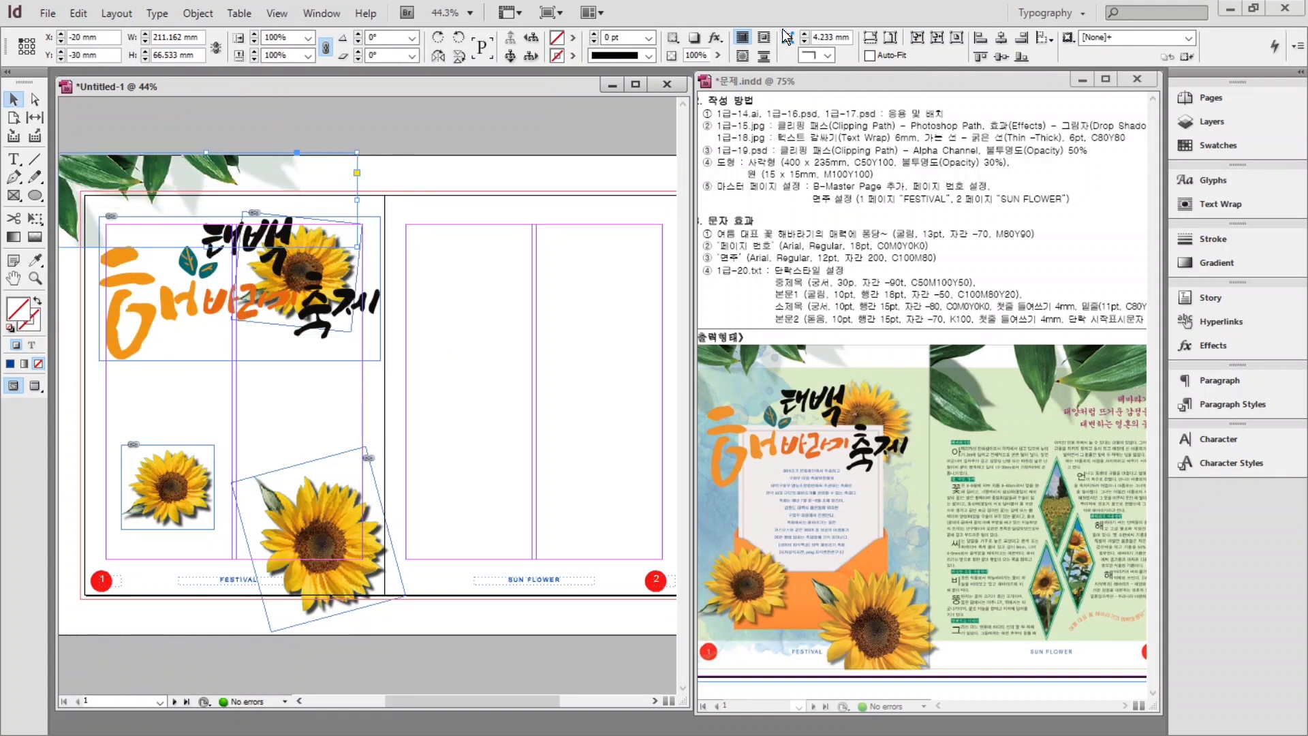
left_click_drag(354, 157, 193, 168)
left_click(341, 140)
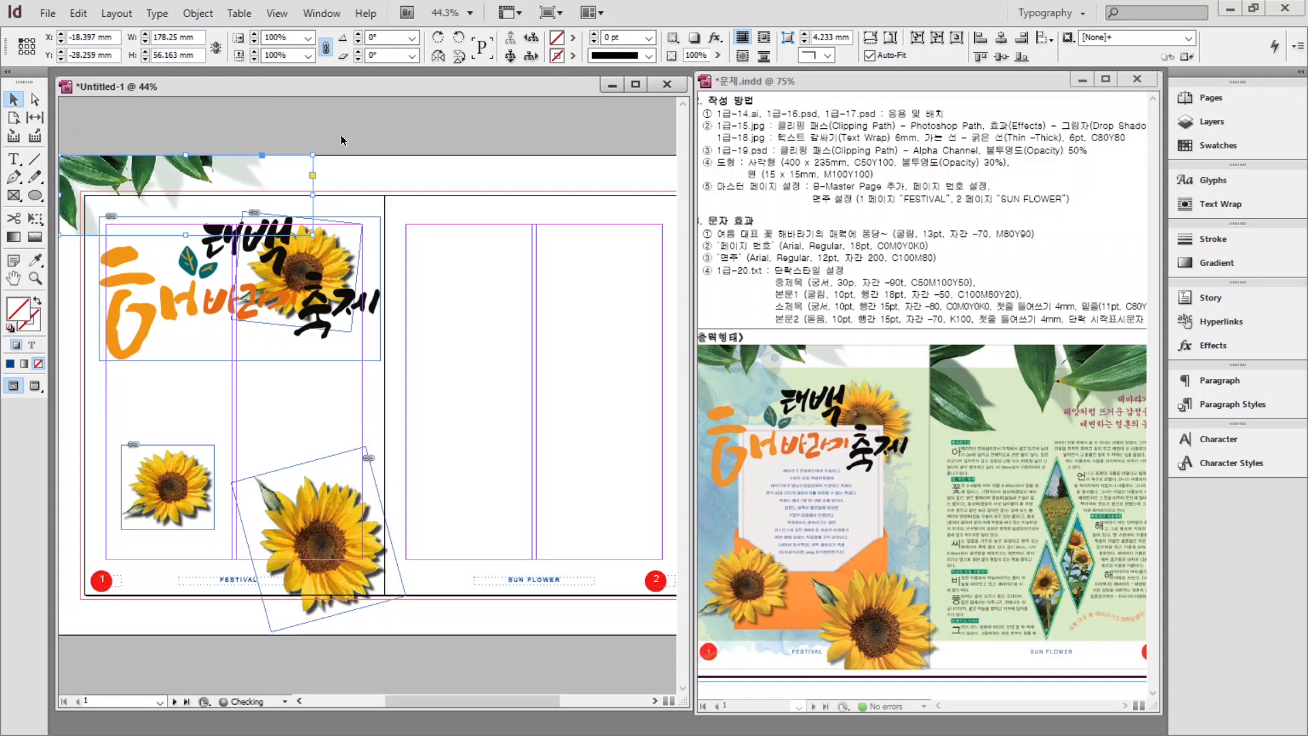
Place the 1급-16.psd leaf image again on page 2.
key("ctrl+d")
left_click(886, 436)
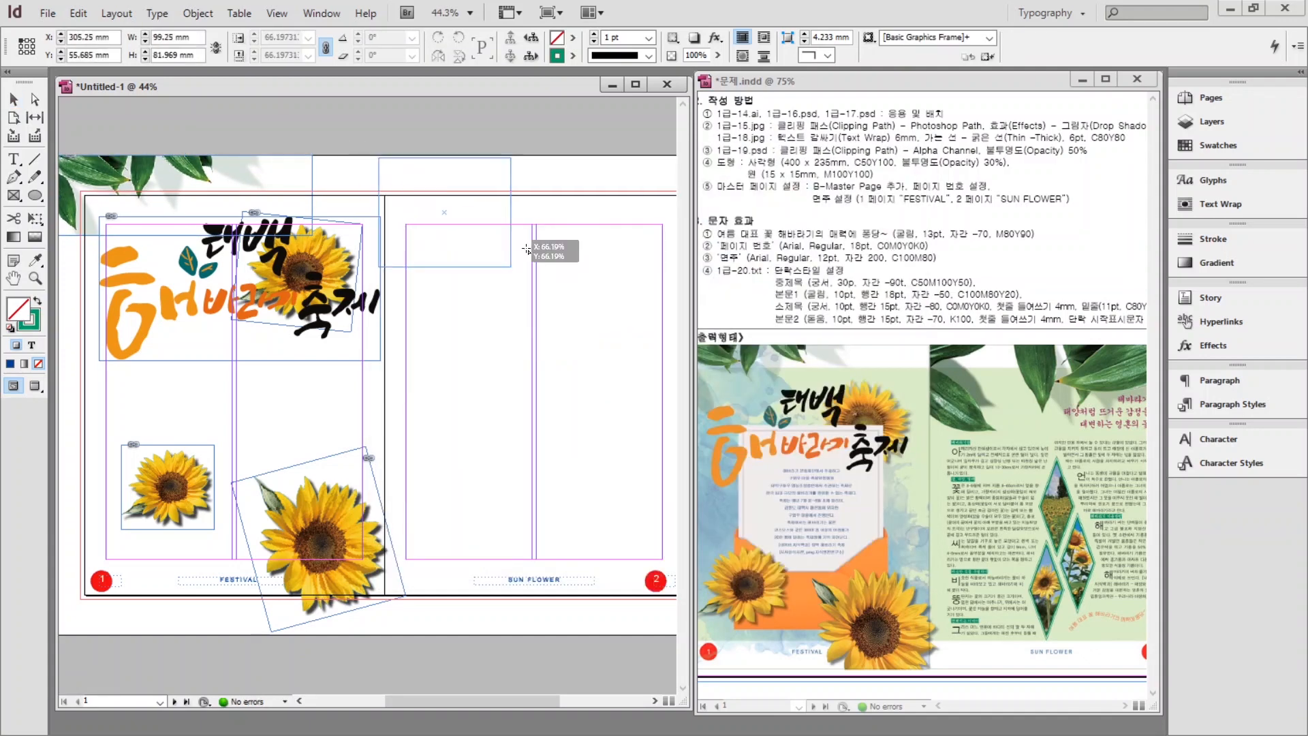
left_click(417, 361)
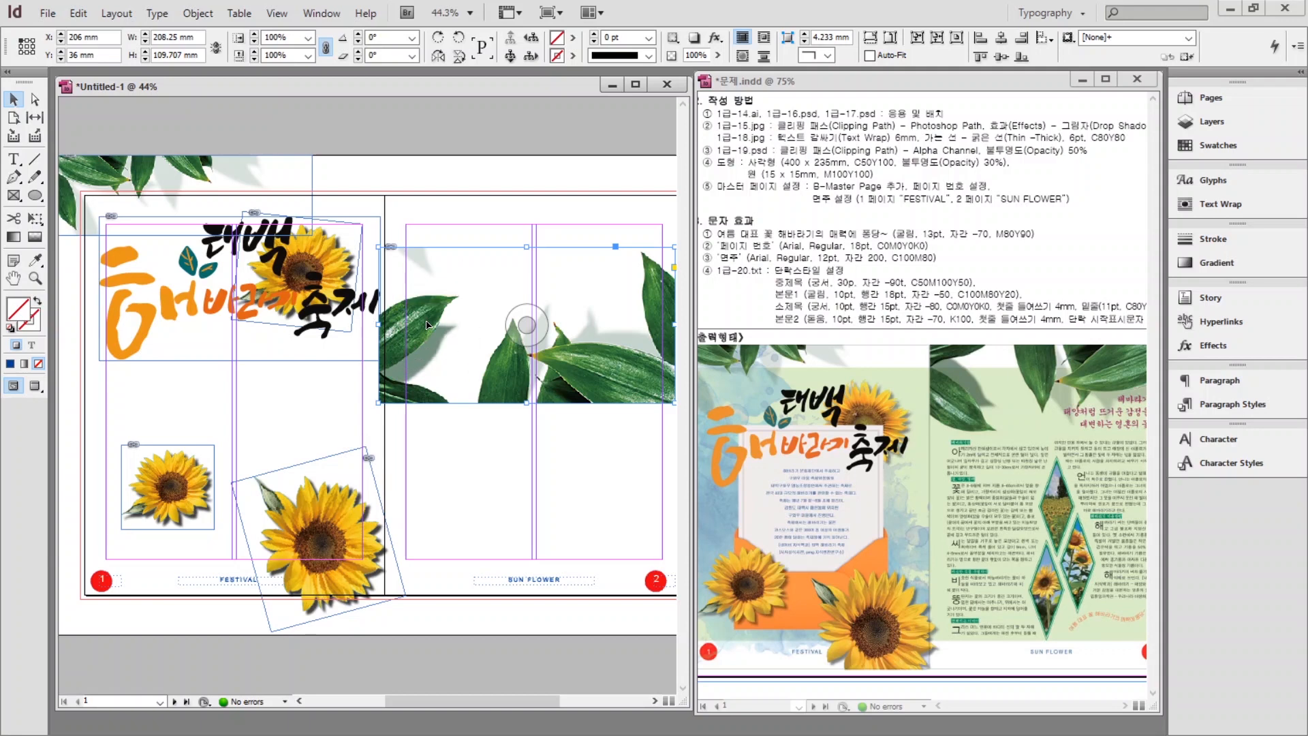
Flip the page 2 leaf image vertically and move it up onto the top-right bleed.
right_click(427, 325)
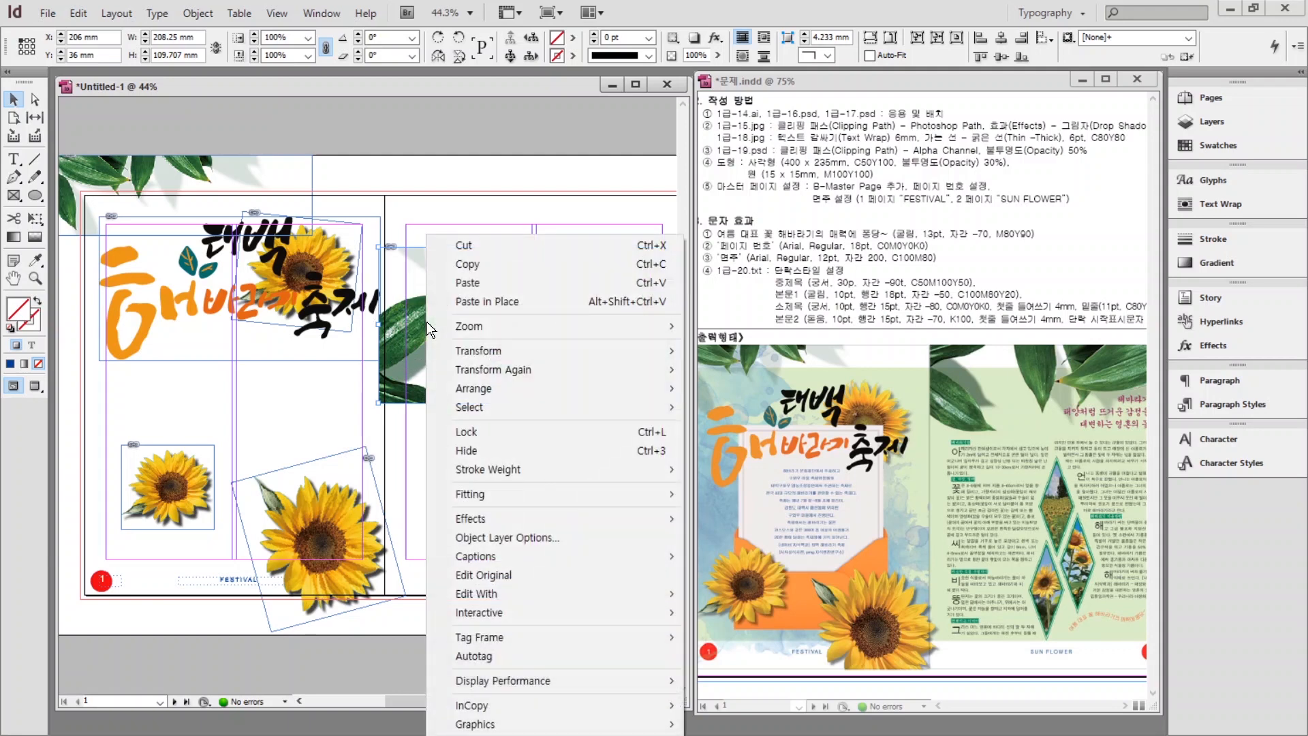
mouse_move(489, 349)
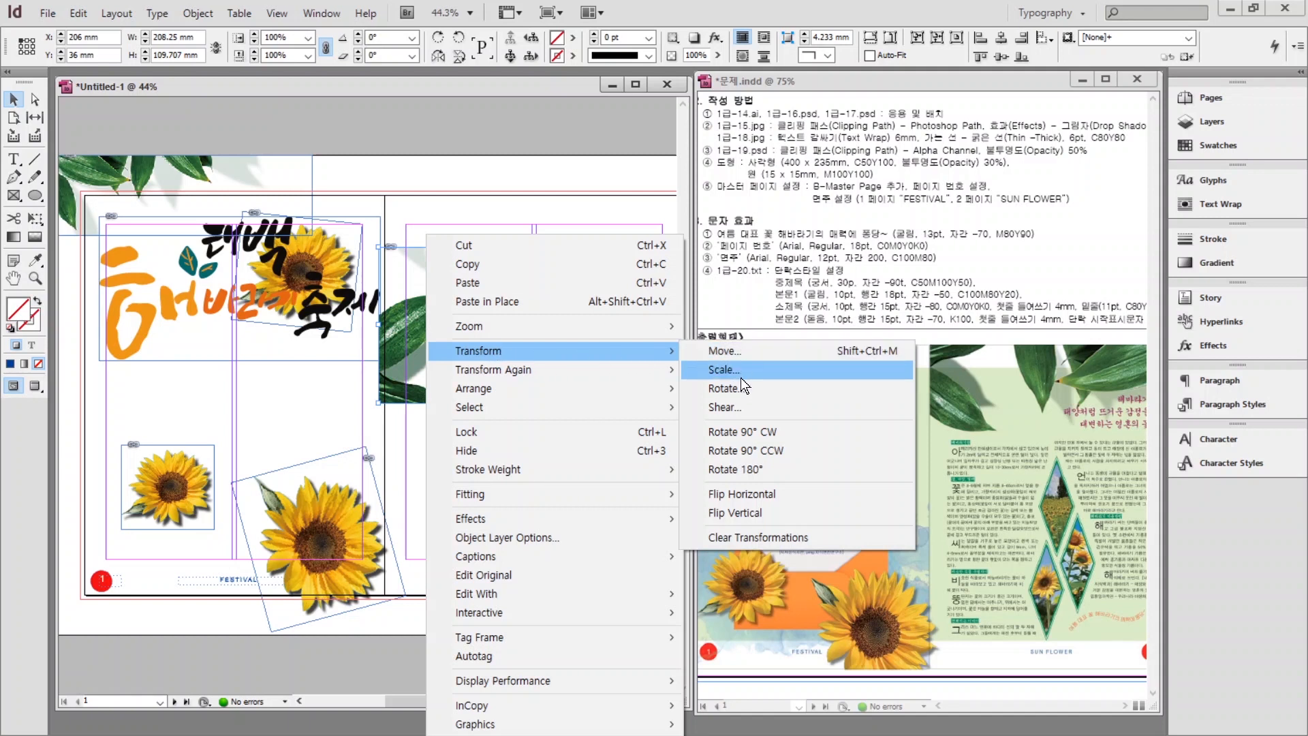
left_click(734, 513)
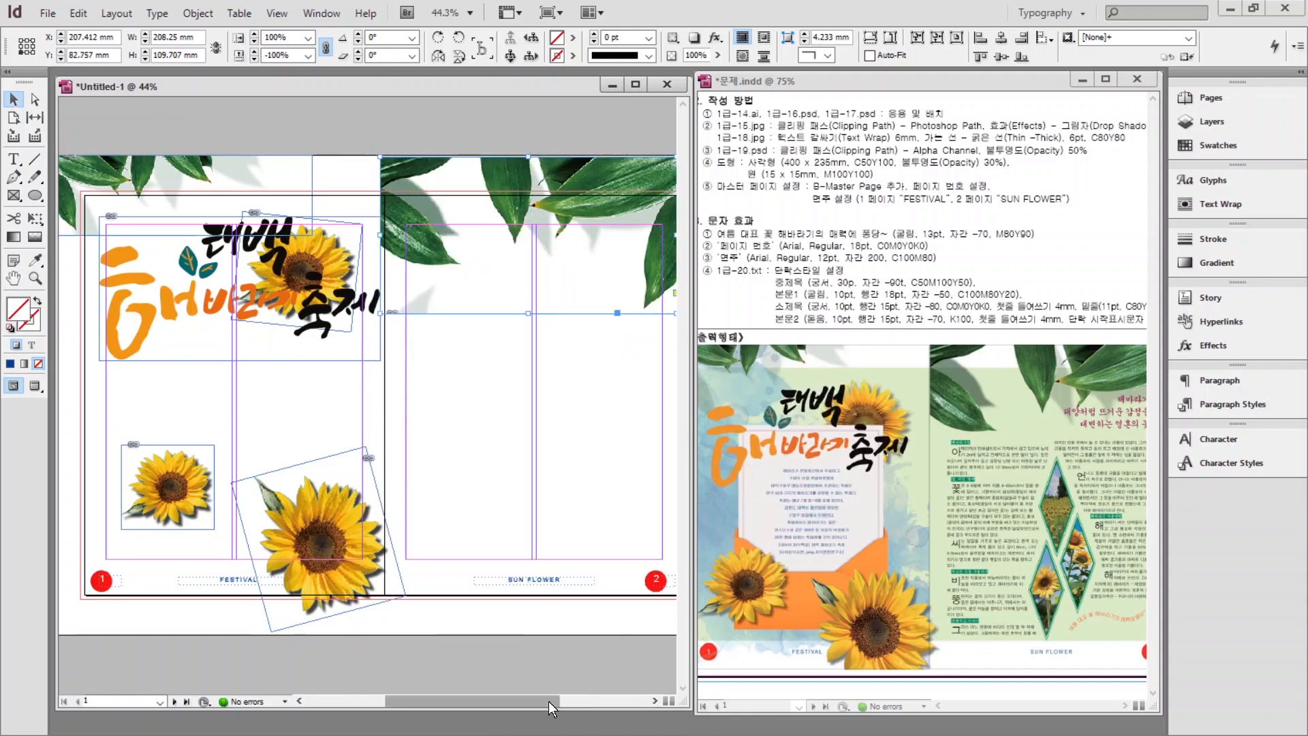
left_click_drag(515, 702, 531, 706)
left_click_drag(477, 273, 481, 306)
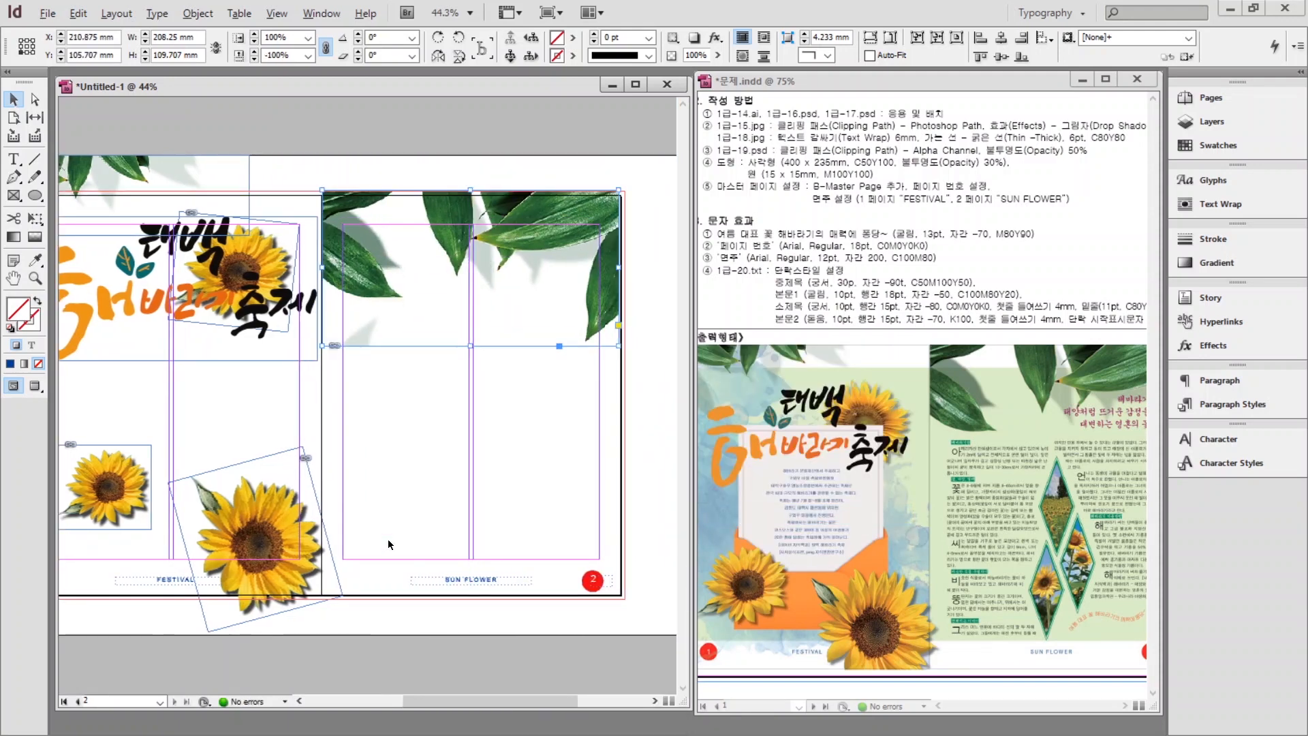
left_click_drag(67, 157, 133, 159)
scroll(533, 255, "up", 3)
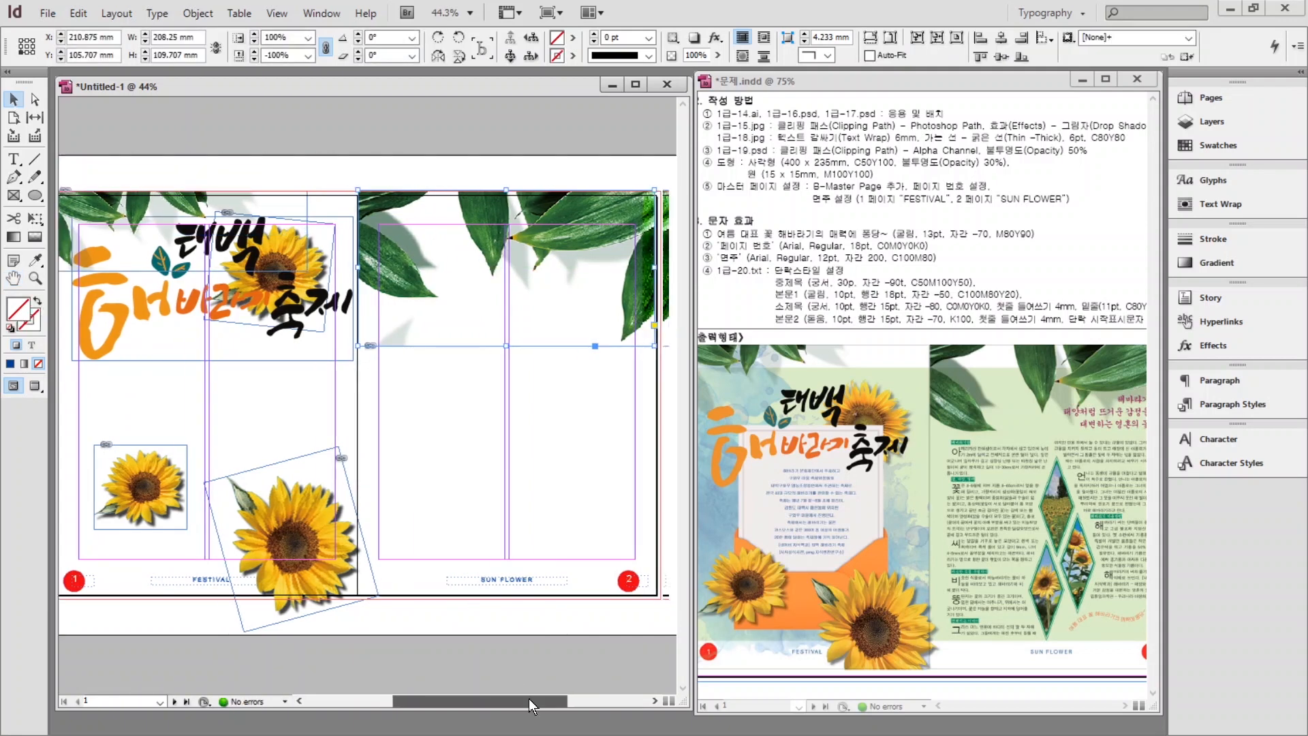
Raise the leaf frame's bottom-left anchor so its lower edge slants, then snap it to the bleed corner.
left_click_drag(353, 228, 245, 273)
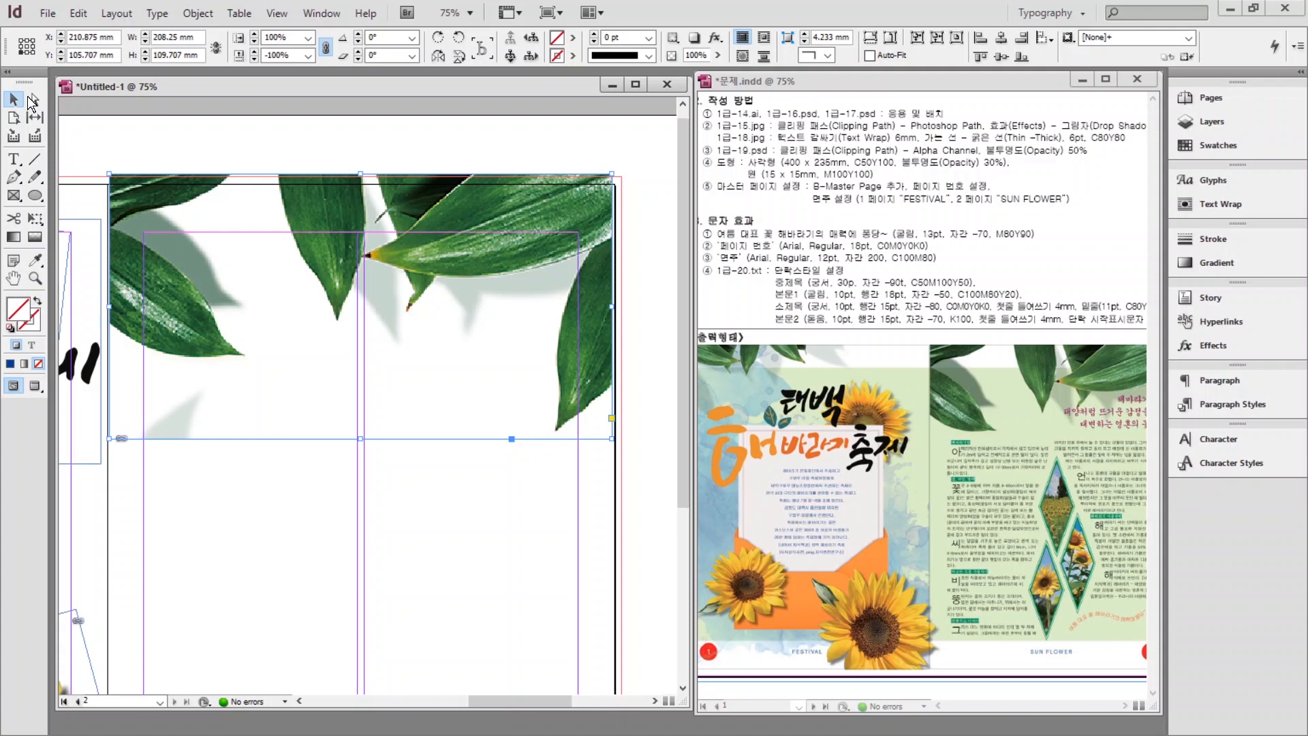
left_click(35, 100)
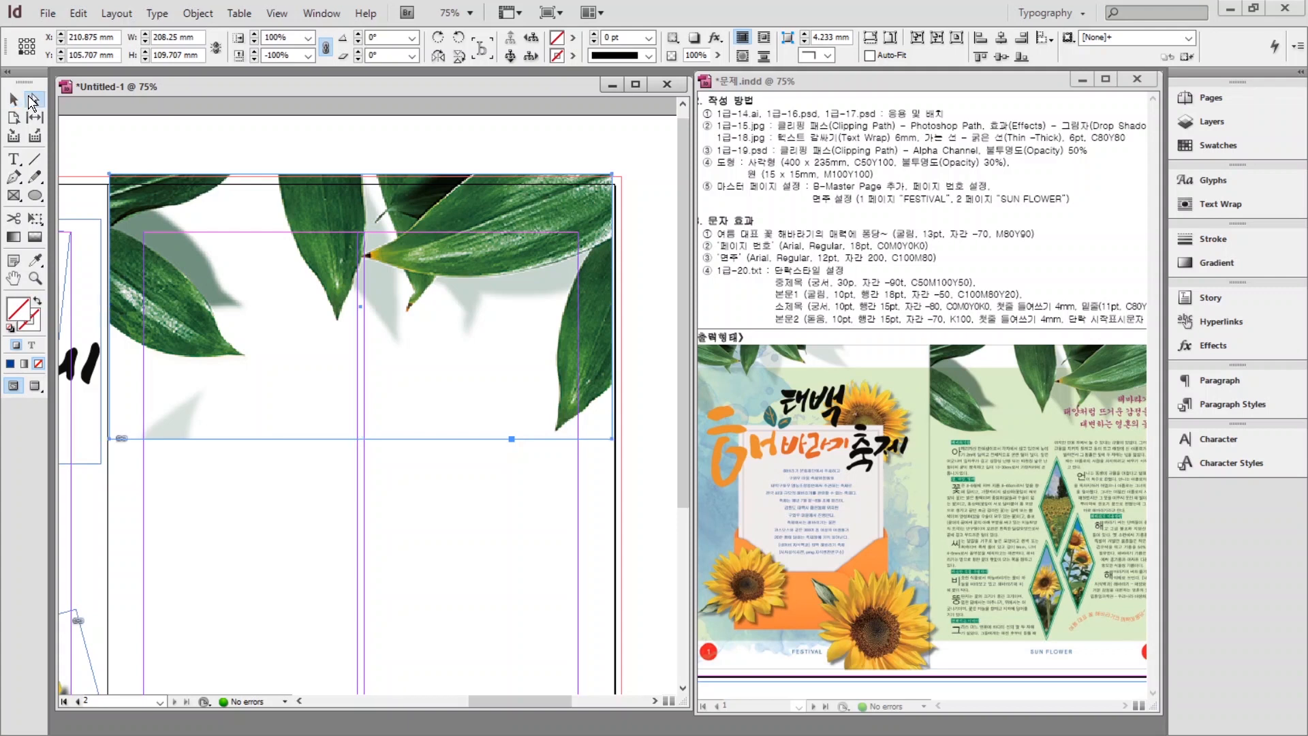
left_click(104, 456)
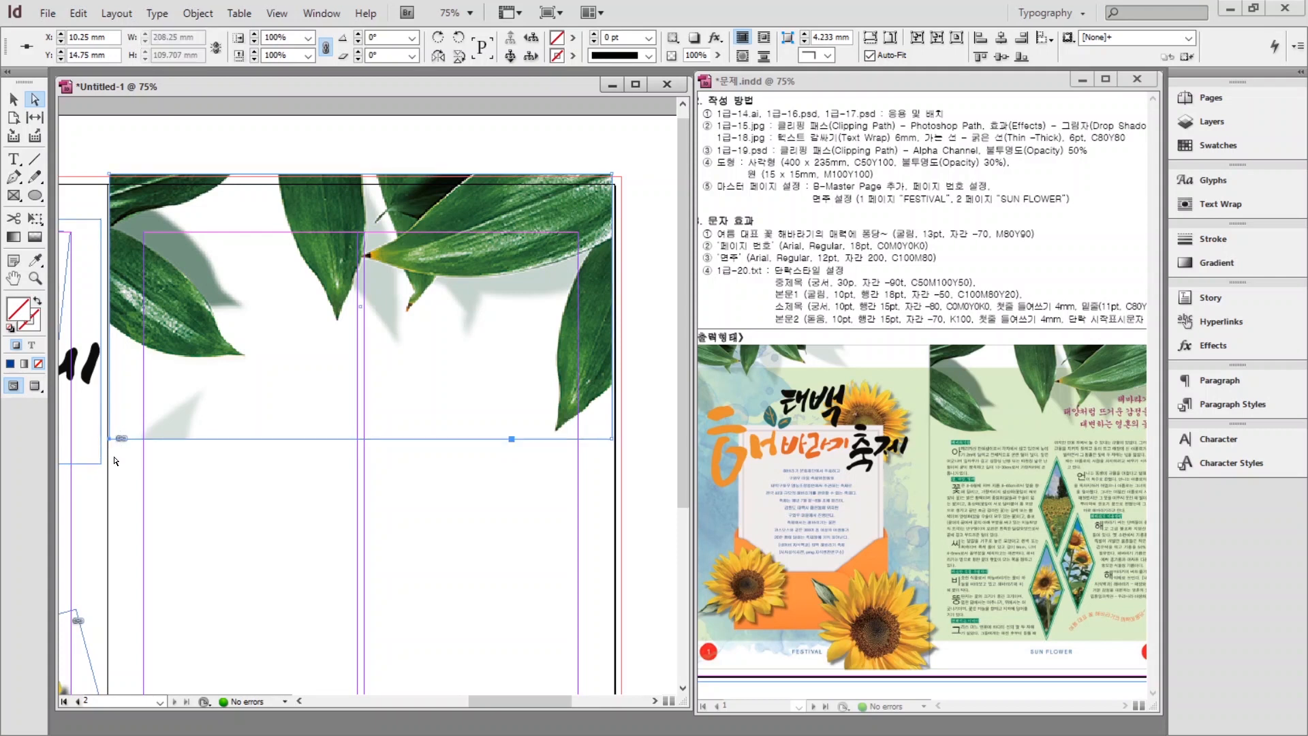
left_click(110, 454)
left_click_drag(114, 444, 107, 362)
left_click(131, 526)
left_click(12, 97)
left_click_drag(382, 232, 390, 234)
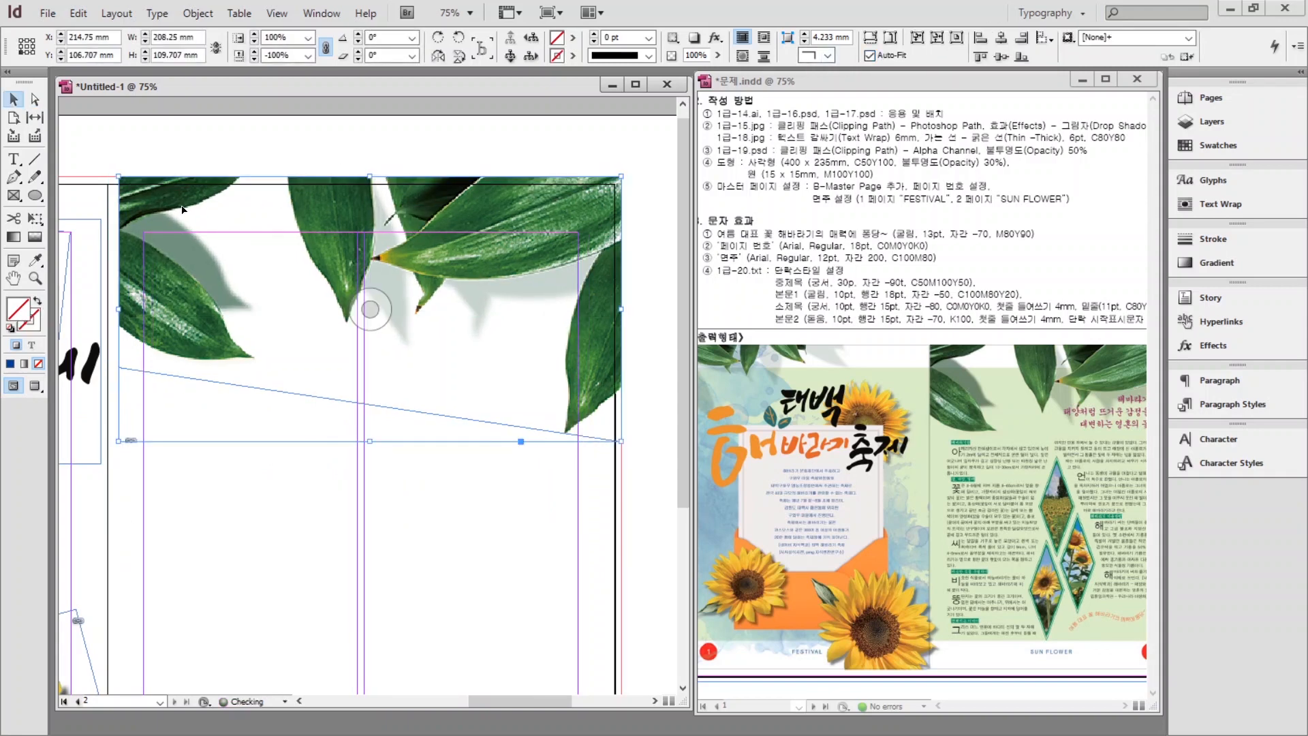
left_click(190, 497)
Place the orange envelope image on page 1.
key("ctrl+alt+0")
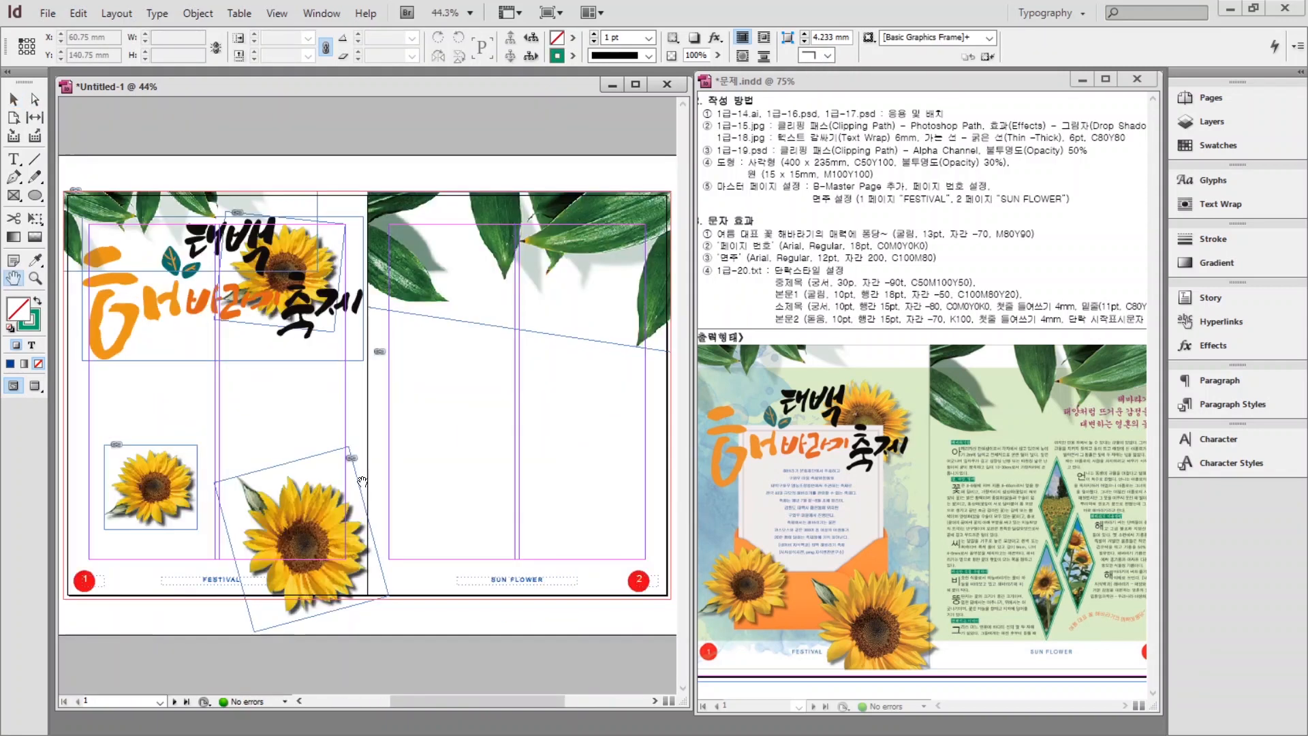
key("ctrl+d")
left_click(672, 361)
left_click(870, 432)
left_click(117, 266)
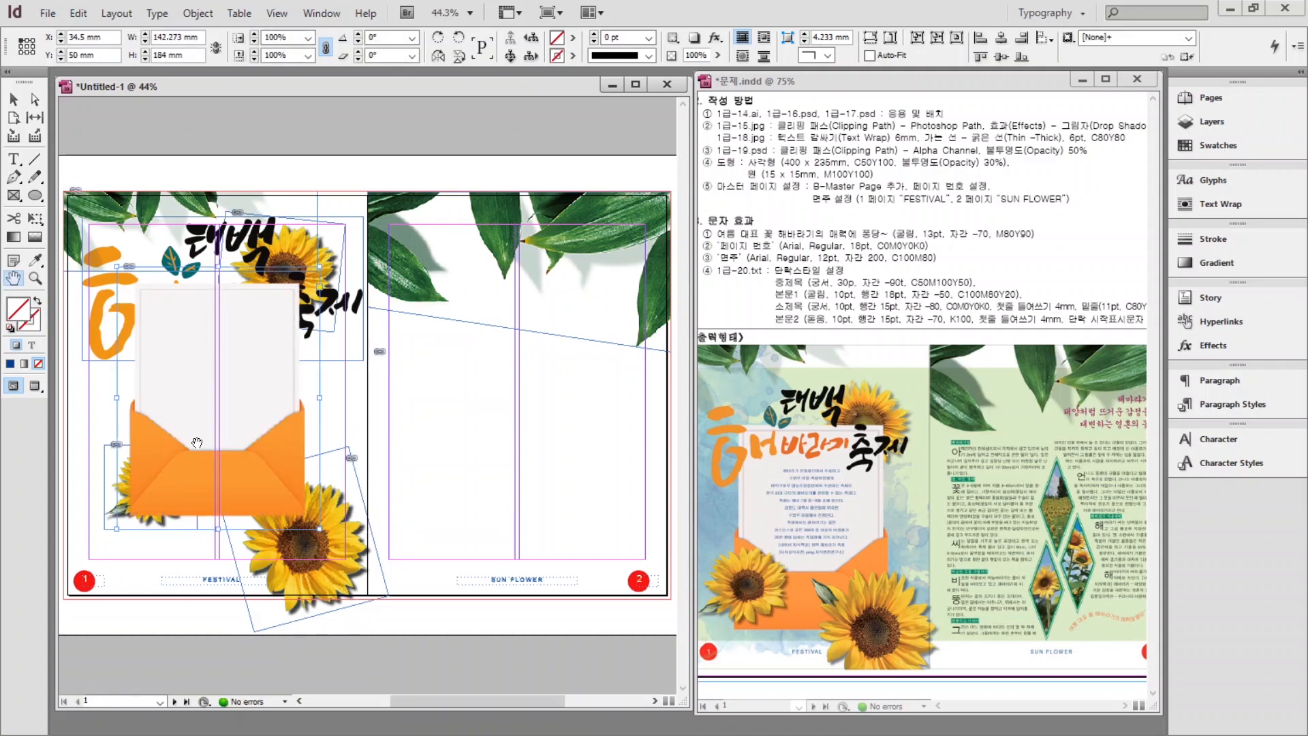
left_click_drag(196, 443, 200, 444)
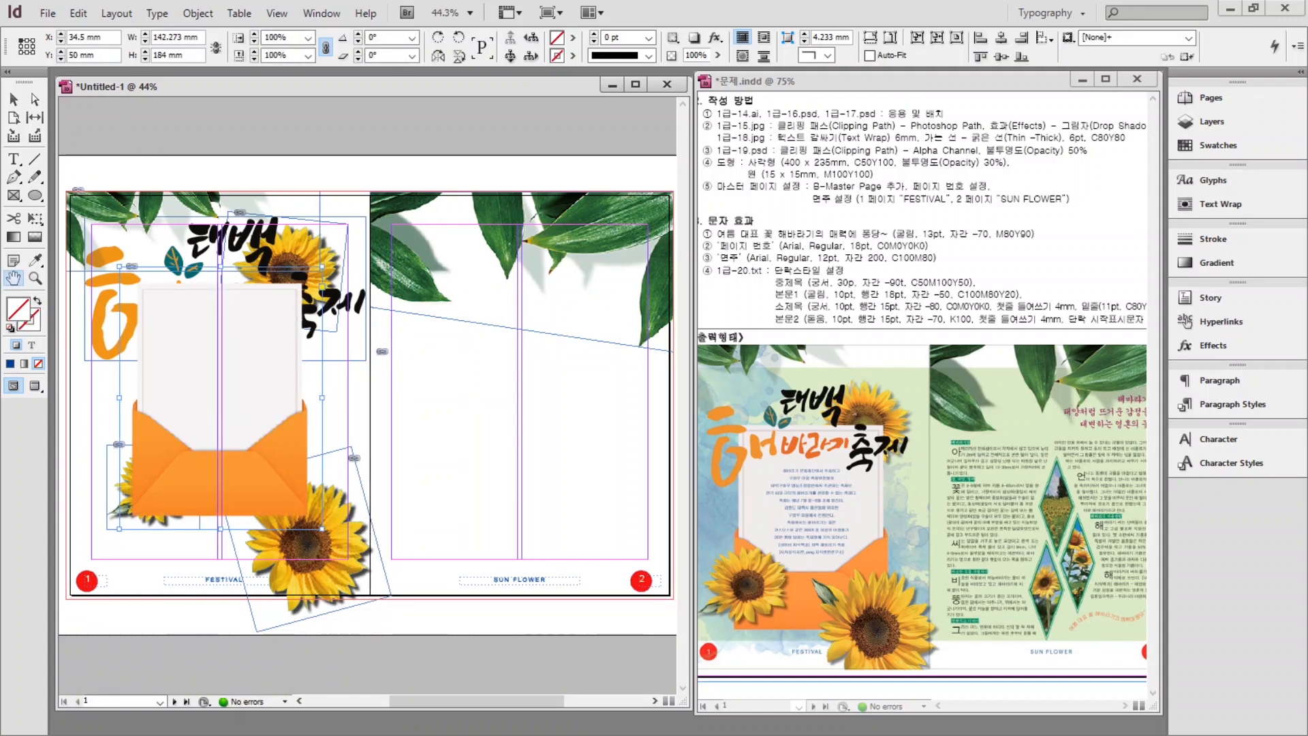
Bring the sunflowers and title in front of the envelope, then pick 1급-18.jpg to place.
key("v")
left_click(119, 514)
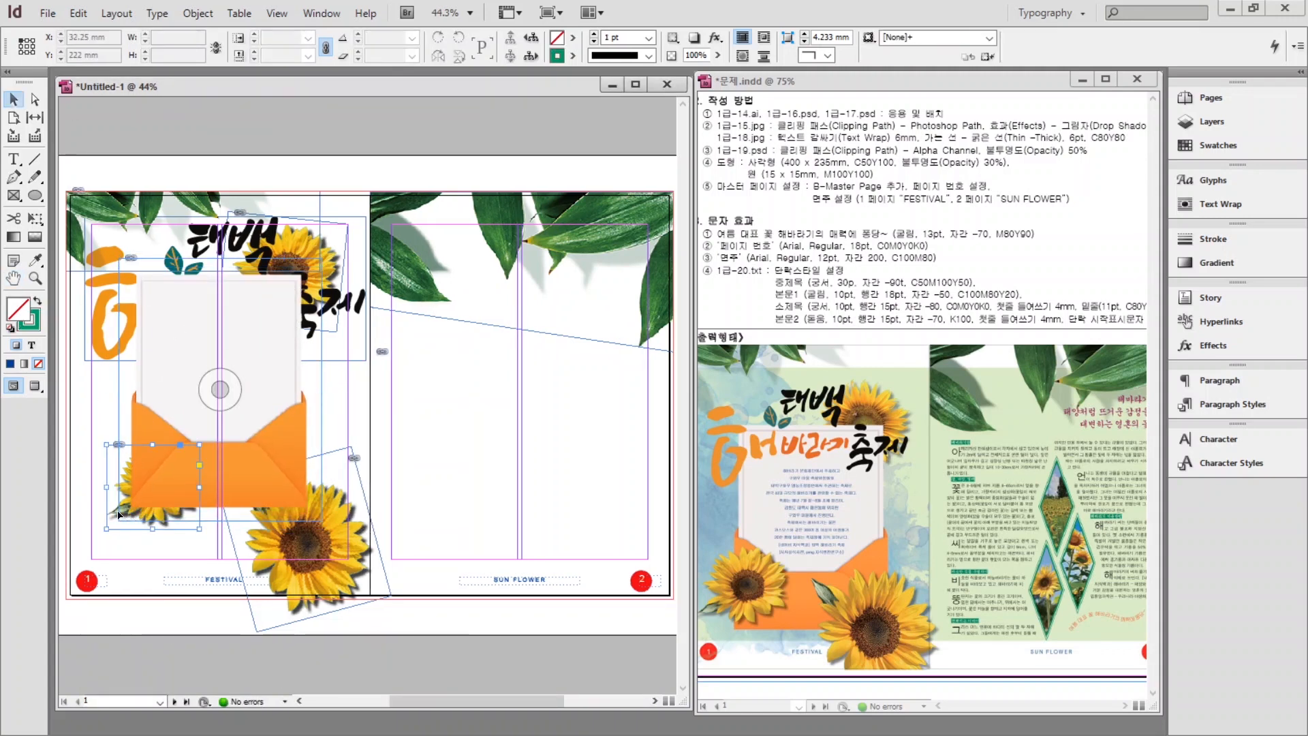
scroll(121, 520, "left", 1)
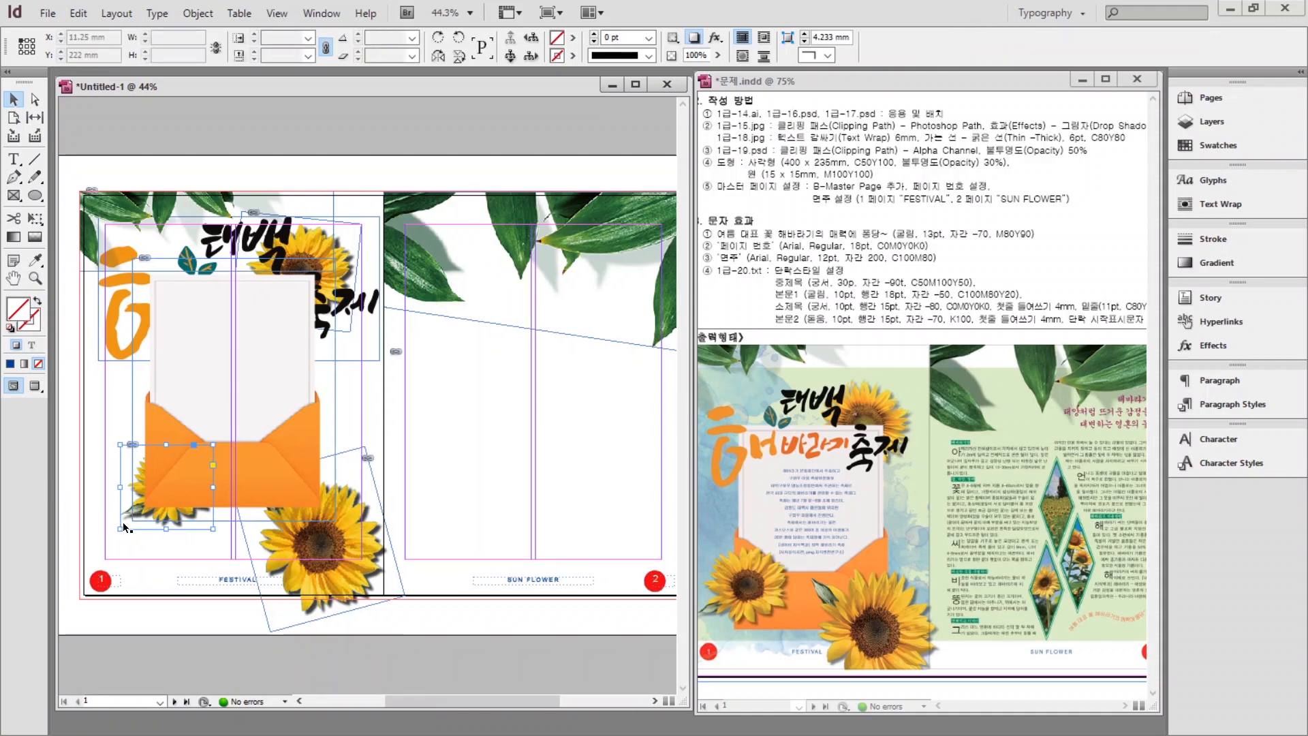
key("ctrl+shift+bracketright")
left_click(290, 548)
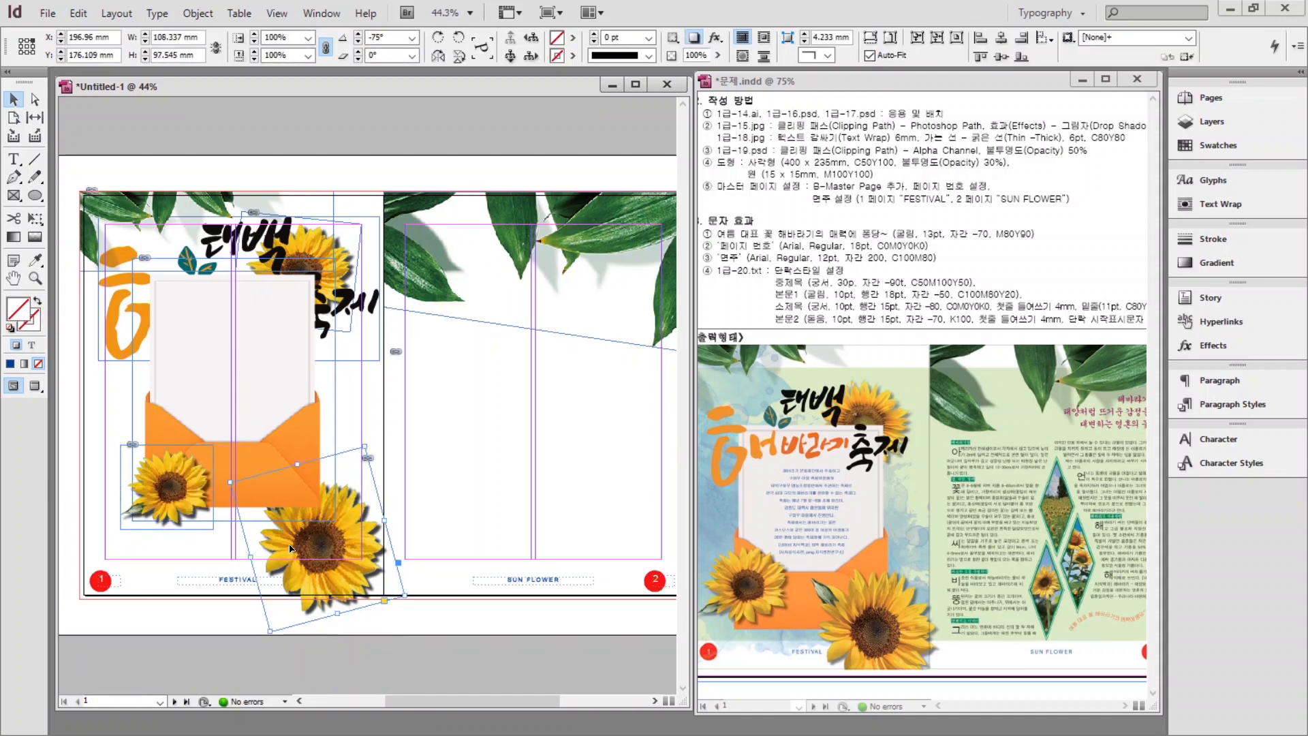
left_click(466, 411)
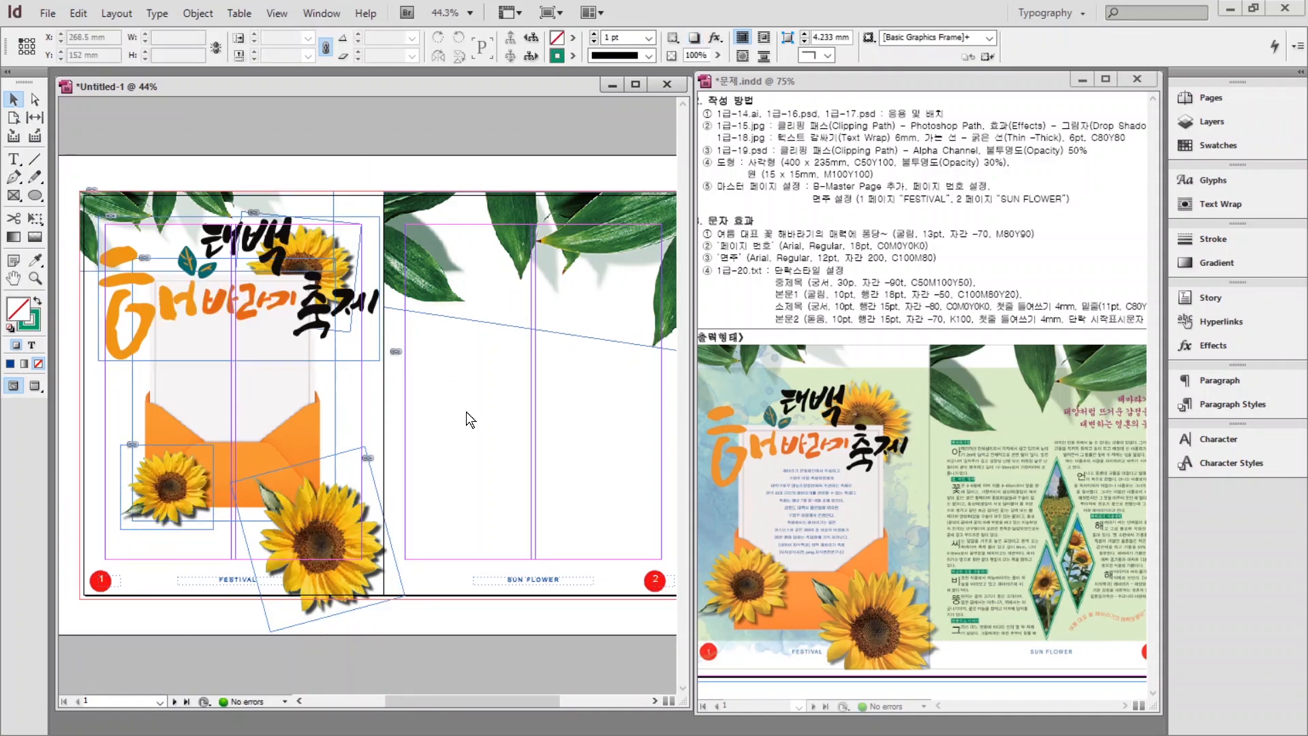
key("ctrl+d")
left_click(613, 368)
Preview 1급-19.psd and 1급-18.jpg in the Place dialog, then cancel the import.
left_click(713, 379)
left_click(593, 402)
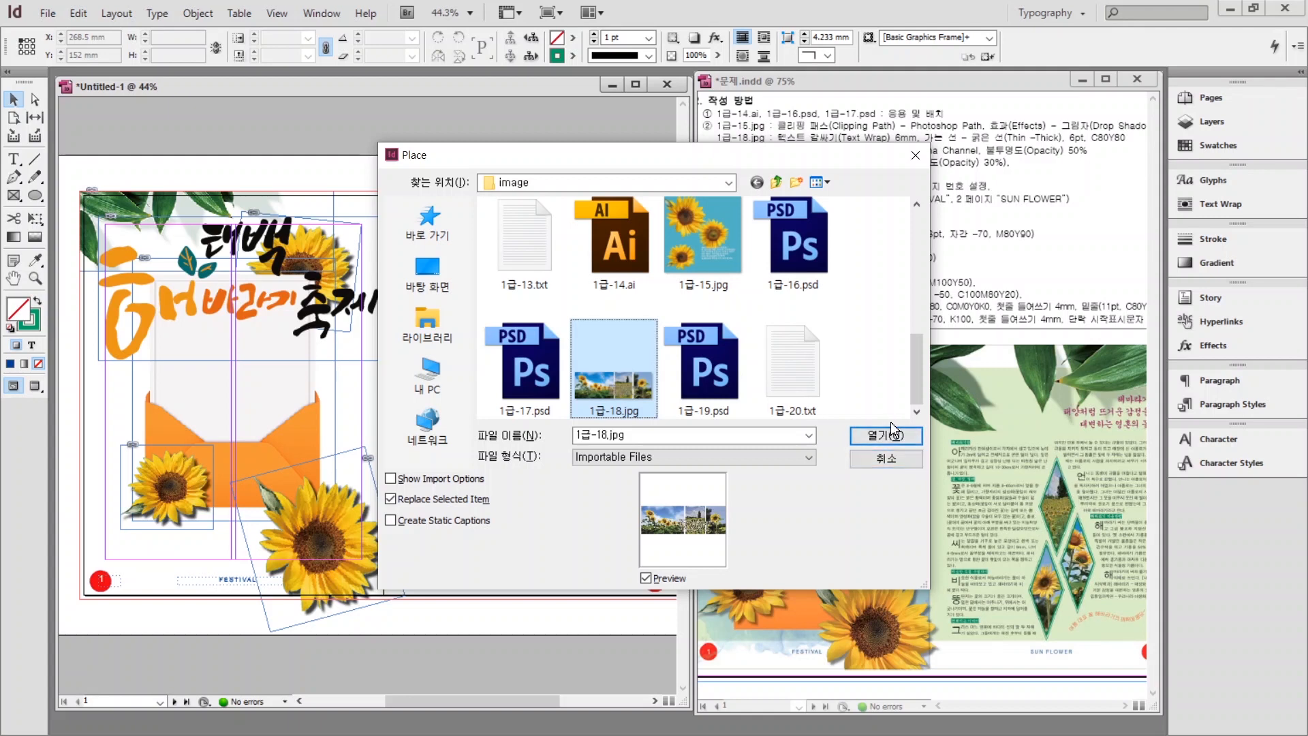
left_click(875, 456)
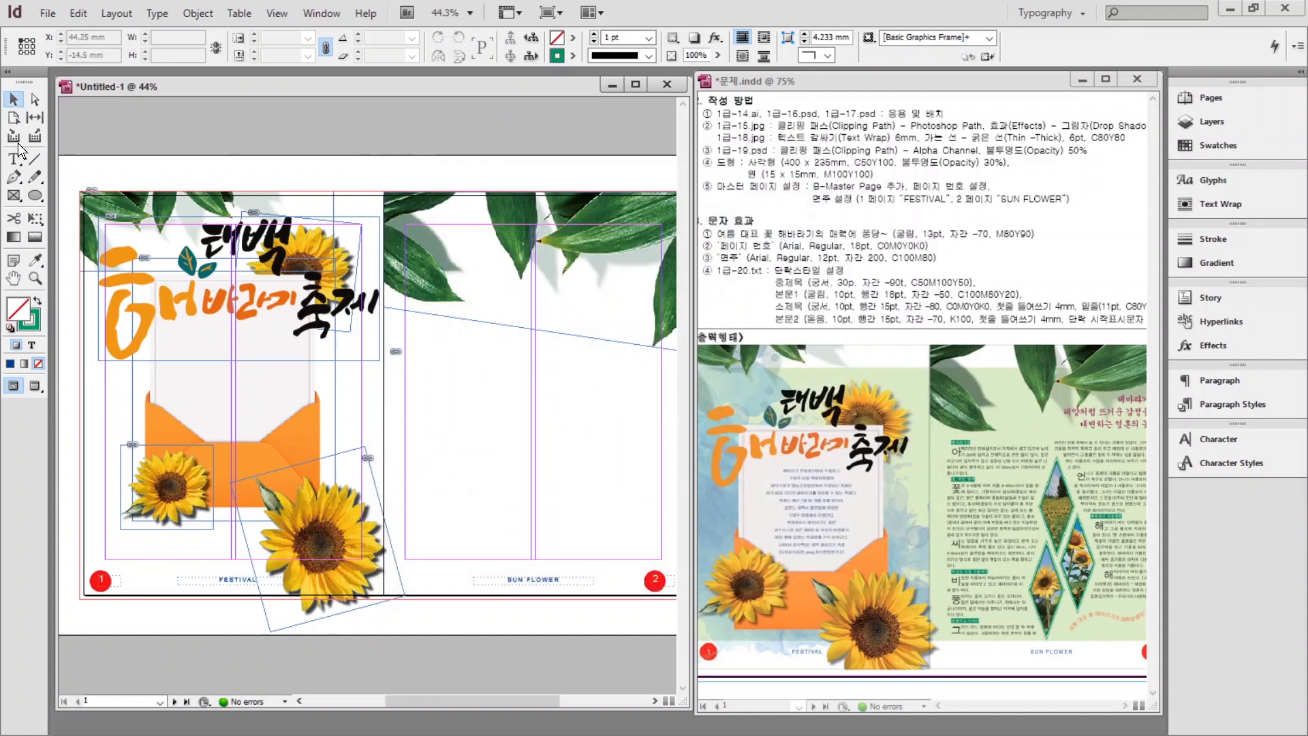
Draw a four-point diamond with the Pen tool on page 2 and fill it green.
left_click(13, 177)
left_click(533, 343)
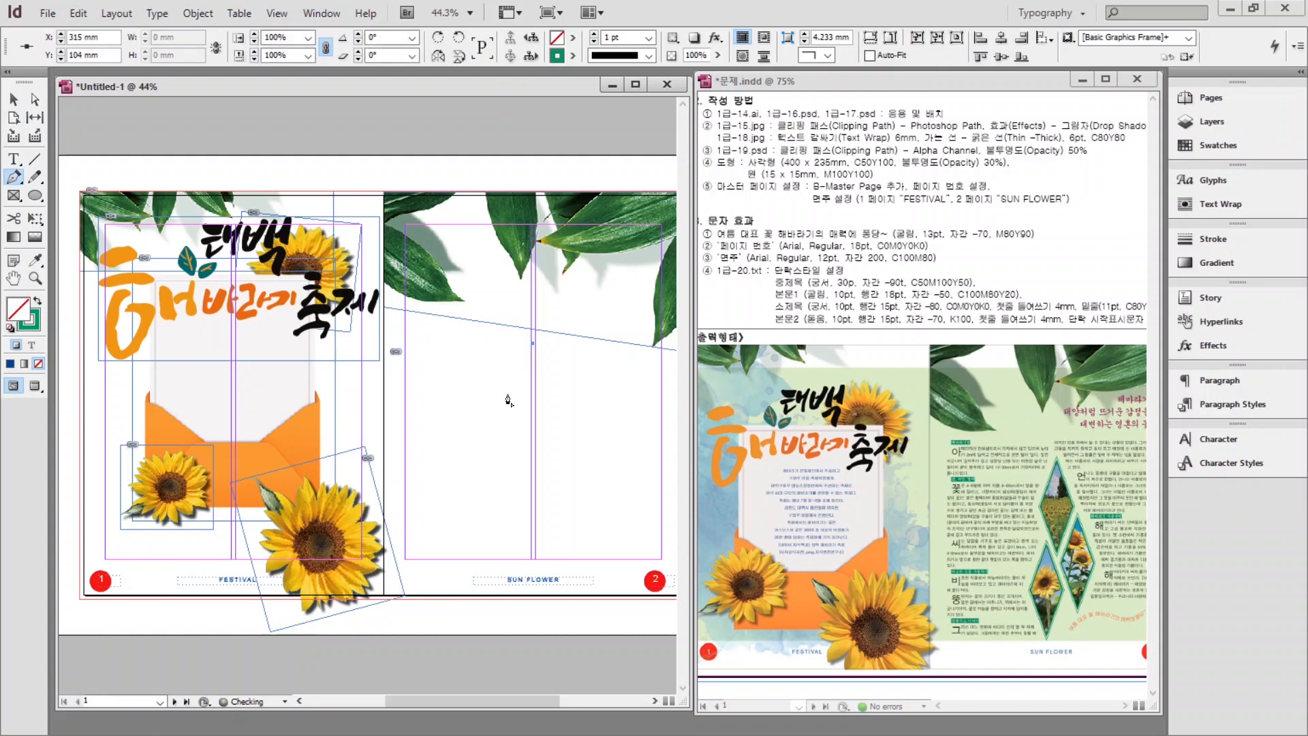
left_click(497, 408)
left_click(533, 482)
left_click(566, 411)
left_click(533, 343)
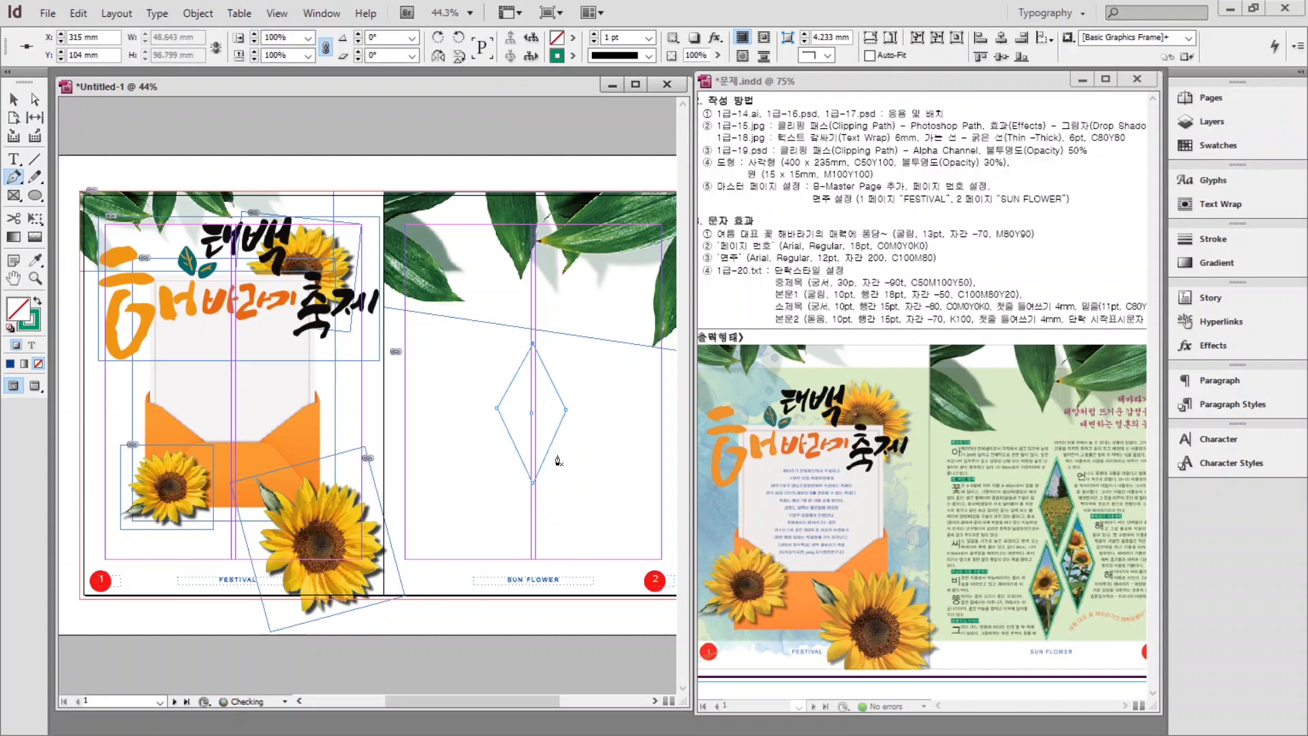
Pull the diamond's side points inward to make it tall and narrow.
left_click(36, 299)
scroll(534, 392, "up", 2)
key("a")
left_click_drag(378, 341, 390, 350)
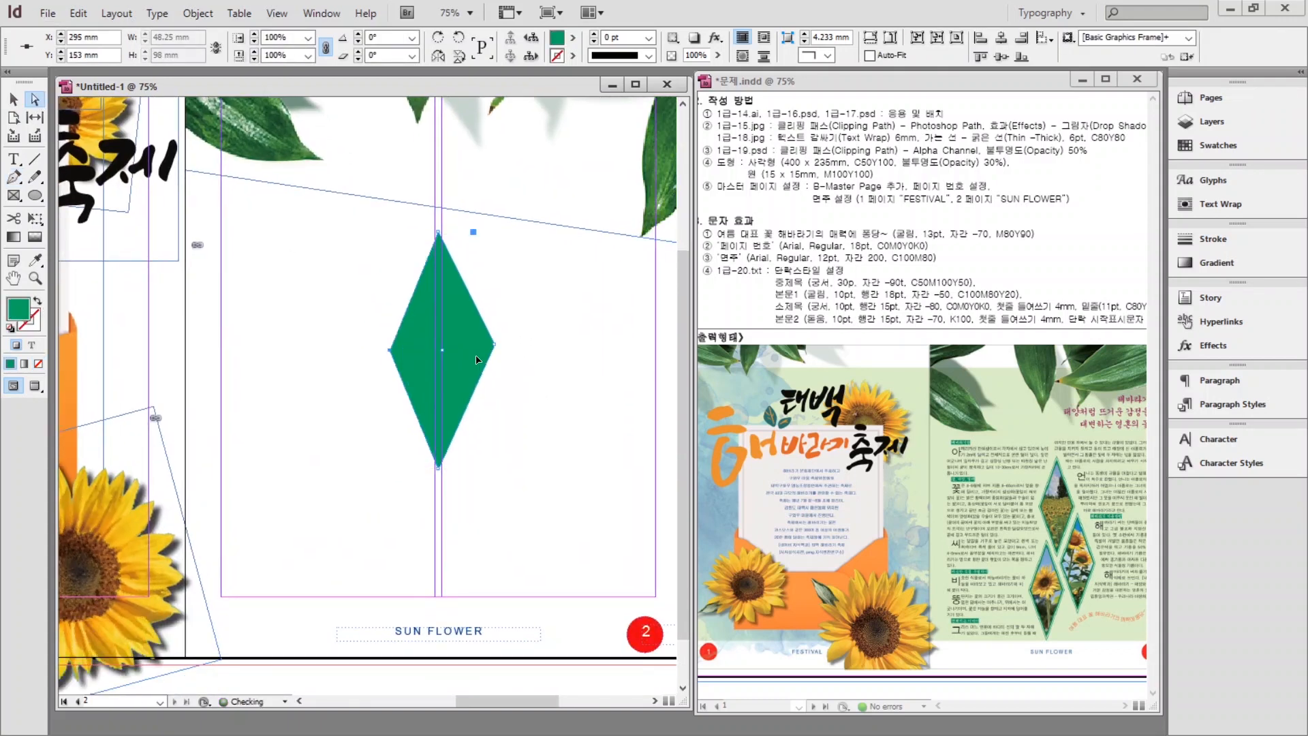
left_click_drag(494, 340, 484, 350)
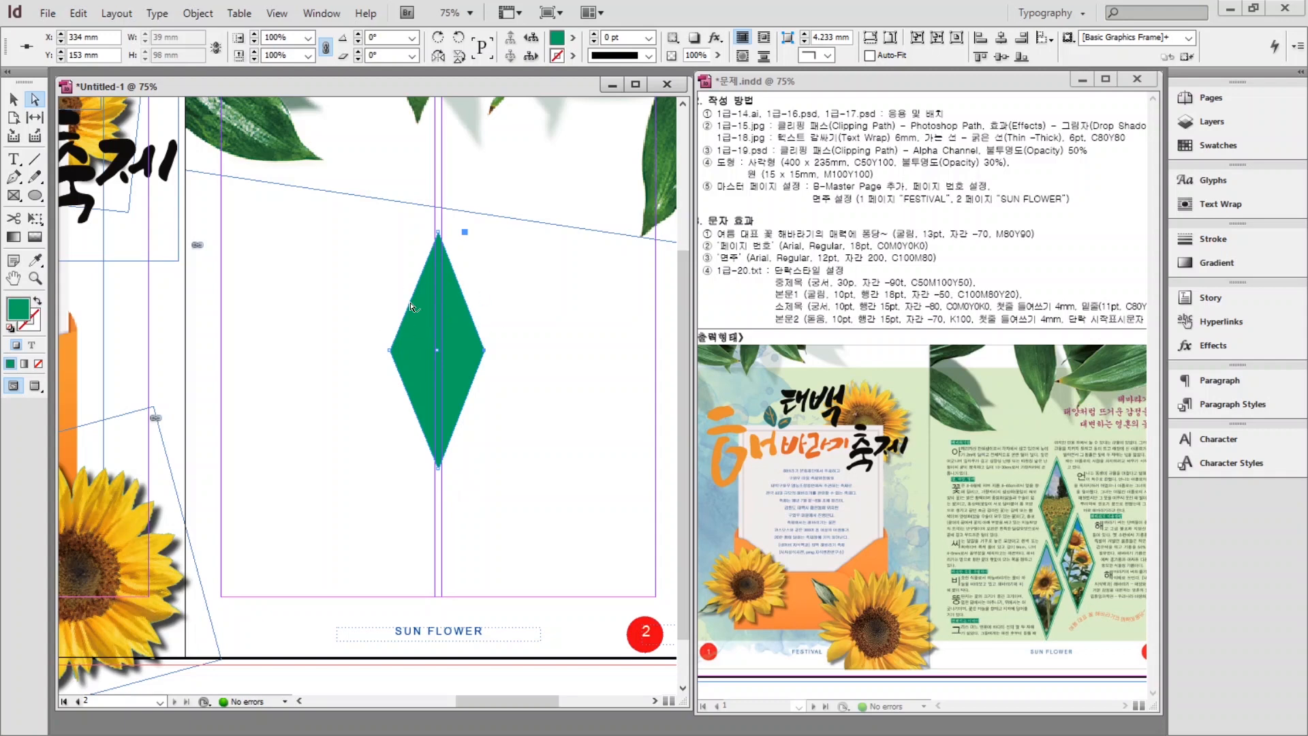
Place the 1급-18.jpg sunflower field photo into the diamond frame and select the photo content.
key("ctrl+d")
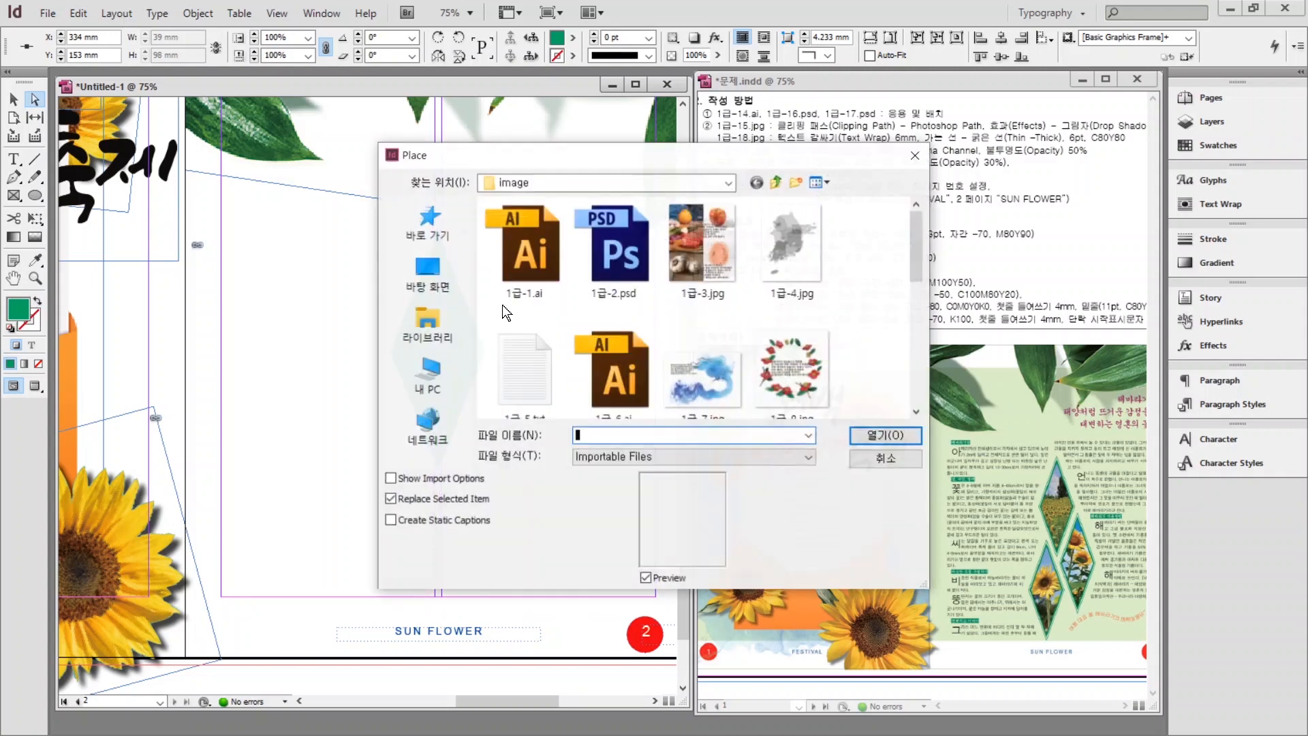
left_click_drag(915, 248, 898, 399)
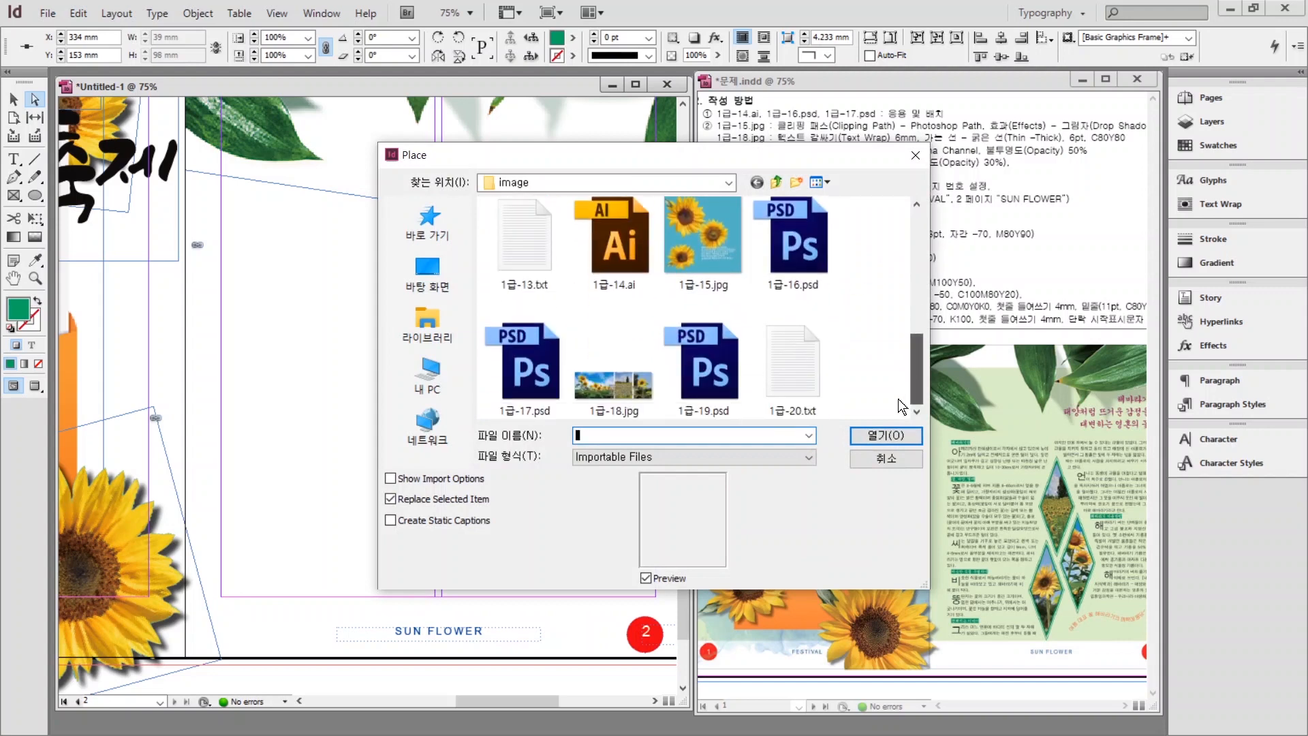
left_click(621, 388)
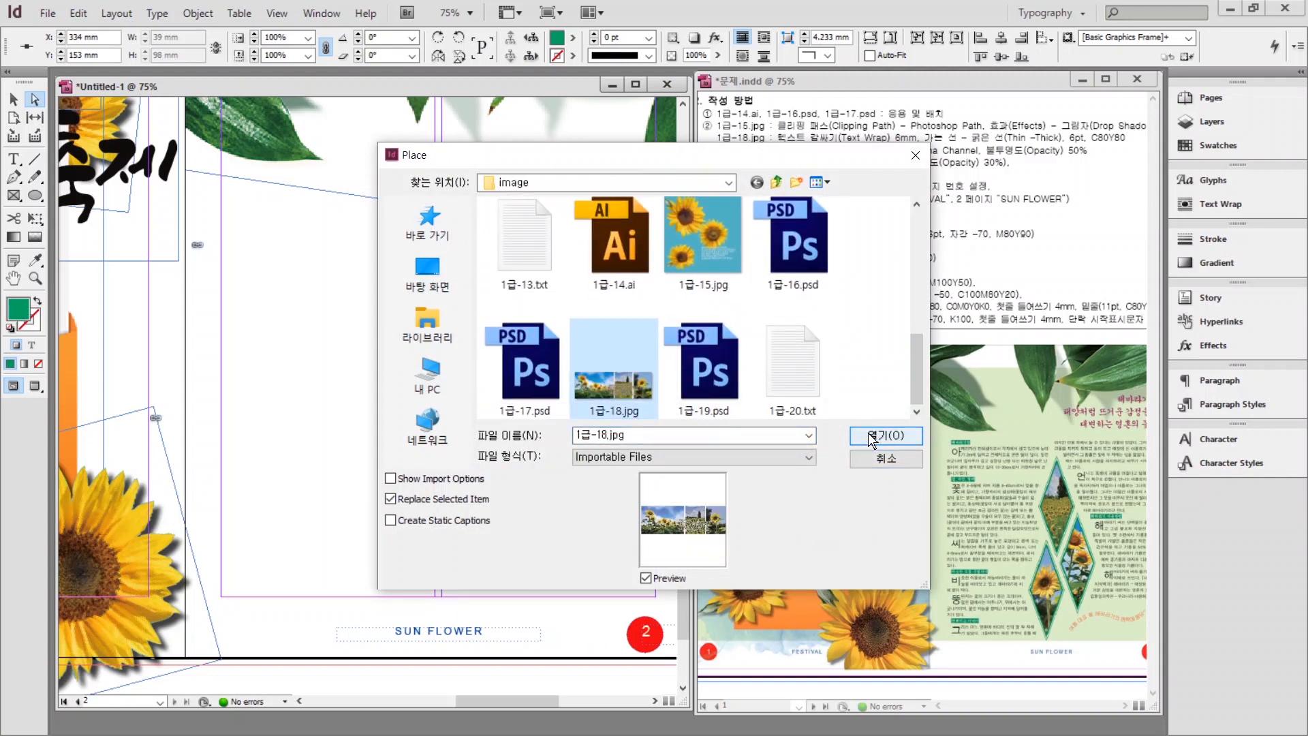
left_click(861, 434)
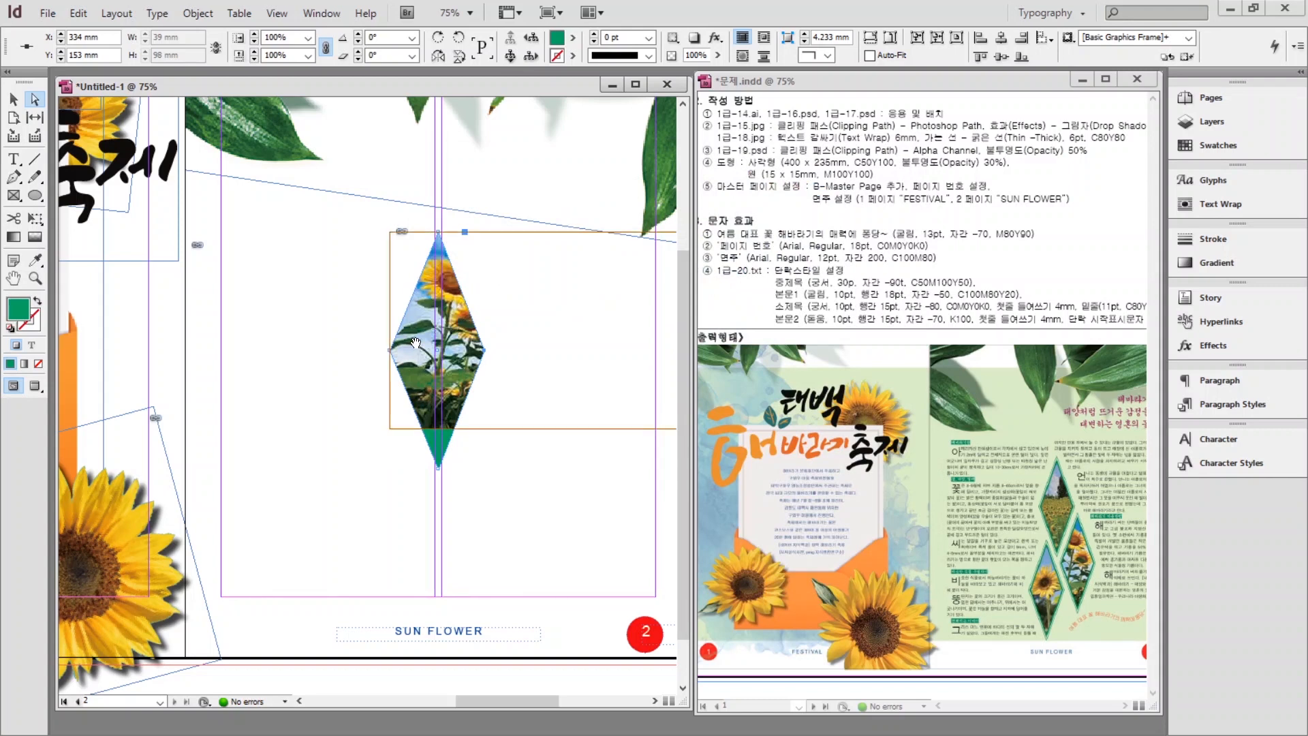
key("v")
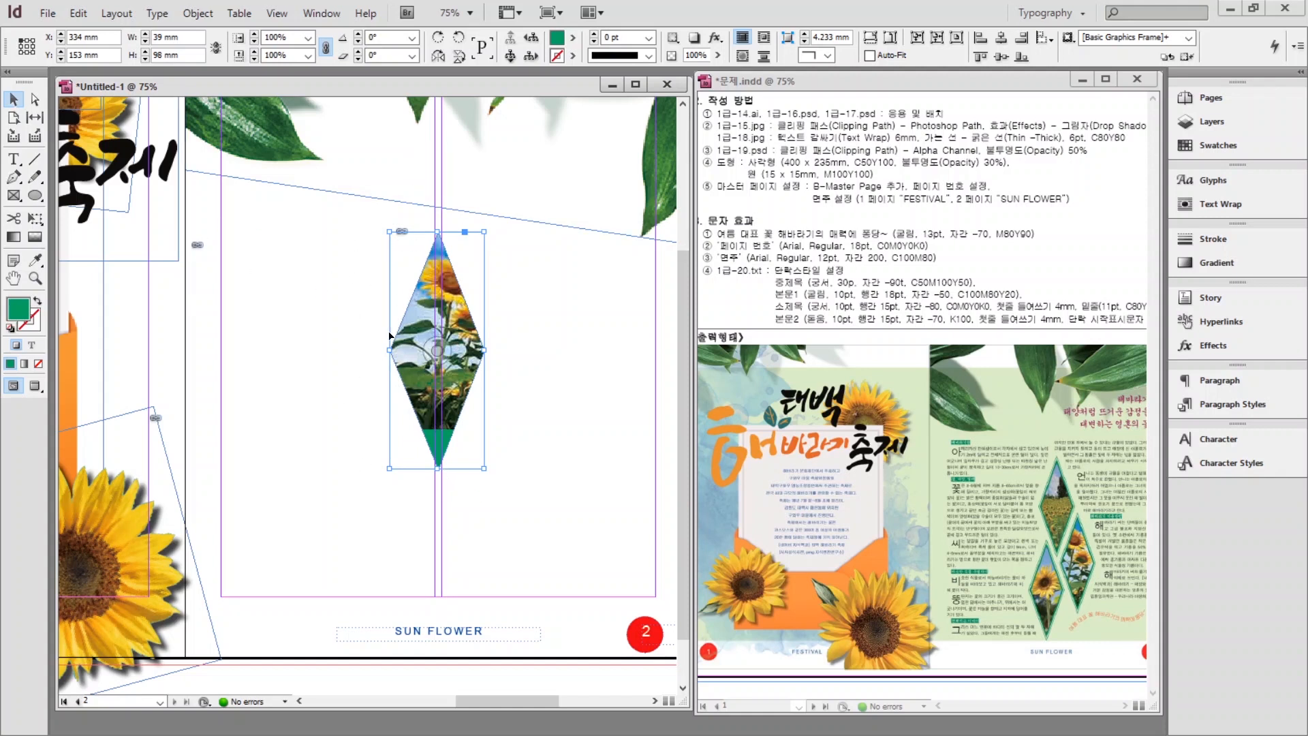
left_click(421, 303)
left_click(371, 221)
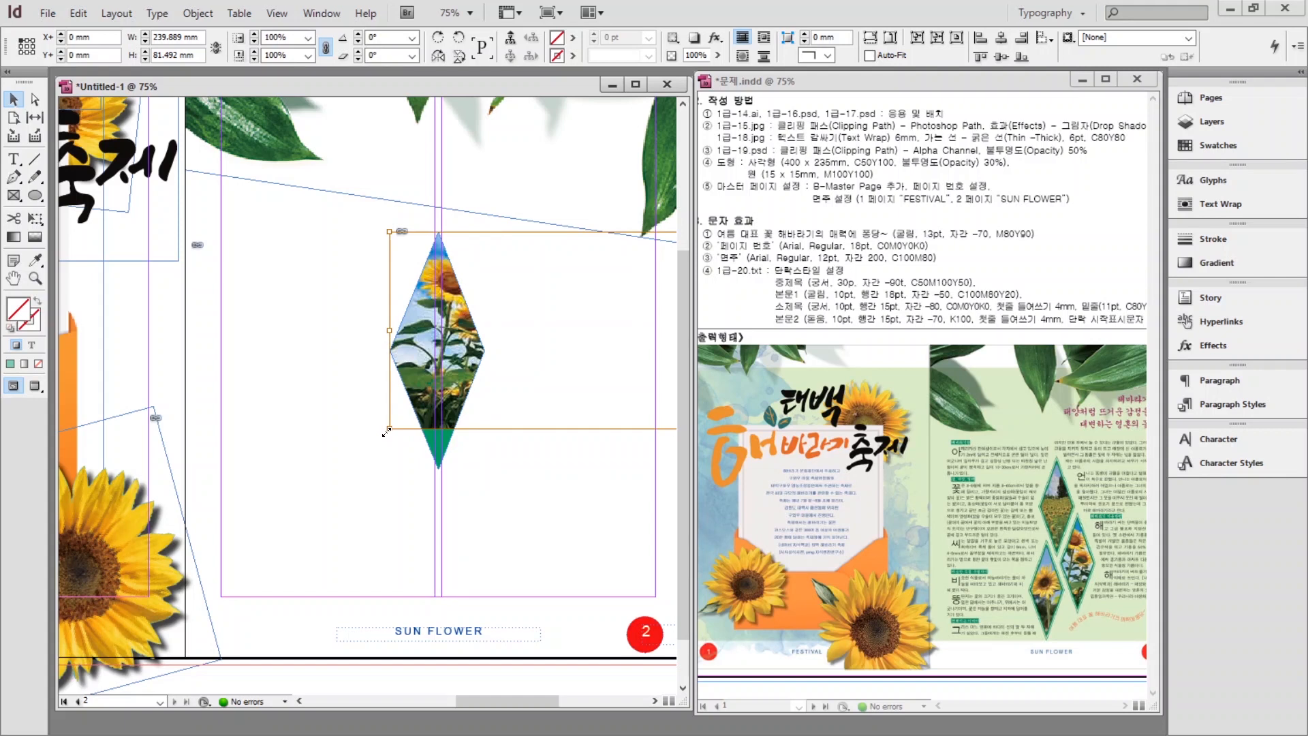
Enlarge the photo inside the diamond to 288 by 98 mm.
left_click_drag(387, 430, 273, 468)
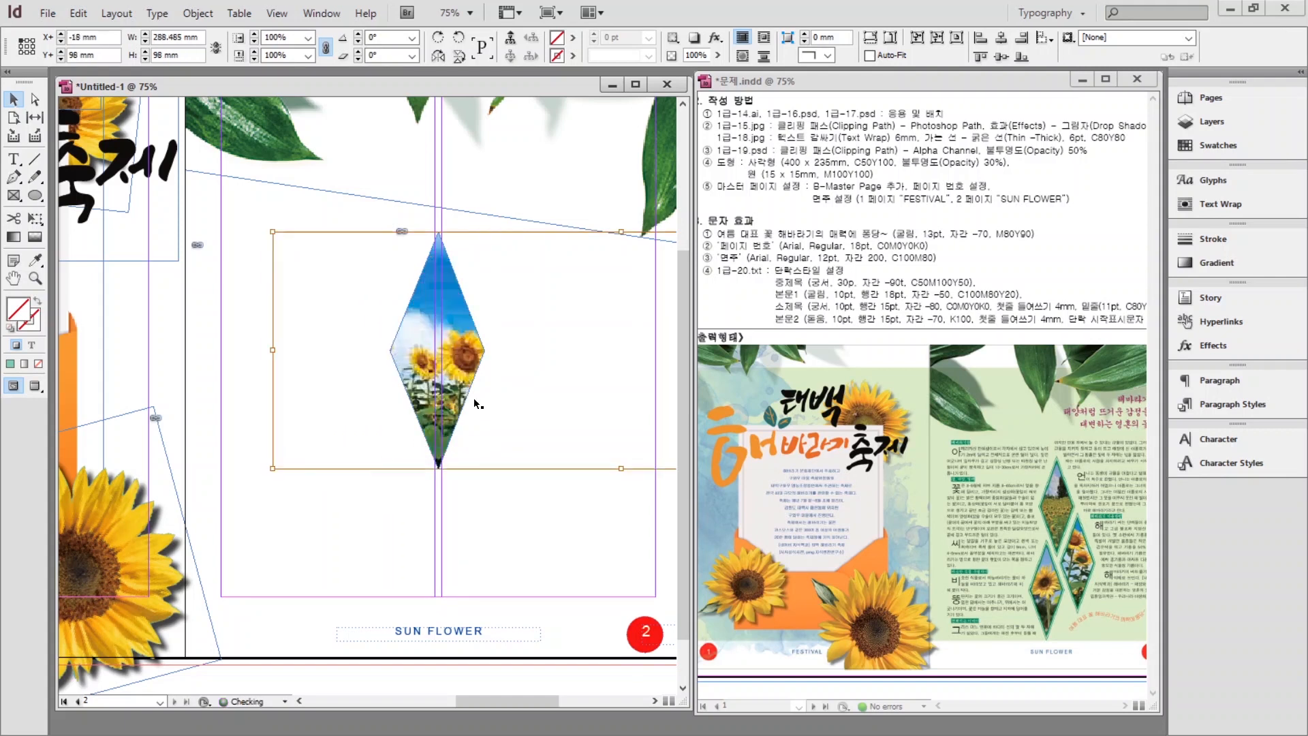
left_click(1008, 491)
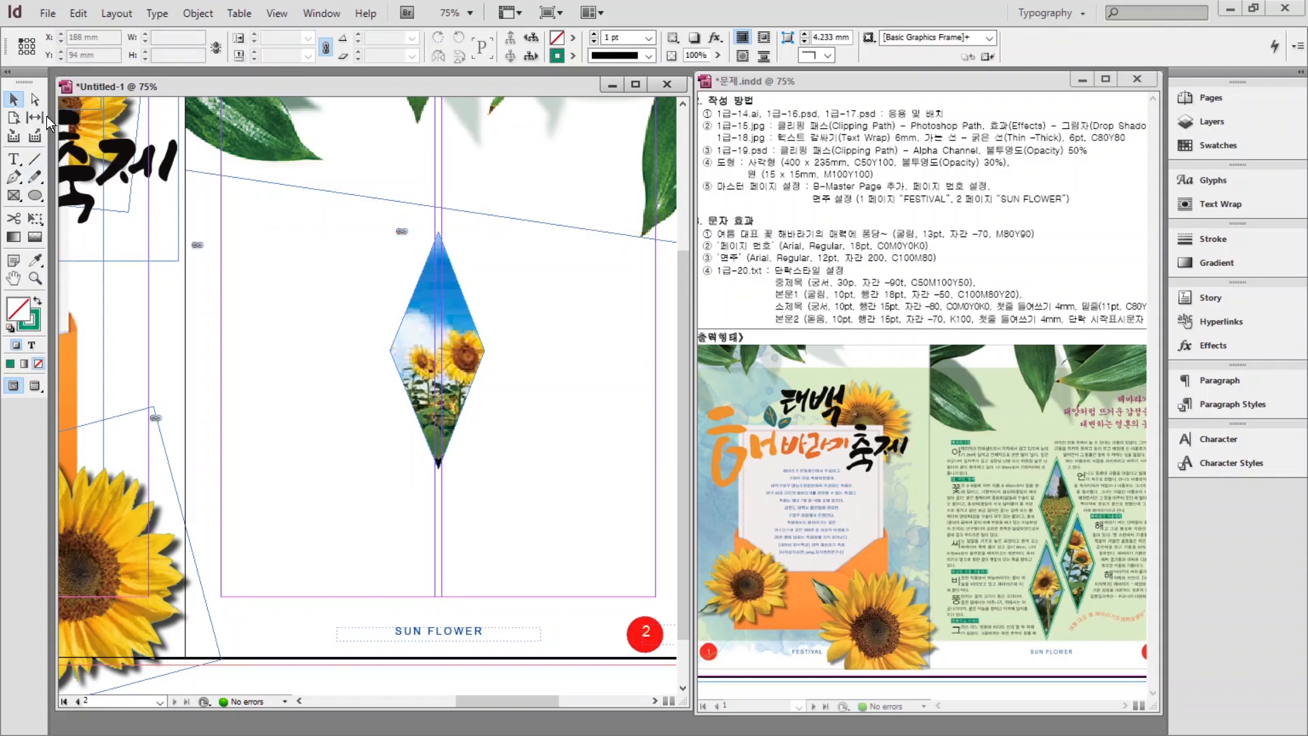
left_click(431, 171)
Slide the photo left within the diamond and swap to a 1 pt green outline.
left_click(437, 351)
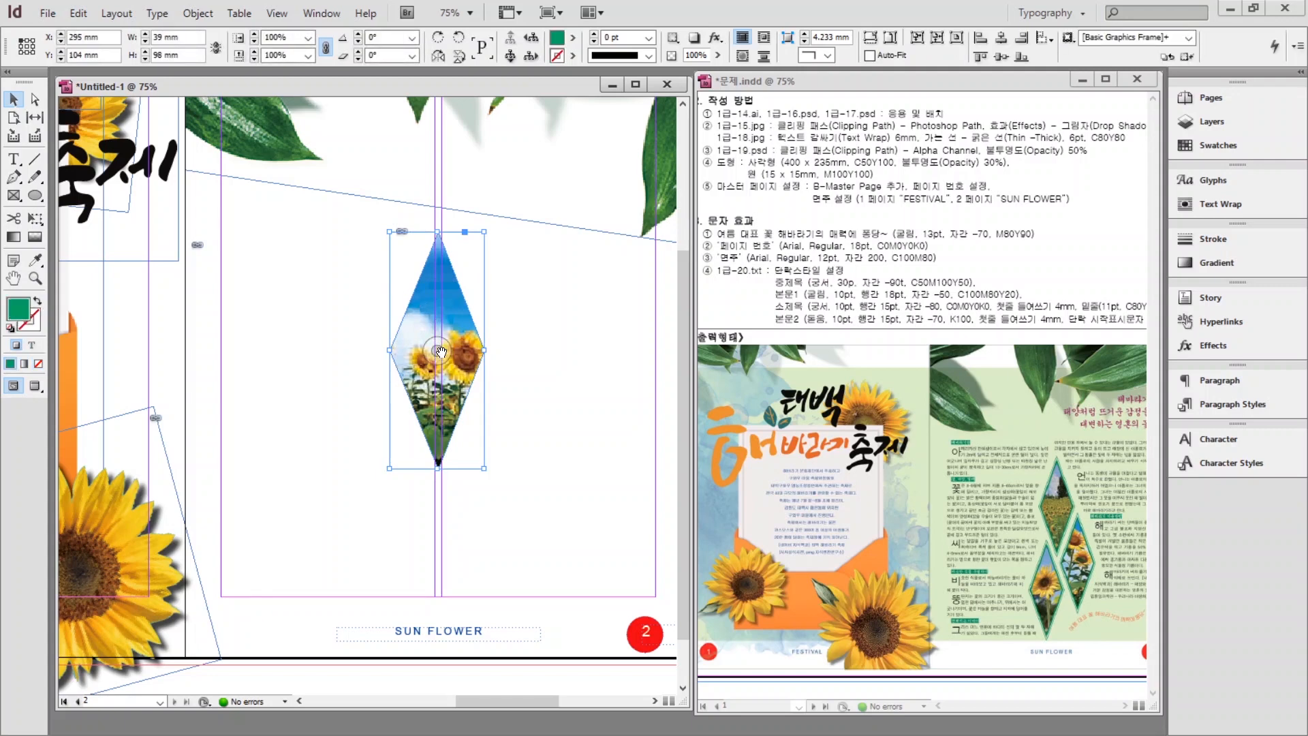
left_click_drag(442, 352, 146, 353)
key("Escape")
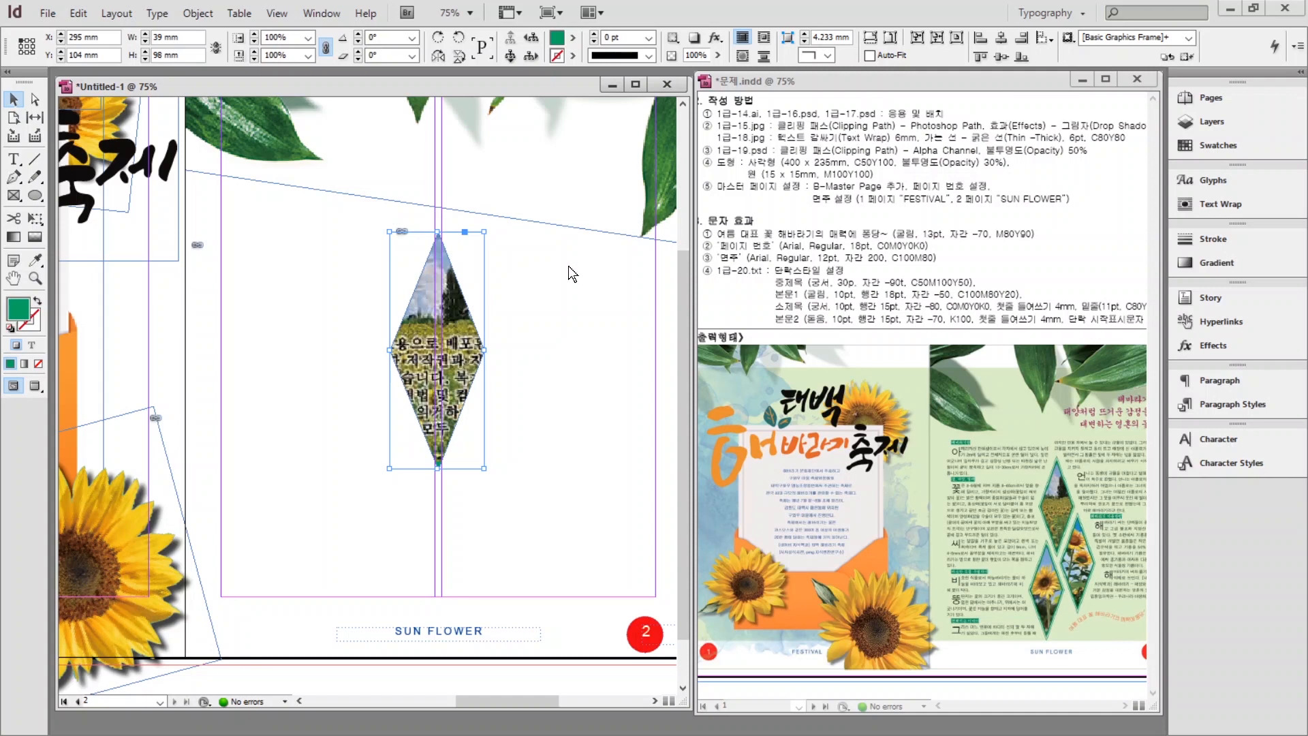
left_click(36, 301)
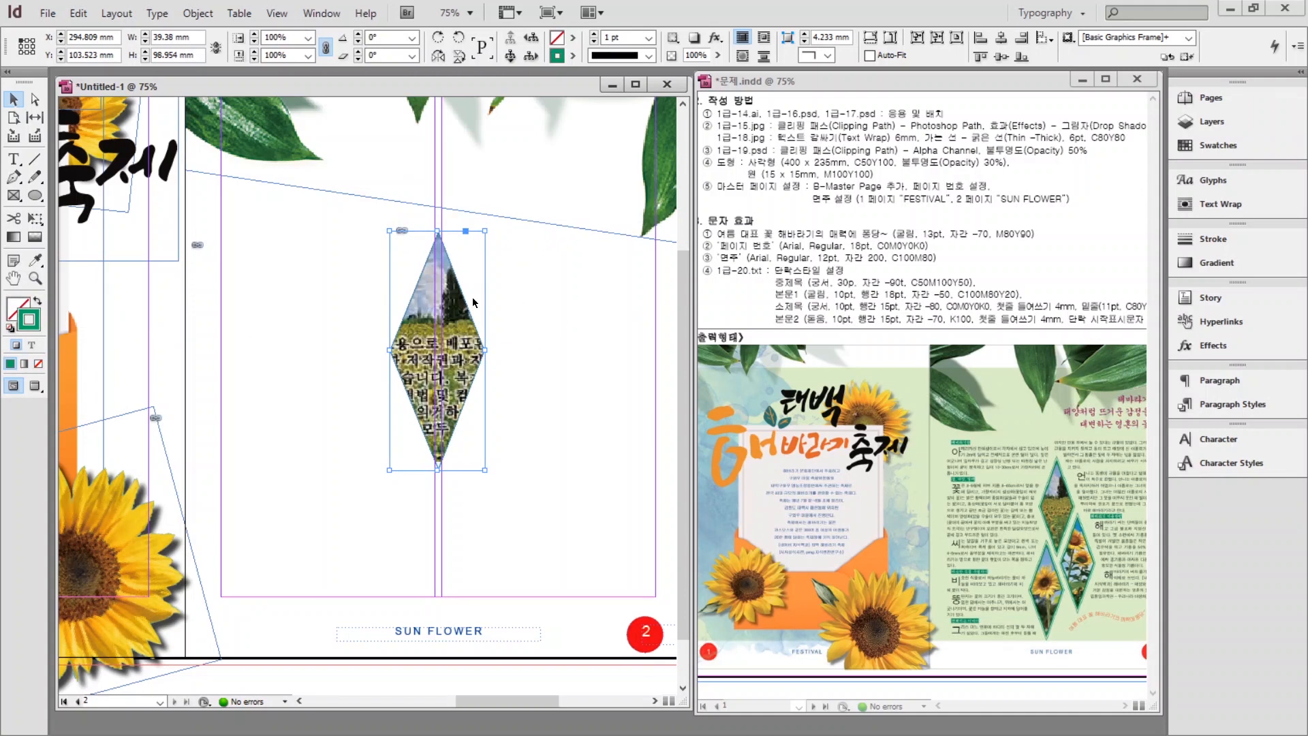
Wrap text around the diamond's shape with a 6 mm offset.
left_click(1221, 205)
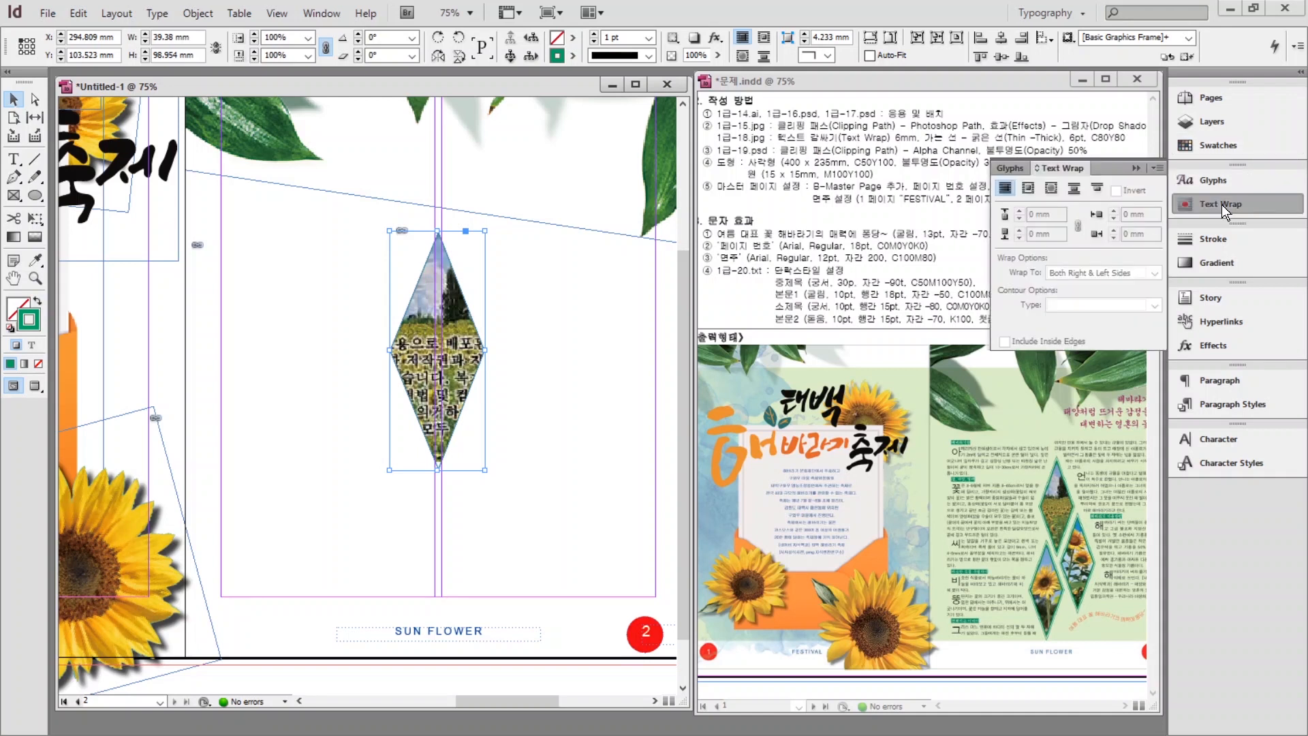
left_click(1051, 189)
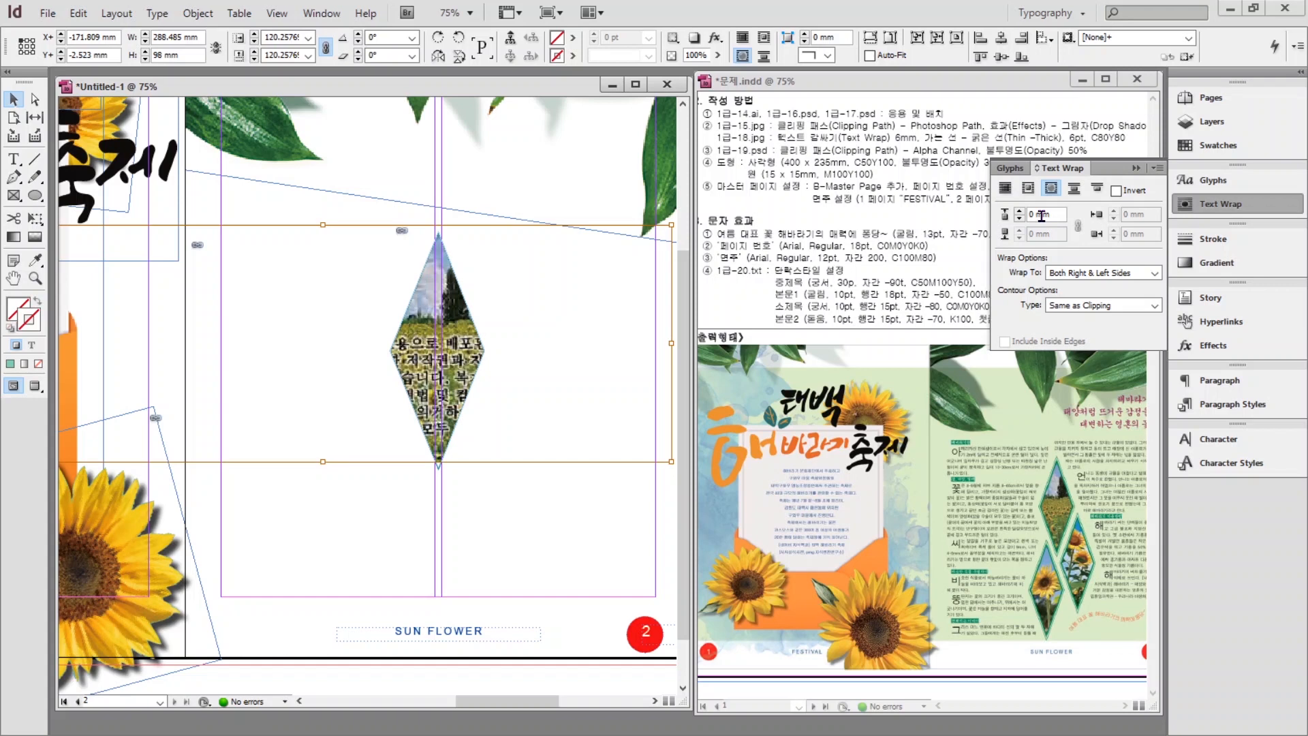
double_click(1053, 217)
type("6")
key("Return")
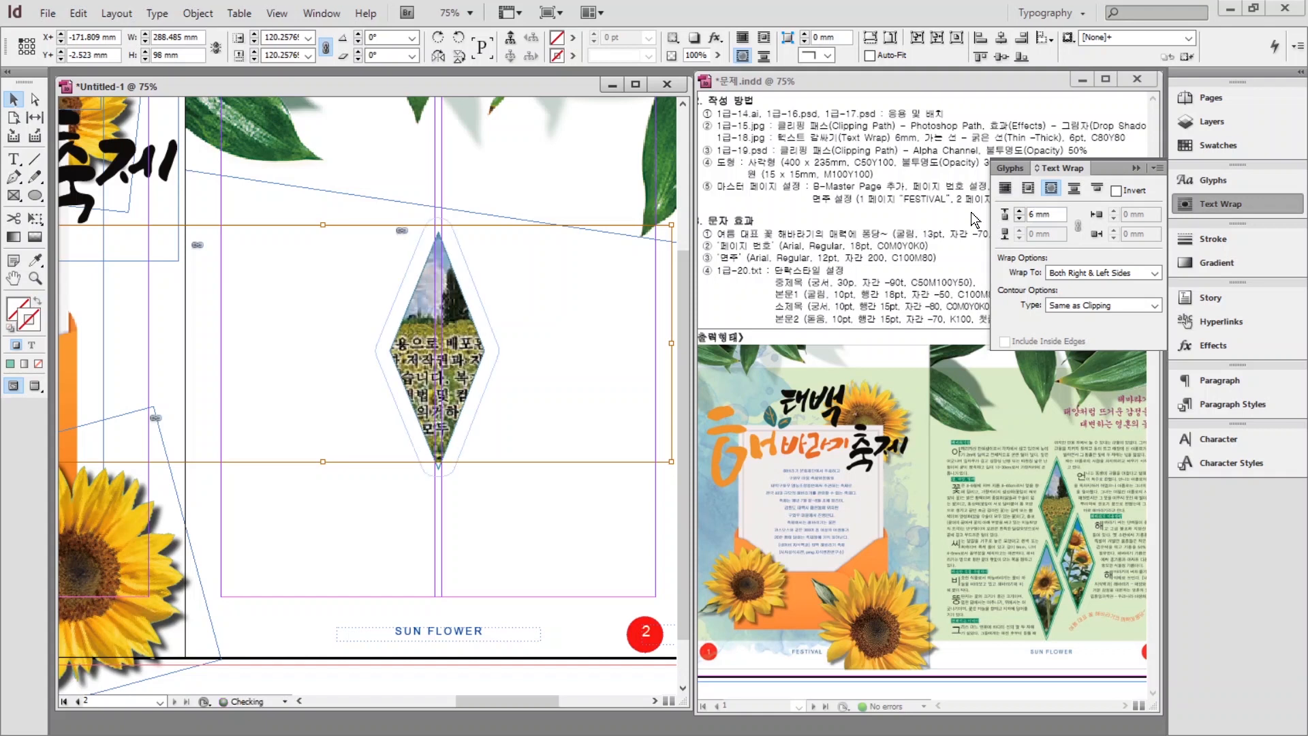
Give the diamond frame a 6 pt Thin–Thick double-line stroke.
left_click(1216, 243)
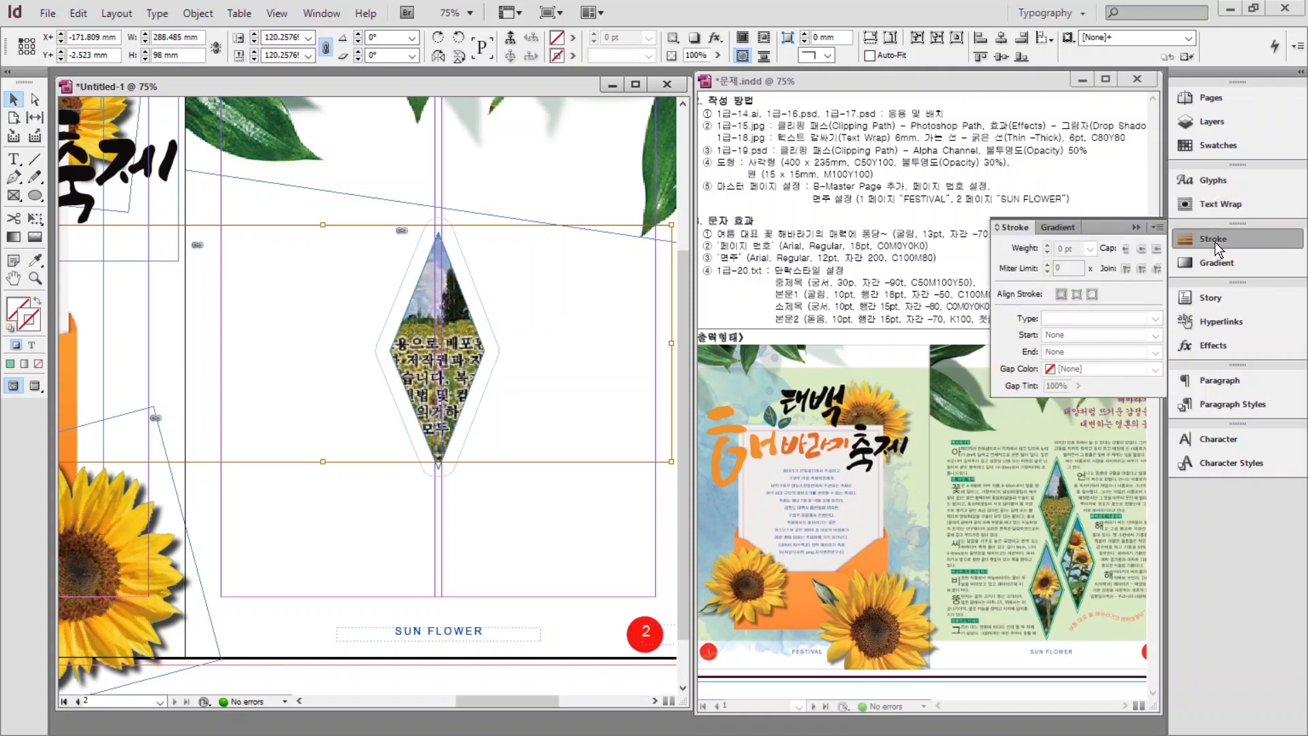
left_click(438, 293)
triple_click(1071, 248)
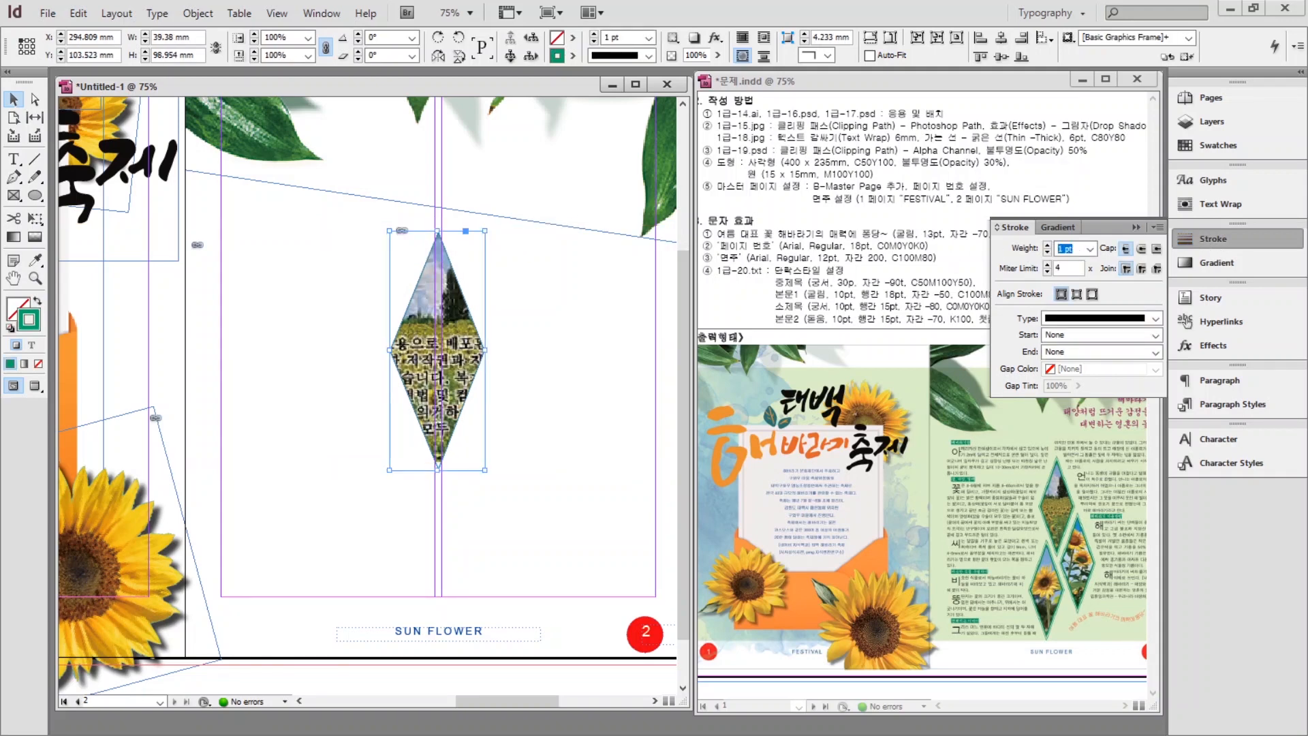
type("6")
left_click(1057, 317)
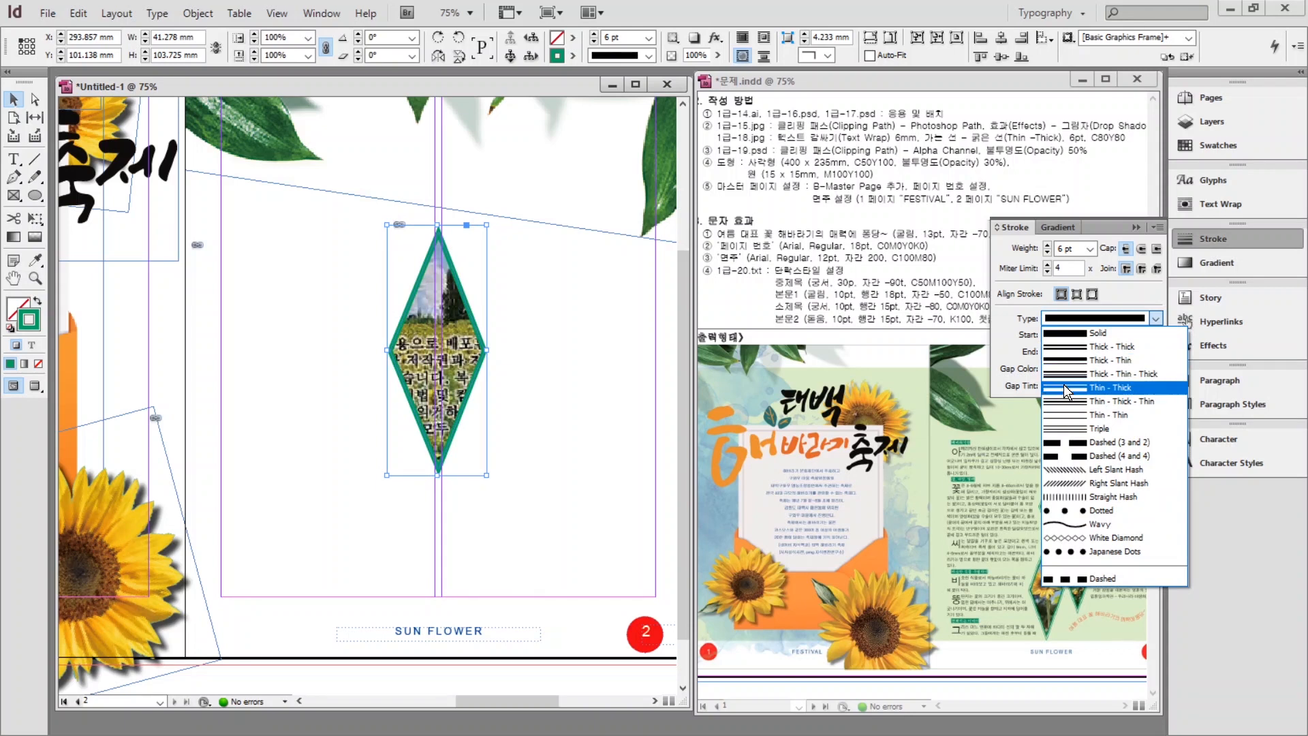
left_click(1065, 364)
left_click(522, 338)
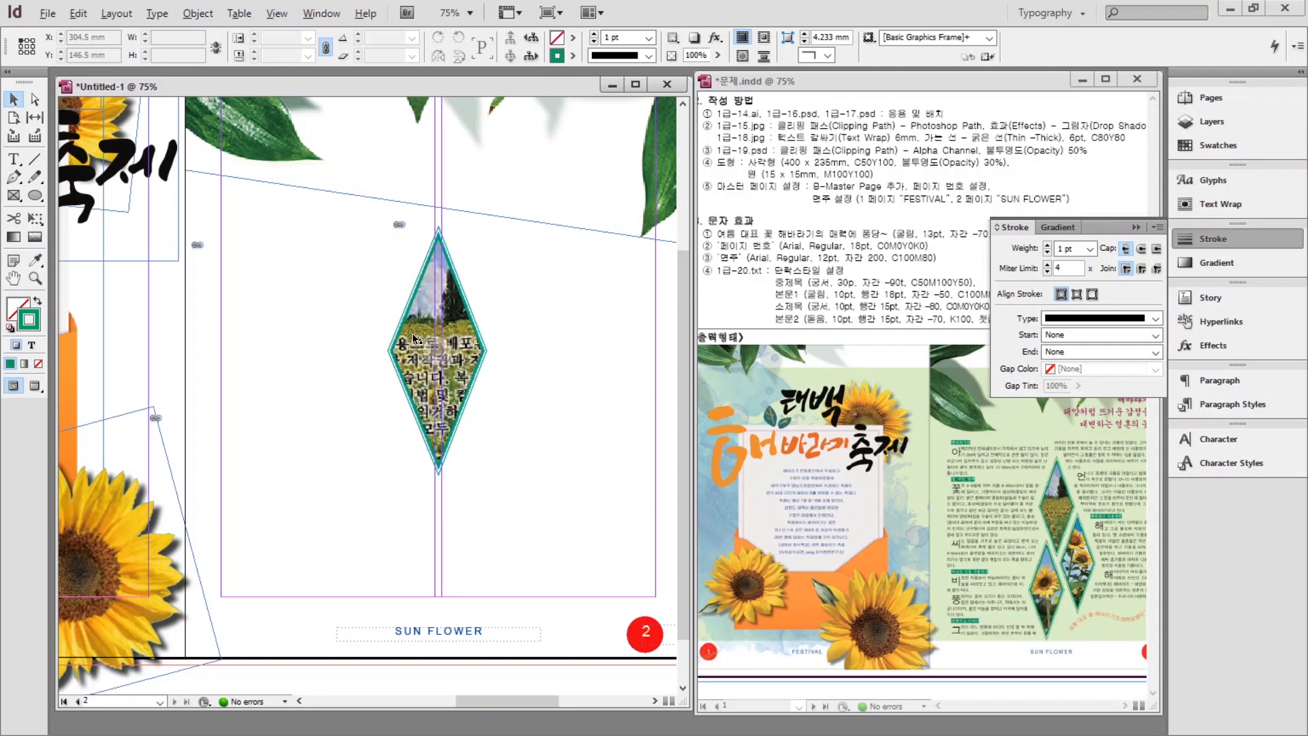
Duplicate the diamond and arrange the copies into a tight staggered cluster.
mouse_move(413, 338)
left_mouse_down()
mouse_move(470, 401)
mouse_move(499, 409)
mouse_move(506, 434)
mouse_move(380, 475)
left_mouse_up()
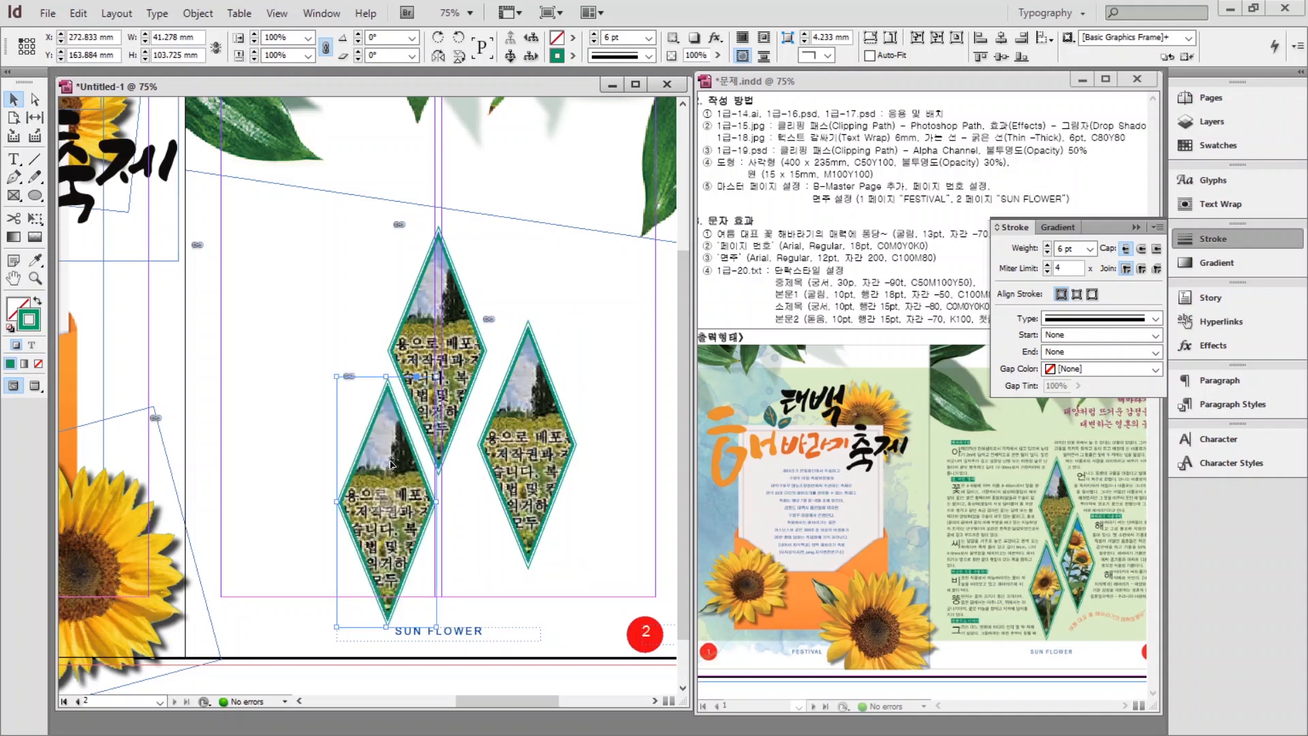
left_click_drag(512, 407, 482, 443)
left_click_drag(402, 436, 411, 450)
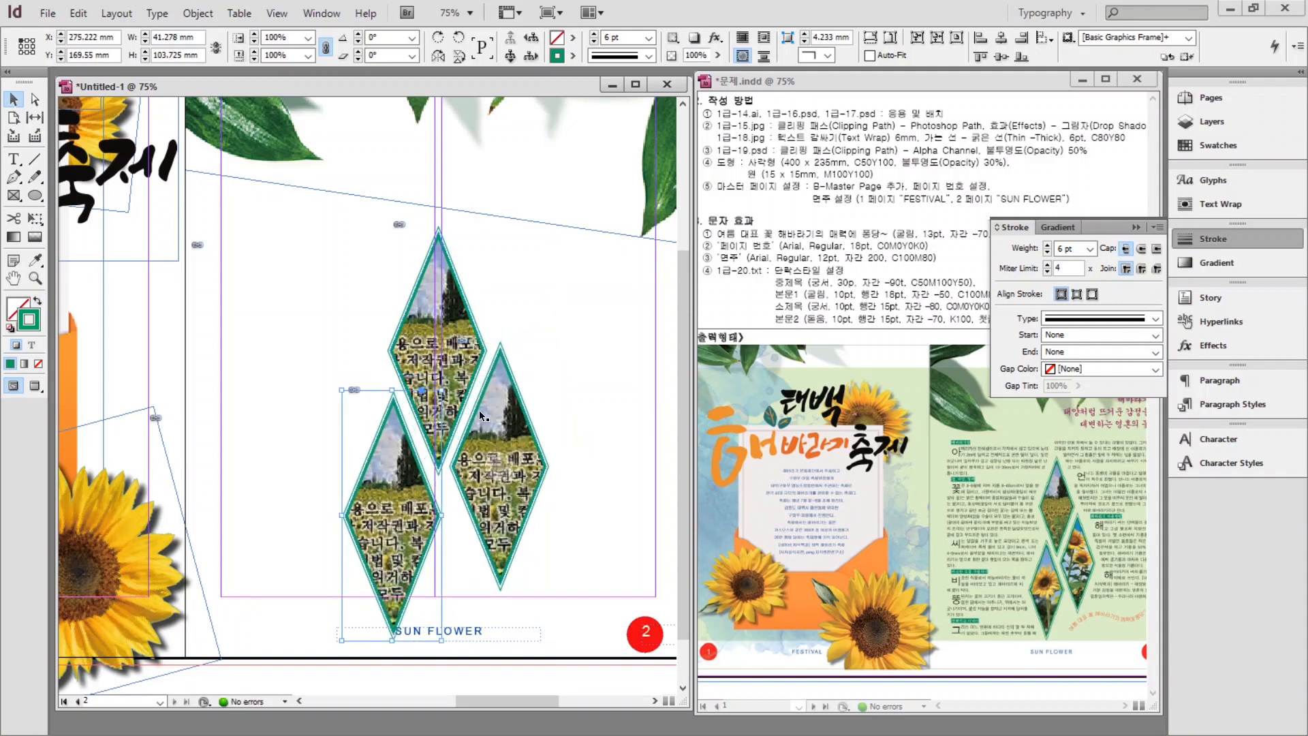
Scale the three diamonds down together, move them up, and view the whole spread.
left_click(430, 436, "shift")
left_click(497, 477, "shift")
left_click_drag(545, 227, 492, 294)
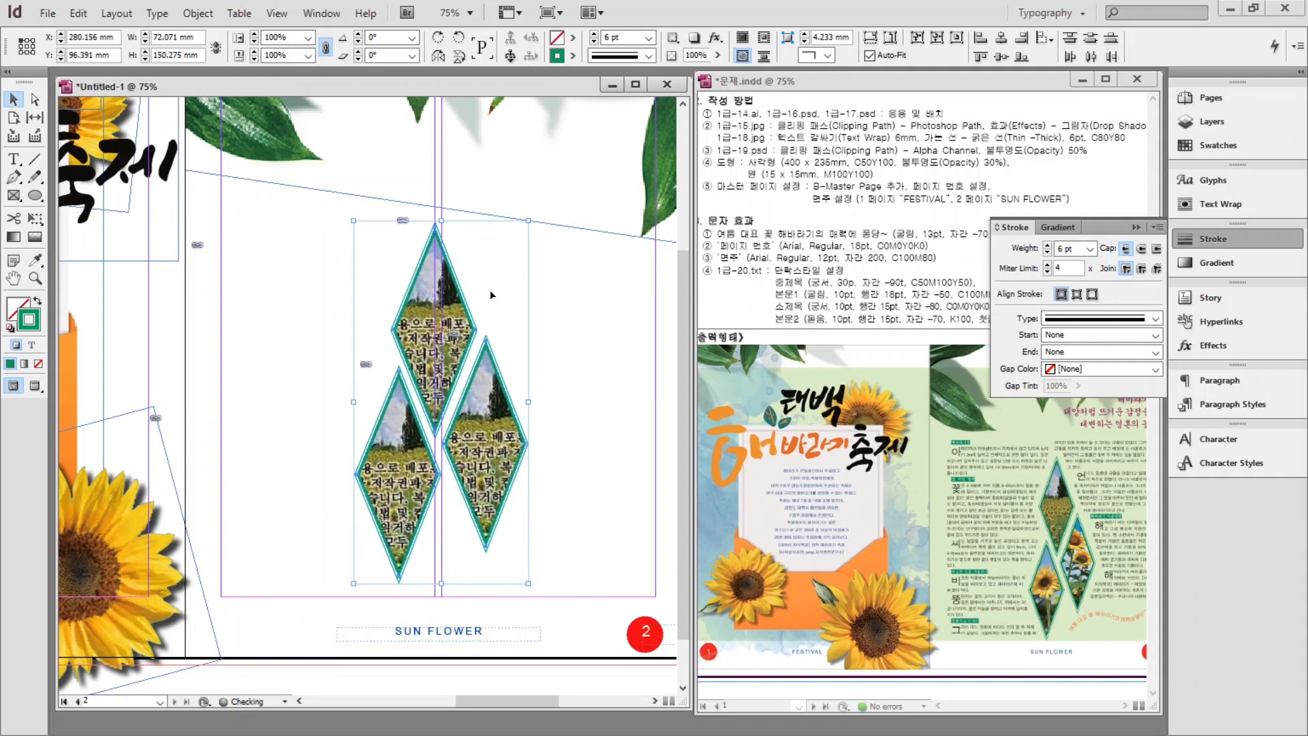
left_click(492, 294)
key("ctrl+alt+0")
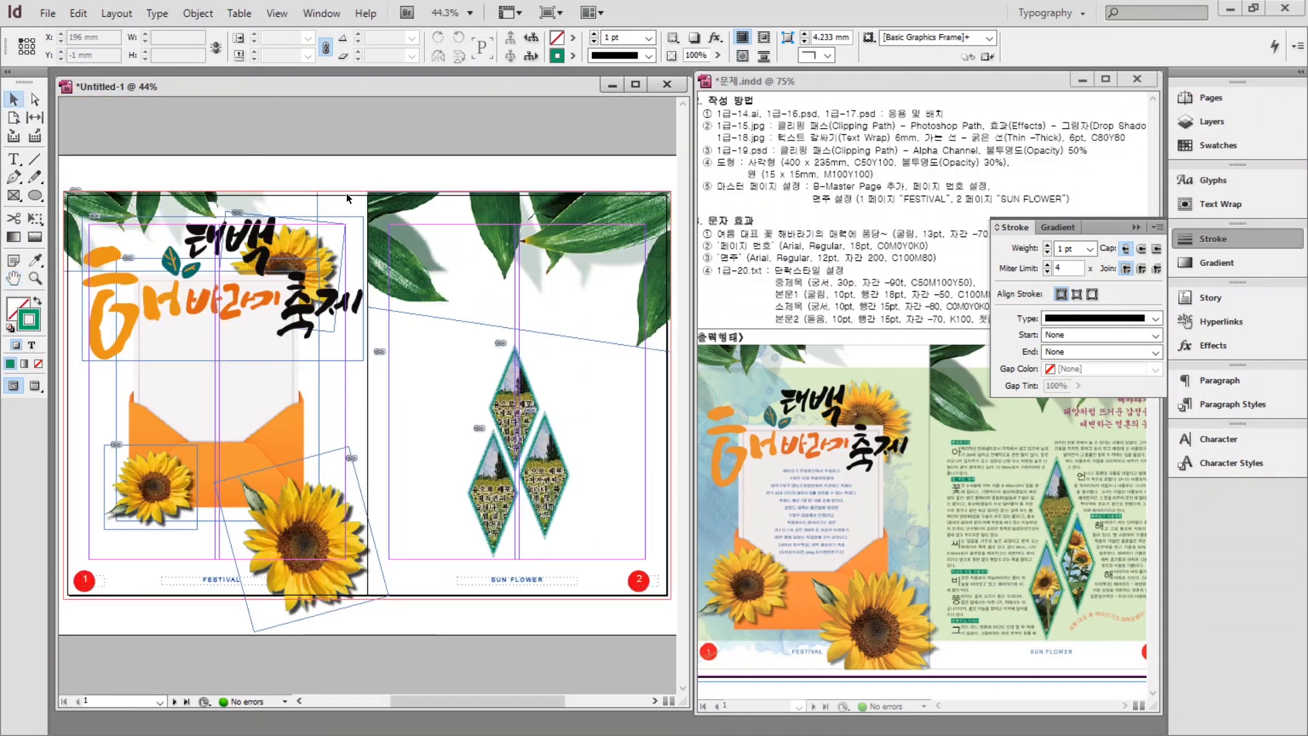
Place the 1급-19.psd watercolour image across the left page.
key("ctrl+d")
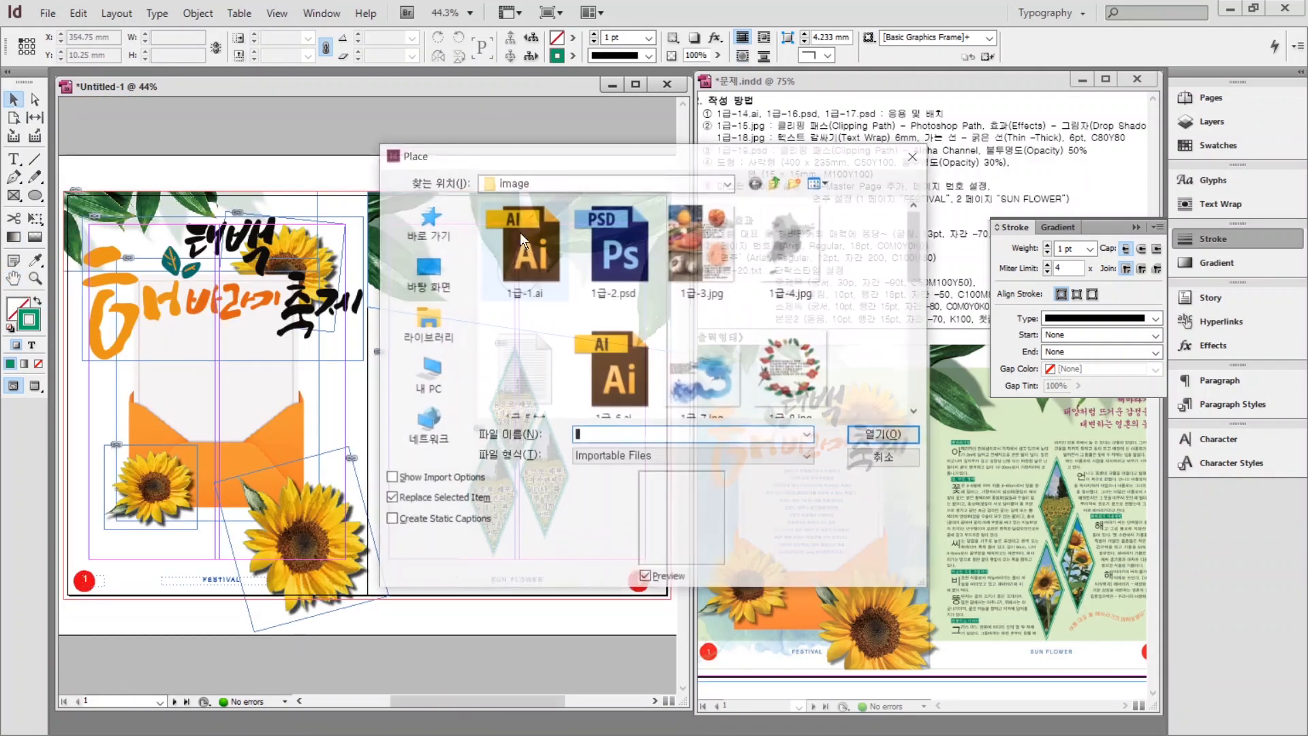
scroll(899, 300, "down", 5)
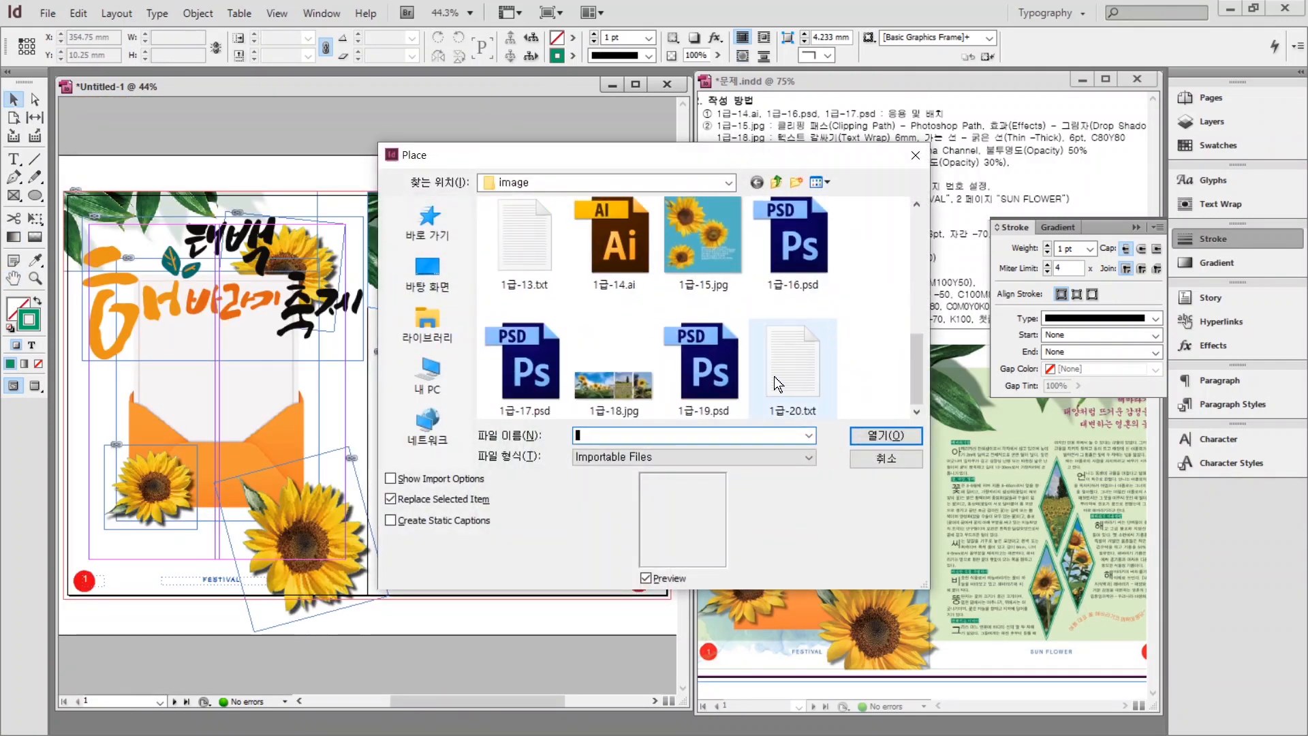
left_click(716, 370)
left_click(886, 435)
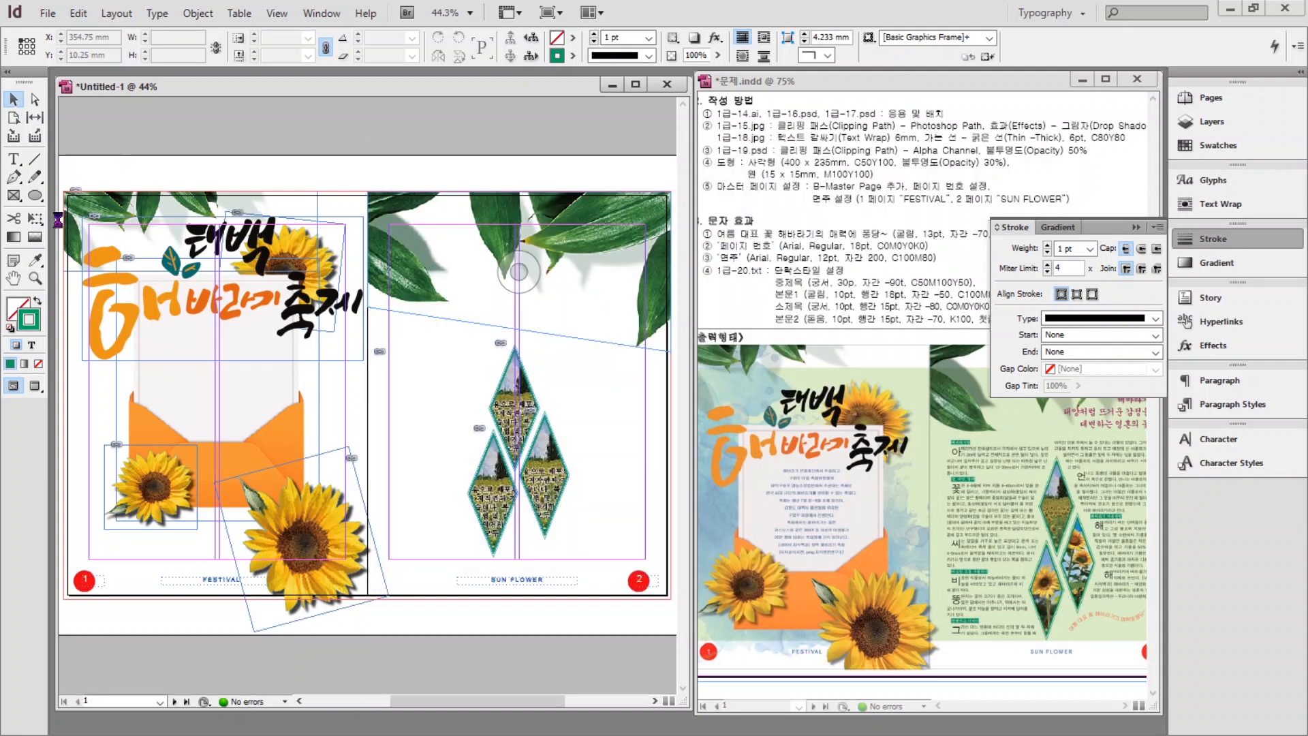
scroll(368, 381, "left", 1)
left_click(207, 395)
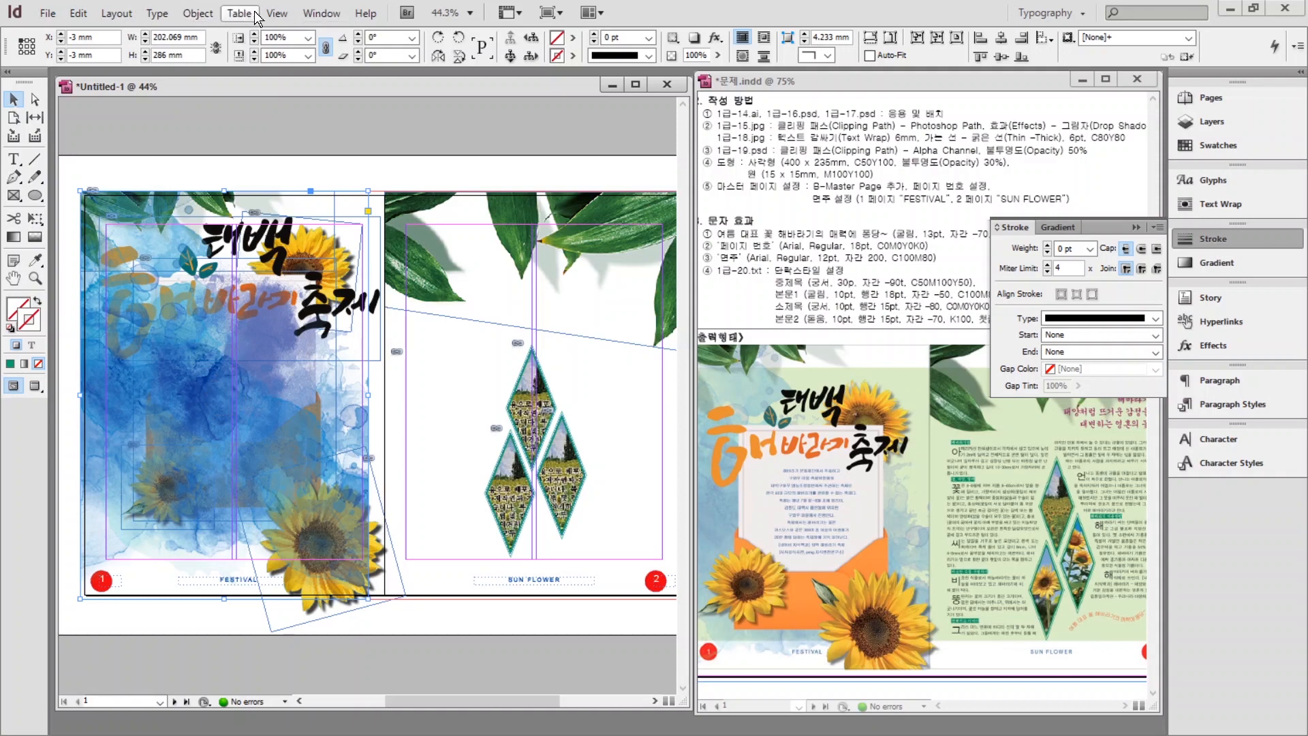
Apply an Alpha Channel clipping path to the watercolour, raising threshold to 255 and adjusting tolerance.
left_click(195, 15)
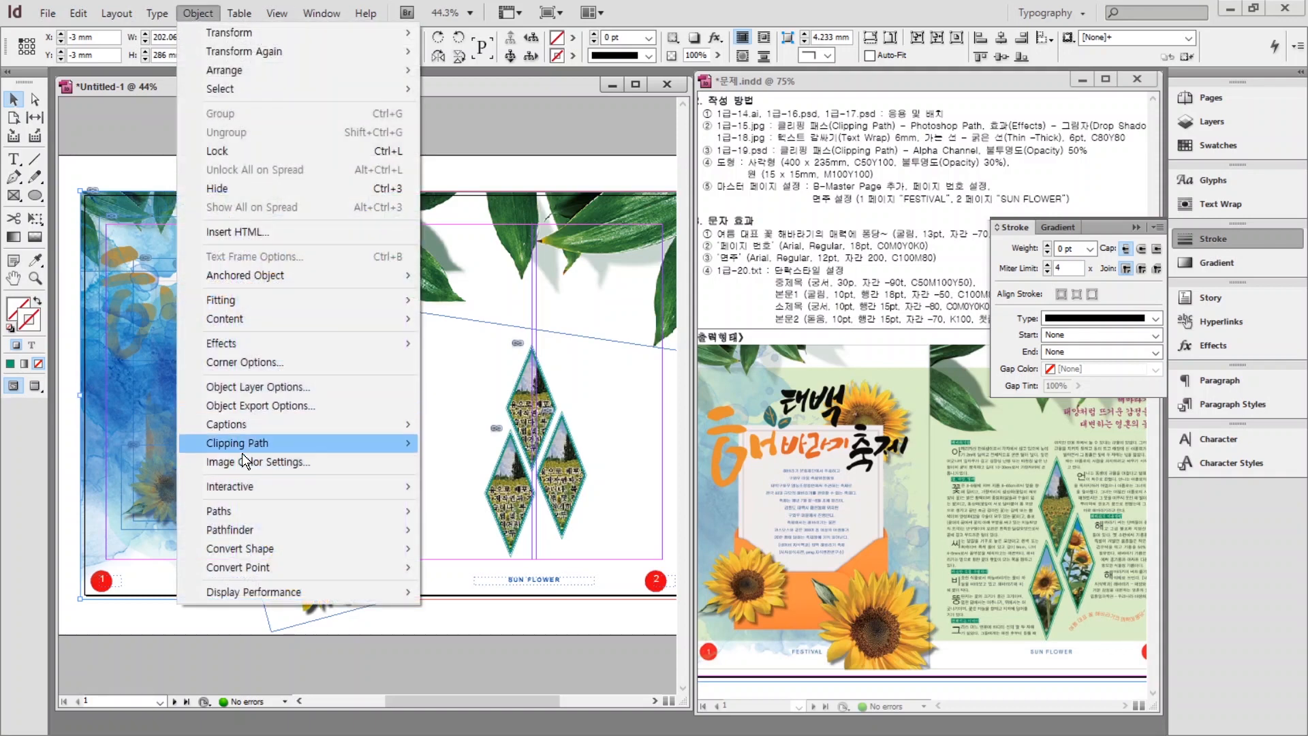
mouse_move(238, 448)
left_click(438, 446)
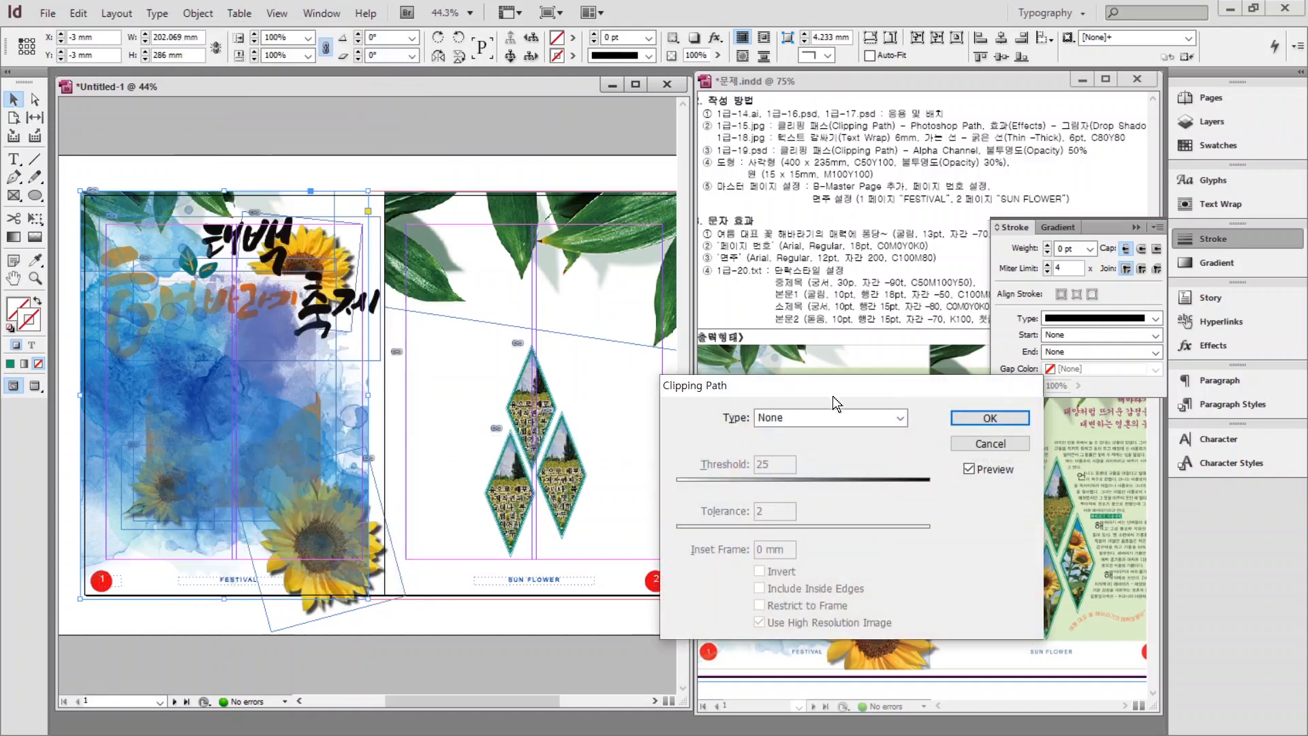
left_click(815, 417)
left_click(788, 461)
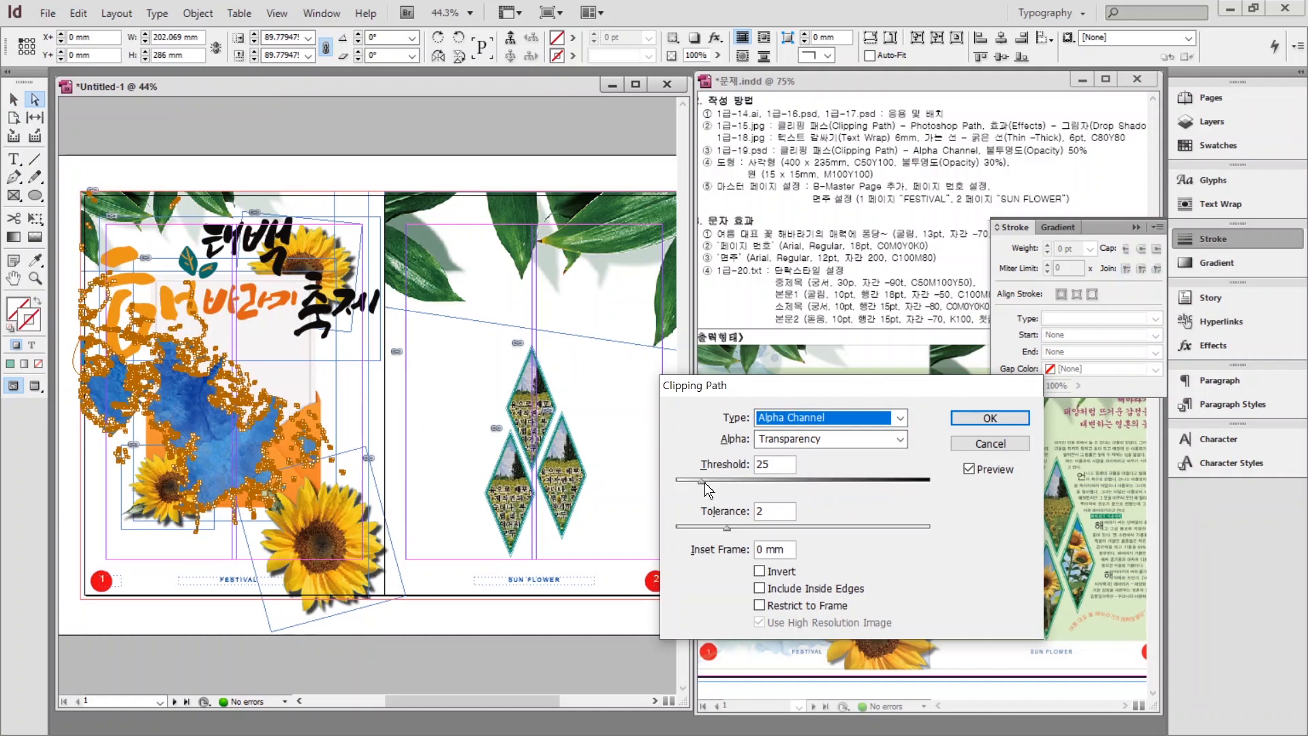
left_click_drag(702, 481, 930, 481)
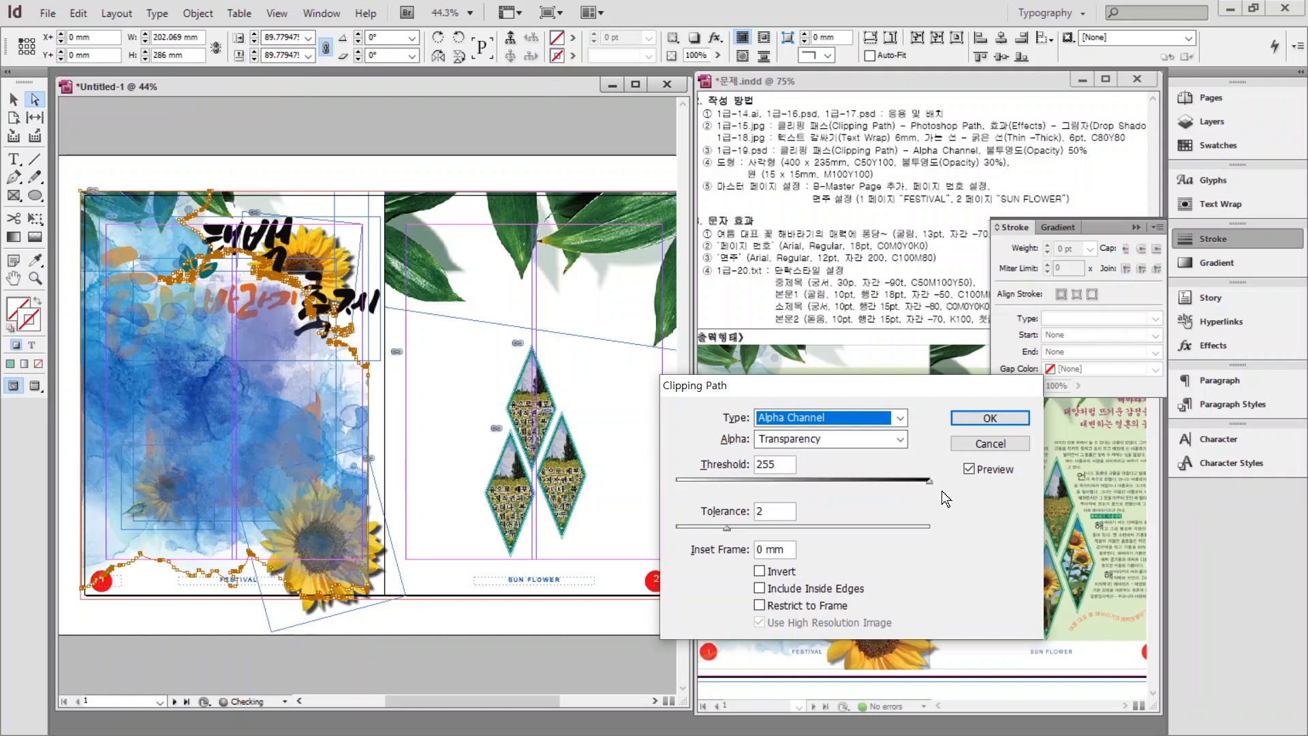
left_click_drag(728, 527, 929, 527)
left_click(985, 421)
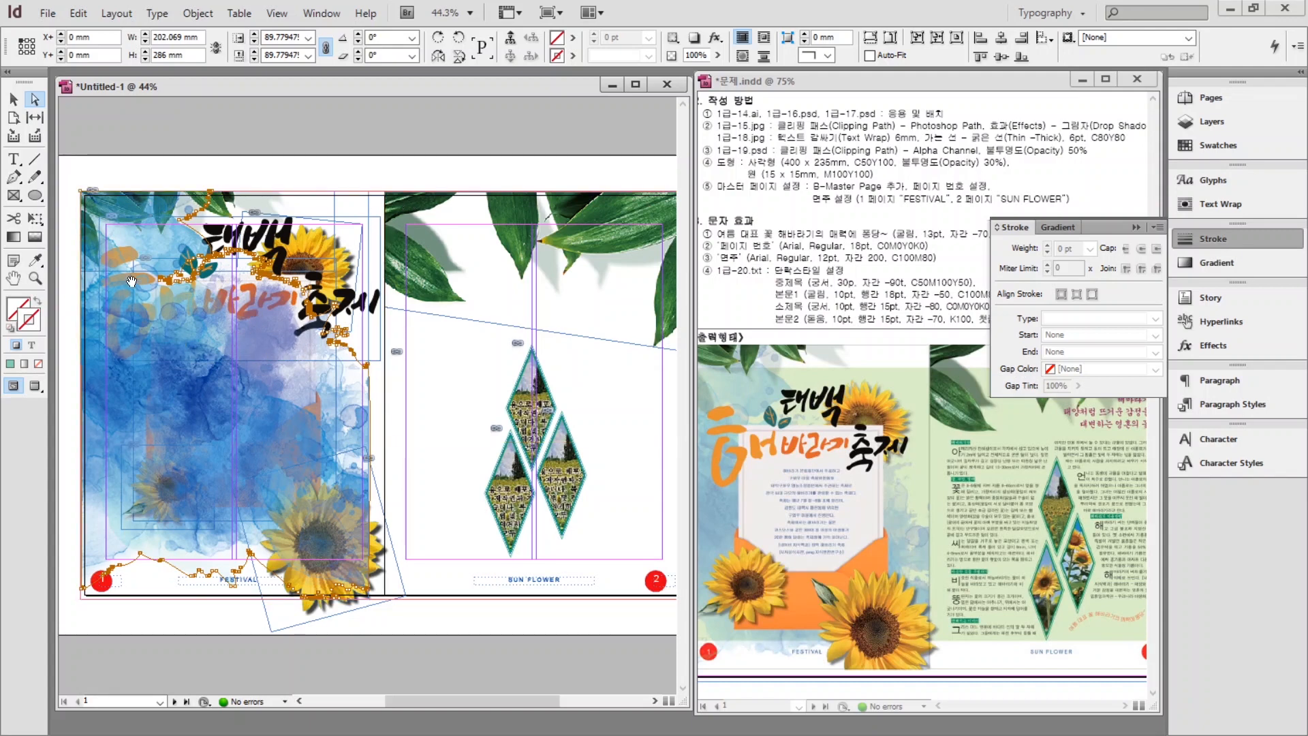
left_click(15, 100)
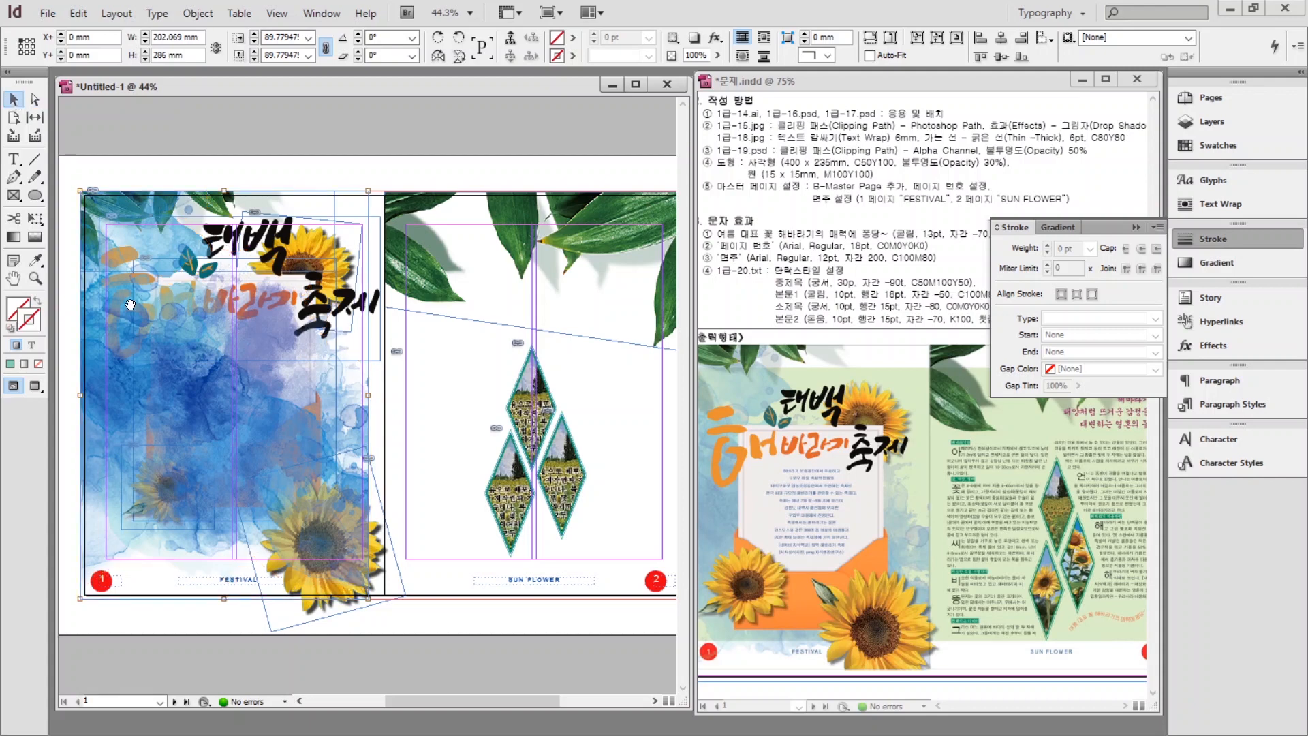
Set the Control panel opacity value to 30%.
right_click(132, 337)
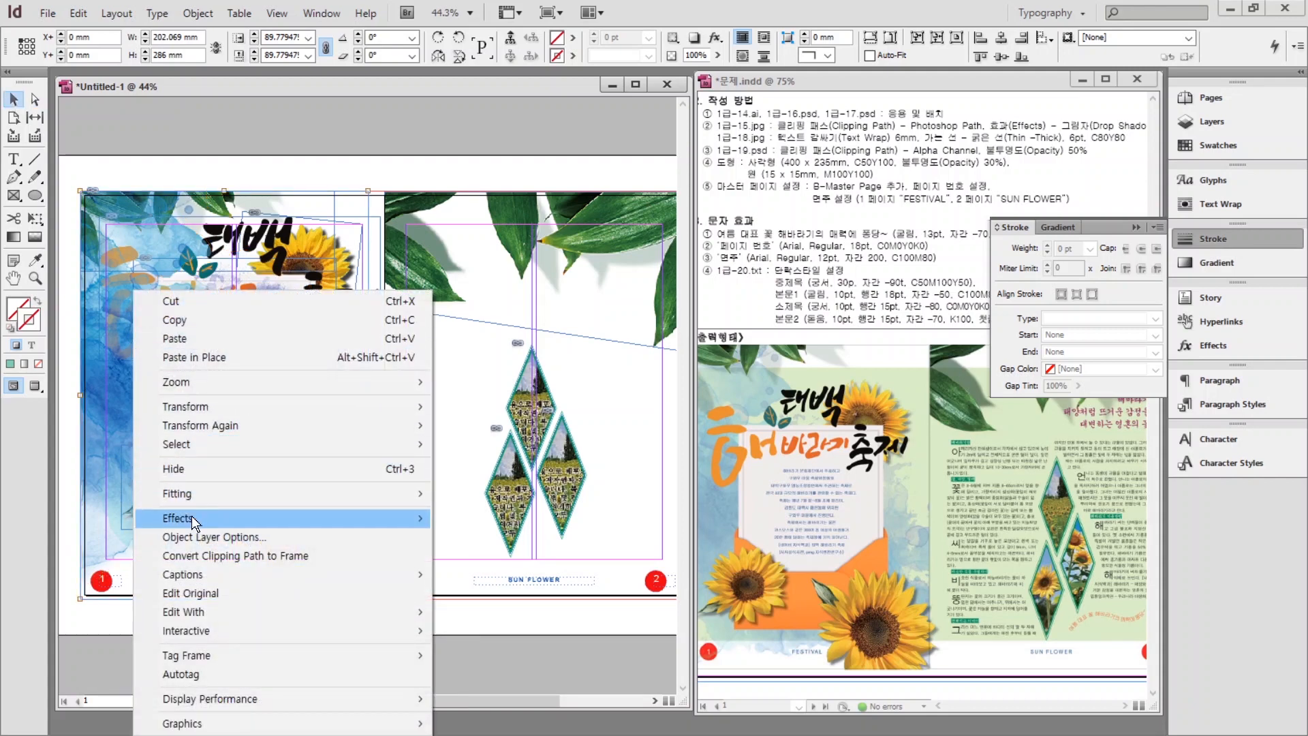
mouse_move(191, 516)
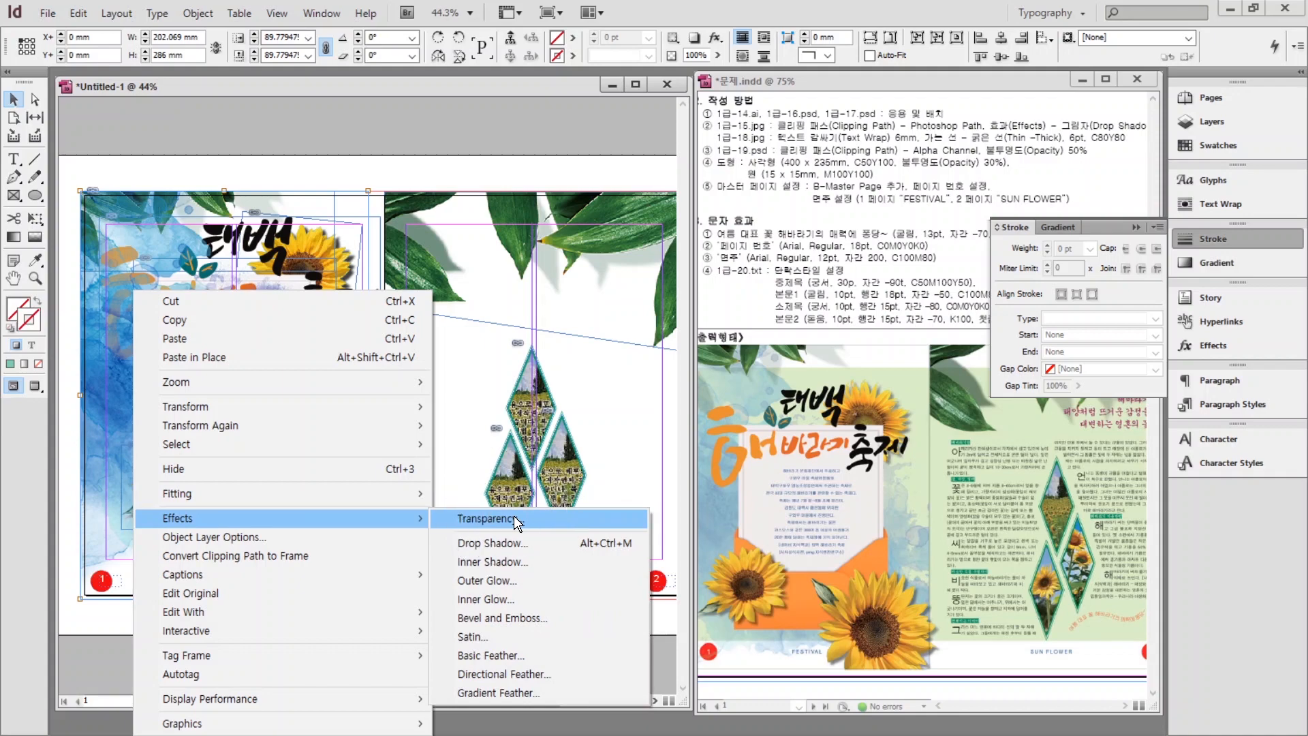
left_click(600, 120)
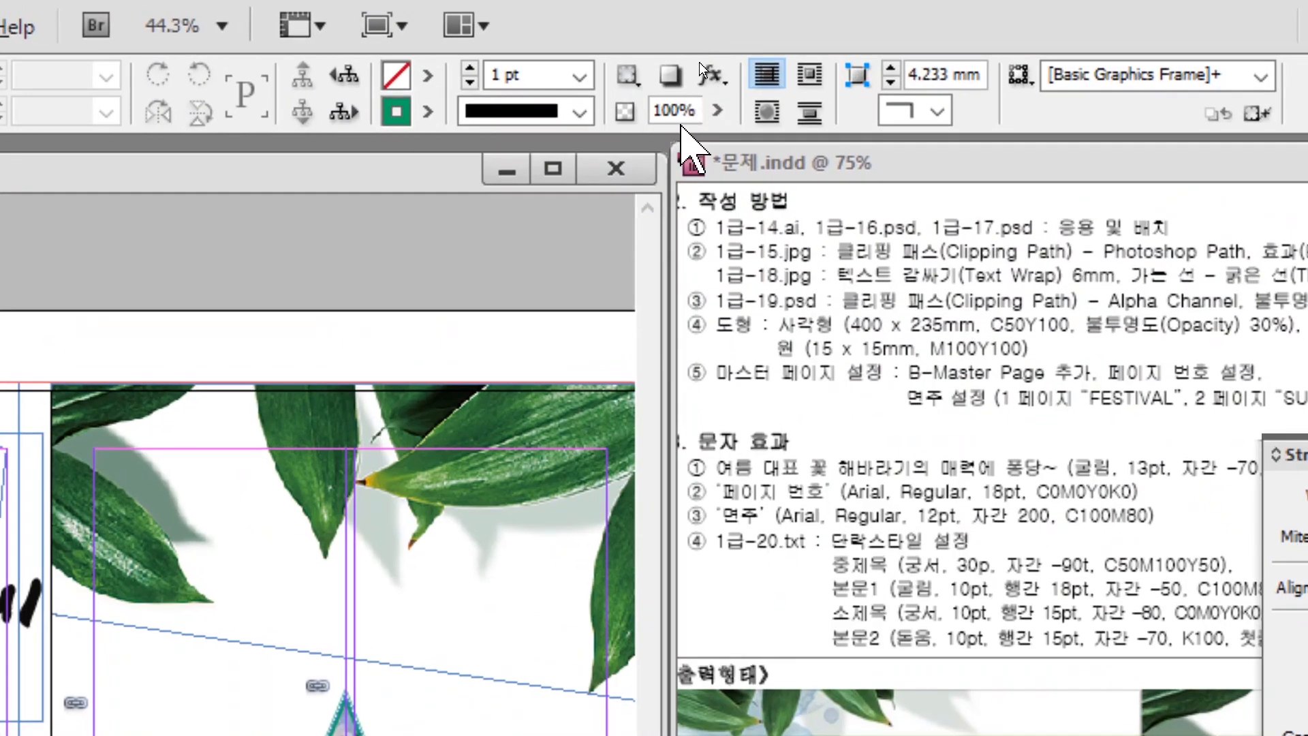
left_click(680, 109)
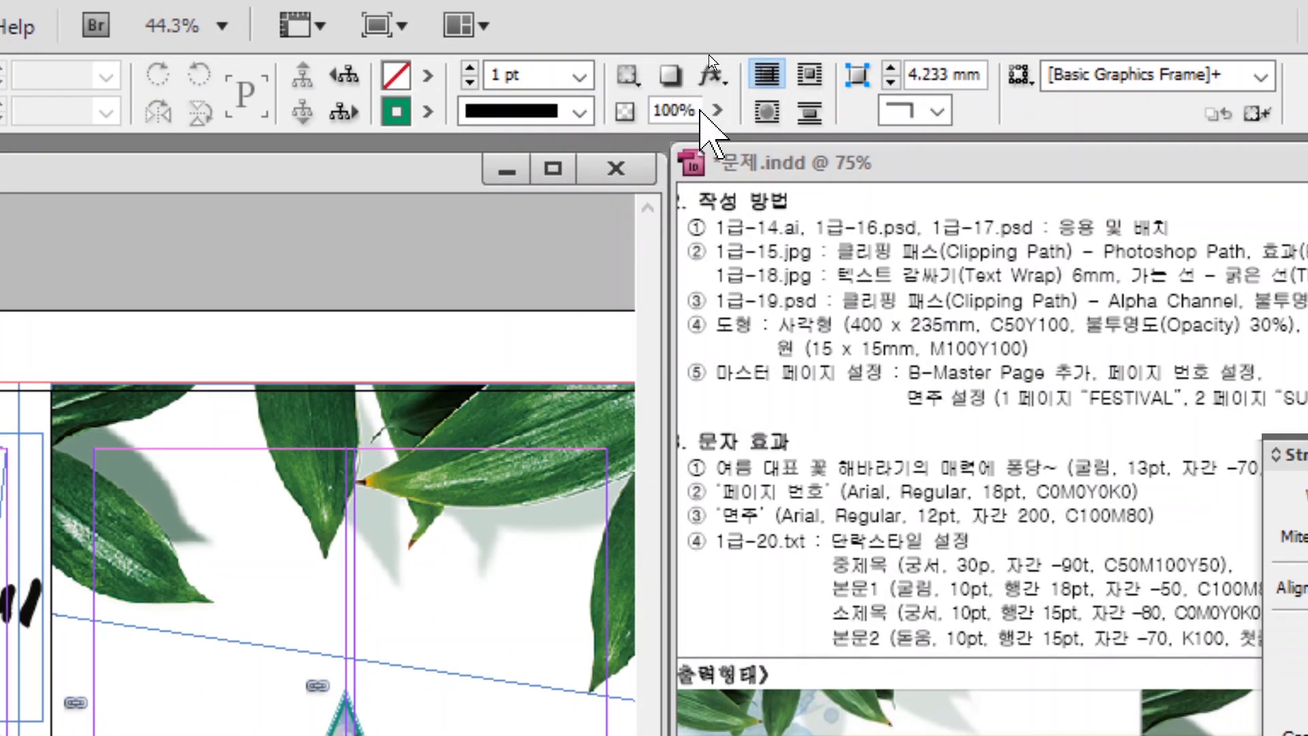
left_click_drag(695, 110, 599, 117)
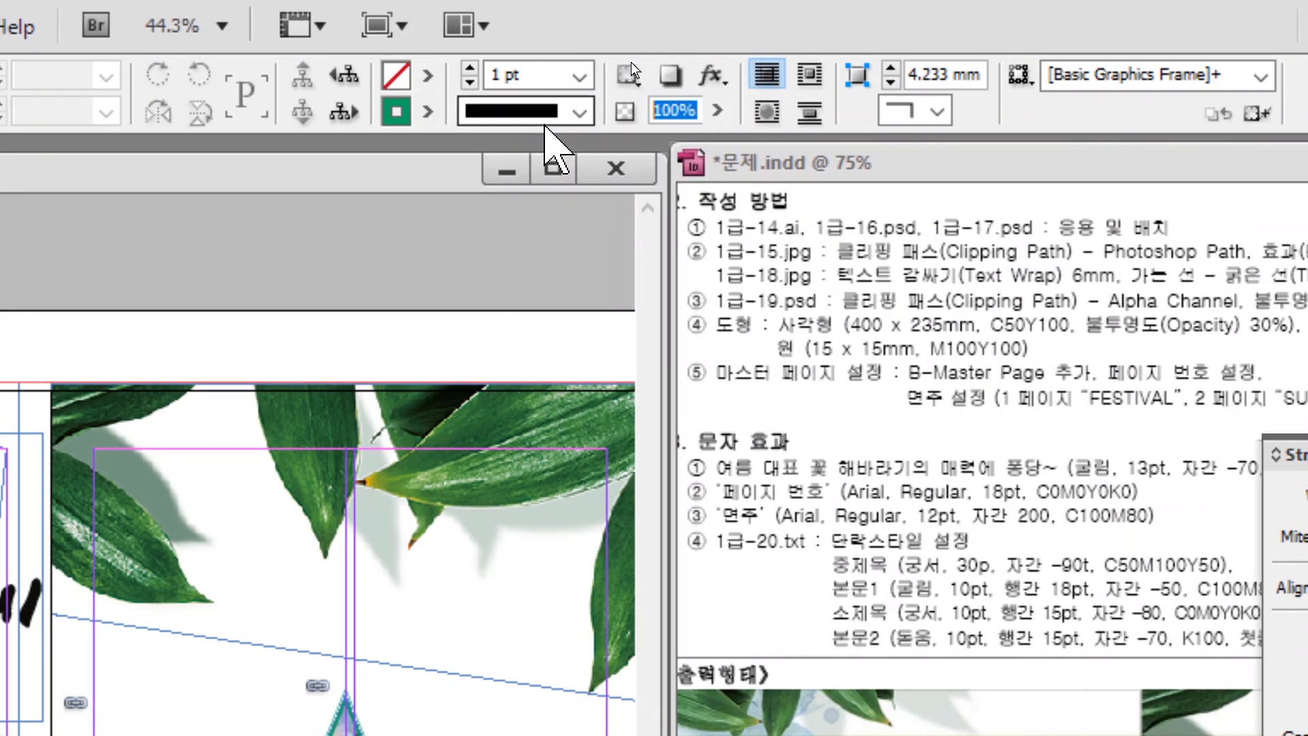
type("30")
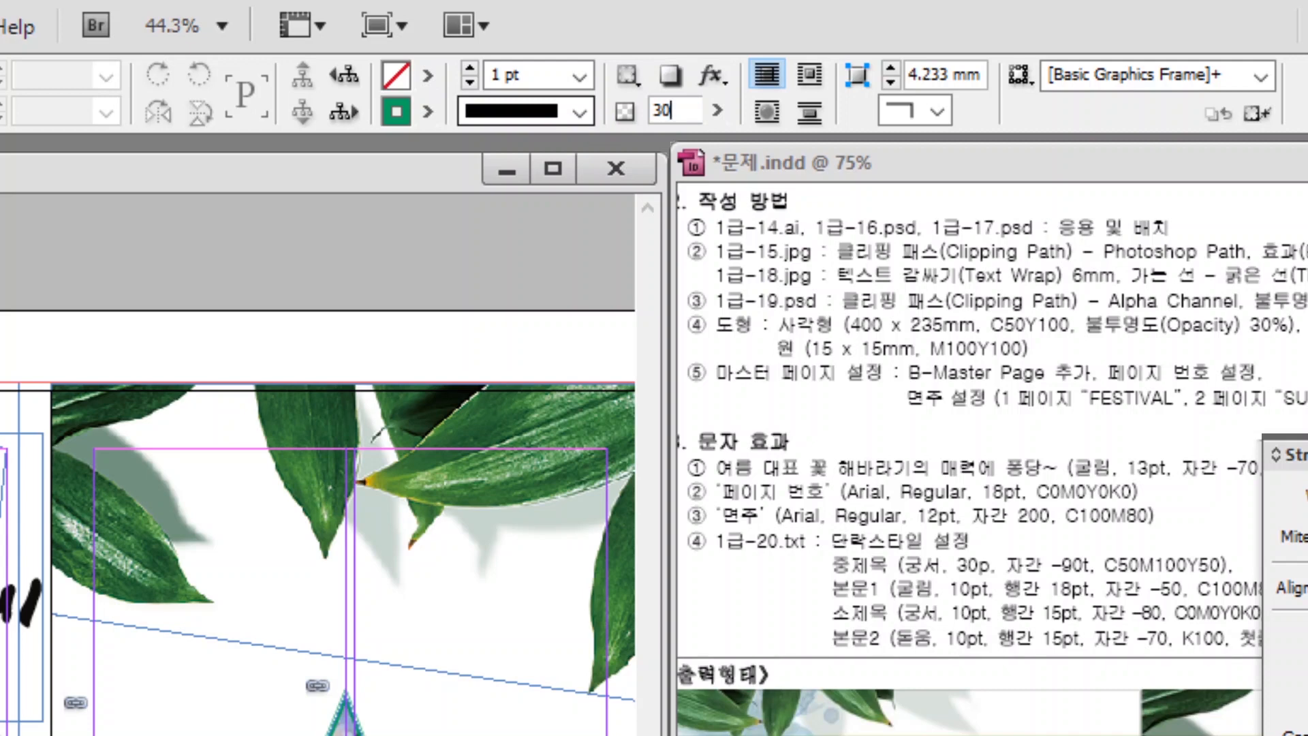
key("Return")
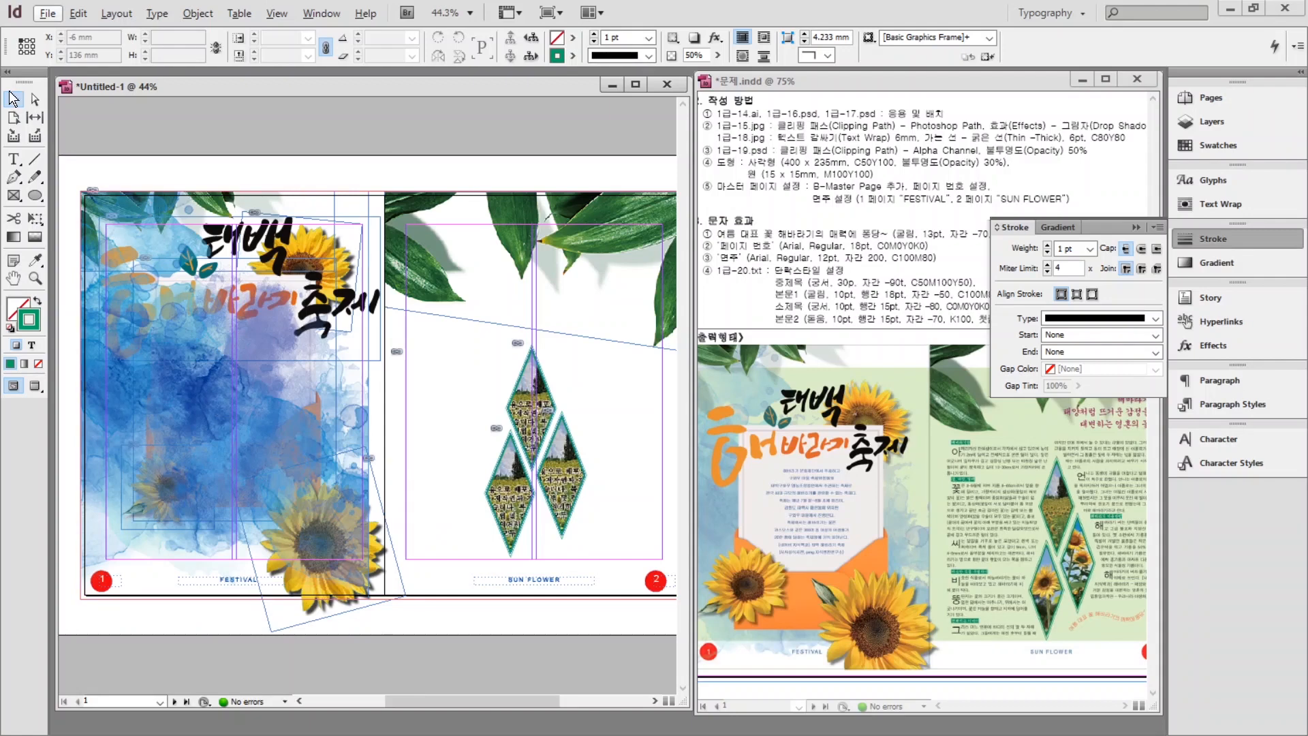
Send the watercolour image to the back and enlarge the envelope frame with Auto-Fit on.
left_click(111, 438)
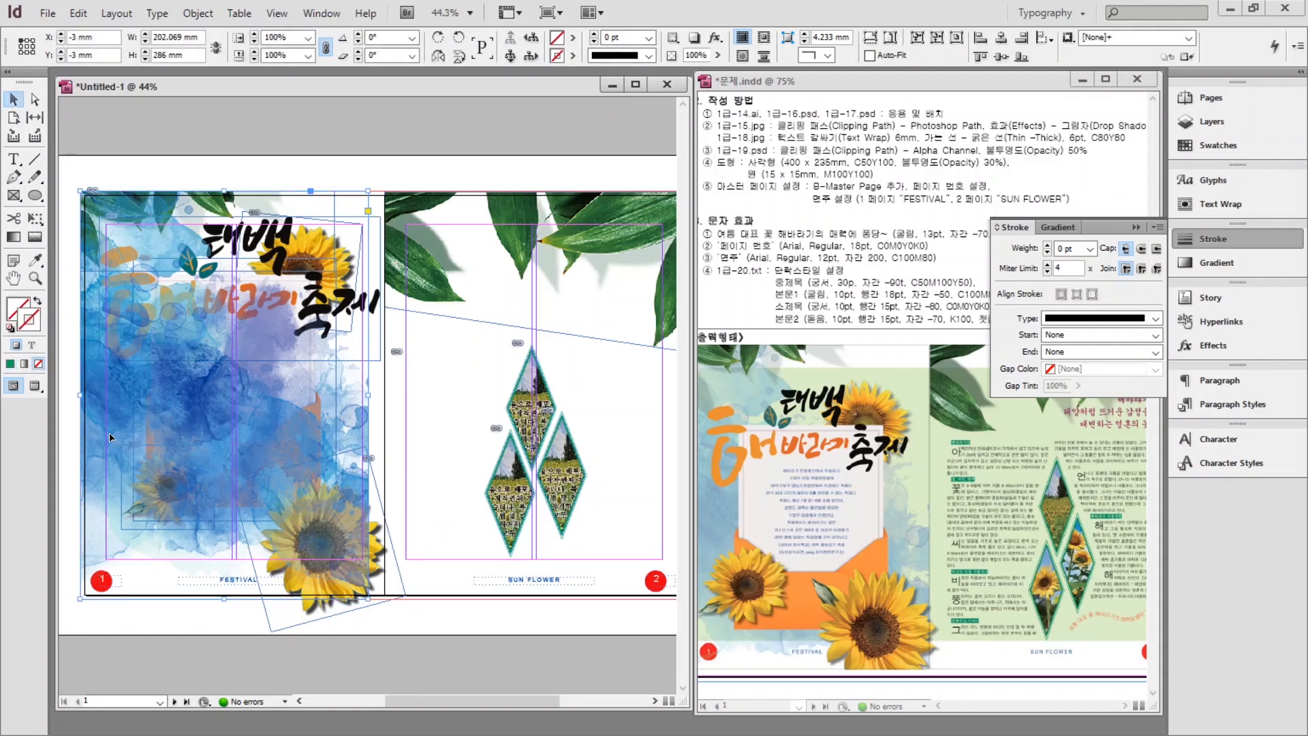
key("ctrl+shift+bracketleft")
left_click(232, 392)
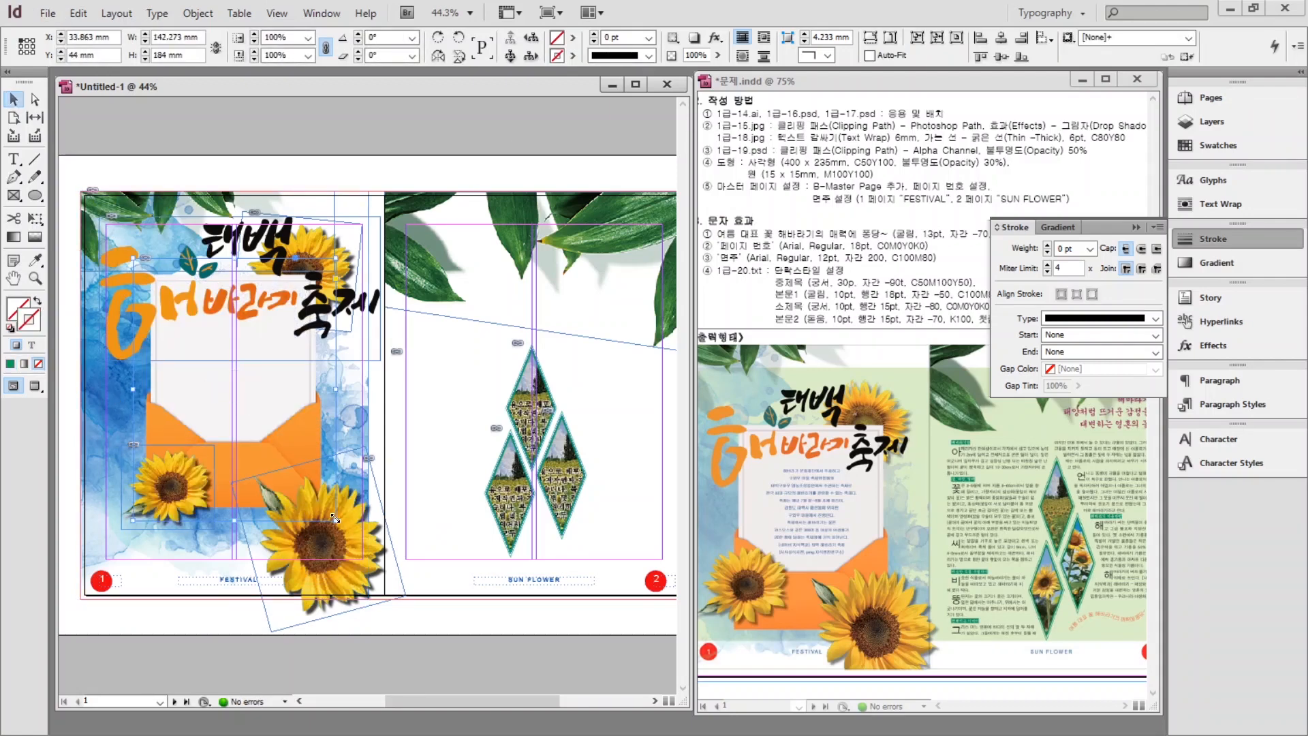
left_click(870, 55)
left_click_drag(234, 521, 235, 559)
key("ctrl+shift+a")
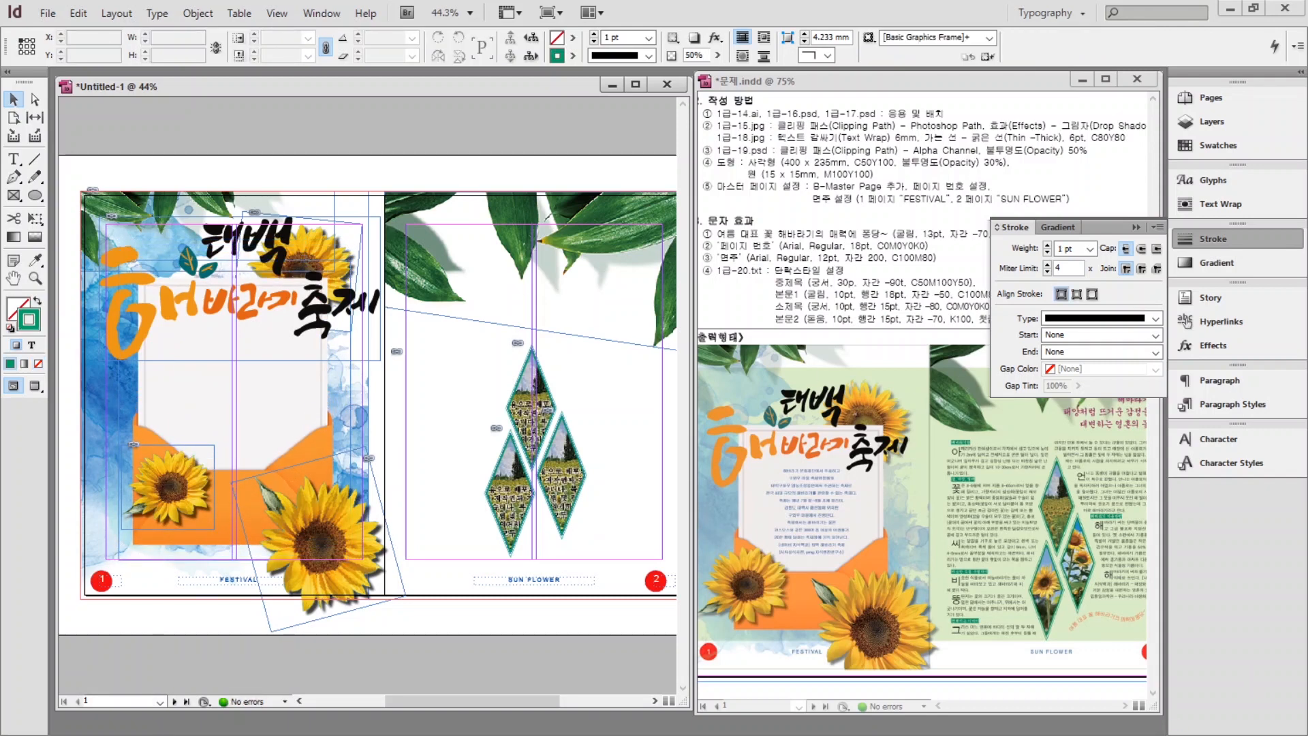
key("w")
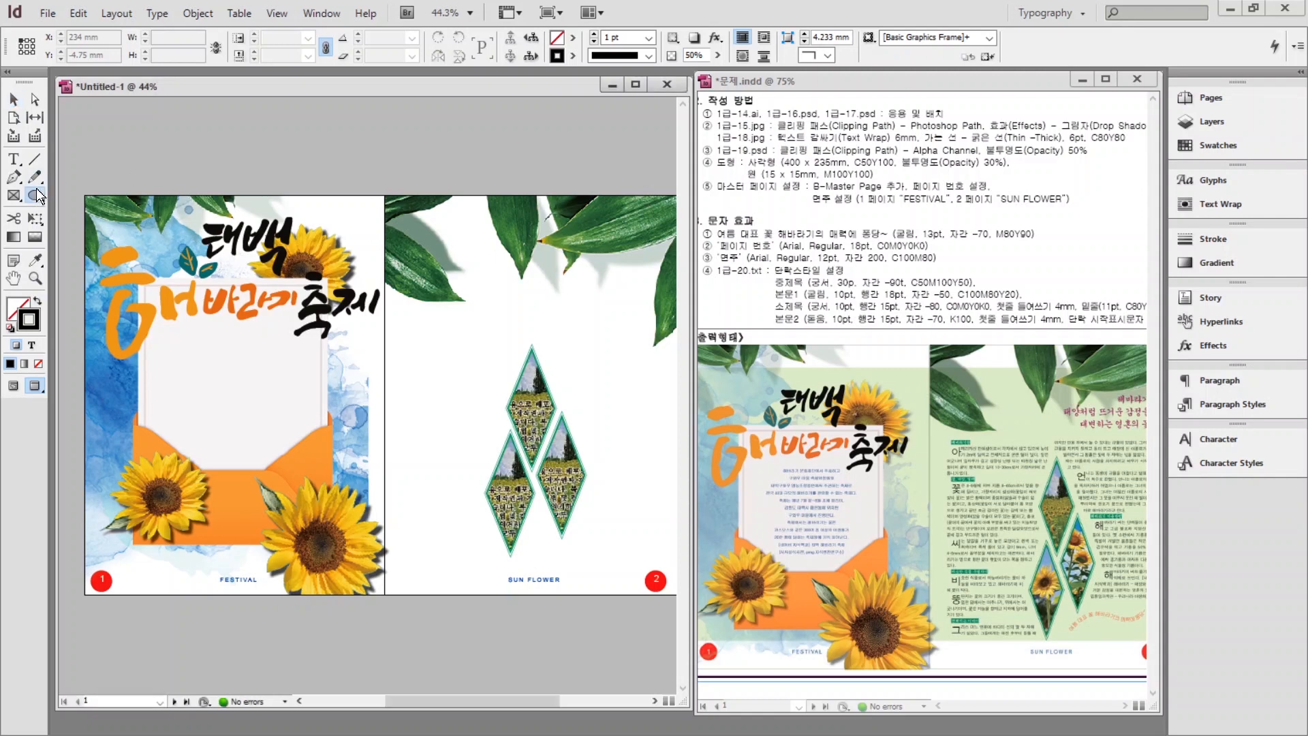
Draw a 400 × 235 mm rectangle.
left_click_drag(36, 195, 75, 197)
left_click(145, 187)
type("400")
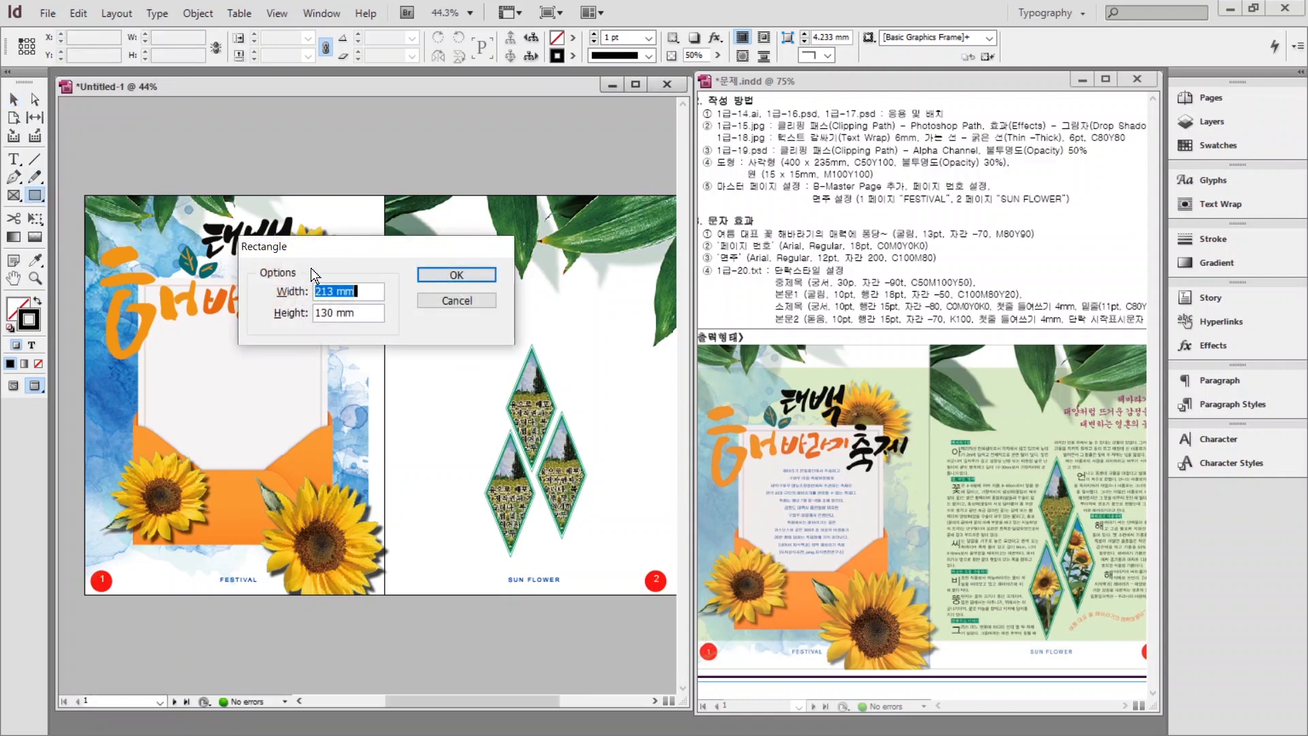
key("Tab")
type("2")
key("Return")
left_click(38, 300)
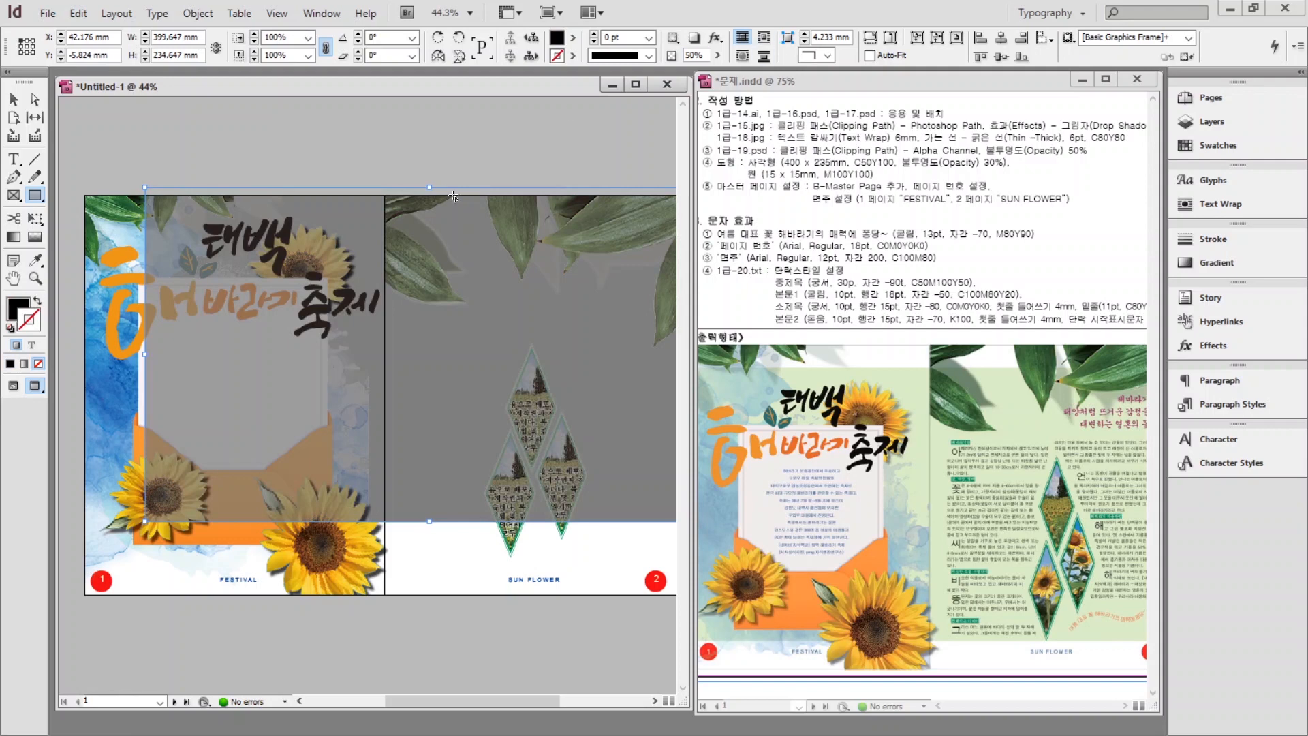
Fill the rectangle with C=50 M=0 Y=100 K=0 green at 30% opacity.
key("x")
left_click(1218, 145)
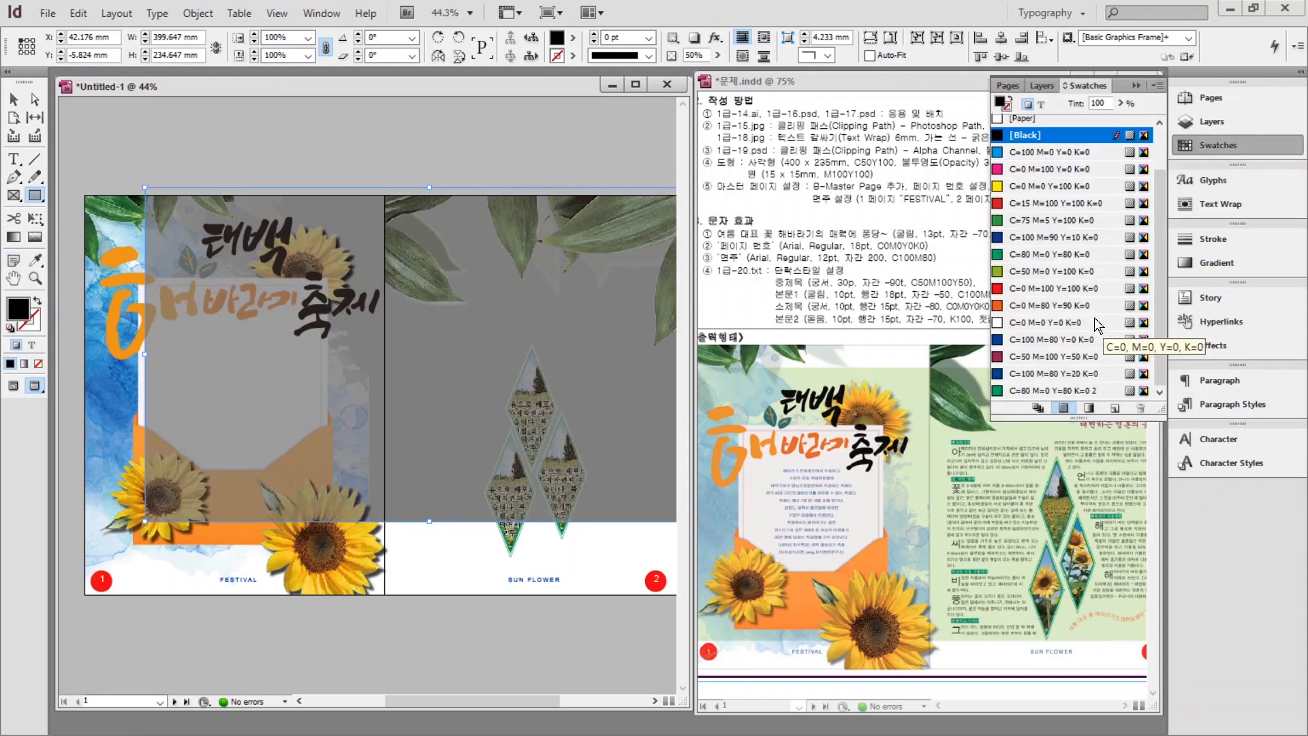
left_click(1053, 271)
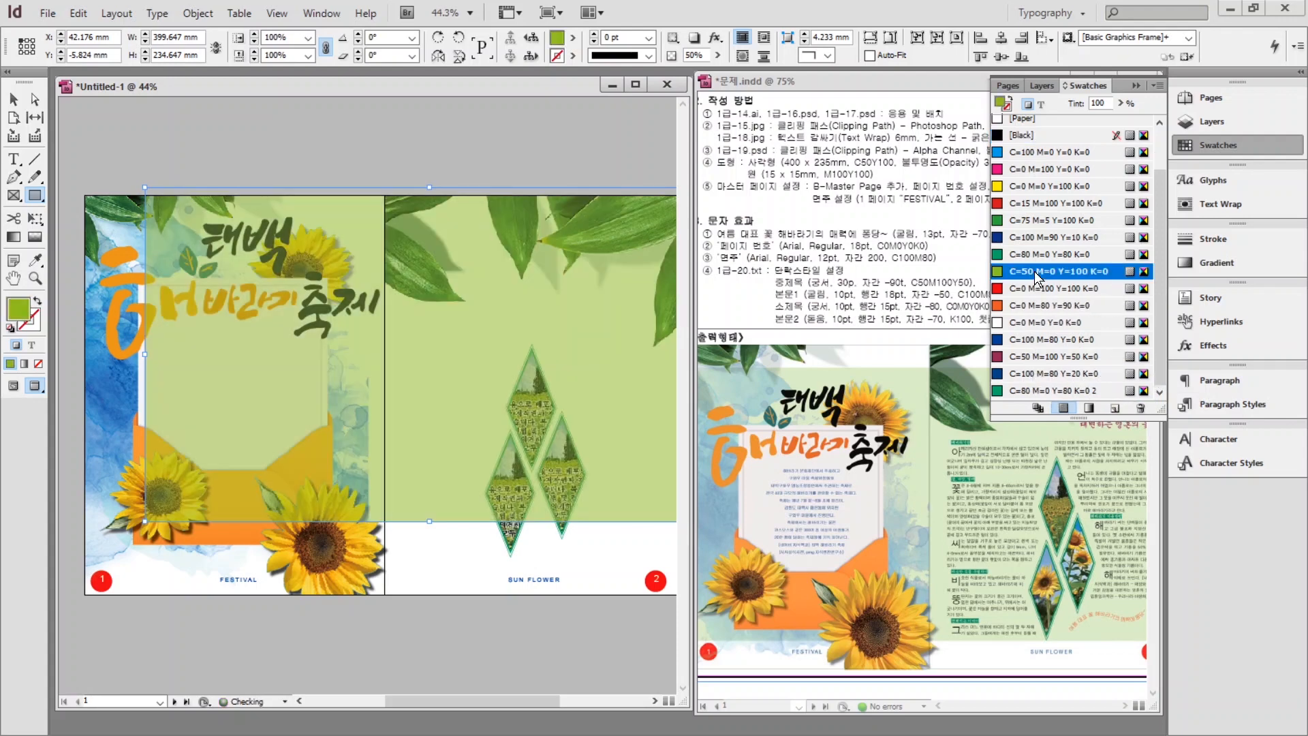
double_click(696, 57)
type("30")
key("Return")
Move the green rectangle down so it fits across the spread.
key("v")
key("ctrl+shift+a")
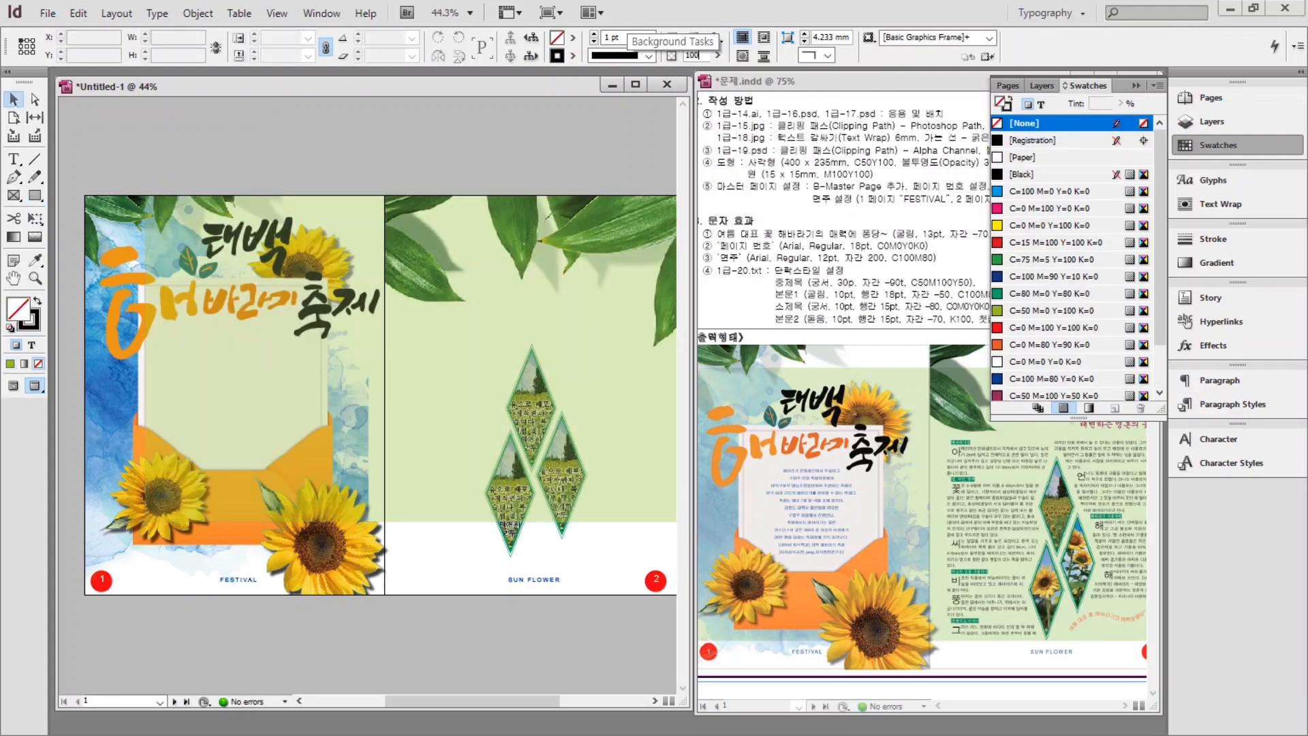
left_click_drag(447, 259, 449, 293)
key("h")
left_click_drag(206, 378, 190, 378)
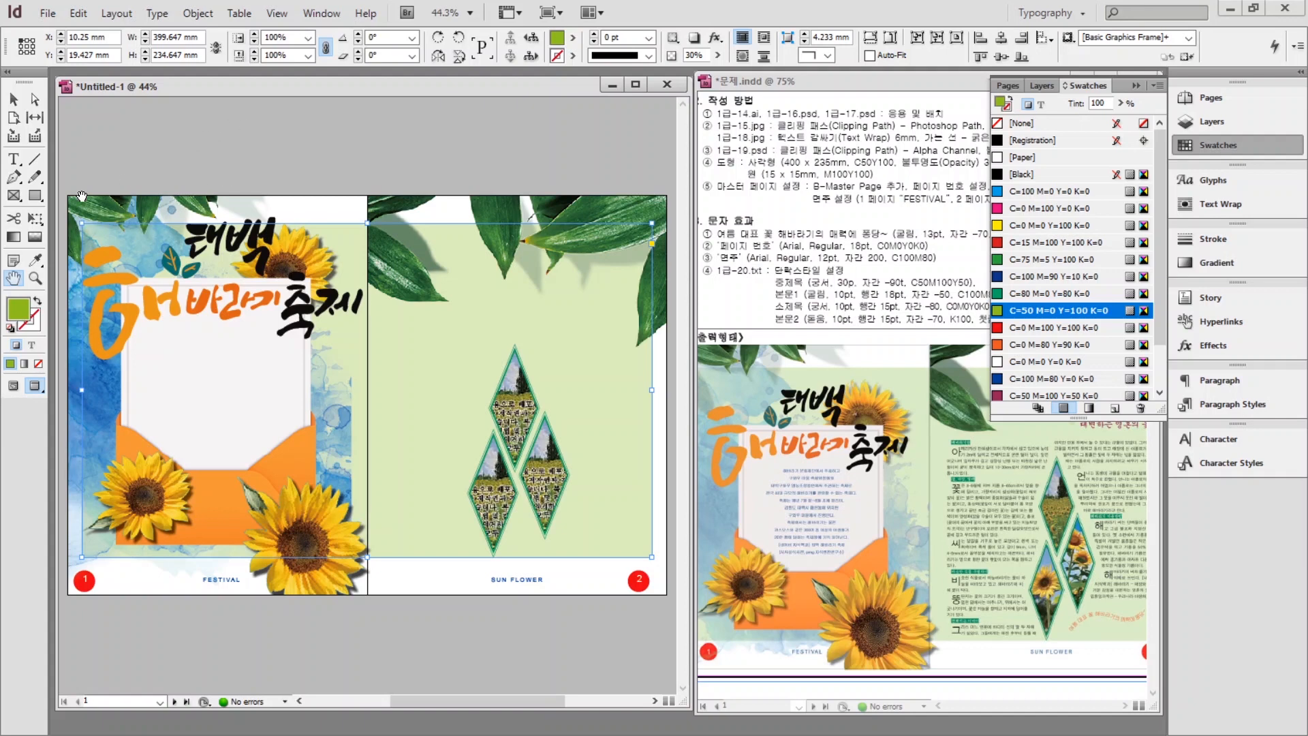
left_click(12, 160)
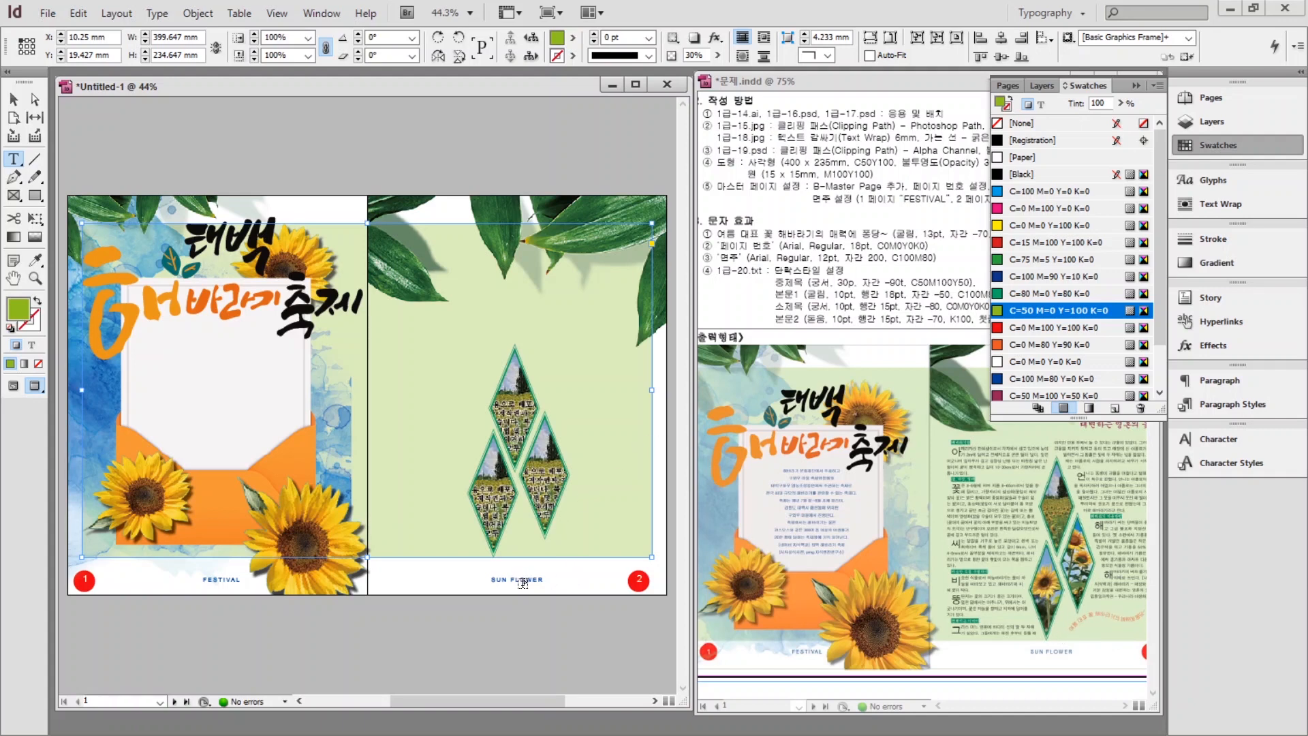
Draw a curved pen path below the diamonds on page 2, ending up at the right.
left_click(13, 176)
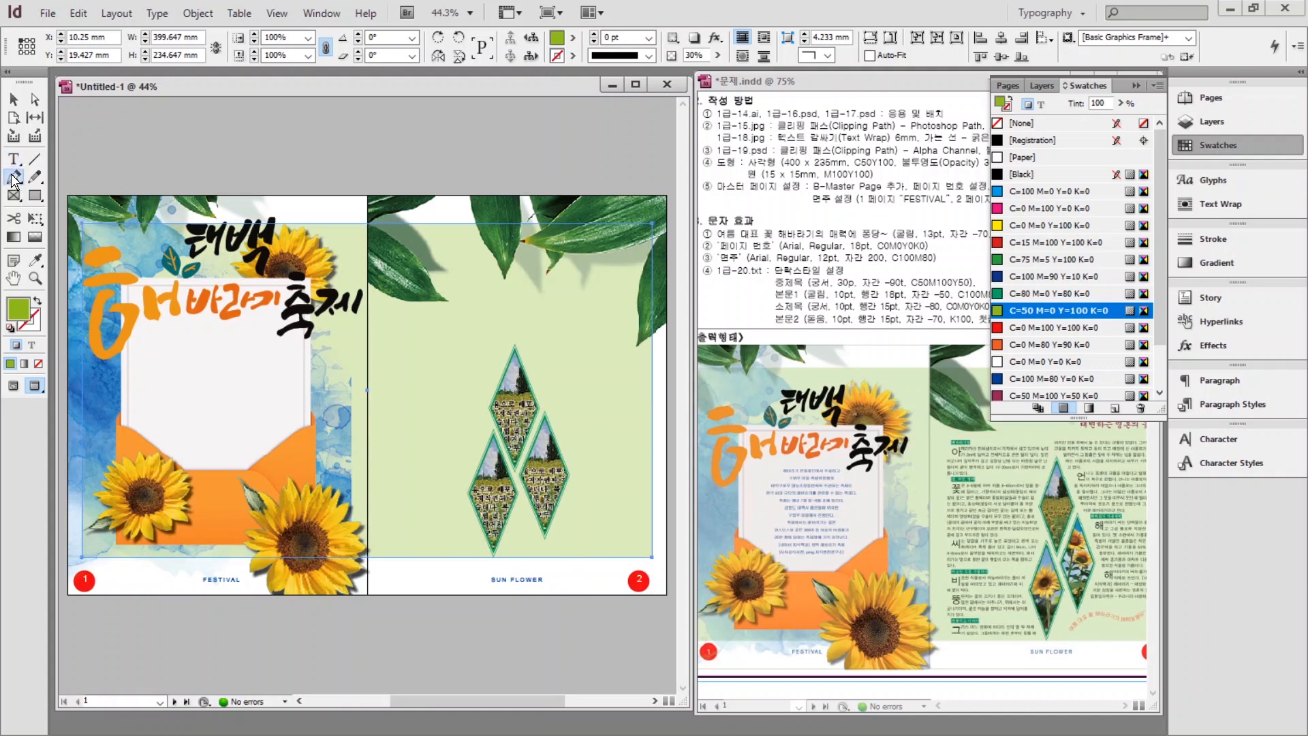
left_click(12, 178)
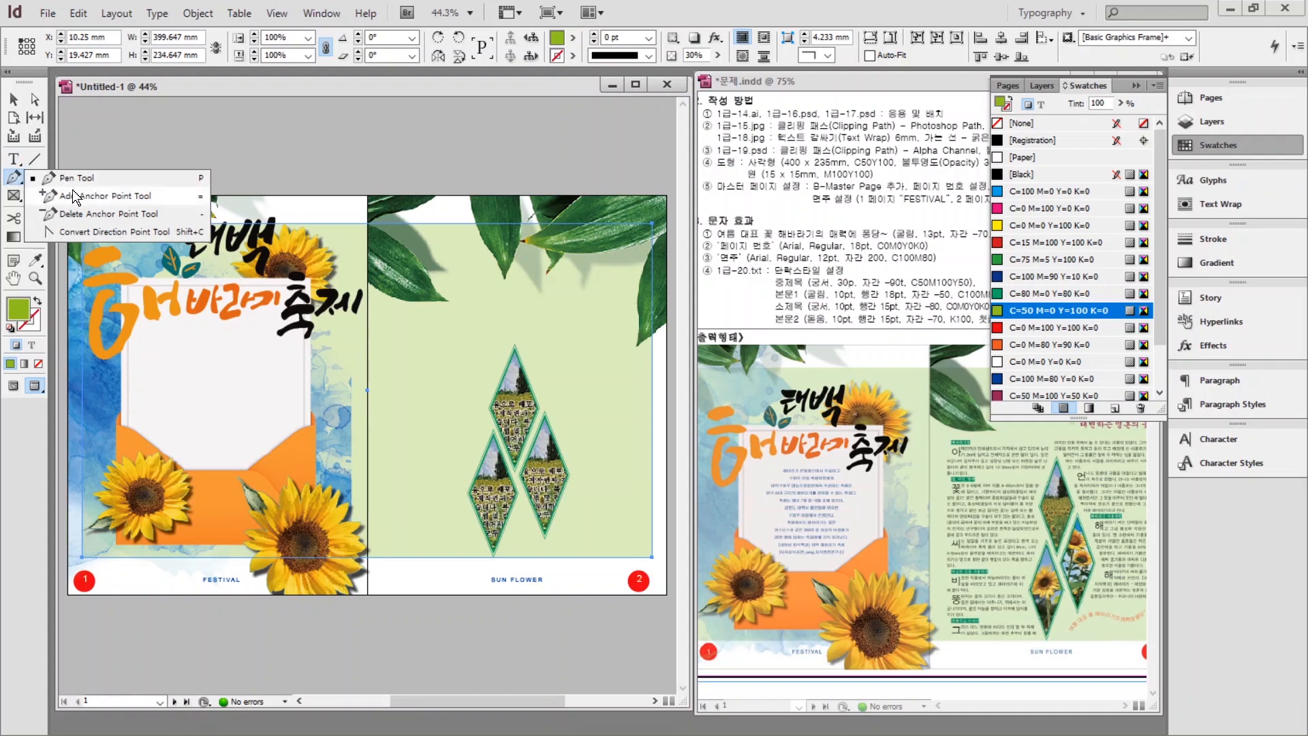
key("ctrl+1")
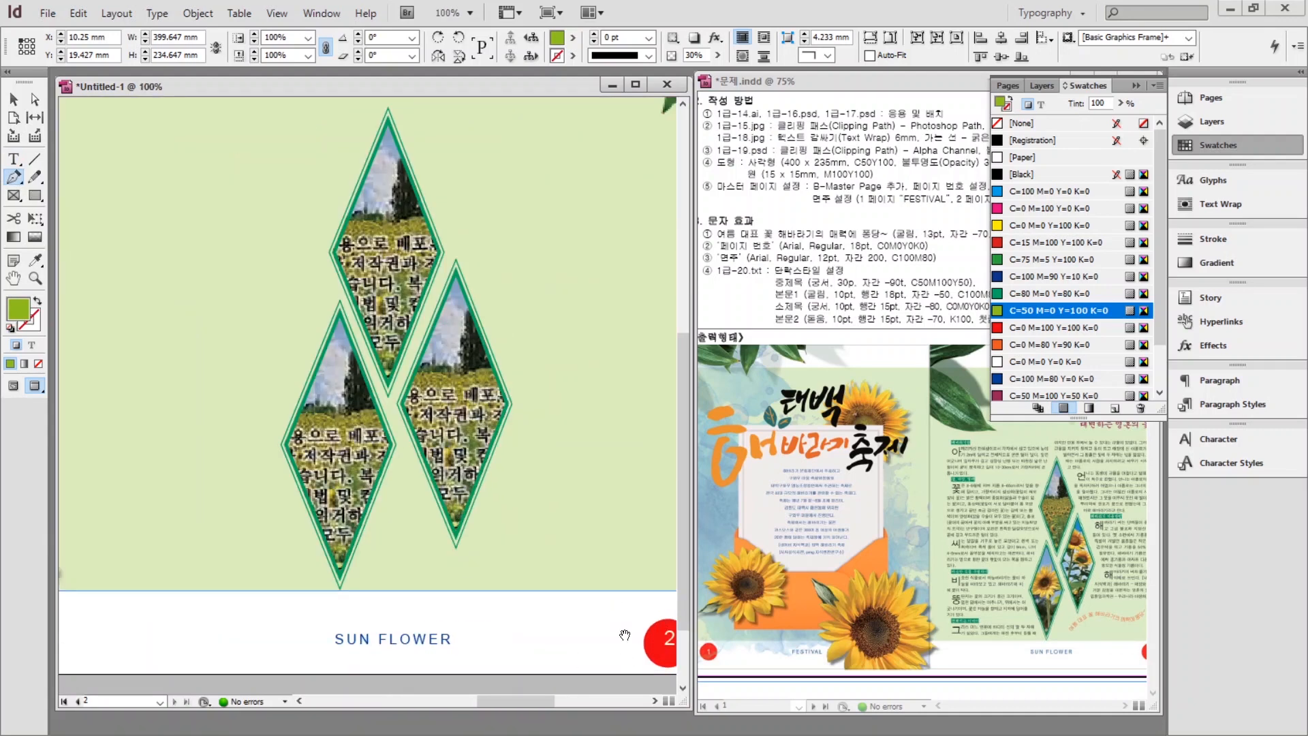
left_click(222, 578)
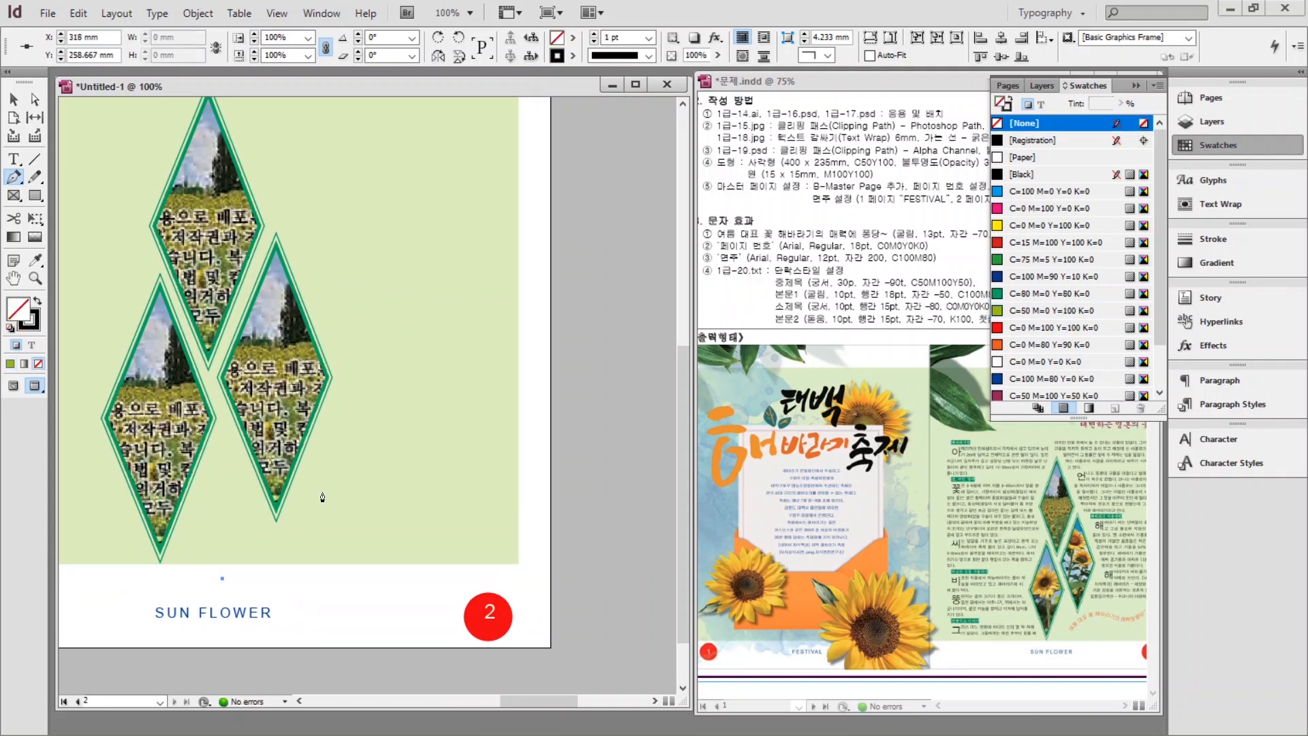
left_click_drag(306, 503, 355, 489)
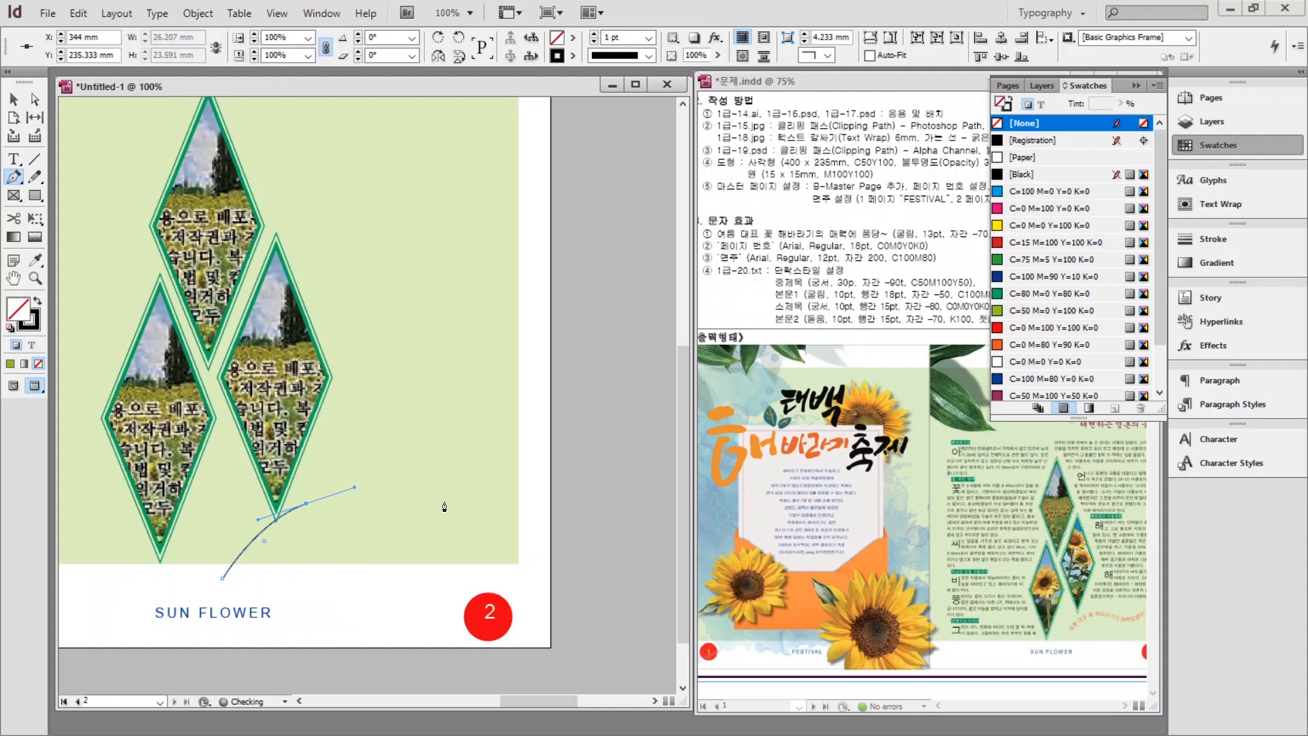
left_click_drag(450, 522, 497, 510)
left_click(524, 446)
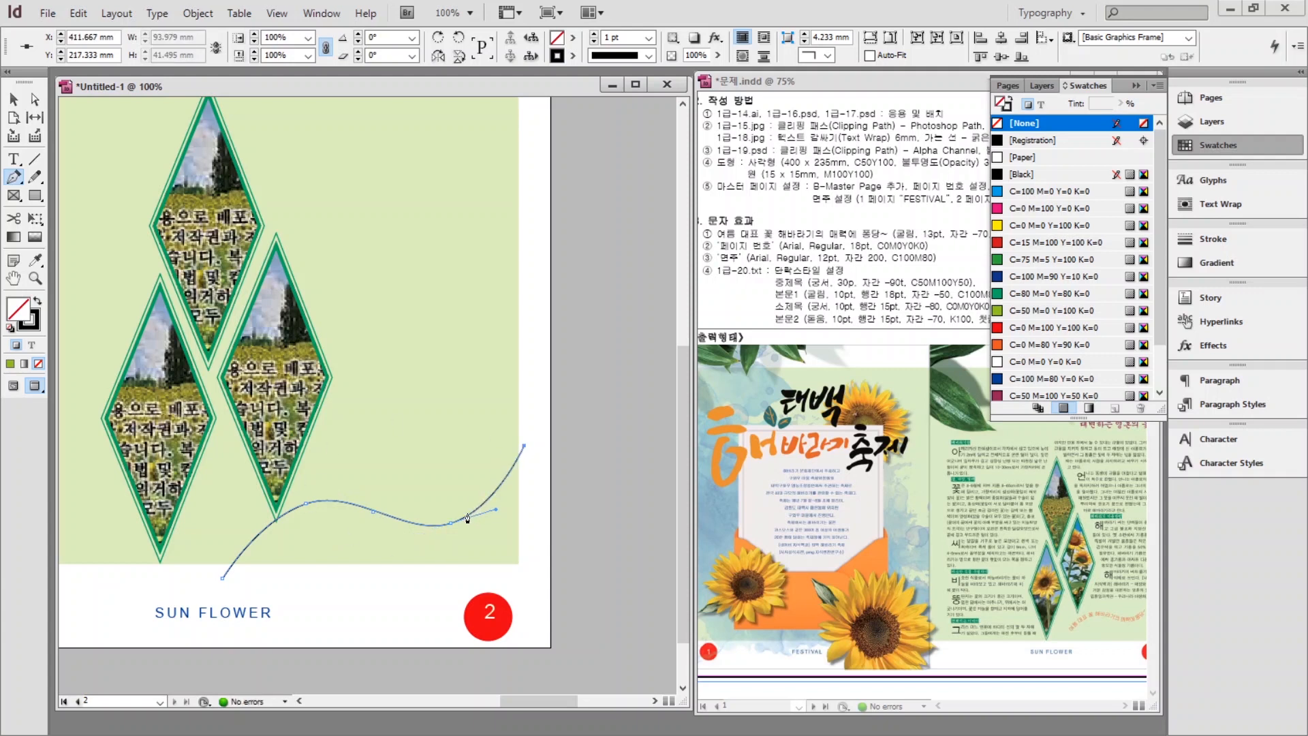
Reshape the curve segment into a wave and extend its end toward the right page edge.
left_click(35, 99)
left_click(309, 508)
left_click_drag(308, 508, 326, 513)
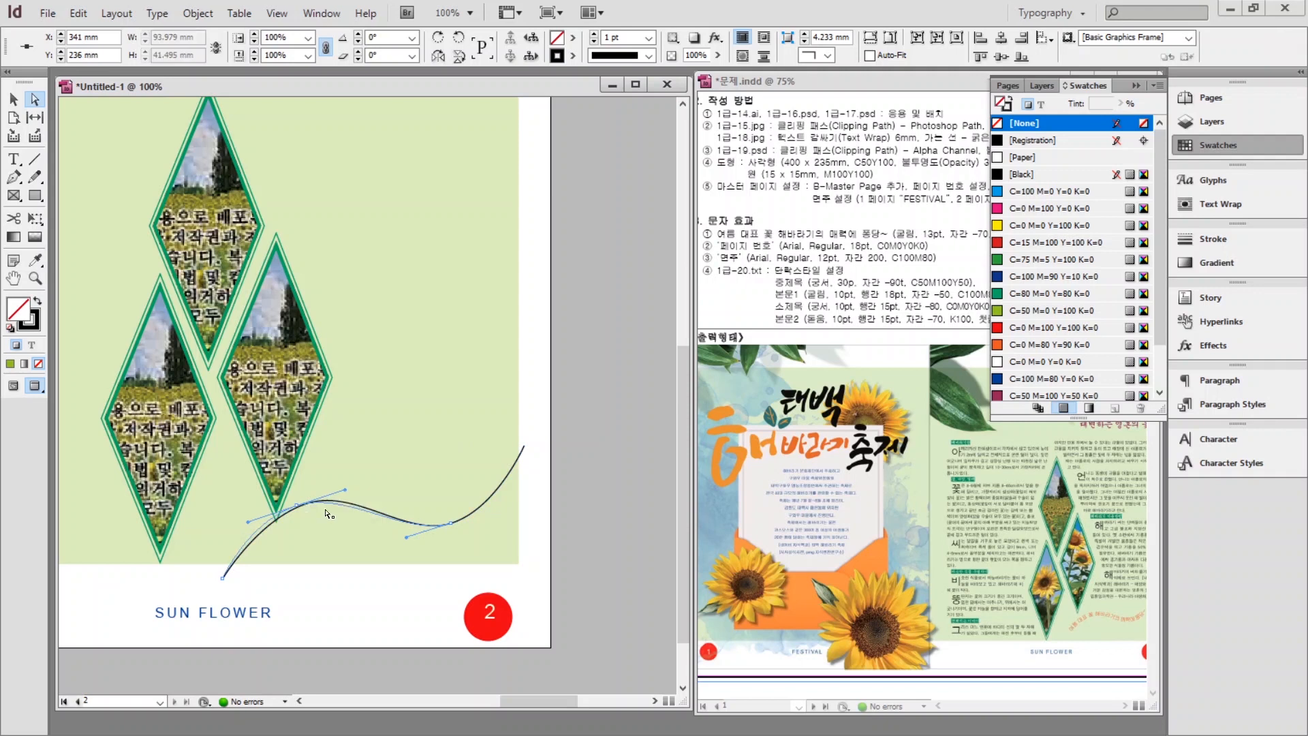
left_click_drag(451, 524, 460, 531)
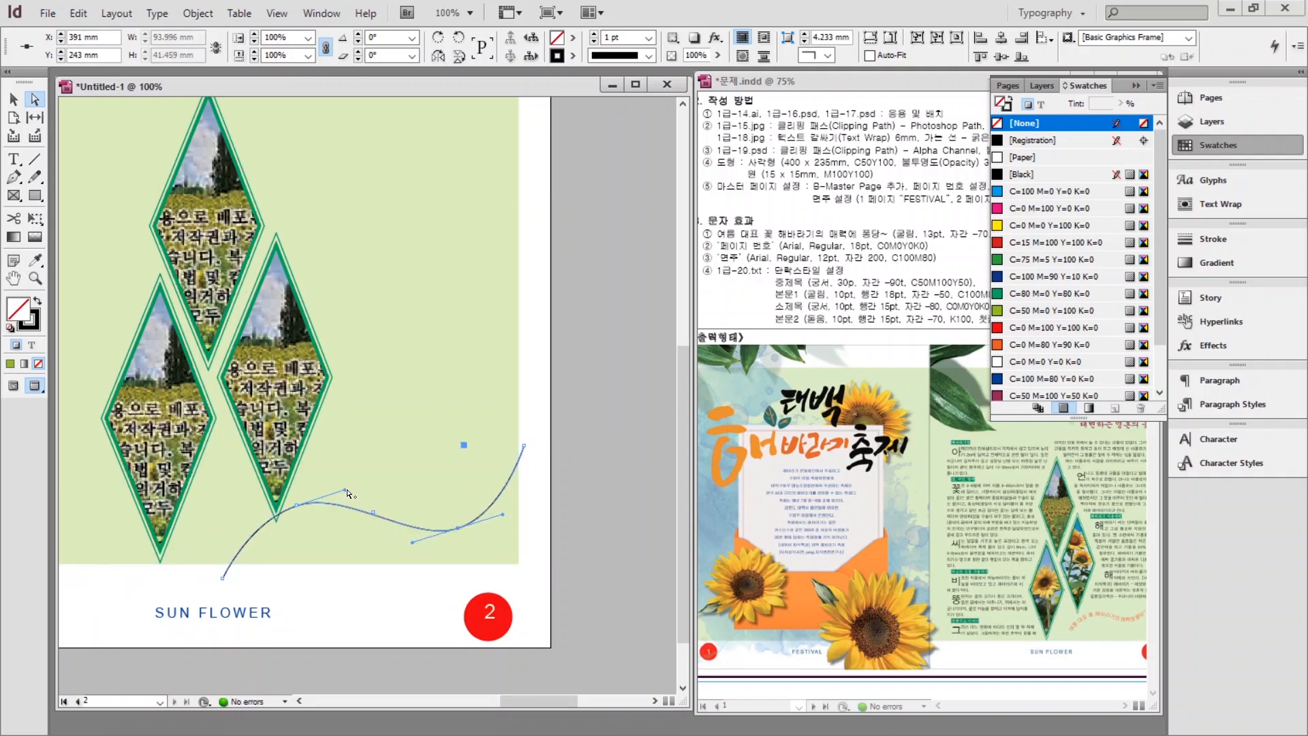
left_click(339, 535)
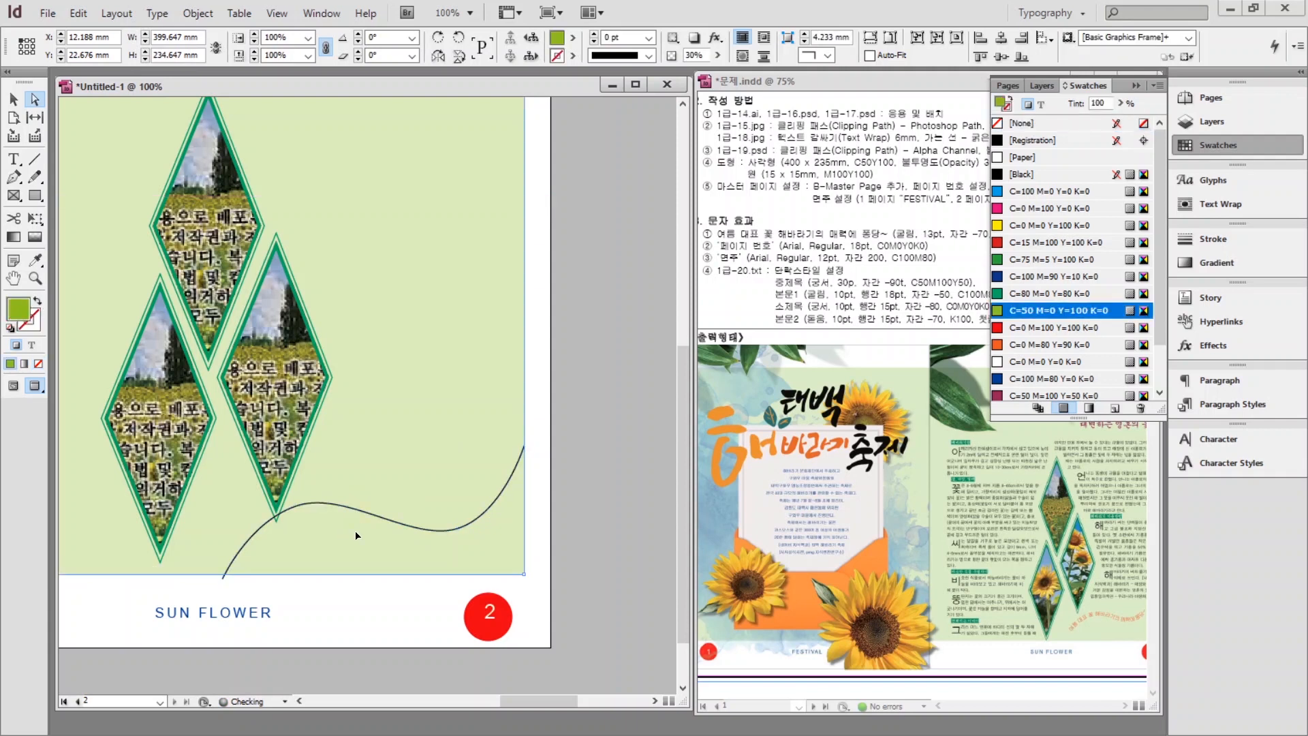
left_click_drag(14, 159, 72, 176)
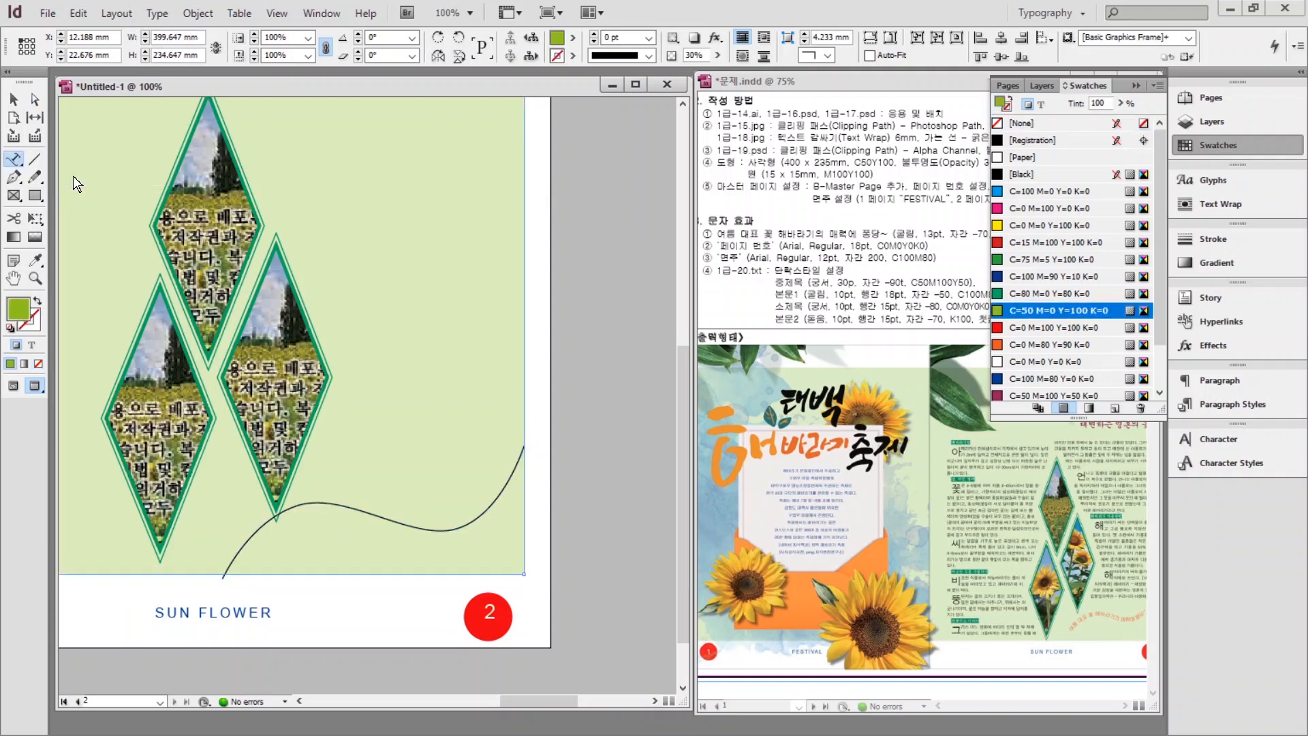
Type 여름대표 꽃 해바라기의 매력에 풍덩 along the curve.
left_click(225, 570)
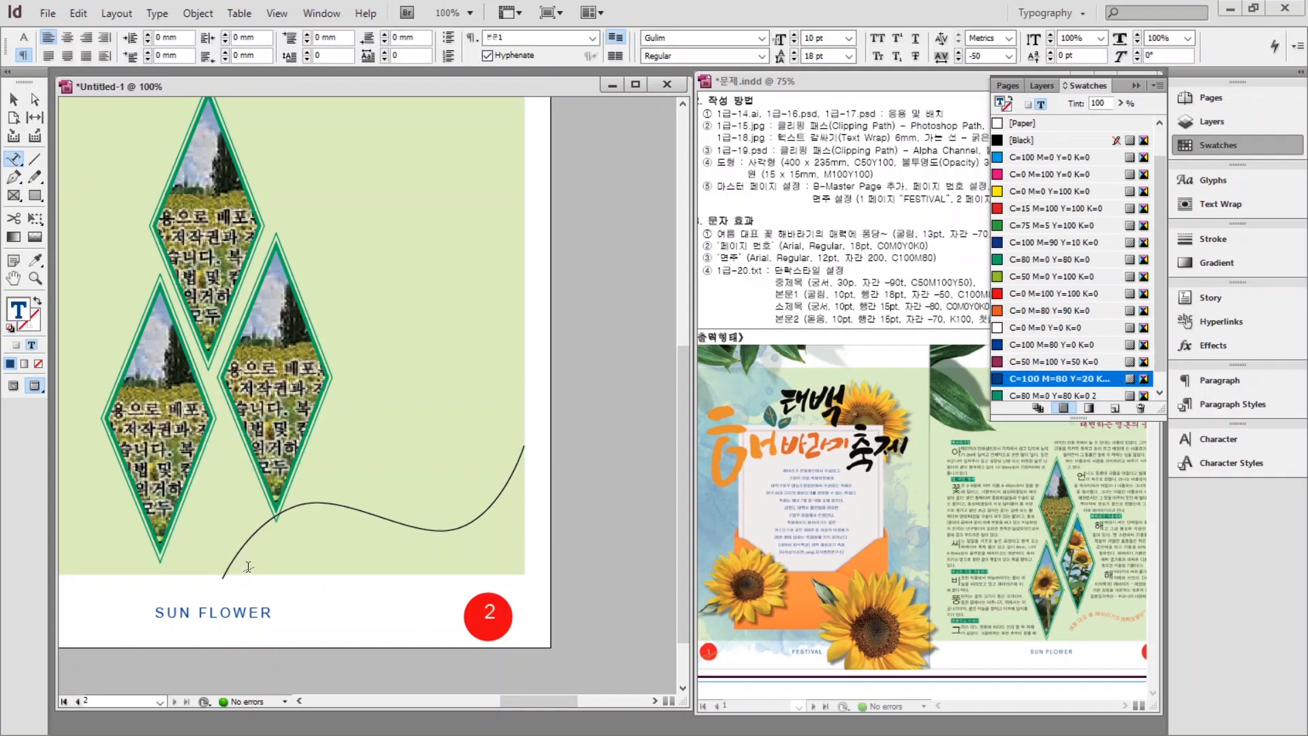
type("여름대표 꽃 해바라기의 매력에 풍덩~")
left_click_drag(383, 512, 220, 575)
Set the path text to 13 pt with -70 tracking and colour it orange.
left_click(1219, 439)
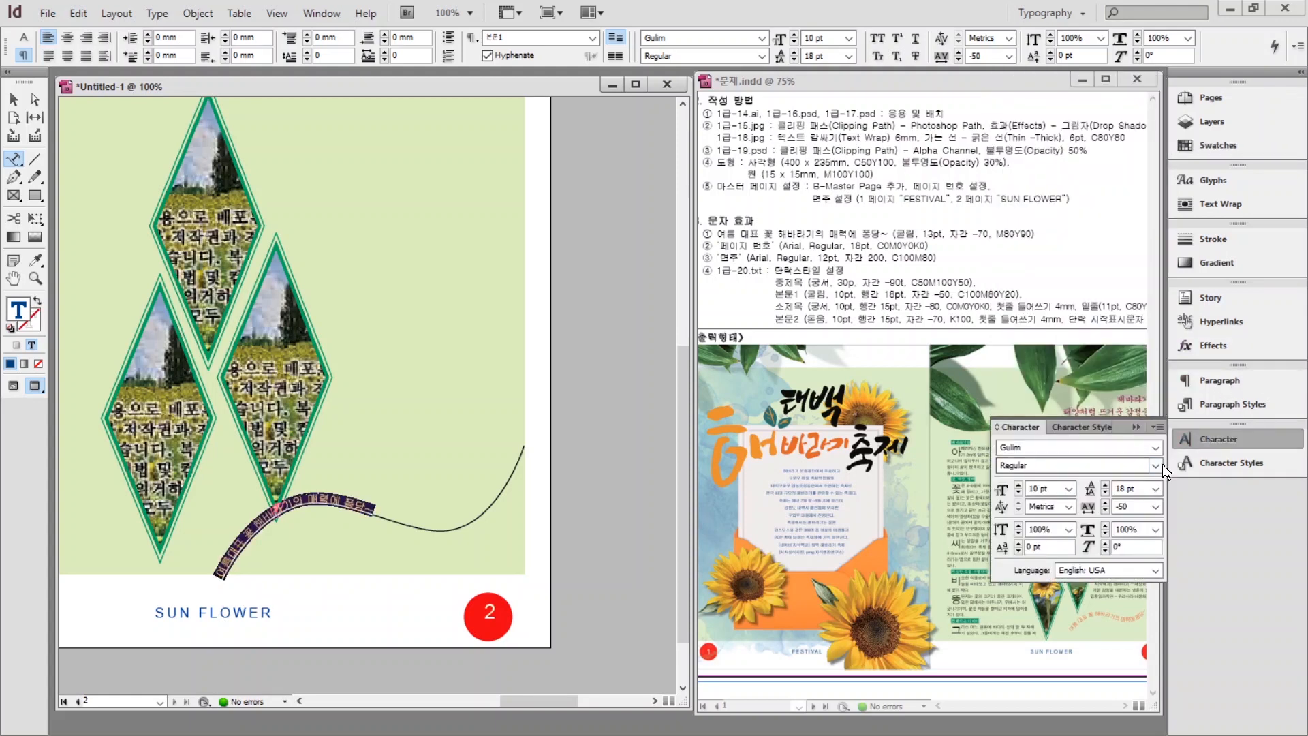
left_click(1018, 484)
left_click(1018, 485)
left_click(1018, 485)
triple_click(1140, 508)
type("-70")
key("Return")
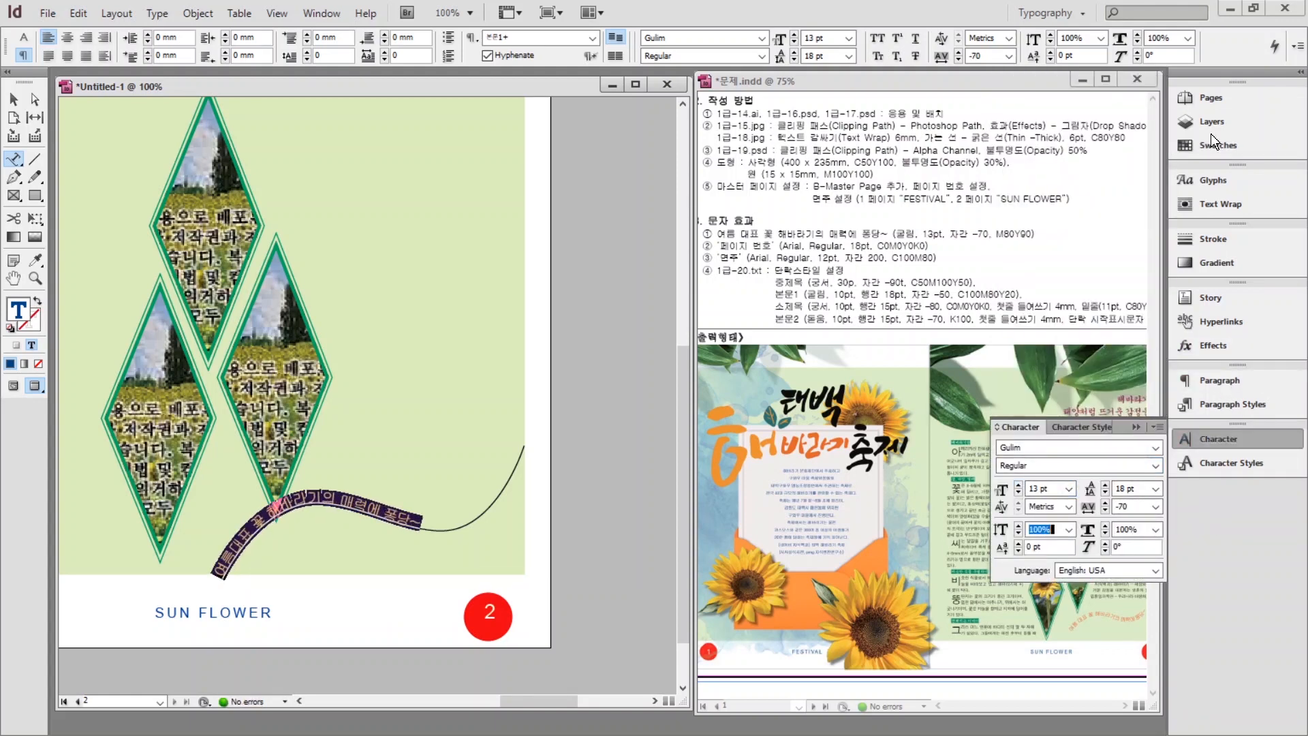
left_click(1217, 145)
left_click(1045, 310)
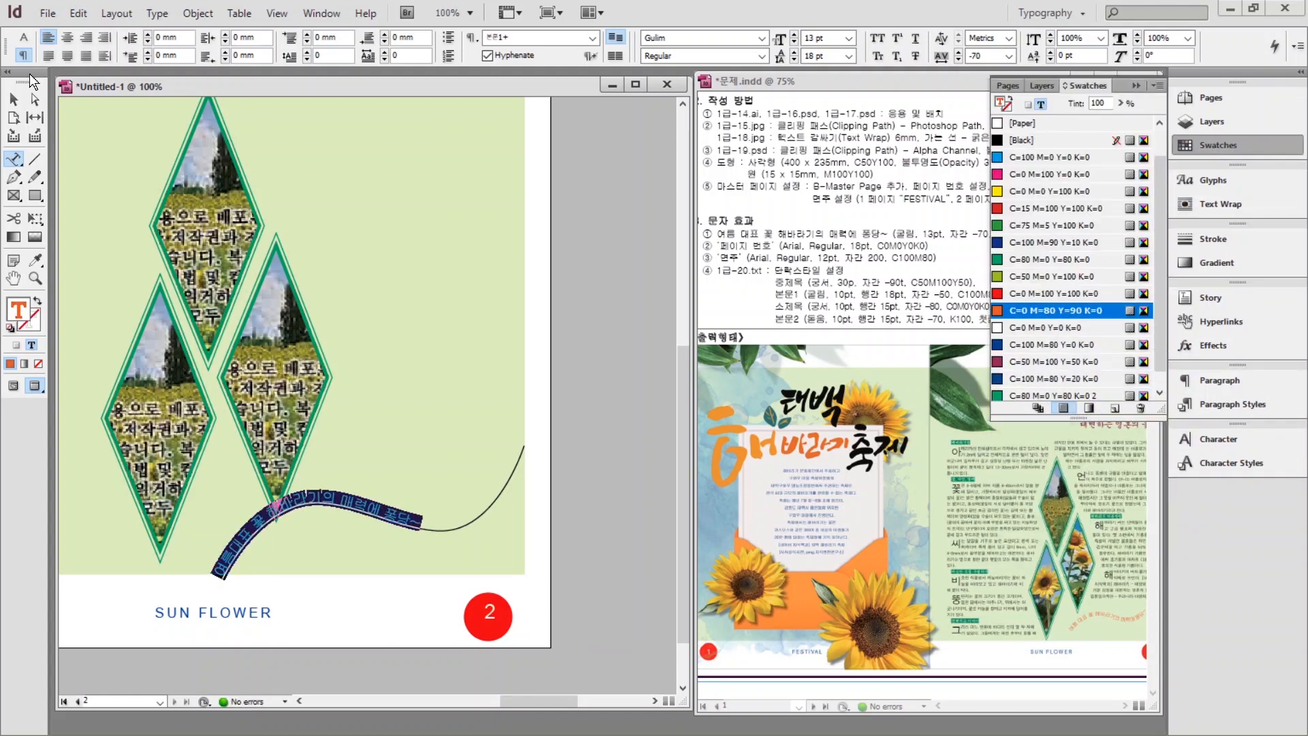
Remove the curve's black stroke and rotate the path text slightly.
left_click(35, 99)
key("v")
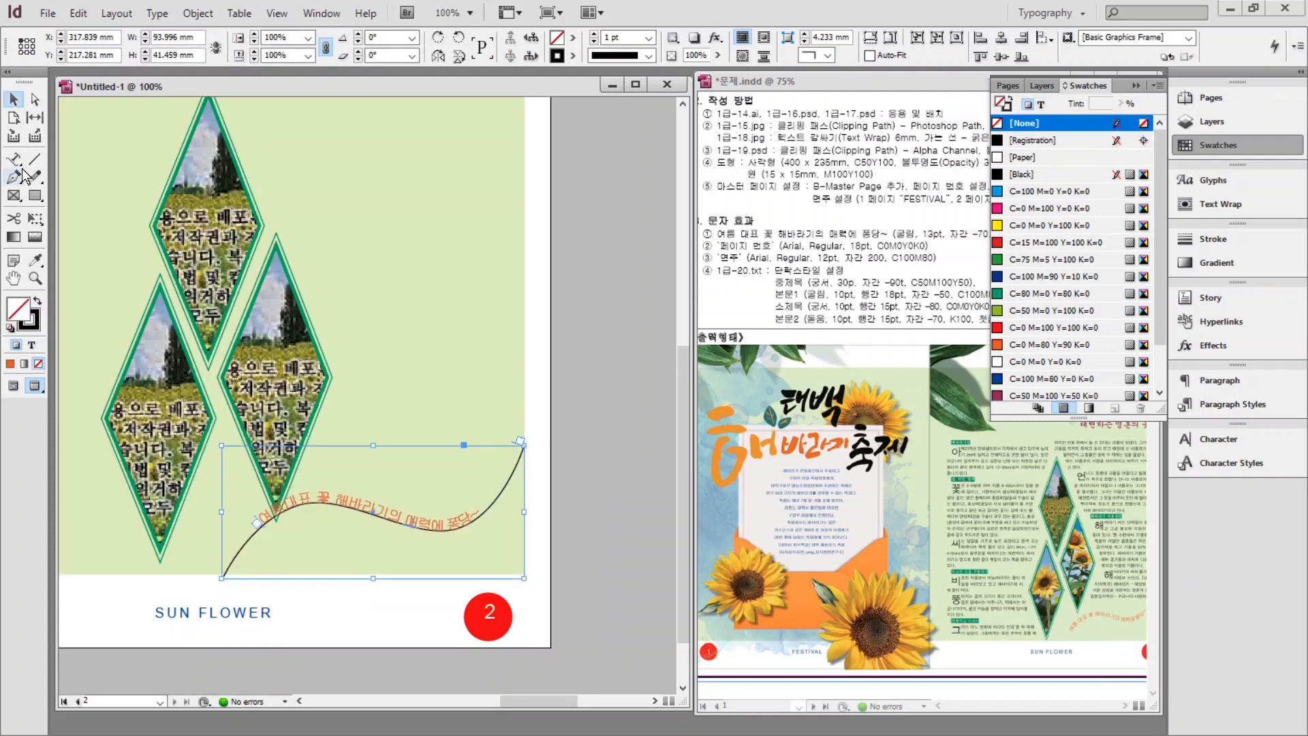
key("x")
key("/")
left_click_drag(526, 438, 496, 399)
left_click(431, 522)
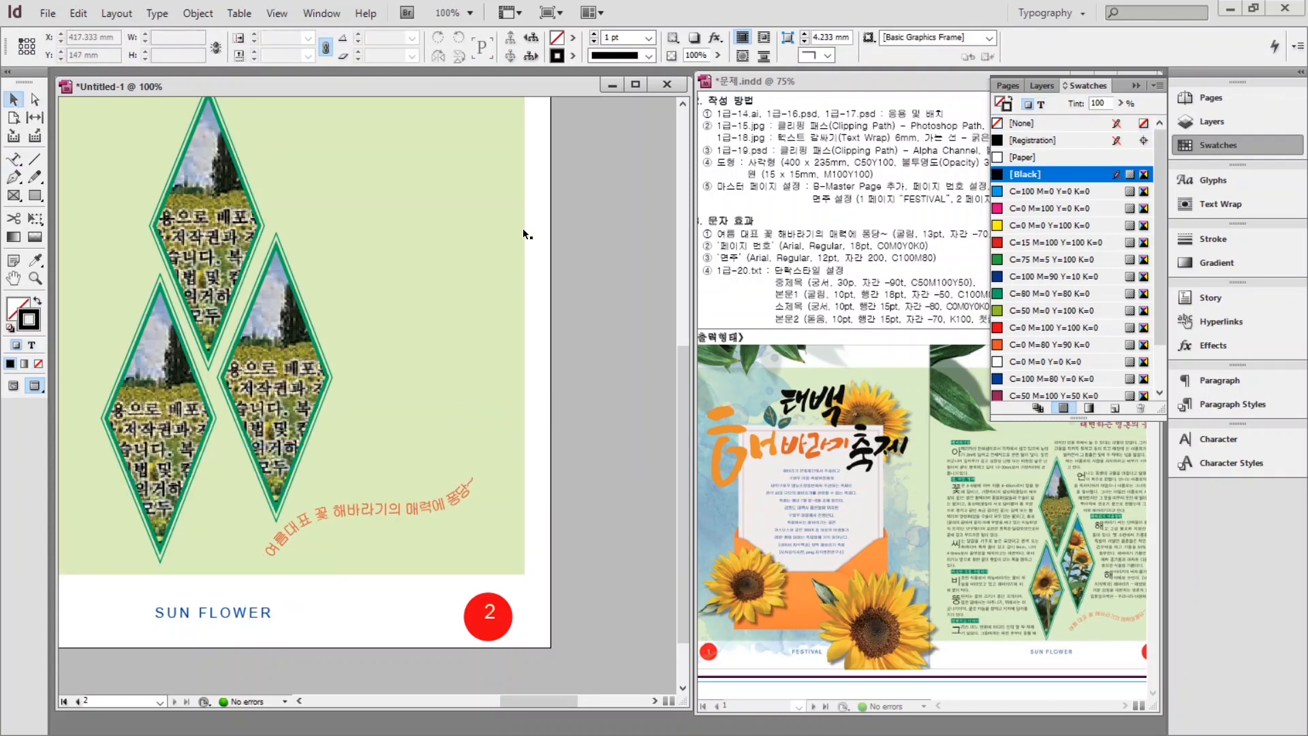
double_click(14, 278)
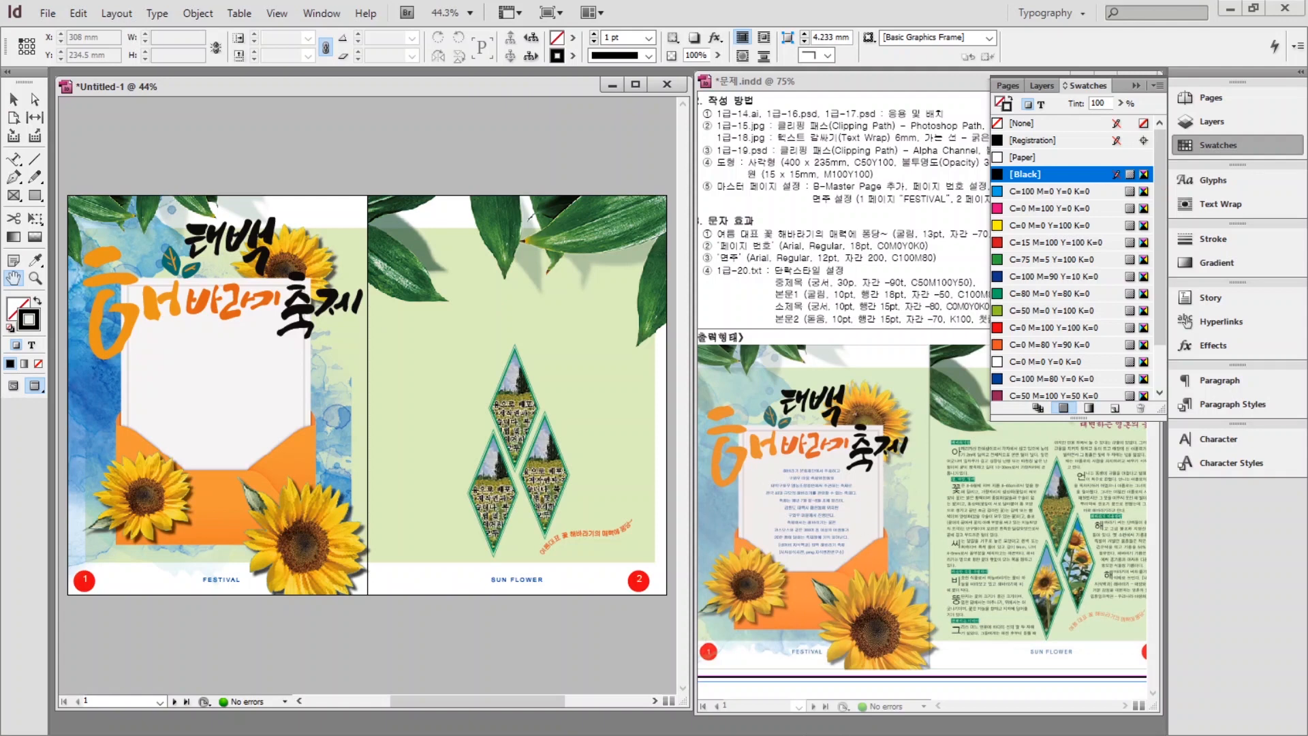
Copy the festival introduction lines from 1급-20.txt in Notepad.
key("alt+Tab")
left_click_drag(794, 555, 541, 340)
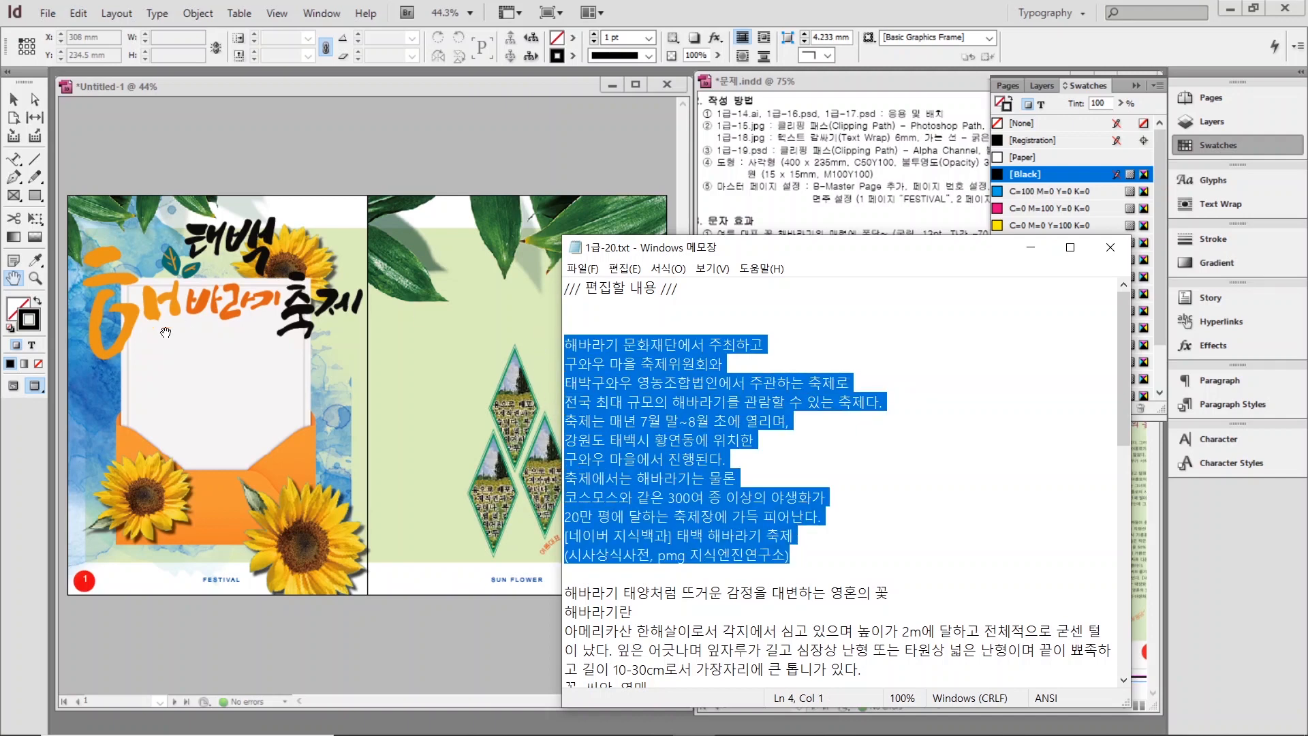
key("alt+Tab")
Draw a text frame inside page 1's white card.
left_click(15, 161)
left_click(15, 164)
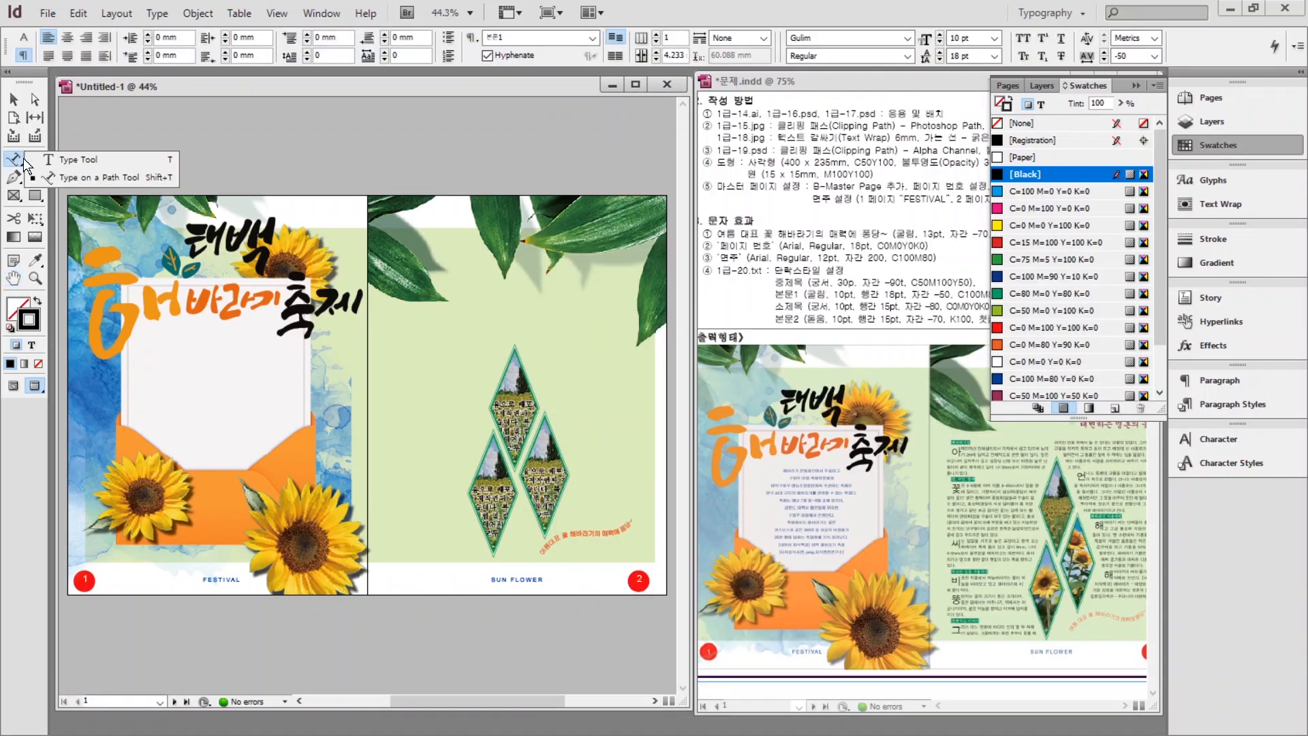
left_click(48, 158)
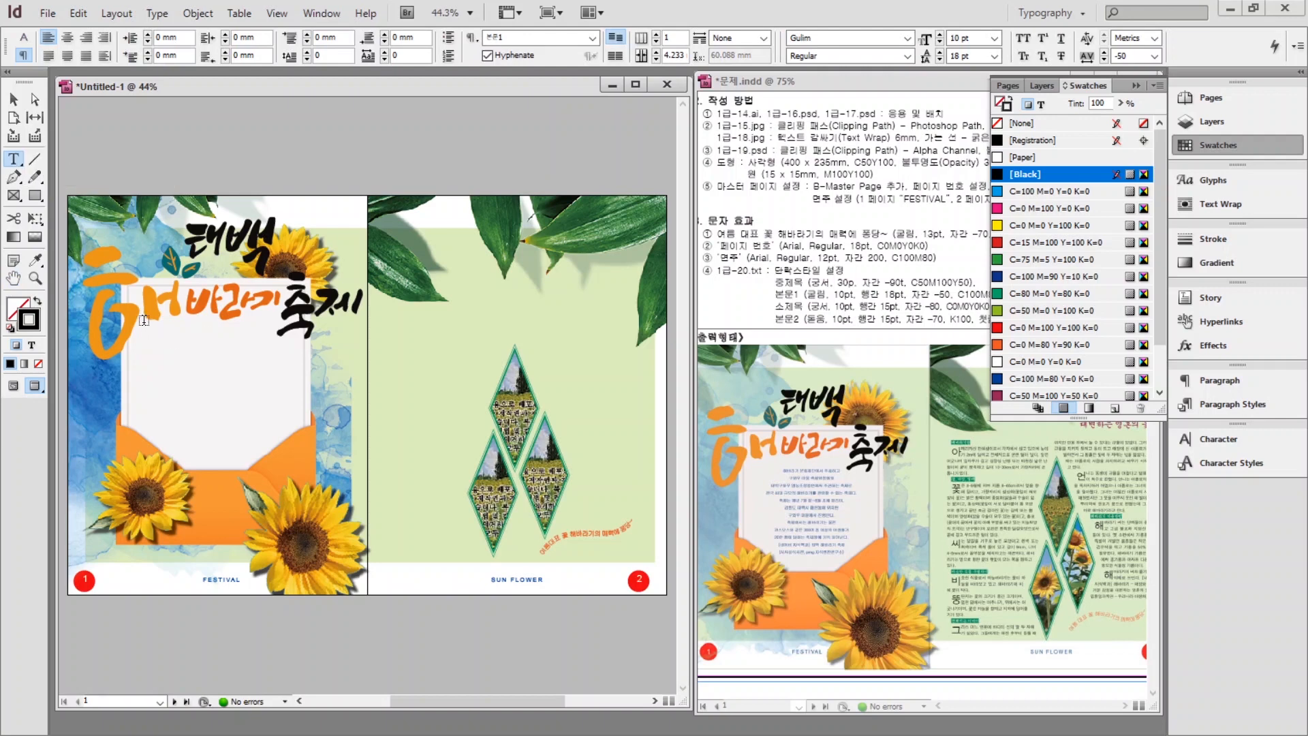
left_click_drag(144, 318, 285, 456)
Paste the festival passage into the frame and apply the 본문1 paragraph style.
key("ctrl+v")
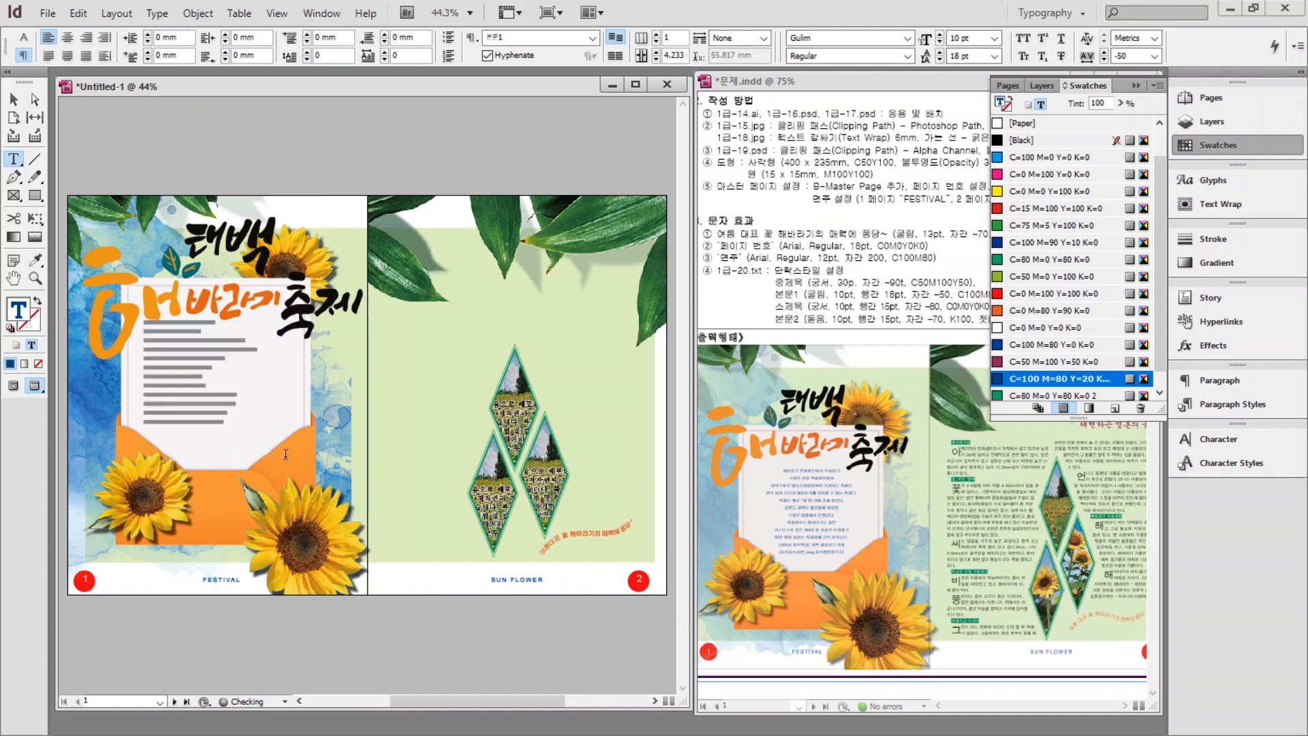
left_click_drag(223, 418, 145, 318)
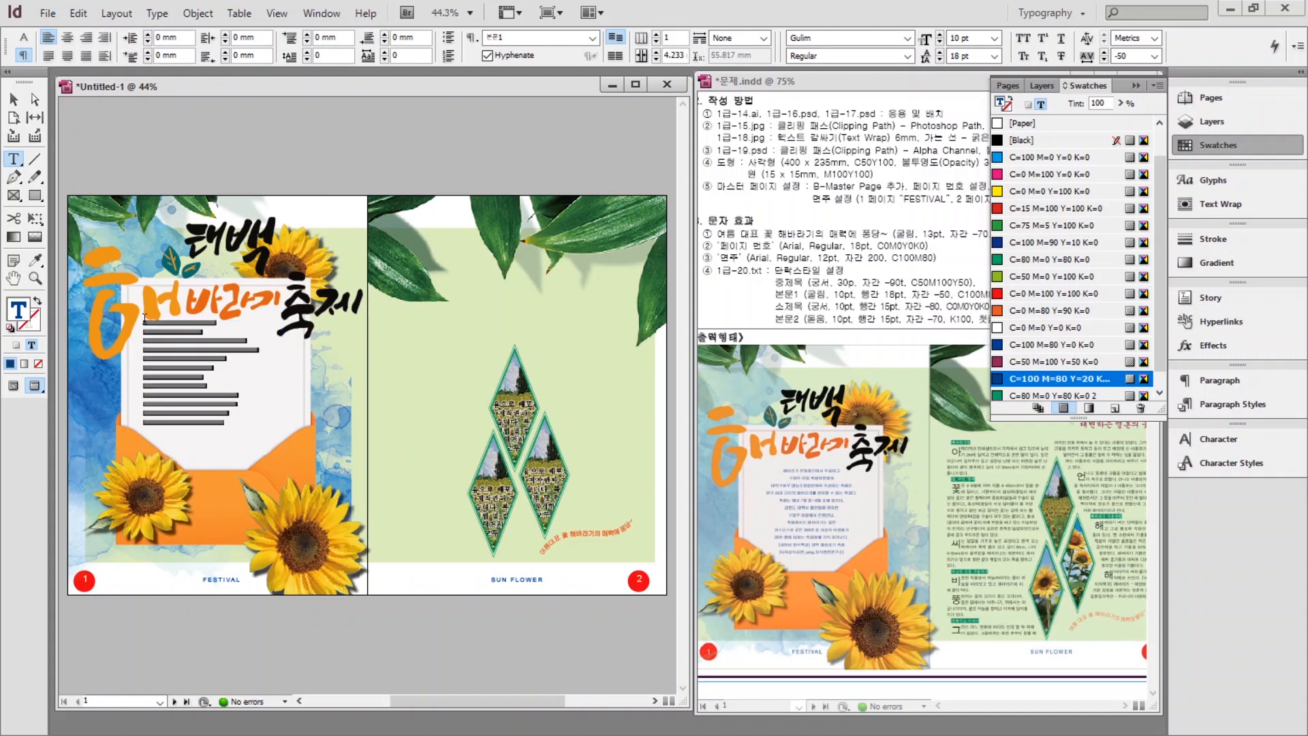
left_click(1233, 406)
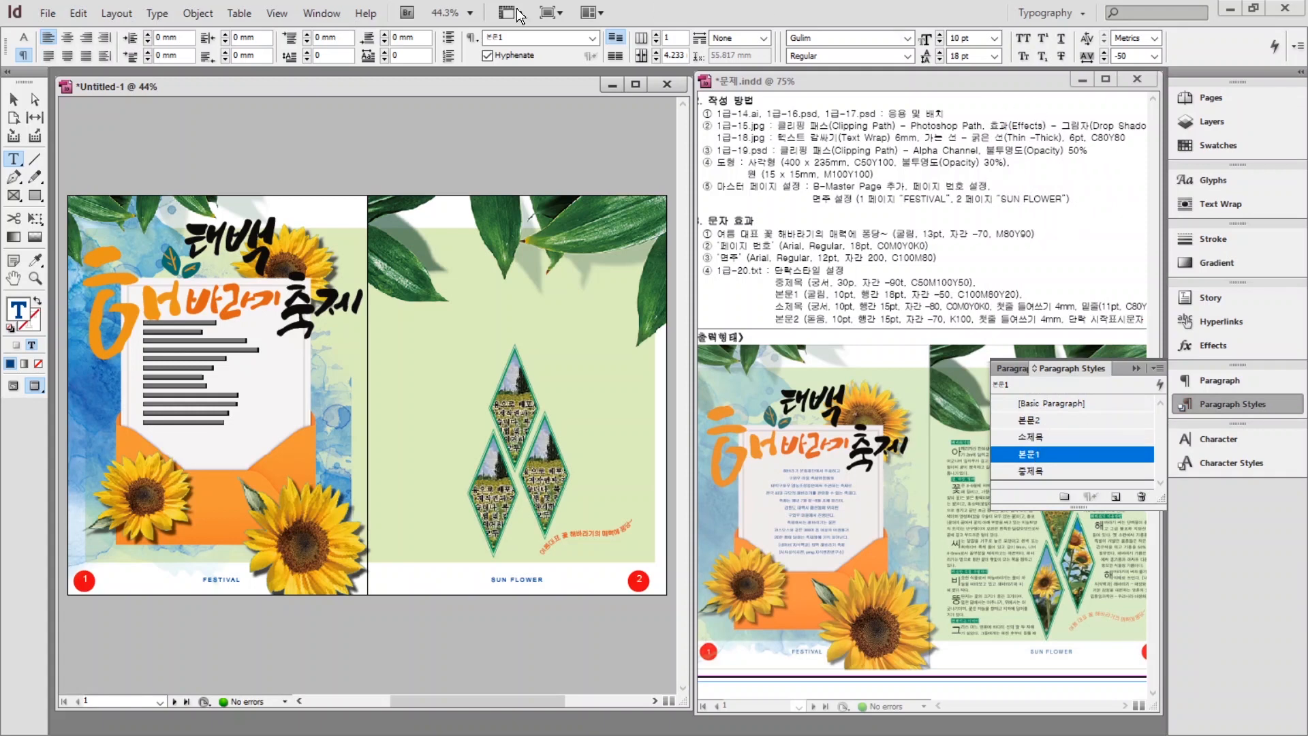
left_click(67, 37)
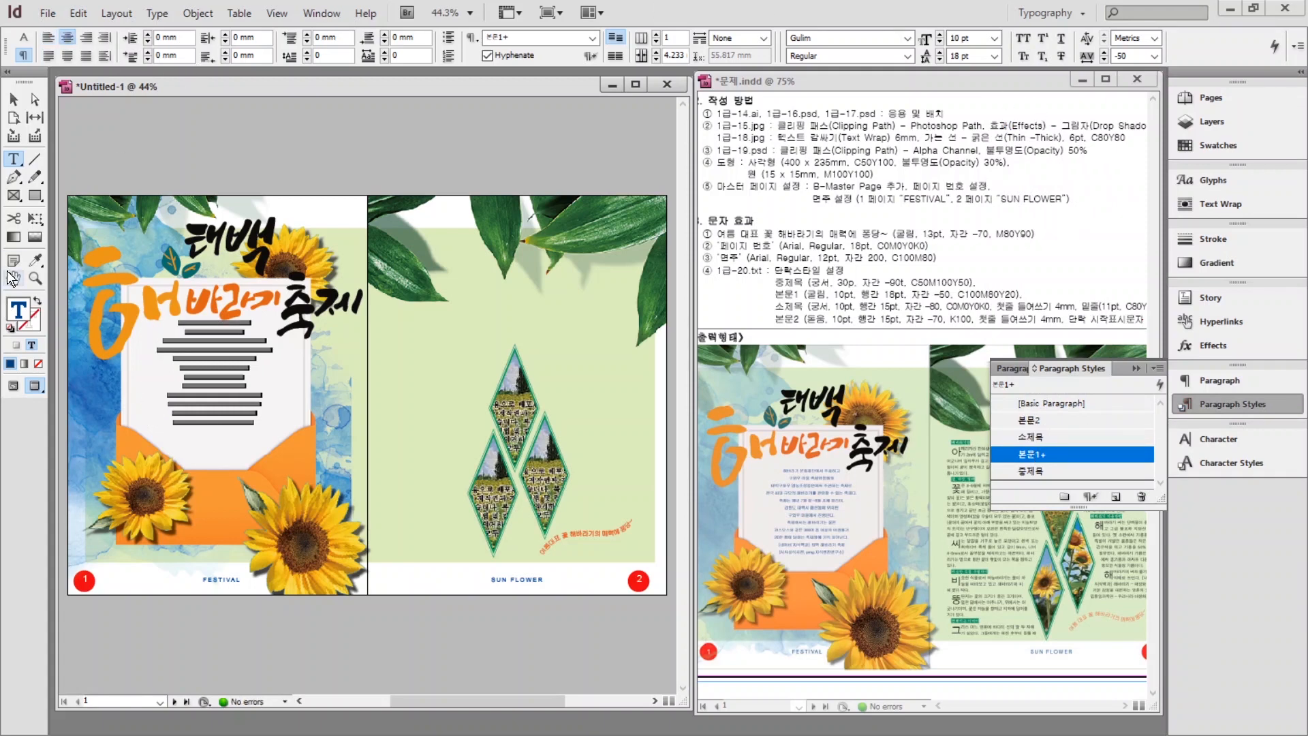
Lower the text frame's top edge slightly, then bring page 2's diamonds into view.
key("ctrl+=")
key("ctrl+=")
key("ctrl+=")
key("ctrl+=")
key("ctrl+=")
key("Escape")
left_click_drag(557, 540, 687, 546)
left_click_drag(278, 183, 279, 220)
left_click_drag(634, 297, 172, 363)
key("ctrl+minus")
left_click_drag(566, 344, 306, 391)
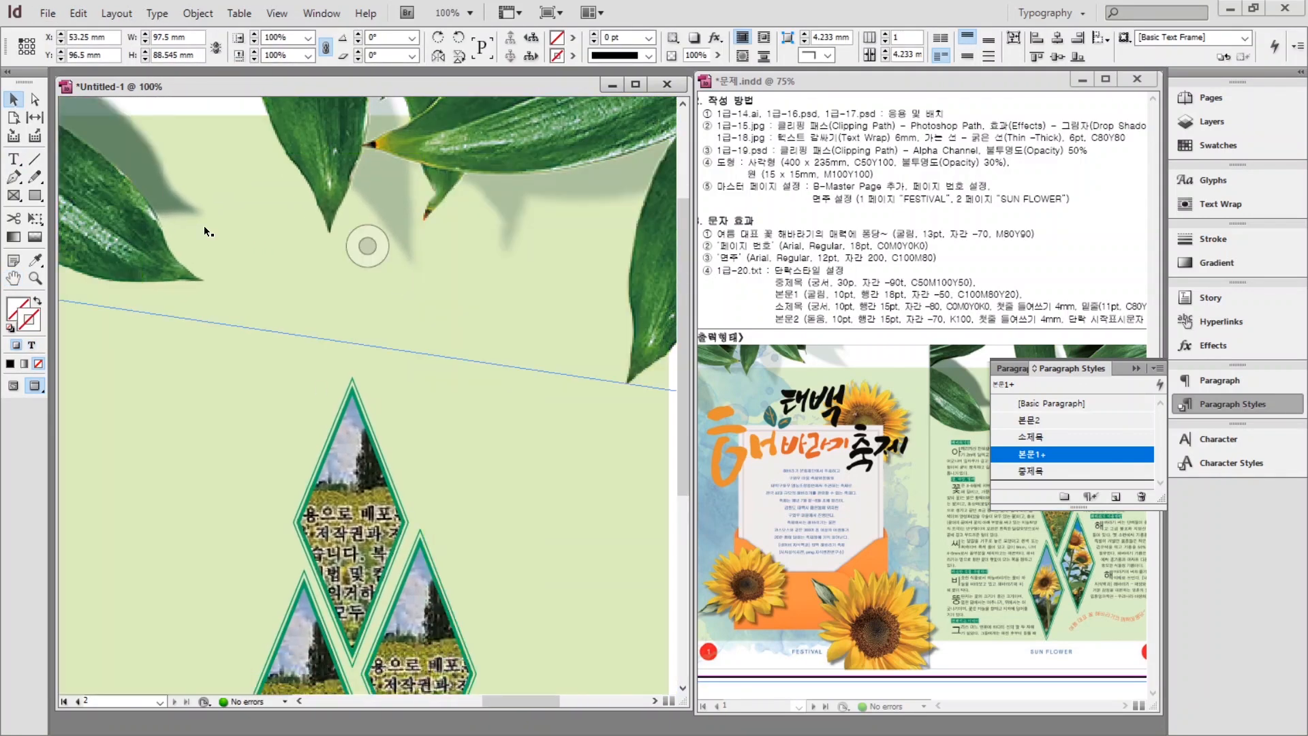
Copy the 해바라기 heading line from the text file and paste it at the top of page 2.
left_click(1137, 369)
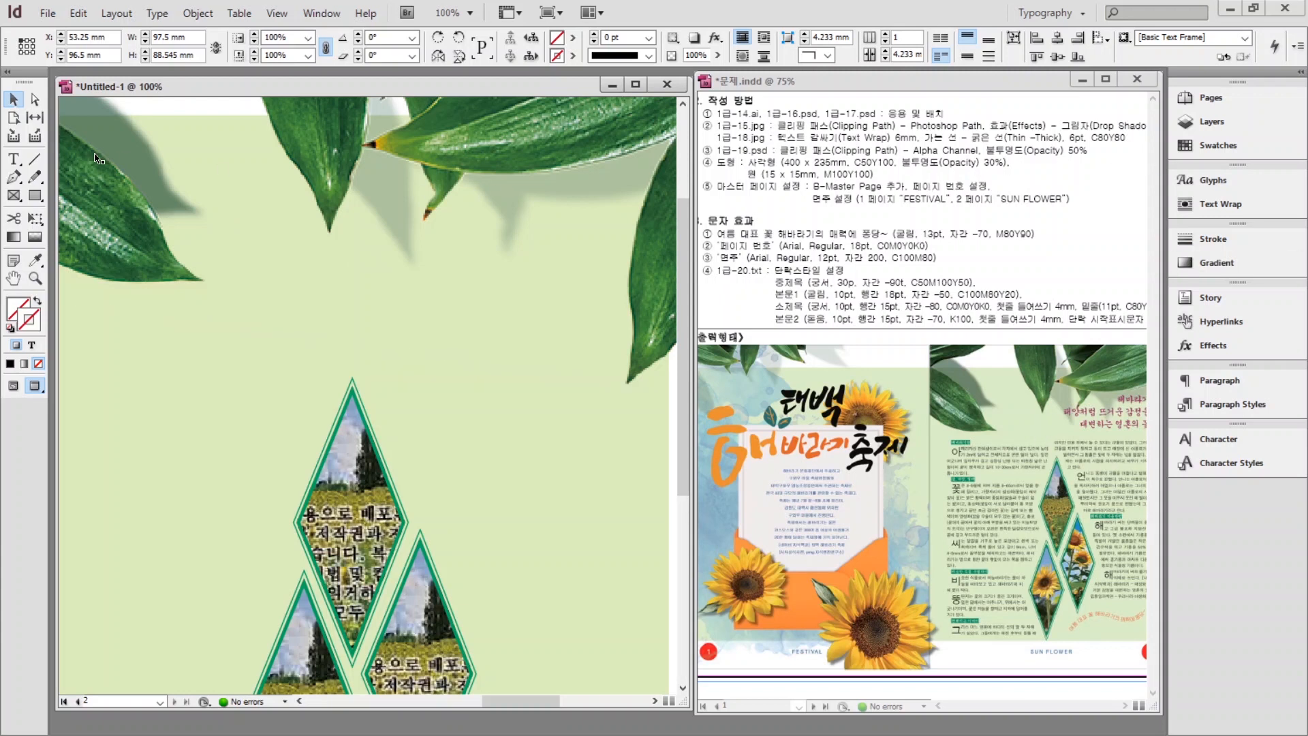
key("alt+Tab")
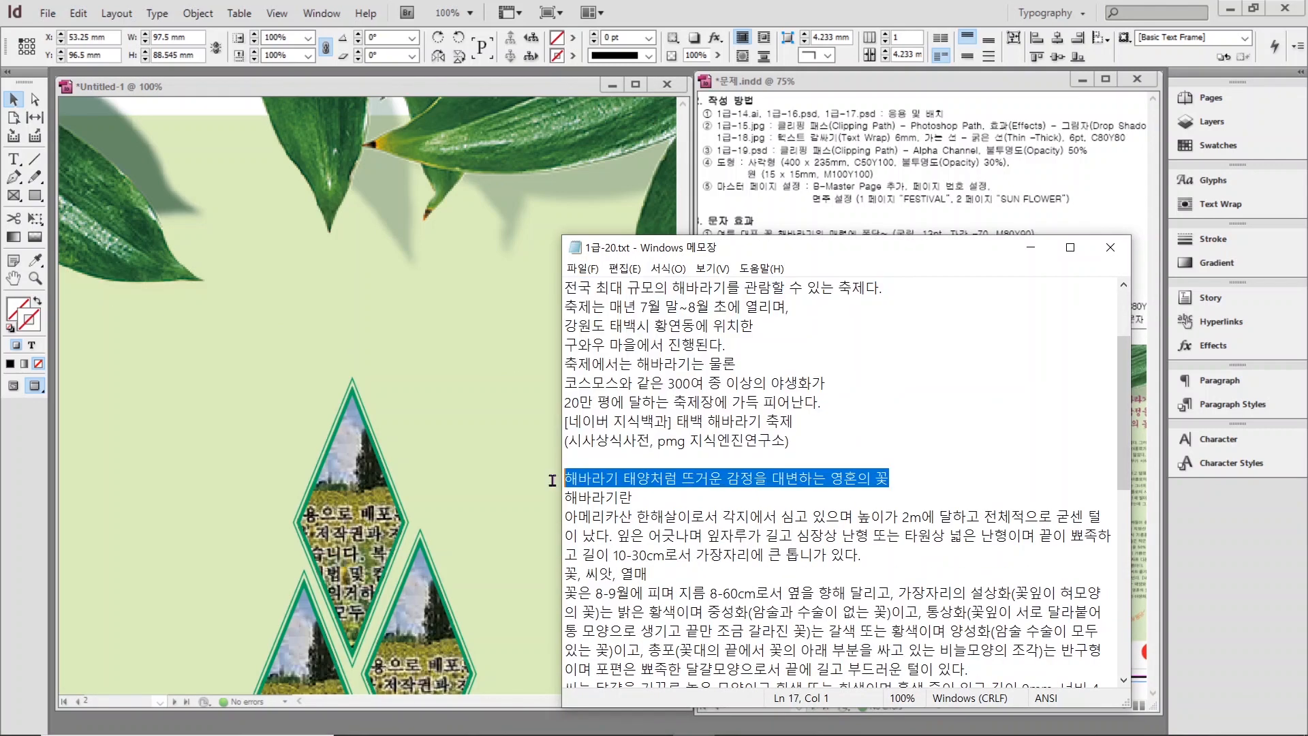
key("ctrl+c")
key("alt+Tab")
double_click(475, 298)
key("ctrl+v")
Break the heading into separate lines, style it 중제목 and right-align it.
left_click(388, 212)
key("Return")
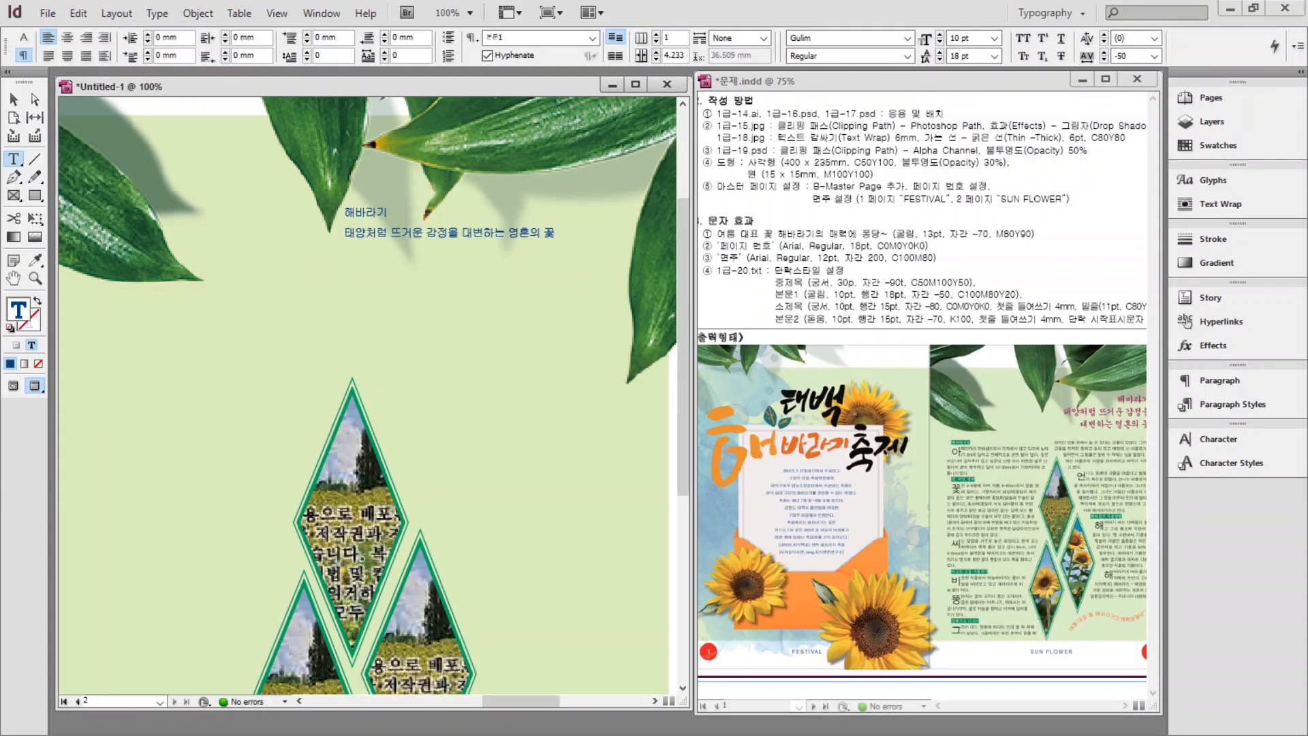
left_click(462, 233)
key("Return")
key("ctrl+a")
left_click(1233, 404)
left_click(1040, 436)
left_click(1031, 470)
left_click(86, 39)
Widen the heading frame to the left and nudge it slightly up.
left_click(13, 99)
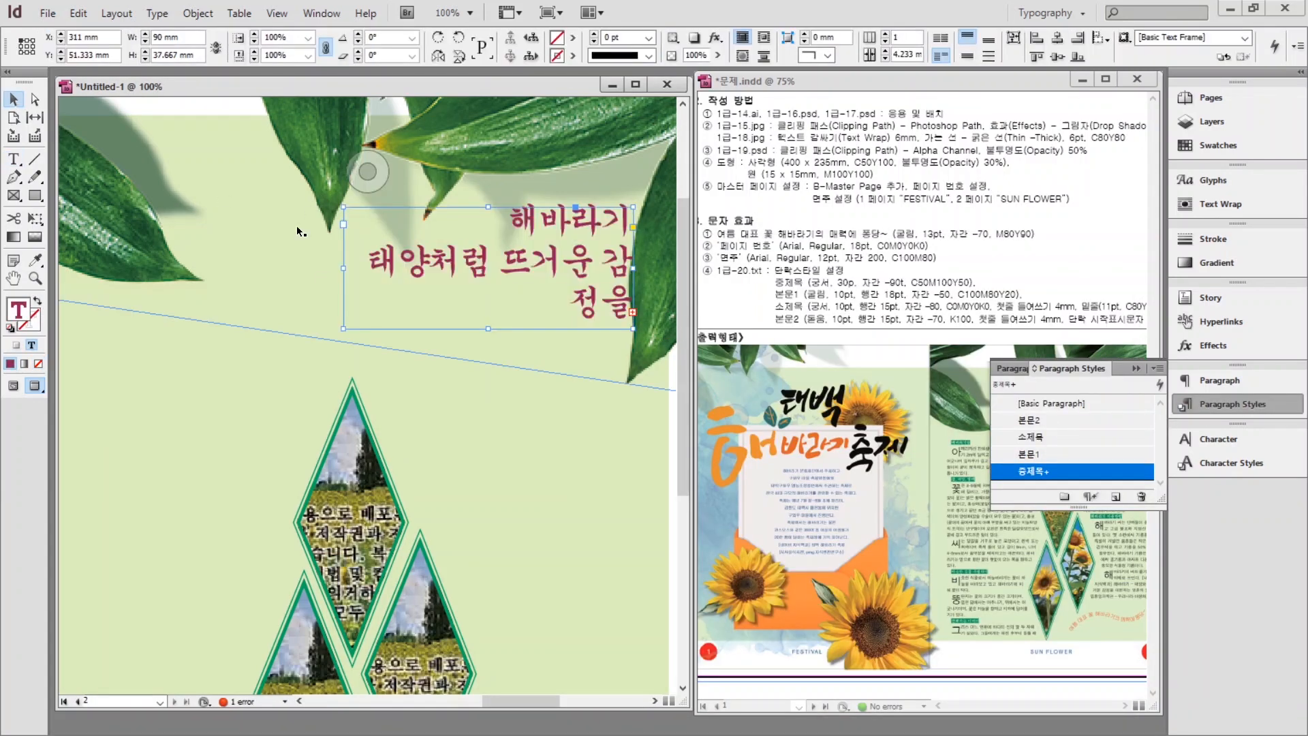
left_click_drag(343, 268, 225, 268)
double_click(8, 280)
left_click(13, 99)
left_click_drag(563, 293, 563, 283)
left_click(436, 157)
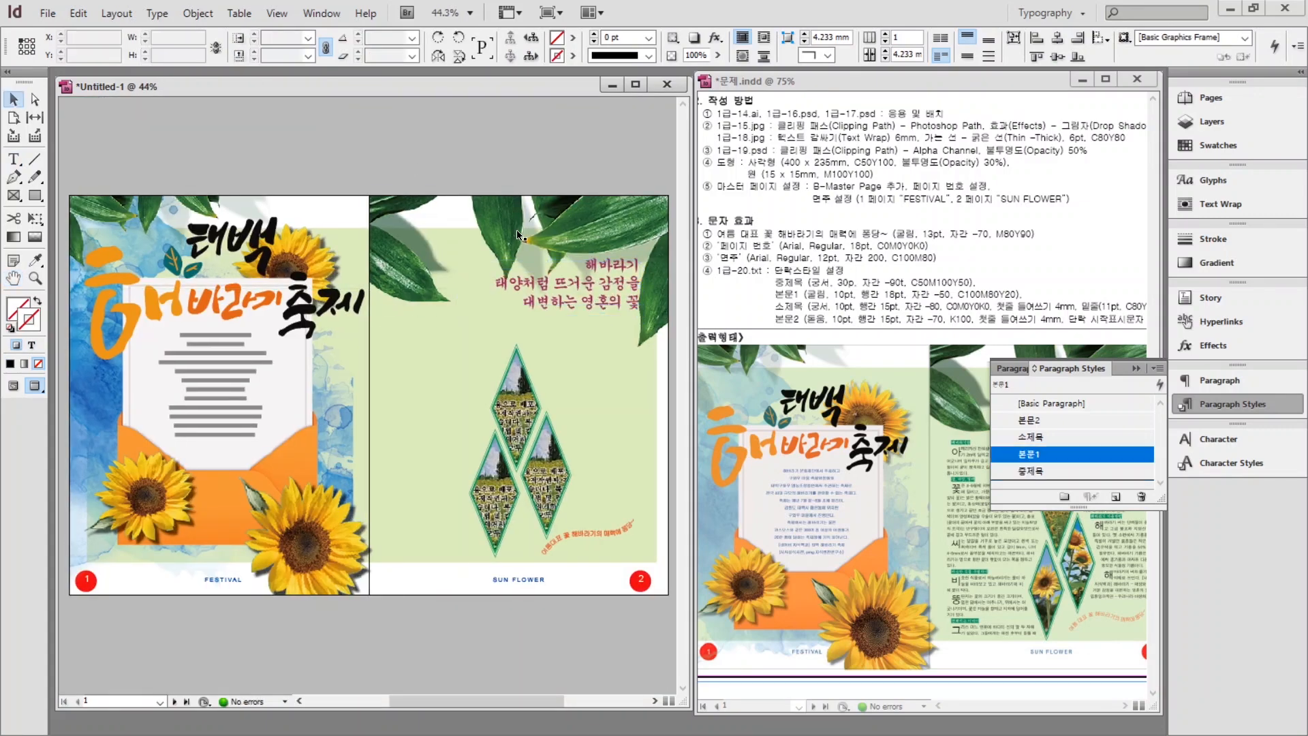
Copy the remaining sunflower body text from the source text file.
key("alt+Tab")
scroll(842, 477, "down", 10)
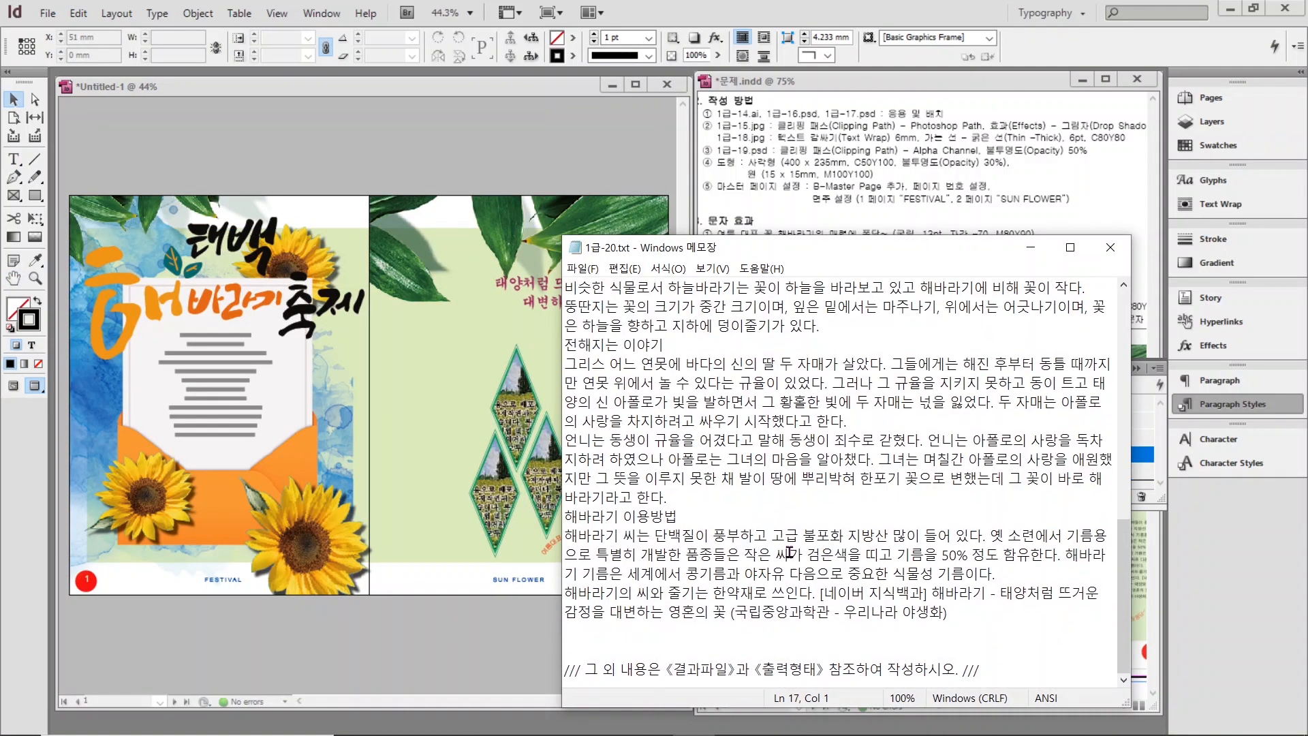
left_click_drag(958, 611, 557, 477)
key("alt+Tab")
Paste the sunflower body text onto page 2 and widen its frame to wrap the diamonds.
key("t")
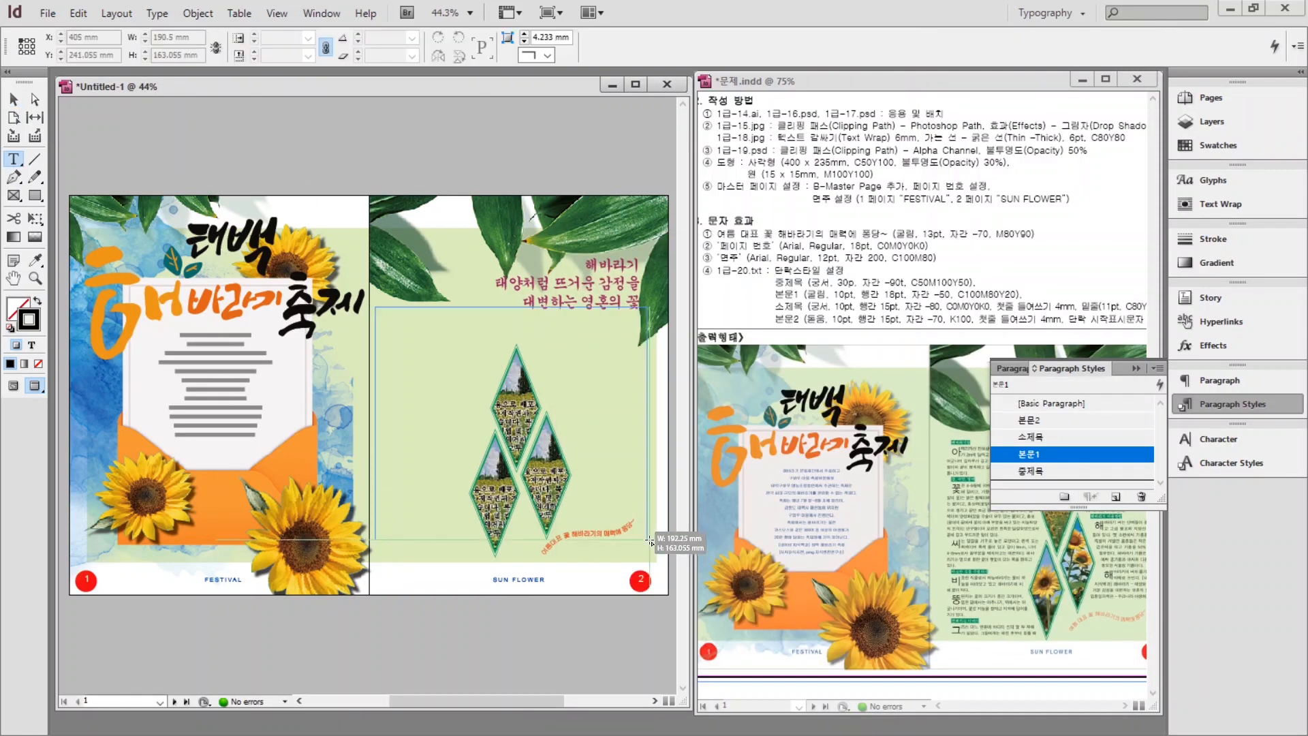
left_click(375, 308)
key("ctrl+v")
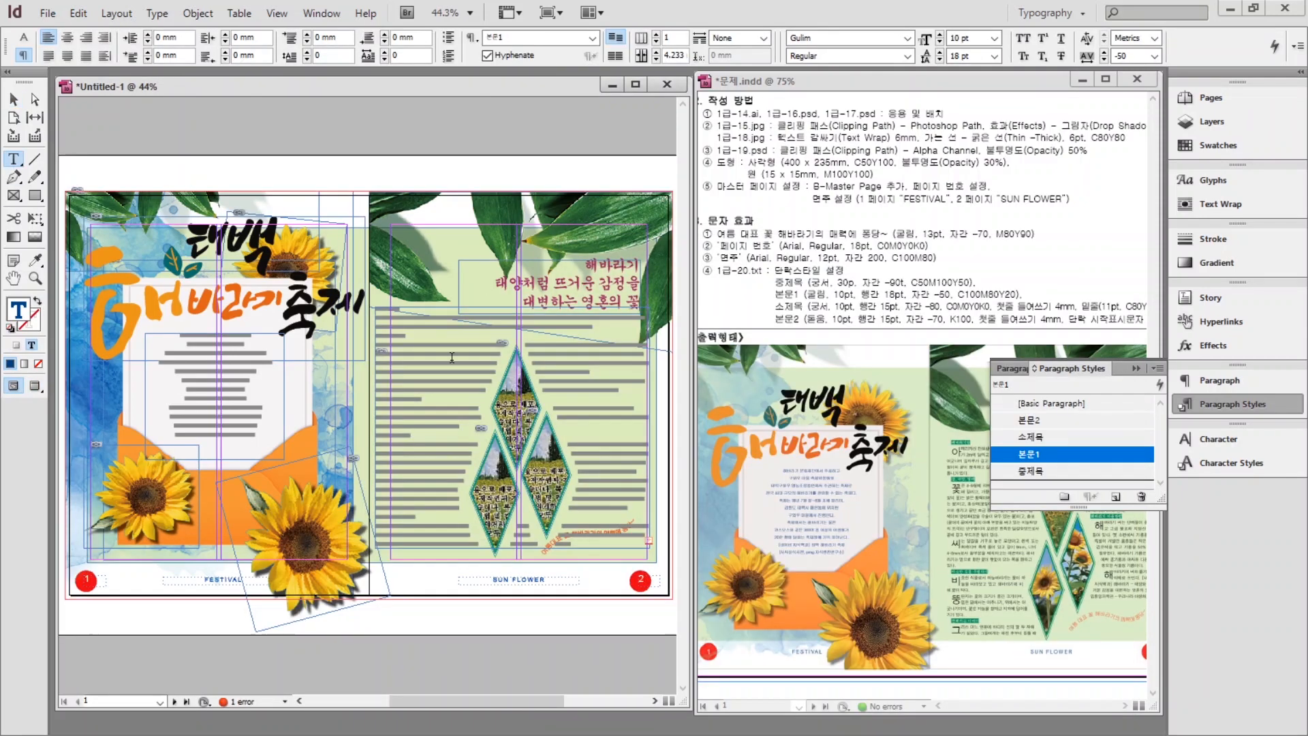
key("ctrl+1")
key("Escape")
key("ctrl+minus")
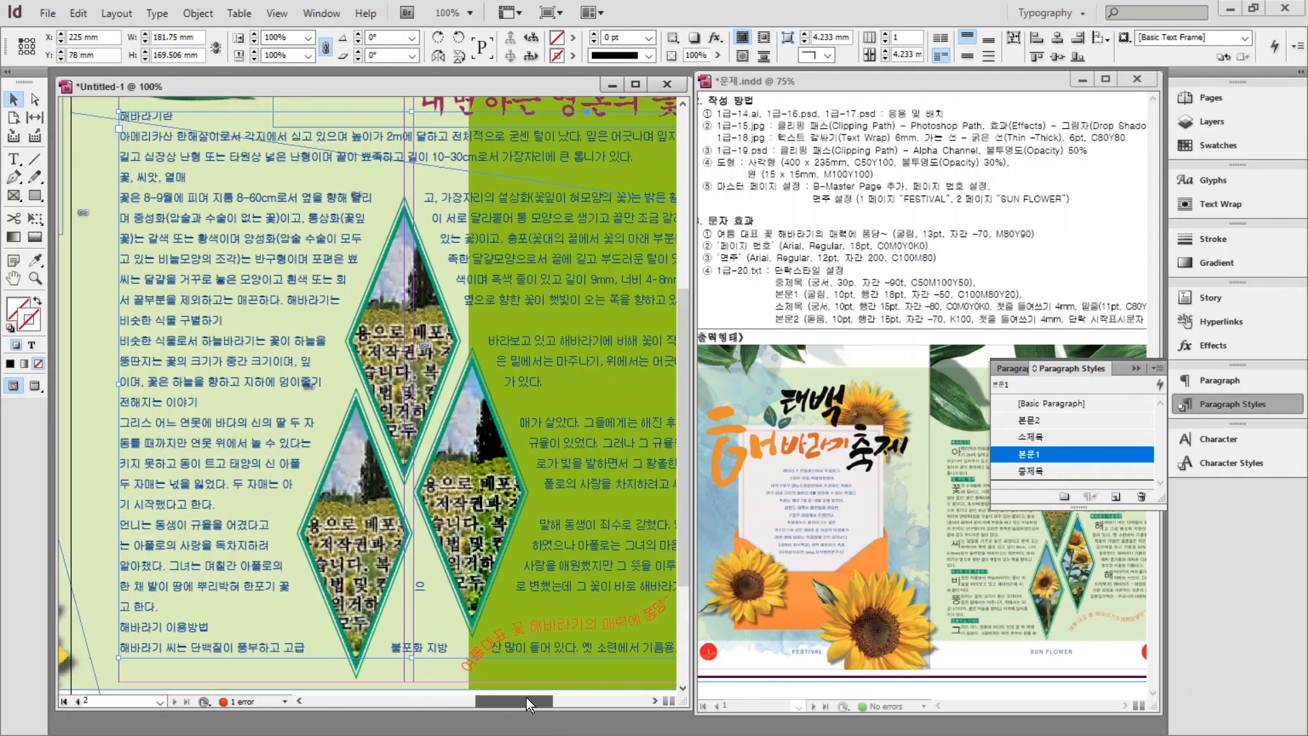
left_click_drag(383, 440, 586, 439)
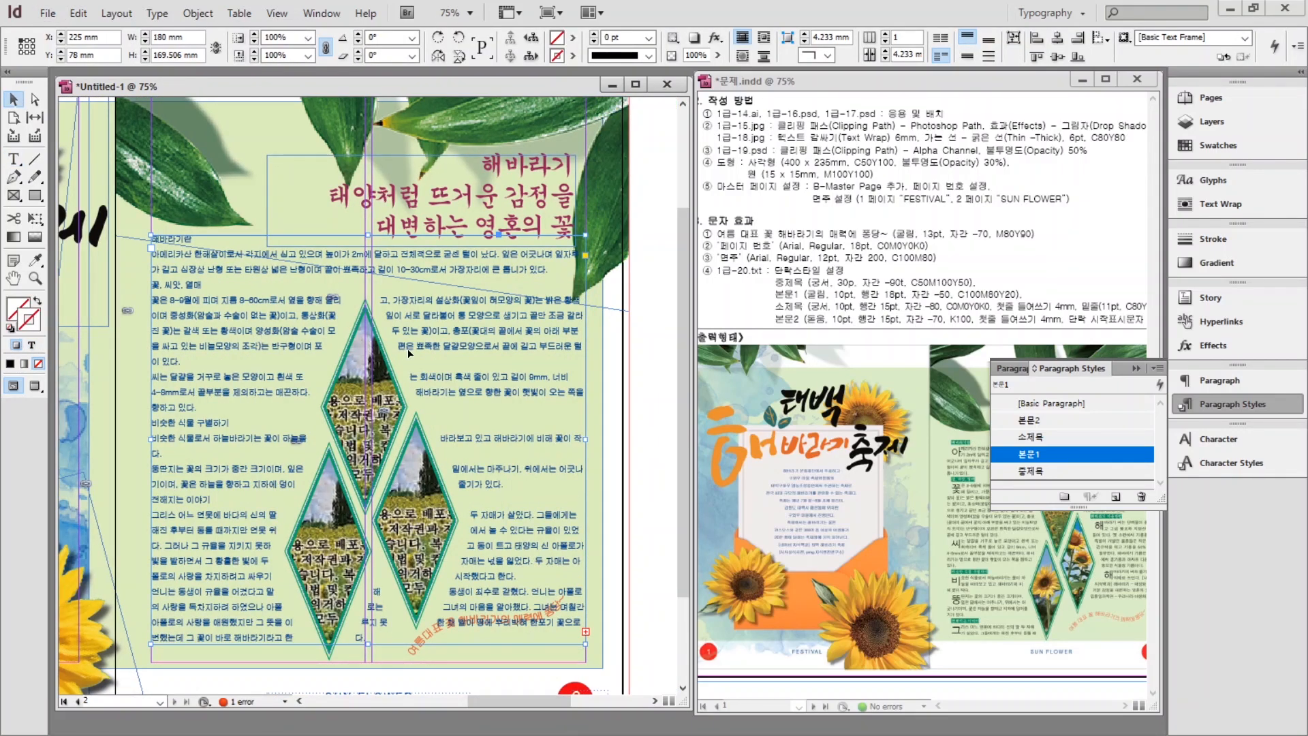
Make the body frame two columns with a 3 mm gutter and style all text 본문2.
left_click(13, 159)
left_click(210, 300)
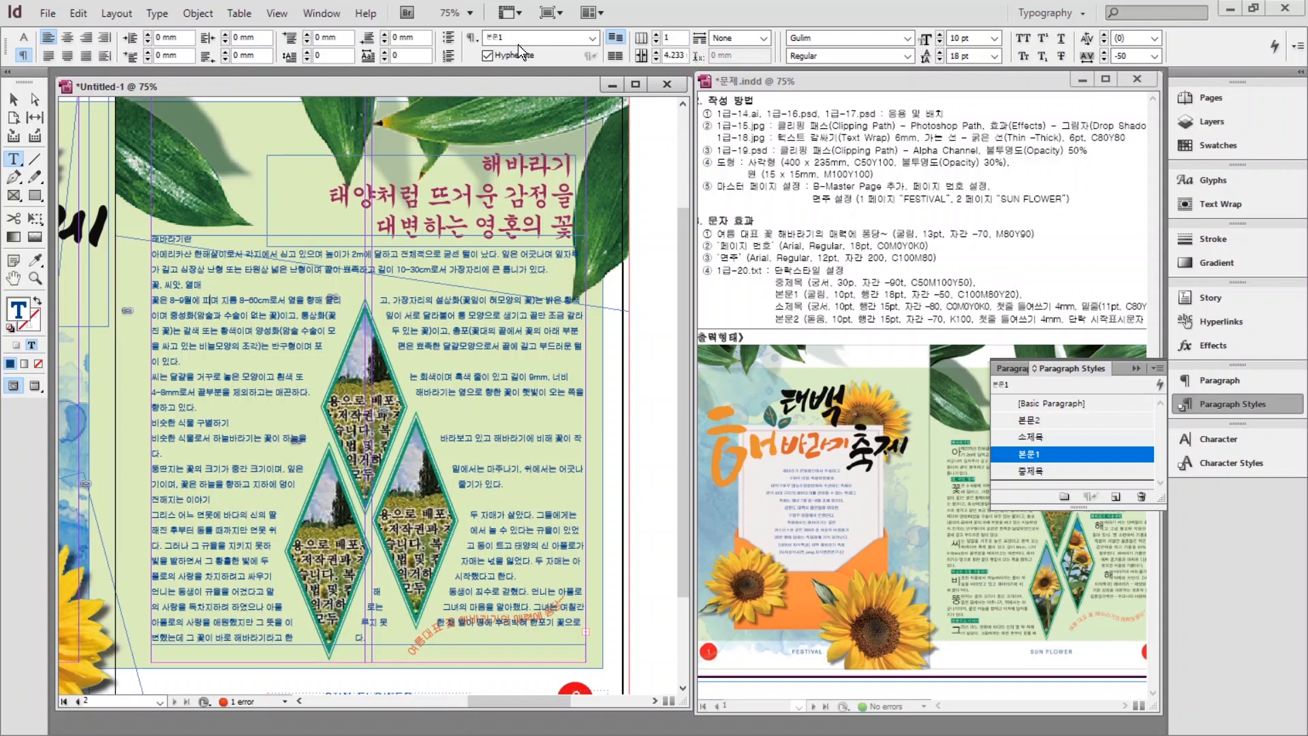
left_click(656, 34)
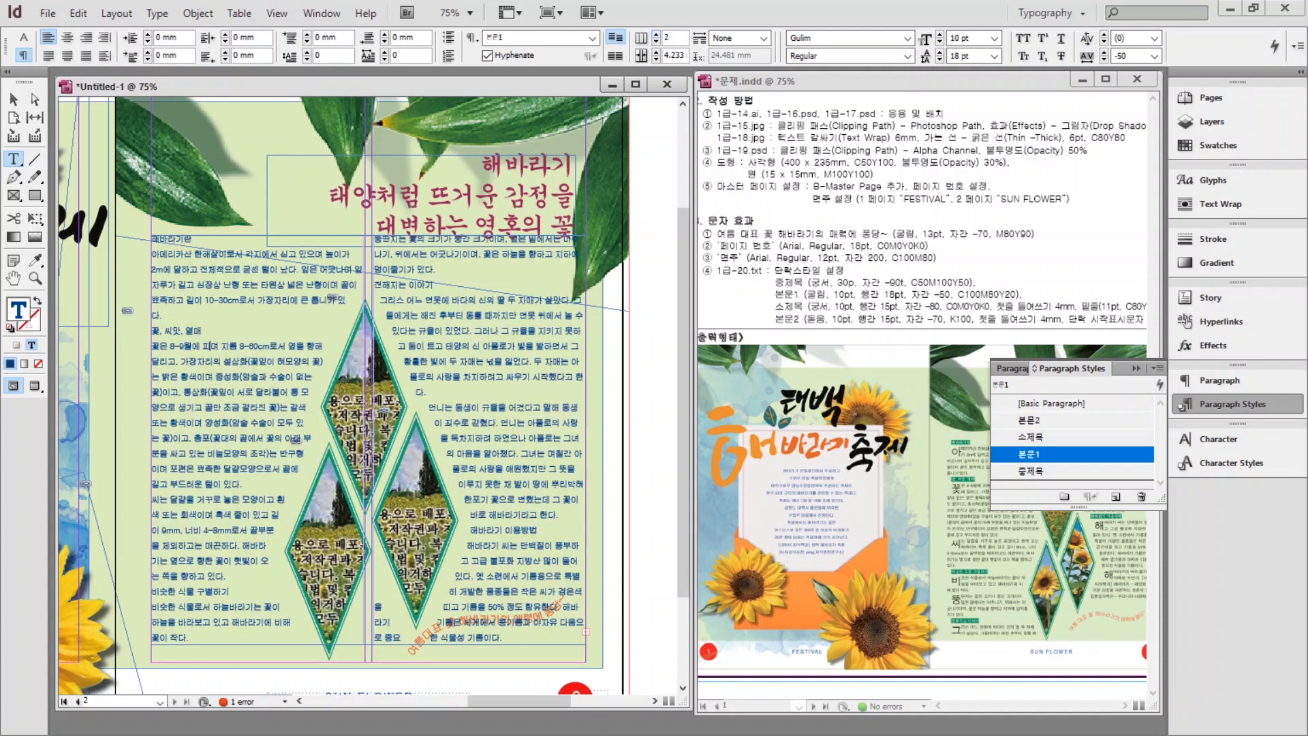
double_click(678, 57)
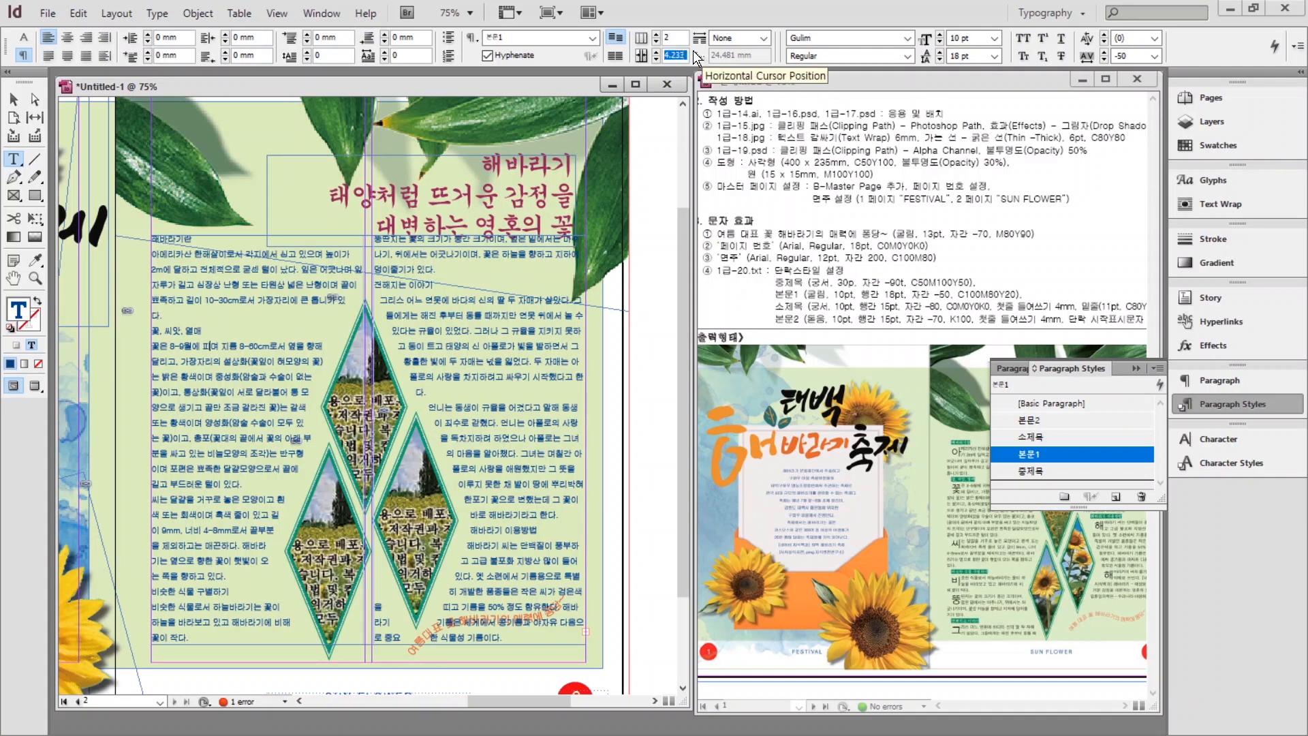
type("3mm")
key("Return")
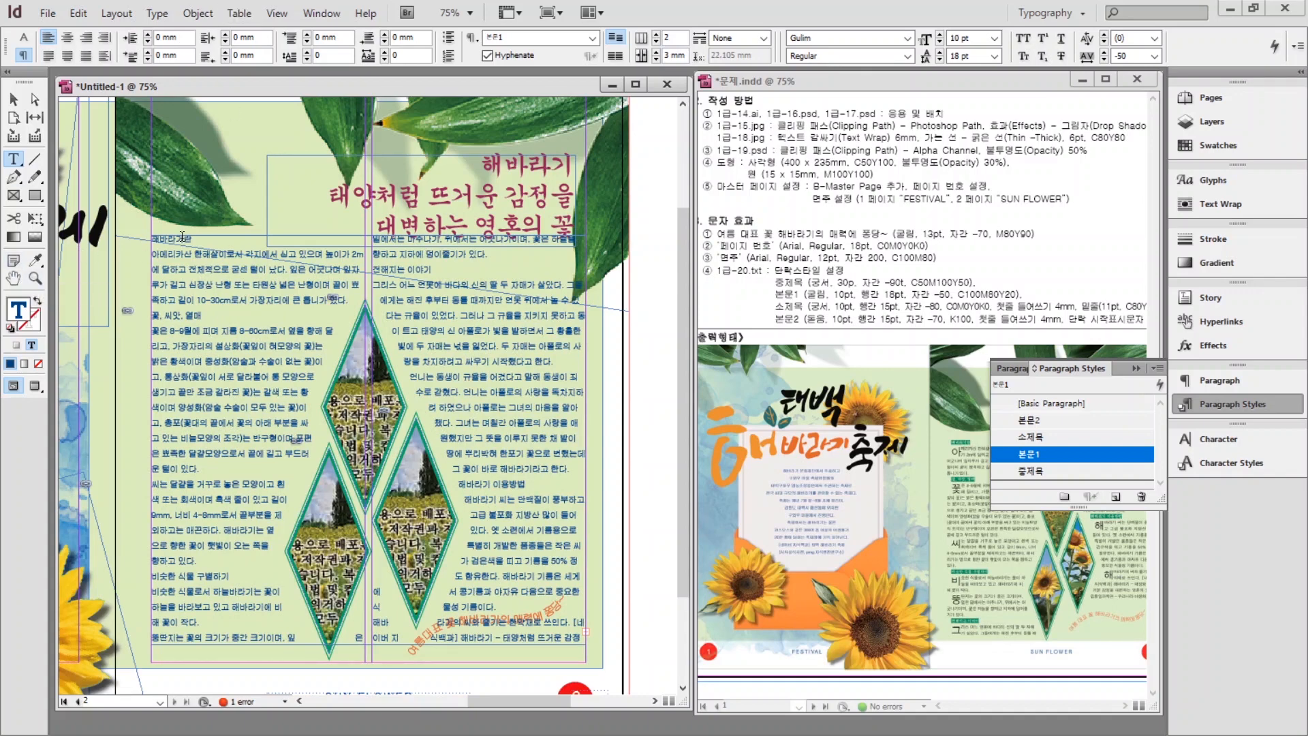
key("ctrl+a")
left_click(1030, 420)
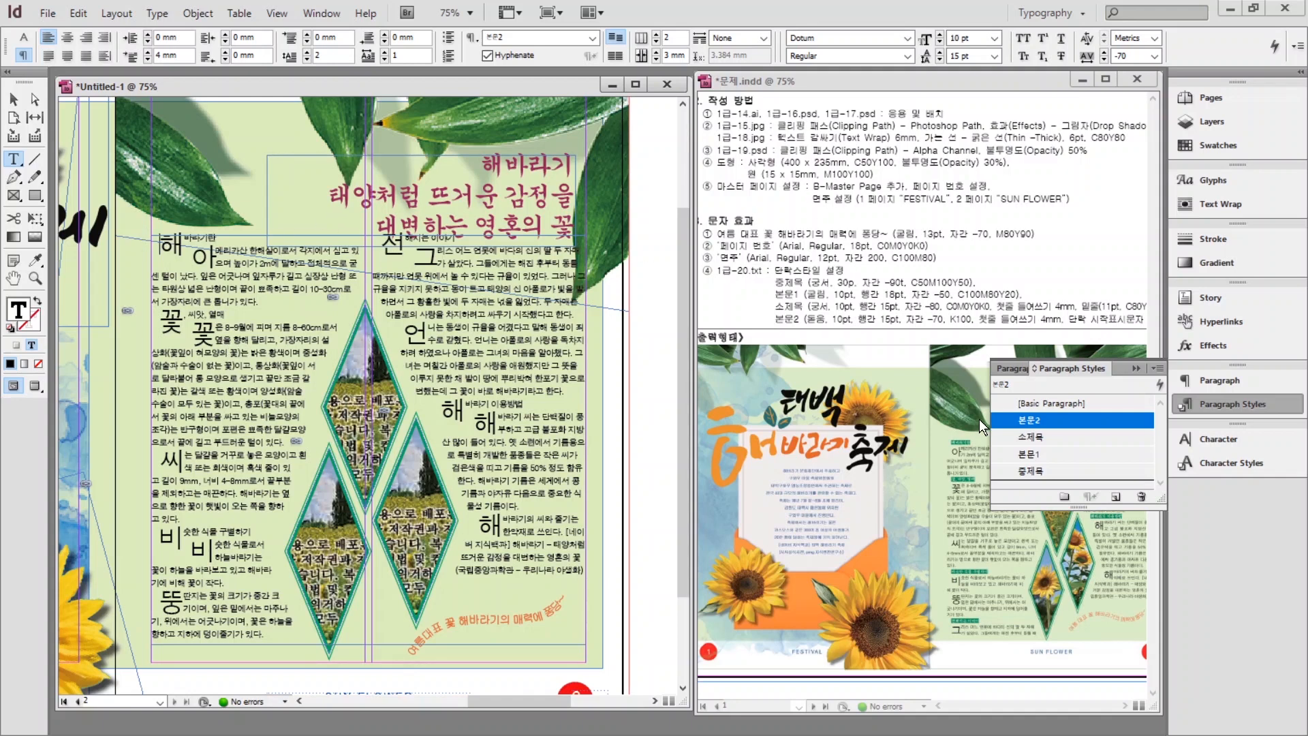
Give the 해바라기란 and 꽃, 씨앗, 열매 subheadings the 소제목 style, then zoom in to check.
left_click(1032, 433)
left_click(183, 317)
key("ctrl+1")
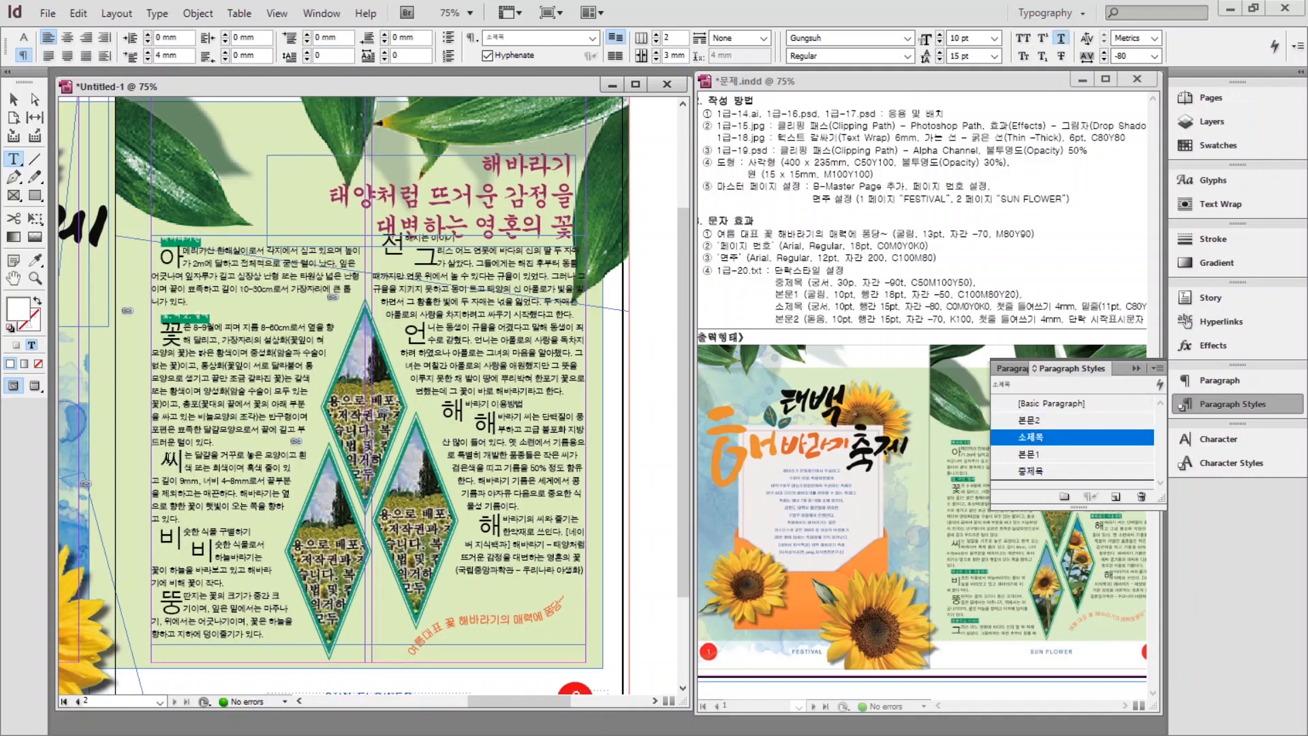
key("ctrl+1")
key("ctrl+Down")
key("ctrl+Down")
key("ctrl+Down")
key("ctrl+1")
key("ctrl+Down")
key("ctrl+Down")
key("ctrl+Down")
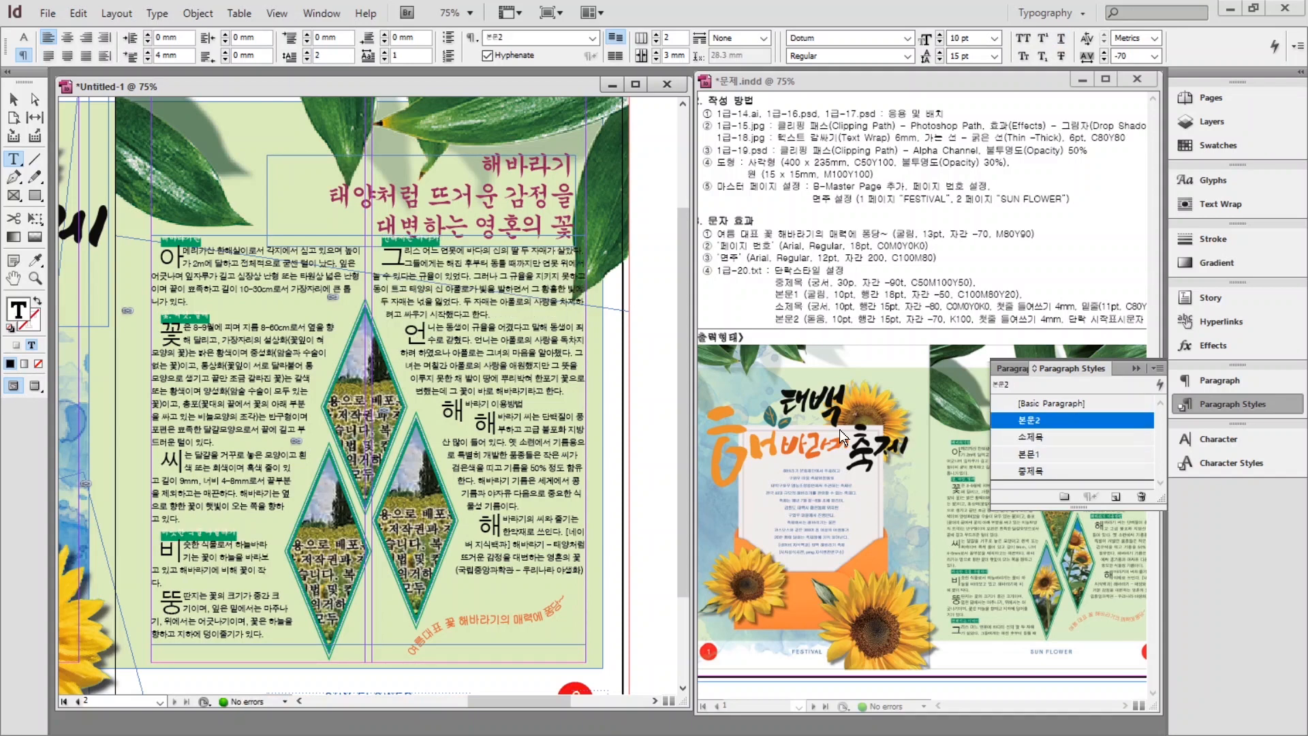
key("ctrl+1")
double_click(13, 278)
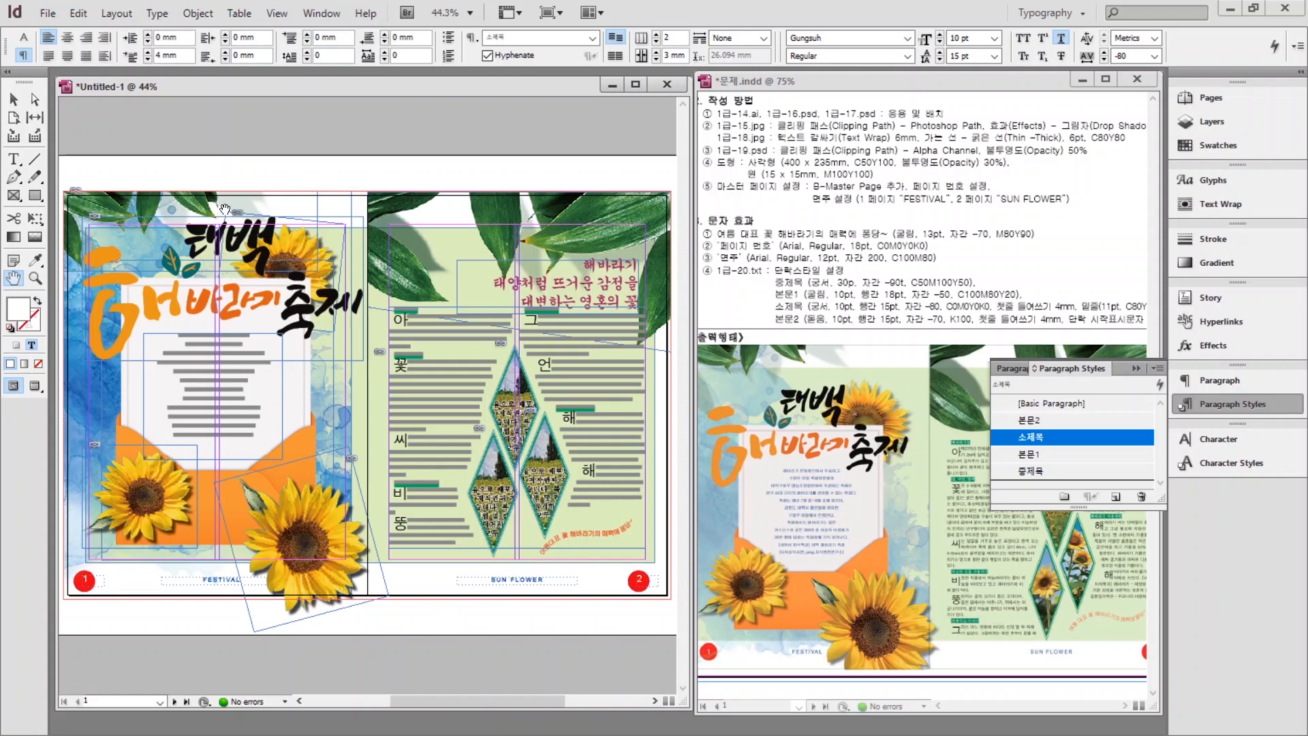
key("ctrl+alt+2")
scroll(438, 366, "up", 3, "alt")
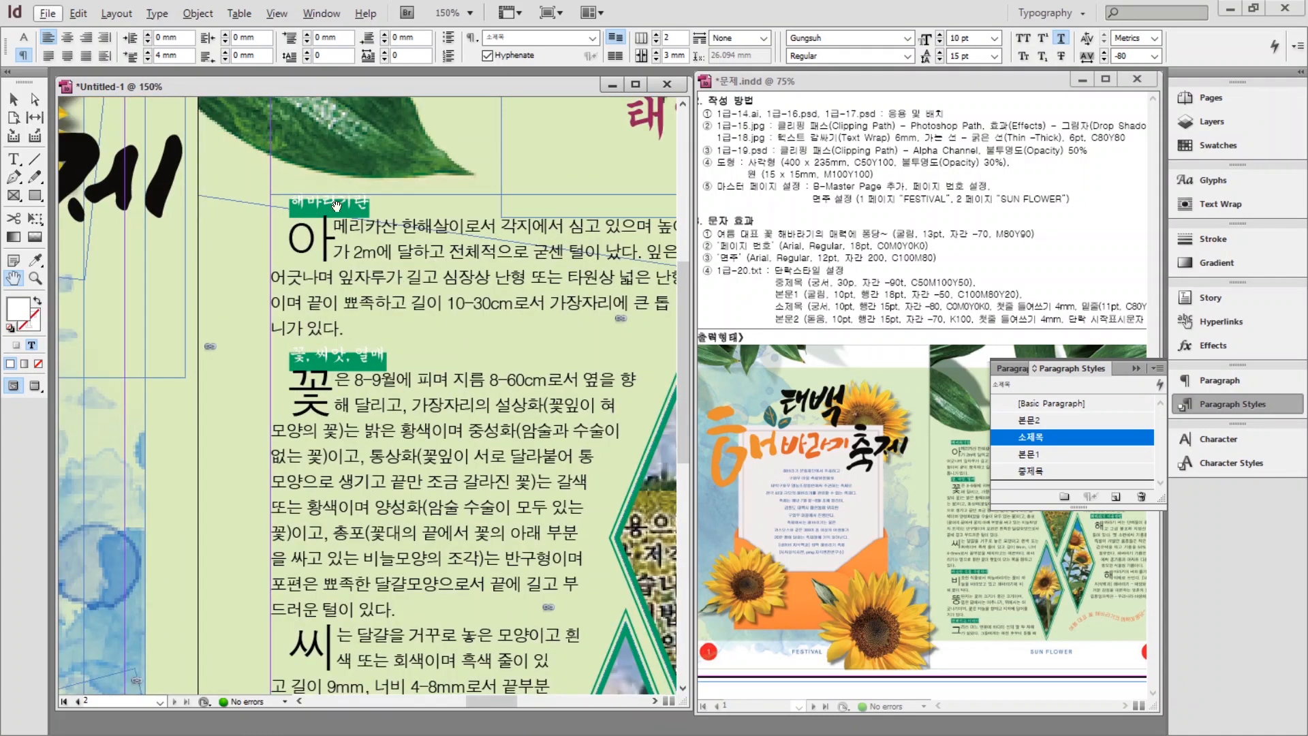
scroll(320, 217, "up", 2, "alt")
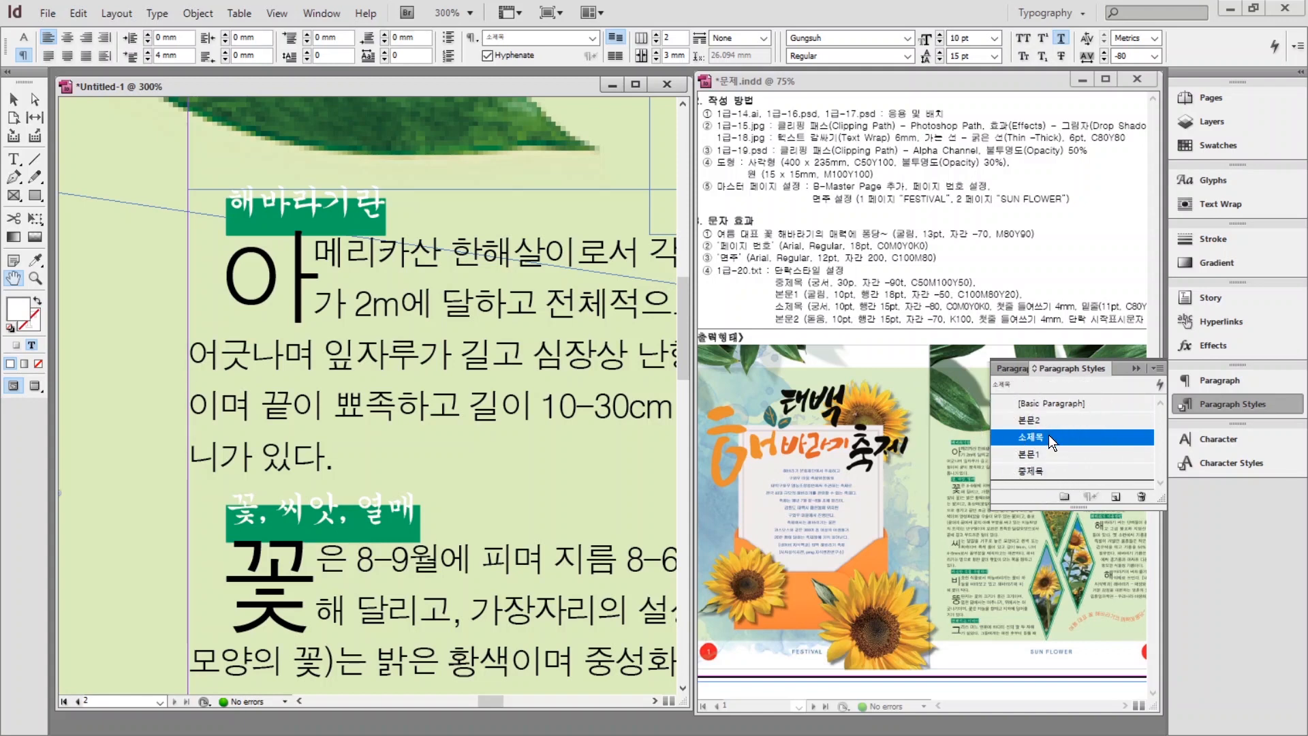
Change the 소제목 style's underline offset to -4 pt, then fit the spread in the window.
double_click(1051, 436)
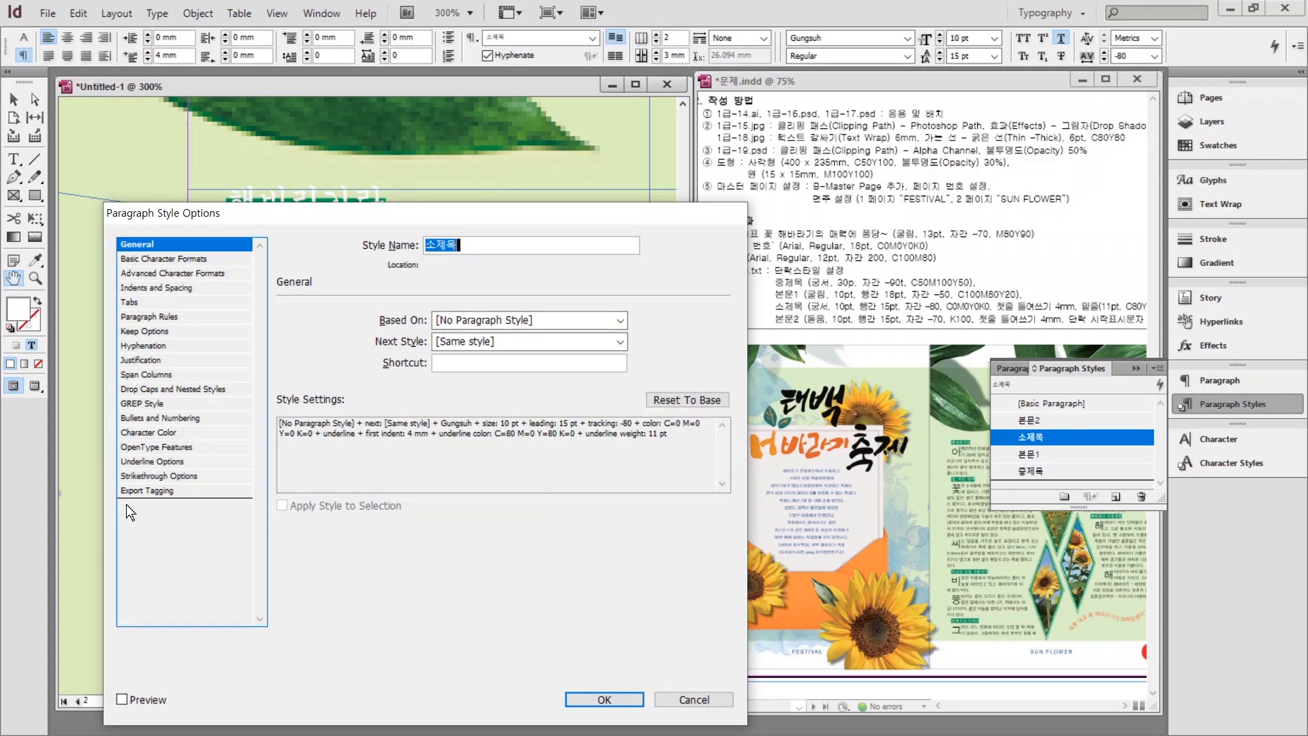
left_click(130, 460)
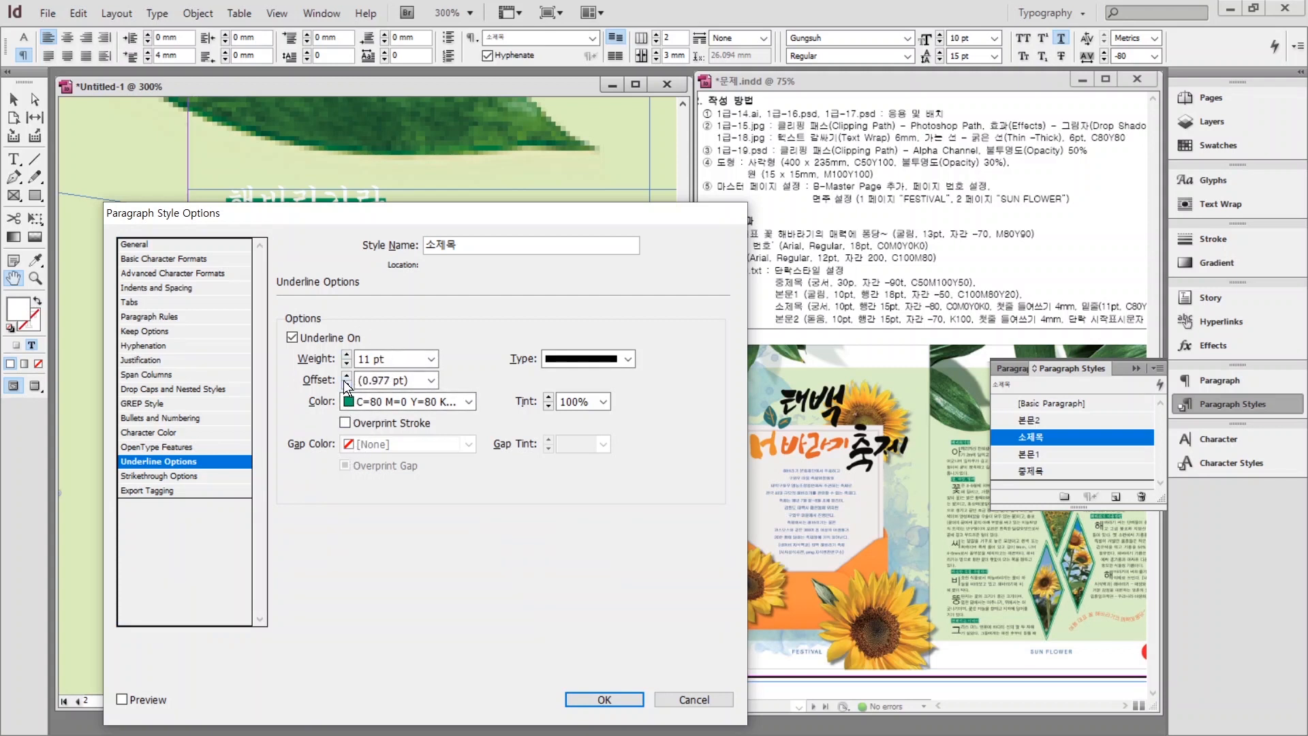
left_click_drag(346, 212, 715, 205)
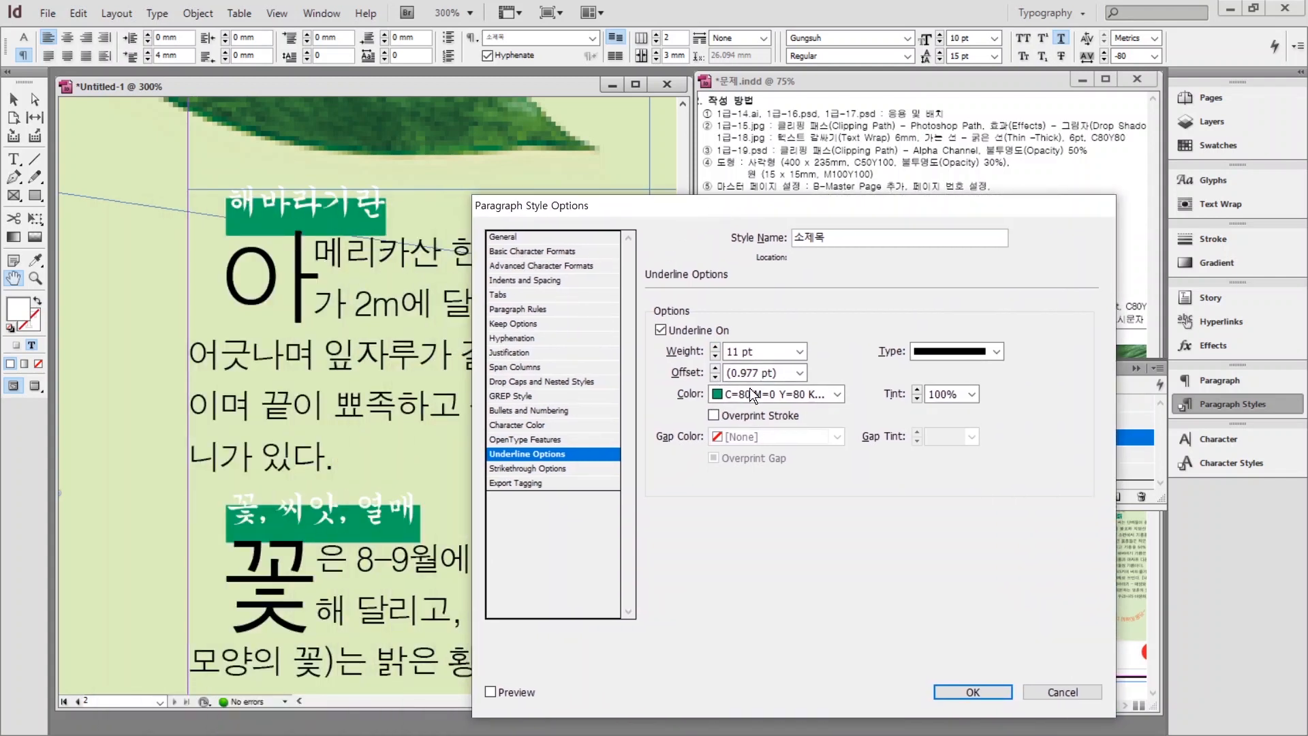
left_click(715, 377)
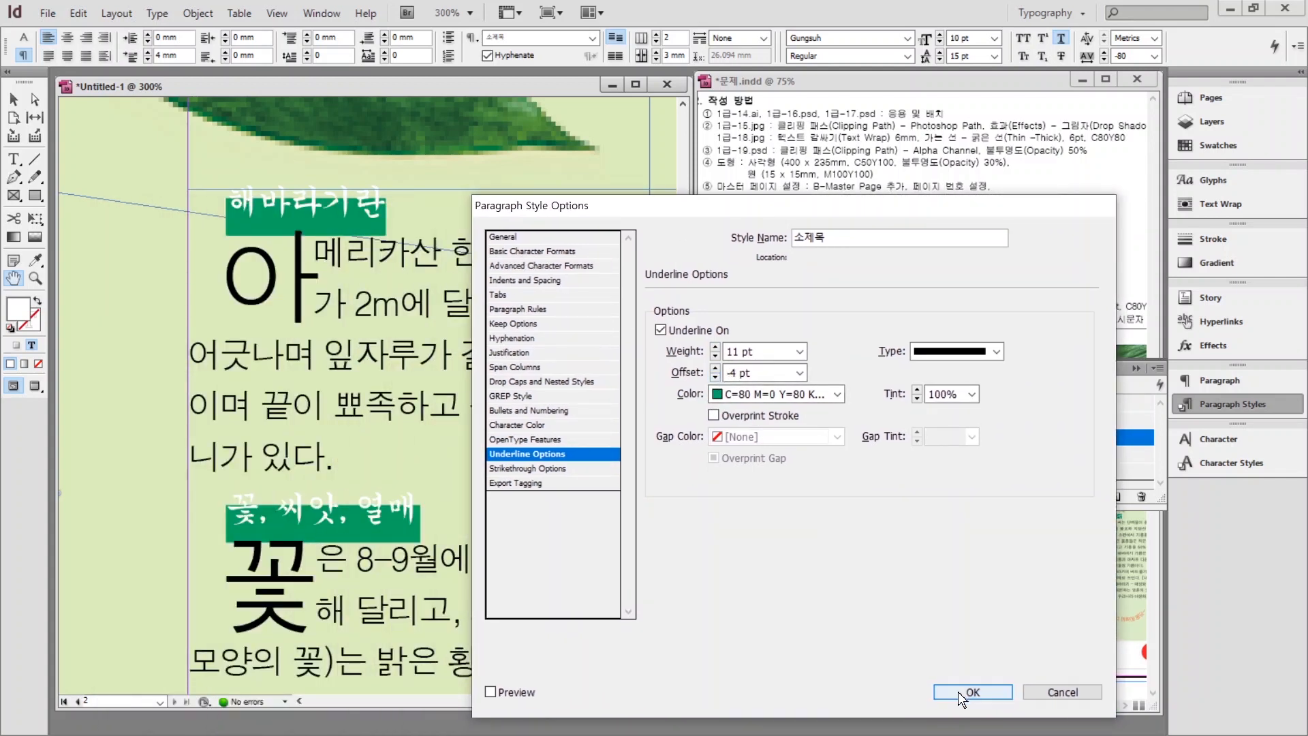
left_click(958, 692)
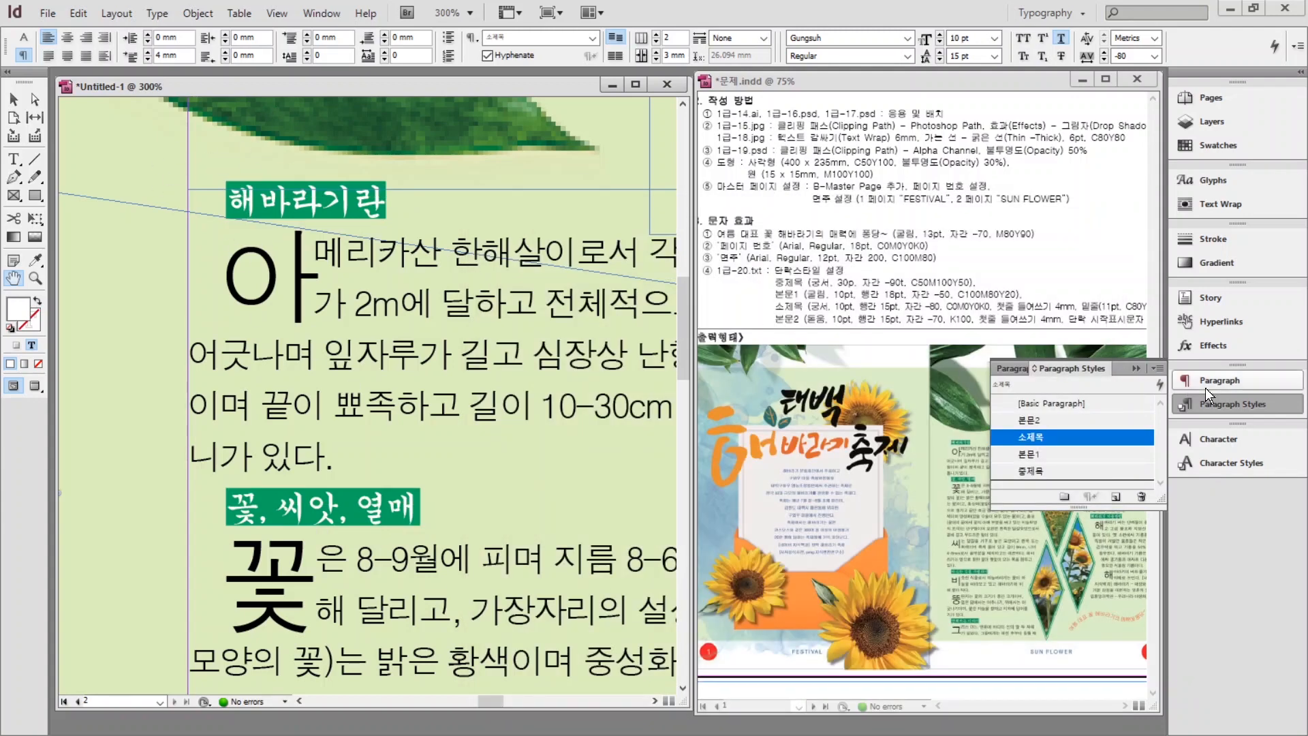
left_click(1217, 404)
key("ctrl+alt+0")
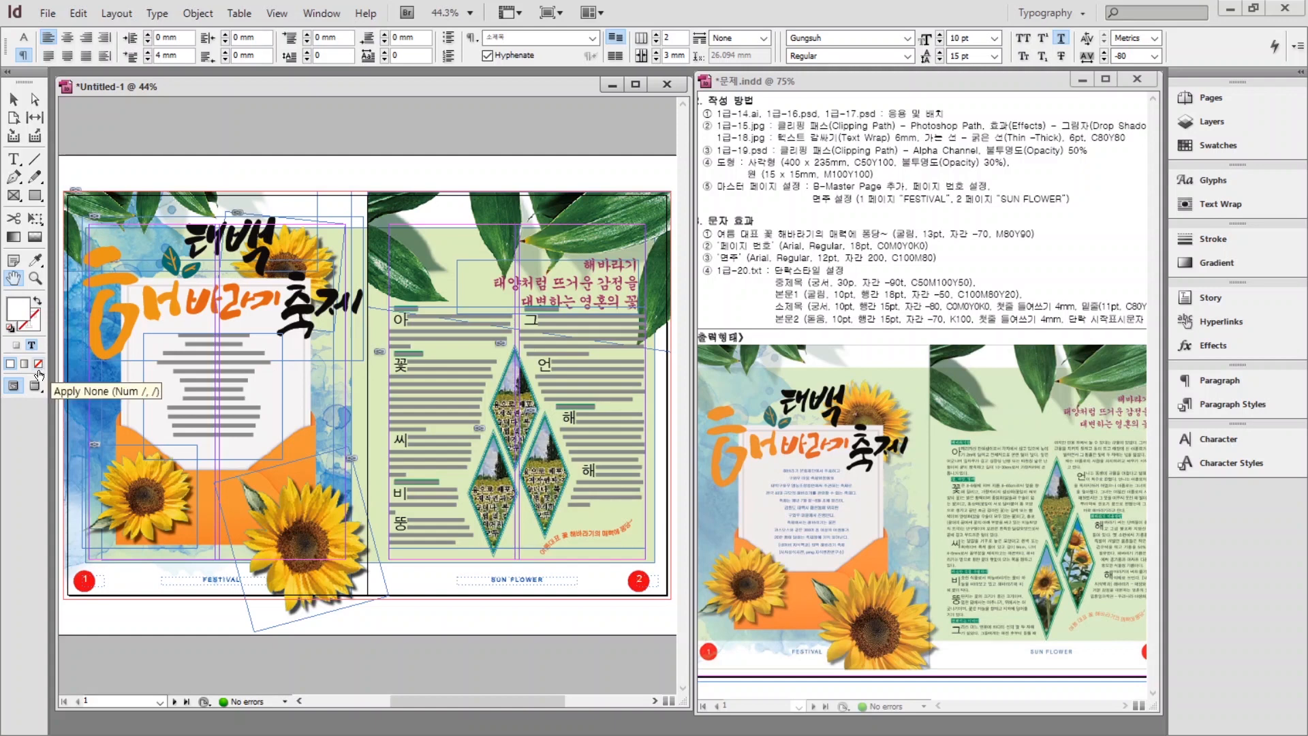
Preview the finished spread without guides, return to Normal view, and open the File menu.
left_click(38, 386)
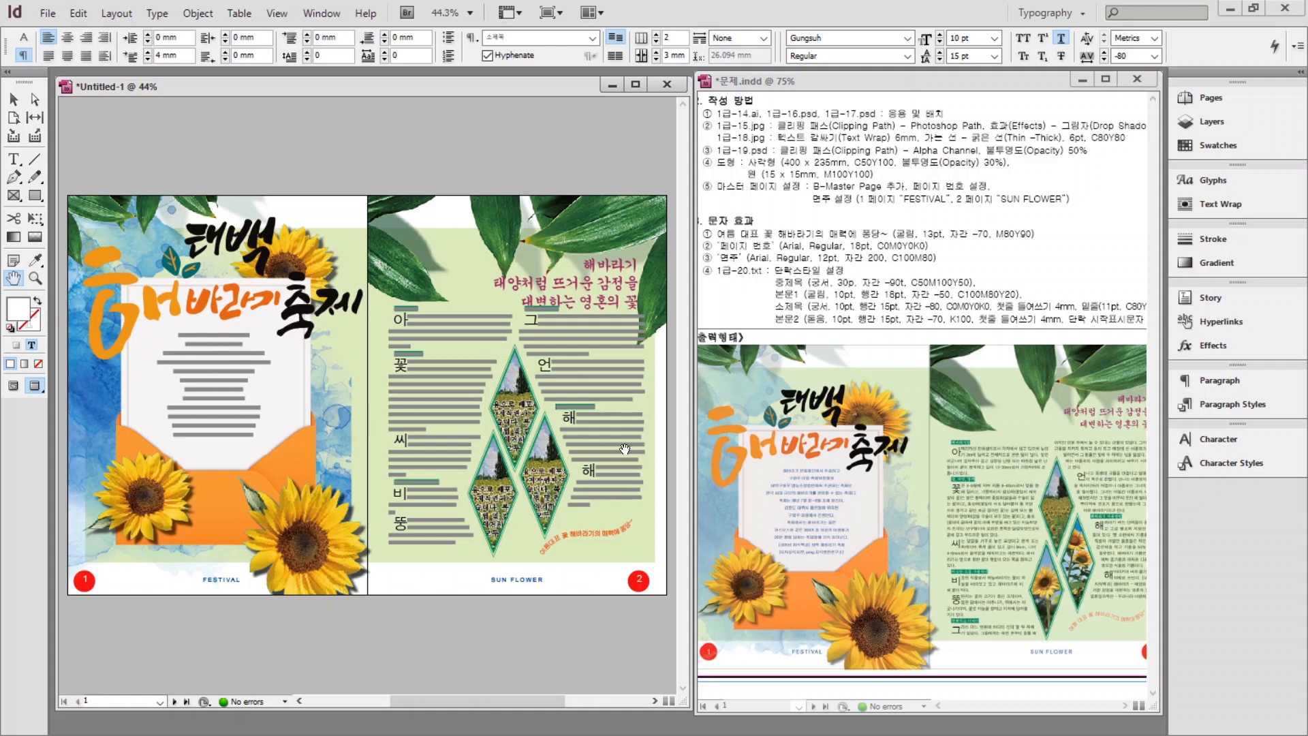
key("w")
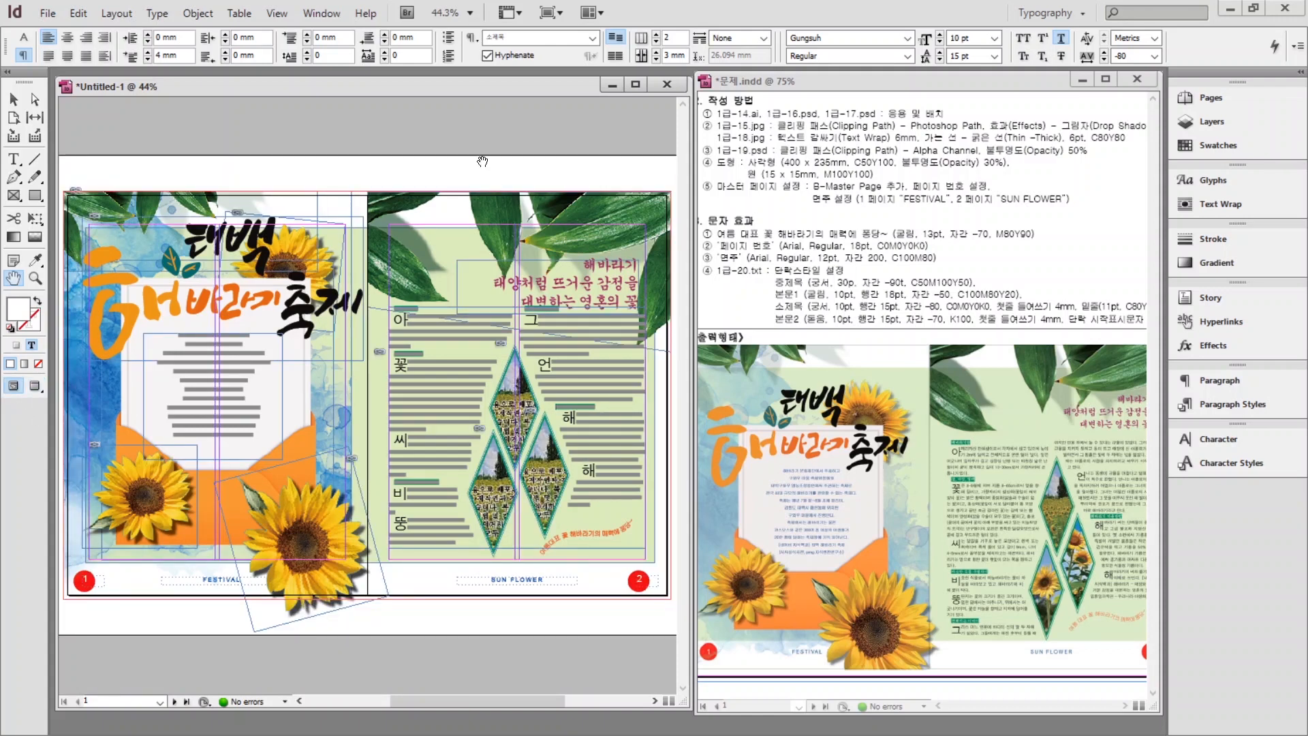
left_click(48, 15)
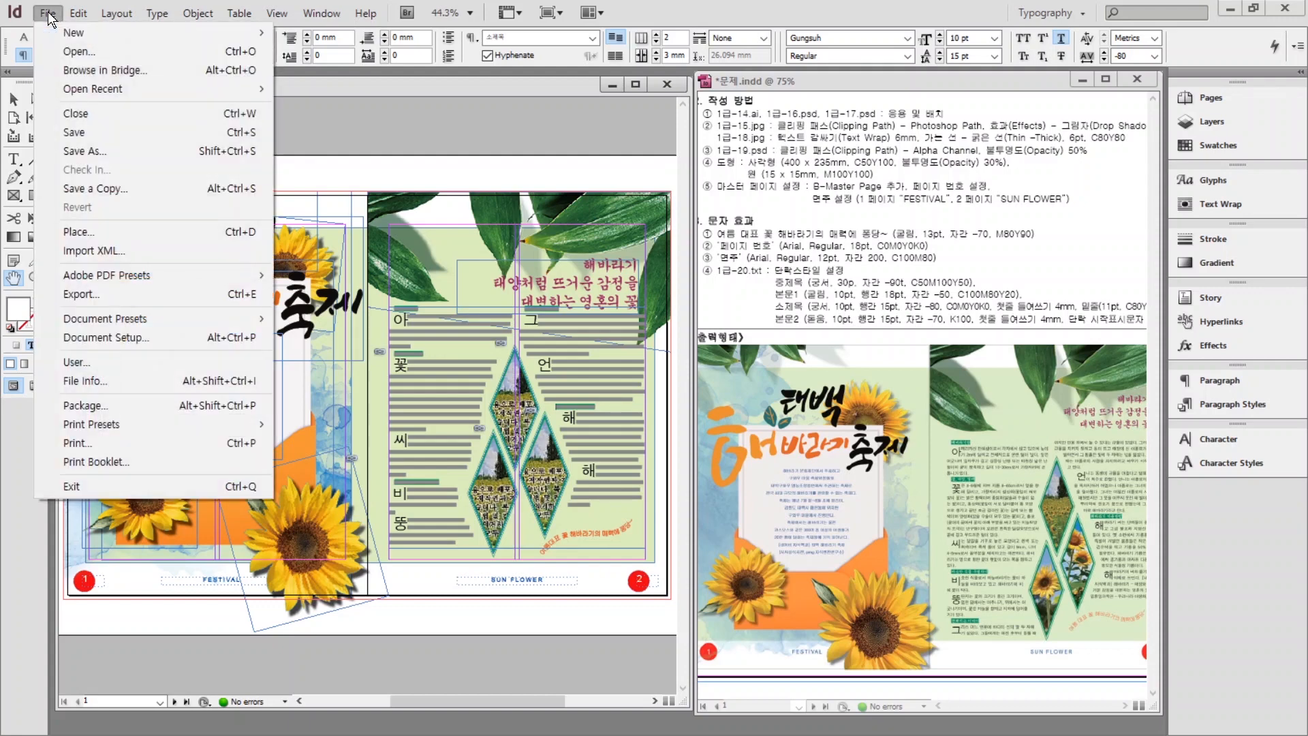
Save the spread in Documents > GTQ, named with the exam ID, candidate's name and -3 suffix.
left_click(67, 134)
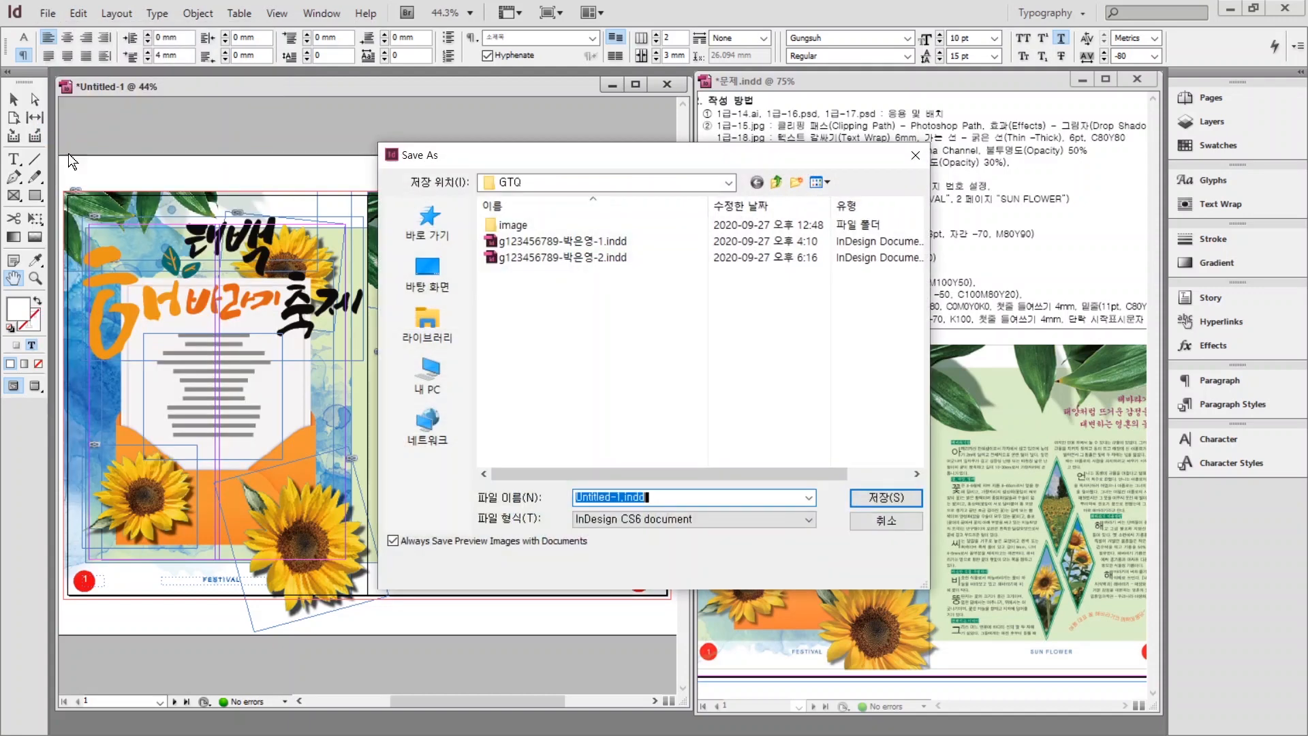
left_click(428, 303)
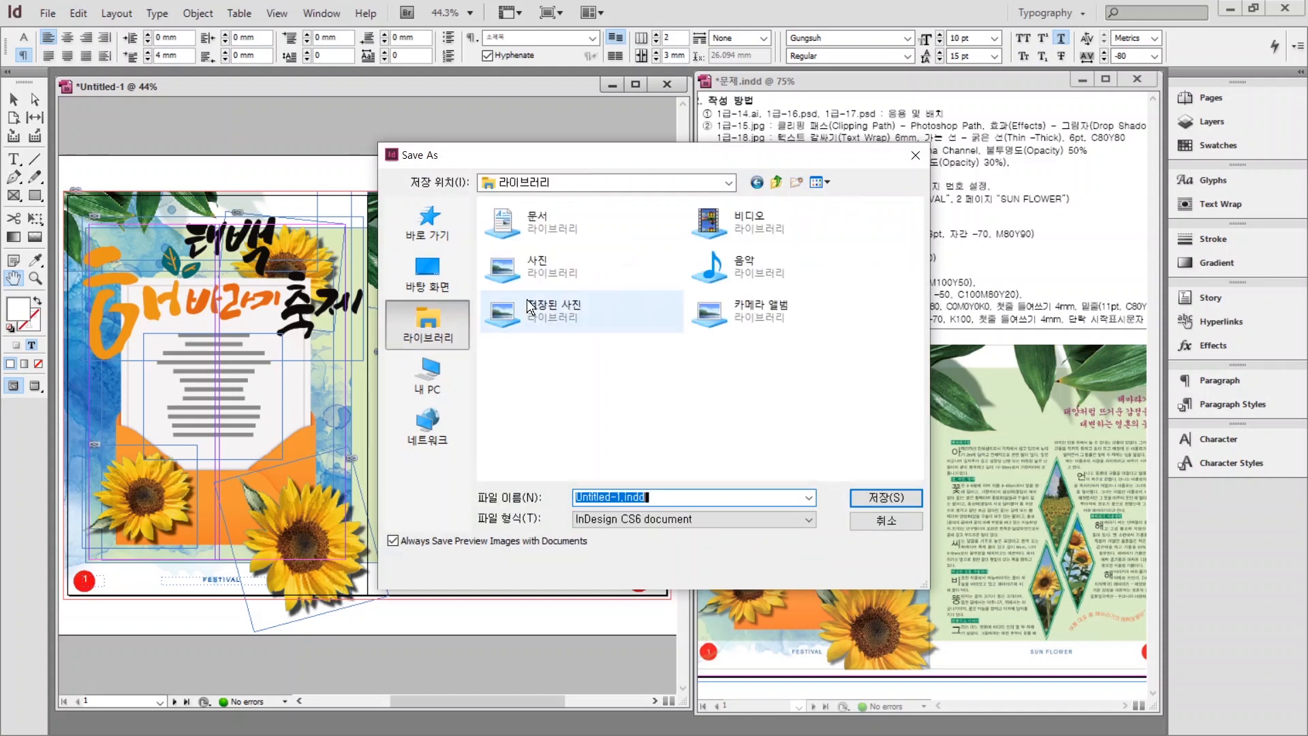
double_click(539, 227)
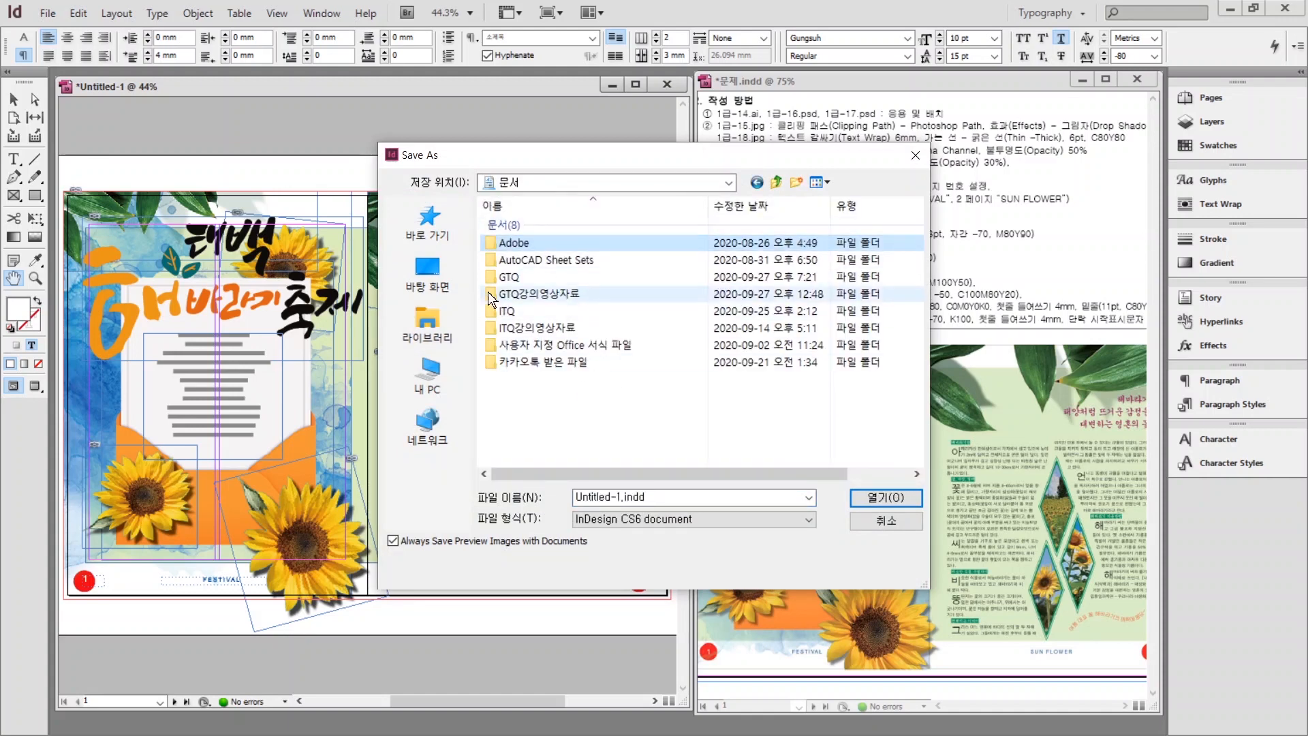
double_click(517, 278)
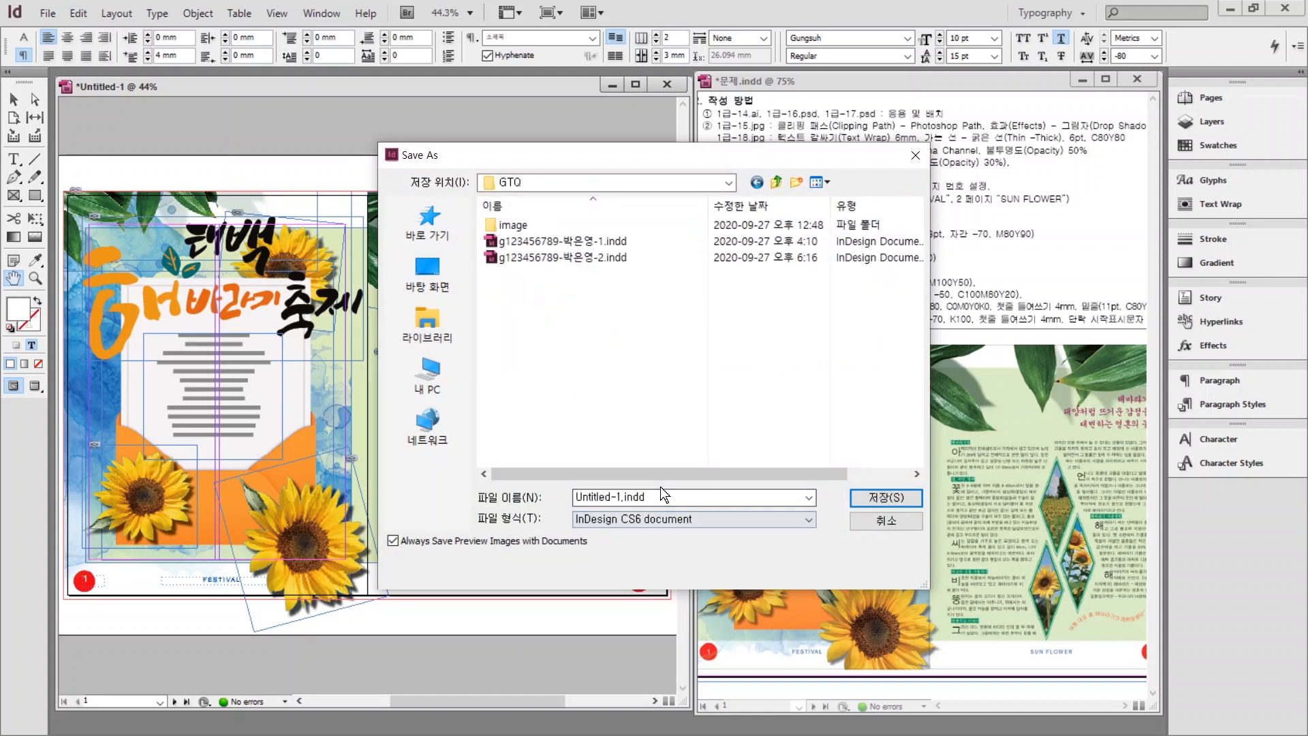
left_click(660, 491)
key("BackSpace")
type("G1")
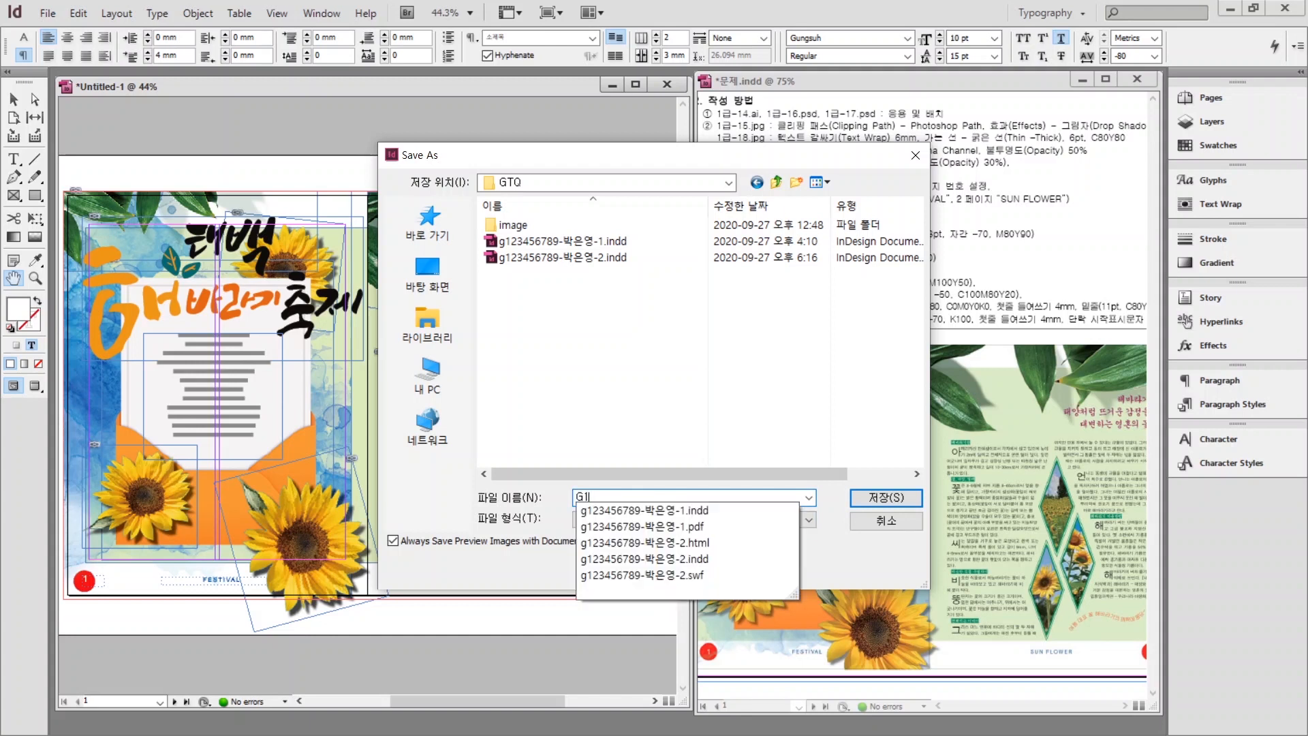
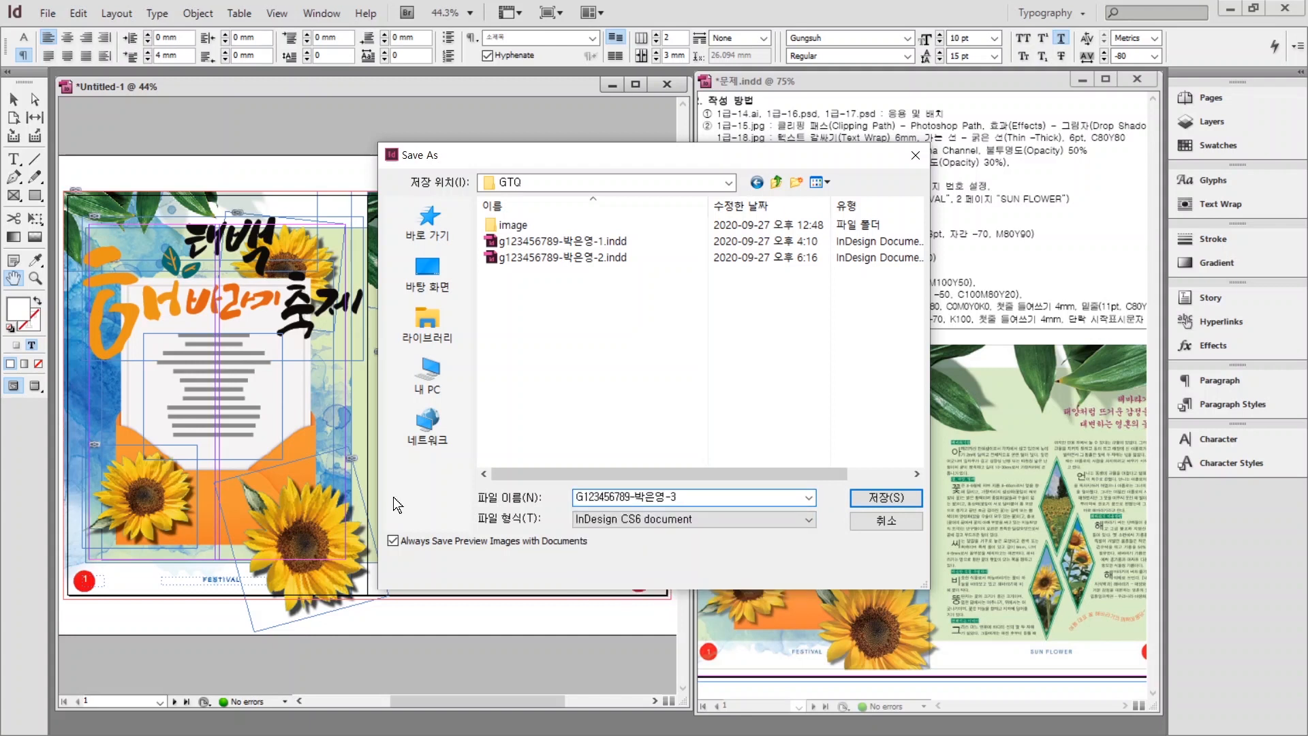
left_click(882, 498)
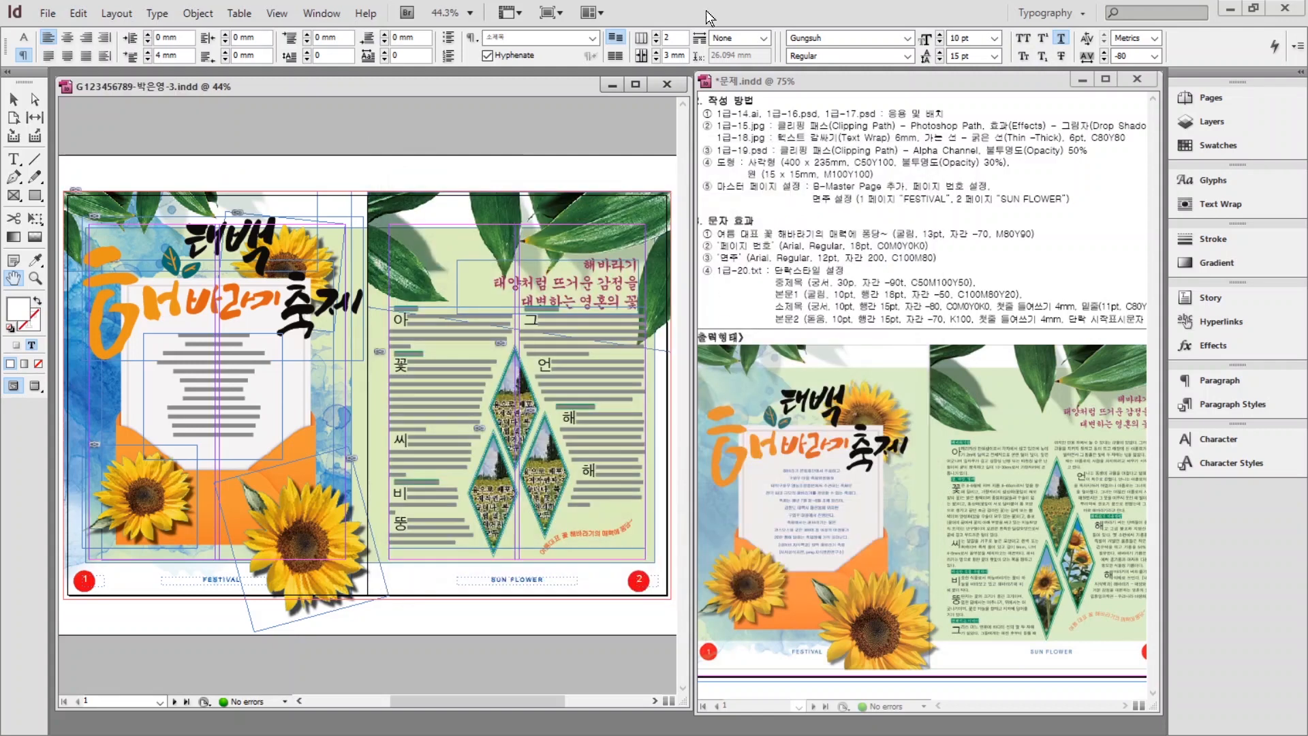